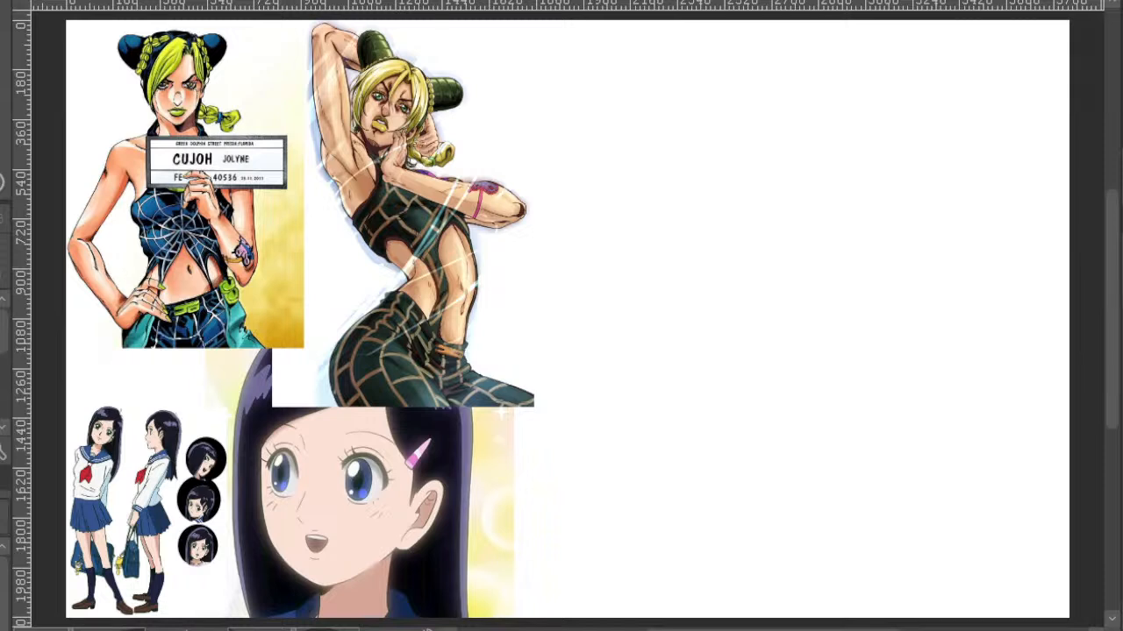
# - Loosely circle the reference images freehand and undo all the circling marks
pyautogui.moveTo(158, 384)
pyautogui.mouseDown()
pyautogui.moveTo(253, 434)
pyautogui.moveTo(159, 387)
pyautogui.mouseUp()
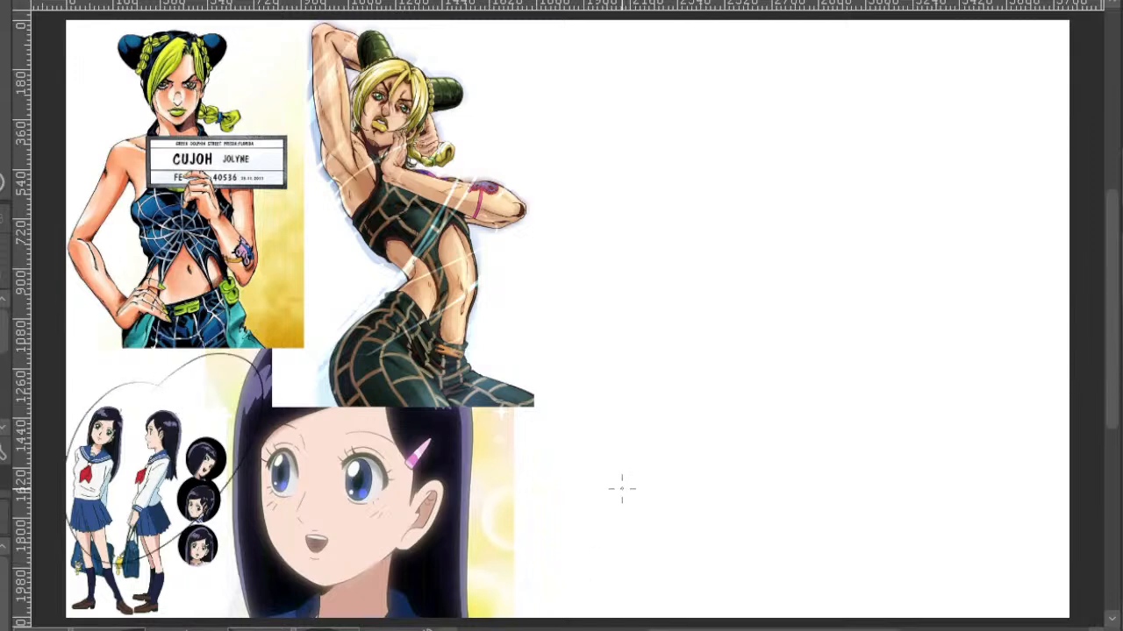
pyautogui.moveTo(132, 233); pyautogui.dragTo(133, 229)
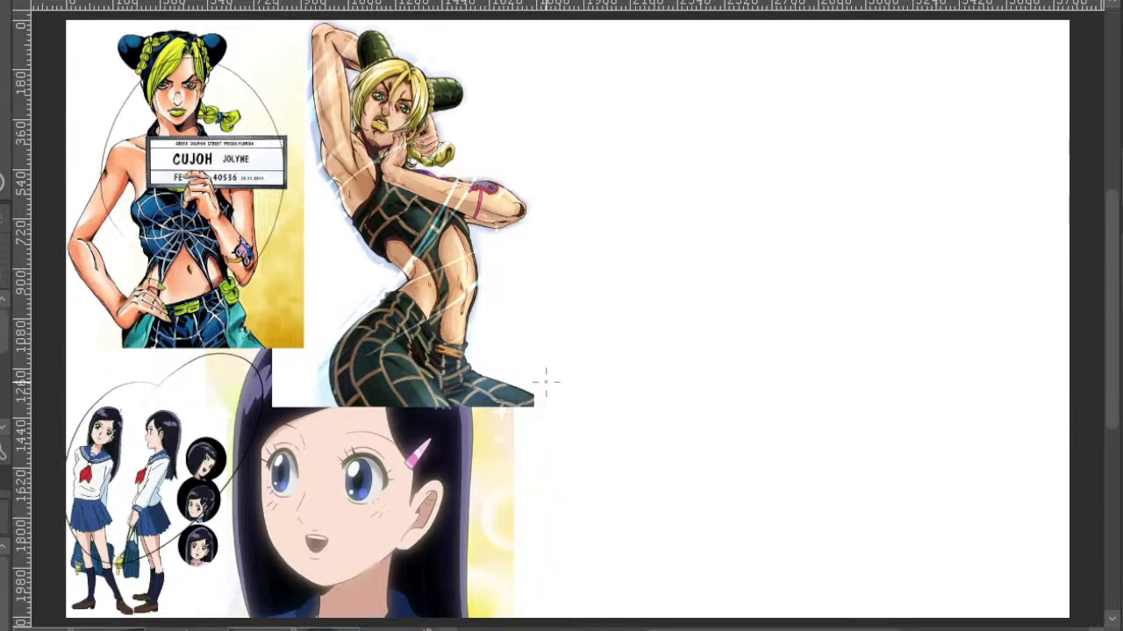
pyautogui.moveTo(336, 251)
pyautogui.mouseDown()
pyautogui.moveTo(534, 75)
pyautogui.moveTo(332, 263)
pyautogui.mouseUp()
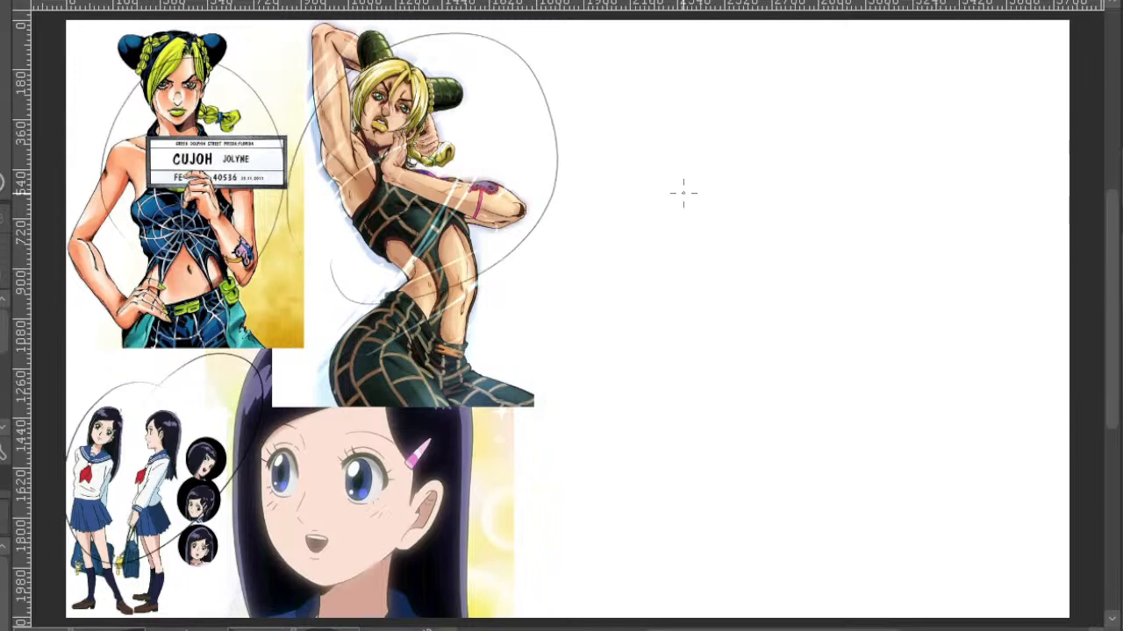
pyautogui.moveTo(158, 471)
pyautogui.mouseDown()
pyautogui.moveTo(117, 491)
pyautogui.moveTo(132, 526)
pyautogui.mouseUp()
pyautogui.hotkey('ctrl', 'z')
pyautogui.hotkey('ctrl', 'z')
pyautogui.hotkey('ctrl', 'z')
pyautogui.hotkey('ctrl', 'z')
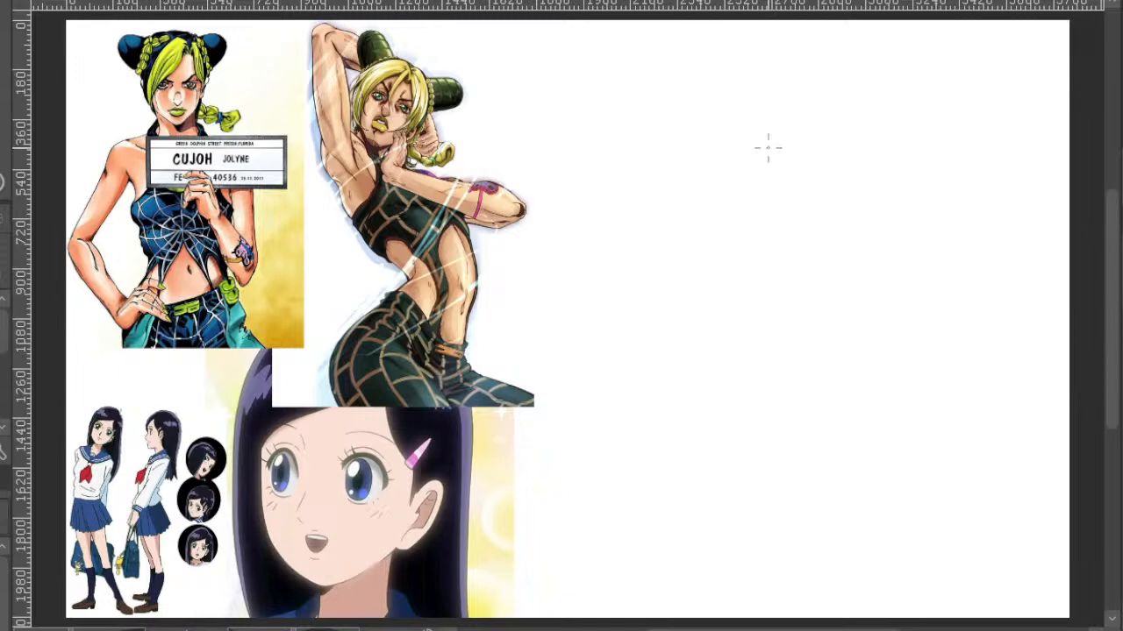
pyautogui.moveTo(772, 115); pyautogui.dragTo(749, 178)
pyautogui.hotkey('ctrl', 'z')
pyautogui.moveTo(739, 113)
pyautogui.mouseDown()
pyautogui.moveTo(719, 146)
pyautogui.moveTo(738, 190)
pyautogui.mouseUp()
pyautogui.hotkey('ctrl', 'z')
pyautogui.moveTo(762, 113)
pyautogui.mouseDown()
pyautogui.moveTo(723, 136)
pyautogui.moveTo(728, 166)
pyautogui.moveTo(780, 179)
pyautogui.mouseUp()
pyautogui.hotkey('ctrl', 'z')
pyautogui.moveTo(759, 113)
pyautogui.mouseDown()
pyautogui.moveTo(730, 153)
pyautogui.moveTo(780, 184)
pyautogui.moveTo(809, 144)
pyautogui.moveTo(790, 124)
pyautogui.moveTo(747, 117)
pyautogui.moveTo(731, 149)
pyautogui.moveTo(738, 170)
pyautogui.moveTo(790, 186)
pyautogui.moveTo(813, 169)
pyautogui.moveTo(815, 133)
pyautogui.moveTo(761, 114)
pyautogui.mouseUp()
pyautogui.hotkey('ctrl', 'z')
# - Sketch a light circle for the head in the blank area beside the references and erase its stray lines
pyautogui.moveTo(798, 121)
pyautogui.mouseDown()
pyautogui.moveTo(811, 155)
pyautogui.moveTo(781, 201)
pyautogui.moveTo(731, 147)
pyautogui.moveTo(734, 178)
pyautogui.moveTo(764, 198)
pyautogui.moveTo(802, 190)
pyautogui.moveTo(827, 136)
pyautogui.mouseUp()
pyautogui.scroll(3, 827, 136)
pyautogui.moveTo(727, 231); pyautogui.dragTo(802, 208)
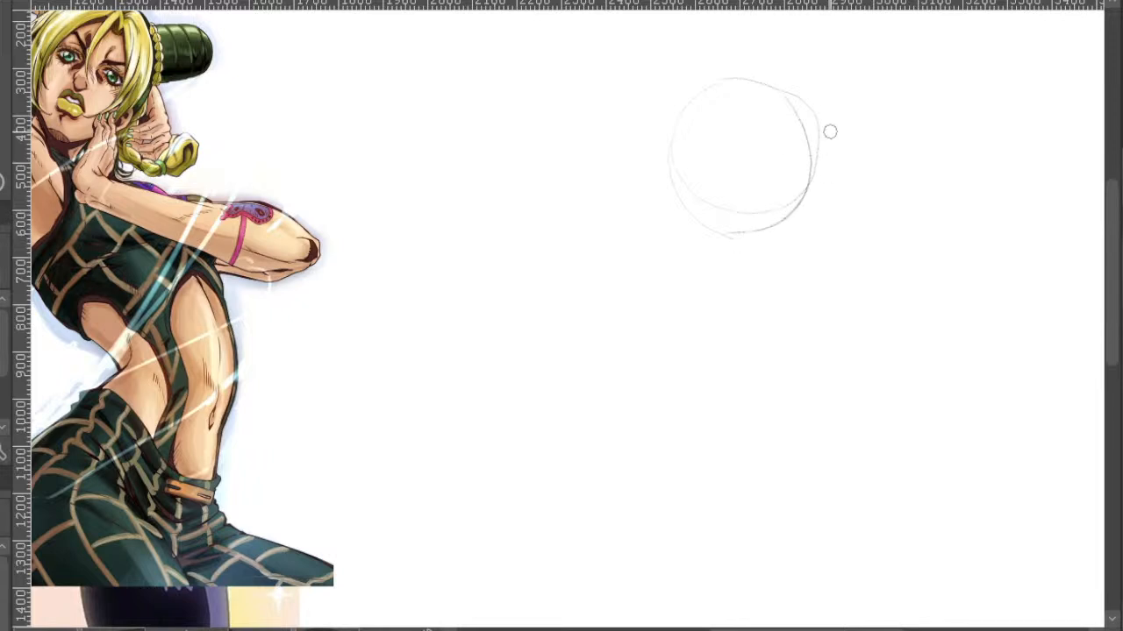
pyautogui.moveTo(822, 192)
pyautogui.mouseDown()
pyautogui.moveTo(801, 88)
pyautogui.moveTo(825, 141)
pyautogui.moveTo(787, 198)
pyautogui.mouseUp()
pyautogui.scroll(-3, 725, 128)
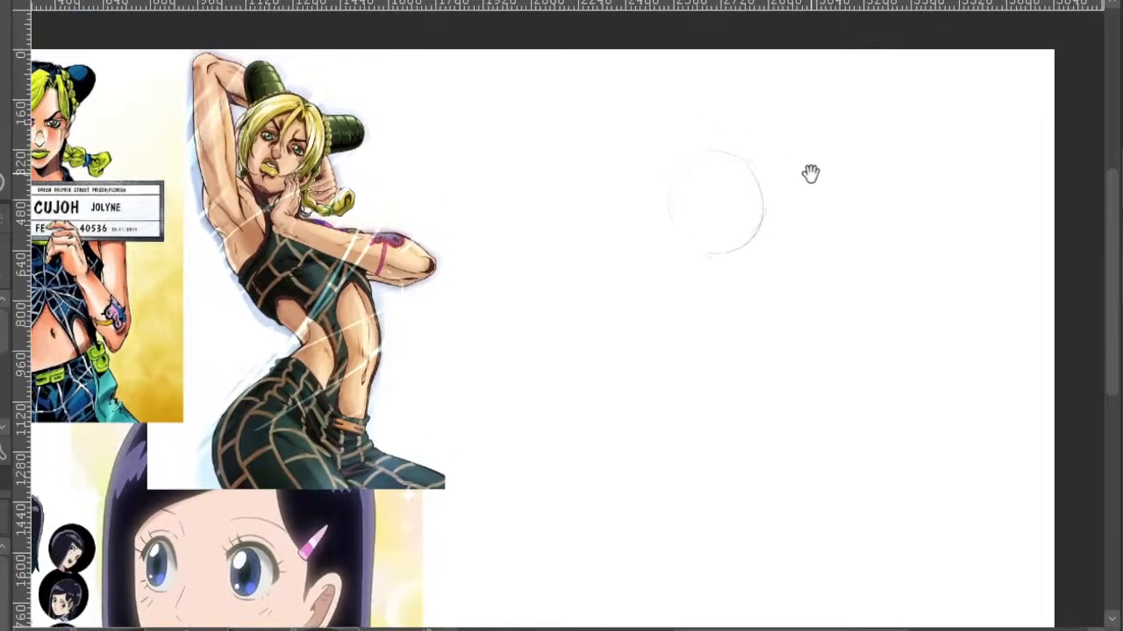
pyautogui.scroll(2, 697, 135)
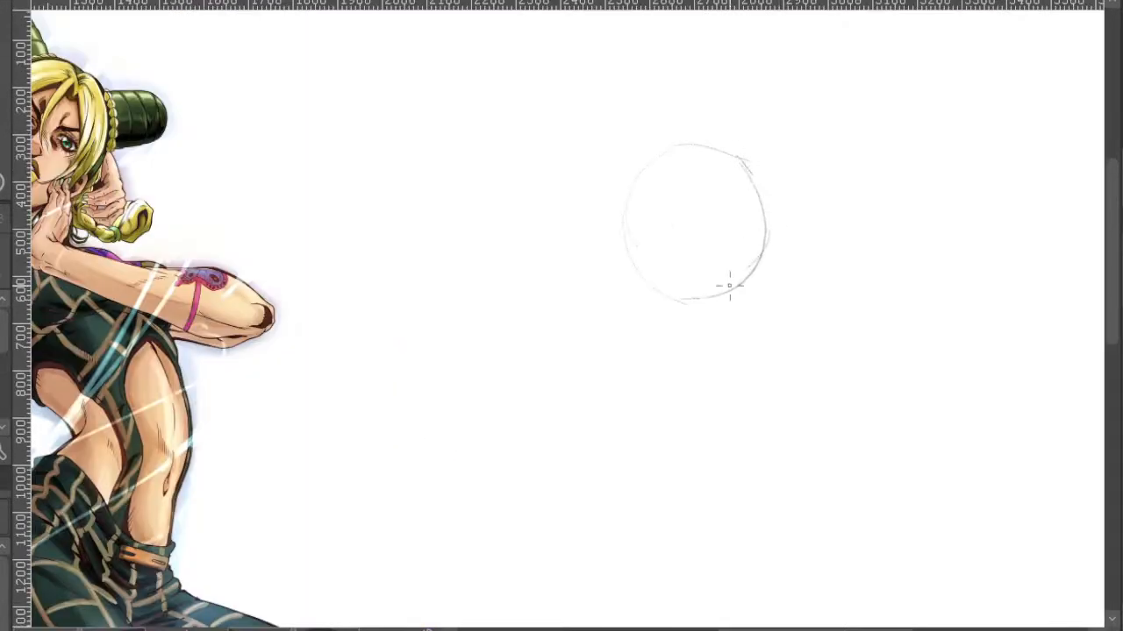
# - Redraw the head circle's outer edge away from the references as a cleaner curve, erasing rough overlapping marks
pyautogui.moveTo(748, 166)
pyautogui.mouseDown()
pyautogui.moveTo(773, 216)
pyautogui.moveTo(766, 239)
pyautogui.mouseUp()
pyautogui.press('e')
pyautogui.moveTo(755, 201); pyautogui.dragTo(761, 219)
pyautogui.press('p')
pyautogui.moveTo(748, 169); pyautogui.dragTo(765, 229)
pyautogui.scroll(-1, 784, 190)
# - Sketch a slanted facial centre line through the head circle, extending it below the circle to the chin
pyautogui.moveTo(784, 190)
pyautogui.mouseDown()
pyautogui.moveTo(749, 166)
pyautogui.moveTo(729, 175)
pyautogui.moveTo(719, 155)
pyautogui.moveTo(731, 173)
pyautogui.mouseUp()
pyautogui.moveTo(659, 135)
pyautogui.mouseDown()
pyautogui.moveTo(620, 283)
pyautogui.moveTo(658, 133)
pyautogui.moveTo(615, 291)
pyautogui.moveTo(631, 230)
pyautogui.mouseUp()
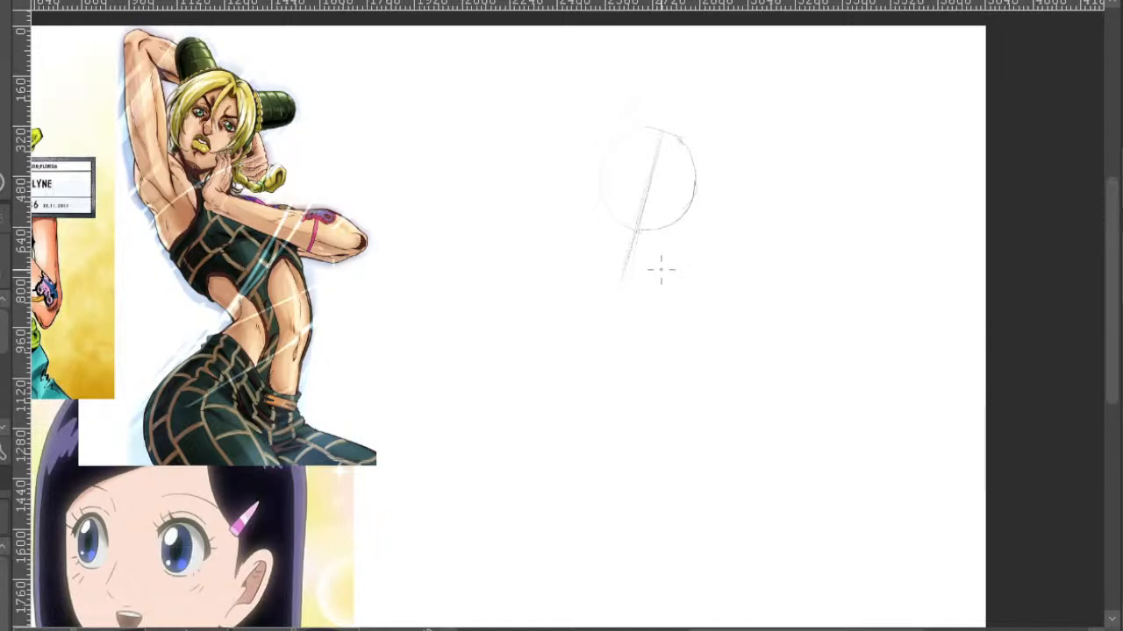
pyautogui.moveTo(641, 333); pyautogui.dragTo(702, 307)
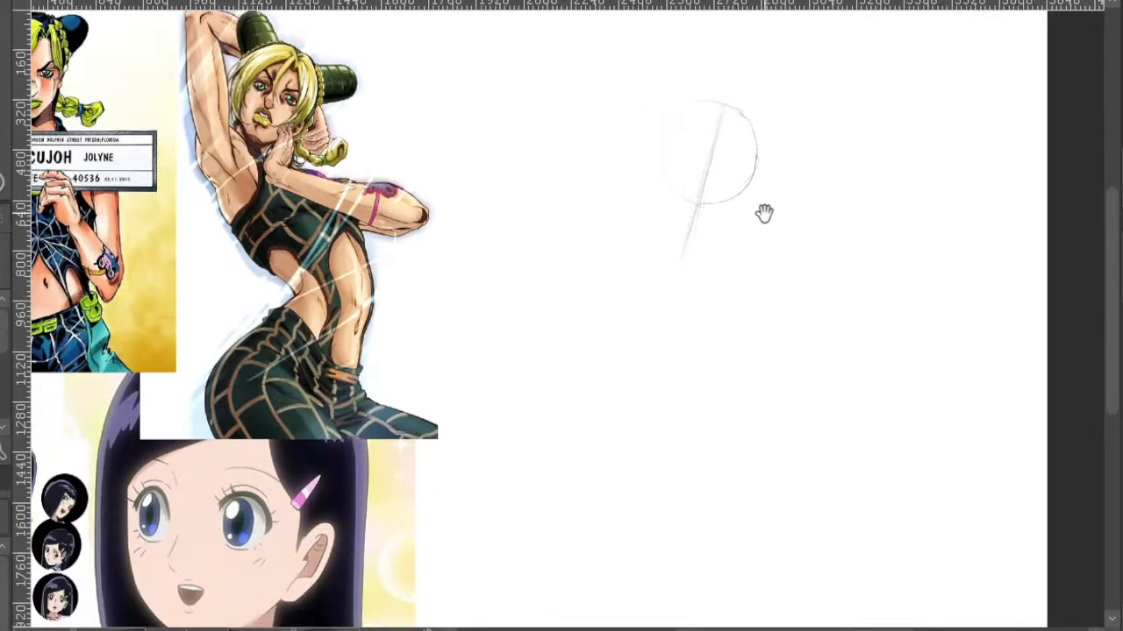
pyautogui.moveTo(792, 195); pyautogui.dragTo(690, 176)
pyautogui.scroll(1, 676, 175)
pyautogui.scroll(-1, 674, 173)
pyautogui.scroll(1, 675, 173)
pyautogui.scroll(-1, 675, 172)
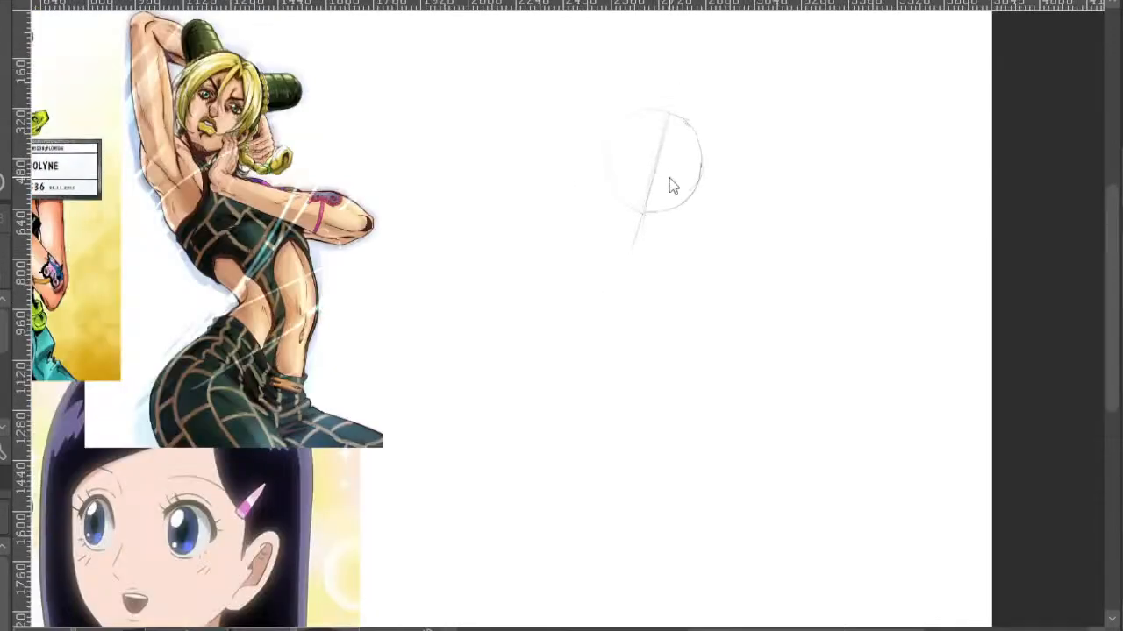
pyautogui.scroll(1, 648, 211)
pyautogui.moveTo(624, 242); pyautogui.dragTo(673, 70)
pyautogui.moveTo(647, 158); pyautogui.dragTo(613, 276)
pyautogui.moveTo(644, 181); pyautogui.dragTo(616, 268)
# - Sketch a short chin mark at the end of the centre line and join it to the circle with both jaw lines
pyautogui.moveTo(632, 328); pyautogui.dragTo(730, 285)
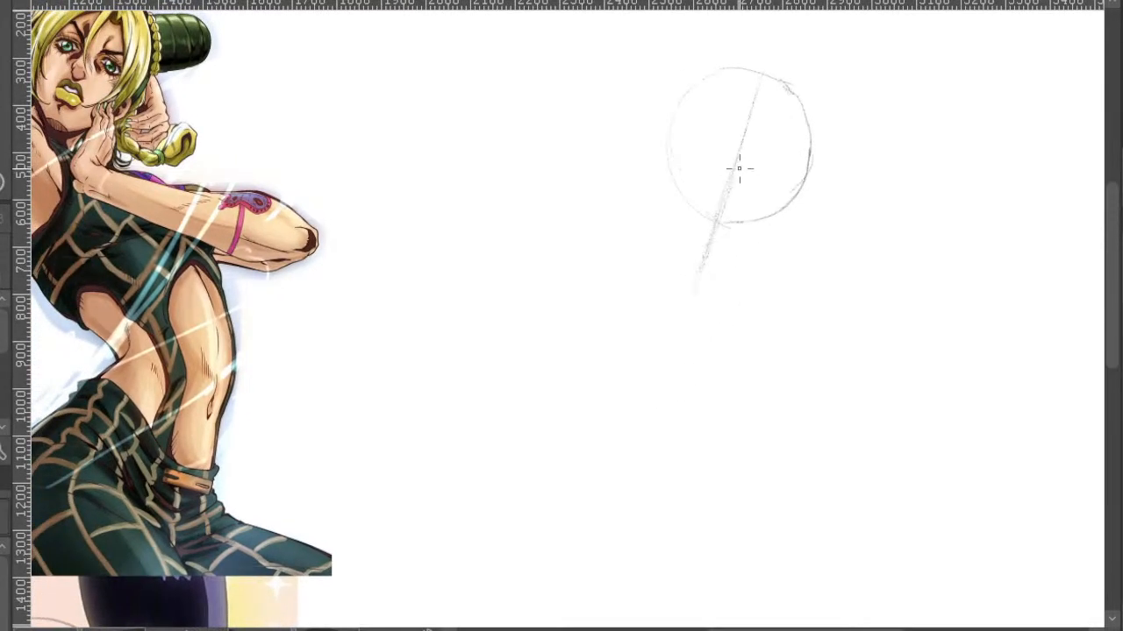
pyautogui.scroll(-2, 701, 265)
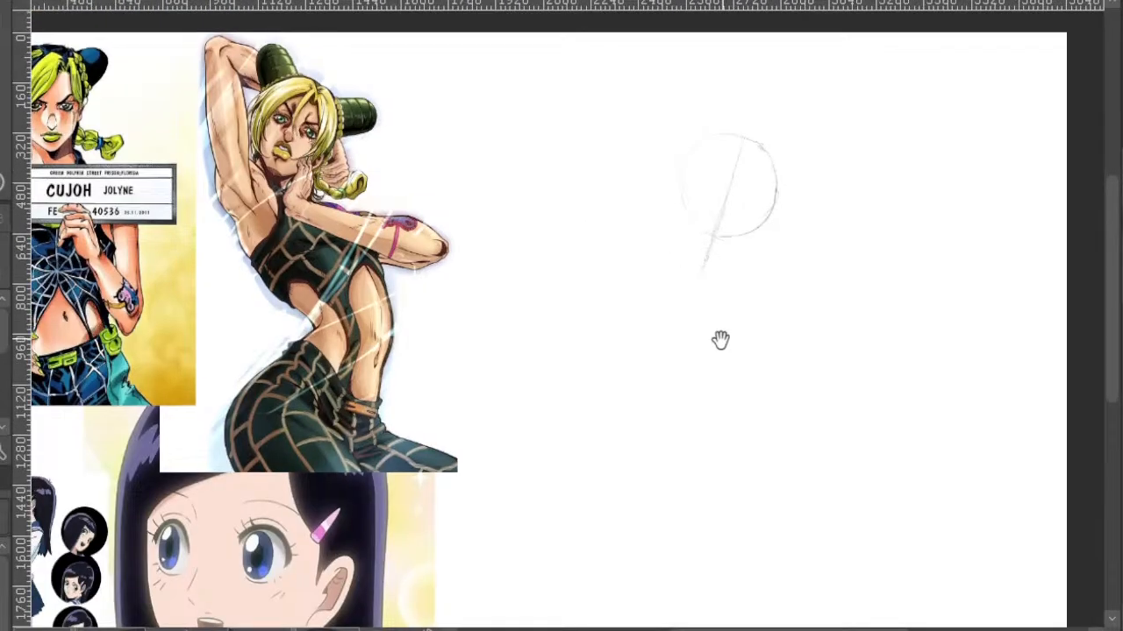
pyautogui.moveTo(719, 339); pyautogui.dragTo(777, 246)
pyautogui.hotkey('ctrl', '0')
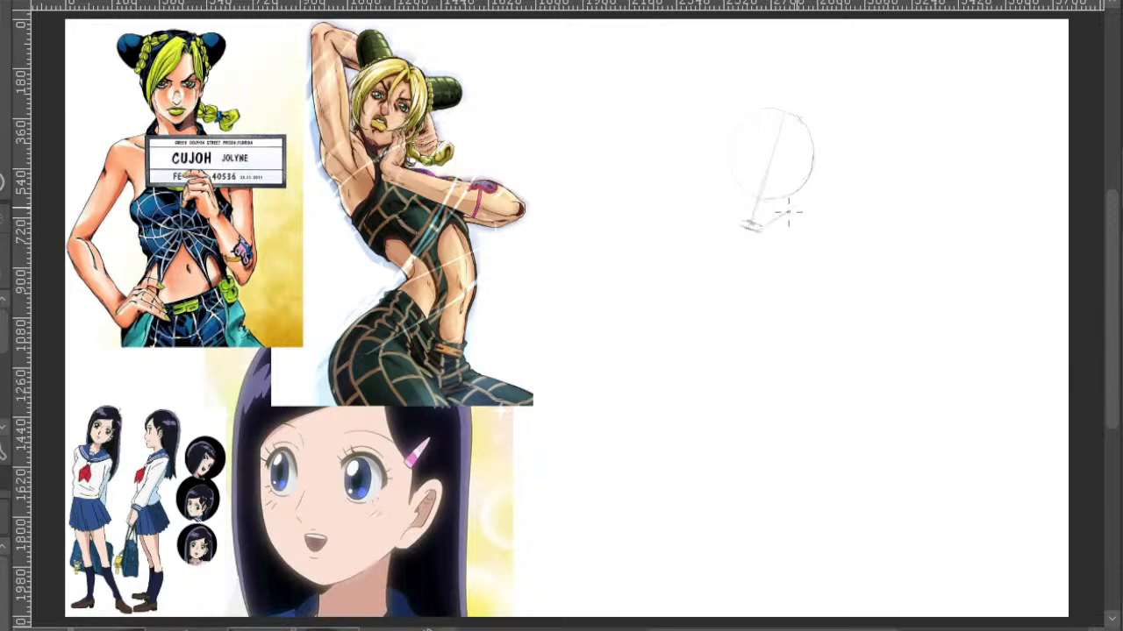
pyautogui.moveTo(809, 175); pyautogui.dragTo(762, 230)
pyautogui.moveTo(731, 145)
pyautogui.mouseDown()
pyautogui.moveTo(725, 193)
pyautogui.moveTo(737, 219)
pyautogui.mouseUp()
pyautogui.moveTo(727, 181); pyautogui.dragTo(731, 158)
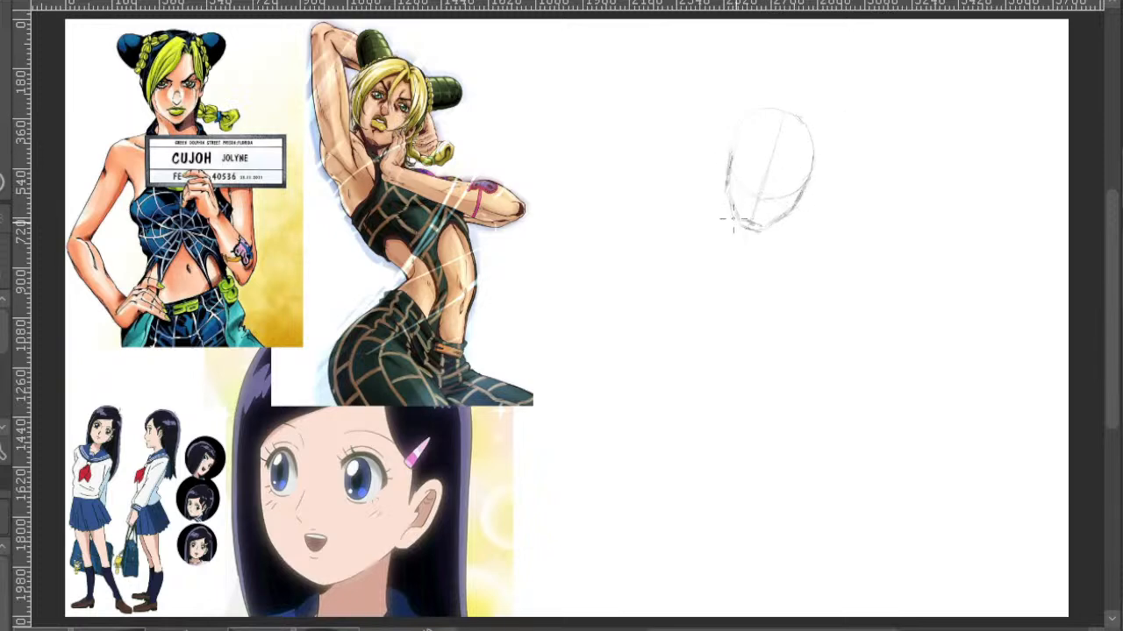
pyautogui.scroll(1, 726, 191)
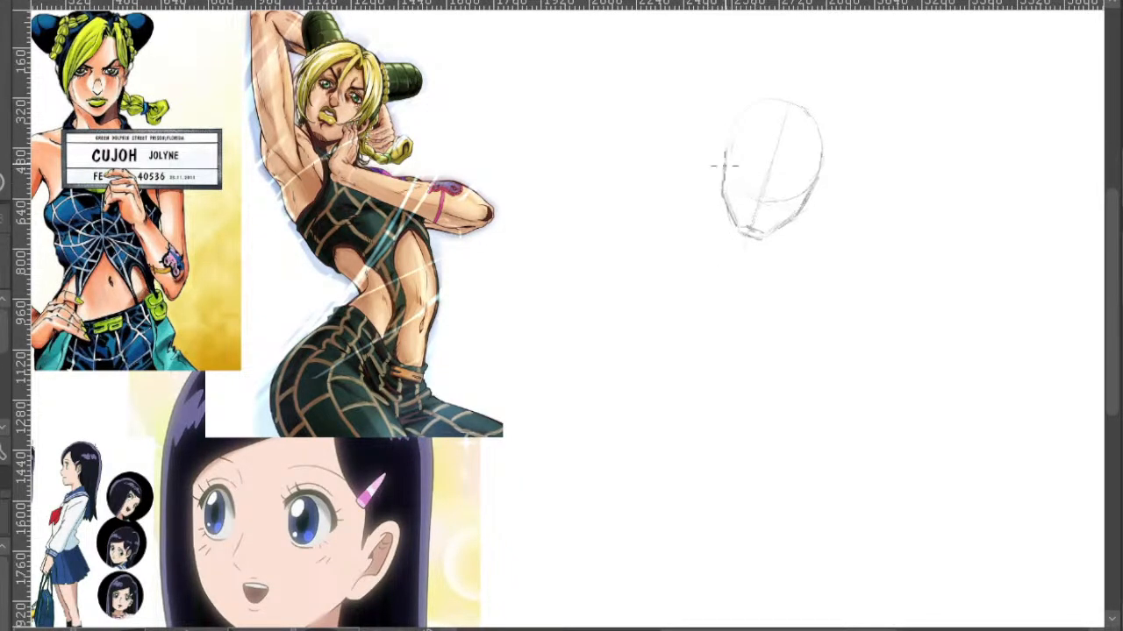
pyautogui.moveTo(935, 223)
pyautogui.mouseDown()
pyautogui.moveTo(933, 233)
pyautogui.moveTo(875, 233)
pyautogui.moveTo(842, 291)
pyautogui.mouseUp()
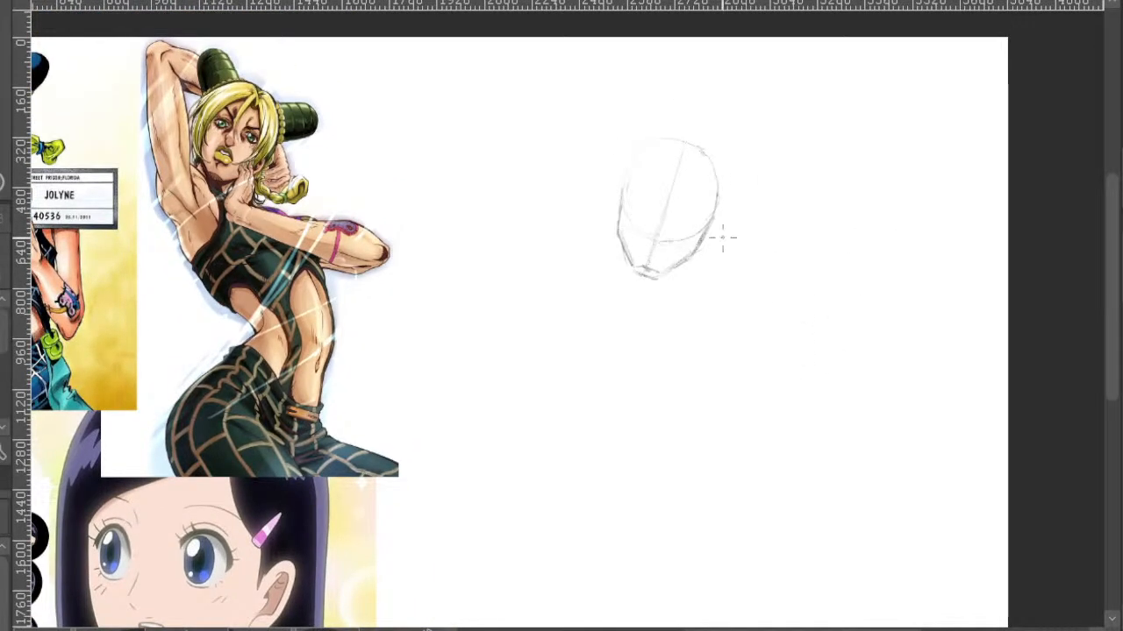
# - Reinforce the jawline around the chin and erase the stray marks beside it
pyautogui.scroll(2, 733, 243)
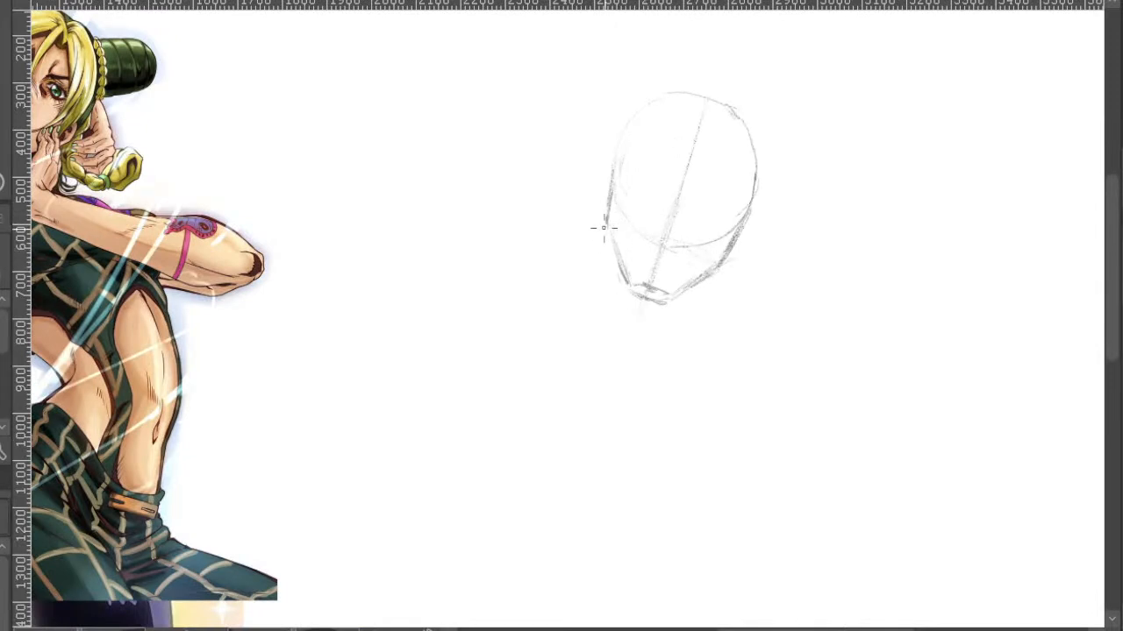
pyautogui.moveTo(666, 250); pyautogui.dragTo(726, 276)
pyautogui.press('e')
pyautogui.moveTo(625, 279)
pyautogui.mouseDown()
pyautogui.moveTo(619, 263)
pyautogui.moveTo(628, 293)
pyautogui.mouseUp()
pyautogui.press('p')
# - Sketch a shoulder circle beside the chin, the shoulder line and a tapering torso outline below the head
pyautogui.scroll(-3, 752, 283)
pyautogui.scroll(-2, 808, 266)
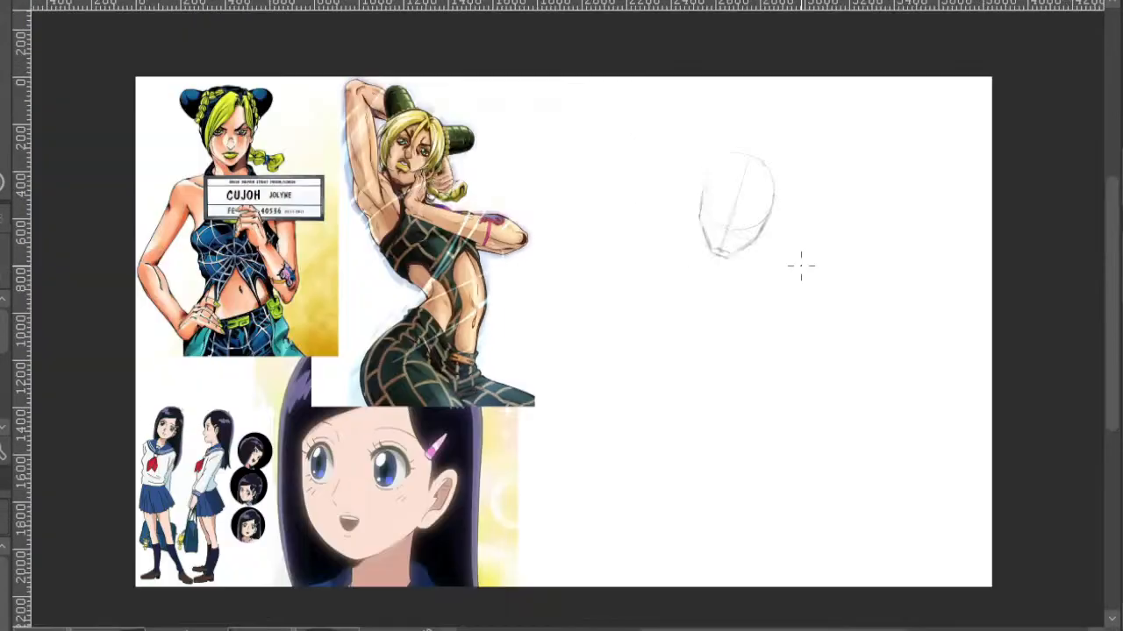
pyautogui.scroll(2, 798, 263)
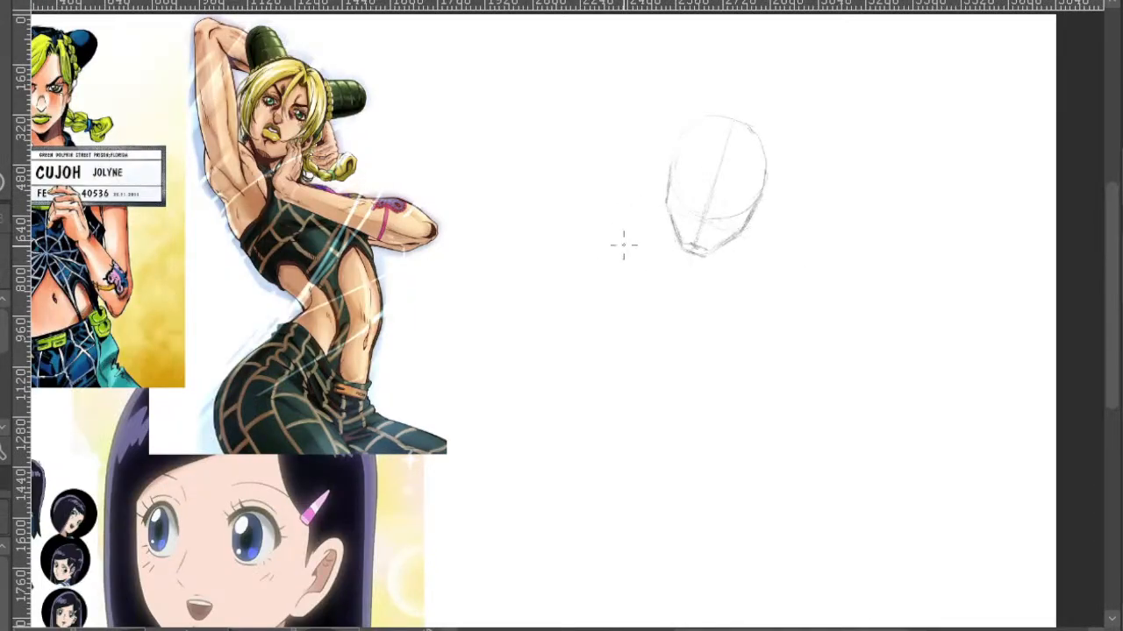
pyautogui.moveTo(636, 248)
pyautogui.mouseDown()
pyautogui.moveTo(609, 216)
pyautogui.moveTo(649, 265)
pyautogui.moveTo(654, 350)
pyautogui.mouseUp()
pyautogui.moveTo(666, 262)
pyautogui.mouseDown()
pyautogui.moveTo(705, 286)
pyautogui.moveTo(755, 275)
pyautogui.moveTo(771, 349)
pyautogui.mouseUp()
pyautogui.moveTo(625, 283)
pyautogui.mouseDown()
pyautogui.moveTo(638, 363)
pyautogui.moveTo(748, 430)
pyautogui.mouseUp()
pyautogui.moveTo(777, 320)
pyautogui.mouseDown()
pyautogui.moveTo(769, 389)
pyautogui.moveTo(742, 439)
pyautogui.mouseUp()
pyautogui.moveTo(771, 337); pyautogui.dragTo(754, 408)
pyautogui.moveTo(663, 402); pyautogui.dragTo(726, 444)
pyautogui.moveTo(710, 404); pyautogui.dragTo(754, 437)
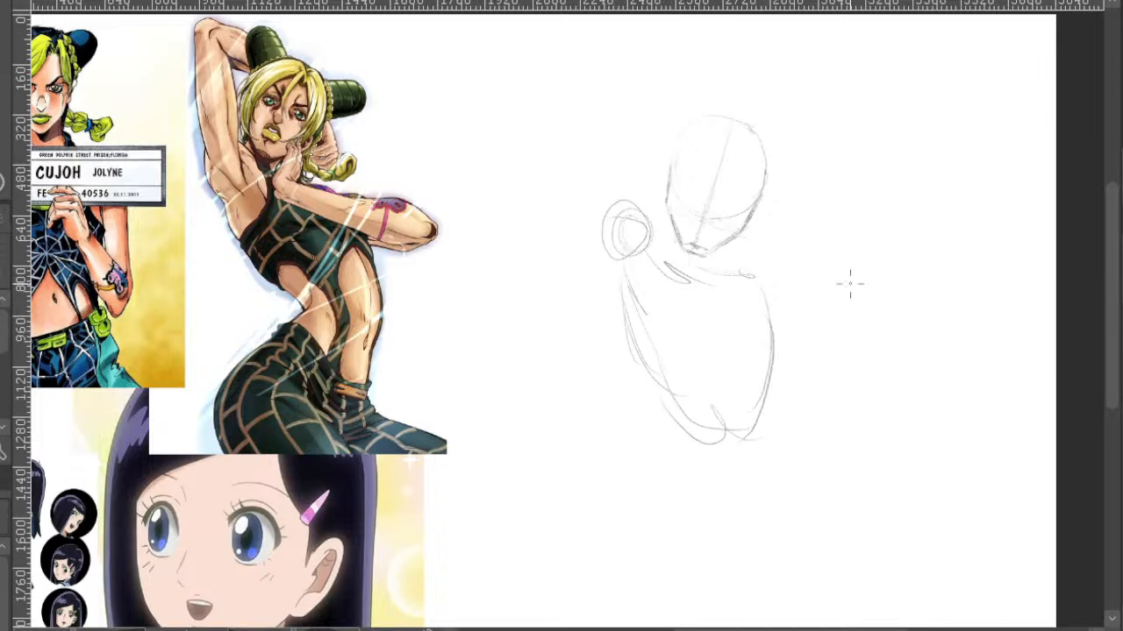
pyautogui.moveTo(742, 281); pyautogui.dragTo(750, 406)
pyautogui.moveTo(751, 347); pyautogui.dragTo(746, 435)
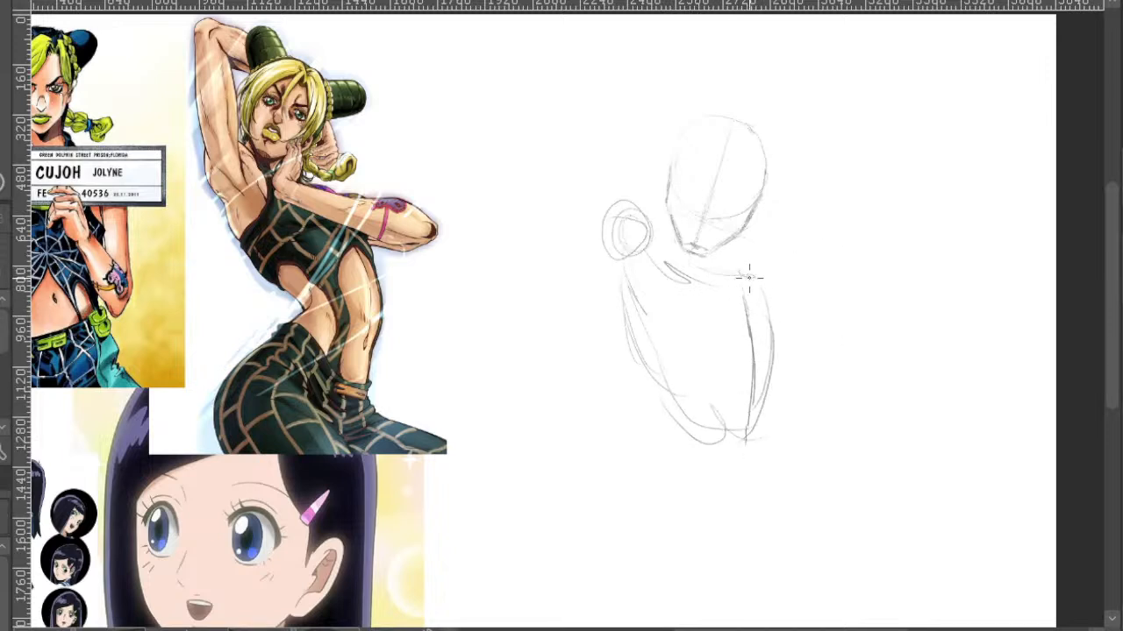
# - Sketch a tilted oval for the pelvis below the torso, with converging crotch lines beneath it
pyautogui.moveTo(806, 414); pyautogui.dragTo(807, 295)
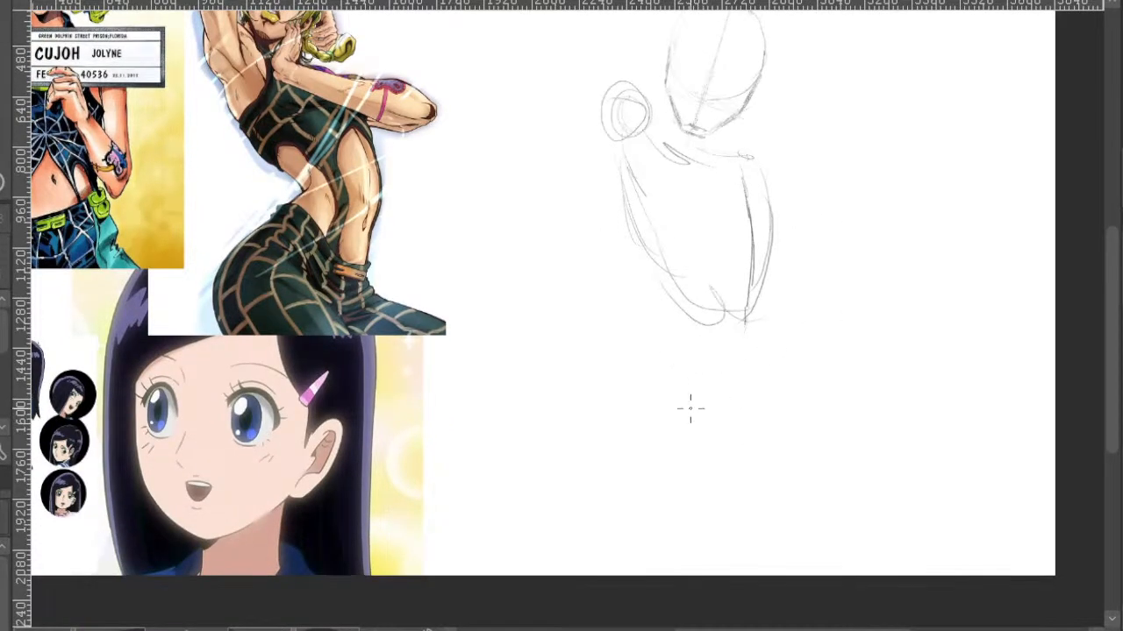
pyautogui.moveTo(661, 395); pyautogui.dragTo(732, 451)
pyautogui.moveTo(664, 390)
pyautogui.mouseDown()
pyautogui.moveTo(746, 448)
pyautogui.moveTo(649, 391)
pyautogui.moveTo(753, 464)
pyautogui.moveTo(645, 396)
pyautogui.moveTo(744, 454)
pyautogui.moveTo(659, 374)
pyautogui.moveTo(743, 465)
pyautogui.moveTo(671, 373)
pyautogui.moveTo(771, 460)
pyautogui.moveTo(675, 484)
pyautogui.mouseUp()
pyautogui.moveTo(635, 399)
pyautogui.mouseDown()
pyautogui.moveTo(664, 496)
pyautogui.moveTo(754, 458)
pyautogui.mouseUp()
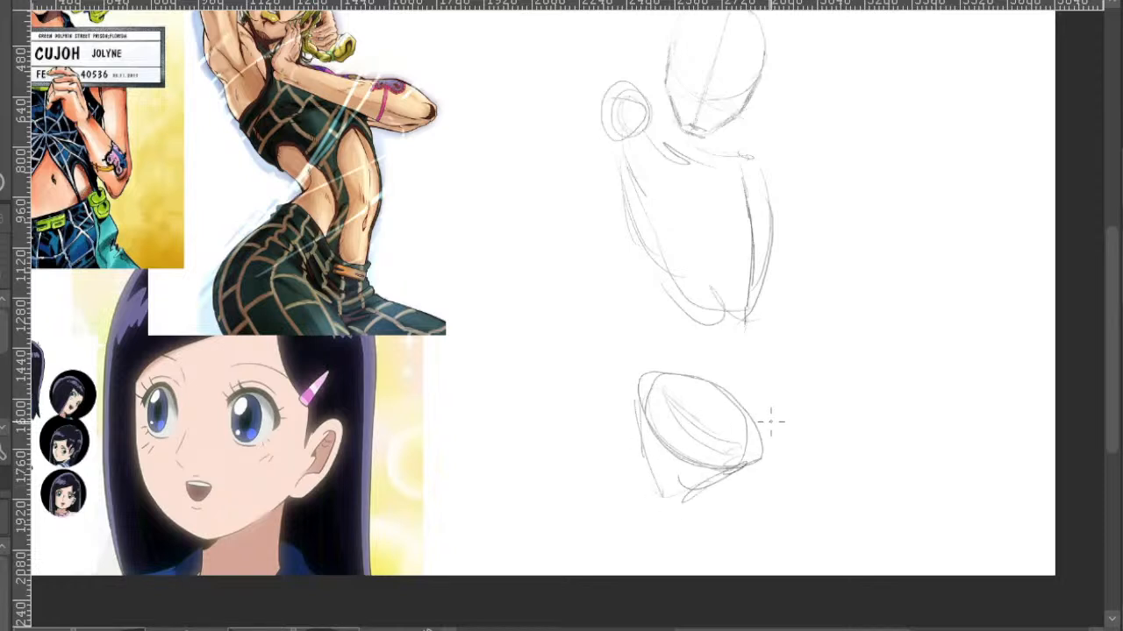
pyautogui.moveTo(658, 429)
pyautogui.mouseDown()
pyautogui.moveTo(710, 501)
pyautogui.moveTo(764, 457)
pyautogui.moveTo(719, 500)
pyautogui.mouseUp()
pyautogui.moveTo(640, 384)
pyautogui.mouseDown()
pyautogui.moveTo(675, 467)
pyautogui.moveTo(634, 430)
pyautogui.moveTo(635, 405)
pyautogui.mouseUp()
pyautogui.press('e')
pyautogui.press('p')
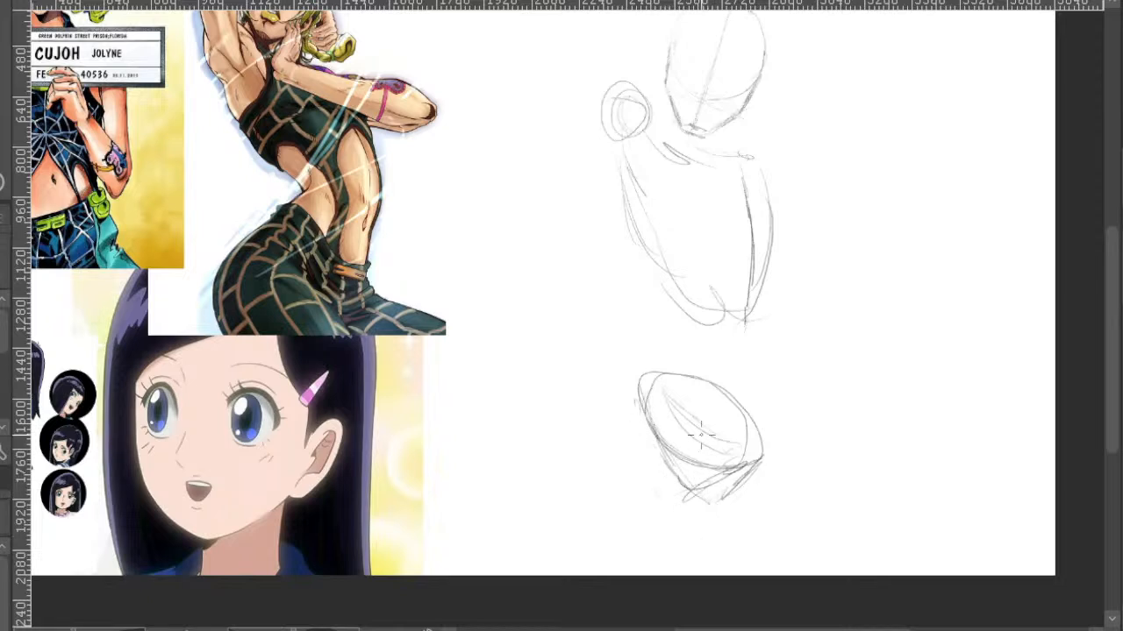
# - Sketch the waist contours linking the rib cage to the pelvis oval on both sides
pyautogui.moveTo(696, 491); pyautogui.dragTo(703, 507)
pyautogui.moveTo(751, 294); pyautogui.dragTo(729, 443)
pyautogui.moveTo(751, 373)
pyautogui.mouseDown()
pyautogui.moveTo(712, 503)
pyautogui.moveTo(754, 374)
pyautogui.moveTo(748, 276)
pyautogui.moveTo(755, 380)
pyautogui.moveTo(714, 498)
pyautogui.mouseUp()
pyautogui.moveTo(775, 271)
pyautogui.mouseDown()
pyautogui.moveTo(815, 341)
pyautogui.moveTo(815, 375)
pyautogui.mouseUp()
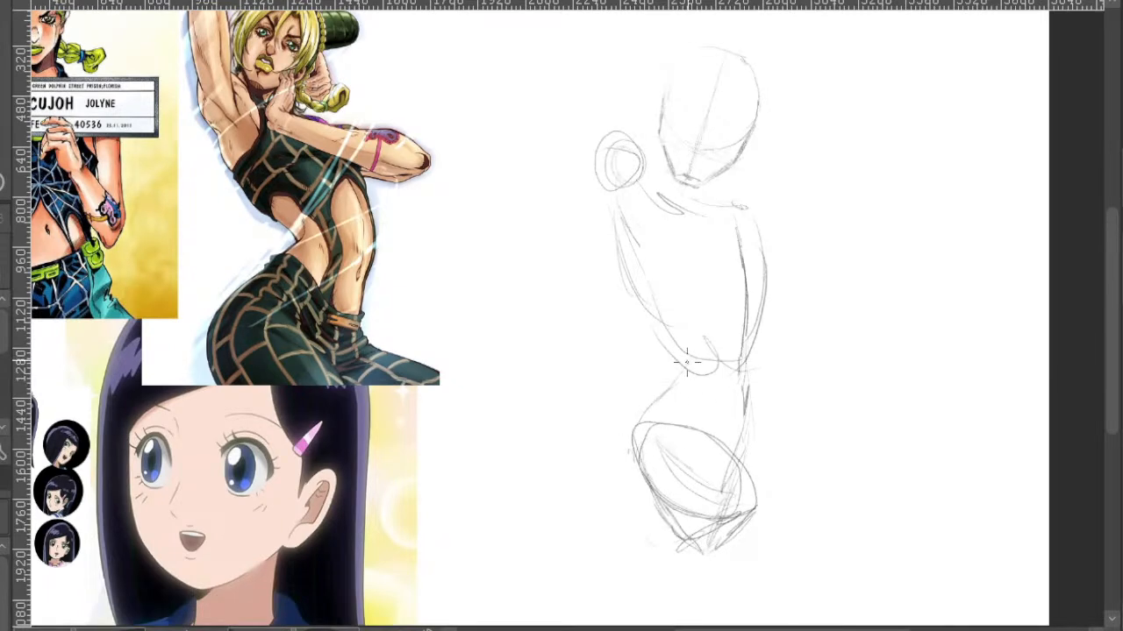
pyautogui.moveTo(625, 426); pyautogui.dragTo(634, 451)
pyautogui.moveTo(647, 326); pyautogui.dragTo(670, 388)
# - Build up the torso's outer contour on the side away from the references, from the ribs down to the hip
pyautogui.moveTo(761, 360); pyautogui.dragTo(760, 391)
pyautogui.moveTo(766, 319)
pyautogui.mouseDown()
pyautogui.moveTo(765, 353)
pyautogui.moveTo(741, 368)
pyautogui.moveTo(767, 362)
pyautogui.mouseUp()
pyautogui.moveTo(770, 321); pyautogui.dragTo(769, 360)
pyautogui.moveTo(772, 289)
pyautogui.mouseDown()
pyautogui.moveTo(772, 356)
pyautogui.moveTo(747, 358)
pyautogui.moveTo(740, 343)
pyautogui.moveTo(699, 379)
pyautogui.mouseUp()
pyautogui.moveTo(747, 331)
pyautogui.mouseDown()
pyautogui.moveTo(711, 376)
pyautogui.moveTo(751, 359)
pyautogui.mouseUp()
pyautogui.moveTo(770, 342)
pyautogui.mouseDown()
pyautogui.moveTo(758, 366)
pyautogui.moveTo(770, 381)
pyautogui.moveTo(756, 470)
pyautogui.mouseUp()
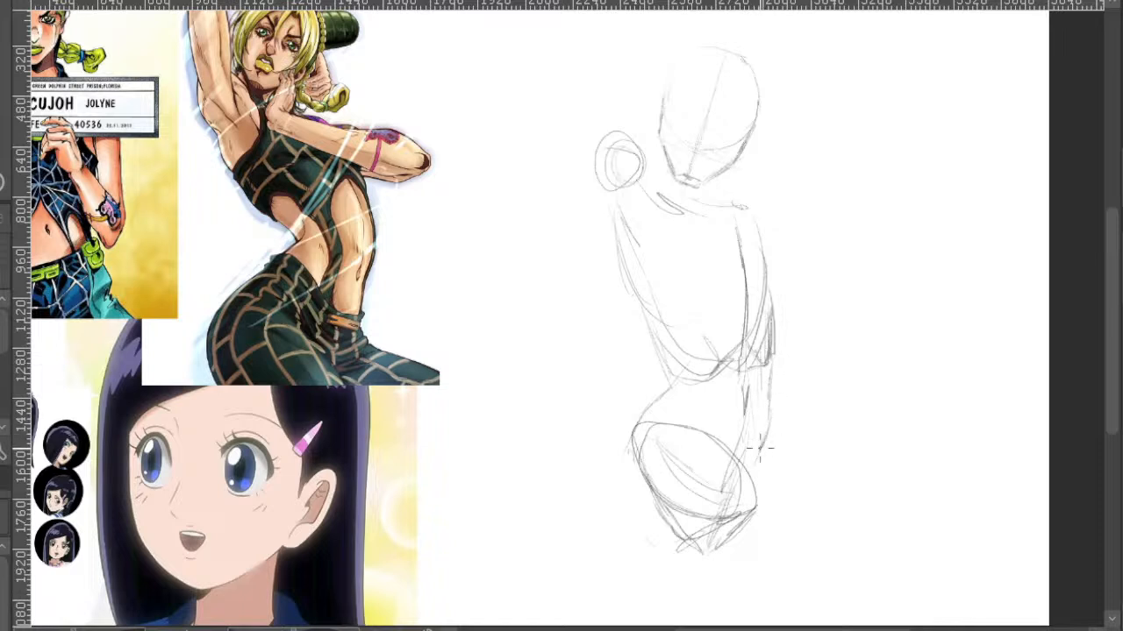
pyautogui.moveTo(769, 430); pyautogui.dragTo(756, 514)
pyautogui.moveTo(781, 395)
pyautogui.mouseDown()
pyautogui.moveTo(765, 447)
pyautogui.moveTo(764, 414)
pyautogui.moveTo(760, 472)
pyautogui.mouseUp()
pyautogui.moveTo(770, 419)
pyautogui.mouseDown()
pyautogui.moveTo(754, 509)
pyautogui.moveTo(767, 415)
pyautogui.moveTo(793, 424)
pyautogui.mouseUp()
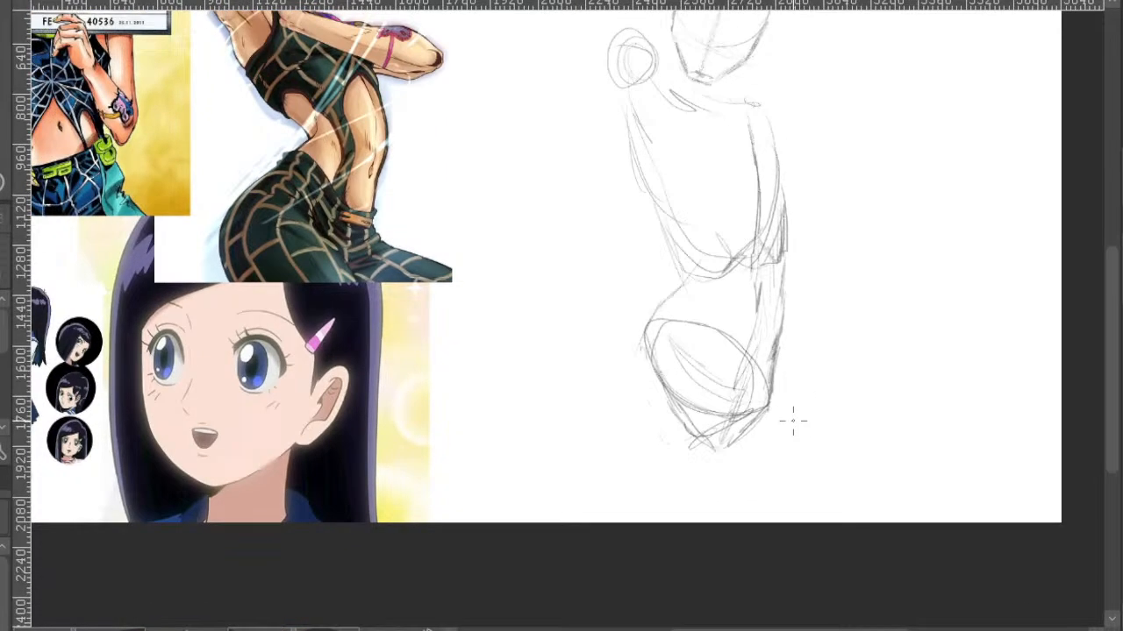
# - Start the far thigh line from the hip and sketch the full curve of the near hip and thigh
pyautogui.moveTo(832, 392); pyautogui.dragTo(794, 427)
pyautogui.moveTo(729, 441); pyautogui.dragTo(772, 482)
pyautogui.moveTo(603, 375); pyautogui.dragTo(569, 442)
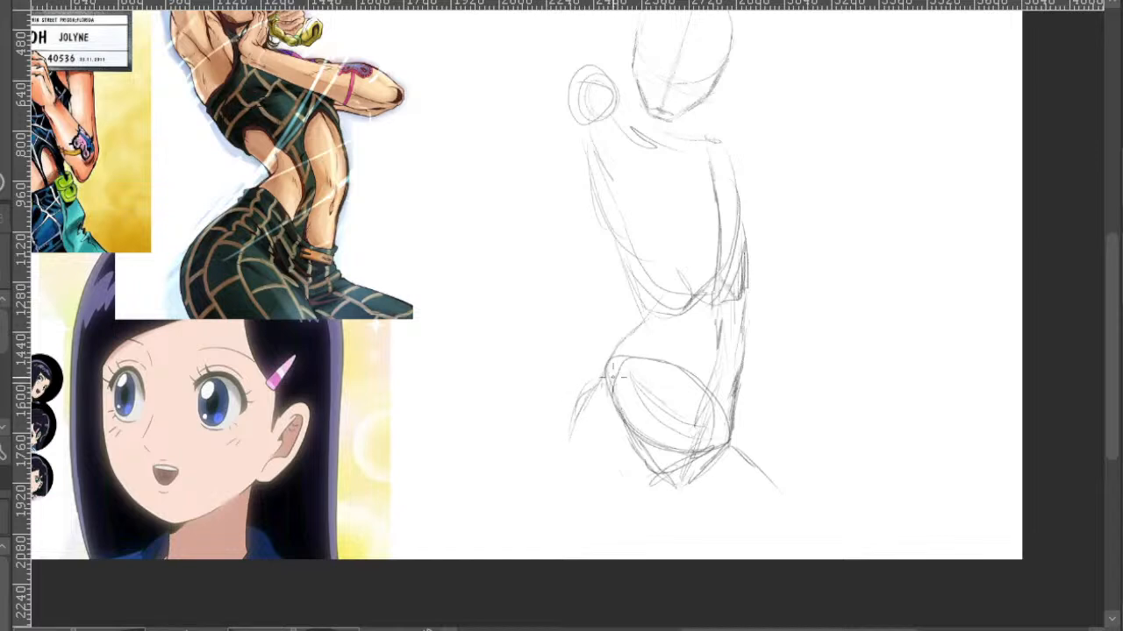
pyautogui.moveTo(607, 358)
pyautogui.mouseDown()
pyautogui.moveTo(561, 432)
pyautogui.moveTo(559, 494)
pyautogui.moveTo(592, 527)
pyautogui.moveTo(590, 559)
pyautogui.mouseUp()
pyautogui.moveTo(551, 471); pyautogui.dragTo(568, 539)
pyautogui.moveTo(537, 475); pyautogui.dragTo(574, 558)
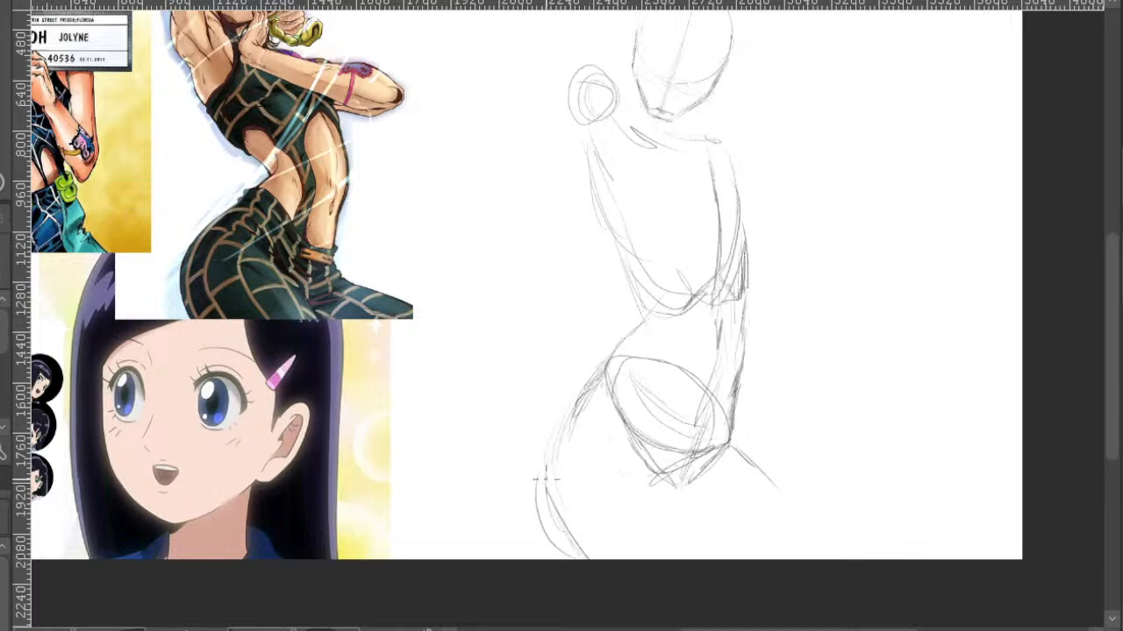
pyautogui.moveTo(534, 481)
pyautogui.mouseDown()
pyautogui.moveTo(557, 545)
pyautogui.moveTo(536, 500)
pyautogui.moveTo(544, 463)
pyautogui.moveTo(593, 558)
pyautogui.mouseUp()
pyautogui.moveTo(561, 496)
pyautogui.mouseDown()
pyautogui.moveTo(584, 556)
pyautogui.moveTo(569, 544)
pyautogui.mouseUp()
pyautogui.moveTo(542, 468); pyautogui.dragTo(567, 551)
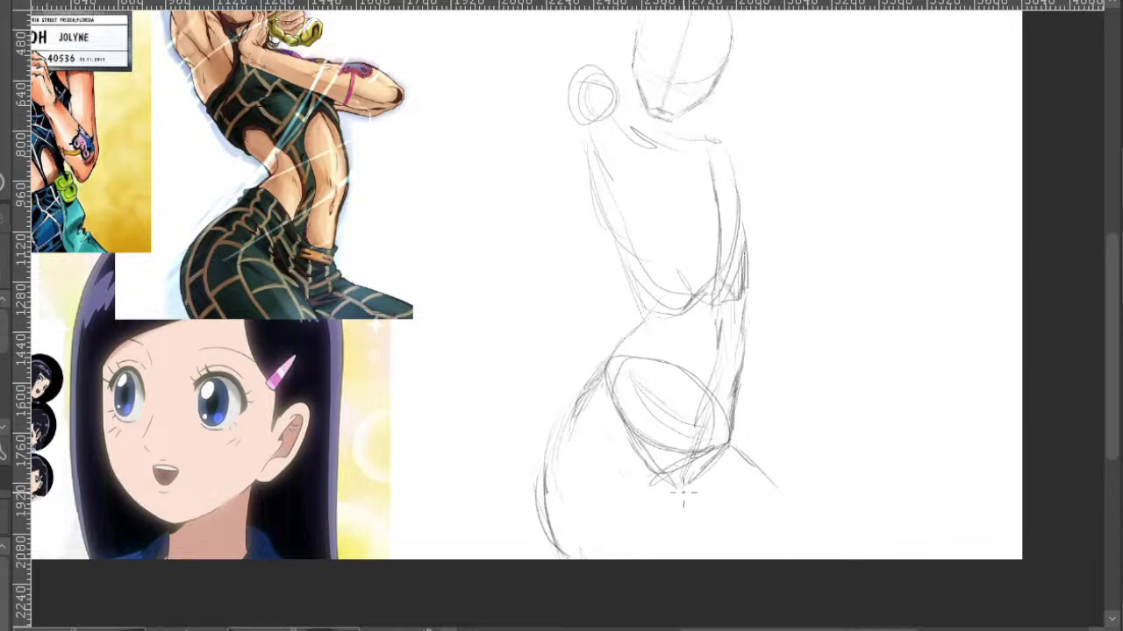
# - Add the inner thigh line down from the crotch and erase the rough strokes along the outer hip curve
pyautogui.moveTo(677, 476)
pyautogui.mouseDown()
pyautogui.moveTo(672, 494)
pyautogui.moveTo(726, 560)
pyautogui.mouseUp()
pyautogui.moveTo(560, 560)
pyautogui.mouseDown()
pyautogui.moveTo(536, 474)
pyautogui.moveTo(577, 395)
pyautogui.mouseUp()
pyautogui.press('e')
pyautogui.moveTo(569, 433)
pyautogui.mouseDown()
pyautogui.moveTo(557, 465)
pyautogui.moveTo(575, 408)
pyautogui.moveTo(542, 498)
pyautogui.moveTo(557, 542)
pyautogui.mouseUp()
pyautogui.moveTo(593, 396); pyautogui.dragTo(601, 380)
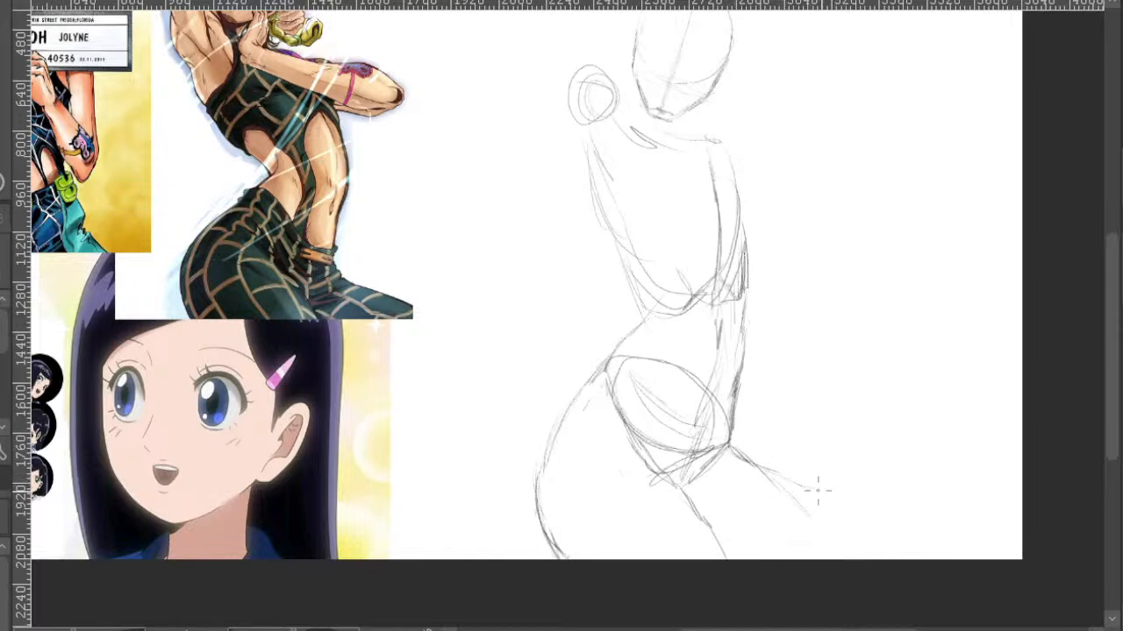
# - Rework the extended thigh's upper contour as a sloping line from the hip to the canvas's lower edge
pyautogui.moveTo(818, 484); pyautogui.dragTo(912, 548)
pyautogui.press('e')
pyautogui.moveTo(808, 519)
pyautogui.mouseDown()
pyautogui.moveTo(784, 507)
pyautogui.moveTo(795, 495)
pyautogui.moveTo(775, 468)
pyautogui.moveTo(896, 549)
pyautogui.mouseUp()
pyautogui.press('p')
pyautogui.hotkey('ctrl', 'z')
pyautogui.hotkey('ctrl', 'z')
pyautogui.moveTo(763, 471)
pyautogui.mouseDown()
pyautogui.moveTo(868, 528)
pyautogui.moveTo(908, 547)
pyautogui.mouseUp()
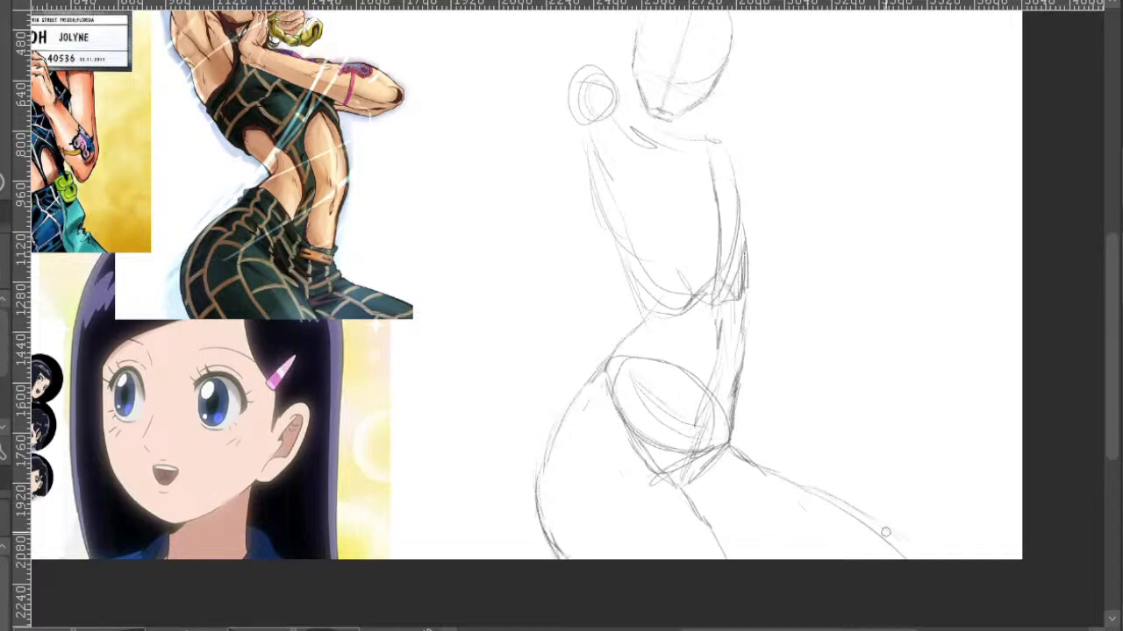
# - Sketch the raised arm's guide lines from the near shoulder up to the elbow and back down to the crown of the head
pyautogui.moveTo(827, 281)
pyautogui.mouseDown()
pyautogui.moveTo(842, 358)
pyautogui.moveTo(824, 450)
pyautogui.mouseUp()
pyautogui.moveTo(781, 275); pyautogui.dragTo(782, 307)
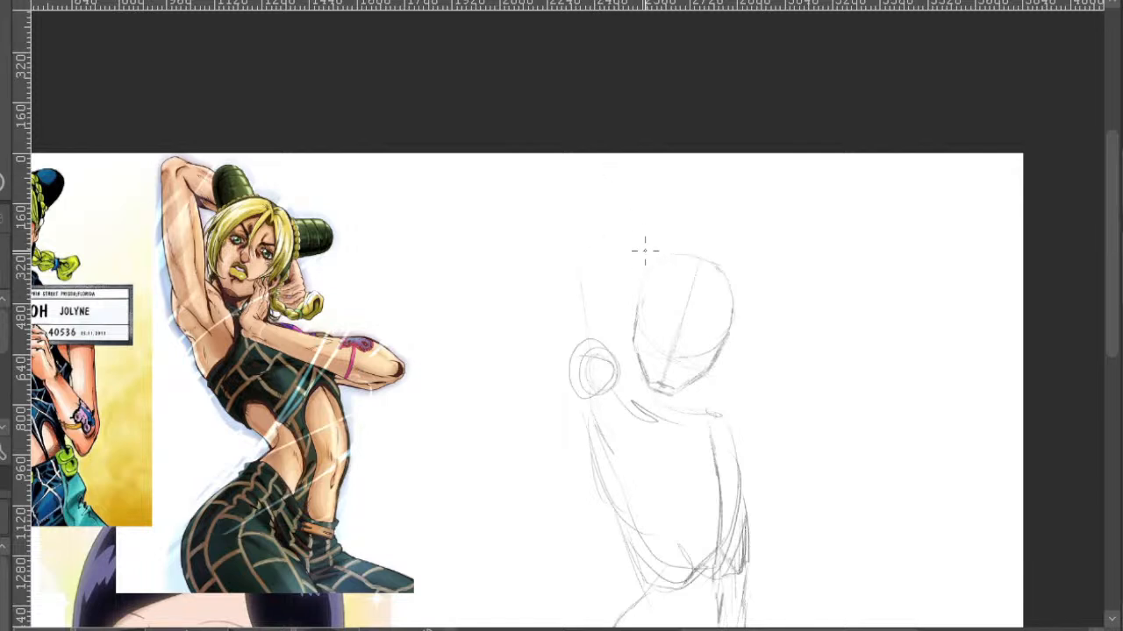
pyautogui.moveTo(645, 246)
pyautogui.mouseDown()
pyautogui.moveTo(583, 225)
pyautogui.moveTo(588, 333)
pyautogui.mouseUp()
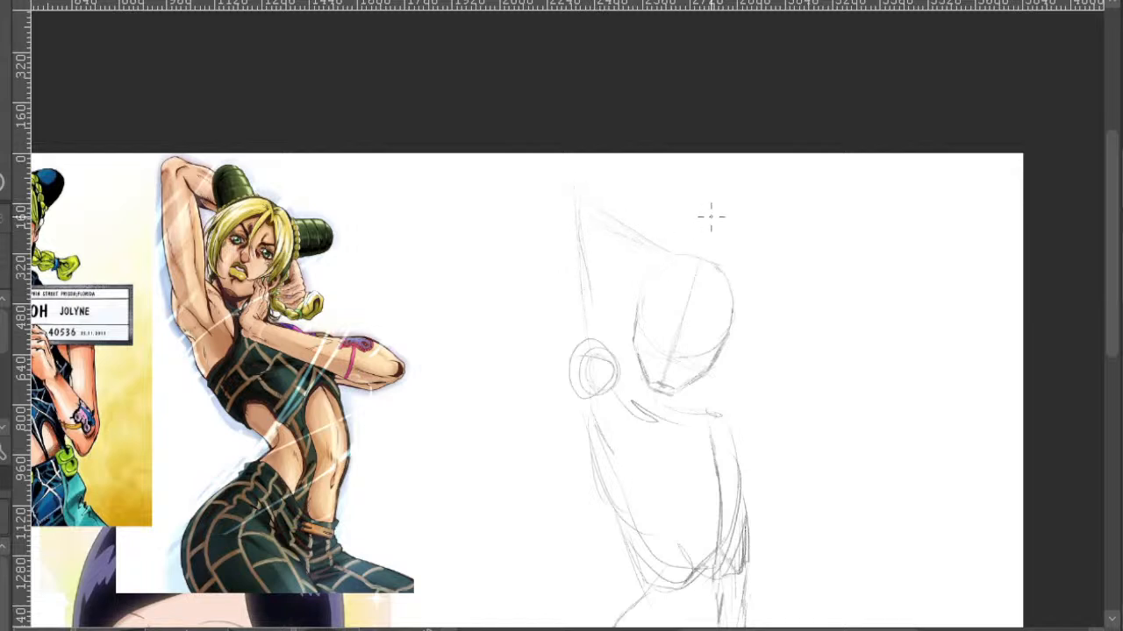
pyautogui.moveTo(791, 212); pyautogui.dragTo(686, 160)
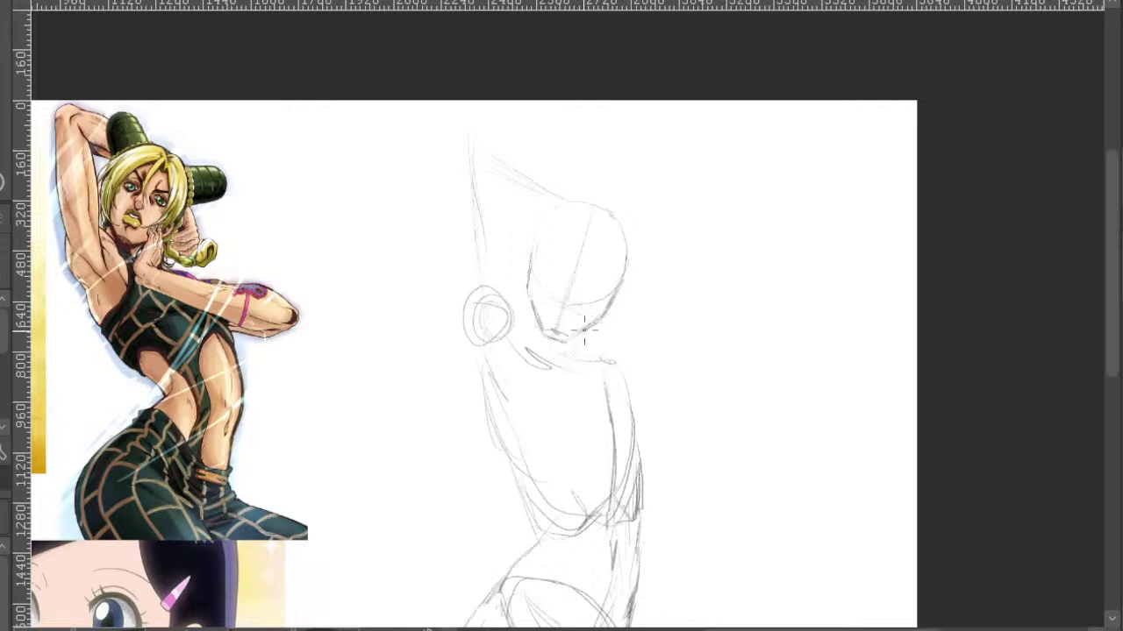
# - Add the neck lines under the chin and a long tapering guide for the arm crossing the chest
pyautogui.moveTo(598, 324)
pyautogui.mouseDown()
pyautogui.moveTo(603, 342)
pyautogui.moveTo(628, 344)
pyautogui.moveTo(563, 377)
pyautogui.mouseUp()
pyautogui.moveTo(704, 415)
pyautogui.mouseDown()
pyautogui.moveTo(606, 392)
pyautogui.moveTo(724, 422)
pyautogui.mouseUp()
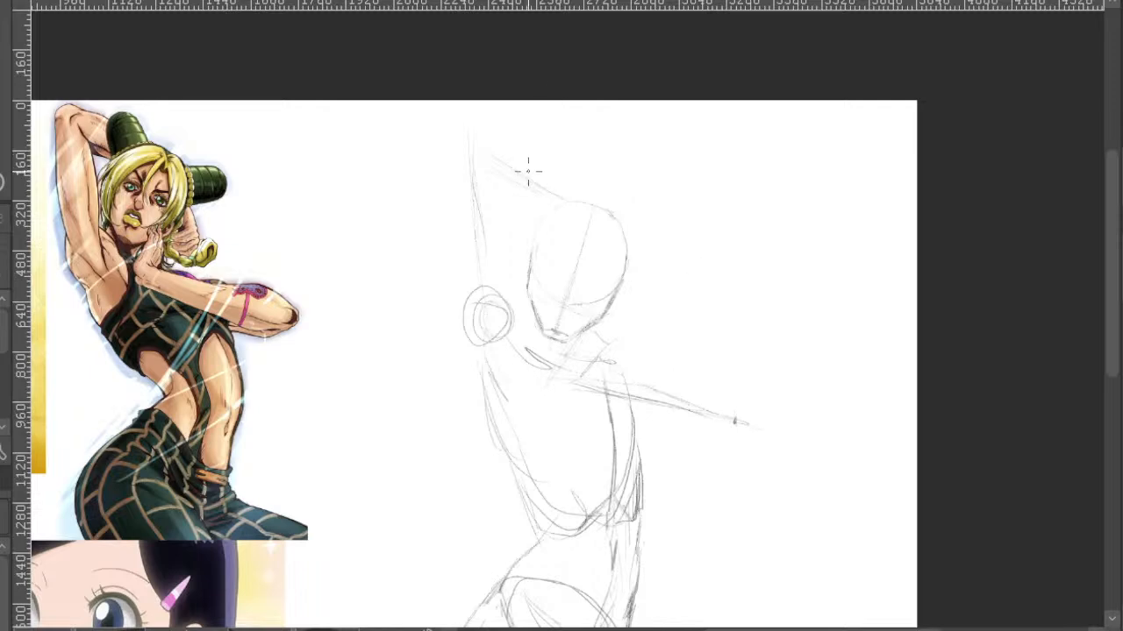
pyautogui.moveTo(609, 269); pyautogui.dragTo(646, 122)
pyautogui.hotkey('ctrl', '-')
pyautogui.moveTo(646, 184); pyautogui.dragTo(579, 251)
pyautogui.scroll(1, 590, 218)
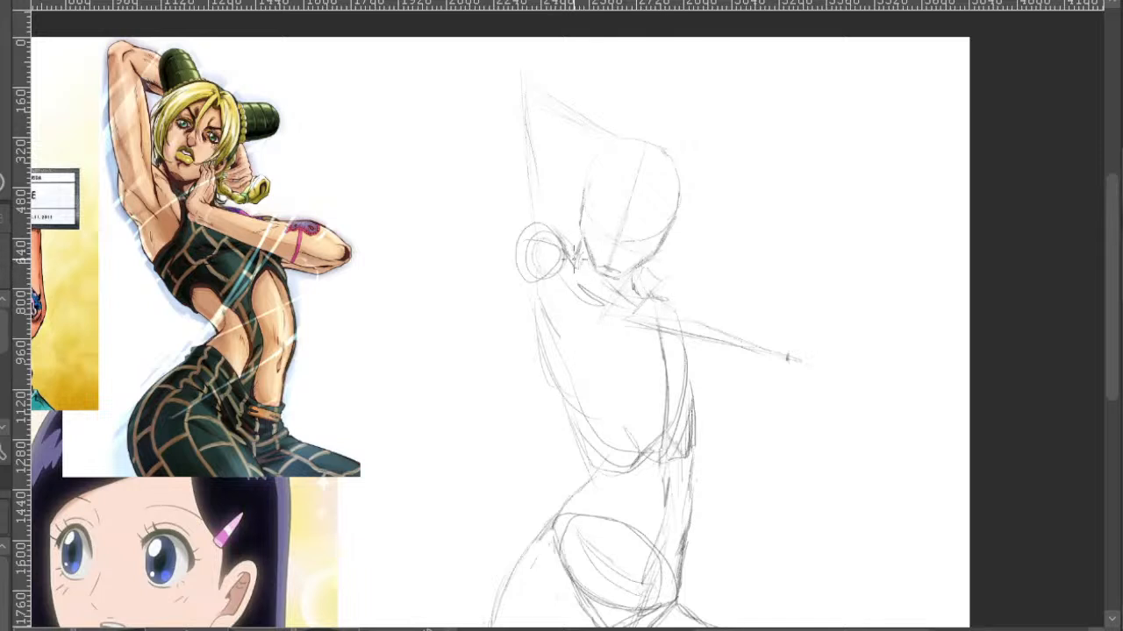
# - Outline the near shoulder and draw the inner and outer contours of the raised upper arm
pyautogui.moveTo(522, 299); pyautogui.dragTo(509, 256)
pyautogui.moveTo(511, 244); pyautogui.dragTo(523, 298)
pyautogui.moveTo(588, 243); pyautogui.dragTo(576, 317)
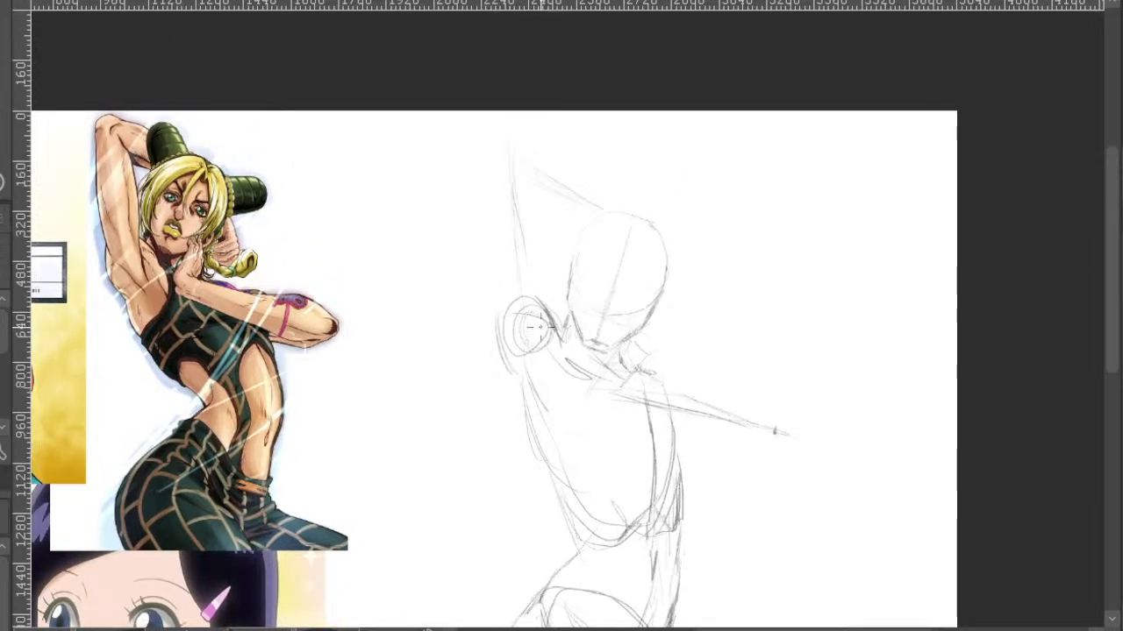
pyautogui.moveTo(534, 307); pyautogui.dragTo(517, 179)
pyautogui.moveTo(533, 234); pyautogui.dragTo(523, 197)
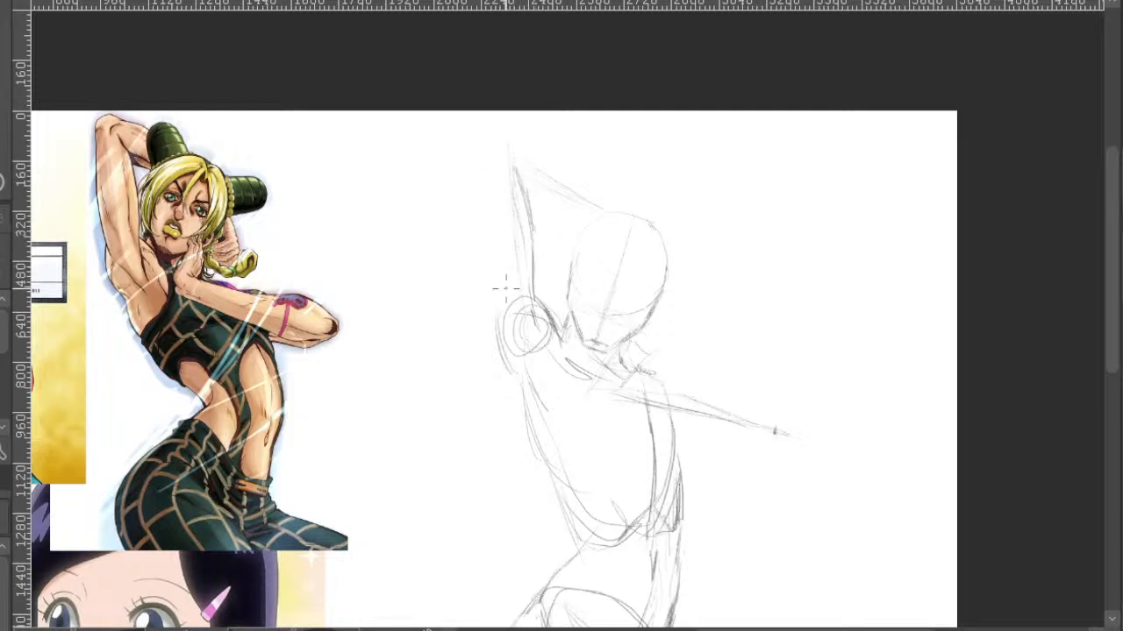
pyautogui.moveTo(518, 341)
pyautogui.mouseDown()
pyautogui.moveTo(487, 301)
pyautogui.moveTo(482, 147)
pyautogui.mouseUp()
pyautogui.moveTo(488, 313)
pyautogui.mouseDown()
pyautogui.moveTo(481, 147)
pyautogui.moveTo(500, 326)
pyautogui.mouseUp()
# - Sketch the raised forearm's lower contour and an arched upper contour from the elbow to the head
pyautogui.press('e')
pyautogui.moveTo(574, 163)
pyautogui.mouseDown()
pyautogui.moveTo(561, 205)
pyautogui.moveTo(501, 208)
pyautogui.moveTo(498, 194)
pyautogui.moveTo(503, 214)
pyautogui.moveTo(572, 258)
pyautogui.mouseUp()
pyautogui.moveTo(505, 209); pyautogui.dragTo(566, 249)
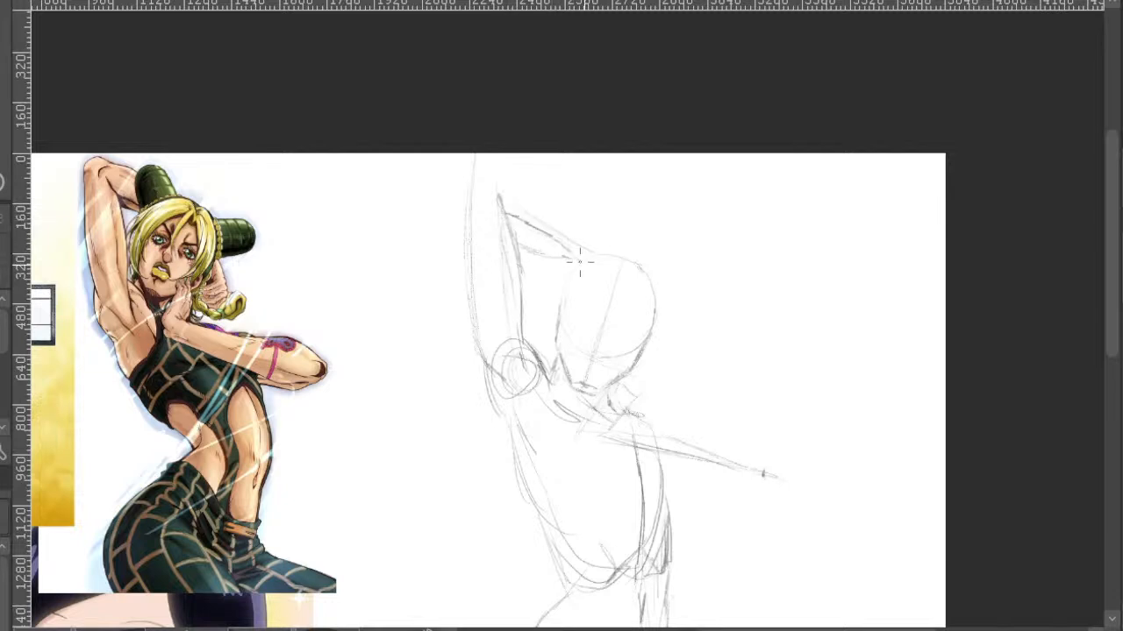
pyautogui.moveTo(519, 168)
pyautogui.mouseDown()
pyautogui.moveTo(562, 183)
pyautogui.moveTo(603, 241)
pyautogui.moveTo(565, 228)
pyautogui.mouseUp()
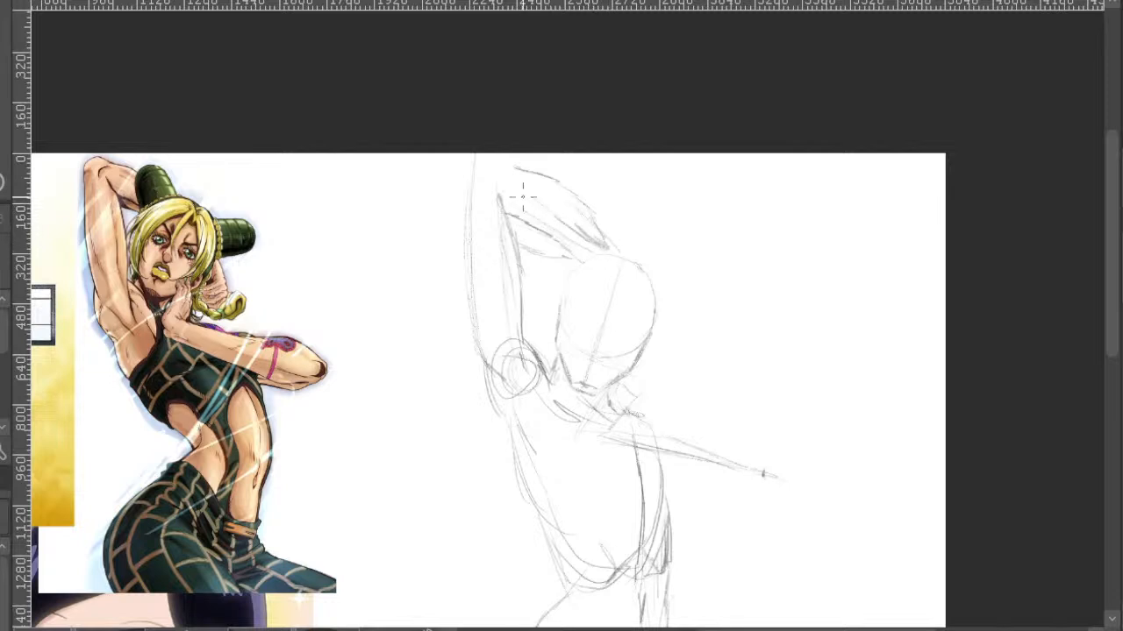
# - Redraw the raised forearm's upper contour closer to the arm, erase its guide lines, and define the elbow tip
pyautogui.moveTo(520, 187)
pyautogui.mouseDown()
pyautogui.moveTo(571, 231)
pyautogui.moveTo(543, 183)
pyautogui.moveTo(569, 196)
pyautogui.moveTo(602, 243)
pyautogui.mouseUp()
pyautogui.press('p')
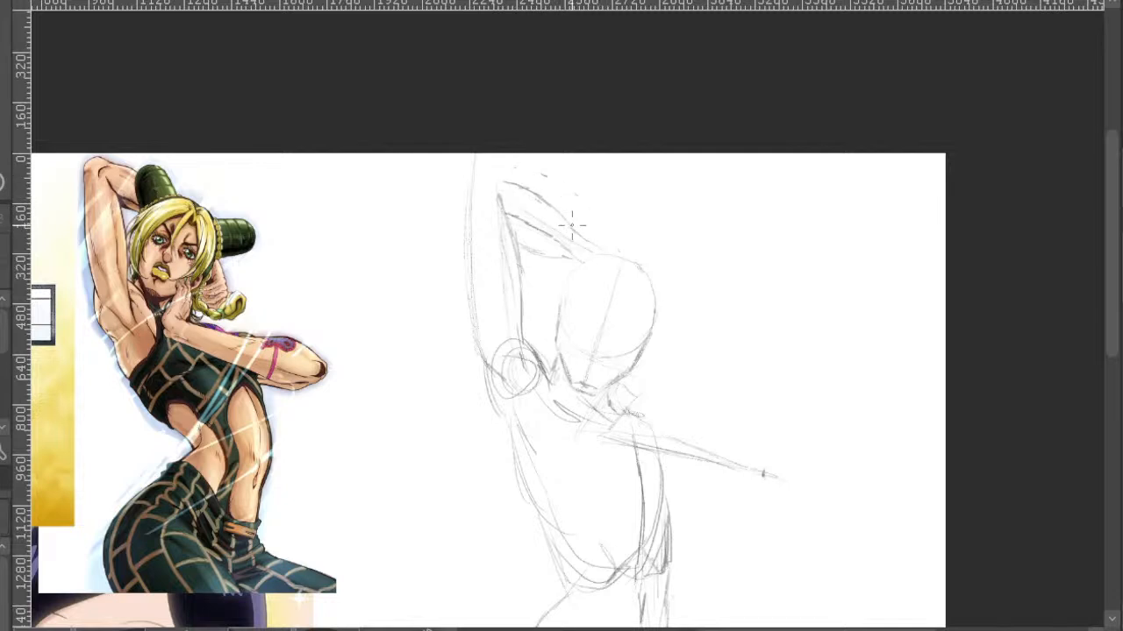
pyautogui.press('e')
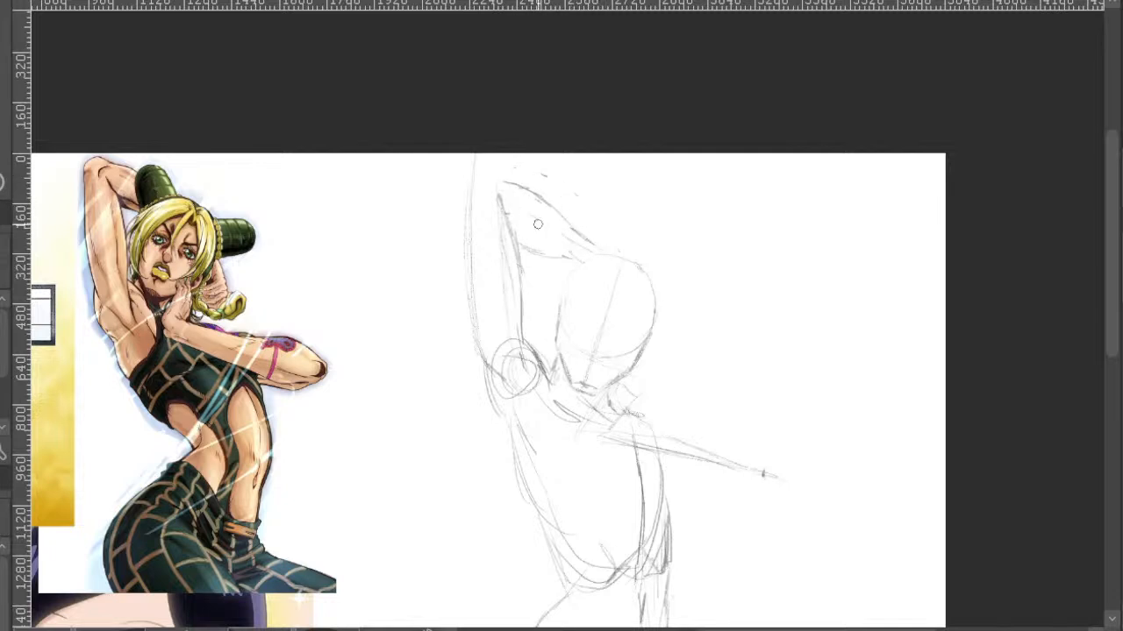
pyautogui.press('p')
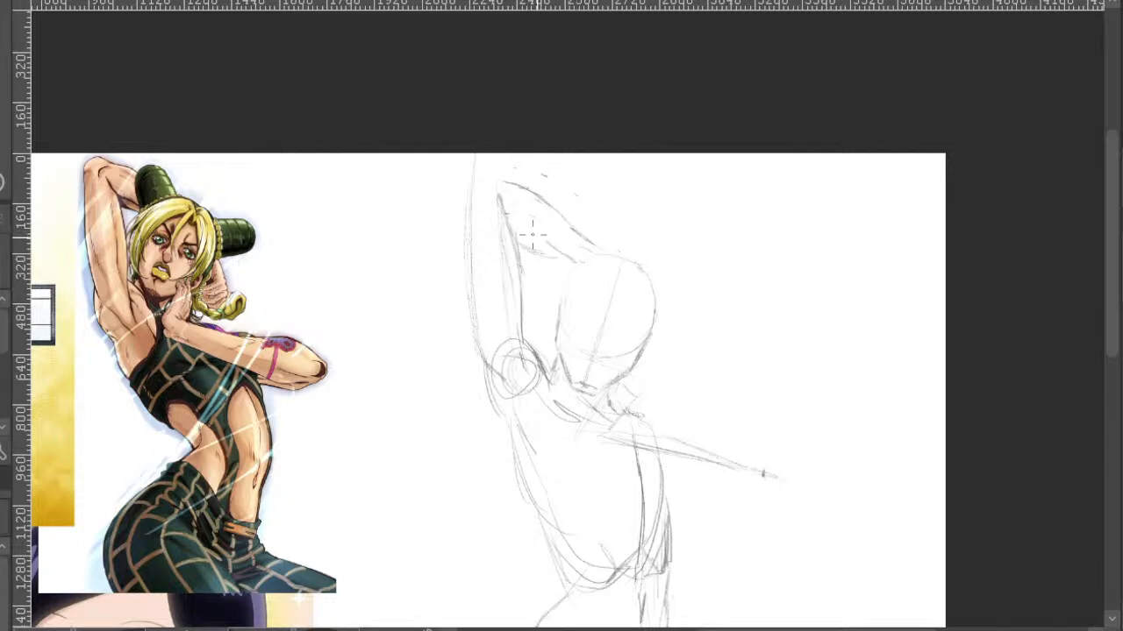
pyautogui.moveTo(529, 232); pyautogui.dragTo(575, 266)
pyautogui.press('e')
pyautogui.press('p')
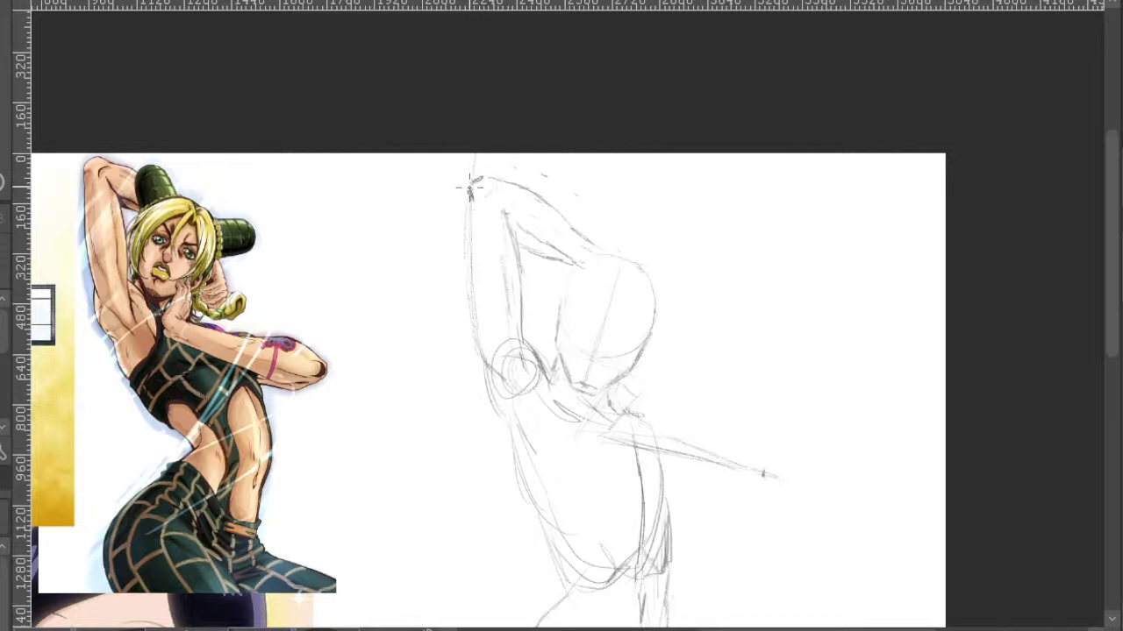
# - Mark the wrist below the chin and sketch both contours of the forearm extending across the chest
pyautogui.moveTo(634, 194)
pyautogui.mouseDown()
pyautogui.moveTo(558, 164)
pyautogui.moveTo(541, 178)
pyautogui.moveTo(602, 177)
pyautogui.mouseUp()
pyautogui.moveTo(588, 227); pyautogui.dragTo(637, 193)
pyautogui.moveTo(628, 242); pyautogui.dragTo(649, 228)
pyautogui.scroll(1, 649, 228)
pyautogui.scroll(-2, 639, 207)
pyautogui.scroll(2, 591, 320)
pyautogui.scroll(-2, 590, 320)
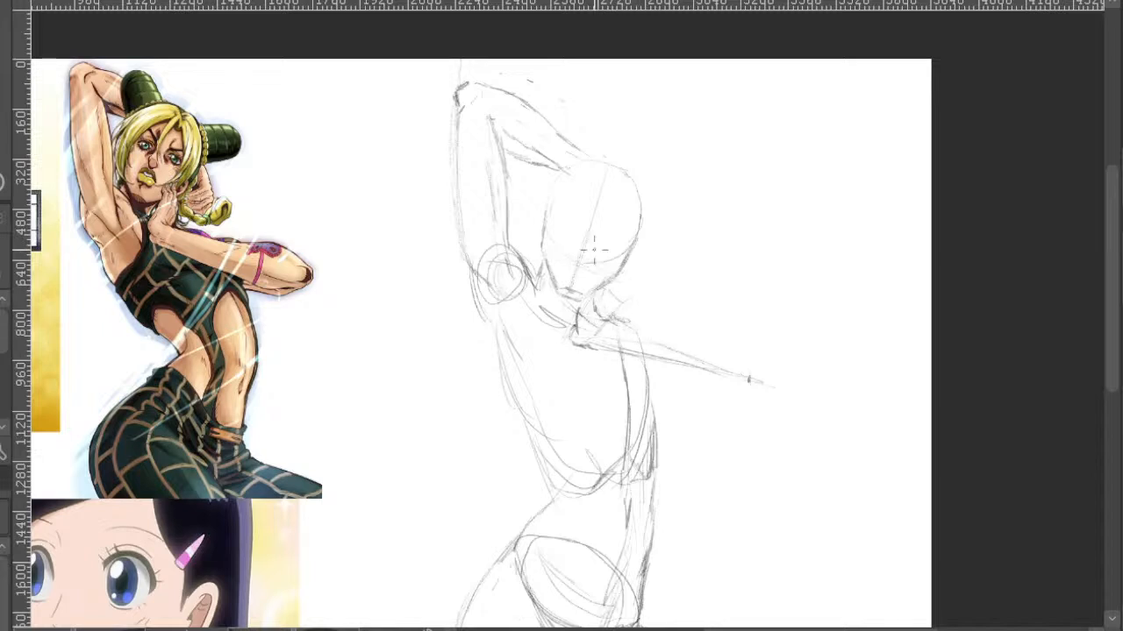
pyautogui.moveTo(621, 323); pyautogui.dragTo(736, 349)
pyautogui.moveTo(594, 348); pyautogui.dragTo(705, 376)
pyautogui.moveTo(626, 357); pyautogui.dragTo(743, 395)
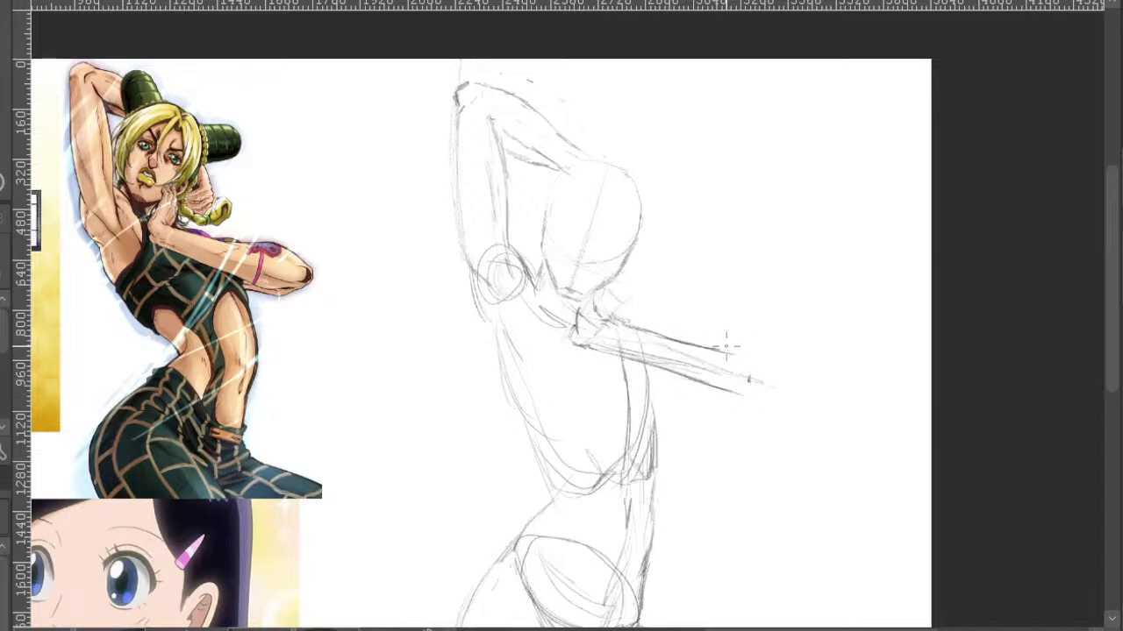
# - Widen the crossing forearm, close it with a blunt elbow, and erase the guide lines inside it
pyautogui.moveTo(683, 344); pyautogui.dragTo(762, 348)
pyautogui.moveTo(680, 378); pyautogui.dragTo(763, 402)
pyautogui.moveTo(763, 351)
pyautogui.mouseDown()
pyautogui.moveTo(776, 384)
pyautogui.moveTo(781, 371)
pyautogui.moveTo(777, 395)
pyautogui.moveTo(745, 394)
pyautogui.mouseUp()
pyautogui.moveTo(637, 361)
pyautogui.mouseDown()
pyautogui.moveTo(701, 396)
pyautogui.moveTo(780, 373)
pyautogui.moveTo(719, 348)
pyautogui.moveTo(736, 379)
pyautogui.moveTo(698, 379)
pyautogui.moveTo(659, 359)
pyautogui.moveTo(672, 353)
pyautogui.moveTo(625, 348)
pyautogui.mouseUp()
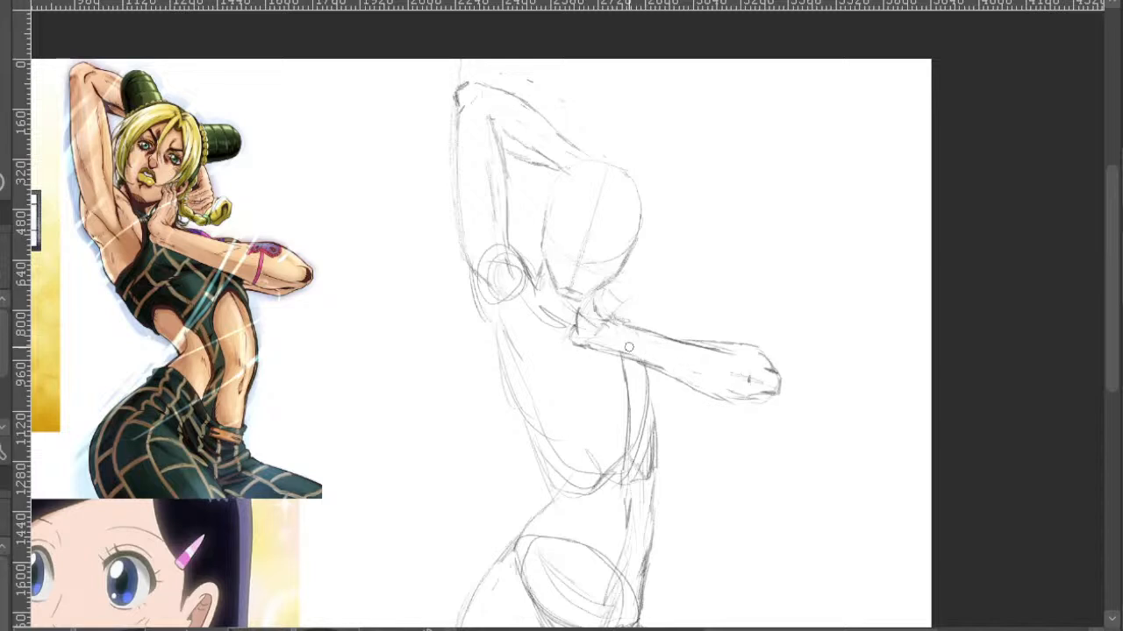
pyautogui.press('b')
pyautogui.moveTo(778, 396); pyautogui.dragTo(724, 402)
# - Outline the armpit hollow and the side of the chest below the raised arm
pyautogui.press('space')
pyautogui.moveTo(720, 292); pyautogui.dragTo(727, 312)
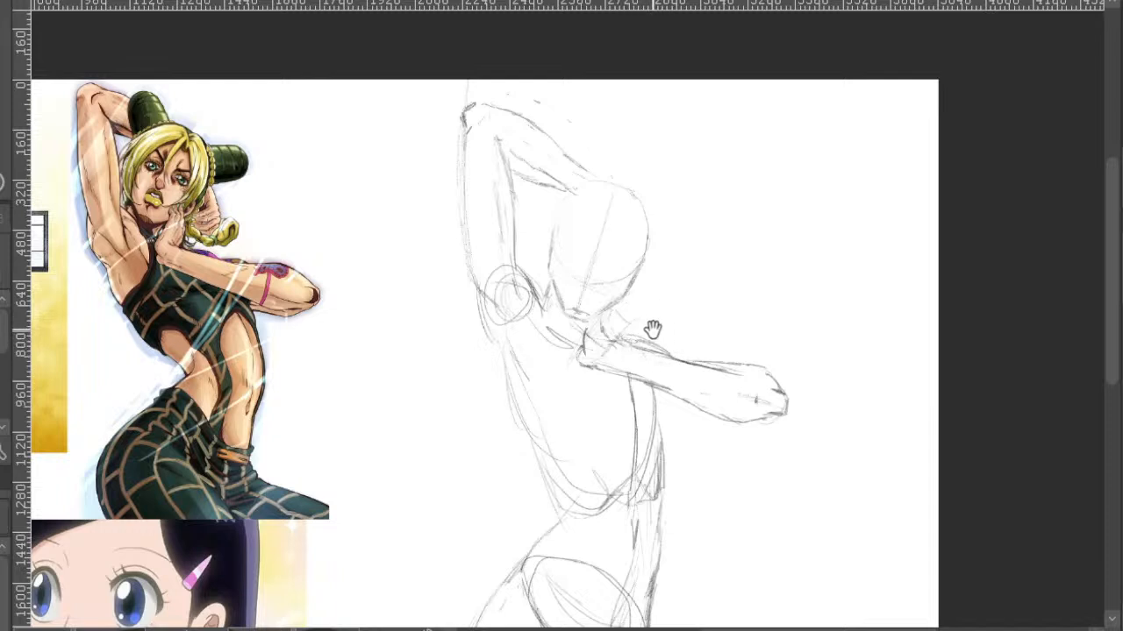
pyautogui.moveTo(655, 329); pyautogui.dragTo(687, 334)
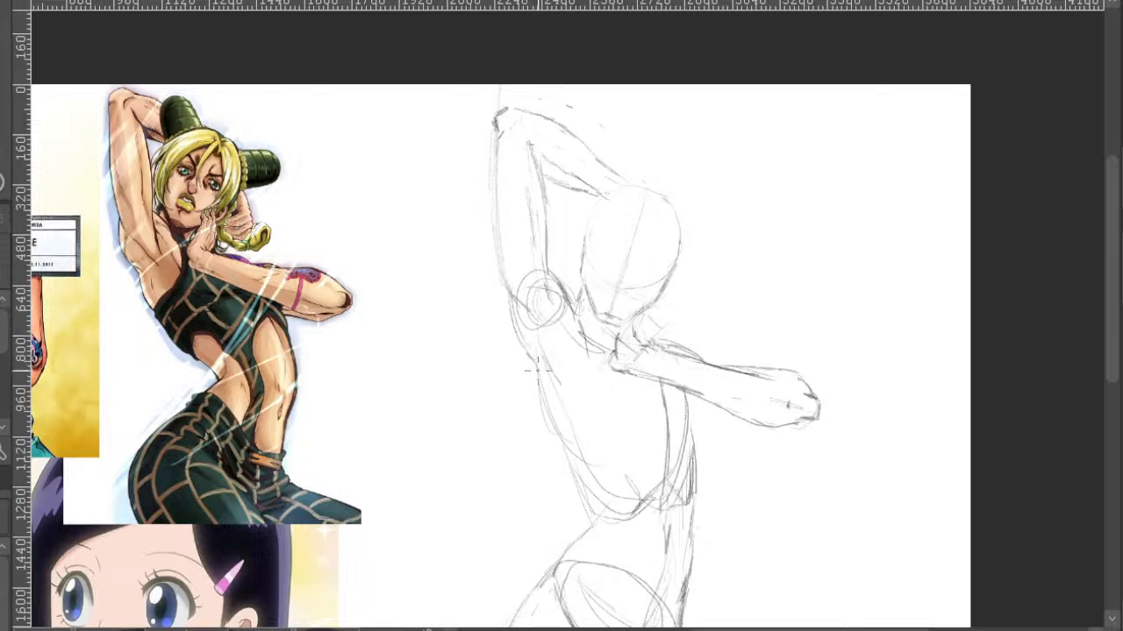
pyautogui.moveTo(535, 366); pyautogui.dragTo(535, 393)
pyautogui.moveTo(530, 354)
pyautogui.mouseDown()
pyautogui.moveTo(544, 419)
pyautogui.moveTo(579, 489)
pyautogui.mouseUp()
pyautogui.moveTo(584, 349)
pyautogui.mouseDown()
pyautogui.moveTo(581, 393)
pyautogui.moveTo(545, 413)
pyautogui.moveTo(572, 400)
pyautogui.moveTo(587, 370)
pyautogui.moveTo(544, 422)
pyautogui.mouseUp()
pyautogui.moveTo(586, 386); pyautogui.dragTo(564, 407)
pyautogui.moveTo(652, 300); pyautogui.dragTo(639, 328)
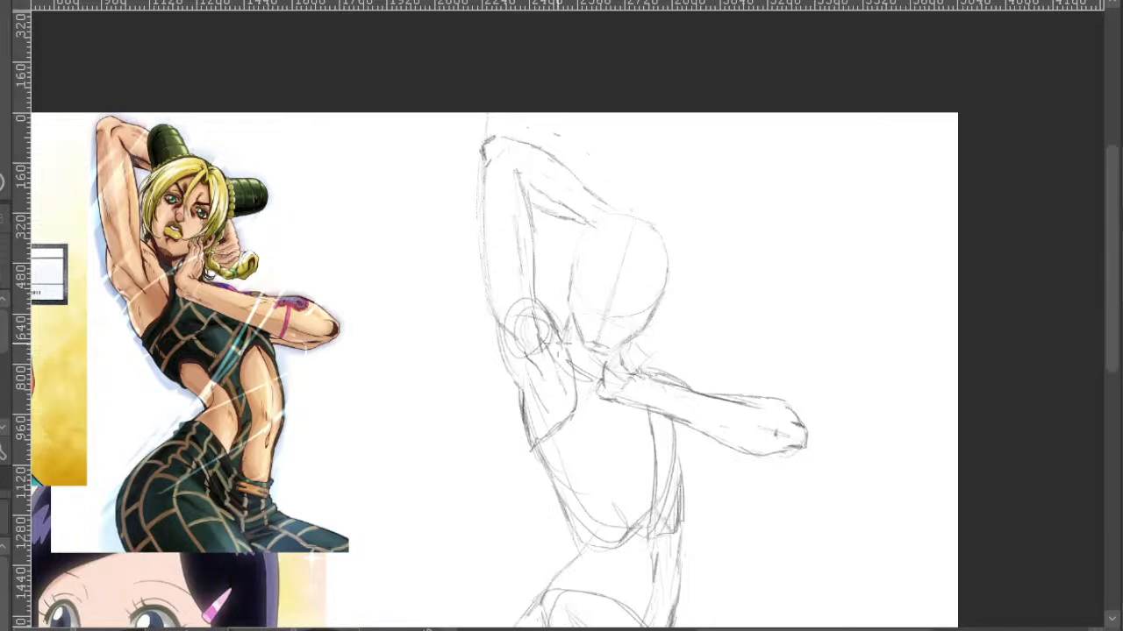
# - Erase most of the near shoulder's construction circle and add short muscle marks in the armpit
pyautogui.press('e')
pyautogui.moveTo(526, 329)
pyautogui.mouseDown()
pyautogui.moveTo(517, 303)
pyautogui.moveTo(548, 330)
pyautogui.moveTo(516, 364)
pyautogui.mouseUp()
pyautogui.press('p')
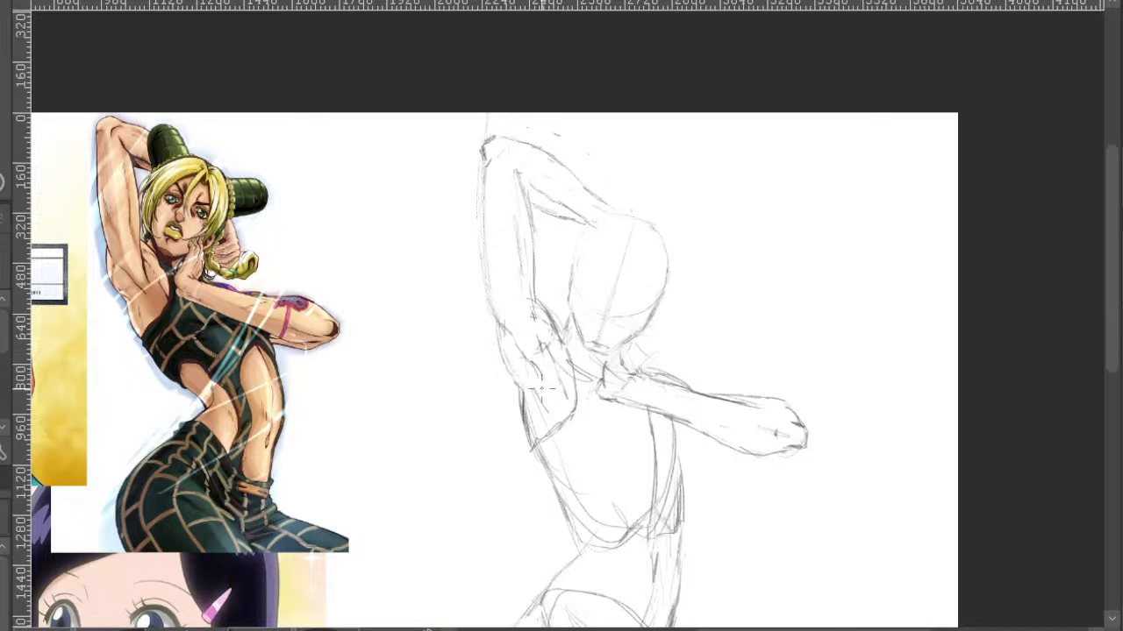
# - Block in the palm of the crossing arm's hand between the wrist and the jaw
pyautogui.moveTo(727, 281); pyautogui.dragTo(631, 270)
pyautogui.scroll(1, 571, 289)
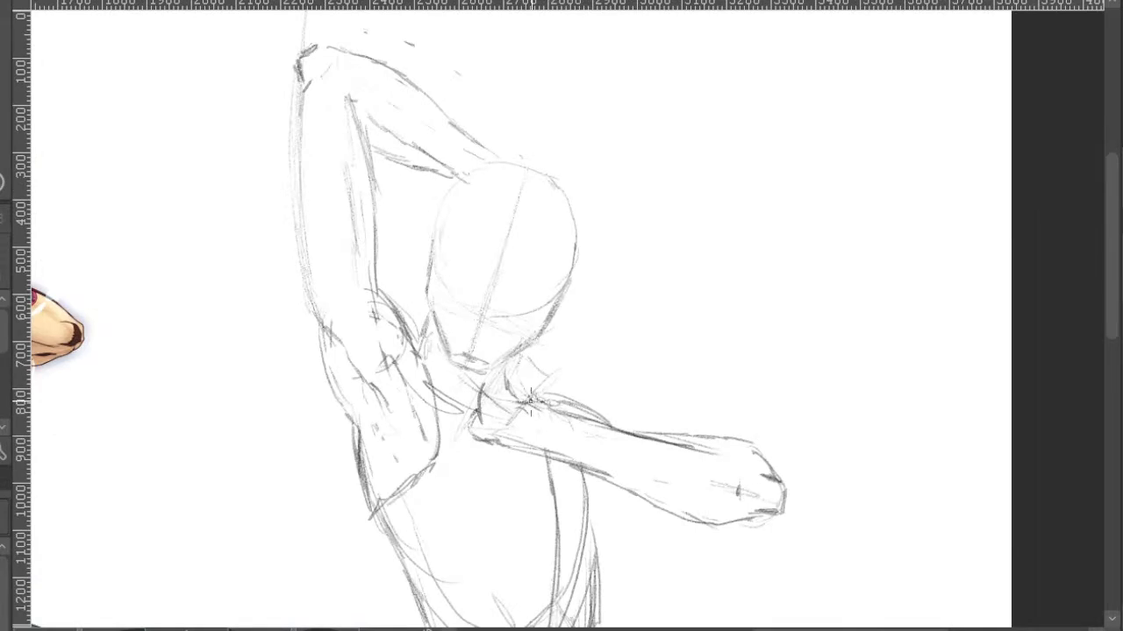
pyautogui.scroll(-1, 529, 400)
pyautogui.moveTo(556, 358); pyautogui.dragTo(567, 361)
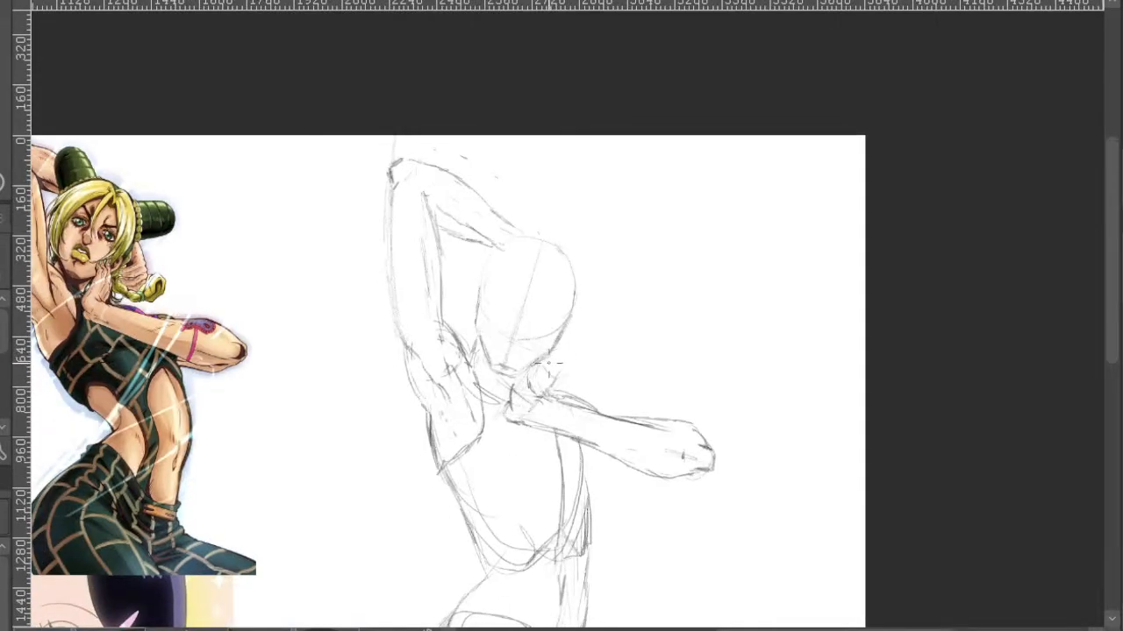
pyautogui.scroll(1, 551, 361)
pyautogui.scroll(-1, 534, 357)
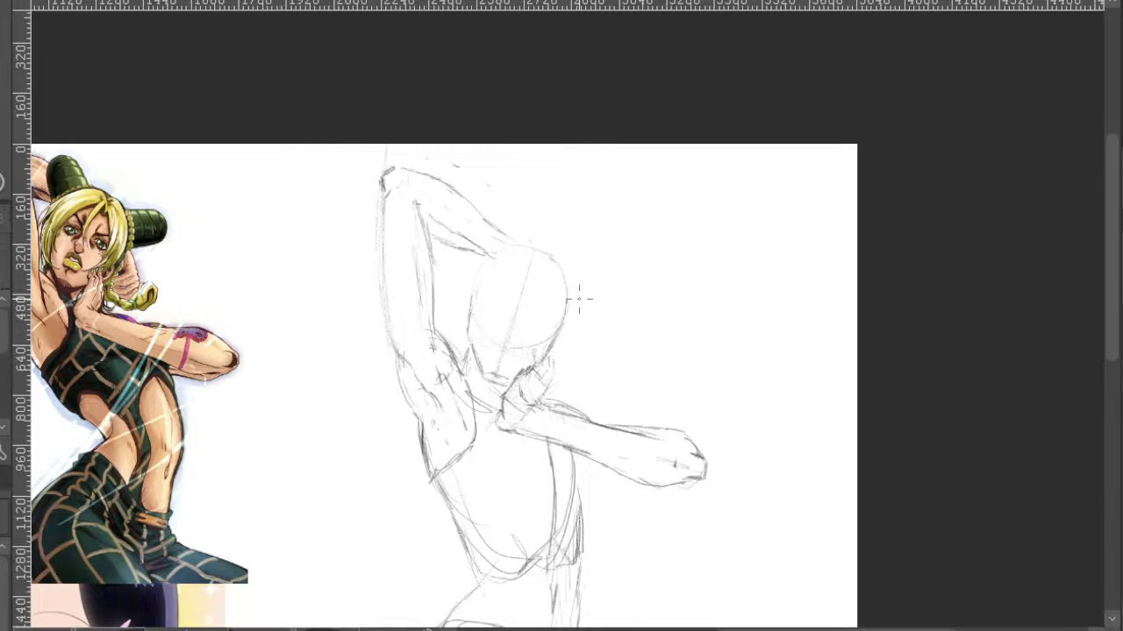
pyautogui.scroll(-1, 639, 333)
pyautogui.moveTo(670, 410); pyautogui.dragTo(642, 395)
pyautogui.scroll(2, 558, 338)
pyautogui.scroll(-1, 548, 366)
pyautogui.moveTo(552, 340); pyautogui.dragTo(577, 367)
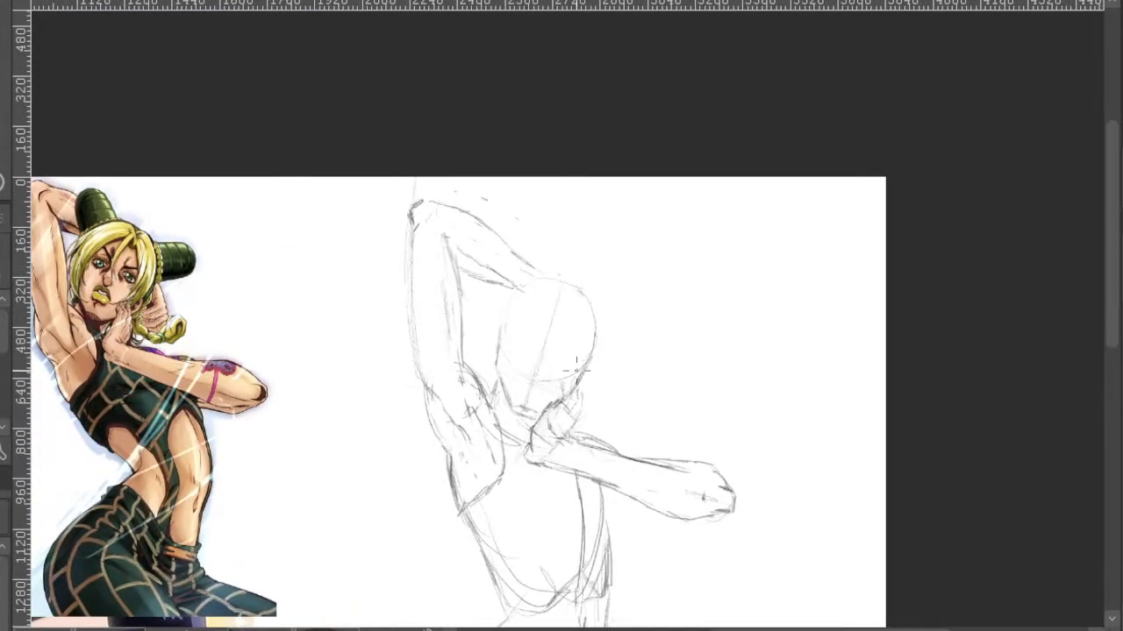
# - Draw the hand's fingers resting against the side of the jaw
pyautogui.scroll(1, 578, 375)
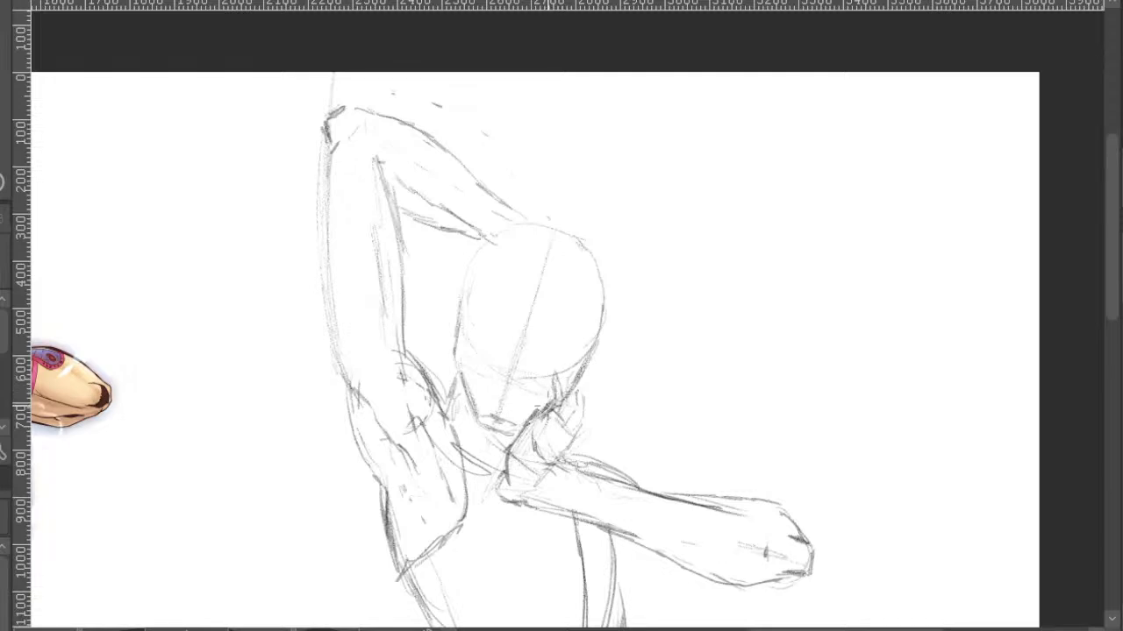
pyautogui.moveTo(556, 412)
pyautogui.mouseDown()
pyautogui.moveTo(570, 426)
pyautogui.moveTo(573, 396)
pyautogui.moveTo(562, 392)
pyautogui.moveTo(572, 375)
pyautogui.moveTo(567, 392)
pyautogui.mouseUp()
pyautogui.scroll(-1, 611, 425)
pyautogui.moveTo(651, 378); pyautogui.dragTo(655, 397)
pyautogui.moveTo(618, 439); pyautogui.dragTo(656, 475)
pyautogui.moveTo(688, 411); pyautogui.dragTo(621, 355)
pyautogui.moveTo(659, 438); pyautogui.dragTo(656, 302)
pyautogui.moveTo(598, 383); pyautogui.dragTo(676, 431)
pyautogui.scroll(1, 566, 369)
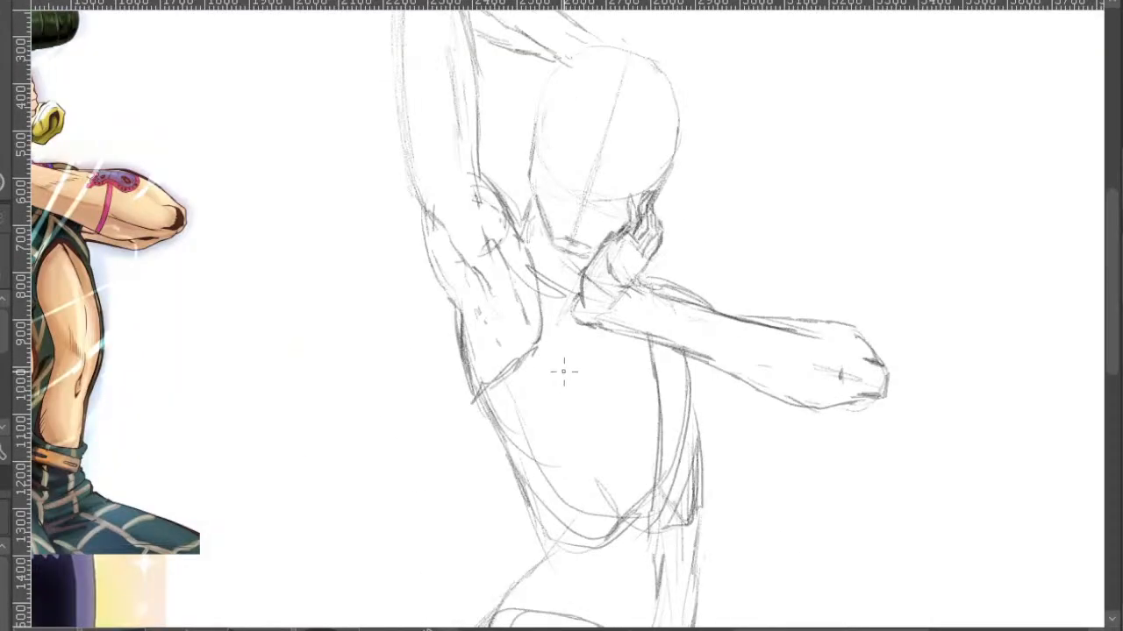
# - Firm up the neckline under the jaw and sketch the curved lower edge of the chest below the forearm
pyautogui.moveTo(639, 374); pyautogui.dragTo(613, 399)
pyautogui.moveTo(538, 295); pyautogui.dragTo(550, 360)
pyautogui.moveTo(596, 307)
pyautogui.mouseDown()
pyautogui.moveTo(690, 369)
pyautogui.moveTo(782, 366)
pyautogui.mouseUp()
pyautogui.moveTo(737, 405); pyautogui.dragTo(711, 373)
pyautogui.moveTo(740, 402)
pyautogui.mouseDown()
pyautogui.moveTo(763, 409)
pyautogui.moveTo(753, 408)
pyautogui.mouseUp()
pyautogui.moveTo(905, 375); pyautogui.dragTo(770, 224)
pyautogui.moveTo(760, 302); pyautogui.dragTo(861, 240)
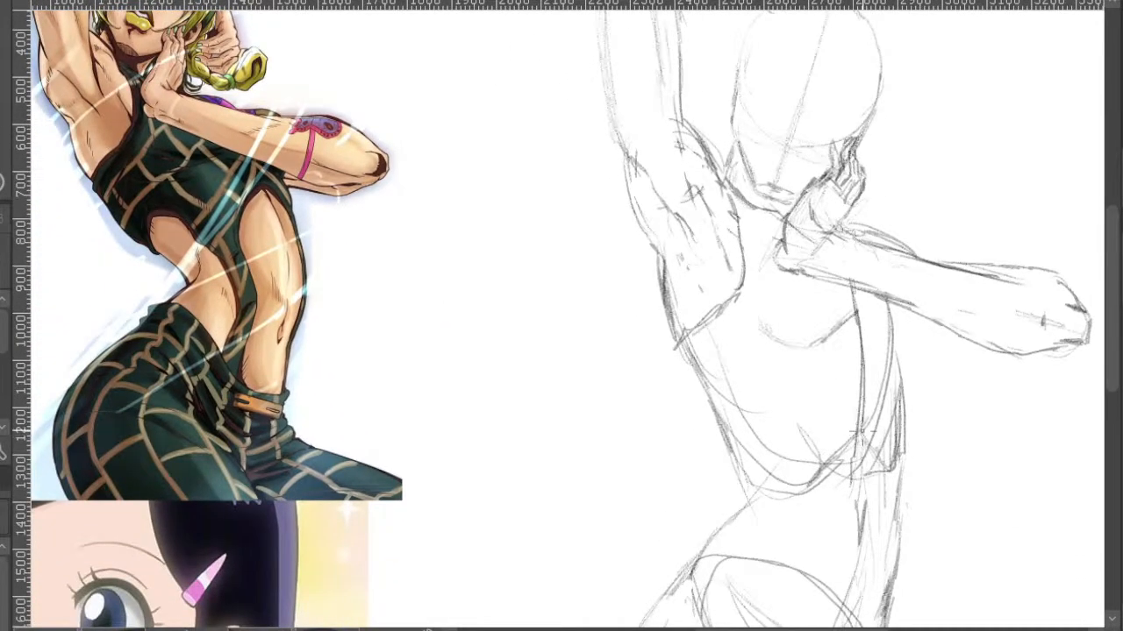
# - Erase the rough torso contour on the side facing the references and redraw it from the armpit to the waist
pyautogui.scroll(-1, 862, 435)
pyautogui.moveTo(887, 427); pyautogui.dragTo(865, 387)
pyautogui.scroll(1, 813, 401)
pyautogui.moveTo(744, 455)
pyautogui.mouseDown()
pyautogui.moveTo(775, 416)
pyautogui.moveTo(781, 379)
pyautogui.mouseUp()
pyautogui.moveTo(730, 409)
pyautogui.mouseDown()
pyautogui.moveTo(741, 445)
pyautogui.moveTo(731, 381)
pyautogui.moveTo(739, 445)
pyautogui.moveTo(706, 360)
pyautogui.mouseUp()
pyautogui.press('e')
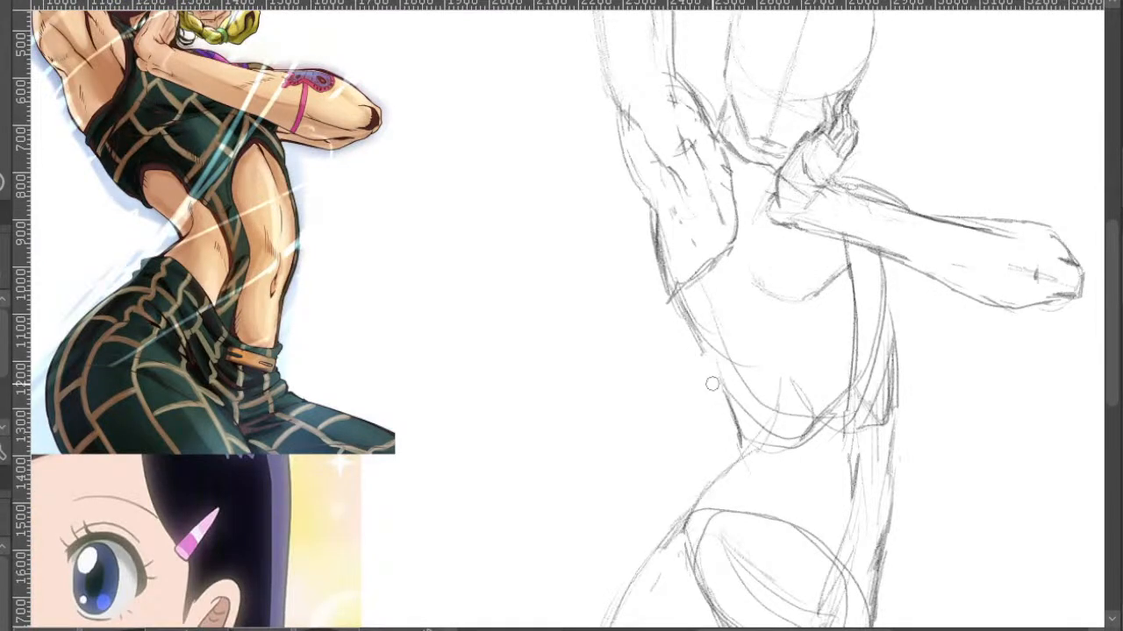
pyautogui.scroll(-1, 706, 360)
pyautogui.moveTo(824, 384); pyautogui.dragTo(796, 378)
pyautogui.scroll(1, 693, 349)
pyautogui.moveTo(688, 353); pyautogui.dragTo(708, 386)
pyautogui.moveTo(651, 285)
pyautogui.mouseDown()
pyautogui.moveTo(661, 305)
pyautogui.moveTo(700, 264)
pyautogui.moveTo(660, 286)
pyautogui.moveTo(684, 266)
pyautogui.moveTo(662, 318)
pyautogui.moveTo(708, 407)
pyautogui.mouseUp()
pyautogui.press('e')
pyautogui.press('p')
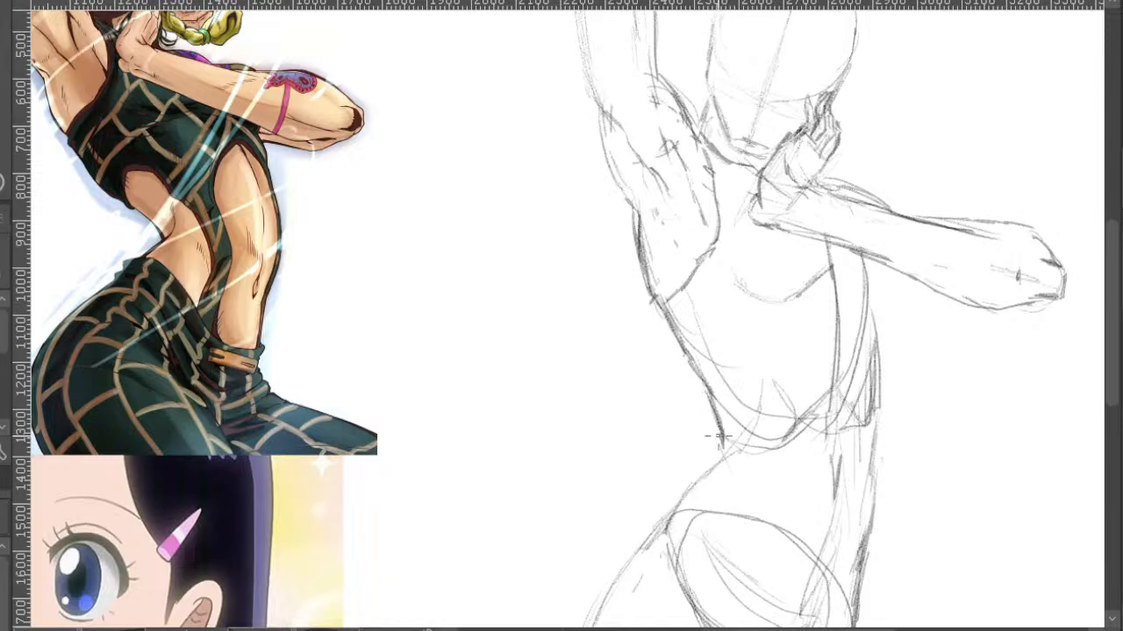
# - Add contour strokes inside the torso's far side and erase the leftover ribcage, waist and pelvis construction lines
pyautogui.moveTo(926, 346)
pyautogui.mouseDown()
pyautogui.moveTo(878, 396)
pyautogui.moveTo(855, 375)
pyautogui.mouseUp()
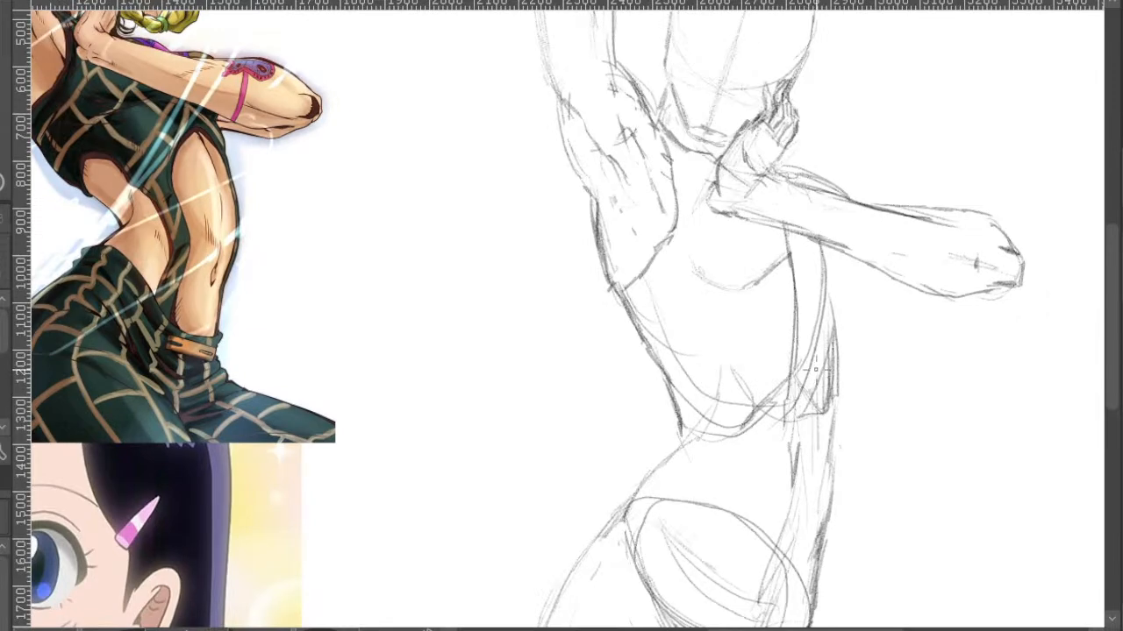
pyautogui.moveTo(808, 368)
pyautogui.mouseDown()
pyautogui.moveTo(812, 451)
pyautogui.moveTo(795, 530)
pyautogui.mouseUp()
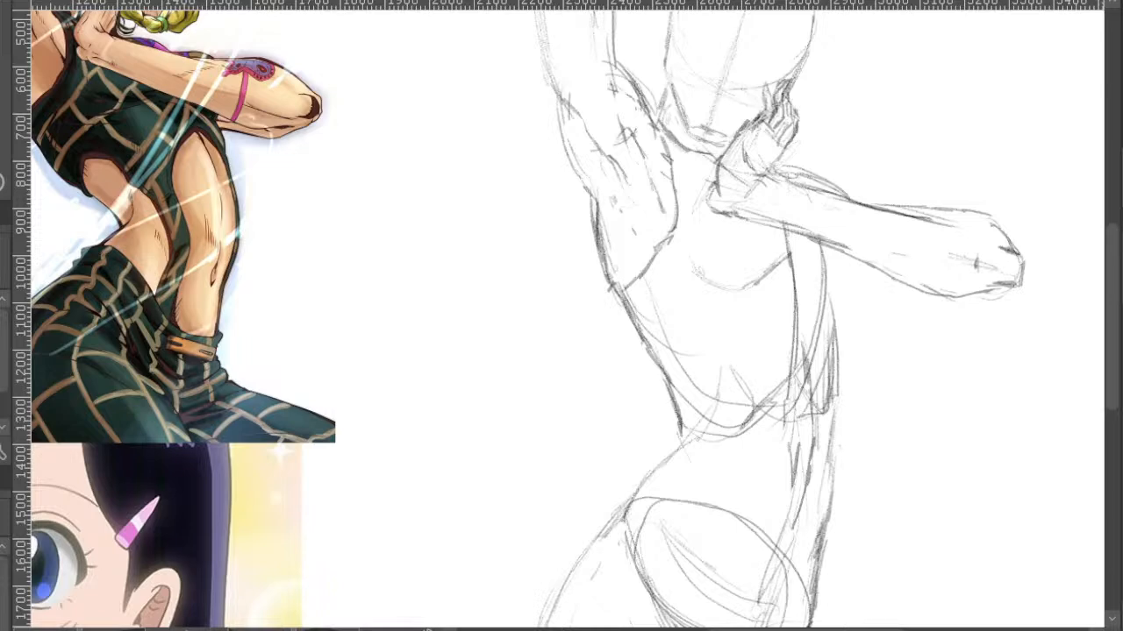
pyautogui.moveTo(767, 408)
pyautogui.mouseDown()
pyautogui.moveTo(785, 386)
pyautogui.moveTo(785, 360)
pyautogui.moveTo(727, 424)
pyautogui.moveTo(697, 341)
pyautogui.moveTo(691, 379)
pyautogui.mouseUp()
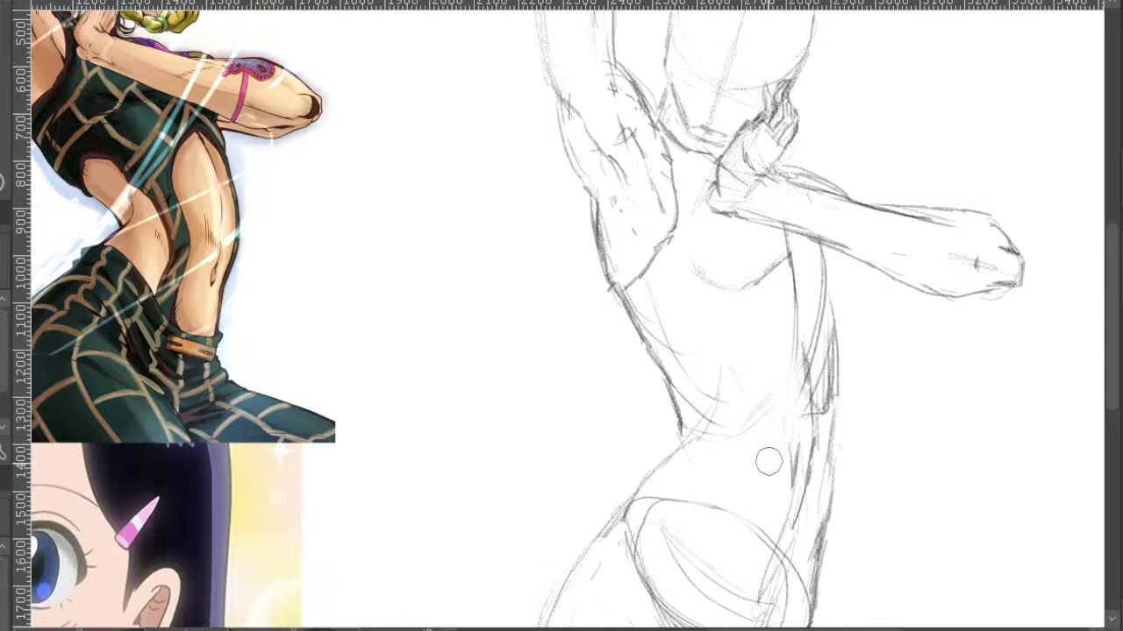
pyautogui.moveTo(790, 321)
pyautogui.mouseDown()
pyautogui.moveTo(827, 363)
pyautogui.moveTo(809, 333)
pyautogui.moveTo(815, 408)
pyautogui.mouseUp()
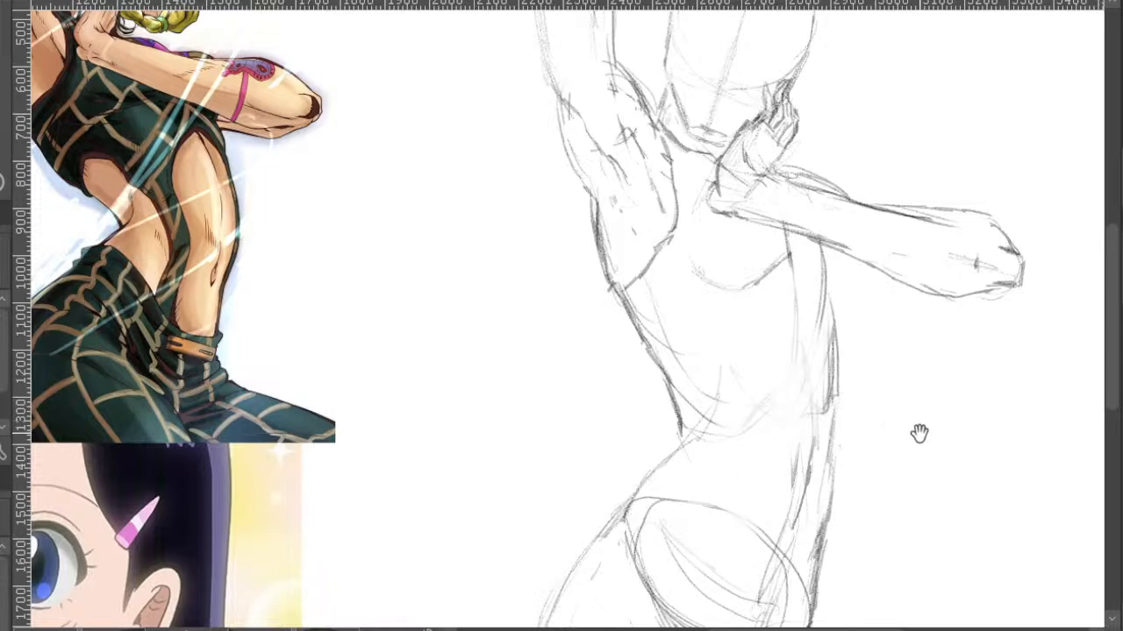
pyautogui.moveTo(912, 427); pyautogui.dragTo(863, 270)
pyautogui.moveTo(759, 397)
pyautogui.mouseDown()
pyautogui.moveTo(734, 333)
pyautogui.moveTo(702, 465)
pyautogui.moveTo(709, 458)
pyautogui.mouseUp()
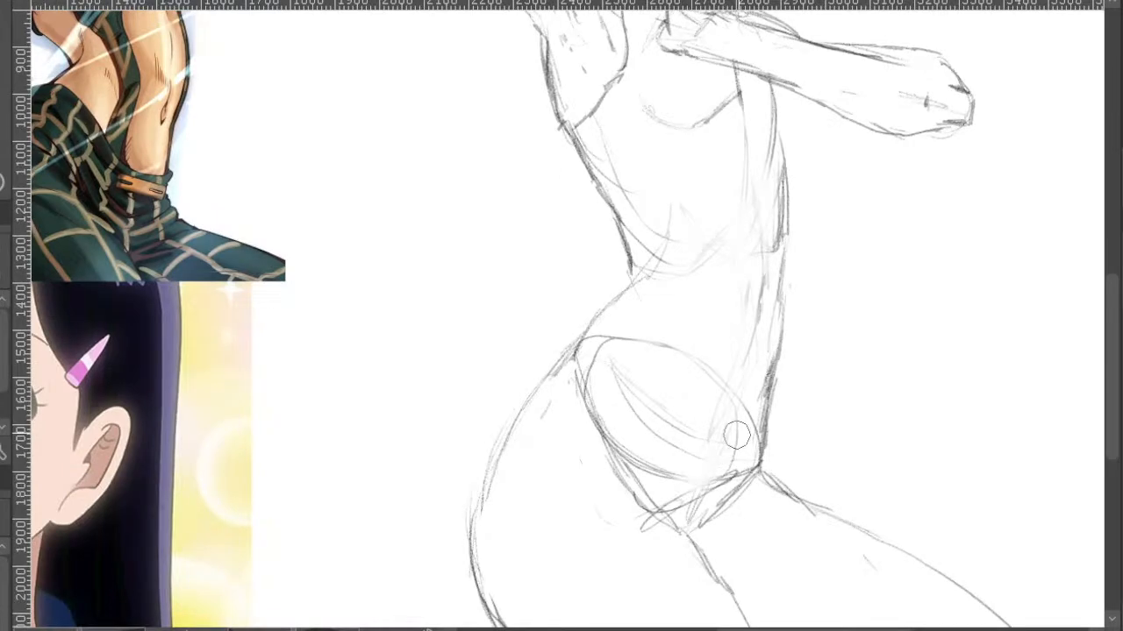
pyautogui.moveTo(882, 250); pyautogui.dragTo(840, 364)
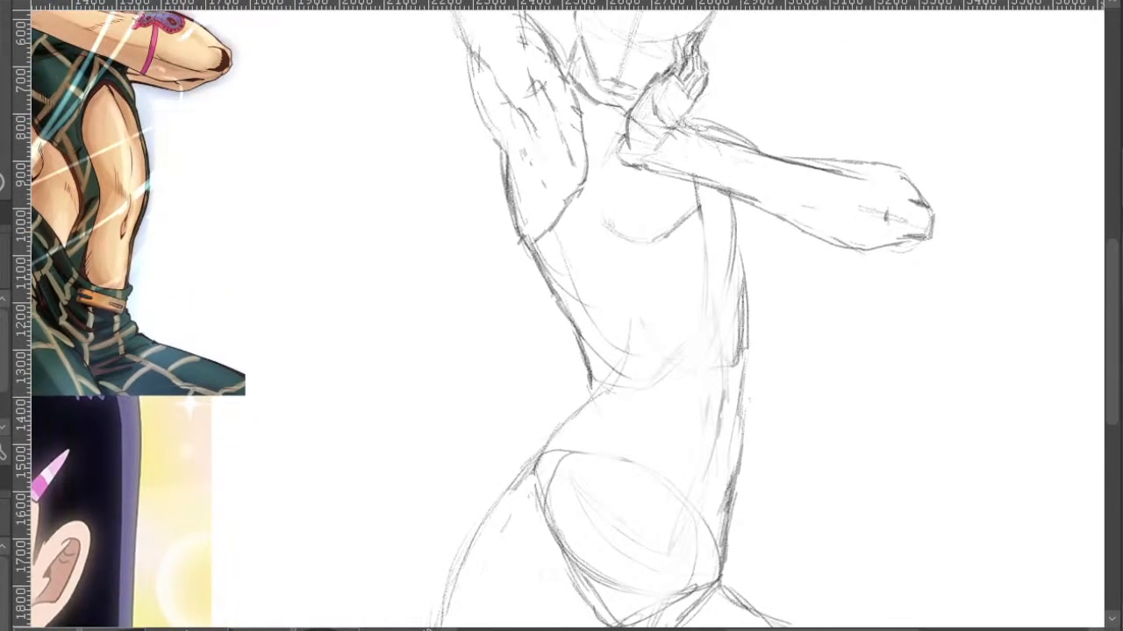
# - Sketch the far breast's lower curve beneath the forearm, then the line down the abdomen and the navel
pyautogui.moveTo(582, 295)
pyautogui.mouseDown()
pyautogui.moveTo(681, 388)
pyautogui.moveTo(834, 396)
pyautogui.moveTo(857, 385)
pyautogui.mouseUp()
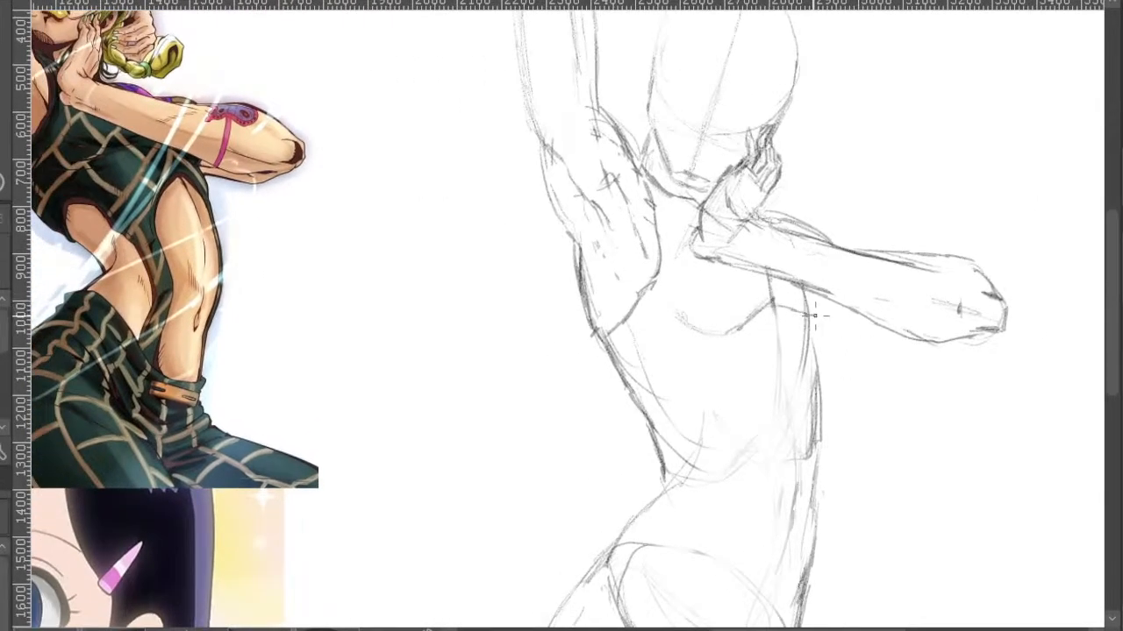
pyautogui.moveTo(808, 310)
pyautogui.mouseDown()
pyautogui.moveTo(816, 298)
pyautogui.moveTo(809, 314)
pyautogui.mouseUp()
pyautogui.moveTo(839, 351)
pyautogui.mouseDown()
pyautogui.moveTo(853, 344)
pyautogui.moveTo(809, 391)
pyautogui.moveTo(812, 437)
pyautogui.moveTo(836, 290)
pyautogui.moveTo(808, 373)
pyautogui.mouseUp()
pyautogui.moveTo(805, 360); pyautogui.dragTo(782, 451)
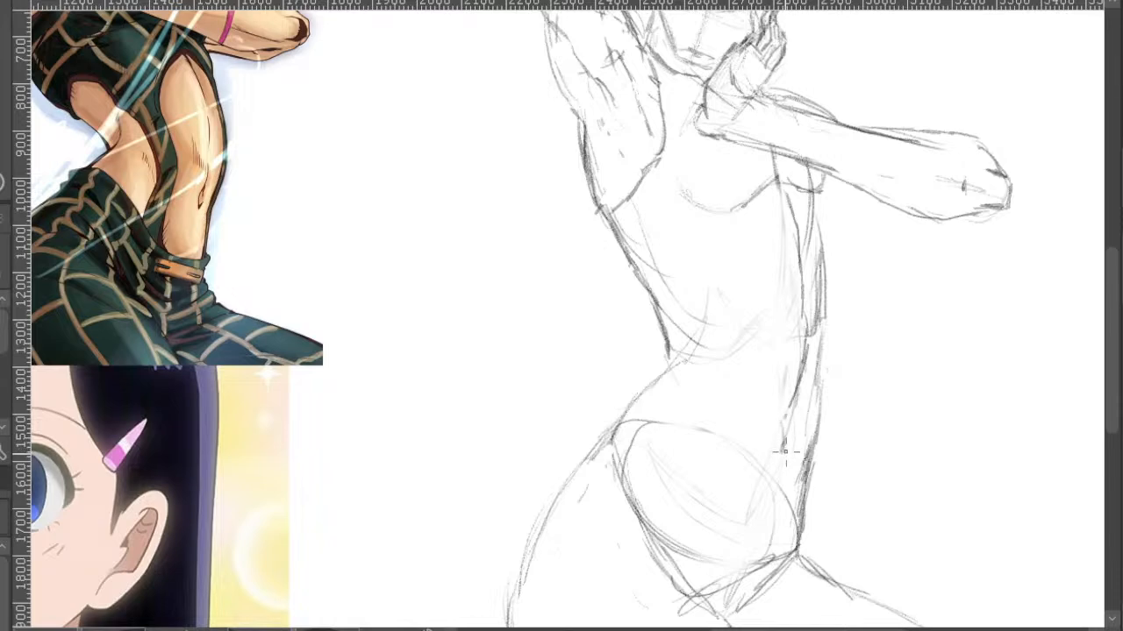
pyautogui.moveTo(790, 412); pyautogui.dragTo(784, 423)
# - Select the hips and legs with a freehand selection, move them up to shorten the waist, and clear the selection
pyautogui.scroll(-2, 815, 386)
pyautogui.scroll(-3, 869, 421)
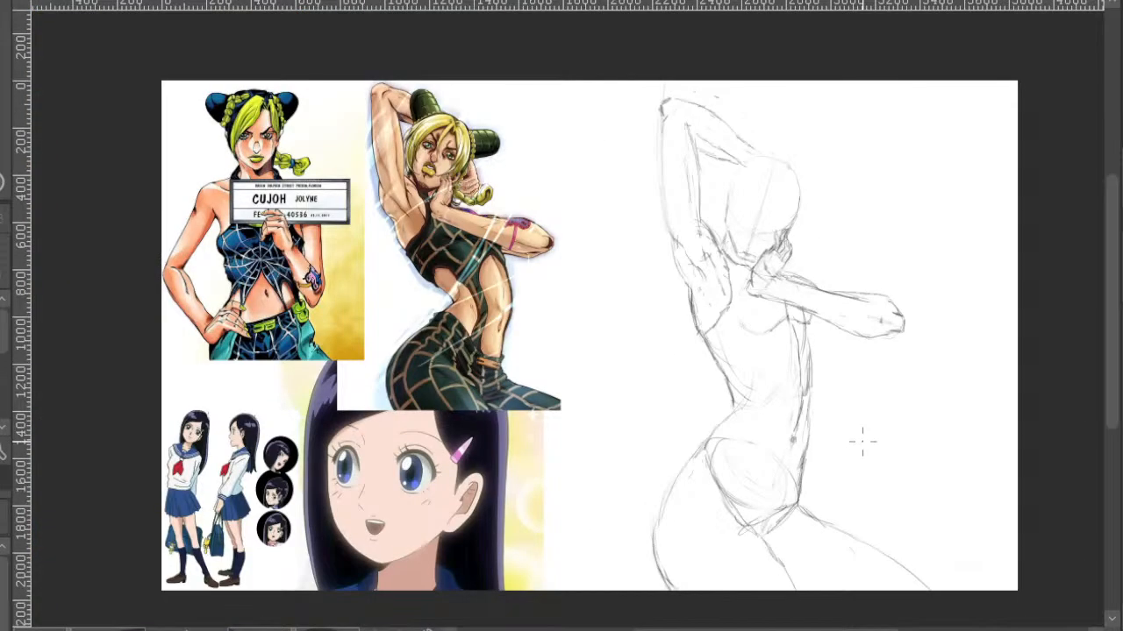
pyautogui.moveTo(741, 403)
pyautogui.mouseDown()
pyautogui.moveTo(703, 424)
pyautogui.moveTo(774, 386)
pyautogui.moveTo(816, 470)
pyautogui.moveTo(989, 573)
pyautogui.moveTo(576, 459)
pyautogui.moveTo(583, 465)
pyautogui.mouseUp()
pyautogui.hotkey('ctrl', 't')
pyautogui.moveTo(839, 533); pyautogui.dragTo(849, 496)
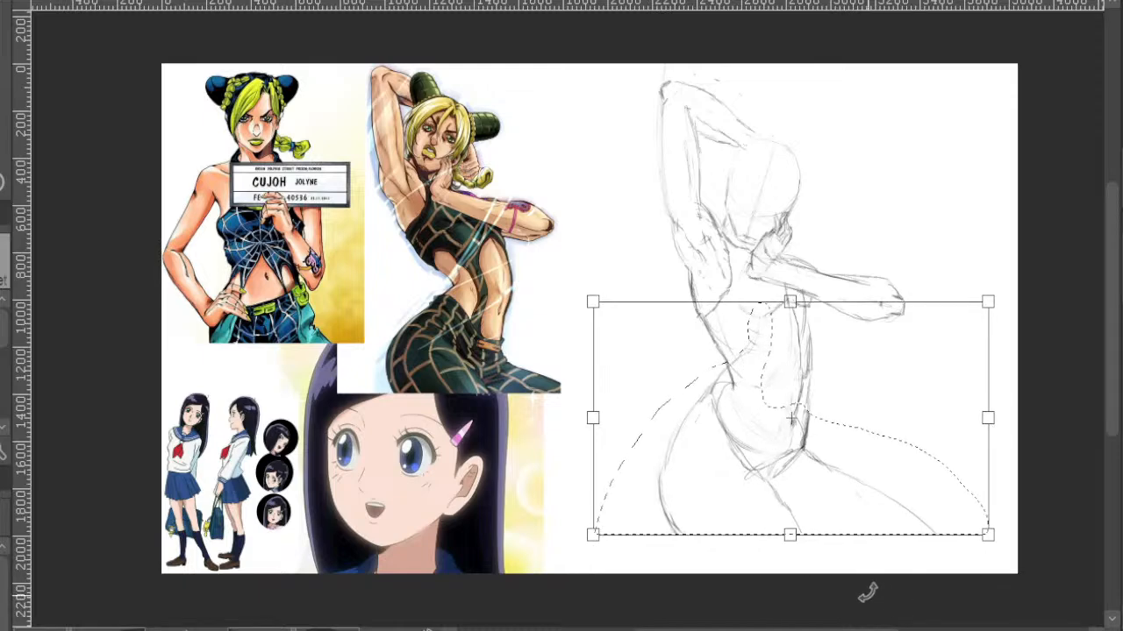
pyautogui.press('Return')
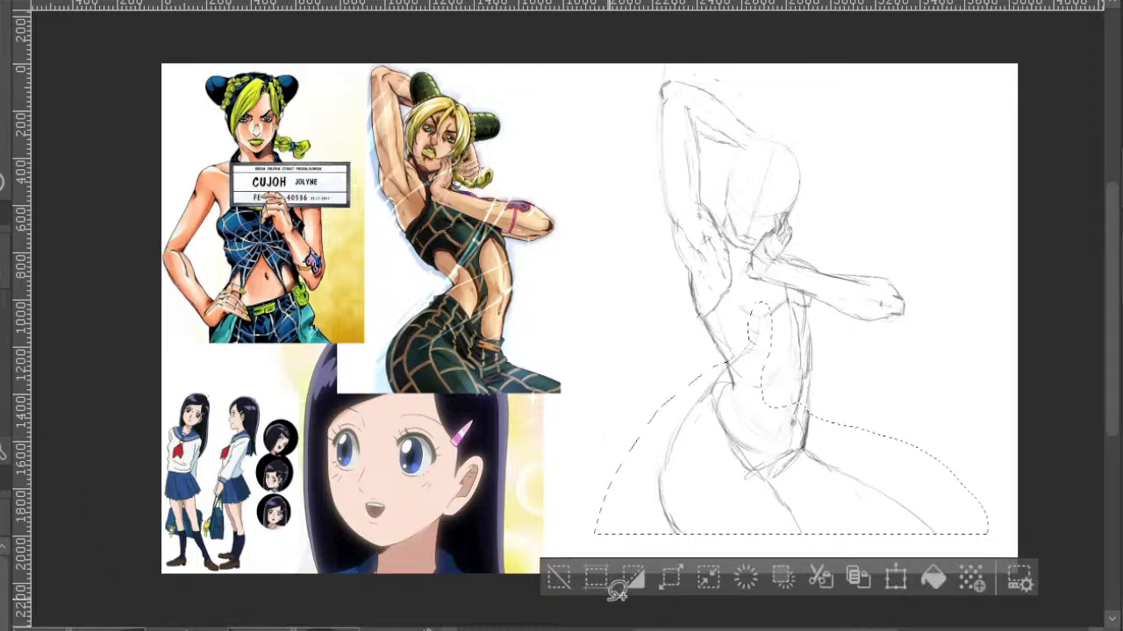
pyautogui.click(559, 577)
# - Erase the mismatched waist and hip lines on the side facing the references and redraw the contour from waist to hip
pyautogui.moveTo(812, 478); pyautogui.dragTo(729, 499)
pyautogui.scroll(3, 699, 400)
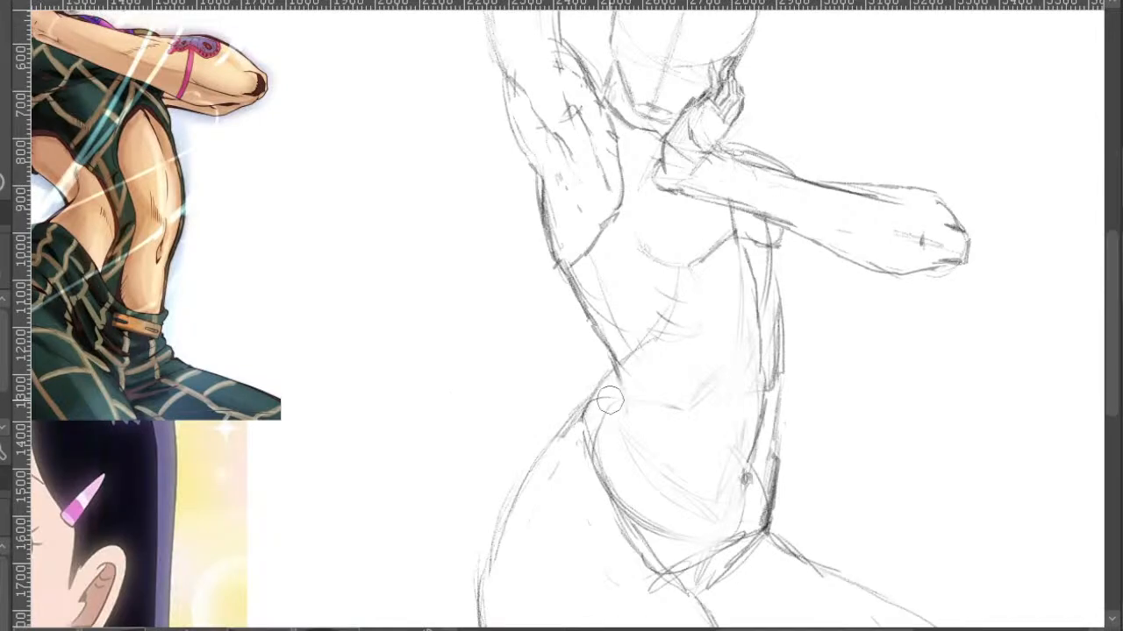
pyautogui.moveTo(639, 330)
pyautogui.mouseDown()
pyautogui.moveTo(605, 442)
pyautogui.moveTo(587, 402)
pyautogui.moveTo(557, 428)
pyautogui.moveTo(514, 500)
pyautogui.mouseUp()
pyautogui.moveTo(741, 397); pyautogui.dragTo(751, 463)
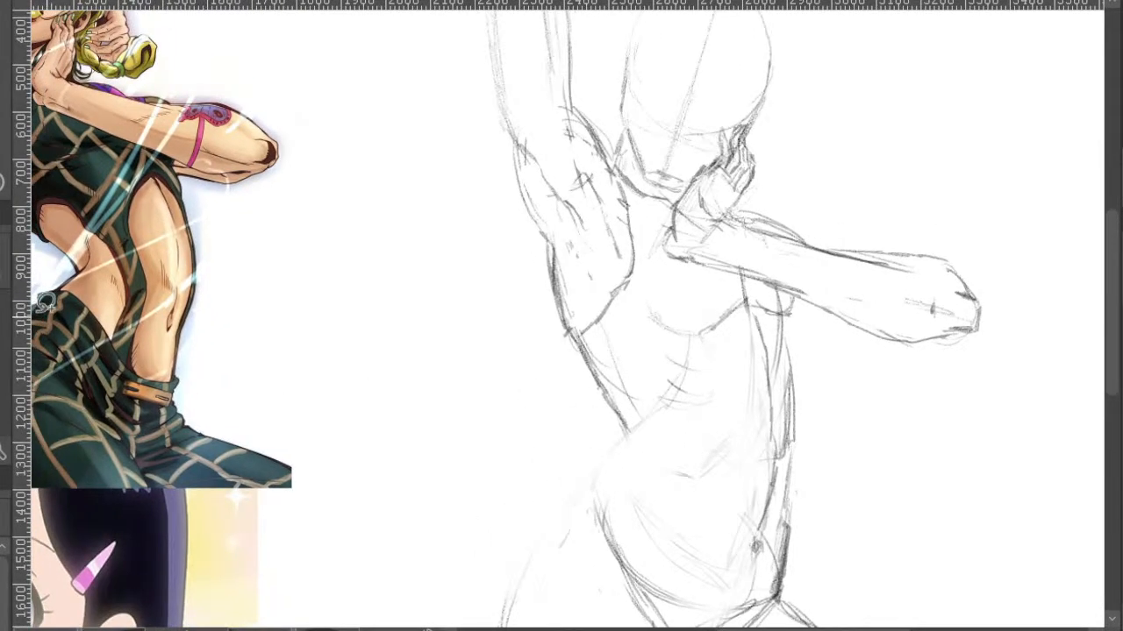
pyautogui.moveTo(542, 380); pyautogui.dragTo(617, 391)
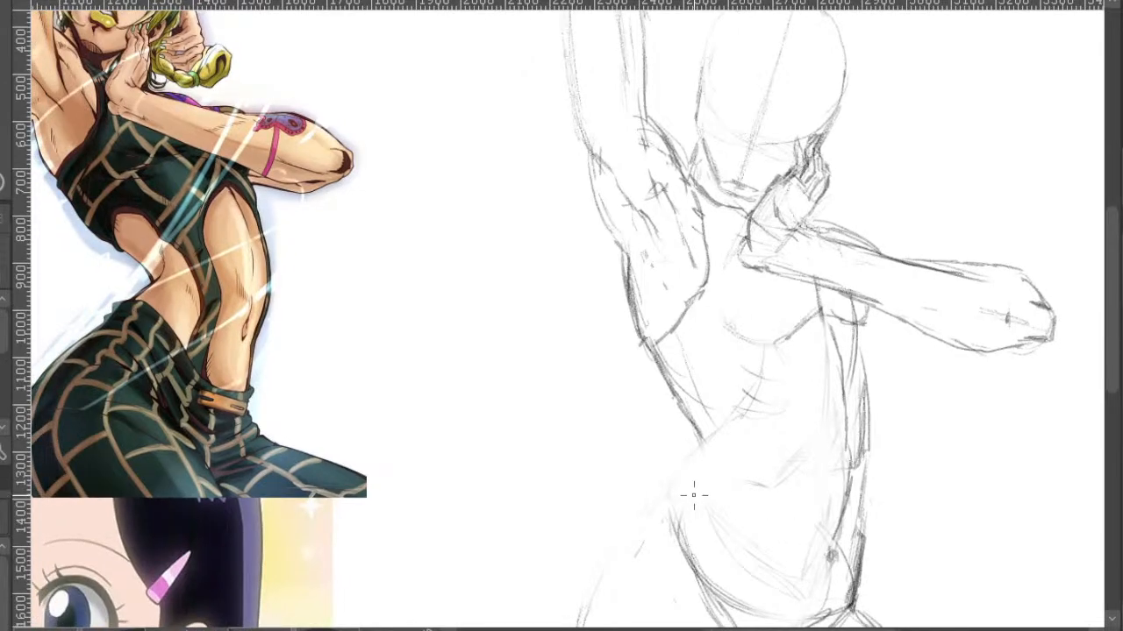
pyautogui.moveTo(602, 596)
pyautogui.mouseDown()
pyautogui.moveTo(714, 454)
pyautogui.moveTo(699, 478)
pyautogui.moveTo(700, 440)
pyautogui.moveTo(697, 472)
pyautogui.mouseUp()
# - Clean up and redraw the torso's far-side contour from below the breast down to the crotch
pyautogui.moveTo(922, 441); pyautogui.dragTo(825, 321)
pyautogui.moveTo(798, 253)
pyautogui.mouseDown()
pyautogui.moveTo(811, 421)
pyautogui.moveTo(814, 375)
pyautogui.moveTo(809, 365)
pyautogui.moveTo(806, 428)
pyautogui.mouseUp()
pyautogui.moveTo(800, 467)
pyautogui.mouseDown()
pyautogui.moveTo(792, 507)
pyautogui.moveTo(816, 467)
pyautogui.mouseUp()
pyautogui.press('e')
pyautogui.moveTo(756, 372)
pyautogui.mouseDown()
pyautogui.moveTo(761, 317)
pyautogui.moveTo(773, 316)
pyautogui.moveTo(775, 430)
pyautogui.mouseUp()
pyautogui.press('p')
pyautogui.moveTo(774, 290); pyautogui.dragTo(765, 415)
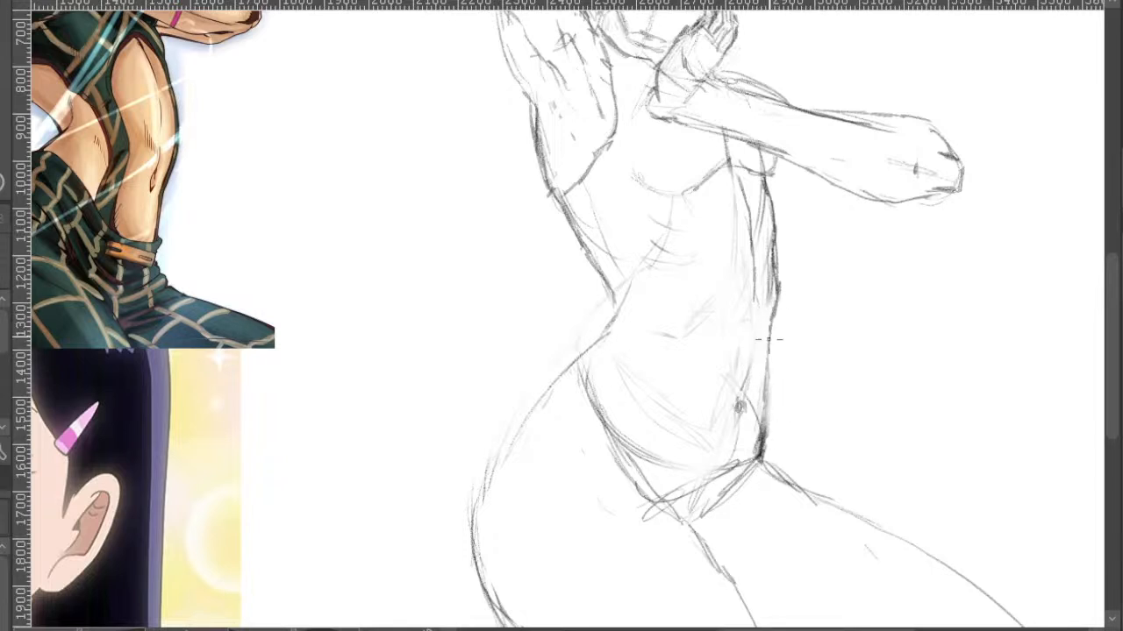
# - Erase the navel and redraw it slightly higher on the abdomen
pyautogui.moveTo(738, 374)
pyautogui.mouseDown()
pyautogui.moveTo(739, 415)
pyautogui.moveTo(754, 355)
pyautogui.mouseUp()
pyautogui.press('e')
pyautogui.press('p')
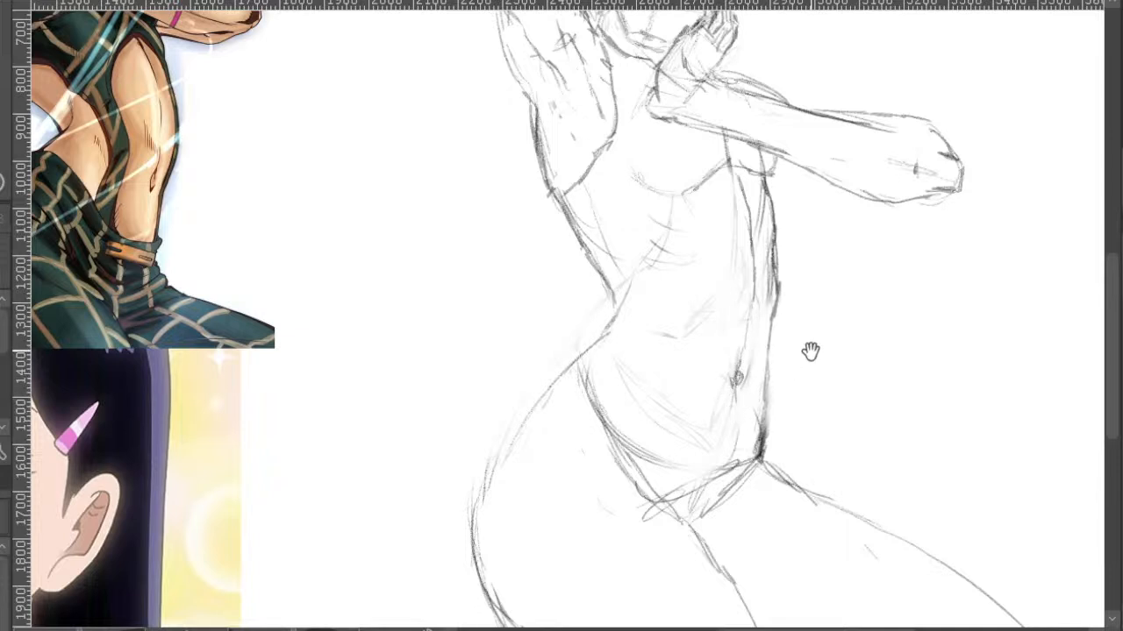
# - Sketch light curves across the midriff for the lower edge of the ribcage
pyautogui.moveTo(810, 351); pyautogui.dragTo(815, 398)
pyautogui.scroll(3, 745, 427)
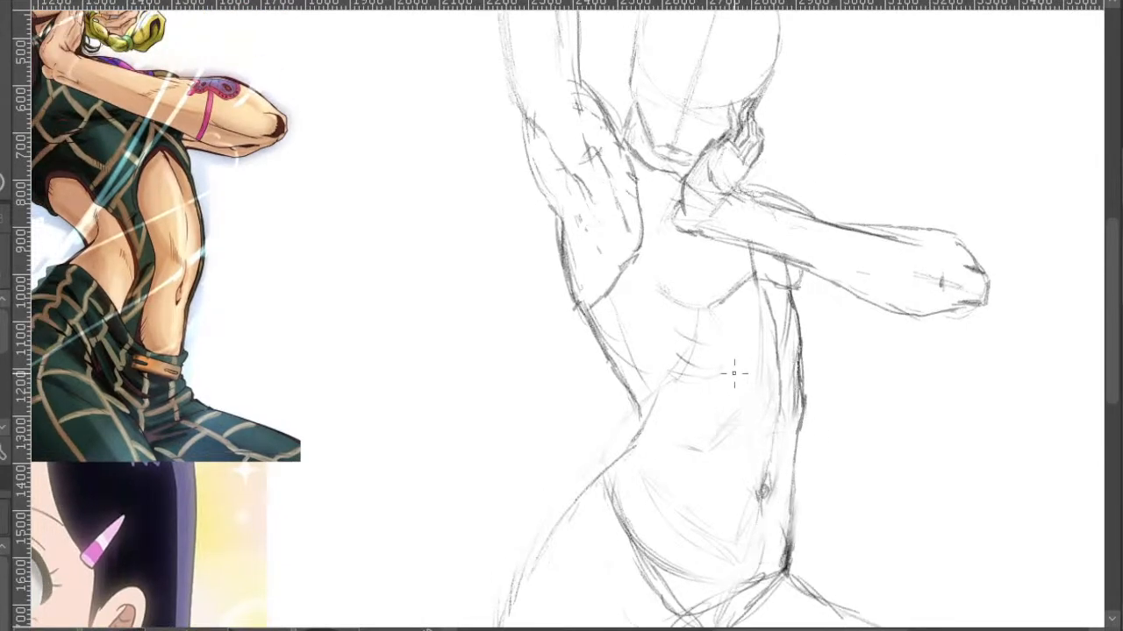
pyautogui.scroll(3, 793, 416)
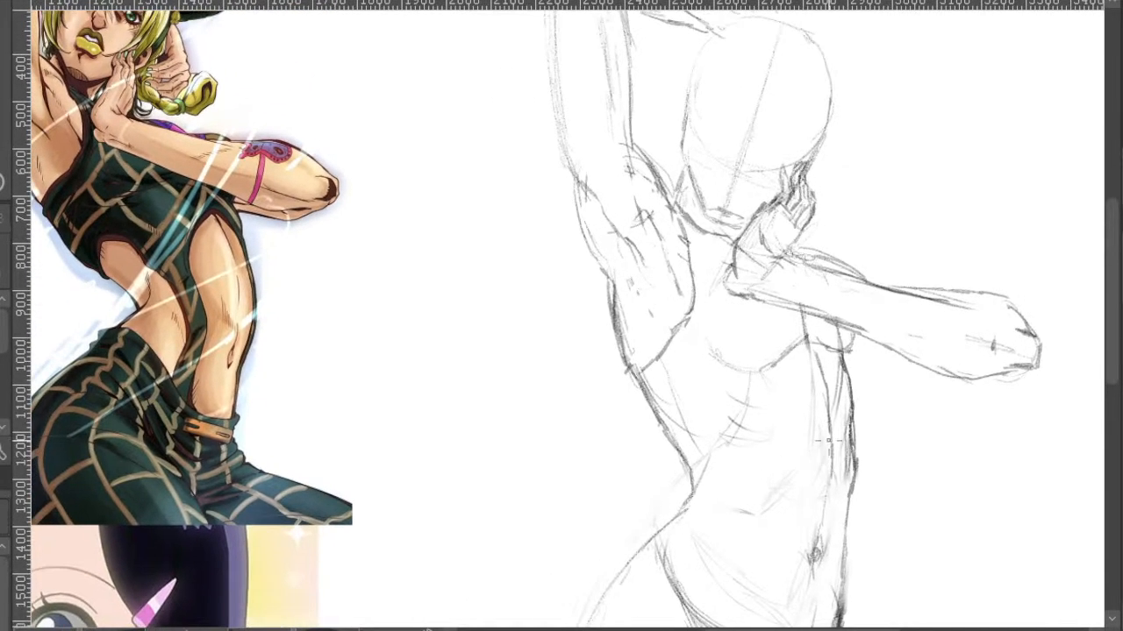
pyautogui.moveTo(881, 475); pyautogui.dragTo(857, 456)
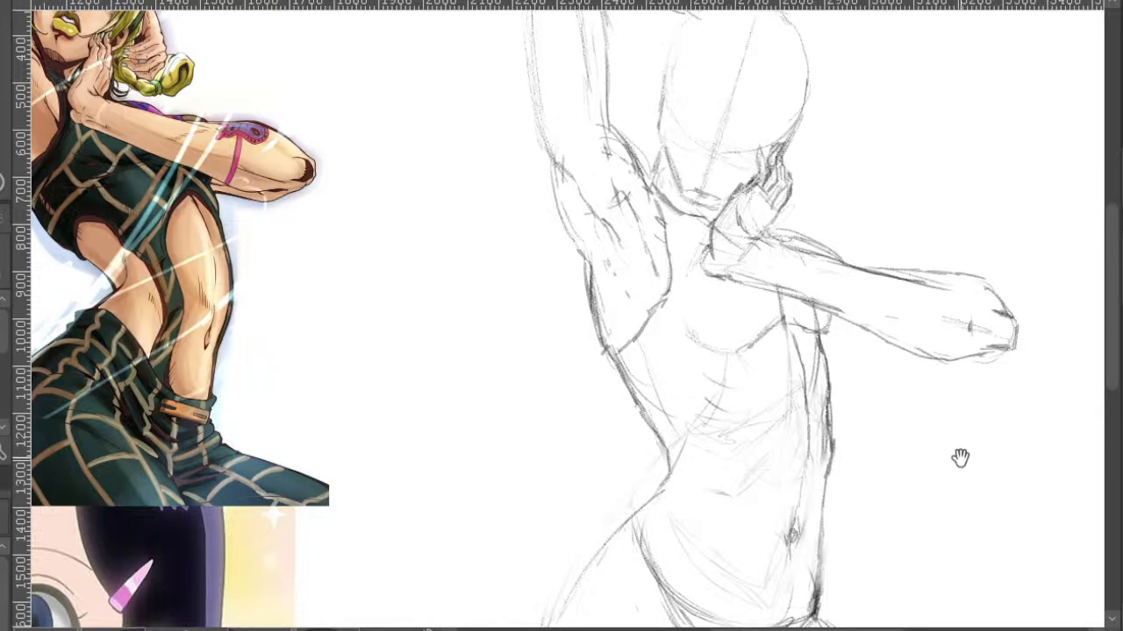
pyautogui.moveTo(960, 456); pyautogui.dragTo(1008, 463)
pyautogui.scroll(-3, 851, 332)
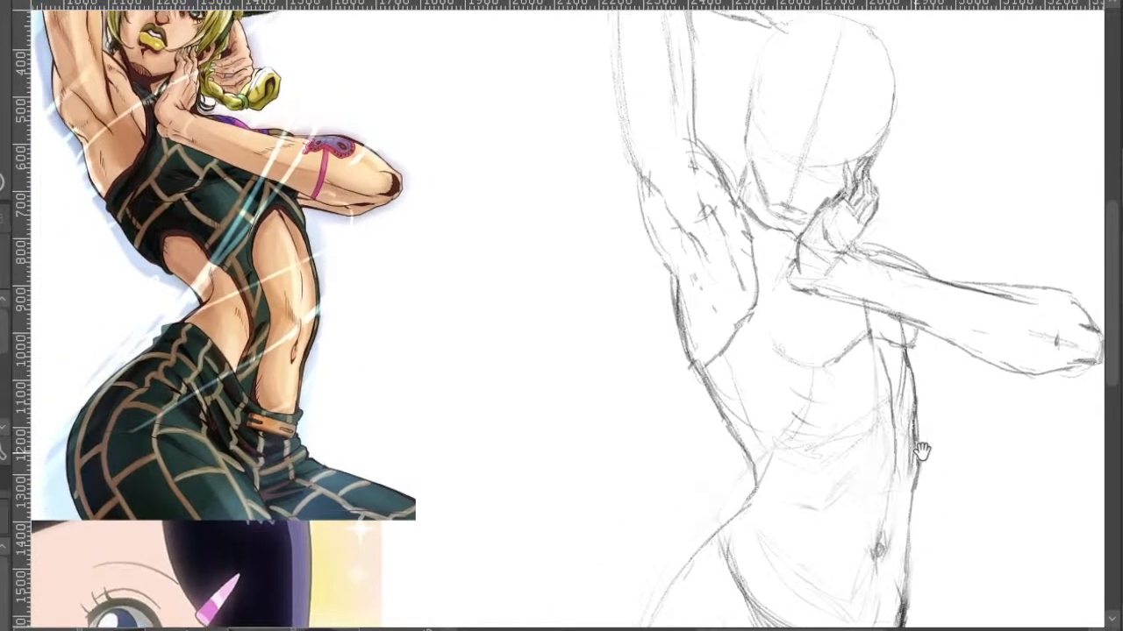
pyautogui.scroll(1, 857, 305)
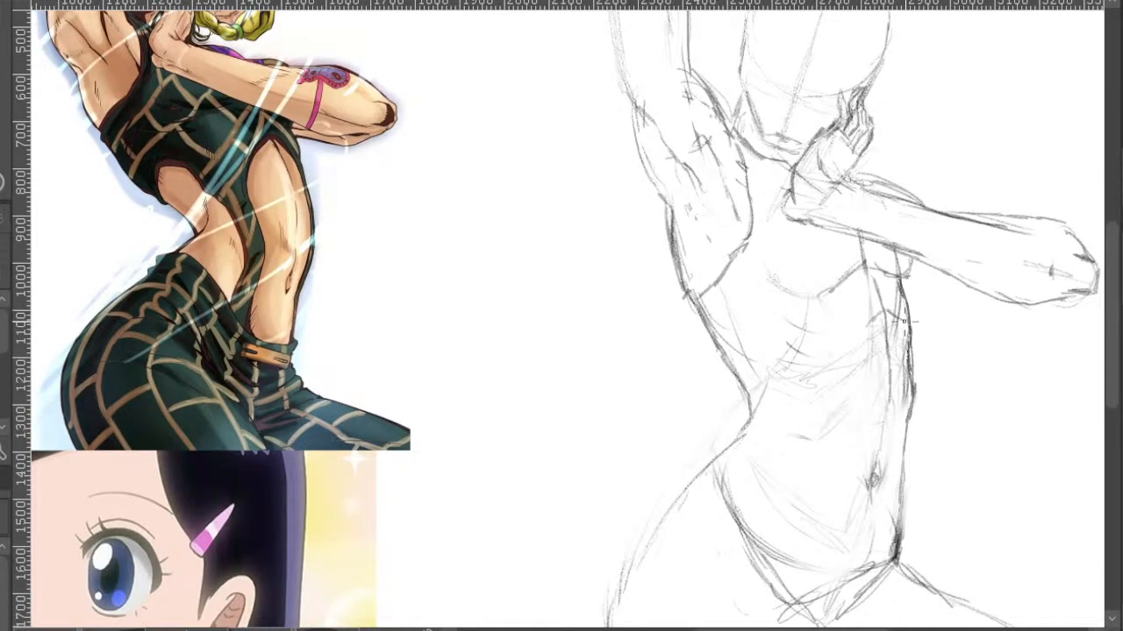
# - Sketch the ribcage arches on both sides of the midriff and the edge of the abdominal muscles
pyautogui.moveTo(868, 322); pyautogui.dragTo(844, 382)
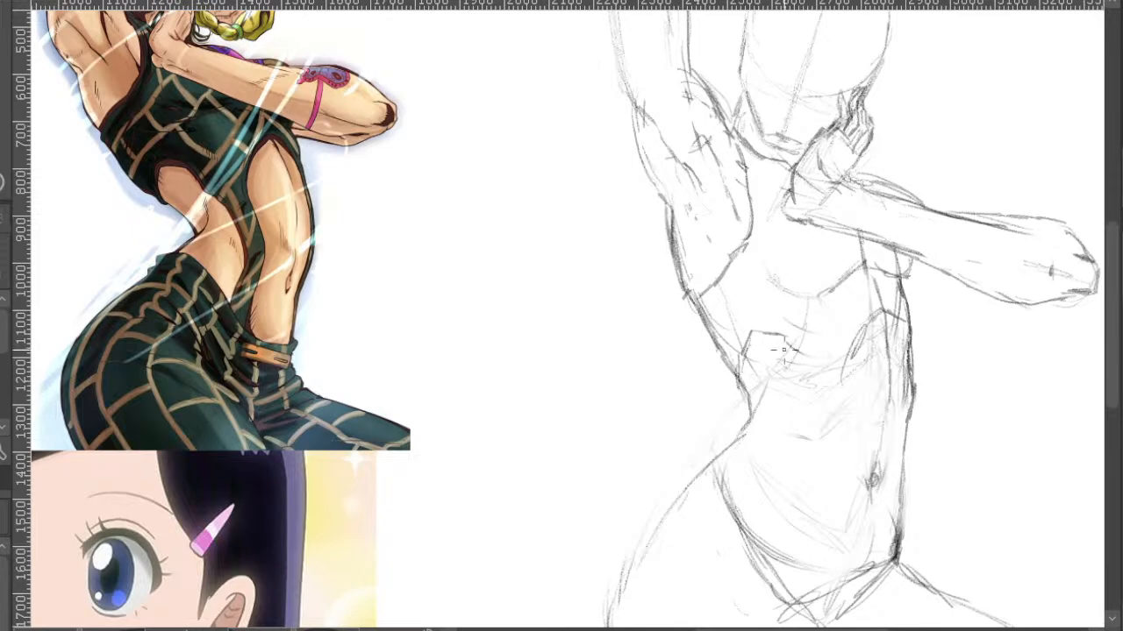
pyautogui.moveTo(790, 360); pyautogui.dragTo(809, 394)
pyautogui.moveTo(930, 466); pyautogui.dragTo(892, 344)
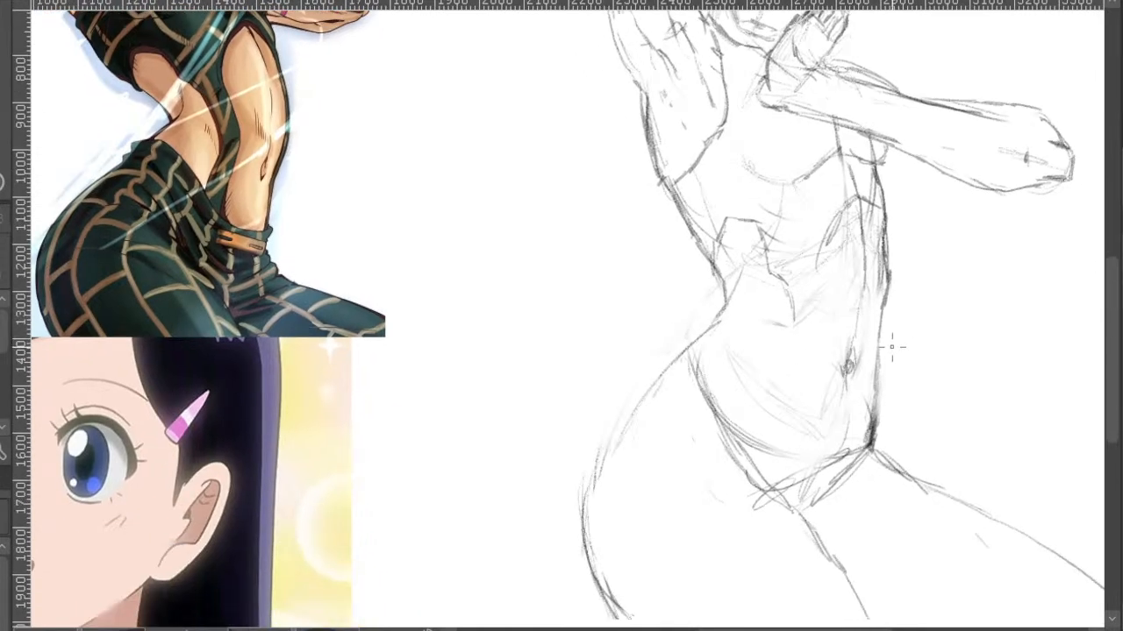
# - Sketch the lower belly's edge from the near hip bone down and across to the far side of the crotch
pyautogui.moveTo(873, 426)
pyautogui.mouseDown()
pyautogui.moveTo(865, 446)
pyautogui.moveTo(824, 444)
pyautogui.mouseUp()
pyautogui.moveTo(701, 326)
pyautogui.mouseDown()
pyautogui.moveTo(747, 338)
pyautogui.moveTo(766, 380)
pyautogui.mouseUp()
pyautogui.moveTo(741, 334)
pyautogui.mouseDown()
pyautogui.moveTo(826, 446)
pyautogui.moveTo(809, 412)
pyautogui.moveTo(777, 396)
pyautogui.moveTo(807, 437)
pyautogui.moveTo(775, 410)
pyautogui.moveTo(756, 348)
pyautogui.moveTo(797, 396)
pyautogui.mouseUp()
pyautogui.press('e')
pyautogui.press('p')
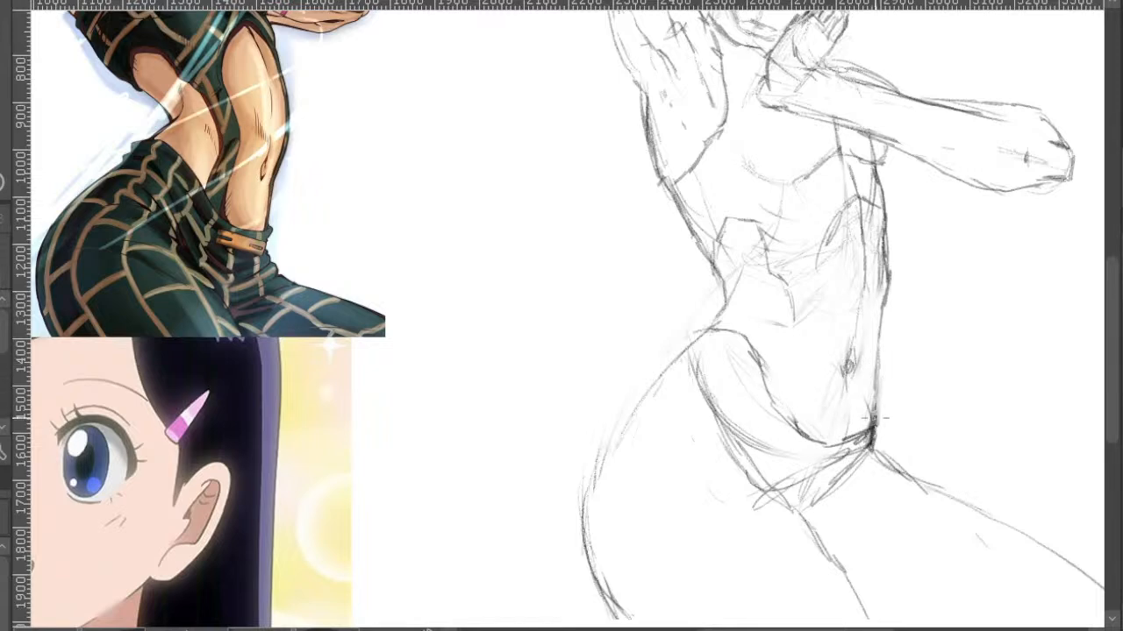
pyautogui.moveTo(872, 421); pyautogui.dragTo(884, 419)
pyautogui.moveTo(705, 326); pyautogui.dragTo(718, 318)
pyautogui.moveTo(741, 345)
pyautogui.mouseDown()
pyautogui.moveTo(710, 386)
pyautogui.moveTo(659, 378)
pyautogui.mouseUp()
pyautogui.press('e')
pyautogui.press('p')
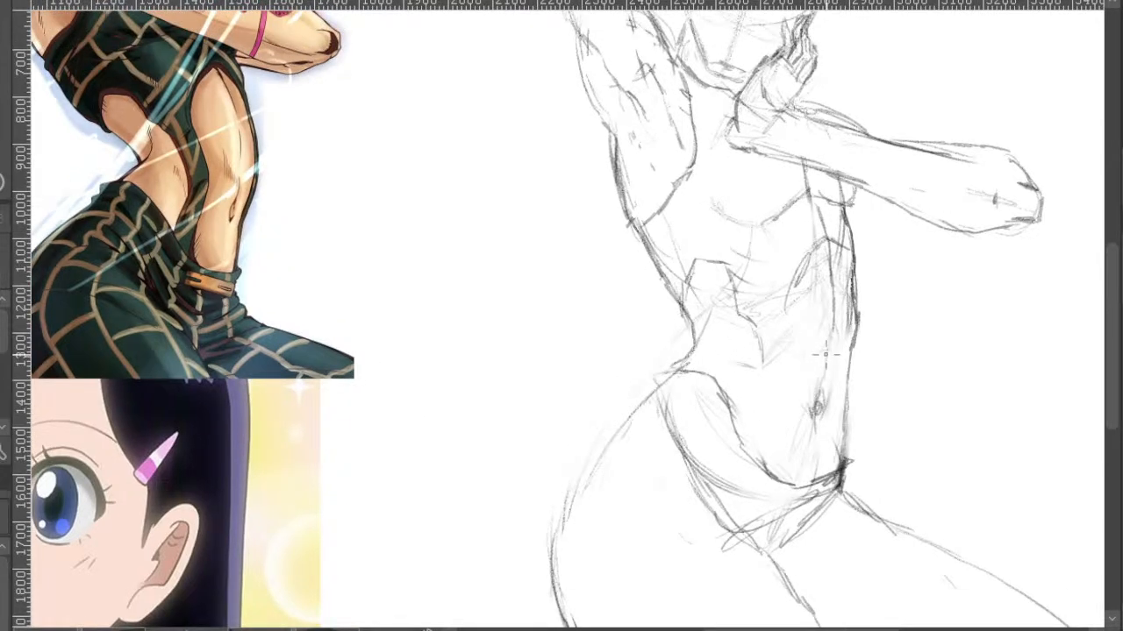
# - Undo the recent lower belly and abdominal muscle strokes
pyautogui.hotkey('ctrl', 'z')
pyautogui.hotkey('ctrl', 'z')
pyautogui.hotkey('ctrl', 'z')
pyautogui.hotkey('ctrl', 'z')
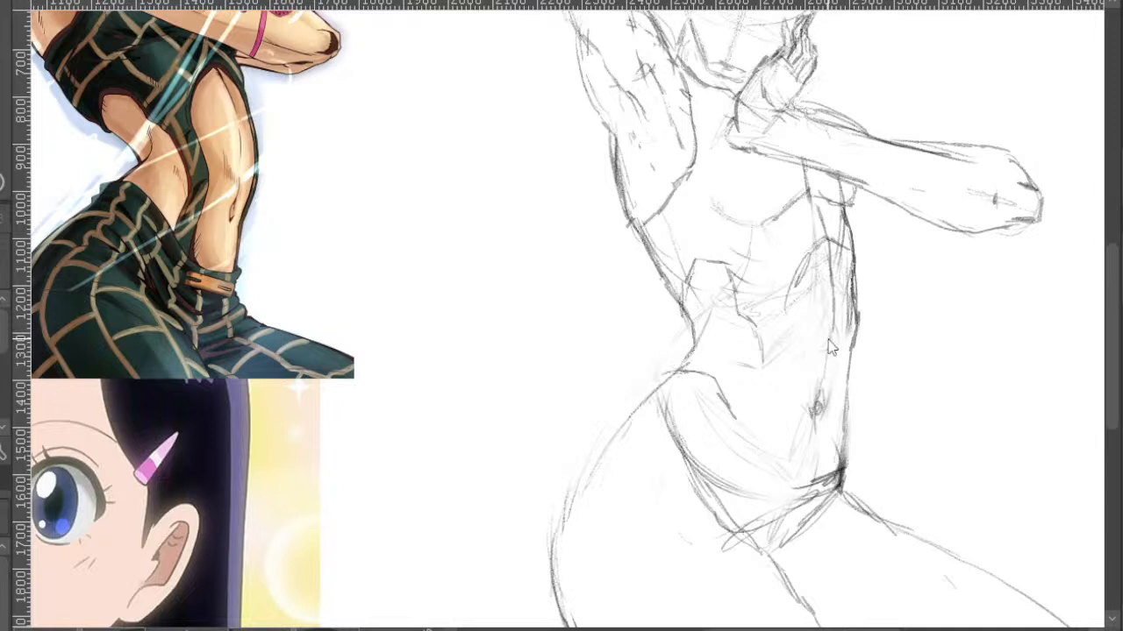
pyautogui.hotkey('ctrl', 'z')
pyautogui.hotkey('ctrl', 'z')
pyautogui.hotkey('ctrl', 'z')
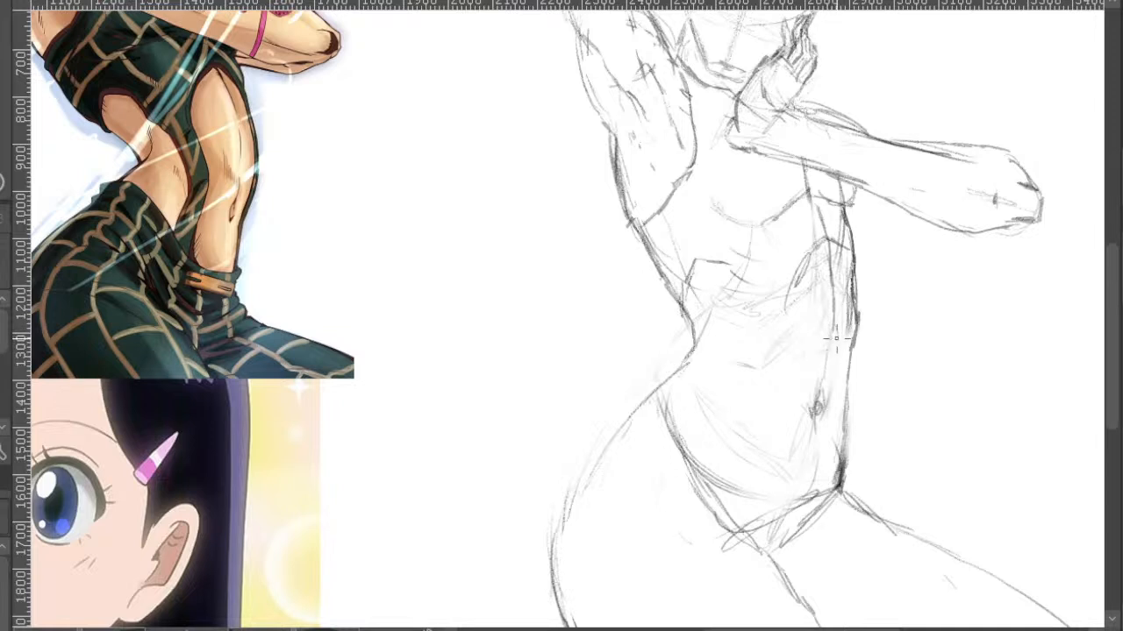
pyautogui.hotkey('ctrl', 'z')
pyautogui.hotkey('ctrl', 'z')
# - Draw the curved brow and eye guidelines across the head
pyautogui.moveTo(924, 291); pyautogui.dragTo(877, 313)
pyautogui.scroll(-2, 886, 442)
pyautogui.scroll(1, 877, 313)
pyautogui.moveTo(911, 367)
pyautogui.mouseDown()
pyautogui.moveTo(925, 281)
pyautogui.moveTo(951, 230)
pyautogui.mouseUp()
pyautogui.moveTo(896, 286); pyautogui.dragTo(959, 400)
pyautogui.moveTo(1062, 364)
pyautogui.mouseDown()
pyautogui.moveTo(994, 375)
pyautogui.moveTo(1020, 276)
pyautogui.moveTo(1003, 269)
pyautogui.moveTo(973, 336)
pyautogui.moveTo(991, 434)
pyautogui.moveTo(983, 403)
pyautogui.mouseUp()
pyautogui.moveTo(991, 324)
pyautogui.mouseDown()
pyautogui.moveTo(898, 388)
pyautogui.moveTo(947, 341)
pyautogui.moveTo(998, 201)
pyautogui.moveTo(845, 344)
pyautogui.moveTo(874, 332)
pyautogui.moveTo(885, 321)
pyautogui.moveTo(842, 348)
pyautogui.moveTo(802, 323)
pyautogui.moveTo(922, 183)
pyautogui.moveTo(925, 209)
pyautogui.mouseUp()
pyautogui.scroll(5, 925, 208)
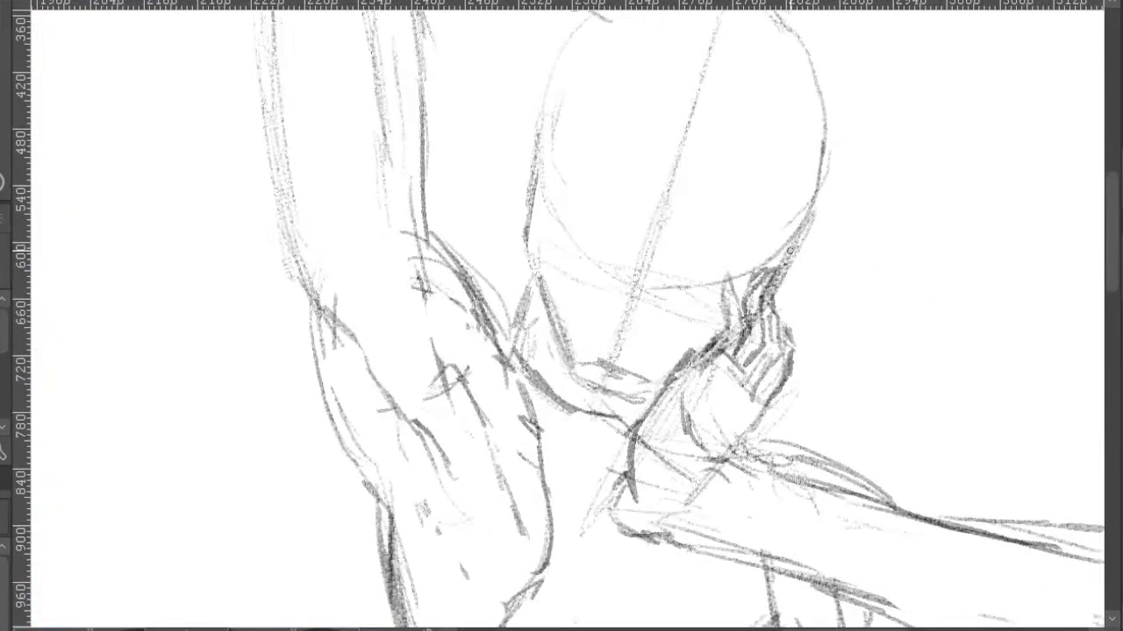
pyautogui.moveTo(754, 183); pyautogui.dragTo(733, 277)
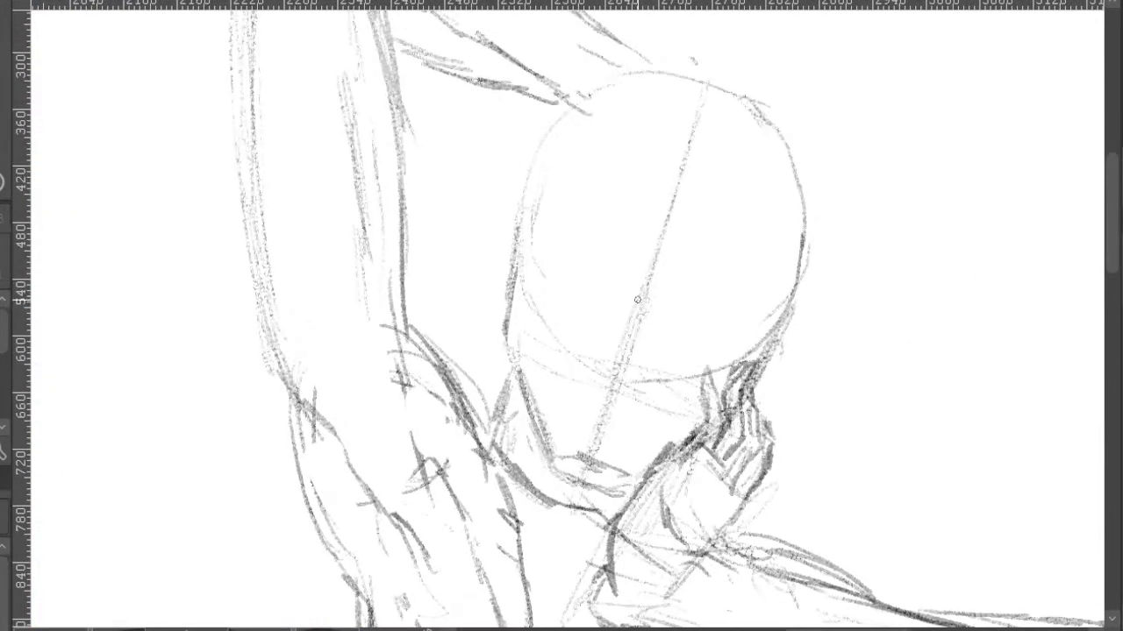
pyautogui.moveTo(649, 296); pyautogui.dragTo(647, 289)
pyautogui.scroll(-3, 750, 270)
pyautogui.moveTo(759, 264); pyautogui.dragTo(837, 246)
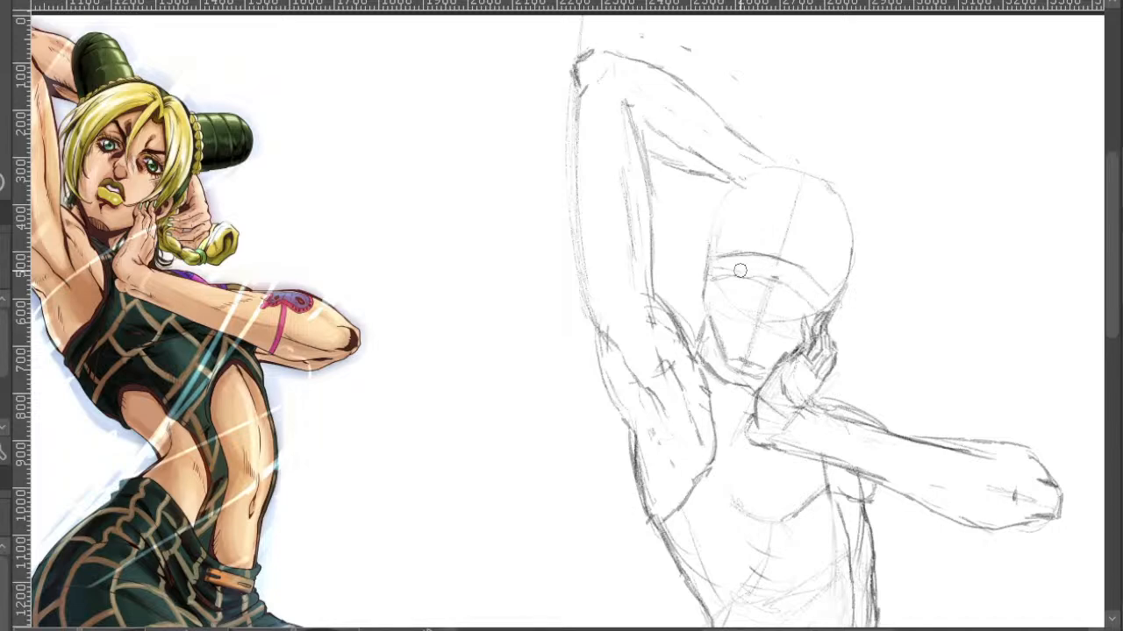
# - Sketch the nose on the face's centre line below the eye guideline
pyautogui.press('space')
pyautogui.moveTo(912, 296)
pyautogui.mouseDown()
pyautogui.moveTo(824, 158)
pyautogui.moveTo(810, 156)
pyautogui.moveTo(834, 271)
pyautogui.moveTo(800, 232)
pyautogui.moveTo(816, 120)
pyautogui.moveTo(783, 240)
pyautogui.moveTo(788, 261)
pyautogui.mouseUp()
pyautogui.scroll(-1, 819, 120)
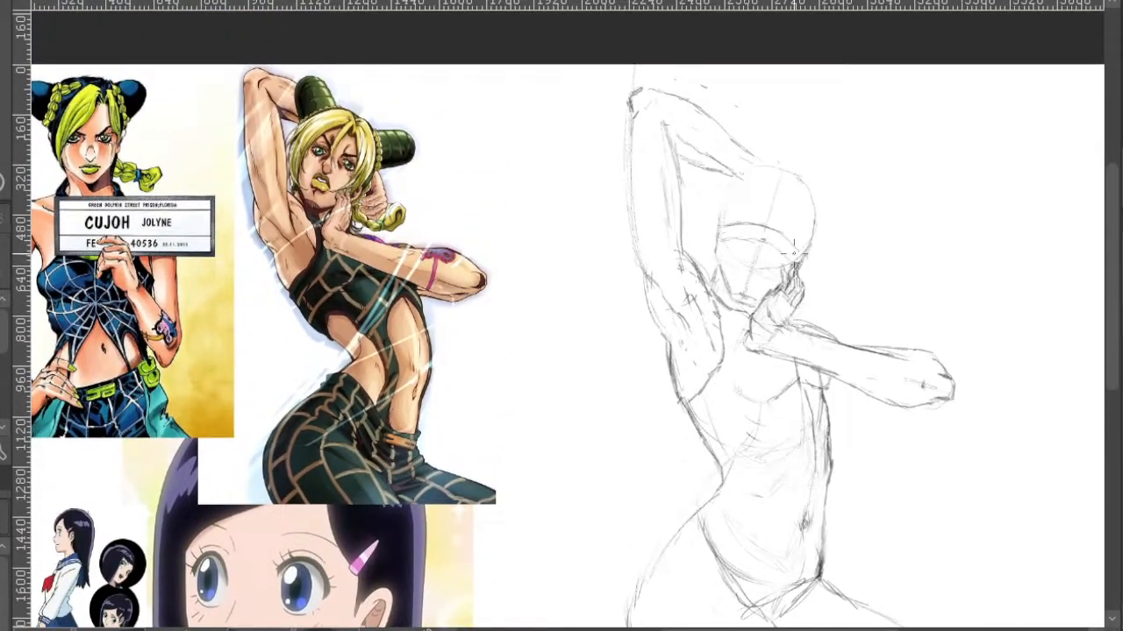
pyautogui.scroll(1, 761, 246)
pyautogui.scroll(-1, 761, 246)
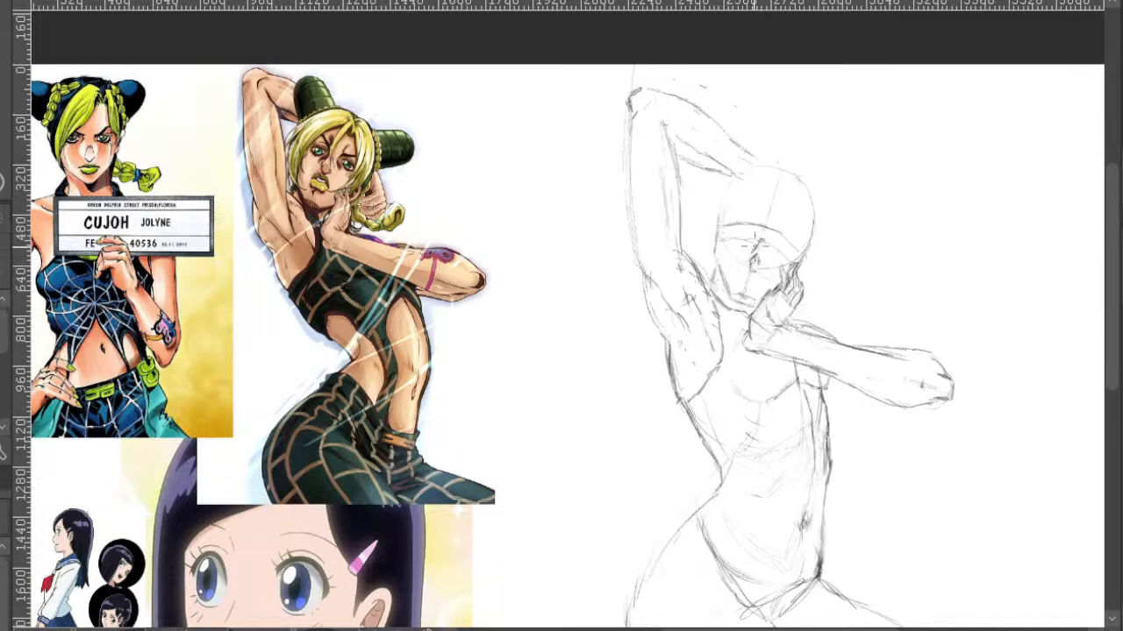
pyautogui.moveTo(830, 250); pyautogui.dragTo(811, 268)
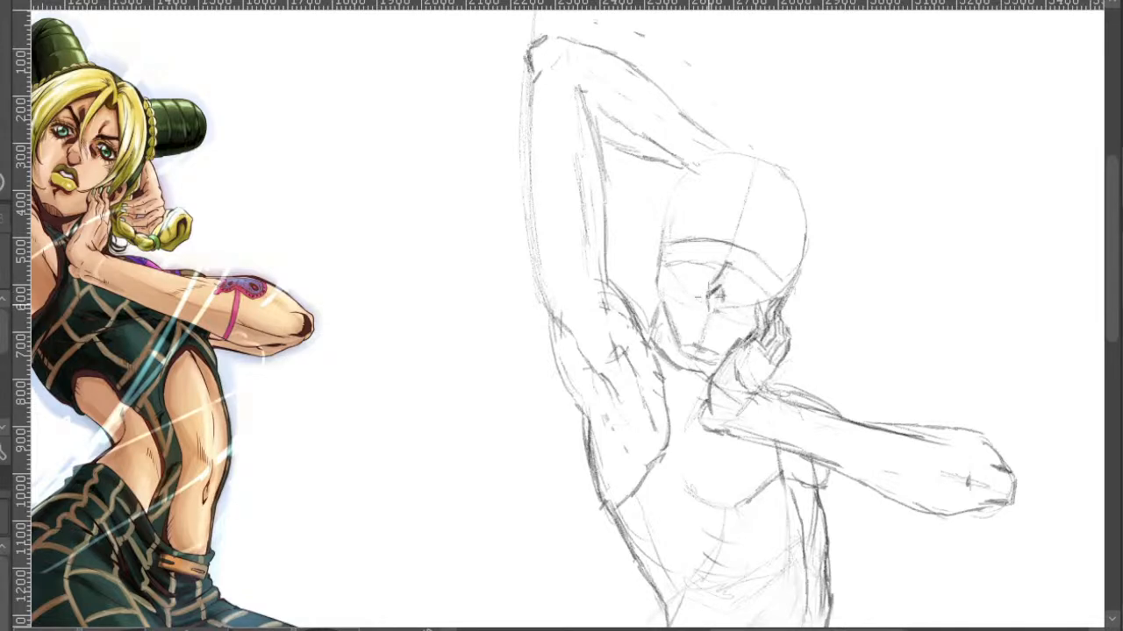
# - Sketch both eye sockets beneath the brow guideline on either side of the nose
pyautogui.scroll(-2, 813, 256)
pyautogui.moveTo(813, 255)
pyautogui.mouseDown()
pyautogui.moveTo(779, 274)
pyautogui.moveTo(792, 276)
pyautogui.moveTo(786, 290)
pyautogui.mouseUp()
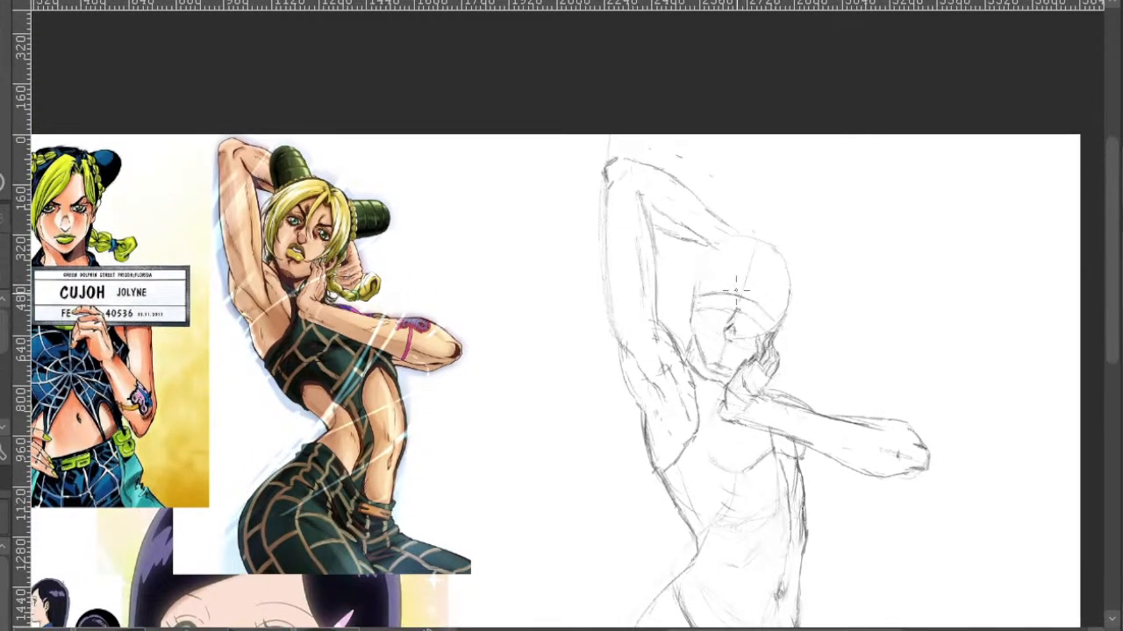
pyautogui.moveTo(780, 300)
pyautogui.mouseDown()
pyautogui.moveTo(794, 316)
pyautogui.moveTo(795, 294)
pyautogui.mouseUp()
pyautogui.scroll(1, 795, 292)
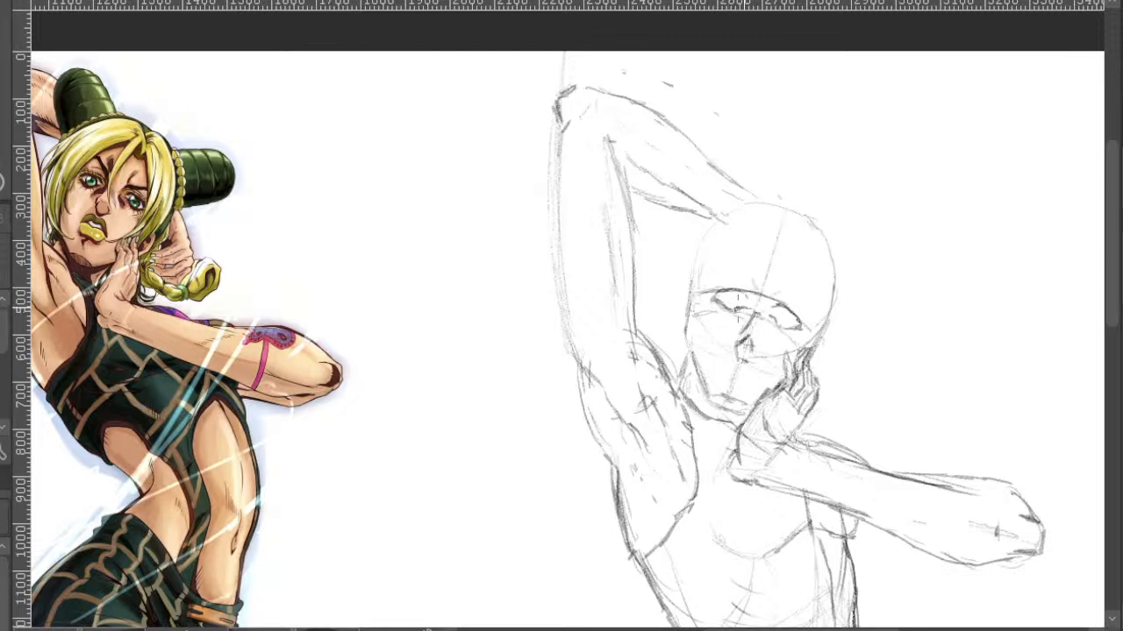
# - Erase the brow guideline where it crosses both eye sockets and clean up the inside of the sockets
pyautogui.press('e')
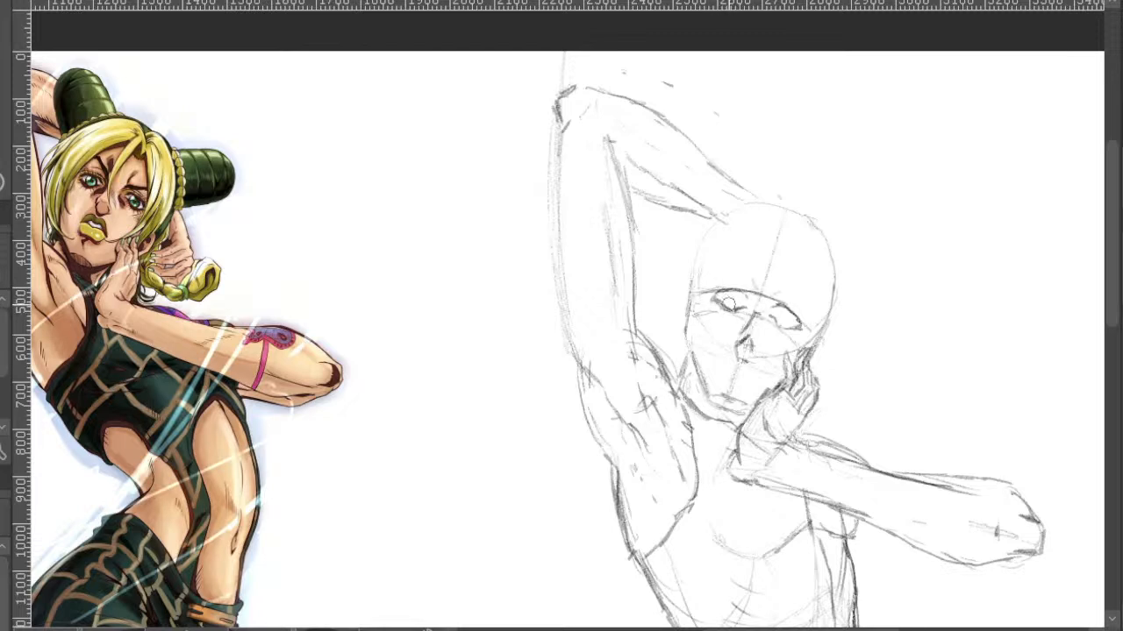
pyautogui.press('p')
pyautogui.moveTo(825, 260); pyautogui.dragTo(808, 260)
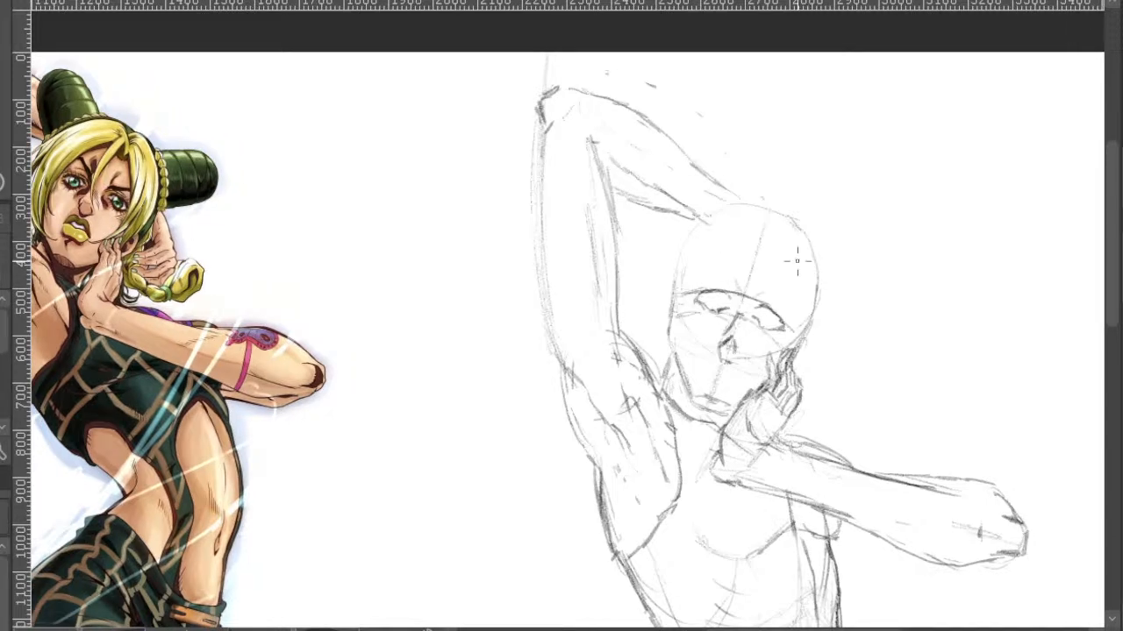
pyautogui.press('e')
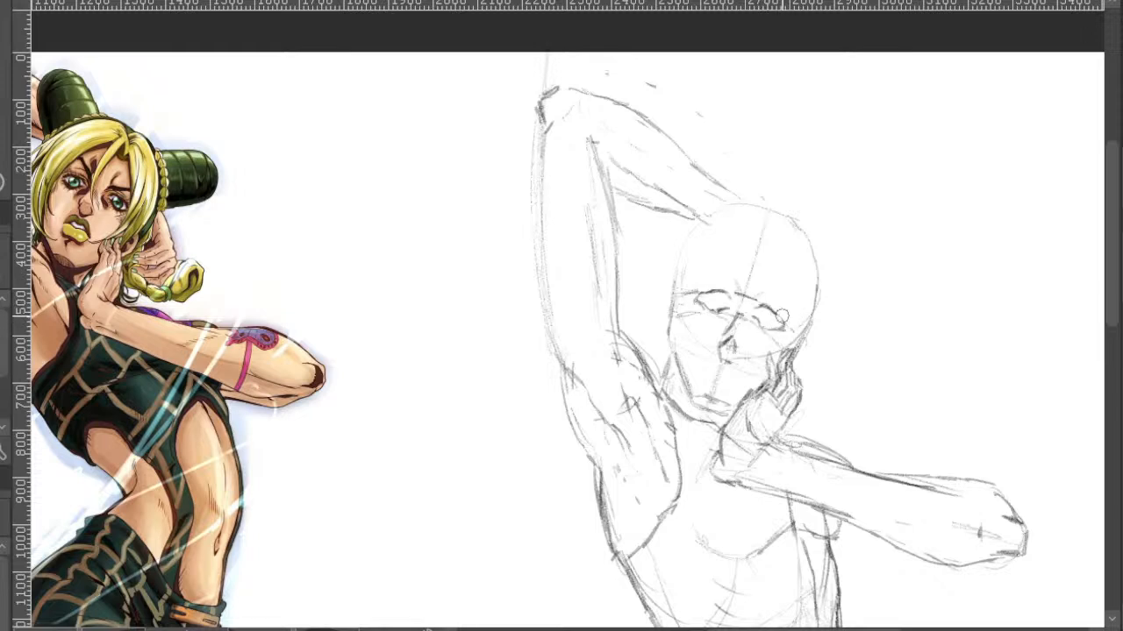
pyautogui.scroll(2, 784, 242)
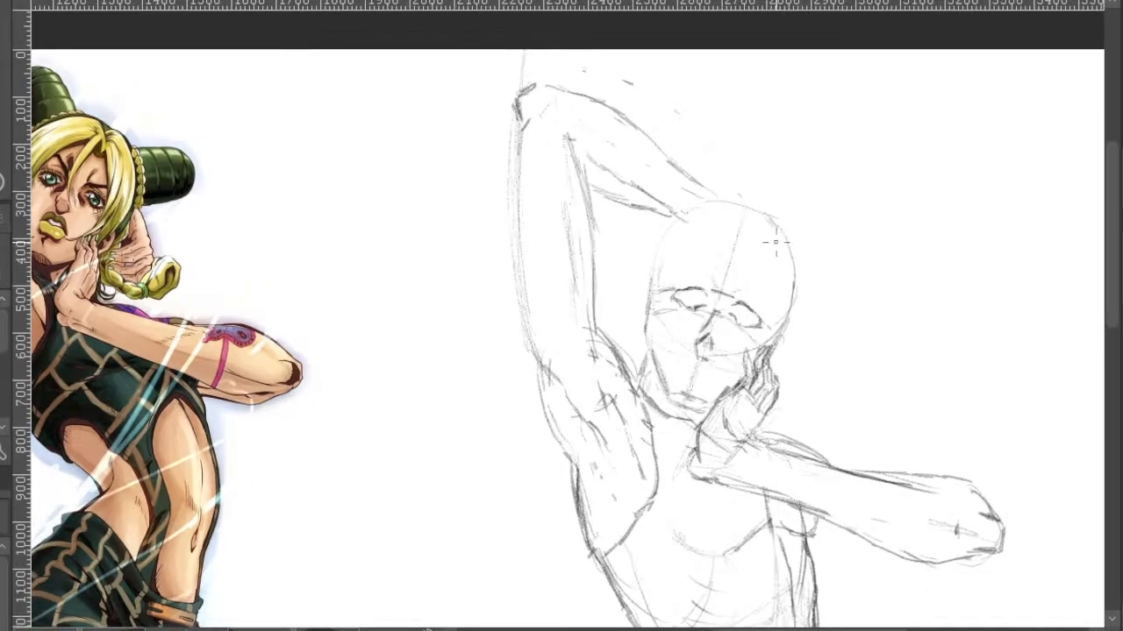
pyautogui.moveTo(685, 288); pyautogui.dragTo(672, 292)
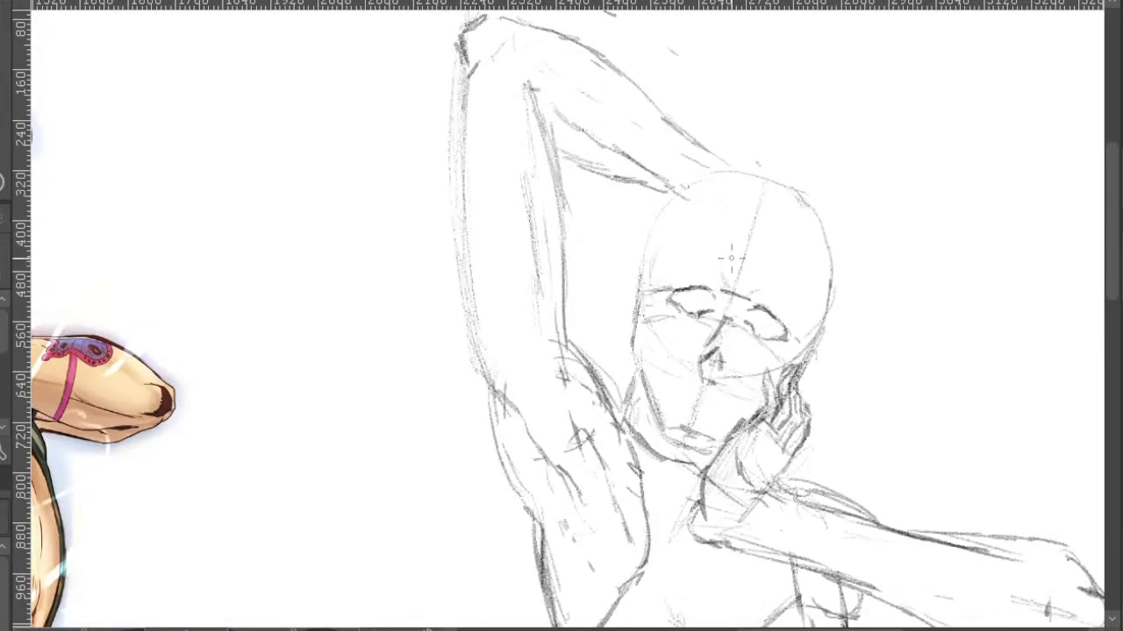
pyautogui.scroll(2, 704, 272)
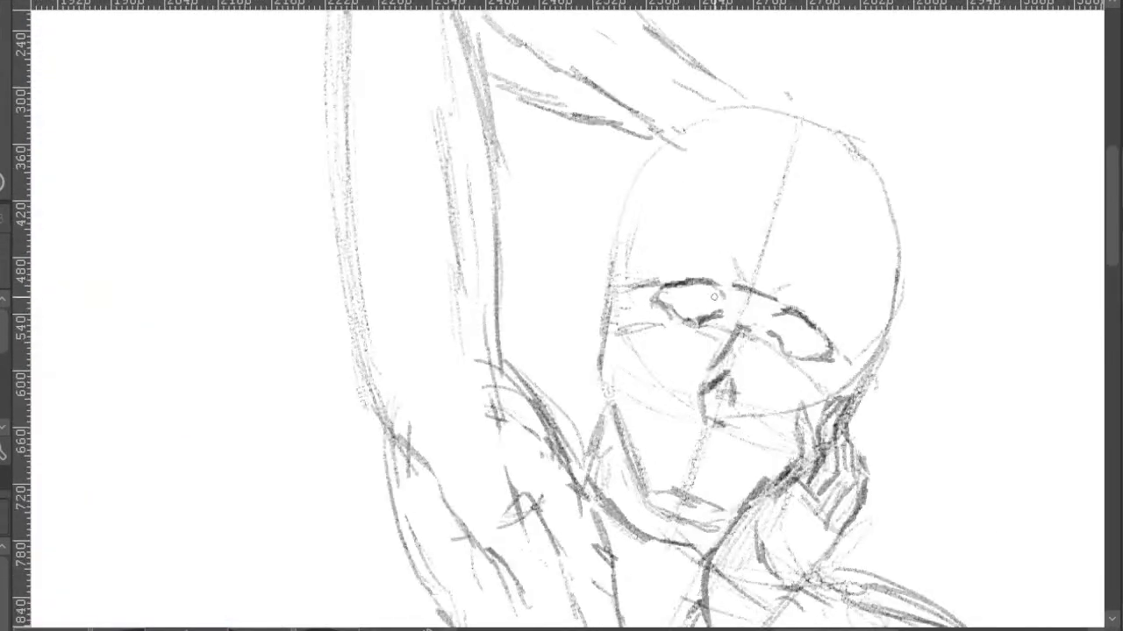
pyautogui.moveTo(716, 315); pyautogui.dragTo(703, 321)
# - Draw a round iris inside each of the two eye sockets
pyautogui.press('p')
pyautogui.moveTo(821, 237)
pyautogui.mouseDown()
pyautogui.moveTo(709, 189)
pyautogui.moveTo(670, 201)
pyautogui.moveTo(811, 298)
pyautogui.moveTo(842, 300)
pyautogui.moveTo(672, 227)
pyautogui.mouseUp()
pyautogui.scroll(-3, 723, 196)
pyautogui.scroll(3, 672, 277)
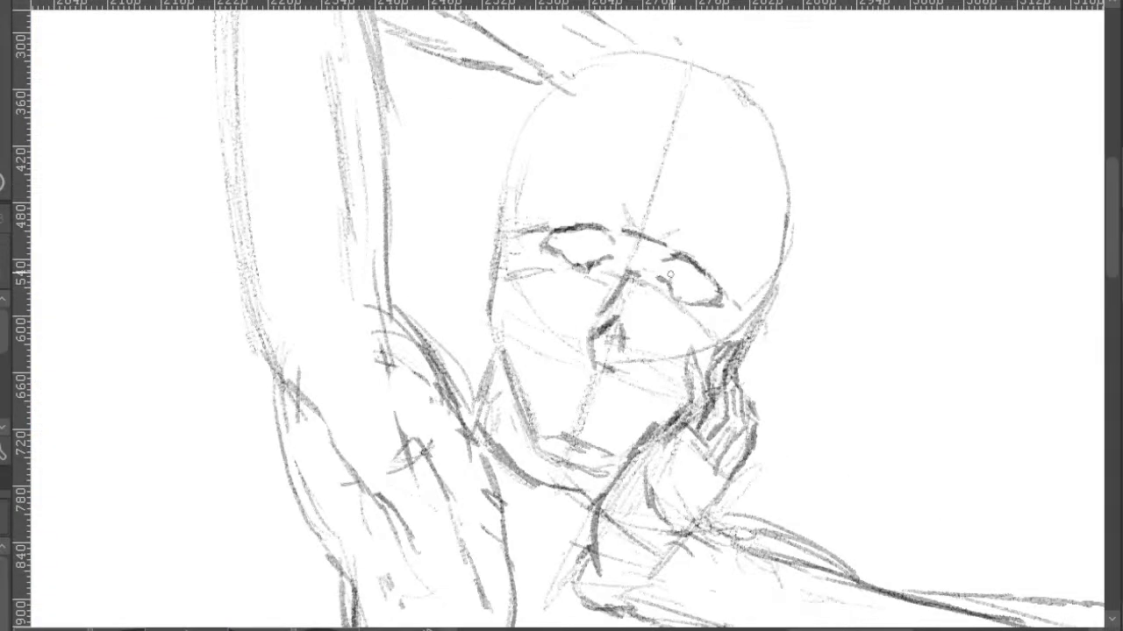
pyautogui.moveTo(672, 277)
pyautogui.mouseDown()
pyautogui.moveTo(702, 300)
pyautogui.moveTo(709, 286)
pyautogui.moveTo(688, 265)
pyautogui.moveTo(675, 274)
pyautogui.moveTo(693, 298)
pyautogui.moveTo(702, 284)
pyautogui.mouseUp()
pyautogui.moveTo(602, 232)
pyautogui.mouseDown()
pyautogui.moveTo(595, 263)
pyautogui.moveTo(601, 235)
pyautogui.moveTo(571, 258)
pyautogui.moveTo(566, 250)
pyautogui.mouseUp()
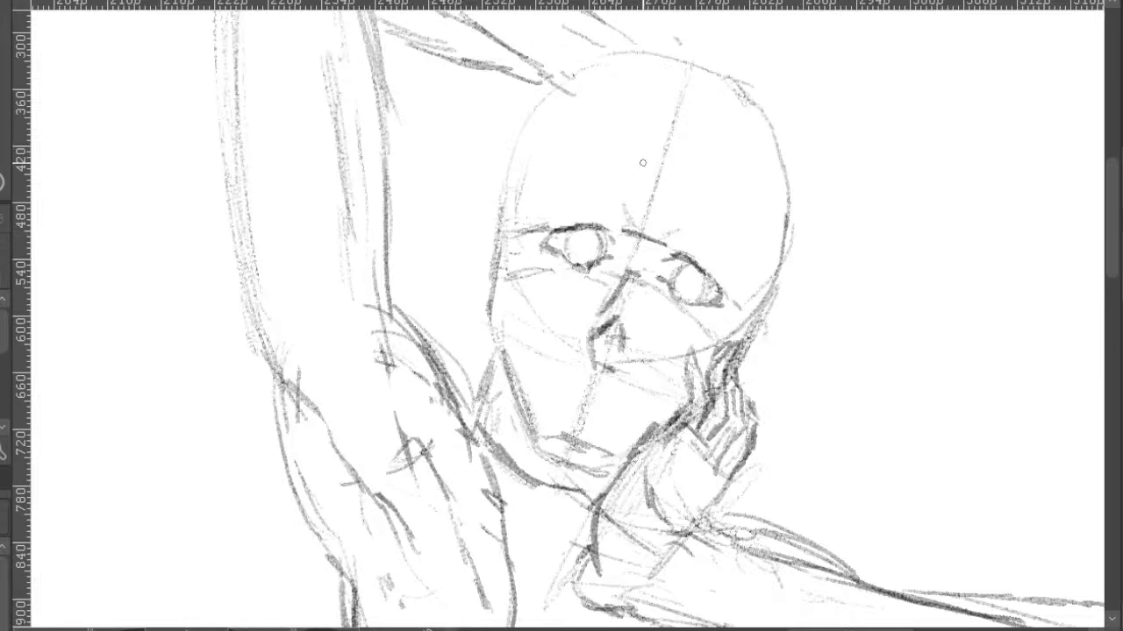
# - Add a small pupil at the centre of each iris
pyautogui.scroll(-2, 645, 163)
pyautogui.moveTo(676, 186)
pyautogui.mouseDown()
pyautogui.moveTo(745, 242)
pyautogui.moveTo(772, 237)
pyautogui.moveTo(764, 230)
pyautogui.mouseUp()
pyautogui.scroll(-4, 730, 246)
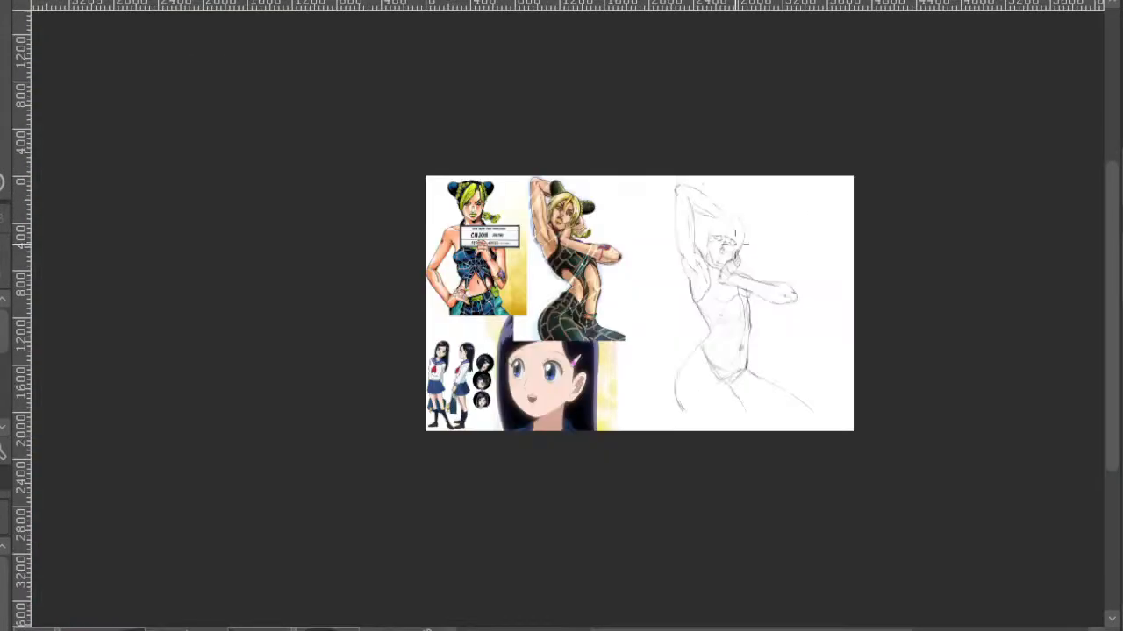
pyautogui.scroll(2, 729, 250)
pyautogui.scroll(4, 733, 230)
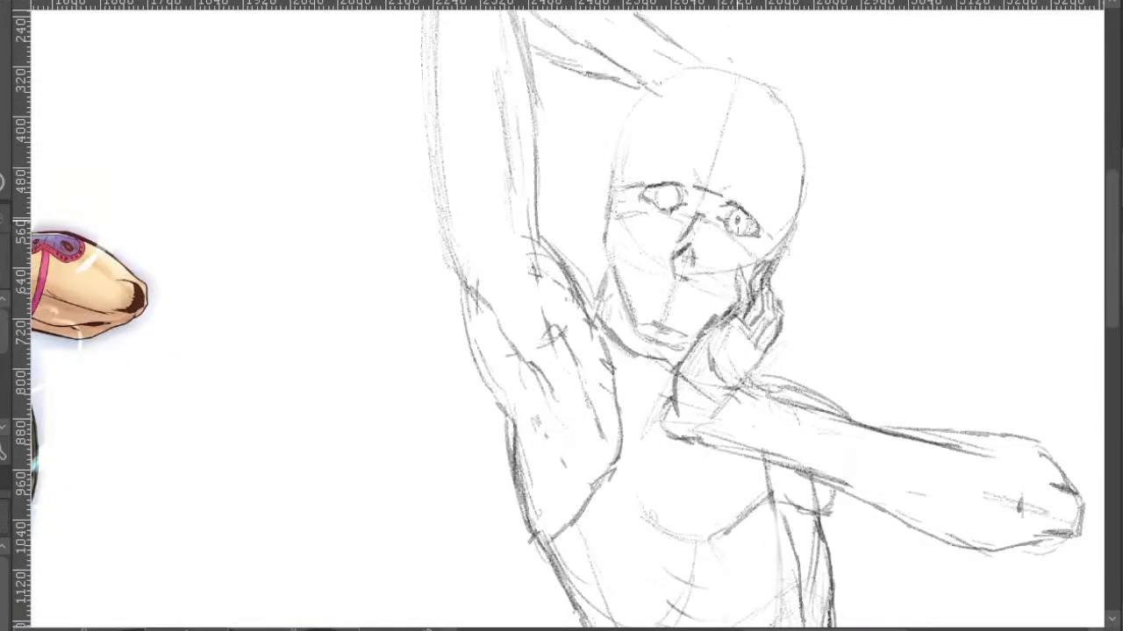
pyautogui.moveTo(656, 199)
pyautogui.mouseDown()
pyautogui.moveTo(683, 199)
pyautogui.moveTo(668, 200)
pyautogui.mouseUp()
# - Draw angry eyebrows above both eyes, slanting down towards the bridge of the nose
pyautogui.scroll(-2, 780, 180)
pyautogui.moveTo(776, 170); pyautogui.dragTo(800, 223)
pyautogui.scroll(-3, 741, 222)
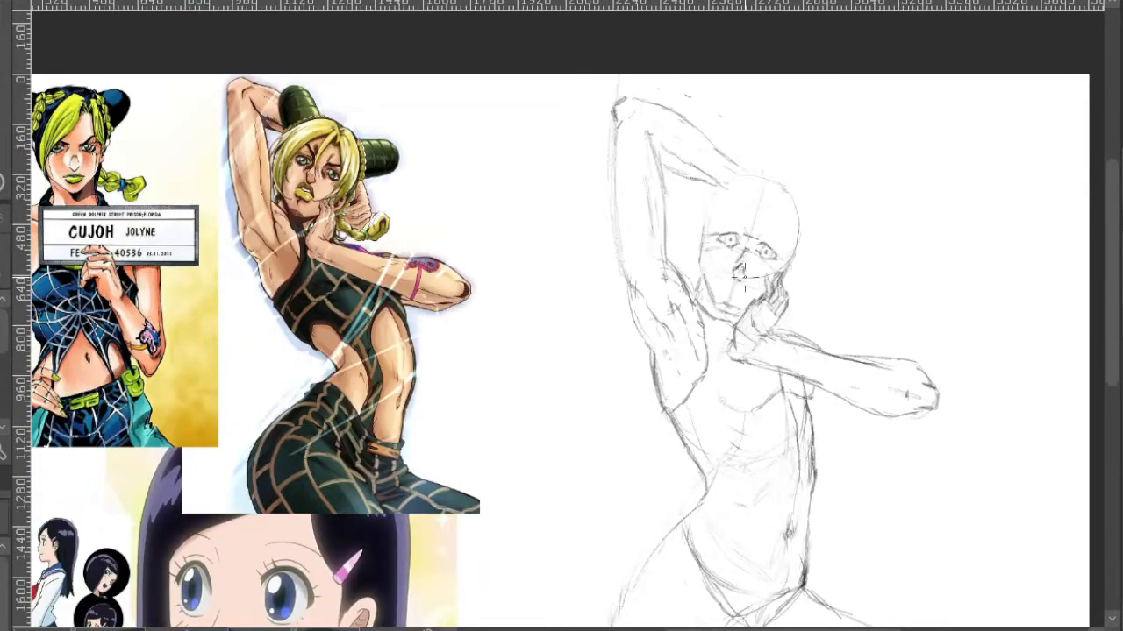
pyautogui.moveTo(761, 203); pyautogui.dragTo(699, 312)
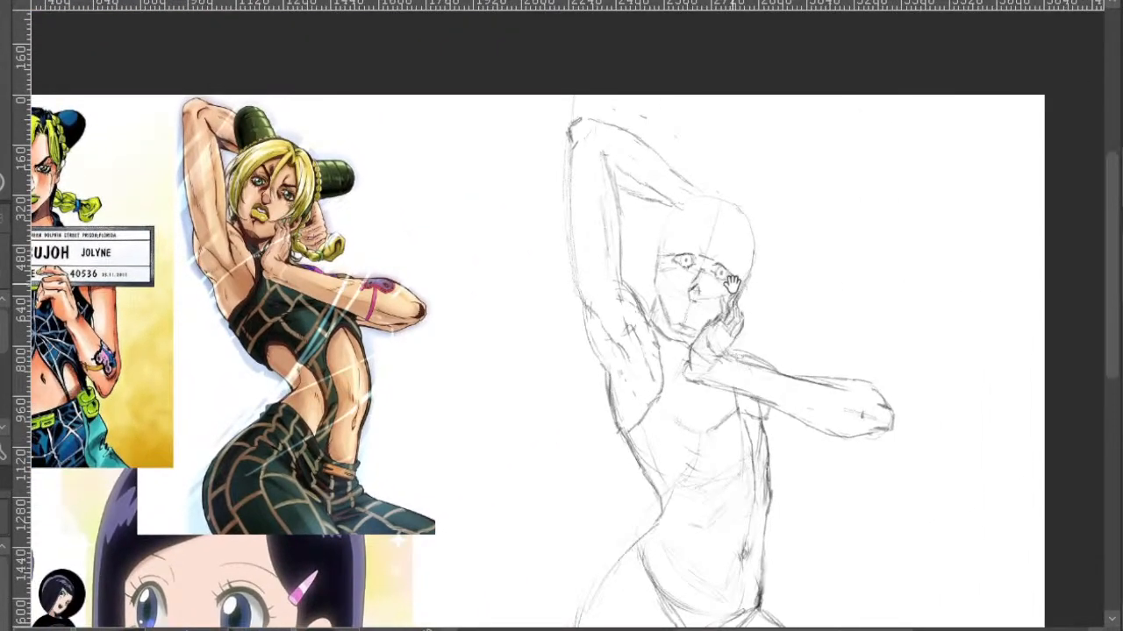
pyautogui.scroll(2, 709, 250)
pyautogui.scroll(-1, 717, 245)
pyautogui.moveTo(720, 243); pyautogui.dragTo(749, 298)
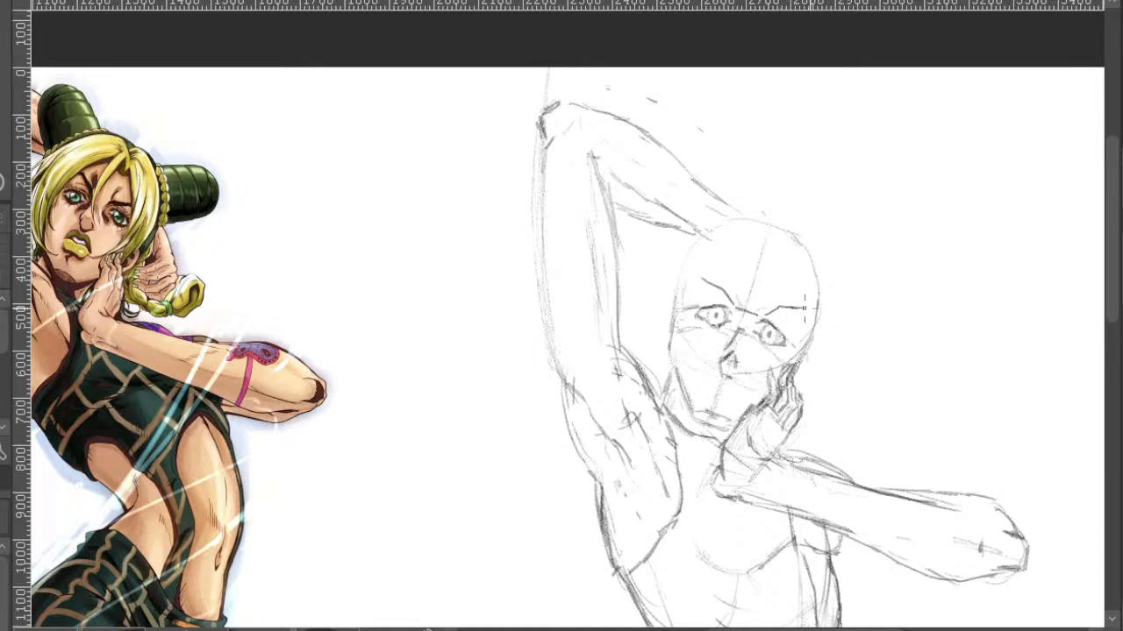
# - Erase the construction lines between the eyebrows at the bridge of the nose
pyautogui.moveTo(899, 311); pyautogui.dragTo(855, 298)
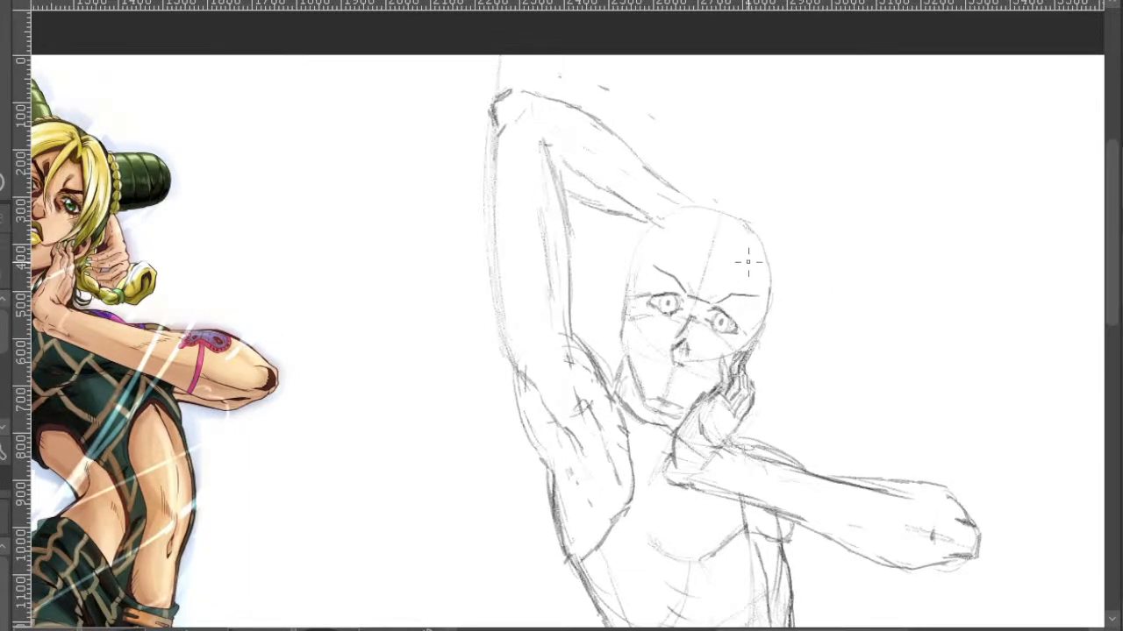
pyautogui.scroll(3, 693, 270)
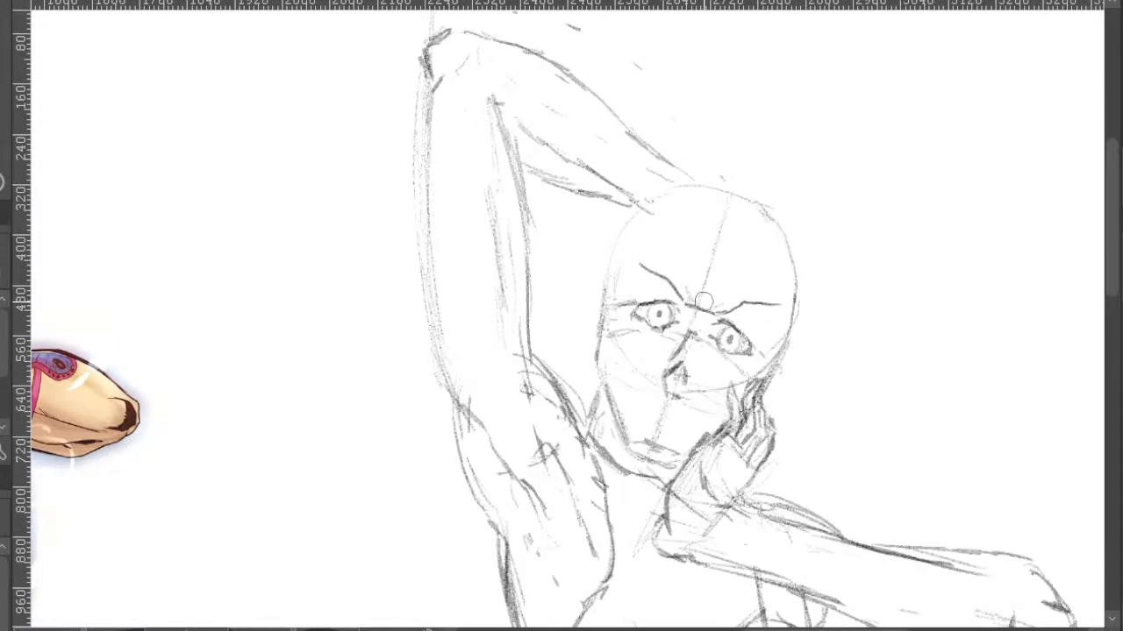
pyautogui.scroll(-5, 706, 302)
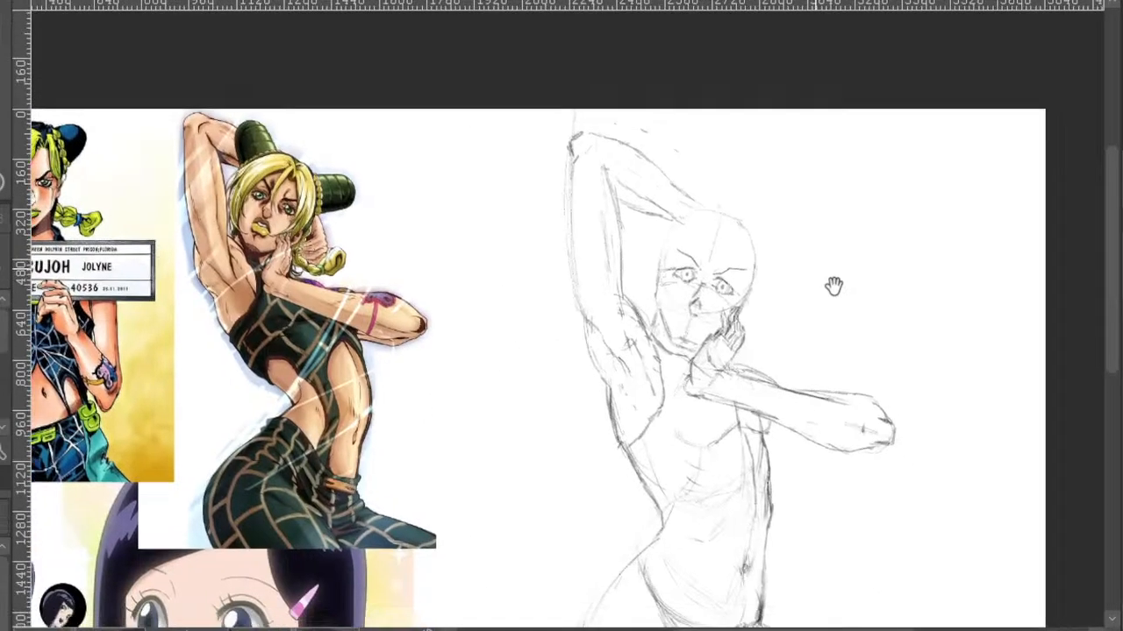
# - Sketch the ear at the side of the head above the raised hand and clean up the head outline beside it
pyautogui.scroll(5, 784, 240)
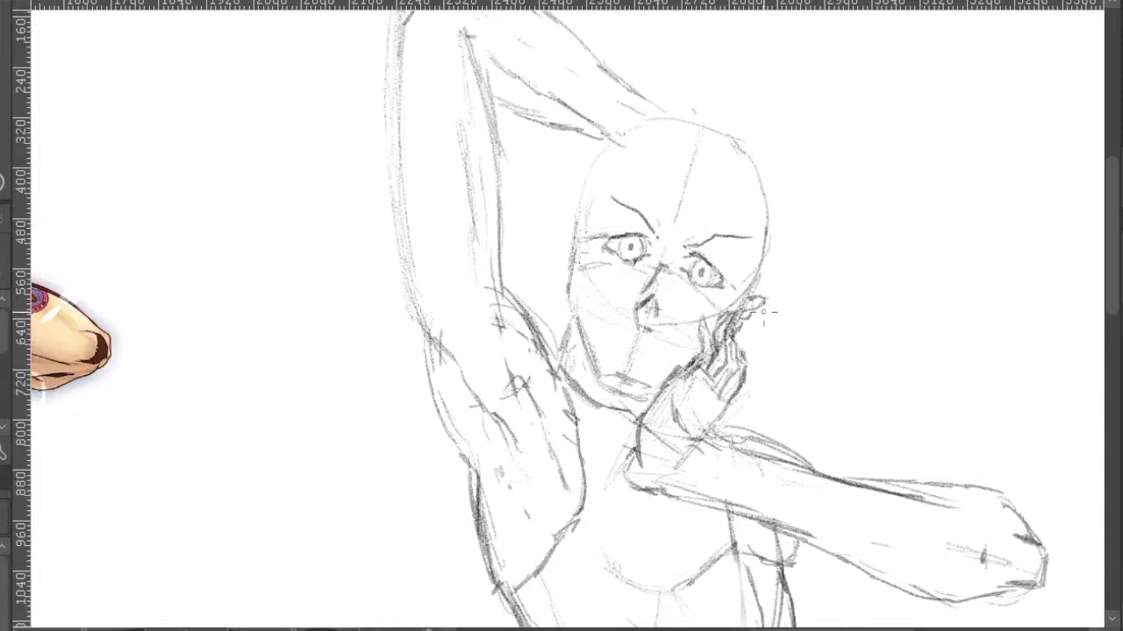
pyautogui.scroll(-4, 762, 311)
pyautogui.scroll(5, 759, 315)
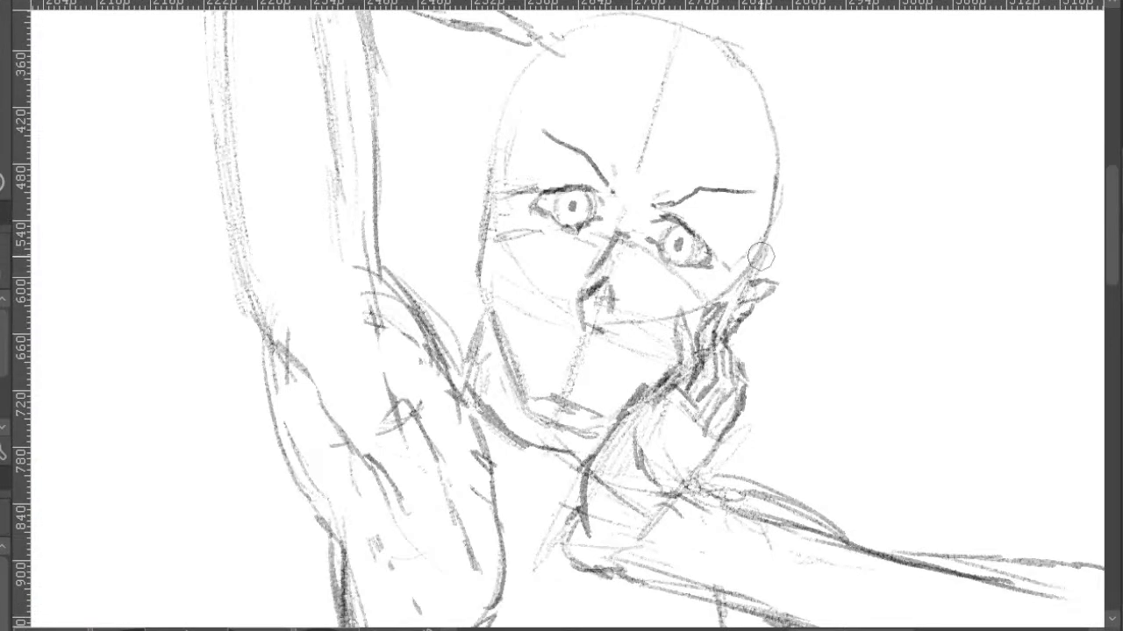
pyautogui.scroll(-4, 720, 326)
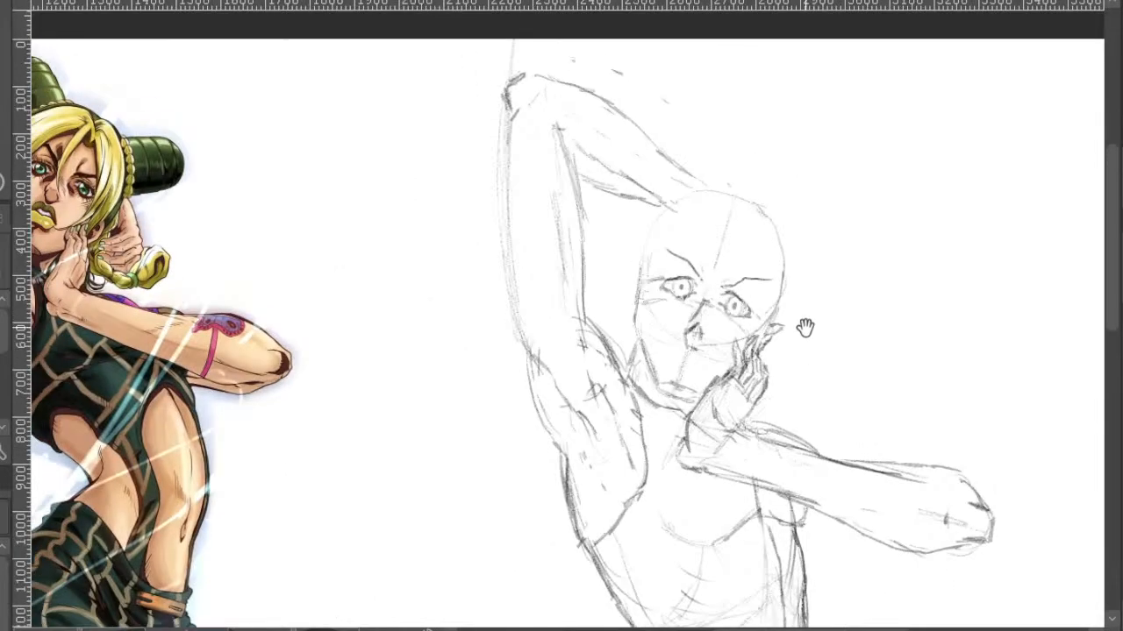
# - Examine the face and whole figure against the reference images to compare pose and facial proportions
pyautogui.scroll(-3, 794, 254)
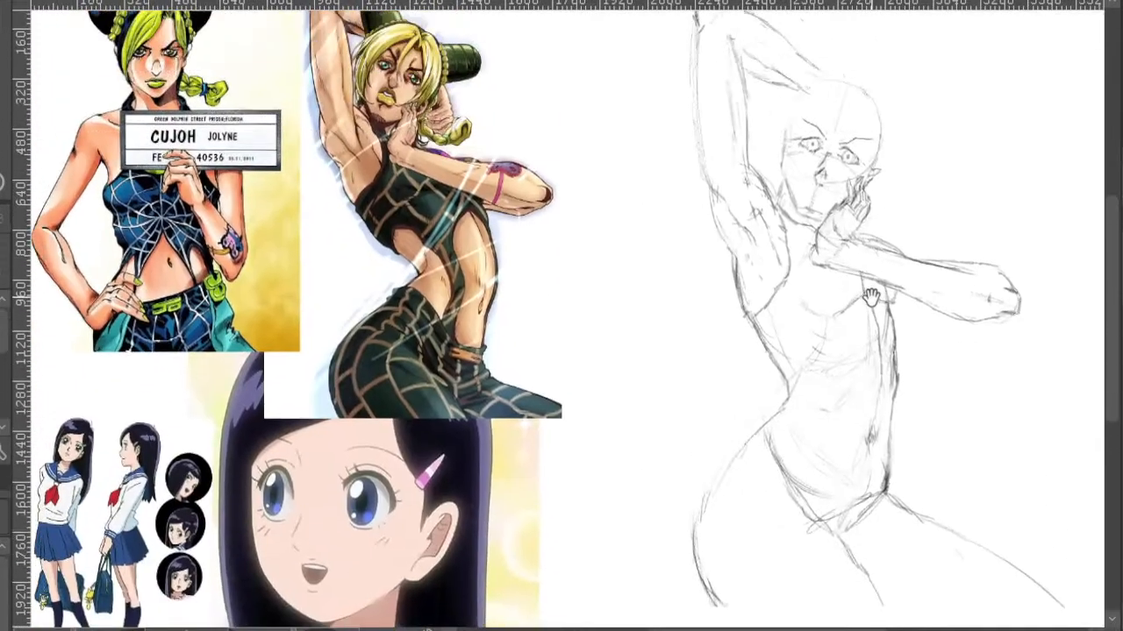
pyautogui.moveTo(870, 299); pyautogui.dragTo(888, 179)
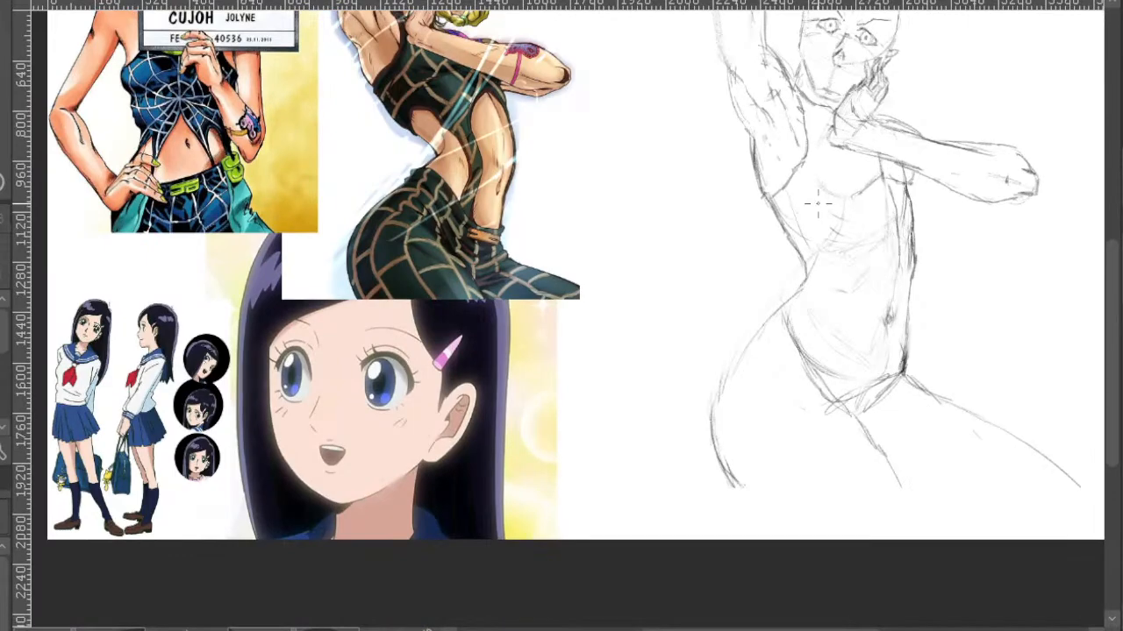
pyautogui.moveTo(901, 238); pyautogui.dragTo(766, 431)
pyautogui.moveTo(878, 329)
pyautogui.mouseDown()
pyautogui.moveTo(859, 328)
pyautogui.moveTo(905, 301)
pyautogui.mouseUp()
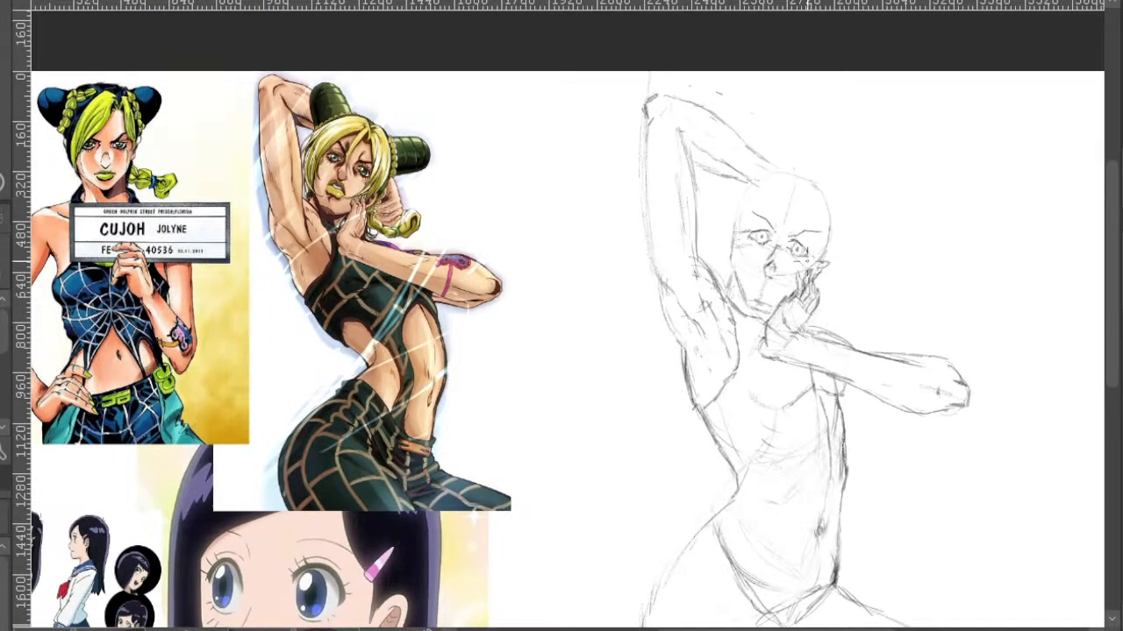
pyautogui.scroll(-1, 781, 283)
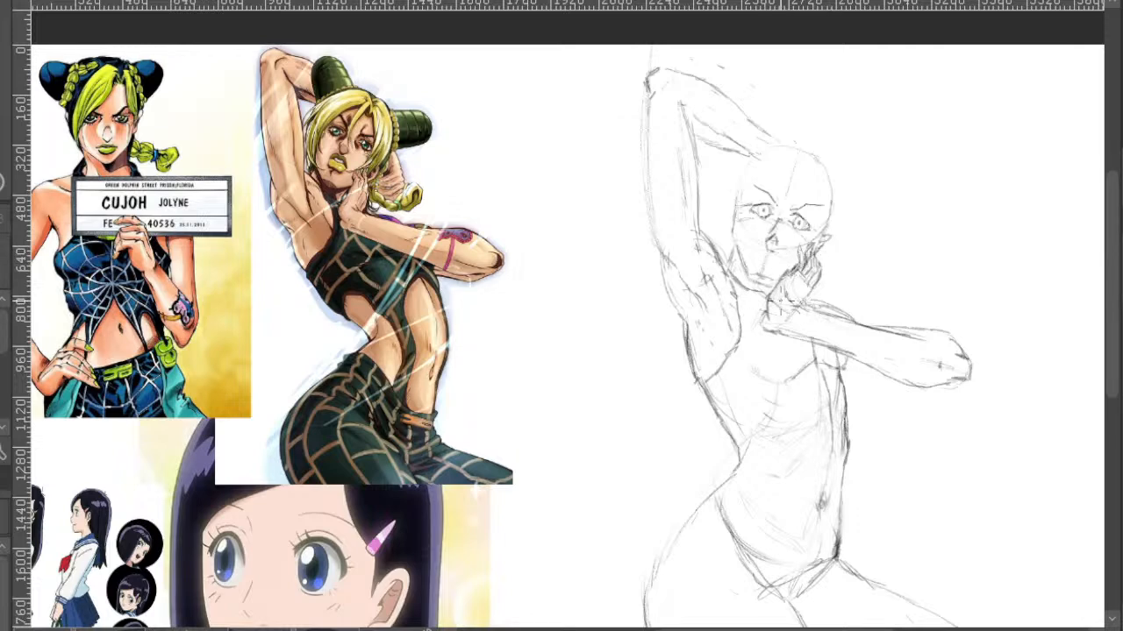
pyautogui.scroll(2, 786, 279)
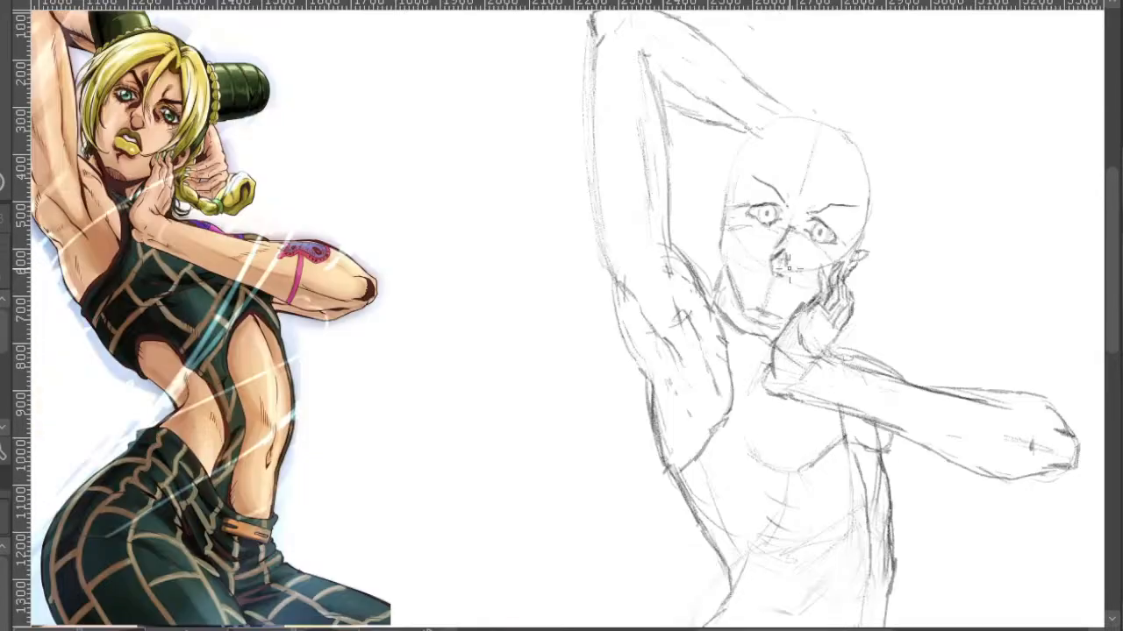
pyautogui.scroll(1, 812, 281)
pyautogui.scroll(2, 792, 298)
pyautogui.scroll(-2, 792, 298)
pyautogui.scroll(2, 792, 298)
pyautogui.scroll(-1, 790, 298)
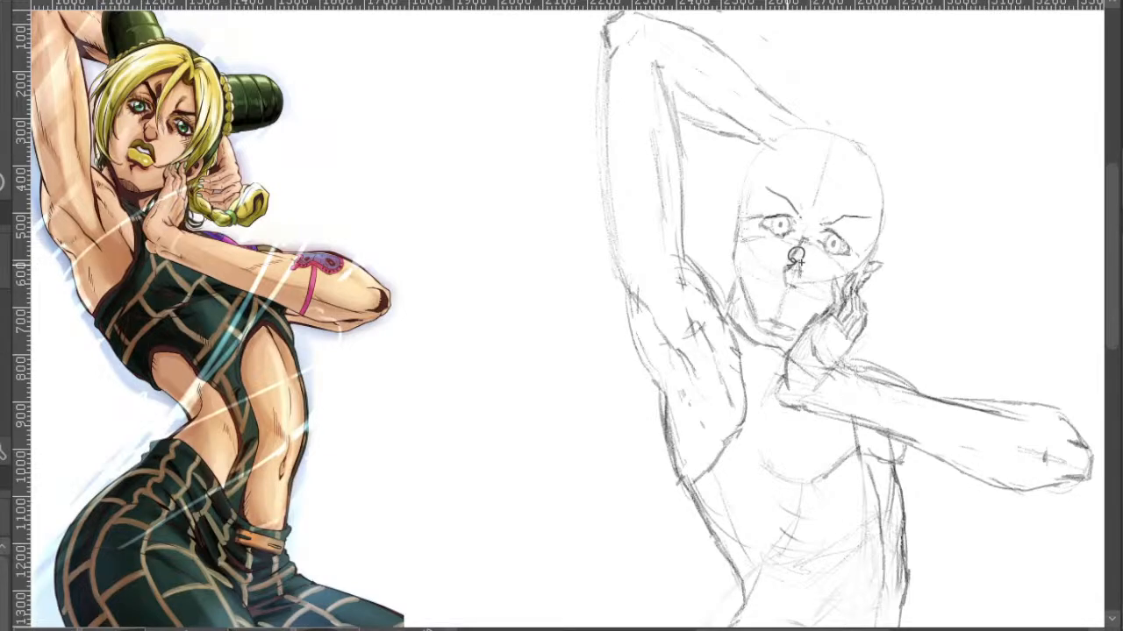
# - Lasso the lower part of the nose, move it slightly up towards the eyes, and clear the selection
pyautogui.moveTo(792, 274); pyautogui.dragTo(790, 263)
pyautogui.click(877, 337)
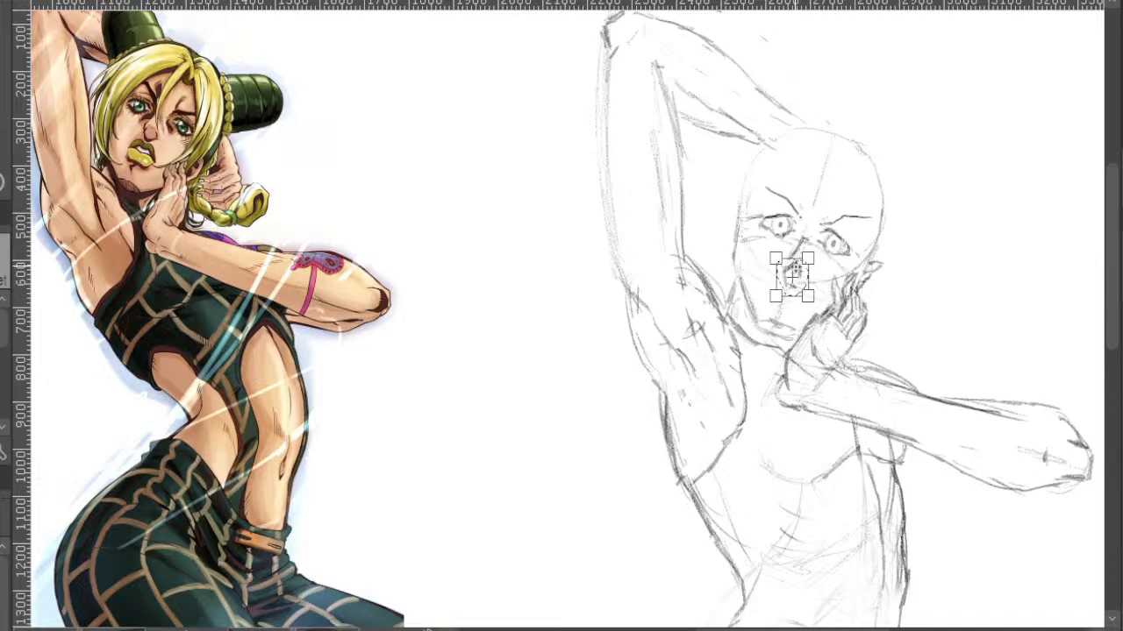
pyautogui.moveTo(793, 279); pyautogui.dragTo(795, 272)
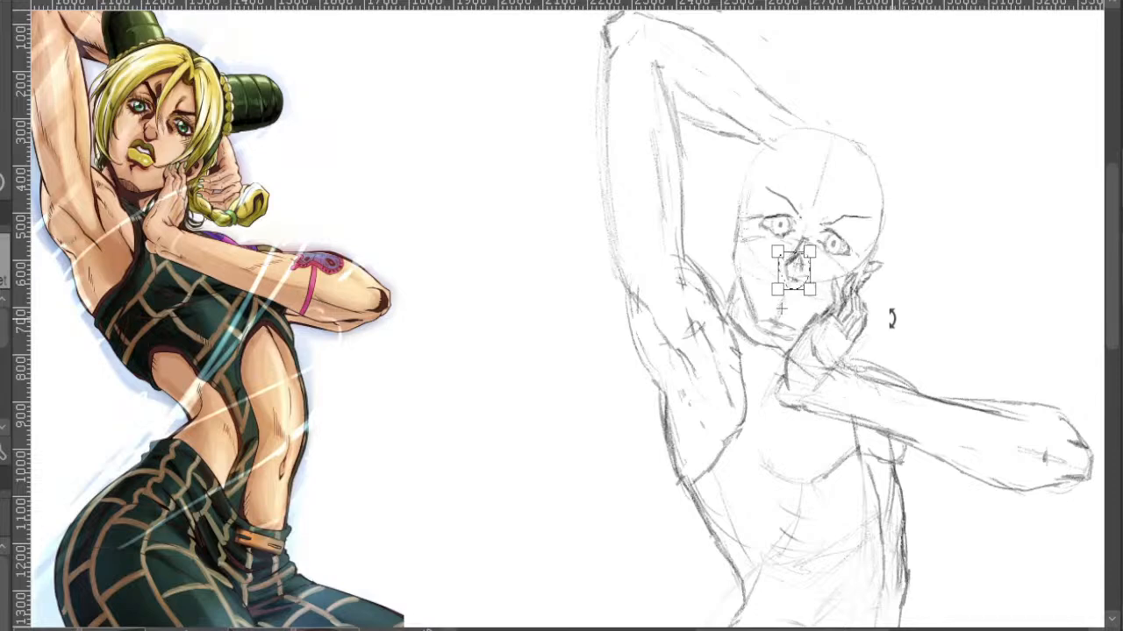
pyautogui.press('Return')
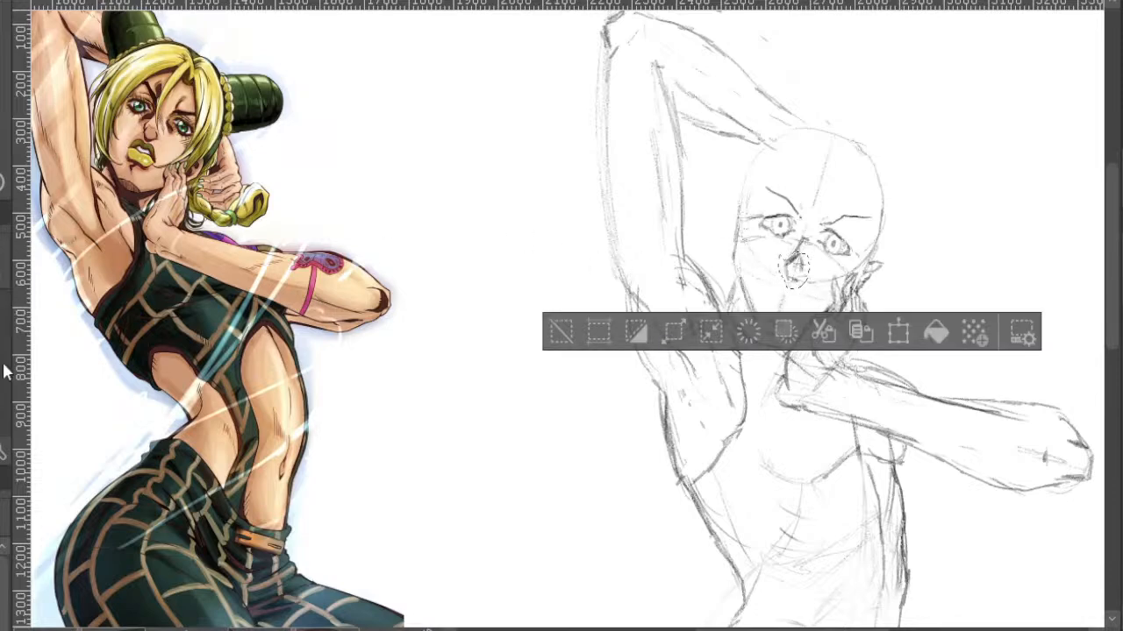
pyautogui.click(556, 332)
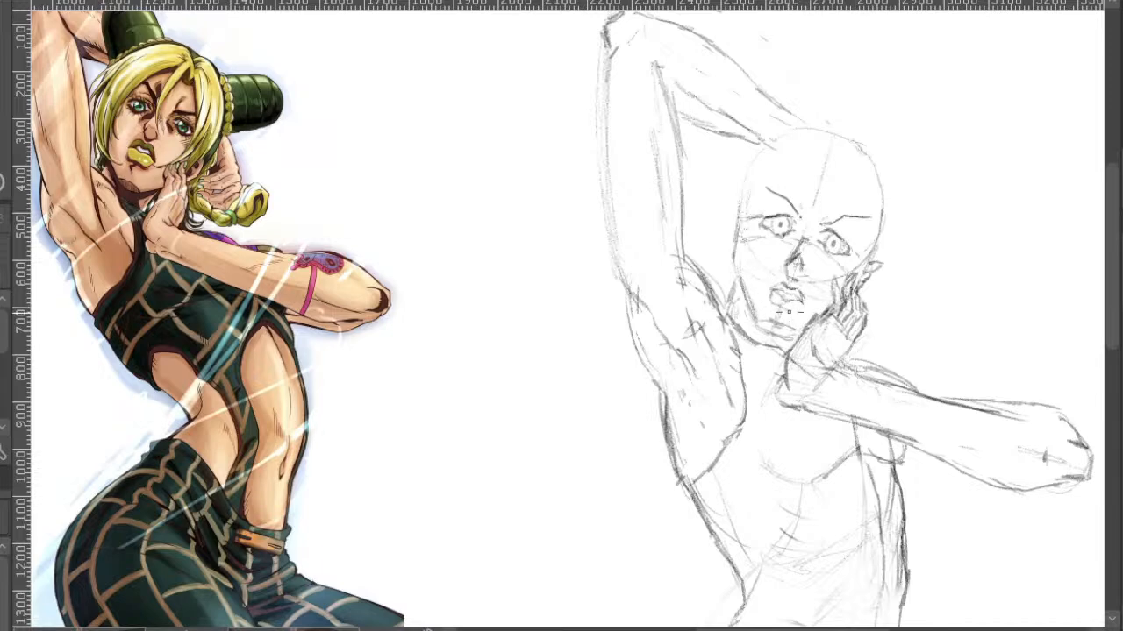
# - Sketch the full lips below the nose with a short shading mark beneath the lower lip
pyautogui.moveTo(909, 297); pyautogui.dragTo(886, 278)
pyautogui.scroll(1, 761, 298)
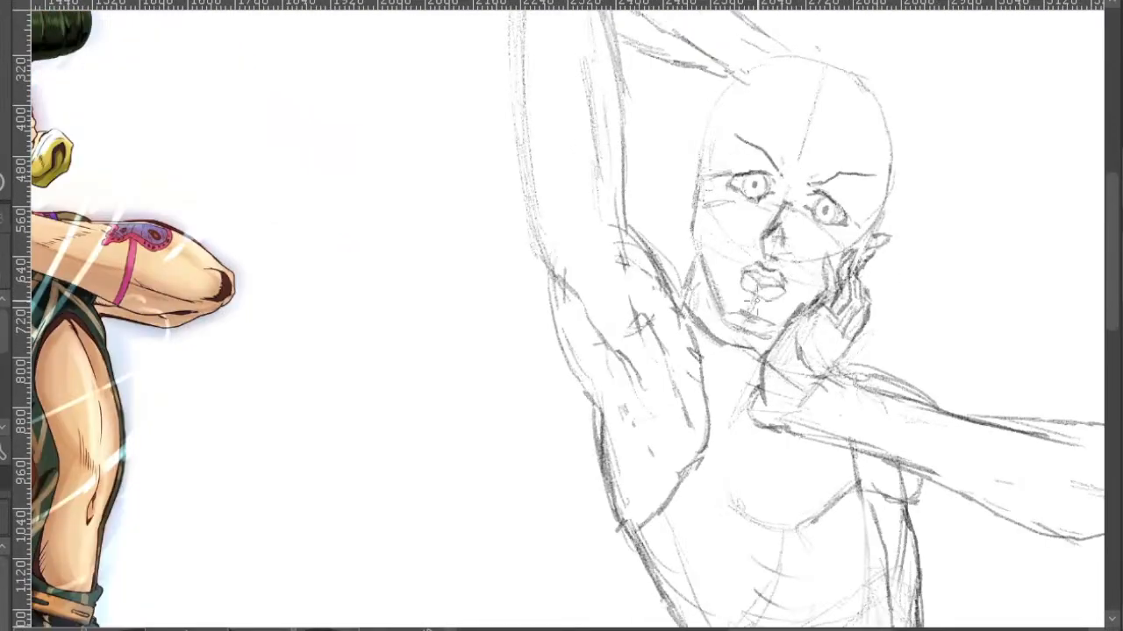
pyautogui.scroll(-3, 790, 307)
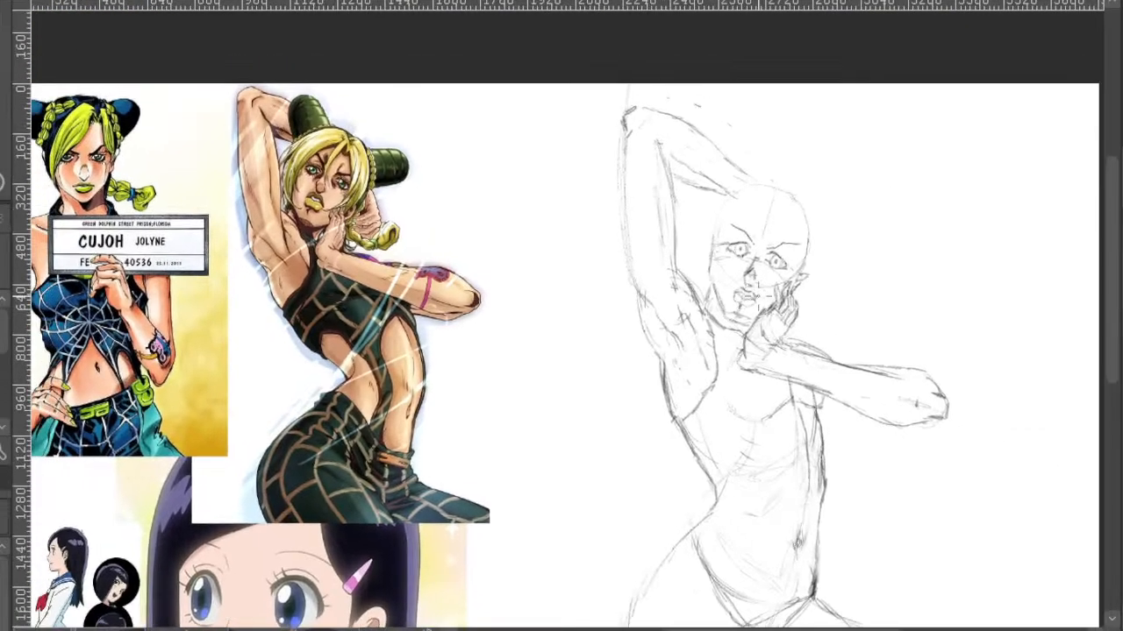
pyautogui.scroll(3, 728, 314)
pyautogui.scroll(-2, 735, 321)
# - Check the reference images, and redraw the curved lower contour of the chest with darker strokes
pyautogui.moveTo(803, 348); pyautogui.dragTo(790, 195)
pyautogui.moveTo(796, 283)
pyautogui.mouseDown()
pyautogui.moveTo(786, 270)
pyautogui.moveTo(845, 108)
pyautogui.moveTo(975, 201)
pyautogui.moveTo(1116, 214)
pyautogui.mouseUp()
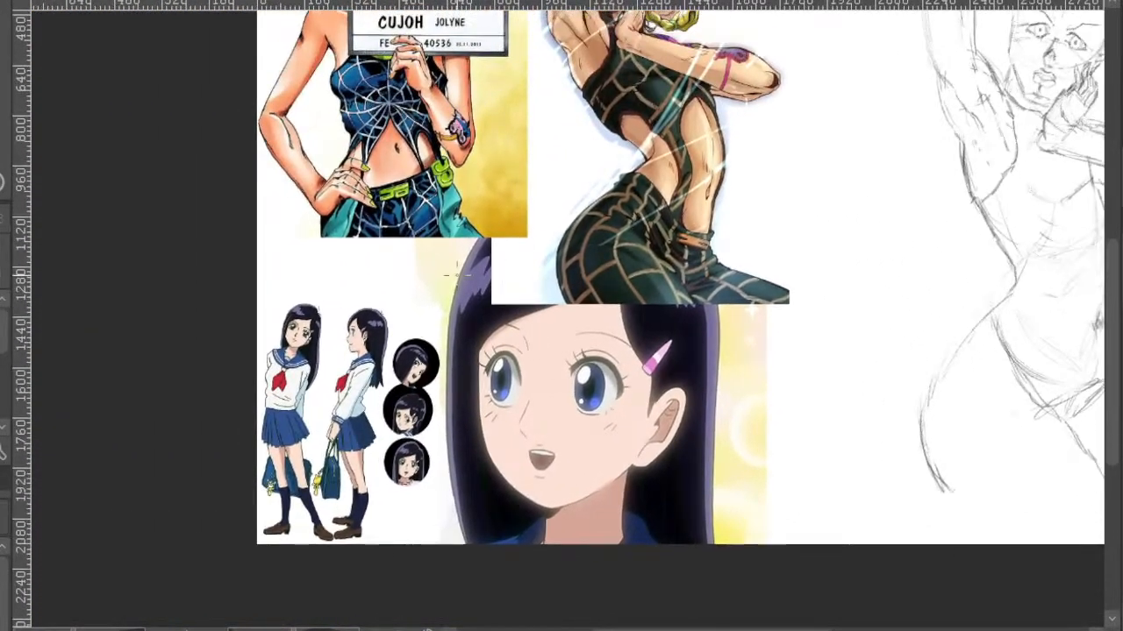
pyautogui.scroll(3, 496, 259)
pyautogui.moveTo(379, 460); pyautogui.dragTo(476, 271)
pyautogui.moveTo(736, 131); pyautogui.dragTo(522, 267)
pyautogui.moveTo(754, 221)
pyautogui.mouseDown()
pyautogui.moveTo(809, 135)
pyautogui.moveTo(536, 336)
pyautogui.mouseUp()
pyautogui.moveTo(810, 190); pyautogui.dragTo(537, 386)
pyautogui.moveTo(774, 217)
pyautogui.mouseDown()
pyautogui.moveTo(594, 356)
pyautogui.moveTo(463, 486)
pyautogui.mouseUp()
pyautogui.moveTo(760, 331); pyautogui.dragTo(630, 191)
pyautogui.moveTo(622, 412); pyautogui.dragTo(655, 465)
pyautogui.moveTo(752, 416); pyautogui.dragTo(725, 450)
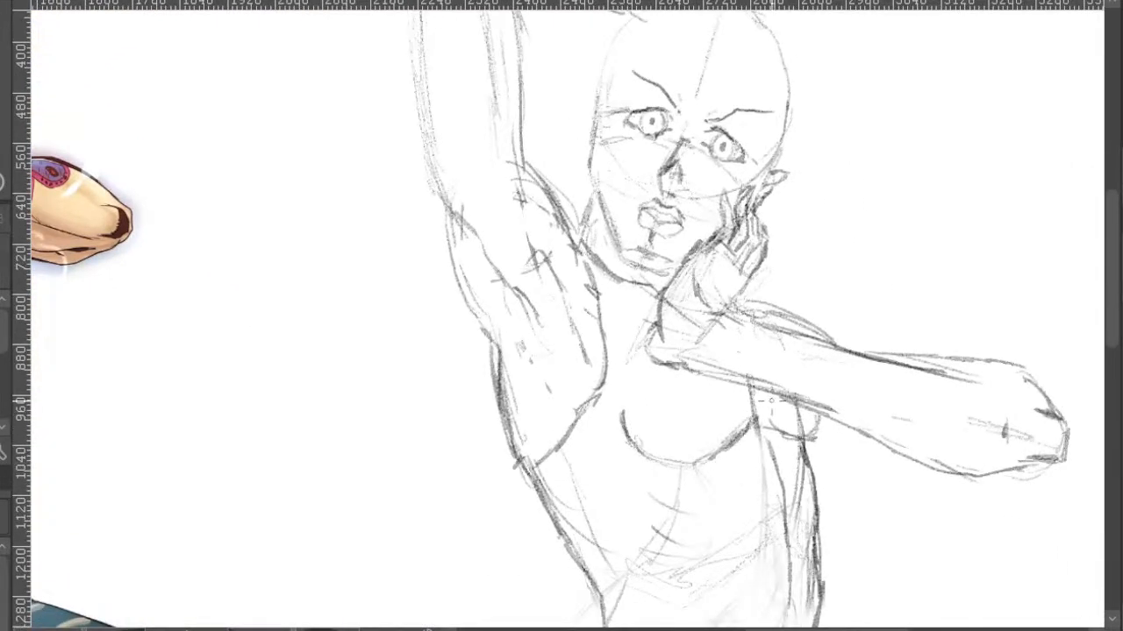
# - Examine the head, crossed forearm and torso of the sketch against the reference figure
pyautogui.moveTo(865, 369); pyautogui.dragTo(798, 268)
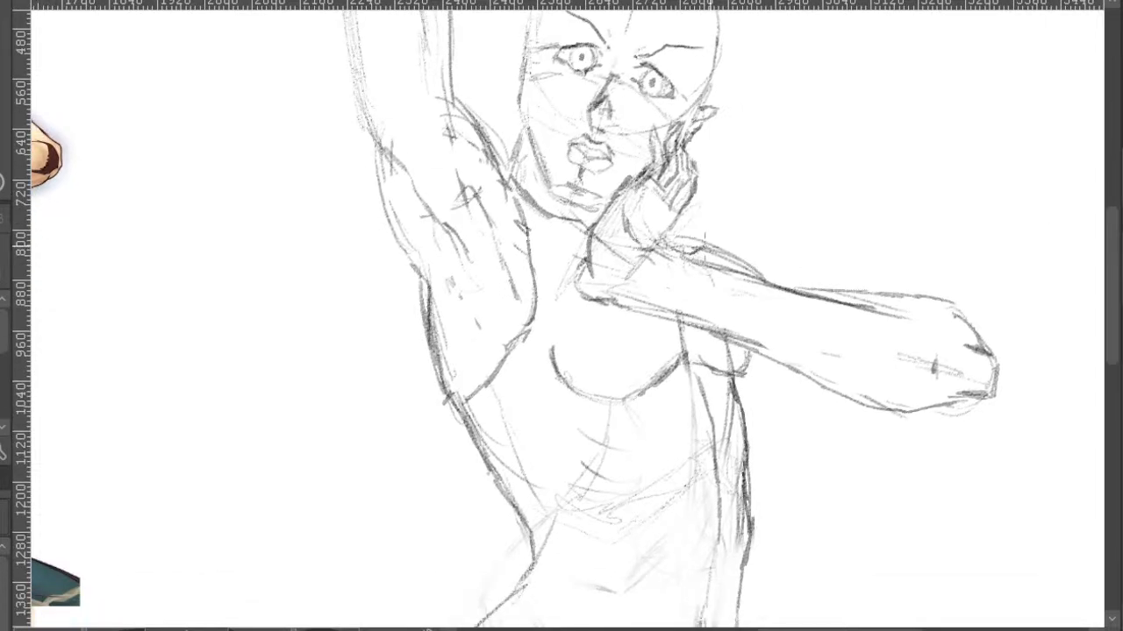
pyautogui.scroll(2, 671, 168)
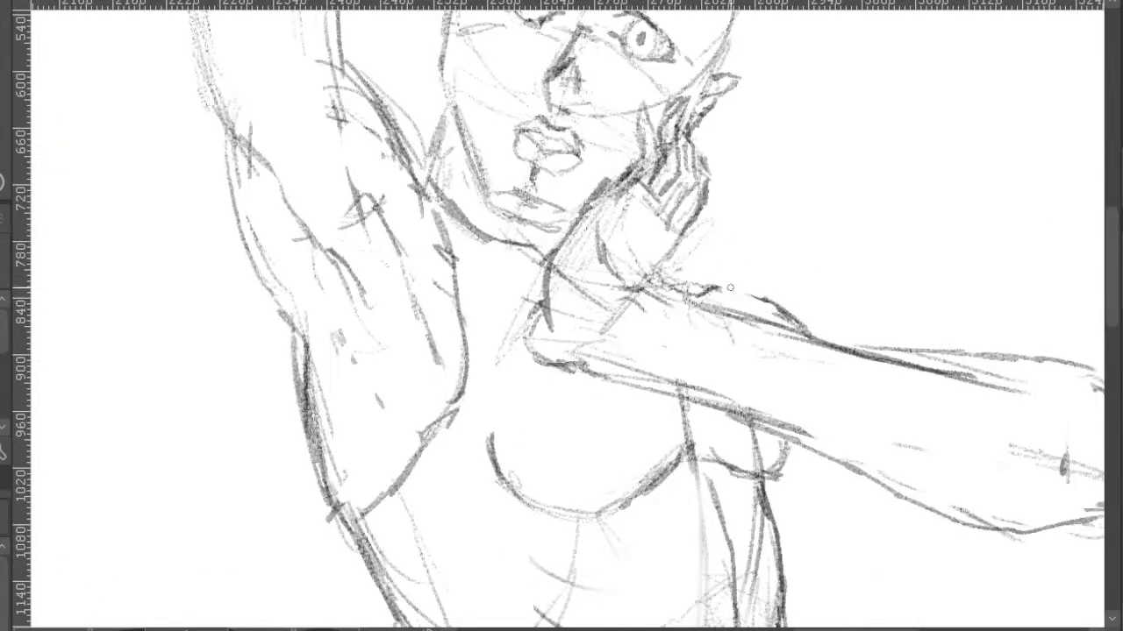
pyautogui.scroll(-3, 815, 283)
pyautogui.moveTo(814, 283); pyautogui.dragTo(825, 174)
pyautogui.scroll(-3, 840, 243)
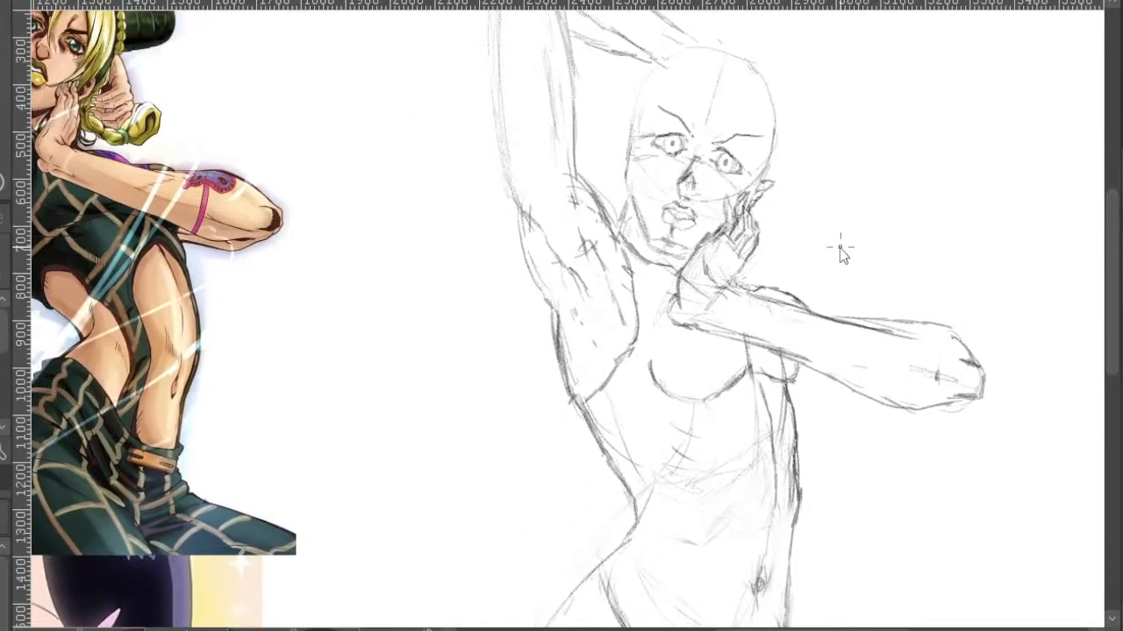
pyautogui.moveTo(903, 292); pyautogui.dragTo(864, 214)
pyautogui.scroll(1, 832, 281)
pyautogui.moveTo(833, 281)
pyautogui.mouseDown()
pyautogui.moveTo(915, 280)
pyautogui.moveTo(909, 247)
pyautogui.moveTo(862, 233)
pyautogui.mouseUp()
# - Sketch a light curved guideline across the upper thighs below the hips
pyautogui.moveTo(910, 393)
pyautogui.mouseDown()
pyautogui.moveTo(961, 354)
pyautogui.moveTo(921, 360)
pyautogui.mouseUp()
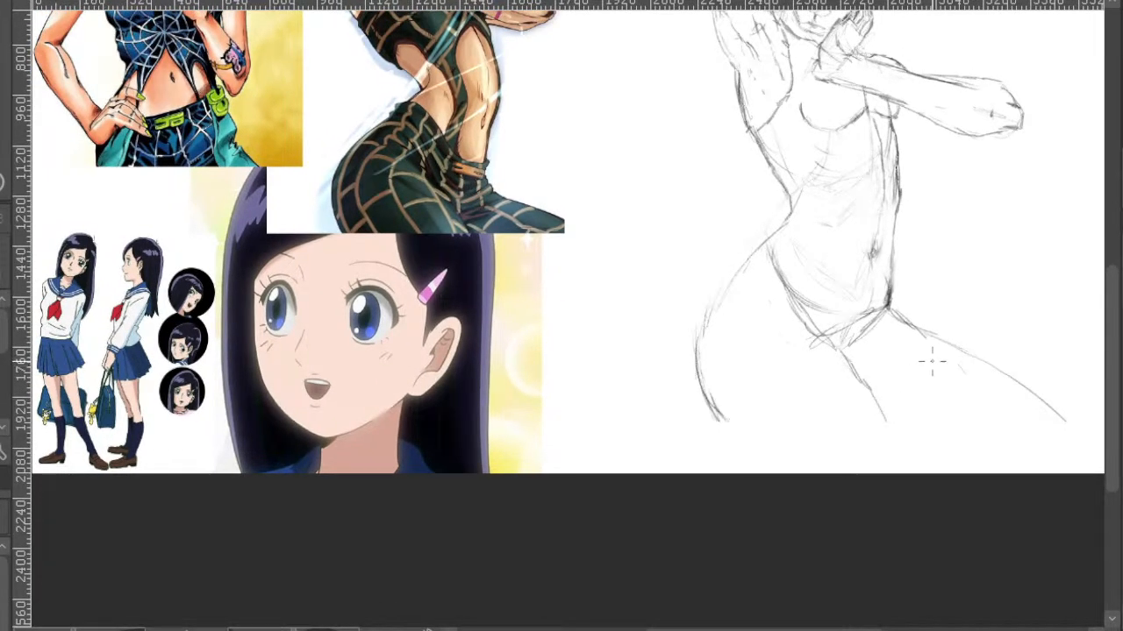
pyautogui.moveTo(713, 404); pyautogui.dragTo(710, 425)
pyautogui.moveTo(841, 421); pyautogui.dragTo(965, 331)
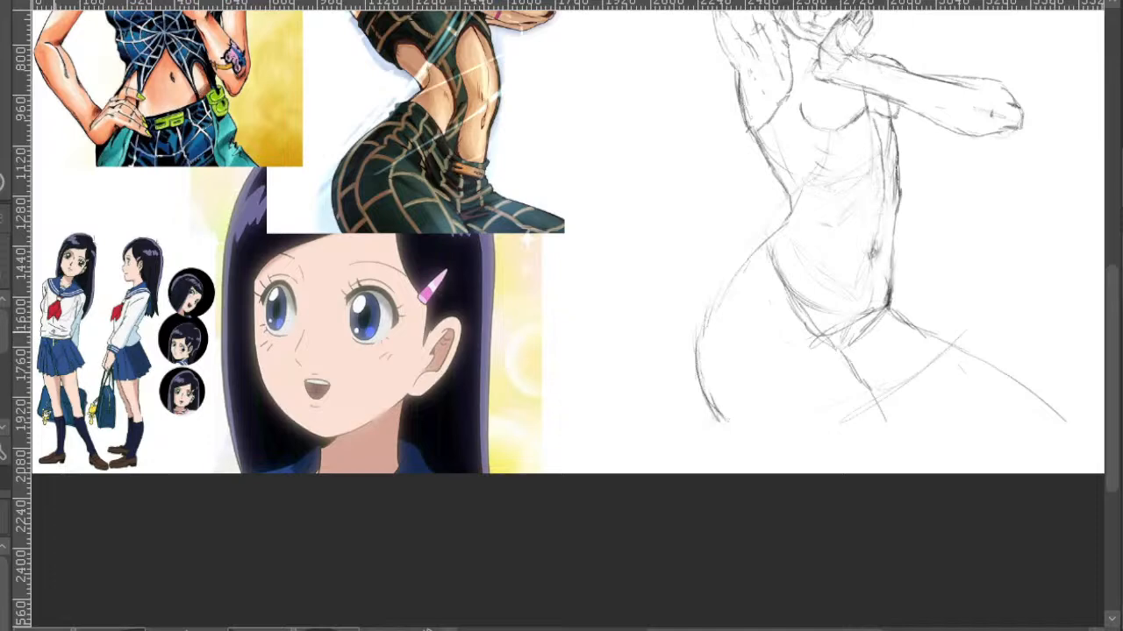
# - Try sketching a curved skirt waistband across the lower belly from hip to hip, and undo it
pyautogui.scroll(-1, 67, 299)
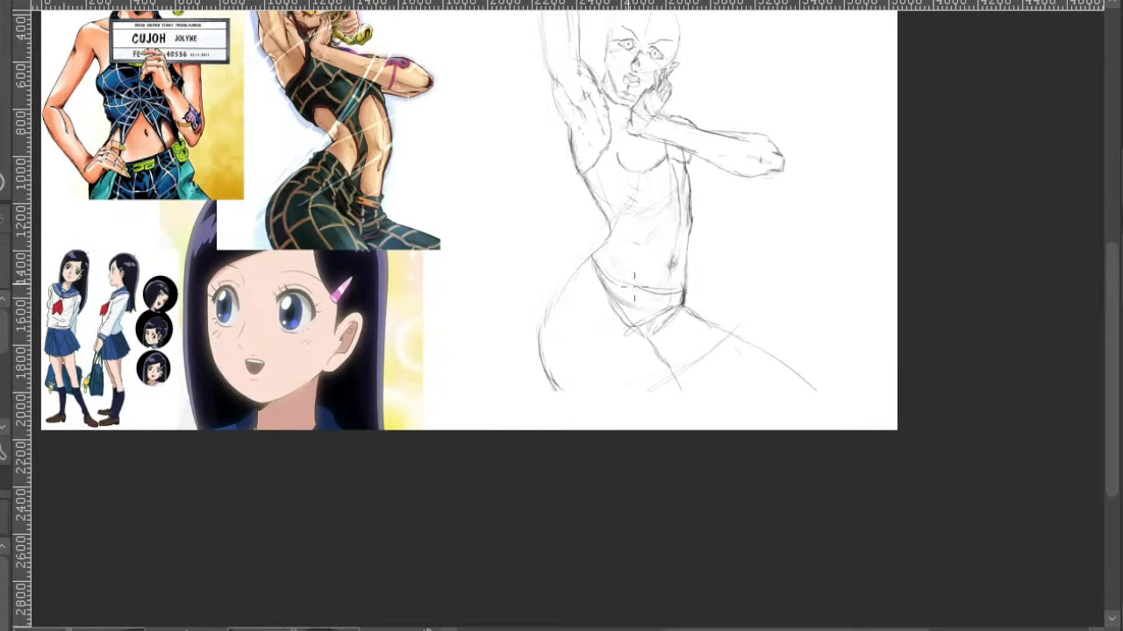
pyautogui.moveTo(603, 267)
pyautogui.mouseDown()
pyautogui.moveTo(650, 289)
pyautogui.moveTo(679, 292)
pyautogui.mouseUp()
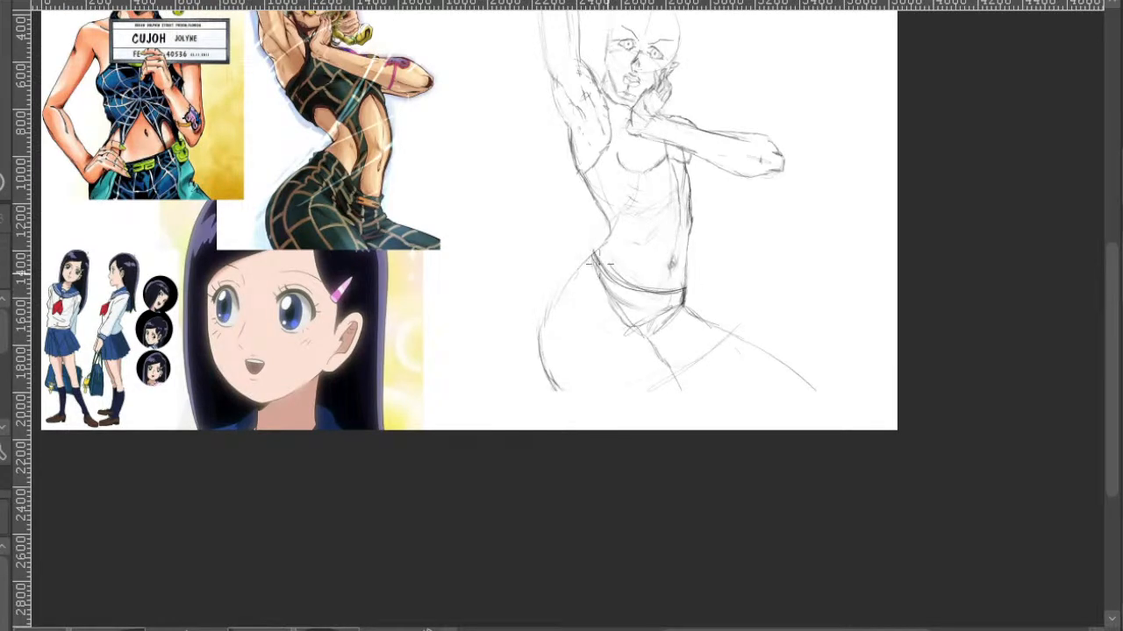
pyautogui.moveTo(777, 233); pyautogui.dragTo(742, 275)
pyautogui.moveTo(849, 288); pyautogui.dragTo(789, 254)
pyautogui.moveTo(500, 263)
pyautogui.mouseDown()
pyautogui.moveTo(514, 286)
pyautogui.moveTo(591, 304)
pyautogui.moveTo(514, 294)
pyautogui.moveTo(563, 313)
pyautogui.mouseUp()
pyautogui.scroll(-2, 639, 235)
pyautogui.moveTo(631, 285)
pyautogui.mouseDown()
pyautogui.moveTo(710, 296)
pyautogui.moveTo(681, 312)
pyautogui.mouseUp()
pyautogui.scroll(2, 640, 271)
pyautogui.scroll(1, 624, 321)
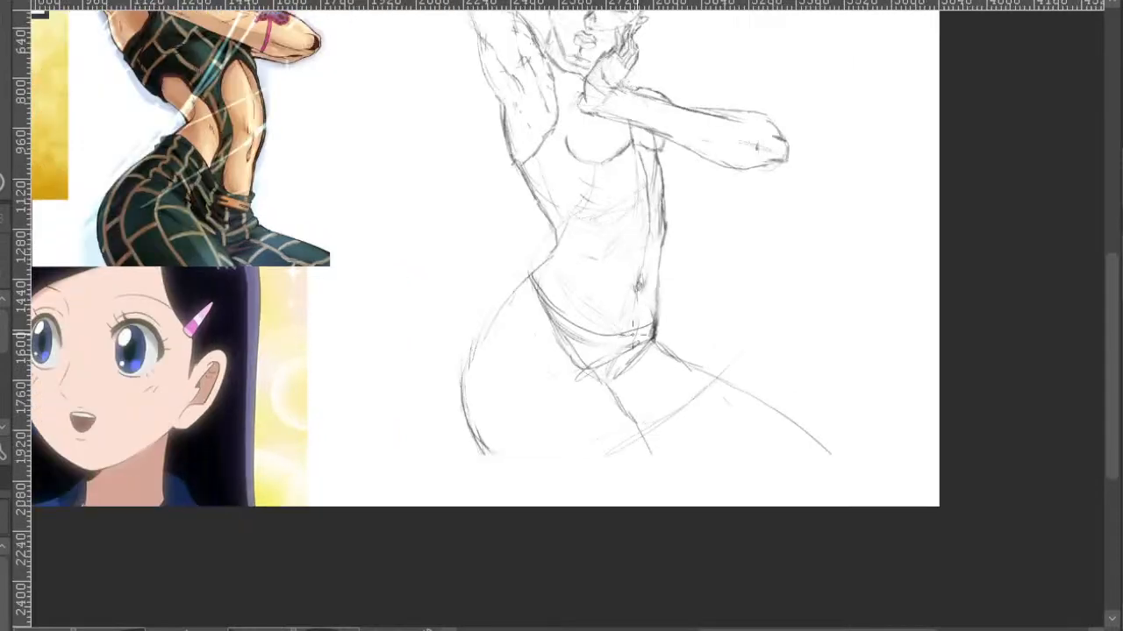
pyautogui.hotkey('ctrl', 'z')
# - Redraw the skirt's waistband as a curve dipping below the navel between the two hips
pyautogui.moveTo(534, 272); pyautogui.dragTo(575, 320)
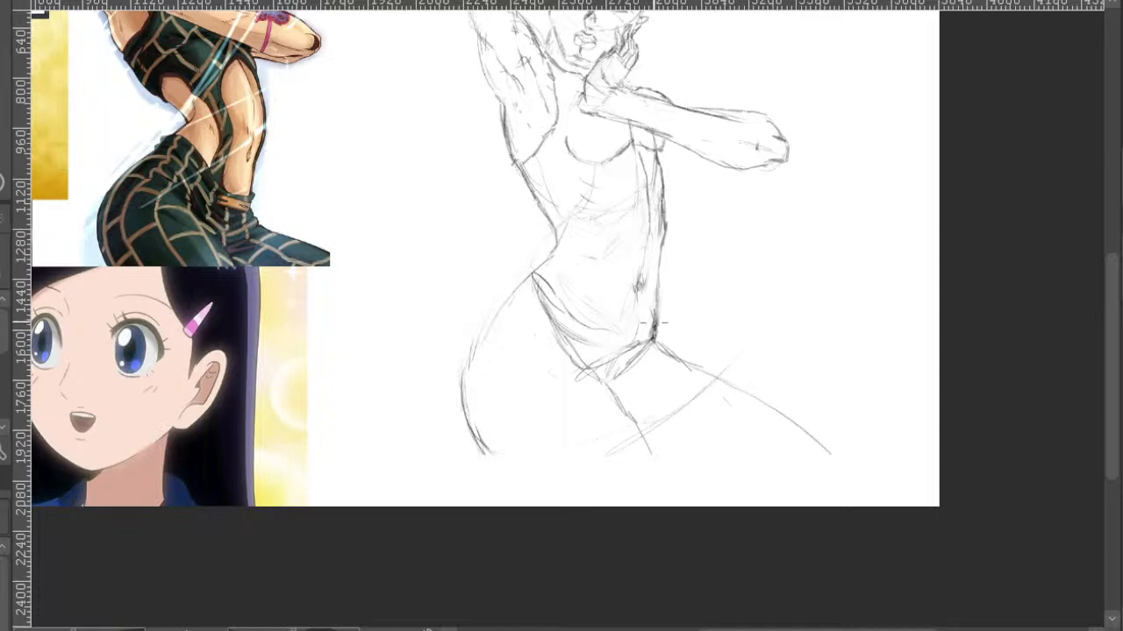
pyautogui.scroll(-3, 536, 270)
pyautogui.moveTo(513, 306); pyautogui.dragTo(567, 304)
# - Examine the schoolgirl's pleated skirt in the reference images to see its shape, folds and hem
pyautogui.scroll(3, 458, 303)
pyautogui.moveTo(354, 342); pyautogui.dragTo(377, 334)
pyautogui.moveTo(655, 307); pyautogui.dragTo(775, 303)
pyautogui.scroll(4, 207, 347)
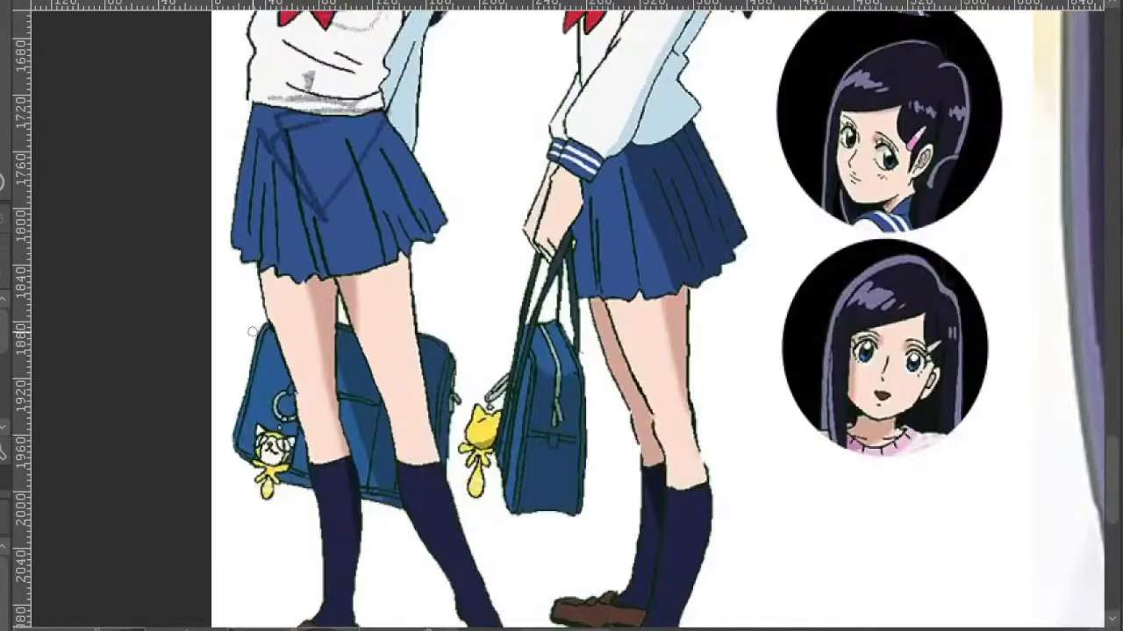
pyautogui.scroll(-2, 323, 309)
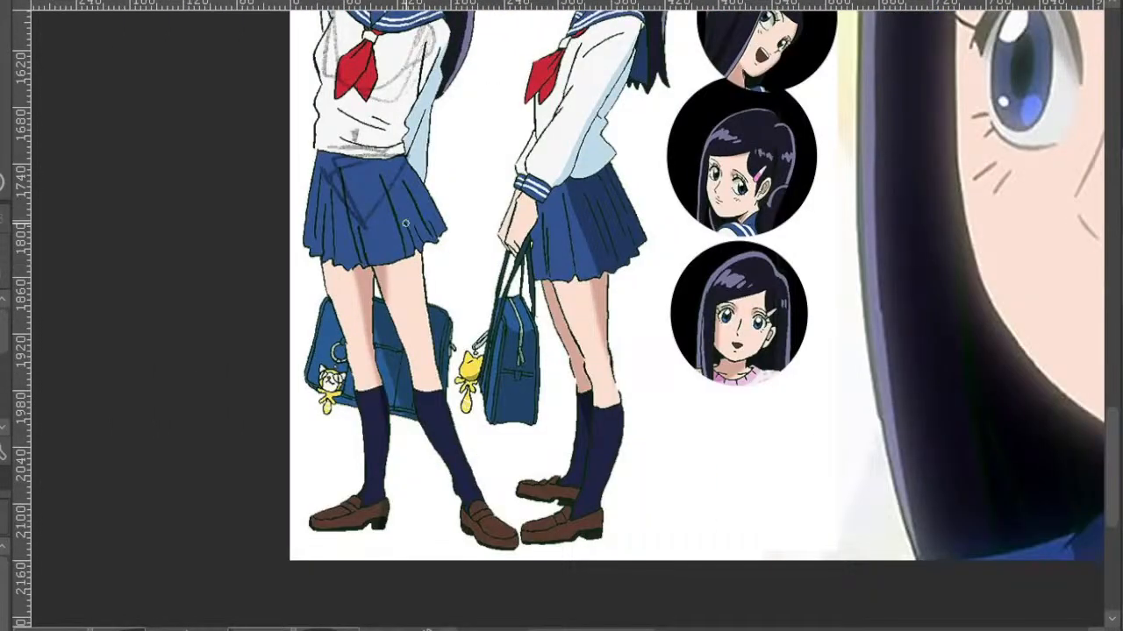
pyautogui.scroll(-1, 524, 257)
pyautogui.scroll(4, 777, 281)
pyautogui.moveTo(1037, 201); pyautogui.dragTo(474, 323)
pyautogui.moveTo(856, 194); pyautogui.dragTo(514, 226)
# - Sketch the skirt's flaring back edge and fold lines radiating from the front hip across the upper thigh
pyautogui.scroll(-1, 747, 226)
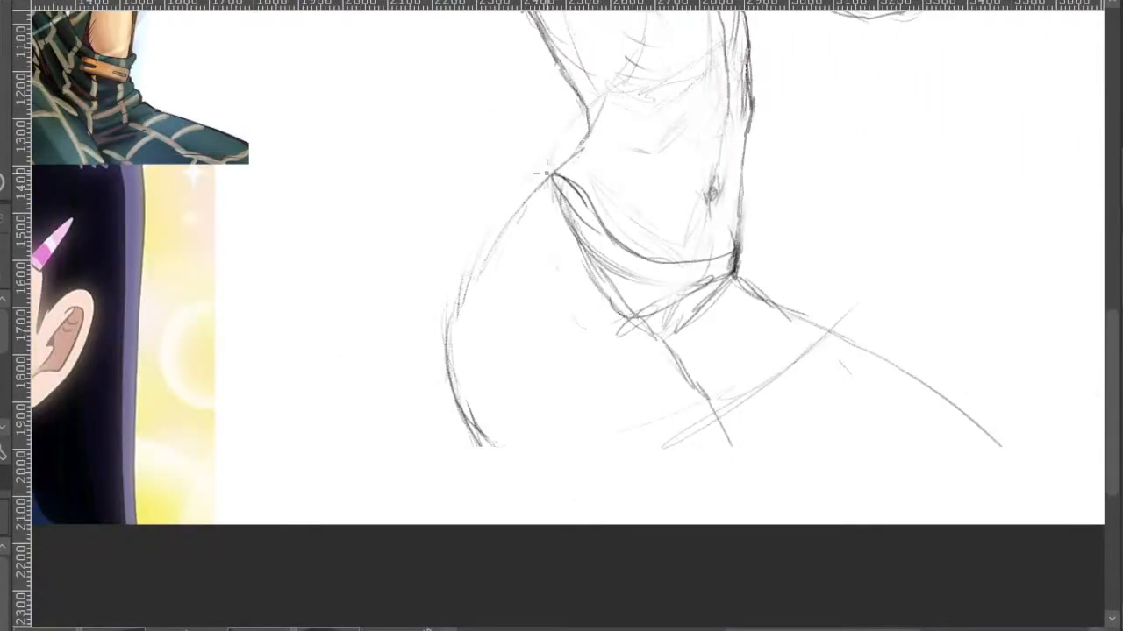
pyautogui.moveTo(549, 175)
pyautogui.mouseDown()
pyautogui.moveTo(448, 311)
pyautogui.moveTo(406, 425)
pyautogui.moveTo(403, 454)
pyautogui.moveTo(457, 453)
pyautogui.moveTo(448, 438)
pyautogui.moveTo(485, 448)
pyautogui.mouseUp()
pyautogui.hotkey('ctrl', 'z')
pyautogui.moveTo(414, 452)
pyautogui.mouseDown()
pyautogui.moveTo(551, 458)
pyautogui.moveTo(666, 438)
pyautogui.moveTo(636, 425)
pyautogui.moveTo(703, 419)
pyautogui.moveTo(818, 365)
pyautogui.moveTo(838, 337)
pyautogui.moveTo(771, 300)
pyautogui.moveTo(709, 295)
pyautogui.moveTo(641, 360)
pyautogui.mouseUp()
pyautogui.moveTo(742, 276); pyautogui.dragTo(564, 342)
pyautogui.moveTo(718, 286); pyautogui.dragTo(568, 296)
pyautogui.moveTo(739, 253)
pyautogui.mouseDown()
pyautogui.moveTo(735, 274)
pyautogui.moveTo(741, 265)
pyautogui.mouseUp()
# - Erase the thigh guidelines inside the skirt, and draw its front edge and a zigzag pleated hem
pyautogui.moveTo(906, 304); pyautogui.dragTo(813, 258)
pyautogui.press('e')
pyautogui.moveTo(756, 283)
pyautogui.mouseDown()
pyautogui.moveTo(589, 378)
pyautogui.moveTo(656, 328)
pyautogui.moveTo(514, 406)
pyautogui.moveTo(602, 380)
pyautogui.mouseUp()
pyautogui.press('p')
pyautogui.moveTo(735, 252)
pyautogui.mouseDown()
pyautogui.moveTo(728, 269)
pyautogui.moveTo(777, 274)
pyautogui.moveTo(715, 323)
pyautogui.mouseUp()
pyautogui.moveTo(770, 281)
pyautogui.mouseDown()
pyautogui.moveTo(723, 302)
pyautogui.moveTo(617, 392)
pyautogui.moveTo(628, 369)
pyautogui.moveTo(596, 392)
pyautogui.moveTo(576, 400)
pyautogui.moveTo(585, 381)
pyautogui.moveTo(527, 411)
pyautogui.moveTo(542, 386)
pyautogui.moveTo(511, 394)
pyautogui.mouseUp()
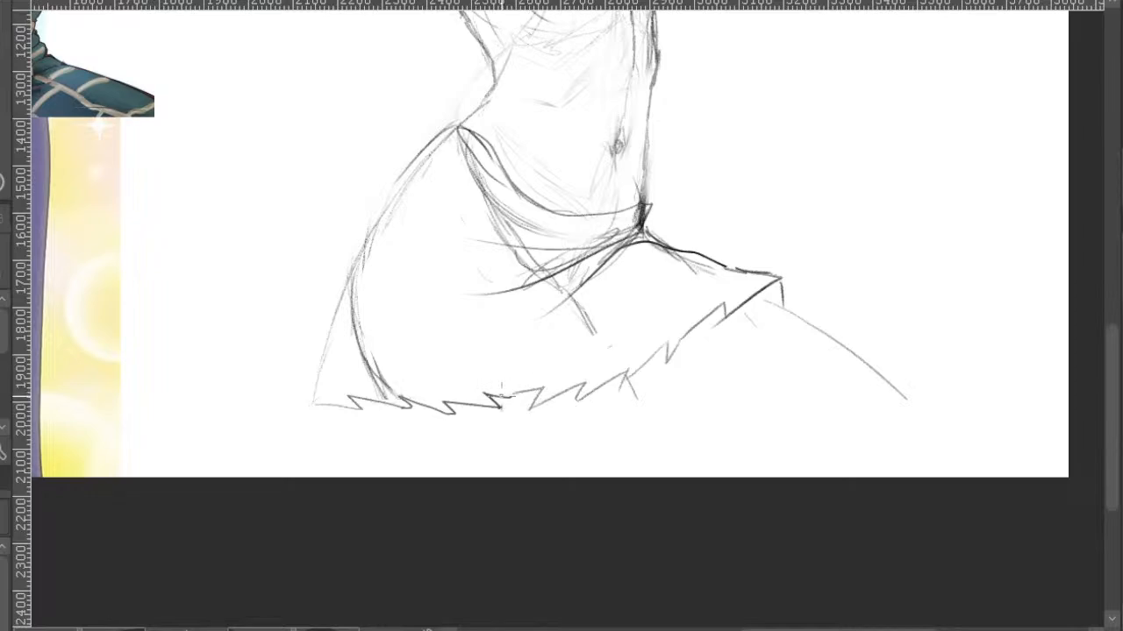
# - Examine the full figure with its new skirt beside the reference images to check the overall pose
pyautogui.moveTo(832, 405); pyautogui.dragTo(757, 463)
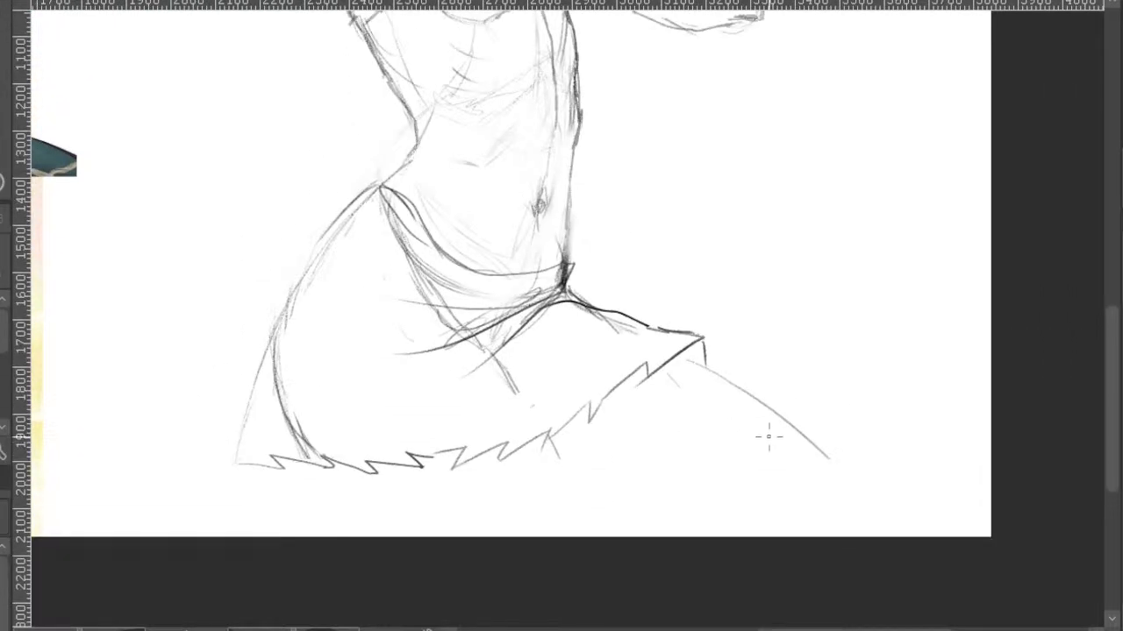
pyautogui.scroll(-2, 770, 439)
pyautogui.moveTo(802, 278); pyautogui.dragTo(800, 311)
pyautogui.moveTo(764, 356); pyautogui.dragTo(830, 351)
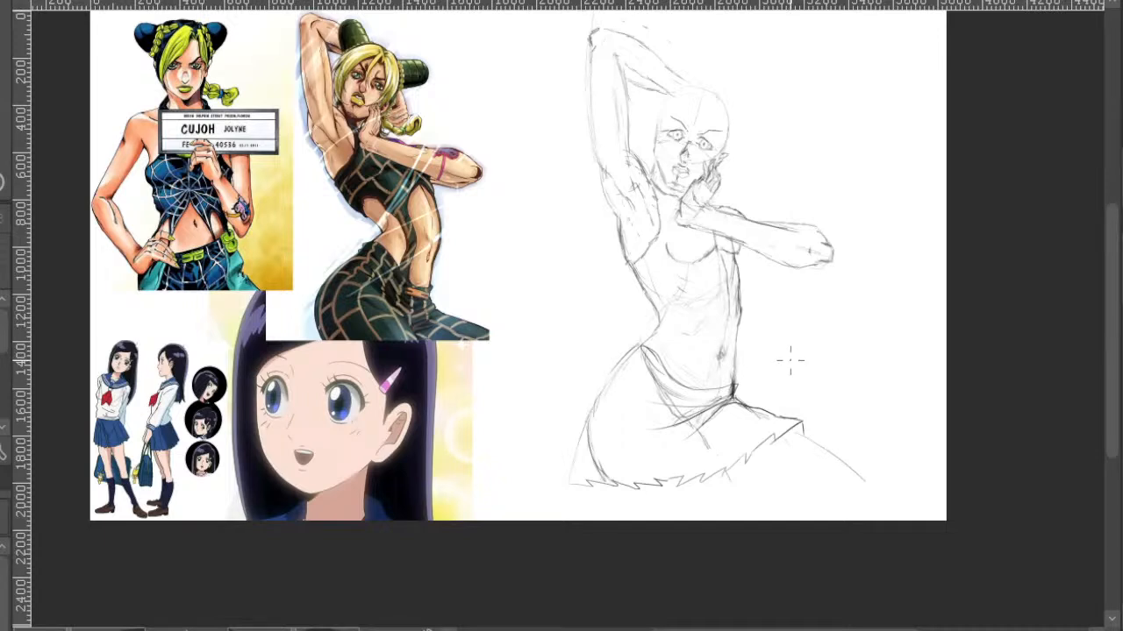
pyautogui.moveTo(806, 383); pyautogui.dragTo(812, 435)
pyautogui.moveTo(808, 332); pyautogui.dragTo(798, 346)
pyautogui.moveTo(778, 309)
pyautogui.mouseDown()
pyautogui.moveTo(818, 328)
pyautogui.moveTo(782, 313)
pyautogui.moveTo(791, 320)
pyautogui.mouseUp()
pyautogui.scroll(3, 707, 332)
# - Erase the curved contour running from the raised arm's armpit across the chest to the side of the torso
pyautogui.press('e')
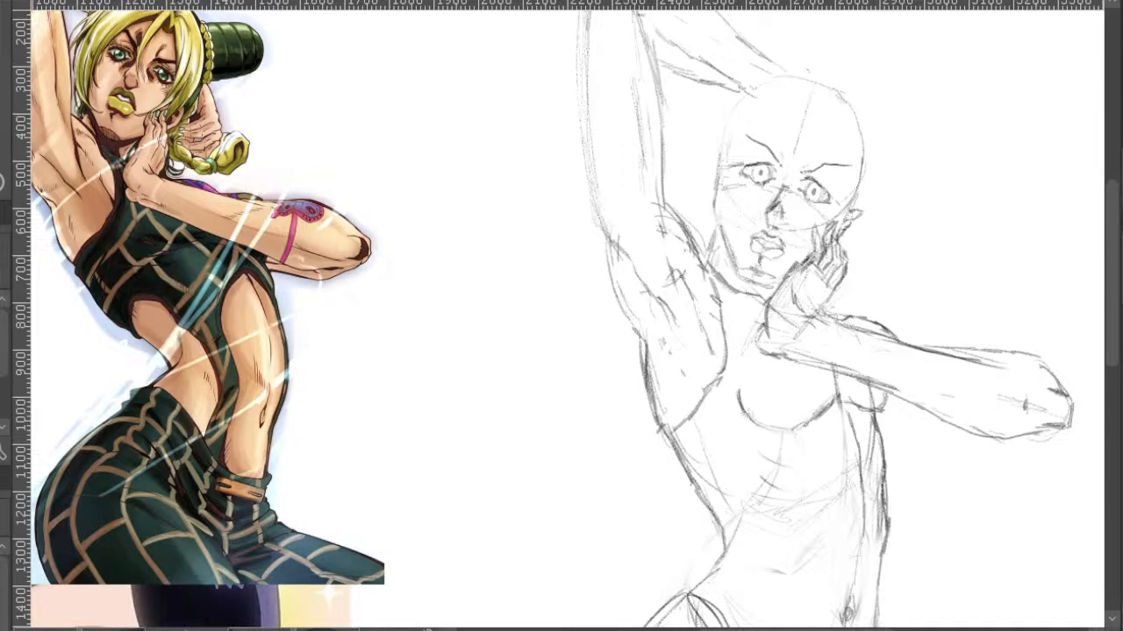
pyautogui.scroll(-3, 1048, 416)
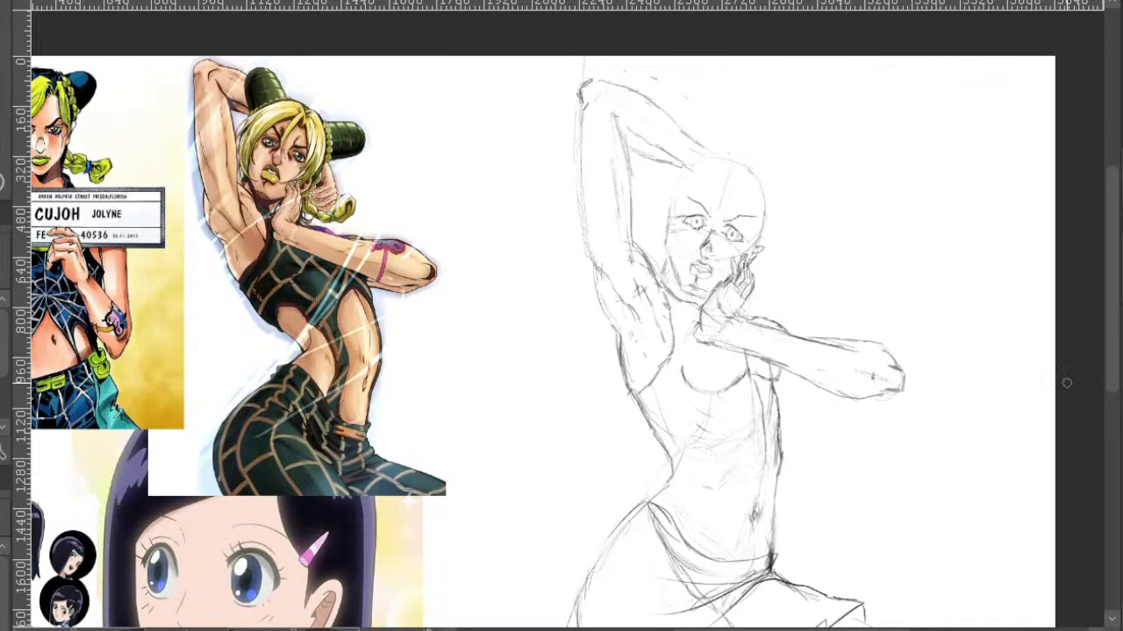
pyautogui.scroll(1, 1040, 289)
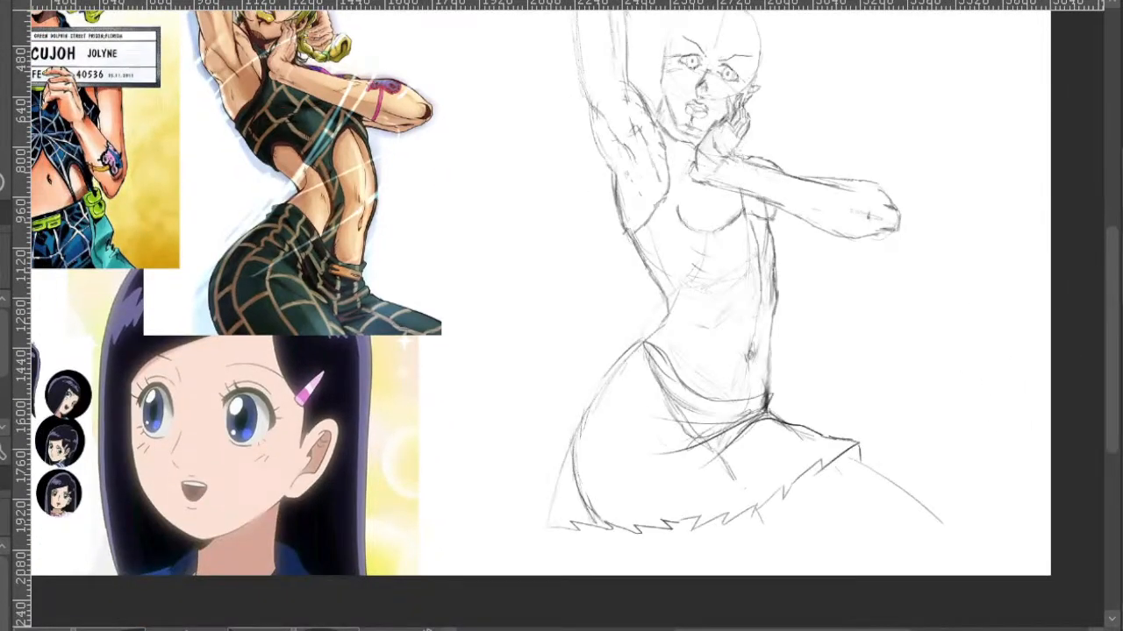
pyautogui.scroll(3, 638, 313)
pyautogui.moveTo(637, 313)
pyautogui.mouseDown()
pyautogui.moveTo(586, 386)
pyautogui.moveTo(612, 356)
pyautogui.moveTo(635, 259)
pyautogui.moveTo(626, 219)
pyautogui.mouseUp()
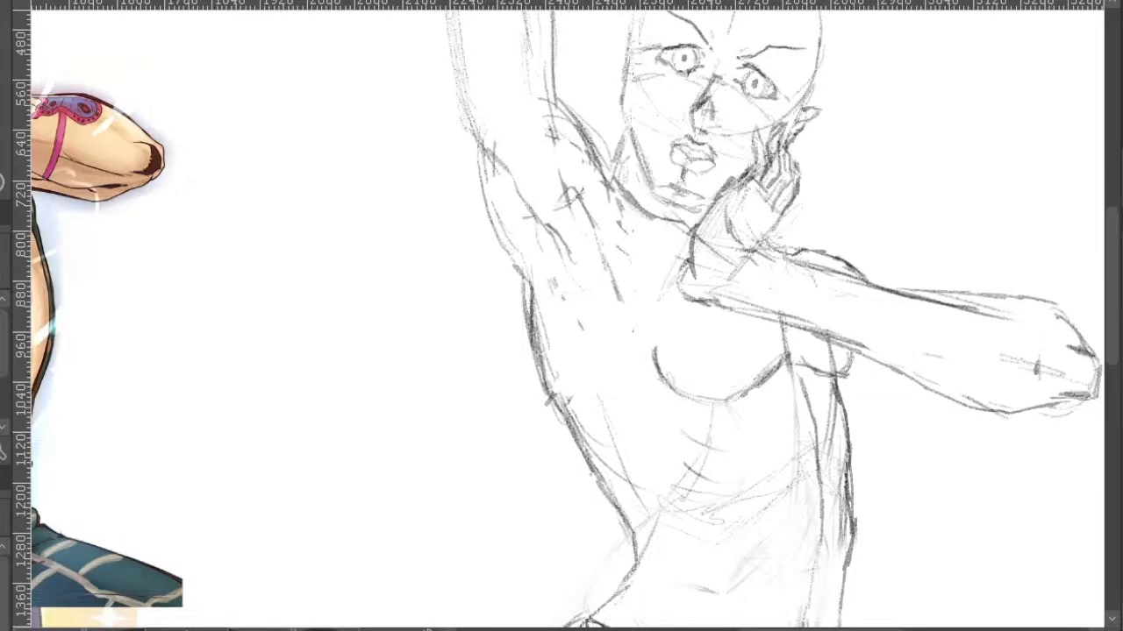
pyautogui.moveTo(927, 441); pyautogui.dragTo(751, 214)
pyautogui.scroll(-2, 991, 403)
pyautogui.scroll(2, 757, 193)
pyautogui.scroll(-2, 767, 188)
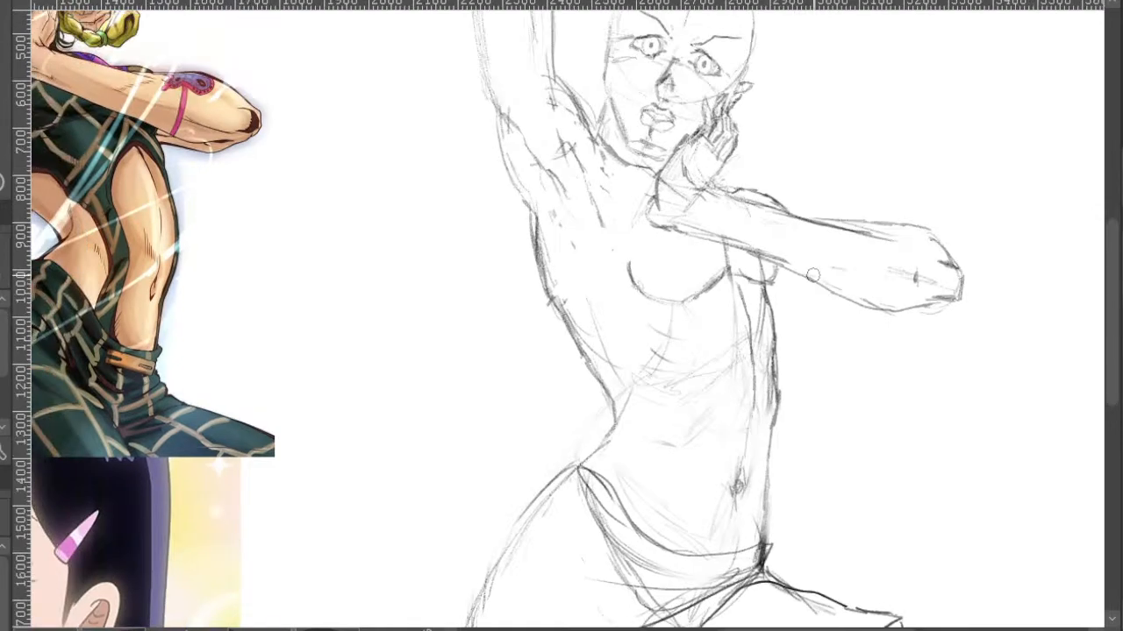
pyautogui.moveTo(823, 304)
pyautogui.mouseDown()
pyautogui.moveTo(852, 323)
pyautogui.moveTo(840, 316)
pyautogui.moveTo(801, 178)
pyautogui.moveTo(900, 222)
pyautogui.moveTo(784, 298)
pyautogui.moveTo(842, 190)
pyautogui.moveTo(882, 222)
pyautogui.moveTo(863, 176)
pyautogui.moveTo(856, 187)
pyautogui.mouseUp()
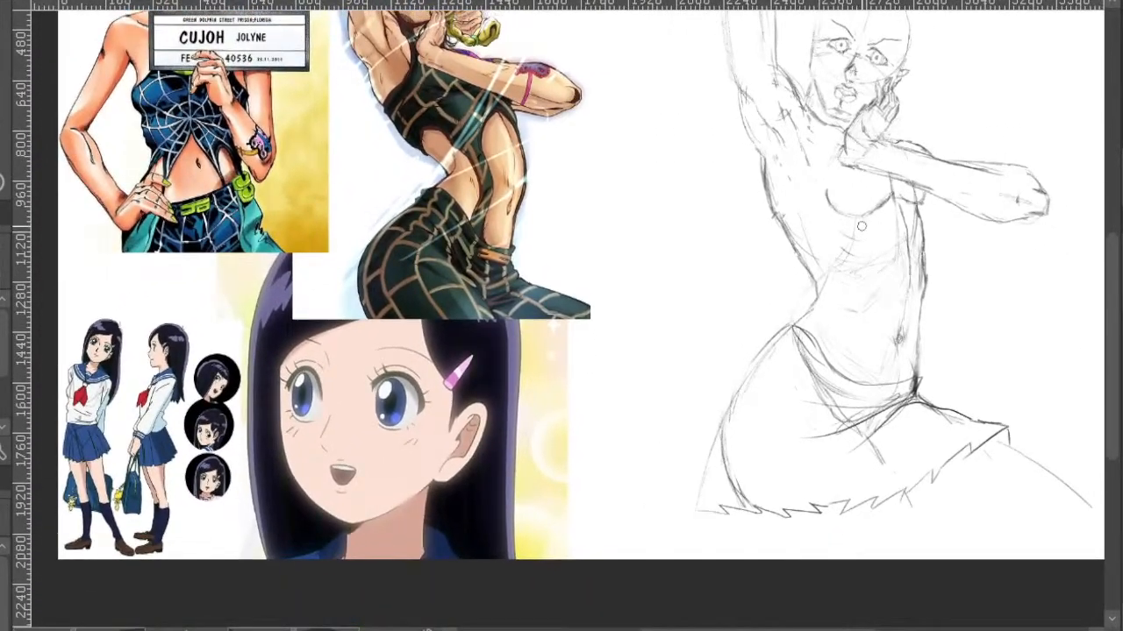
# - Sketch a slanting neck line from beneath the jaw down to the collarbone, following the reference pose
pyautogui.moveTo(852, 146); pyautogui.dragTo(877, 187)
pyautogui.scroll(2, 855, 164)
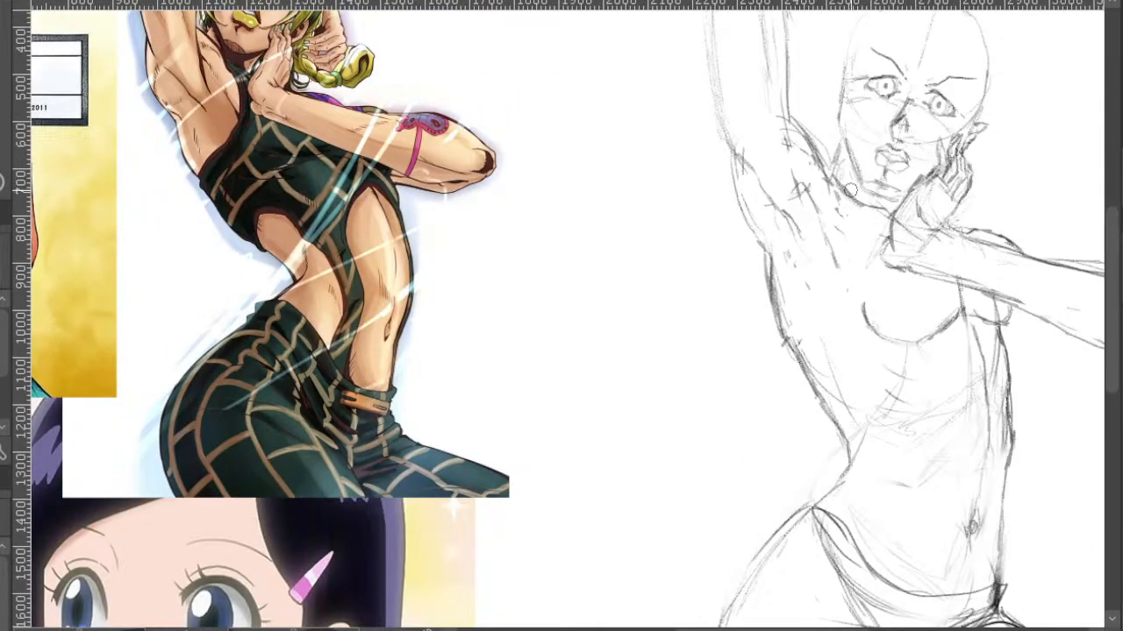
pyautogui.scroll(-1, 842, 181)
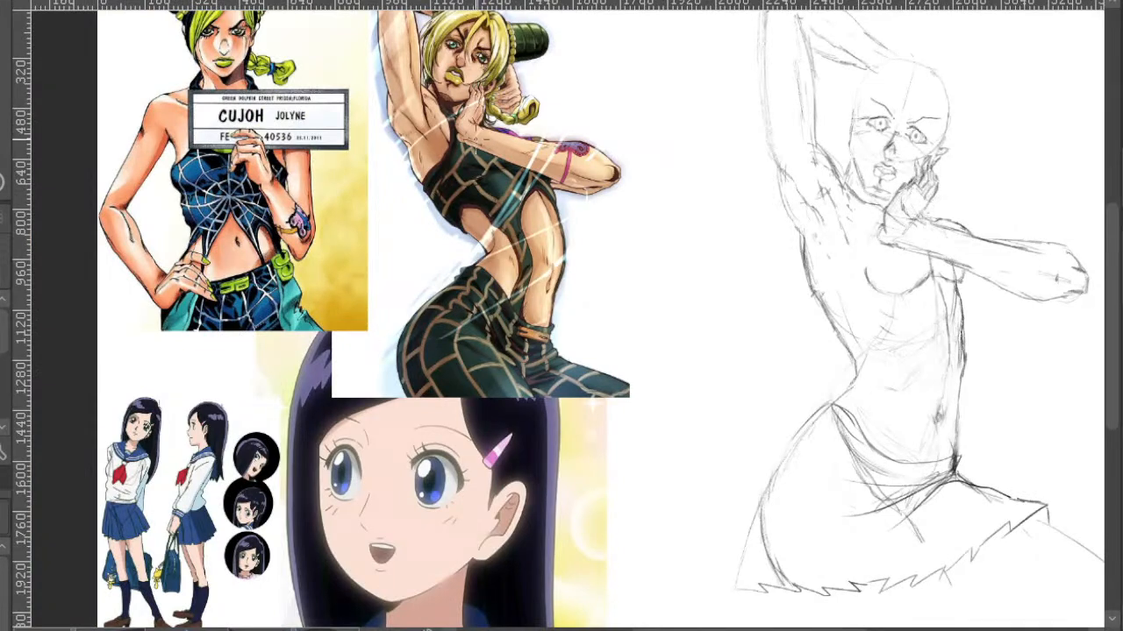
pyautogui.moveTo(868, 228); pyautogui.dragTo(818, 233)
pyautogui.scroll(1, 772, 161)
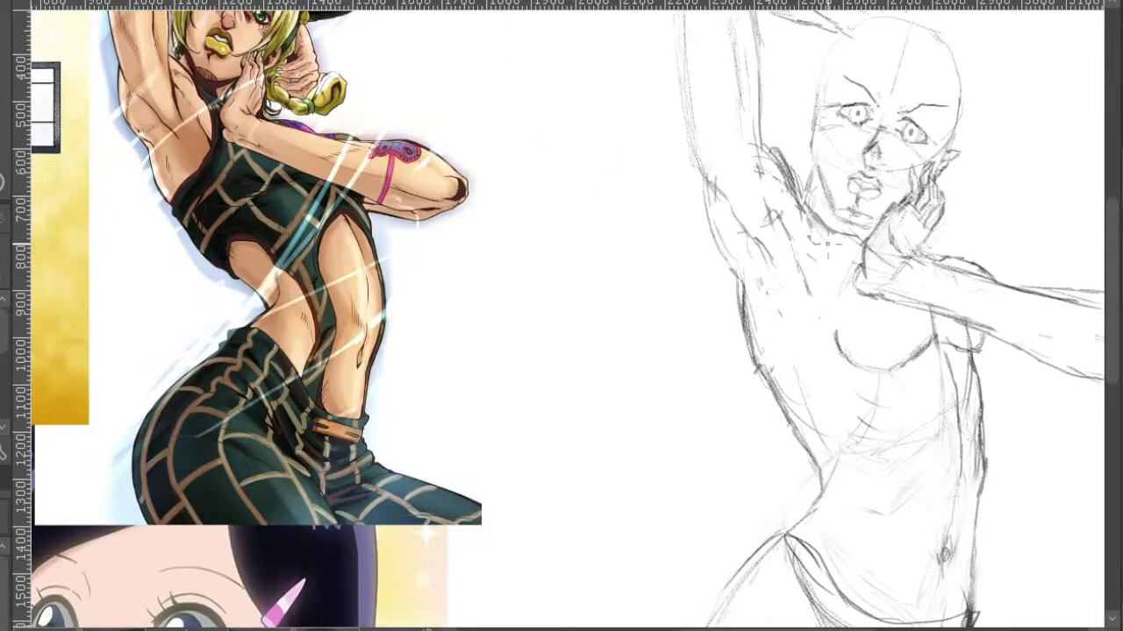
pyautogui.moveTo(809, 191); pyautogui.dragTo(851, 274)
pyautogui.moveTo(986, 309); pyautogui.dragTo(957, 216)
pyautogui.moveTo(896, 252)
pyautogui.mouseDown()
pyautogui.moveTo(1000, 228)
pyautogui.moveTo(1058, 191)
pyautogui.moveTo(935, 217)
pyautogui.mouseUp()
# - Sketch the pointed hanging ends of a sailor neckerchief over the chest below the crossed forearm
pyautogui.scroll(-1, 1030, 177)
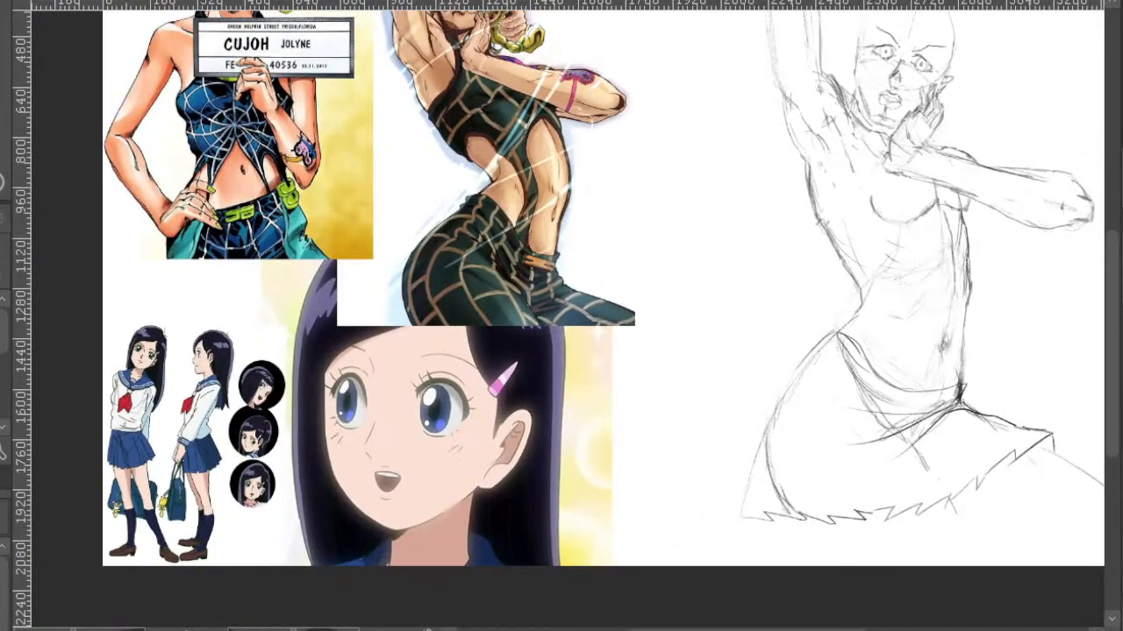
pyautogui.hotkey('ctrl', '0')
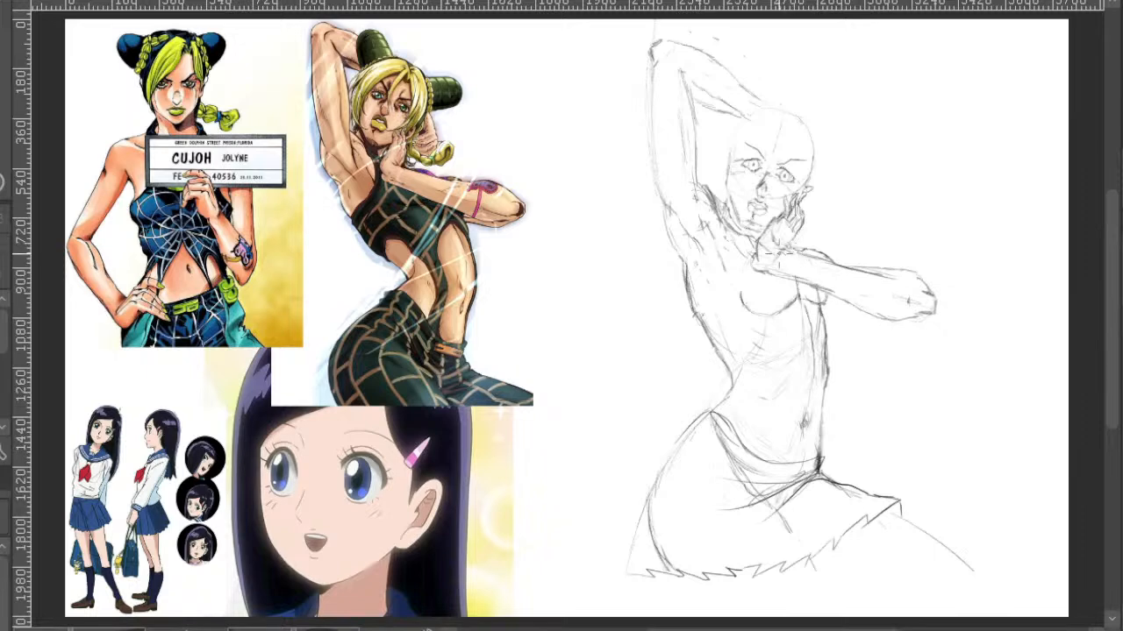
pyautogui.moveTo(834, 347); pyautogui.dragTo(865, 377)
pyautogui.scroll(1, 814, 290)
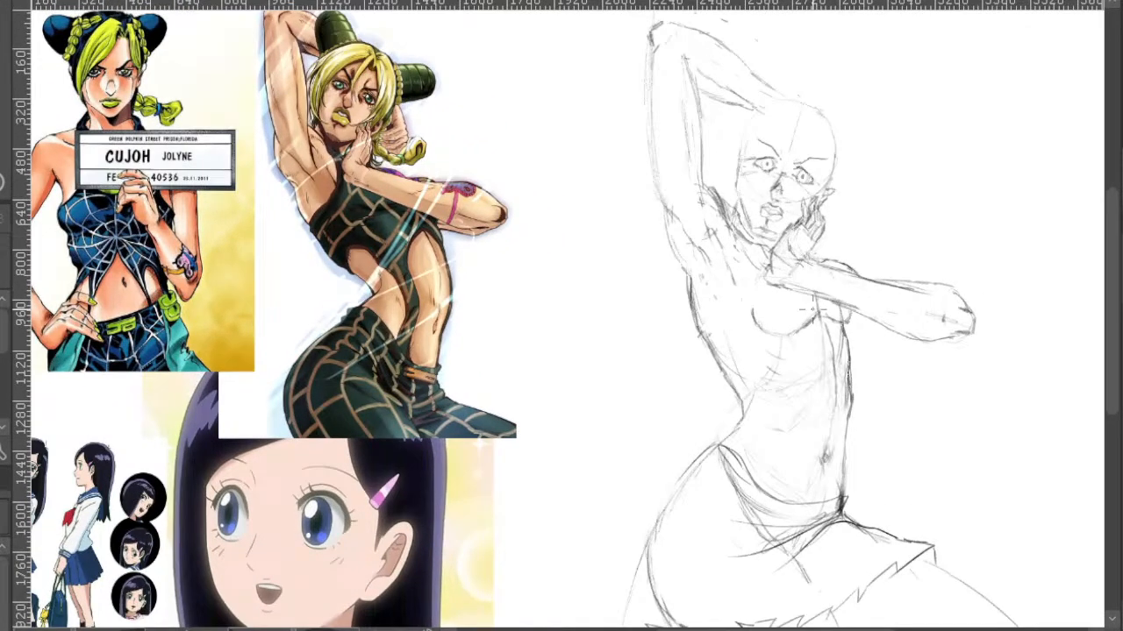
pyautogui.scroll(-2, 813, 309)
pyautogui.moveTo(807, 317); pyautogui.dragTo(811, 339)
pyautogui.scroll(2, 809, 331)
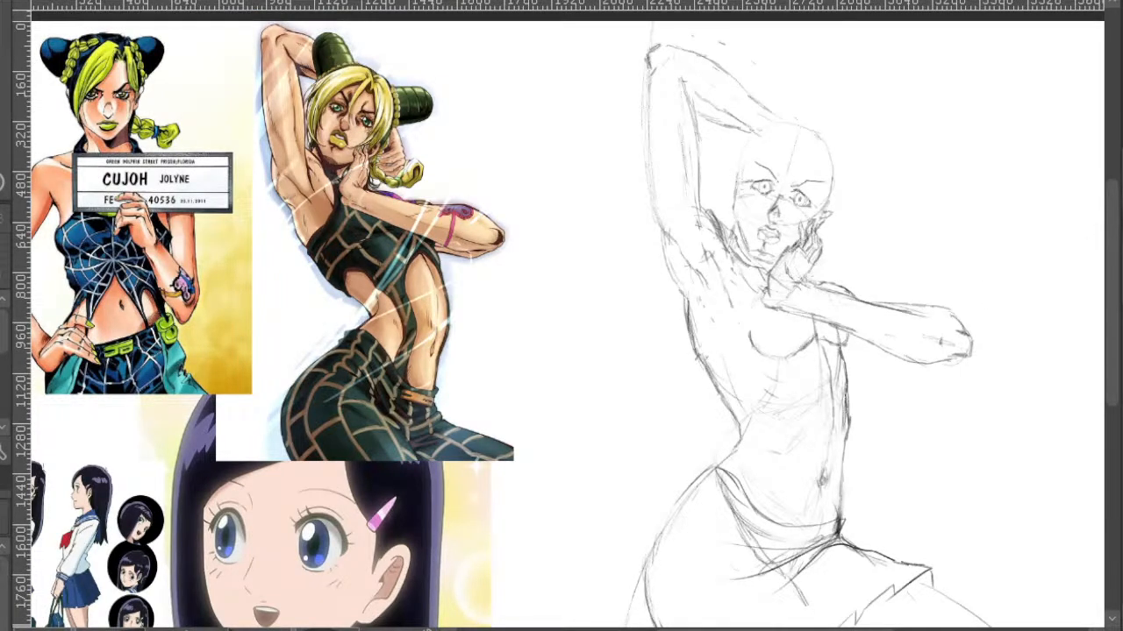
pyautogui.scroll(-1, 811, 332)
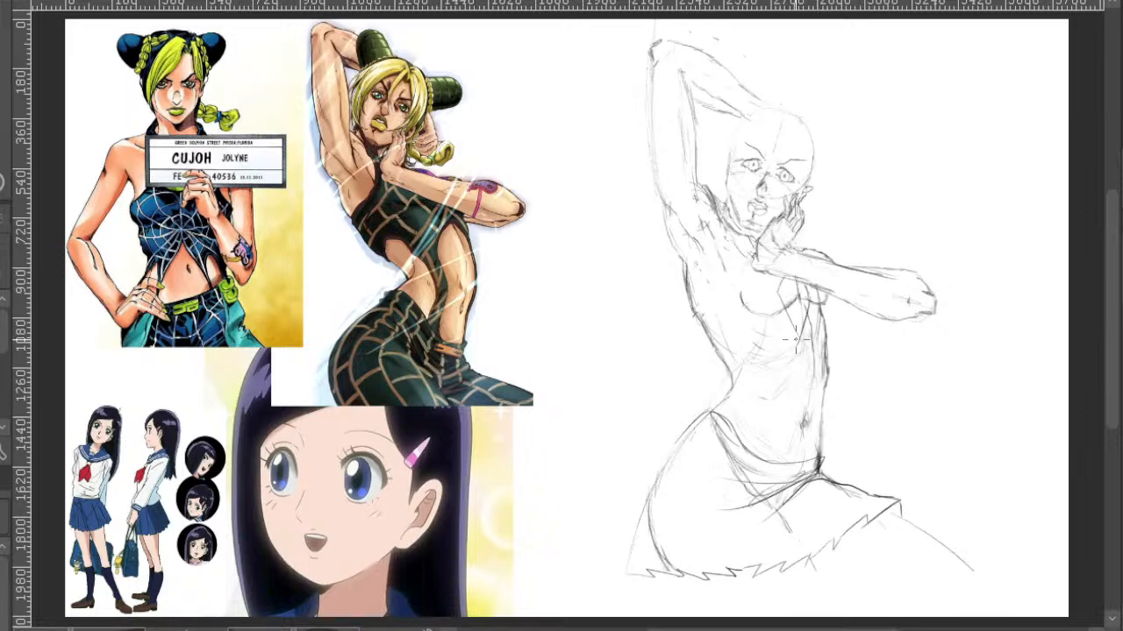
pyautogui.moveTo(777, 298); pyautogui.dragTo(791, 329)
pyautogui.moveTo(808, 312); pyautogui.dragTo(838, 340)
pyautogui.moveTo(821, 283); pyautogui.dragTo(838, 336)
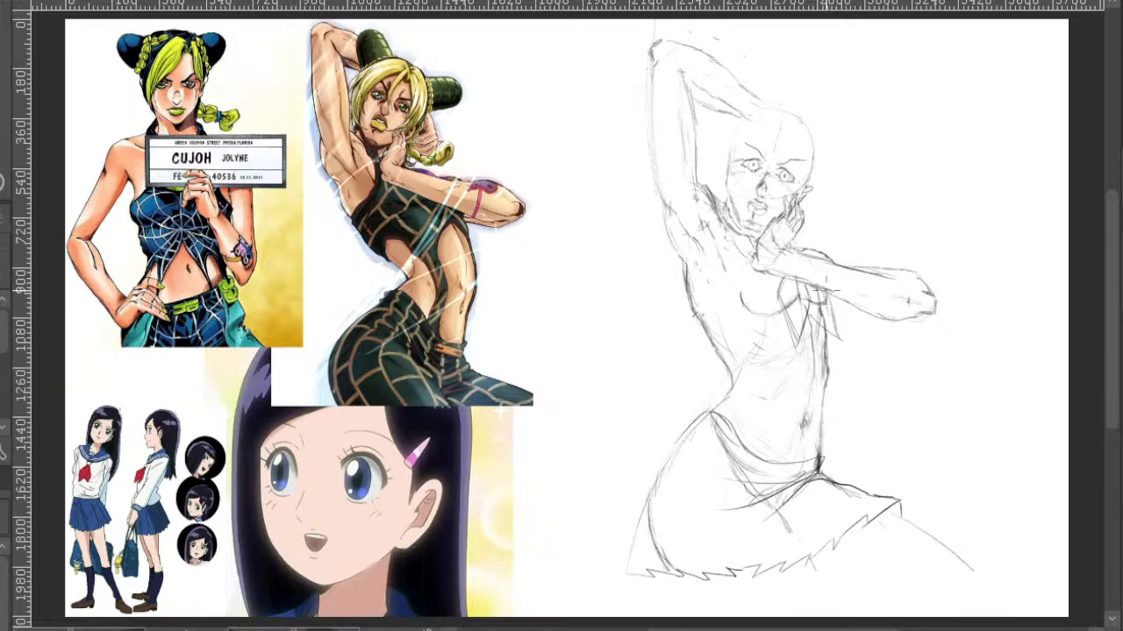
pyautogui.scroll(1, 838, 285)
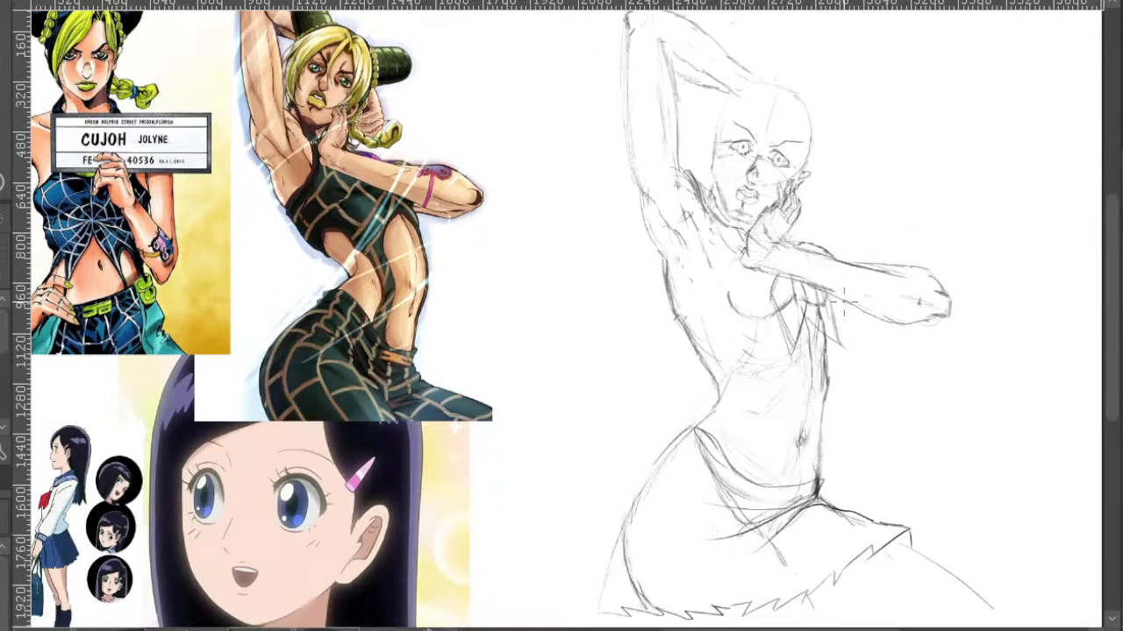
# - Check the neckerchief against the reference images, and remove its pointed lines from the chest
pyautogui.scroll(5, 832, 275)
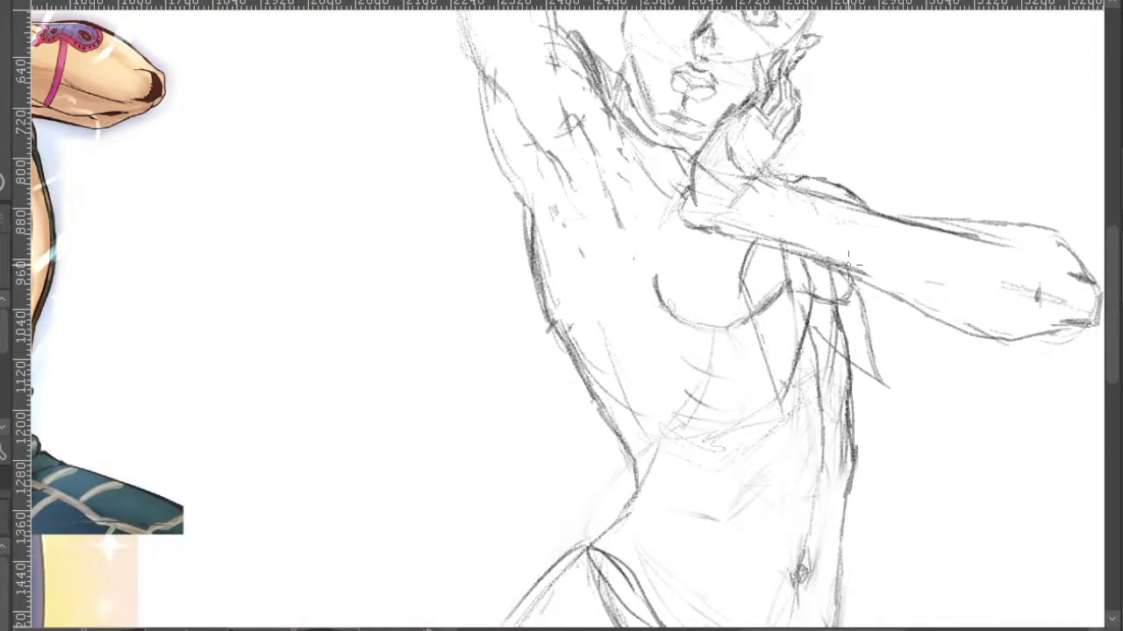
pyautogui.scroll(5, 860, 298)
pyautogui.scroll(-5, 925, 167)
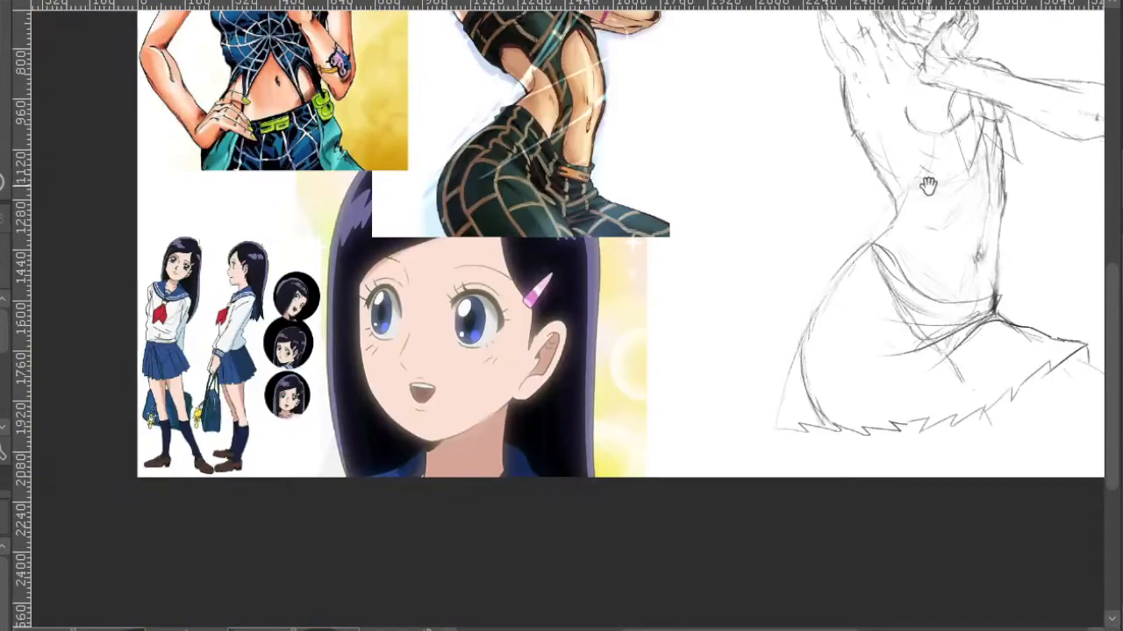
pyautogui.scroll(2, 909, 254)
pyautogui.scroll(3, 932, 200)
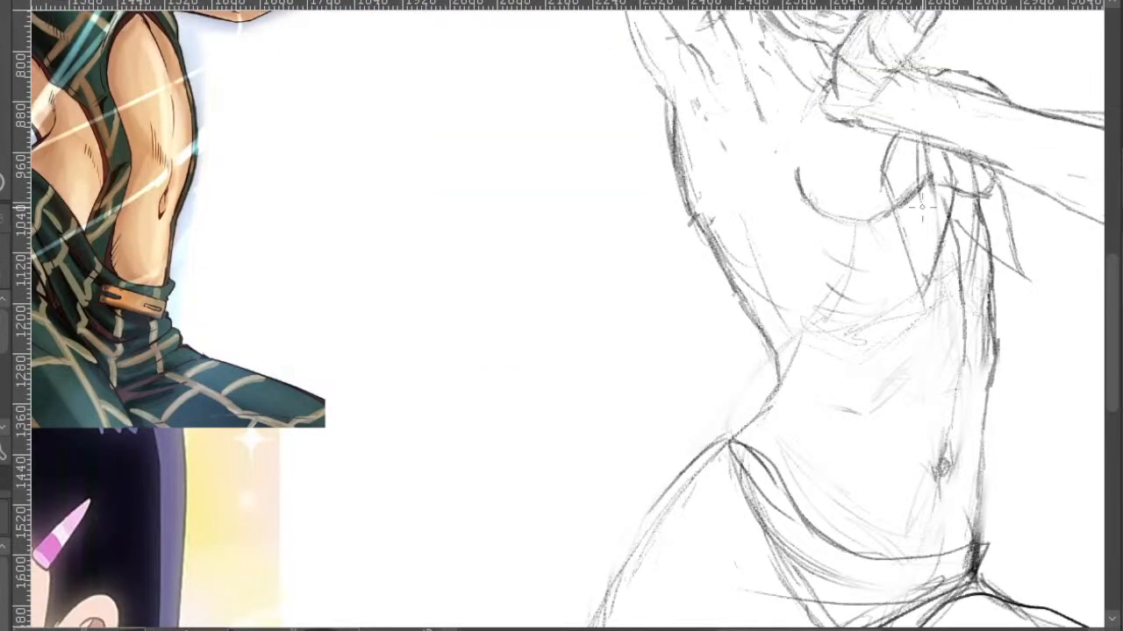
pyautogui.scroll(-4, 918, 156)
pyautogui.moveTo(991, 167); pyautogui.dragTo(997, 213)
pyautogui.scroll(3, 1009, 230)
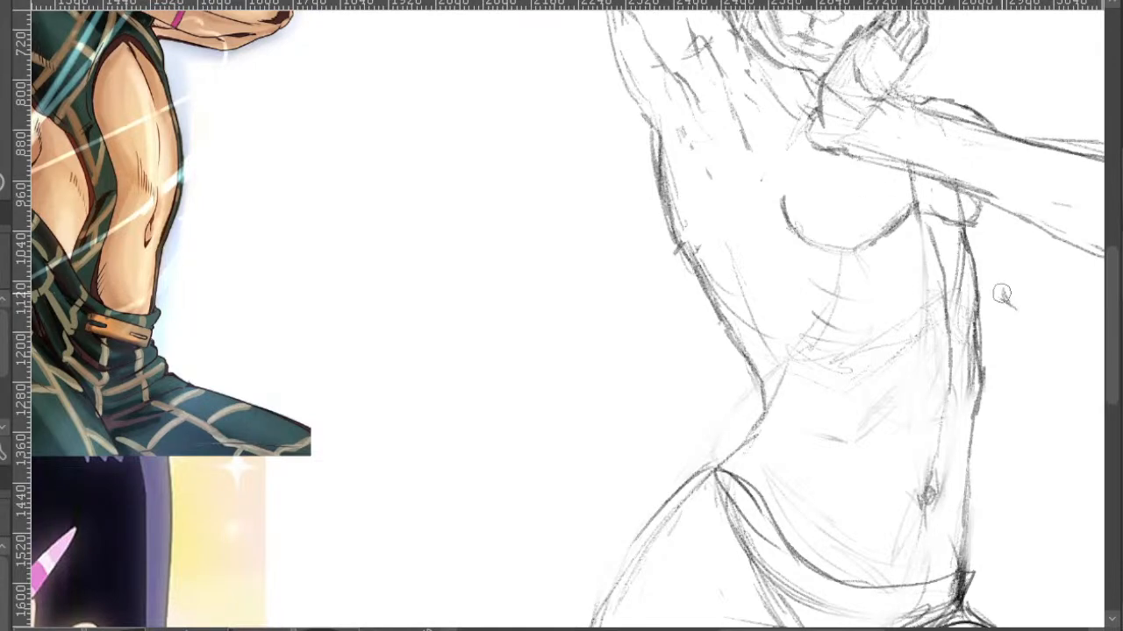
# - Try a pointed neckerchief end below the crossed forearm, over the far side of the chest, erasing stray strokes
pyautogui.moveTo(1014, 321); pyautogui.dragTo(956, 309)
pyautogui.moveTo(823, 163)
pyautogui.mouseDown()
pyautogui.moveTo(825, 198)
pyautogui.moveTo(869, 233)
pyautogui.mouseUp()
pyautogui.moveTo(855, 171)
pyautogui.mouseDown()
pyautogui.moveTo(912, 241)
pyautogui.moveTo(907, 296)
pyautogui.mouseUp()
pyautogui.moveTo(919, 218); pyautogui.dragTo(906, 275)
pyautogui.moveTo(881, 187)
pyautogui.mouseDown()
pyautogui.moveTo(916, 212)
pyautogui.moveTo(910, 296)
pyautogui.mouseUp()
pyautogui.moveTo(871, 237); pyautogui.dragTo(906, 295)
pyautogui.press('e')
pyautogui.moveTo(895, 209)
pyautogui.mouseDown()
pyautogui.moveTo(898, 220)
pyautogui.moveTo(884, 197)
pyautogui.moveTo(902, 207)
pyautogui.moveTo(909, 307)
pyautogui.mouseUp()
pyautogui.press('p')
pyautogui.moveTo(856, 179); pyautogui.dragTo(870, 193)
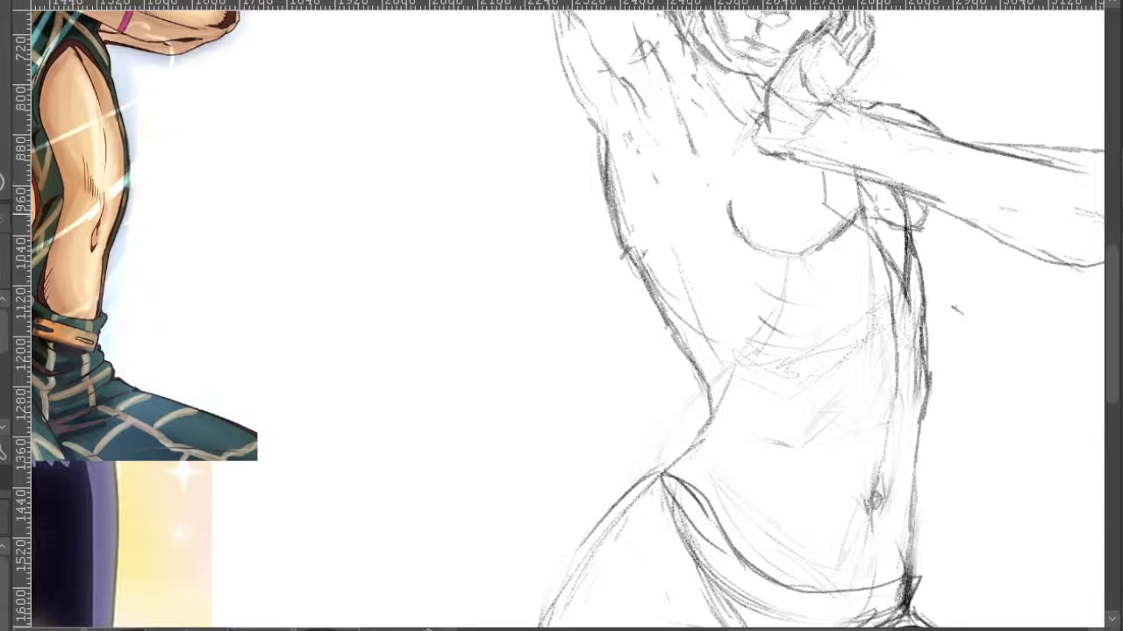
# - Try a second neckerchief end hanging outside the torso's far edge, beneath the forearm
pyautogui.moveTo(928, 232); pyautogui.dragTo(929, 262)
pyautogui.moveTo(927, 205)
pyautogui.mouseDown()
pyautogui.moveTo(926, 273)
pyautogui.moveTo(901, 253)
pyautogui.moveTo(933, 296)
pyautogui.moveTo(932, 264)
pyautogui.moveTo(929, 292)
pyautogui.mouseUp()
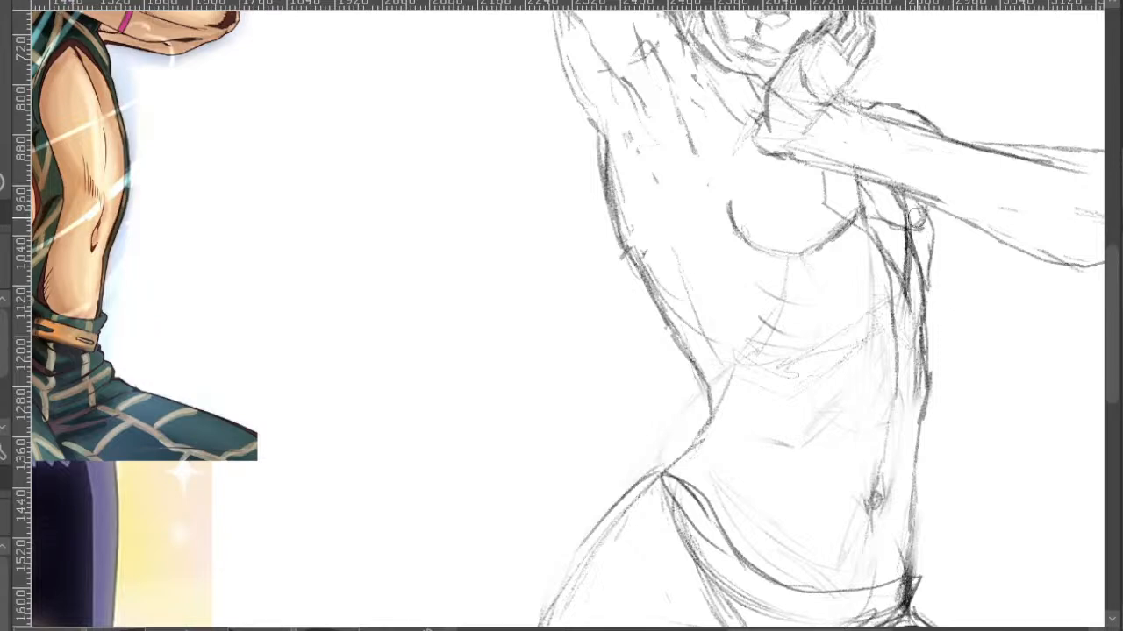
pyautogui.scroll(-2, 880, 180)
pyautogui.moveTo(900, 182); pyautogui.dragTo(916, 254)
pyautogui.moveTo(966, 283)
pyautogui.mouseDown()
pyautogui.moveTo(914, 254)
pyautogui.moveTo(922, 298)
pyautogui.moveTo(954, 304)
pyautogui.moveTo(941, 276)
pyautogui.mouseUp()
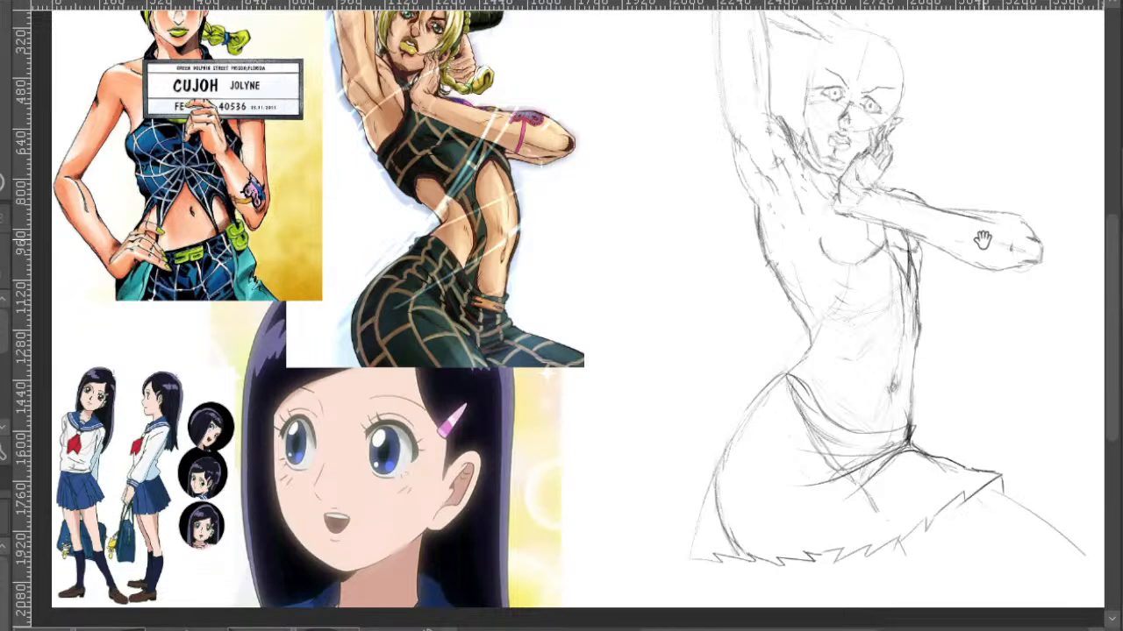
pyautogui.moveTo(974, 241); pyautogui.dragTo(1004, 225)
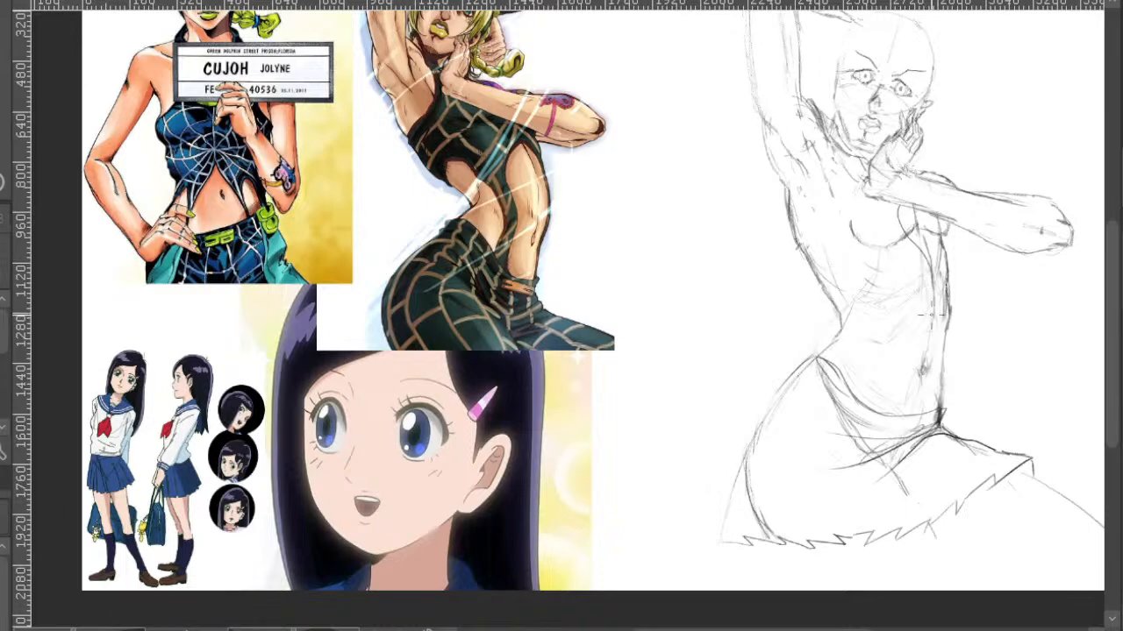
pyautogui.moveTo(929, 215); pyautogui.dragTo(939, 306)
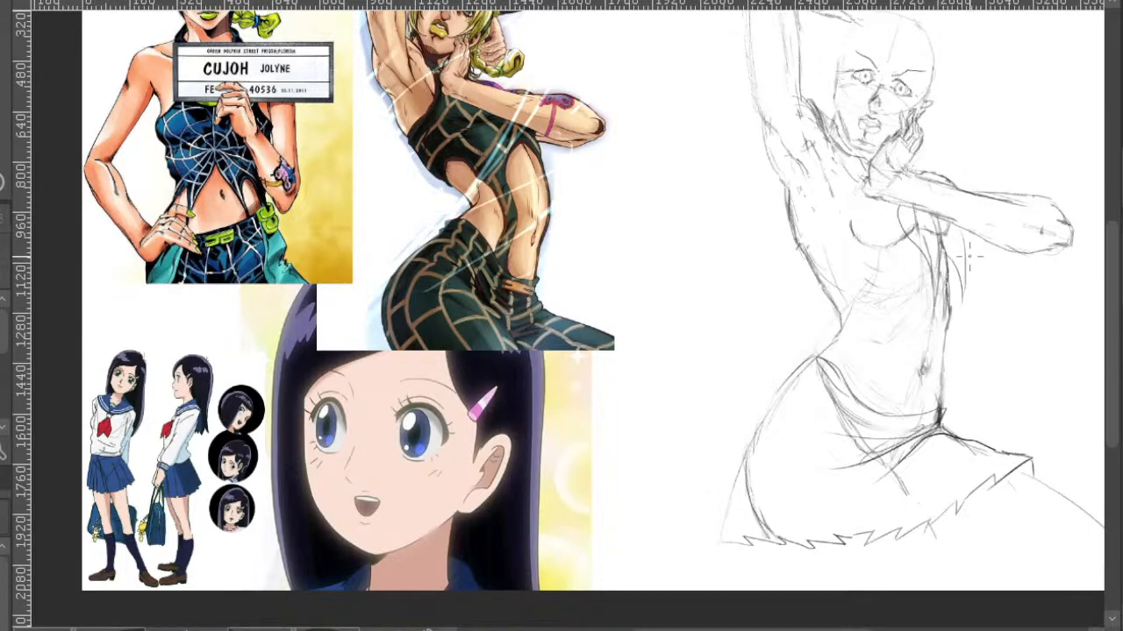
pyautogui.moveTo(943, 235)
pyautogui.mouseDown()
pyautogui.moveTo(973, 300)
pyautogui.moveTo(966, 292)
pyautogui.mouseUp()
# - Try longer converging strokes for the neckerchief, and undo the recent neckerchief strokes
pyautogui.scroll(2, 952, 232)
pyautogui.moveTo(847, 187); pyautogui.dragTo(912, 353)
pyautogui.moveTo(914, 203)
pyautogui.mouseDown()
pyautogui.moveTo(943, 237)
pyautogui.moveTo(910, 348)
pyautogui.mouseUp()
pyautogui.hotkey('ctrl', 'z')
pyautogui.hotkey('ctrl', 'z')
pyautogui.hotkey('ctrl', 'z')
pyautogui.hotkey('ctrl', 'z')
pyautogui.hotkey('ctrl', 'z')
pyautogui.hotkey('ctrl', 'z')
# - Sketch two long, pointed neckerchief ends hanging below the forearm, one over the ribs and one flaring past the torso's far edge
pyautogui.moveTo(847, 186)
pyautogui.mouseDown()
pyautogui.moveTo(847, 252)
pyautogui.moveTo(902, 354)
pyautogui.mouseUp()
pyautogui.moveTo(914, 194); pyautogui.dragTo(905, 353)
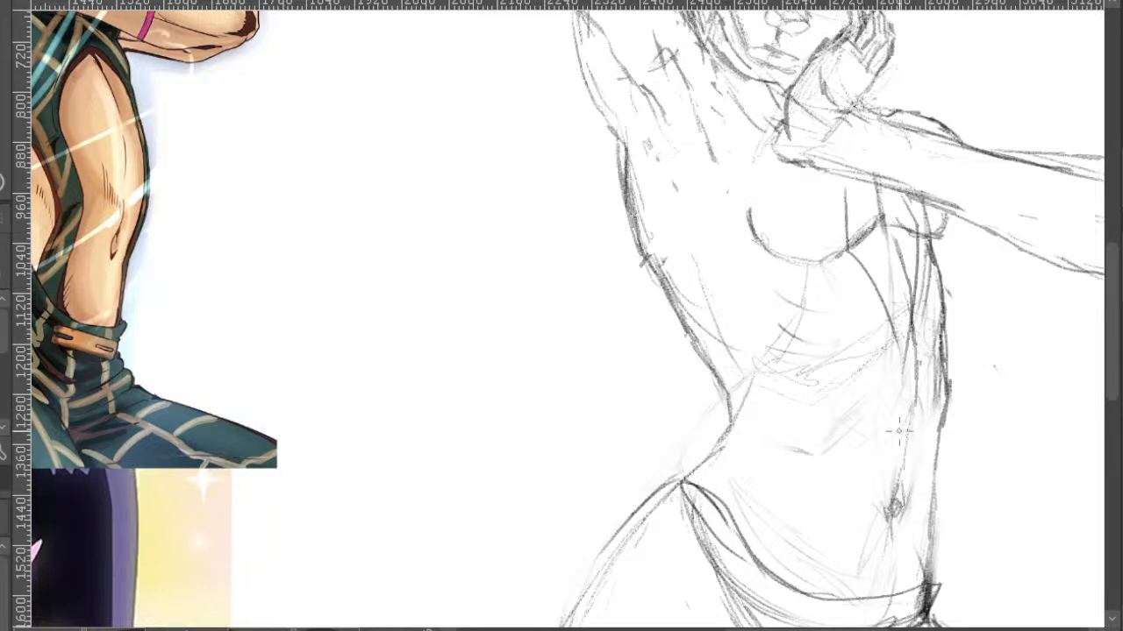
pyautogui.moveTo(921, 275); pyautogui.dragTo(969, 348)
pyautogui.hotkey('ctrl', 'z')
pyautogui.moveTo(921, 276); pyautogui.dragTo(981, 354)
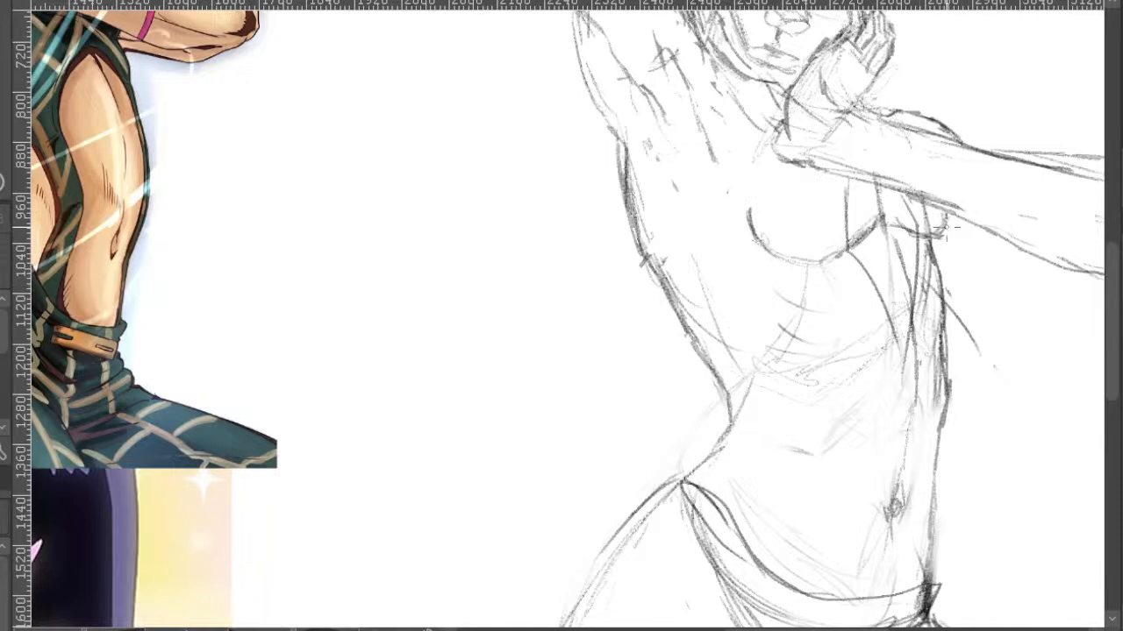
pyautogui.moveTo(948, 215)
pyautogui.mouseDown()
pyautogui.moveTo(970, 241)
pyautogui.moveTo(984, 364)
pyautogui.mouseUp()
pyautogui.scroll(-2, 1031, 334)
pyautogui.moveTo(1043, 333)
pyautogui.mouseDown()
pyautogui.moveTo(995, 290)
pyautogui.moveTo(1027, 310)
pyautogui.moveTo(995, 260)
pyautogui.moveTo(1046, 255)
pyautogui.mouseUp()
pyautogui.moveTo(991, 198)
pyautogui.mouseDown()
pyautogui.moveTo(1015, 233)
pyautogui.moveTo(982, 211)
pyautogui.moveTo(1010, 292)
pyautogui.mouseUp()
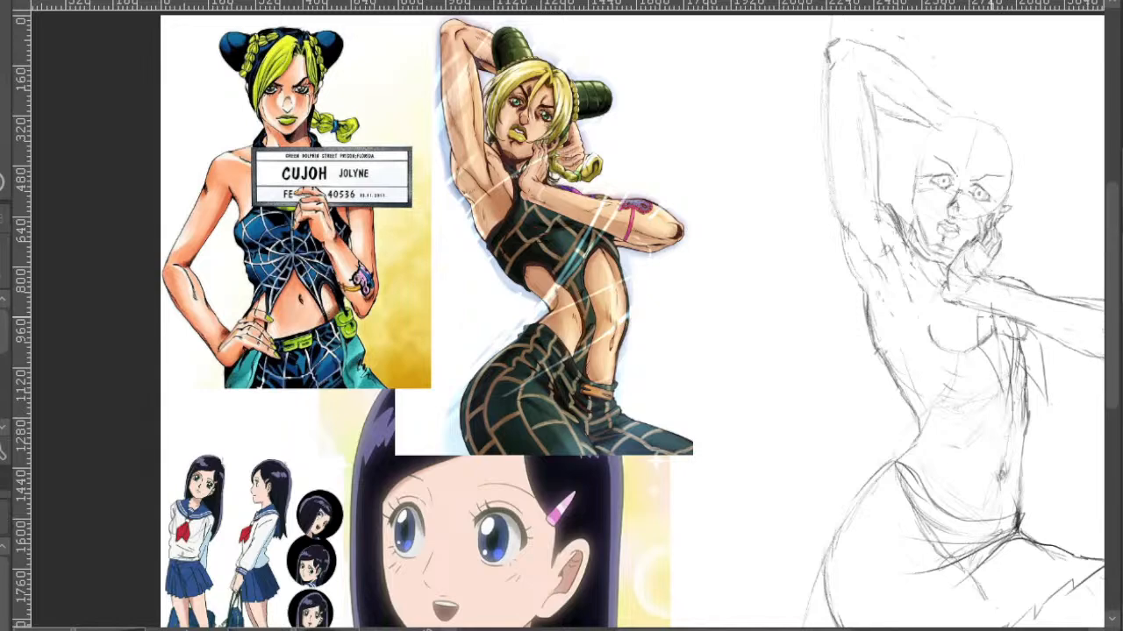
# - Sketch the shirt fabric bunching just above the skirt at the back and front of the waist
pyautogui.moveTo(916, 362); pyautogui.dragTo(833, 191)
pyautogui.moveTo(886, 248); pyautogui.dragTo(834, 237)
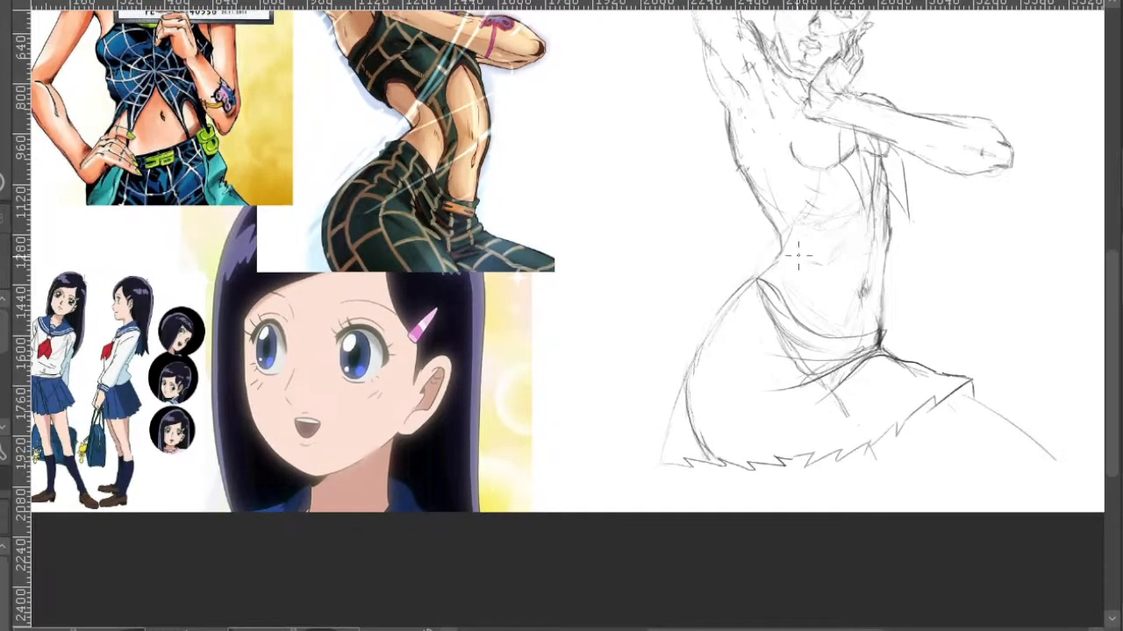
pyautogui.moveTo(796, 295); pyautogui.dragTo(826, 312)
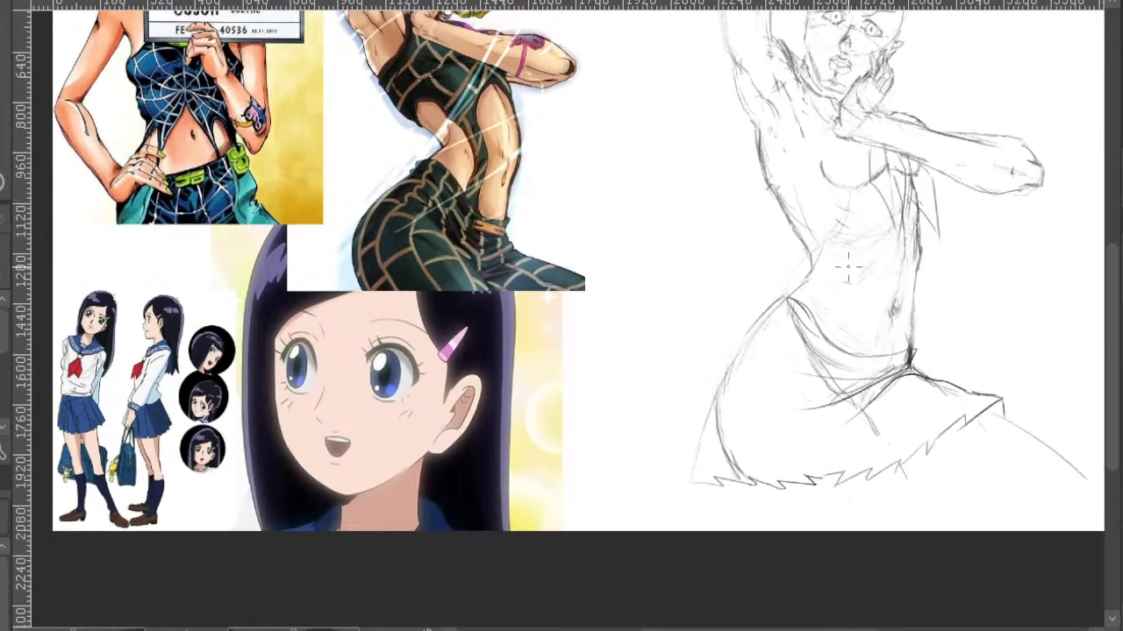
pyautogui.scroll(3, 805, 260)
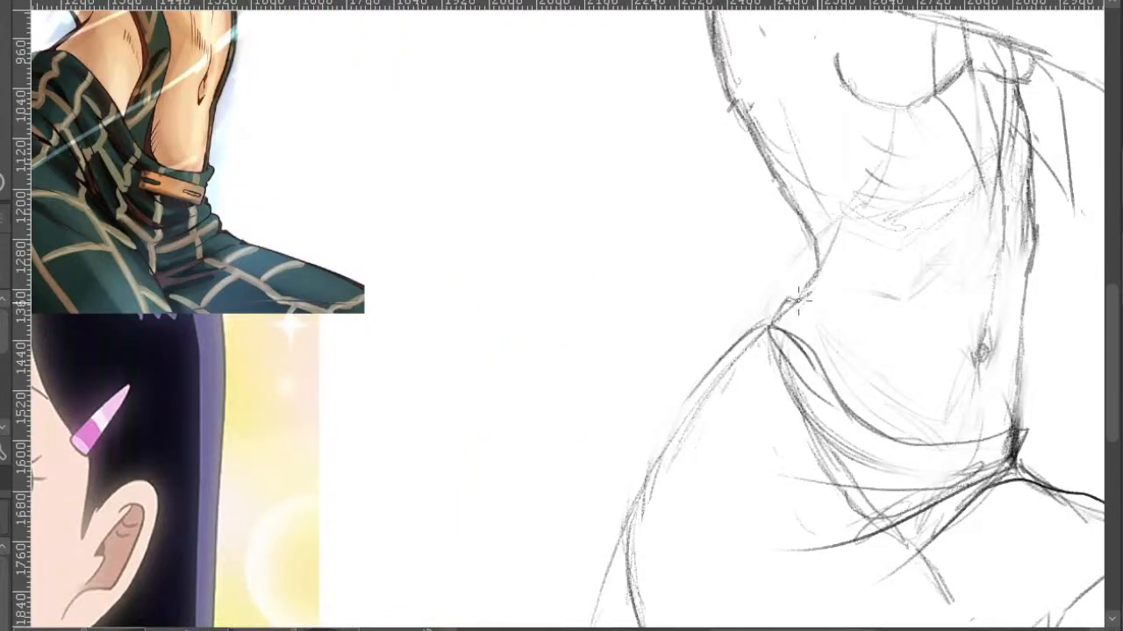
pyautogui.moveTo(1028, 366); pyautogui.dragTo(881, 347)
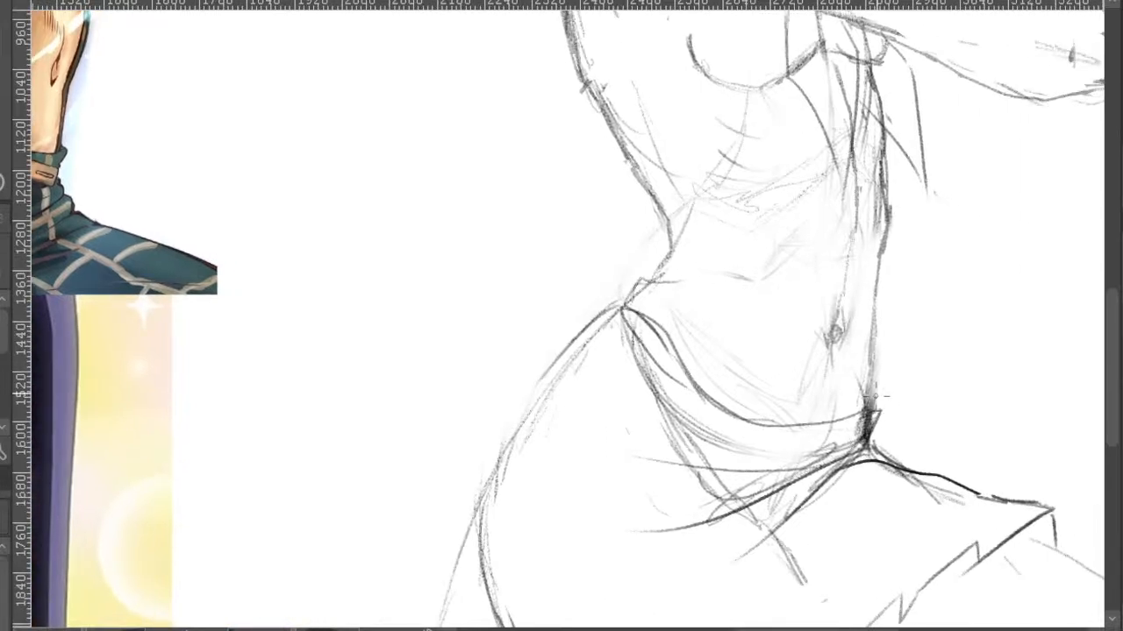
pyautogui.moveTo(872, 439); pyautogui.dragTo(870, 365)
pyautogui.scroll(-3, 778, 326)
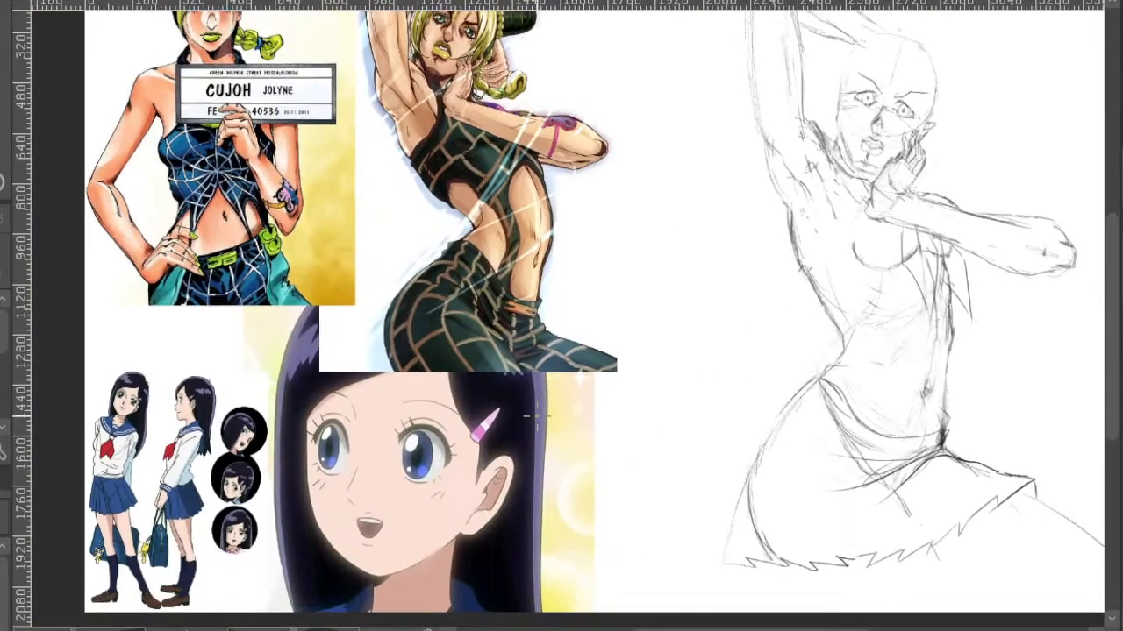
# - Outline the skirt's waistband at the rear hip and add a short shirt edge at the front of the waist
pyautogui.scroll(4, 837, 357)
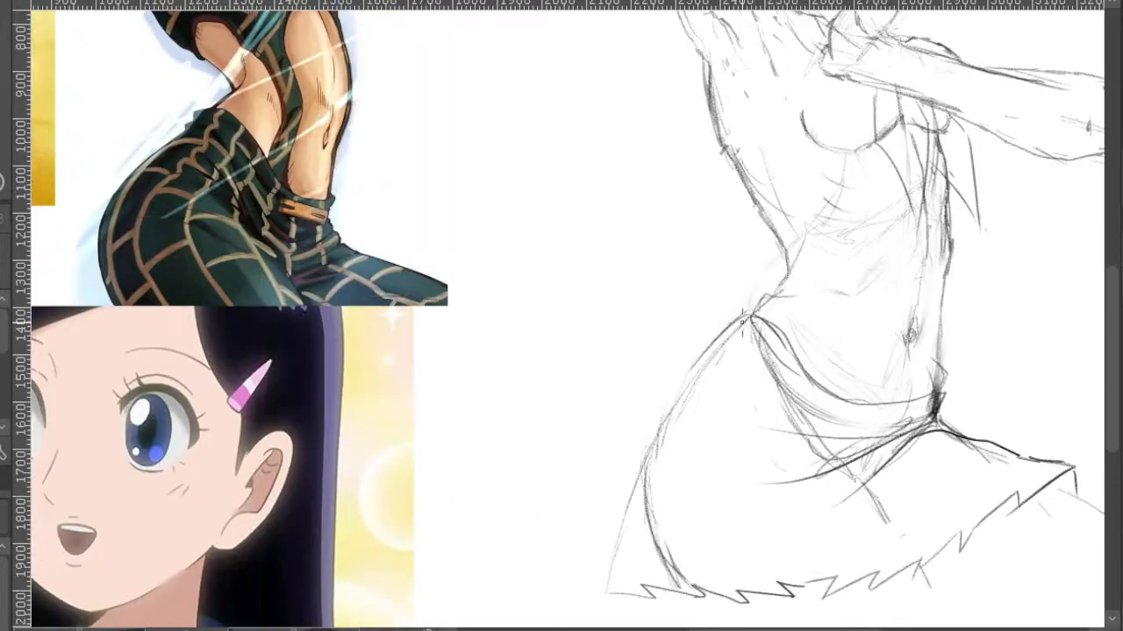
pyautogui.moveTo(742, 322)
pyautogui.mouseDown()
pyautogui.moveTo(756, 372)
pyautogui.moveTo(718, 329)
pyautogui.moveTo(781, 409)
pyautogui.mouseUp()
pyautogui.moveTo(974, 377); pyautogui.dragTo(947, 395)
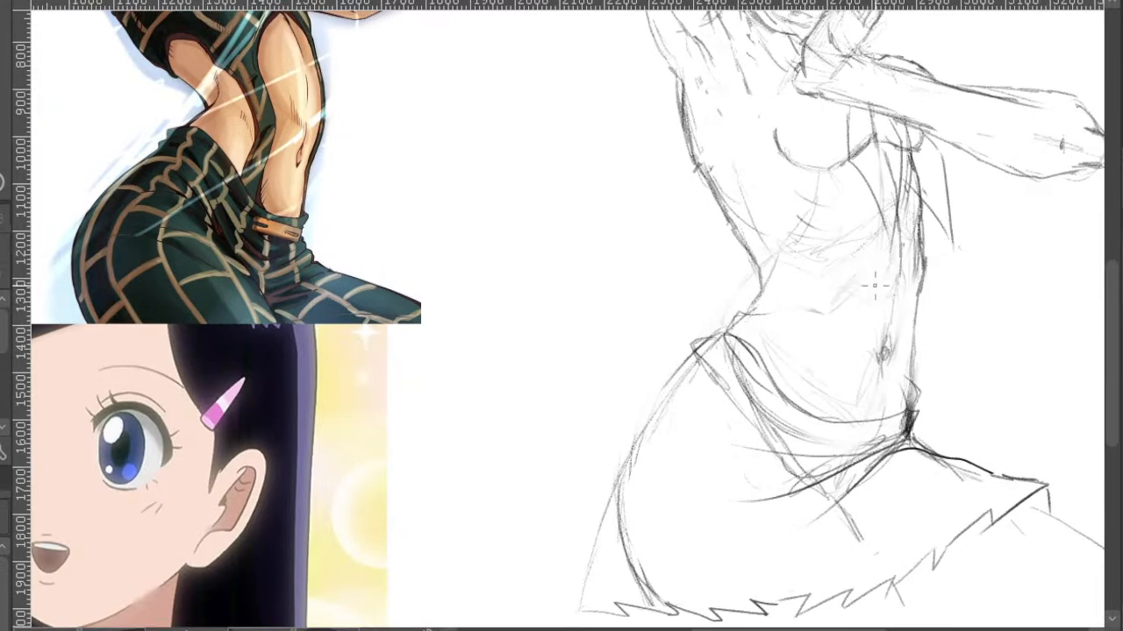
pyautogui.moveTo(916, 337); pyautogui.dragTo(914, 383)
# - Sketch shirt folds running diagonally across the abdomen and along the inward curve of the waist
pyautogui.moveTo(909, 303); pyautogui.dragTo(870, 251)
pyautogui.moveTo(911, 282)
pyautogui.mouseDown()
pyautogui.moveTo(904, 369)
pyautogui.moveTo(918, 357)
pyautogui.moveTo(898, 305)
pyautogui.moveTo(789, 276)
pyautogui.mouseUp()
pyautogui.press('e')
pyautogui.press('p')
pyautogui.moveTo(740, 388)
pyautogui.mouseDown()
pyautogui.moveTo(750, 334)
pyautogui.moveTo(765, 352)
pyautogui.moveTo(772, 295)
pyautogui.mouseUp()
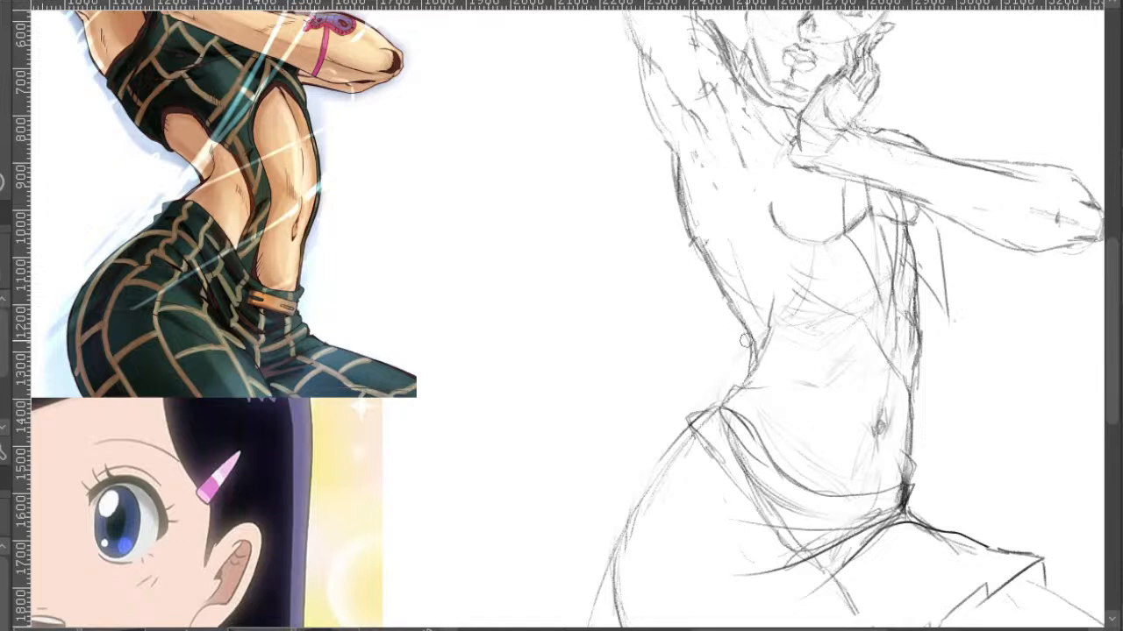
pyautogui.moveTo(753, 347); pyautogui.dragTo(740, 316)
pyautogui.moveTo(749, 333); pyautogui.dragTo(721, 300)
pyautogui.moveTo(824, 238); pyautogui.dragTo(848, 258)
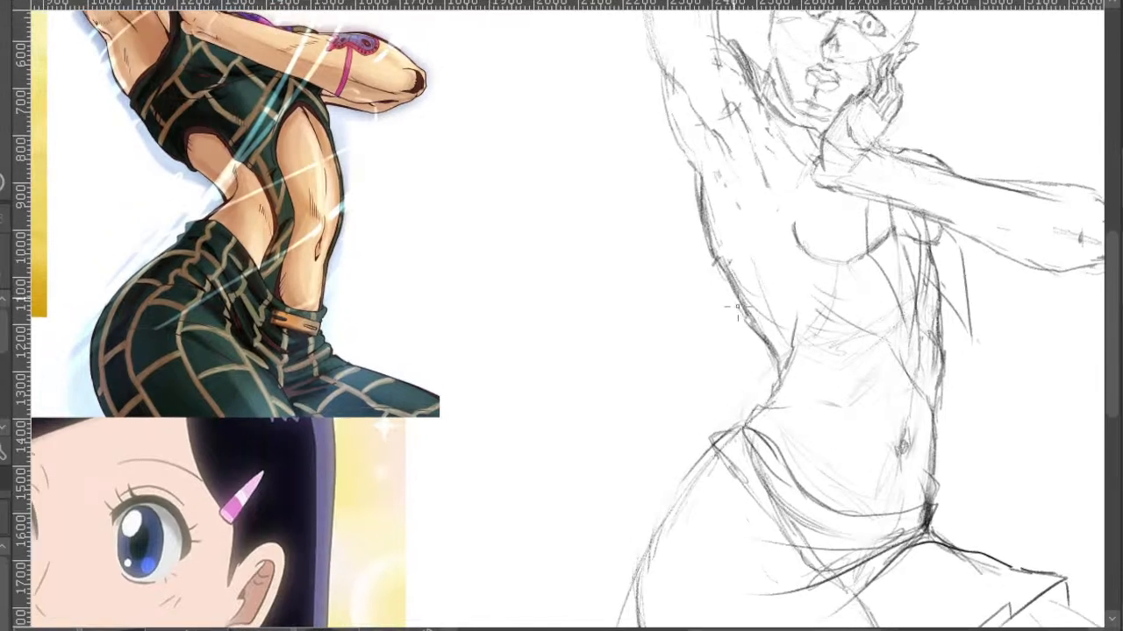
# - Sketch a loose, straighter sleeve edge along the raised arm's outer side down into the side of the torso
pyautogui.moveTo(870, 195); pyautogui.dragTo(896, 297)
pyautogui.moveTo(821, 256); pyautogui.dragTo(834, 288)
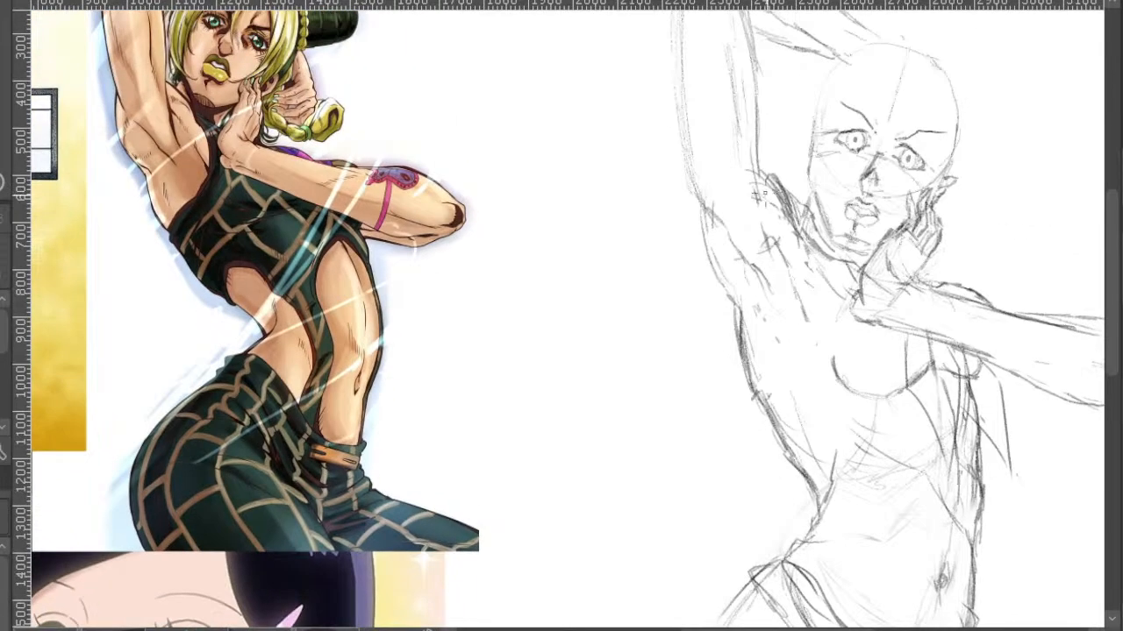
pyautogui.moveTo(772, 213); pyautogui.dragTo(781, 301)
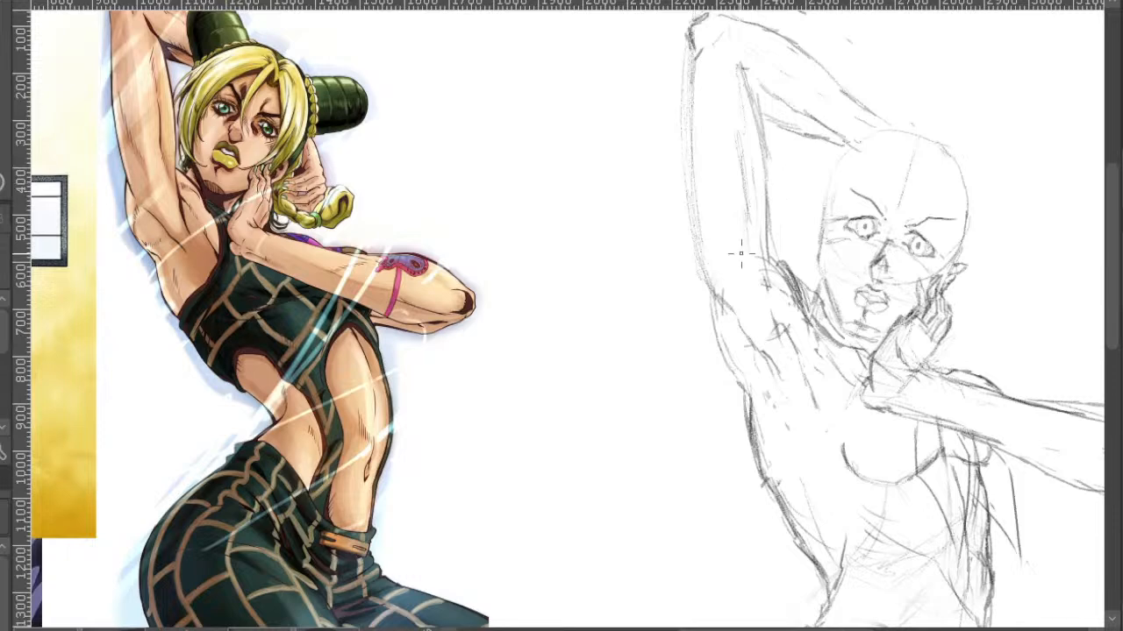
pyautogui.moveTo(699, 248); pyautogui.dragTo(744, 431)
pyautogui.moveTo(690, 111)
pyautogui.mouseDown()
pyautogui.moveTo(735, 393)
pyautogui.moveTo(779, 521)
pyautogui.mouseUp()
pyautogui.moveTo(783, 381); pyautogui.dragTo(730, 178)
pyautogui.moveTo(721, 297)
pyautogui.mouseDown()
pyautogui.moveTo(743, 354)
pyautogui.moveTo(775, 391)
pyautogui.mouseUp()
pyautogui.moveTo(748, 348)
pyautogui.mouseDown()
pyautogui.moveTo(768, 379)
pyautogui.moveTo(732, 323)
pyautogui.moveTo(700, 233)
pyautogui.moveTo(746, 374)
pyautogui.mouseUp()
pyautogui.press('space')
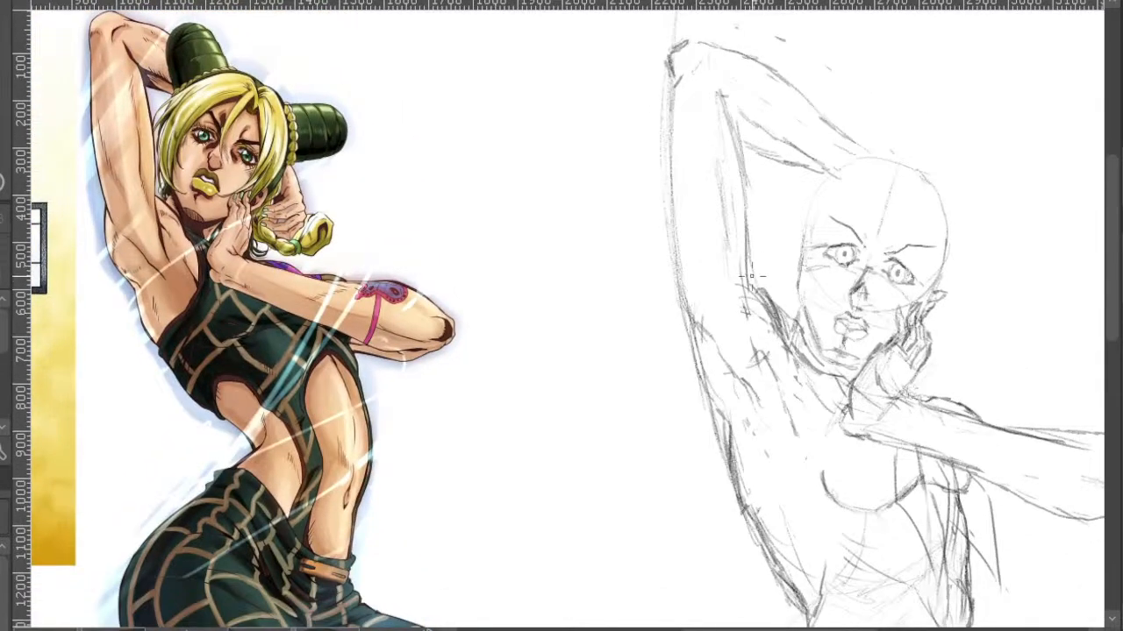
# - Sketch a long slanting collar line from the raised shoulder beside the jaw down to the chest
pyautogui.moveTo(751, 283); pyautogui.dragTo(774, 360)
pyautogui.moveTo(763, 333); pyautogui.dragTo(815, 475)
pyautogui.moveTo(810, 440); pyautogui.dragTo(832, 464)
pyautogui.moveTo(803, 373); pyautogui.dragTo(756, 294)
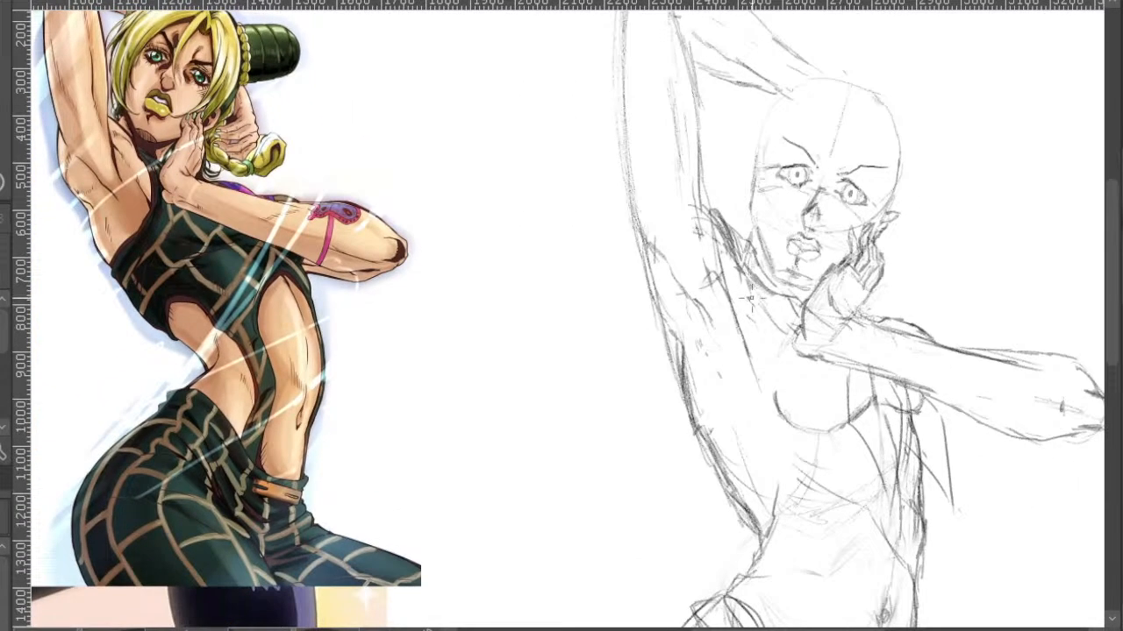
pyautogui.moveTo(731, 245)
pyautogui.mouseDown()
pyautogui.moveTo(749, 308)
pyautogui.moveTo(718, 200)
pyautogui.moveTo(728, 227)
pyautogui.mouseUp()
pyautogui.moveTo(739, 246); pyautogui.dragTo(782, 398)
# - Add a diagonal fold beside the navel and shorter collar lines running from the neck down to the chest
pyautogui.moveTo(830, 475); pyautogui.dragTo(786, 406)
pyautogui.moveTo(872, 514)
pyautogui.mouseDown()
pyautogui.moveTo(796, 410)
pyautogui.moveTo(848, 502)
pyautogui.mouseUp()
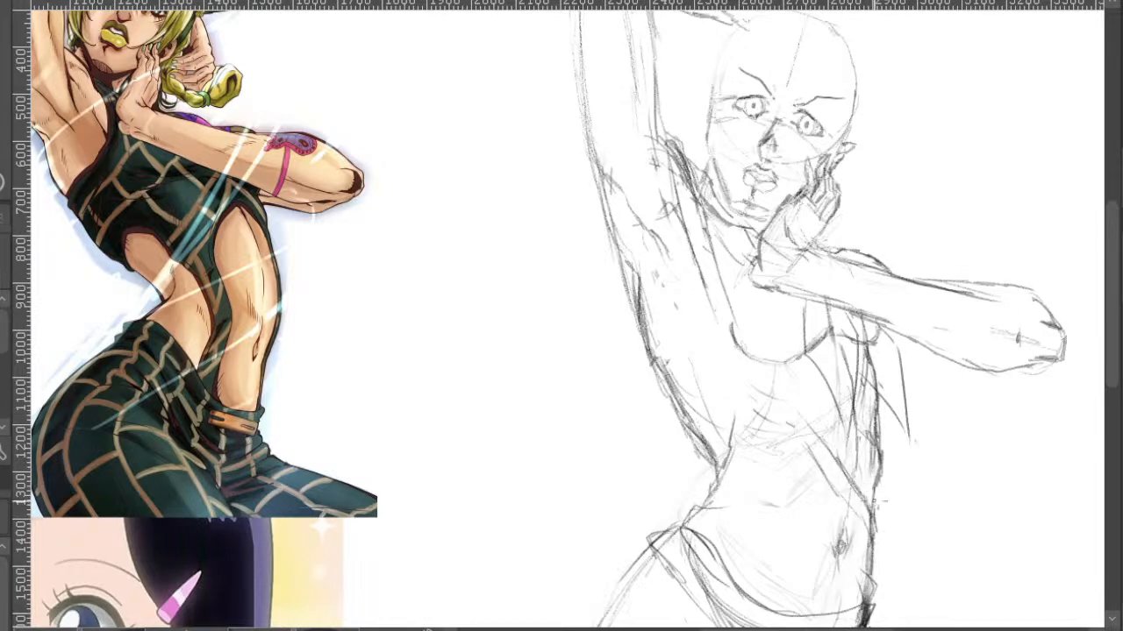
pyautogui.moveTo(876, 461); pyautogui.dragTo(816, 388)
pyautogui.moveTo(730, 261); pyautogui.dragTo(767, 331)
pyautogui.moveTo(730, 221); pyautogui.dragTo(759, 273)
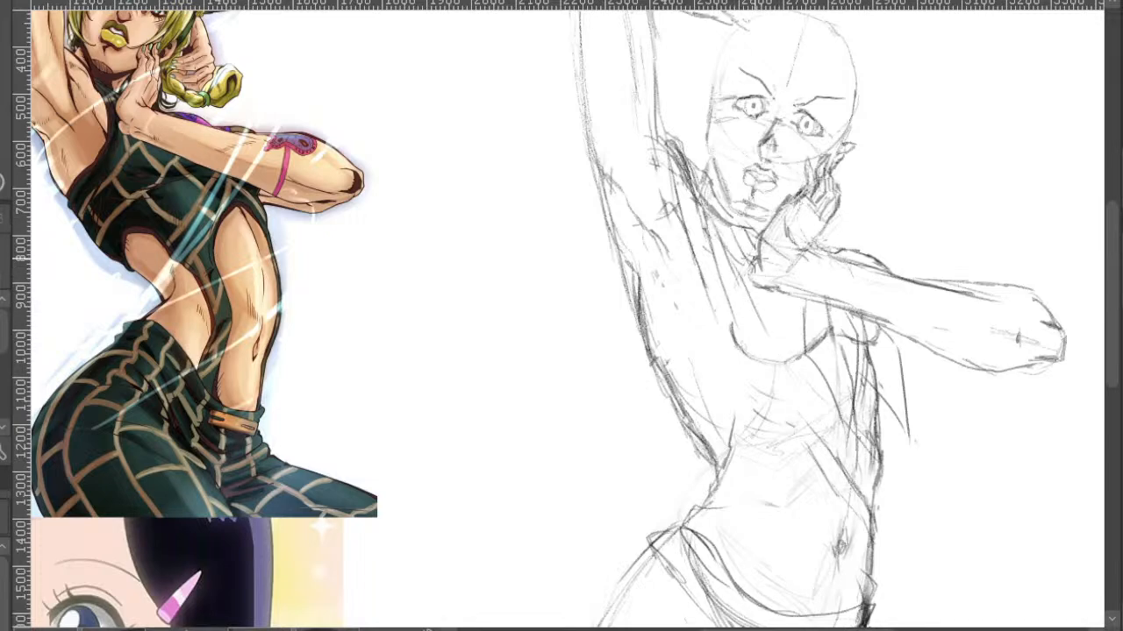
# - Sketch shirt fold lines along the near side of the torso and just above the skirt's waistband
pyautogui.moveTo(666, 255); pyautogui.dragTo(671, 278)
pyautogui.moveTo(694, 334); pyautogui.dragTo(726, 395)
pyautogui.moveTo(707, 349); pyautogui.dragTo(742, 423)
pyautogui.scroll(-3, 796, 465)
pyautogui.moveTo(730, 364); pyautogui.dragTo(757, 451)
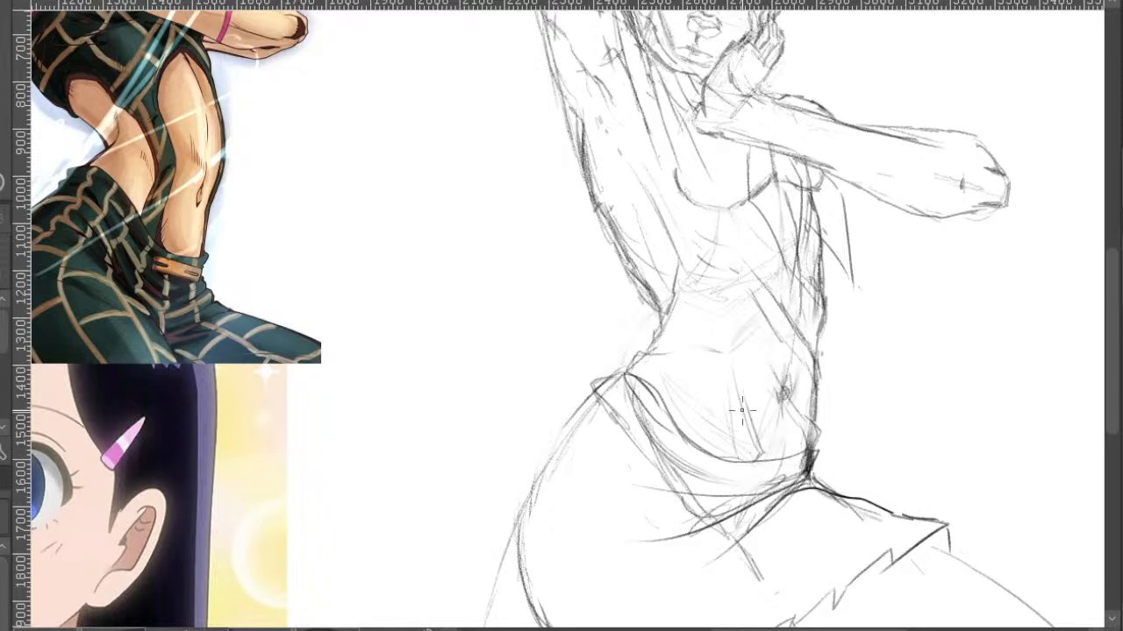
# - Sketch a curved sleeve cuff around the wrist of the crossed forearm
pyautogui.scroll(3, 754, 369)
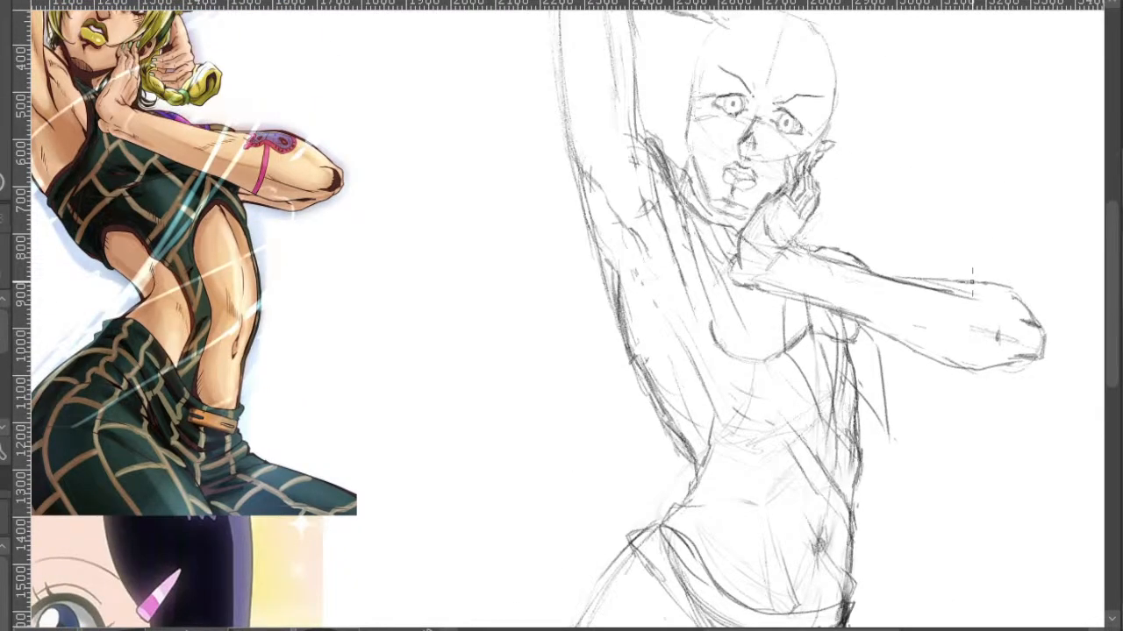
pyautogui.moveTo(995, 201)
pyautogui.mouseDown()
pyautogui.moveTo(1032, 266)
pyautogui.moveTo(1005, 258)
pyautogui.moveTo(1016, 273)
pyautogui.mouseUp()
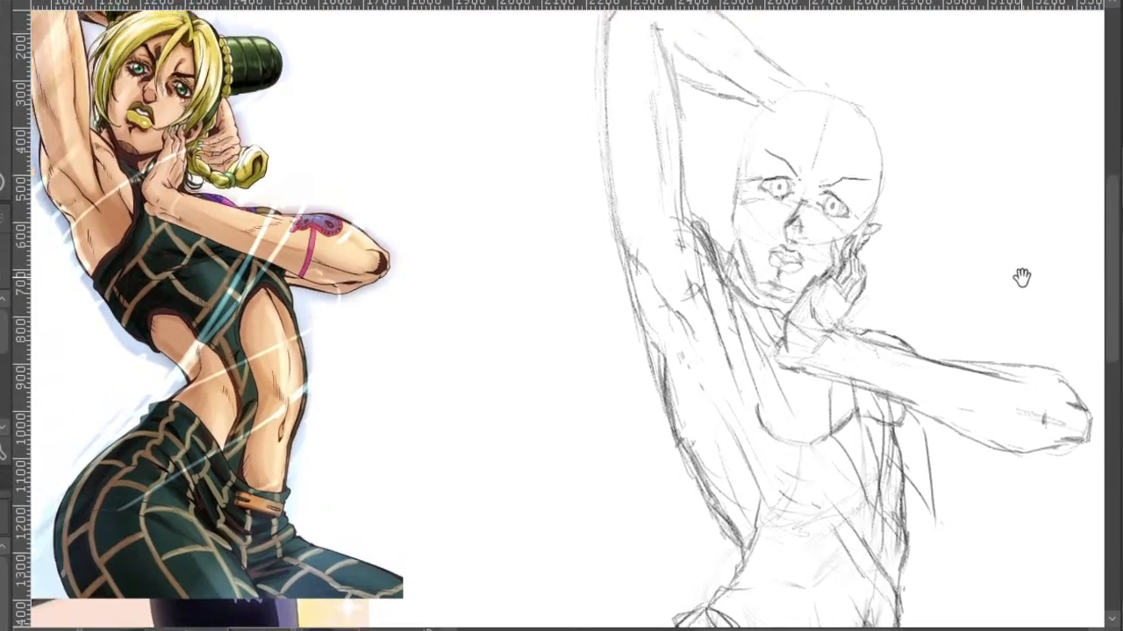
pyautogui.scroll(-4, 1016, 273)
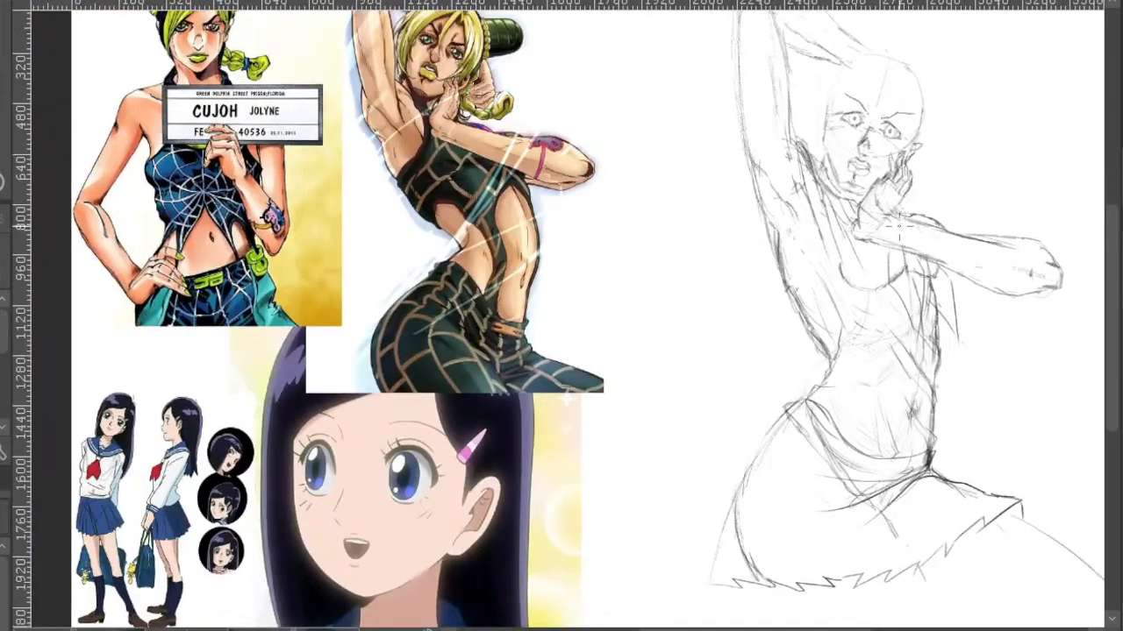
pyautogui.scroll(2, 900, 226)
pyautogui.scroll(2, 895, 216)
pyautogui.moveTo(887, 207); pyautogui.dragTo(848, 256)
pyautogui.moveTo(885, 210)
pyautogui.mouseDown()
pyautogui.moveTo(840, 258)
pyautogui.moveTo(886, 214)
pyautogui.moveTo(849, 258)
pyautogui.moveTo(921, 203)
pyautogui.moveTo(894, 251)
pyautogui.moveTo(865, 270)
pyautogui.mouseUp()
pyautogui.moveTo(865, 270)
pyautogui.mouseDown()
pyautogui.moveTo(903, 237)
pyautogui.moveTo(904, 208)
pyautogui.mouseUp()
pyautogui.moveTo(848, 266); pyautogui.dragTo(875, 266)
pyautogui.scroll(-1, 923, 231)
pyautogui.moveTo(992, 235)
pyautogui.mouseDown()
pyautogui.moveTo(1026, 197)
pyautogui.moveTo(982, 187)
pyautogui.moveTo(990, 194)
pyautogui.mouseUp()
pyautogui.scroll(-1, 1026, 197)
pyautogui.scroll(2, 990, 194)
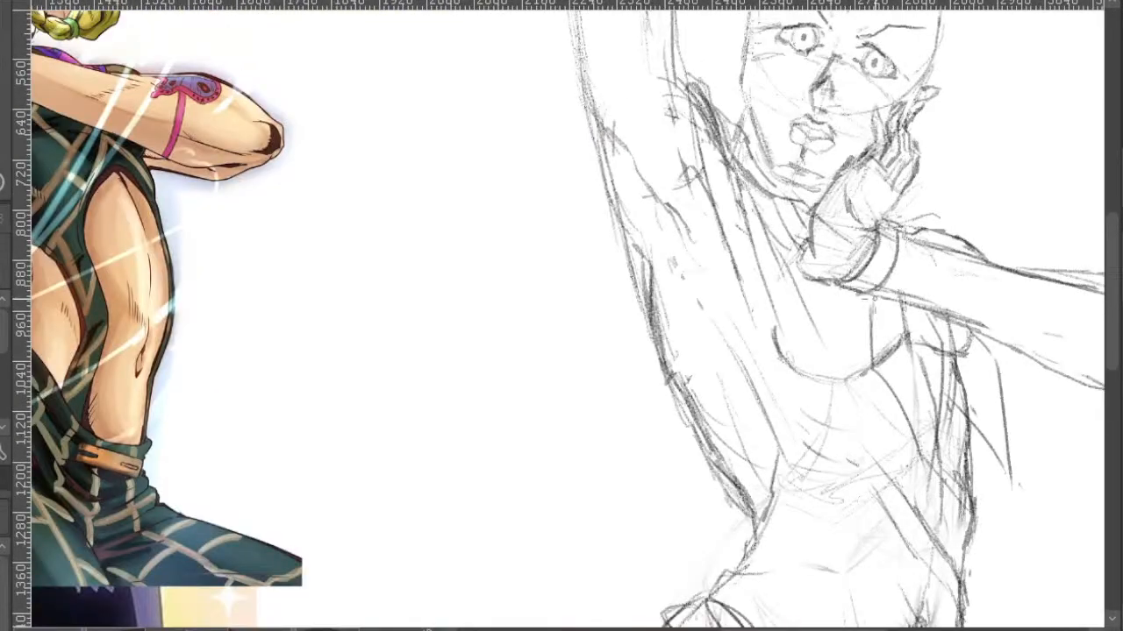
# - Add sleeve folds beneath the cuff and diagonally across the upper edge of the crossed forearm
pyautogui.moveTo(870, 304)
pyautogui.mouseDown()
pyautogui.moveTo(891, 325)
pyautogui.moveTo(947, 324)
pyautogui.mouseUp()
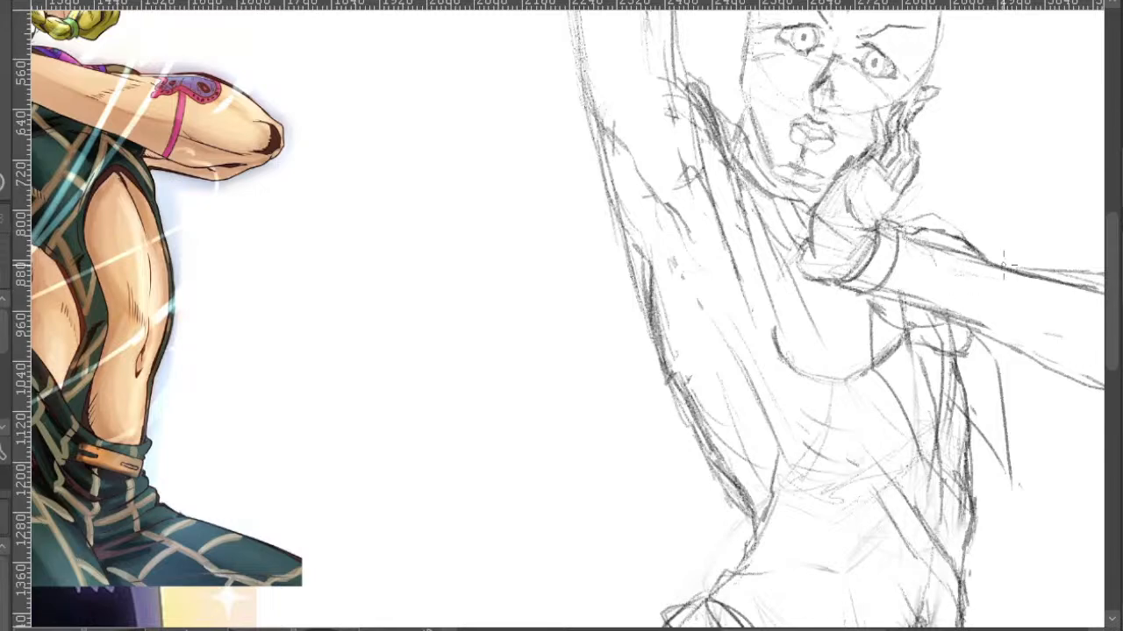
pyautogui.moveTo(1041, 248); pyautogui.dragTo(927, 190)
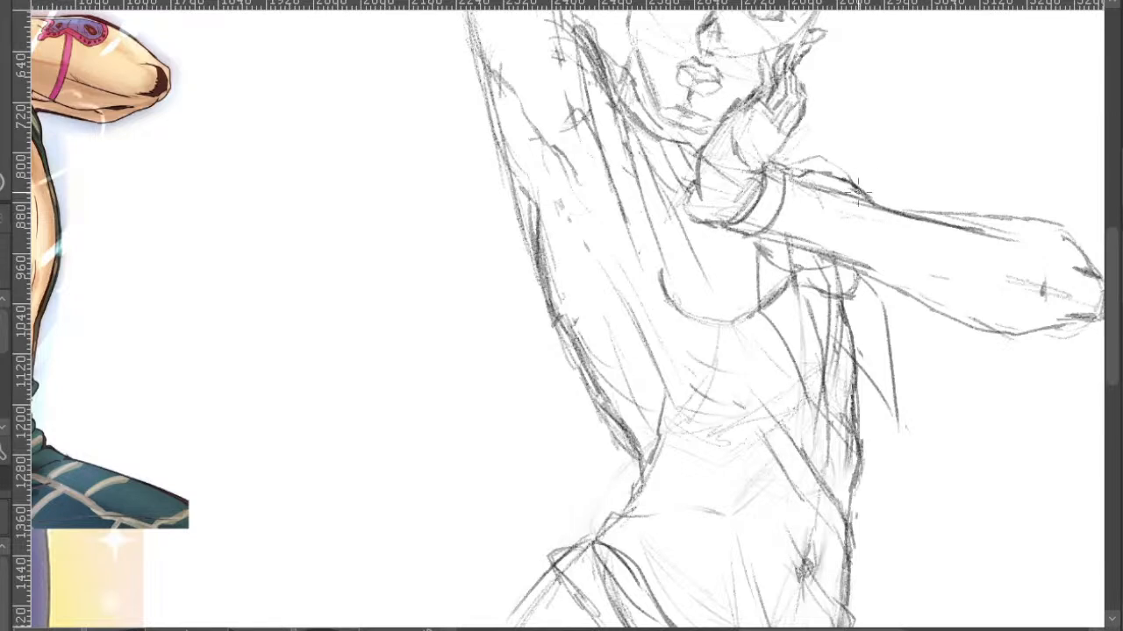
pyautogui.moveTo(889, 215); pyautogui.dragTo(925, 254)
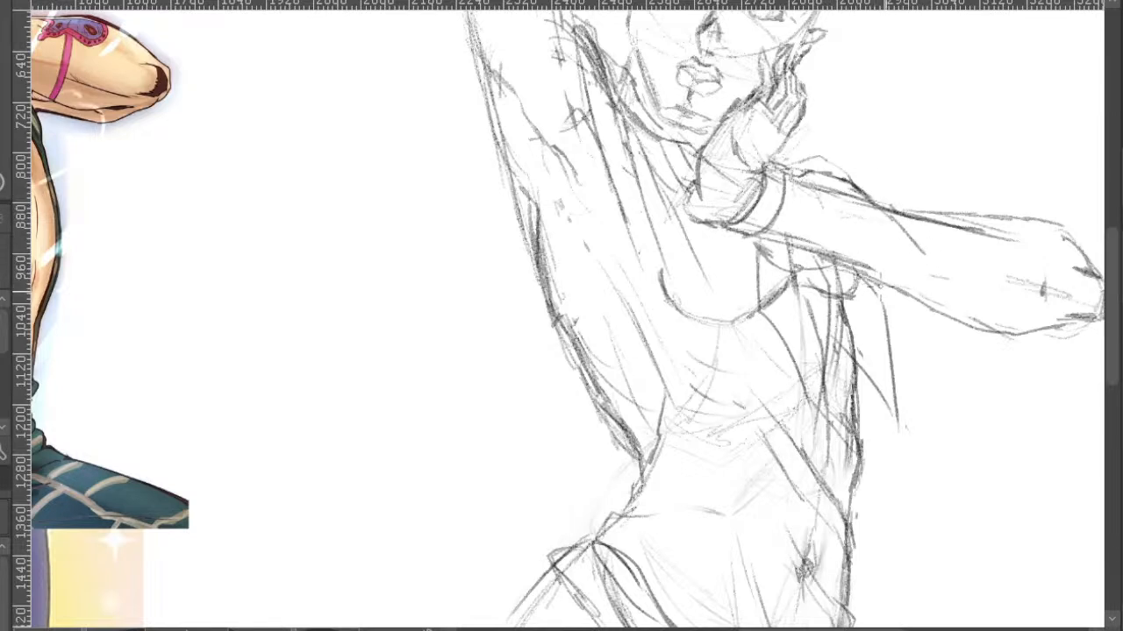
pyautogui.moveTo(897, 205)
pyautogui.mouseDown()
pyautogui.moveTo(937, 219)
pyautogui.moveTo(995, 270)
pyautogui.mouseUp()
pyautogui.moveTo(900, 195); pyautogui.dragTo(972, 250)
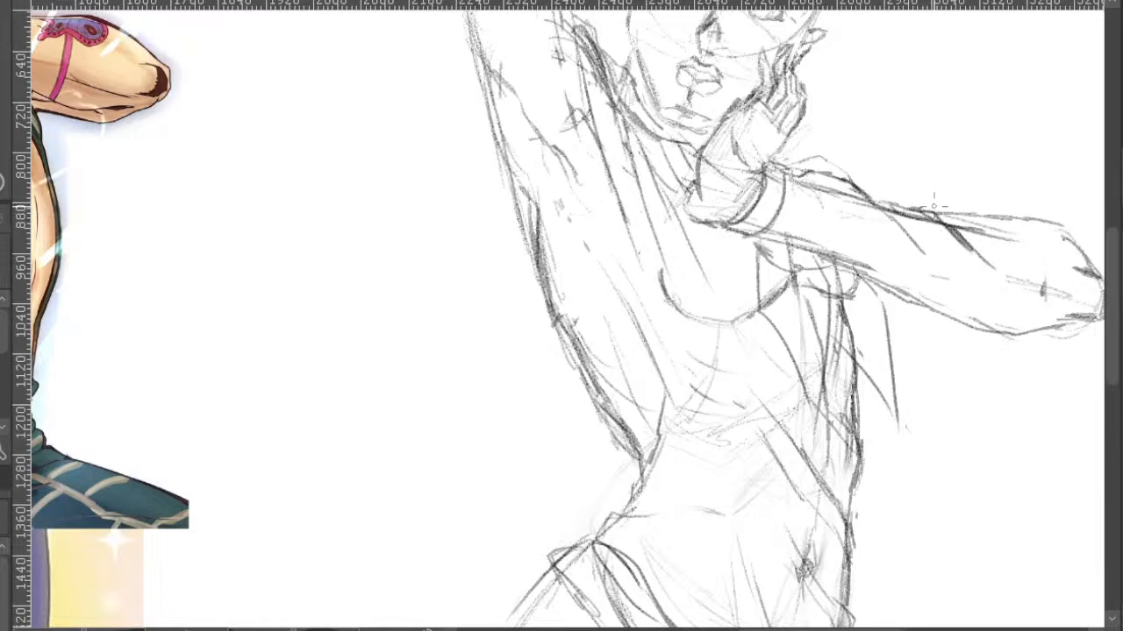
pyautogui.moveTo(965, 211); pyautogui.dragTo(1011, 223)
# - Rework the sleeve's outline around the bent elbow of the crossed arm
pyautogui.moveTo(1002, 215)
pyautogui.mouseDown()
pyautogui.moveTo(1060, 246)
pyautogui.moveTo(916, 168)
pyautogui.mouseUp()
pyautogui.moveTo(727, 194)
pyautogui.mouseDown()
pyautogui.moveTo(768, 228)
pyautogui.moveTo(898, 275)
pyautogui.mouseUp()
pyautogui.moveTo(855, 149)
pyautogui.mouseDown()
pyautogui.moveTo(926, 163)
pyautogui.moveTo(963, 210)
pyautogui.moveTo(911, 263)
pyautogui.moveTo(947, 249)
pyautogui.moveTo(859, 266)
pyautogui.mouseUp()
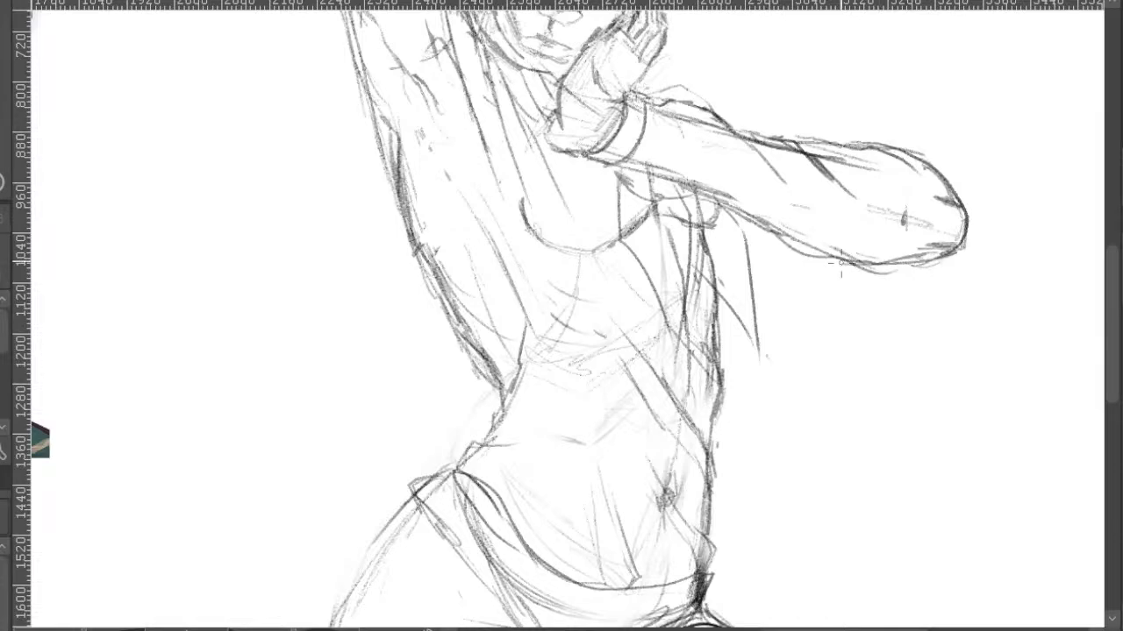
pyautogui.moveTo(936, 136); pyautogui.dragTo(946, 165)
pyautogui.scroll(-3, 892, 120)
pyautogui.scroll(1, 912, 200)
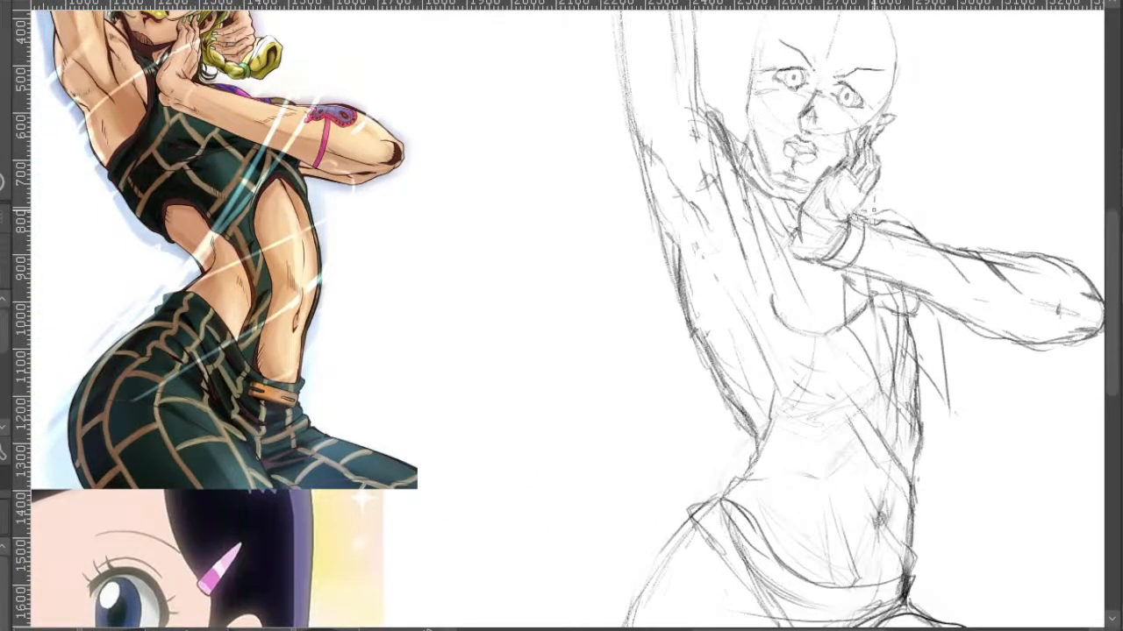
pyautogui.scroll(-2, 939, 155)
pyautogui.moveTo(977, 176)
pyautogui.mouseDown()
pyautogui.moveTo(906, 110)
pyautogui.moveTo(877, 146)
pyautogui.moveTo(879, 163)
pyautogui.mouseUp()
pyautogui.scroll(-2, 906, 110)
pyautogui.scroll(5, 847, 149)
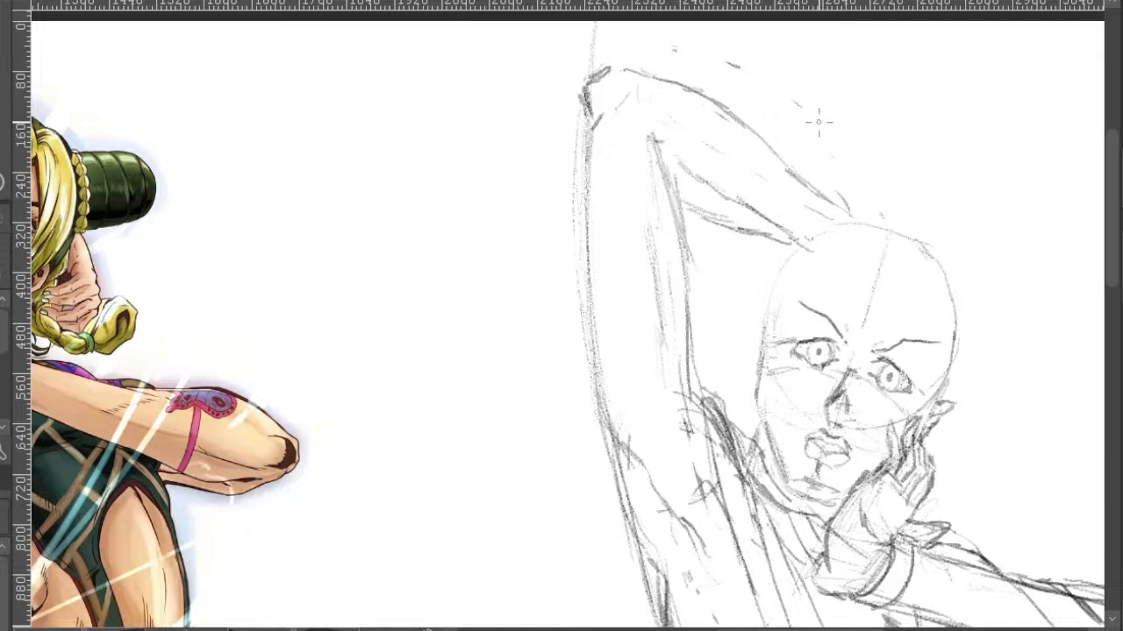
# - Sketch fold lines along the raised forearm's sleeve and roughen its outer edge above the head
pyautogui.moveTo(765, 237)
pyautogui.mouseDown()
pyautogui.moveTo(759, 245)
pyautogui.moveTo(738, 224)
pyautogui.moveTo(722, 172)
pyautogui.moveTo(758, 236)
pyautogui.moveTo(765, 200)
pyautogui.moveTo(695, 102)
pyautogui.mouseUp()
pyautogui.moveTo(702, 147)
pyautogui.mouseDown()
pyautogui.moveTo(681, 123)
pyautogui.moveTo(737, 167)
pyautogui.mouseUp()
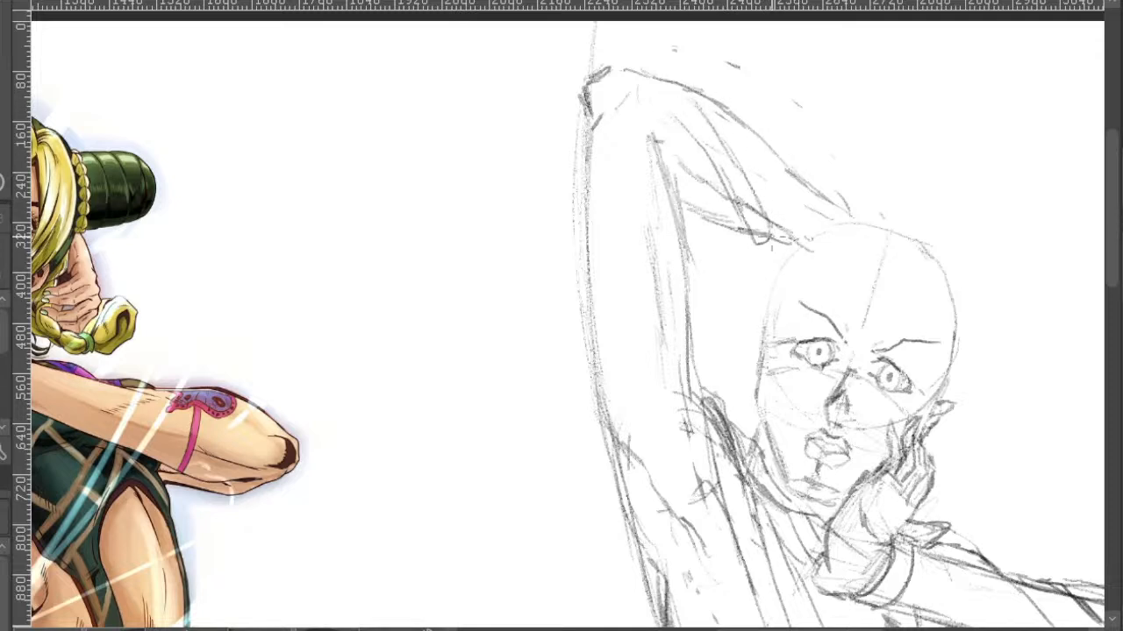
pyautogui.moveTo(756, 129); pyautogui.dragTo(795, 189)
pyautogui.moveTo(754, 128); pyautogui.dragTo(784, 172)
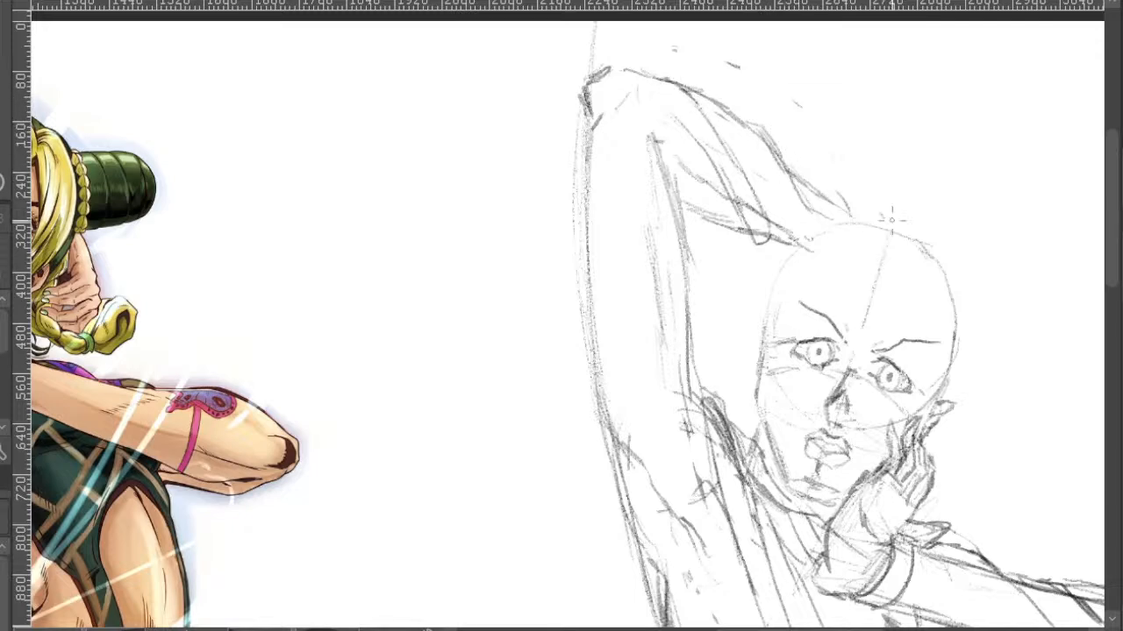
pyautogui.moveTo(980, 135); pyautogui.dragTo(850, 53)
pyautogui.scroll(-1, 849, 58)
pyautogui.moveTo(680, 107); pyautogui.dragTo(683, 191)
pyautogui.scroll(1, 681, 189)
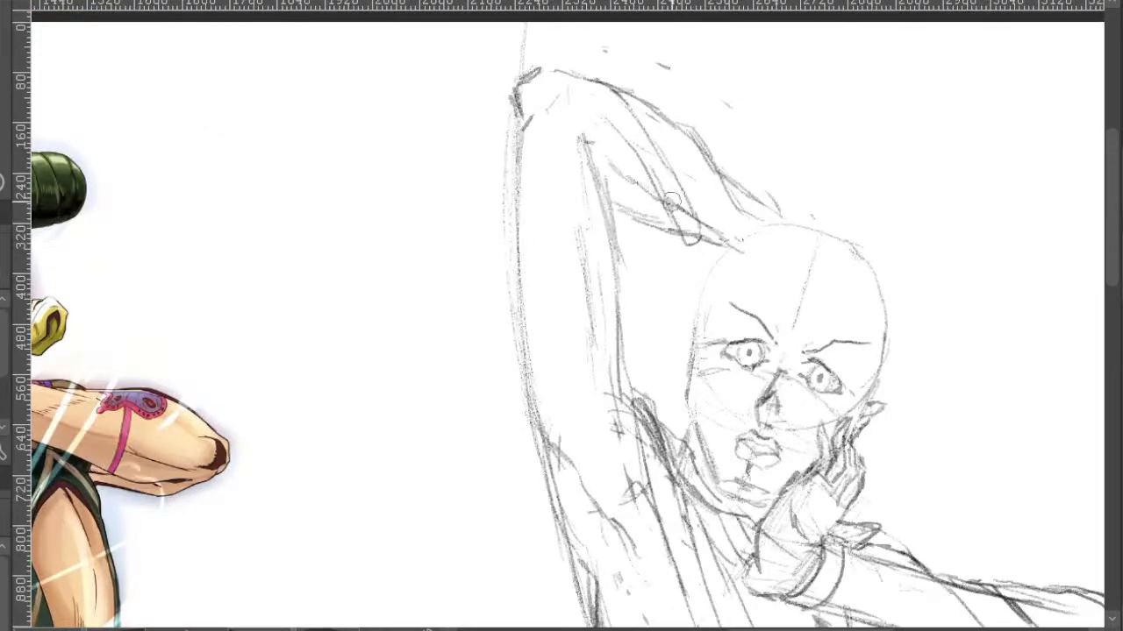
# - Examine the whole figure sketch from the raised arm to the skirt hem against the reference pose
pyautogui.scroll(-2, 684, 208)
pyautogui.moveTo(885, 202); pyautogui.dragTo(781, 138)
pyautogui.moveTo(813, 188)
pyautogui.mouseDown()
pyautogui.moveTo(752, 129)
pyautogui.moveTo(796, 212)
pyautogui.moveTo(875, 251)
pyautogui.moveTo(853, 226)
pyautogui.mouseUp()
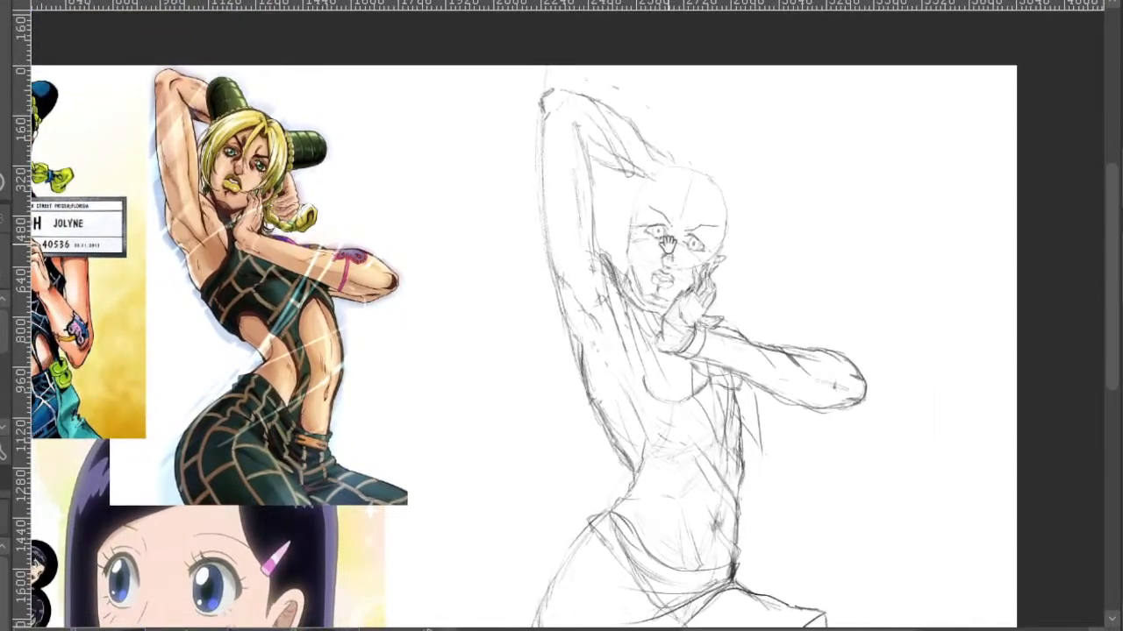
pyautogui.scroll(2, 570, 313)
pyautogui.moveTo(550, 284)
pyautogui.mouseDown()
pyautogui.moveTo(556, 316)
pyautogui.moveTo(575, 393)
pyautogui.mouseUp()
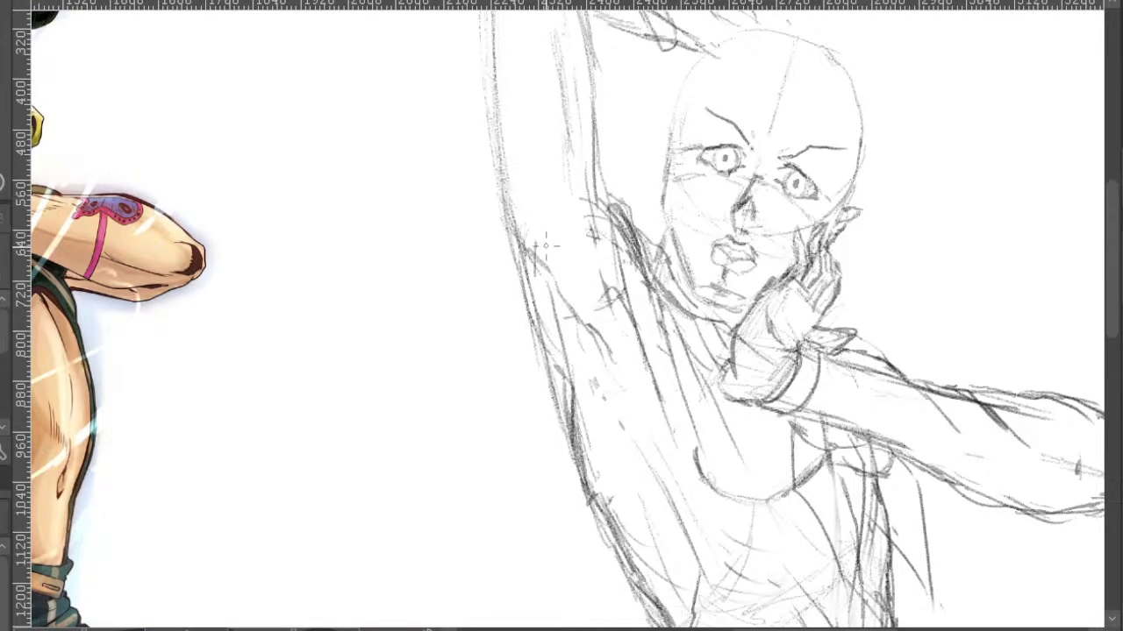
pyautogui.scroll(-1, 596, 349)
pyautogui.scroll(-2, 769, 219)
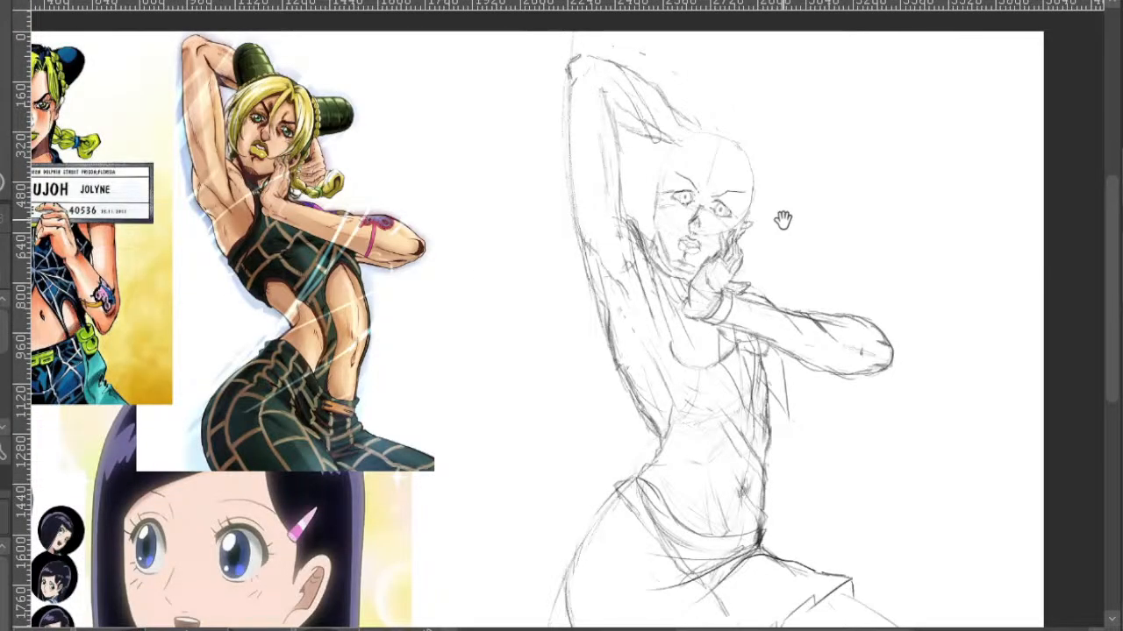
pyautogui.moveTo(792, 220)
pyautogui.mouseDown()
pyautogui.moveTo(792, 108)
pyautogui.moveTo(759, 126)
pyautogui.mouseUp()
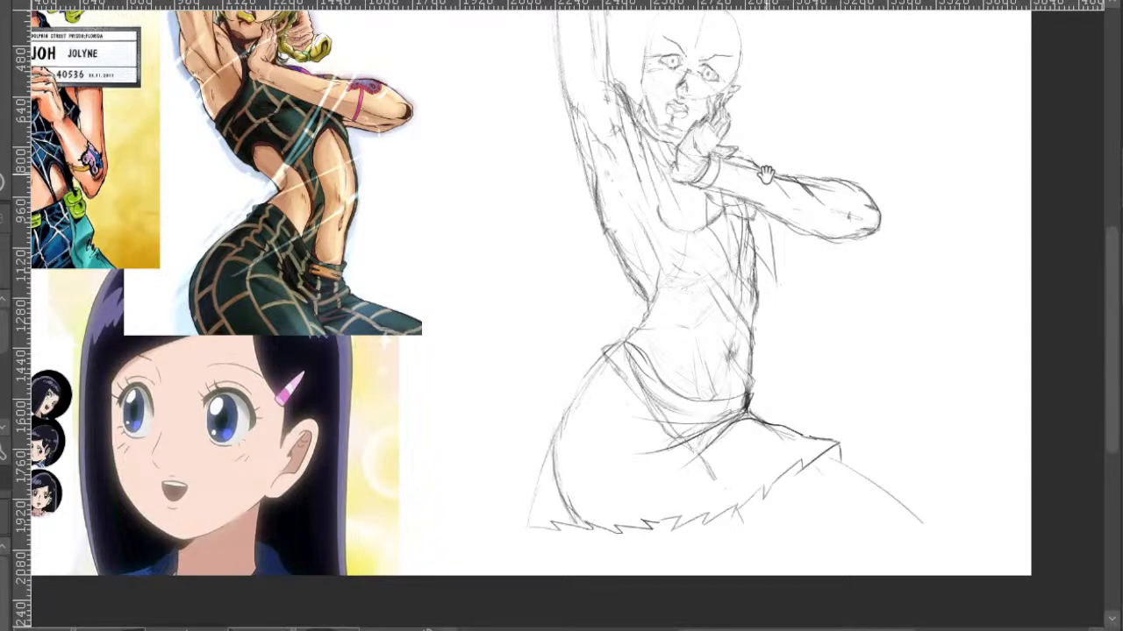
pyautogui.moveTo(795, 159); pyautogui.dragTo(793, 198)
pyautogui.scroll(6, 793, 198)
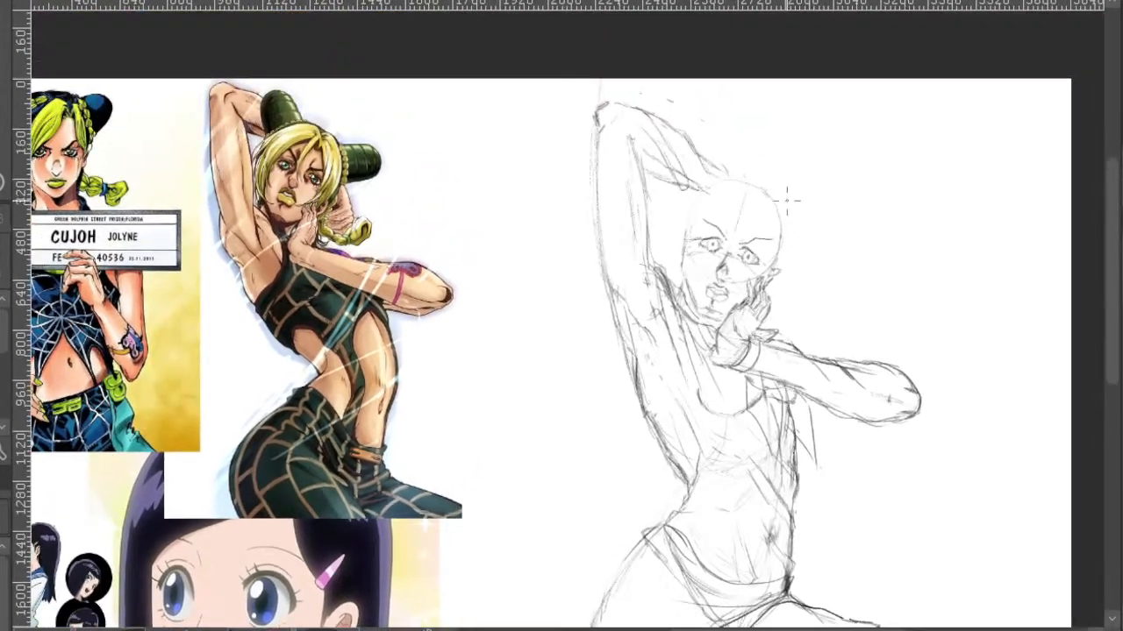
# - Sketch the hair parting on the forehead and a lock sweeping over the brow to a flicked tip beside the head
pyautogui.scroll(-1, 737, 220)
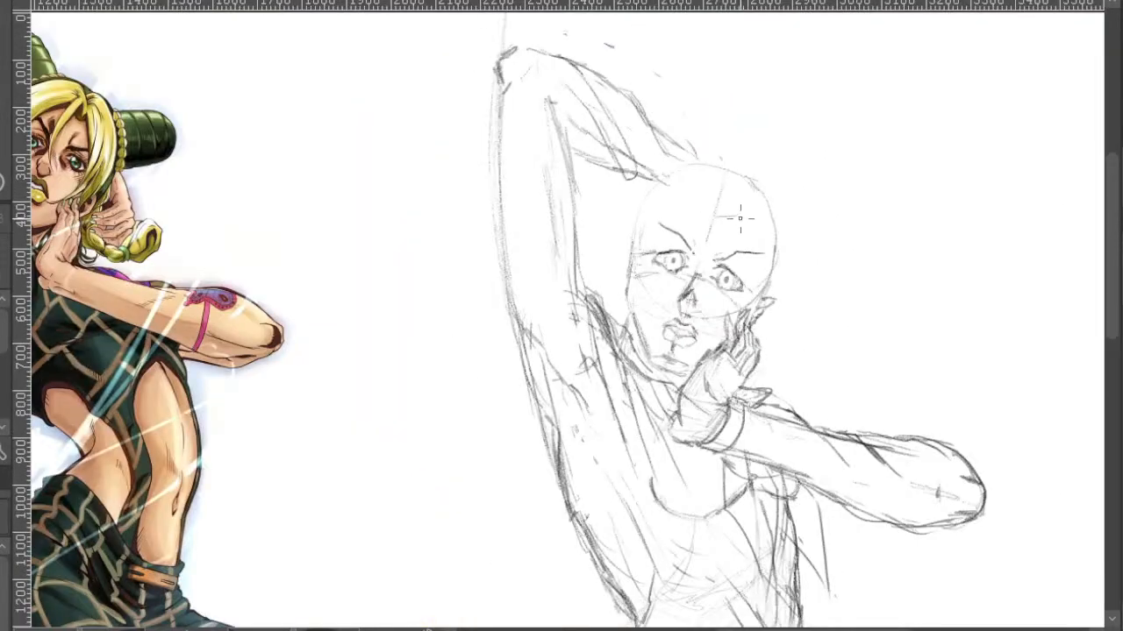
pyautogui.scroll(-1, 746, 219)
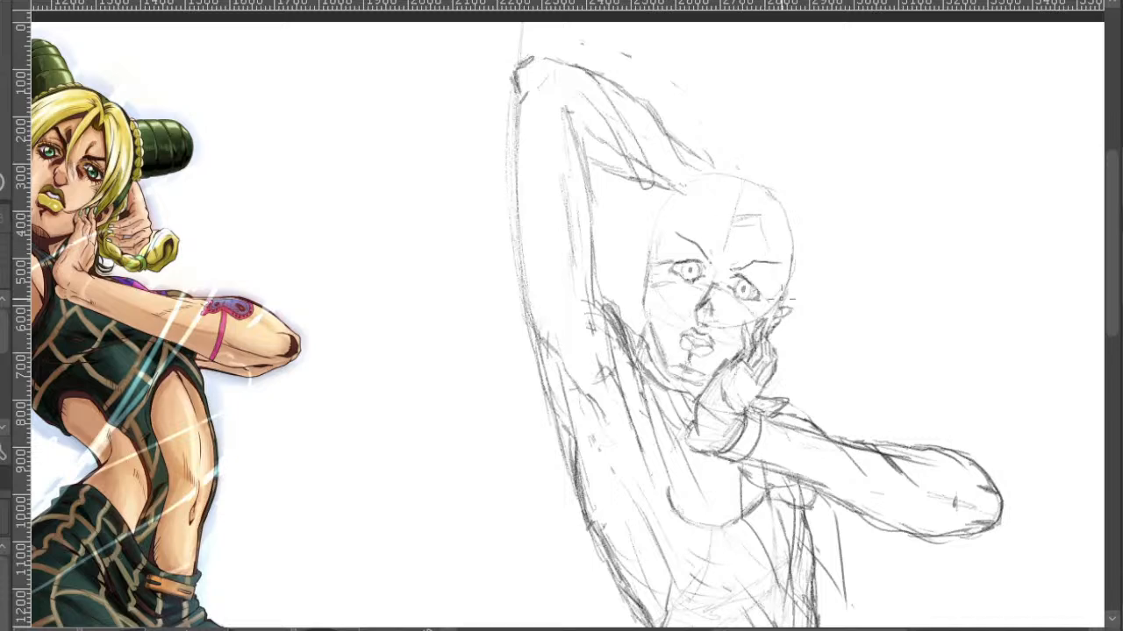
pyautogui.moveTo(757, 263); pyautogui.dragTo(780, 262)
pyautogui.moveTo(794, 310); pyautogui.dragTo(920, 218)
pyautogui.moveTo(747, 384); pyautogui.dragTo(824, 93)
pyautogui.moveTo(984, 20); pyautogui.dragTo(875, 223)
pyautogui.scroll(1, 866, 110)
pyautogui.moveTo(851, 68); pyautogui.dragTo(876, 114)
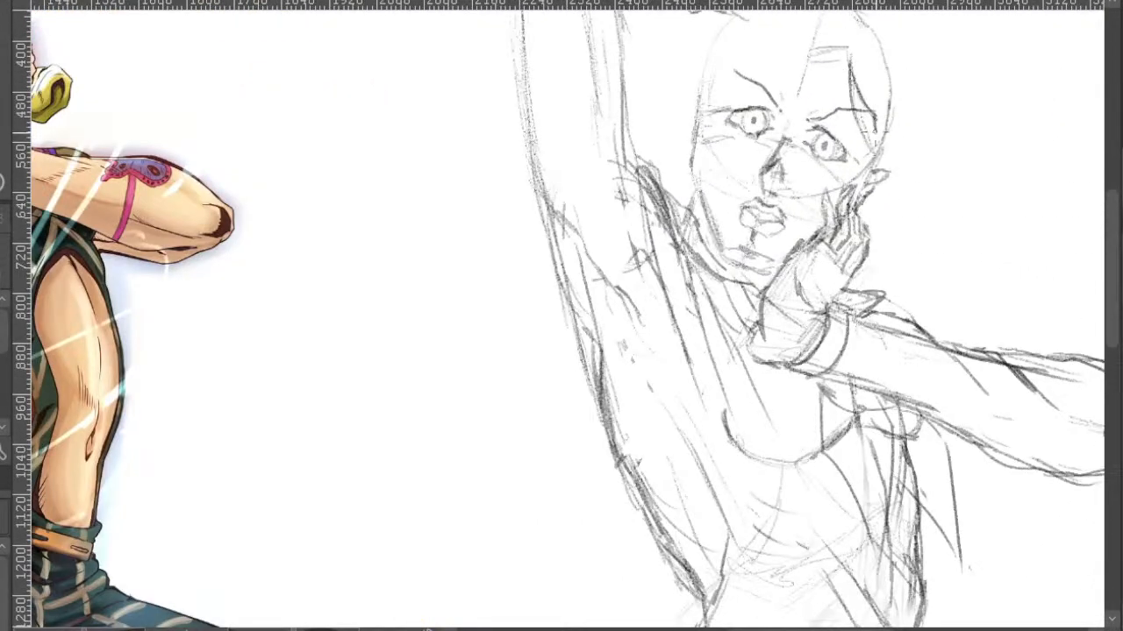
pyautogui.moveTo(903, 108)
pyautogui.mouseDown()
pyautogui.moveTo(872, 164)
pyautogui.moveTo(863, 135)
pyautogui.mouseUp()
pyautogui.press('e')
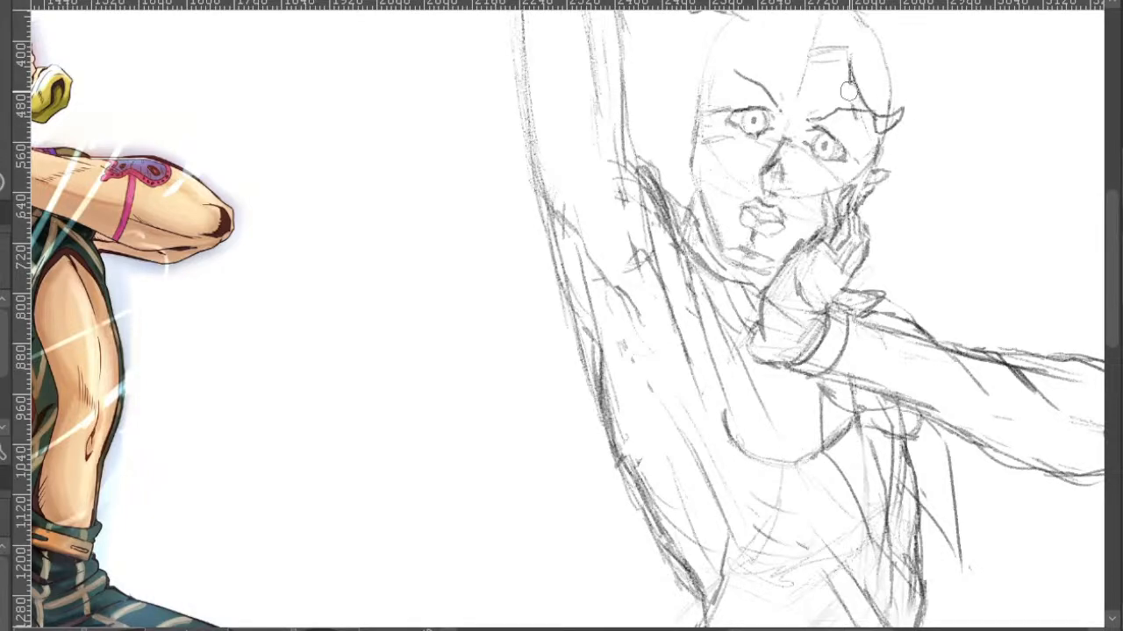
# - Draw the fringe across the forehead and the hair's outline around the crown and far side of the face
pyautogui.scroll(-3, 851, 88)
pyautogui.moveTo(868, 61); pyautogui.dragTo(893, 127)
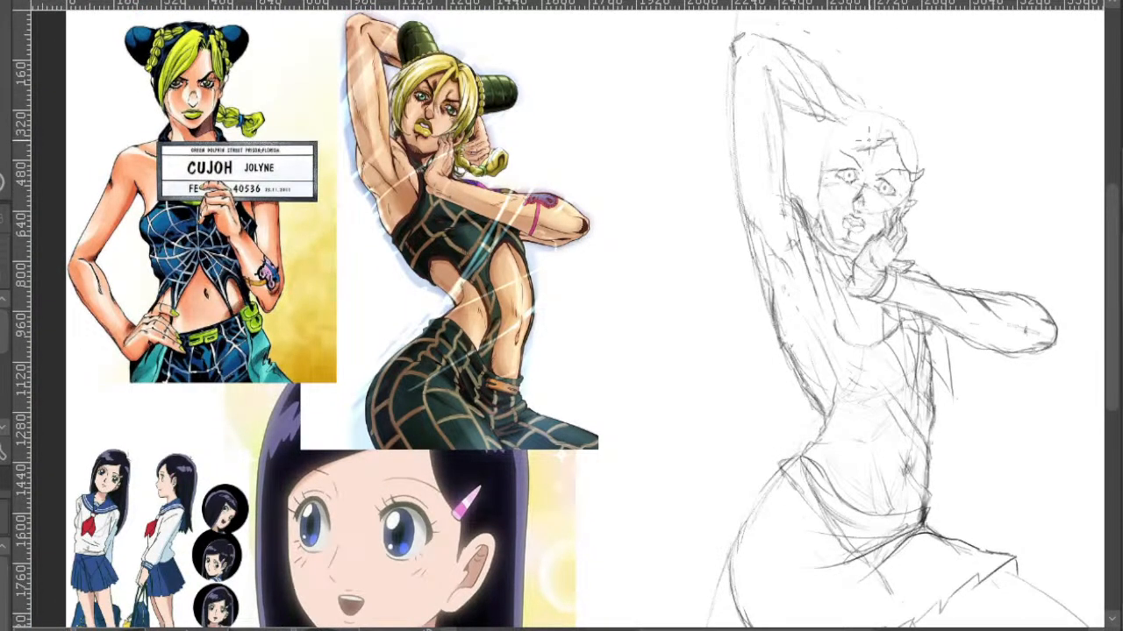
pyautogui.moveTo(861, 151); pyautogui.dragTo(823, 177)
pyautogui.moveTo(882, 140)
pyautogui.mouseDown()
pyautogui.moveTo(826, 171)
pyautogui.moveTo(817, 210)
pyautogui.mouseUp()
pyautogui.moveTo(825, 154); pyautogui.dragTo(815, 200)
pyautogui.moveTo(846, 122)
pyautogui.mouseDown()
pyautogui.moveTo(825, 133)
pyautogui.moveTo(805, 212)
pyautogui.mouseUp()
pyautogui.moveTo(838, 127)
pyautogui.mouseDown()
pyautogui.moveTo(879, 116)
pyautogui.moveTo(865, 115)
pyautogui.moveTo(896, 115)
pyautogui.moveTo(877, 111)
pyautogui.moveTo(916, 137)
pyautogui.moveTo(925, 166)
pyautogui.moveTo(919, 137)
pyautogui.moveTo(855, 119)
pyautogui.mouseUp()
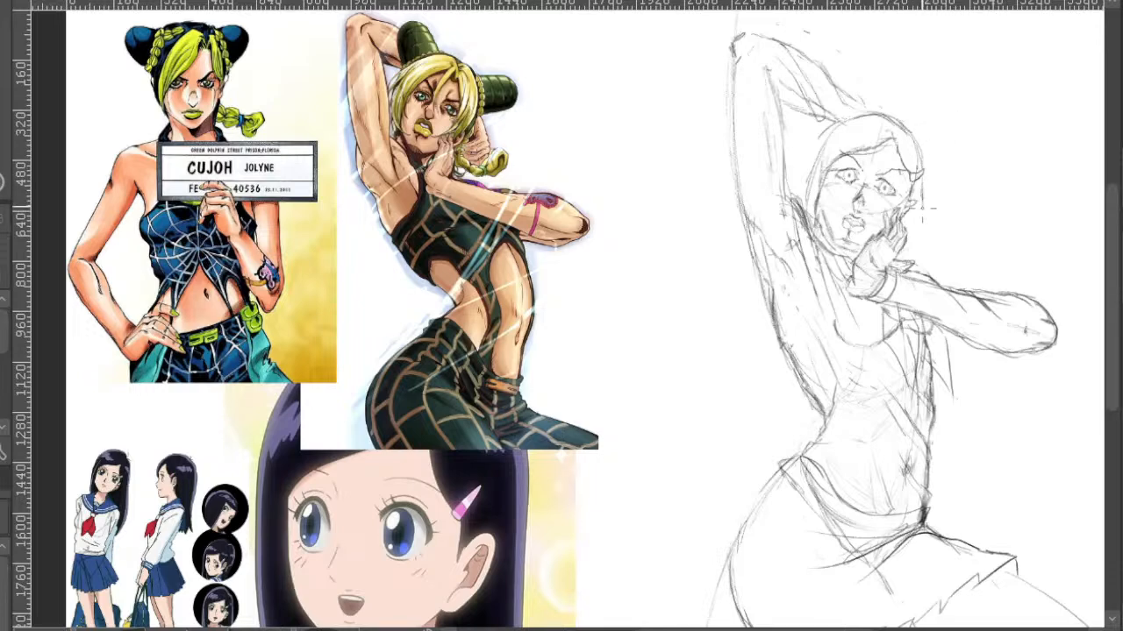
# - Sketch the long hair falling behind the shoulder and hanging in tapered strands beneath the crossed arm
pyautogui.moveTo(923, 204); pyautogui.dragTo(928, 246)
pyautogui.moveTo(972, 385); pyautogui.dragTo(962, 423)
pyautogui.moveTo(1018, 390); pyautogui.dragTo(966, 329)
pyautogui.scroll(2, 916, 302)
pyautogui.moveTo(915, 302); pyautogui.dragTo(874, 512)
pyautogui.moveTo(881, 419); pyautogui.dragTo(846, 528)
pyautogui.moveTo(856, 444)
pyautogui.mouseDown()
pyautogui.moveTo(842, 543)
pyautogui.moveTo(831, 532)
pyautogui.mouseUp()
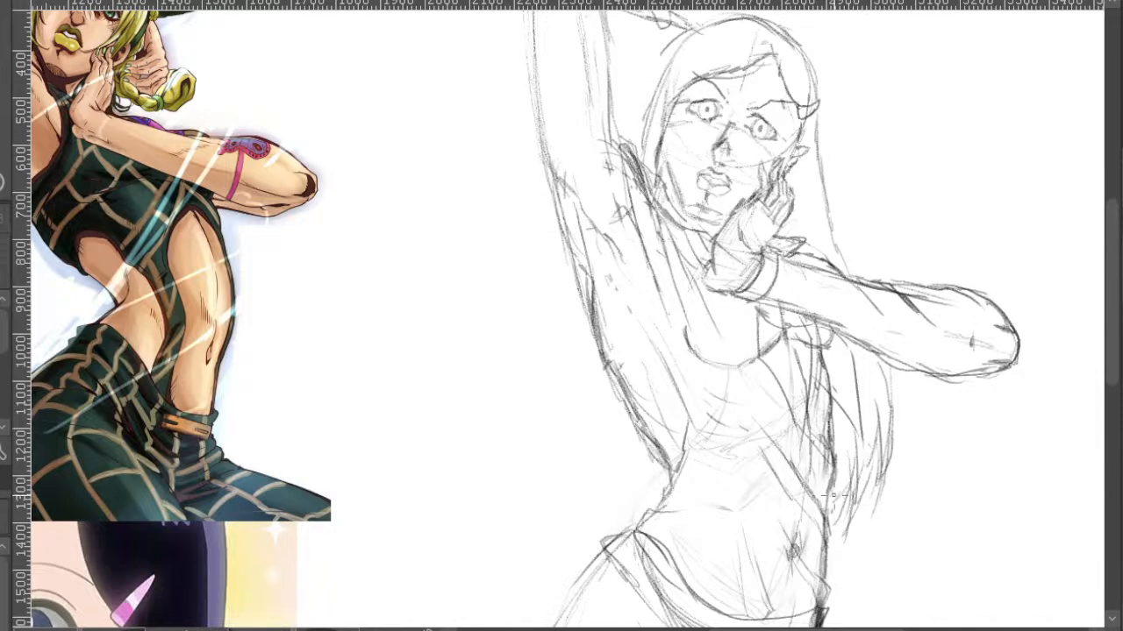
pyautogui.moveTo(861, 433); pyautogui.dragTo(864, 470)
pyautogui.moveTo(887, 407); pyautogui.dragTo(885, 467)
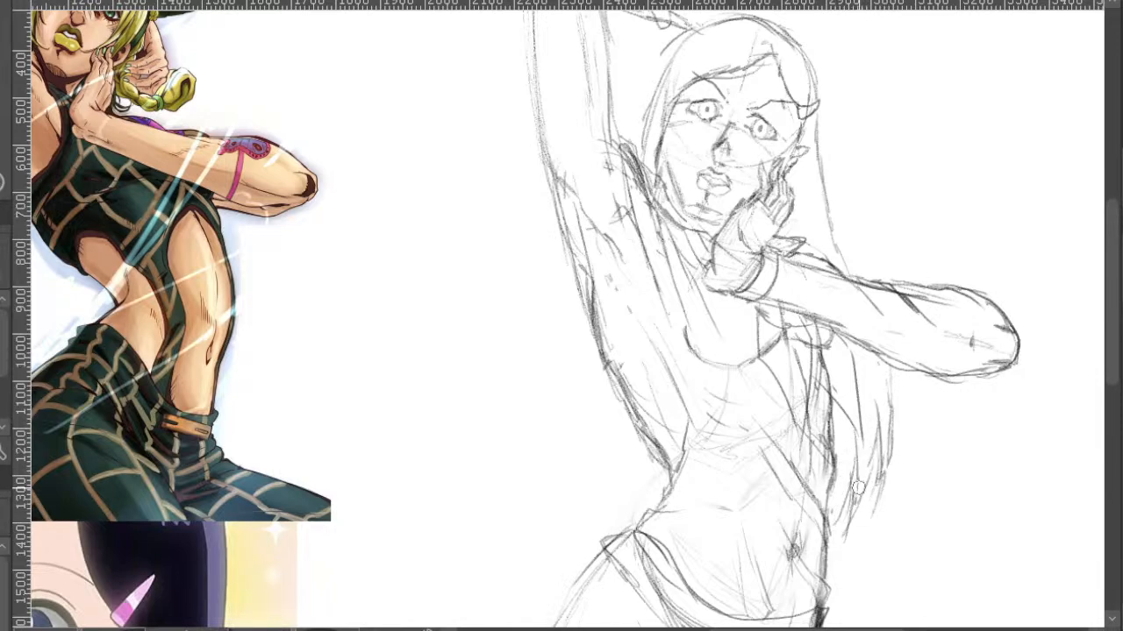
# - Draw pleat lines across the skirt, rising from the zigzag hem toward the waistband
pyautogui.scroll(-1, 881, 447)
pyautogui.moveTo(941, 346); pyautogui.dragTo(959, 178)
pyautogui.scroll(-1, 979, 212)
pyautogui.scroll(1, 849, 299)
pyautogui.scroll(2, 849, 298)
pyautogui.scroll(-2, 840, 311)
pyautogui.scroll(-1, 959, 179)
pyautogui.moveTo(971, 243); pyautogui.dragTo(891, 213)
pyautogui.scroll(3, 730, 387)
pyautogui.moveTo(753, 452); pyautogui.dragTo(729, 307)
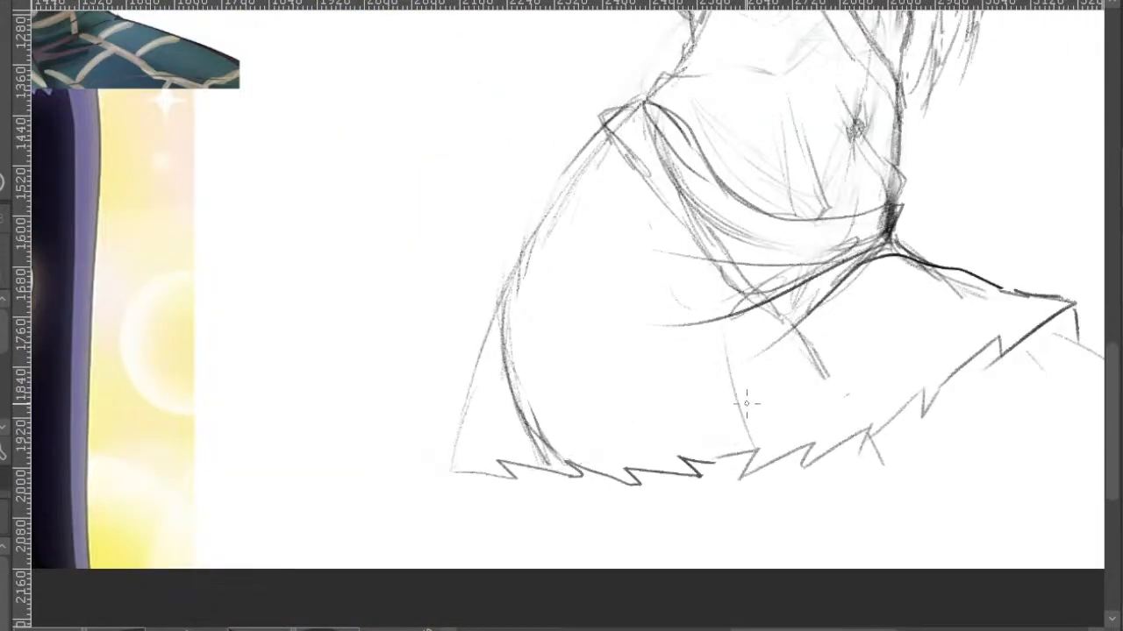
pyautogui.moveTo(684, 449); pyautogui.dragTo(682, 421)
pyautogui.moveTo(788, 388)
pyautogui.mouseDown()
pyautogui.moveTo(805, 443)
pyautogui.moveTo(776, 352)
pyautogui.moveTo(766, 256)
pyautogui.mouseUp()
pyautogui.moveTo(870, 423); pyautogui.dragTo(829, 372)
pyautogui.moveTo(989, 336); pyautogui.dragTo(912, 307)
pyautogui.moveTo(914, 346); pyautogui.dragTo(875, 384)
pyautogui.moveTo(683, 454); pyautogui.dragTo(687, 372)
pyautogui.moveTo(628, 469); pyautogui.dragTo(655, 359)
pyautogui.moveTo(569, 462); pyautogui.dragTo(623, 316)
pyautogui.moveTo(501, 452); pyautogui.dragTo(600, 274)
pyautogui.scroll(-3, 712, 154)
pyautogui.moveTo(960, 213); pyautogui.dragTo(964, 298)
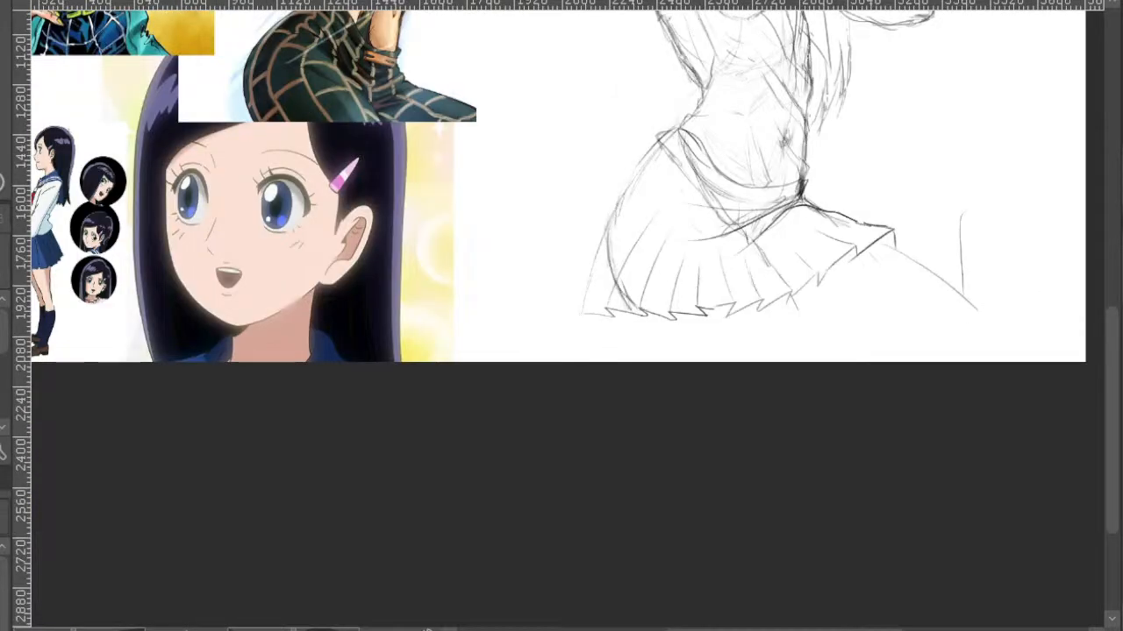
pyautogui.hotkey('ctrl', 'z')
pyautogui.scroll(3, 863, 303)
pyautogui.press('e')
pyautogui.moveTo(826, 264); pyautogui.dragTo(776, 300)
pyautogui.moveTo(826, 284); pyautogui.dragTo(785, 305)
pyautogui.moveTo(827, 235)
pyautogui.mouseDown()
pyautogui.moveTo(797, 265)
pyautogui.moveTo(801, 203)
pyautogui.mouseUp()
pyautogui.hotkey('ctrl', 'z')
pyautogui.hotkey('ctrl', 'z')
pyautogui.hotkey('ctrl', 'z')
pyautogui.hotkey('ctrl', 'z')
# - Erase the navel and leftover abdomen construction lines showing through the shirt above the waistband
pyautogui.scroll(1, 870, 240)
pyautogui.moveTo(741, 269)
pyautogui.mouseDown()
pyautogui.moveTo(797, 285)
pyautogui.moveTo(780, 215)
pyautogui.moveTo(798, 191)
pyautogui.moveTo(805, 88)
pyautogui.moveTo(766, 92)
pyautogui.mouseUp()
pyautogui.press('e')
pyautogui.moveTo(775, 248); pyautogui.dragTo(780, 265)
pyautogui.moveTo(812, 207); pyautogui.dragTo(800, 296)
pyautogui.moveTo(658, 170)
pyautogui.mouseDown()
pyautogui.moveTo(649, 209)
pyautogui.moveTo(638, 153)
pyautogui.mouseUp()
pyautogui.moveTo(639, 221)
pyautogui.mouseDown()
pyautogui.moveTo(727, 295)
pyautogui.moveTo(643, 160)
pyautogui.moveTo(657, 130)
pyautogui.moveTo(769, 315)
pyautogui.moveTo(779, 262)
pyautogui.moveTo(770, 220)
pyautogui.moveTo(806, 260)
pyautogui.moveTo(809, 206)
pyautogui.moveTo(835, 221)
pyautogui.mouseUp()
pyautogui.scroll(4, 626, 177)
pyautogui.hotkey('ctrl', 'z')
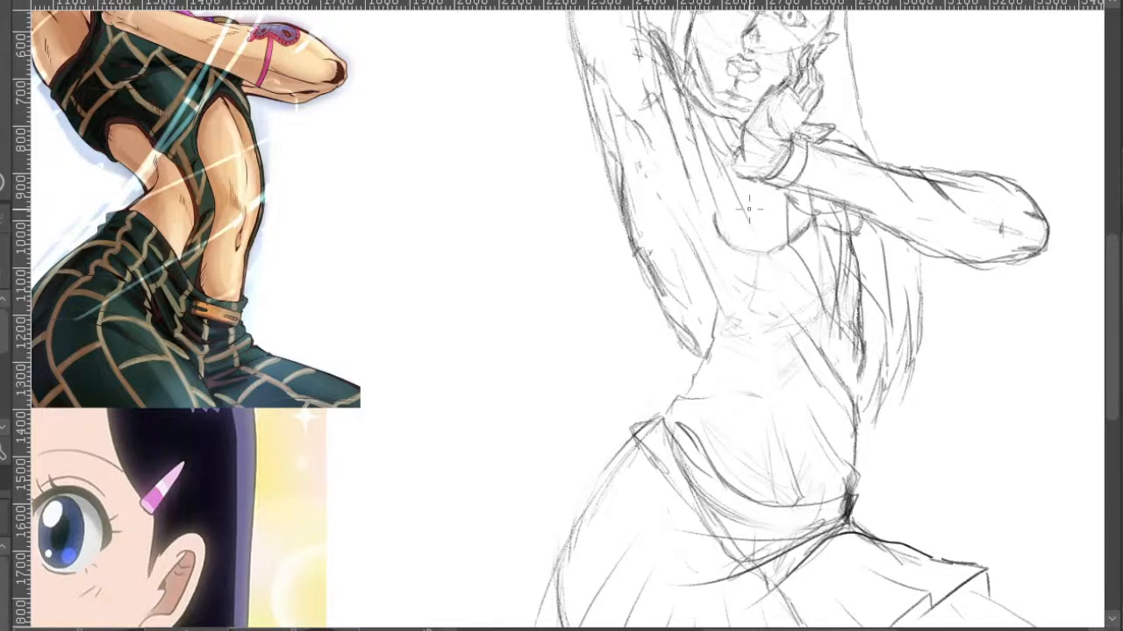
# - Erase the construction lines inside the raised upper arm, around the armpit and beside the neck
pyautogui.moveTo(683, 291)
pyautogui.mouseDown()
pyautogui.moveTo(626, 217)
pyautogui.moveTo(619, 164)
pyautogui.mouseUp()
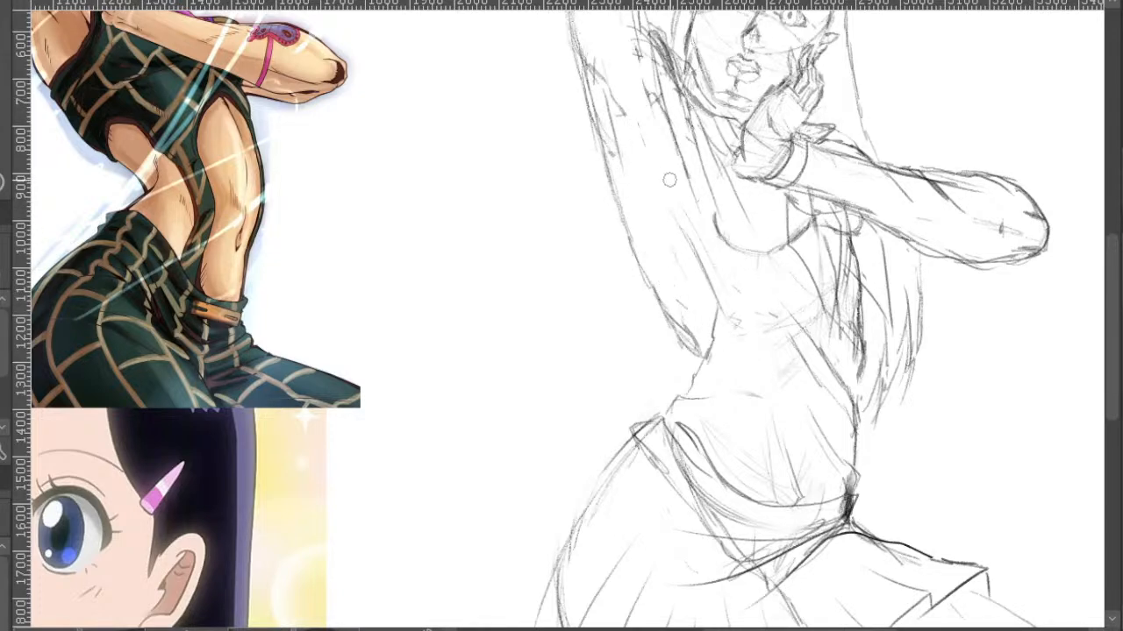
pyautogui.scroll(3, 675, 141)
pyautogui.moveTo(670, 245)
pyautogui.mouseDown()
pyautogui.moveTo(704, 284)
pyautogui.moveTo(685, 242)
pyautogui.moveTo(736, 303)
pyautogui.moveTo(748, 261)
pyautogui.moveTo(782, 242)
pyautogui.moveTo(792, 266)
pyautogui.moveTo(770, 297)
pyautogui.moveTo(735, 305)
pyautogui.mouseUp()
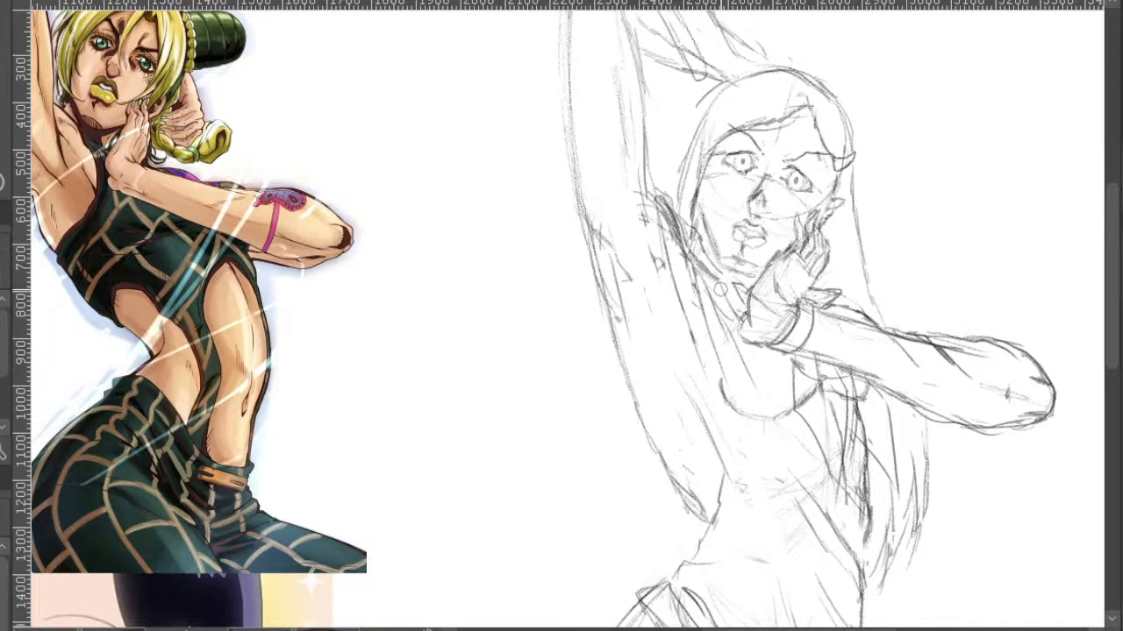
pyautogui.moveTo(687, 247)
pyautogui.mouseDown()
pyautogui.moveTo(646, 185)
pyautogui.moveTo(616, 234)
pyautogui.moveTo(615, 326)
pyautogui.moveTo(633, 286)
pyautogui.mouseUp()
# - Erase the old inner contour and overlapping strokes along the raised arm up to the elbow
pyautogui.scroll(5, 634, 285)
pyautogui.moveTo(654, 421)
pyautogui.mouseDown()
pyautogui.moveTo(651, 314)
pyautogui.moveTo(632, 359)
pyautogui.moveTo(628, 273)
pyautogui.moveTo(628, 283)
pyautogui.moveTo(664, 272)
pyautogui.moveTo(651, 286)
pyautogui.moveTo(642, 223)
pyautogui.mouseUp()
pyautogui.hotkey('ctrl', 'z')
pyautogui.hotkey('ctrl', 'z')
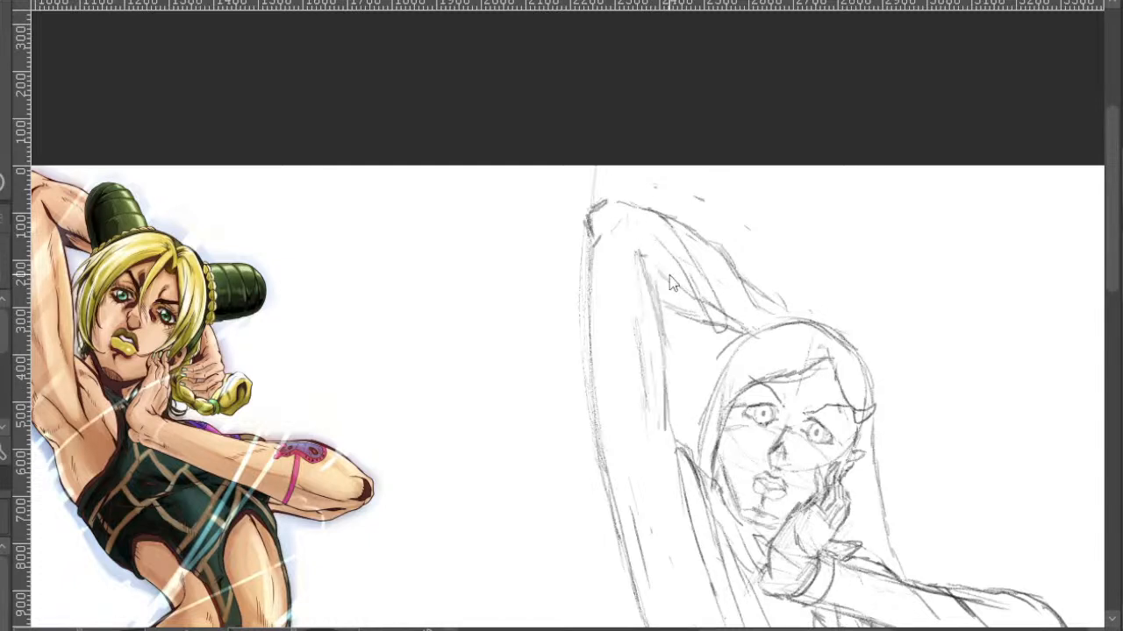
pyautogui.moveTo(651, 376)
pyautogui.mouseDown()
pyautogui.moveTo(633, 286)
pyautogui.moveTo(638, 252)
pyautogui.mouseUp()
pyautogui.moveTo(645, 352); pyautogui.dragTo(644, 273)
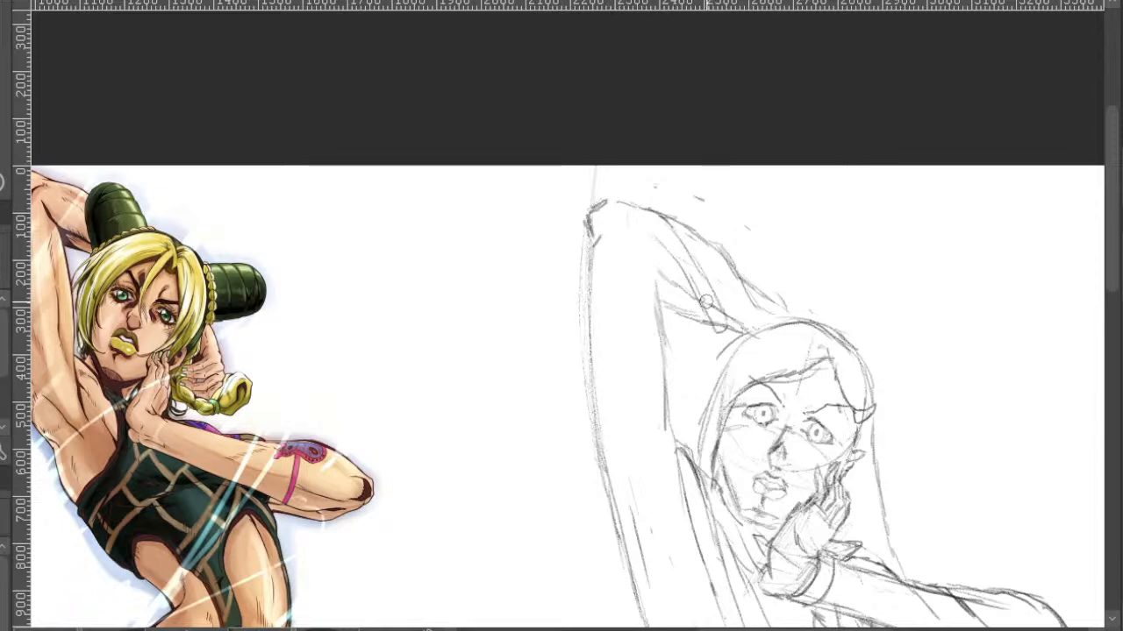
pyautogui.scroll(-3, 786, 263)
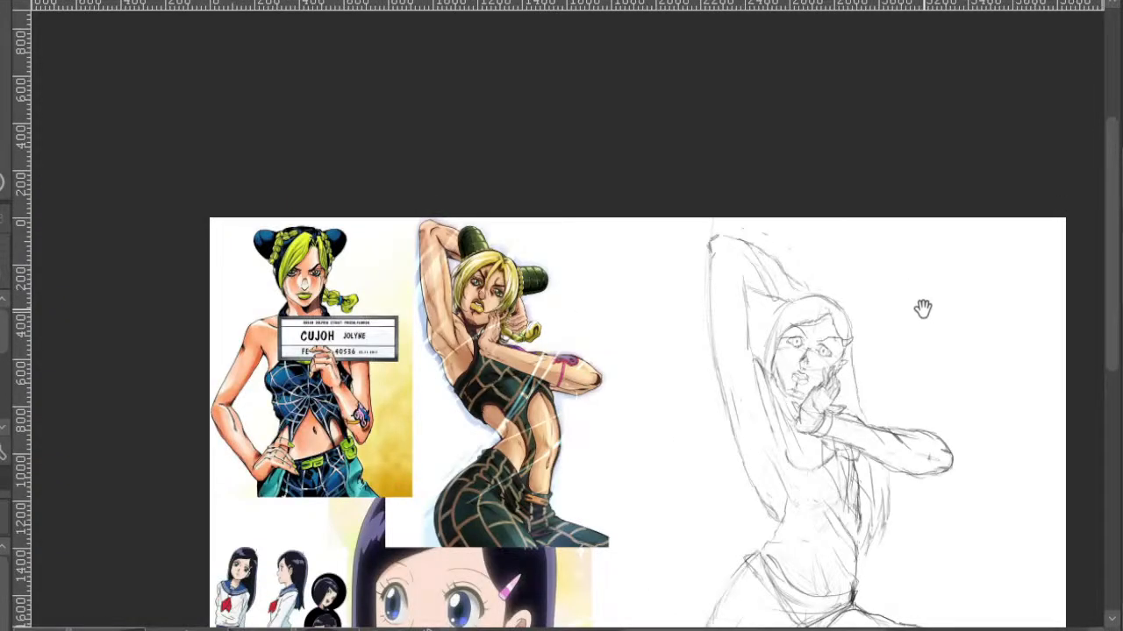
pyautogui.scroll(3, 912, 368)
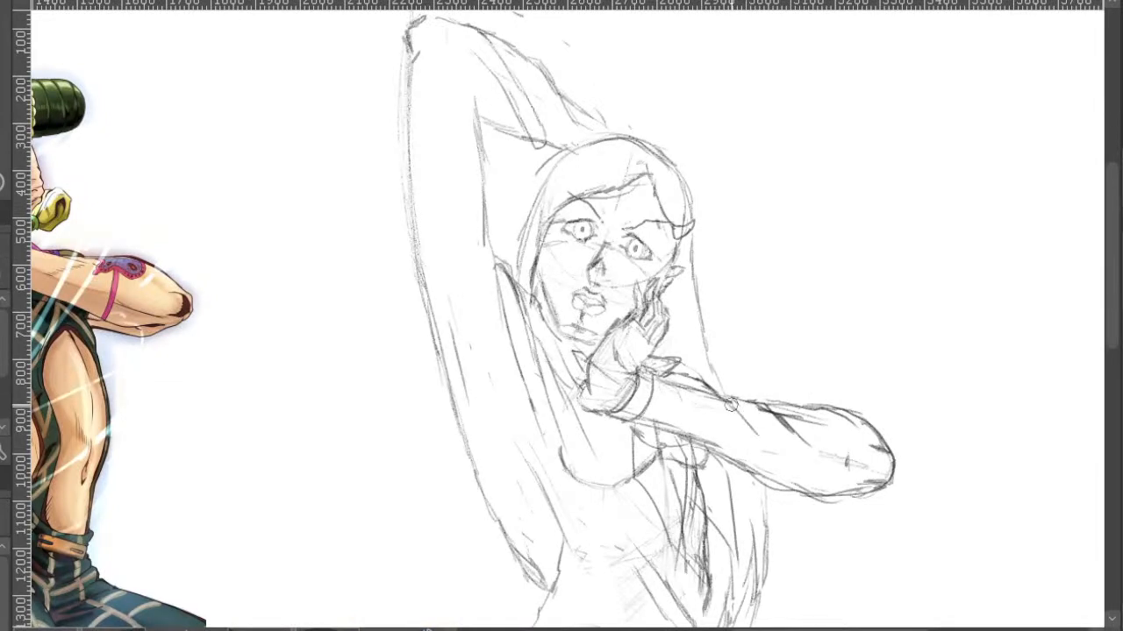
# - Erase the construction lines inside the crossed forearm and clean up the hand resting against the cheek
pyautogui.moveTo(647, 426); pyautogui.dragTo(849, 493)
pyautogui.moveTo(845, 423)
pyautogui.mouseDown()
pyautogui.moveTo(881, 449)
pyautogui.moveTo(860, 461)
pyautogui.mouseUp()
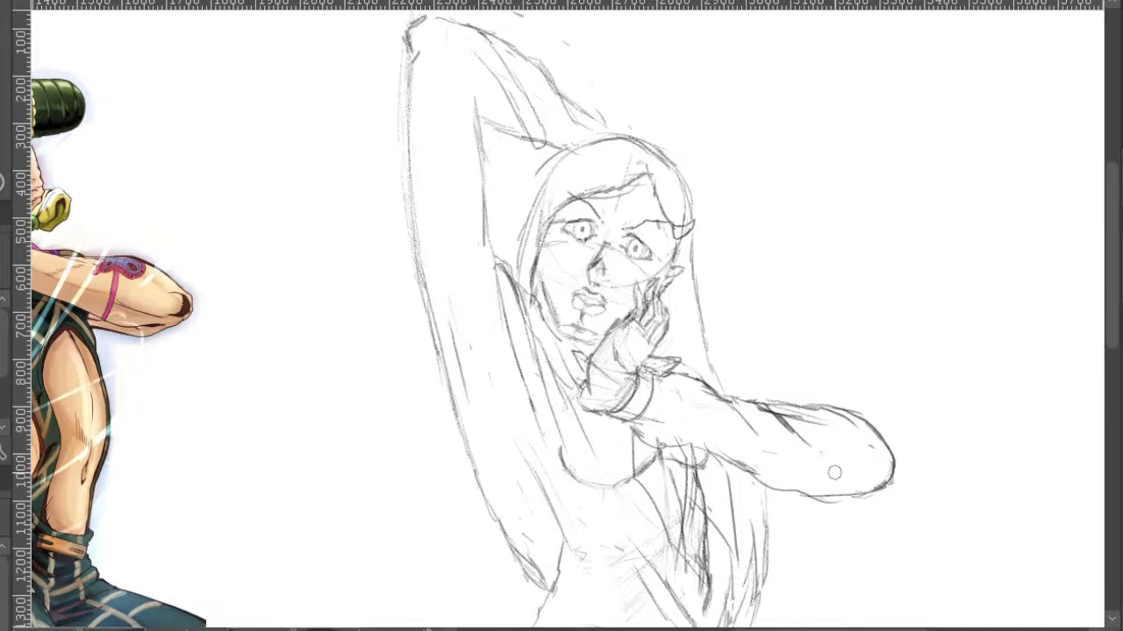
pyautogui.moveTo(716, 416); pyautogui.dragTo(778, 432)
pyautogui.scroll(1, 712, 384)
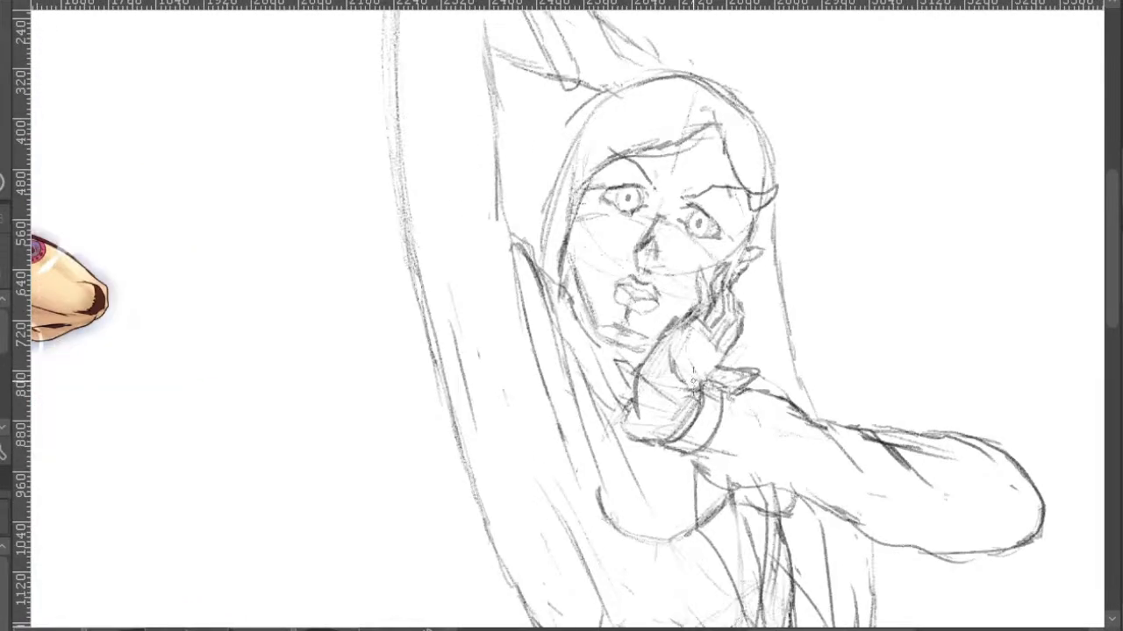
pyautogui.moveTo(667, 400)
pyautogui.mouseDown()
pyautogui.moveTo(656, 411)
pyautogui.moveTo(698, 333)
pyautogui.moveTo(693, 355)
pyautogui.moveTo(681, 337)
pyautogui.moveTo(690, 316)
pyautogui.moveTo(720, 304)
pyautogui.moveTo(711, 345)
pyautogui.moveTo(730, 305)
pyautogui.mouseUp()
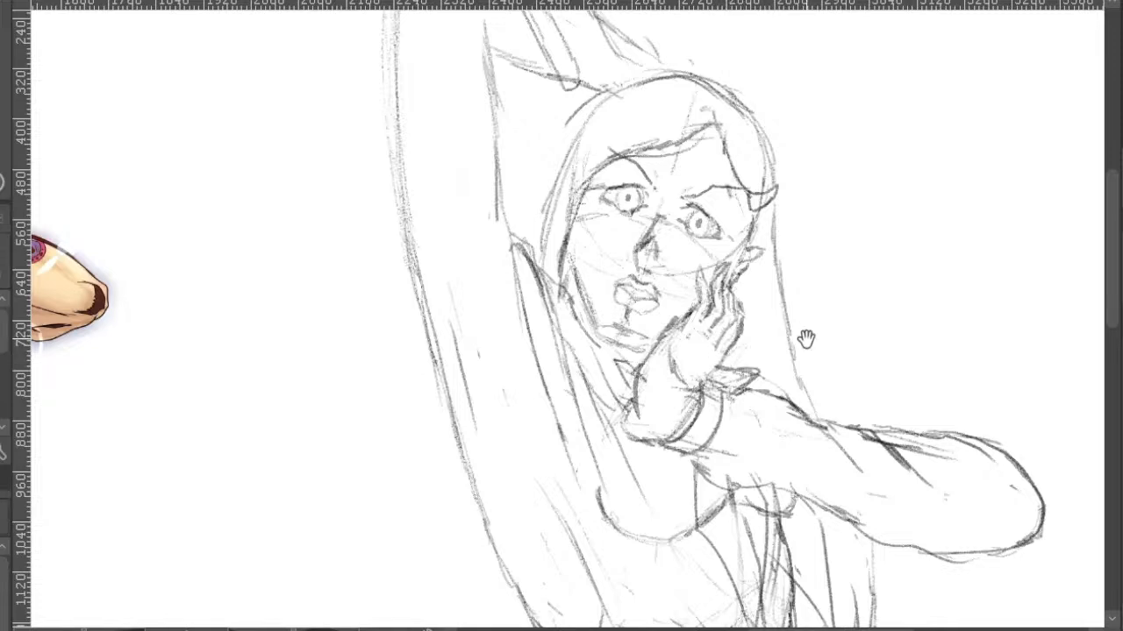
# - Erase the leftover shoulder curve and construction marks on the chest beneath the crossed forearm
pyautogui.moveTo(812, 397); pyautogui.dragTo(742, 255)
pyautogui.scroll(-2, 735, 266)
pyautogui.moveTo(820, 304); pyautogui.dragTo(821, 249)
pyautogui.moveTo(741, 263); pyautogui.dragTo(763, 301)
pyautogui.scroll(2, 762, 301)
pyautogui.moveTo(692, 304)
pyautogui.mouseDown()
pyautogui.moveTo(667, 320)
pyautogui.moveTo(676, 326)
pyautogui.moveTo(696, 301)
pyautogui.moveTo(707, 415)
pyautogui.moveTo(712, 316)
pyautogui.moveTo(682, 299)
pyautogui.moveTo(730, 294)
pyautogui.moveTo(750, 308)
pyautogui.moveTo(745, 323)
pyautogui.moveTo(726, 297)
pyautogui.moveTo(747, 357)
pyautogui.moveTo(740, 337)
pyautogui.moveTo(732, 343)
pyautogui.moveTo(751, 370)
pyautogui.moveTo(732, 347)
pyautogui.moveTo(731, 315)
pyautogui.moveTo(749, 349)
pyautogui.mouseUp()
pyautogui.moveTo(756, 302); pyautogui.dragTo(746, 303)
pyautogui.moveTo(759, 366); pyautogui.dragTo(742, 345)
# - Tidy the collar and neckerchief lines hanging below the crossed forearm
pyautogui.press('p')
pyautogui.scroll(-2, 776, 318)
pyautogui.scroll(4, 702, 349)
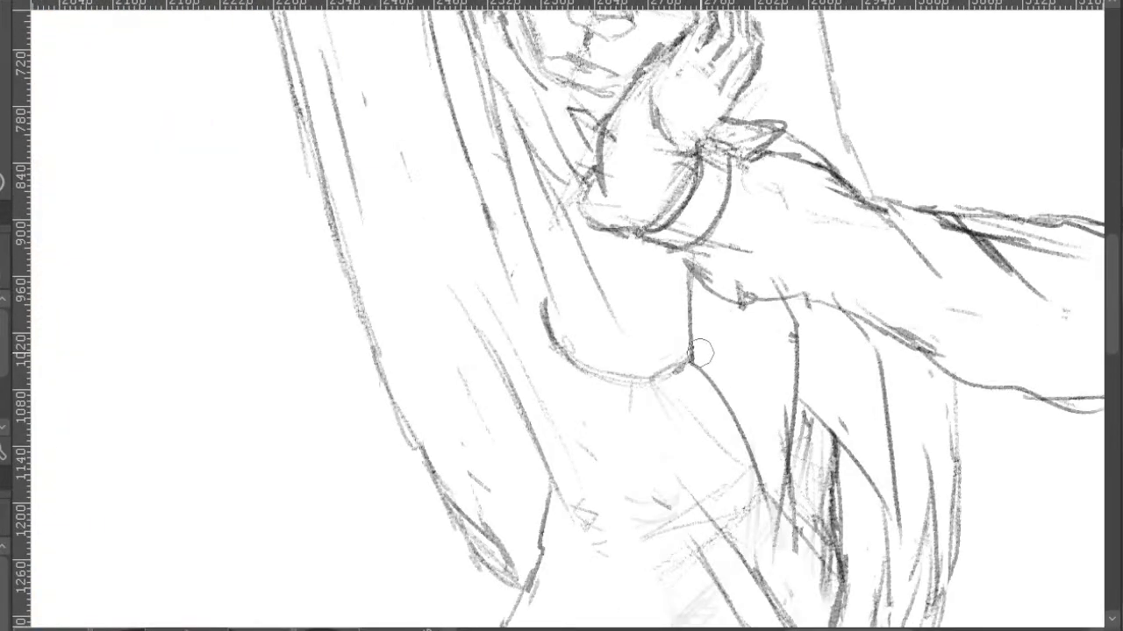
pyautogui.moveTo(784, 424); pyautogui.dragTo(781, 451)
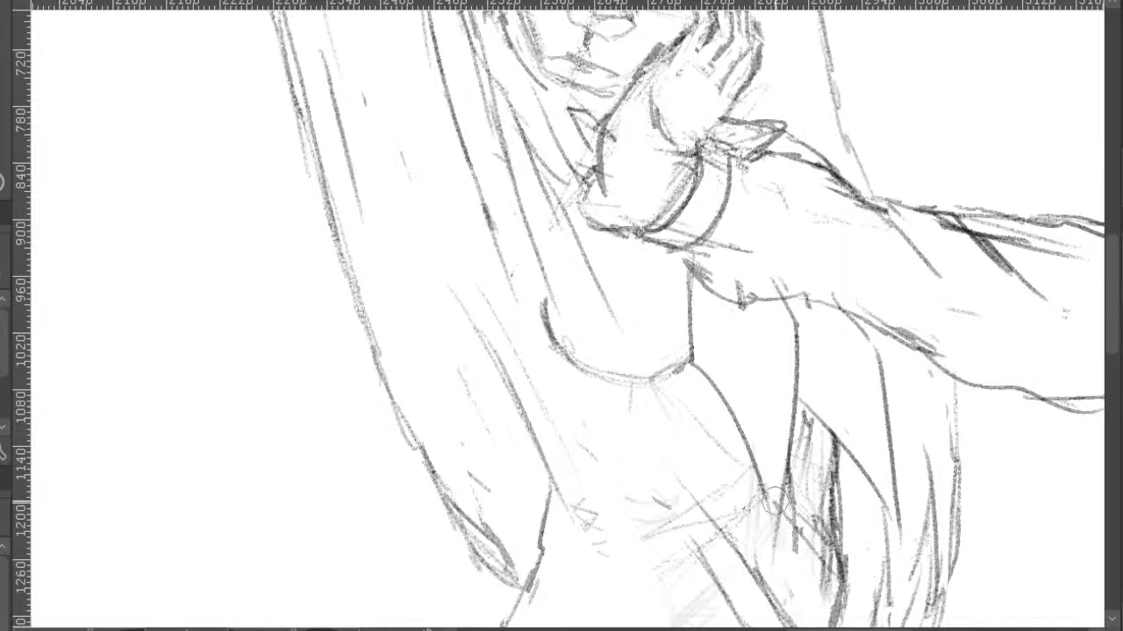
pyautogui.moveTo(925, 391); pyautogui.dragTo(855, 321)
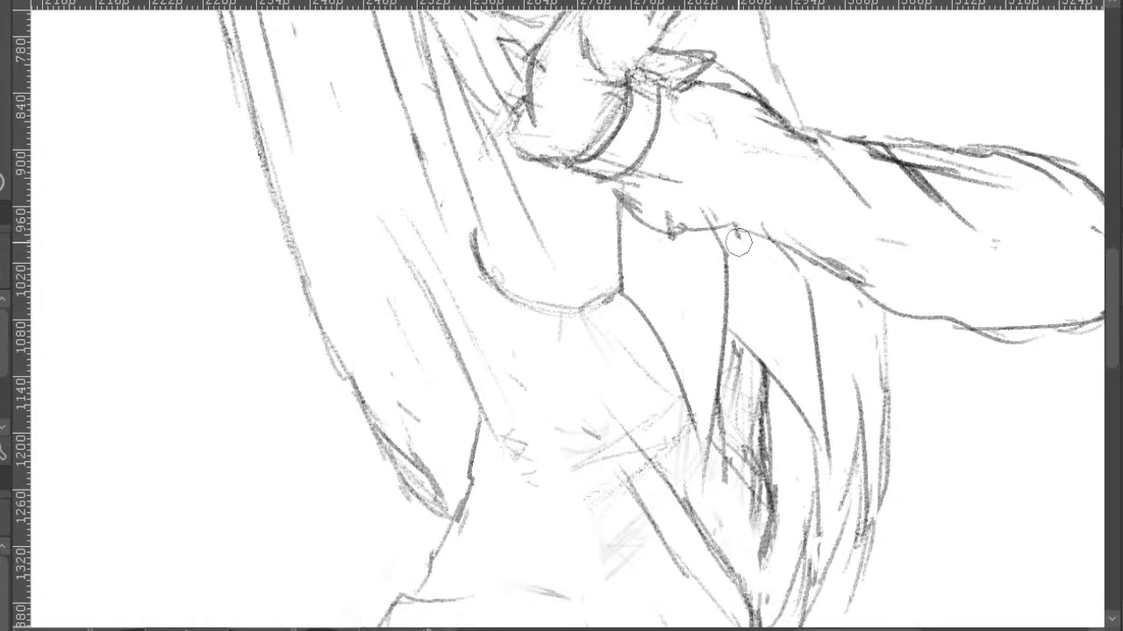
# - Erase stray marks inside the crossed forearm's sleeve and along its underside
pyautogui.press('e')
pyautogui.moveTo(677, 220); pyautogui.dragTo(646, 173)
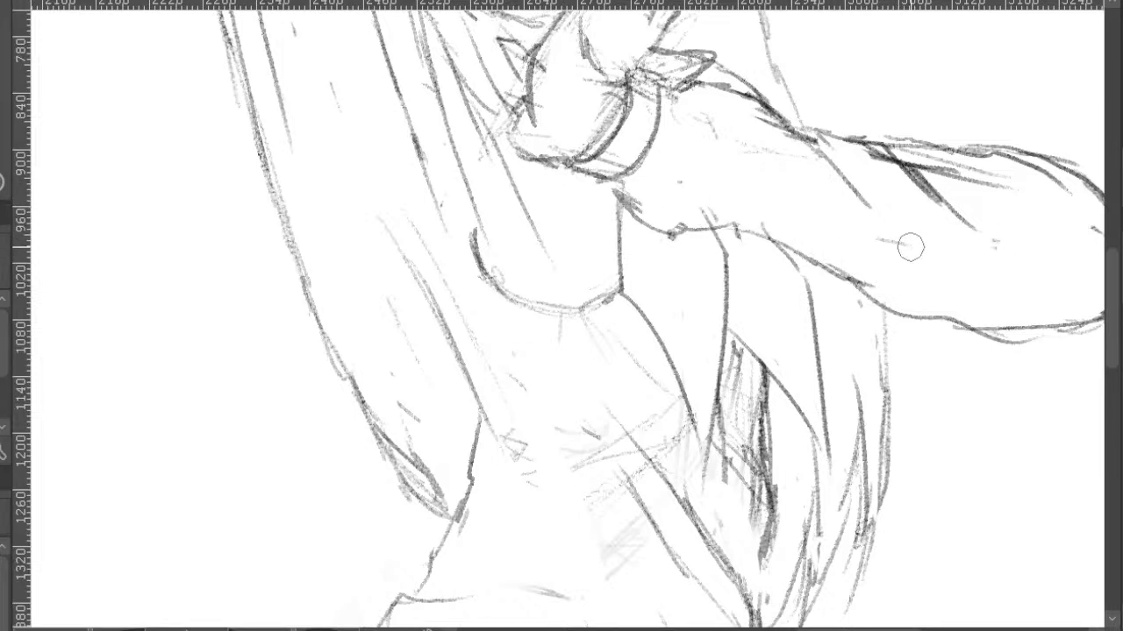
pyautogui.moveTo(721, 213)
pyautogui.mouseDown()
pyautogui.moveTo(656, 209)
pyautogui.moveTo(634, 174)
pyautogui.moveTo(617, 188)
pyautogui.moveTo(658, 226)
pyautogui.moveTo(761, 232)
pyautogui.mouseUp()
# - Redraw the sleeve's lower edge from just below the cuff to the middle of the crossed forearm
pyautogui.press('p')
pyautogui.moveTo(970, 202)
pyautogui.mouseDown()
pyautogui.moveTo(891, 198)
pyautogui.moveTo(853, 181)
pyautogui.mouseUp()
pyautogui.scroll(-2, 710, 230)
pyautogui.scroll(3, 703, 228)
pyautogui.moveTo(681, 240); pyautogui.dragTo(611, 174)
pyautogui.scroll(-2, 656, 137)
pyautogui.scroll(-1, 735, 239)
pyautogui.scroll(3, 642, 279)
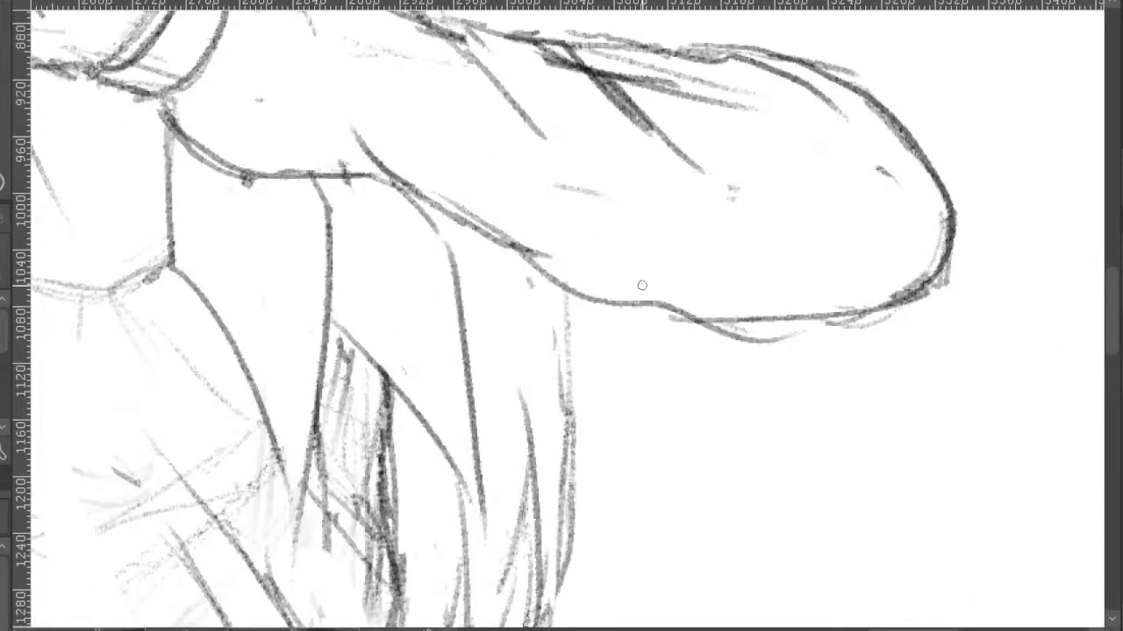
# - Redraw the underside of the crossed arm's sleeve toward the elbow as one smooth curve
pyautogui.moveTo(609, 308)
pyautogui.mouseDown()
pyautogui.moveTo(746, 326)
pyautogui.moveTo(831, 317)
pyautogui.mouseUp()
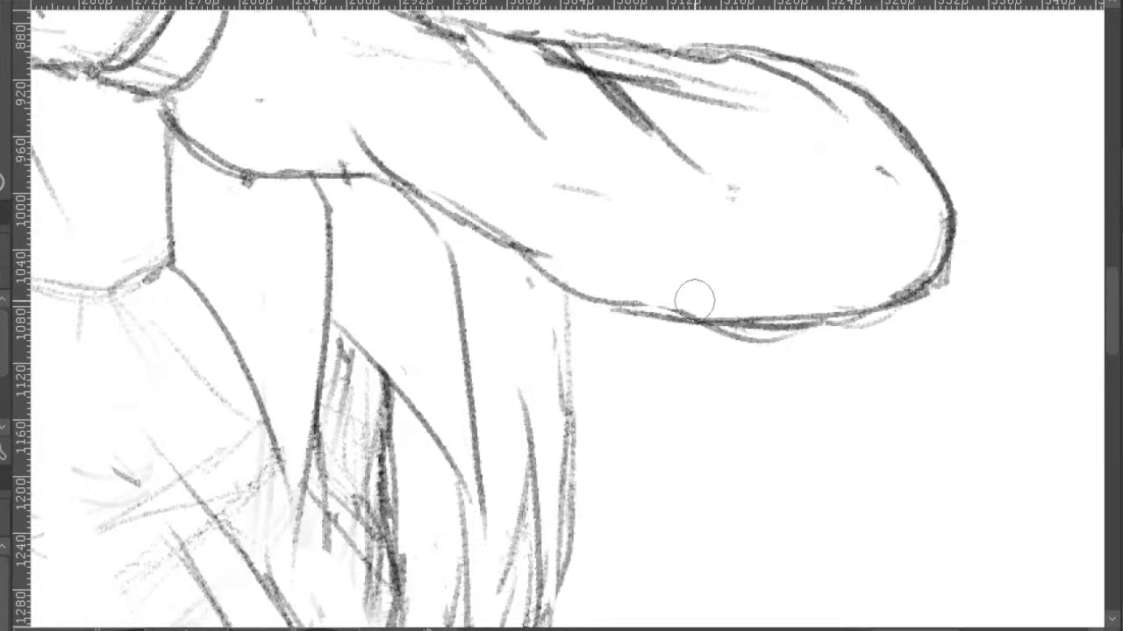
pyautogui.hotkey('ctrl', 'z')
pyautogui.moveTo(588, 296)
pyautogui.mouseDown()
pyautogui.moveTo(646, 318)
pyautogui.moveTo(759, 323)
pyautogui.mouseUp()
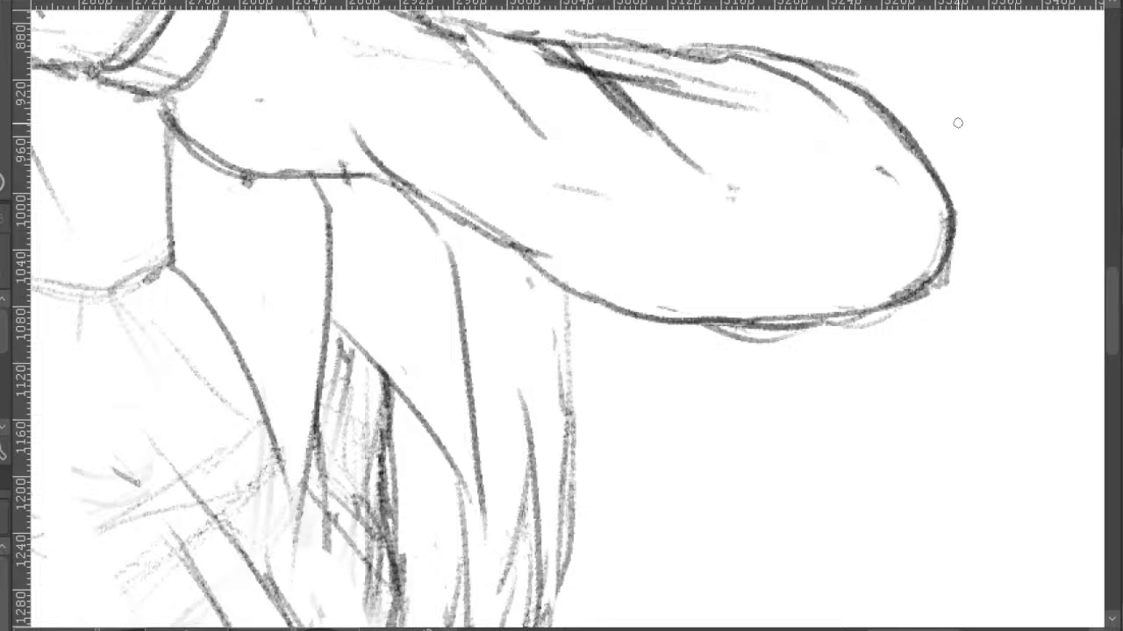
# - Clean up the stray marks around the crossed arm's elbow and inside its sleeve
pyautogui.moveTo(808, 252); pyautogui.dragTo(955, 150)
pyautogui.scroll(-2, 938, 154)
pyautogui.moveTo(826, 75)
pyautogui.mouseDown()
pyautogui.moveTo(832, 229)
pyautogui.moveTo(904, 256)
pyautogui.mouseUp()
pyautogui.scroll(3, 783, 313)
pyautogui.moveTo(751, 285); pyautogui.dragTo(758, 367)
pyautogui.scroll(-3, 794, 347)
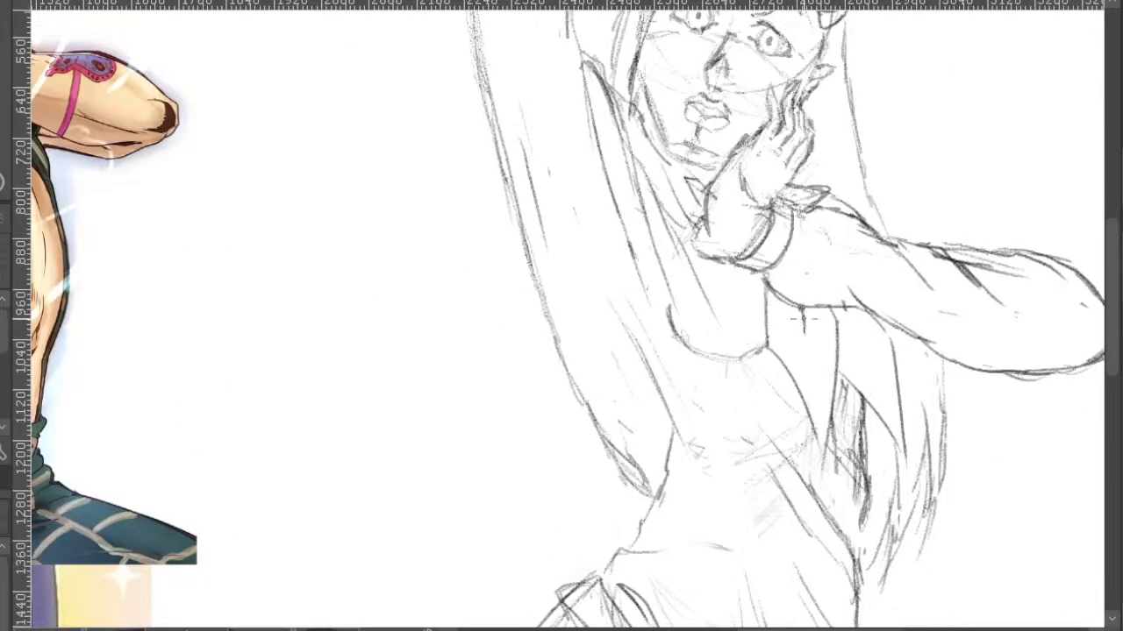
# - Examine the full figure against the reference pose, with attention to the face, raised hand and crossed arm
pyautogui.scroll(-4, 841, 311)
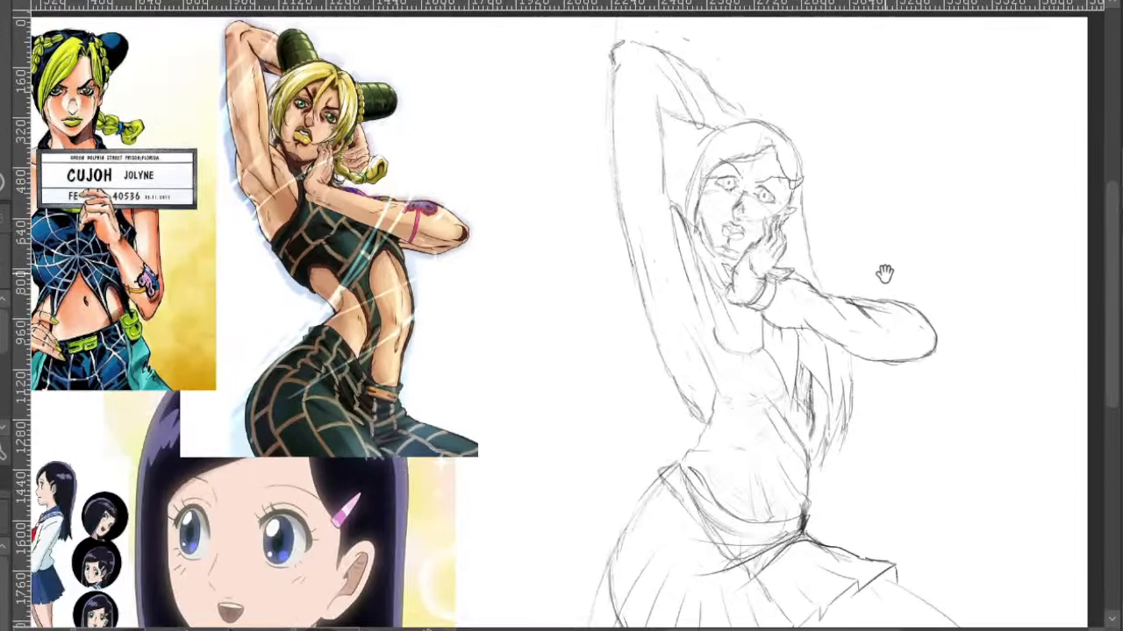
pyautogui.moveTo(884, 273)
pyautogui.mouseDown()
pyautogui.moveTo(902, 333)
pyautogui.moveTo(836, 316)
pyautogui.moveTo(852, 274)
pyautogui.moveTo(847, 213)
pyautogui.moveTo(863, 191)
pyautogui.moveTo(880, 225)
pyautogui.moveTo(876, 320)
pyautogui.mouseUp()
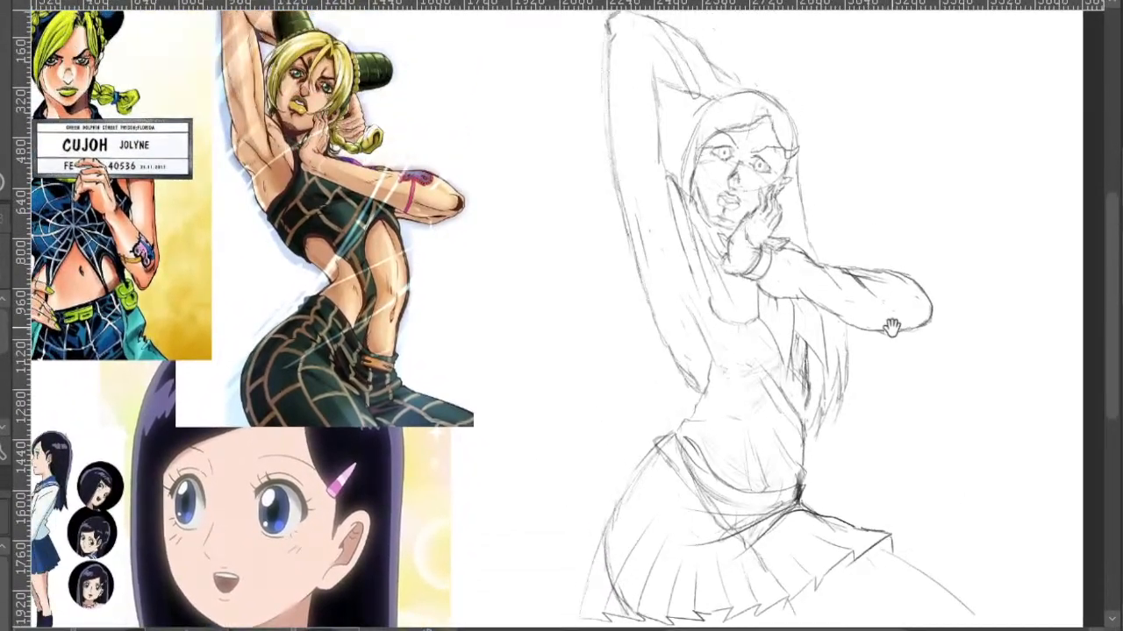
pyautogui.moveTo(870, 238)
pyautogui.mouseDown()
pyautogui.moveTo(874, 320)
pyautogui.moveTo(887, 337)
pyautogui.mouseUp()
pyautogui.scroll(2, 785, 230)
pyautogui.scroll(1, 762, 302)
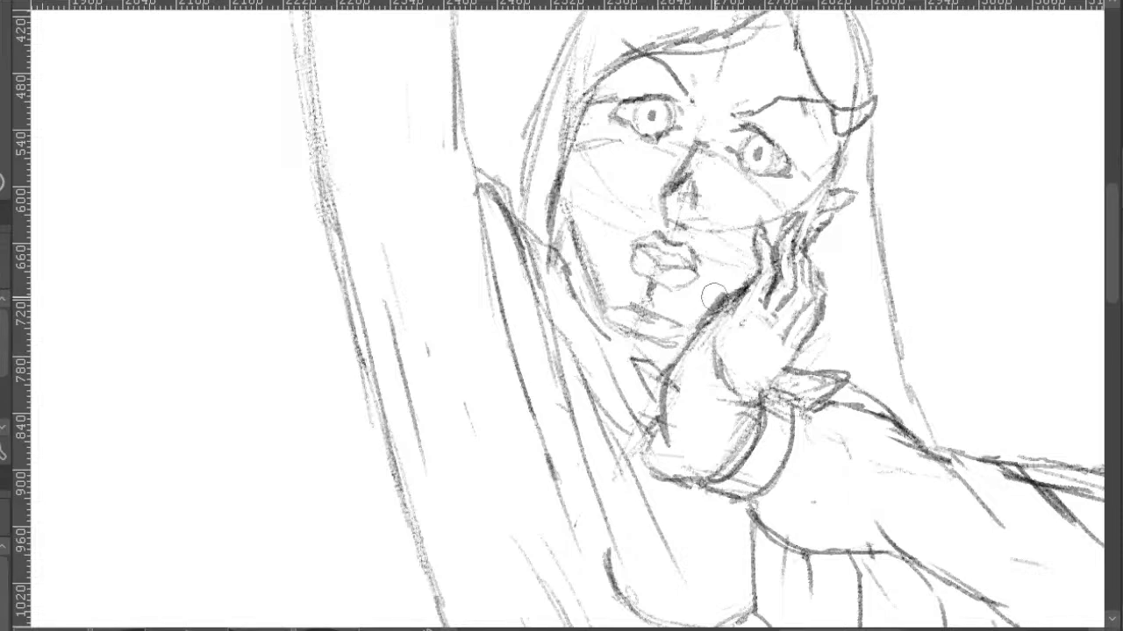
pyautogui.scroll(-1, 858, 286)
pyautogui.moveTo(858, 286); pyautogui.dragTo(1010, 282)
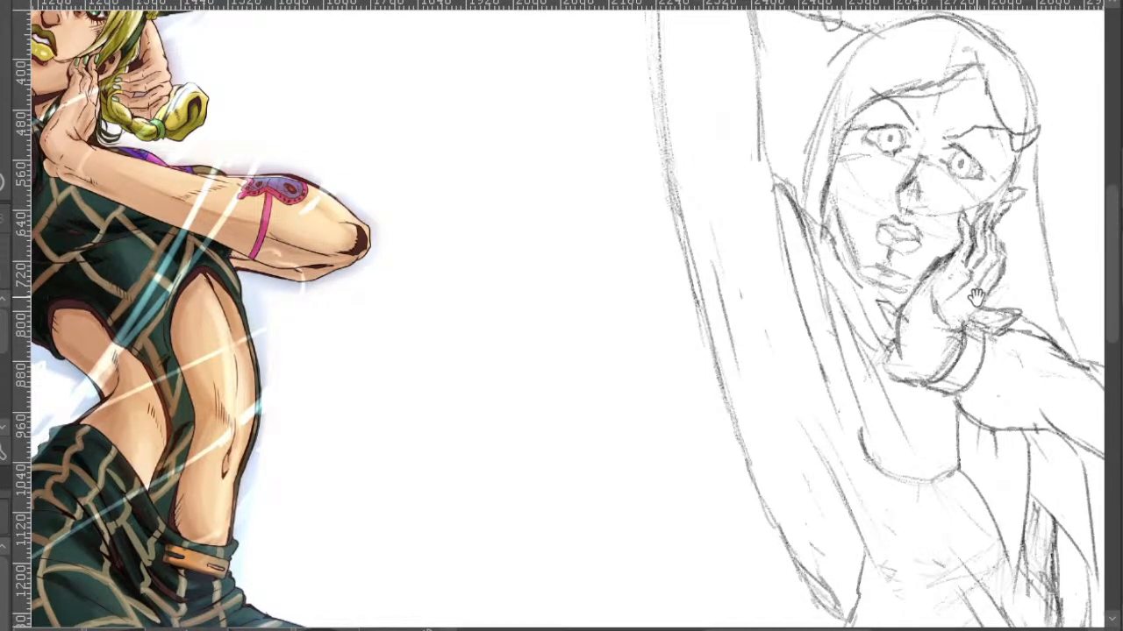
pyautogui.moveTo(976, 293); pyautogui.dragTo(967, 301)
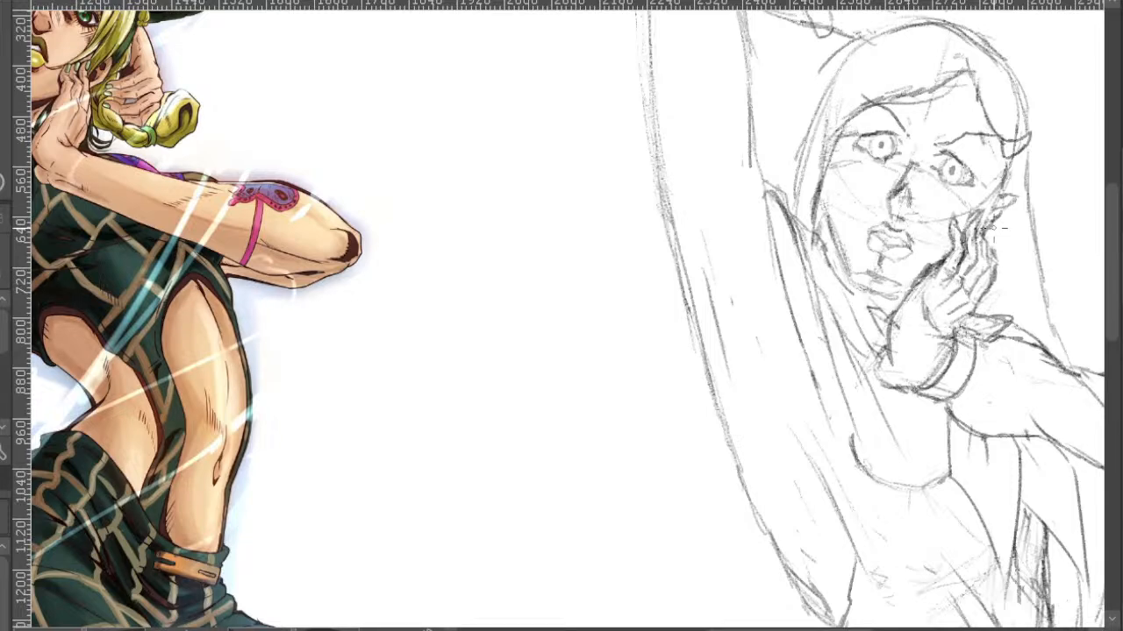
pyautogui.moveTo(946, 371); pyautogui.dragTo(1013, 392)
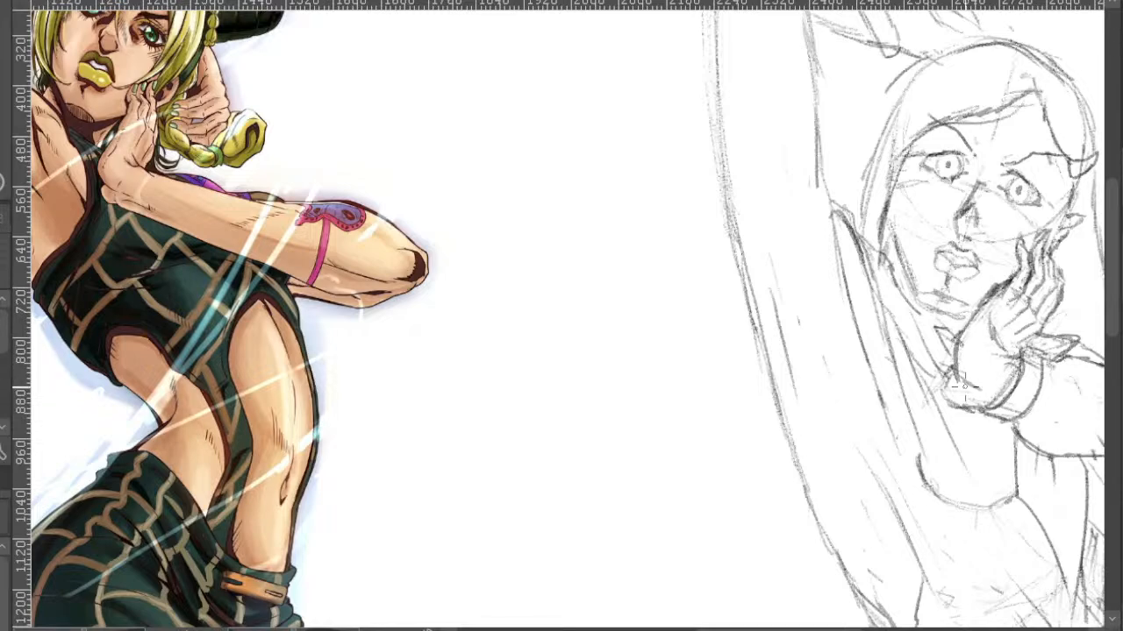
pyautogui.scroll(-4, 1007, 377)
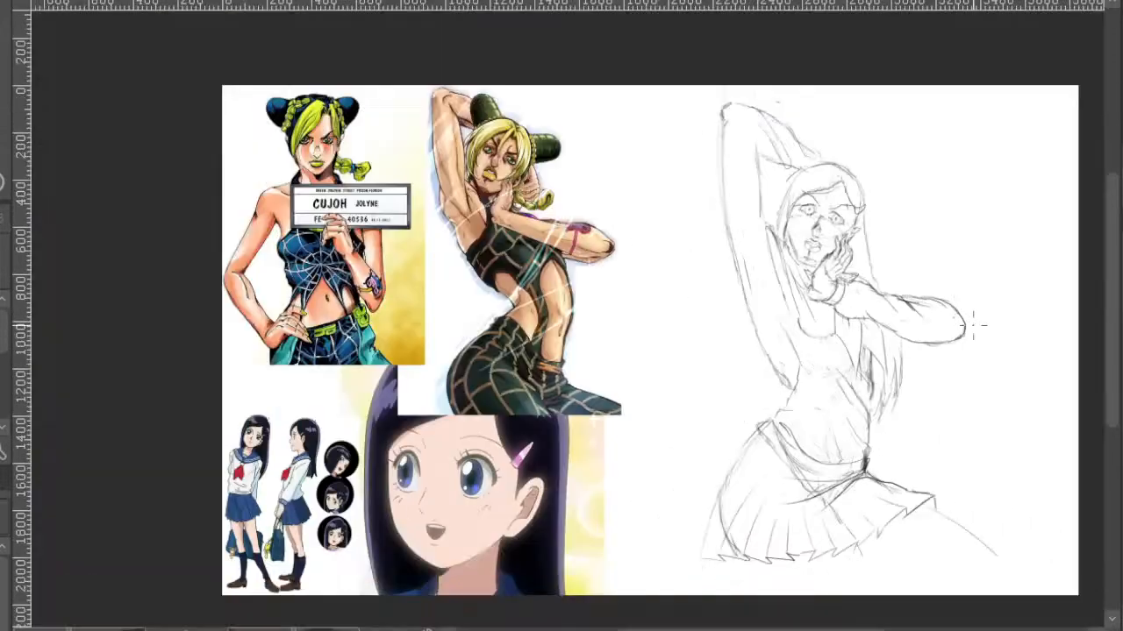
pyautogui.moveTo(1007, 380); pyautogui.dragTo(938, 392)
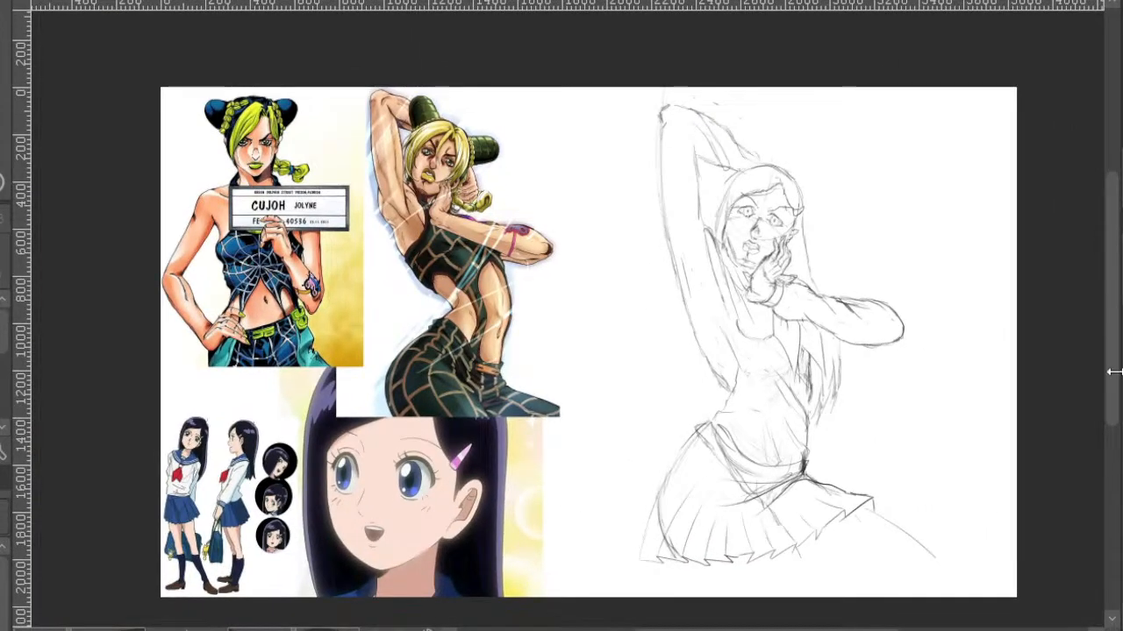
# - Tidy the doubled lower outer edge of the raised arm's sleeve near the armpit
pyautogui.scroll(4, 752, 433)
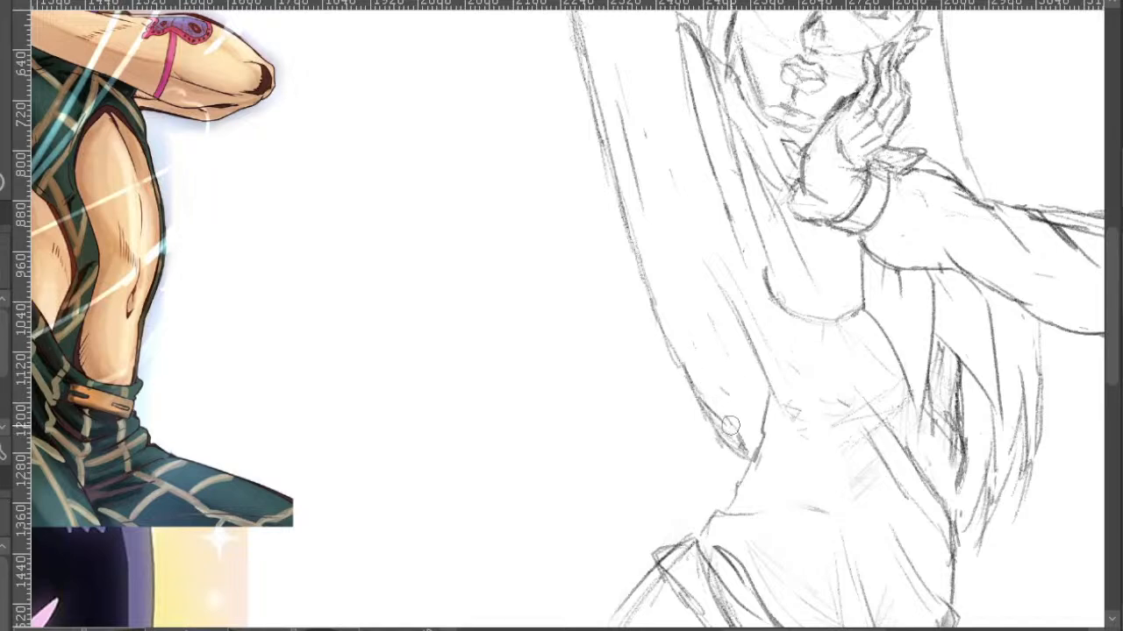
pyautogui.scroll(-2, 728, 386)
pyautogui.scroll(2, 752, 373)
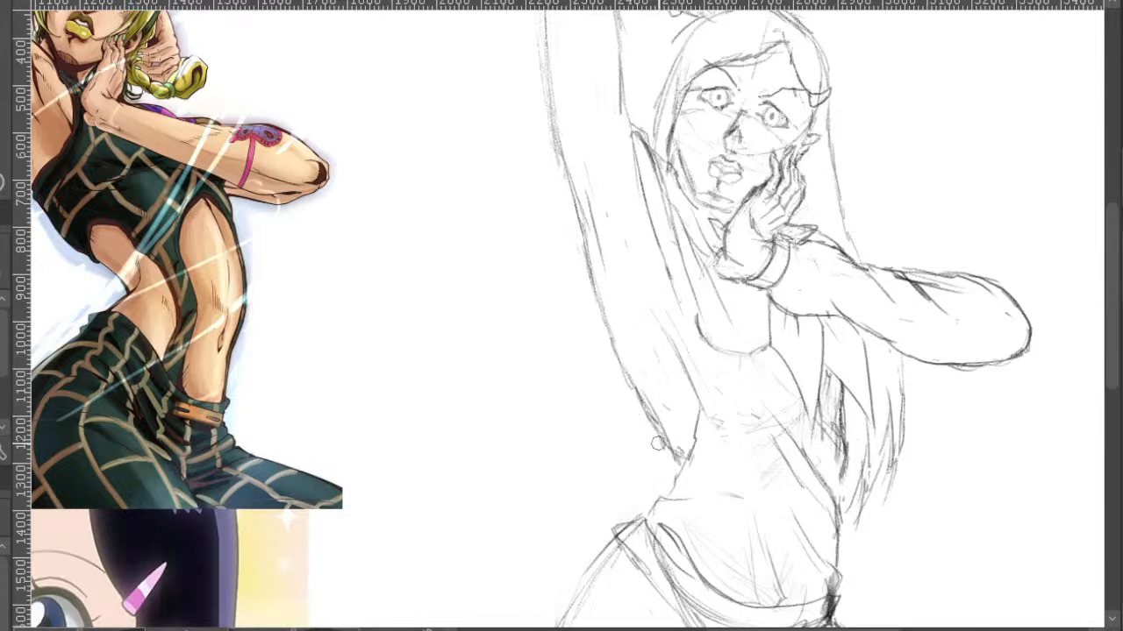
pyautogui.scroll(-4, 781, 325)
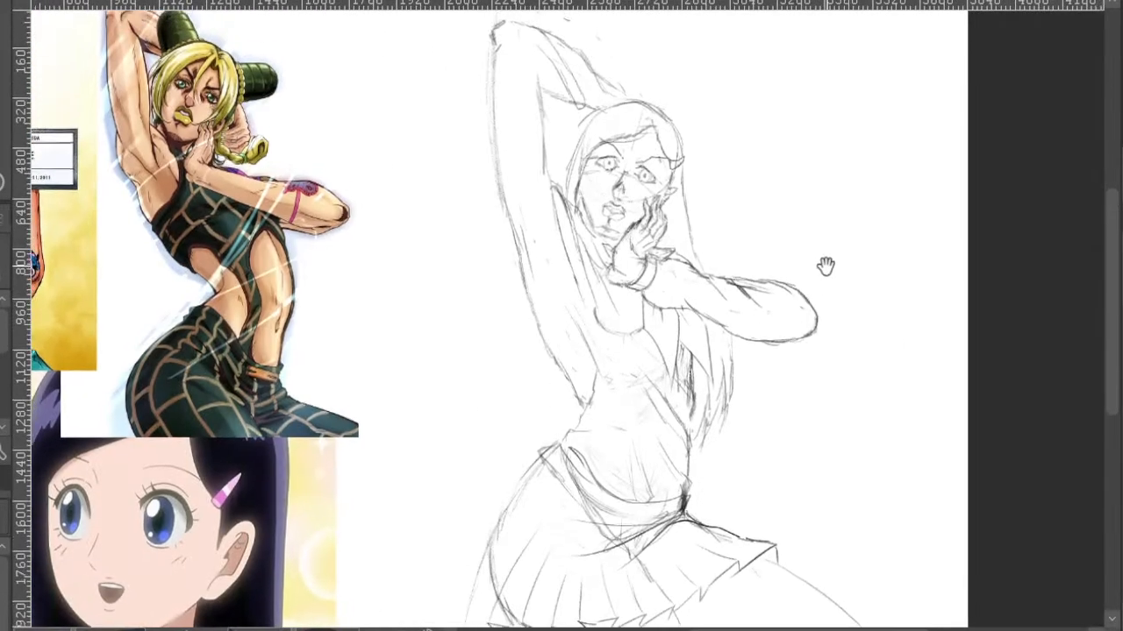
# - Erase the stray line above the raised elbow and the doubled strokes along the raised arm's outer edge
pyautogui.scroll(-1, 810, 258)
pyautogui.moveTo(826, 266); pyautogui.dragTo(779, 244)
pyautogui.moveTo(692, 161); pyautogui.dragTo(704, 210)
pyautogui.scroll(4, 536, 131)
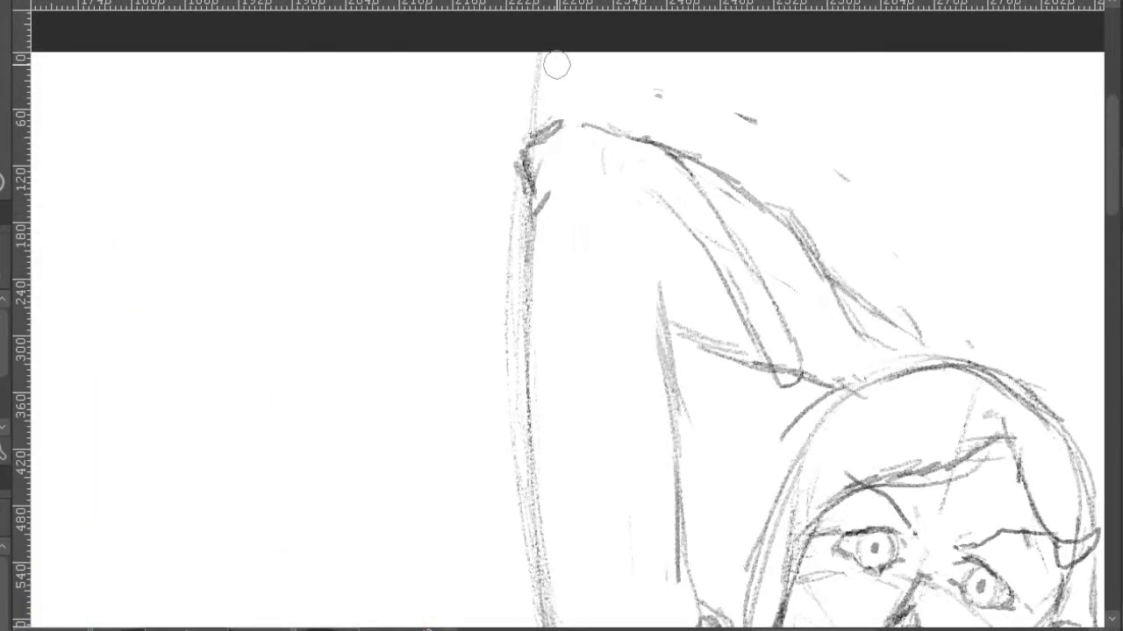
pyautogui.moveTo(534, 100)
pyautogui.mouseDown()
pyautogui.moveTo(513, 136)
pyautogui.moveTo(538, 148)
pyautogui.moveTo(502, 282)
pyautogui.moveTo(506, 260)
pyautogui.moveTo(508, 498)
pyautogui.mouseUp()
pyautogui.scroll(-3, 508, 498)
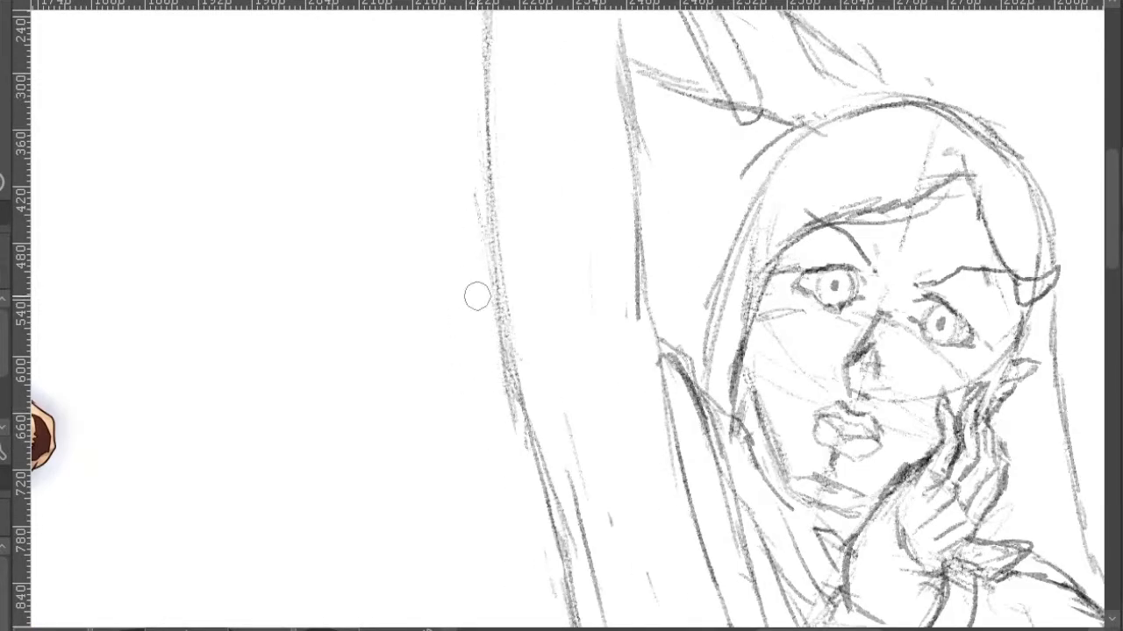
pyautogui.scroll(-3, 556, 541)
pyautogui.moveTo(679, 499); pyautogui.dragTo(574, 300)
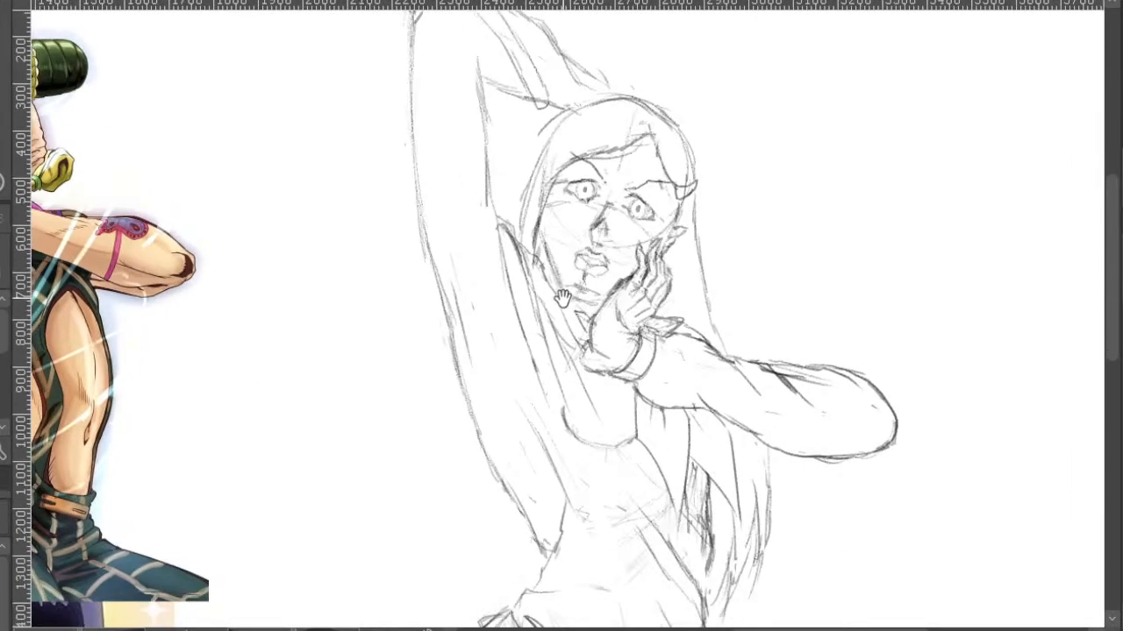
# - Try to erase the inner hip curve and the construction lines crossing the skirt below the waistband
pyautogui.scroll(-3, 448, 263)
pyautogui.moveTo(736, 396); pyautogui.dragTo(846, 339)
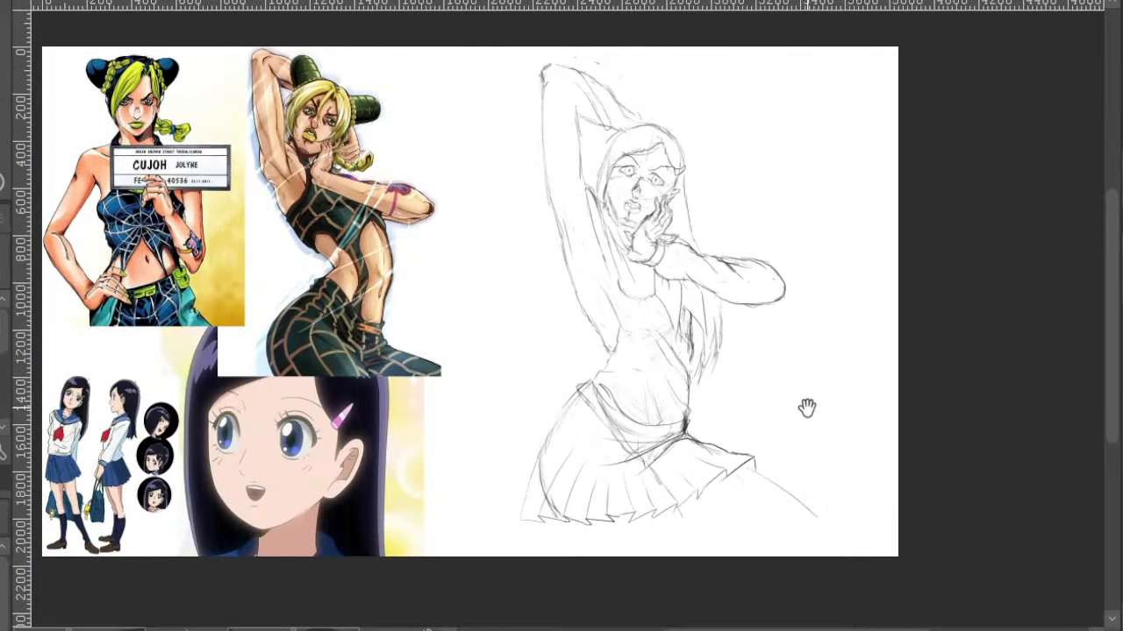
pyautogui.moveTo(802, 431); pyautogui.dragTo(835, 393)
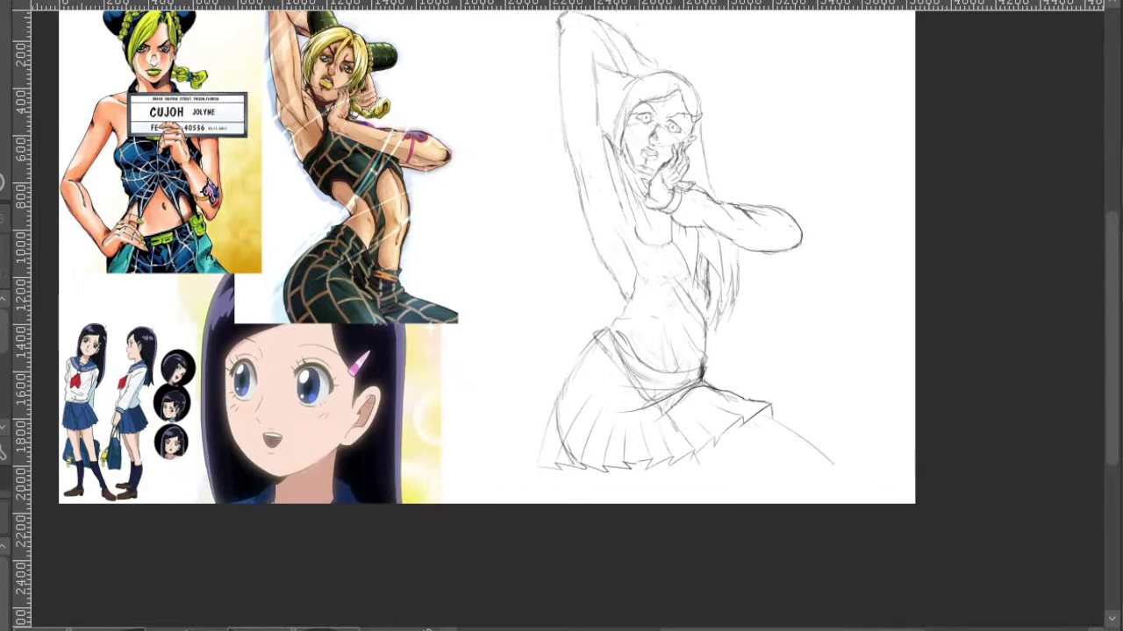
pyautogui.moveTo(795, 348); pyautogui.dragTo(836, 365)
pyautogui.scroll(1, 688, 395)
pyautogui.scroll(1, 687, 395)
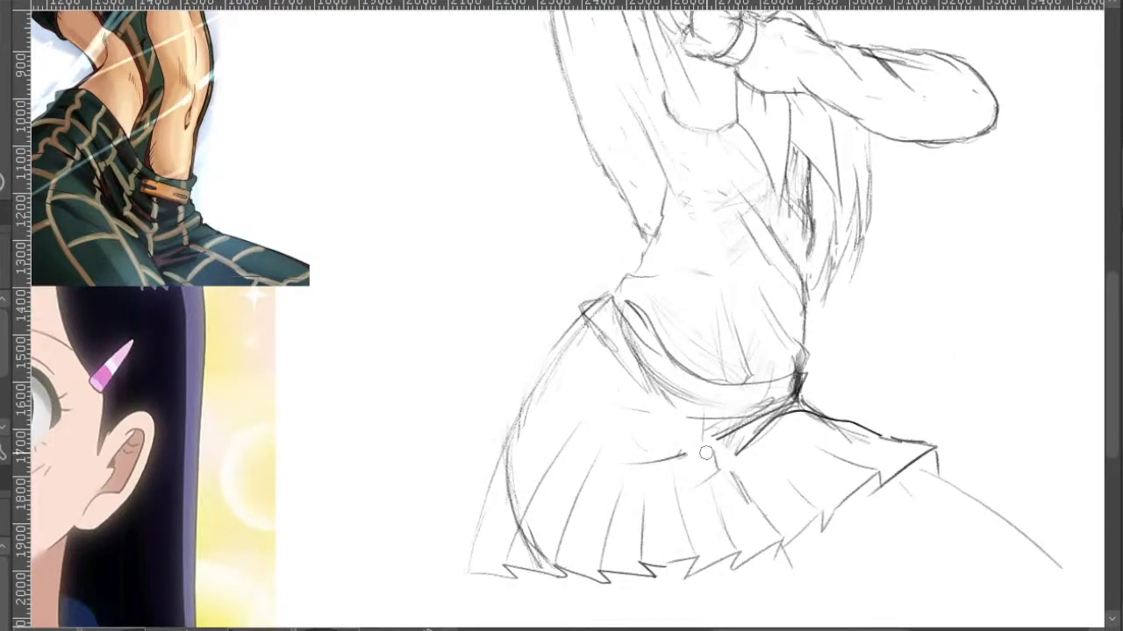
pyautogui.moveTo(610, 332)
pyautogui.mouseDown()
pyautogui.moveTo(571, 353)
pyautogui.moveTo(536, 426)
pyautogui.moveTo(539, 389)
pyautogui.moveTo(523, 433)
pyautogui.moveTo(517, 496)
pyautogui.moveTo(541, 543)
pyautogui.mouseUp()
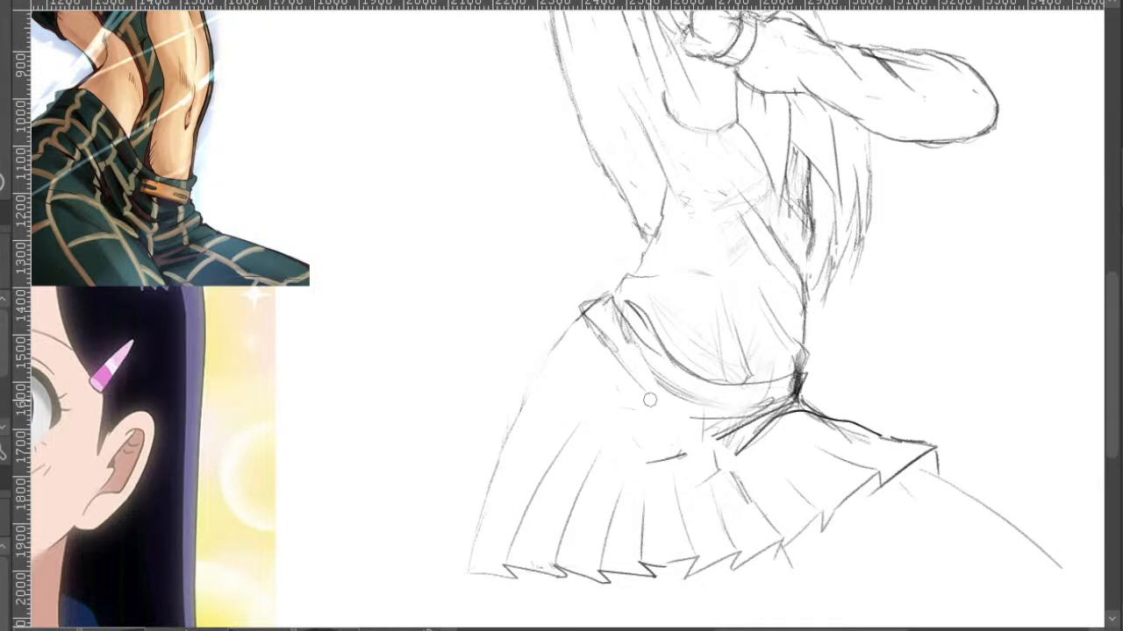
pyautogui.moveTo(756, 431)
pyautogui.mouseDown()
pyautogui.moveTo(723, 407)
pyautogui.moveTo(730, 443)
pyautogui.mouseUp()
pyautogui.hotkey('ctrl', 'z')
pyautogui.hotkey('ctrl', 'z')
pyautogui.hotkey('ctrl', 'z')
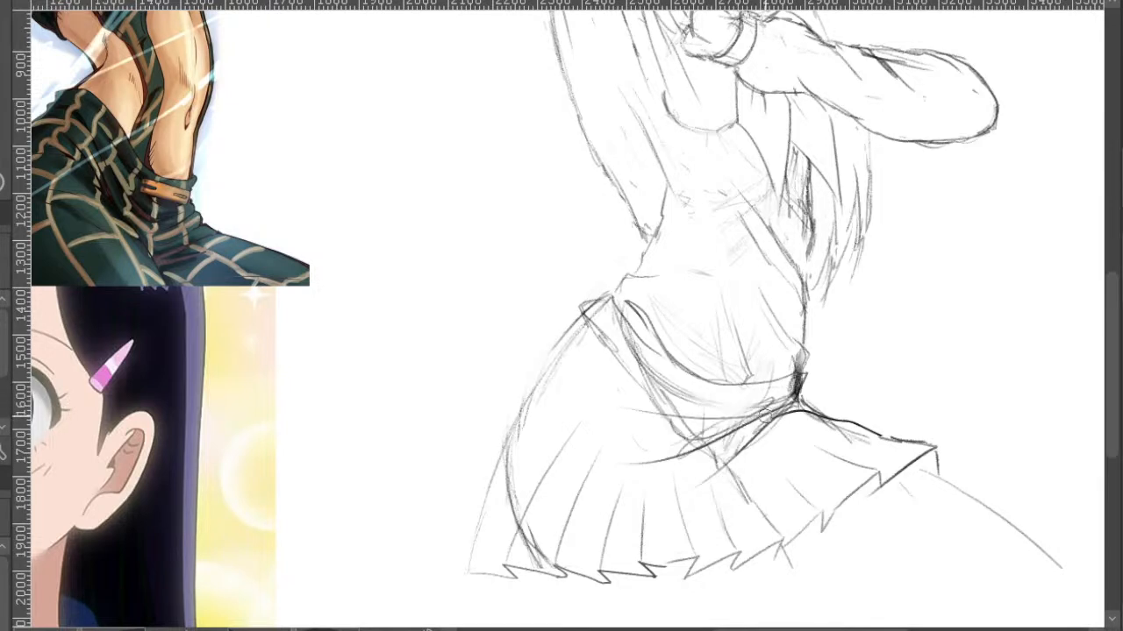
# - Erase the inner hip curve and clear the leg construction lines crossing the skirt pleats and waistband
pyautogui.moveTo(579, 356)
pyautogui.mouseDown()
pyautogui.moveTo(551, 374)
pyautogui.moveTo(515, 463)
pyautogui.moveTo(523, 519)
pyautogui.moveTo(564, 538)
pyautogui.mouseUp()
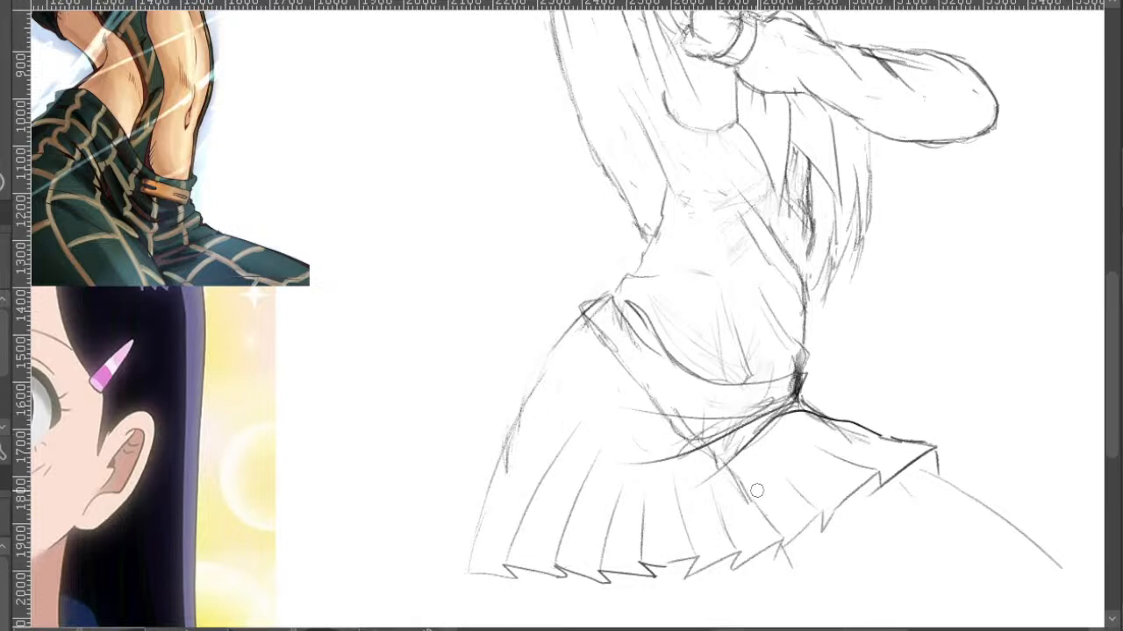
pyautogui.moveTo(762, 476)
pyautogui.mouseDown()
pyautogui.moveTo(767, 458)
pyautogui.moveTo(759, 490)
pyautogui.mouseUp()
pyautogui.moveTo(855, 437); pyautogui.dragTo(847, 433)
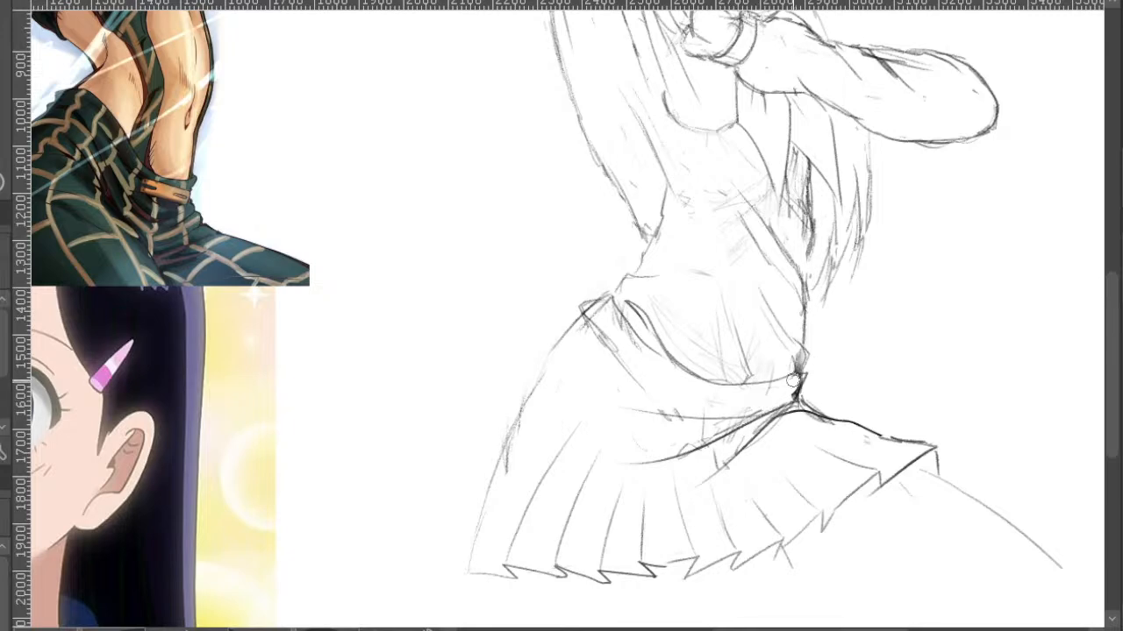
pyautogui.scroll(-2, 829, 355)
pyautogui.scroll(-1, 835, 354)
pyautogui.moveTo(982, 343); pyautogui.dragTo(924, 462)
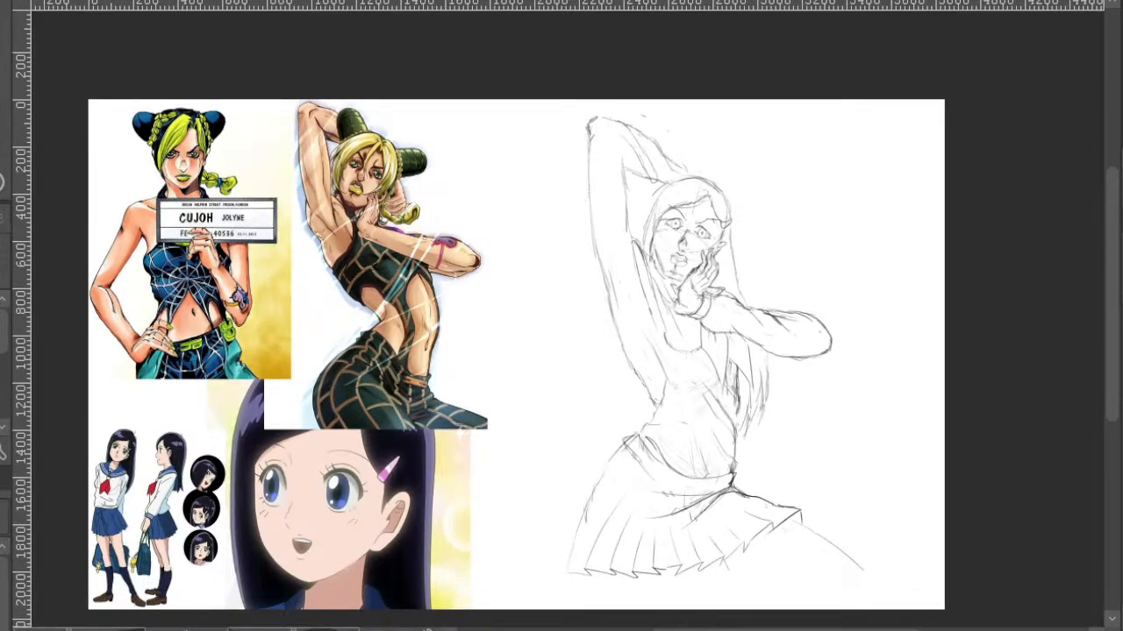
# - Erase and touch up the line at the armpit where the raised sleeve meets the torso
pyautogui.scroll(3, 693, 386)
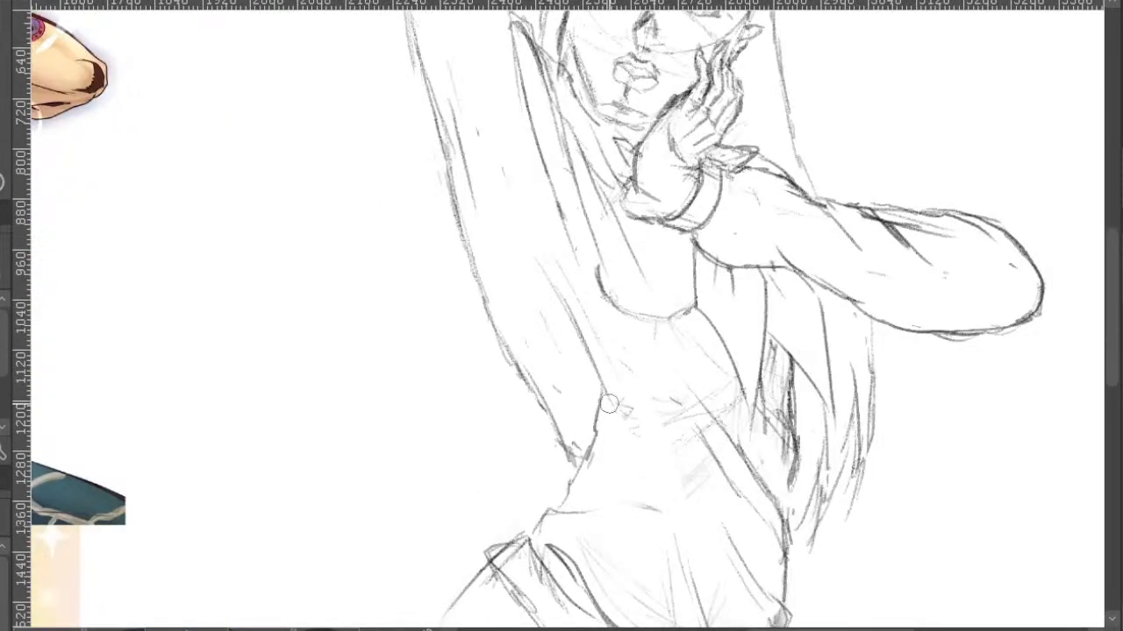
pyautogui.press('b')
pyautogui.moveTo(600, 415)
pyautogui.mouseDown()
pyautogui.moveTo(604, 431)
pyautogui.moveTo(599, 421)
pyautogui.mouseUp()
pyautogui.press('p')
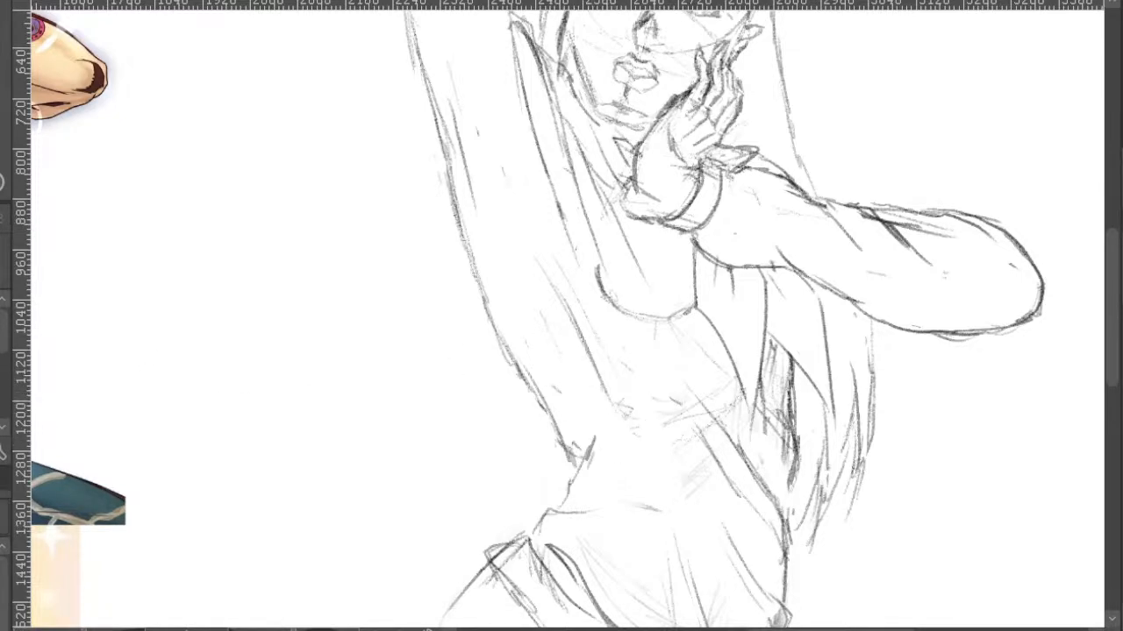
pyautogui.moveTo(759, 470); pyautogui.dragTo(756, 523)
pyautogui.scroll(-2, 755, 524)
pyautogui.moveTo(856, 428); pyautogui.dragTo(776, 399)
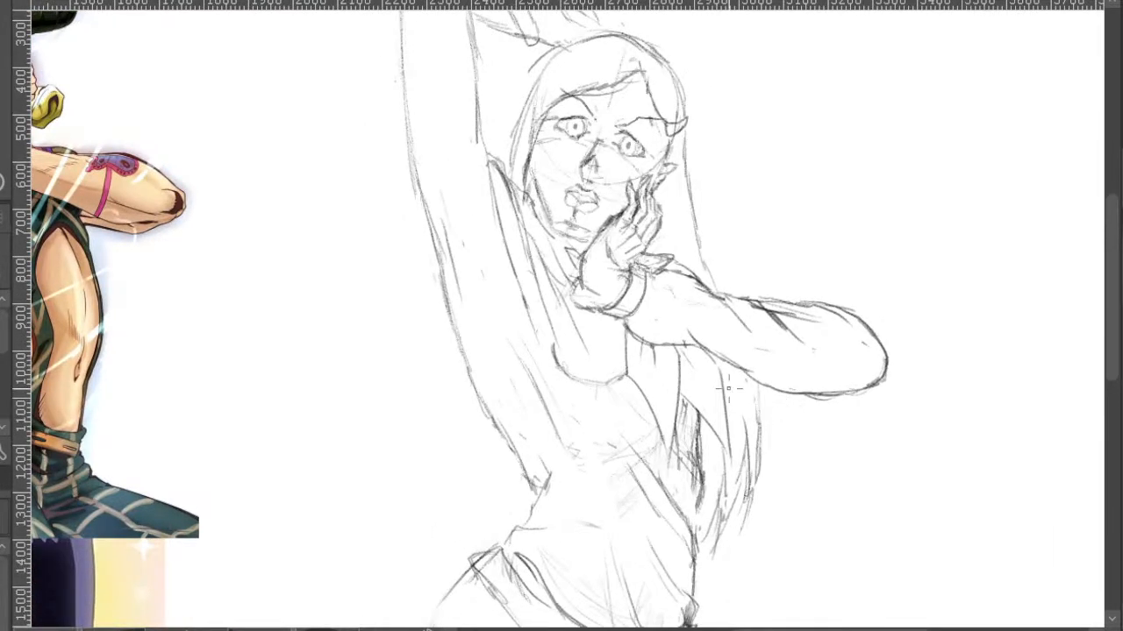
# - Try to redraw the torso line running down from the collar's lower corner
pyautogui.scroll(-1, 604, 341)
pyautogui.moveTo(673, 344)
pyautogui.mouseDown()
pyautogui.moveTo(705, 382)
pyautogui.moveTo(640, 461)
pyautogui.mouseUp()
pyautogui.scroll(2, 656, 417)
pyautogui.hotkey('ctrl', 'z')
pyautogui.moveTo(650, 420)
pyautogui.mouseDown()
pyautogui.moveTo(667, 451)
pyautogui.moveTo(637, 404)
pyautogui.moveTo(645, 420)
pyautogui.moveTo(656, 410)
pyautogui.moveTo(659, 433)
pyautogui.mouseUp()
pyautogui.press('e')
pyautogui.press('p')
pyautogui.press('e')
pyautogui.press('p')
pyautogui.hotkey('ctrl', 'z')
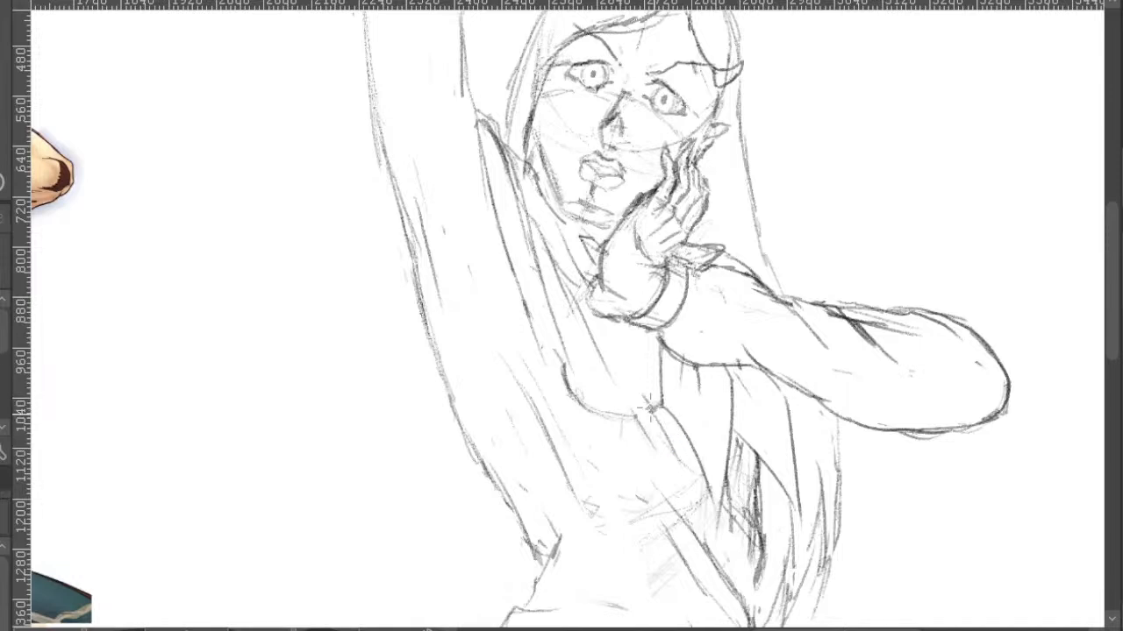
# - Tidy the doubled hair outline beside the face on the raised-arm side
pyautogui.scroll(-2, 682, 430)
pyautogui.moveTo(834, 381); pyautogui.dragTo(805, 362)
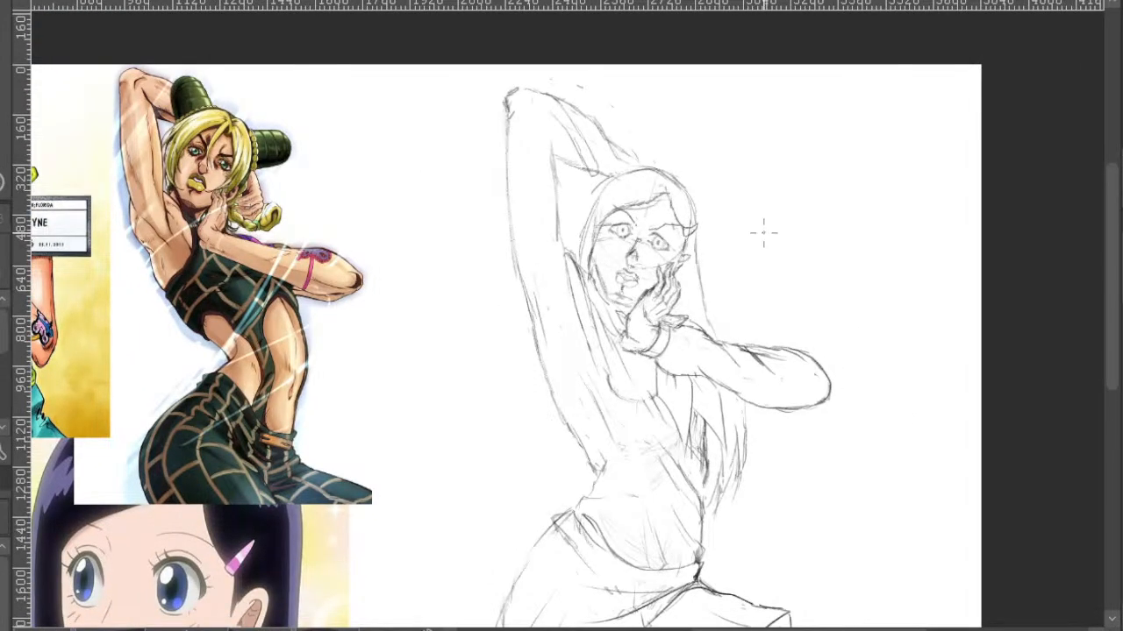
pyautogui.moveTo(877, 251); pyautogui.dragTo(917, 272)
pyautogui.scroll(2, 755, 357)
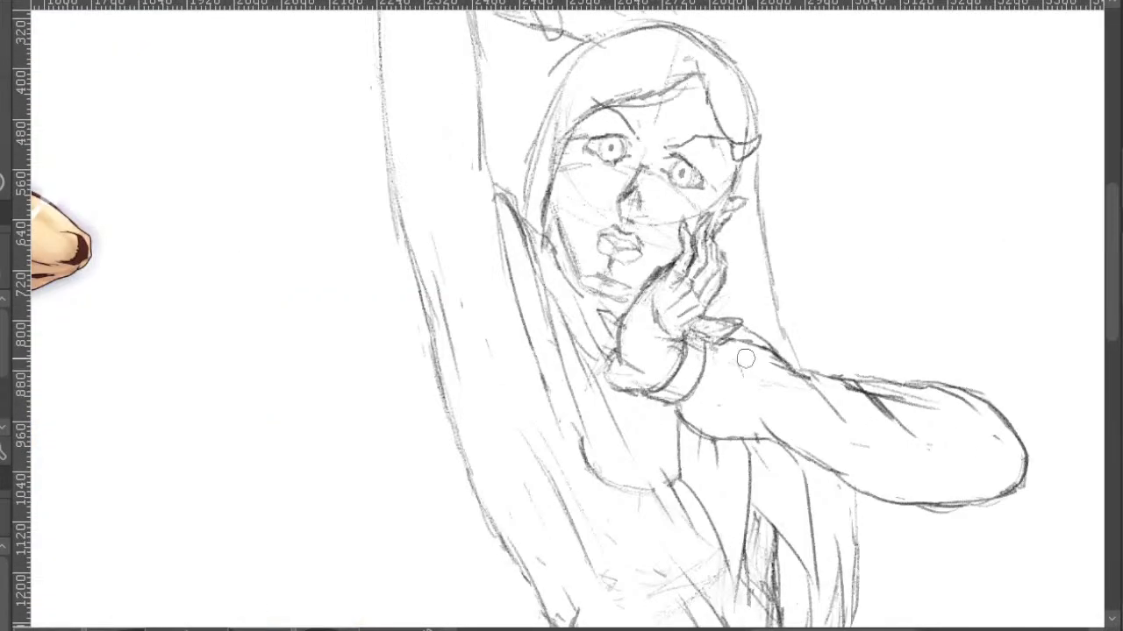
pyautogui.scroll(-2, 803, 342)
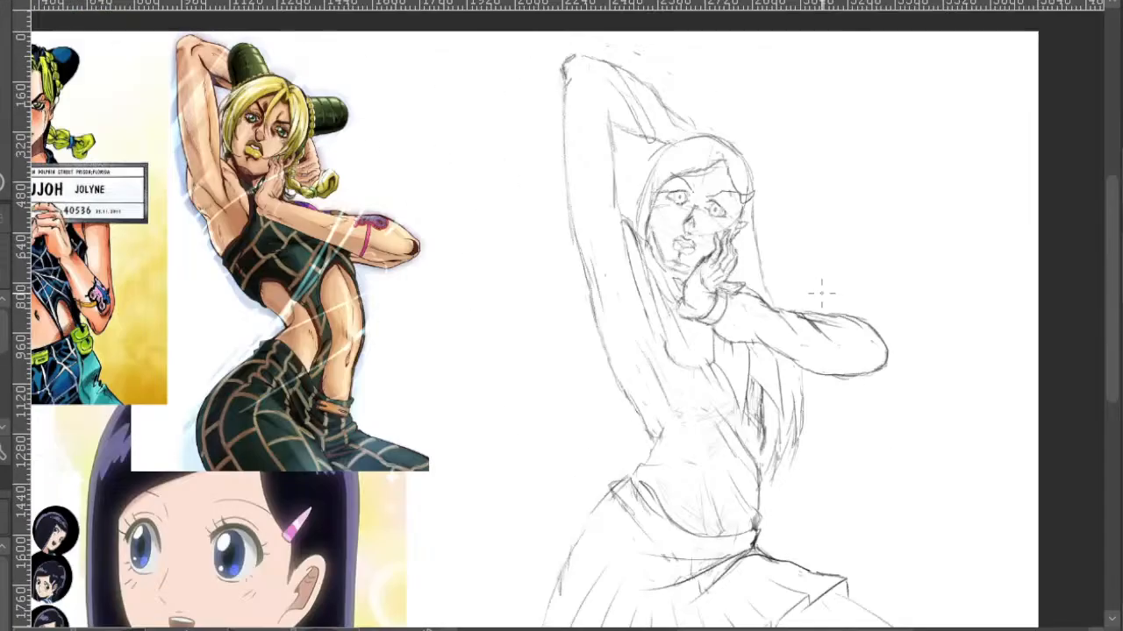
pyautogui.moveTo(829, 308); pyautogui.dragTo(872, 358)
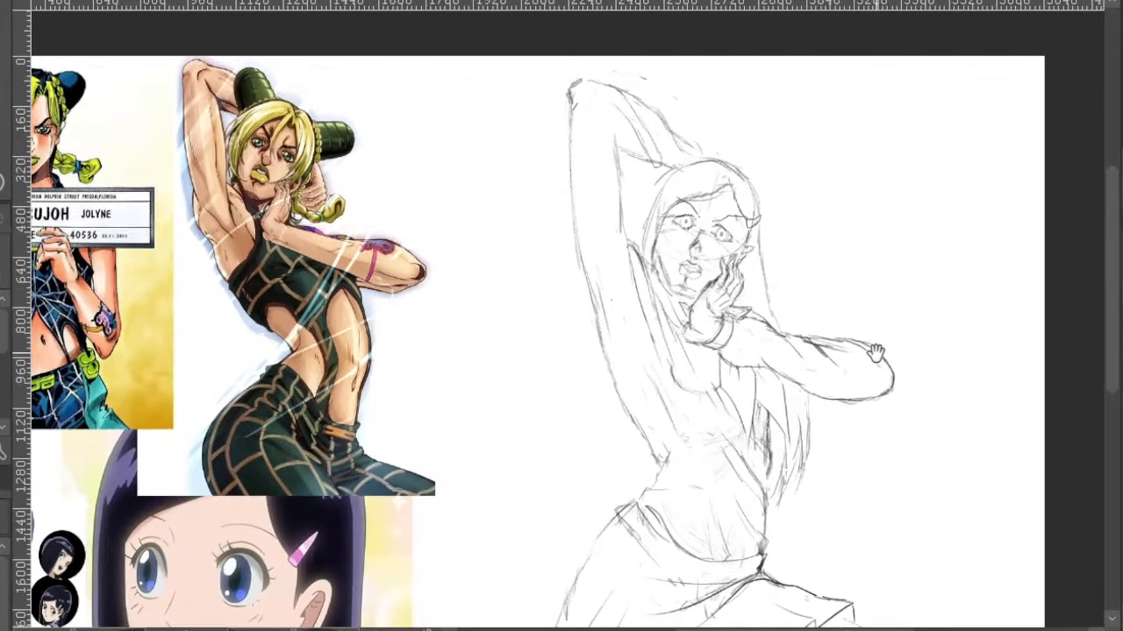
pyautogui.scroll(3, 668, 234)
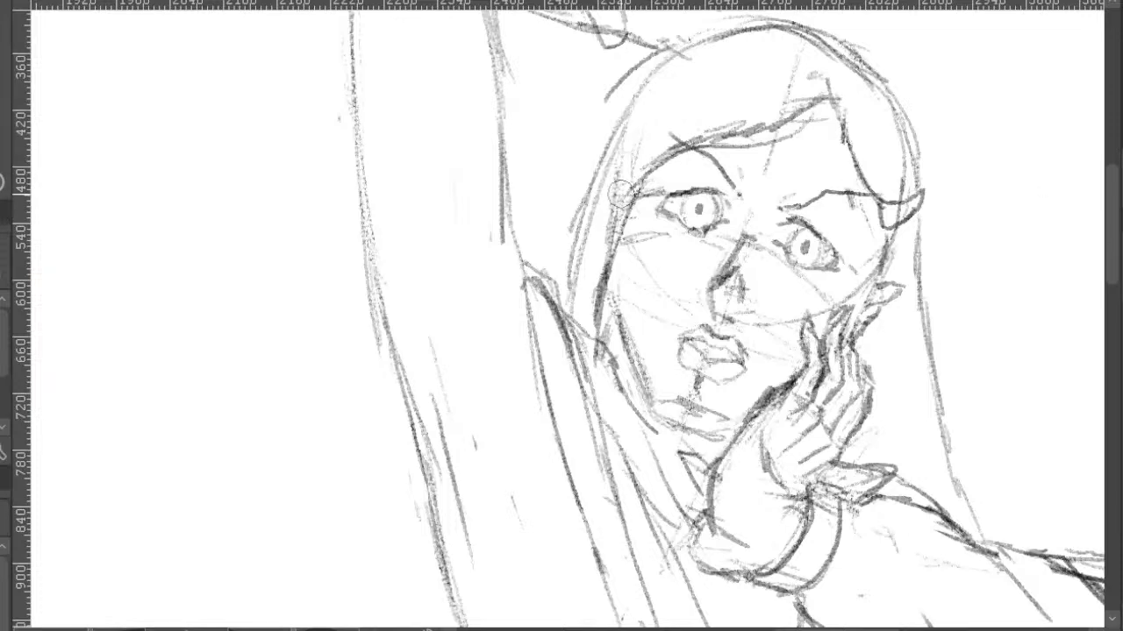
pyautogui.scroll(-3, 649, 228)
pyautogui.scroll(3, 668, 200)
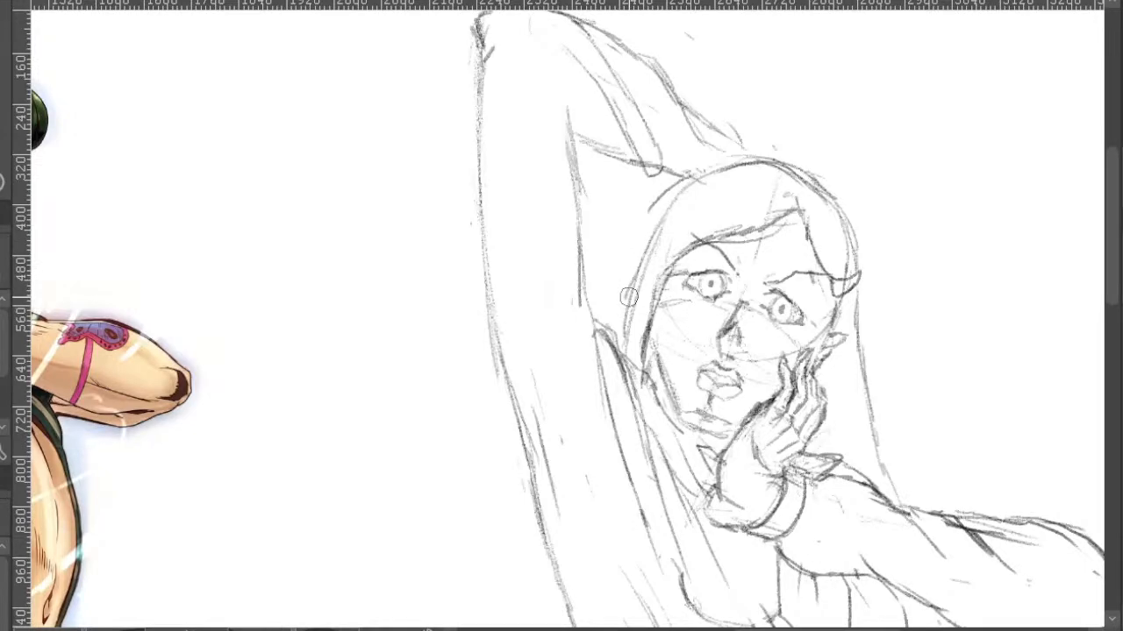
pyautogui.scroll(-3, 702, 210)
pyautogui.moveTo(877, 249); pyautogui.dragTo(826, 141)
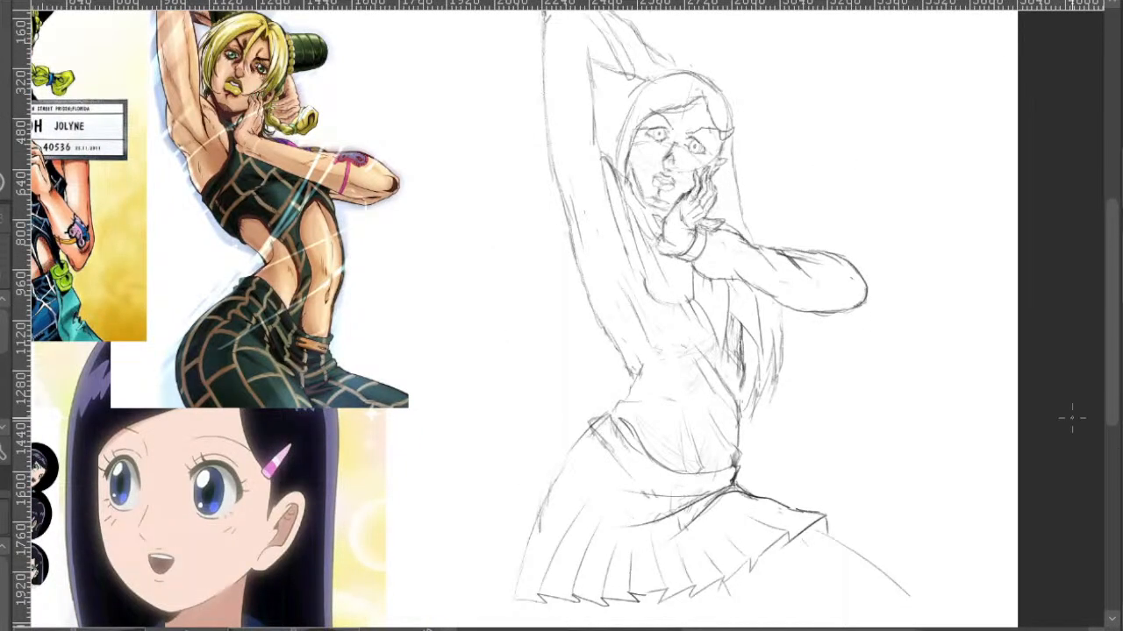
pyautogui.moveTo(937, 341); pyautogui.dragTo(895, 373)
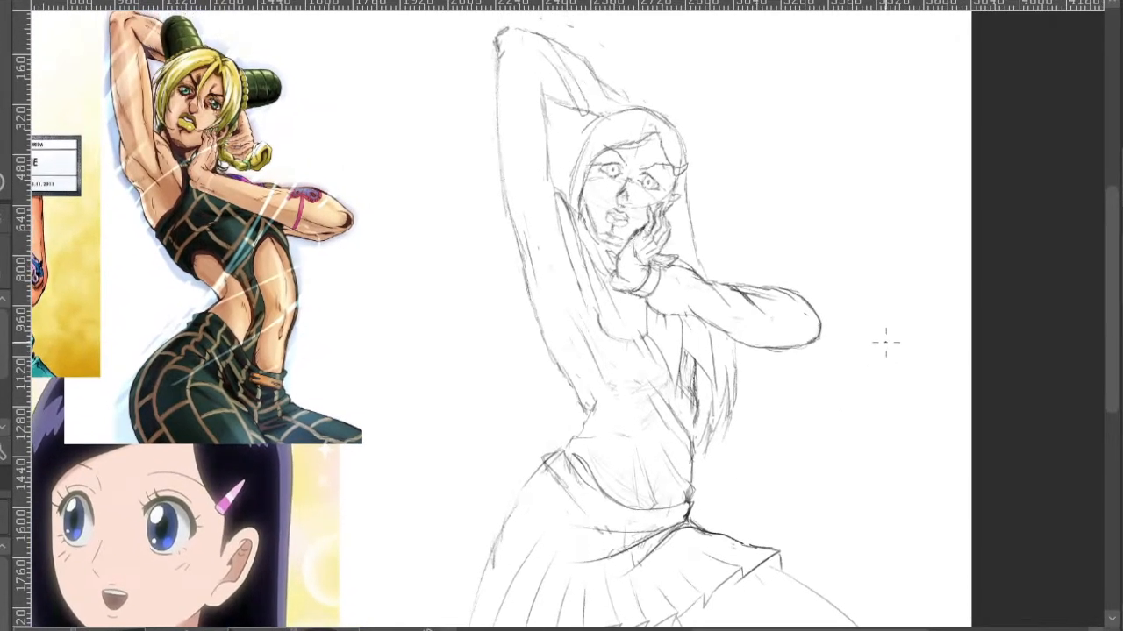
# - Ink the fringe edge from the parting down the raised-arm side and the outer hair outline from the crown
pyautogui.moveTo(849, 319)
pyautogui.mouseDown()
pyautogui.moveTo(896, 379)
pyautogui.moveTo(933, 283)
pyautogui.moveTo(919, 298)
pyautogui.mouseUp()
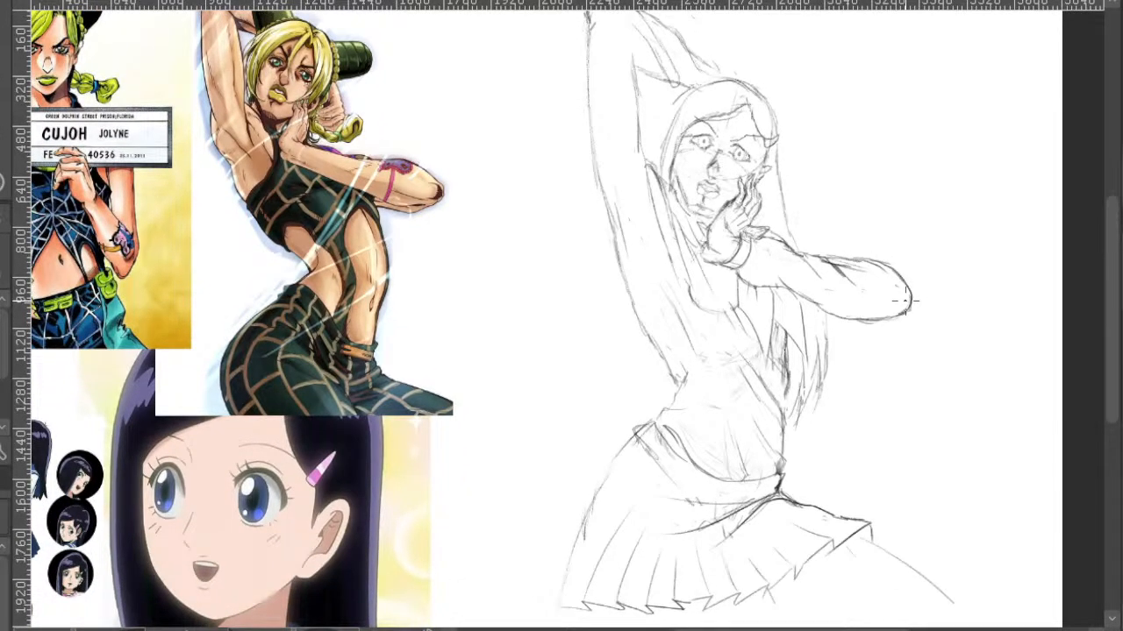
pyautogui.hotkey('ctrl', 'z')
pyautogui.moveTo(800, 155); pyautogui.dragTo(809, 222)
pyautogui.scroll(1, 733, 188)
pyautogui.scroll(1, 769, 176)
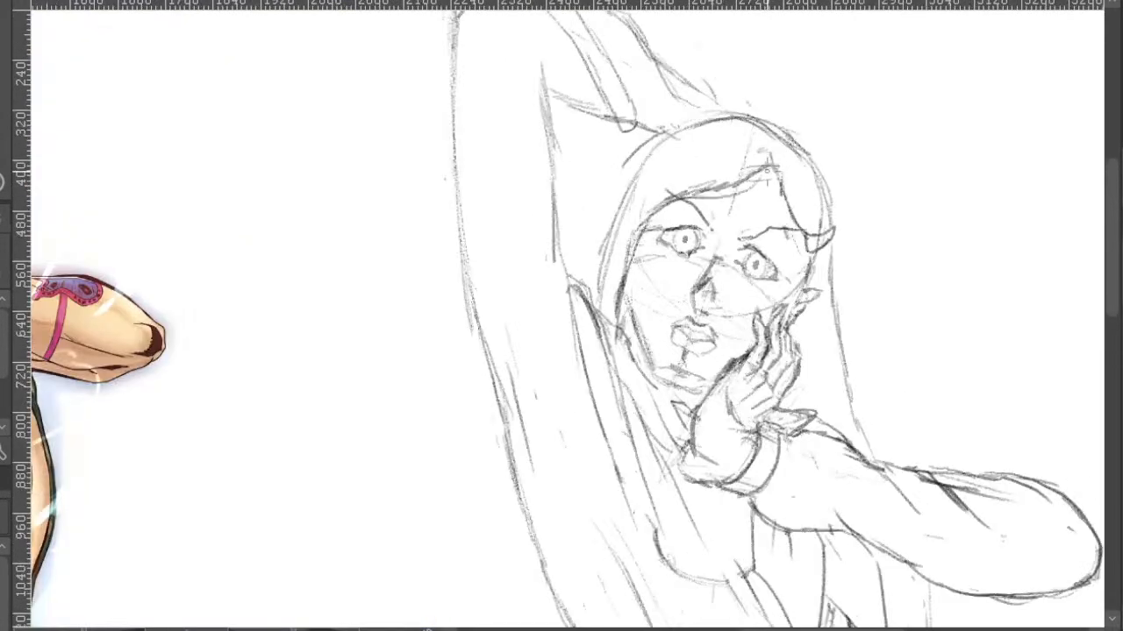
pyautogui.moveTo(772, 163)
pyautogui.mouseDown()
pyautogui.moveTo(634, 230)
pyautogui.moveTo(614, 321)
pyautogui.mouseUp()
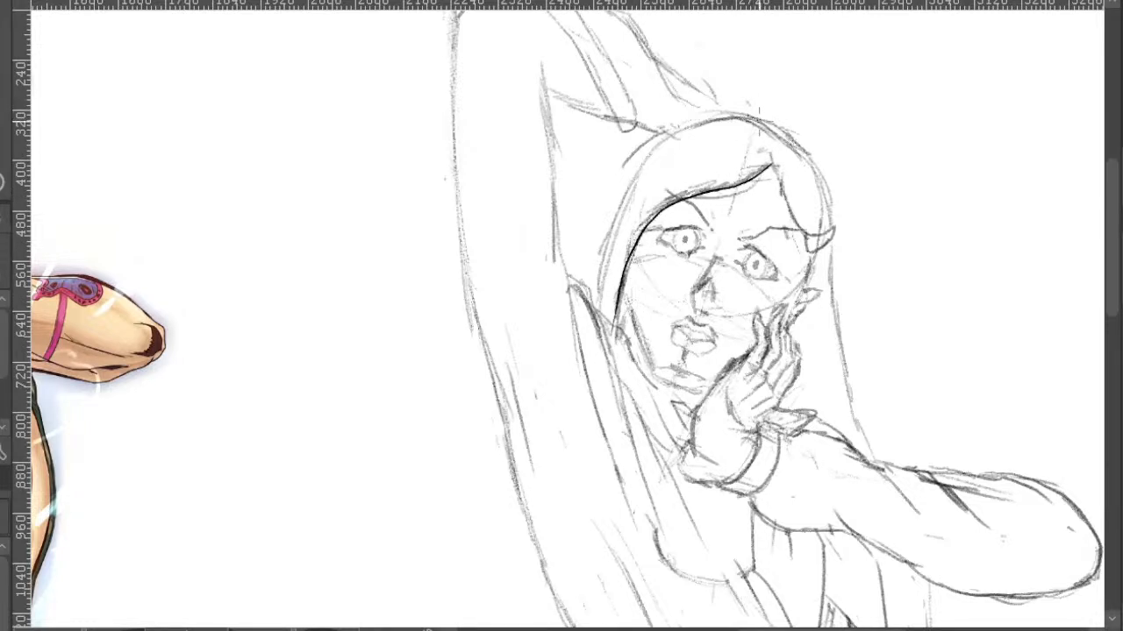
pyautogui.moveTo(722, 128)
pyautogui.mouseDown()
pyautogui.moveTo(634, 182)
pyautogui.moveTo(604, 307)
pyautogui.mouseUp()
pyautogui.hotkey('ctrl', 'z')
pyautogui.moveTo(754, 117)
pyautogui.mouseDown()
pyautogui.moveTo(694, 125)
pyautogui.moveTo(647, 163)
pyautogui.moveTo(600, 318)
pyautogui.mouseUp()
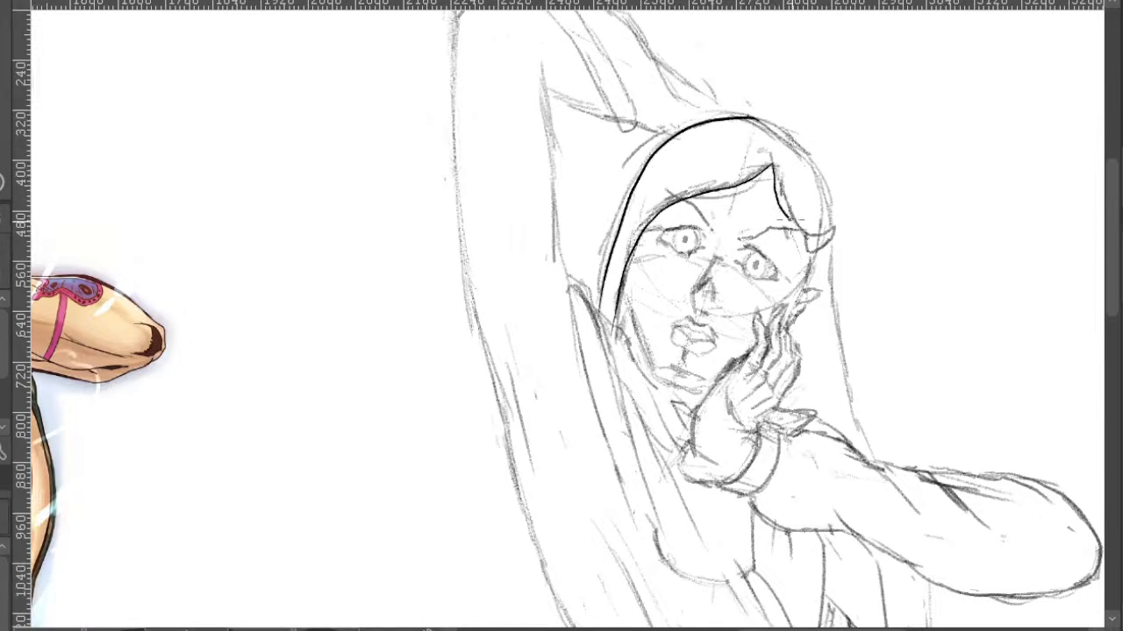
# - Ink the curled hair lock at the temple, the cheek edge below it and the ear on the hand side
pyautogui.moveTo(807, 254); pyautogui.dragTo(831, 233)
pyautogui.hotkey('ctrl', 'z')
pyautogui.moveTo(849, 274)
pyautogui.mouseDown()
pyautogui.moveTo(797, 241)
pyautogui.moveTo(798, 224)
pyautogui.moveTo(789, 274)
pyautogui.moveTo(801, 277)
pyautogui.moveTo(781, 308)
pyautogui.mouseUp()
pyautogui.scroll(1, 803, 240)
pyautogui.hotkey('ctrl', 'z')
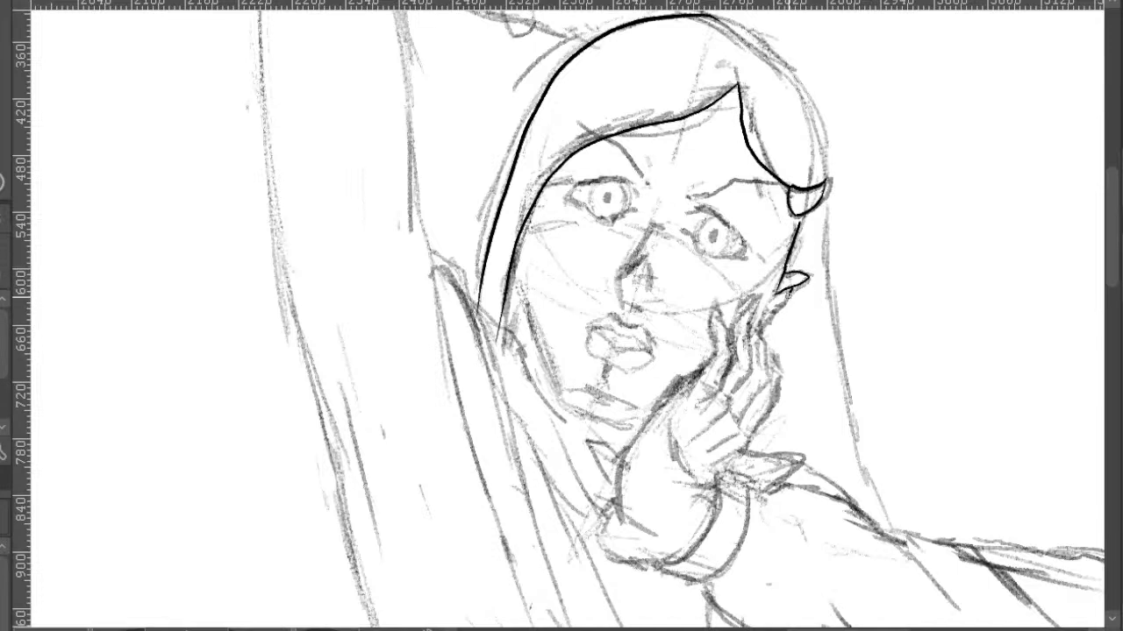
pyautogui.moveTo(809, 345)
pyautogui.mouseDown()
pyautogui.moveTo(847, 368)
pyautogui.moveTo(875, 357)
pyautogui.mouseUp()
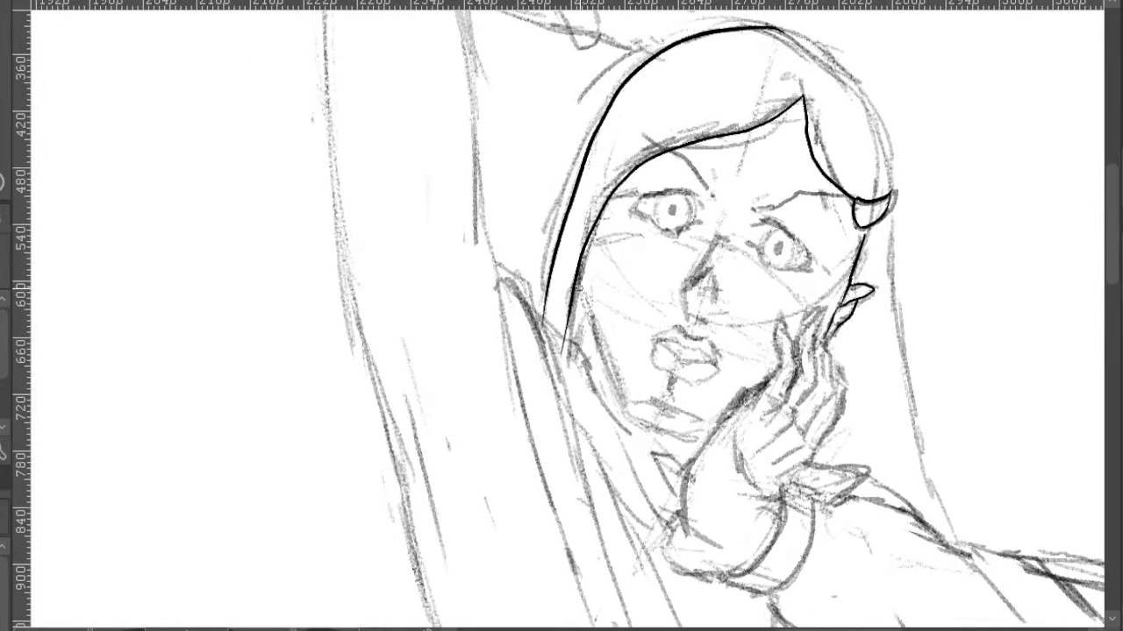
# - Ink the jawline on the raised-arm side and the rounded chin up to the supporting hand
pyautogui.moveTo(578, 286); pyautogui.dragTo(611, 376)
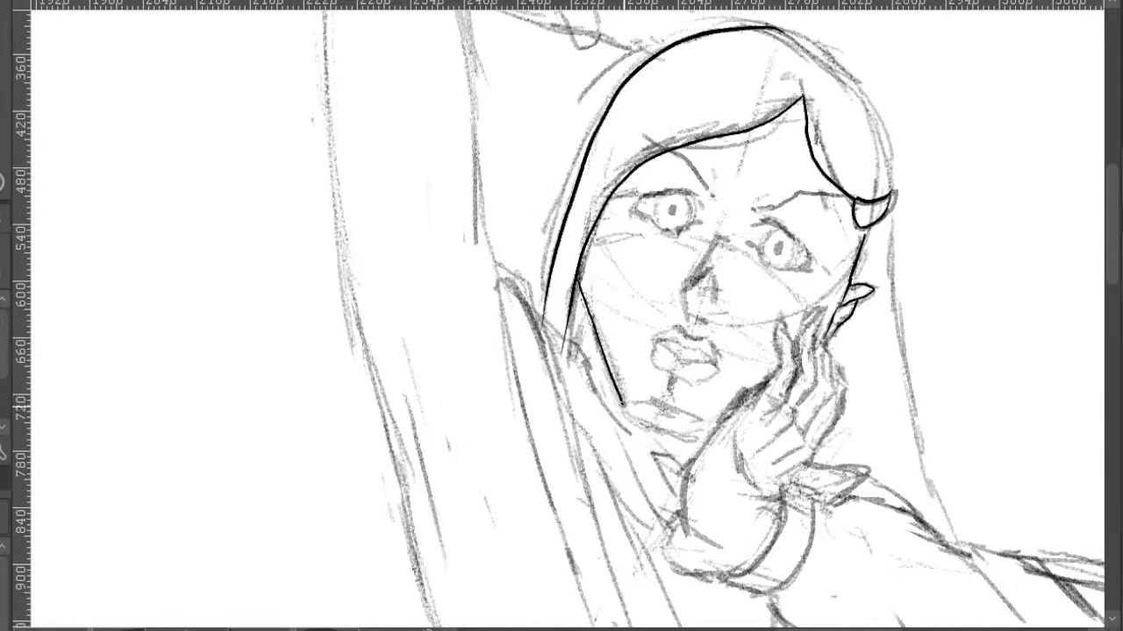
pyautogui.moveTo(696, 436); pyautogui.dragTo(708, 430)
pyautogui.moveTo(625, 406); pyautogui.dragTo(695, 427)
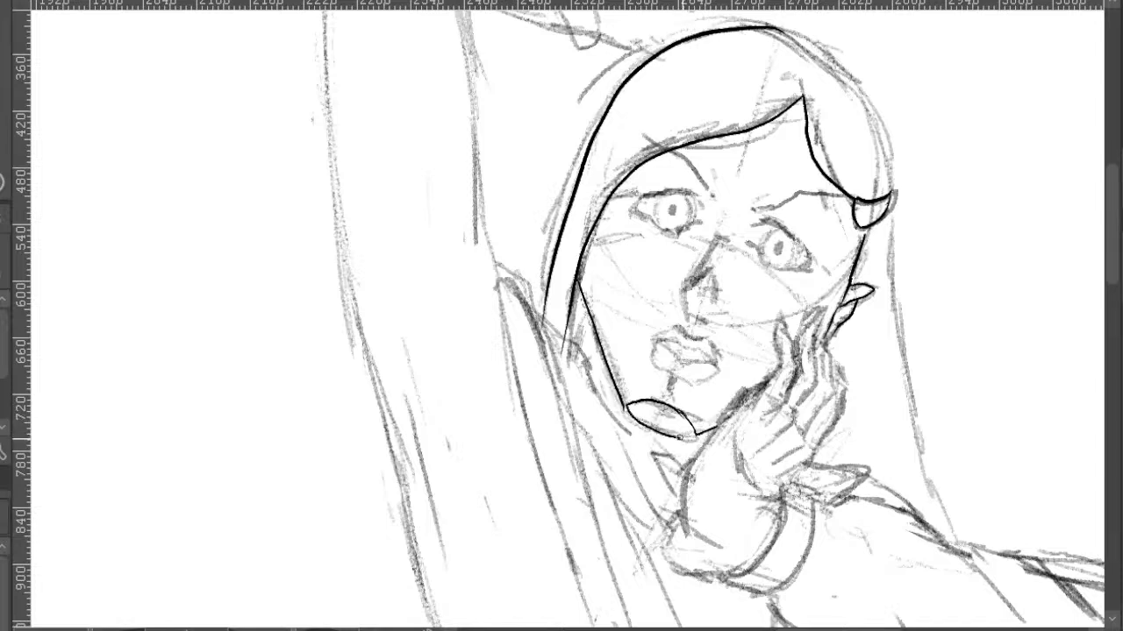
pyautogui.scroll(-5, 772, 261)
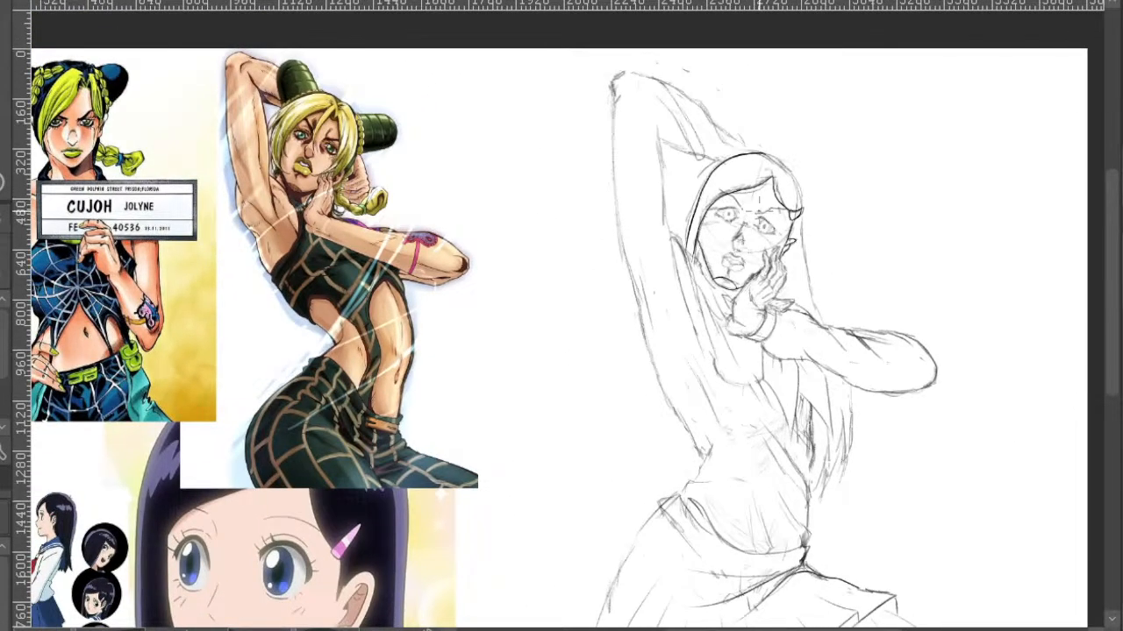
# - Ink the parted mouth opening and the outline of the upper lip
pyautogui.scroll(5, 794, 204)
pyautogui.scroll(3, 680, 241)
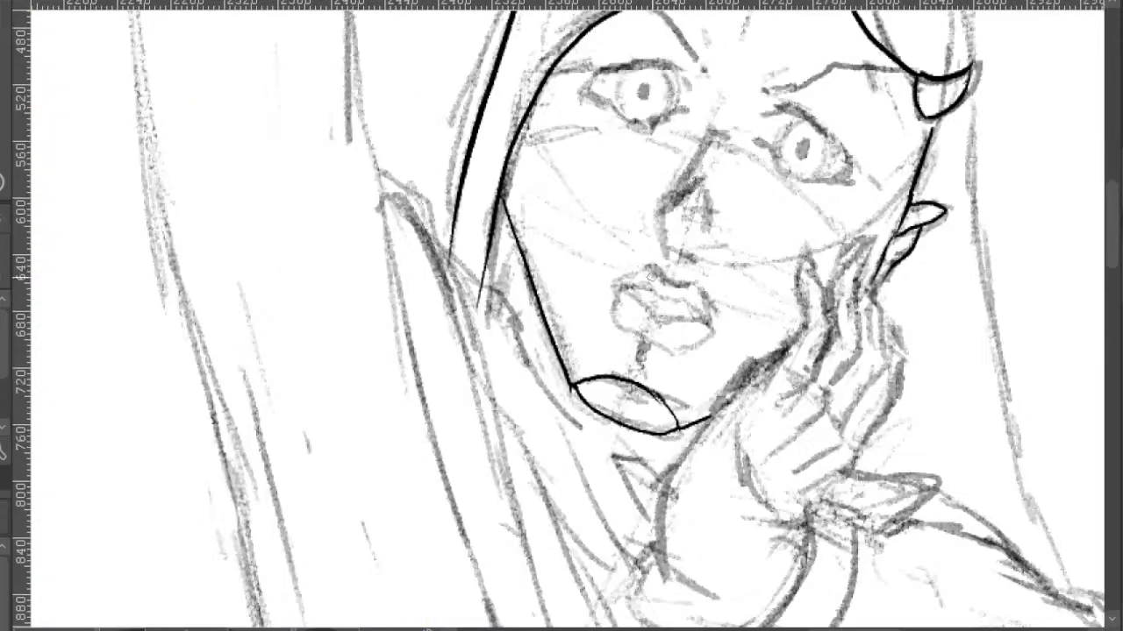
pyautogui.moveTo(642, 286)
pyautogui.mouseDown()
pyautogui.moveTo(679, 294)
pyautogui.moveTo(703, 319)
pyautogui.mouseUp()
pyautogui.moveTo(625, 286)
pyautogui.mouseDown()
pyautogui.moveTo(668, 312)
pyautogui.moveTo(747, 298)
pyautogui.moveTo(716, 315)
pyautogui.moveTo(770, 318)
pyautogui.mouseUp()
pyautogui.scroll(-1, 699, 319)
pyautogui.hotkey('ctrl', 'z')
pyautogui.scroll(2, 718, 316)
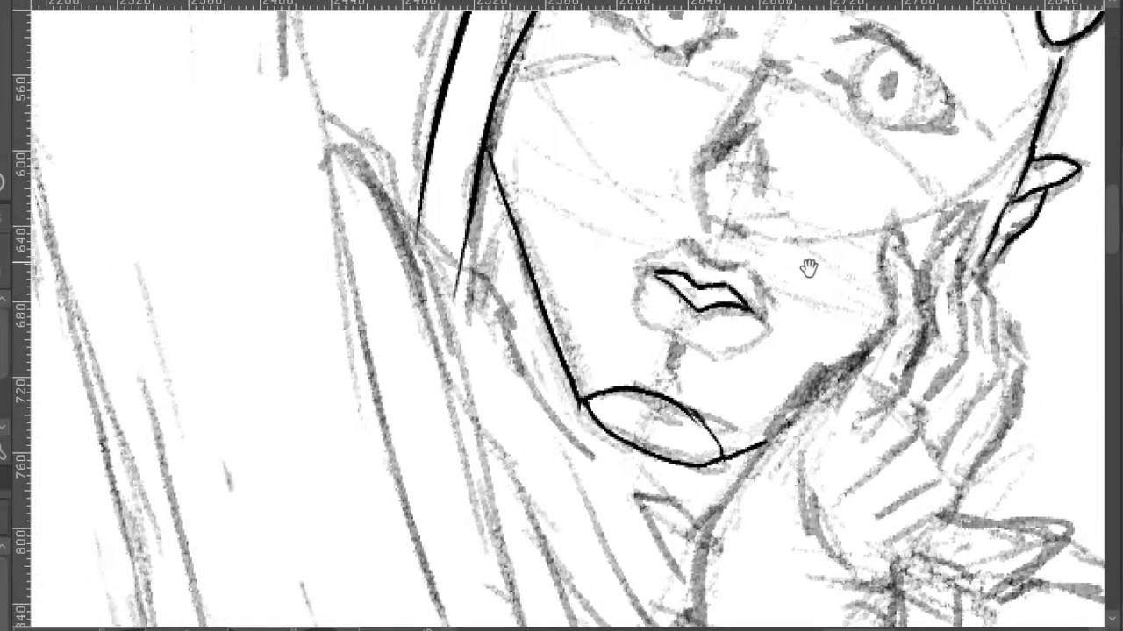
pyautogui.moveTo(814, 270); pyautogui.dragTo(762, 257)
pyautogui.moveTo(683, 260)
pyautogui.mouseDown()
pyautogui.moveTo(719, 259)
pyautogui.moveTo(735, 318)
pyautogui.mouseUp()
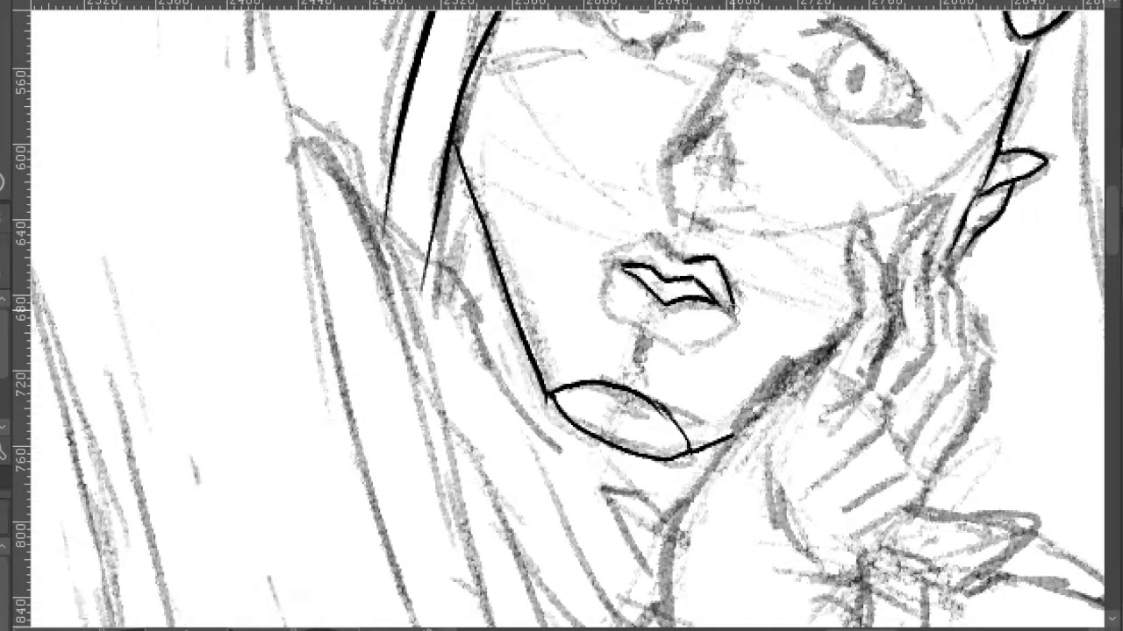
pyautogui.moveTo(651, 235)
pyautogui.mouseDown()
pyautogui.moveTo(674, 254)
pyautogui.moveTo(654, 236)
pyautogui.moveTo(613, 262)
pyautogui.mouseUp()
# - Ink the lower lip outline and the short crease marks beneath it
pyautogui.scroll(-1, 649, 260)
pyautogui.moveTo(687, 335); pyautogui.dragTo(961, 402)
pyautogui.scroll(-2, 719, 340)
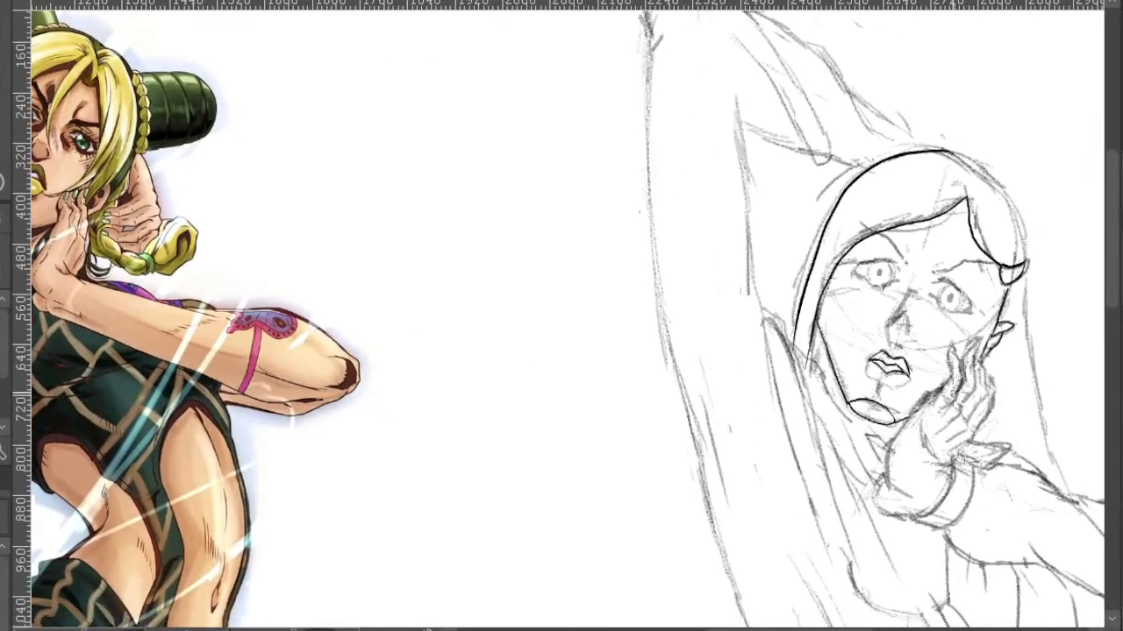
pyautogui.scroll(2, 934, 365)
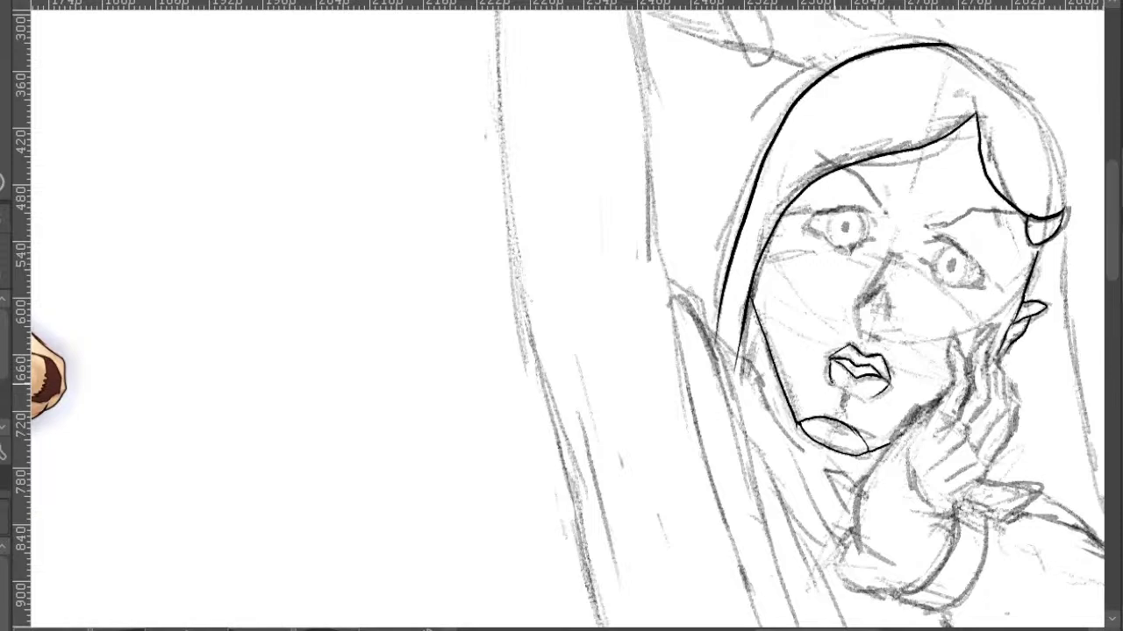
pyautogui.scroll(-1, 930, 377)
pyautogui.moveTo(955, 434)
pyautogui.mouseDown()
pyautogui.moveTo(1009, 404)
pyautogui.moveTo(1005, 390)
pyautogui.moveTo(945, 381)
pyautogui.mouseUp()
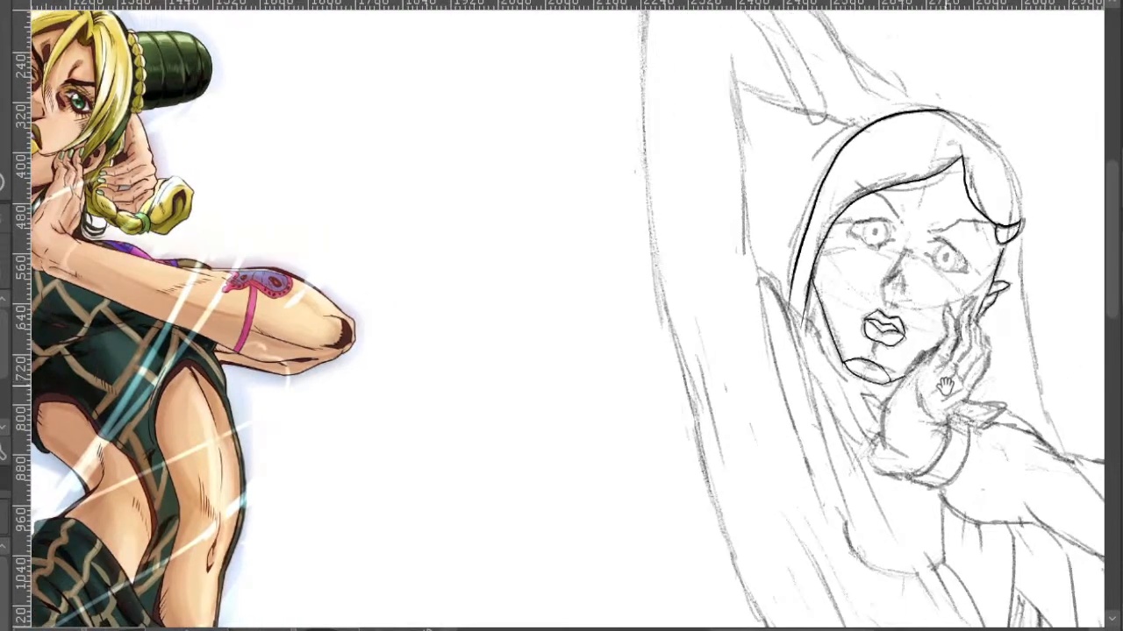
pyautogui.scroll(2, 881, 347)
pyautogui.moveTo(830, 302)
pyautogui.mouseDown()
pyautogui.moveTo(902, 338)
pyautogui.moveTo(927, 328)
pyautogui.mouseUp()
pyautogui.moveTo(869, 330); pyautogui.dragTo(861, 343)
pyautogui.scroll(-2, 879, 358)
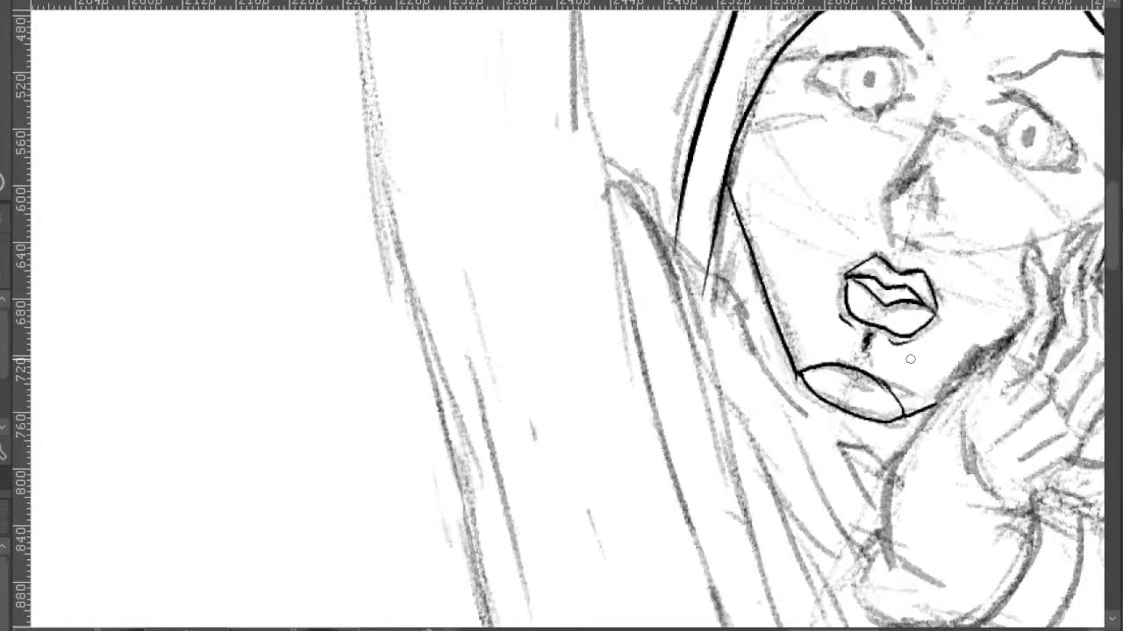
pyautogui.moveTo(976, 346)
pyautogui.mouseDown()
pyautogui.moveTo(942, 358)
pyautogui.moveTo(1001, 394)
pyautogui.mouseUp()
# - Ink the nose bridge, tip and nostril lines over the sketch
pyautogui.scroll(-3, 1007, 317)
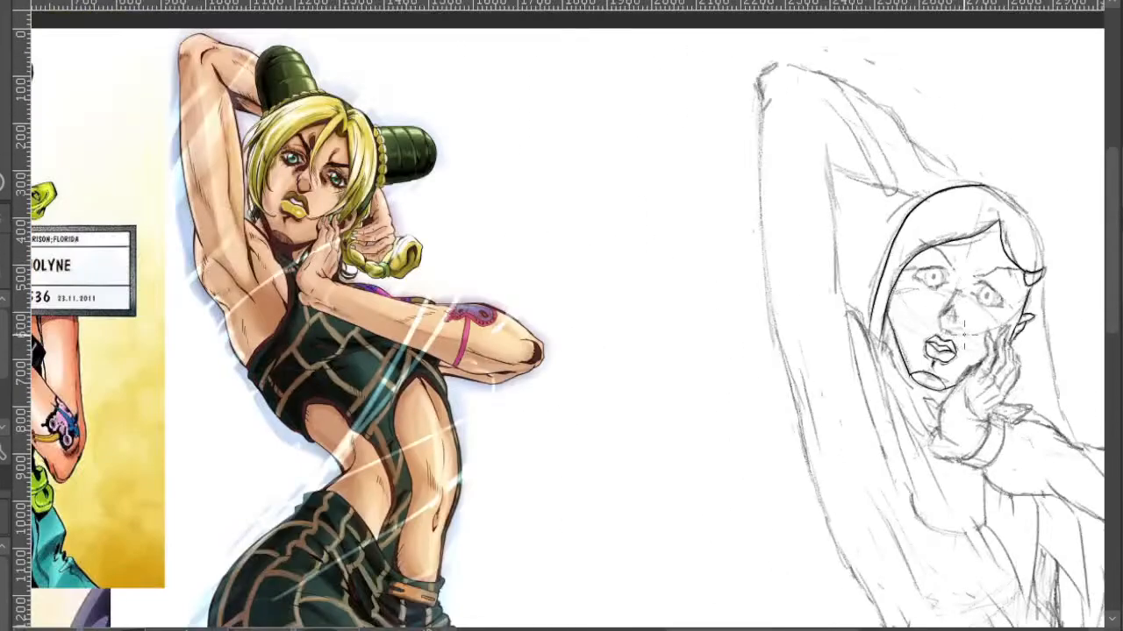
pyautogui.moveTo(973, 324); pyautogui.dragTo(928, 328)
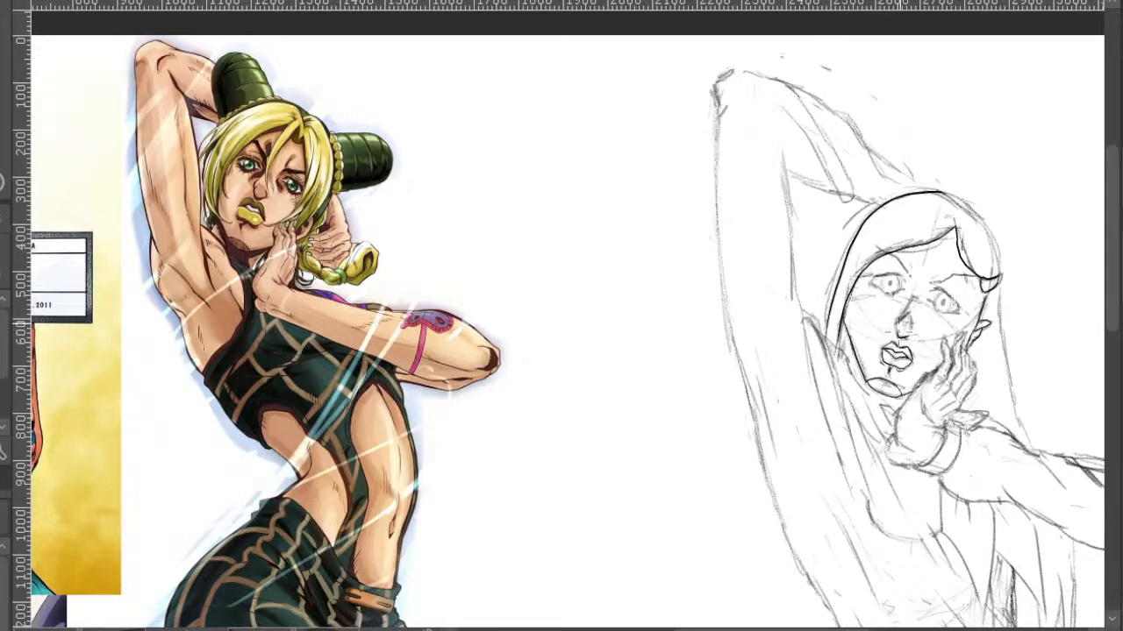
pyautogui.scroll(2, 925, 329)
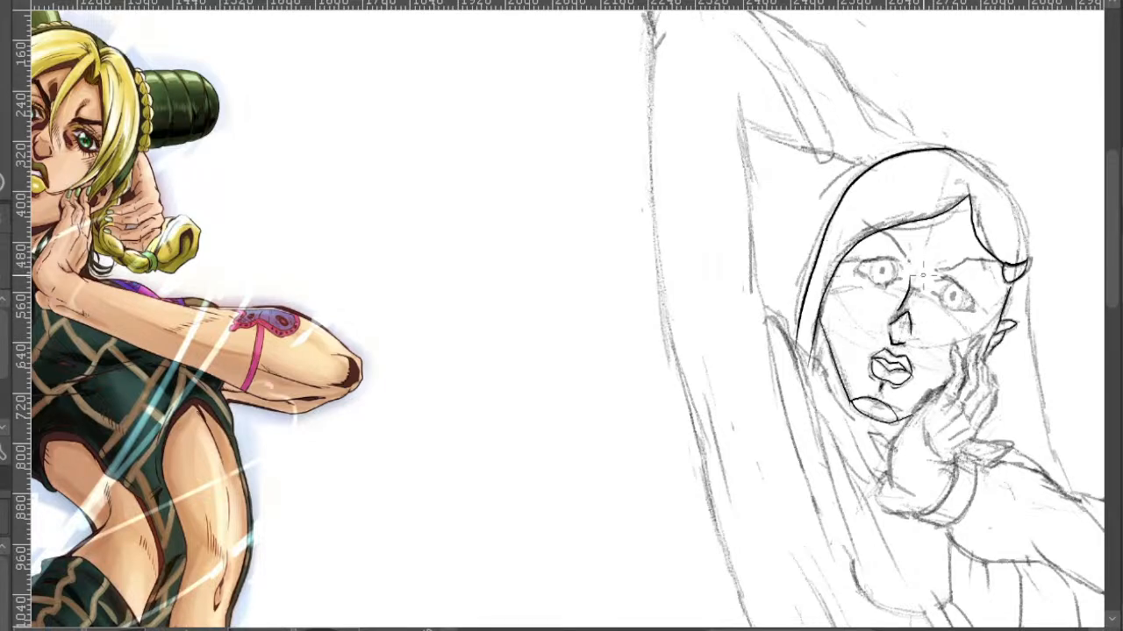
pyautogui.moveTo(953, 347); pyautogui.dragTo(907, 328)
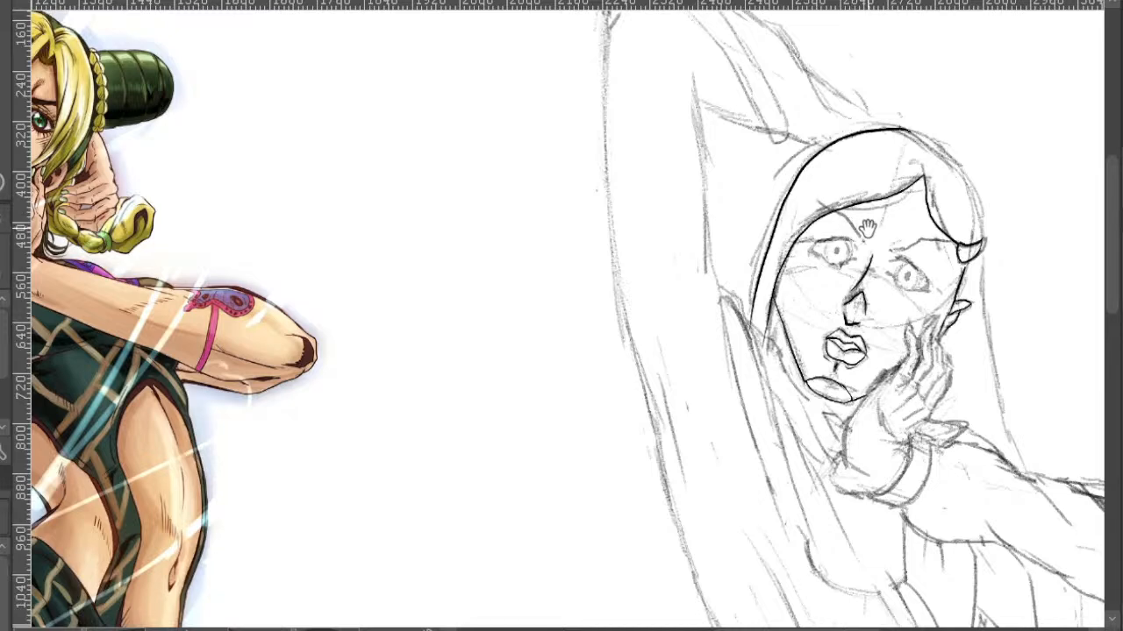
# - Ink the slanted eyebrow on the raised-arm side, redoing the stroke once
pyautogui.scroll(2, 856, 219)
pyautogui.moveTo(843, 257)
pyautogui.mouseDown()
pyautogui.moveTo(818, 226)
pyautogui.moveTo(765, 201)
pyautogui.mouseUp()
pyautogui.hotkey('ctrl', 'z')
pyautogui.moveTo(842, 260)
pyautogui.mouseDown()
pyautogui.moveTo(813, 220)
pyautogui.moveTo(778, 200)
pyautogui.mouseUp()
# - Ink the angled eyebrow on the hand side, undoing and redrawing it until it follows the sketch
pyautogui.moveTo(985, 313); pyautogui.dragTo(903, 338)
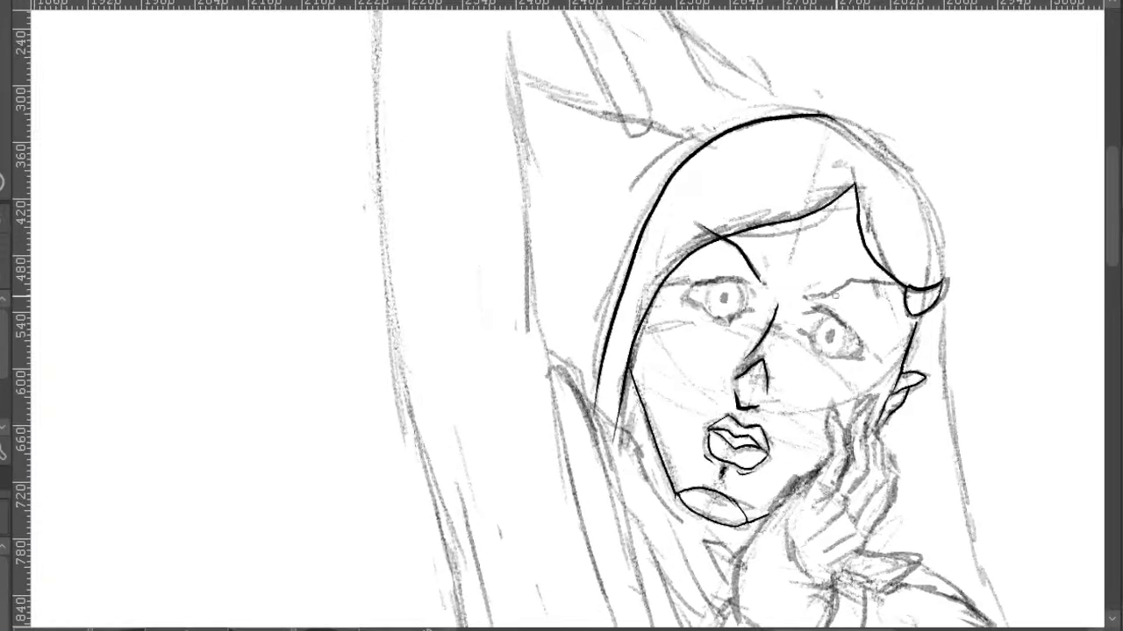
pyautogui.moveTo(838, 283); pyautogui.dragTo(889, 279)
pyautogui.hotkey('ctrl', 'z')
pyautogui.hotkey('ctrl', 'z')
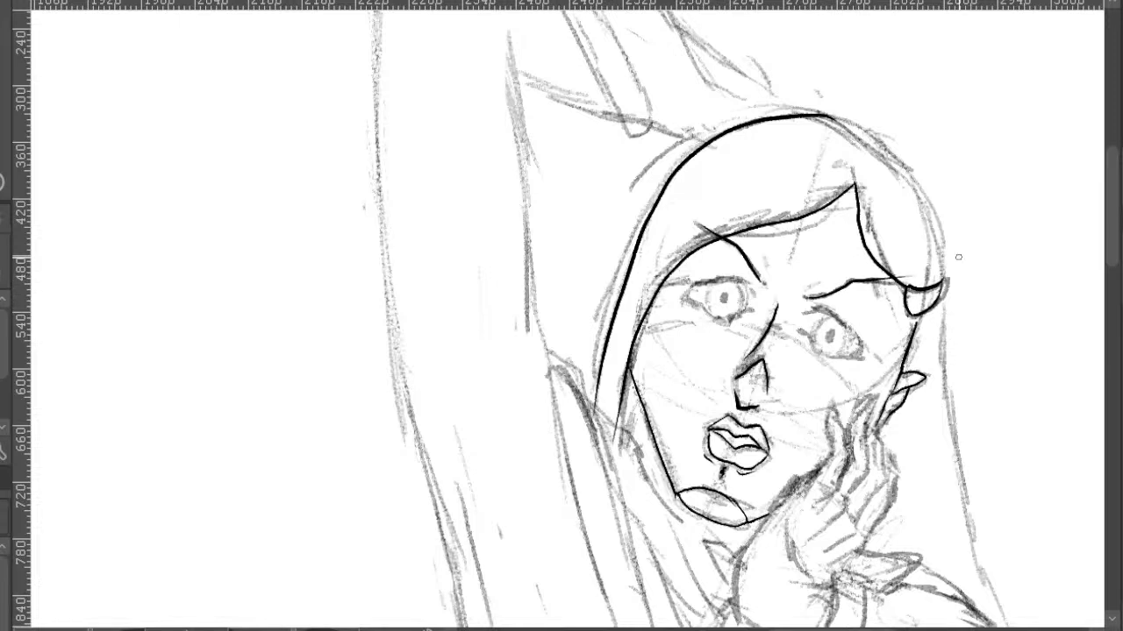
pyautogui.moveTo(944, 312); pyautogui.dragTo(910, 282)
pyautogui.hotkey('ctrl', 'z')
pyautogui.moveTo(772, 270); pyautogui.dragTo(877, 250)
pyautogui.moveTo(855, 296); pyautogui.dragTo(888, 273)
pyautogui.hotkey('ctrl', 'z')
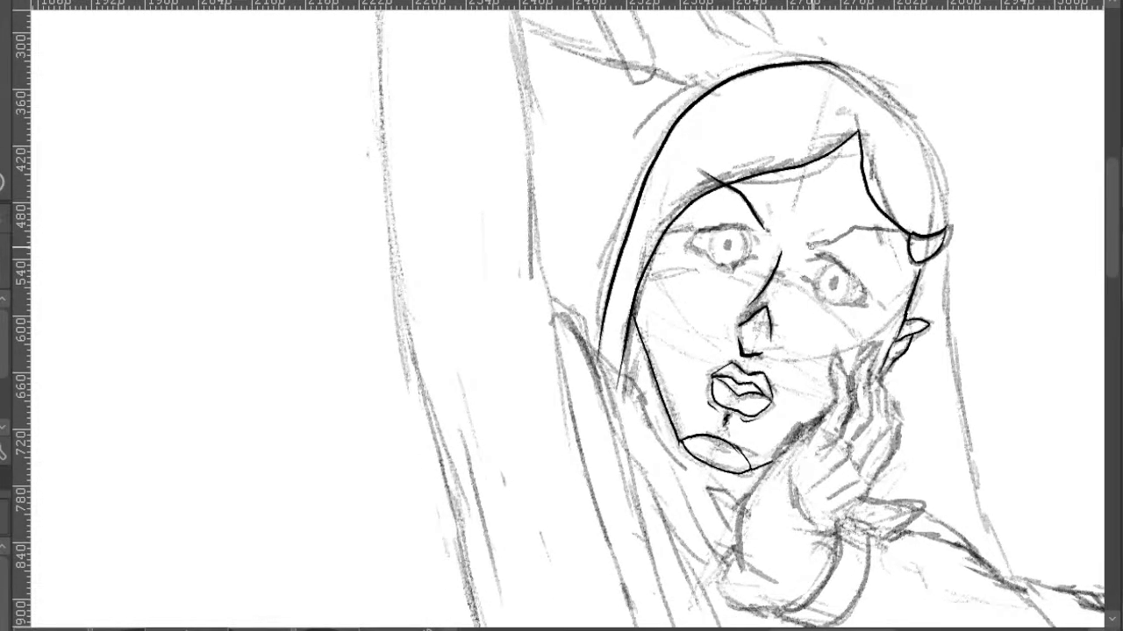
pyautogui.moveTo(833, 237); pyautogui.dragTo(935, 226)
pyautogui.hotkey('ctrl', 'z')
pyautogui.moveTo(809, 248); pyautogui.dragTo(907, 231)
# - Ink the upper and lower lids of the eye on the raised-arm side
pyautogui.moveTo(913, 318)
pyautogui.mouseDown()
pyautogui.moveTo(907, 255)
pyautogui.moveTo(968, 270)
pyautogui.mouseUp()
pyautogui.moveTo(867, 283)
pyautogui.mouseDown()
pyautogui.moveTo(921, 337)
pyautogui.moveTo(1026, 386)
pyautogui.moveTo(997, 231)
pyautogui.mouseUp()
pyautogui.scroll(-2, 997, 231)
pyautogui.moveTo(985, 288)
pyautogui.mouseDown()
pyautogui.moveTo(925, 314)
pyautogui.moveTo(873, 316)
pyautogui.moveTo(866, 293)
pyautogui.moveTo(851, 291)
pyautogui.moveTo(776, 305)
pyautogui.mouseUp()
pyautogui.scroll(3, 877, 312)
pyautogui.moveTo(874, 338)
pyautogui.mouseDown()
pyautogui.moveTo(837, 355)
pyautogui.moveTo(805, 344)
pyautogui.moveTo(777, 308)
pyautogui.moveTo(819, 350)
pyautogui.moveTo(851, 346)
pyautogui.mouseUp()
pyautogui.hotkey('ctrl', 'z')
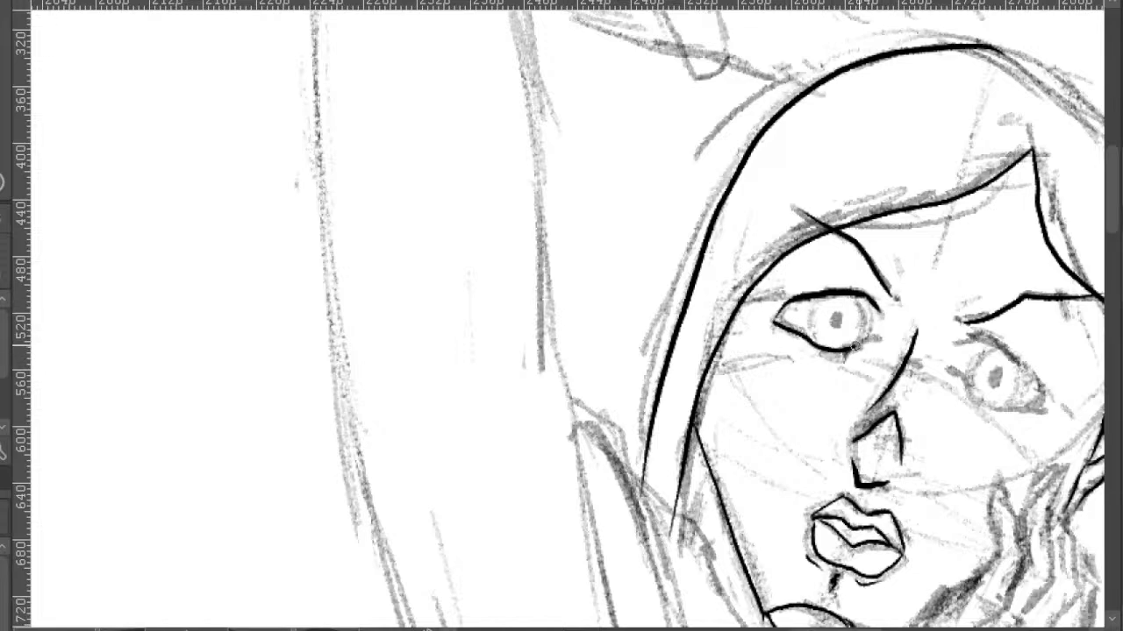
pyautogui.moveTo(982, 364); pyautogui.dragTo(855, 309)
pyautogui.moveTo(945, 361); pyautogui.dragTo(892, 329)
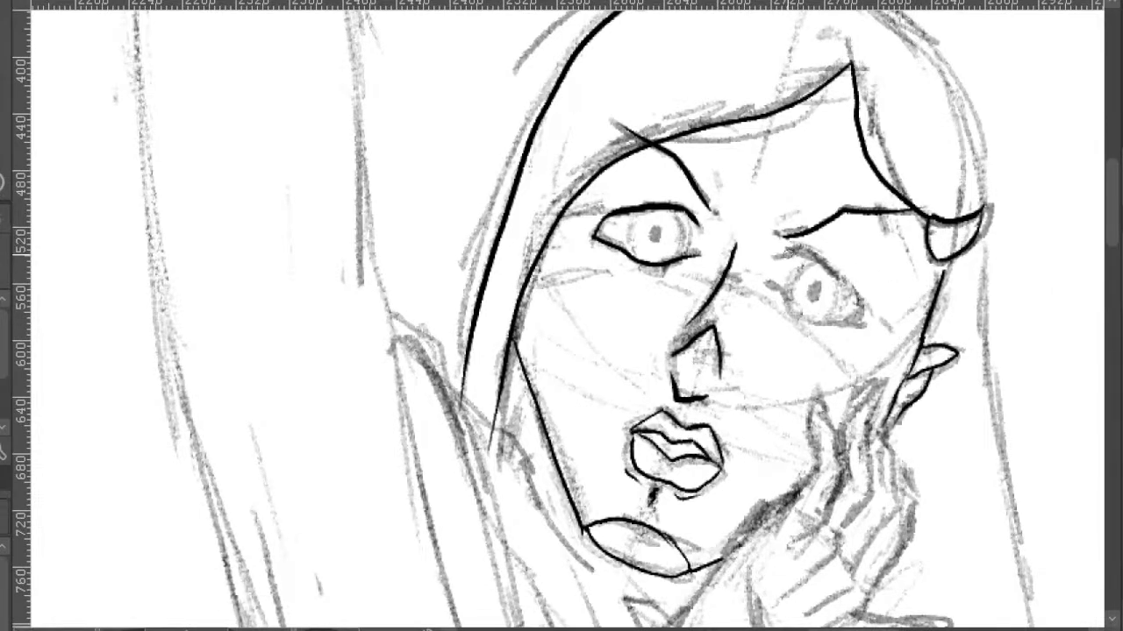
# - Ink the lids and outer corner of the eye on the hand side, reworking the upper lid
pyautogui.moveTo(780, 256)
pyautogui.mouseDown()
pyautogui.moveTo(802, 253)
pyautogui.moveTo(865, 298)
pyautogui.moveTo(868, 317)
pyautogui.mouseUp()
pyautogui.hotkey('ctrl', 'z')
pyautogui.moveTo(771, 282)
pyautogui.mouseDown()
pyautogui.moveTo(814, 321)
pyautogui.moveTo(868, 323)
pyautogui.moveTo(857, 270)
pyautogui.moveTo(838, 281)
pyautogui.mouseUp()
pyautogui.scroll(1, 842, 281)
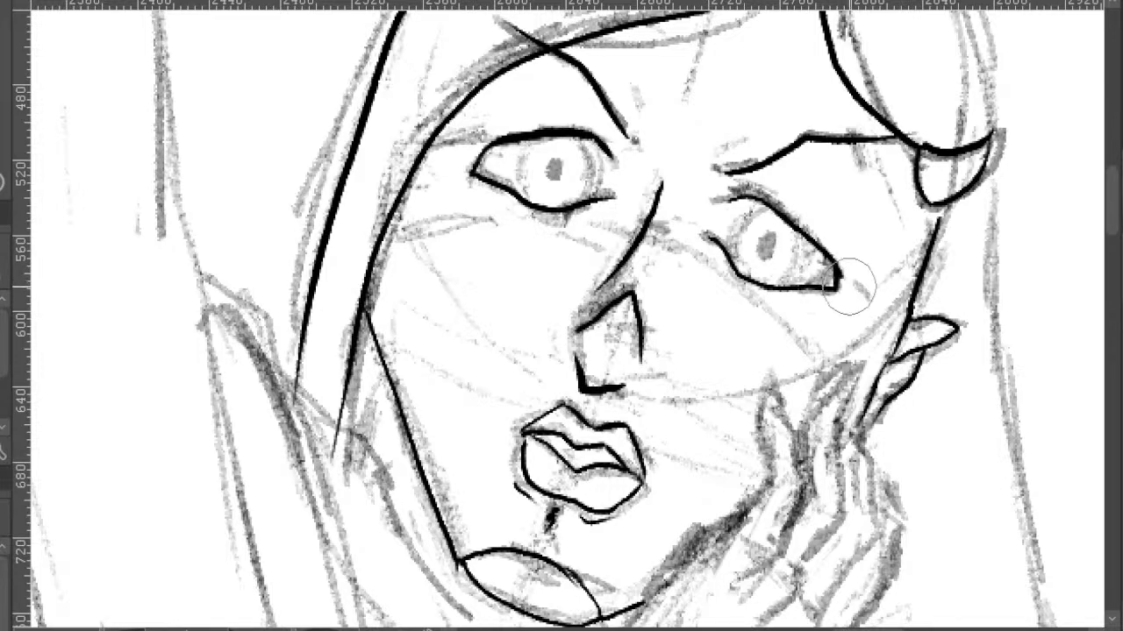
pyautogui.moveTo(865, 220)
pyautogui.mouseDown()
pyautogui.moveTo(921, 199)
pyautogui.moveTo(856, 242)
pyautogui.mouseUp()
pyautogui.scroll(-1, 882, 230)
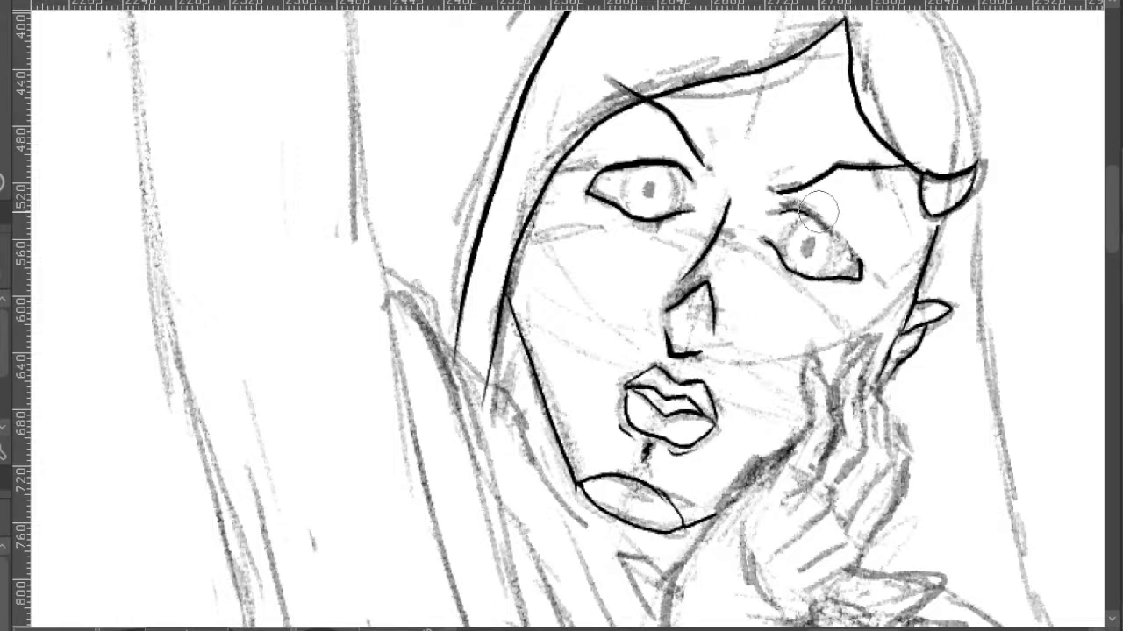
pyautogui.scroll(1, 819, 206)
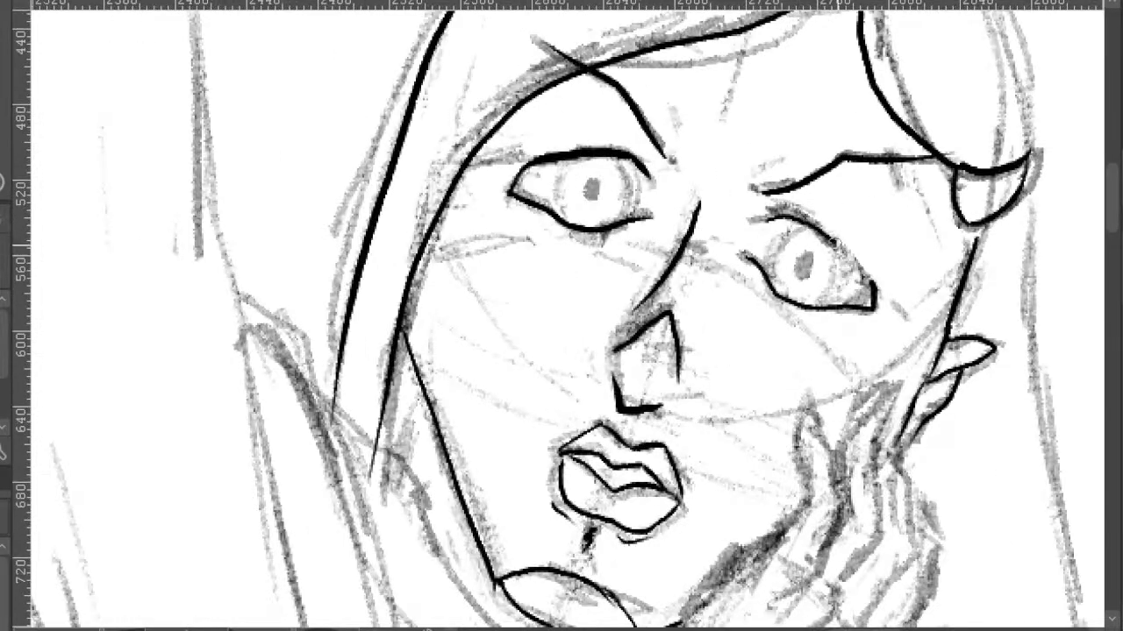
pyautogui.moveTo(857, 261)
pyautogui.mouseDown()
pyautogui.moveTo(871, 277)
pyautogui.moveTo(867, 213)
pyautogui.mouseUp()
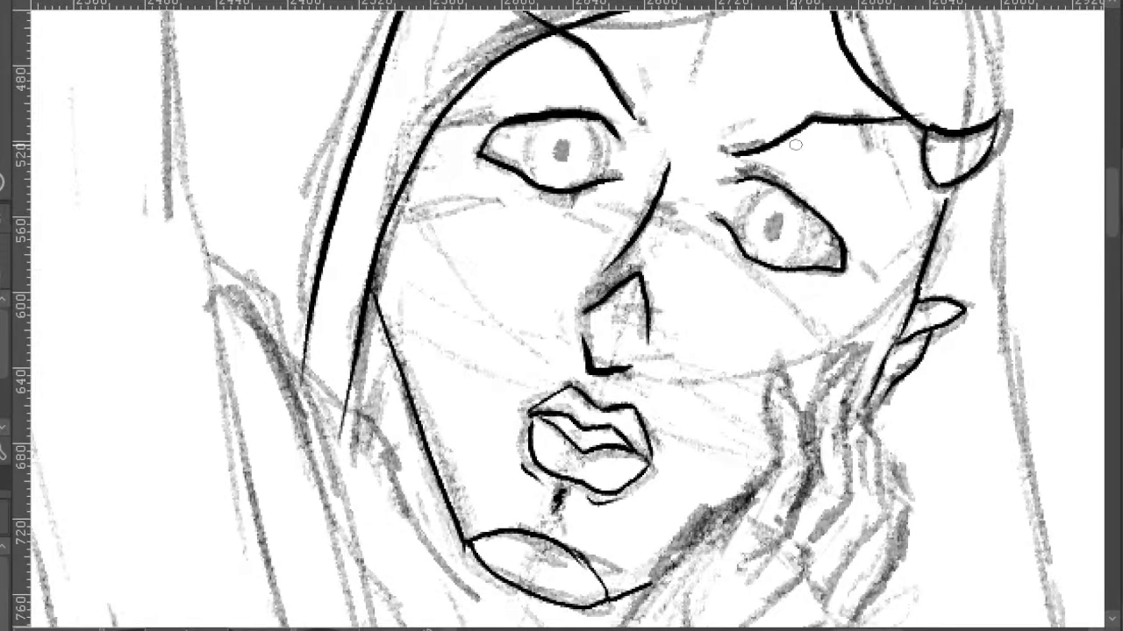
# - Ink the round irises of both eyes and fill in their small black pupils
pyautogui.moveTo(600, 121)
pyautogui.mouseDown()
pyautogui.moveTo(599, 179)
pyautogui.moveTo(523, 156)
pyautogui.moveTo(526, 128)
pyautogui.moveTo(548, 116)
pyautogui.mouseUp()
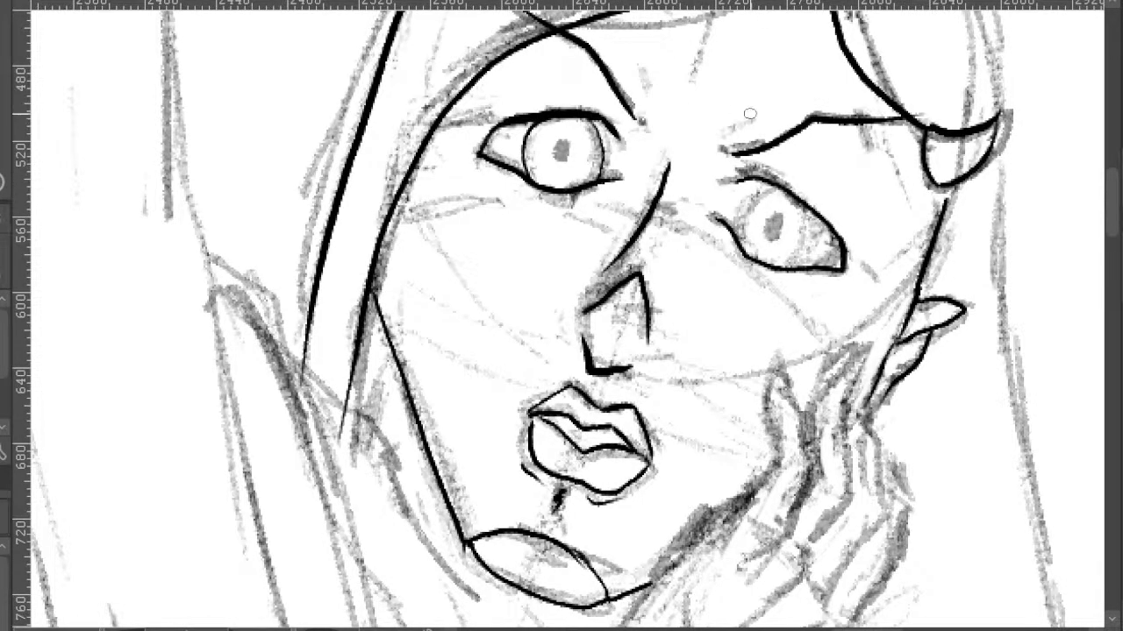
pyautogui.moveTo(745, 244)
pyautogui.mouseDown()
pyautogui.moveTo(739, 219)
pyautogui.moveTo(781, 184)
pyautogui.mouseUp()
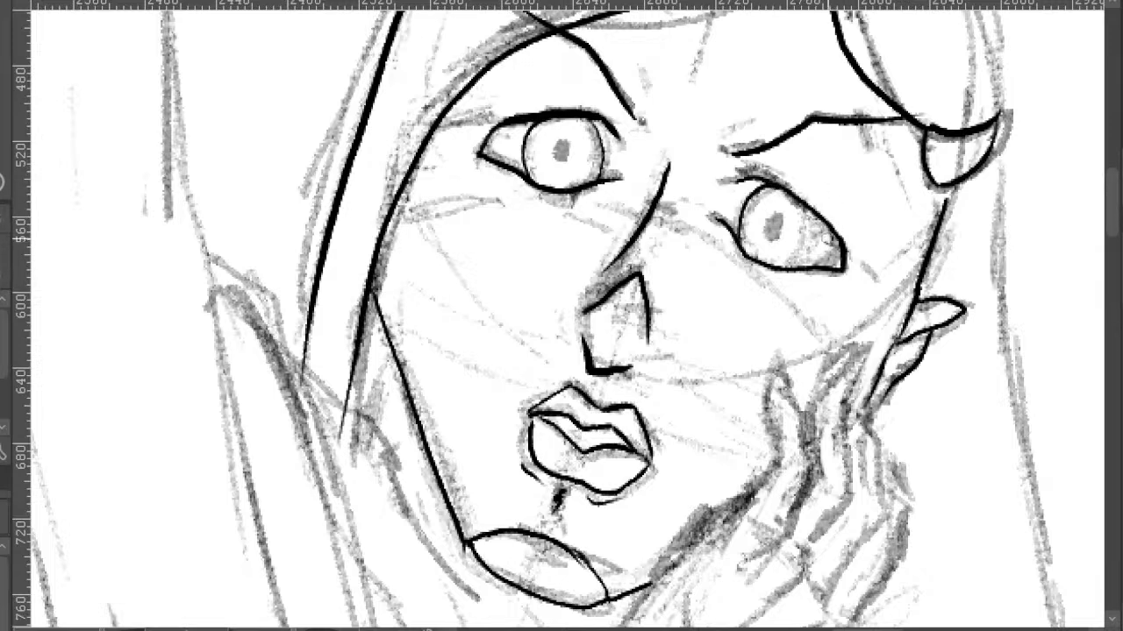
pyautogui.moveTo(816, 217)
pyautogui.mouseDown()
pyautogui.moveTo(811, 252)
pyautogui.moveTo(795, 268)
pyautogui.mouseUp()
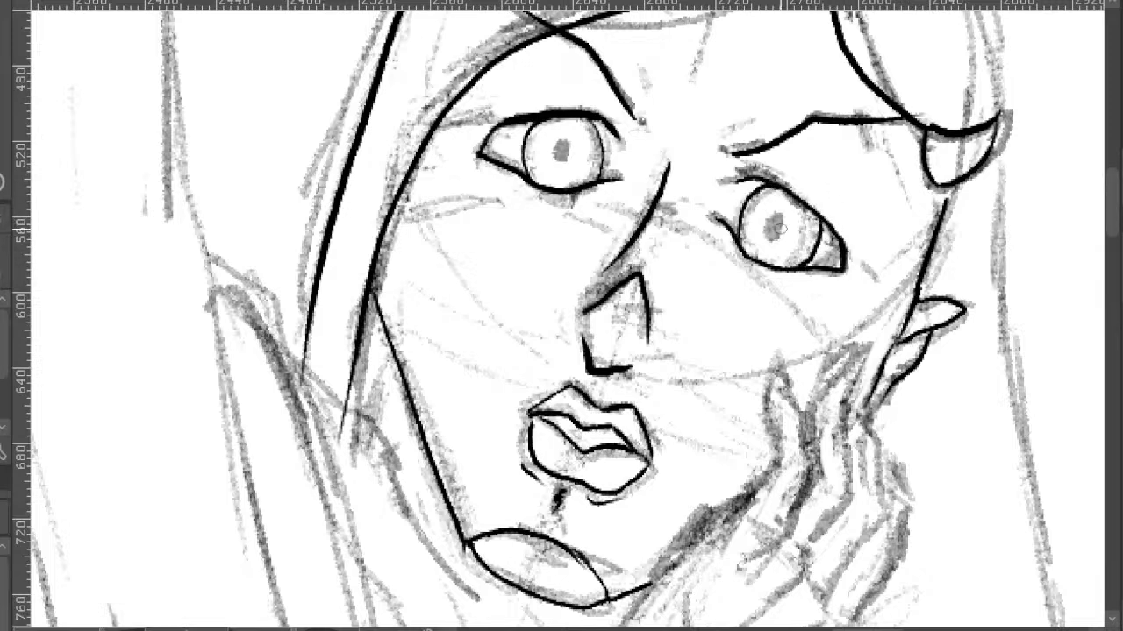
pyautogui.moveTo(782, 221); pyautogui.dragTo(780, 226)
pyautogui.moveTo(563, 149); pyautogui.dragTo(565, 151)
pyautogui.scroll(-2, 565, 150)
pyautogui.scroll(-5, 767, 149)
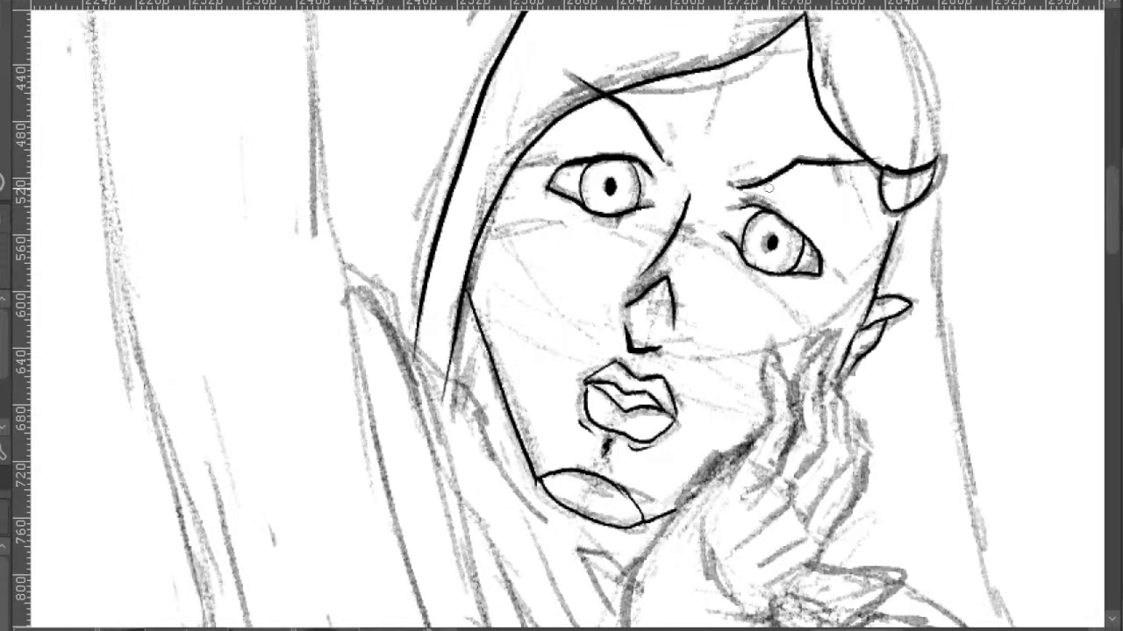
# - Ink the long outer hair contour from the crown down the hand side to the bent forearm
pyautogui.scroll(3, 842, 206)
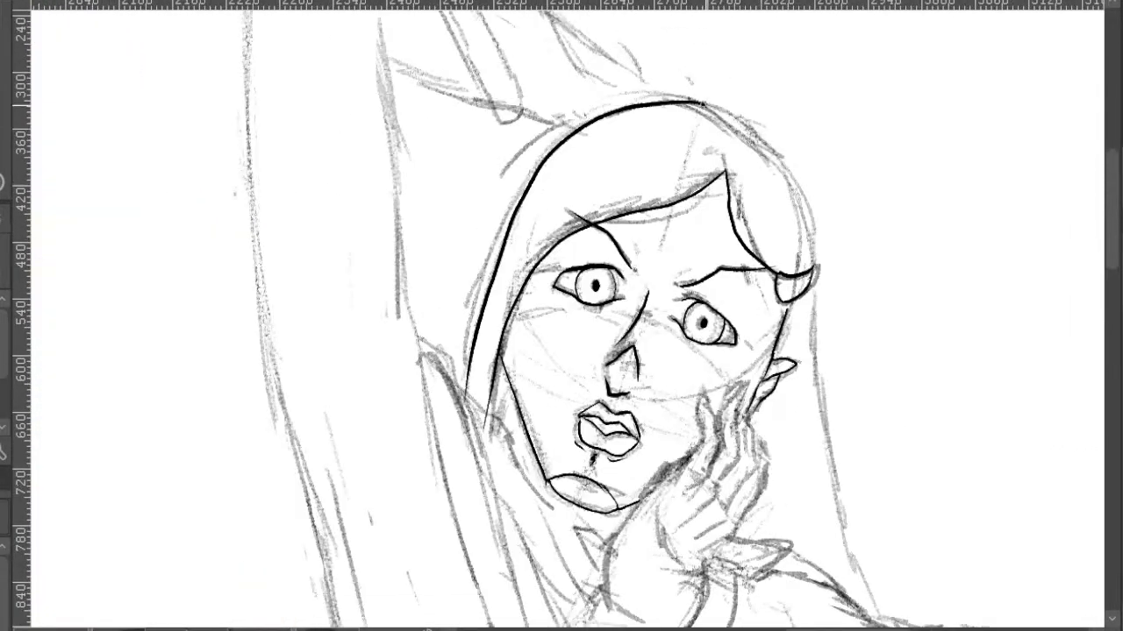
pyautogui.moveTo(700, 104)
pyautogui.mouseDown()
pyautogui.moveTo(747, 131)
pyautogui.moveTo(814, 238)
pyautogui.moveTo(833, 460)
pyautogui.moveTo(881, 618)
pyautogui.mouseUp()
pyautogui.moveTo(930, 476); pyautogui.dragTo(919, 161)
pyautogui.scroll(-5, 930, 219)
pyautogui.scroll(2, 892, 298)
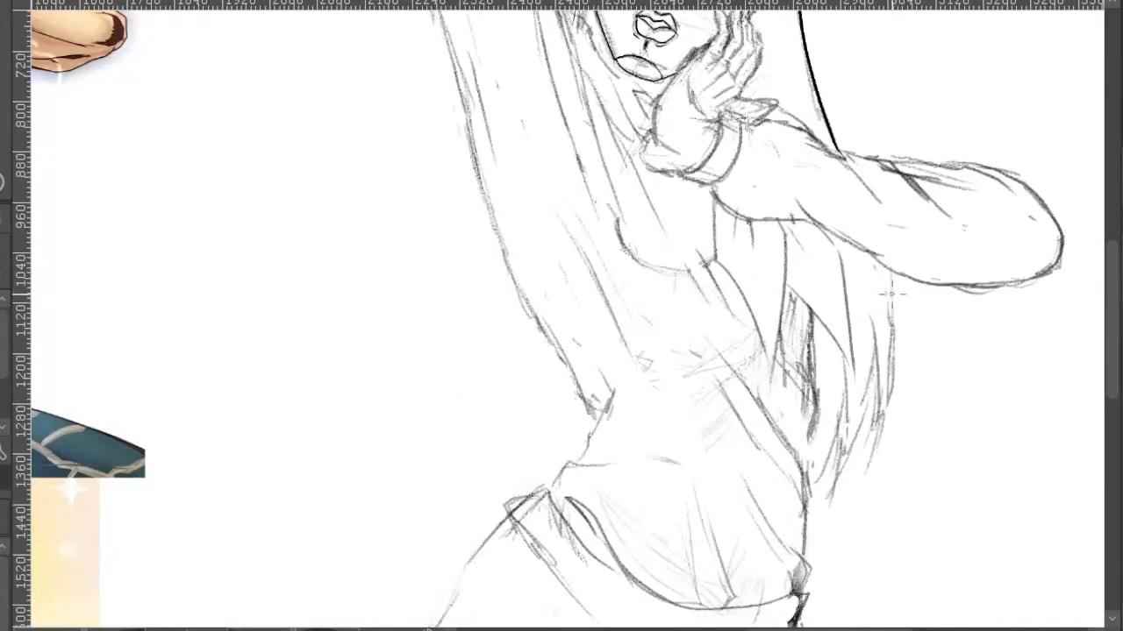
# - Ink the tapering hair tips hanging below the bent forearm
pyautogui.moveTo(888, 391); pyautogui.dragTo(868, 463)
pyautogui.moveTo(880, 325); pyautogui.dragTo(867, 448)
pyautogui.moveTo(870, 336)
pyautogui.mouseDown()
pyautogui.moveTo(877, 364)
pyautogui.moveTo(823, 498)
pyautogui.mouseUp()
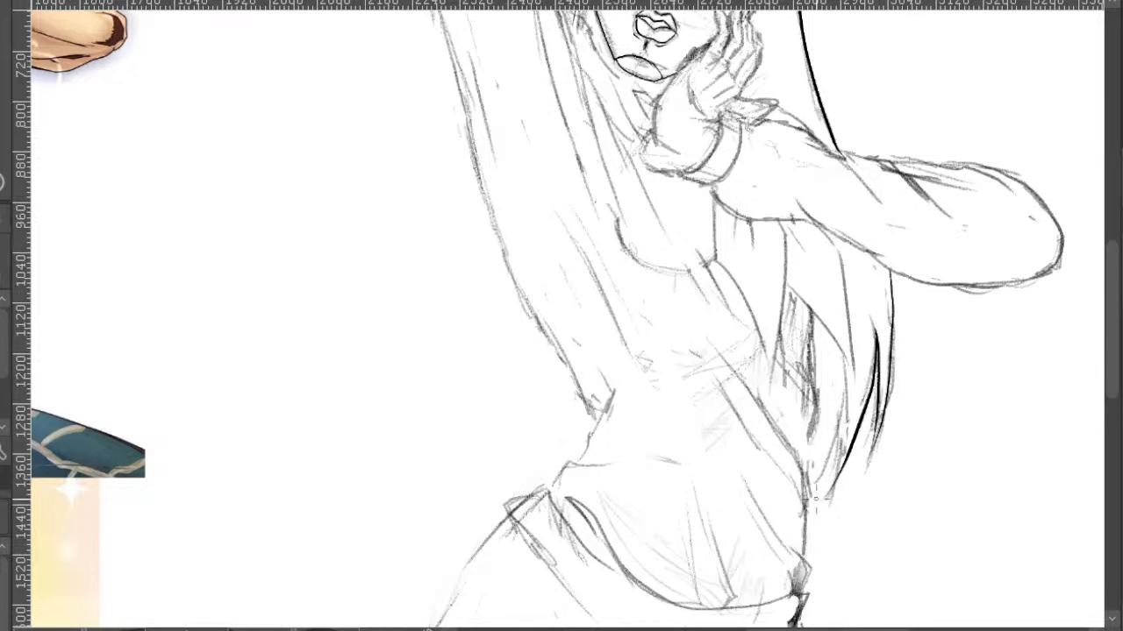
pyautogui.moveTo(847, 409); pyautogui.dragTo(800, 500)
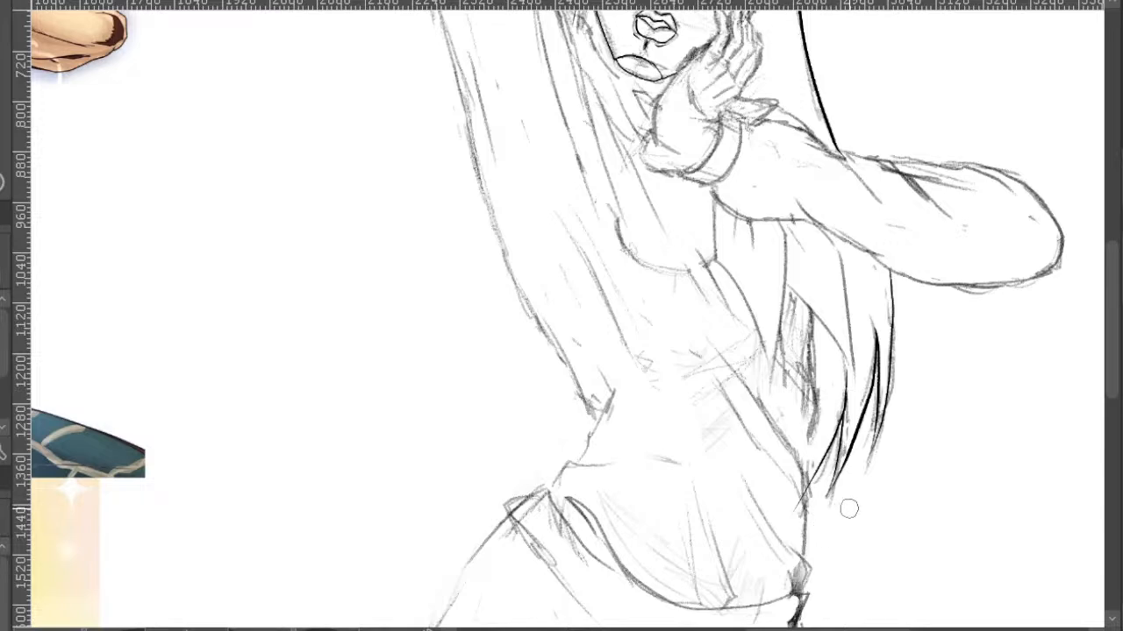
pyautogui.scroll(2, 890, 441)
pyautogui.scroll(-2, 867, 455)
pyautogui.moveTo(891, 369)
pyautogui.mouseDown()
pyautogui.moveTo(925, 561)
pyautogui.moveTo(953, 438)
pyautogui.mouseUp()
pyautogui.moveTo(958, 389)
pyautogui.mouseDown()
pyautogui.moveTo(982, 331)
pyautogui.moveTo(959, 343)
pyautogui.moveTo(979, 344)
pyautogui.mouseUp()
pyautogui.moveTo(961, 282)
pyautogui.mouseDown()
pyautogui.moveTo(958, 421)
pyautogui.moveTo(915, 173)
pyautogui.mouseUp()
pyautogui.moveTo(850, 346); pyautogui.dragTo(893, 375)
pyautogui.moveTo(854, 225); pyautogui.dragTo(905, 217)
pyautogui.moveTo(978, 213); pyautogui.dragTo(877, 228)
# - Ink the collar edges running from the raised-arm shoulder down past the jaw and neck
pyautogui.scroll(2, 724, 233)
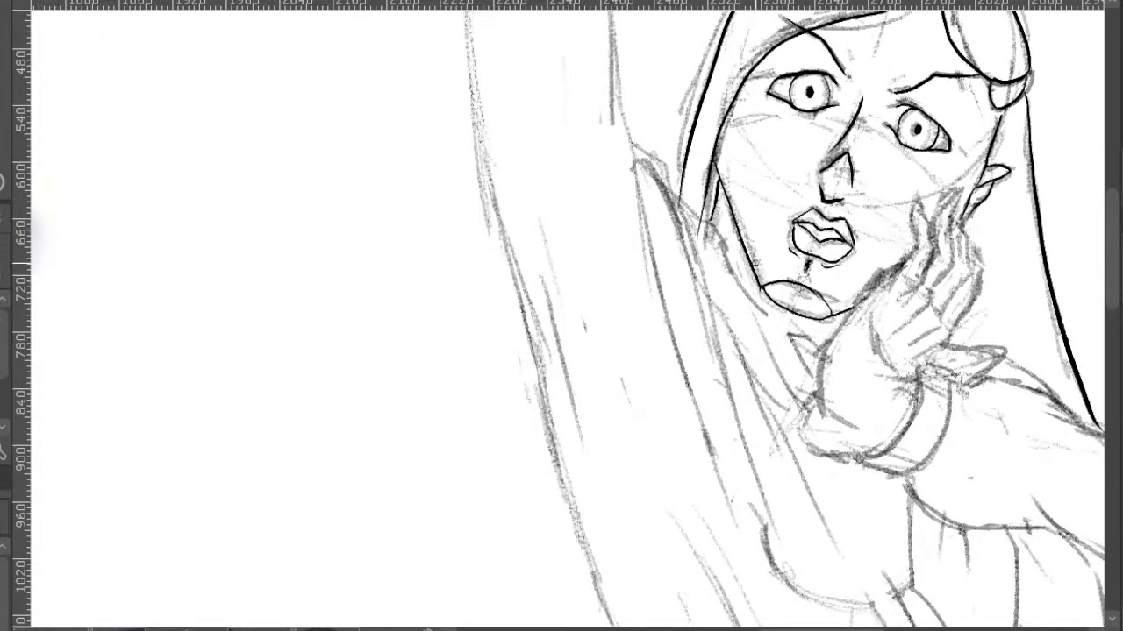
pyautogui.moveTo(764, 312)
pyautogui.mouseDown()
pyautogui.moveTo(661, 179)
pyautogui.moveTo(772, 318)
pyautogui.mouseUp()
pyautogui.hotkey('ctrl', 'z')
pyautogui.moveTo(642, 160); pyautogui.dragTo(756, 386)
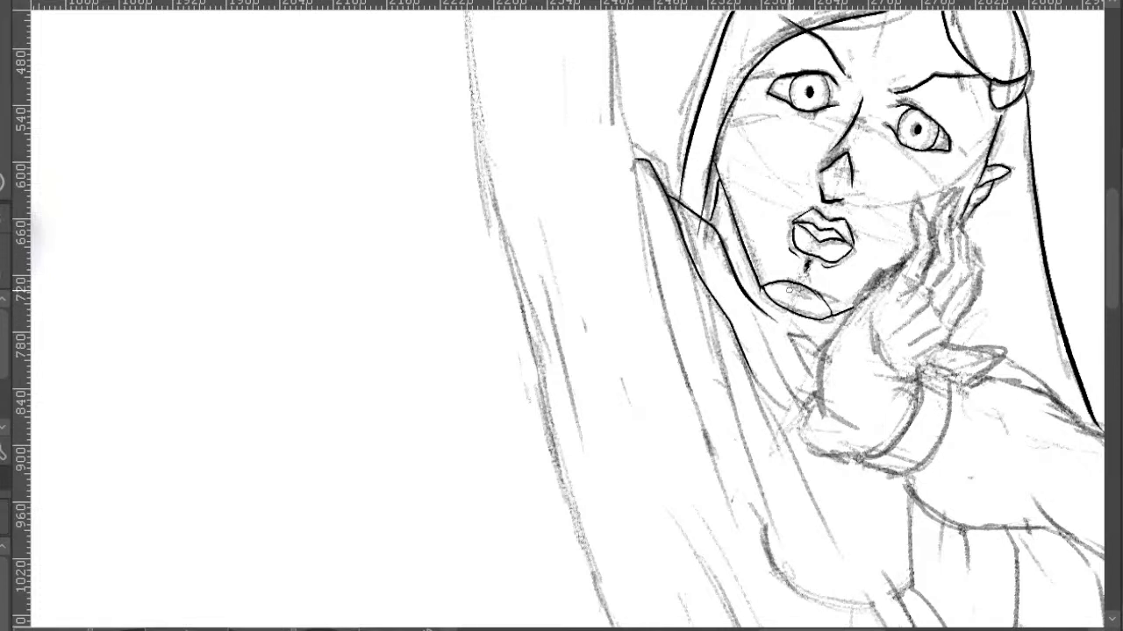
pyautogui.moveTo(775, 208); pyautogui.dragTo(768, 246)
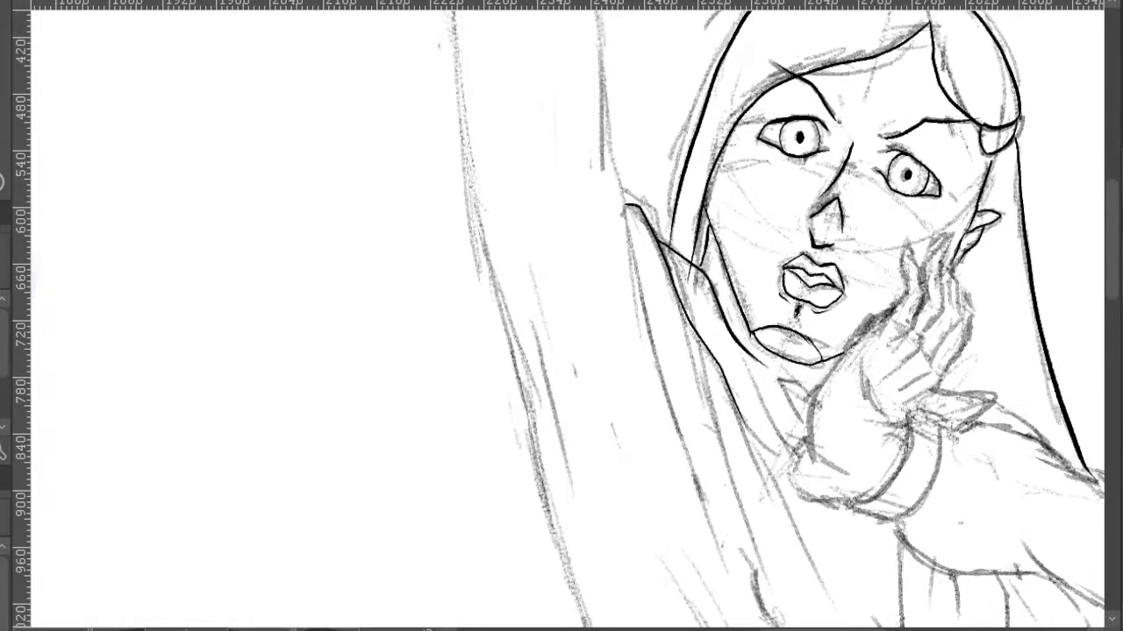
# - Toggle the latest stroke off and on to compare the line art between the hair and collar
pyautogui.hotkey('ctrl', 'z')
pyautogui.hotkey('ctrl', 'shift', 'z')
pyautogui.hotkey('ctrl', 'z')
pyautogui.hotkey('ctrl', 'shift', 'z')
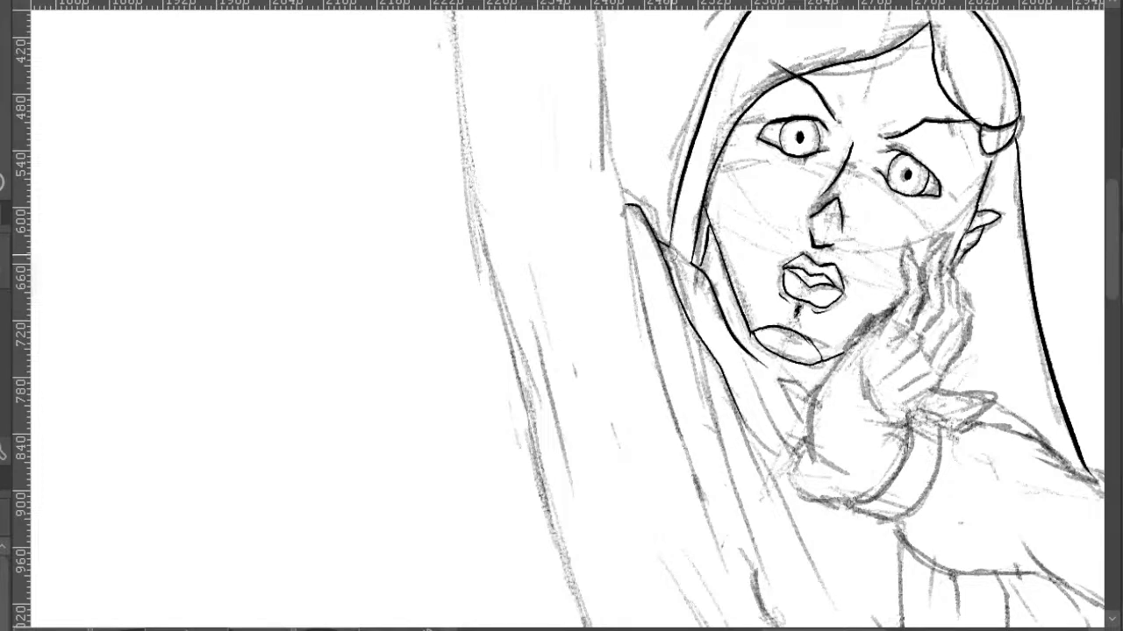
pyautogui.hotkey('ctrl', 'z')
pyautogui.hotkey('ctrl', 'shift', 'z')
pyautogui.hotkey('ctrl', 'z')
pyautogui.hotkey('ctrl', 'shift', 'z')
pyautogui.hotkey('ctrl', 'z')
pyautogui.hotkey('ctrl', 'shift', 'z')
pyautogui.scroll(2, 801, 326)
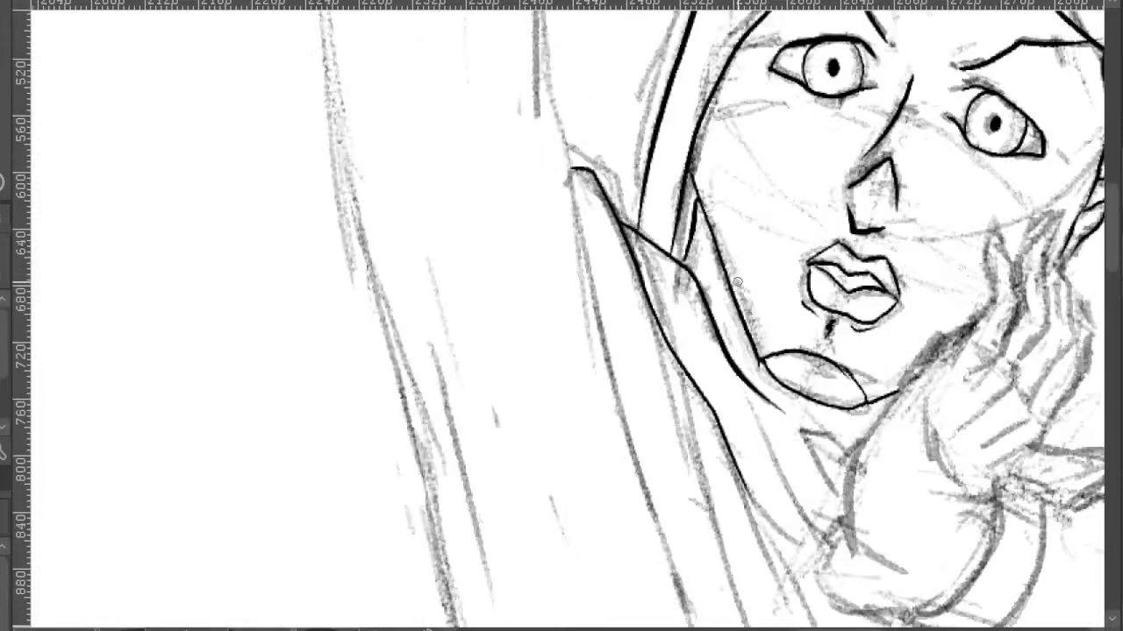
pyautogui.scroll(-2, 801, 325)
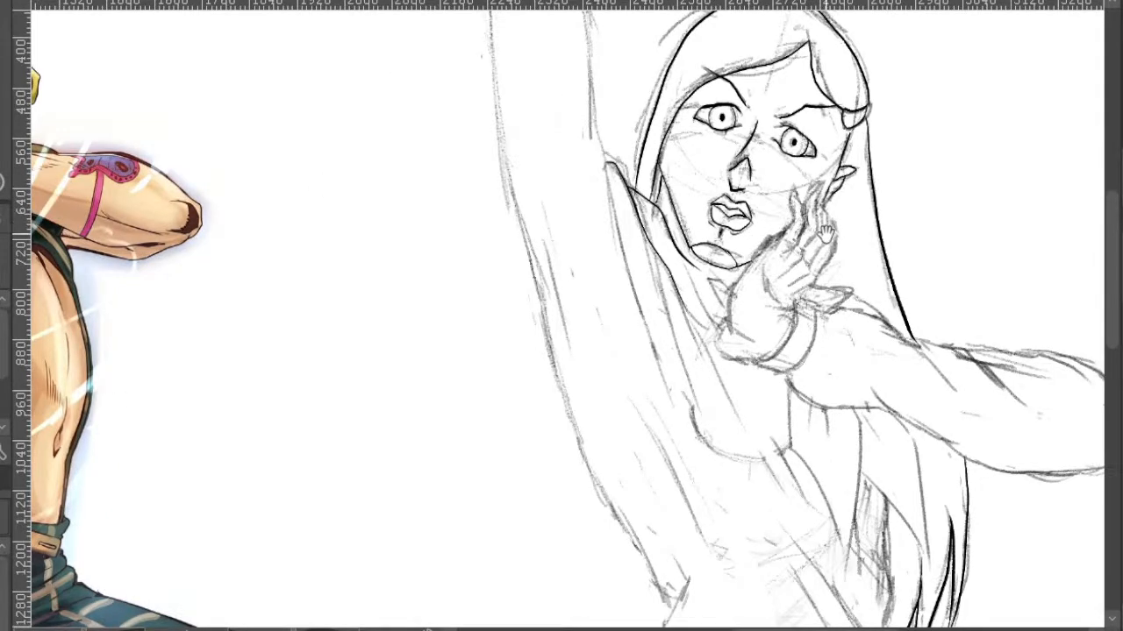
# - Ink the raised arm's inner contour down past the shoulder and the long collar lines across the chest
pyautogui.moveTo(702, 188); pyautogui.dragTo(754, 191)
pyautogui.scroll(2, 674, 166)
pyautogui.scroll(-2, 674, 167)
pyautogui.scroll(3, 561, 315)
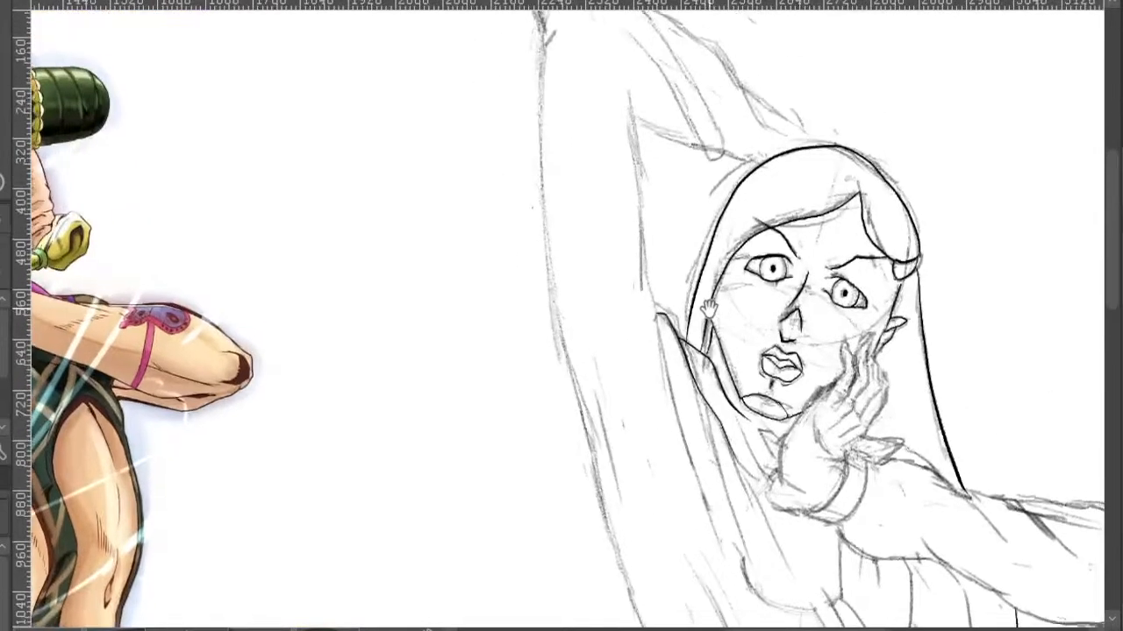
pyautogui.moveTo(643, 186)
pyautogui.mouseDown()
pyautogui.moveTo(675, 397)
pyautogui.moveTo(756, 526)
pyautogui.moveTo(699, 336)
pyautogui.mouseUp()
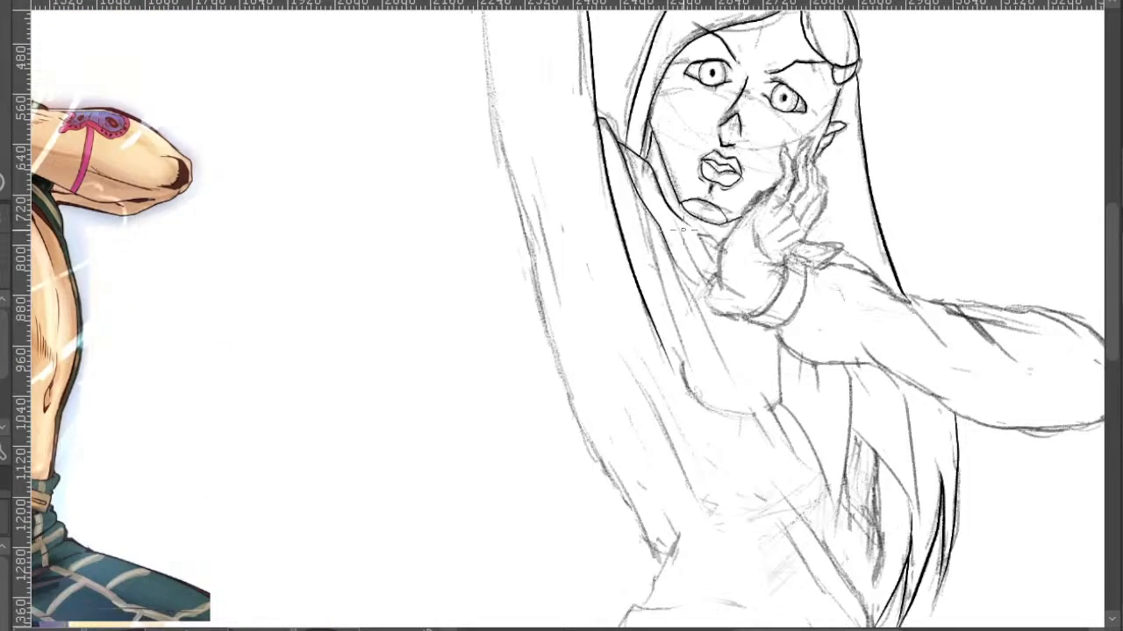
pyautogui.moveTo(643, 207); pyautogui.dragTo(684, 346)
pyautogui.moveTo(679, 273); pyautogui.dragTo(718, 362)
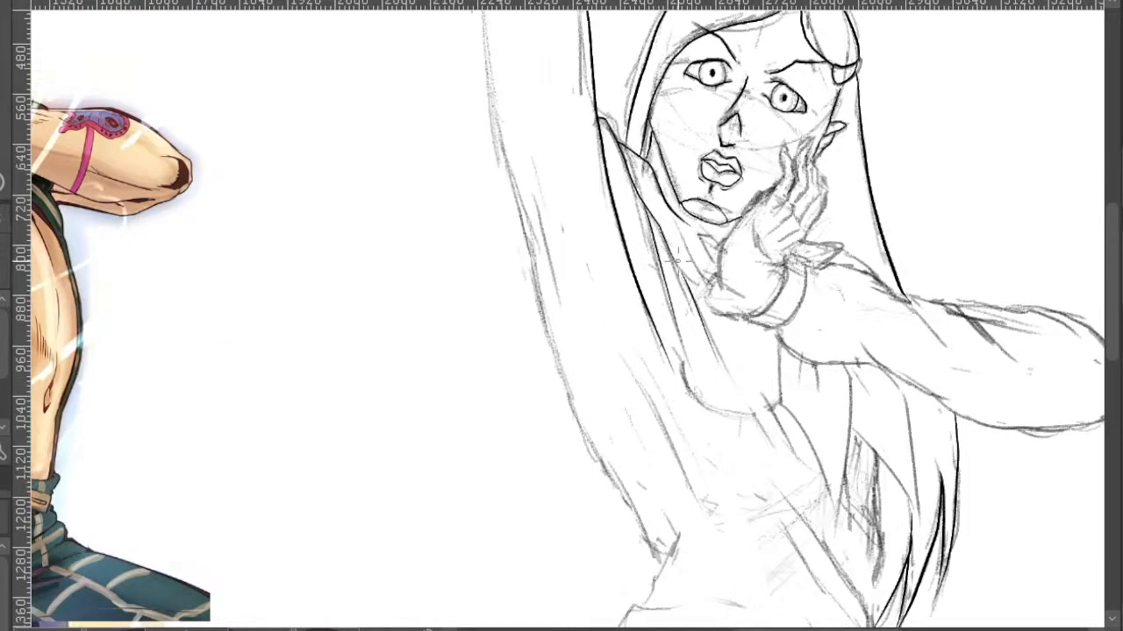
# - Ink the heel of the hand against the face and the cuff band around its wrist
pyautogui.moveTo(740, 275); pyautogui.dragTo(712, 267)
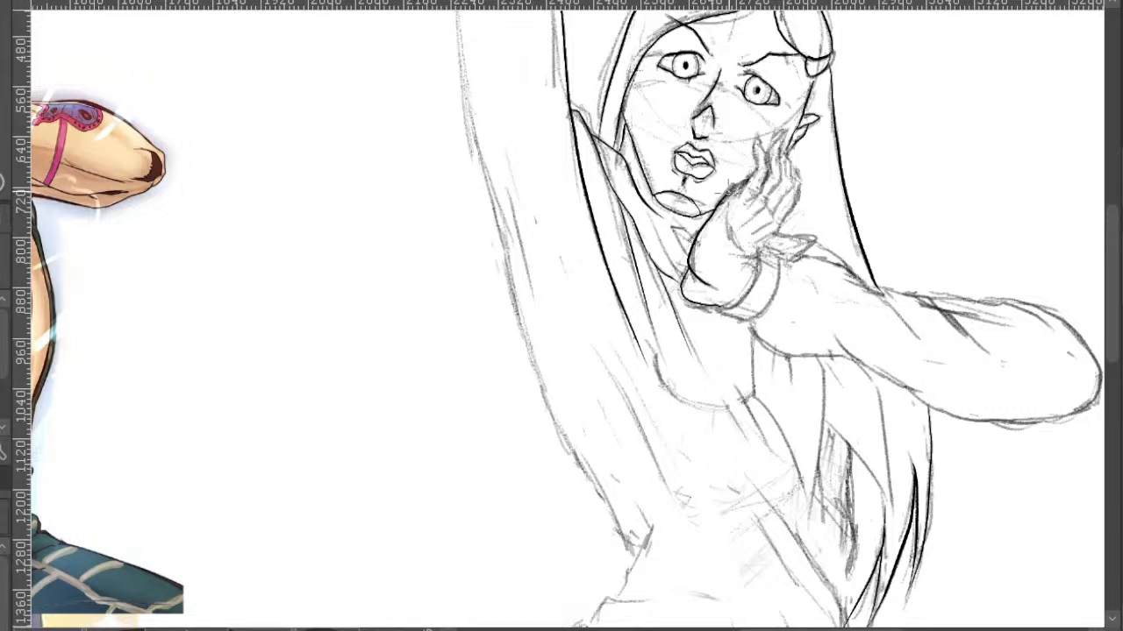
pyautogui.moveTo(809, 210); pyautogui.dragTo(763, 210)
pyautogui.moveTo(684, 208)
pyautogui.mouseDown()
pyautogui.moveTo(703, 252)
pyautogui.moveTo(717, 237)
pyautogui.mouseUp()
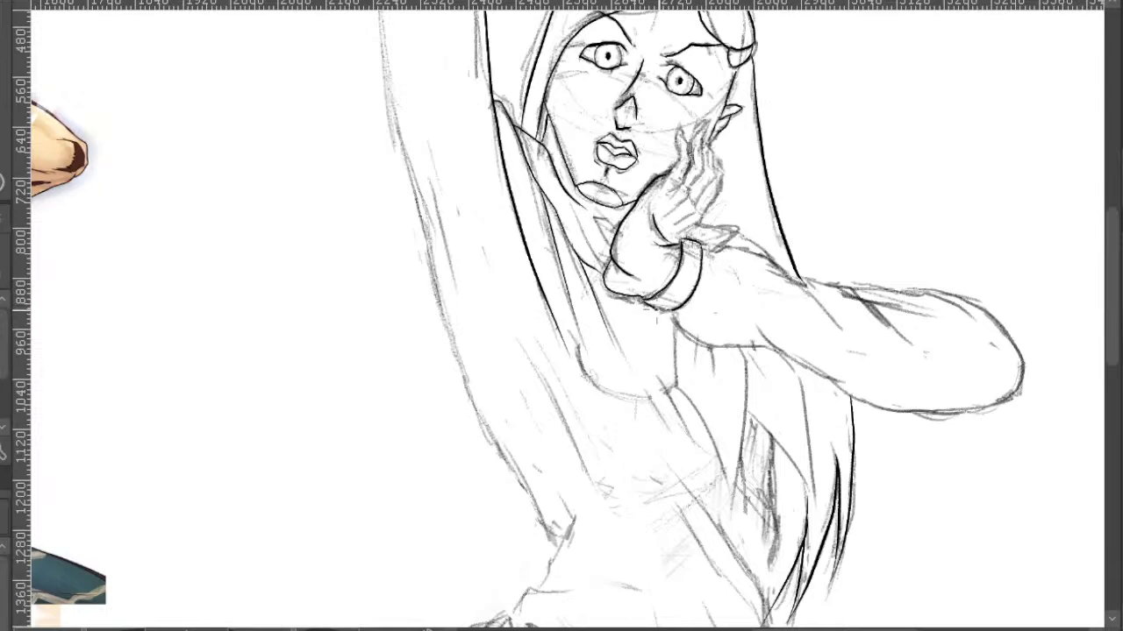
# - Ink the palm creases and knuckle lines, plus the finger nearest the mouth
pyautogui.hotkey('ctrl', '+')
pyautogui.hotkey('ctrl', '+')
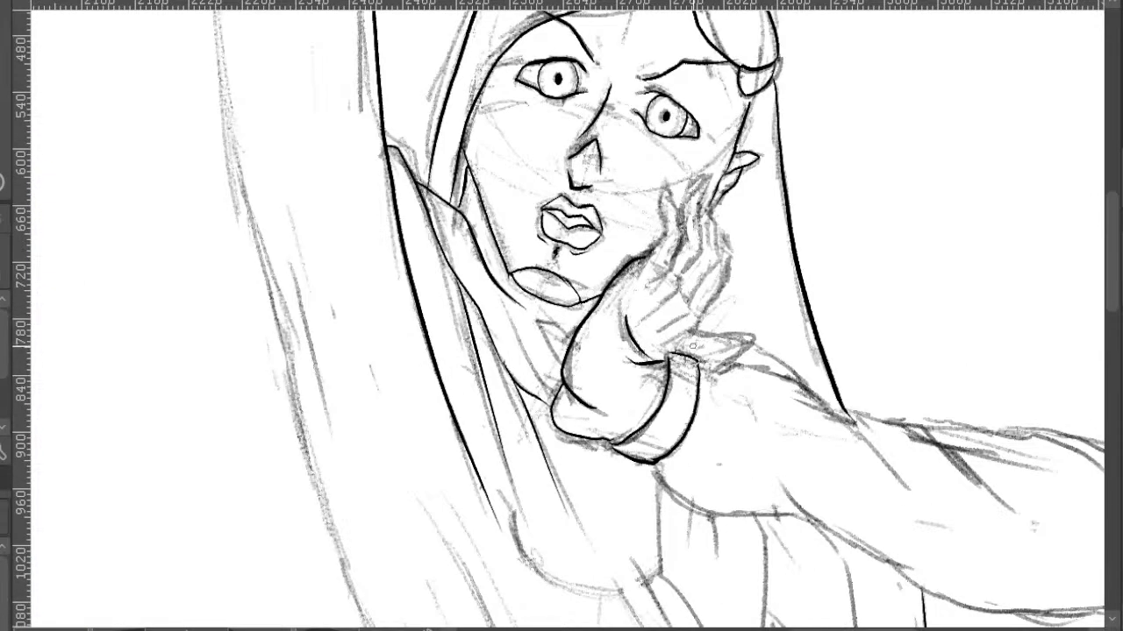
pyautogui.moveTo(665, 354); pyautogui.dragTo(683, 344)
pyautogui.moveTo(690, 304); pyautogui.dragTo(659, 331)
pyautogui.moveTo(672, 299); pyautogui.dragTo(634, 324)
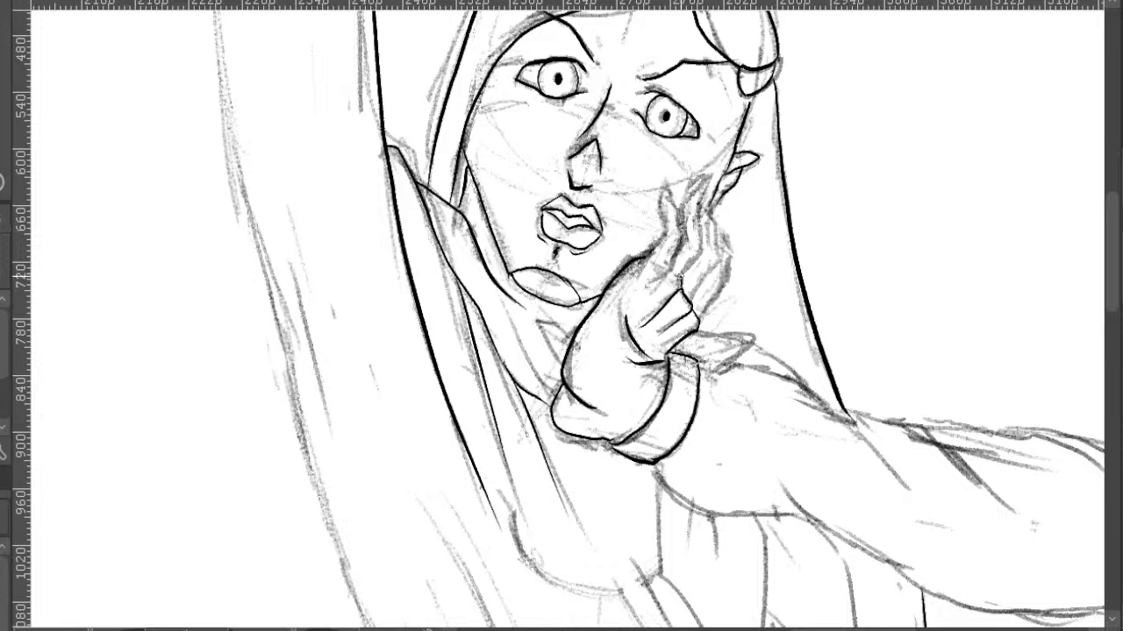
pyautogui.moveTo(696, 263); pyautogui.dragTo(695, 294)
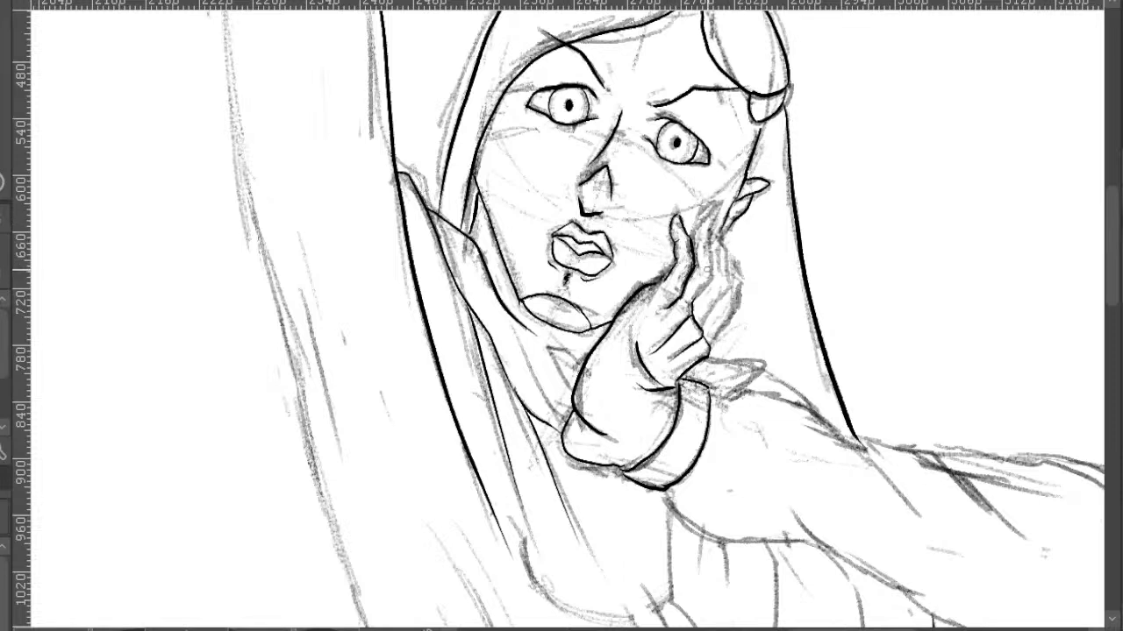
pyautogui.moveTo(709, 265); pyautogui.dragTo(716, 286)
pyautogui.scroll(-3, 709, 275)
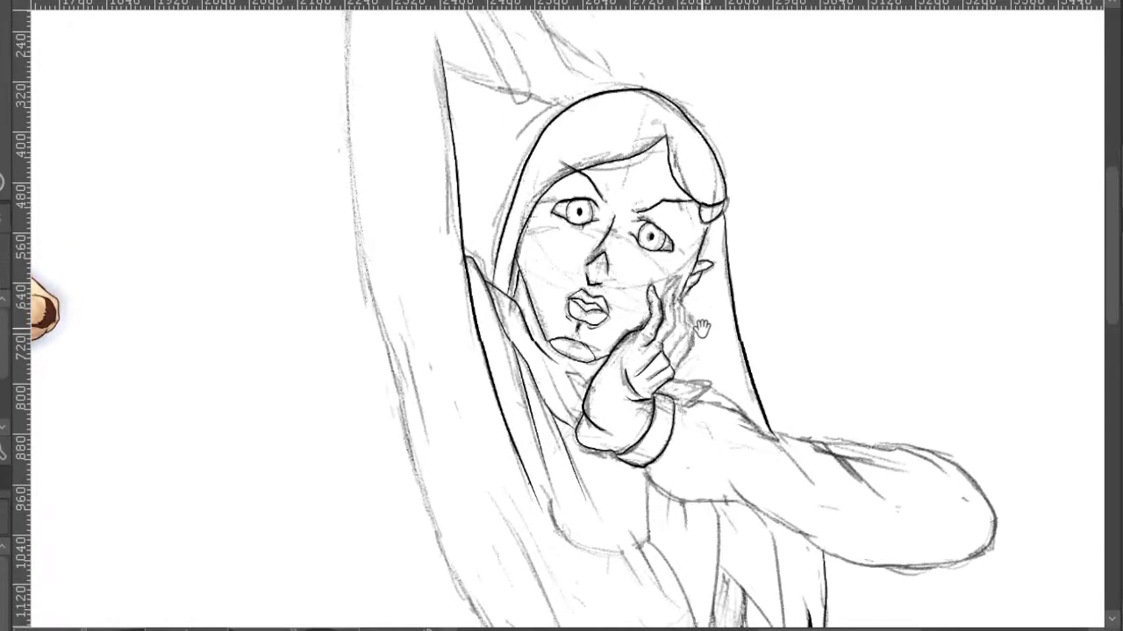
# - Ink the two middle fingers resting against the cheek
pyautogui.scroll(5, 709, 275)
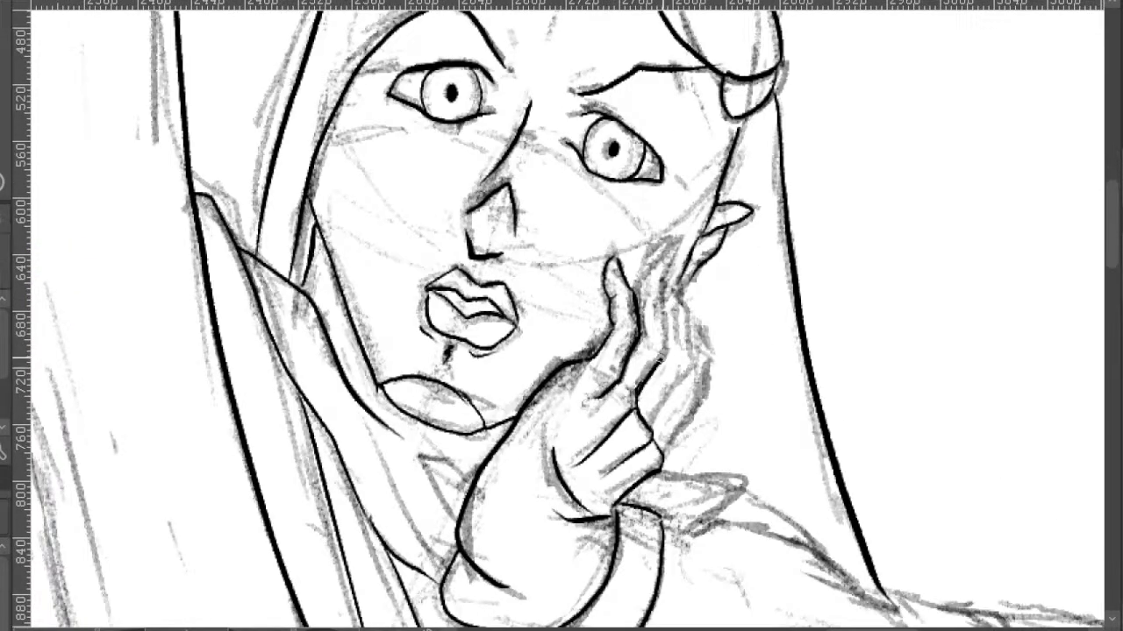
pyautogui.moveTo(663, 356); pyautogui.dragTo(667, 307)
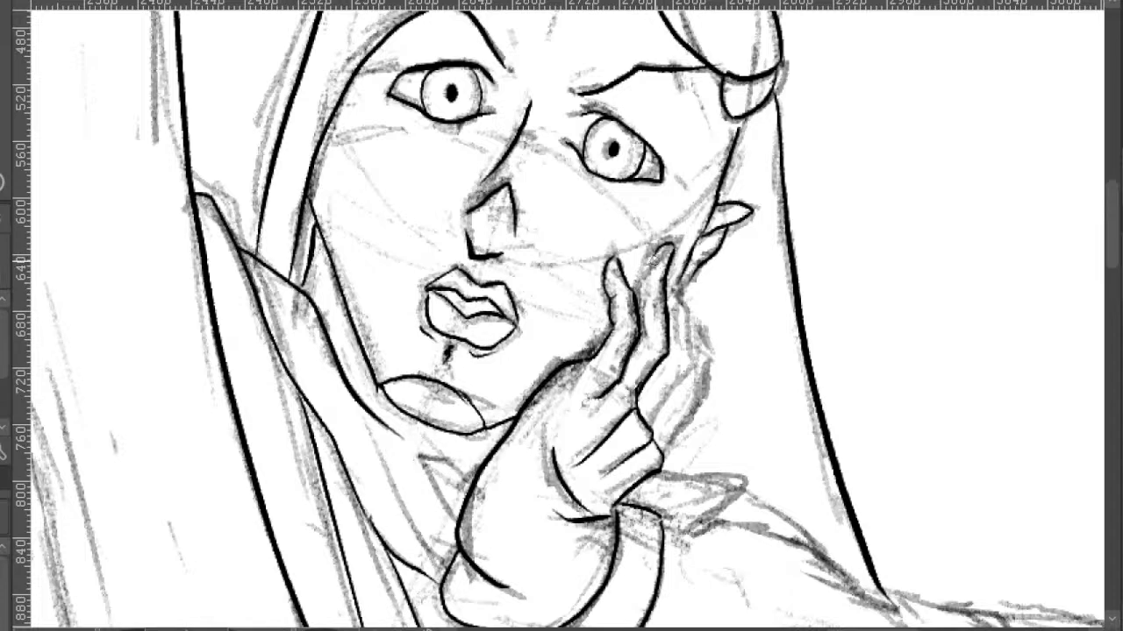
pyautogui.moveTo(645, 263); pyautogui.dragTo(660, 249)
pyautogui.press('space')
pyautogui.moveTo(717, 331); pyautogui.dragTo(686, 294)
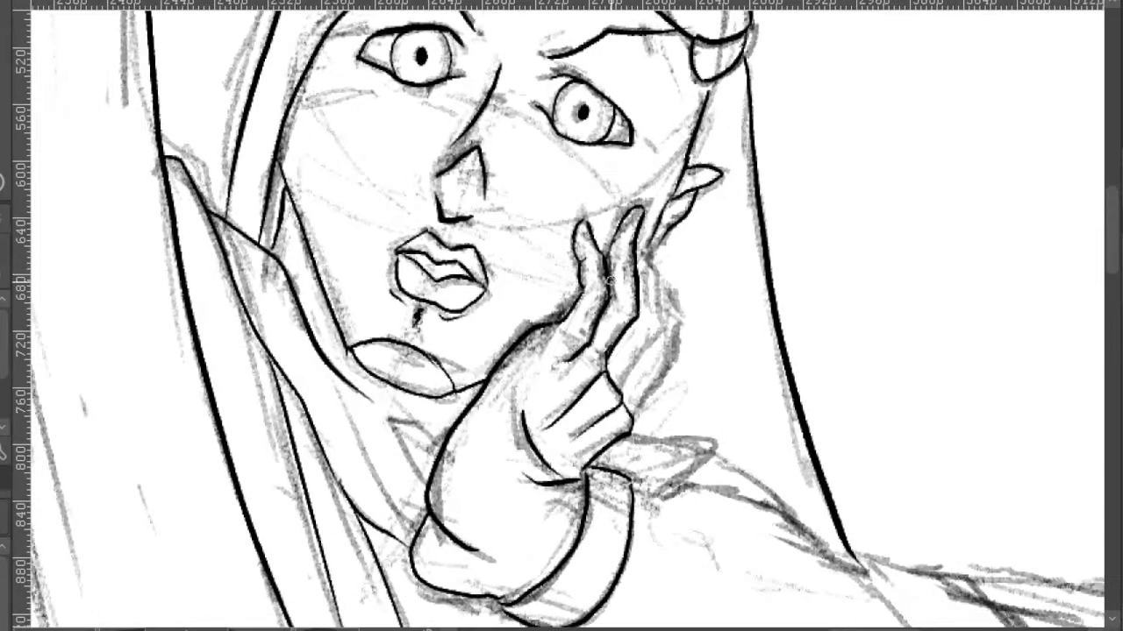
pyautogui.moveTo(623, 398)
pyautogui.mouseDown()
pyautogui.moveTo(590, 370)
pyautogui.moveTo(623, 312)
pyautogui.moveTo(627, 272)
pyautogui.moveTo(603, 186)
pyautogui.mouseUp()
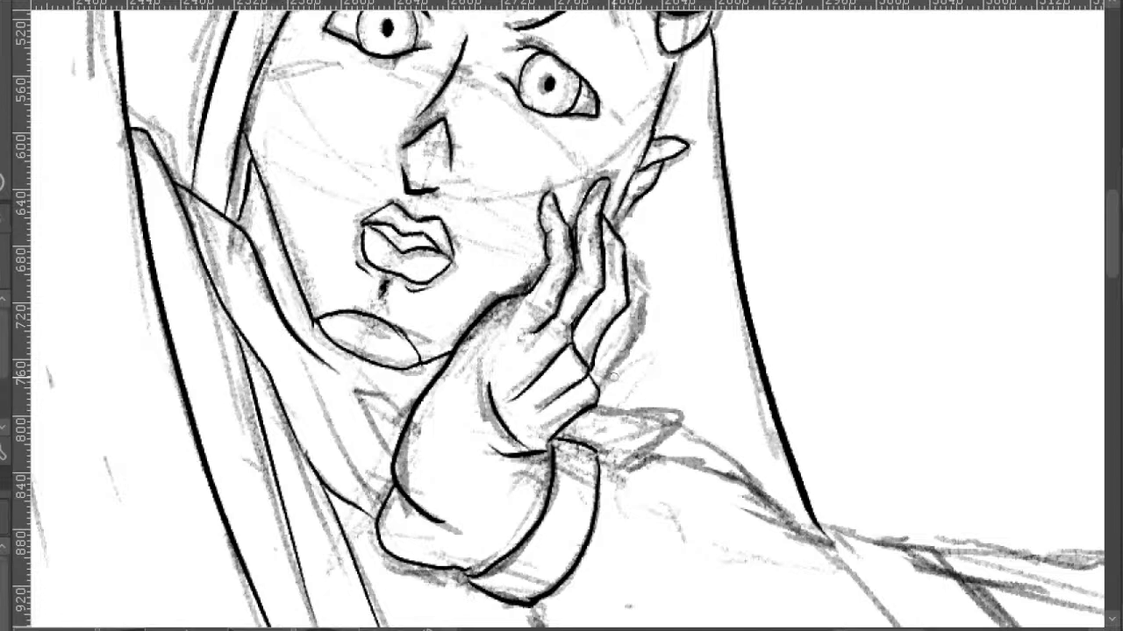
# - Ink the outermost finger and add small joint lines to the fingers
pyautogui.moveTo(638, 312)
pyautogui.mouseDown()
pyautogui.moveTo(644, 288)
pyautogui.moveTo(630, 260)
pyautogui.moveTo(680, 308)
pyautogui.moveTo(670, 309)
pyautogui.moveTo(657, 295)
pyautogui.moveTo(678, 294)
pyautogui.mouseUp()
pyautogui.scroll(-2, 629, 257)
pyautogui.scroll(-2, 647, 293)
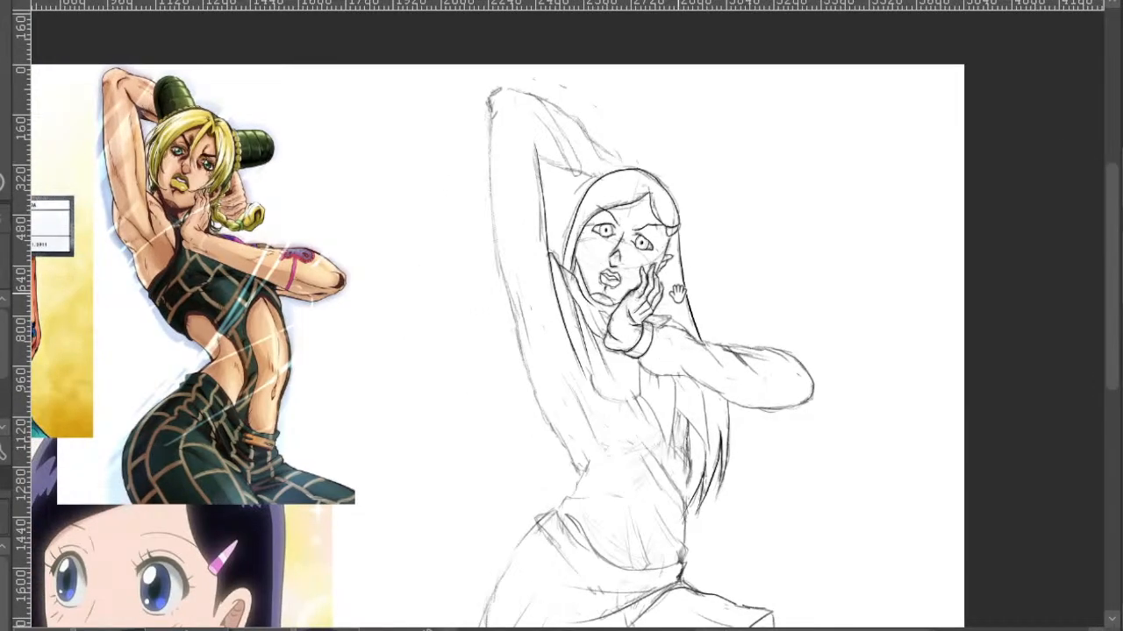
pyautogui.scroll(4, 659, 274)
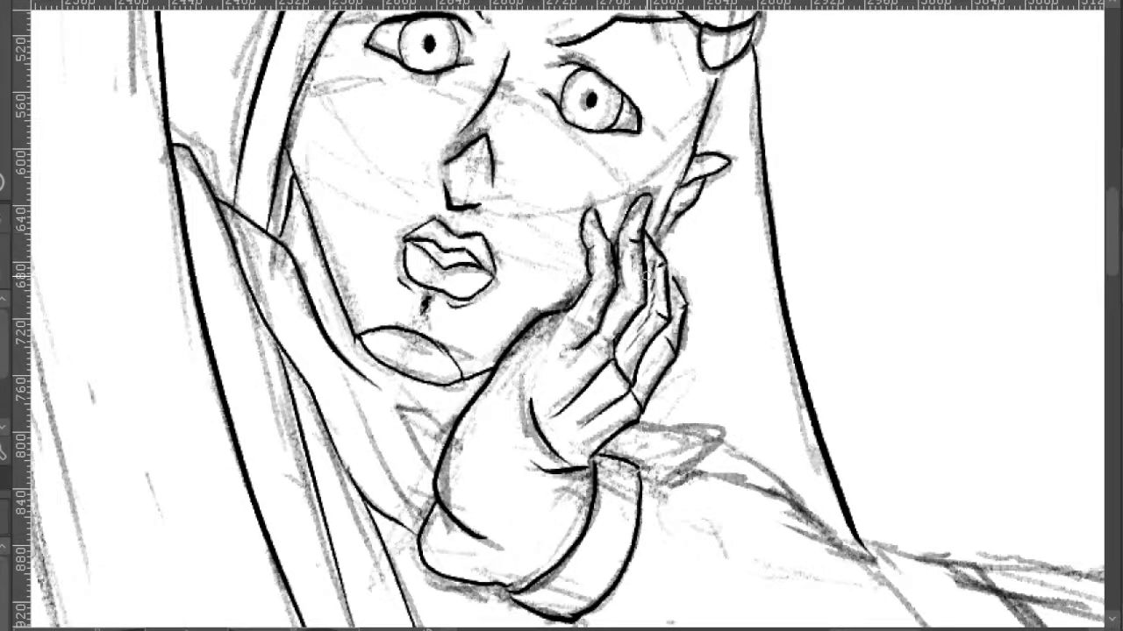
pyautogui.scroll(-4, 609, 252)
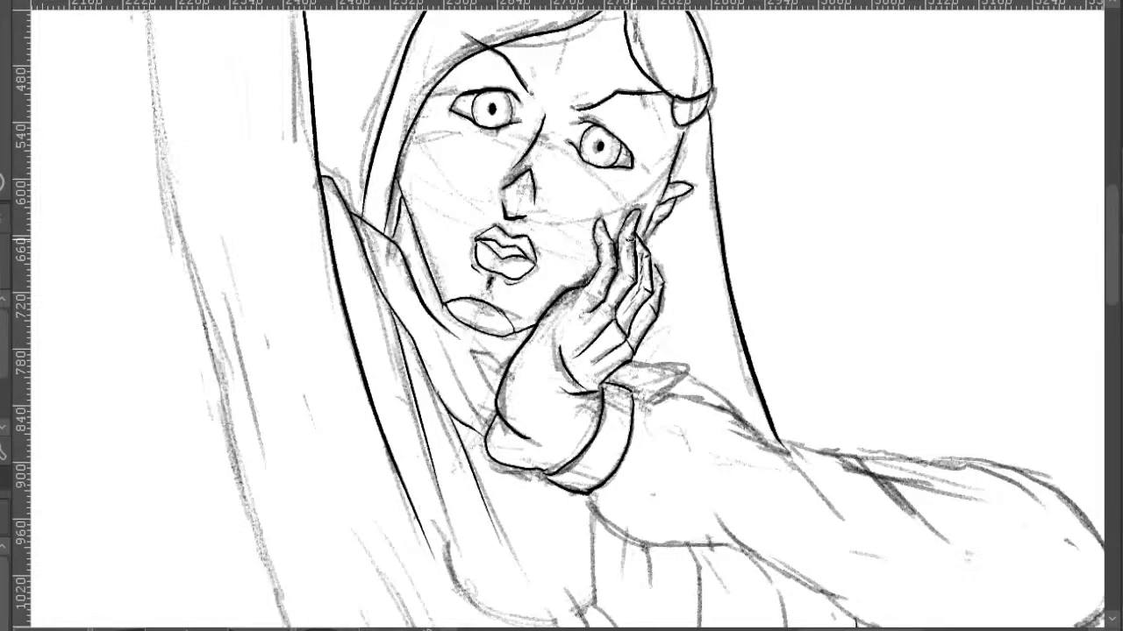
# - Ink the pointed shape sticking out behind the wrist cuff
pyautogui.moveTo(740, 399); pyautogui.dragTo(715, 254)
pyautogui.scroll(5, 636, 248)
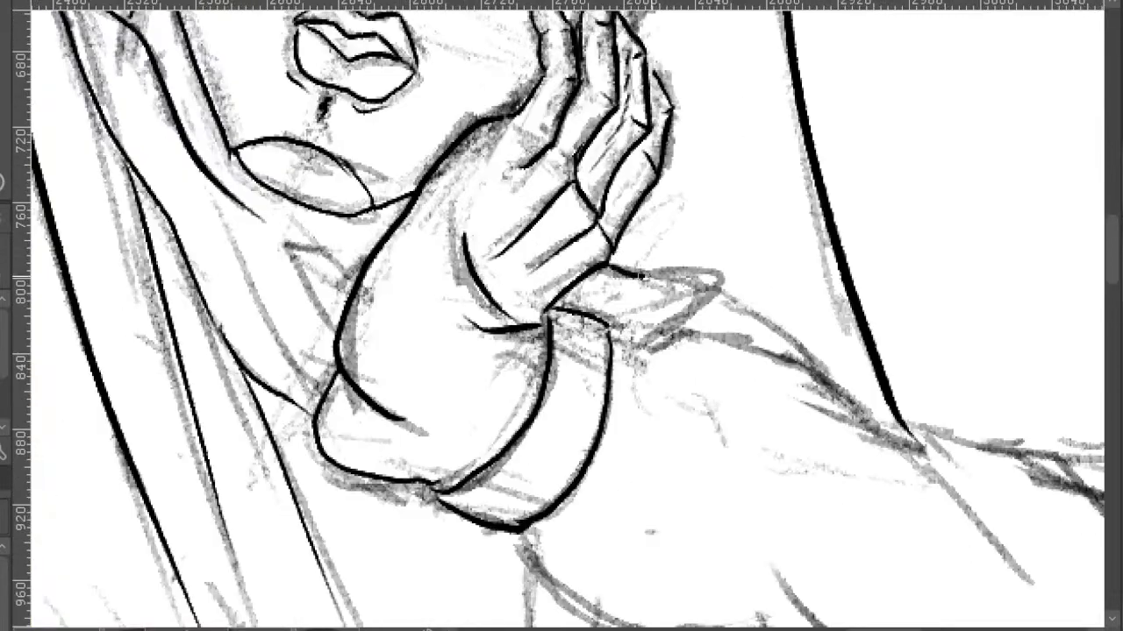
pyautogui.moveTo(637, 274)
pyautogui.mouseDown()
pyautogui.moveTo(716, 278)
pyautogui.moveTo(721, 304)
pyautogui.moveTo(684, 332)
pyautogui.mouseUp()
# - Ink the bent arm's upper contour from the cuff around the elbow, including the sleeve folds
pyautogui.scroll(-3, 684, 329)
pyautogui.scroll(-5, 692, 321)
pyautogui.scroll(6, 623, 336)
pyautogui.moveTo(595, 343)
pyautogui.mouseDown()
pyautogui.moveTo(697, 358)
pyautogui.moveTo(820, 434)
pyautogui.moveTo(873, 484)
pyautogui.mouseUp()
pyautogui.moveTo(903, 360); pyautogui.dragTo(694, 183)
pyautogui.moveTo(603, 253)
pyautogui.mouseDown()
pyautogui.moveTo(675, 261)
pyautogui.moveTo(811, 361)
pyautogui.mouseUp()
pyautogui.moveTo(867, 406); pyautogui.dragTo(687, 363)
pyautogui.moveTo(555, 236)
pyautogui.mouseDown()
pyautogui.moveTo(653, 235)
pyautogui.moveTo(816, 269)
pyautogui.moveTo(908, 344)
pyautogui.moveTo(916, 379)
pyautogui.mouseUp()
pyautogui.hotkey('ctrl', 'z')
pyautogui.moveTo(546, 229)
pyautogui.mouseDown()
pyautogui.moveTo(667, 231)
pyautogui.moveTo(815, 267)
pyautogui.moveTo(917, 386)
pyautogui.moveTo(903, 464)
pyautogui.mouseUp()
pyautogui.moveTo(616, 306); pyautogui.dragTo(723, 269)
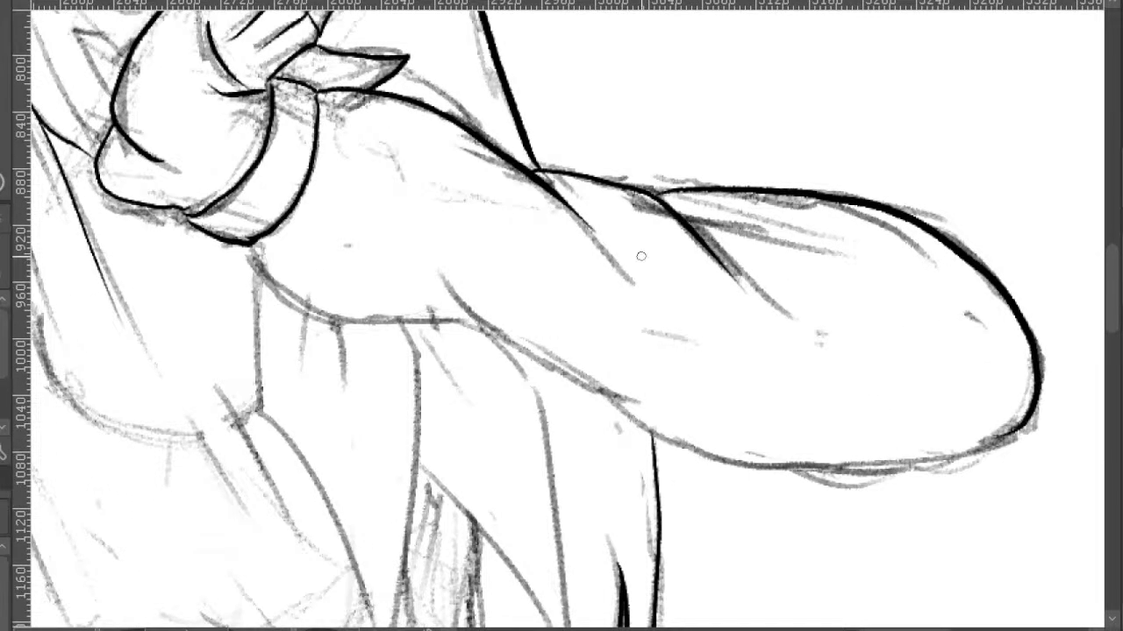
# - Ink the underside of the bent arm and the curved edge joining the pointed wrist shape to the sleeve
pyautogui.moveTo(253, 255)
pyautogui.mouseDown()
pyautogui.moveTo(378, 332)
pyautogui.moveTo(453, 329)
pyautogui.moveTo(501, 345)
pyautogui.moveTo(709, 464)
pyautogui.moveTo(851, 481)
pyautogui.moveTo(1008, 433)
pyautogui.moveTo(1035, 330)
pyautogui.moveTo(1023, 309)
pyautogui.moveTo(1032, 258)
pyautogui.mouseUp()
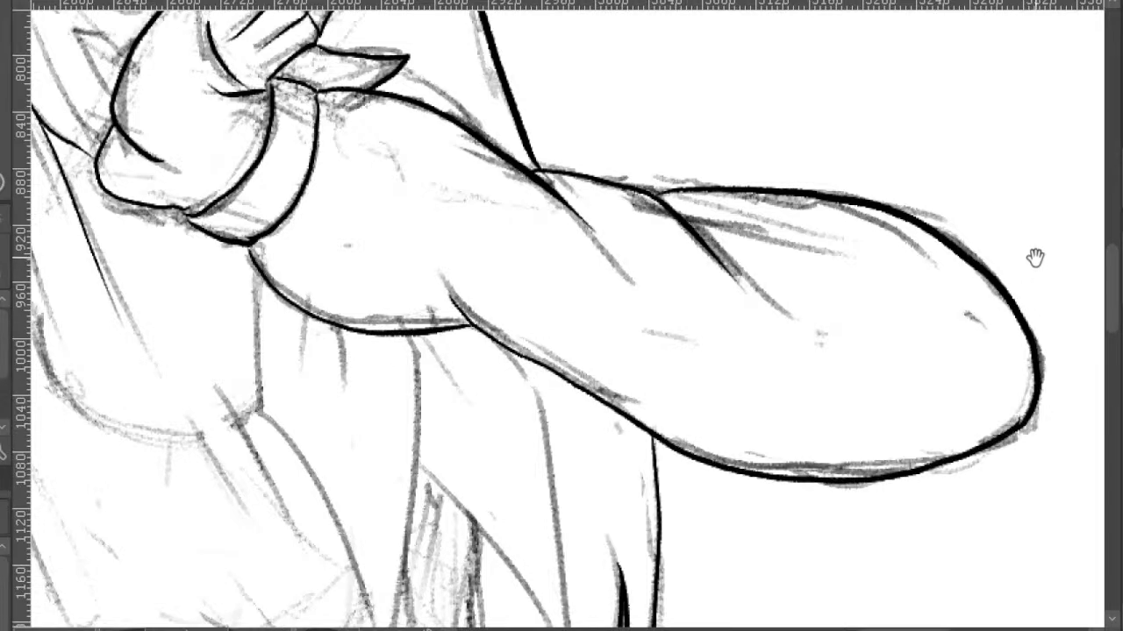
pyautogui.scroll(-1, 1033, 258)
pyautogui.scroll(-3, 827, 280)
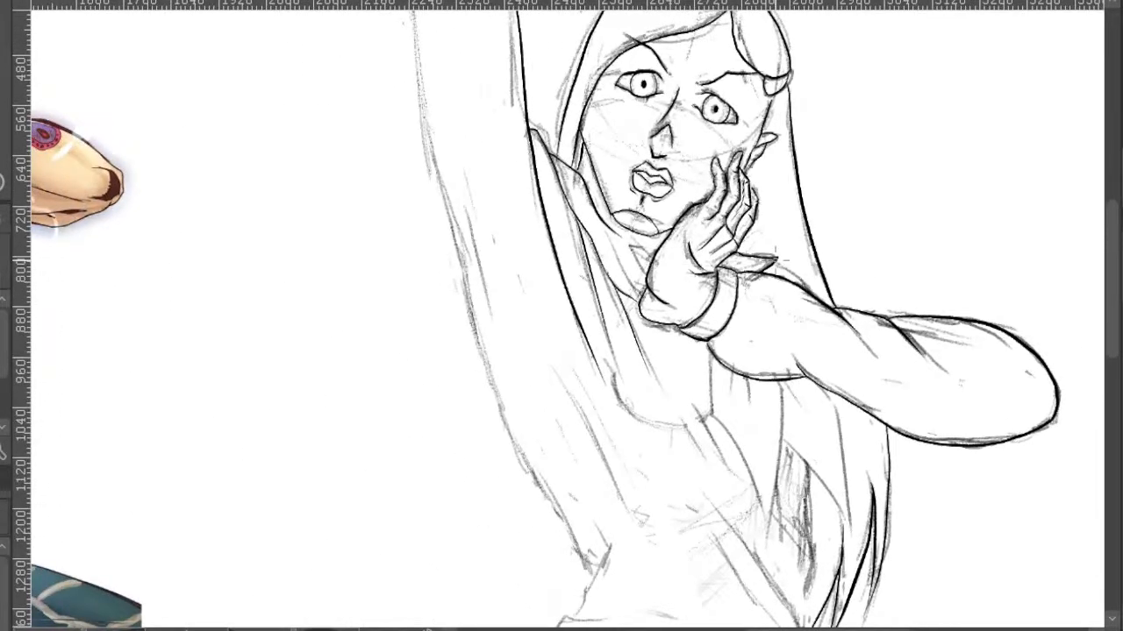
pyautogui.scroll(4, 780, 266)
pyautogui.moveTo(776, 261); pyautogui.dragTo(868, 342)
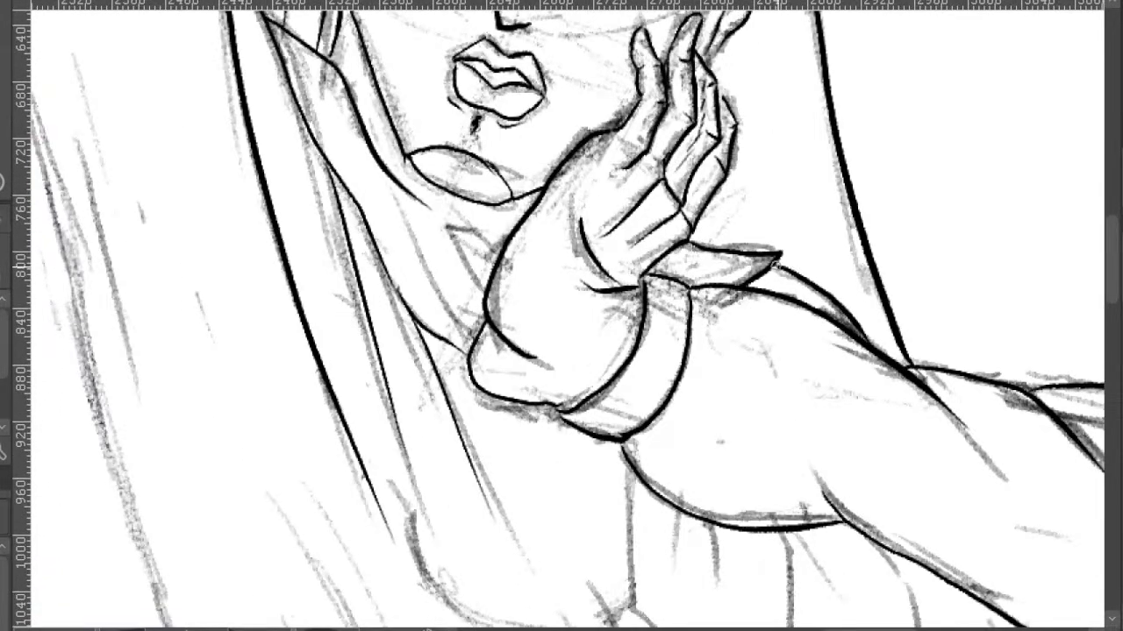
# - Ink the lower curve of the chest and the short fold lines beside it
pyautogui.scroll(-3, 777, 261)
pyautogui.scroll(4, 758, 333)
pyautogui.moveTo(682, 326)
pyautogui.mouseDown()
pyautogui.moveTo(728, 391)
pyautogui.moveTo(788, 408)
pyautogui.moveTo(819, 457)
pyautogui.mouseUp()
pyautogui.moveTo(805, 372); pyautogui.dragTo(846, 451)
# - Ink the pointed shape hanging below the wrist beside the chest, redoing its inner edge
pyautogui.moveTo(825, 295)
pyautogui.mouseDown()
pyautogui.moveTo(829, 358)
pyautogui.moveTo(879, 466)
pyautogui.moveTo(888, 538)
pyautogui.mouseUp()
pyautogui.hotkey('ctrl', 'z')
pyautogui.moveTo(824, 296)
pyautogui.mouseDown()
pyautogui.moveTo(830, 387)
pyautogui.moveTo(912, 545)
pyautogui.mouseUp()
pyautogui.moveTo(940, 353); pyautogui.dragTo(914, 574)
# - Ink the second pointed shape beneath the forearm, redrawing its lower diagonal edge
pyautogui.moveTo(912, 526)
pyautogui.mouseDown()
pyautogui.moveTo(752, 421)
pyautogui.moveTo(750, 399)
pyautogui.mouseUp()
pyautogui.moveTo(853, 244); pyautogui.dragTo(880, 458)
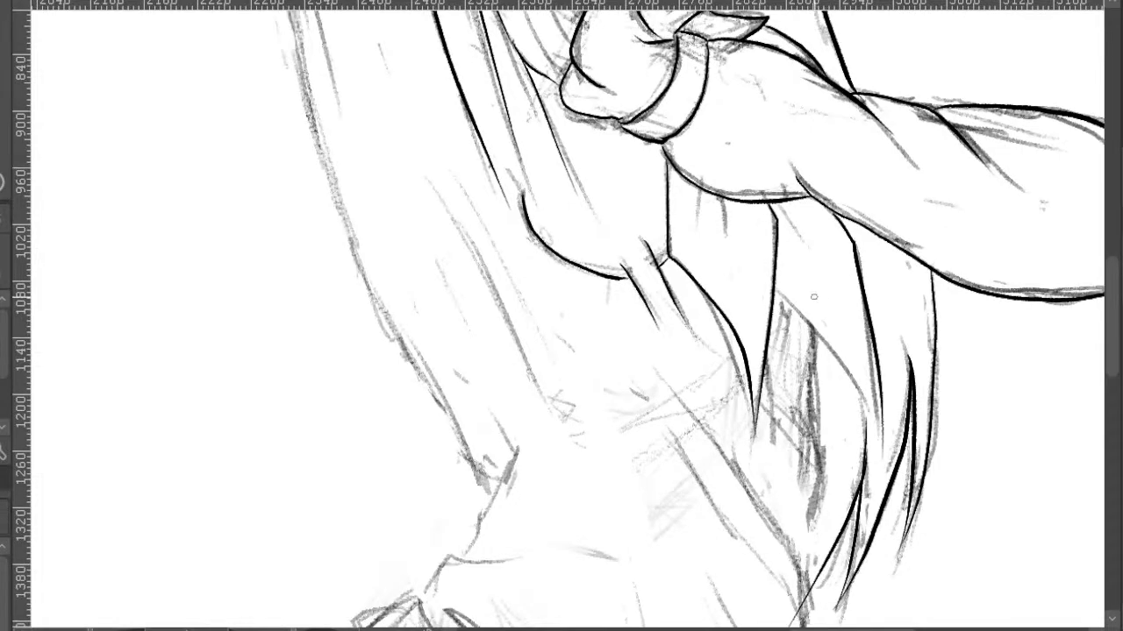
pyautogui.moveTo(785, 299); pyautogui.dragTo(880, 419)
pyautogui.hotkey('ctrl', 'z')
pyautogui.moveTo(773, 290)
pyautogui.mouseDown()
pyautogui.moveTo(844, 365)
pyautogui.moveTo(890, 449)
pyautogui.mouseUp()
pyautogui.scroll(2, 888, 444)
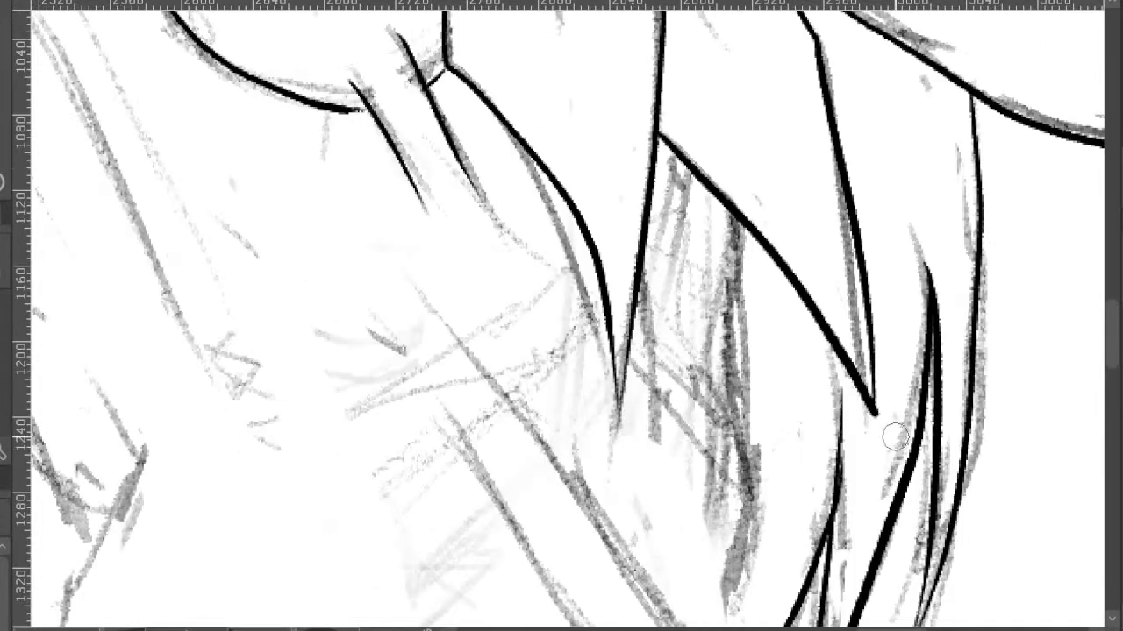
pyautogui.scroll(-3, 867, 405)
pyautogui.scroll(2, 866, 406)
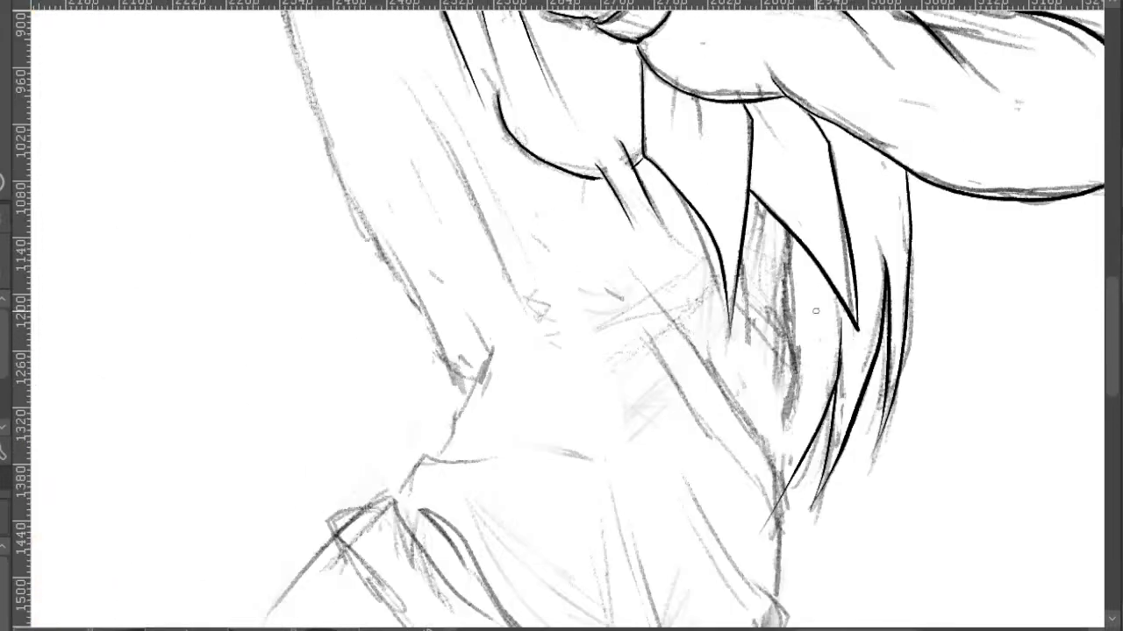
# - Ink the inner hair strands between the torso and the long outer hair tips
pyautogui.moveTo(757, 308)
pyautogui.mouseDown()
pyautogui.moveTo(794, 364)
pyautogui.moveTo(776, 462)
pyautogui.mouseUp()
pyautogui.moveTo(792, 326); pyautogui.dragTo(779, 233)
pyautogui.moveTo(787, 381); pyautogui.dragTo(752, 338)
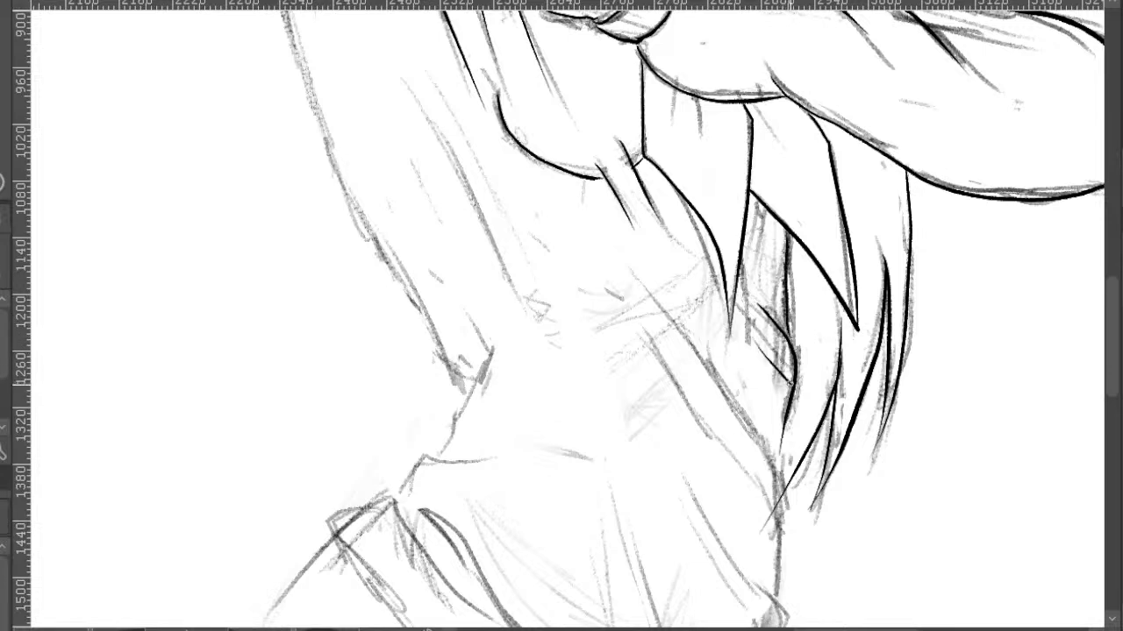
pyautogui.moveTo(786, 421); pyautogui.dragTo(781, 488)
pyautogui.moveTo(783, 526)
pyautogui.mouseDown()
pyautogui.moveTo(781, 492)
pyautogui.moveTo(695, 341)
pyautogui.mouseUp()
pyautogui.moveTo(782, 527); pyautogui.dragTo(698, 406)
pyautogui.moveTo(827, 478); pyautogui.dragTo(709, 283)
pyautogui.hotkey('ctrl', 'z')
pyautogui.moveTo(666, 331); pyautogui.dragTo(558, 184)
pyautogui.hotkey('ctrl', 'z')
pyautogui.hotkey('ctrl', 'z')
# - Ink two long diagonal fold lines running to the back edge below the hair tips and the short edge toward the waist
pyautogui.moveTo(660, 295); pyautogui.dragTo(560, 147)
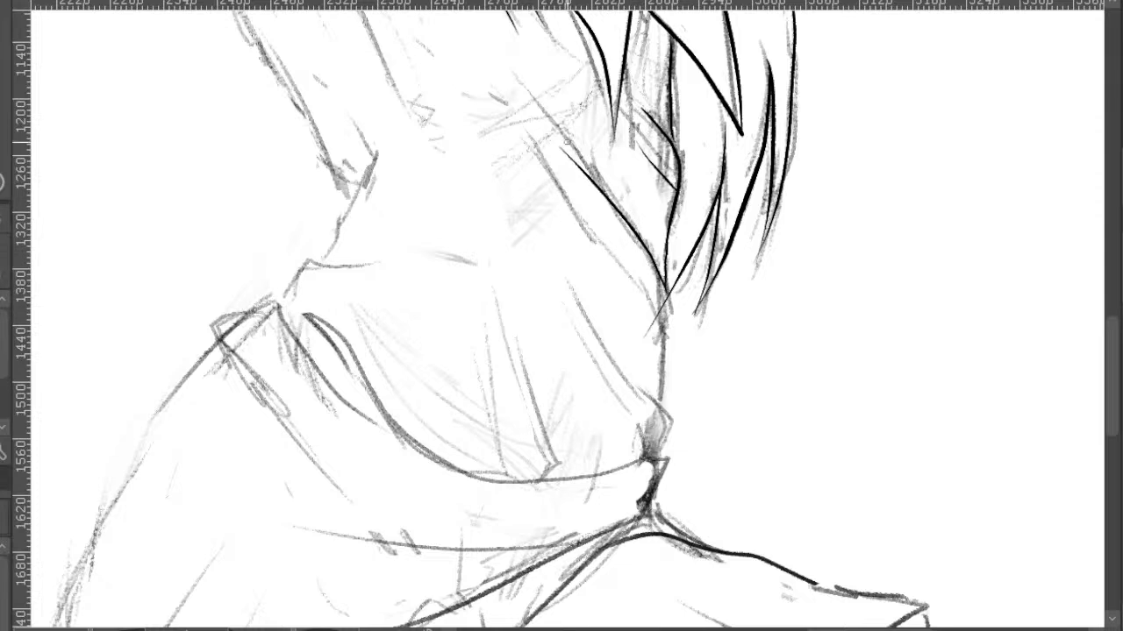
pyautogui.moveTo(664, 328); pyautogui.dragTo(555, 195)
pyautogui.moveTo(666, 287); pyautogui.dragTo(664, 329)
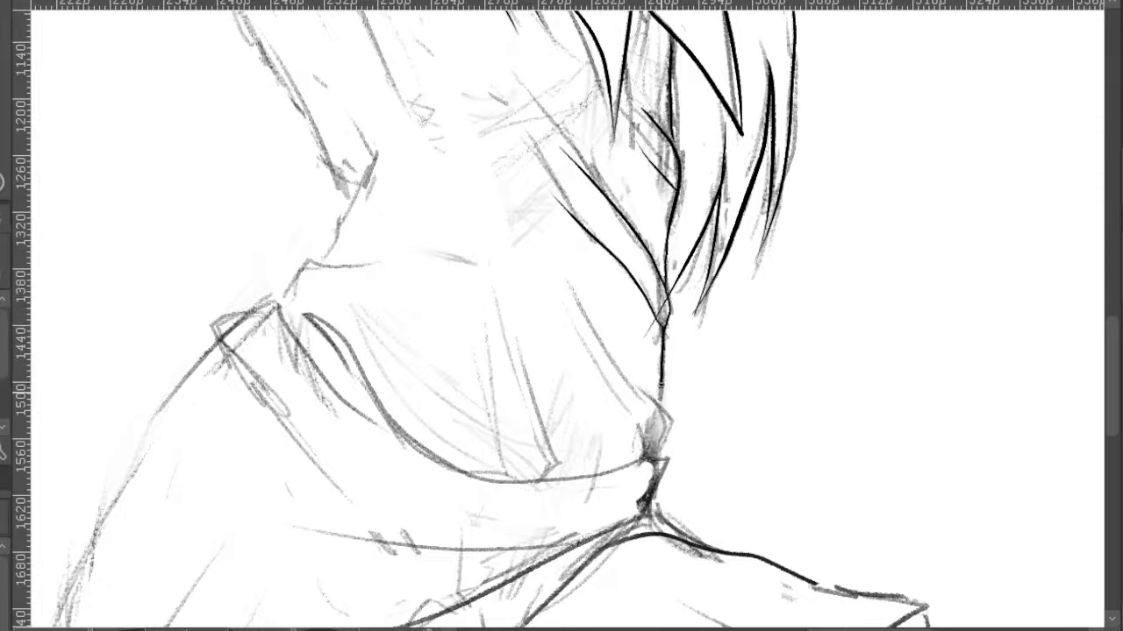
# - Ink the pointed corner at the back of the waist and the diagonal shirt folds rising from it
pyautogui.moveTo(657, 459)
pyautogui.mouseDown()
pyautogui.moveTo(673, 418)
pyautogui.moveTo(575, 289)
pyautogui.mouseUp()
pyautogui.hotkey('ctrl', 'z')
pyautogui.moveTo(658, 459)
pyautogui.mouseDown()
pyautogui.moveTo(671, 425)
pyautogui.moveTo(562, 276)
pyautogui.mouseUp()
pyautogui.moveTo(647, 458); pyautogui.dragTo(635, 426)
pyautogui.moveTo(616, 388); pyautogui.dragTo(530, 262)
pyautogui.moveTo(583, 405); pyautogui.dragTo(555, 399)
# - Ink the two near-vertical folds rising from the middle of the shirt's hem, redoing the first line
pyautogui.moveTo(516, 474); pyautogui.dragTo(494, 338)
pyautogui.hotkey('ctrl', 'z')
pyautogui.moveTo(519, 470); pyautogui.dragTo(479, 282)
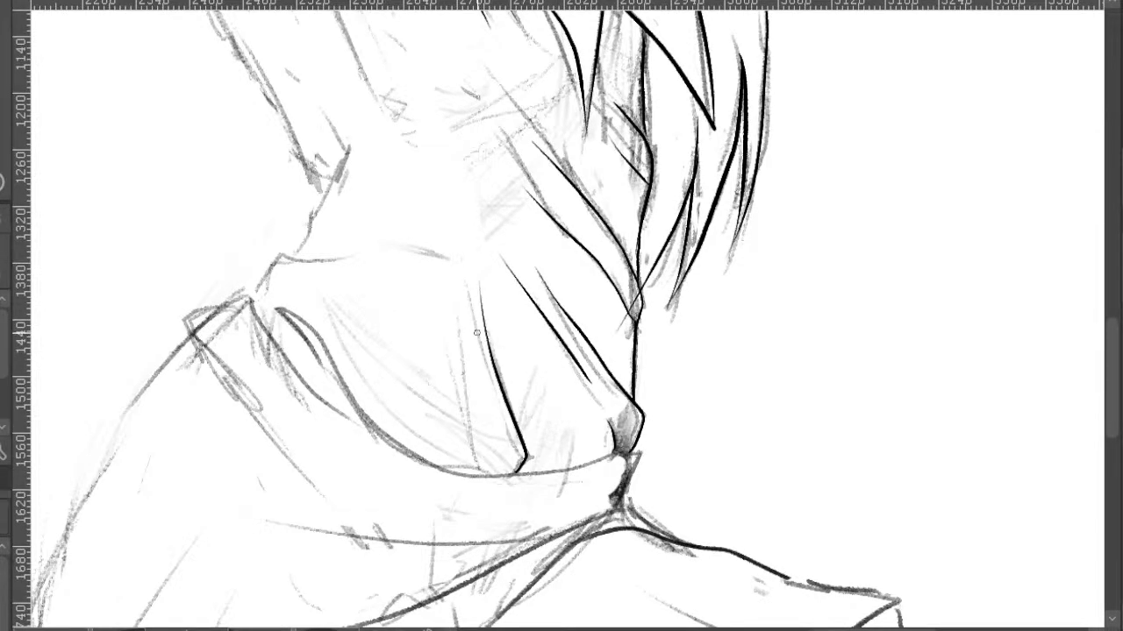
pyautogui.moveTo(483, 460); pyautogui.dragTo(457, 289)
# - Ink the long curved shirt hem along the top of the skirt from the front hip to the back of the waist
pyautogui.moveTo(487, 232); pyautogui.dragTo(696, 260)
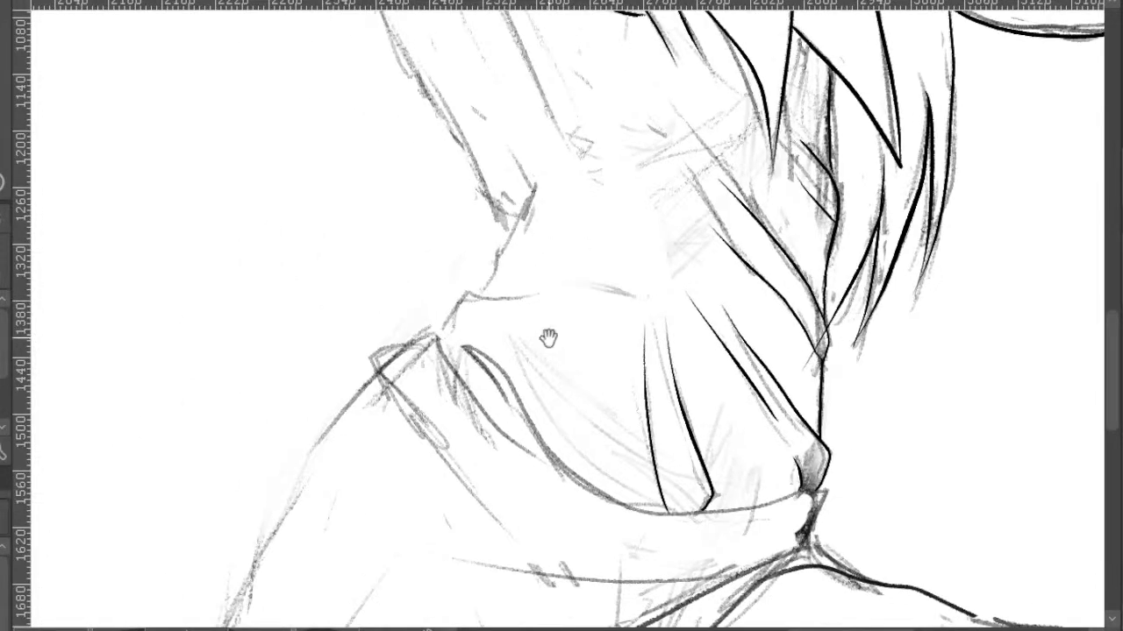
pyautogui.moveTo(534, 324); pyautogui.dragTo(580, 261)
pyautogui.scroll(-2, 509, 222)
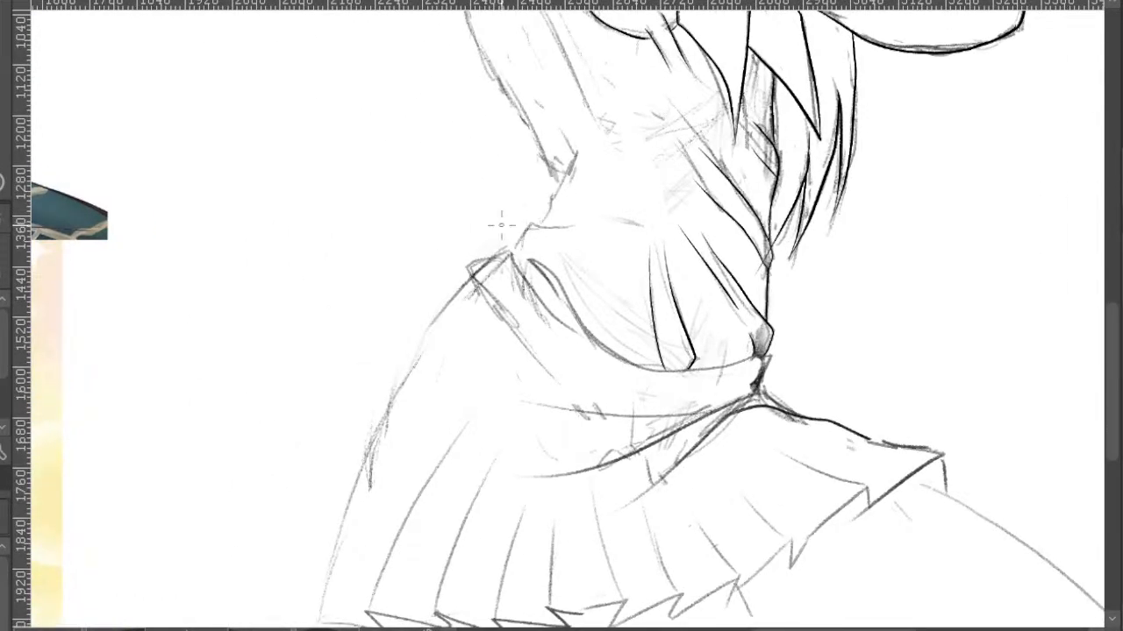
pyautogui.moveTo(515, 252)
pyautogui.mouseDown()
pyautogui.moveTo(554, 281)
pyautogui.moveTo(588, 334)
pyautogui.moveTo(643, 361)
pyautogui.moveTo(732, 369)
pyautogui.moveTo(774, 351)
pyautogui.mouseUp()
pyautogui.scroll(2, 720, 372)
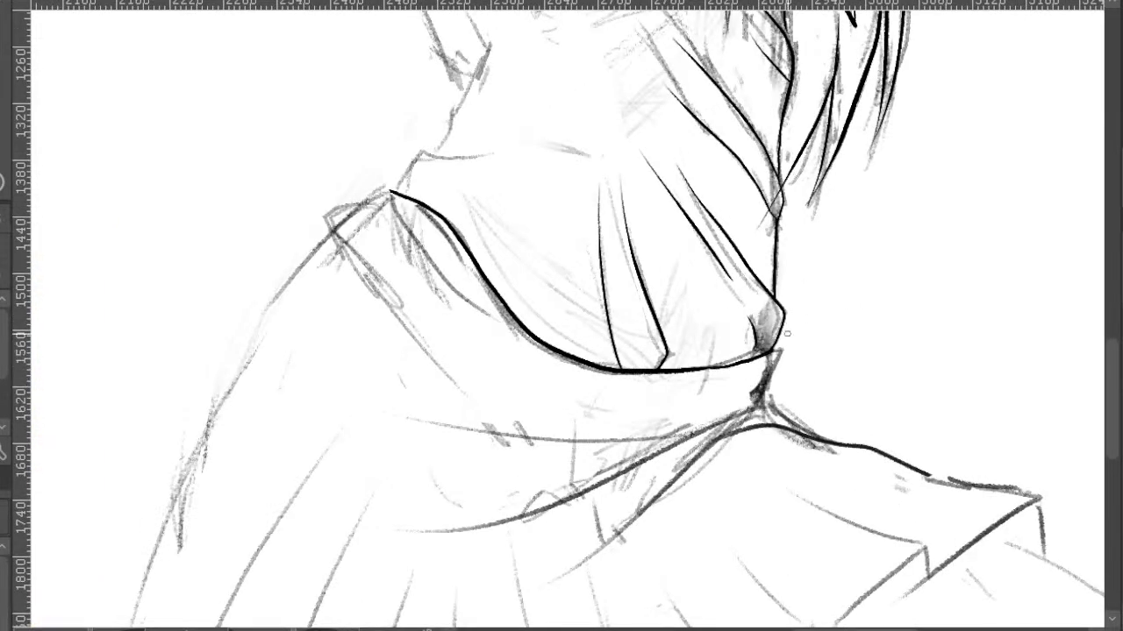
# - Ink the front waist contour above the hip with its small fold, redoing the first stroke
pyautogui.scroll(-2, 773, 325)
pyautogui.moveTo(750, 209); pyautogui.dragTo(824, 321)
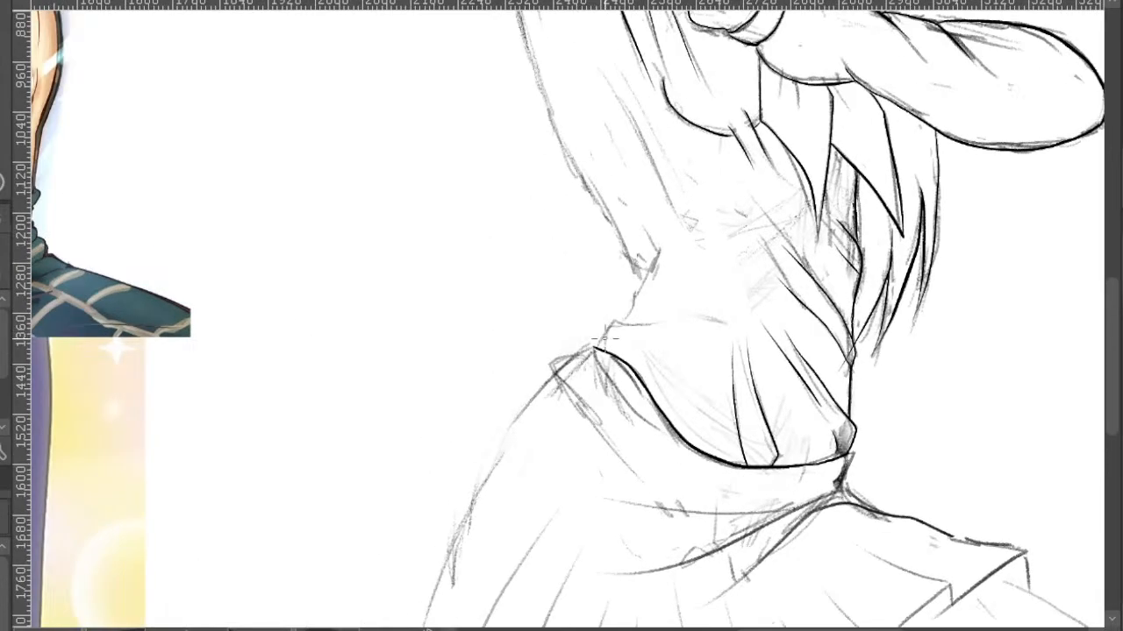
pyautogui.scroll(2, 600, 348)
pyautogui.moveTo(592, 353); pyautogui.dragTo(669, 320)
pyautogui.scroll(2, 757, 251)
pyautogui.hotkey('ctrl', 'z')
pyautogui.moveTo(589, 425)
pyautogui.mouseDown()
pyautogui.moveTo(606, 398)
pyautogui.moveTo(694, 366)
pyautogui.moveTo(645, 355)
pyautogui.moveTo(675, 298)
pyautogui.moveTo(659, 232)
pyautogui.mouseUp()
# - Ink two long parallel fold lines on the torso below the raised arm, replacing the first attempts
pyautogui.moveTo(724, 190); pyautogui.dragTo(631, 389)
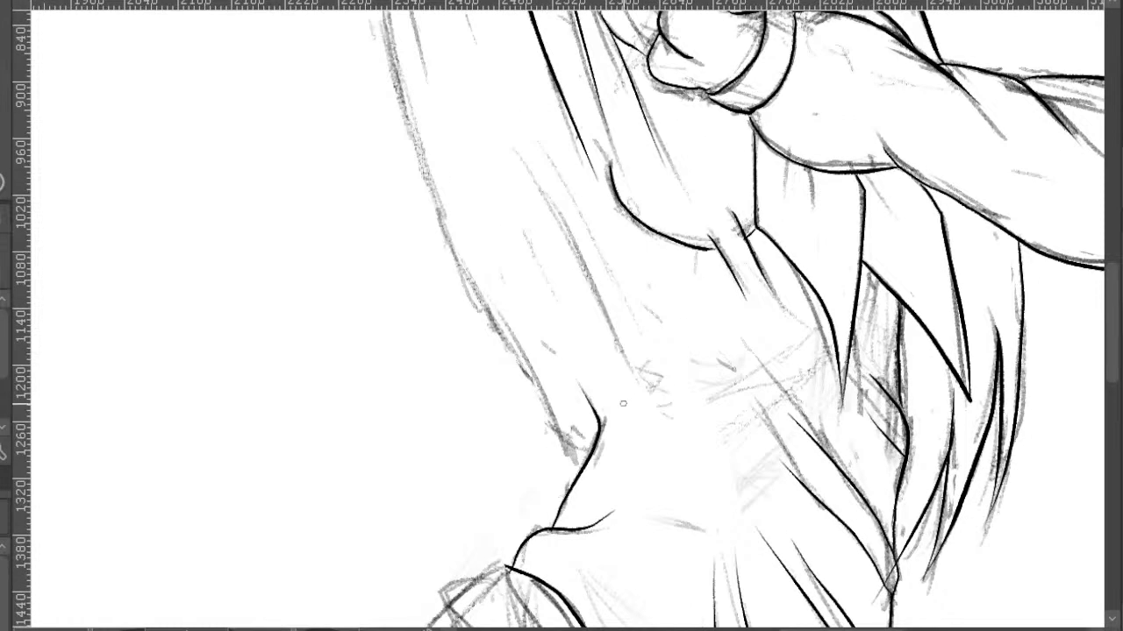
pyautogui.moveTo(601, 430); pyautogui.dragTo(606, 419)
pyautogui.moveTo(693, 383); pyautogui.dragTo(657, 459)
pyautogui.moveTo(588, 446)
pyautogui.mouseDown()
pyautogui.moveTo(504, 255)
pyautogui.moveTo(590, 445)
pyautogui.mouseUp()
pyautogui.hotkey('ctrl', 'z')
pyautogui.hotkey('ctrl', 'z')
pyautogui.moveTo(492, 248); pyautogui.dragTo(589, 446)
pyautogui.moveTo(510, 229); pyautogui.dragTo(592, 389)
# - Ink the long outer contour of the raised arm from the side of the torso up toward the elbow
pyautogui.moveTo(699, 307); pyautogui.dragTo(597, 138)
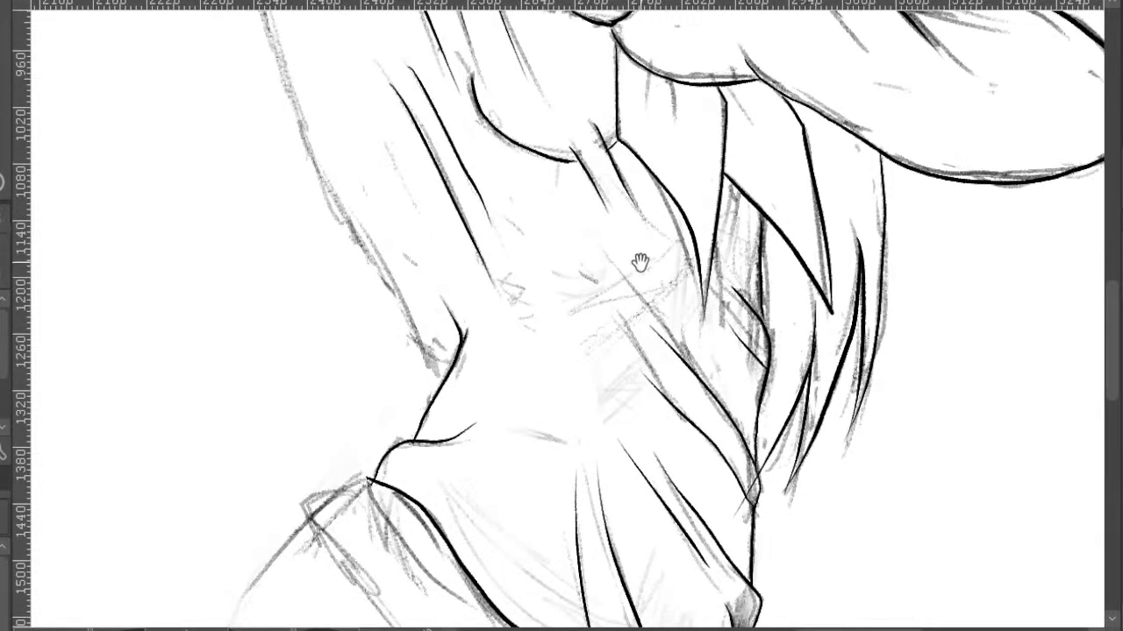
pyautogui.moveTo(572, 192)
pyautogui.mouseDown()
pyautogui.moveTo(654, 307)
pyautogui.moveTo(572, 341)
pyautogui.mouseUp()
pyautogui.scroll(-1, 674, 214)
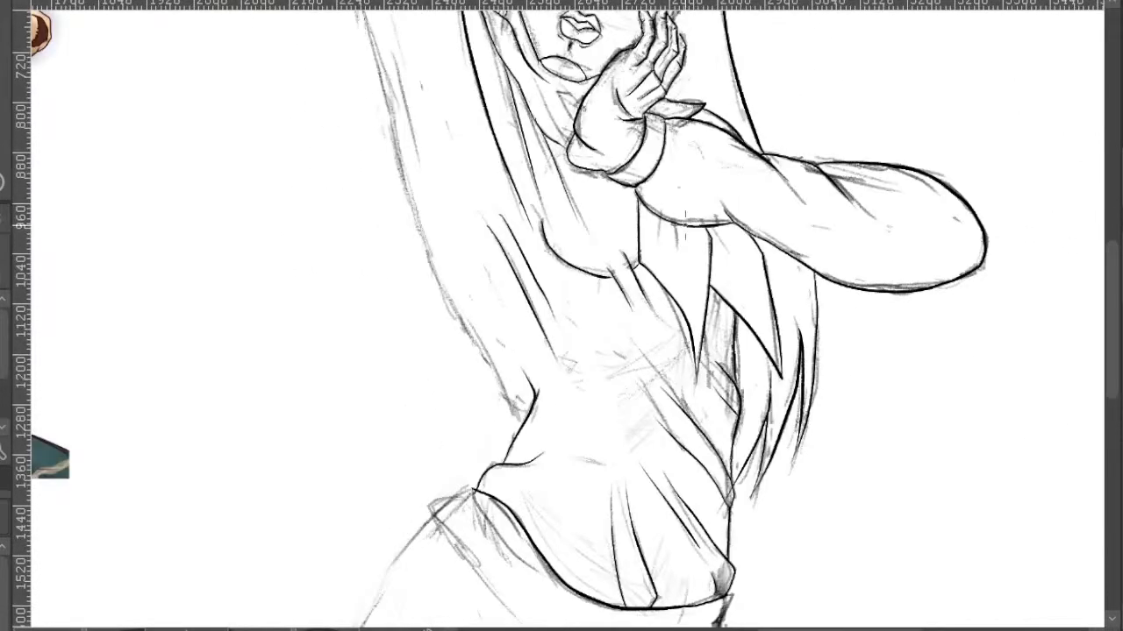
pyautogui.scroll(1, 677, 233)
pyautogui.scroll(-4, 734, 228)
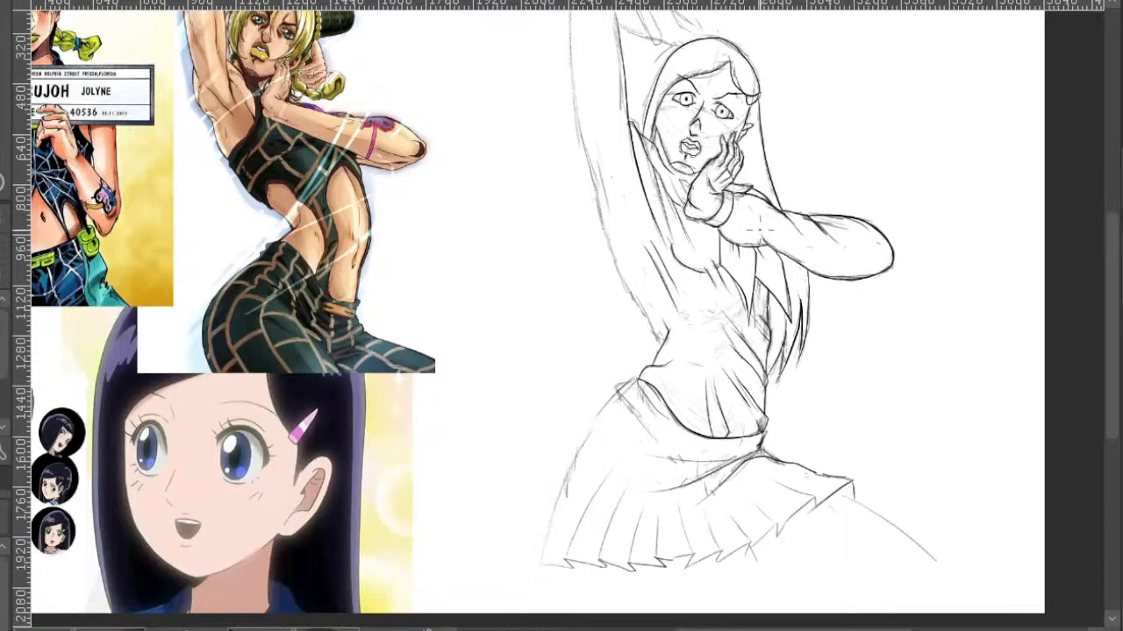
pyautogui.scroll(3, 722, 183)
pyautogui.moveTo(594, 236); pyautogui.dragTo(612, 321)
pyautogui.moveTo(583, 262); pyautogui.dragTo(647, 450)
pyautogui.moveTo(642, 246); pyautogui.dragTo(692, 527)
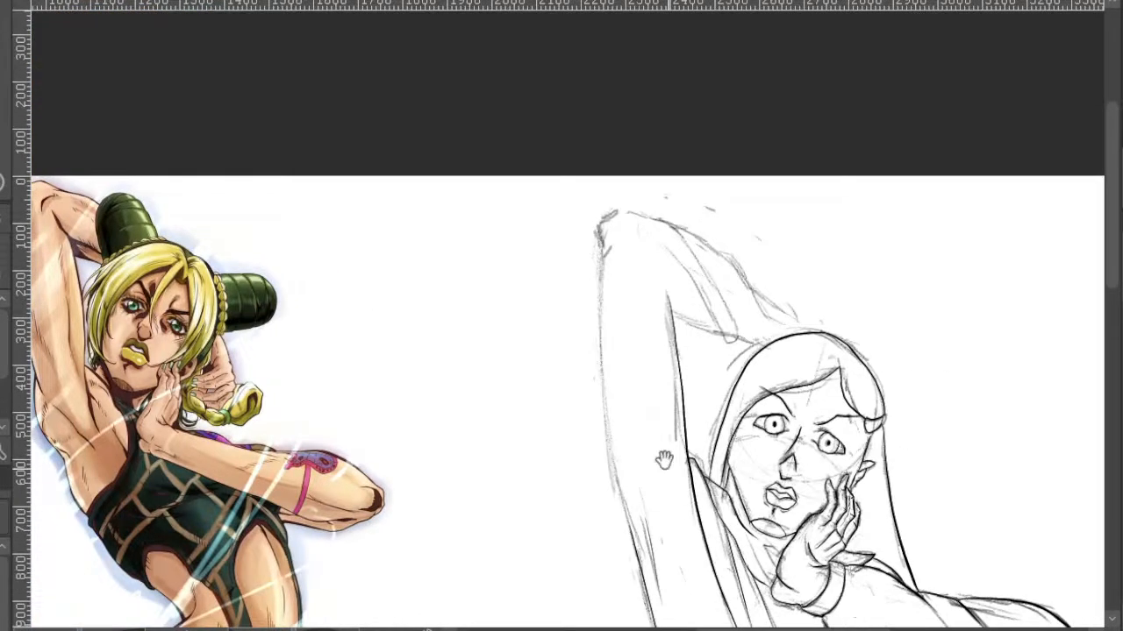
pyautogui.moveTo(603, 304); pyautogui.dragTo(621, 494)
pyautogui.moveTo(694, 263); pyautogui.dragTo(702, 321)
# - Ink the raised arm's elbow, the narrow rounded strip hanging from it, and the forearm's lower edge meeting the head
pyautogui.scroll(2, 626, 271)
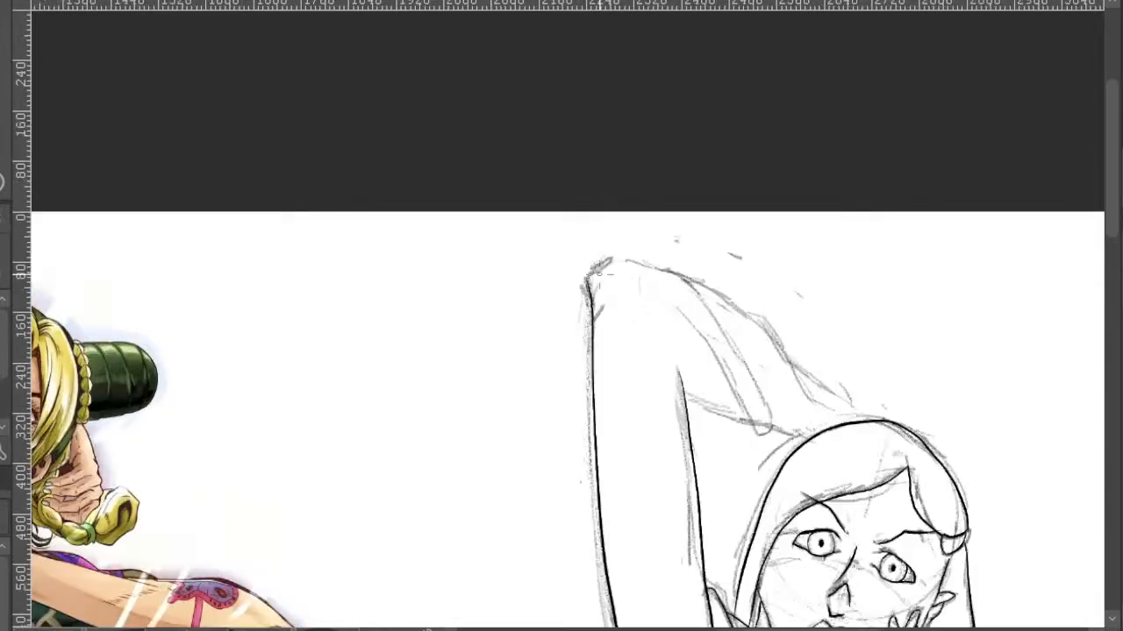
pyautogui.moveTo(582, 284)
pyautogui.mouseDown()
pyautogui.moveTo(603, 261)
pyautogui.moveTo(646, 253)
pyautogui.moveTo(622, 269)
pyautogui.moveTo(573, 258)
pyautogui.moveTo(623, 260)
pyautogui.moveTo(667, 298)
pyautogui.moveTo(713, 360)
pyautogui.moveTo(763, 481)
pyautogui.mouseUp()
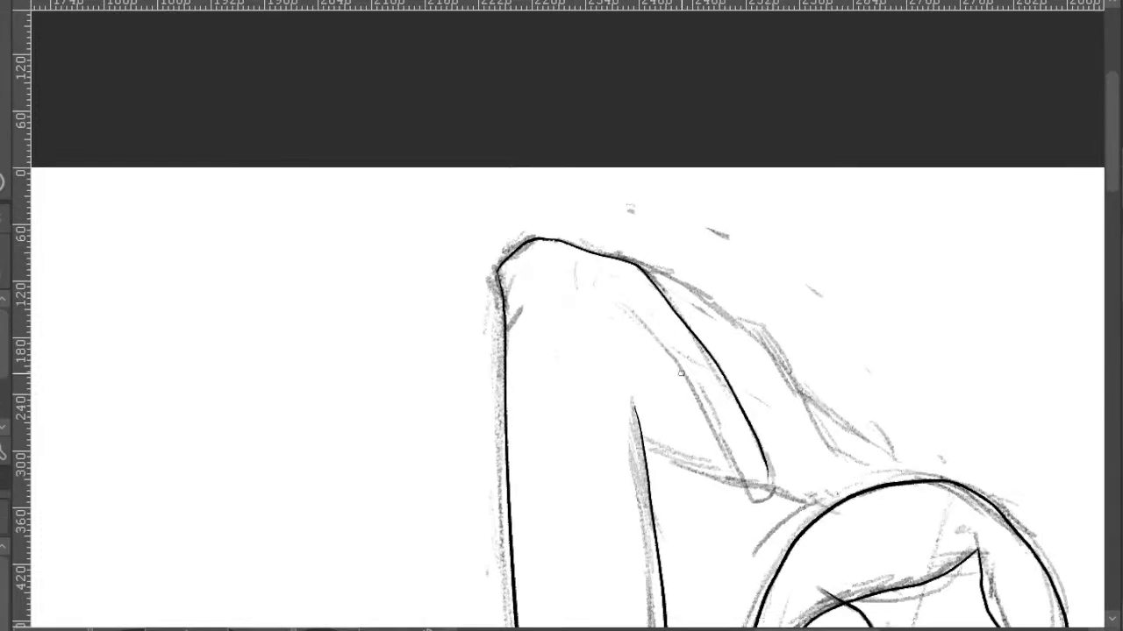
pyautogui.moveTo(637, 321)
pyautogui.mouseDown()
pyautogui.moveTo(752, 489)
pyautogui.moveTo(766, 453)
pyautogui.mouseUp()
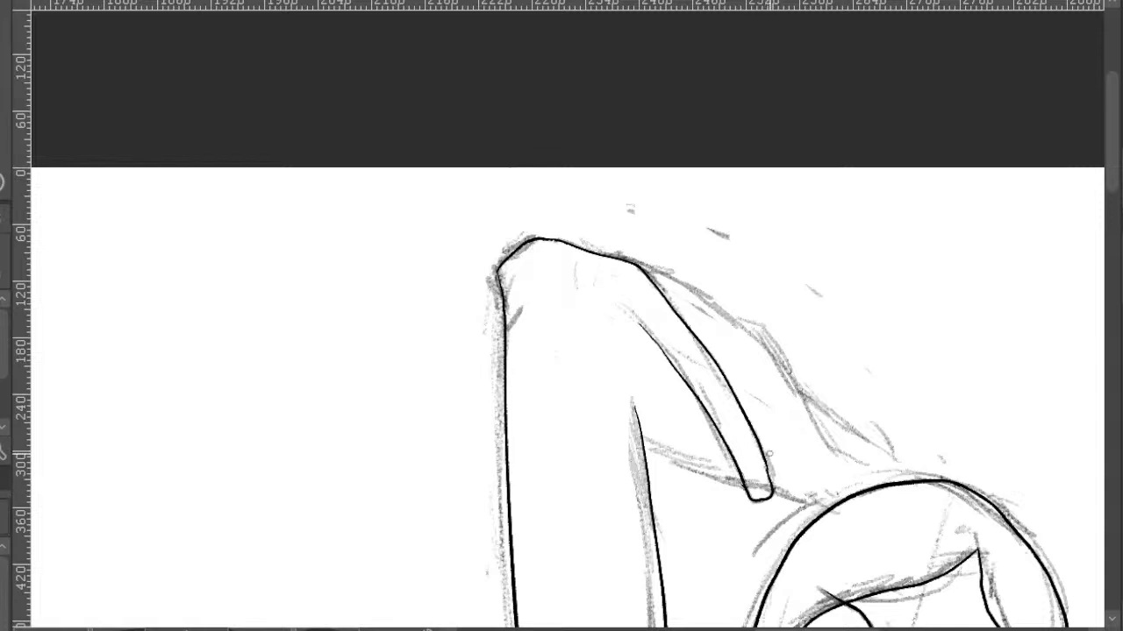
pyautogui.moveTo(772, 494); pyautogui.dragTo(805, 507)
pyautogui.moveTo(743, 483); pyautogui.dragTo(646, 448)
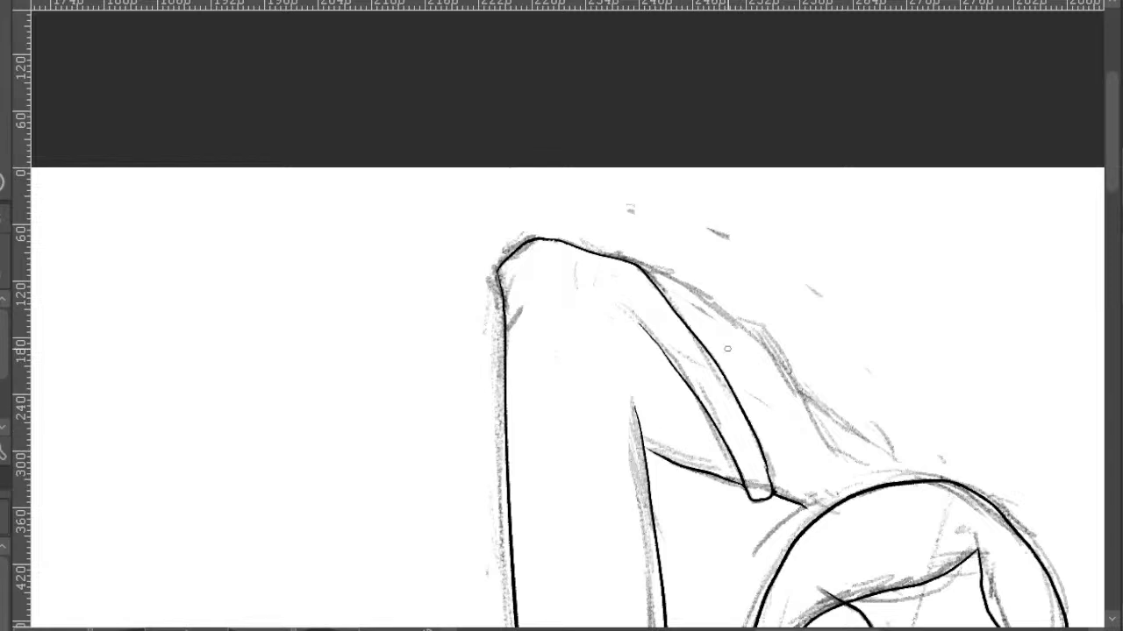
# - Ink the upper outline of the raised arm's sleeve over the sketch, from the elbow down to the head
pyautogui.moveTo(640, 270)
pyautogui.mouseDown()
pyautogui.moveTo(747, 319)
pyautogui.moveTo(789, 375)
pyautogui.moveTo(824, 457)
pyautogui.mouseUp()
pyautogui.moveTo(792, 372); pyautogui.dragTo(917, 478)
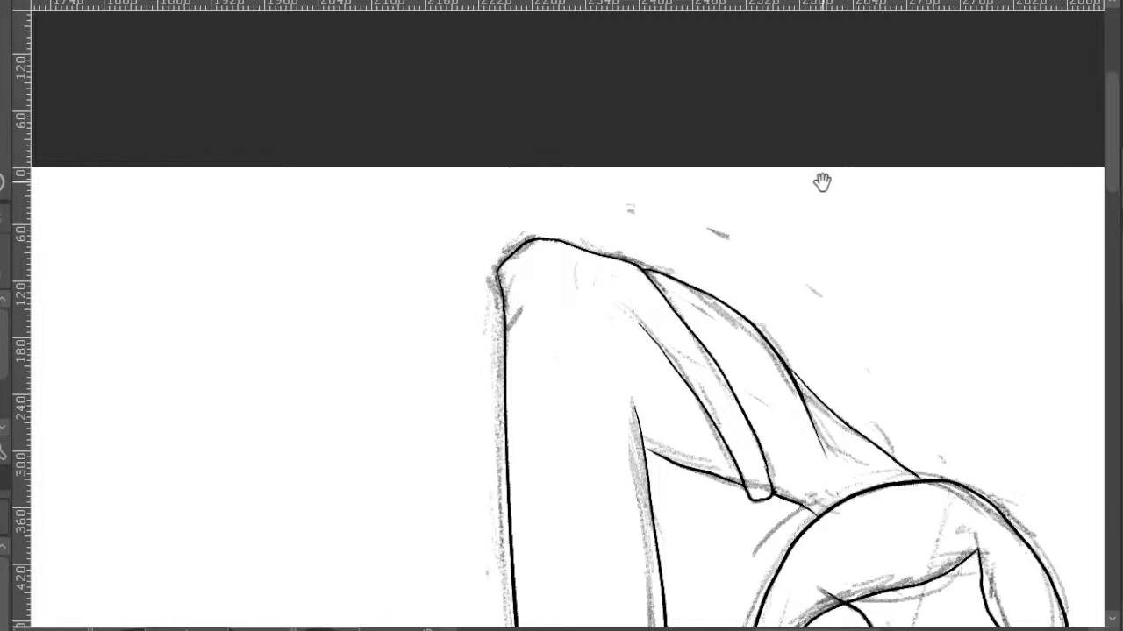
pyautogui.moveTo(822, 181); pyautogui.dragTo(824, 130)
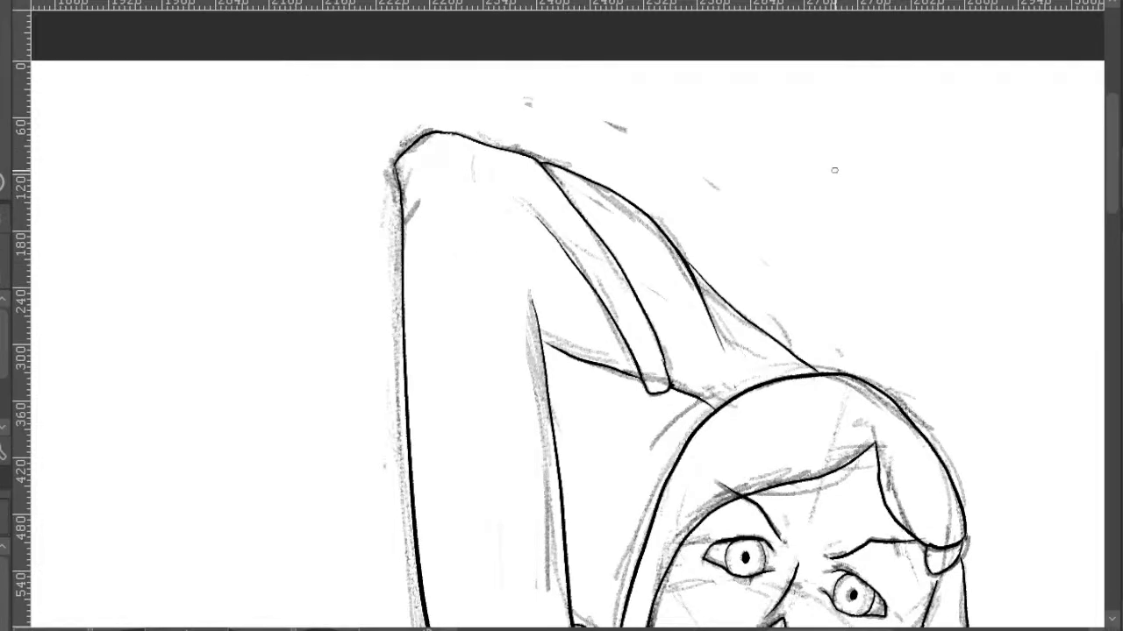
# - Look over the line art from the raised arm down to the skirt hem
pyautogui.moveTo(941, 297); pyautogui.dragTo(843, 181)
pyautogui.scroll(-1, 837, 159)
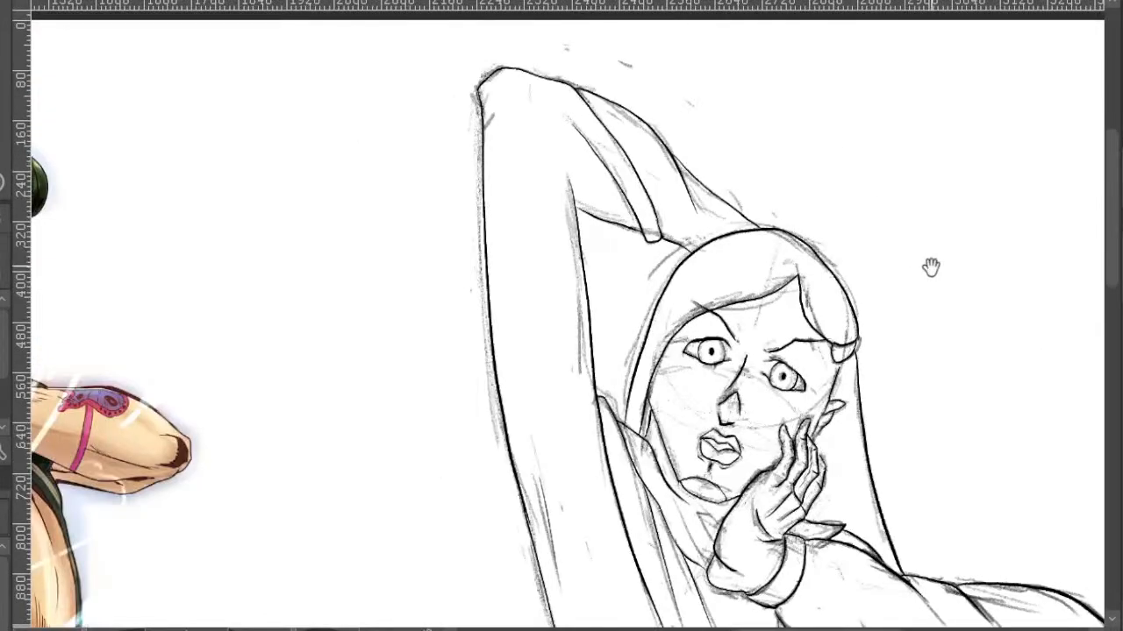
pyautogui.moveTo(936, 246); pyautogui.dragTo(860, 166)
pyautogui.moveTo(912, 220); pyautogui.dragTo(827, 82)
pyautogui.scroll(-1, 837, 90)
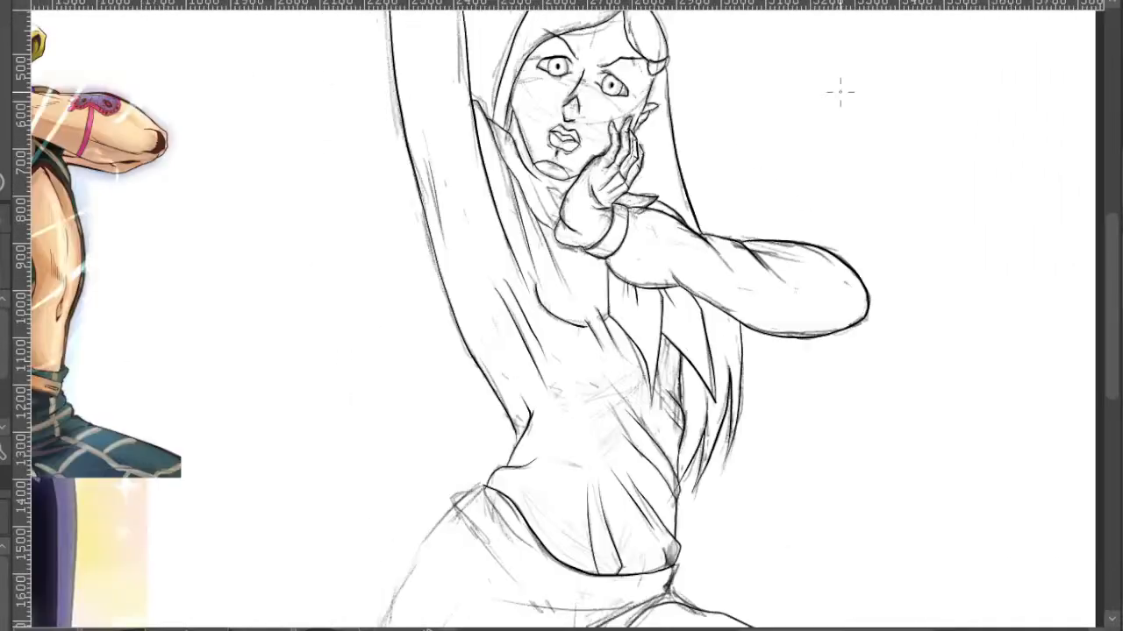
pyautogui.moveTo(937, 204); pyautogui.dragTo(868, 143)
pyautogui.moveTo(946, 273); pyautogui.dragTo(877, 90)
pyautogui.scroll(-1, 827, 120)
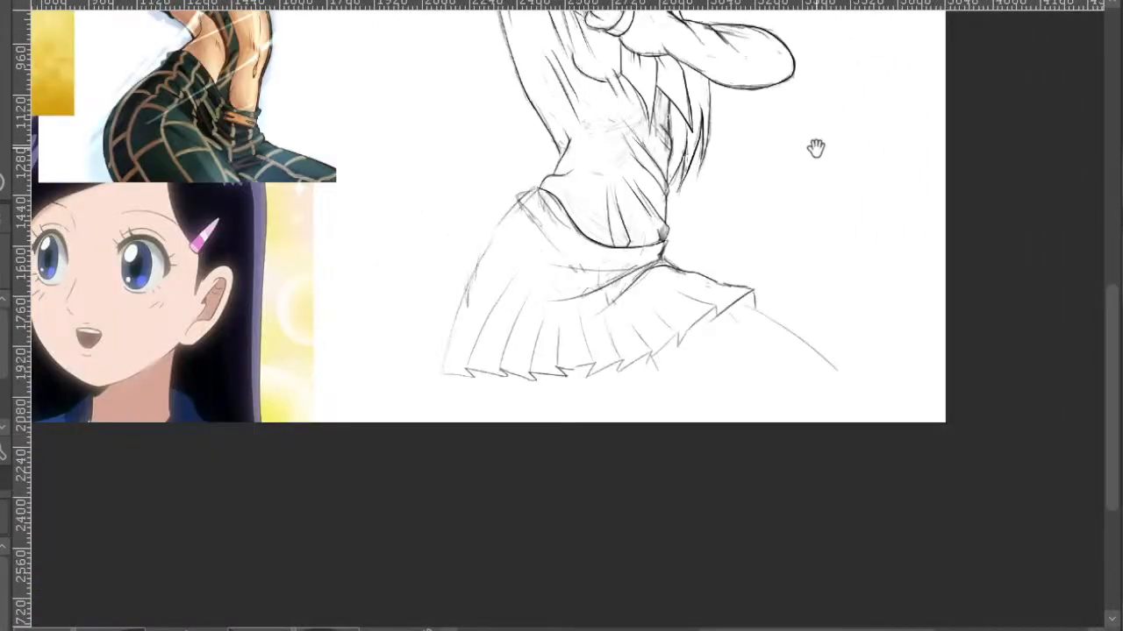
pyautogui.moveTo(752, 183); pyautogui.dragTo(838, 281)
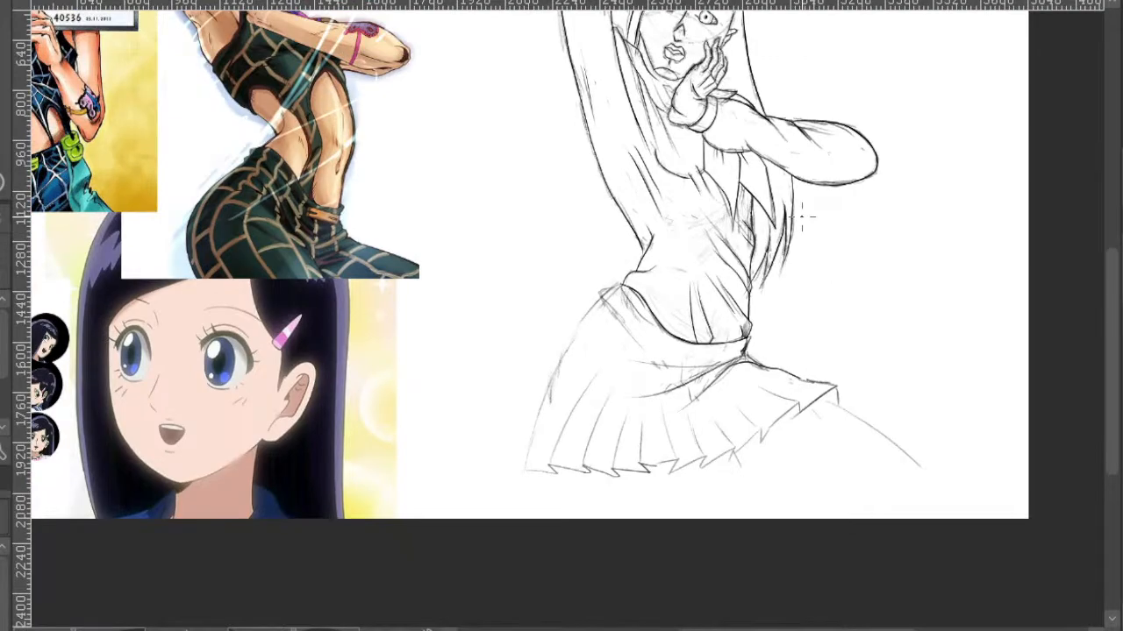
pyautogui.scroll(-1, 801, 229)
# - Ink the skirt's fold lines sweeping out from the front hip below the waistband
pyautogui.scroll(4, 724, 258)
pyautogui.moveTo(772, 403); pyautogui.dragTo(486, 170)
pyautogui.moveTo(875, 223)
pyautogui.mouseDown()
pyautogui.moveTo(868, 263)
pyautogui.moveTo(624, 395)
pyautogui.moveTo(564, 408)
pyautogui.mouseUp()
pyautogui.hotkey('ctrl', 'z')
pyautogui.moveTo(877, 224)
pyautogui.mouseDown()
pyautogui.moveTo(870, 267)
pyautogui.moveTo(636, 372)
pyautogui.moveTo(539, 383)
pyautogui.mouseUp()
pyautogui.moveTo(868, 293); pyautogui.dragTo(663, 439)
pyautogui.moveTo(859, 292); pyautogui.dragTo(533, 305)
# - Ink the skirt's outer back edge in one long curve from the waistband to the hem
pyautogui.moveTo(501, 218); pyautogui.dragTo(642, 190)
pyautogui.scroll(1, 581, 100)
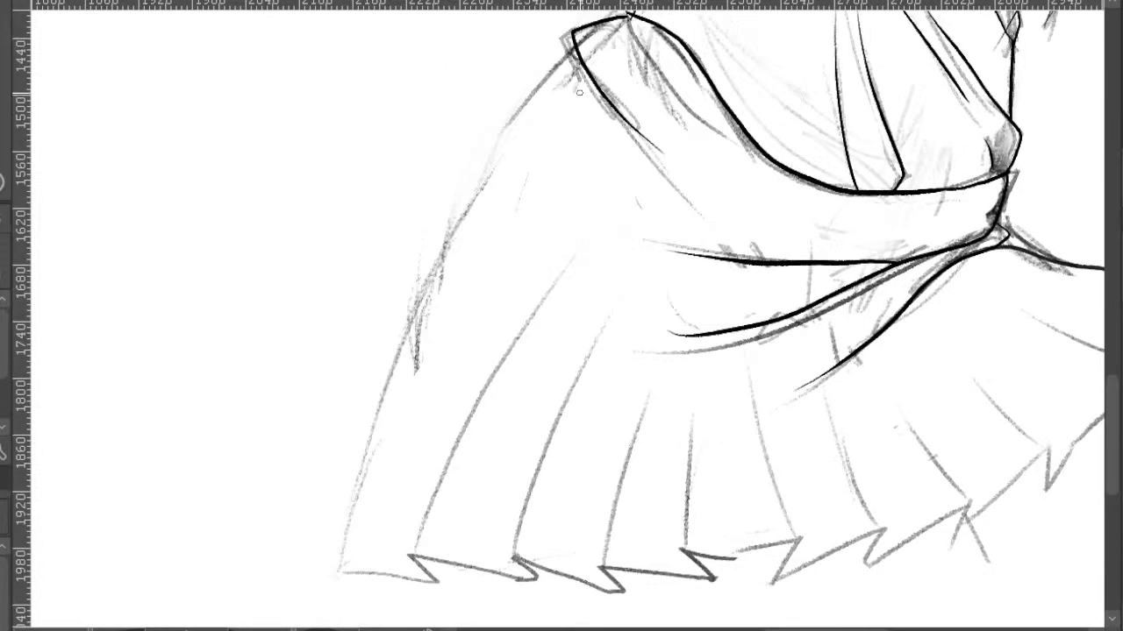
pyautogui.moveTo(560, 65)
pyautogui.mouseDown()
pyautogui.moveTo(474, 189)
pyautogui.moveTo(417, 309)
pyautogui.moveTo(347, 512)
pyautogui.moveTo(346, 591)
pyautogui.mouseUp()
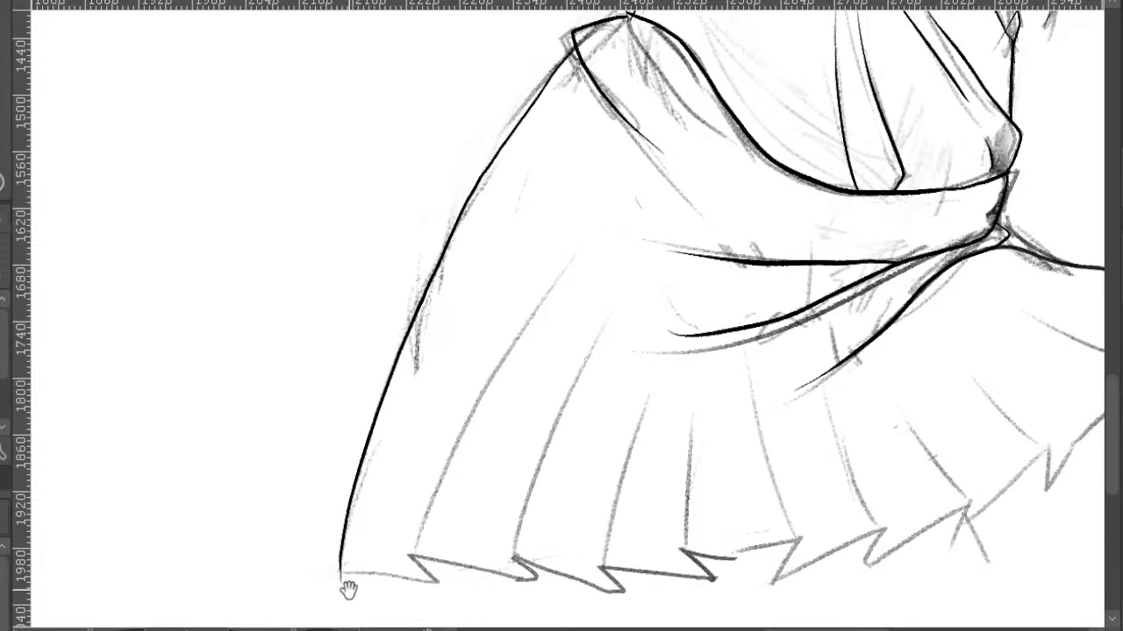
# - Ink the front end of the skirt and the zigzag hem of its first pleats over the sketch
pyautogui.moveTo(1105, 248); pyautogui.dragTo(748, 228)
pyautogui.moveTo(814, 282)
pyautogui.mouseDown()
pyautogui.moveTo(896, 300)
pyautogui.moveTo(903, 364)
pyautogui.mouseUp()
pyautogui.moveTo(893, 296)
pyautogui.mouseDown()
pyautogui.moveTo(793, 375)
pyautogui.moveTo(898, 302)
pyautogui.mouseUp()
pyautogui.hotkey('ctrl', 'z')
pyautogui.moveTo(791, 377)
pyautogui.mouseDown()
pyautogui.moveTo(788, 345)
pyautogui.moveTo(696, 424)
pyautogui.mouseUp()
pyautogui.hotkey('ctrl', 'z')
pyautogui.hotkey('ctrl', 'z')
pyautogui.moveTo(787, 349)
pyautogui.mouseDown()
pyautogui.moveTo(708, 416)
pyautogui.moveTo(660, 481)
pyautogui.moveTo(680, 470)
pyautogui.moveTo(672, 478)
pyautogui.moveTo(678, 409)
pyautogui.moveTo(665, 439)
pyautogui.moveTo(579, 516)
pyautogui.mouseUp()
# - Erase the ink overshooting the pleat corner on the front part of the hem
pyautogui.press('e')
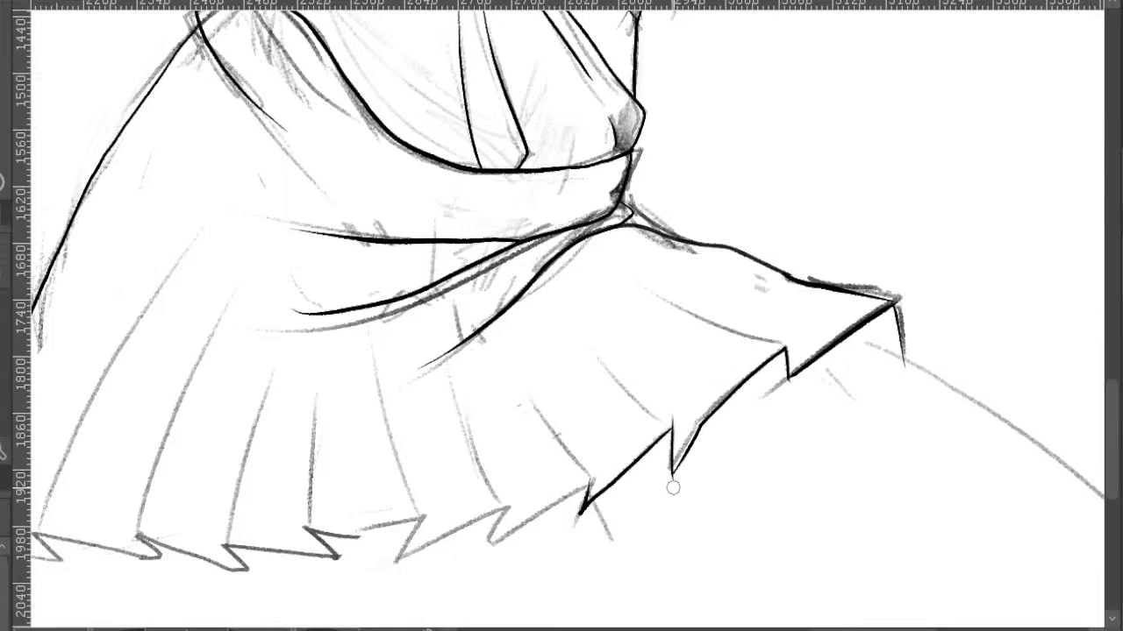
pyautogui.moveTo(676, 426); pyautogui.dragTo(671, 425)
pyautogui.hotkey('ctrl', 'z')
pyautogui.hotkey('ctrl', 'z')
pyautogui.hotkey('ctrl', 'shift', 'z')
pyautogui.press('e')
pyautogui.moveTo(692, 396)
pyautogui.mouseDown()
pyautogui.moveTo(652, 491)
pyautogui.moveTo(753, 428)
pyautogui.moveTo(788, 439)
pyautogui.mouseUp()
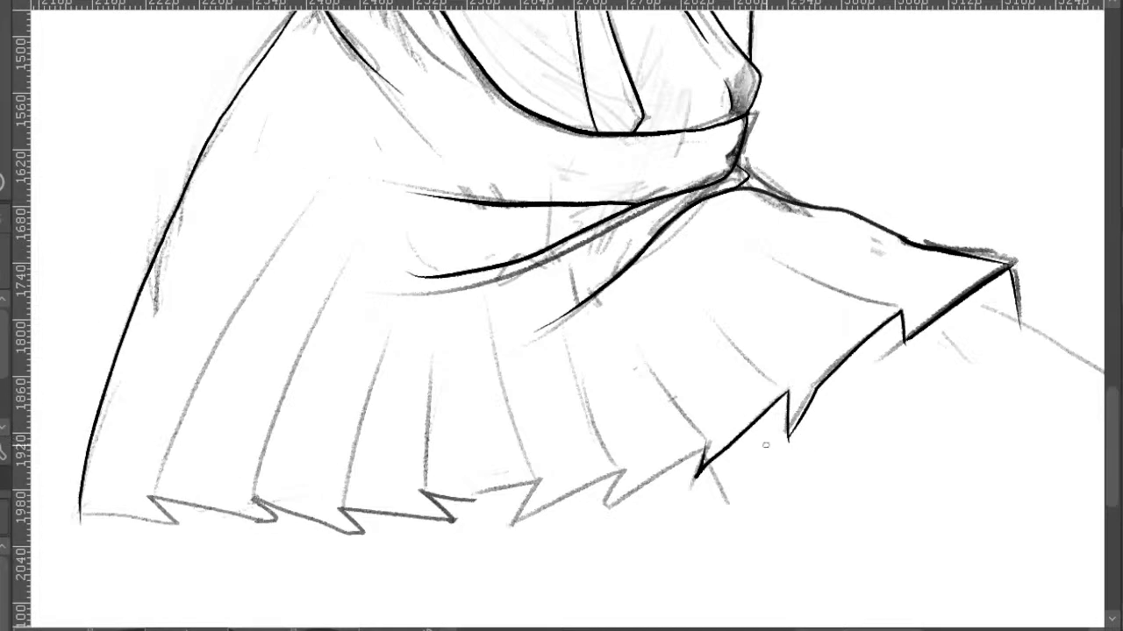
# - Ink the zigzag hem edges of the next two pleats toward the middle of the skirt
pyautogui.scroll(2, 628, 505)
pyautogui.moveTo(607, 518); pyautogui.dragTo(707, 453)
pyautogui.hotkey('ctrl', 'z')
pyautogui.moveTo(594, 503)
pyautogui.mouseDown()
pyautogui.moveTo(783, 392)
pyautogui.moveTo(607, 476)
pyautogui.moveTo(628, 430)
pyautogui.mouseUp()
pyautogui.moveTo(411, 537); pyautogui.dragTo(630, 429)
pyautogui.hotkey('ctrl', 'z')
pyautogui.moveTo(419, 535); pyautogui.dragTo(633, 430)
pyautogui.moveTo(425, 530); pyautogui.dragTo(460, 449)
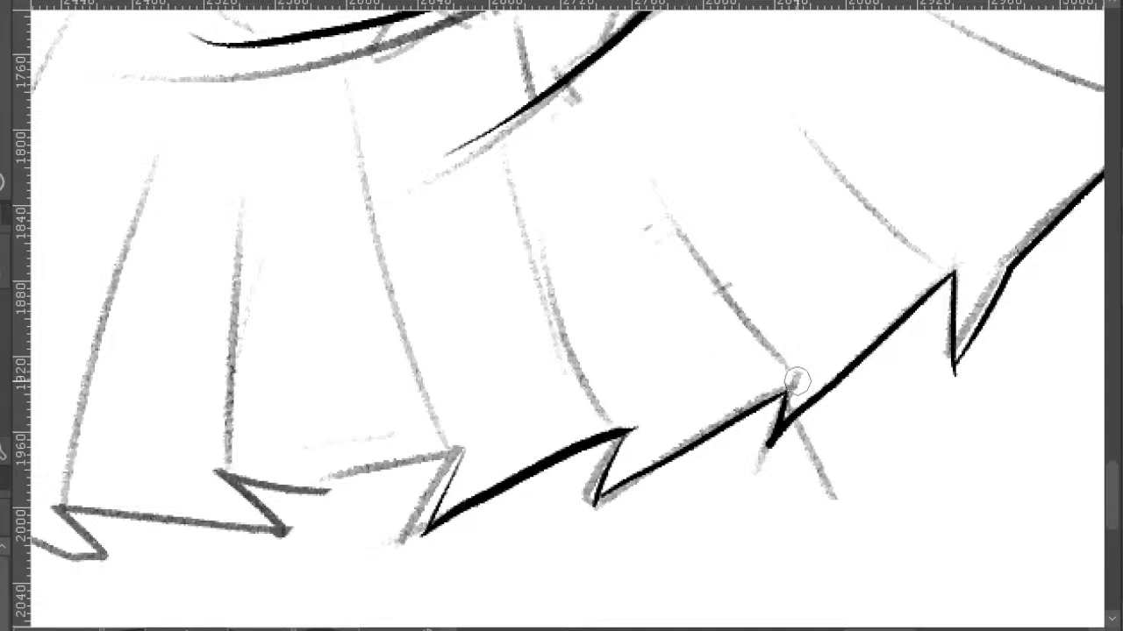
# - Continue inking the pleated hem across the middle of the skirt with two more zigzag edges
pyautogui.hscroll(-5, 865, 376)
pyautogui.moveTo(472, 456)
pyautogui.mouseDown()
pyautogui.moveTo(576, 462)
pyautogui.moveTo(674, 449)
pyautogui.moveTo(719, 435)
pyautogui.mouseUp()
pyautogui.moveTo(474, 454); pyautogui.dragTo(537, 514)
pyautogui.moveTo(309, 489)
pyautogui.mouseDown()
pyautogui.moveTo(420, 491)
pyautogui.moveTo(529, 515)
pyautogui.mouseUp()
pyautogui.hotkey('ctrl', 'z')
pyautogui.moveTo(309, 489)
pyautogui.mouseDown()
pyautogui.moveTo(466, 497)
pyautogui.moveTo(533, 518)
pyautogui.mouseUp()
pyautogui.moveTo(312, 489); pyautogui.dragTo(356, 538)
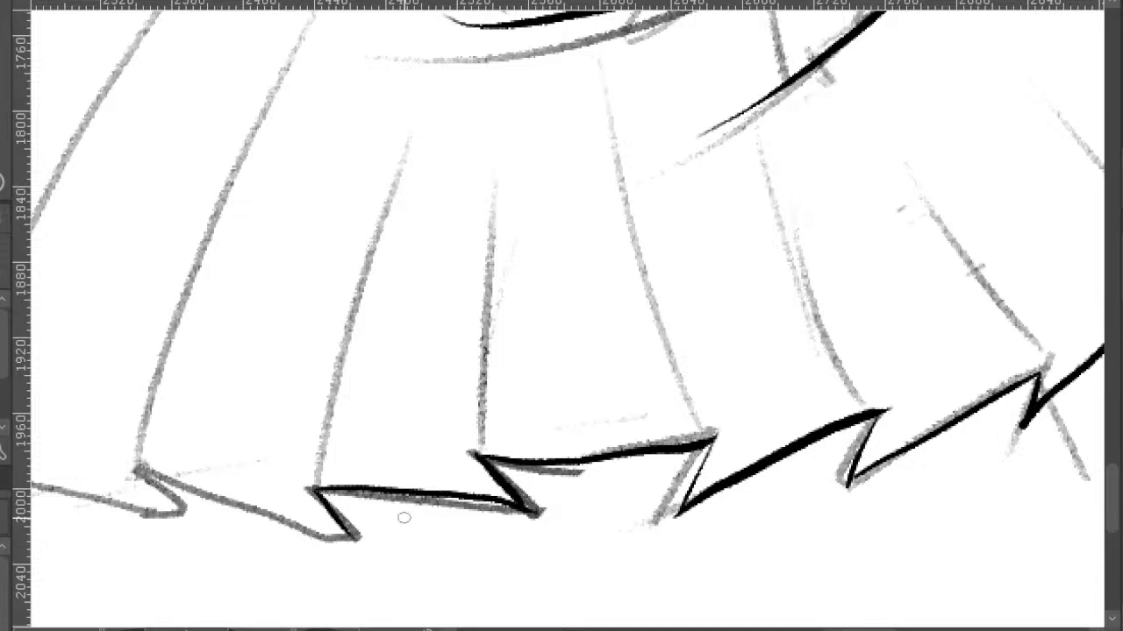
# - Ink the hem edges of the following two pleats toward the back of the skirt
pyautogui.moveTo(137, 468)
pyautogui.mouseDown()
pyautogui.moveTo(309, 513)
pyautogui.moveTo(362, 540)
pyautogui.mouseUp()
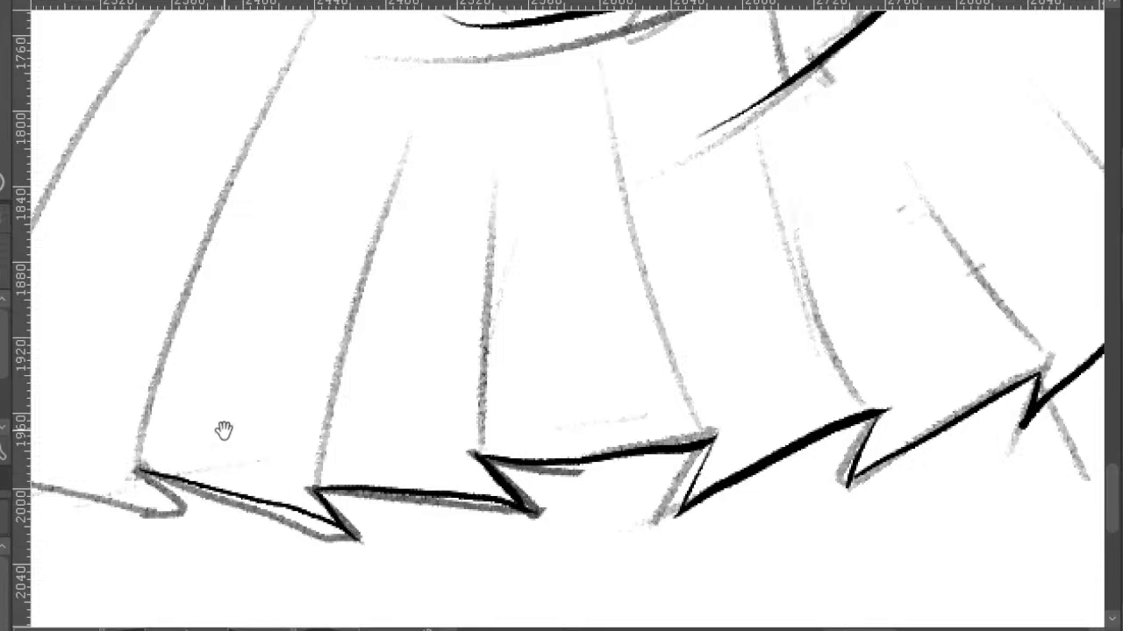
pyautogui.moveTo(220, 431); pyautogui.dragTo(387, 404)
pyautogui.hotkey('ctrl', 'z')
pyautogui.moveTo(344, 445); pyautogui.dragTo(566, 518)
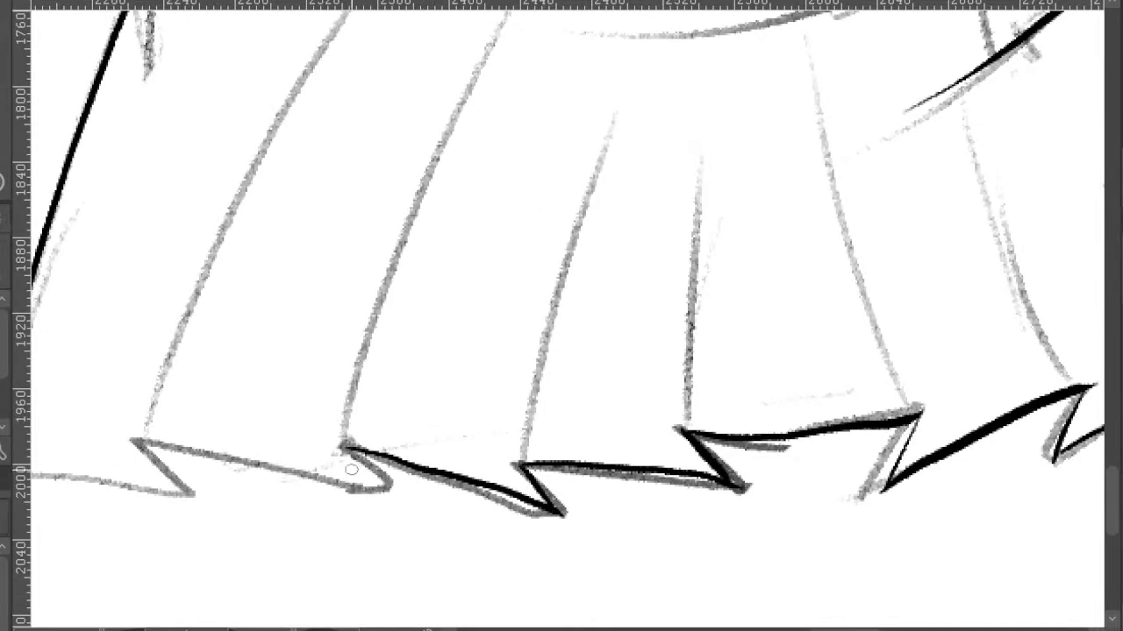
pyautogui.moveTo(130, 441); pyautogui.dragTo(408, 493)
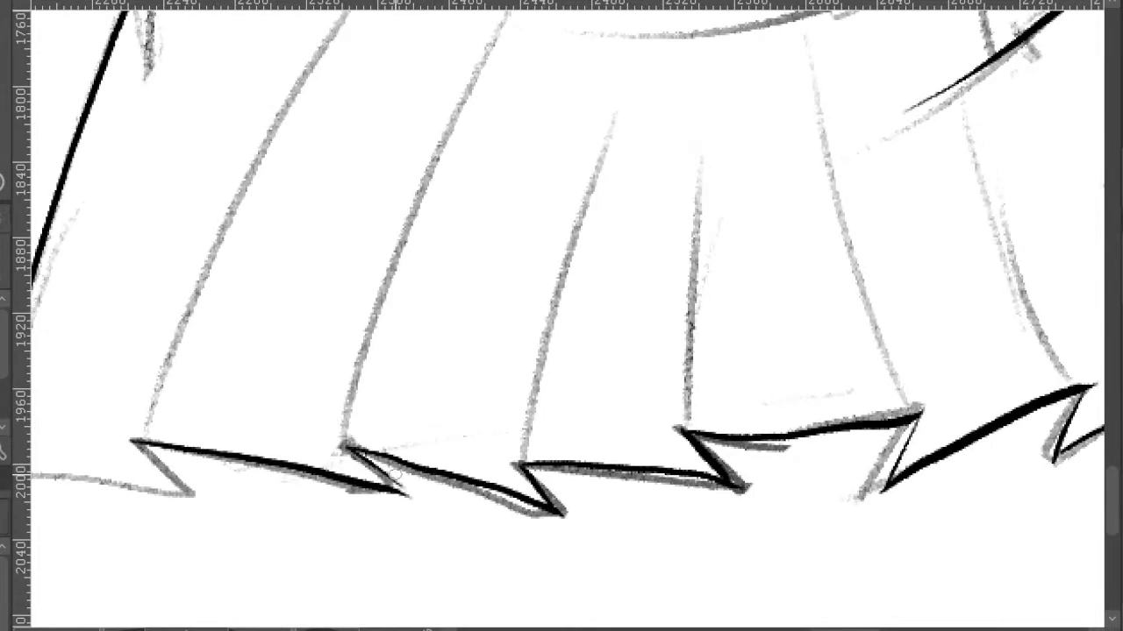
# - Ink the last hem section so it joins the skirt's outer back edge
pyautogui.moveTo(281, 387); pyautogui.dragTo(492, 405)
pyautogui.moveTo(200, 496)
pyautogui.mouseDown()
pyautogui.moveTo(285, 491)
pyautogui.moveTo(419, 518)
pyautogui.mouseUp()
pyautogui.hotkey('ctrl', 'z')
pyautogui.hotkey('ctrl', 'z')
pyautogui.hotkey('ctrl', 'shift', 'z')
pyautogui.hotkey('ctrl', 'shift', 'z')
pyautogui.hotkey('ctrl', 'z')
pyautogui.hotkey('ctrl', 'shift', 'z')
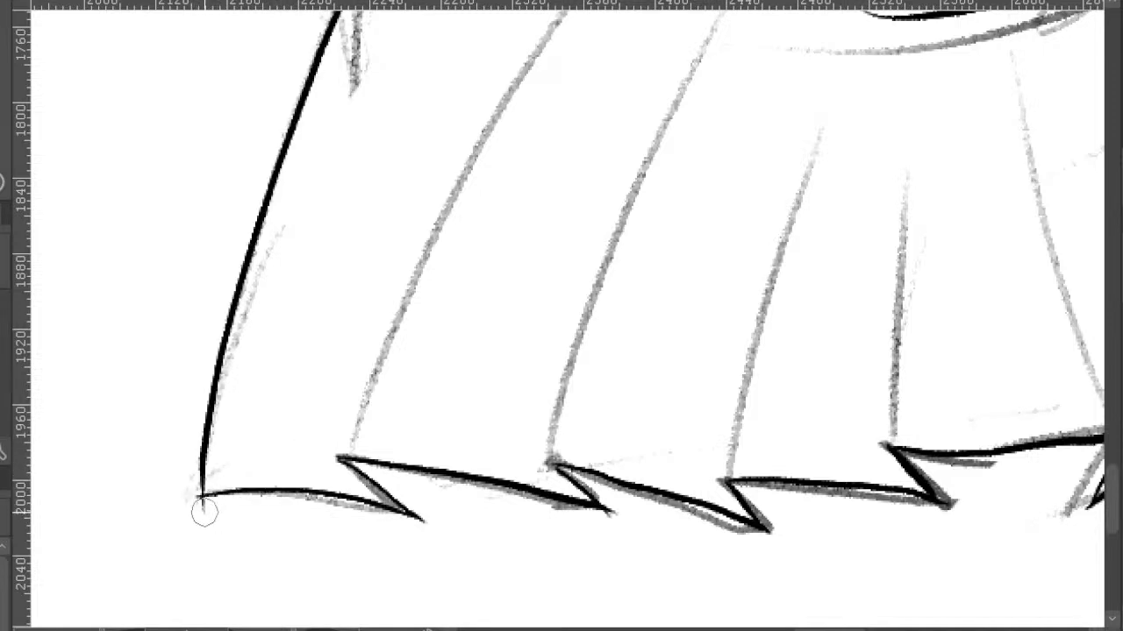
# - Try inking the fold line that rises from the skirt's front pleat
pyautogui.moveTo(983, 402); pyautogui.dragTo(835, 426)
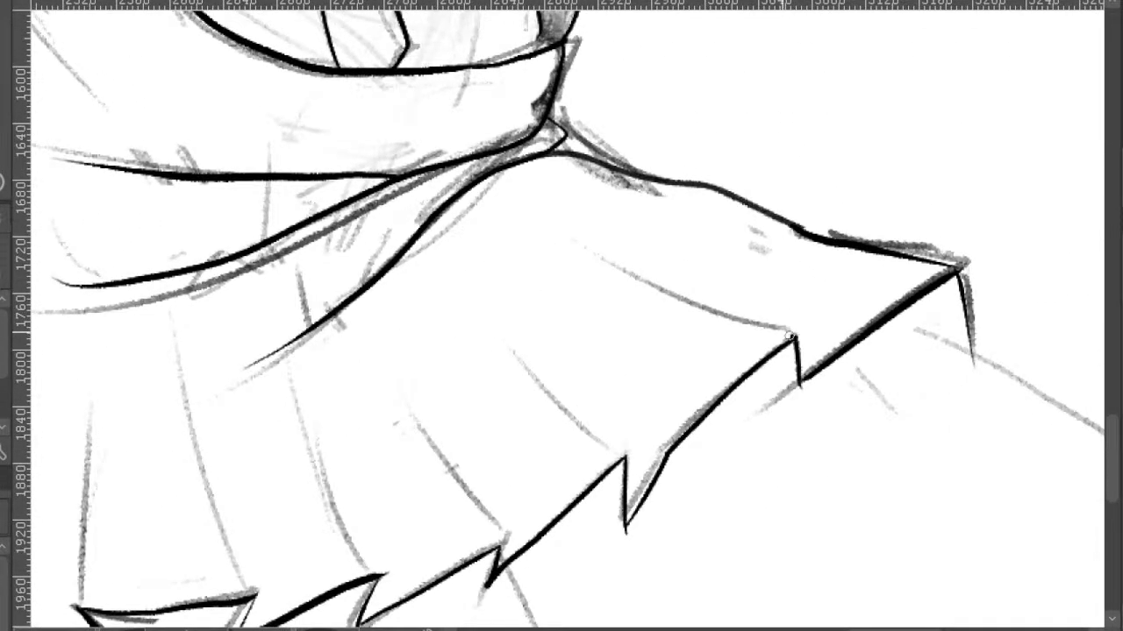
pyautogui.scroll(-3, 686, 251)
pyautogui.moveTo(718, 241); pyautogui.dragTo(714, 239)
pyautogui.hotkey('ctrl', 'z')
pyautogui.moveTo(735, 286); pyautogui.dragTo(657, 271)
# - Ink the thigh line extending from beneath the skirt's front corner, replacing the first stroke with a cleaner one
pyautogui.moveTo(833, 305); pyautogui.dragTo(962, 405)
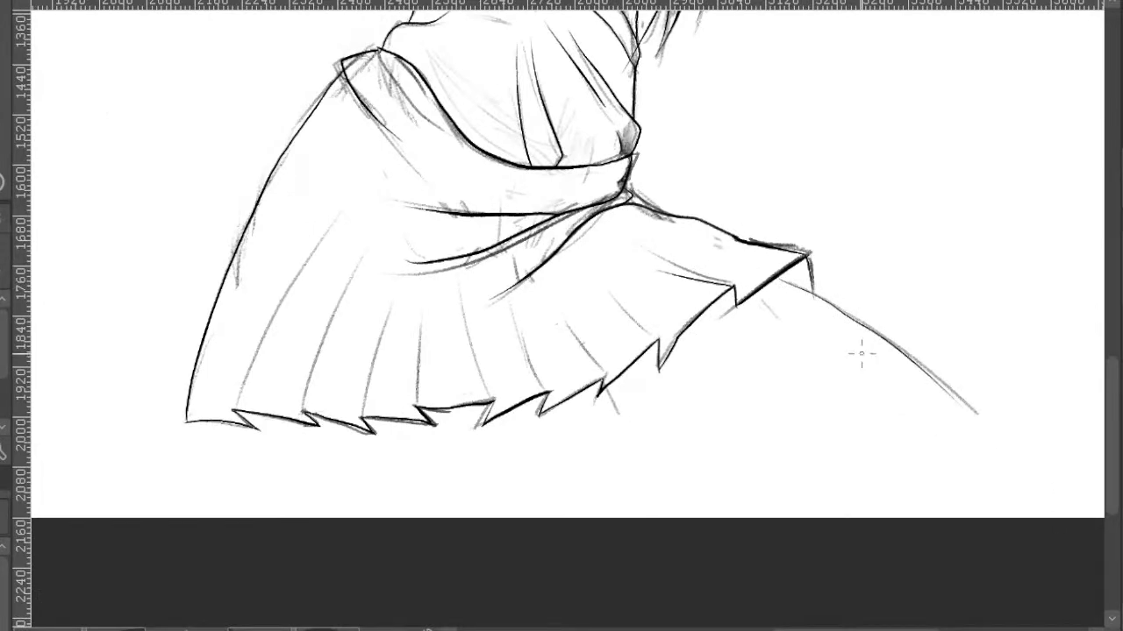
pyautogui.scroll(3, 815, 312)
pyautogui.hotkey('ctrl', 'z')
pyautogui.moveTo(732, 237); pyautogui.dragTo(1116, 493)
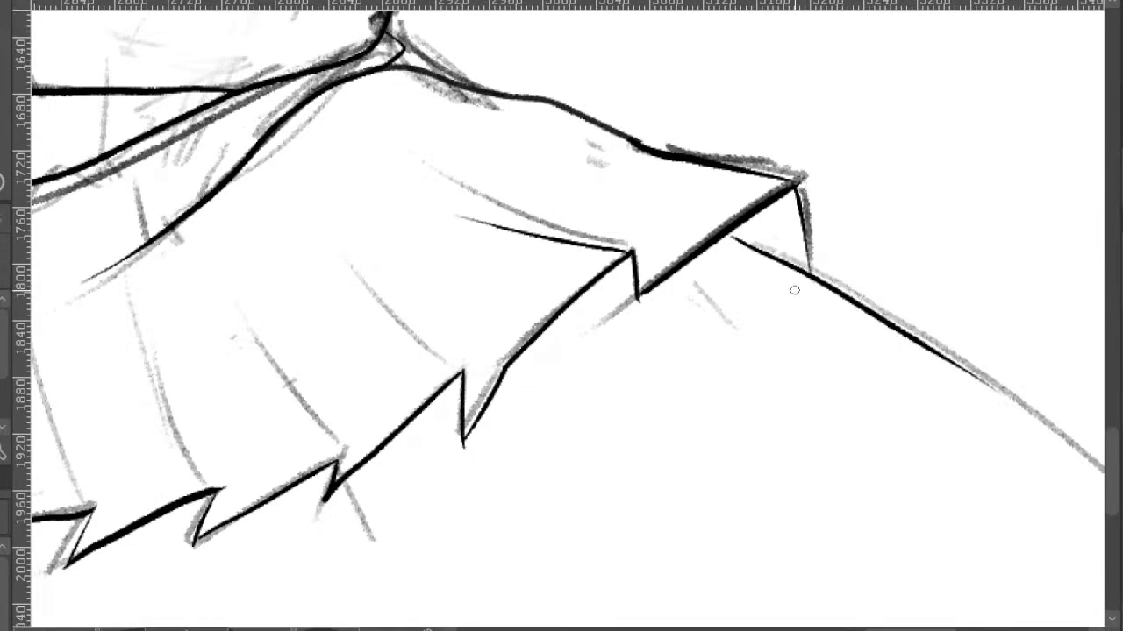
# - Ink the short leg line below the hem and the fold lines rising from the middle pleats
pyautogui.scroll(-3, 803, 291)
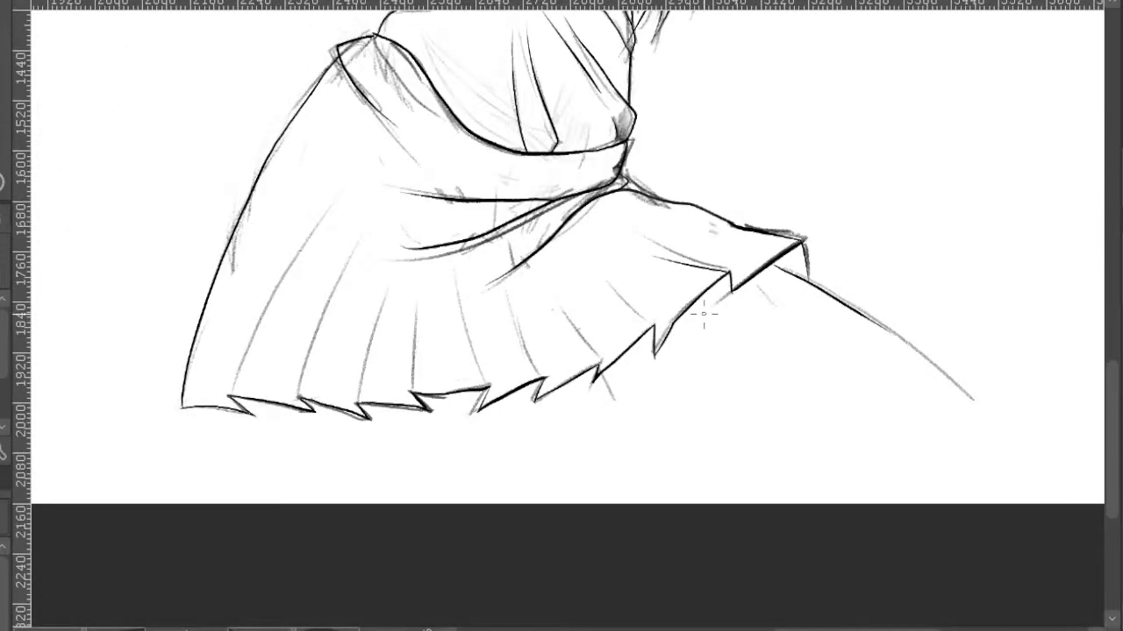
pyautogui.scroll(4, 719, 396)
pyautogui.moveTo(635, 388); pyautogui.dragTo(672, 445)
pyautogui.moveTo(631, 369); pyautogui.dragTo(556, 238)
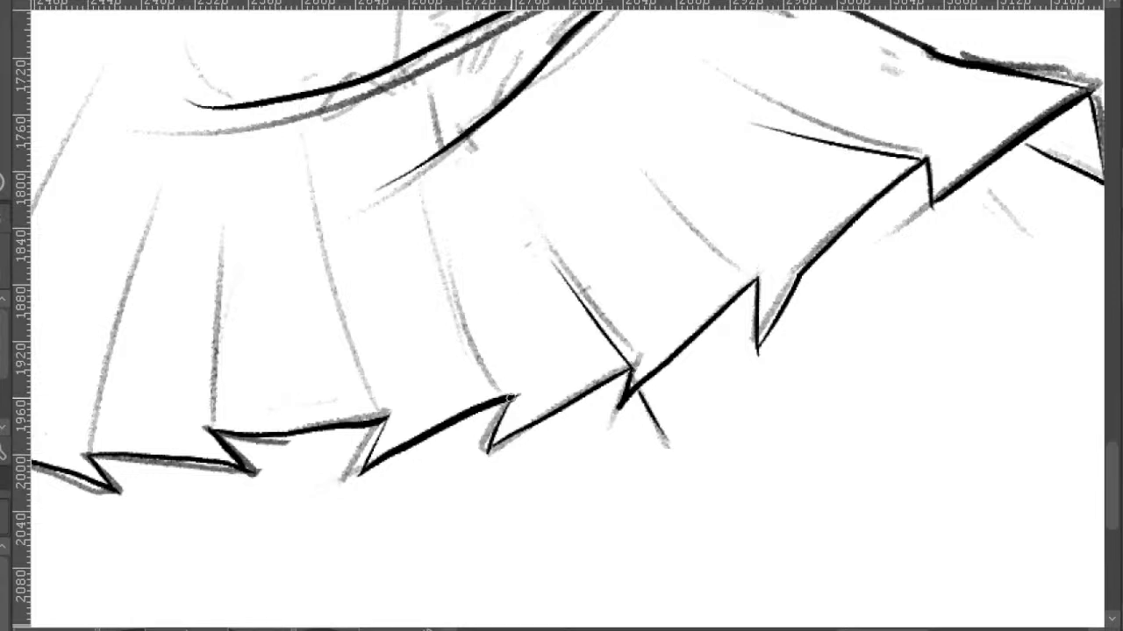
pyautogui.moveTo(511, 397); pyautogui.dragTo(447, 268)
pyautogui.moveTo(386, 414); pyautogui.dragTo(329, 267)
pyautogui.moveTo(208, 431); pyautogui.dragTo(235, 285)
pyautogui.moveTo(817, 171); pyautogui.dragTo(777, 188)
pyautogui.hotkey('ctrl', 'z')
pyautogui.moveTo(168, 449); pyautogui.dragTo(170, 344)
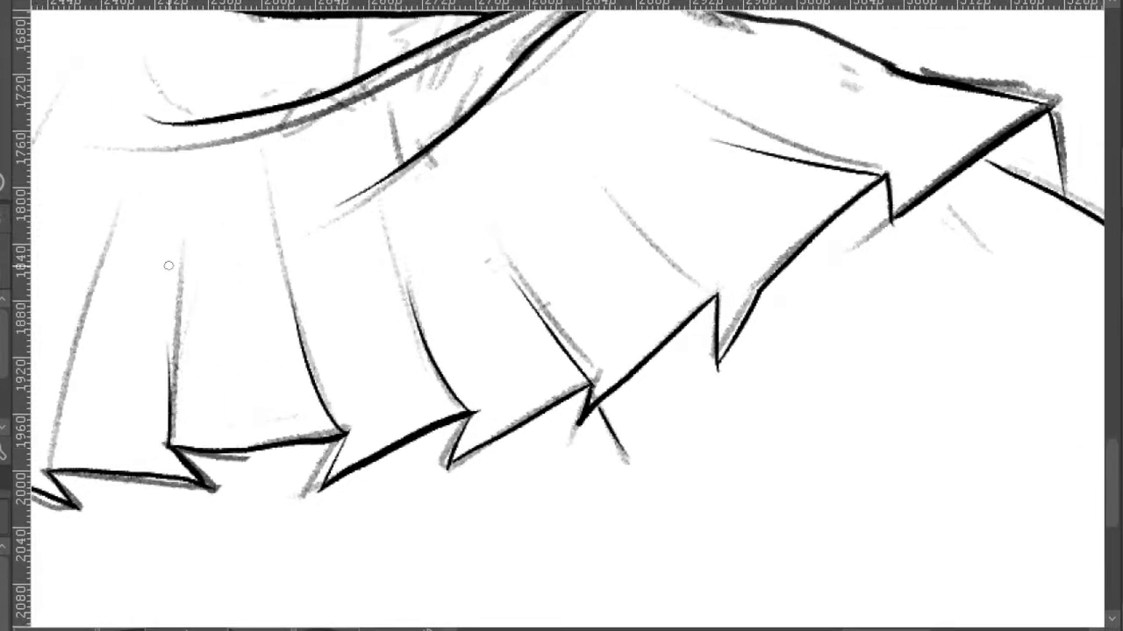
# - Undo the unsatisfactory fold lines and re-ink those of the two front pleats along the sketch
pyautogui.moveTo(927, 120); pyautogui.dragTo(975, 169)
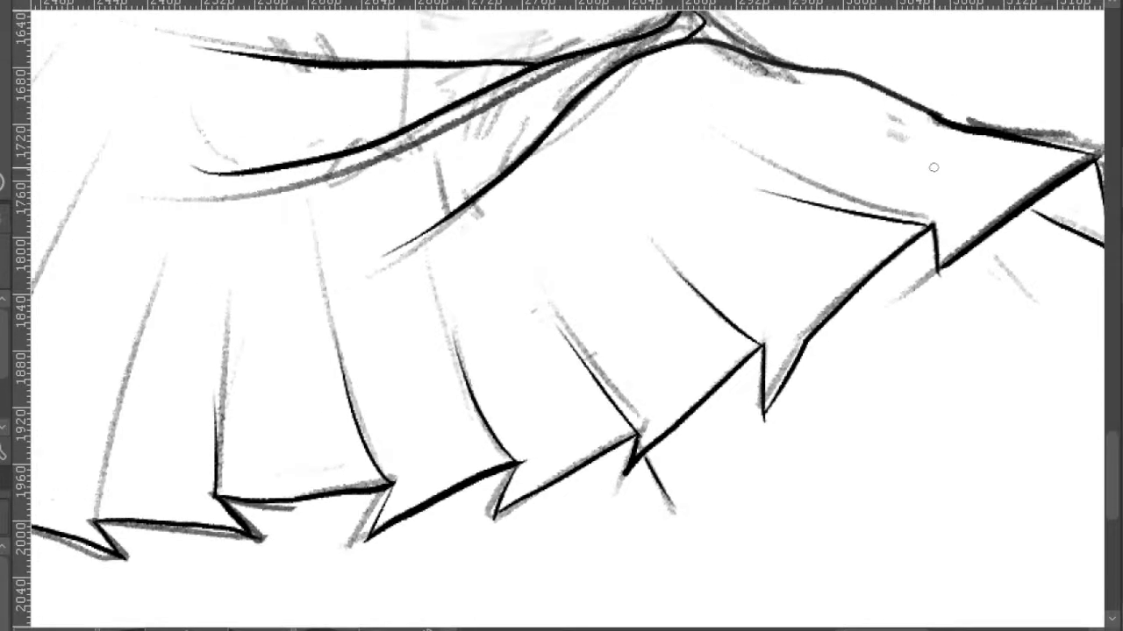
pyautogui.hotkey('ctrl', 'z')
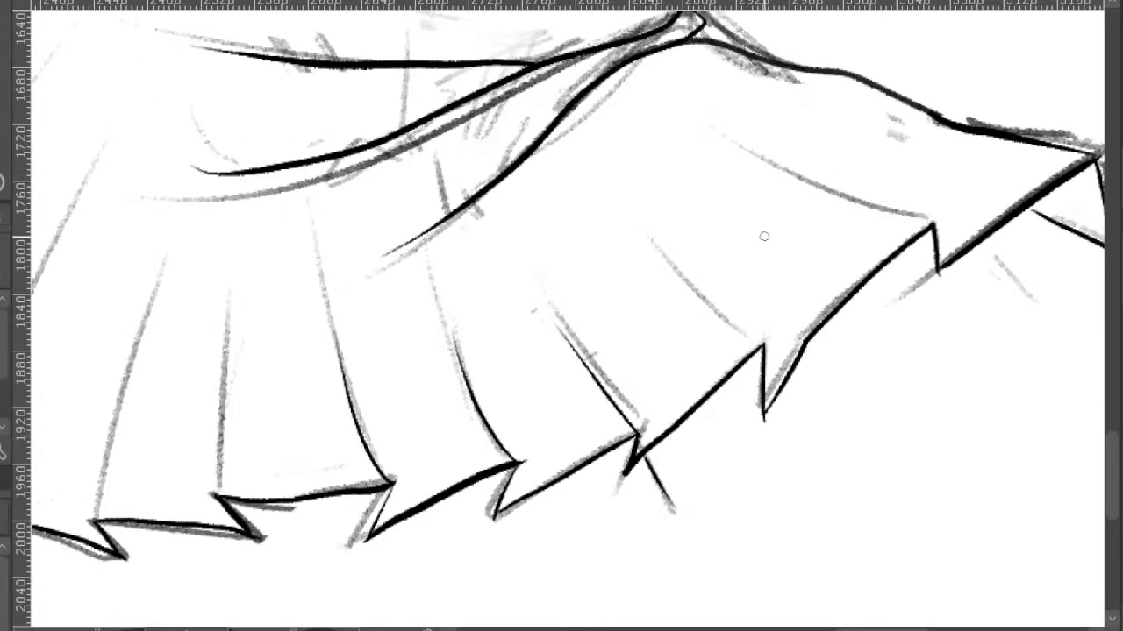
pyautogui.moveTo(760, 344); pyautogui.dragTo(669, 246)
pyautogui.moveTo(932, 224); pyautogui.dragTo(780, 151)
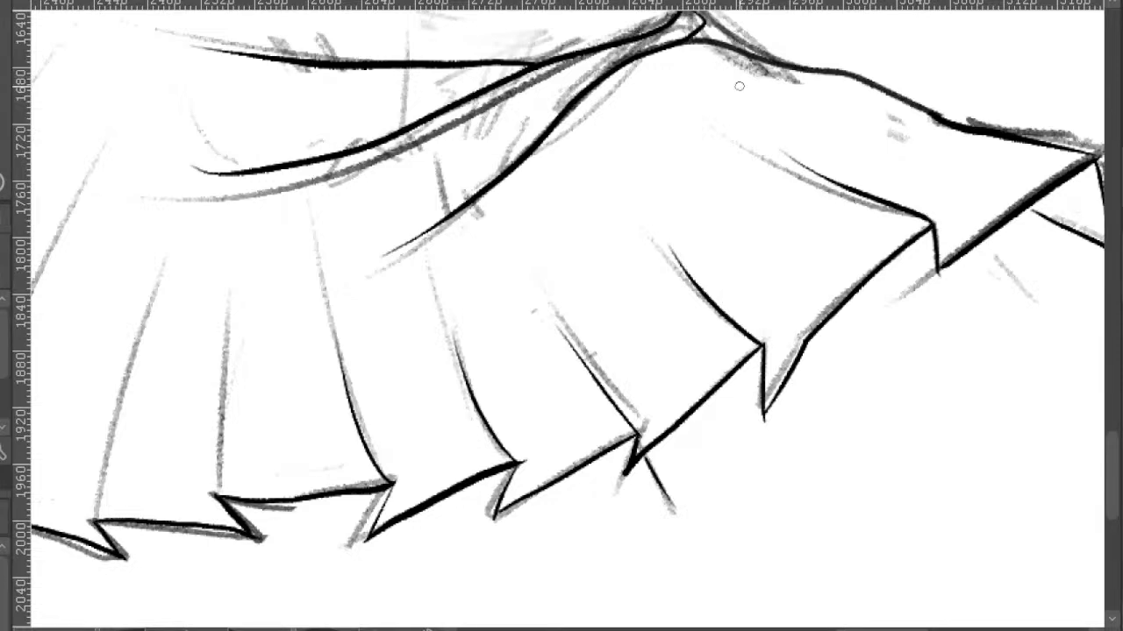
# - Ink the fold lines of the remaining pleats toward the back of the skirt
pyautogui.moveTo(522, 374)
pyautogui.mouseDown()
pyautogui.moveTo(573, 368)
pyautogui.moveTo(530, 333)
pyautogui.moveTo(728, 318)
pyautogui.mouseUp()
pyautogui.moveTo(532, 438); pyautogui.dragTo(532, 331)
pyautogui.moveTo(416, 463)
pyautogui.mouseDown()
pyautogui.moveTo(434, 391)
pyautogui.moveTo(602, 350)
pyautogui.moveTo(542, 247)
pyautogui.mouseUp()
pyautogui.hotkey('ctrl', 'z')
pyautogui.moveTo(502, 388); pyautogui.dragTo(583, 133)
pyautogui.moveTo(561, 217); pyautogui.dragTo(526, 459)
pyautogui.moveTo(349, 554); pyautogui.dragTo(414, 411)
pyautogui.scroll(-1, 421, 402)
pyautogui.moveTo(388, 451); pyautogui.dragTo(506, 210)
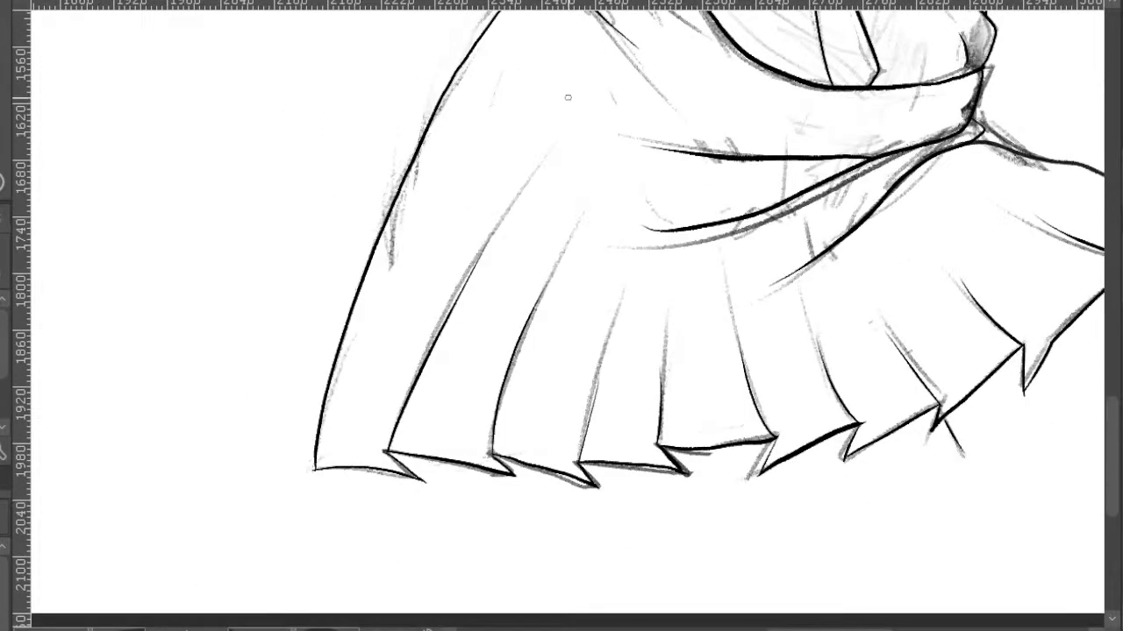
# - Hide the sketch and review the whole line art beside the reference images
pyautogui.scroll(-2, 665, 74)
pyautogui.moveTo(846, 111); pyautogui.dragTo(618, 458)
pyautogui.scroll(-3, 719, 279)
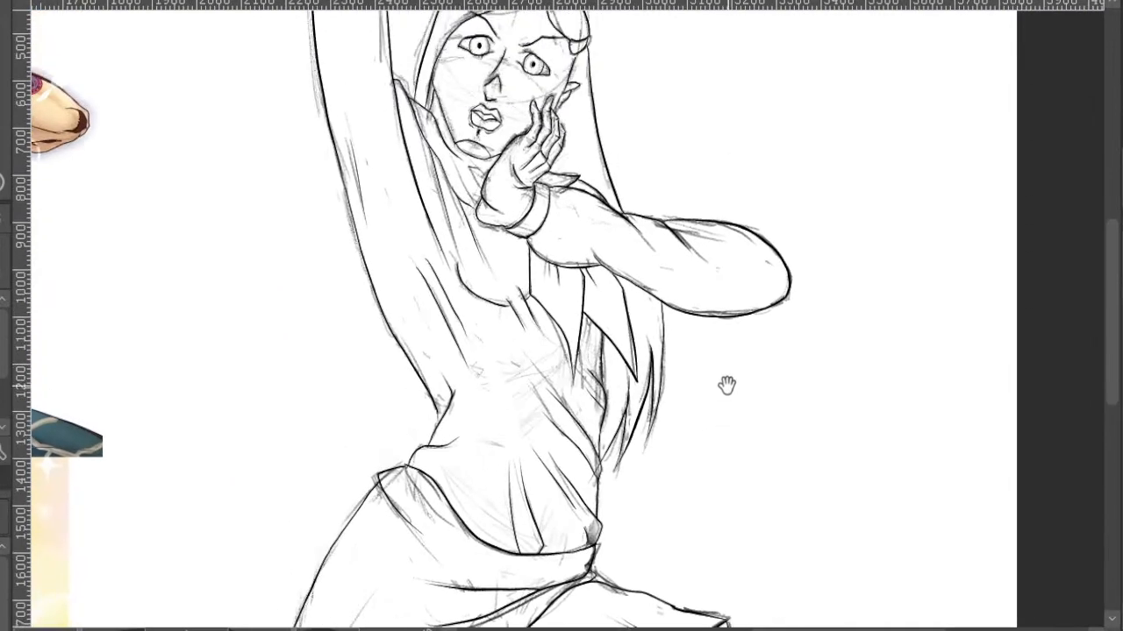
pyautogui.scroll(3, 396, 253)
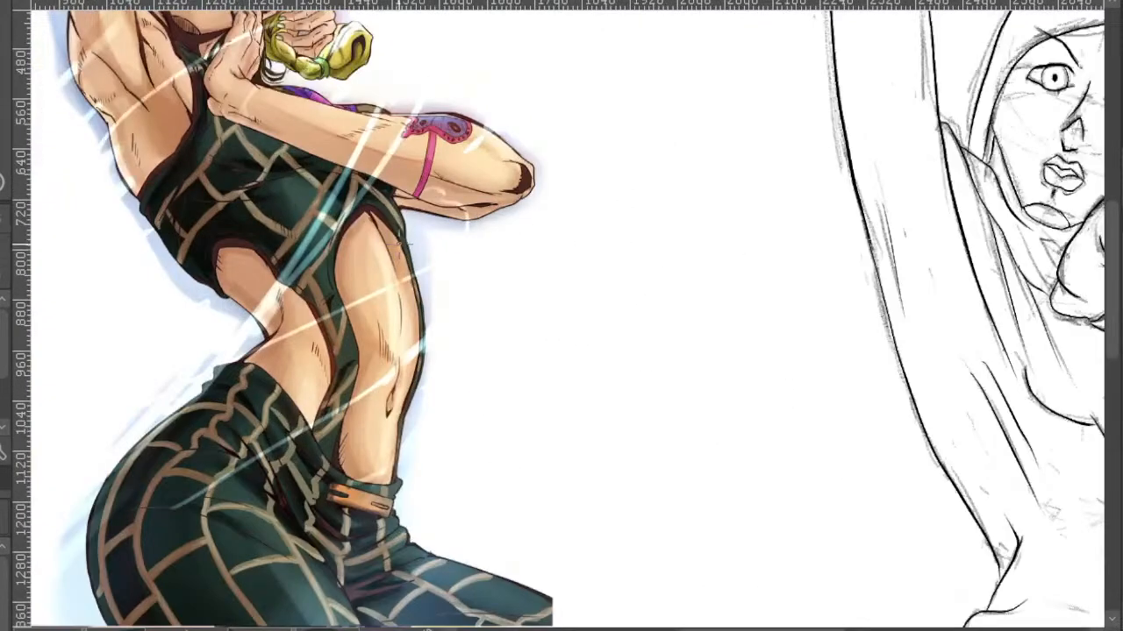
pyautogui.scroll(-1, 401, 254)
pyautogui.moveTo(993, 295); pyautogui.dragTo(736, 165)
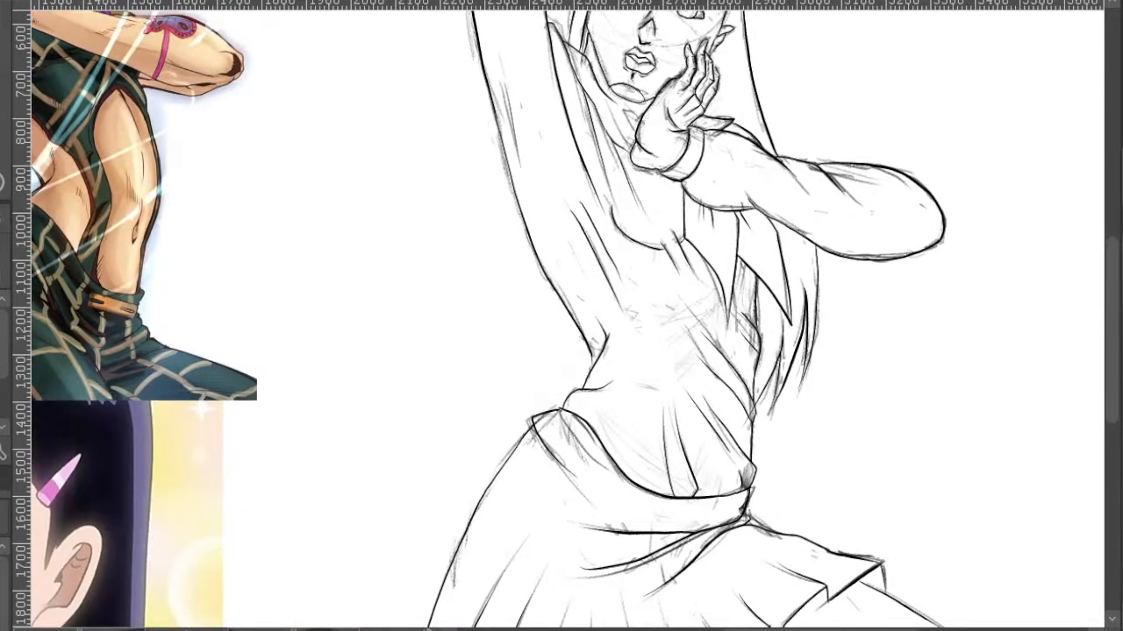
pyautogui.moveTo(983, 195); pyautogui.dragTo(988, 328)
pyautogui.scroll(-1, 984, 305)
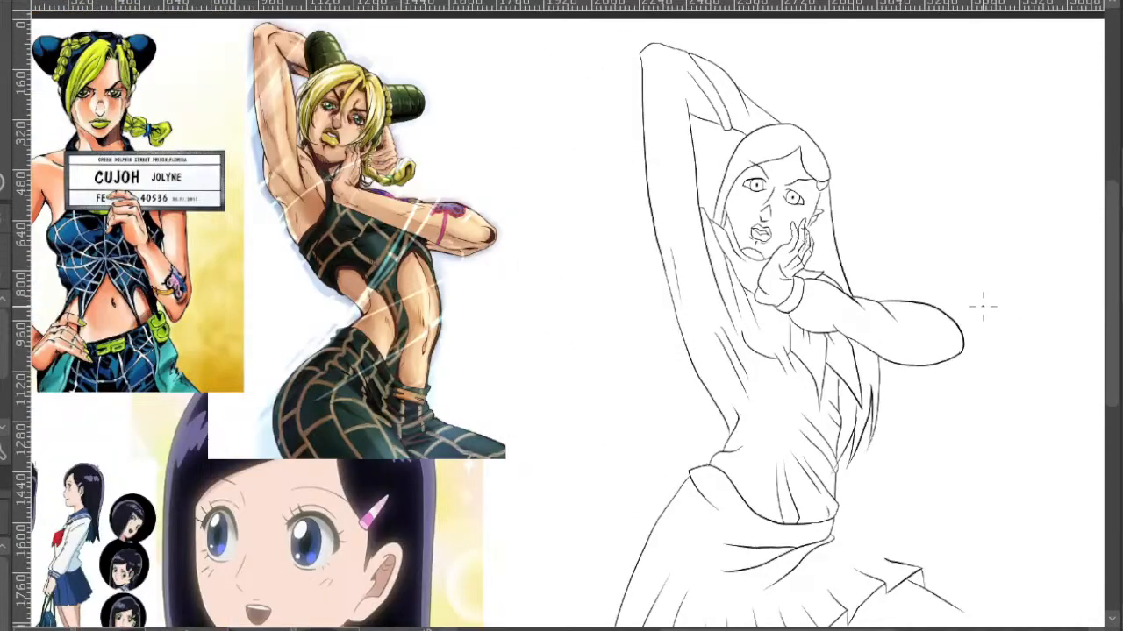
pyautogui.moveTo(970, 281); pyautogui.dragTo(974, 276)
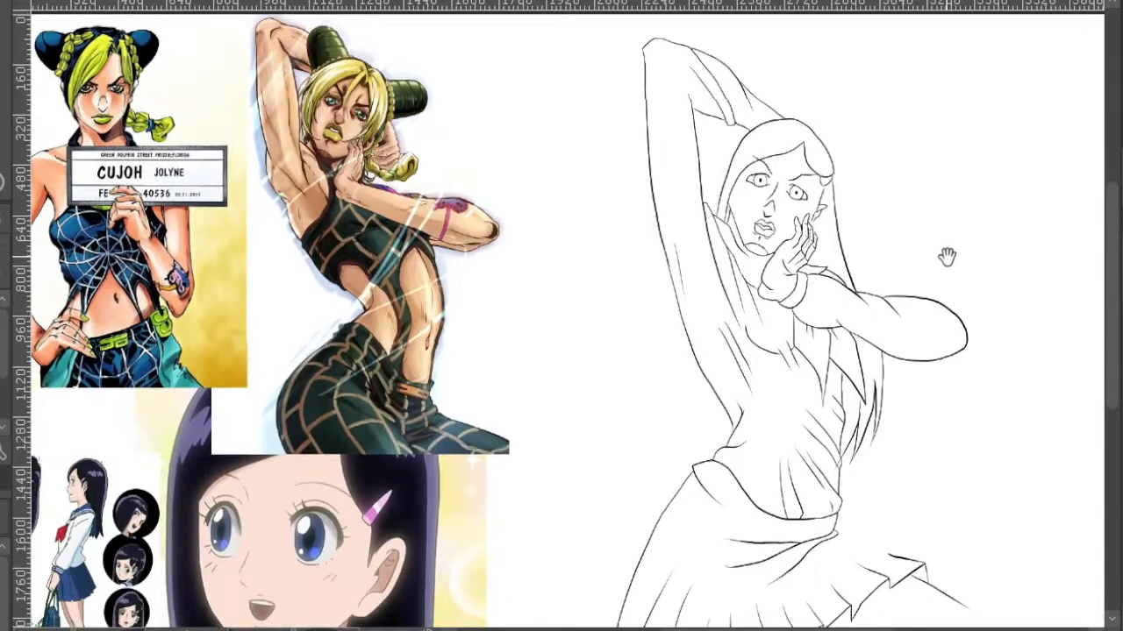
# - Examine the face, hand and upper body line art up close, with and without the sketch
pyautogui.scroll(5, 750, 199)
pyautogui.scroll(-3, 704, 210)
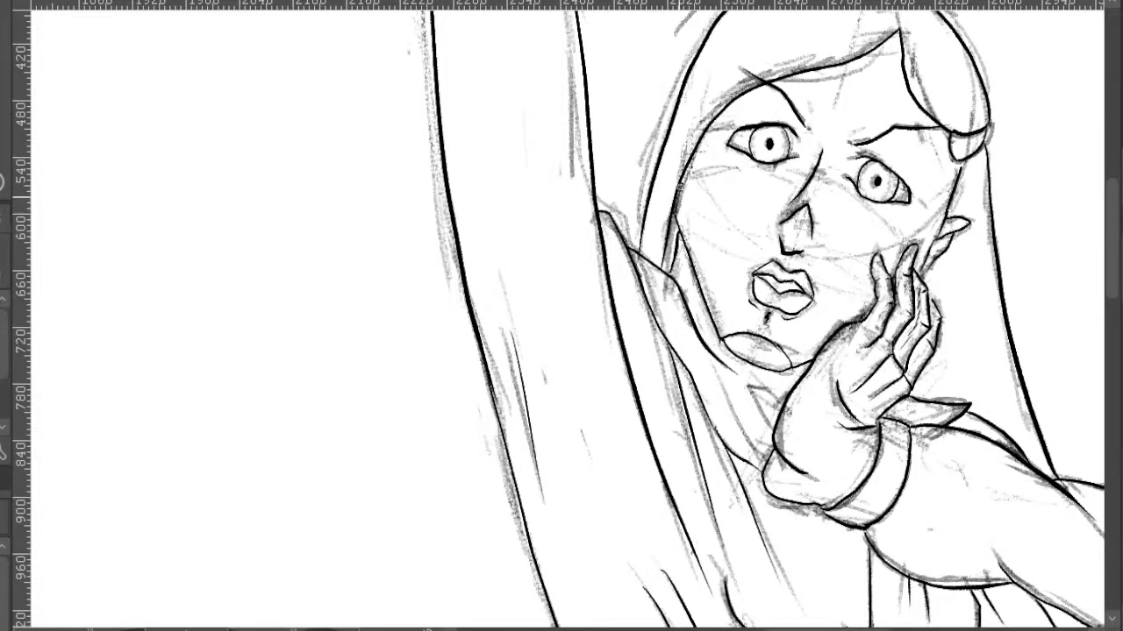
pyautogui.scroll(3, 703, 189)
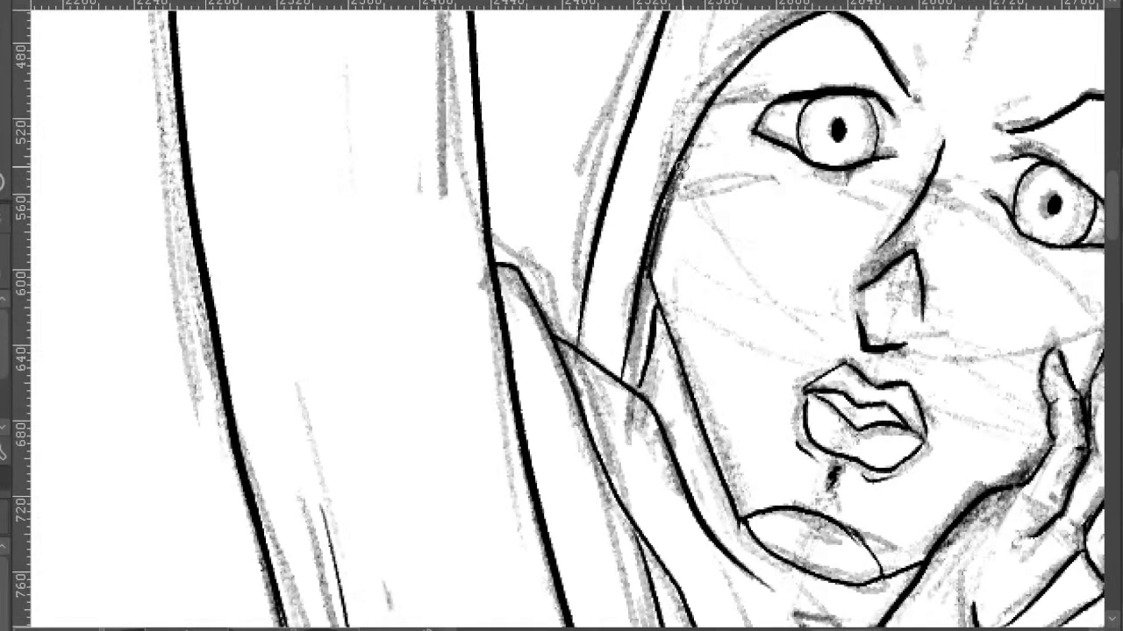
pyautogui.scroll(-1, 681, 149)
pyautogui.scroll(-3, 958, 202)
pyautogui.hotkey('ctrl', '-')
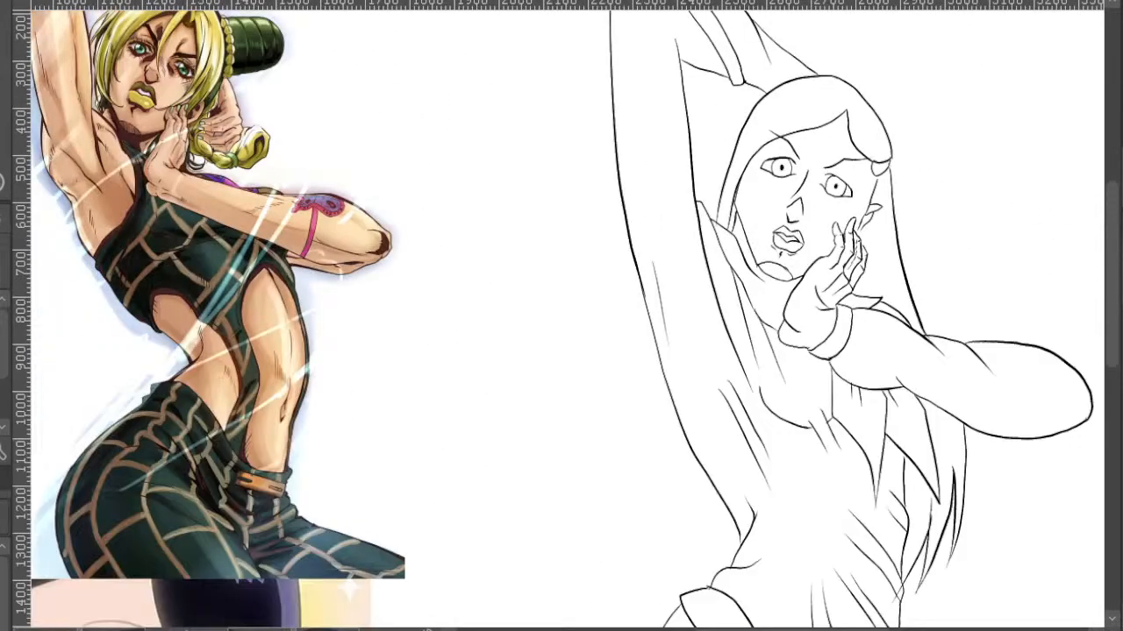
pyautogui.moveTo(1021, 319); pyautogui.dragTo(989, 300)
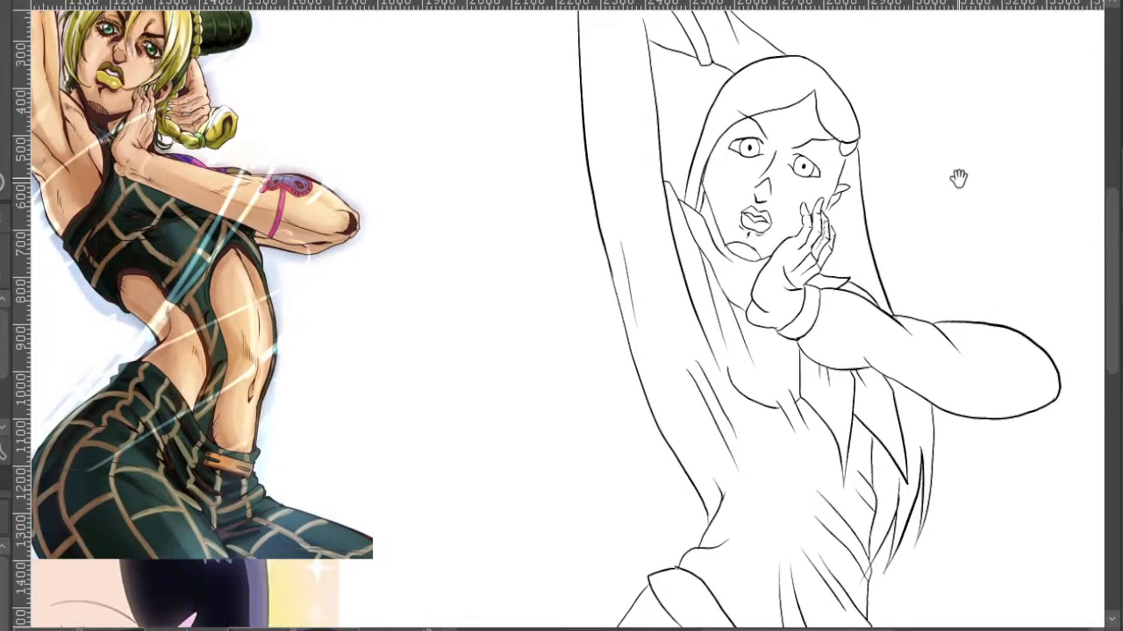
# - Compare the proportions of the sketch-free figure line art with the reference images
pyautogui.moveTo(1010, 200); pyautogui.dragTo(979, 183)
pyautogui.scroll(-3, 917, 183)
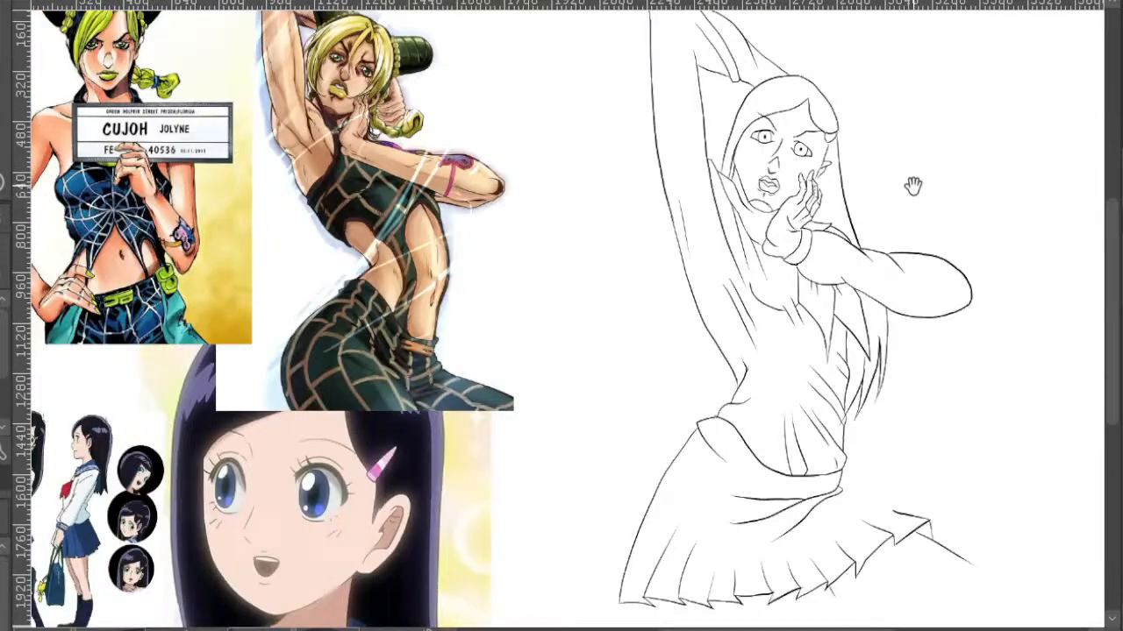
pyautogui.scroll(4, 909, 184)
pyautogui.scroll(-5, 903, 163)
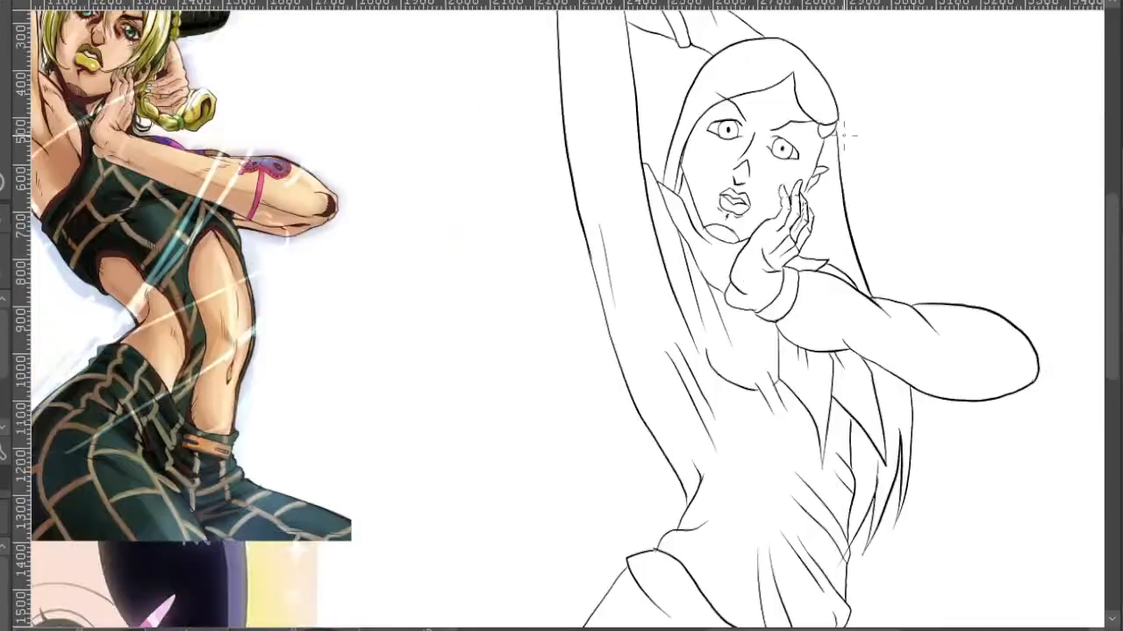
pyautogui.moveTo(903, 155); pyautogui.dragTo(885, 181)
pyautogui.scroll(3, 881, 178)
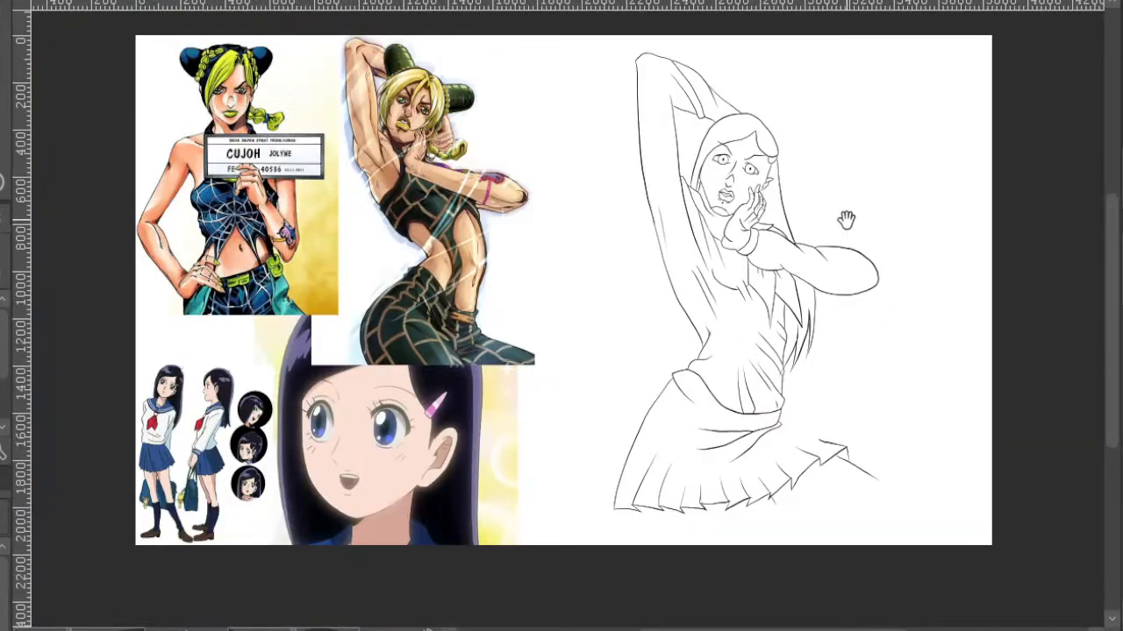
pyautogui.moveTo(842, 220); pyautogui.dragTo(863, 211)
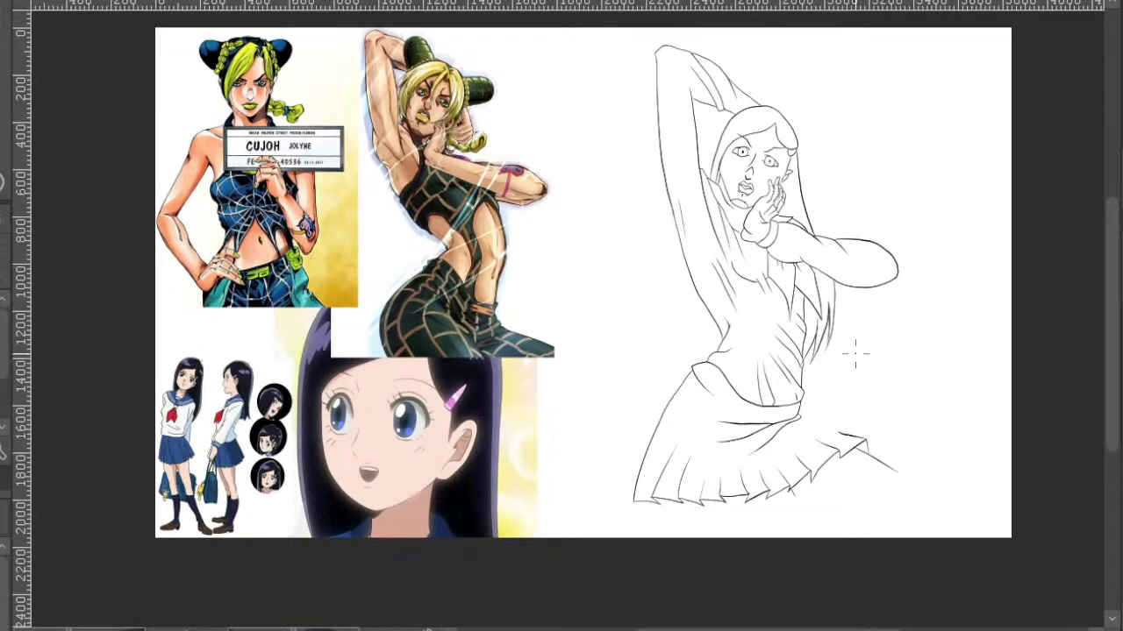
# - Show the sketch again and ink the skirt's upper edge from the waistband to the rear pleat, redoing the stroke once
pyautogui.scroll(6, 950, 395)
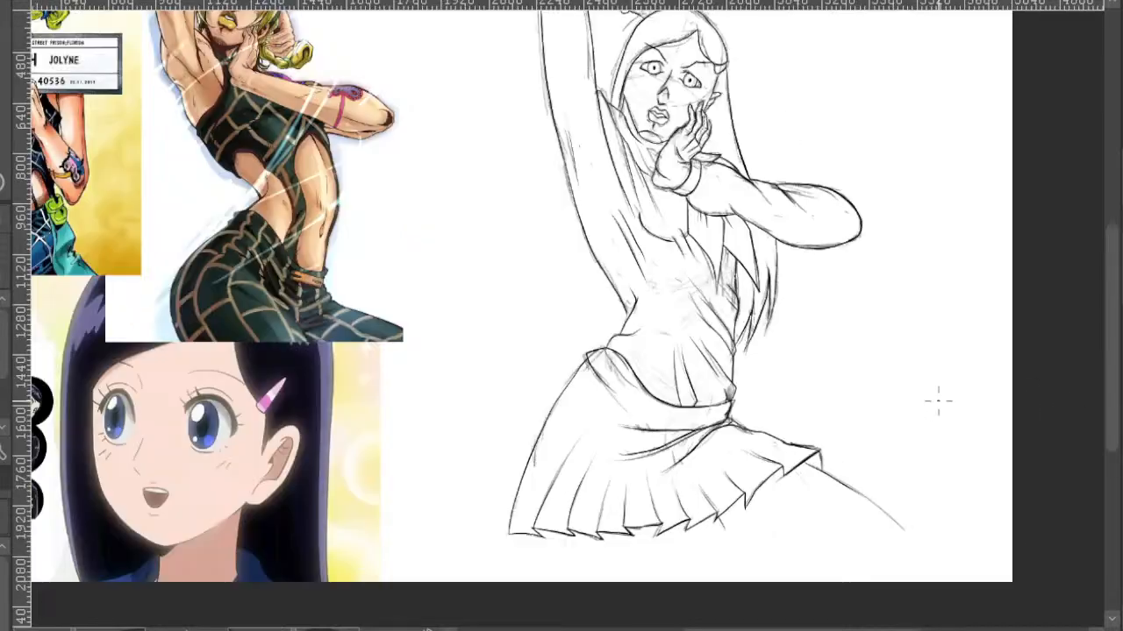
pyautogui.scroll(2, 600, 423)
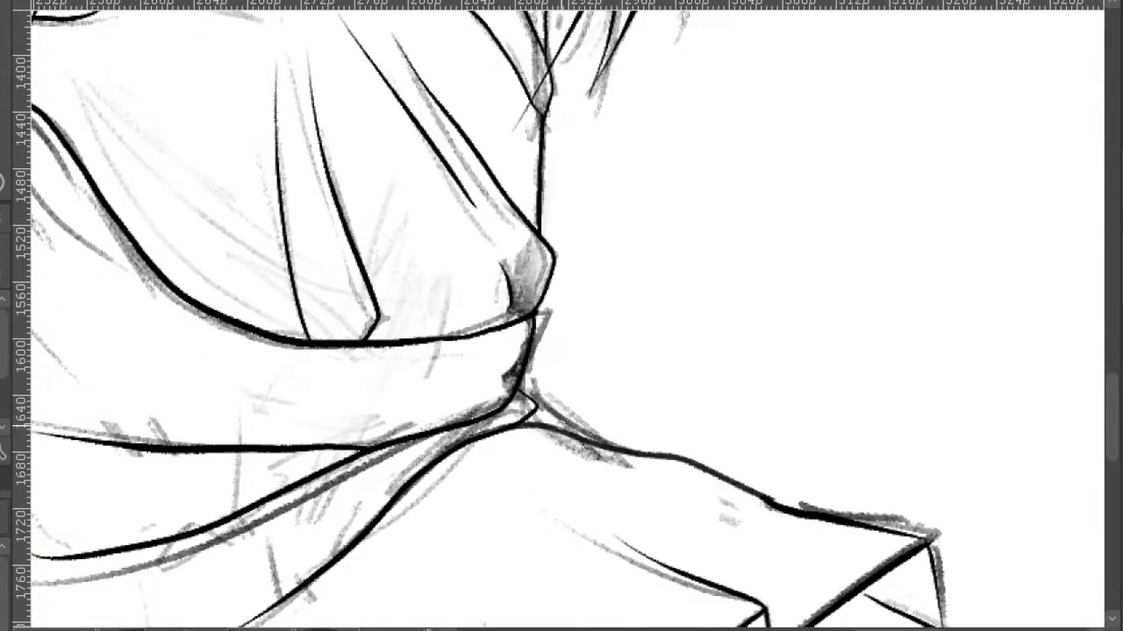
pyautogui.hotkey('ctrl', 'z')
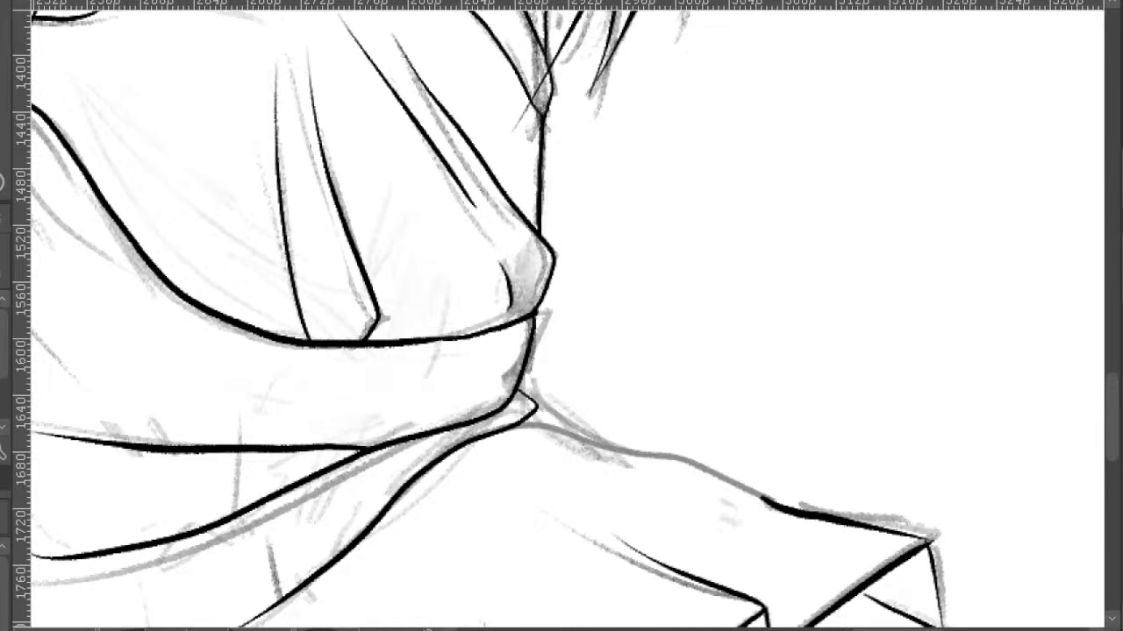
pyautogui.moveTo(542, 411); pyautogui.dragTo(756, 499)
pyautogui.hotkey('ctrl', 'z')
pyautogui.moveTo(537, 412)
pyautogui.mouseDown()
pyautogui.moveTo(754, 492)
pyautogui.moveTo(869, 502)
pyautogui.mouseUp()
# - Hide the sketch and review the skirt and the full figure line art beside the reference images
pyautogui.scroll(-3, 886, 491)
pyautogui.moveTo(975, 344); pyautogui.dragTo(849, 296)
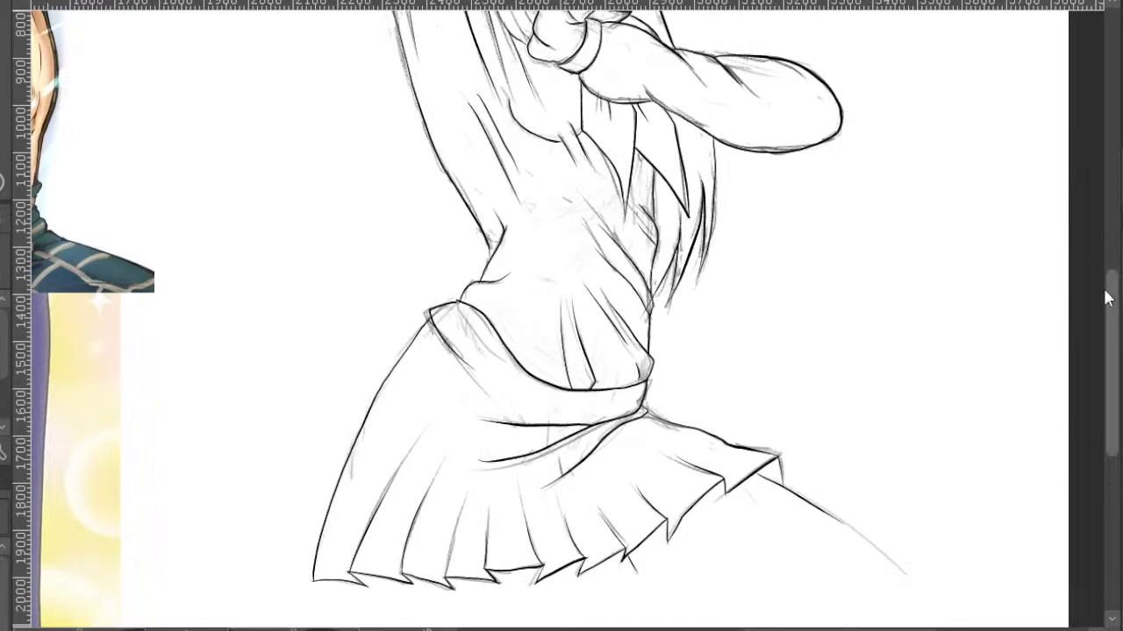
pyautogui.scroll(-1, 891, 371)
pyautogui.moveTo(914, 299); pyautogui.dragTo(886, 336)
pyautogui.moveTo(946, 261)
pyautogui.mouseDown()
pyautogui.moveTo(970, 332)
pyautogui.moveTo(932, 233)
pyautogui.mouseUp()
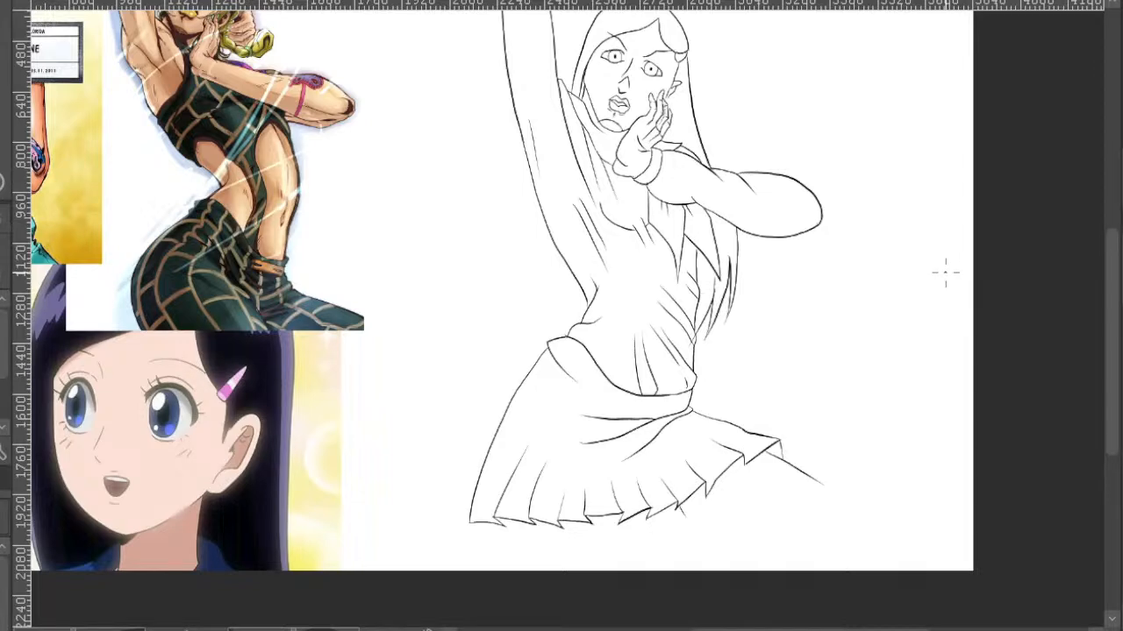
pyautogui.moveTo(906, 304); pyautogui.dragTo(947, 306)
pyautogui.scroll(-1, 960, 299)
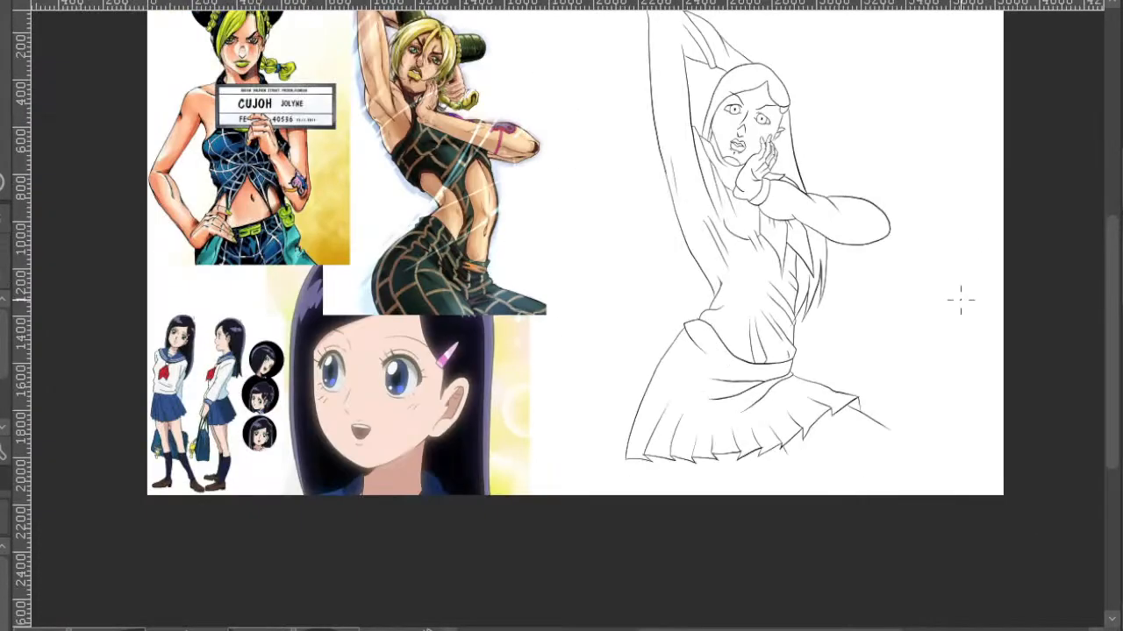
pyautogui.moveTo(930, 253); pyautogui.dragTo(935, 291)
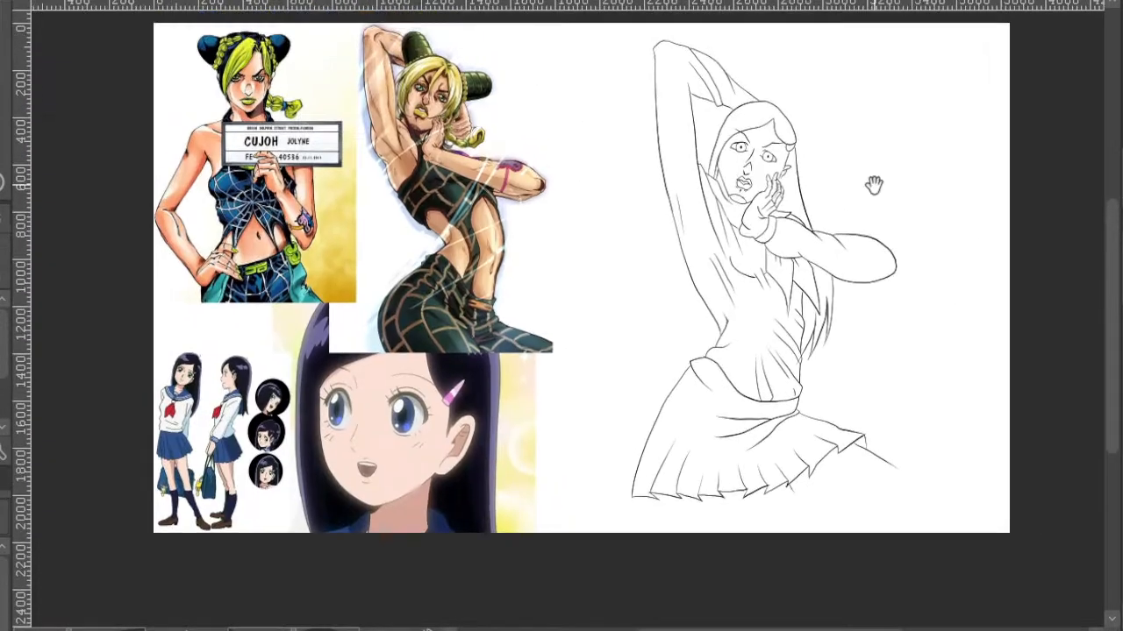
pyautogui.moveTo(866, 191); pyautogui.dragTo(819, 235)
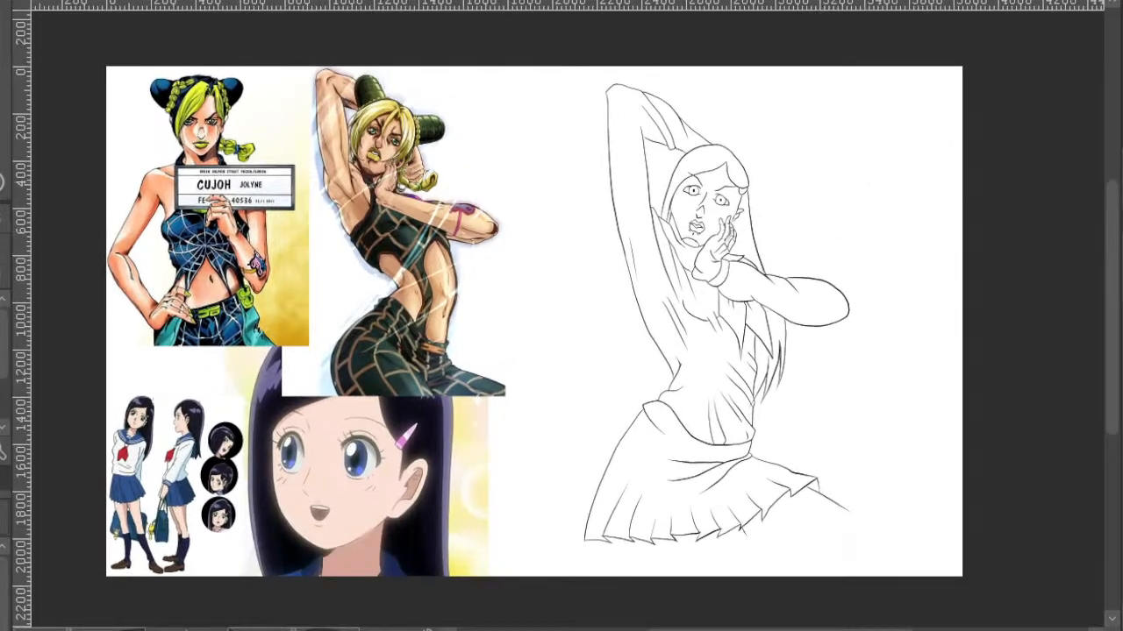
pyautogui.moveTo(978, 306); pyautogui.dragTo(1015, 301)
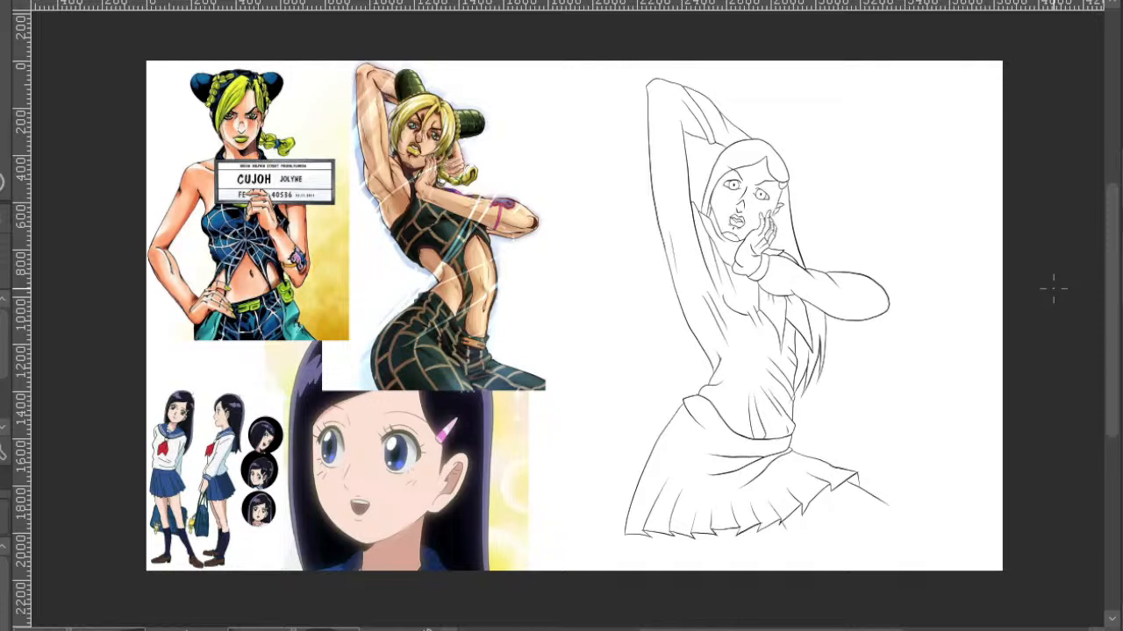
pyautogui.moveTo(897, 251); pyautogui.dragTo(868, 275)
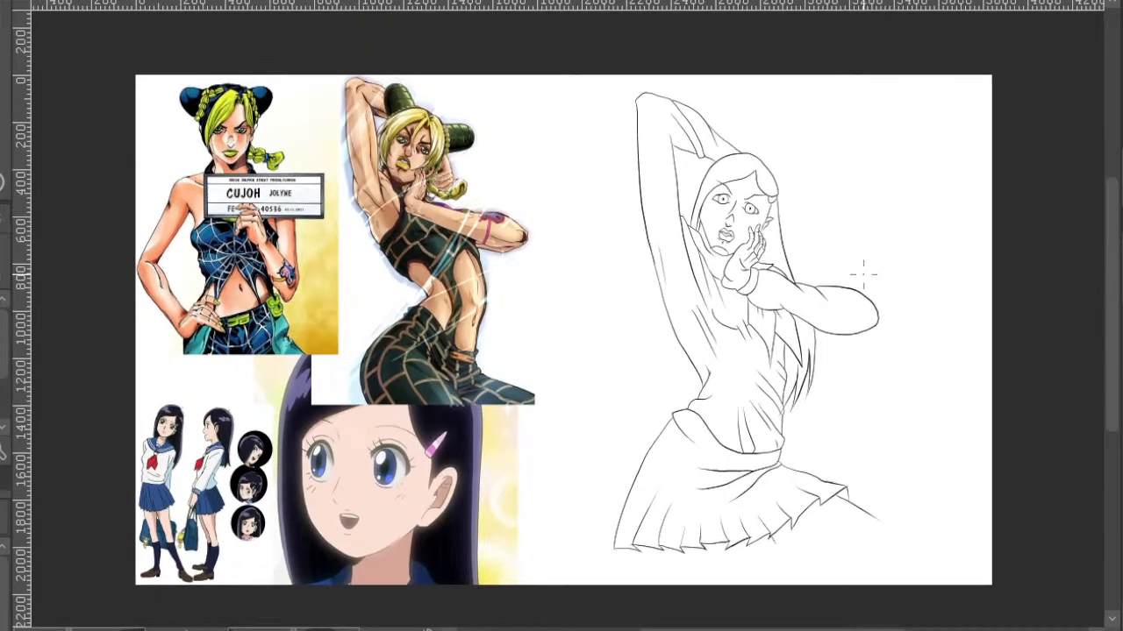
pyautogui.moveTo(865, 235); pyautogui.dragTo(901, 368)
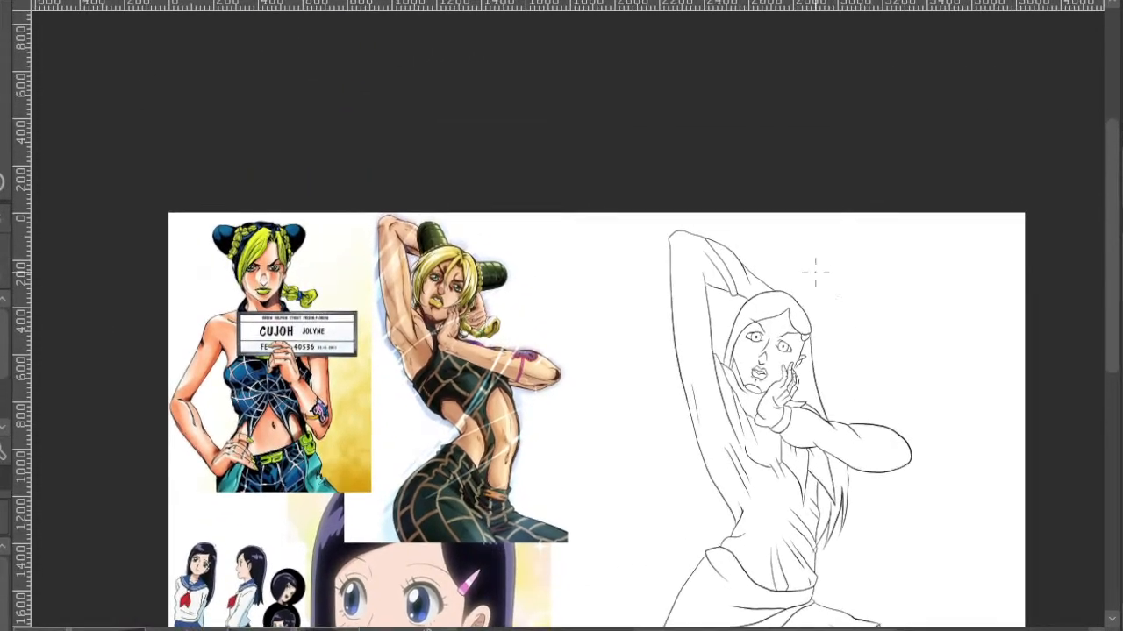
# - Erase the upper part of the longer inner line on the raised arm's forearm, keeping its lower end near the cuff
pyautogui.scroll(4, 739, 263)
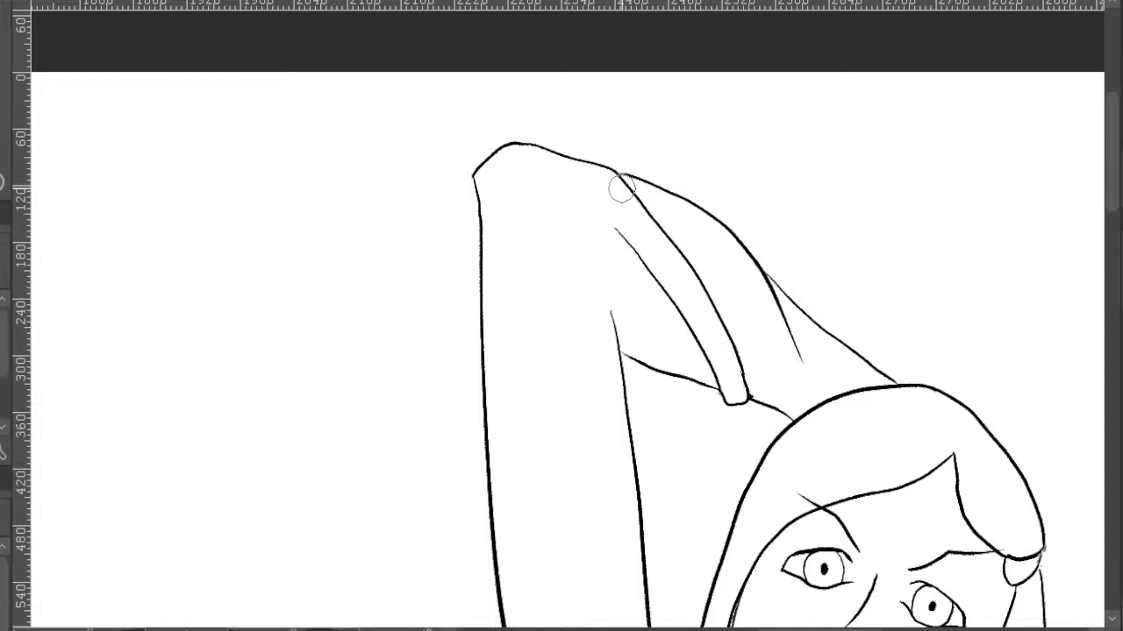
pyautogui.moveTo(631, 190)
pyautogui.mouseDown()
pyautogui.moveTo(620, 178)
pyautogui.moveTo(688, 259)
pyautogui.moveTo(697, 249)
pyautogui.moveTo(698, 265)
pyautogui.mouseUp()
pyautogui.moveTo(837, 200); pyautogui.dragTo(732, 157)
pyautogui.moveTo(701, 320); pyautogui.dragTo(689, 296)
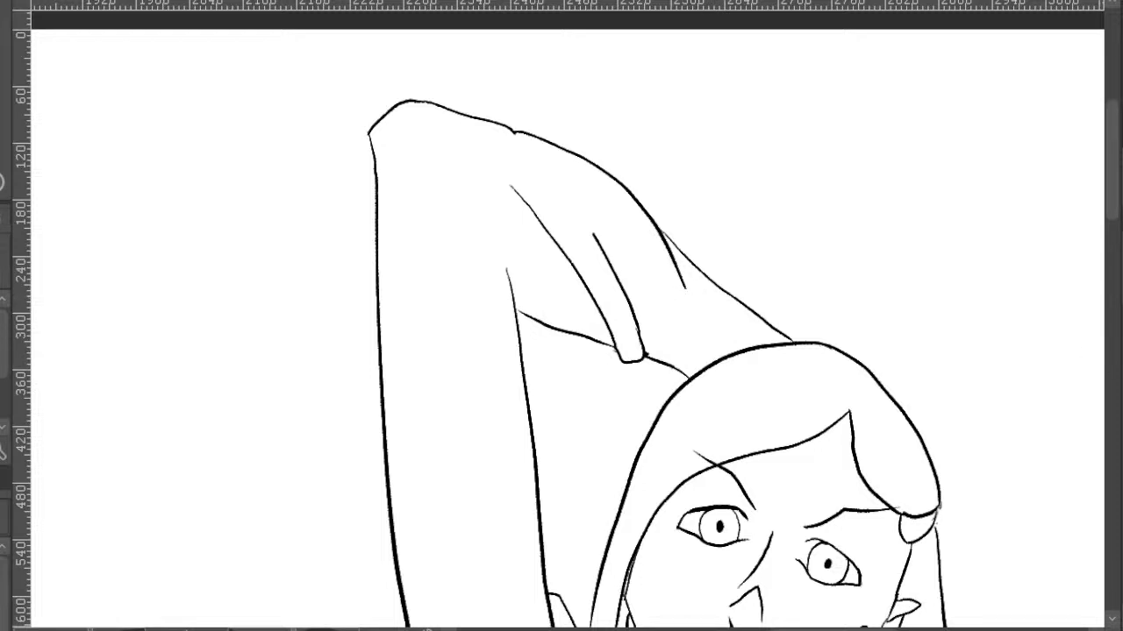
# - Inspect the raised arm, face and hand line art and compare them with the reference pose
pyautogui.moveTo(985, 434); pyautogui.dragTo(945, 277)
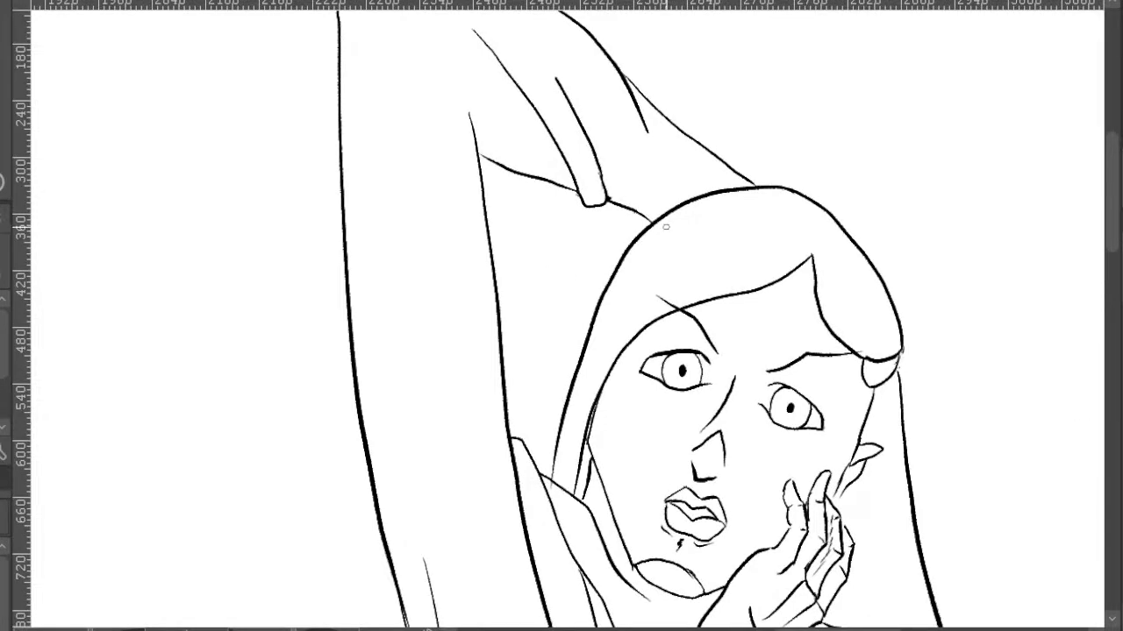
pyautogui.moveTo(930, 346); pyautogui.dragTo(948, 180)
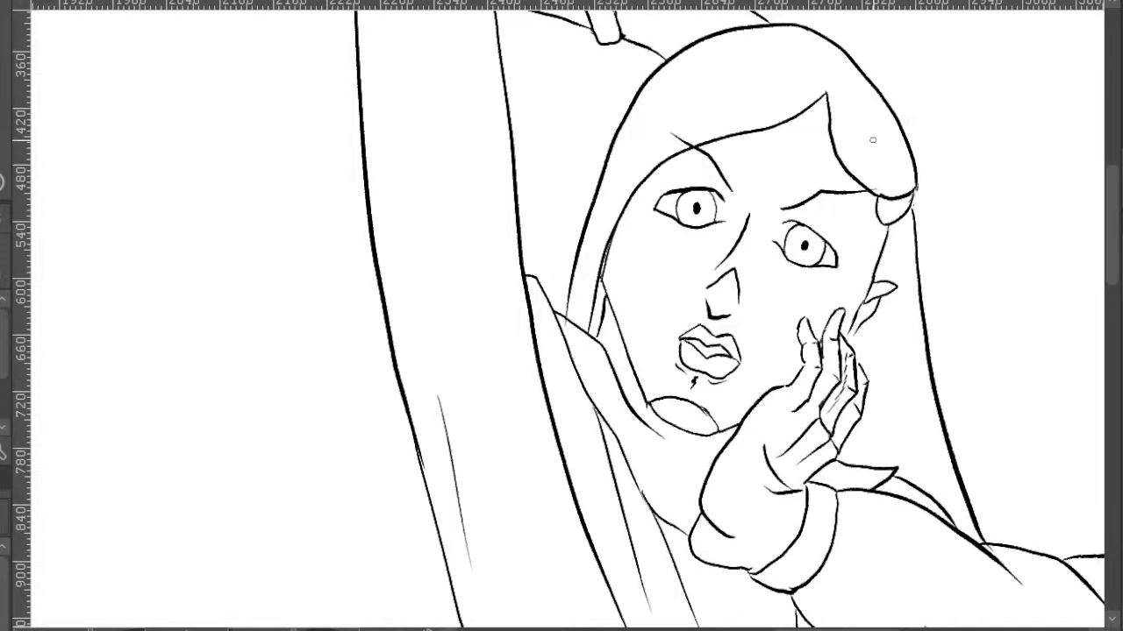
pyautogui.scroll(-1, 877, 155)
pyautogui.moveTo(896, 235); pyautogui.dragTo(804, 177)
pyautogui.moveTo(857, 235); pyautogui.dragTo(882, 207)
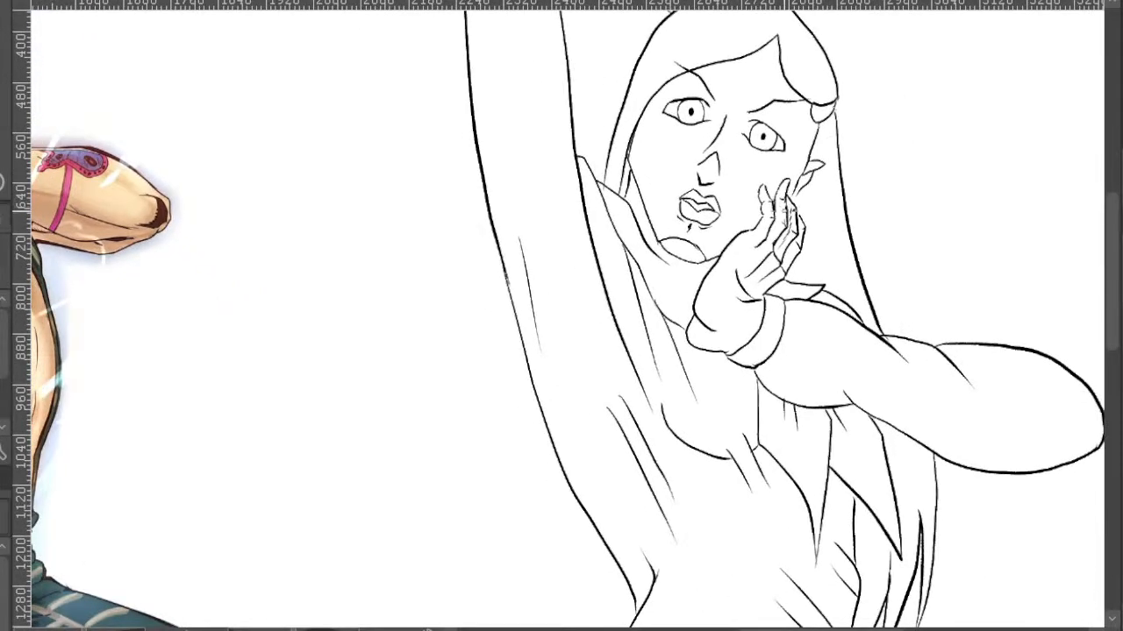
pyautogui.scroll(-1, 786, 211)
pyautogui.scroll(3, 795, 197)
pyautogui.scroll(-3, 777, 210)
pyautogui.moveTo(749, 225); pyautogui.dragTo(799, 276)
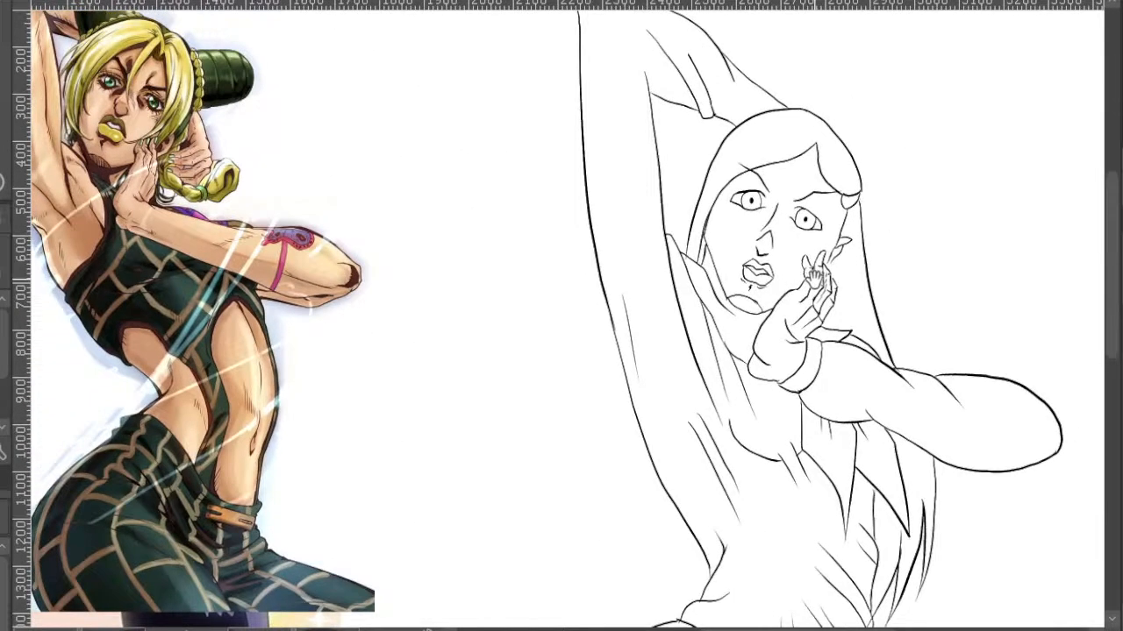
# - Ink fine hatching strokes along the fingers of the hand touching the cheek
pyautogui.scroll(5, 828, 276)
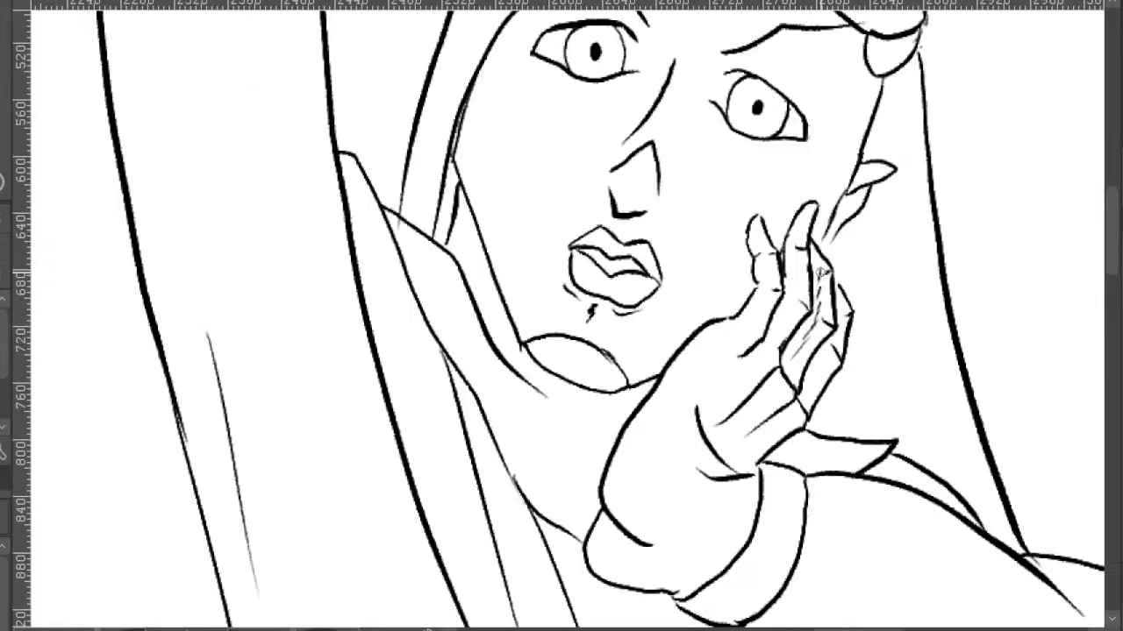
pyautogui.moveTo(788, 248)
pyautogui.mouseDown()
pyautogui.moveTo(791, 283)
pyautogui.moveTo(765, 344)
pyautogui.moveTo(816, 291)
pyautogui.mouseUp()
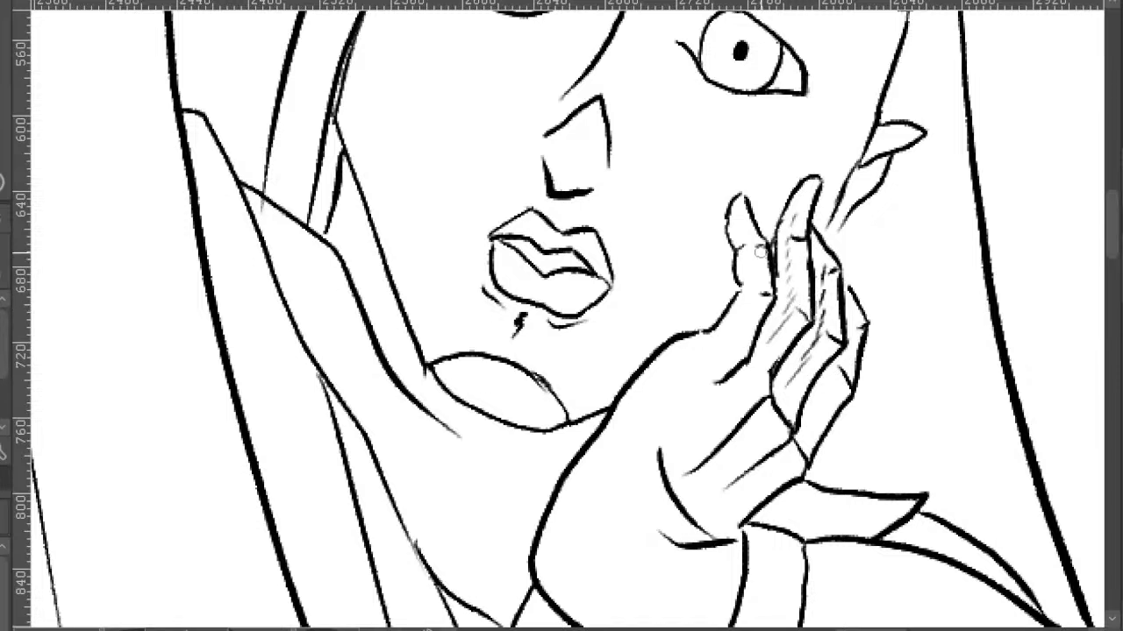
pyautogui.moveTo(750, 246)
pyautogui.mouseDown()
pyautogui.moveTo(754, 300)
pyautogui.moveTo(739, 333)
pyautogui.mouseUp()
pyautogui.scroll(-1, 797, 283)
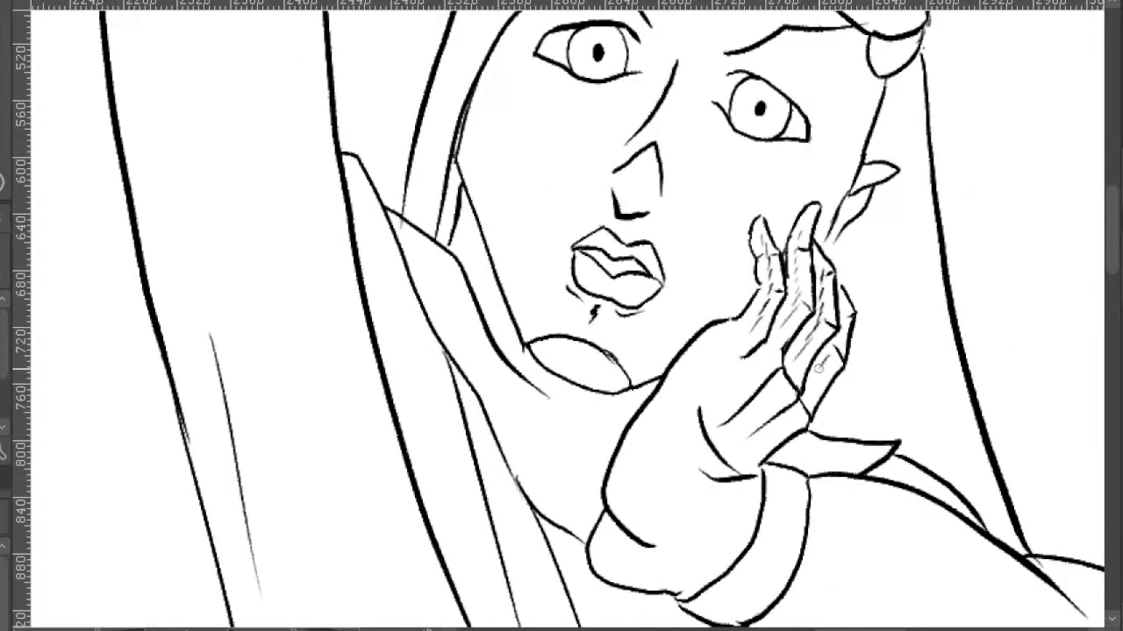
pyautogui.scroll(-2, 805, 405)
# - Check the reference face and redraw the nose bridge as a thinner line
pyautogui.moveTo(829, 318); pyautogui.dragTo(921, 319)
pyautogui.moveTo(789, 240); pyautogui.dragTo(927, 380)
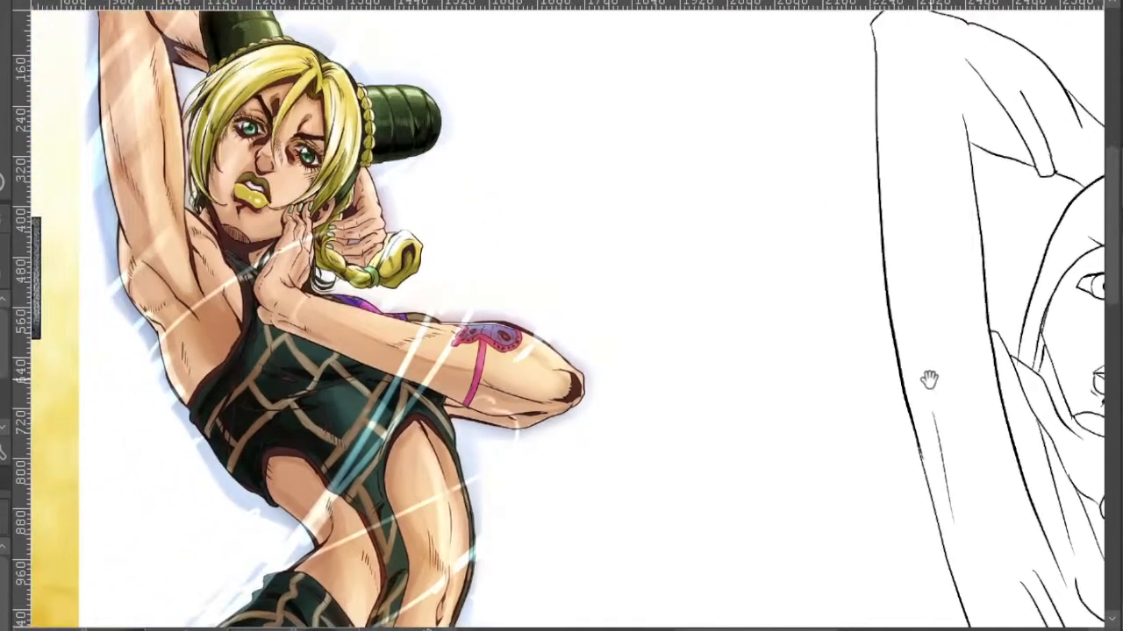
pyautogui.moveTo(1008, 396); pyautogui.dragTo(771, 314)
pyautogui.moveTo(979, 347)
pyautogui.mouseDown()
pyautogui.moveTo(910, 331)
pyautogui.moveTo(866, 498)
pyautogui.moveTo(915, 426)
pyautogui.moveTo(886, 365)
pyautogui.moveTo(960, 453)
pyautogui.moveTo(987, 441)
pyautogui.moveTo(1056, 477)
pyautogui.moveTo(1038, 414)
pyautogui.mouseUp()
pyautogui.moveTo(995, 458)
pyautogui.mouseDown()
pyautogui.moveTo(966, 394)
pyautogui.moveTo(922, 391)
pyautogui.moveTo(854, 428)
pyautogui.moveTo(910, 385)
pyautogui.moveTo(972, 421)
pyautogui.moveTo(963, 414)
pyautogui.moveTo(949, 432)
pyautogui.mouseUp()
pyautogui.scroll(2, 952, 295)
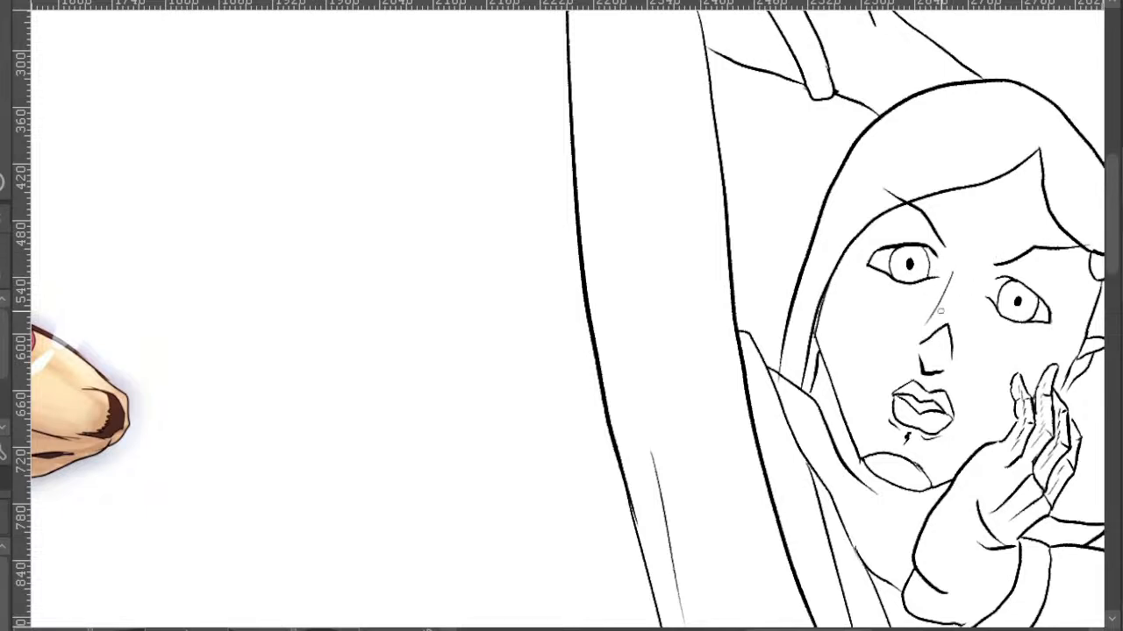
pyautogui.moveTo(936, 318); pyautogui.dragTo(956, 271)
pyautogui.moveTo(1028, 381); pyautogui.dragTo(1031, 386)
pyautogui.scroll(-2, 1032, 385)
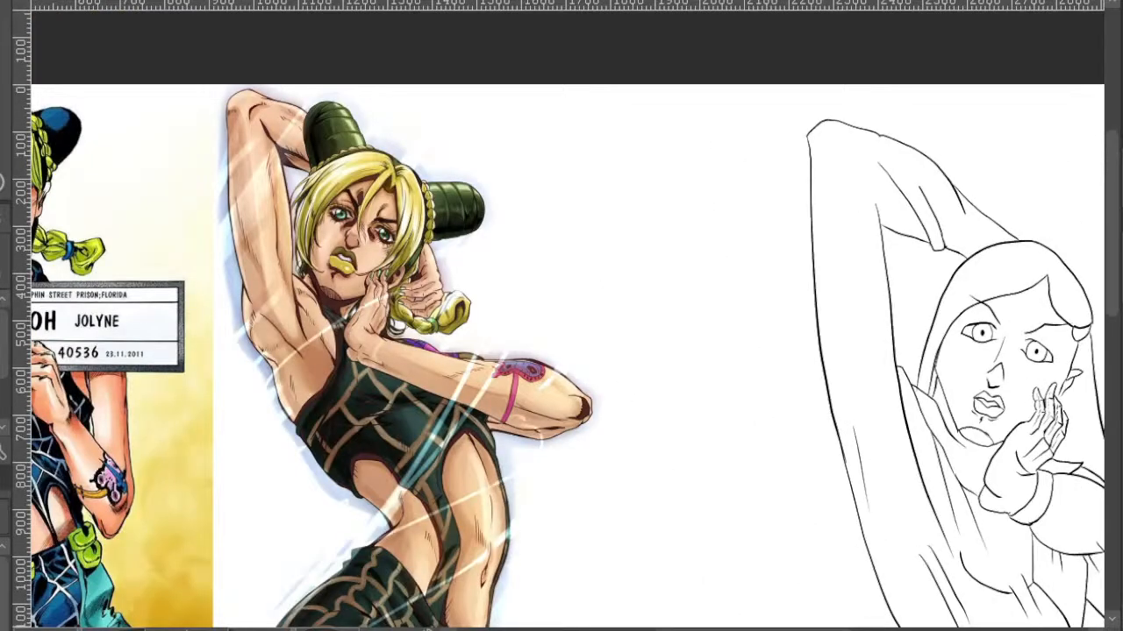
# - Ink hatched frown wrinkles between the eyebrows and short shading strokes beside the nose bridge
pyautogui.hotkey('ctrl', '0')
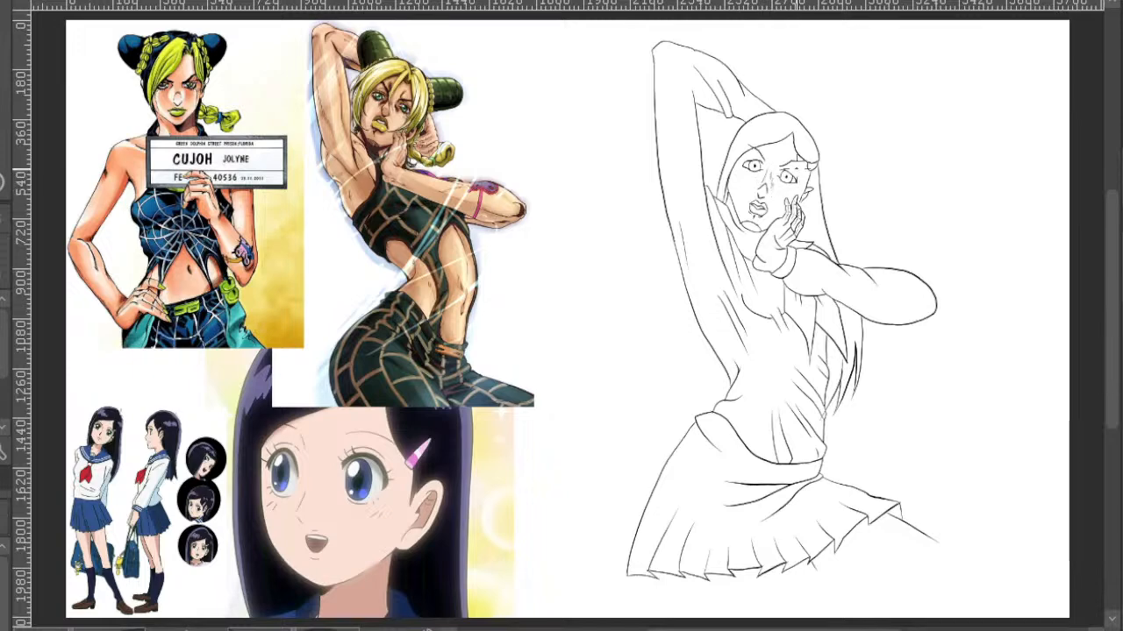
pyautogui.scroll(2, 799, 160)
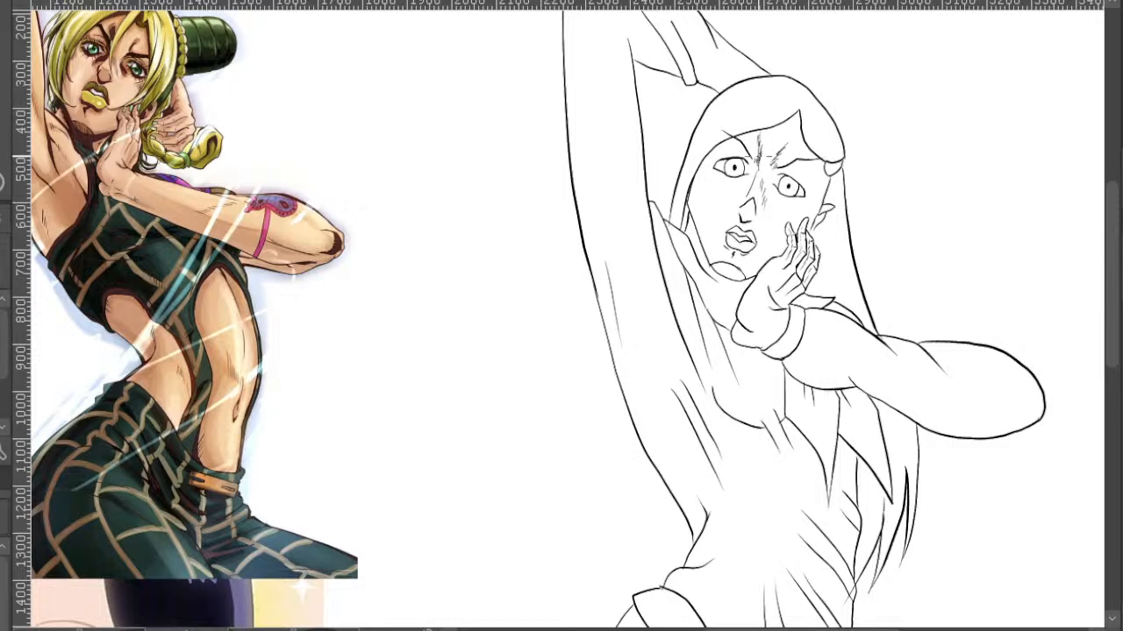
pyautogui.moveTo(790, 196); pyautogui.dragTo(782, 195)
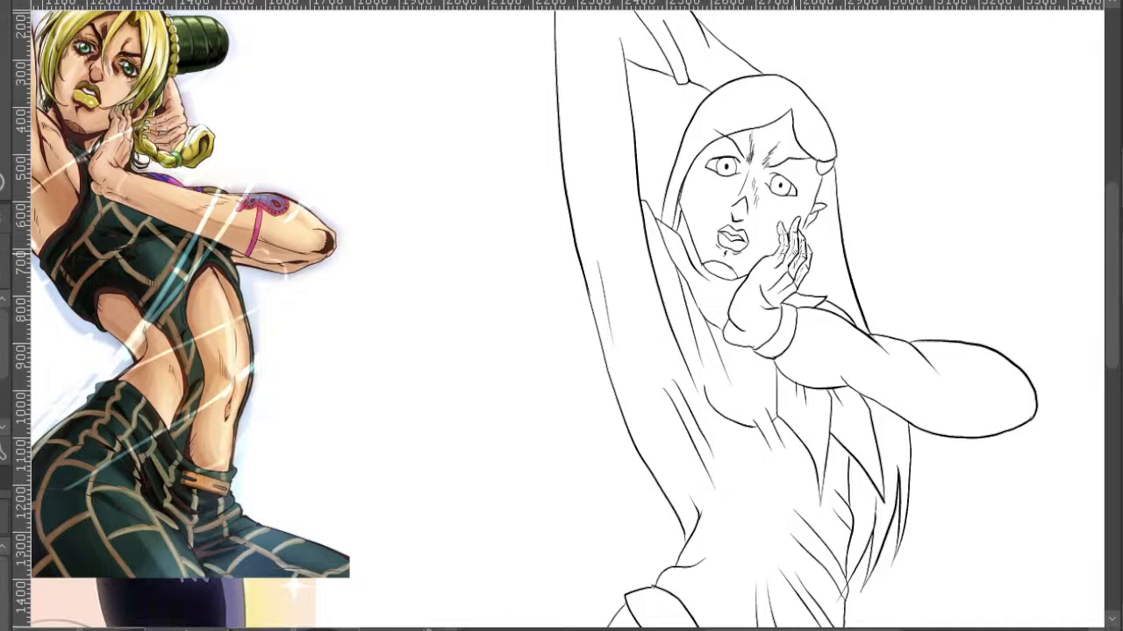
# - Ink the lower and upper eyelashes on both eyes and add diagonal hatching on the cheek above the fingers
pyautogui.scroll(2, 772, 188)
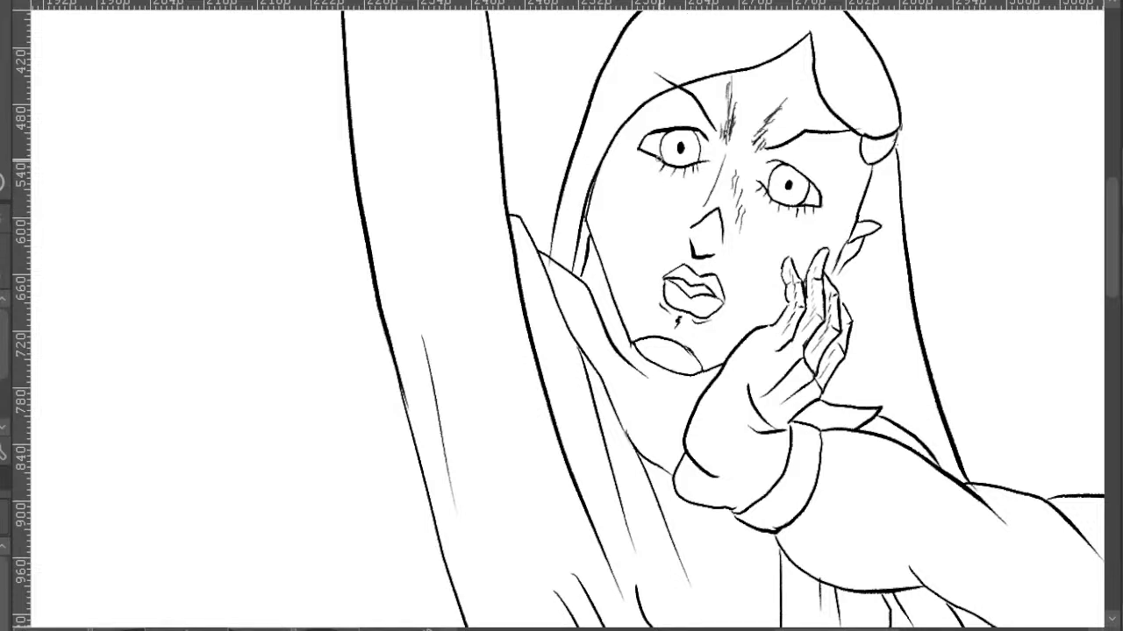
pyautogui.moveTo(652, 151)
pyautogui.mouseDown()
pyautogui.moveTo(639, 161)
pyautogui.moveTo(754, 166)
pyautogui.moveTo(917, 275)
pyautogui.moveTo(851, 221)
pyautogui.mouseUp()
pyautogui.scroll(-1, 794, 148)
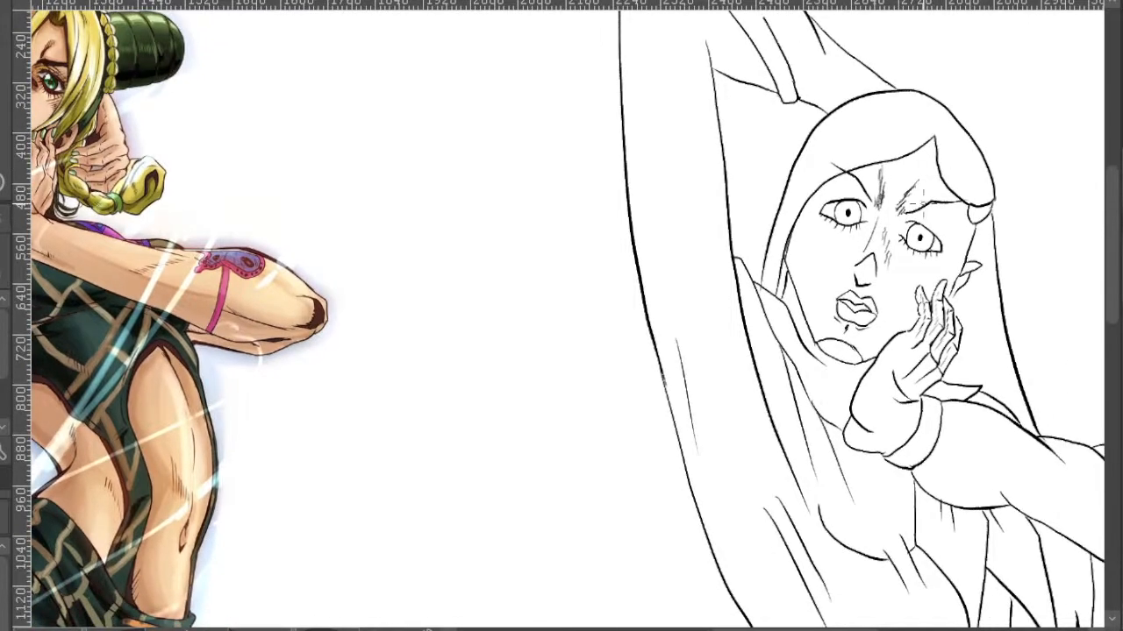
pyautogui.scroll(1, 942, 237)
pyautogui.scroll(1, 935, 228)
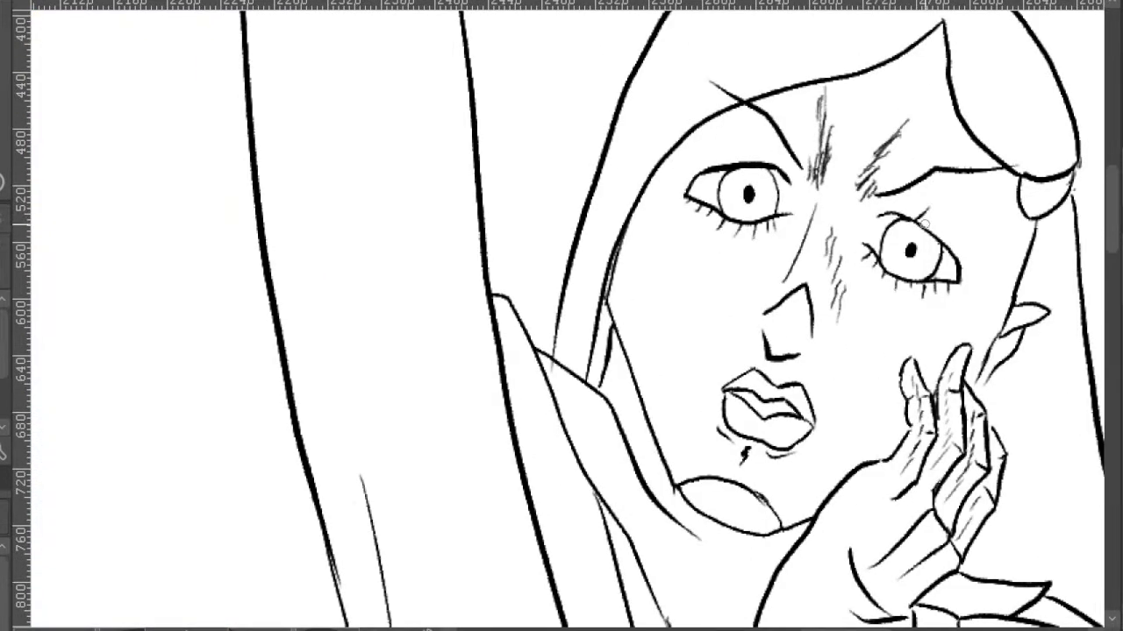
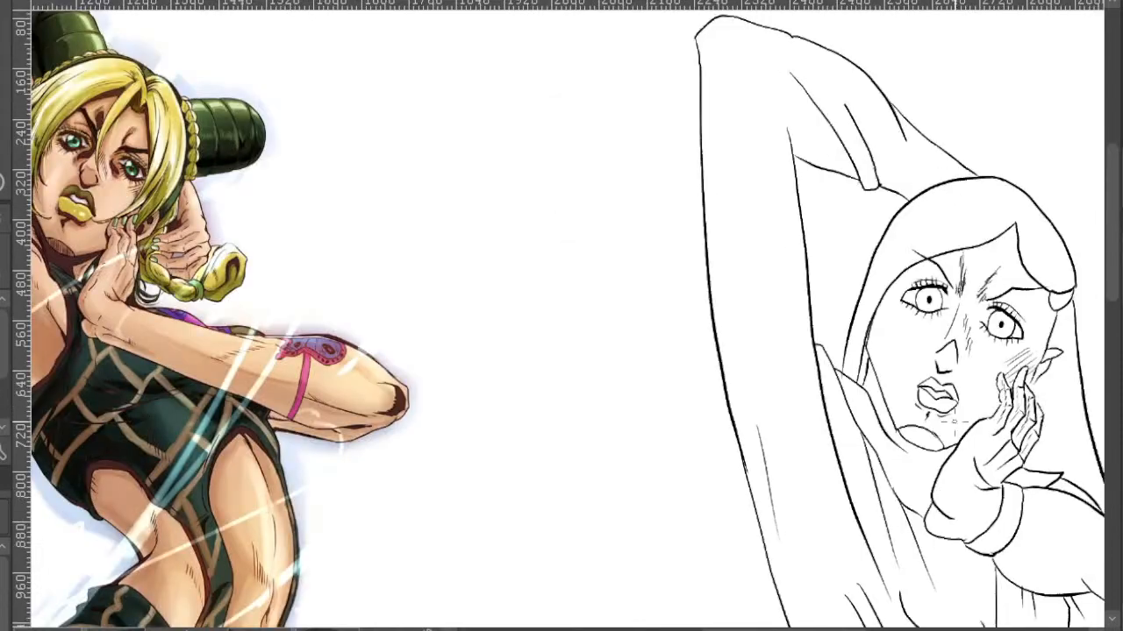
pyautogui.moveTo(912, 407); pyautogui.dragTo(937, 420)
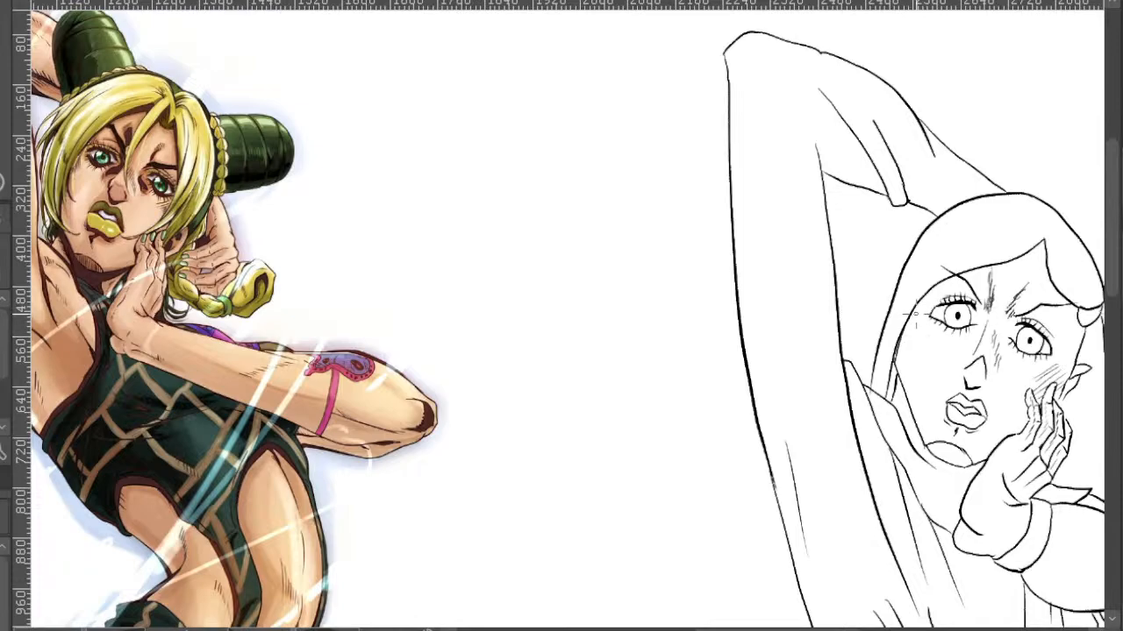
# - Hatch the chin shadow and the temple beside the hairline, and ink short accent strokes around the lower lip
pyautogui.scroll(-1, 919, 327)
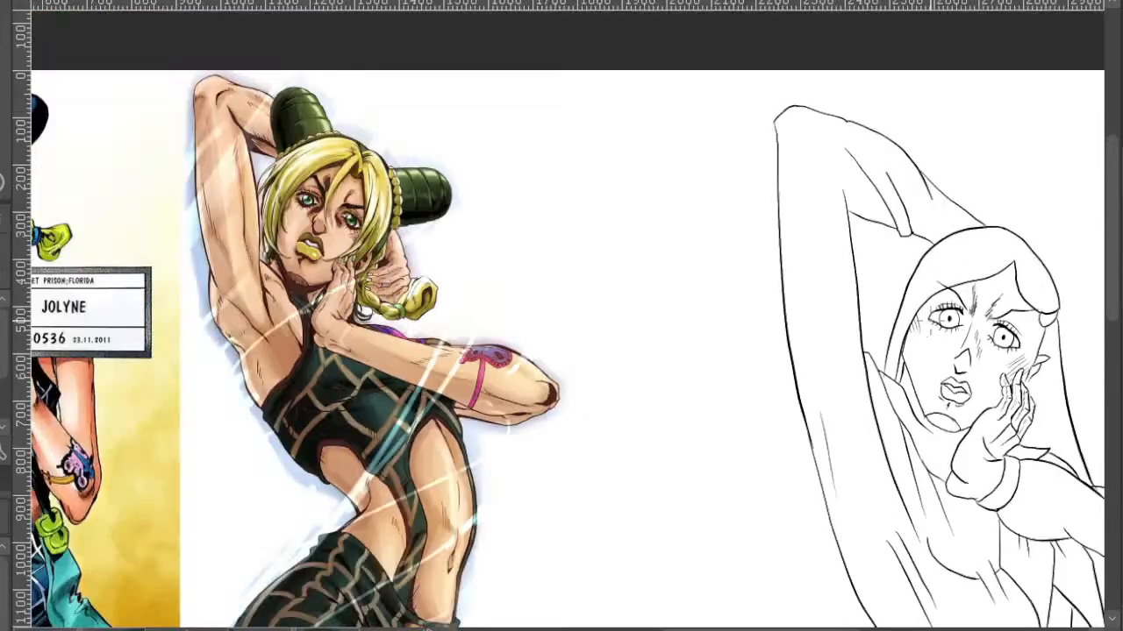
pyautogui.moveTo(971, 362); pyautogui.dragTo(923, 302)
pyautogui.scroll(3, 902, 345)
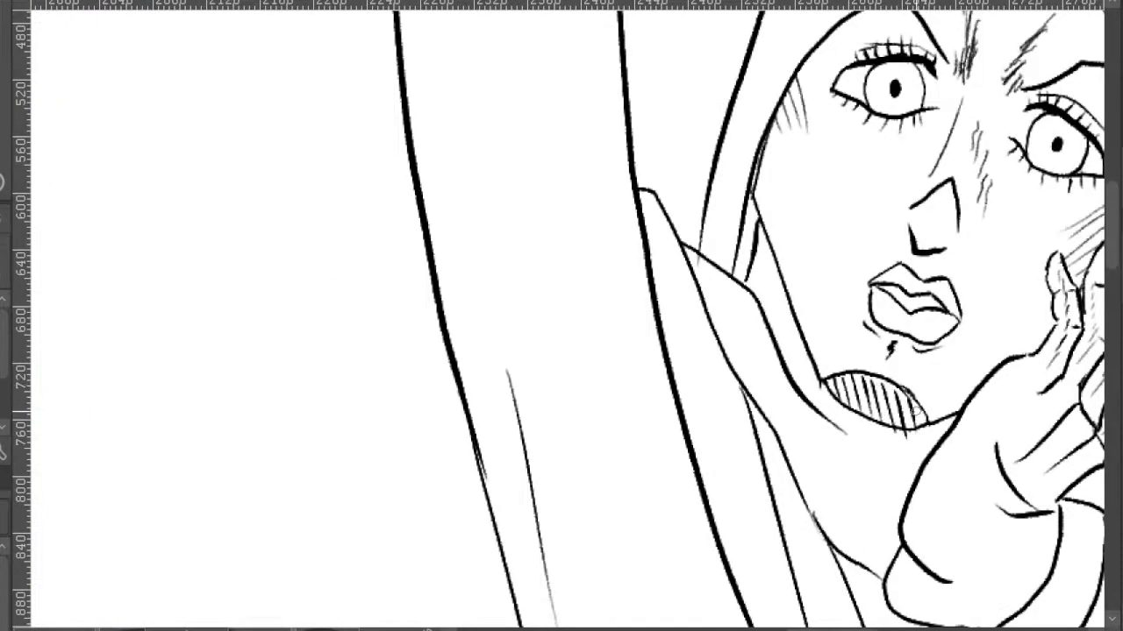
pyautogui.scroll(-3, 909, 436)
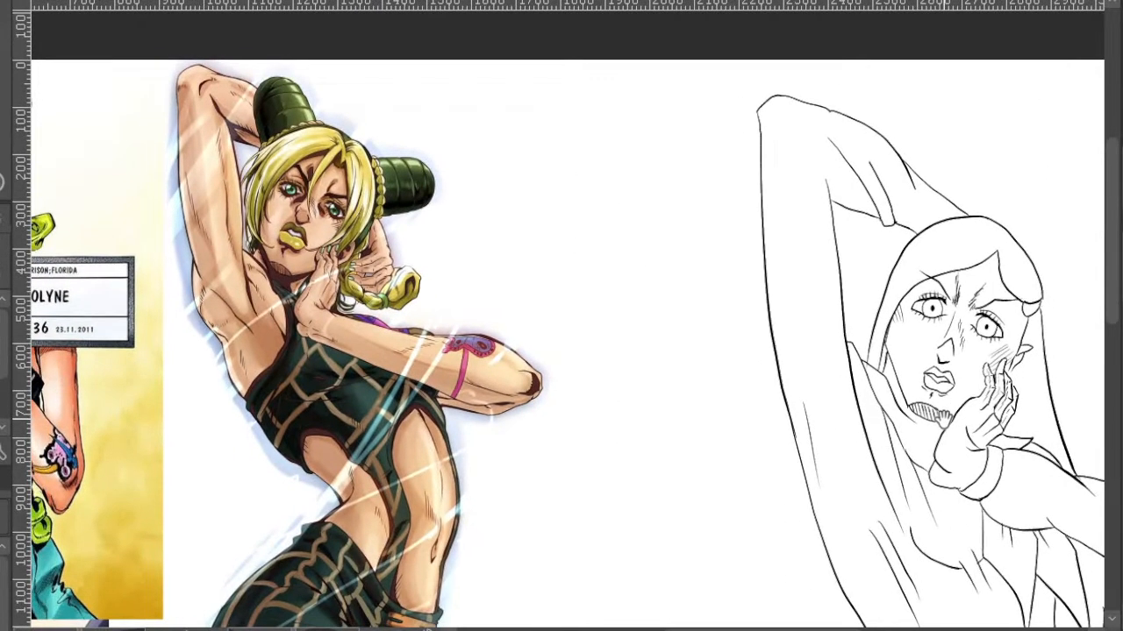
pyautogui.moveTo(931, 417); pyautogui.dragTo(876, 305)
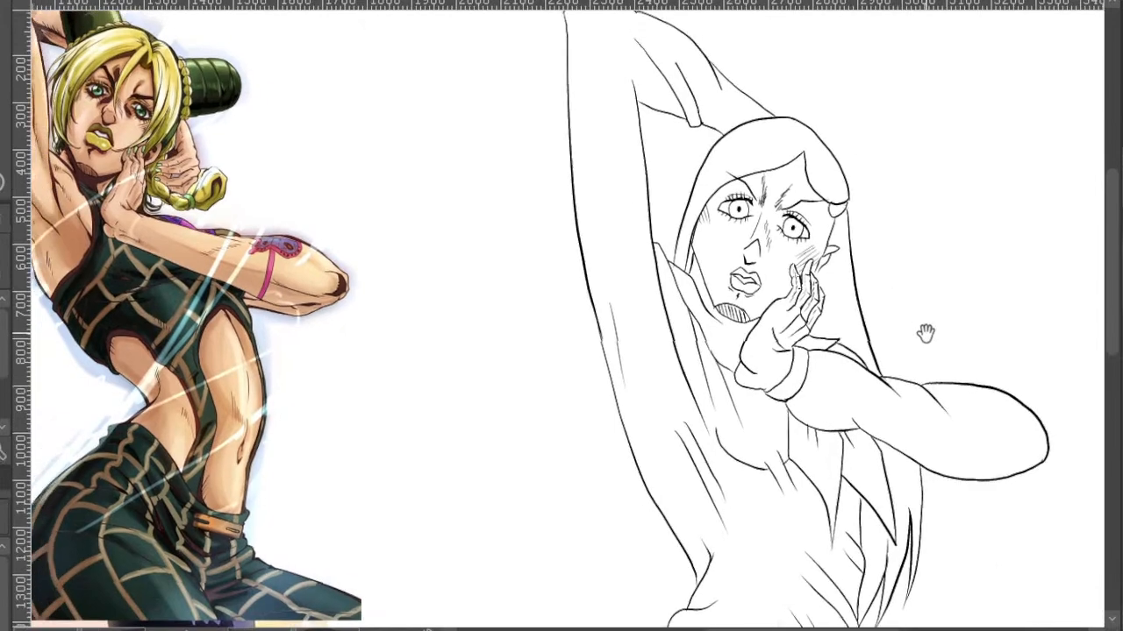
pyautogui.moveTo(909, 368)
pyautogui.mouseDown()
pyautogui.moveTo(917, 263)
pyautogui.moveTo(923, 285)
pyautogui.moveTo(887, 302)
pyautogui.moveTo(908, 329)
pyautogui.moveTo(903, 362)
pyautogui.mouseUp()
pyautogui.scroll(2, 851, 250)
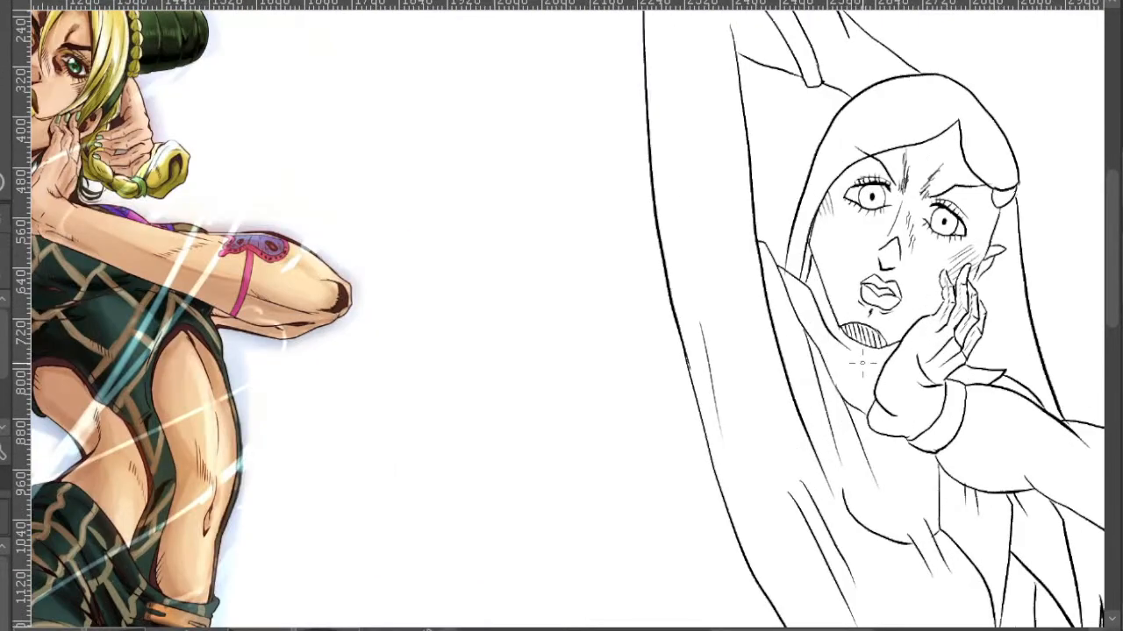
# - Extend the neck line to the hand and hatch the shaded strip along the jaw and under the chin
pyautogui.scroll(3, 861, 362)
pyautogui.moveTo(868, 363); pyautogui.dragTo(915, 386)
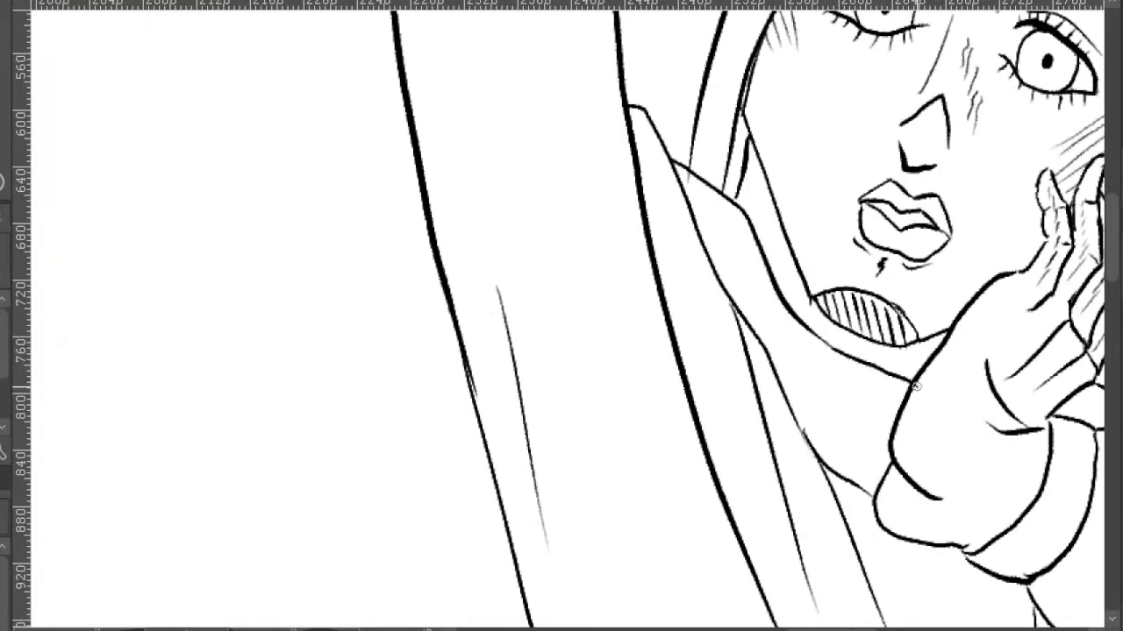
pyautogui.scroll(-3, 824, 347)
pyautogui.scroll(4, 781, 232)
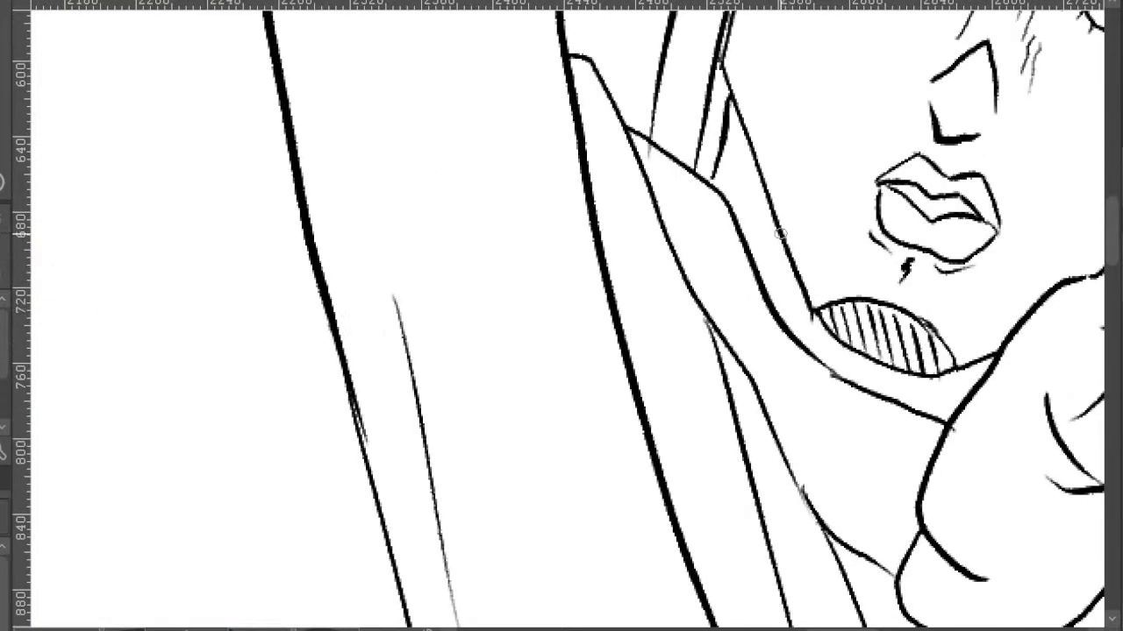
pyautogui.moveTo(752, 155)
pyautogui.mouseDown()
pyautogui.moveTo(755, 222)
pyautogui.moveTo(763, 190)
pyautogui.moveTo(768, 253)
pyautogui.moveTo(778, 247)
pyautogui.moveTo(793, 267)
pyautogui.moveTo(786, 346)
pyautogui.moveTo(811, 322)
pyautogui.moveTo(827, 355)
pyautogui.moveTo(844, 347)
pyautogui.moveTo(905, 397)
pyautogui.mouseUp()
pyautogui.moveTo(919, 380)
pyautogui.mouseDown()
pyautogui.moveTo(983, 383)
pyautogui.moveTo(893, 331)
pyautogui.mouseUp()
pyautogui.scroll(-3, 942, 375)
pyautogui.scroll(2, 790, 325)
pyautogui.moveTo(803, 296); pyautogui.dragTo(816, 327)
pyautogui.moveTo(821, 317); pyautogui.dragTo(828, 355)
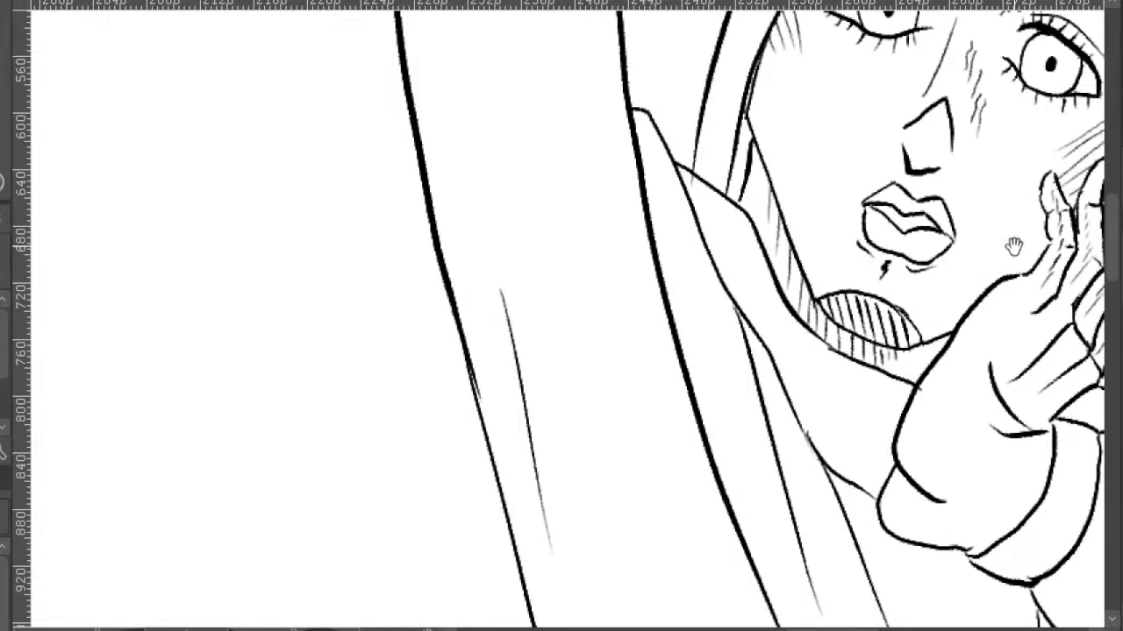
pyautogui.scroll(-5, 1010, 253)
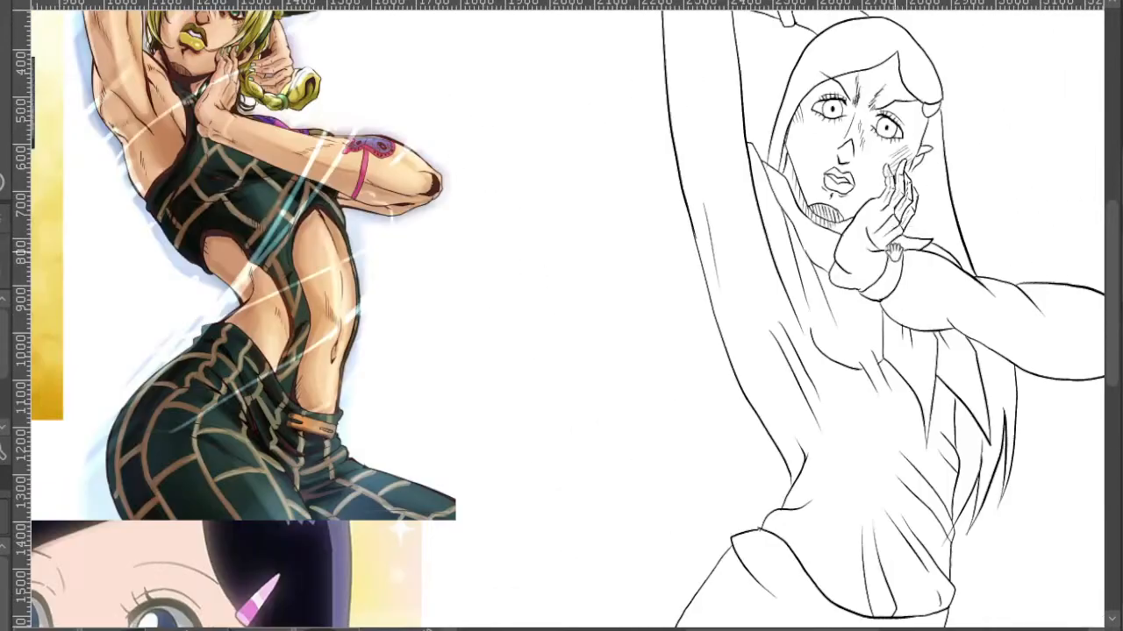
pyautogui.scroll(1, 893, 253)
pyautogui.scroll(4, 912, 248)
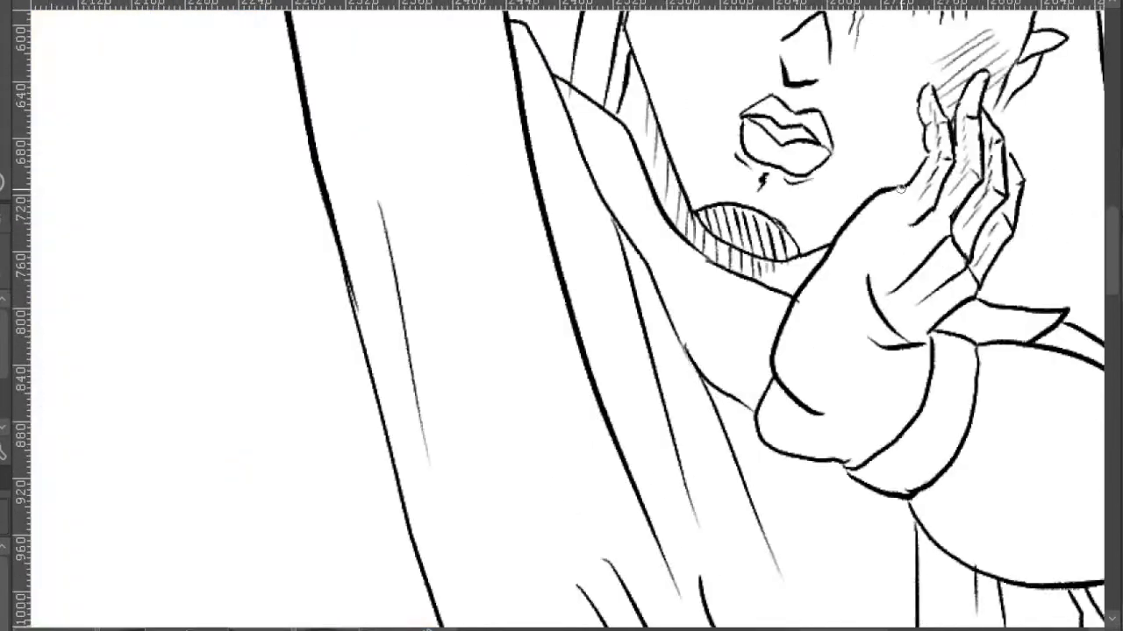
pyautogui.moveTo(889, 194); pyautogui.dragTo(775, 362)
pyautogui.scroll(-1, 972, 371)
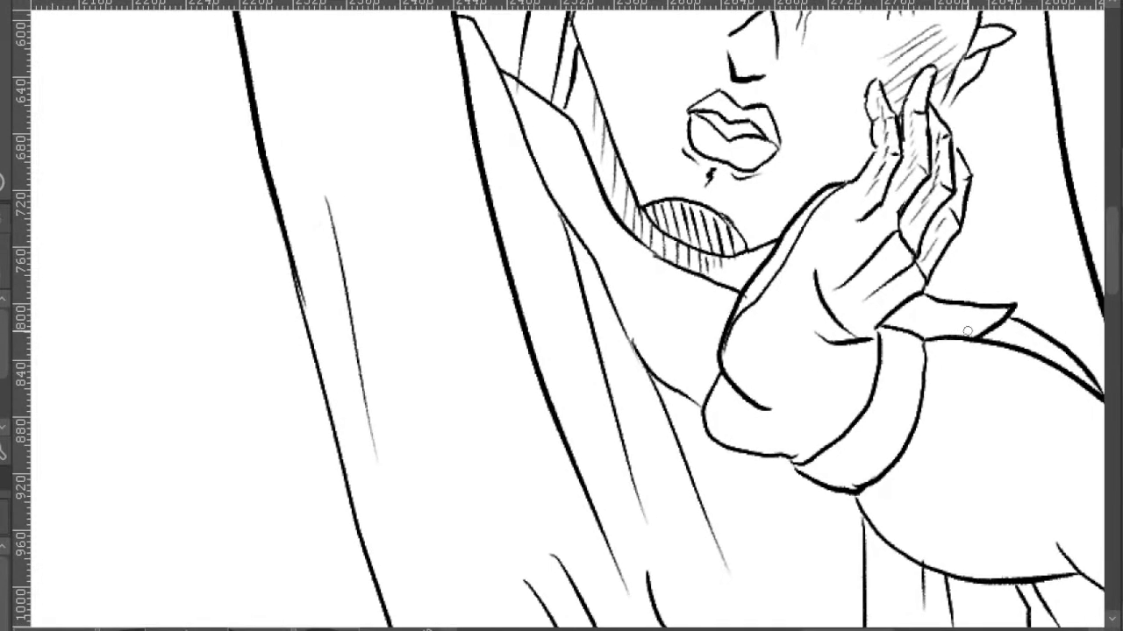
pyautogui.scroll(-2, 967, 333)
pyautogui.scroll(3, 908, 296)
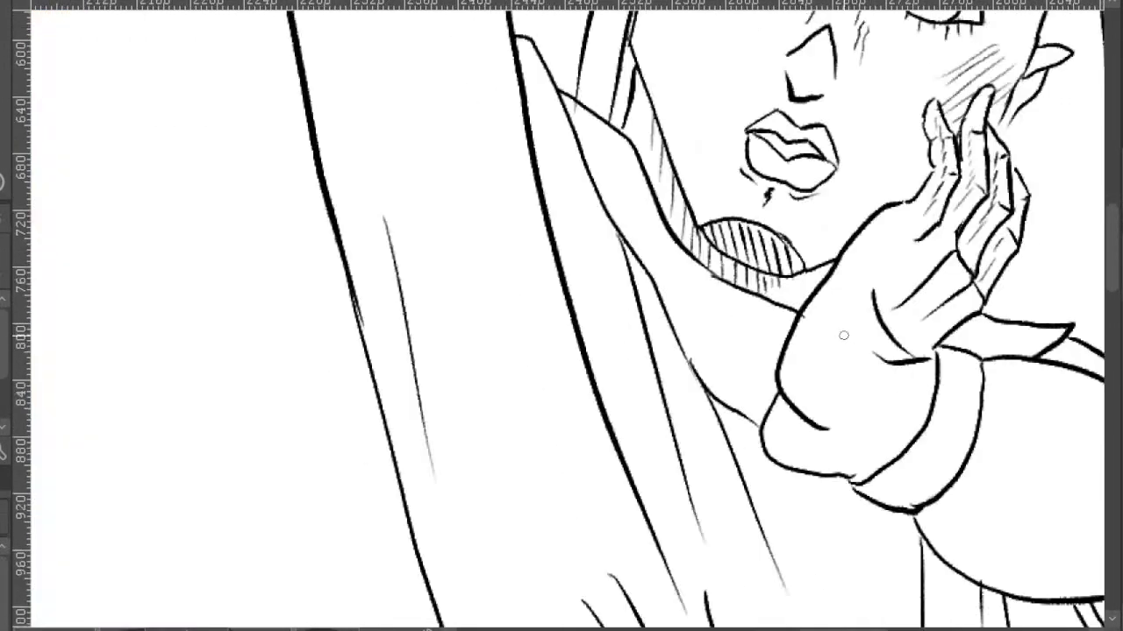
# - Thin the upper outer contour of the palm between the chin and the fingers with the eraser
pyautogui.moveTo(795, 323)
pyautogui.mouseDown()
pyautogui.moveTo(912, 199)
pyautogui.moveTo(907, 223)
pyautogui.moveTo(867, 210)
pyautogui.moveTo(898, 191)
pyautogui.moveTo(802, 305)
pyautogui.mouseUp()
pyautogui.press('e')
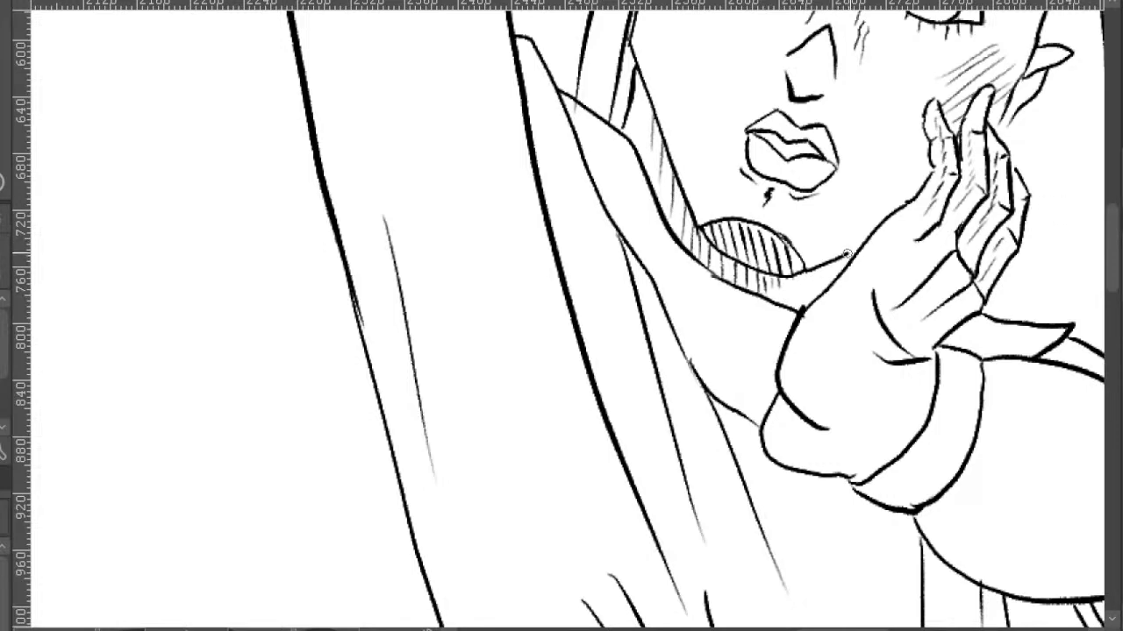
pyautogui.scroll(-5, 490, 575)
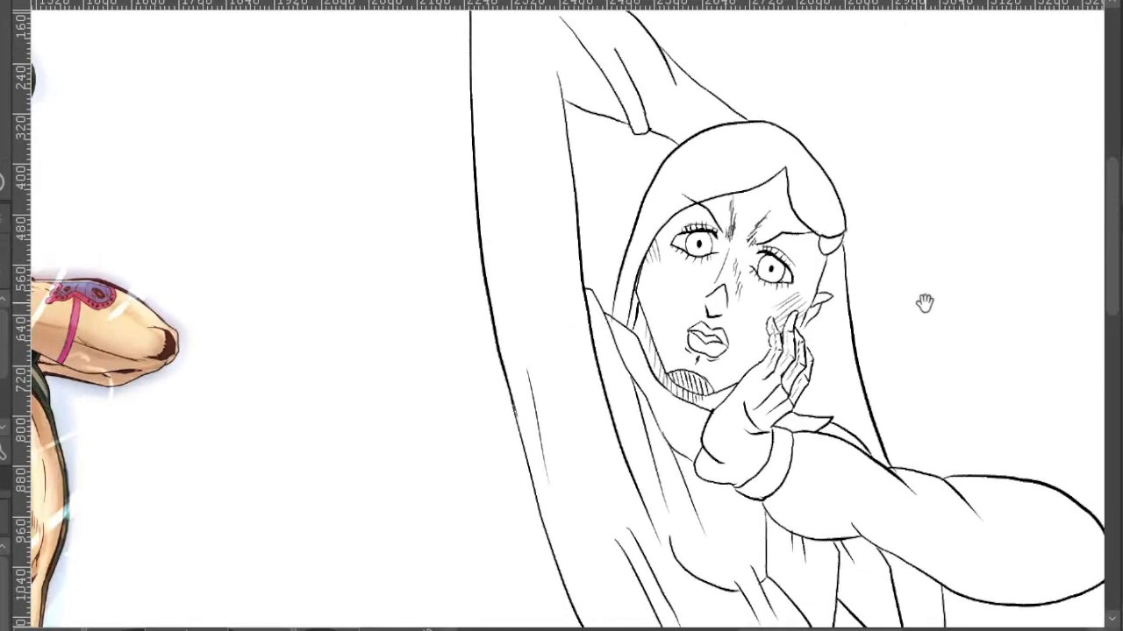
# - Extend the line below the ear with a thin stroke down to the fingers resting on the cheek
pyautogui.scroll(5, 901, 180)
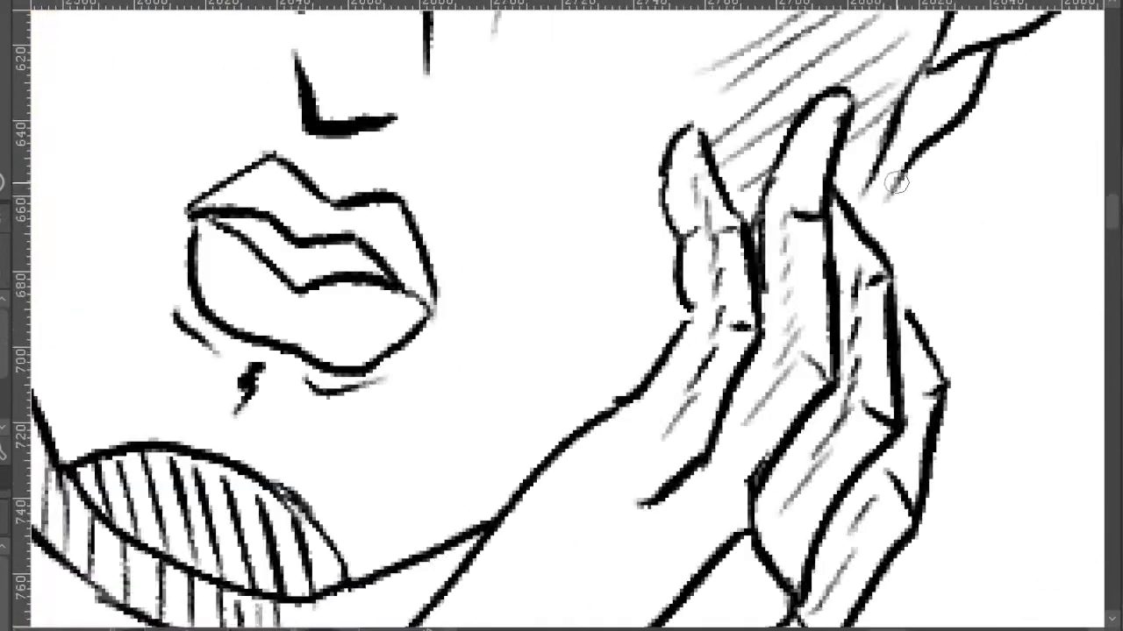
pyautogui.scroll(-5, 888, 186)
pyautogui.scroll(5, 906, 182)
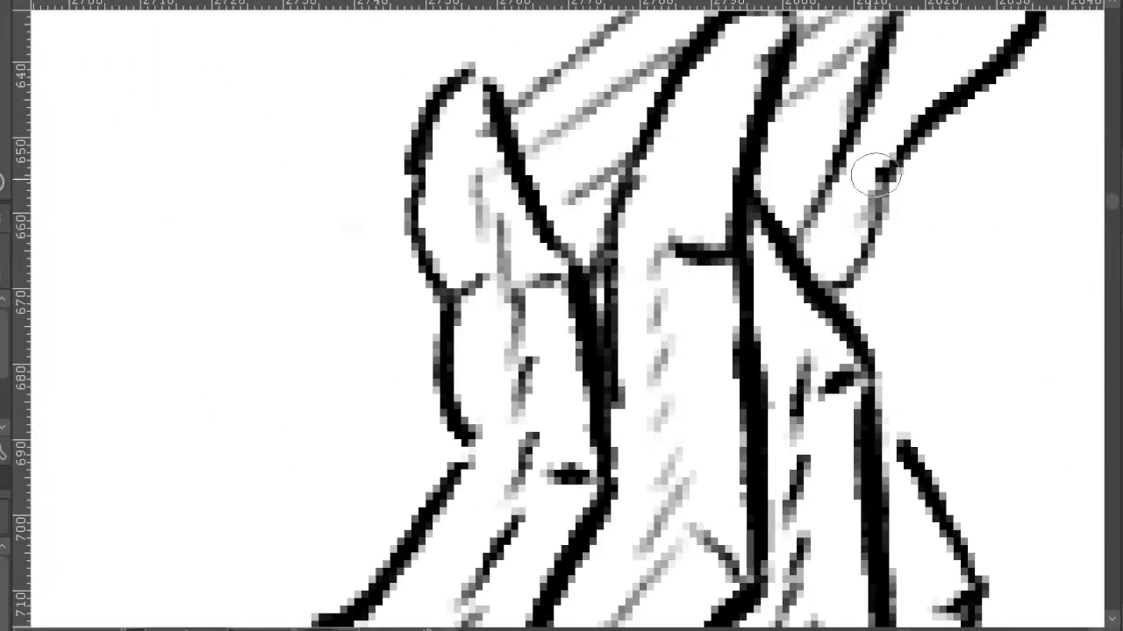
pyautogui.scroll(-4, 905, 189)
pyautogui.scroll(1, 929, 237)
pyautogui.scroll(-3, 943, 267)
pyautogui.scroll(1, 965, 281)
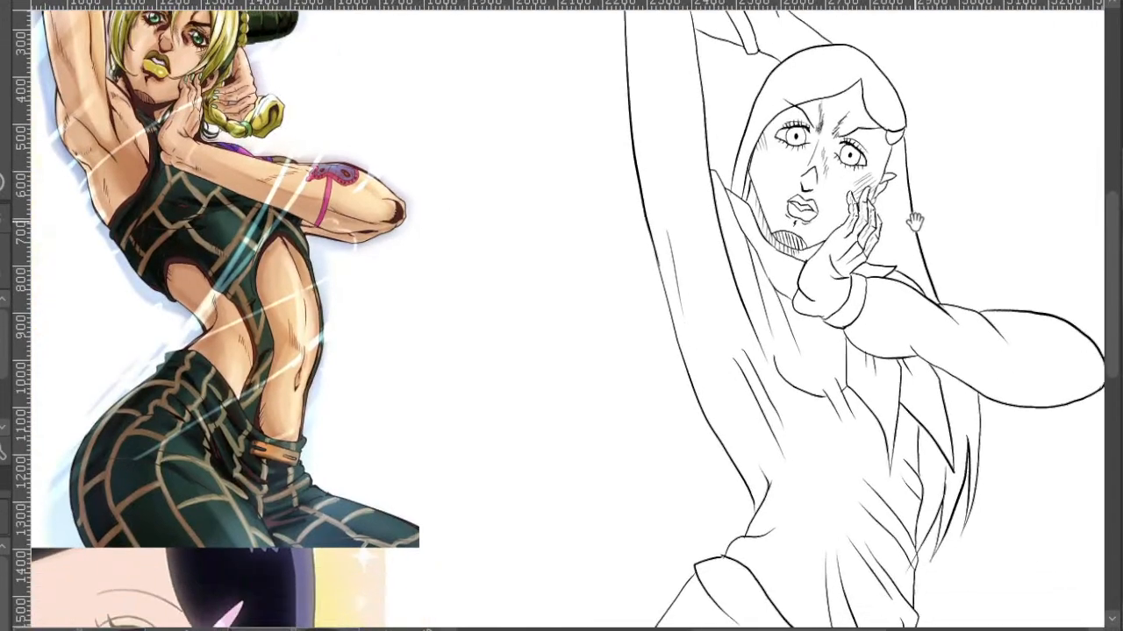
# - Examine the torso and skirt line art against the reference images
pyautogui.scroll(-1, 951, 337)
pyautogui.moveTo(937, 278); pyautogui.dragTo(907, 356)
pyautogui.scroll(-1, 829, 321)
pyautogui.moveTo(799, 364)
pyautogui.mouseDown()
pyautogui.moveTo(815, 346)
pyautogui.moveTo(853, 358)
pyautogui.moveTo(844, 353)
pyautogui.moveTo(864, 339)
pyautogui.moveTo(861, 256)
pyautogui.mouseUp()
pyautogui.moveTo(900, 427); pyautogui.dragTo(862, 238)
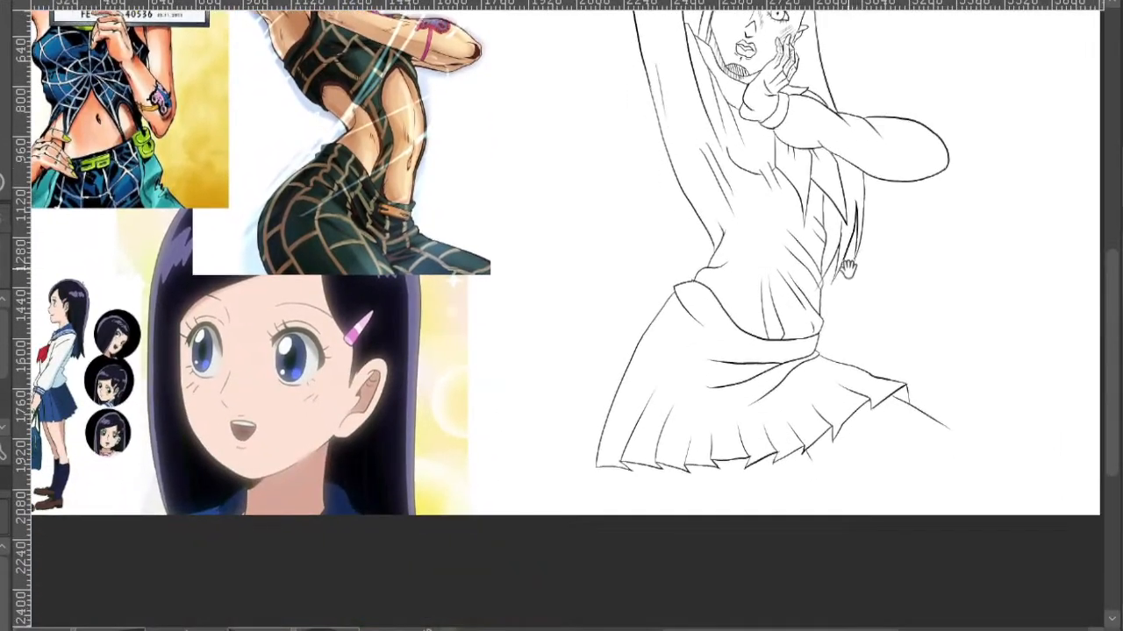
pyautogui.moveTo(849, 282); pyautogui.dragTo(869, 327)
pyautogui.moveTo(852, 369); pyautogui.dragTo(857, 368)
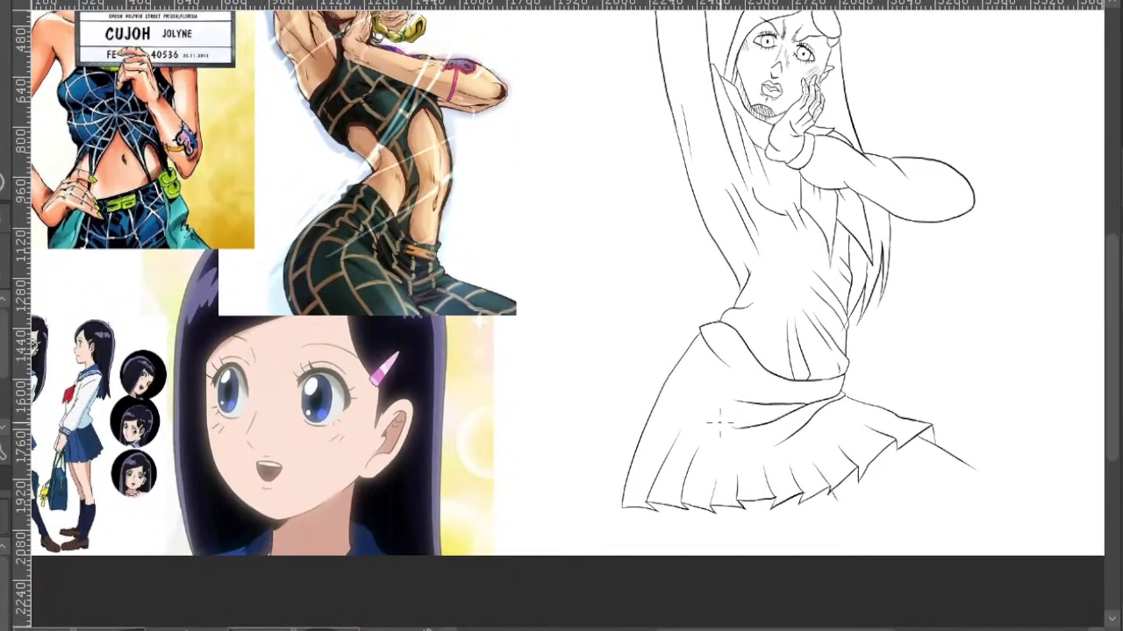
# - Try diagonal hatching below the lowest skirt fold that runs from the front of the waist
pyautogui.keyDown('ctrl'); pyautogui.click(719, 422); pyautogui.keyUp('ctrl')
pyautogui.keyDown('alt'); pyautogui.click(788, 446); pyautogui.keyUp('alt')
pyautogui.moveTo(803, 429); pyautogui.dragTo(799, 456)
pyautogui.keyDown('ctrl'); pyautogui.click(887, 373); pyautogui.keyUp('ctrl')
pyautogui.keyDown('alt'); pyautogui.click(819, 406); pyautogui.keyUp('alt')
pyautogui.keyDown('alt'); pyautogui.click(819, 406); pyautogui.keyUp('alt')
pyautogui.moveTo(864, 409); pyautogui.dragTo(809, 388)
pyautogui.keyDown('ctrl'); pyautogui.click(789, 389); pyautogui.keyUp('ctrl')
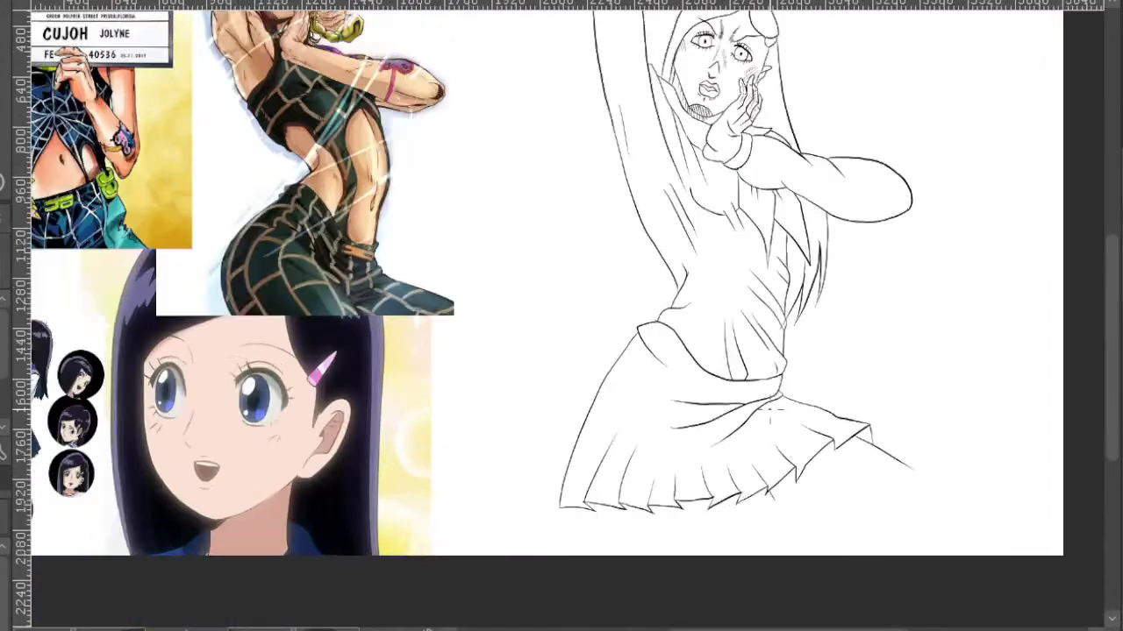
pyautogui.keyDown('ctrl'); pyautogui.click(772, 408); pyautogui.keyUp('ctrl')
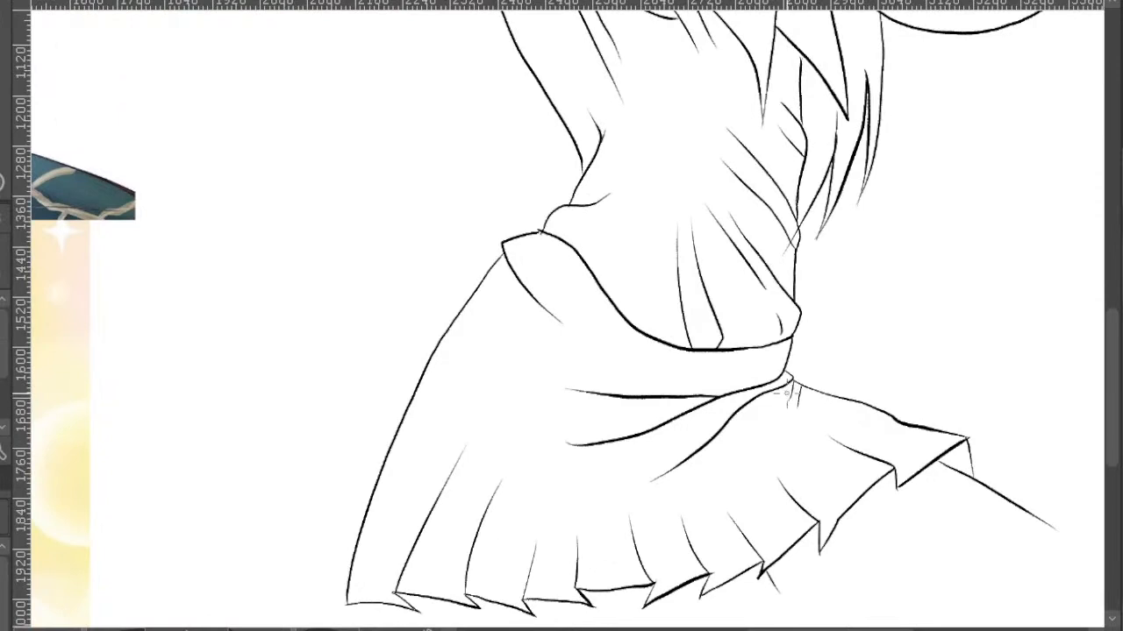
pyautogui.moveTo(774, 397)
pyautogui.mouseDown()
pyautogui.moveTo(751, 425)
pyautogui.moveTo(753, 409)
pyautogui.moveTo(733, 417)
pyautogui.moveTo(720, 445)
pyautogui.moveTo(718, 430)
pyautogui.moveTo(653, 481)
pyautogui.mouseUp()
pyautogui.moveTo(743, 409)
pyautogui.mouseDown()
pyautogui.moveTo(733, 436)
pyautogui.moveTo(746, 425)
pyautogui.mouseUp()
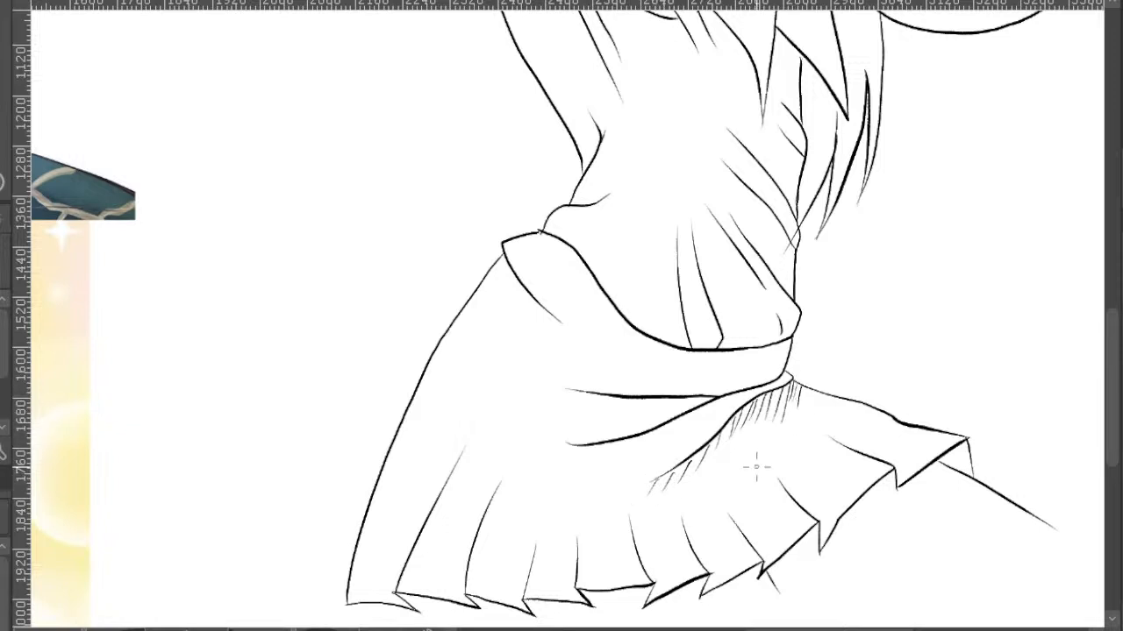
# - Try a row of short hatching strokes along the top of the upper skirt fold
pyautogui.moveTo(756, 467); pyautogui.dragTo(818, 427)
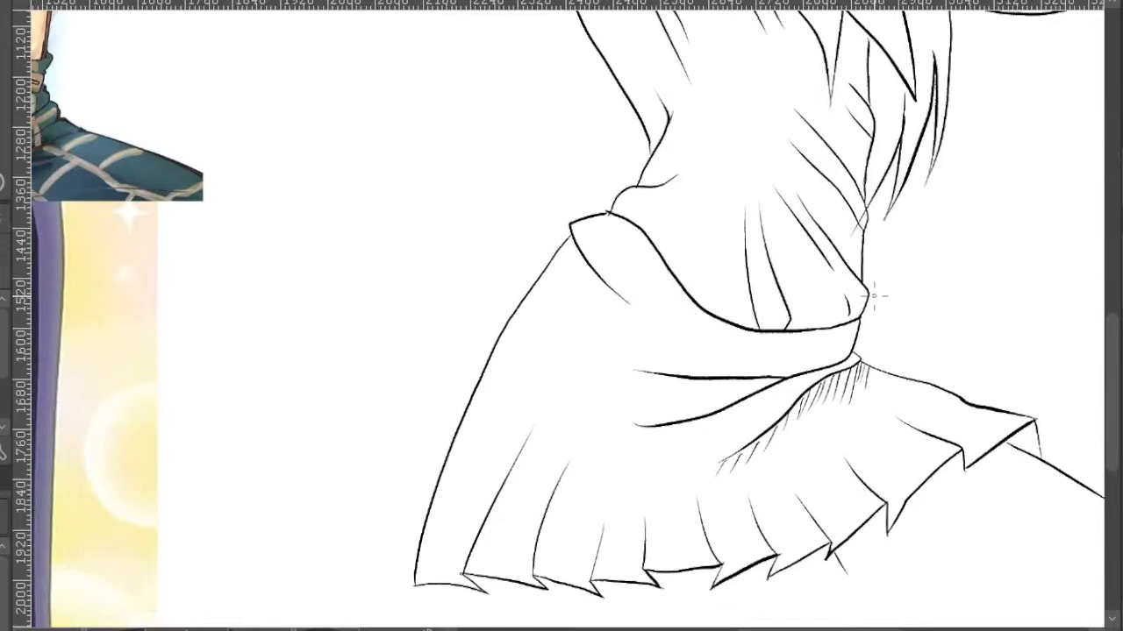
pyautogui.scroll(-1, 866, 323)
pyautogui.scroll(1, 802, 359)
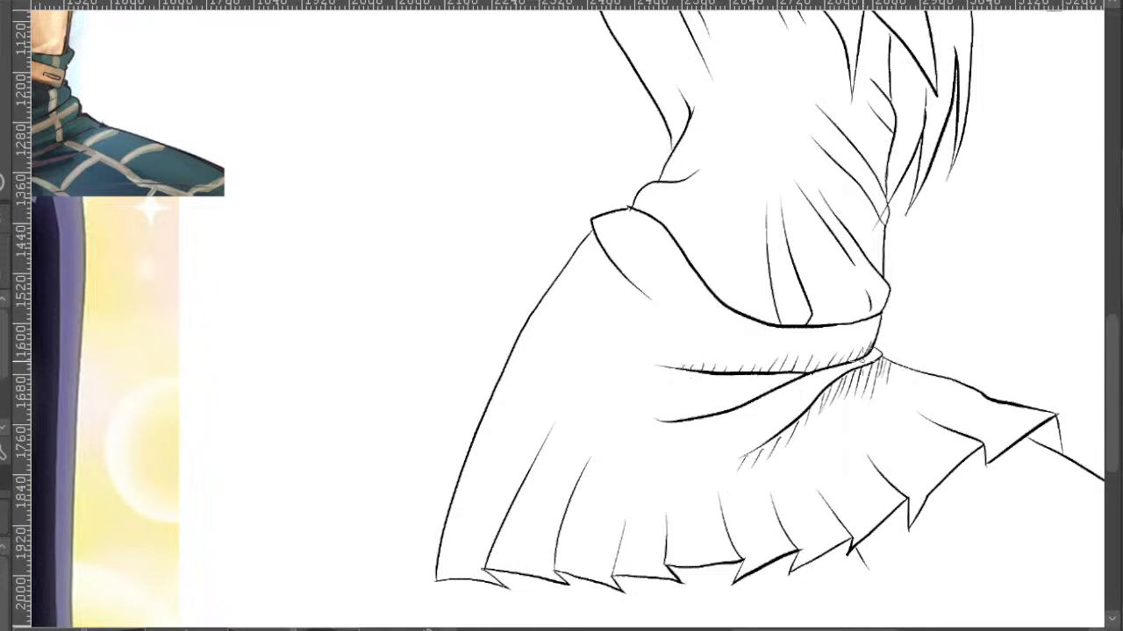
# - Try short curved hatching strokes along the underside of the middle skirt fold and at its waist end
pyautogui.moveTo(869, 354)
pyautogui.mouseDown()
pyautogui.moveTo(874, 342)
pyautogui.moveTo(863, 360)
pyautogui.mouseUp()
pyautogui.moveTo(870, 343); pyautogui.dragTo(866, 356)
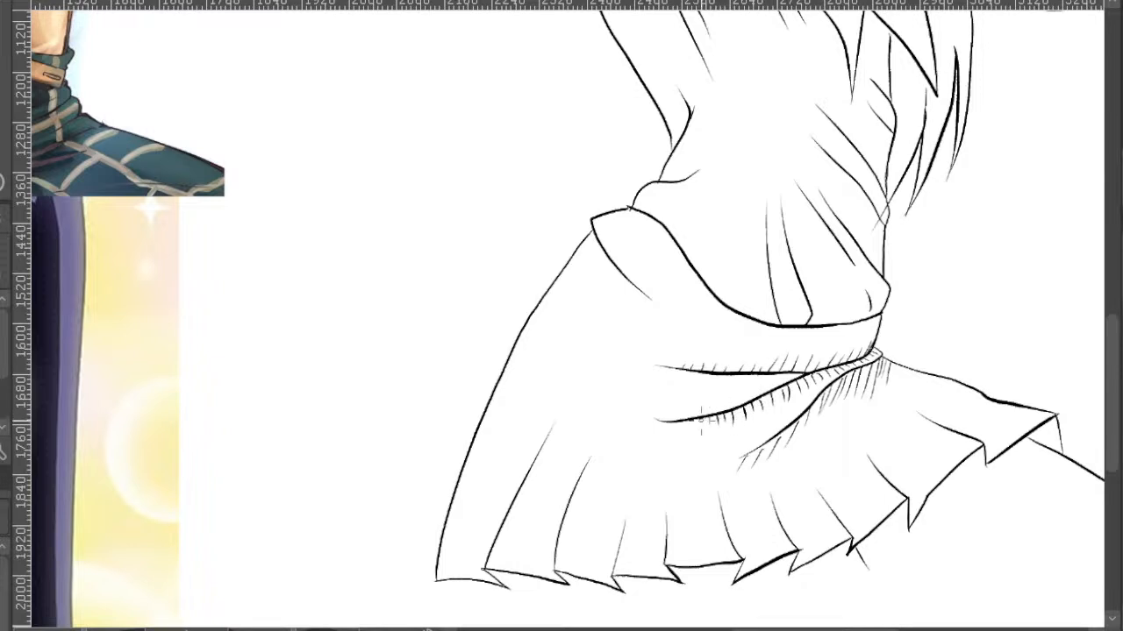
pyautogui.moveTo(871, 415); pyautogui.dragTo(789, 431)
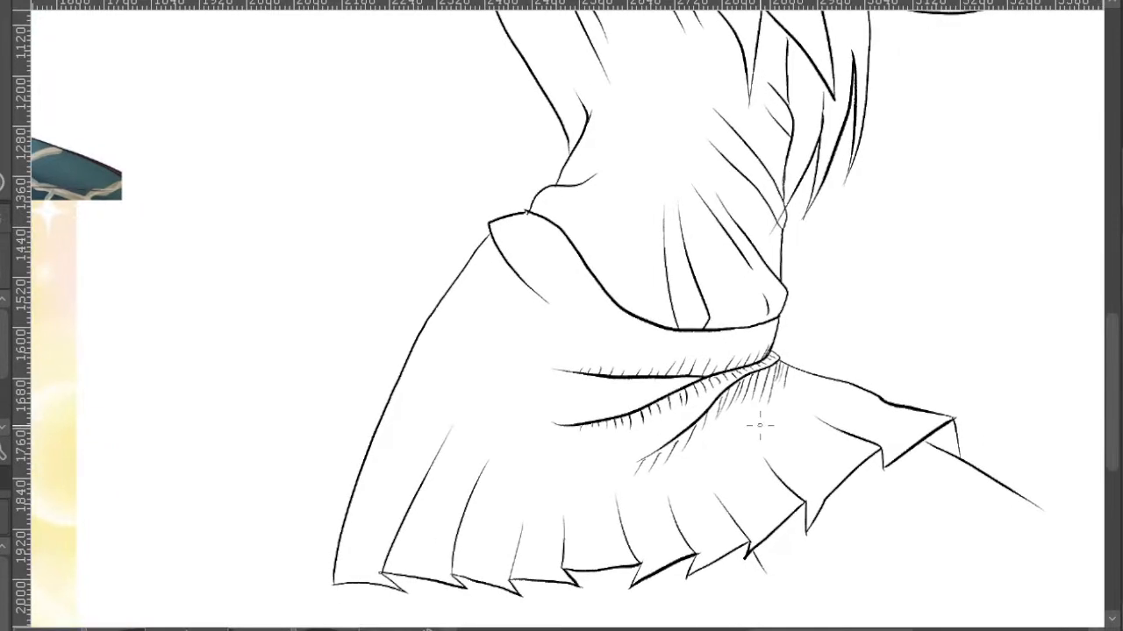
# - Review the hatched skirt folds up close and compare the full figure with the reference images
pyautogui.scroll(5, 759, 426)
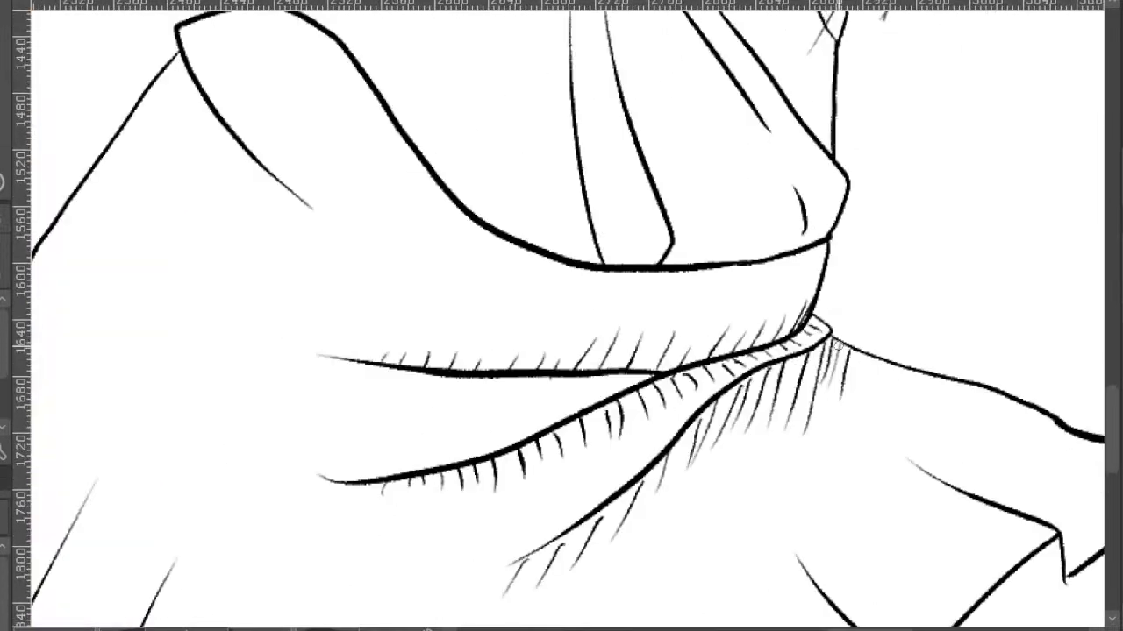
pyautogui.scroll(-5, 780, 368)
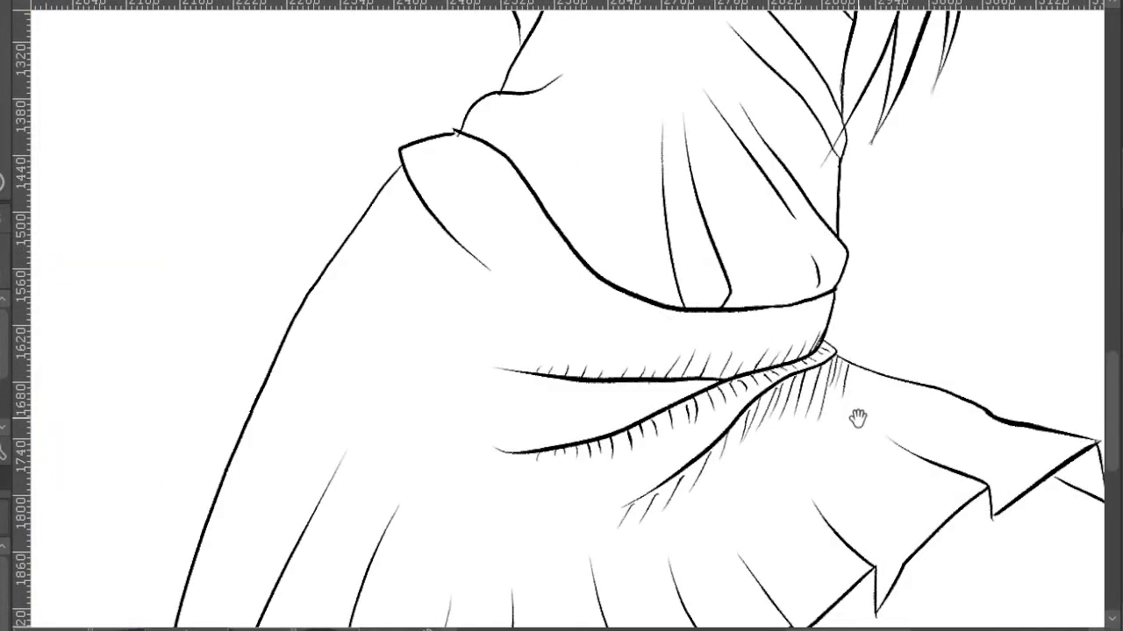
pyautogui.scroll(4, 777, 396)
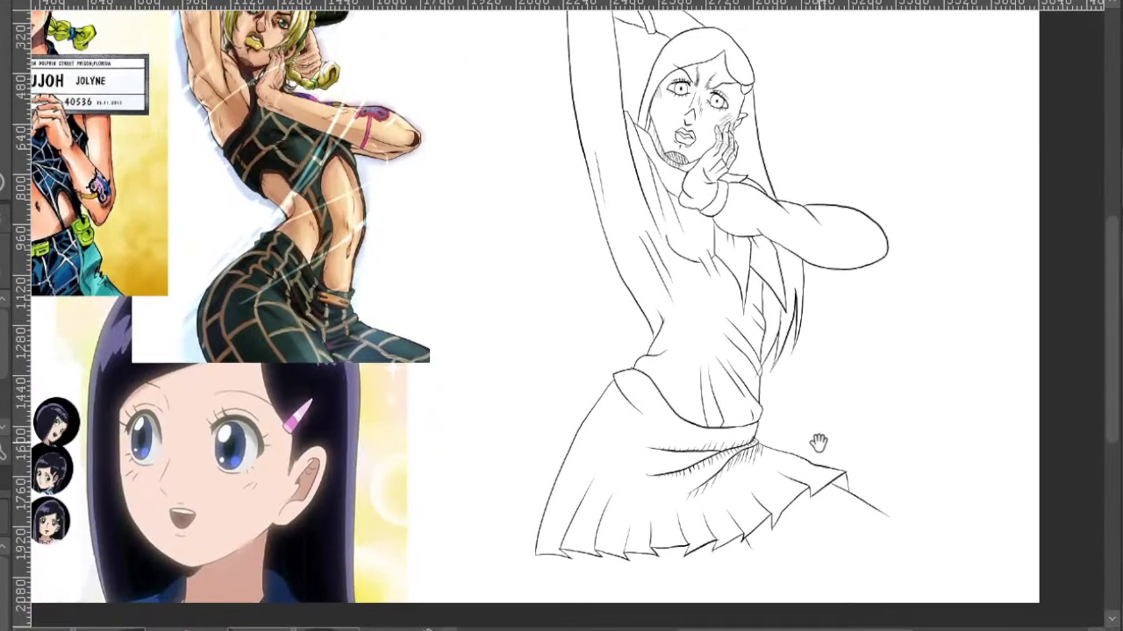
pyautogui.moveTo(776, 434); pyautogui.dragTo(809, 466)
pyautogui.moveTo(672, 356); pyautogui.dragTo(730, 397)
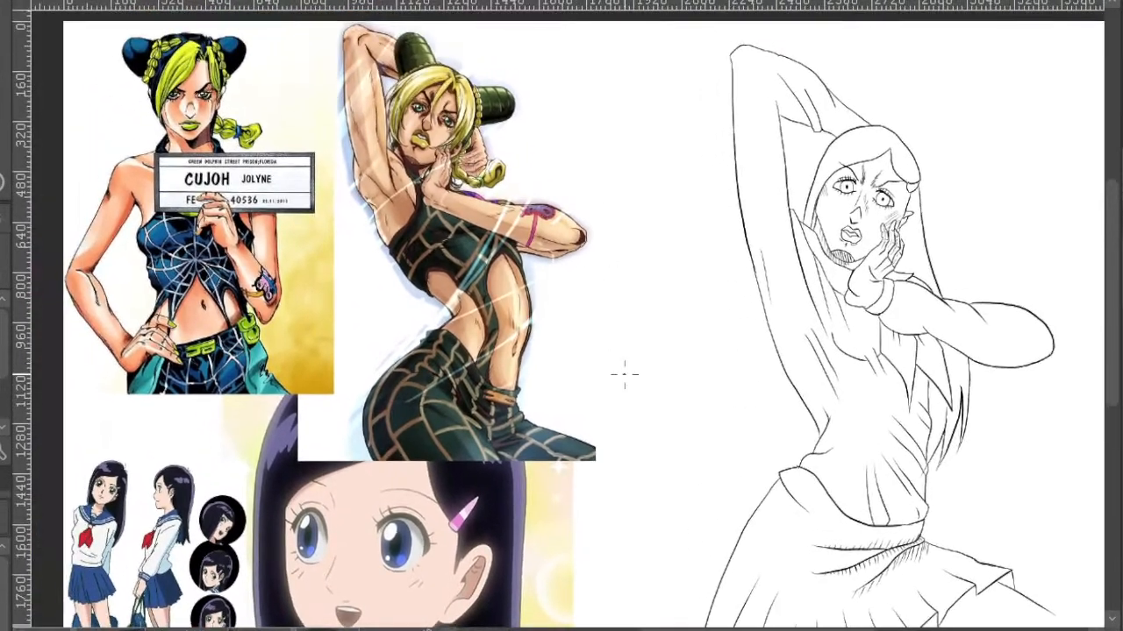
pyautogui.moveTo(860, 507); pyautogui.dragTo(793, 416)
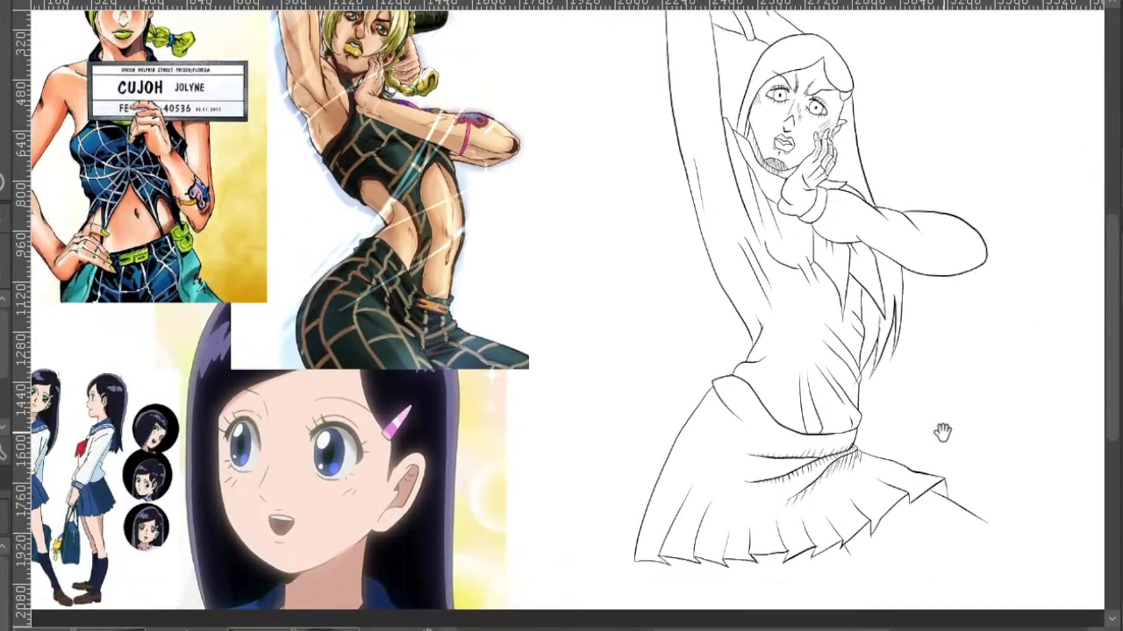
pyautogui.moveTo(942, 431); pyautogui.dragTo(908, 418)
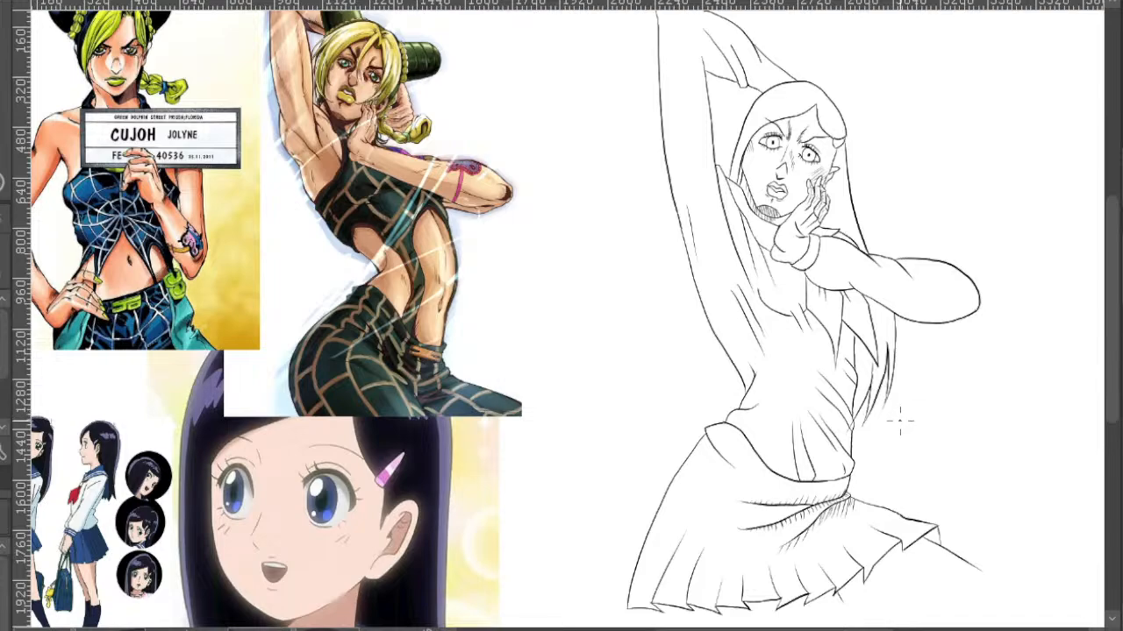
pyautogui.moveTo(918, 449); pyautogui.dragTo(884, 417)
pyautogui.scroll(3, 843, 434)
pyautogui.moveTo(824, 474); pyautogui.dragTo(897, 220)
pyautogui.scroll(-5, 897, 220)
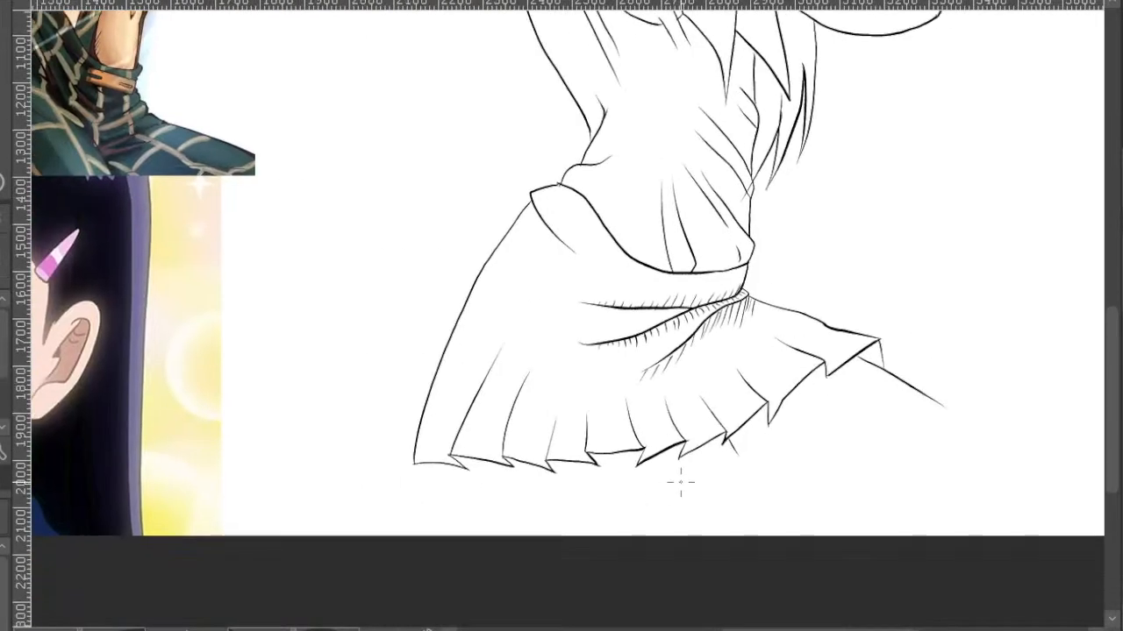
# - Remove all the hatching from the skirt folds, keeping only the fold lines
pyautogui.press('e')
pyautogui.moveTo(669, 382)
pyautogui.mouseDown()
pyautogui.moveTo(612, 397)
pyautogui.moveTo(762, 291)
pyautogui.moveTo(726, 293)
pyautogui.moveTo(553, 374)
pyautogui.moveTo(579, 328)
pyautogui.moveTo(662, 272)
pyautogui.moveTo(672, 309)
pyautogui.moveTo(631, 398)
pyautogui.mouseUp()
pyautogui.scroll(-3, 614, 303)
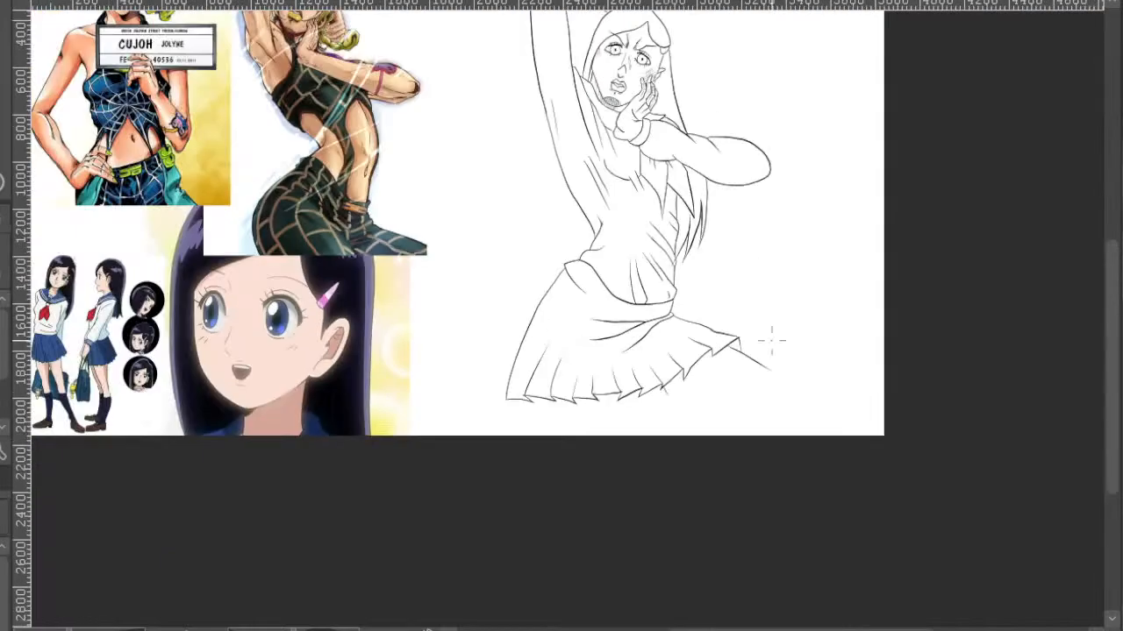
pyautogui.moveTo(769, 333)
pyautogui.mouseDown()
pyautogui.moveTo(769, 459)
pyautogui.moveTo(720, 242)
pyautogui.moveTo(690, 278)
pyautogui.moveTo(699, 339)
pyautogui.mouseUp()
pyautogui.moveTo(670, 296); pyautogui.dragTo(707, 313)
pyautogui.moveTo(597, 262); pyautogui.dragTo(649, 281)
pyautogui.scroll(2, 403, 273)
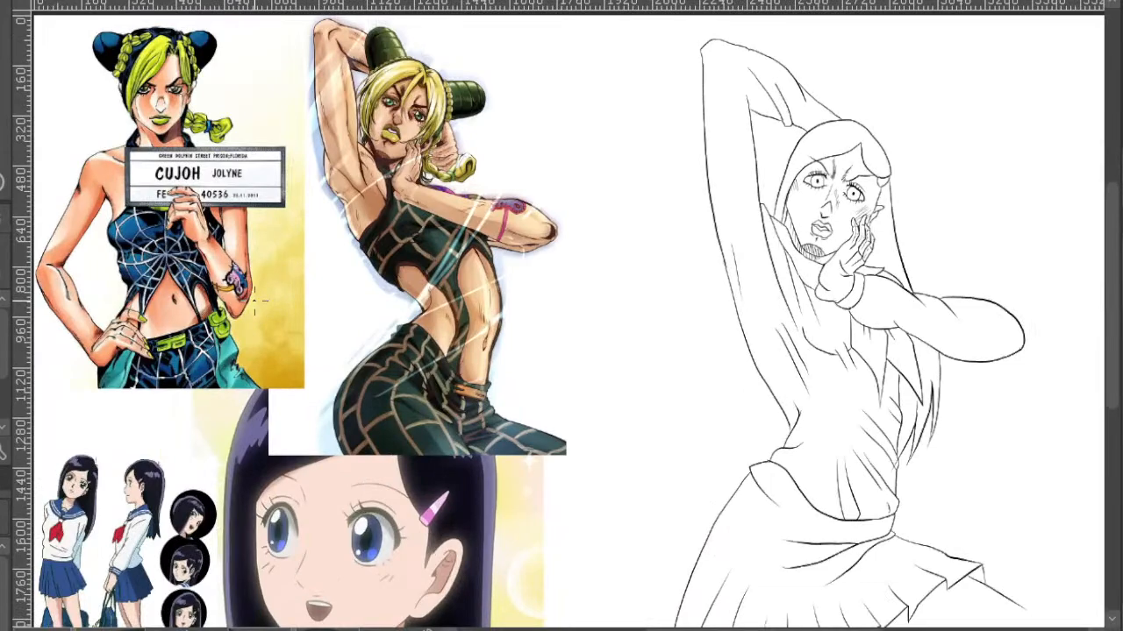
# - Study the shading and clothing folds in the reference images and compare them with the figure's line art
pyautogui.scroll(4, 287, 263)
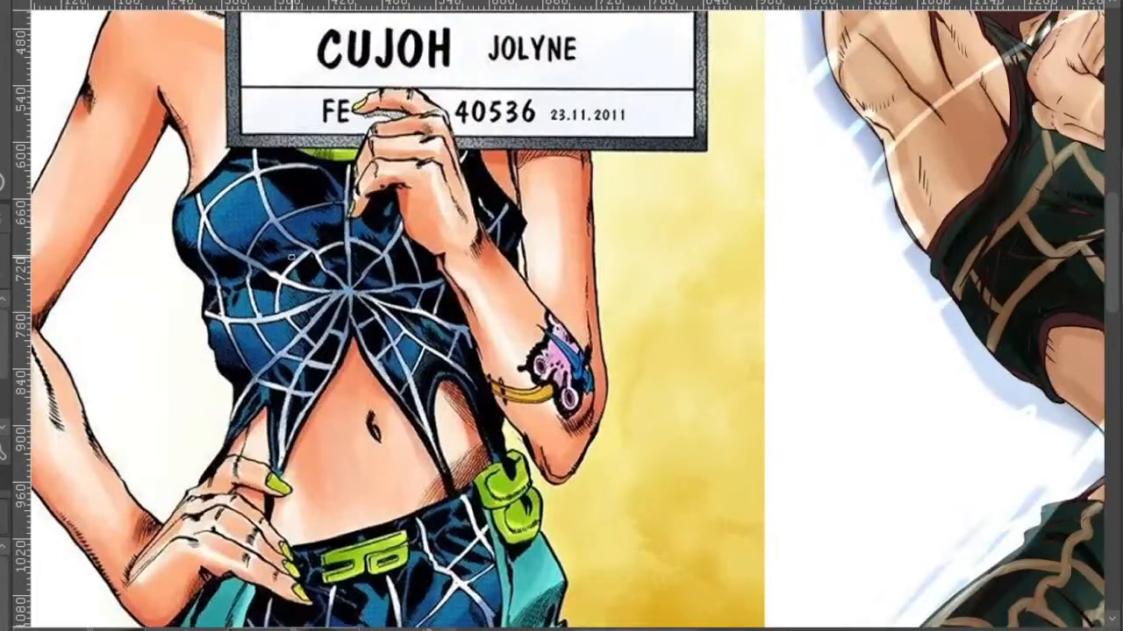
pyautogui.scroll(-3, 242, 401)
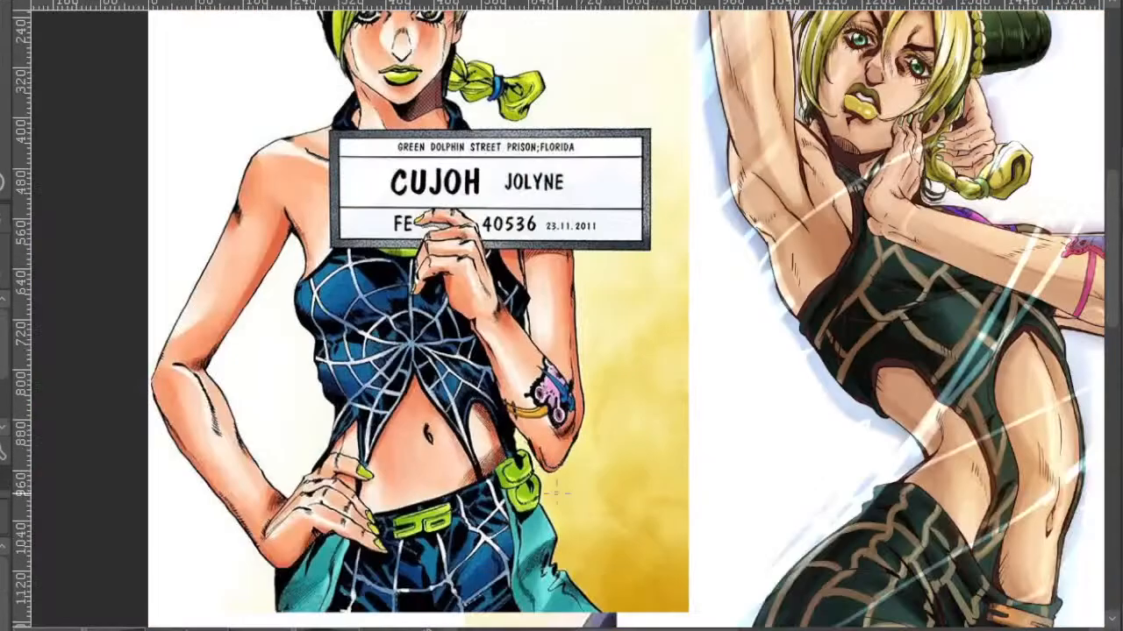
pyautogui.scroll(1, 564, 431)
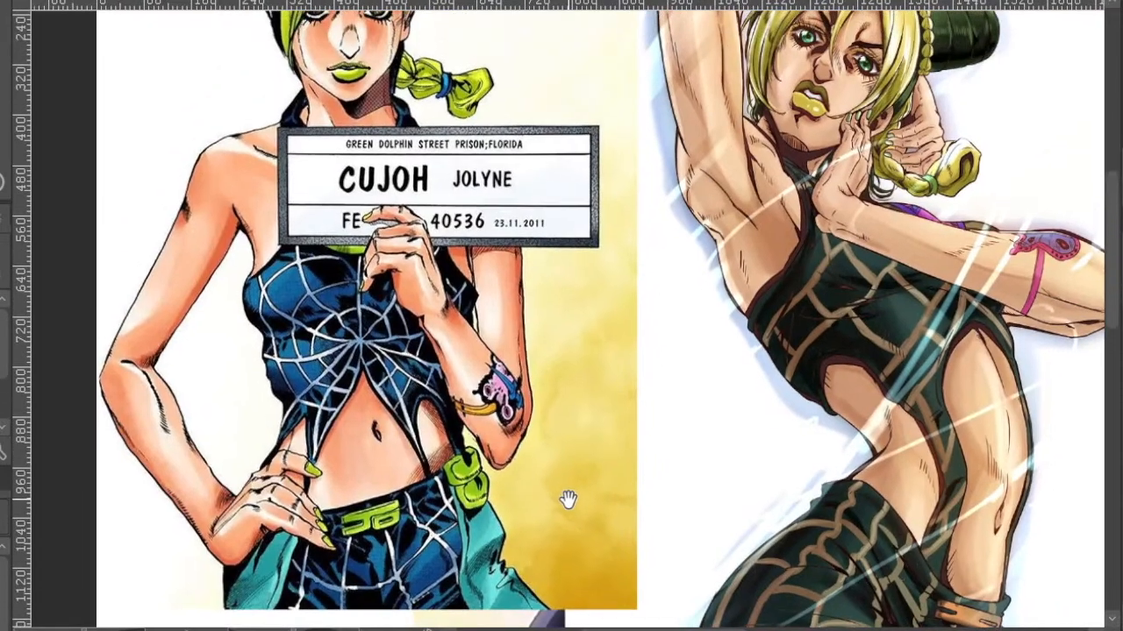
pyautogui.moveTo(580, 472); pyautogui.dragTo(453, 353)
pyautogui.moveTo(711, 303); pyautogui.dragTo(586, 246)
pyautogui.moveTo(662, 235); pyautogui.dragTo(596, 263)
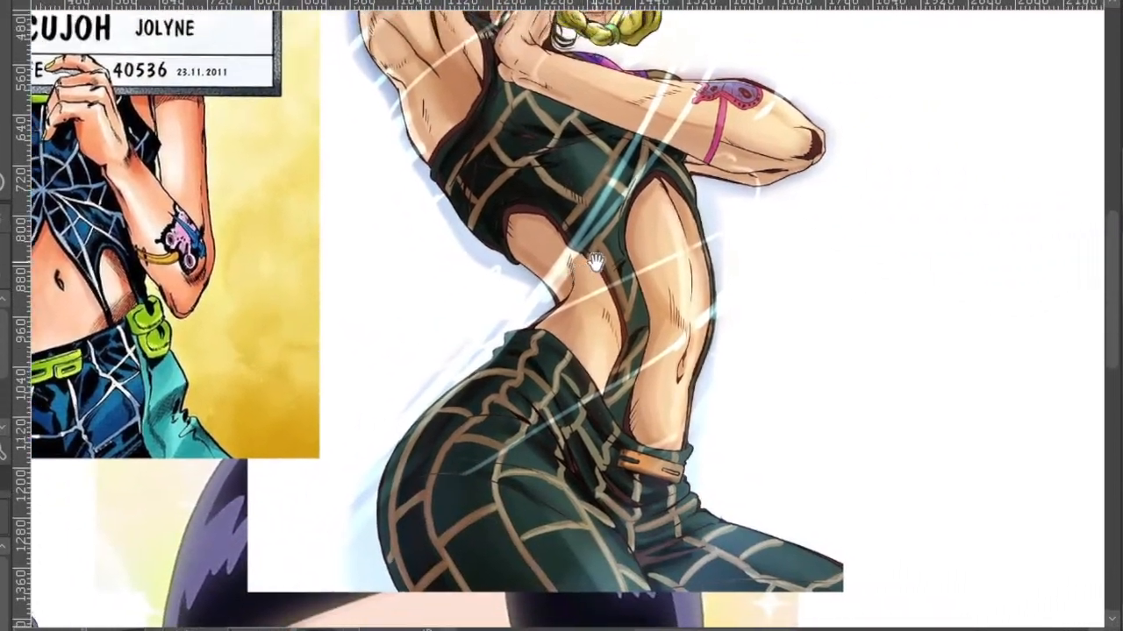
pyautogui.scroll(-1, 728, 204)
pyautogui.moveTo(880, 245); pyautogui.dragTo(792, 172)
pyautogui.scroll(-1, 792, 172)
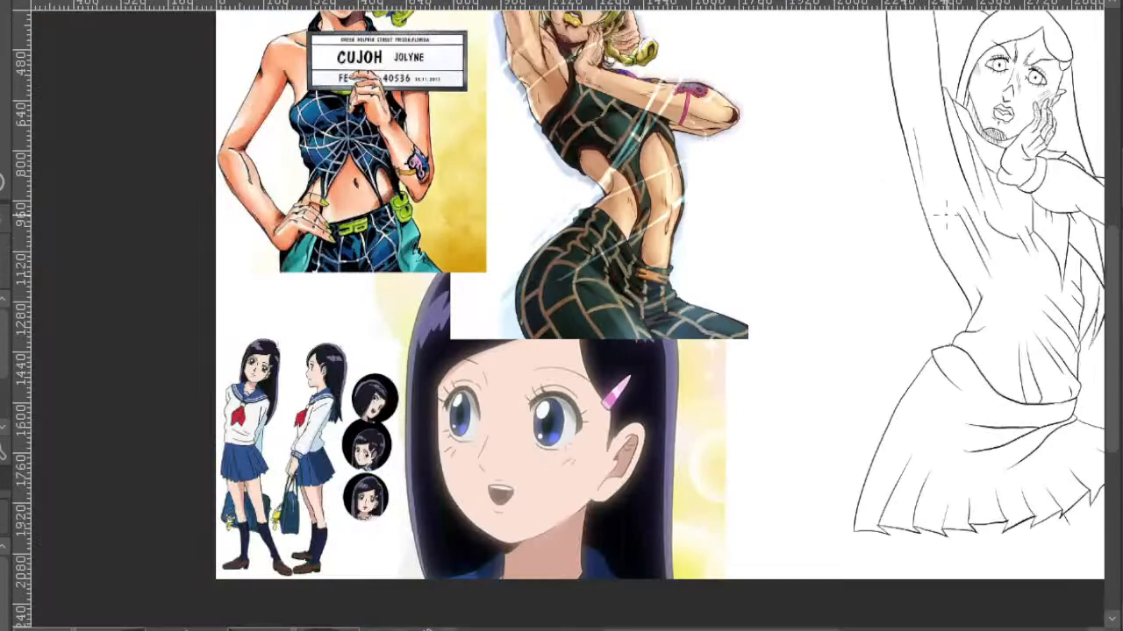
pyautogui.moveTo(959, 238); pyautogui.dragTo(749, 248)
pyautogui.moveTo(945, 295); pyautogui.dragTo(796, 273)
pyautogui.moveTo(718, 344); pyautogui.dragTo(779, 318)
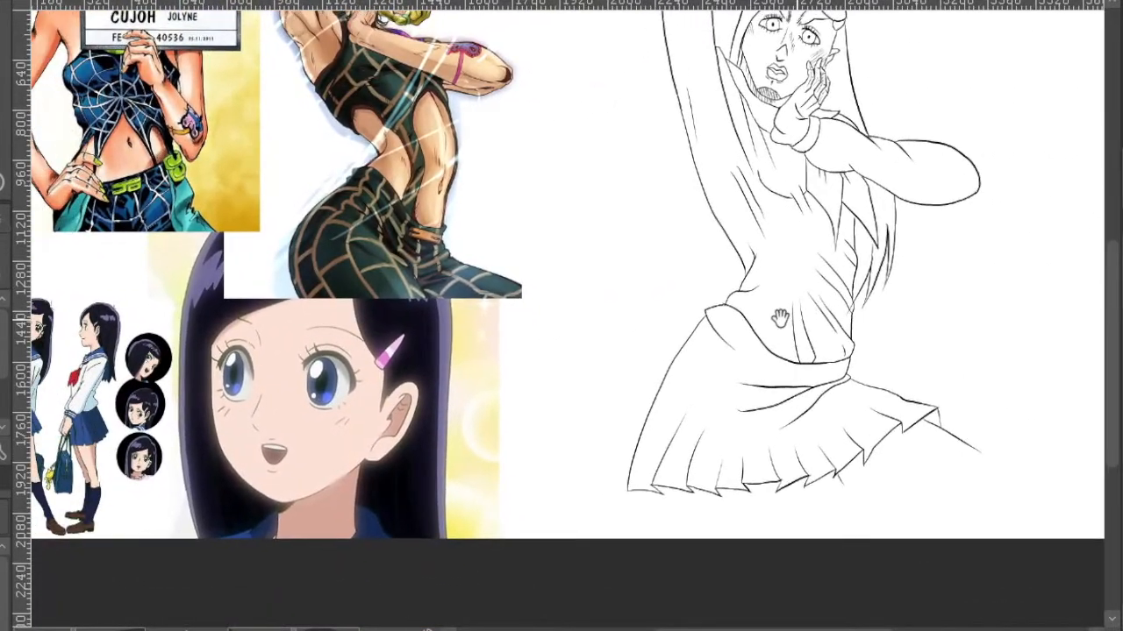
# - Ink a solid black tapered shadow along the lowest skirt fold, outlining its rounded end and filling the inside
pyautogui.scroll(2, 785, 438)
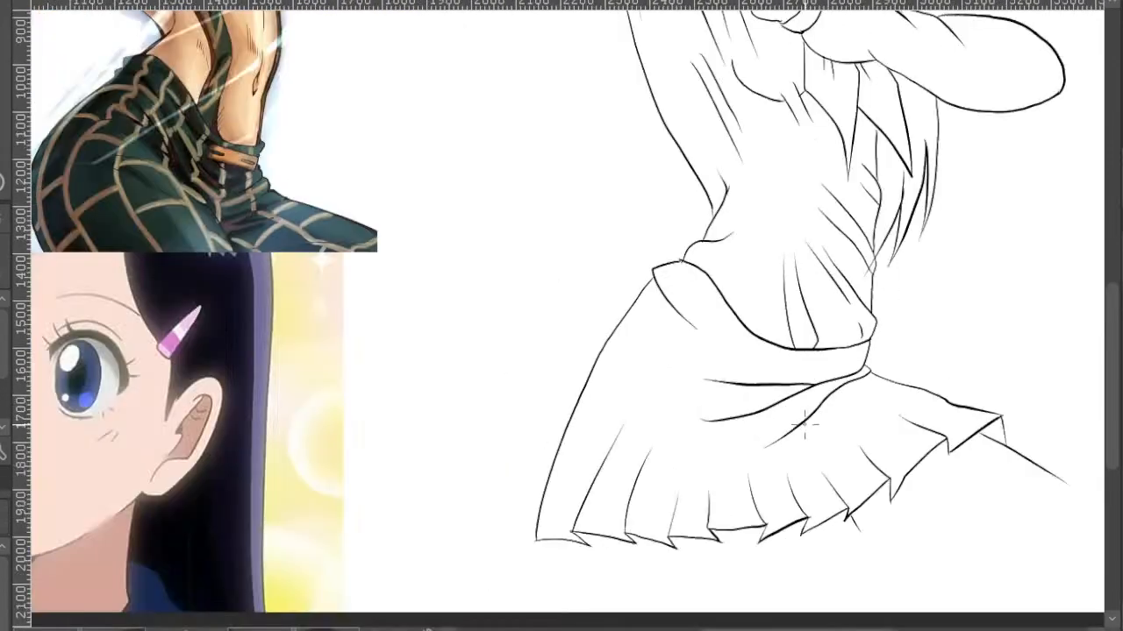
pyautogui.scroll(1, 785, 439)
pyautogui.moveTo(723, 476)
pyautogui.mouseDown()
pyautogui.moveTo(717, 493)
pyautogui.moveTo(800, 454)
pyautogui.moveTo(860, 370)
pyautogui.moveTo(933, 323)
pyautogui.moveTo(861, 363)
pyautogui.moveTo(829, 405)
pyautogui.moveTo(859, 371)
pyautogui.moveTo(736, 466)
pyautogui.mouseUp()
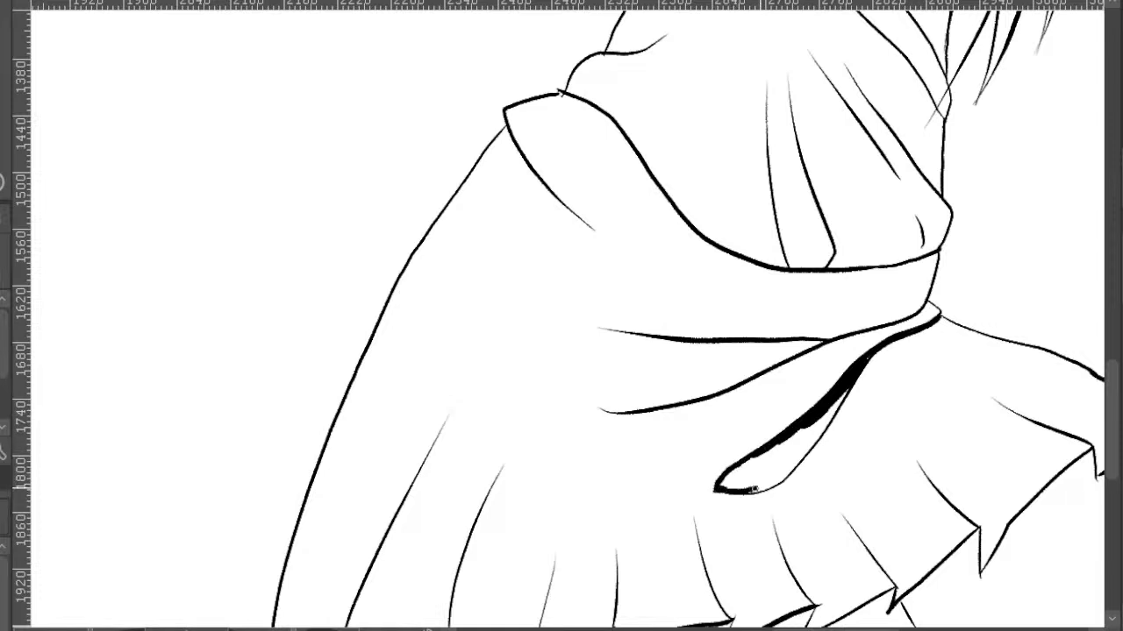
pyautogui.moveTo(755, 489); pyautogui.dragTo(842, 393)
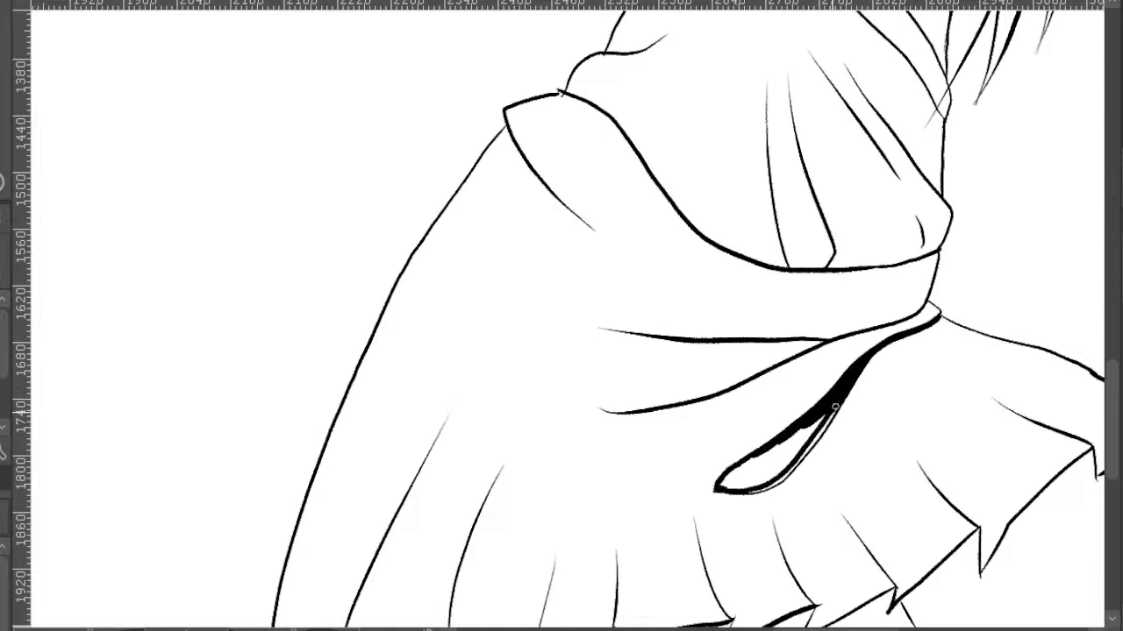
pyautogui.moveTo(804, 453)
pyautogui.mouseDown()
pyautogui.moveTo(751, 492)
pyautogui.moveTo(727, 480)
pyautogui.moveTo(755, 463)
pyautogui.moveTo(745, 483)
pyautogui.moveTo(772, 477)
pyautogui.moveTo(792, 452)
pyautogui.moveTo(756, 481)
pyautogui.moveTo(798, 438)
pyautogui.moveTo(769, 452)
pyautogui.mouseUp()
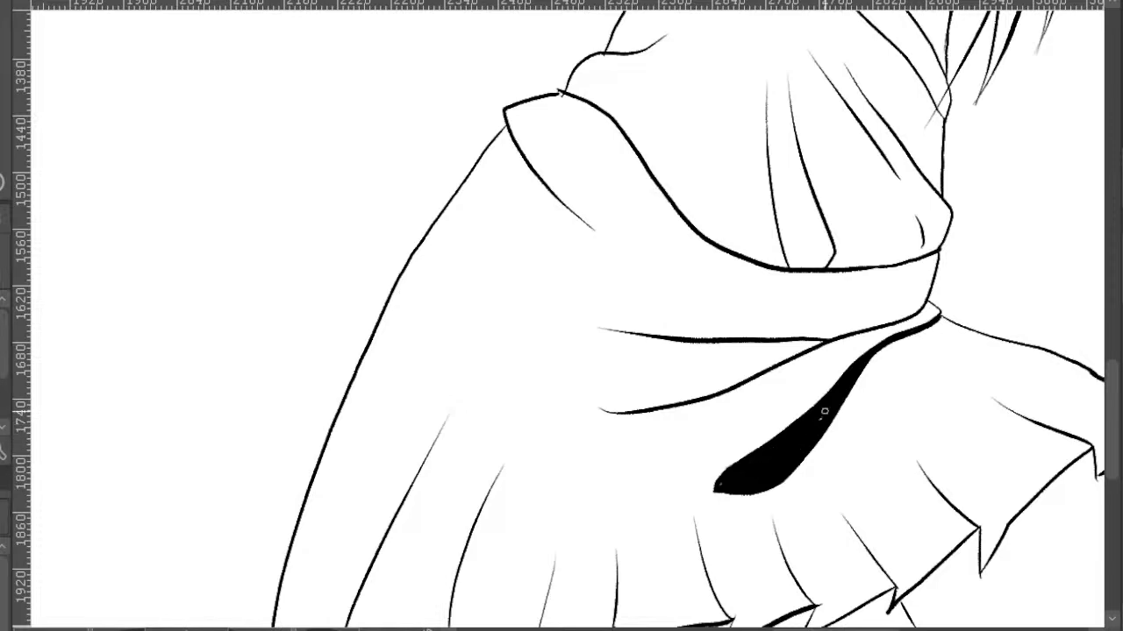
pyautogui.moveTo(826, 414); pyautogui.dragTo(850, 485)
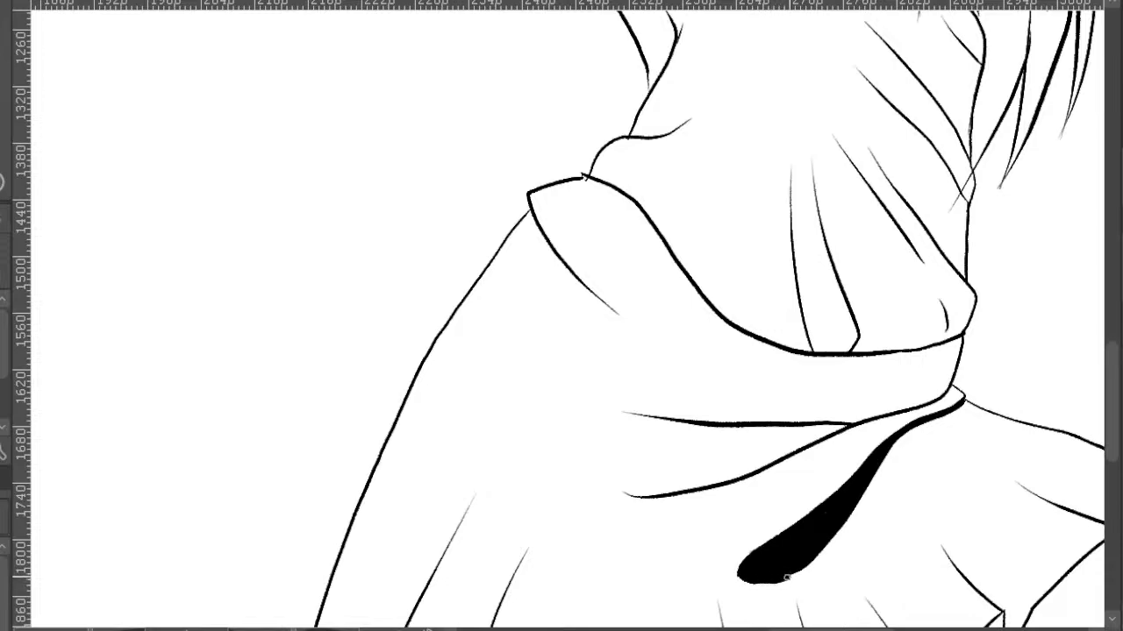
# - Thicken the short fold under the waistband's hip corner into a solid black tapered shadow with a rounded end
pyautogui.moveTo(901, 466); pyautogui.dragTo(950, 415)
pyautogui.moveTo(892, 442); pyautogui.dragTo(880, 479)
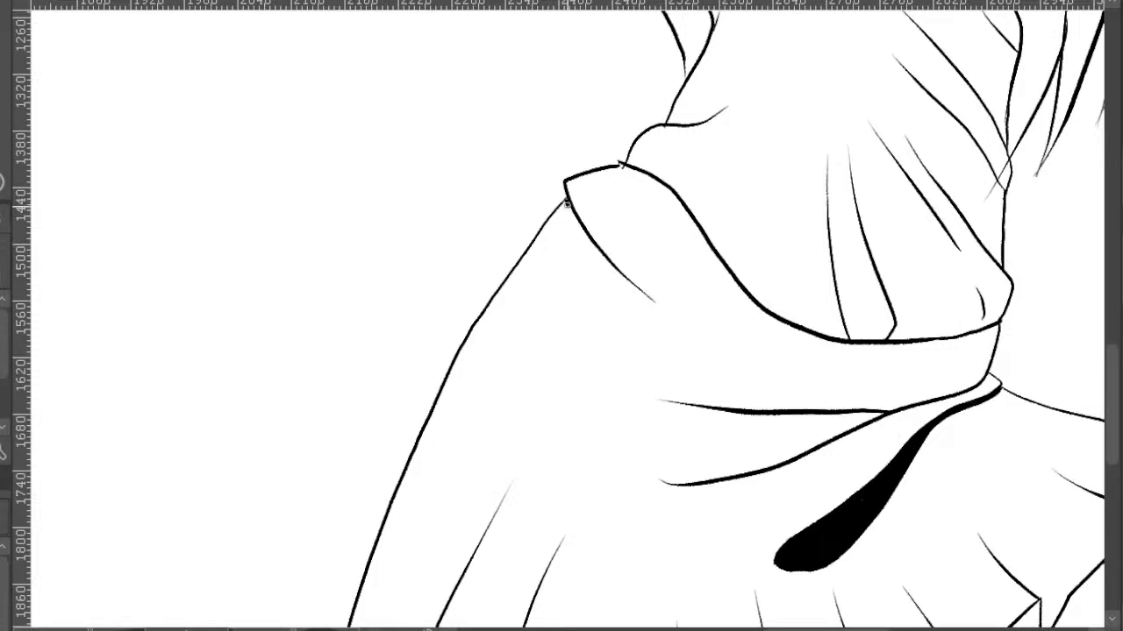
pyautogui.moveTo(566, 204)
pyautogui.mouseDown()
pyautogui.moveTo(629, 302)
pyautogui.moveTo(668, 325)
pyautogui.moveTo(662, 304)
pyautogui.moveTo(595, 252)
pyautogui.moveTo(569, 211)
pyautogui.moveTo(674, 316)
pyautogui.moveTo(653, 314)
pyautogui.moveTo(606, 269)
pyautogui.moveTo(651, 311)
pyautogui.moveTo(635, 304)
pyautogui.moveTo(611, 274)
pyautogui.moveTo(662, 312)
pyautogui.mouseUp()
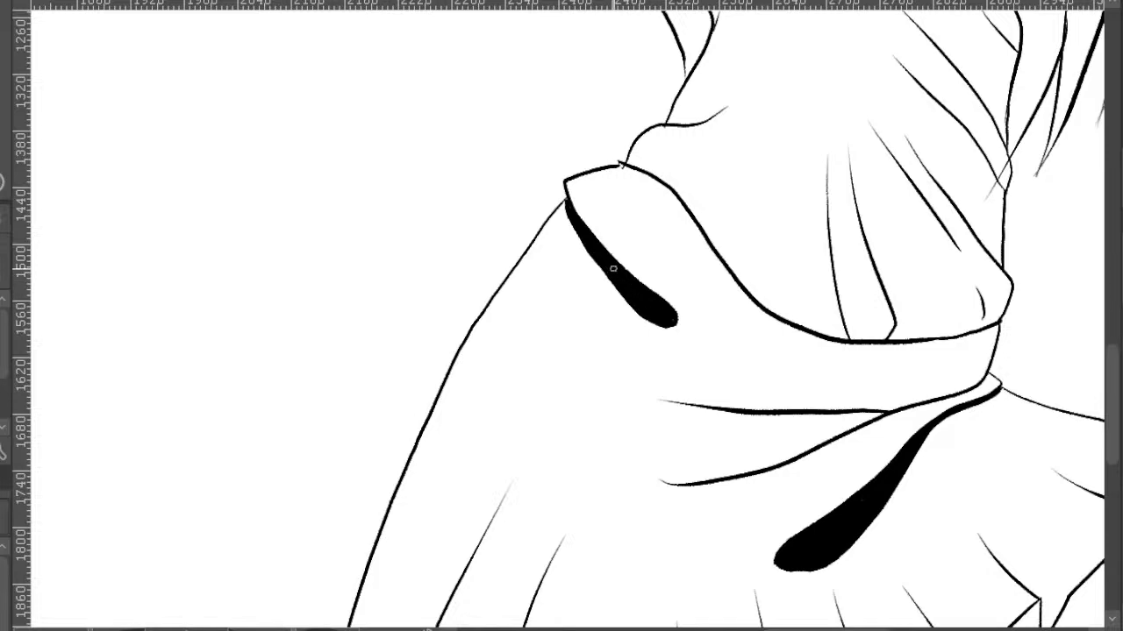
pyautogui.scroll(-5, 664, 130)
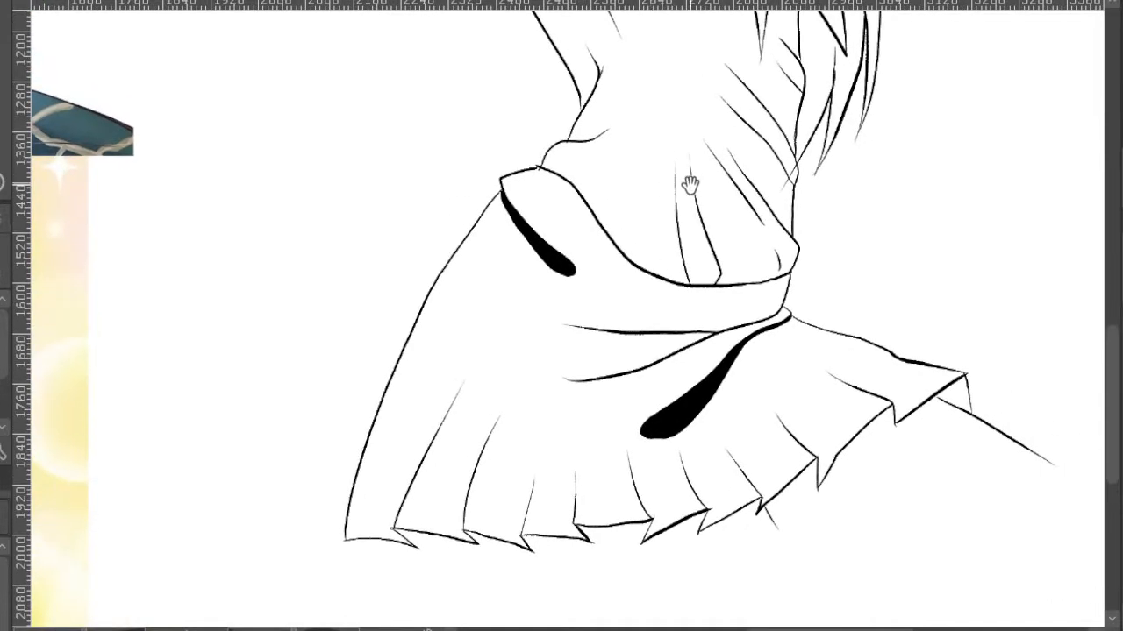
pyautogui.moveTo(663, 220); pyautogui.dragTo(657, 248)
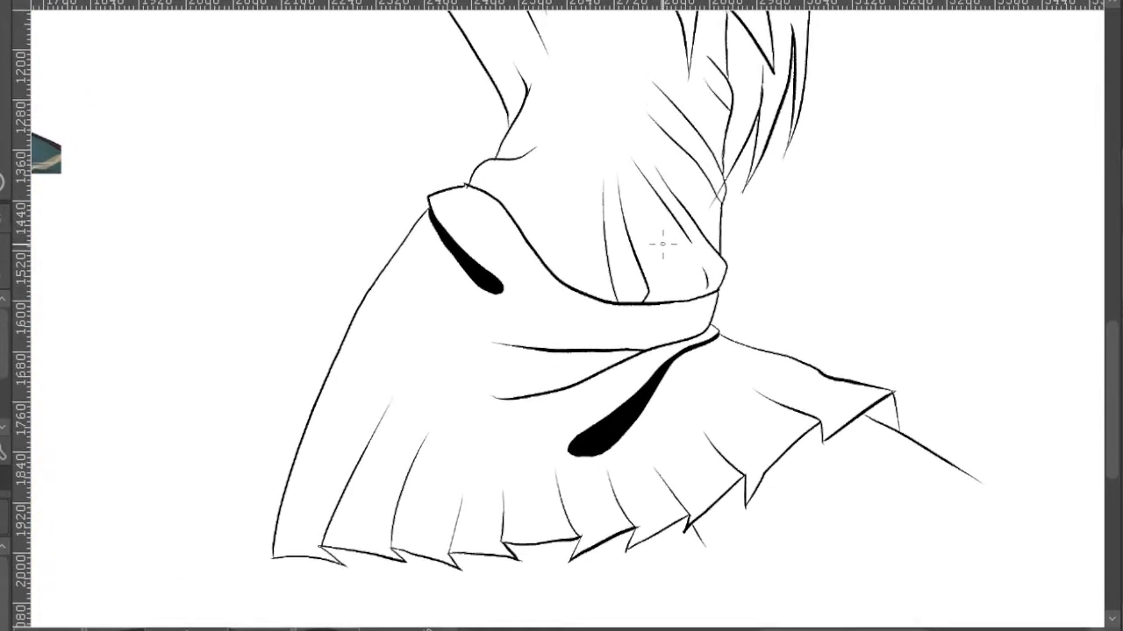
# - Draw a narrow black wedge shadow on the shirt, rising from the waistband along the first vertical crease
pyautogui.scroll(2, 583, 291)
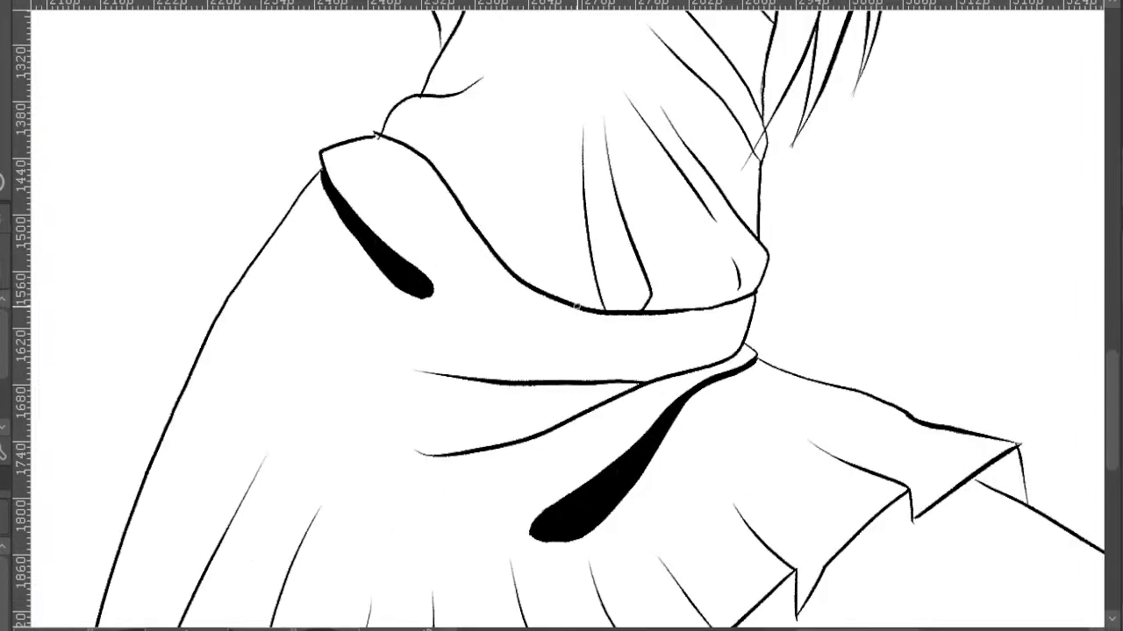
pyautogui.moveTo(572, 296); pyautogui.dragTo(584, 103)
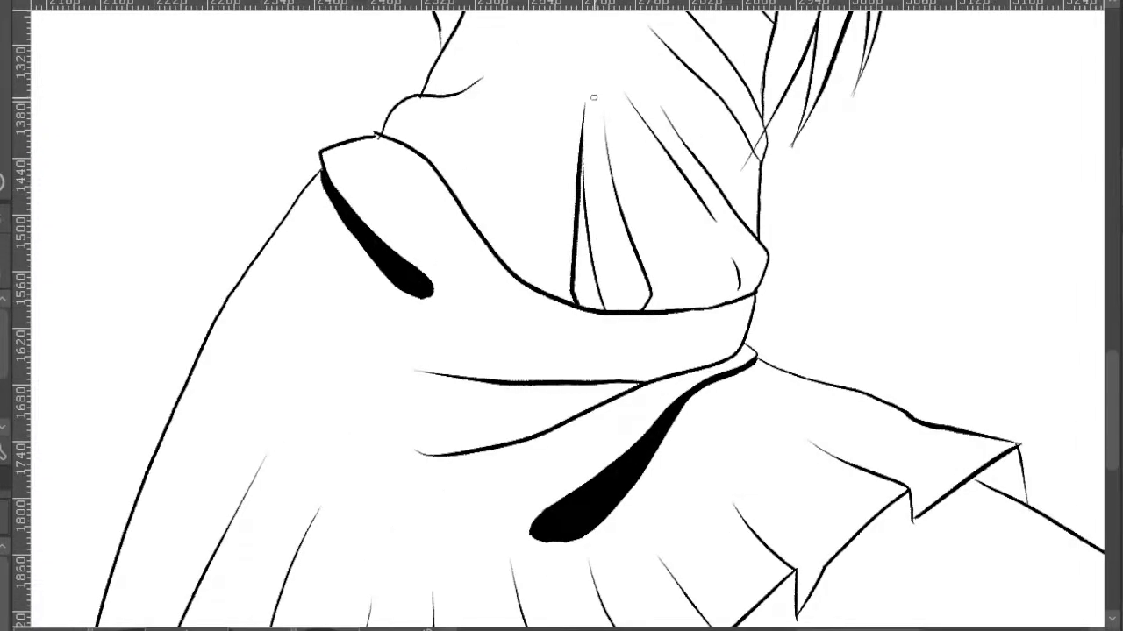
pyautogui.moveTo(579, 182)
pyautogui.mouseDown()
pyautogui.moveTo(579, 286)
pyautogui.moveTo(592, 285)
pyautogui.mouseUp()
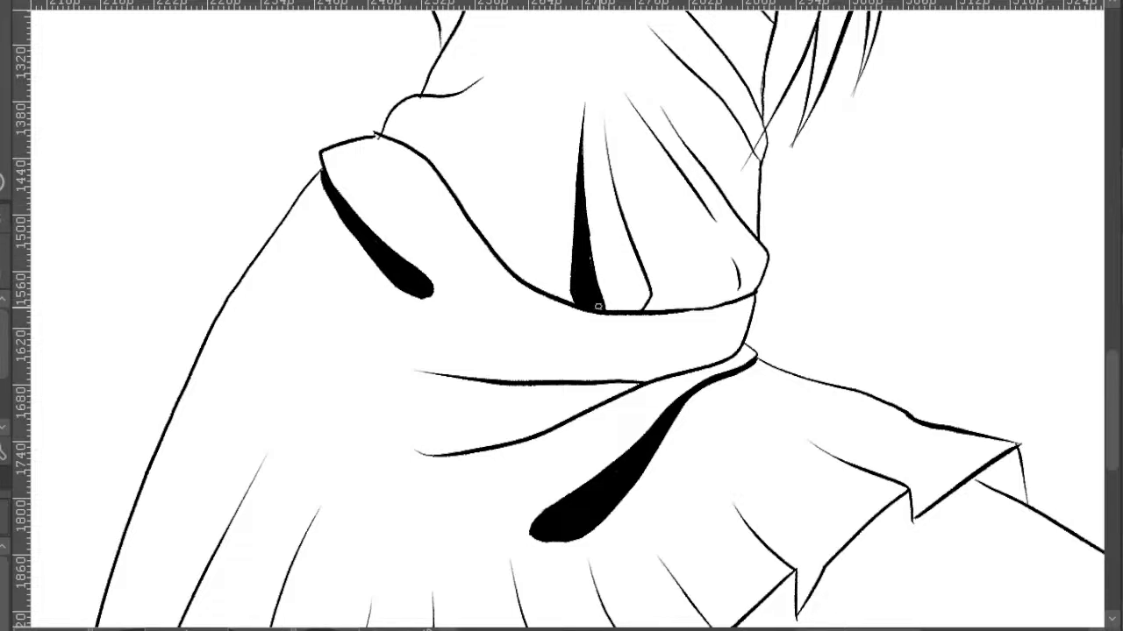
# - Ink a second black wedge on the shirt crease near the waistband's far end, tapering it up along the diagonal line
pyautogui.moveTo(690, 250)
pyautogui.mouseDown()
pyautogui.moveTo(607, 189)
pyautogui.moveTo(641, 243)
pyautogui.moveTo(602, 136)
pyautogui.moveTo(653, 253)
pyautogui.moveTo(623, 166)
pyautogui.mouseUp()
pyautogui.scroll(-1, 671, 178)
pyautogui.scroll(1, 657, 244)
pyautogui.moveTo(649, 219)
pyautogui.mouseDown()
pyautogui.moveTo(615, 150)
pyautogui.moveTo(657, 217)
pyautogui.mouseUp()
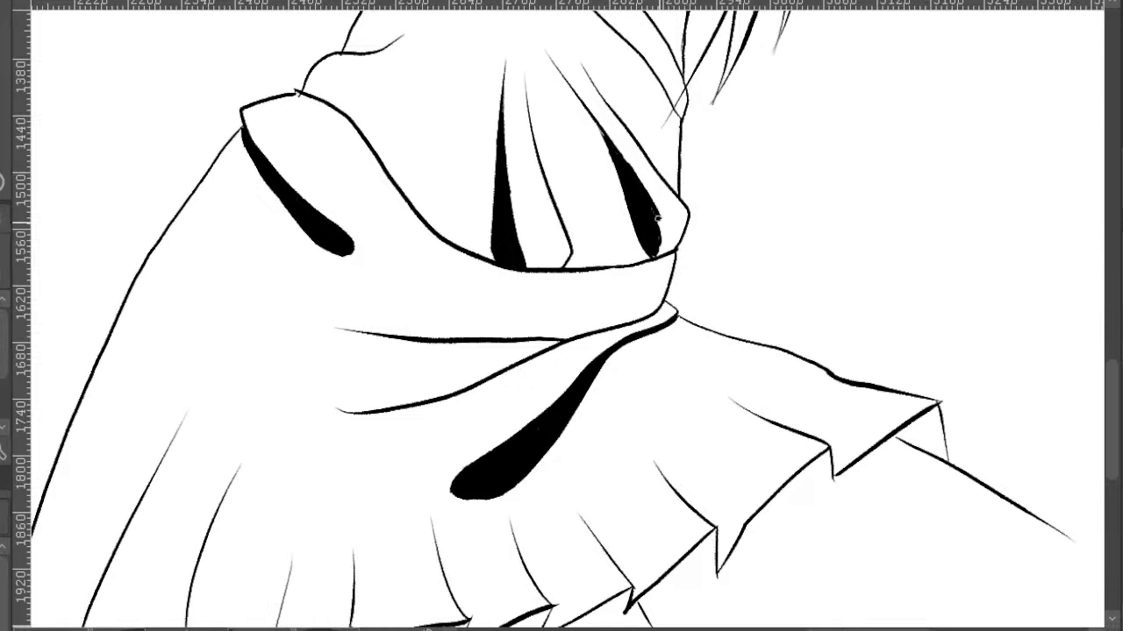
pyautogui.moveTo(620, 118); pyautogui.dragTo(643, 203)
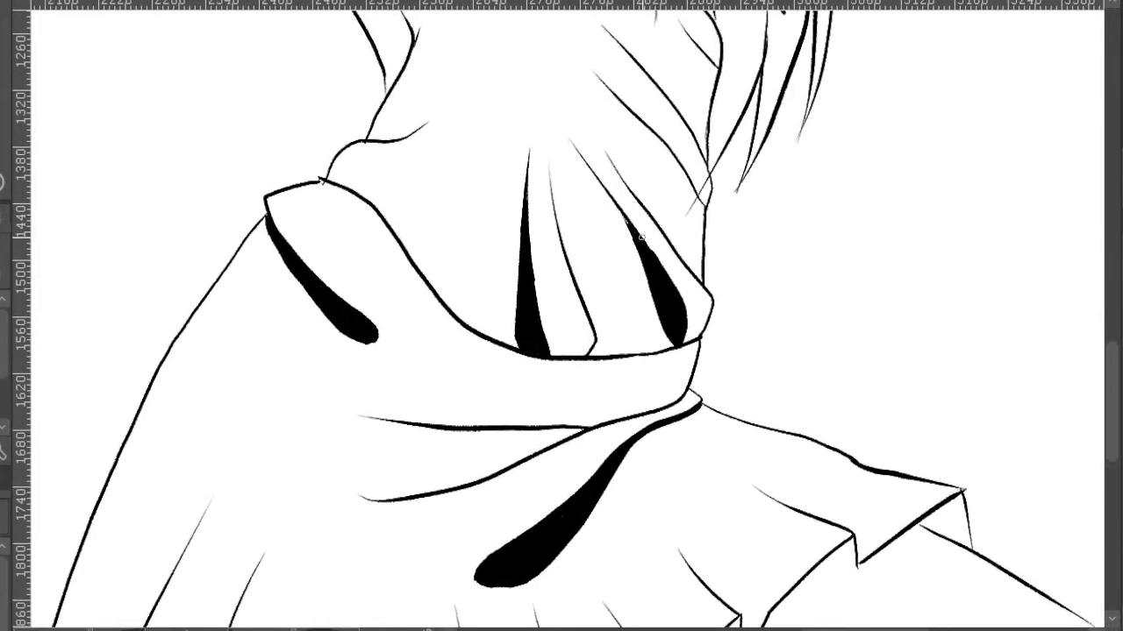
pyautogui.moveTo(641, 246); pyautogui.dragTo(589, 167)
pyautogui.moveTo(637, 246); pyautogui.dragTo(581, 149)
pyautogui.hotkey('ctrl', 'z')
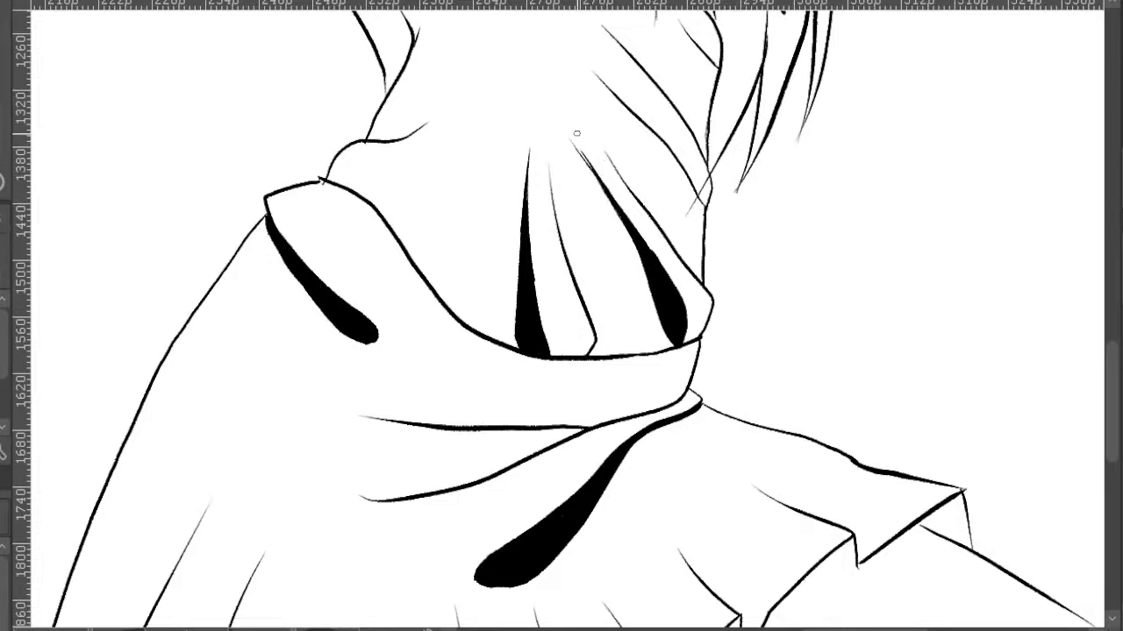
pyautogui.hotkey('ctrl', 'z')
# - Erase the overshooting line ends where the hair strand and shirt creases meet the side of the waist
pyautogui.moveTo(672, 130); pyautogui.dragTo(605, 195)
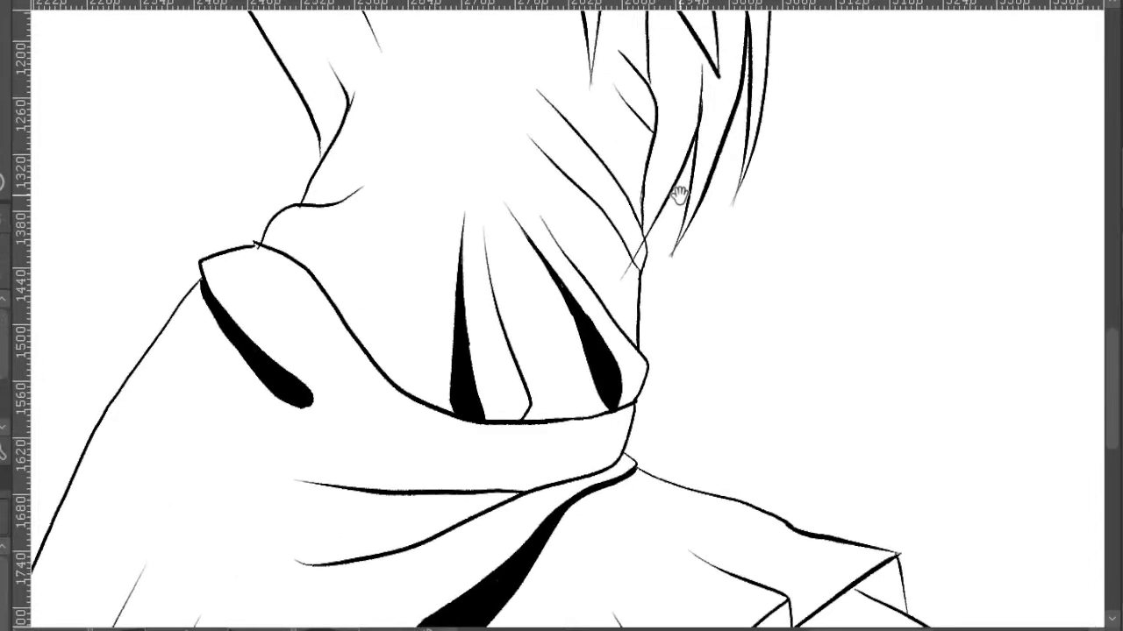
pyautogui.moveTo(679, 194); pyautogui.dragTo(614, 191)
pyautogui.moveTo(566, 164); pyautogui.dragTo(624, 225)
pyautogui.scroll(2, 625, 224)
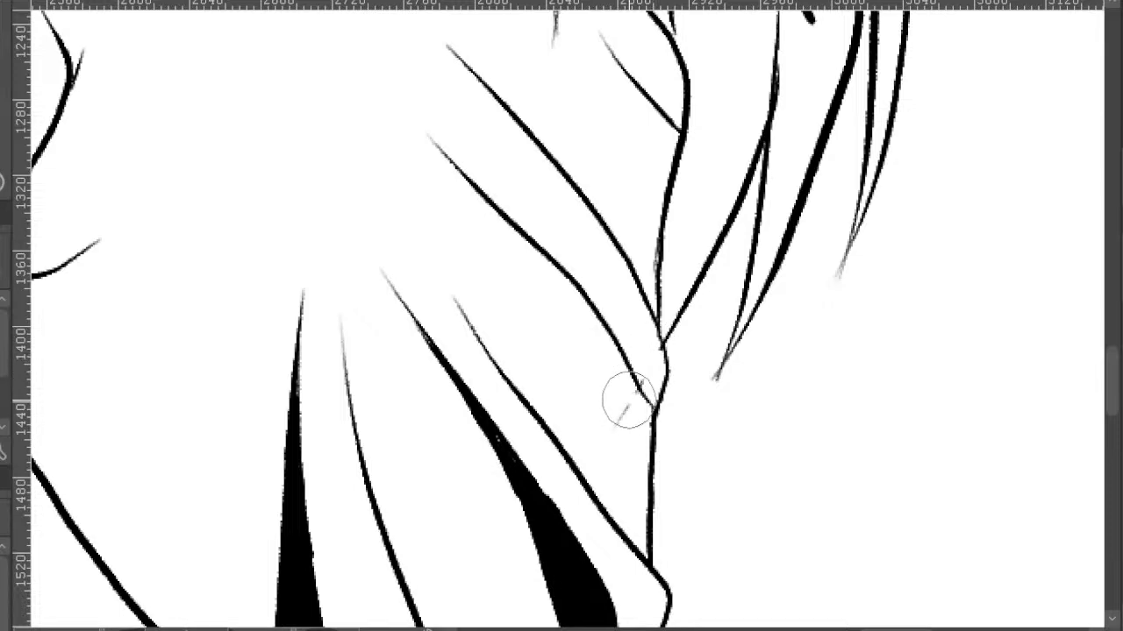
pyautogui.scroll(-2, 651, 376)
pyautogui.moveTo(711, 431); pyautogui.dragTo(788, 355)
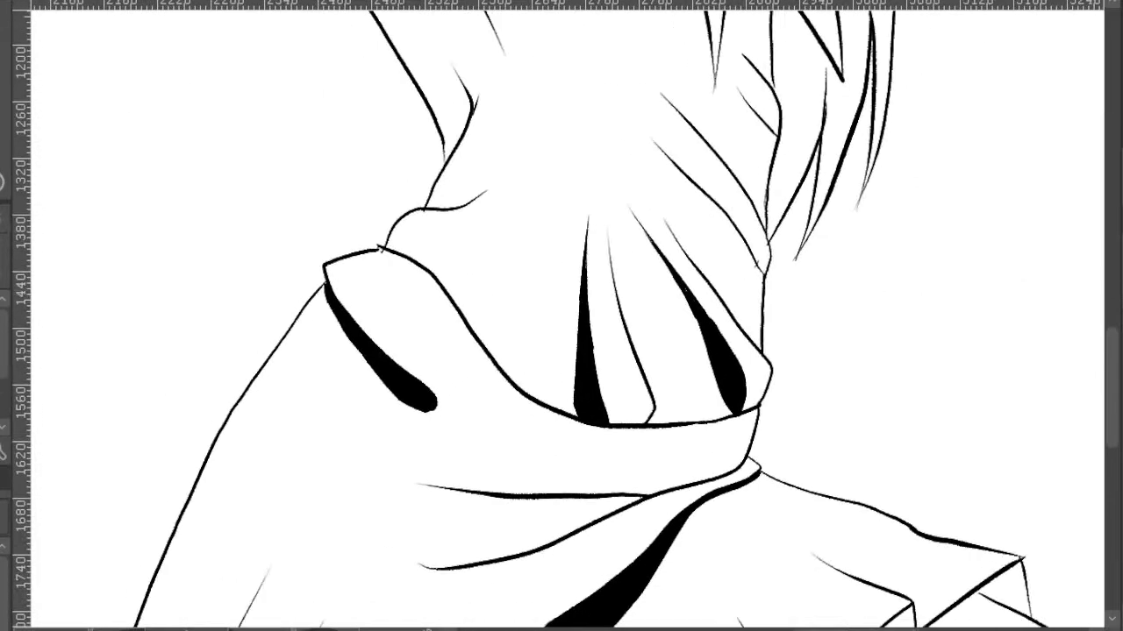
# - Draw a curved crease from the inner bend of the waist and fill beneath it as a black tapered shadow
pyautogui.moveTo(756, 225)
pyautogui.mouseDown()
pyautogui.moveTo(883, 205)
pyautogui.moveTo(1000, 344)
pyautogui.mouseUp()
pyautogui.scroll(1, 689, 312)
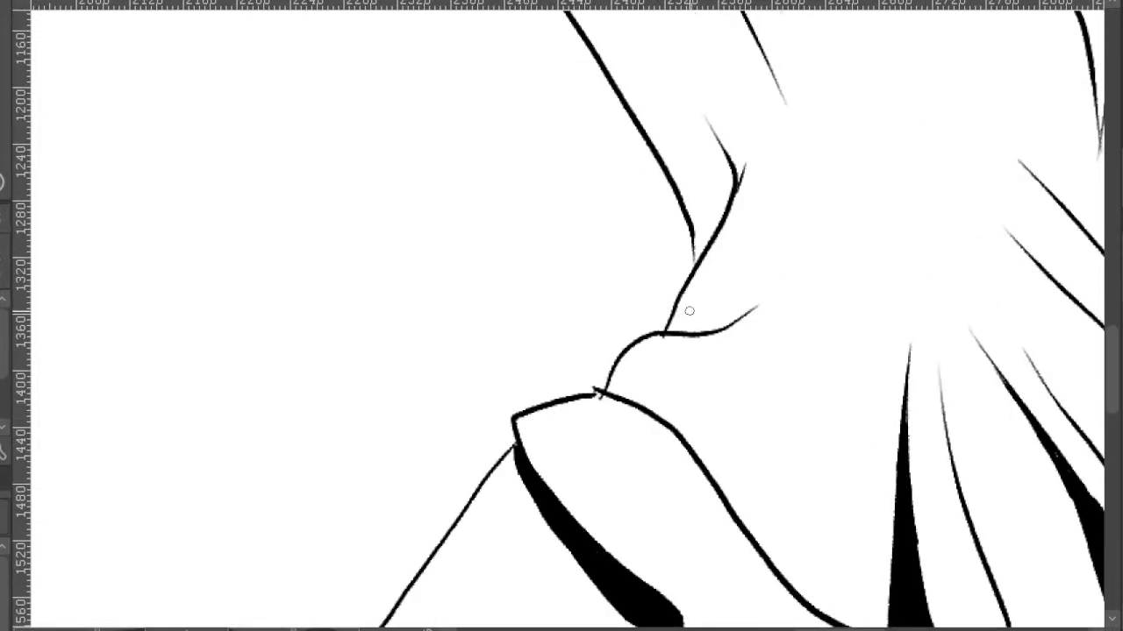
pyautogui.moveTo(675, 312); pyautogui.dragTo(813, 258)
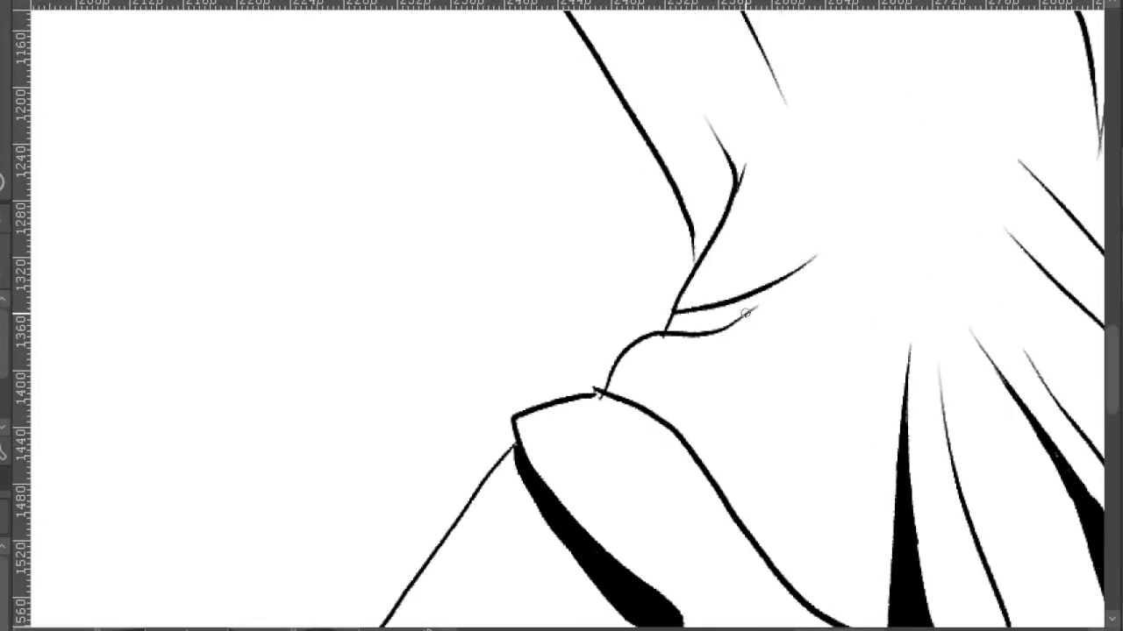
pyautogui.moveTo(746, 313); pyautogui.dragTo(853, 218)
pyautogui.moveTo(775, 285)
pyautogui.mouseDown()
pyautogui.moveTo(671, 325)
pyautogui.moveTo(712, 319)
pyautogui.moveTo(703, 328)
pyautogui.moveTo(752, 306)
pyautogui.mouseUp()
pyautogui.scroll(-4, 765, 291)
# - Join the open ends of the two short creases at the shirt's side with a thick black stroke
pyautogui.moveTo(941, 368); pyautogui.dragTo(897, 220)
pyautogui.scroll(-3, 897, 220)
pyautogui.moveTo(989, 218)
pyautogui.mouseDown()
pyautogui.moveTo(972, 304)
pyautogui.moveTo(997, 406)
pyautogui.moveTo(942, 378)
pyautogui.moveTo(871, 309)
pyautogui.moveTo(1012, 348)
pyautogui.mouseUp()
pyautogui.scroll(3, 905, 358)
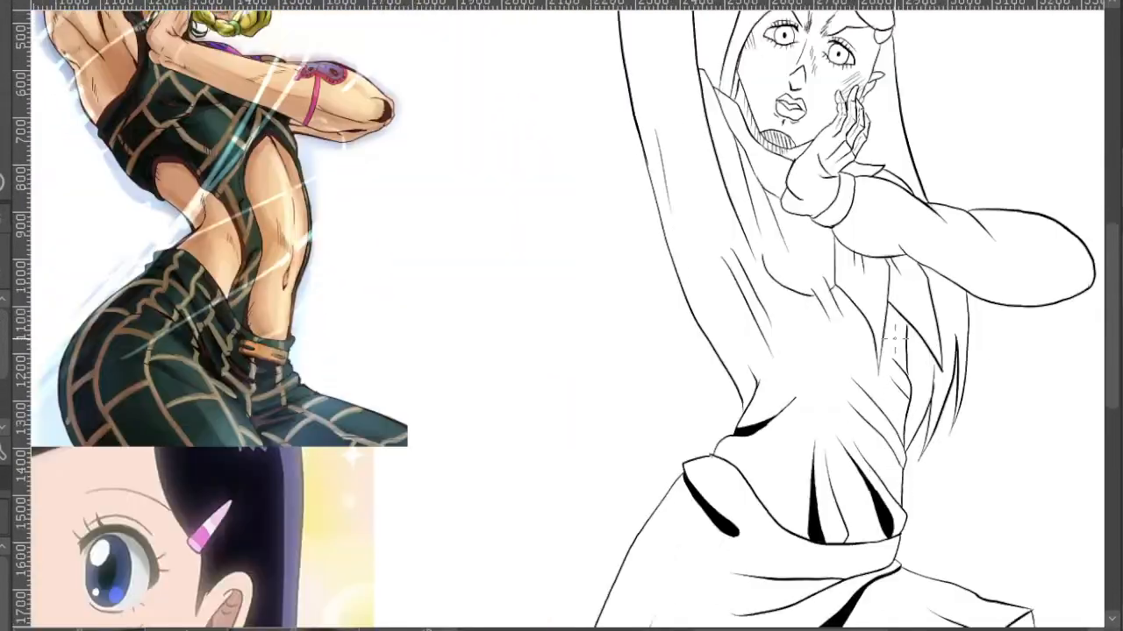
pyautogui.scroll(3, 886, 358)
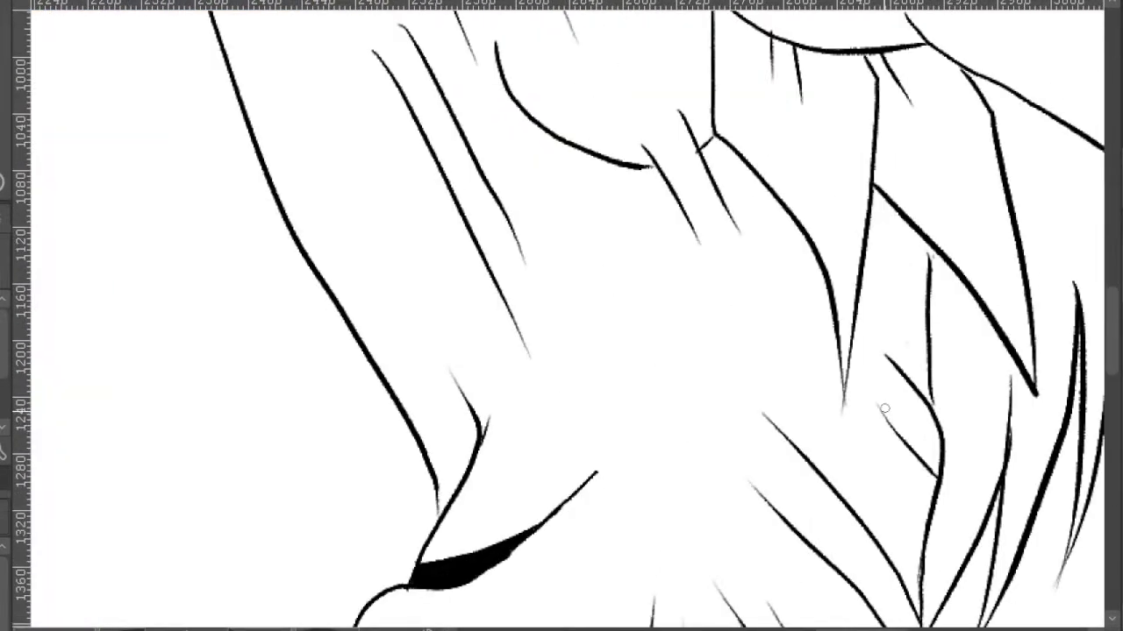
pyautogui.moveTo(882, 409)
pyautogui.mouseDown()
pyautogui.moveTo(872, 333)
pyautogui.moveTo(875, 408)
pyautogui.moveTo(880, 390)
pyautogui.mouseUp()
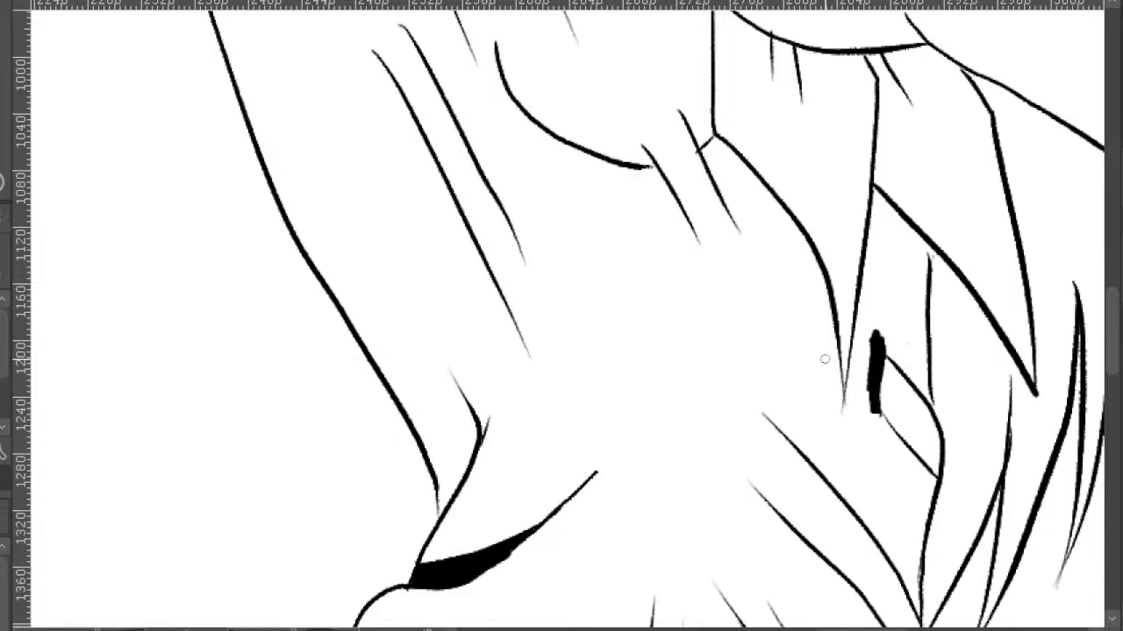
# - Draw a curved boundary from the collar knot to the long side crease and fill the enclosed shirt area solid black
pyautogui.moveTo(815, 294); pyautogui.dragTo(758, 264)
pyautogui.moveTo(647, 129)
pyautogui.mouseDown()
pyautogui.moveTo(701, 252)
pyautogui.moveTo(717, 355)
pyautogui.moveTo(709, 375)
pyautogui.moveTo(735, 411)
pyautogui.mouseUp()
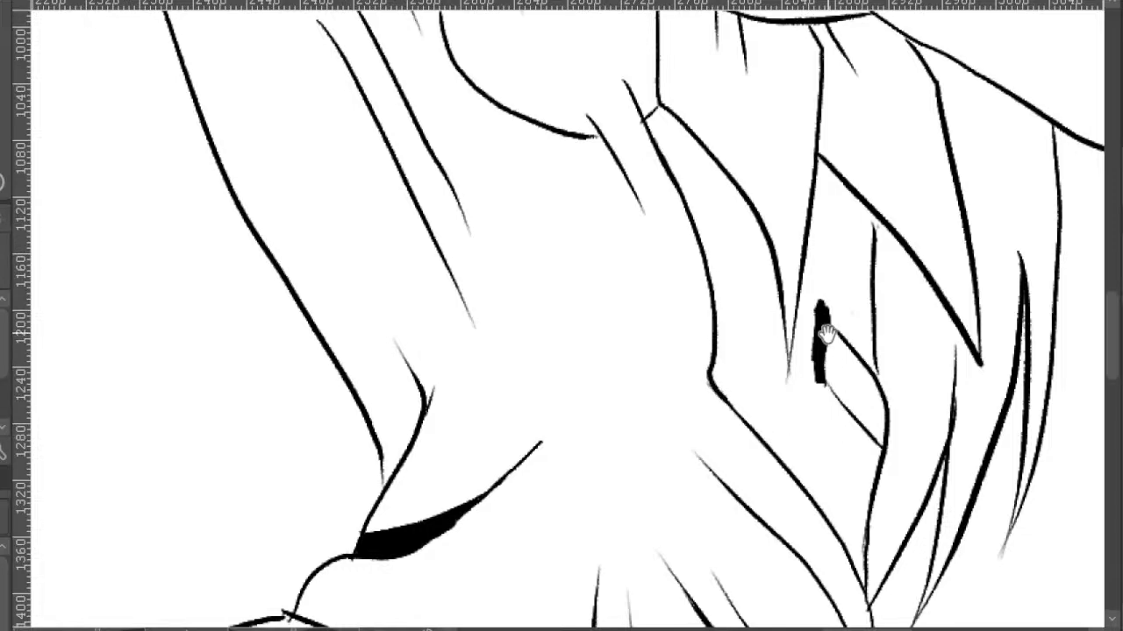
pyautogui.moveTo(825, 329); pyautogui.dragTo(754, 250)
pyautogui.moveTo(597, 93); pyautogui.dragTo(653, 317)
pyautogui.moveTo(642, 263); pyautogui.dragTo(610, 112)
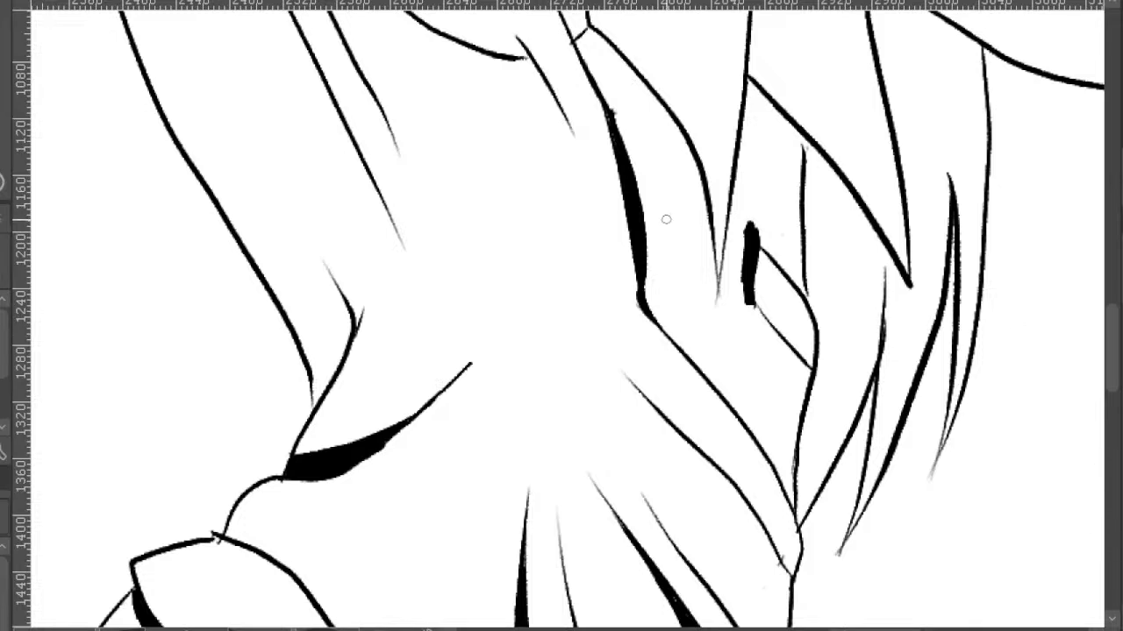
pyautogui.press('g')
pyautogui.click(738, 317)
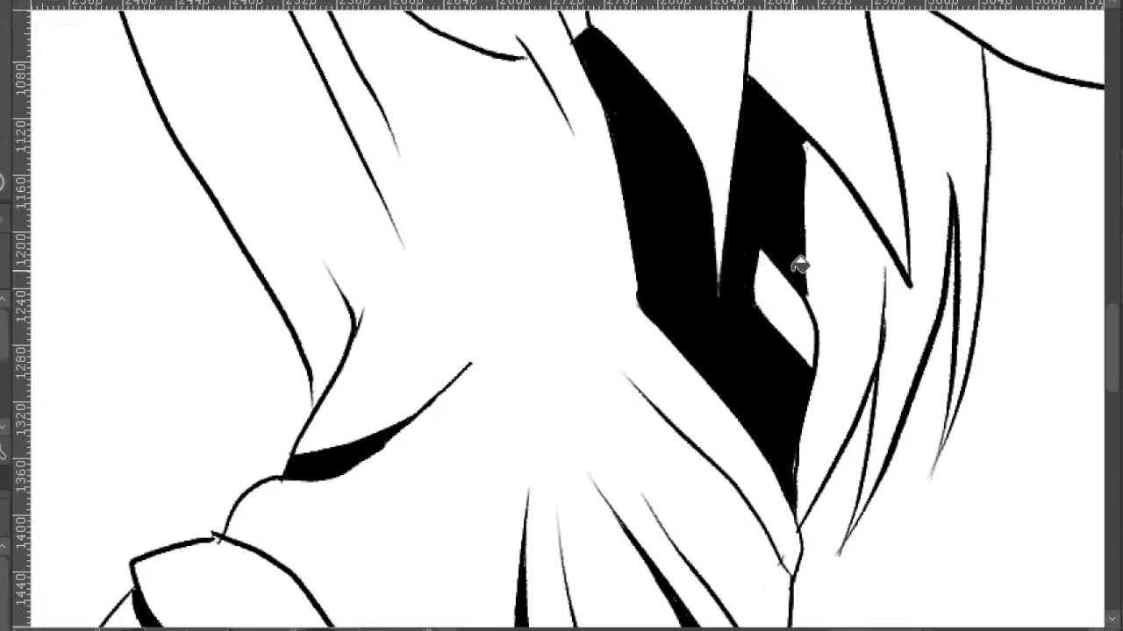
# - Touch up the edge and narrow lower tip of the solid black shirt shadow at the waist
pyautogui.moveTo(867, 277); pyautogui.dragTo(809, 321)
pyautogui.scroll(-1, 820, 307)
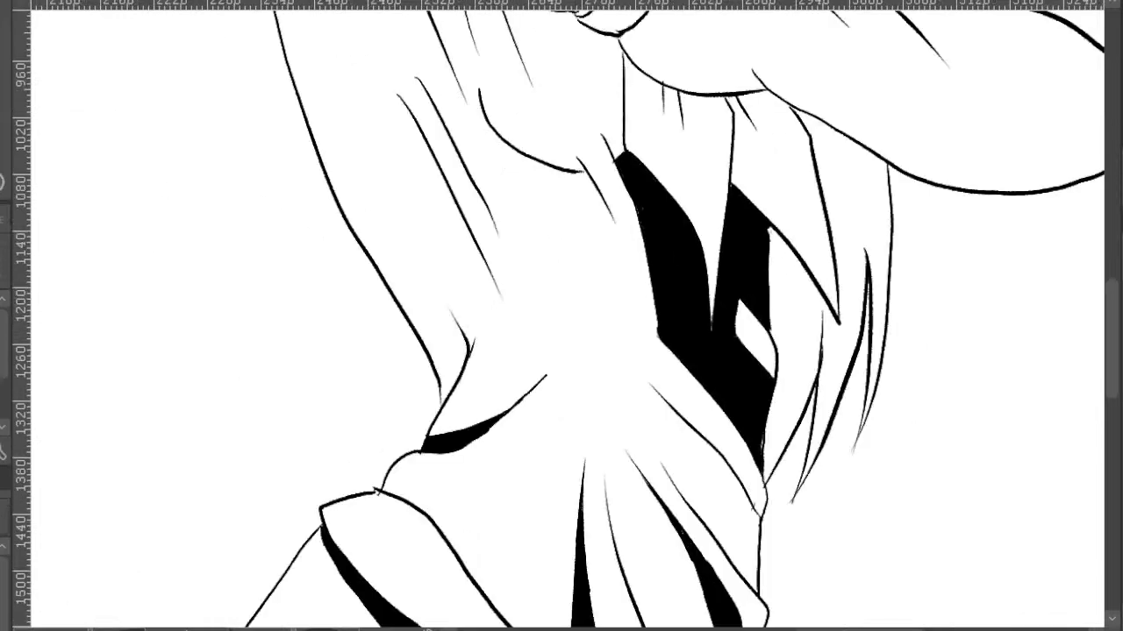
pyautogui.moveTo(723, 279); pyautogui.dragTo(708, 293)
pyautogui.scroll(1, 751, 260)
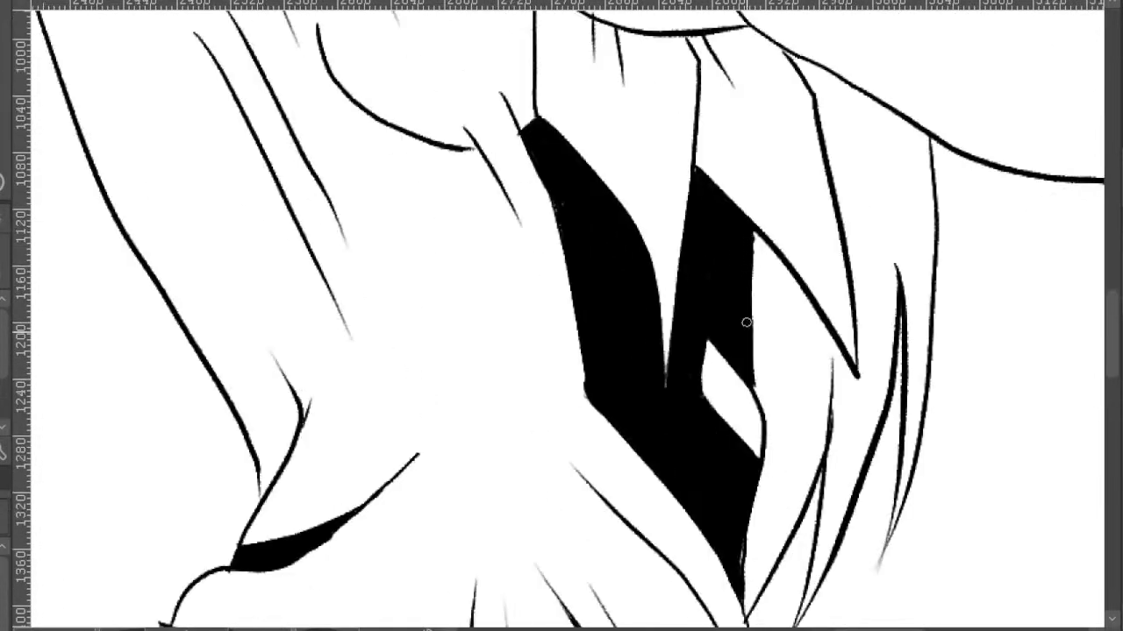
pyautogui.moveTo(764, 421); pyautogui.dragTo(744, 285)
pyautogui.moveTo(722, 406); pyautogui.dragTo(722, 430)
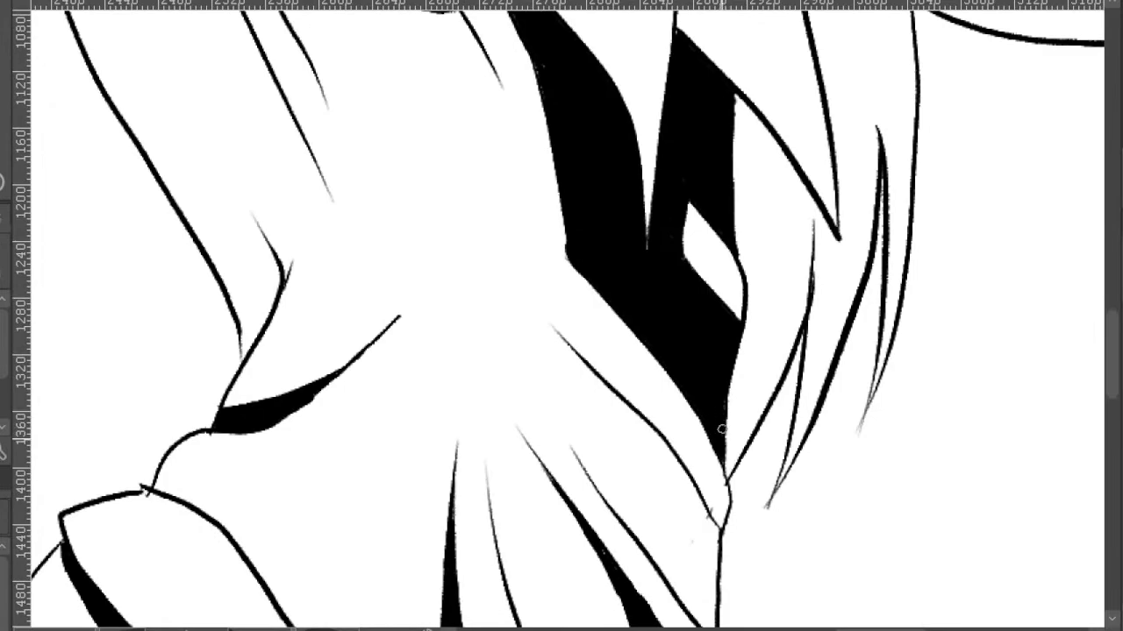
# - Try thickening the short crease beneath the forearm into a solid tapered black shadow
pyautogui.scroll(-1, 731, 386)
pyautogui.moveTo(727, 315)
pyautogui.mouseDown()
pyautogui.moveTo(797, 394)
pyautogui.moveTo(799, 284)
pyautogui.moveTo(857, 351)
pyautogui.mouseUp()
pyautogui.scroll(-1, 747, 328)
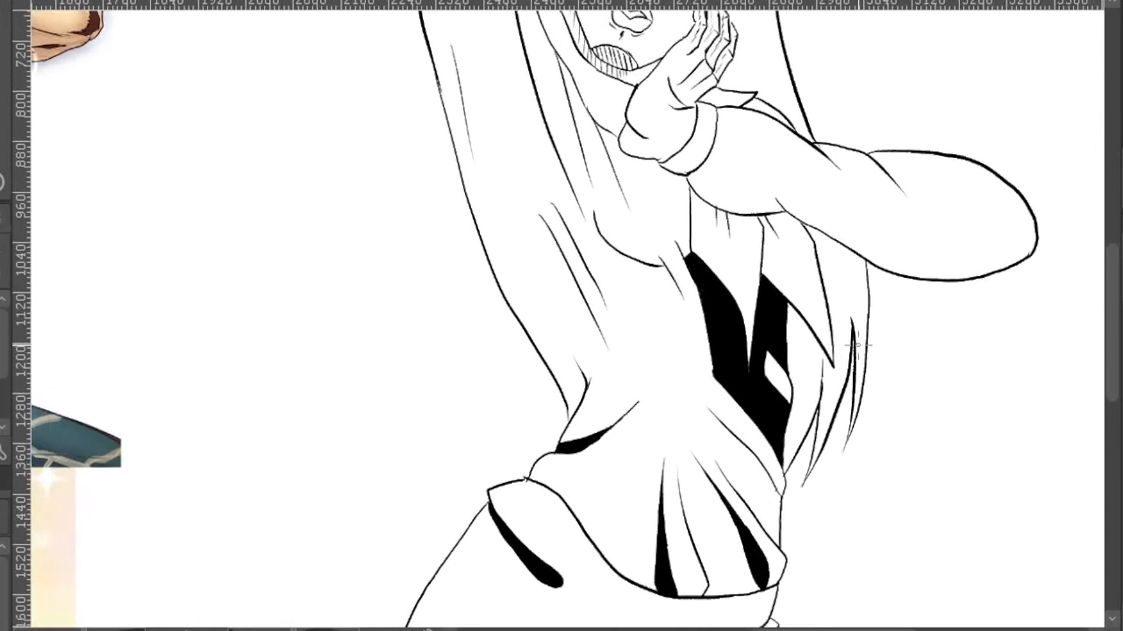
pyautogui.scroll(-2, 846, 341)
pyautogui.scroll(4, 746, 287)
pyautogui.moveTo(619, 310)
pyautogui.mouseDown()
pyautogui.moveTo(685, 396)
pyautogui.moveTo(642, 331)
pyautogui.moveTo(665, 363)
pyautogui.mouseUp()
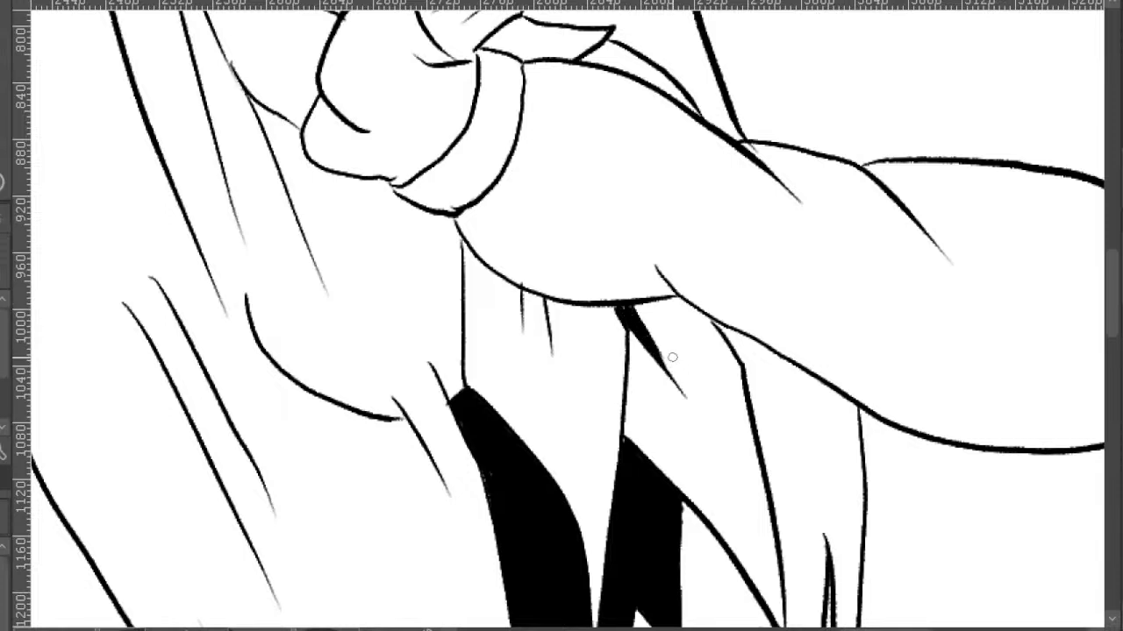
pyautogui.hotkey('ctrl', 'z')
pyautogui.hotkey('ctrl', 'z')
pyautogui.hotkey('ctrl', 'z')
pyautogui.hotkey('ctrl', 'z')
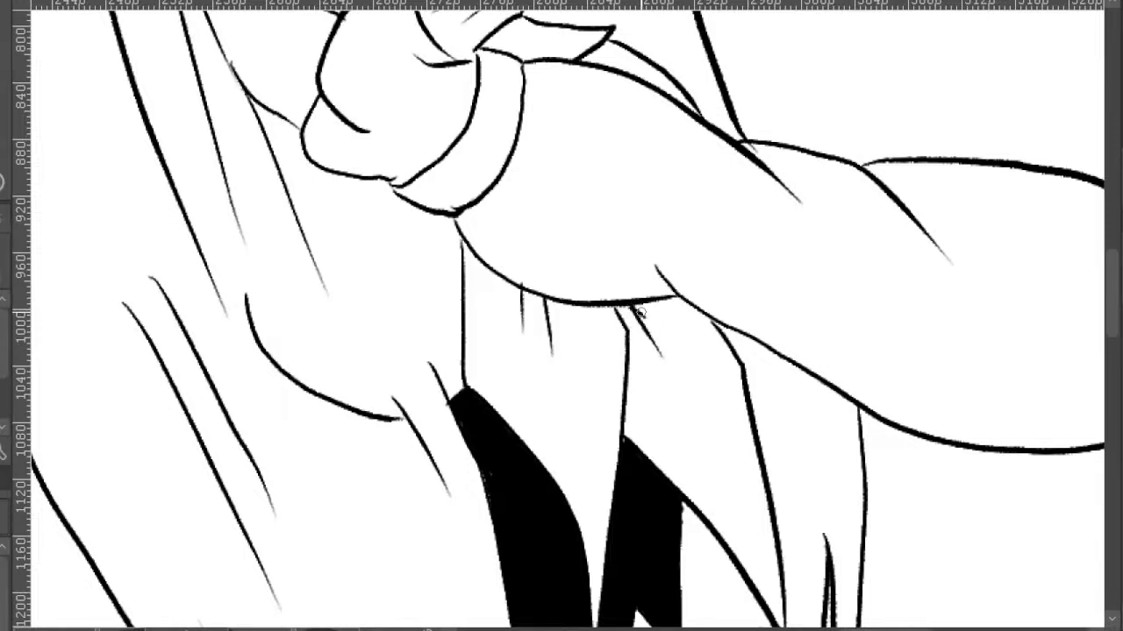
# - Turn the three short creases beneath the forearm into longer, rough hatched shadows that taper downward
pyautogui.moveTo(658, 352); pyautogui.dragTo(666, 369)
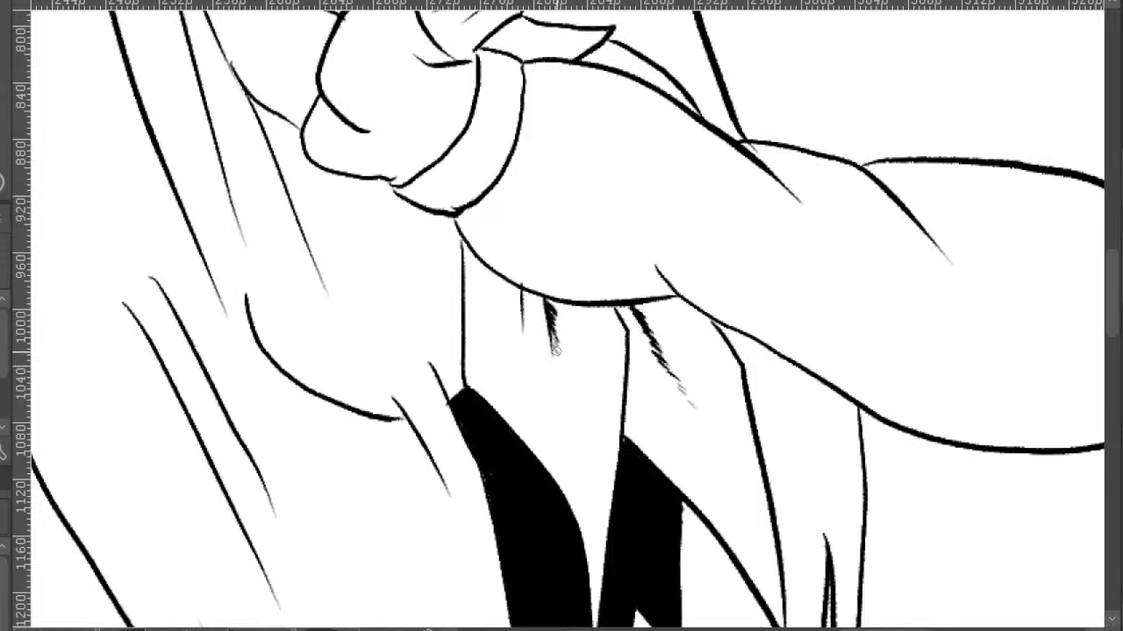
pyautogui.moveTo(554, 351); pyautogui.dragTo(568, 402)
pyautogui.moveTo(521, 295); pyautogui.dragTo(545, 408)
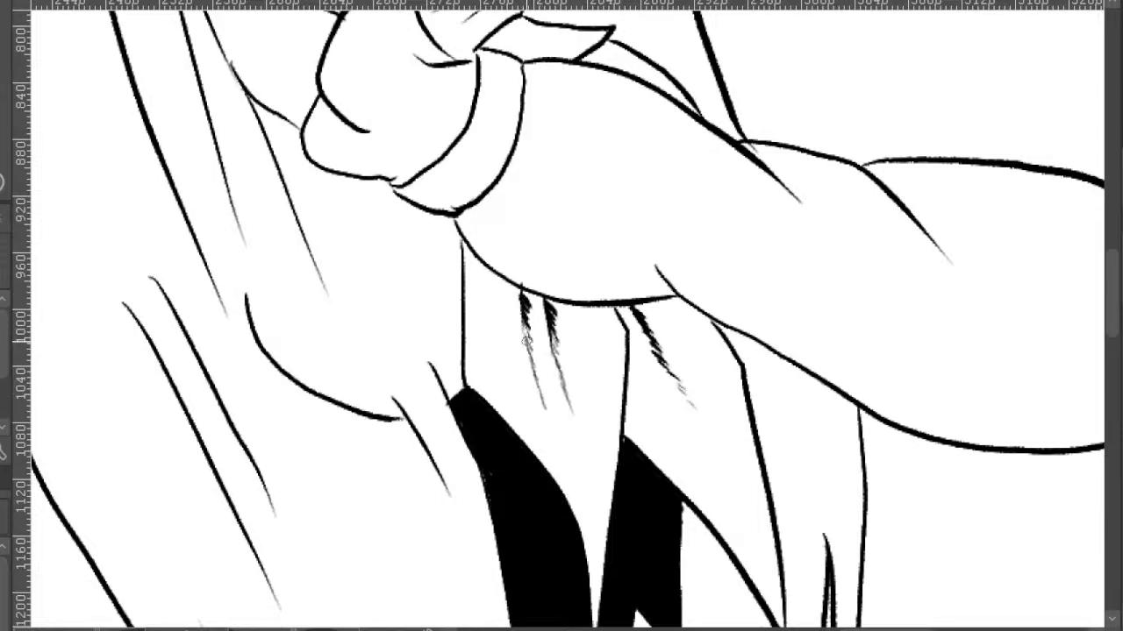
pyautogui.moveTo(530, 349); pyautogui.dragTo(536, 363)
pyautogui.moveTo(522, 292); pyautogui.dragTo(527, 303)
# - Add dark hatching at the inner corners of both eyes and clean up the strokes with the eraser
pyautogui.scroll(-3, 569, 289)
pyautogui.moveTo(660, 277)
pyautogui.mouseDown()
pyautogui.moveTo(747, 281)
pyautogui.moveTo(794, 354)
pyautogui.mouseUp()
pyautogui.scroll(3, 664, 189)
pyautogui.moveTo(590, 64); pyautogui.dragTo(689, 175)
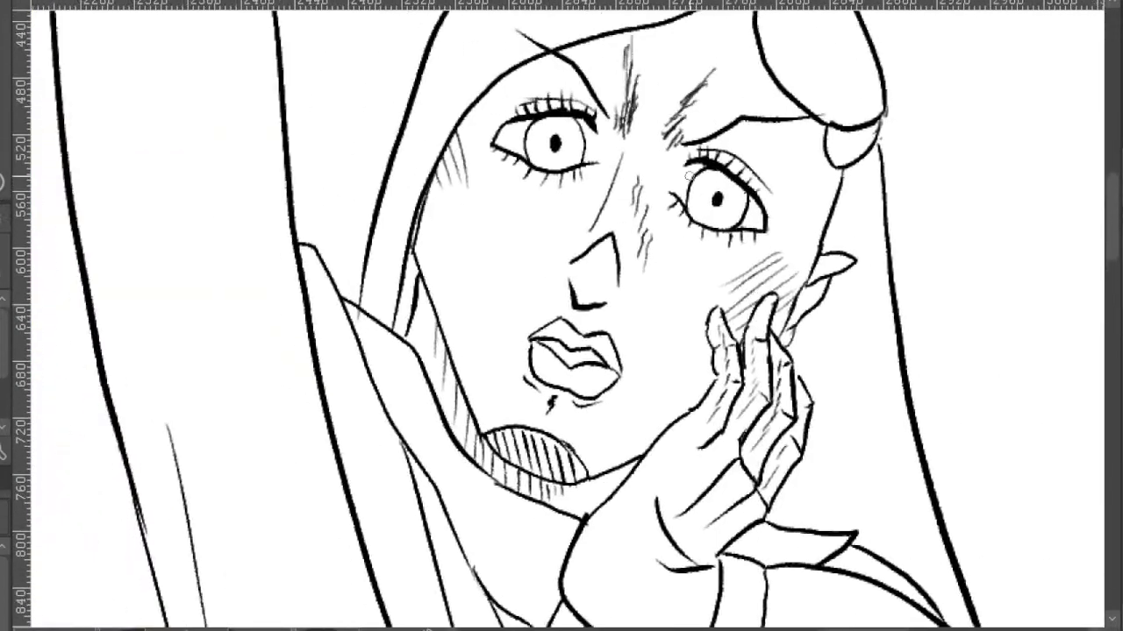
pyautogui.scroll(-3, 653, 171)
pyautogui.moveTo(681, 235); pyautogui.dragTo(829, 215)
pyautogui.scroll(5, 789, 188)
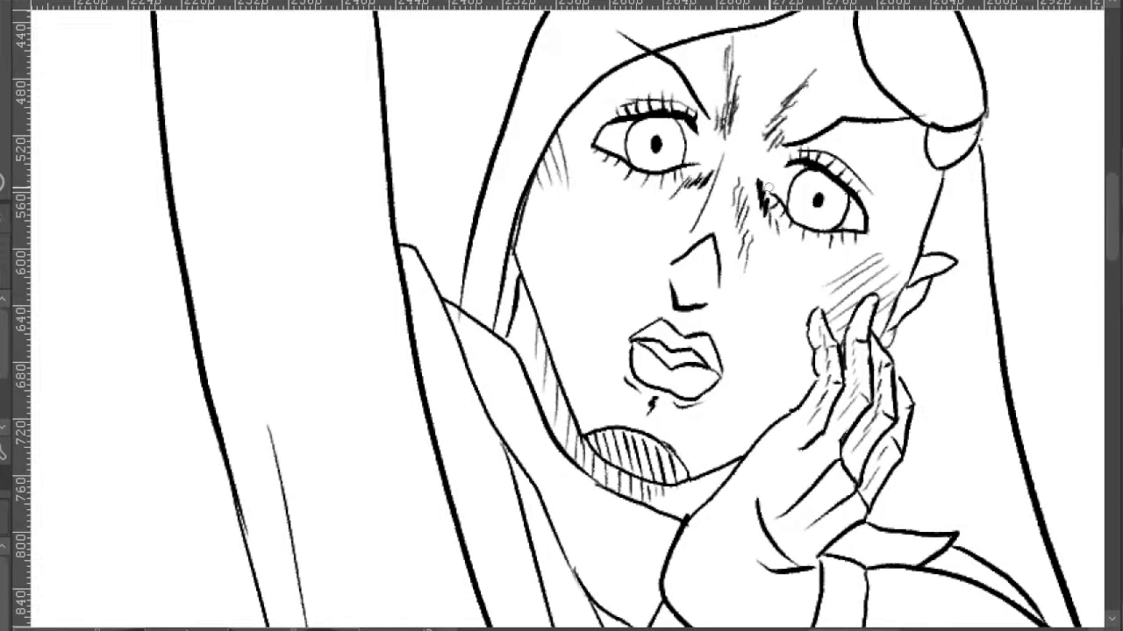
pyautogui.press('e')
pyautogui.moveTo(757, 189); pyautogui.dragTo(758, 176)
pyautogui.press('p')
# - Compare the face with the coloured reference and add fine shading strokes along the edge of the cheek beside the hair
pyautogui.scroll(-2, 819, 223)
pyautogui.moveTo(877, 200); pyautogui.dragTo(830, 197)
pyautogui.moveTo(793, 247); pyautogui.dragTo(884, 296)
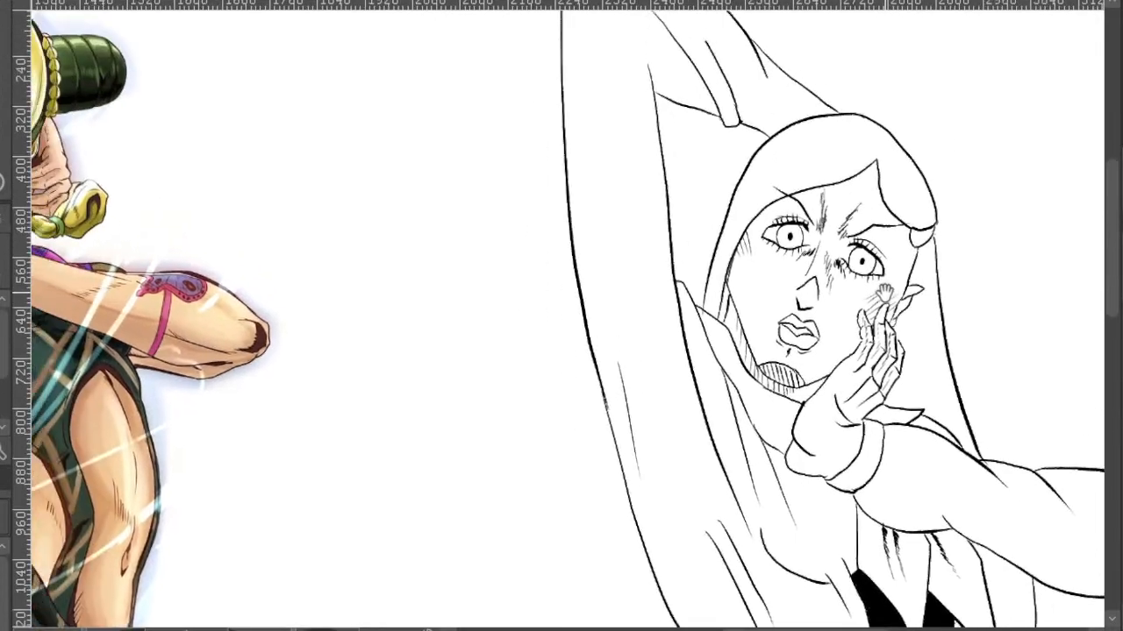
pyautogui.moveTo(844, 264); pyautogui.dragTo(933, 296)
pyautogui.scroll(2, 918, 227)
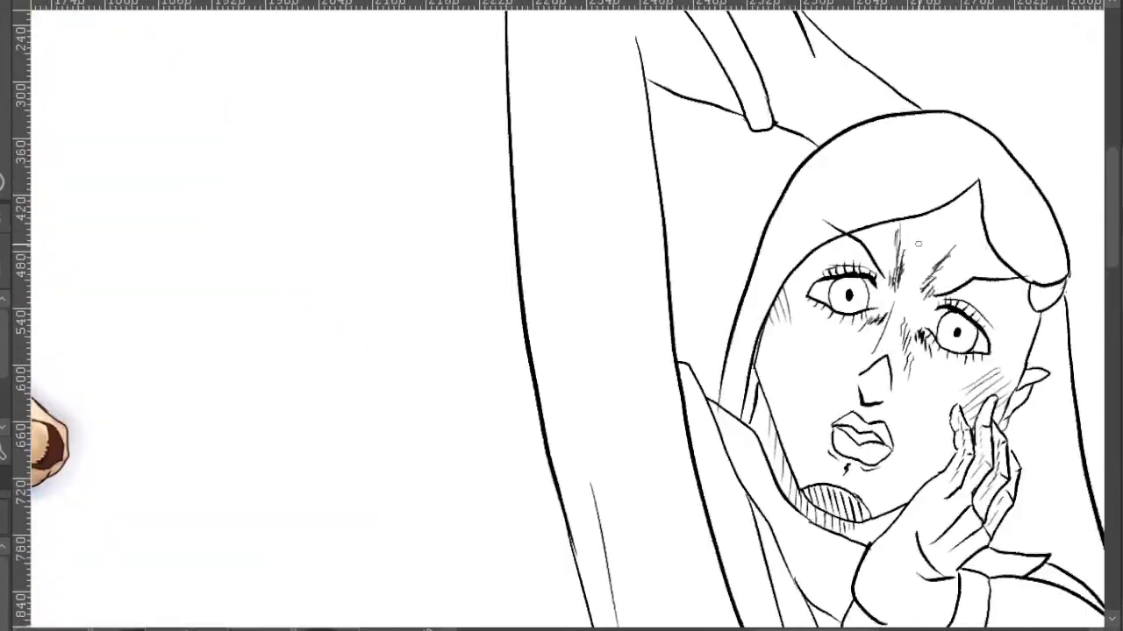
pyautogui.scroll(-2, 917, 227)
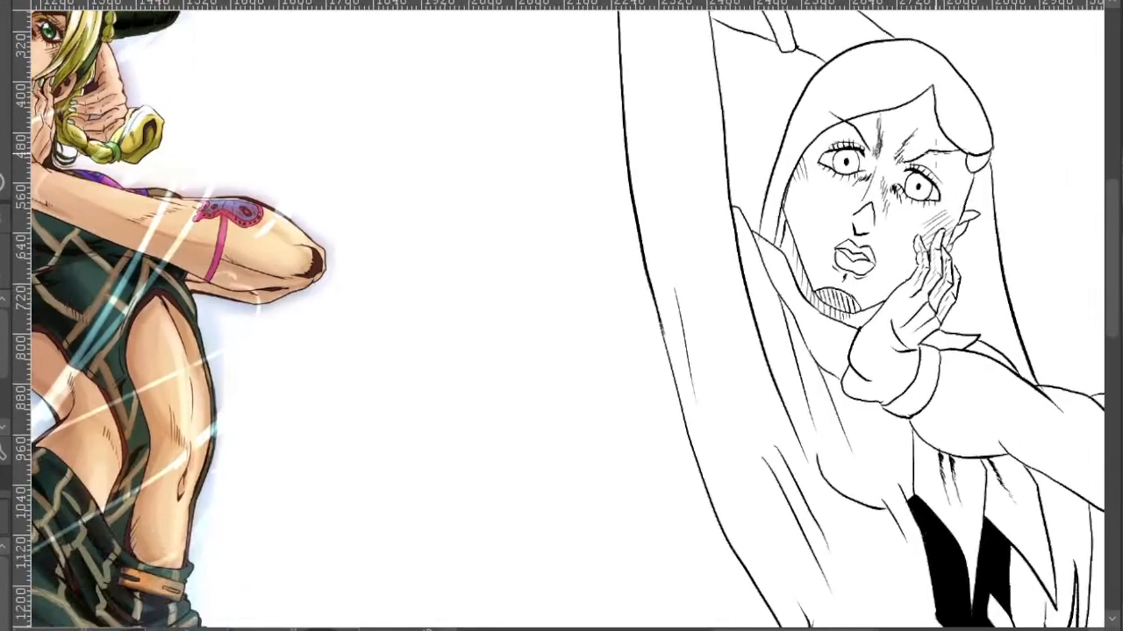
pyautogui.moveTo(875, 263); pyautogui.dragTo(960, 327)
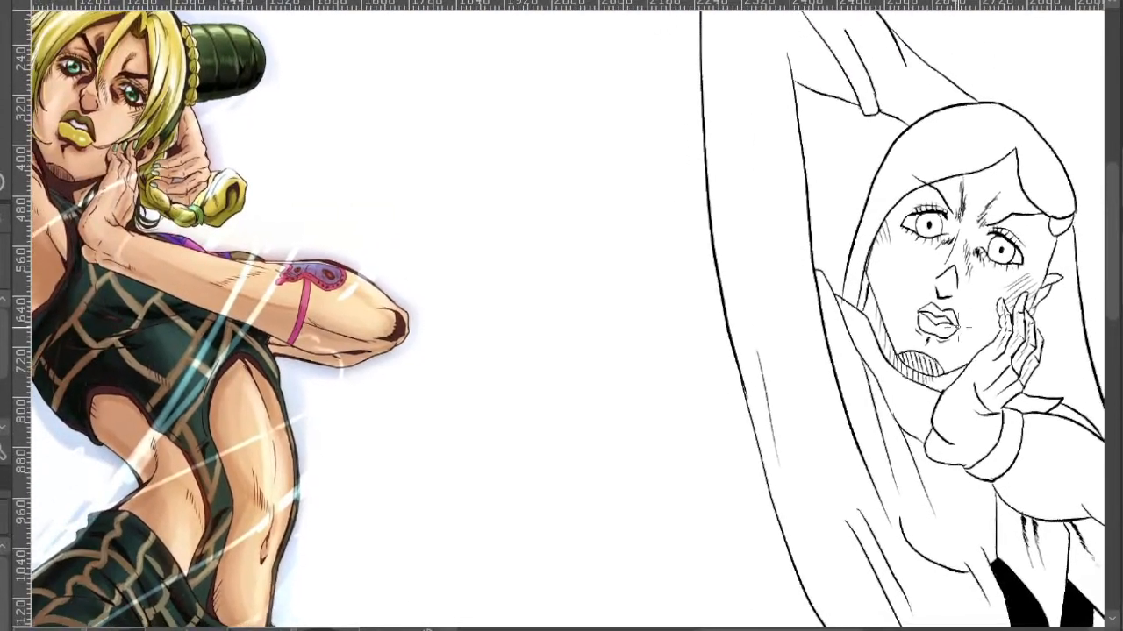
pyautogui.scroll(1, 850, 243)
pyautogui.moveTo(840, 252); pyautogui.dragTo(843, 274)
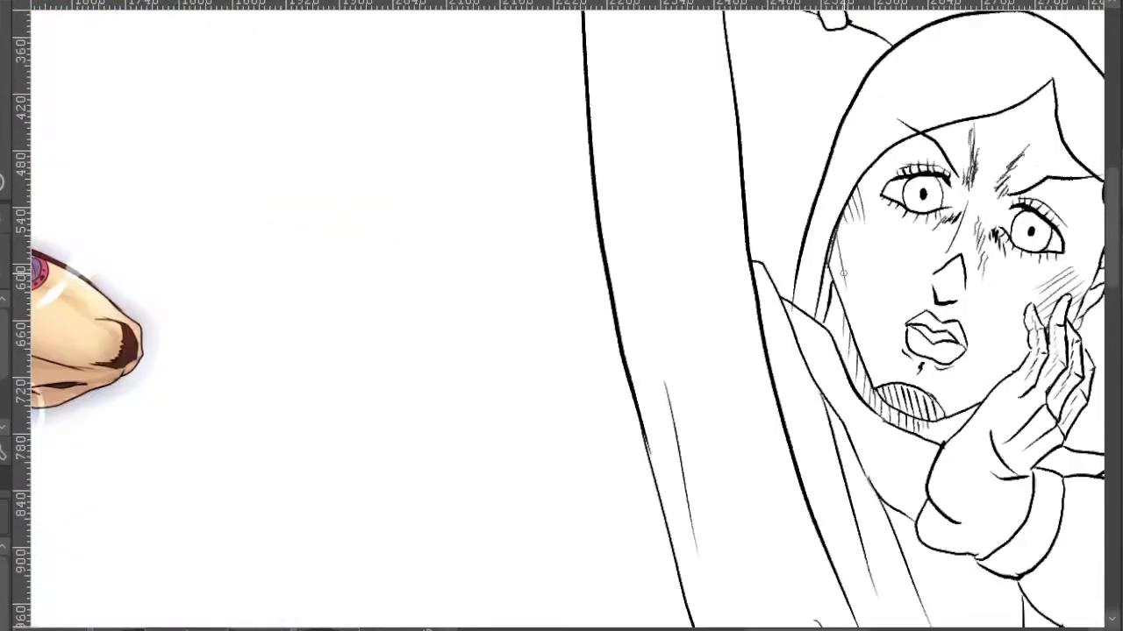
pyautogui.hotkey('ctrl', 'z')
pyautogui.hotkey('ctrl', 'z')
pyautogui.scroll(-2, 878, 251)
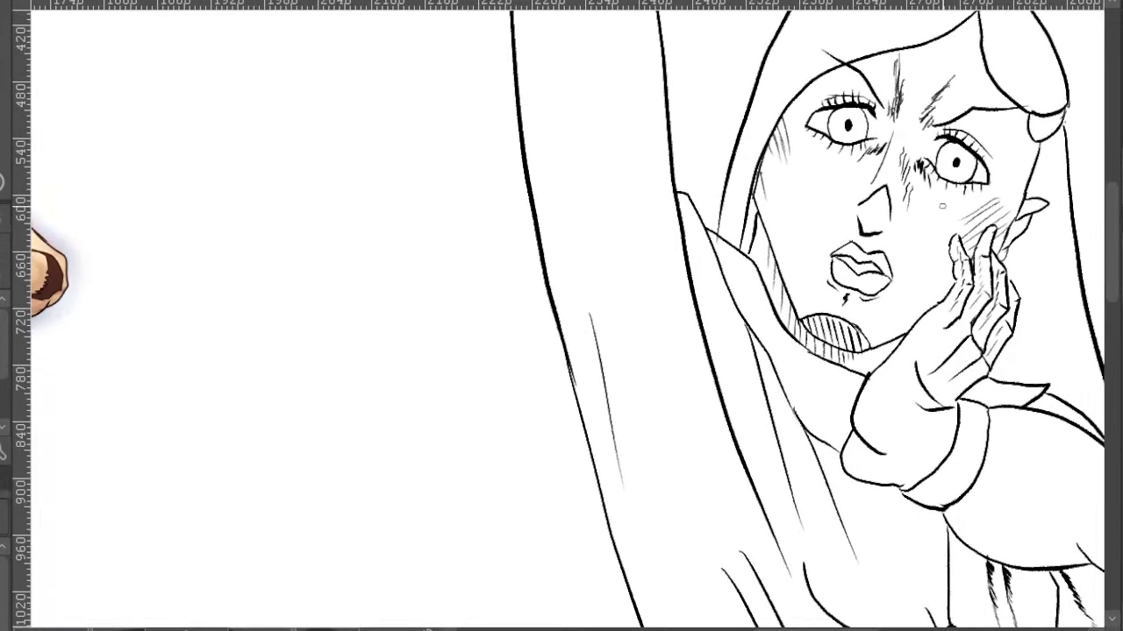
# - Build up the small mark beneath the lower lip into a dark hatched shadow
pyautogui.moveTo(929, 276); pyautogui.dragTo(888, 279)
pyautogui.scroll(3, 871, 270)
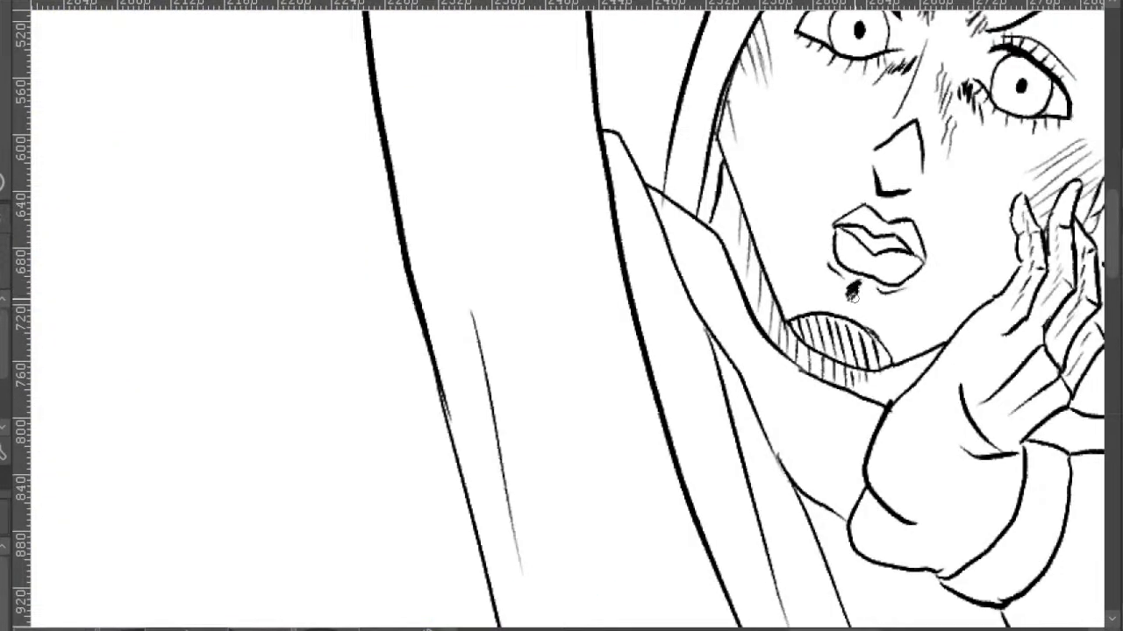
pyautogui.scroll(-3, 863, 265)
# - Extend the diagonal hatching on the cheek above the fingers and hatch the lower part of the ear
pyautogui.moveTo(927, 286); pyautogui.dragTo(907, 313)
pyautogui.scroll(4, 981, 317)
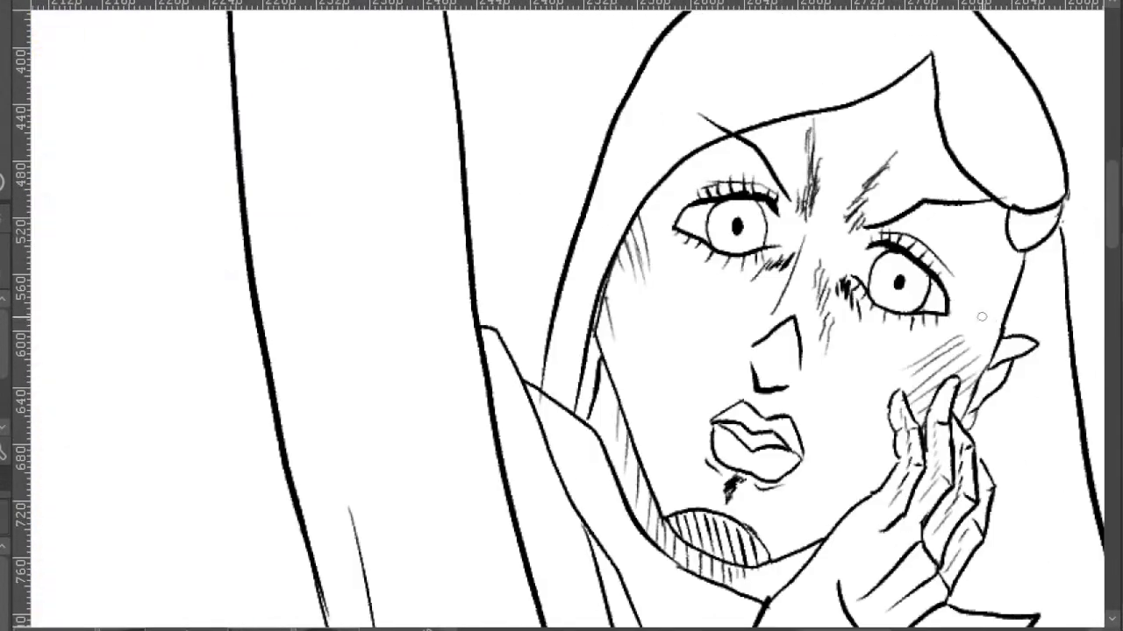
pyautogui.moveTo(885, 356)
pyautogui.mouseDown()
pyautogui.moveTo(984, 312)
pyautogui.moveTo(874, 365)
pyautogui.mouseUp()
pyautogui.moveTo(988, 333); pyautogui.dragTo(914, 377)
pyautogui.hotkey('ctrl', 'z')
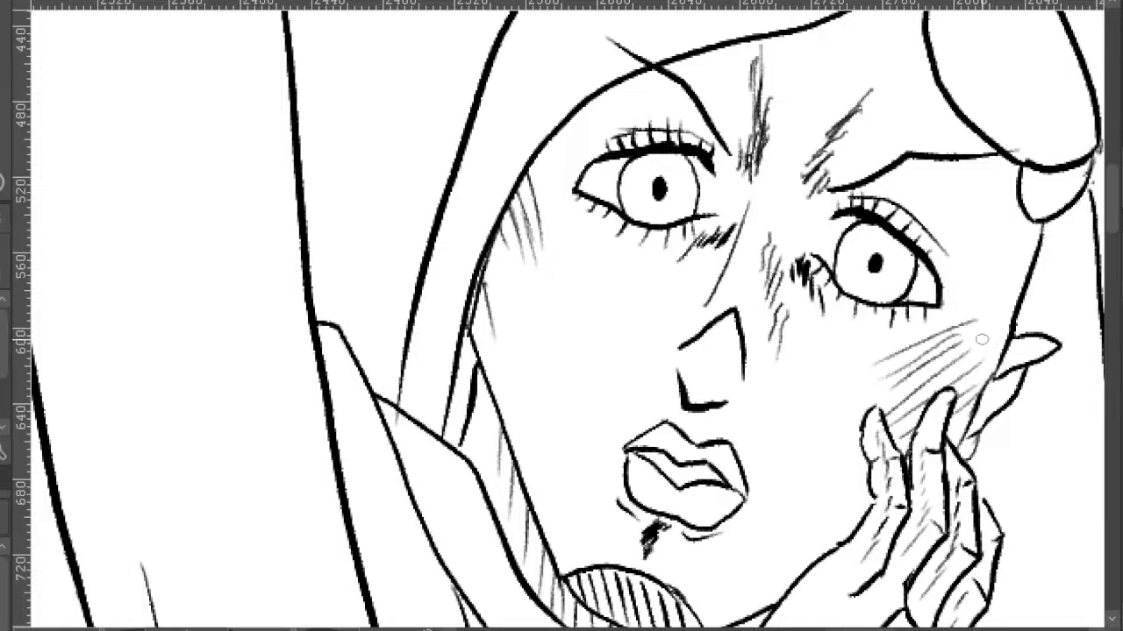
pyautogui.moveTo(994, 331)
pyautogui.mouseDown()
pyautogui.moveTo(898, 378)
pyautogui.moveTo(944, 387)
pyautogui.moveTo(949, 436)
pyautogui.moveTo(932, 347)
pyautogui.moveTo(926, 362)
pyautogui.mouseUp()
pyautogui.moveTo(956, 344); pyautogui.dragTo(908, 392)
pyautogui.moveTo(926, 384); pyautogui.dragTo(905, 404)
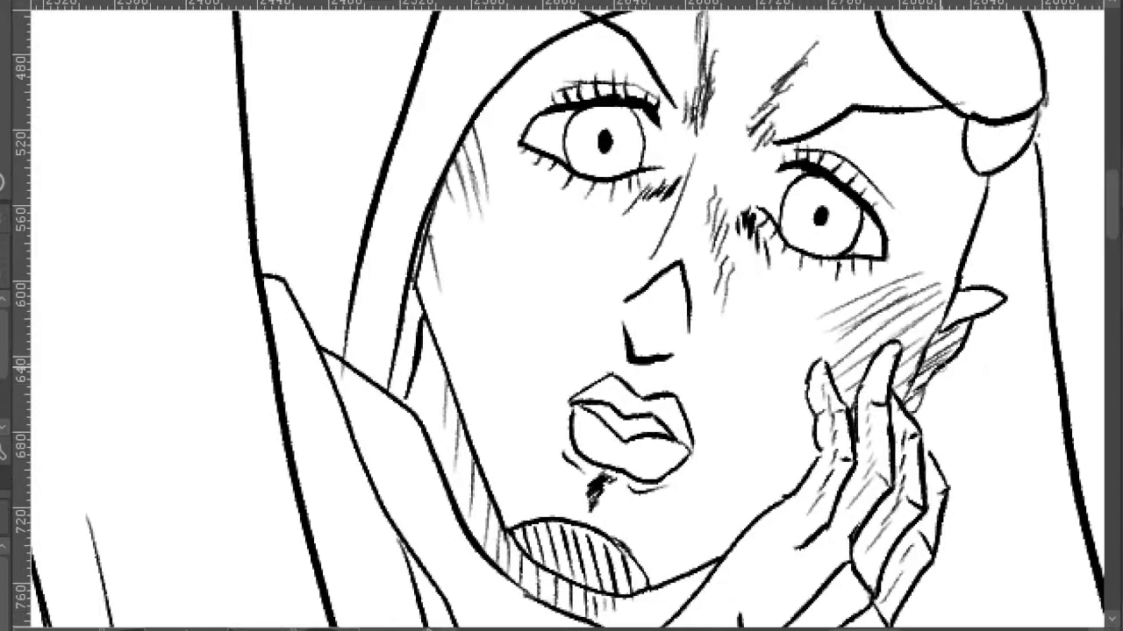
pyautogui.moveTo(982, 309); pyautogui.dragTo(910, 363)
# - Check the coloured reference and darken the outer edge of the finger resting against the cheek
pyautogui.scroll(-4, 998, 412)
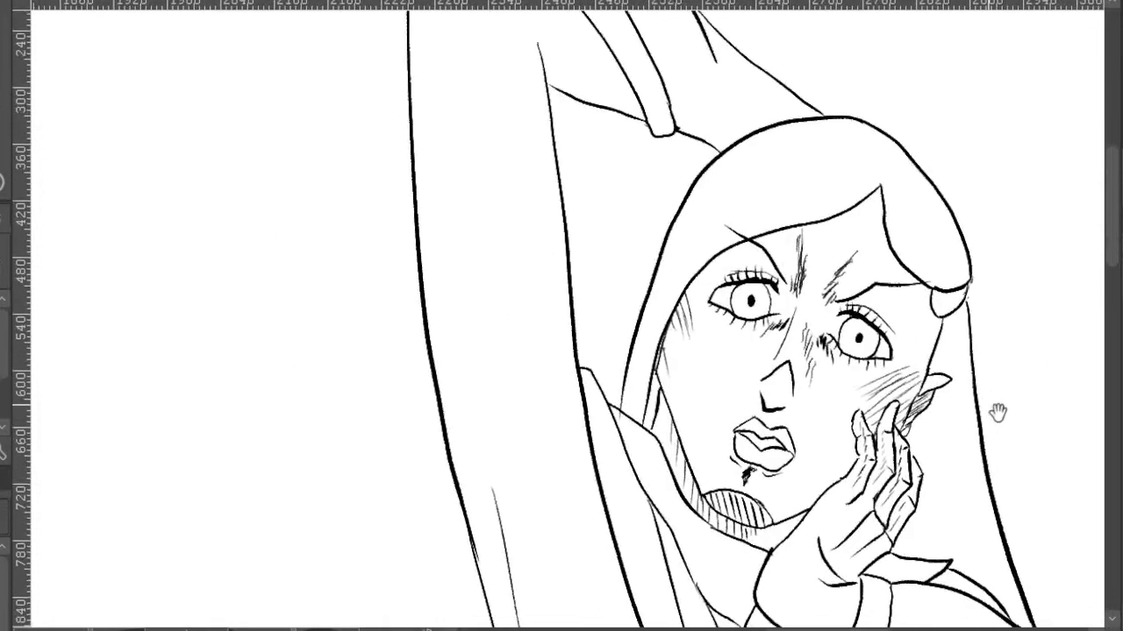
pyautogui.scroll(-3, 998, 412)
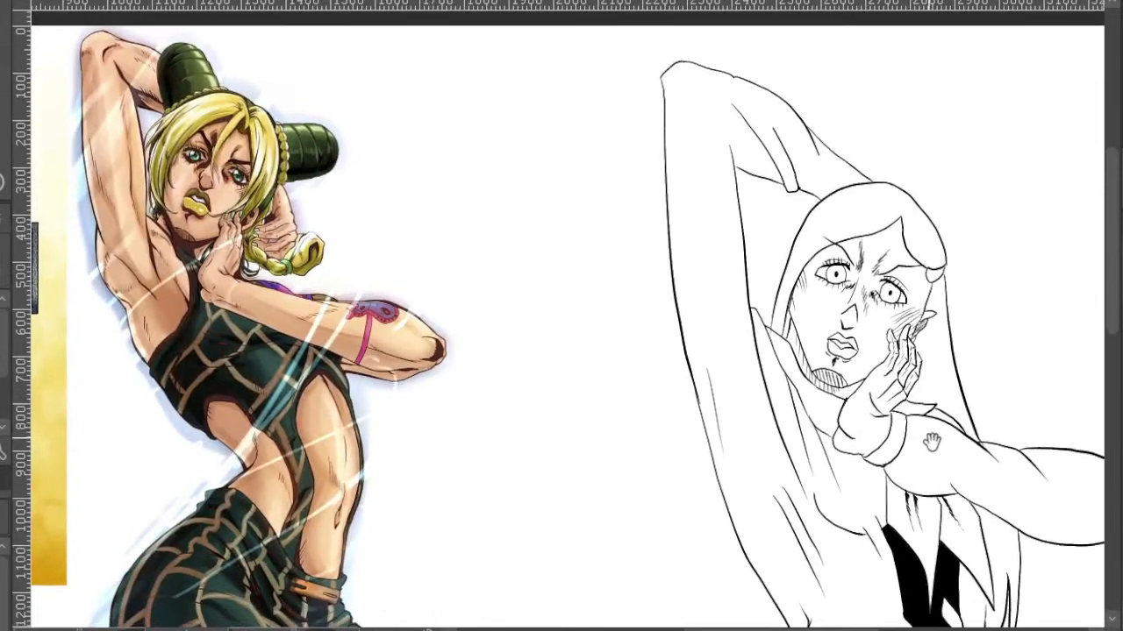
pyautogui.moveTo(932, 442); pyautogui.dragTo(938, 422)
pyautogui.moveTo(949, 477); pyautogui.dragTo(921, 379)
pyautogui.moveTo(942, 424); pyautogui.dragTo(951, 507)
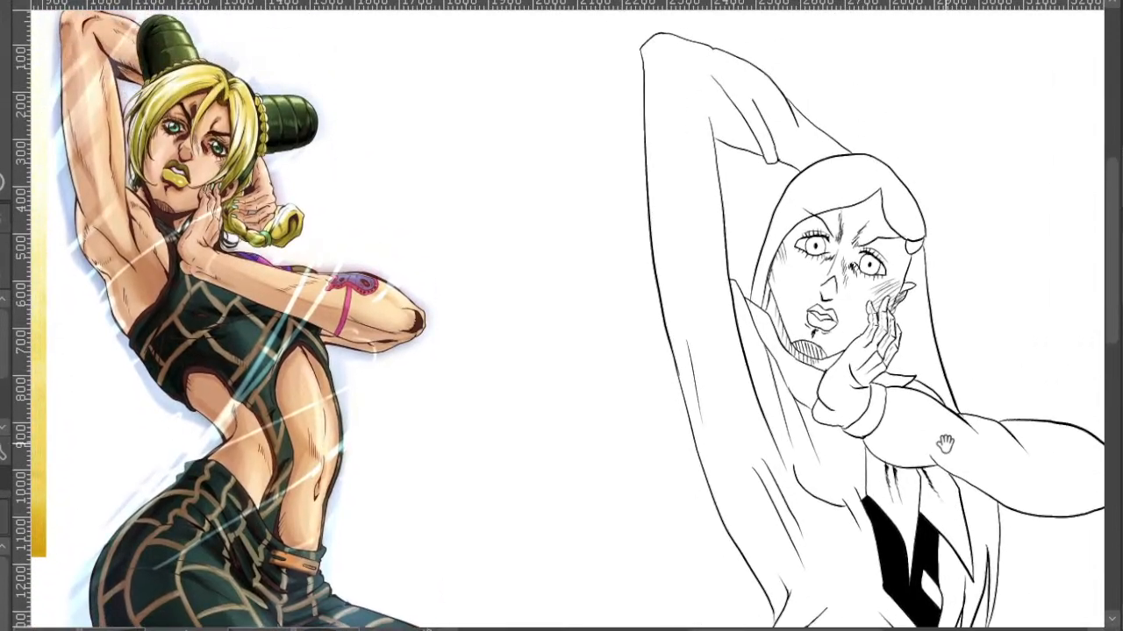
pyautogui.scroll(5, 881, 289)
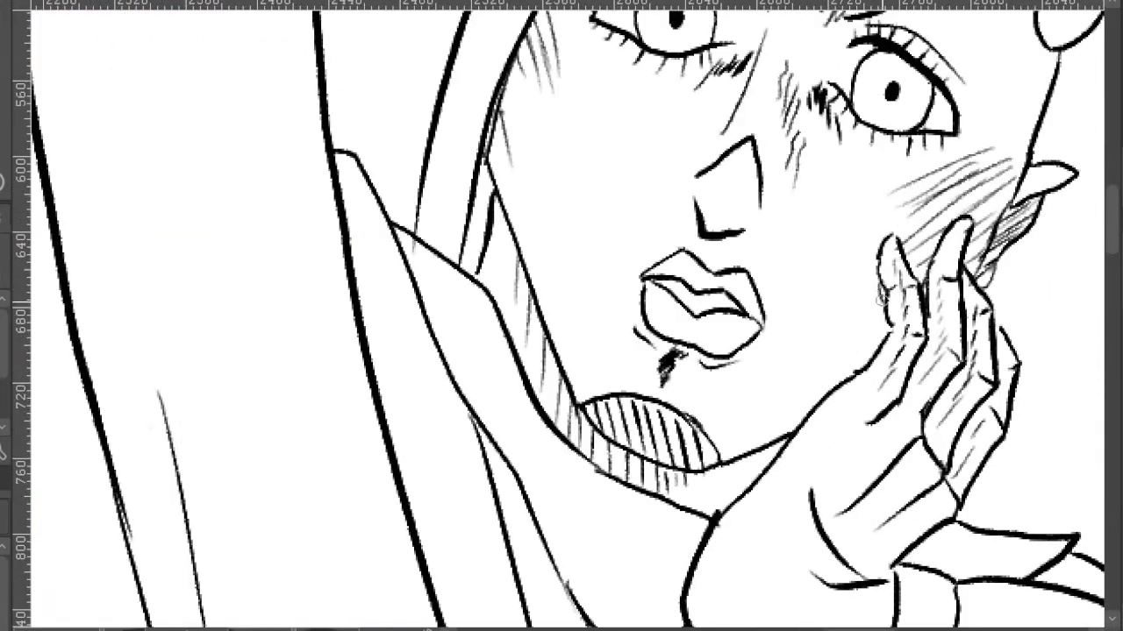
pyautogui.moveTo(881, 296)
pyautogui.mouseDown()
pyautogui.moveTo(886, 336)
pyautogui.moveTo(862, 366)
pyautogui.mouseUp()
# - Thicken the underside contour of the forearm into a solid black cast shadow above the hatched creases
pyautogui.scroll(-2, 926, 308)
pyautogui.scroll(-2, 909, 274)
pyautogui.moveTo(972, 421)
pyautogui.mouseDown()
pyautogui.moveTo(911, 270)
pyautogui.moveTo(849, 227)
pyautogui.moveTo(893, 246)
pyautogui.moveTo(909, 281)
pyautogui.mouseUp()
pyautogui.moveTo(957, 333); pyautogui.dragTo(860, 298)
pyautogui.moveTo(805, 272); pyautogui.dragTo(826, 299)
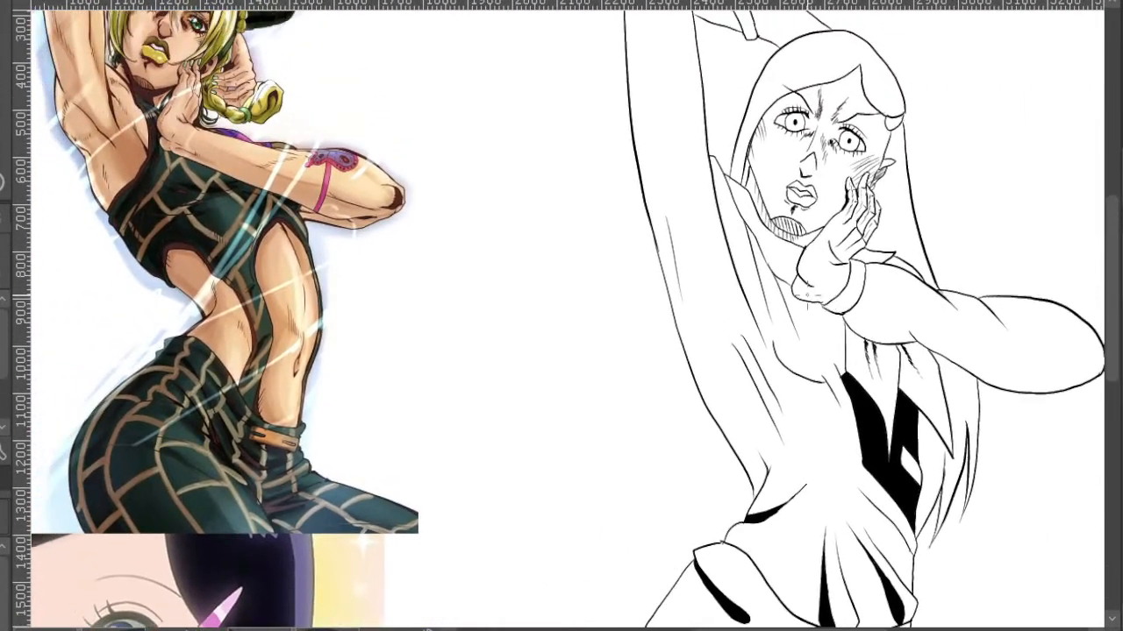
pyautogui.scroll(5, 826, 302)
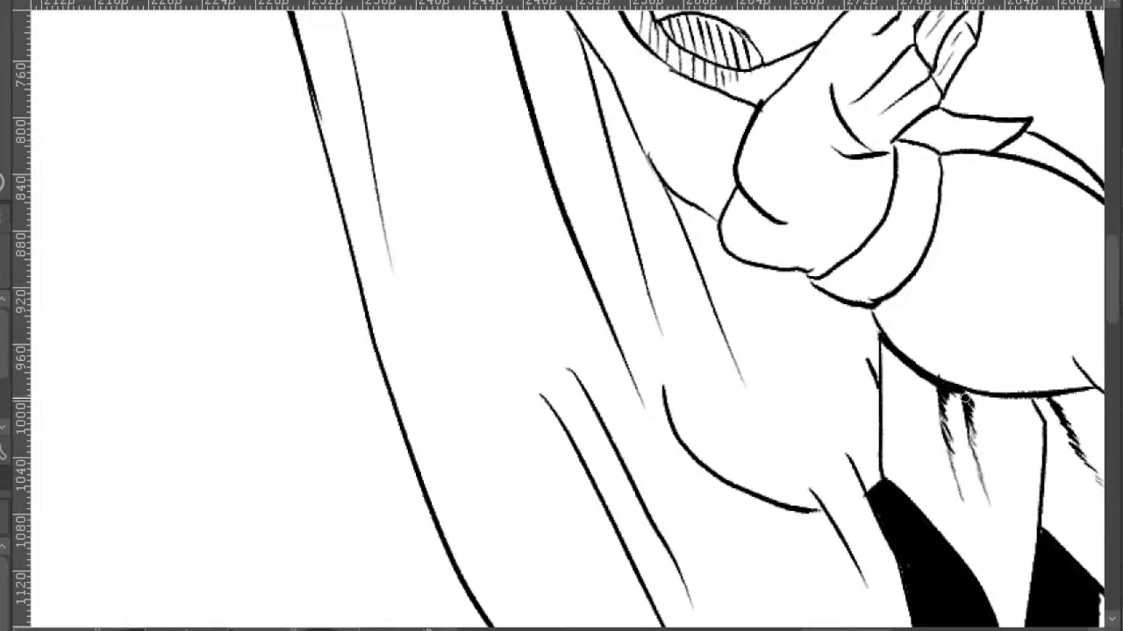
pyautogui.moveTo(963, 398)
pyautogui.mouseDown()
pyautogui.moveTo(1047, 401)
pyautogui.moveTo(987, 398)
pyautogui.moveTo(1074, 417)
pyautogui.moveTo(987, 397)
pyautogui.moveTo(1023, 392)
pyautogui.mouseUp()
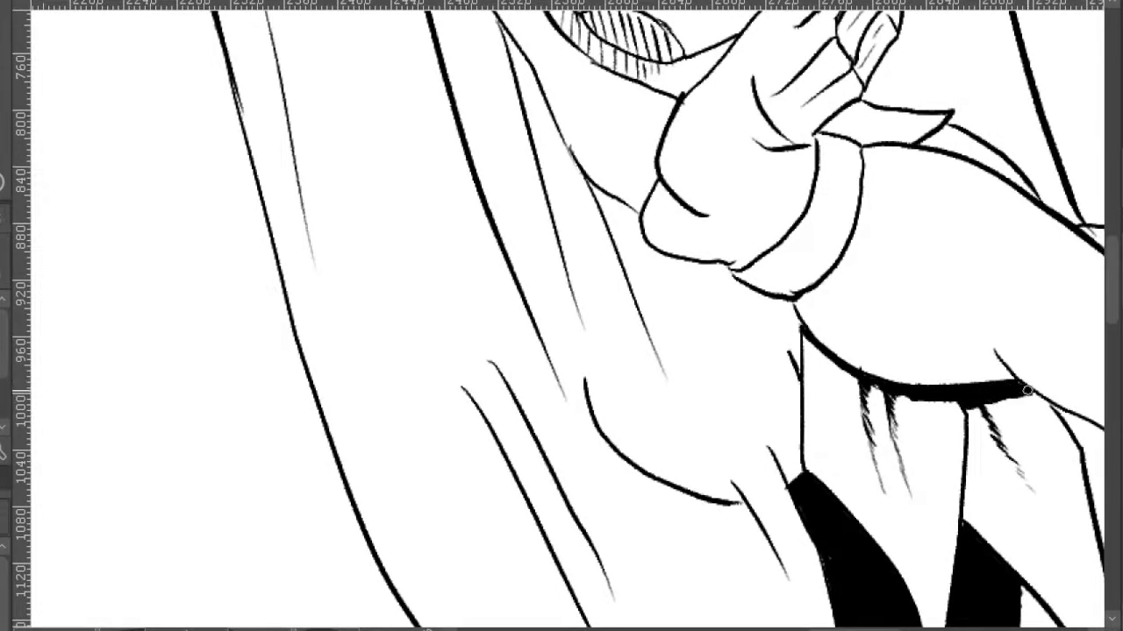
pyautogui.scroll(-2, 999, 394)
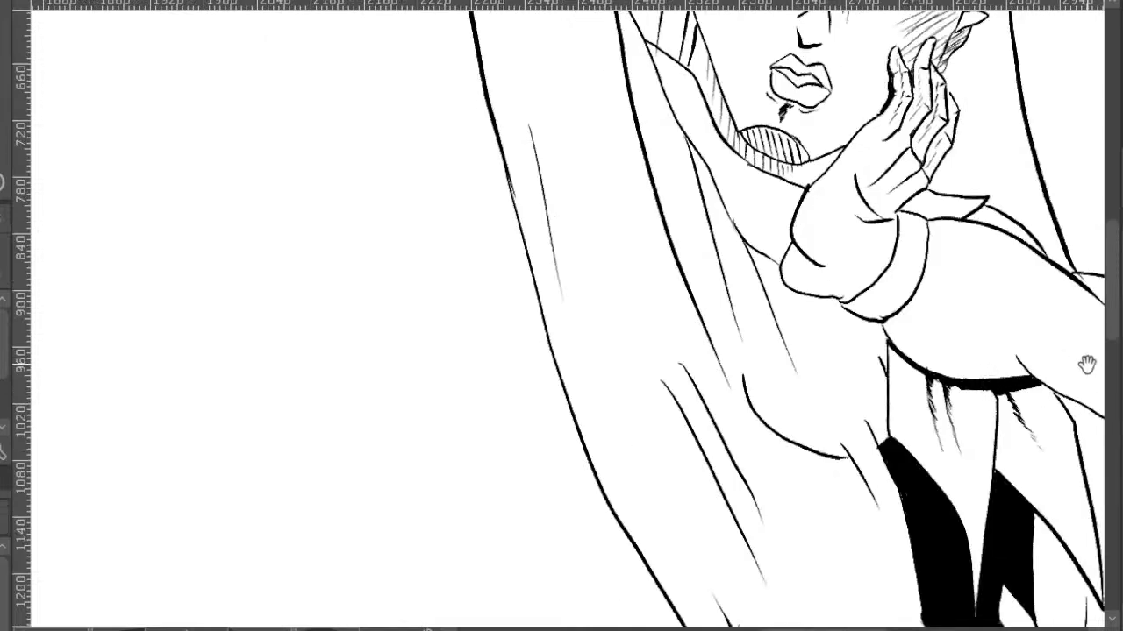
pyautogui.moveTo(1085, 366); pyautogui.dragTo(829, 324)
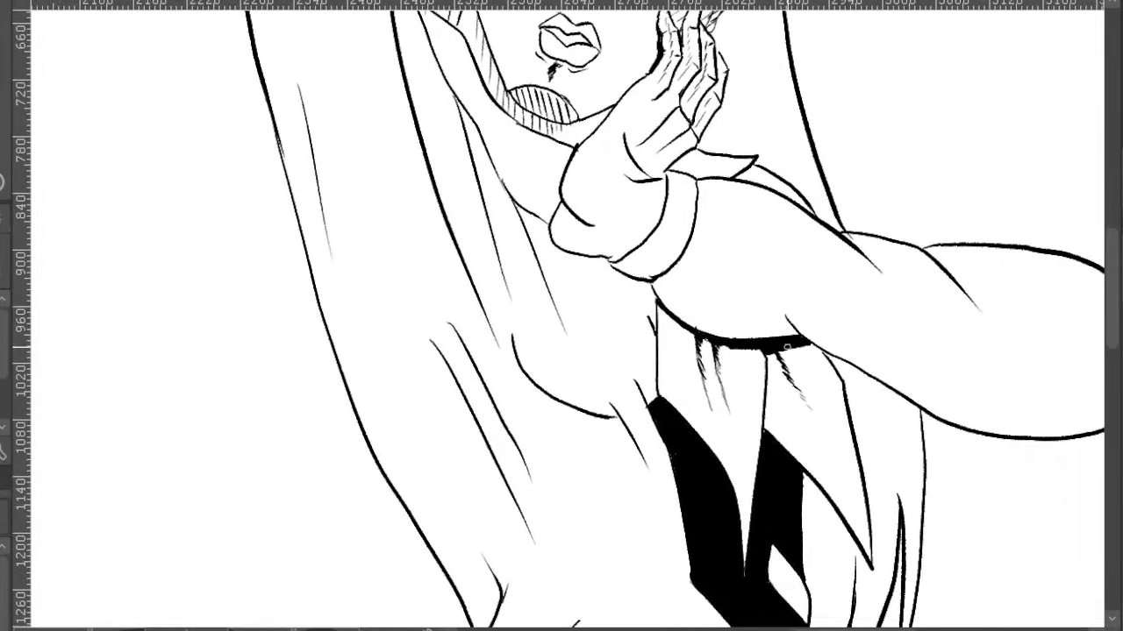
pyautogui.scroll(5, 789, 356)
pyautogui.moveTo(696, 372); pyautogui.dragTo(1000, 317)
# - Thicken the line running from the forearm shadow down to the black shirt shape
pyautogui.scroll(-4, 904, 235)
pyautogui.moveTo(850, 235); pyautogui.dragTo(810, 235)
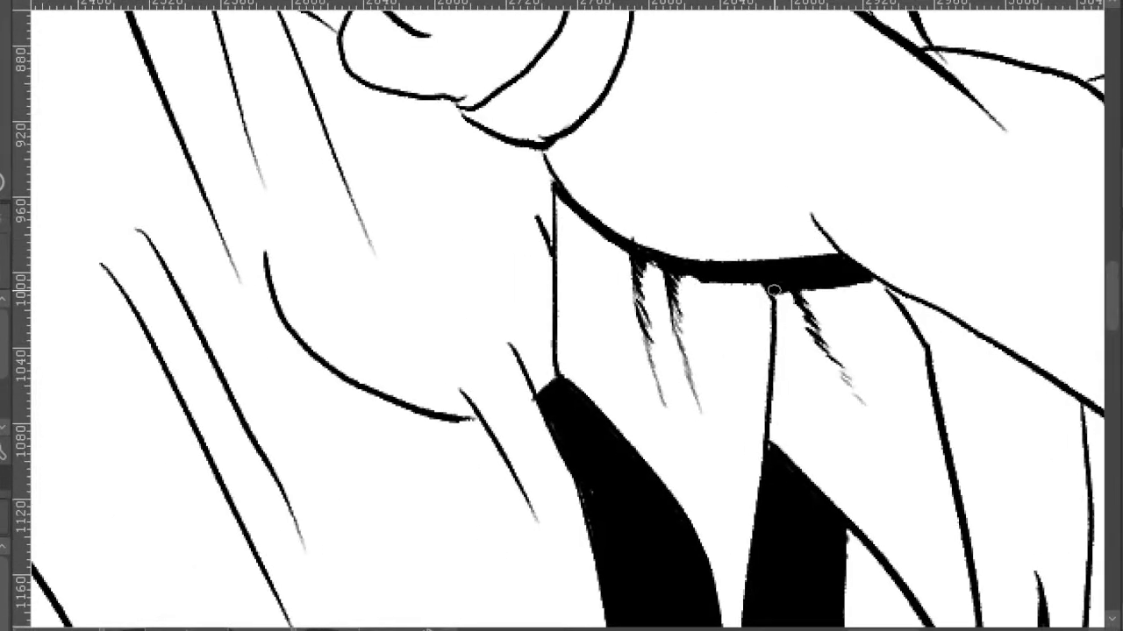
pyautogui.moveTo(773, 290); pyautogui.dragTo(766, 437)
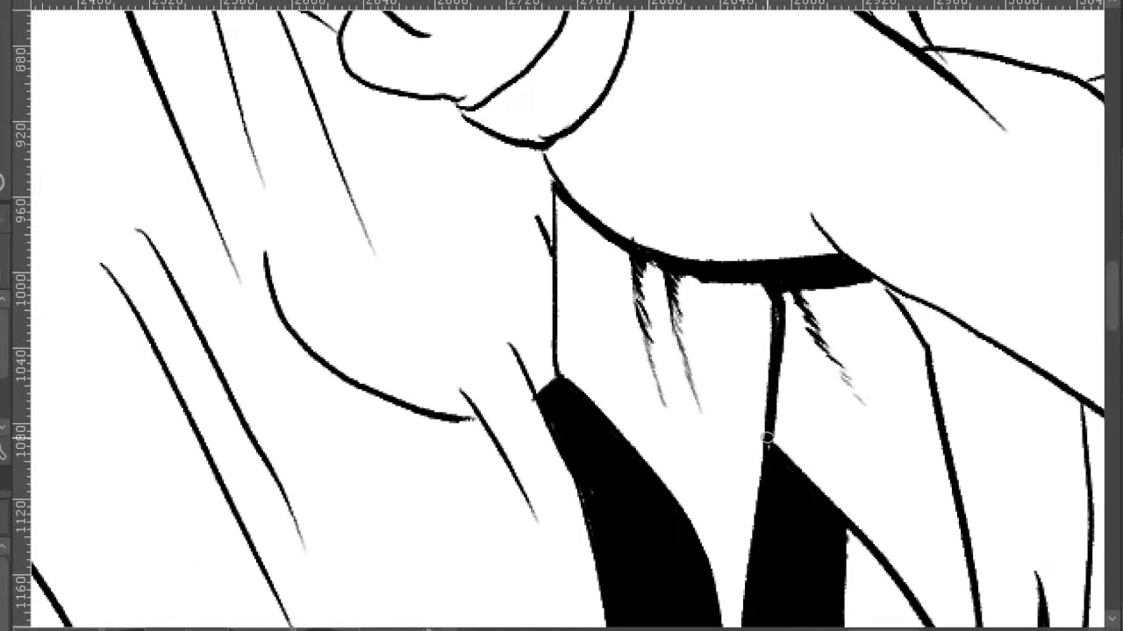
pyautogui.scroll(-3, 769, 295)
# - Draw a wavy shadow boundary on the chest beneath the wrist and cuff, and fill the enclosed area solid black
pyautogui.scroll(3, 769, 333)
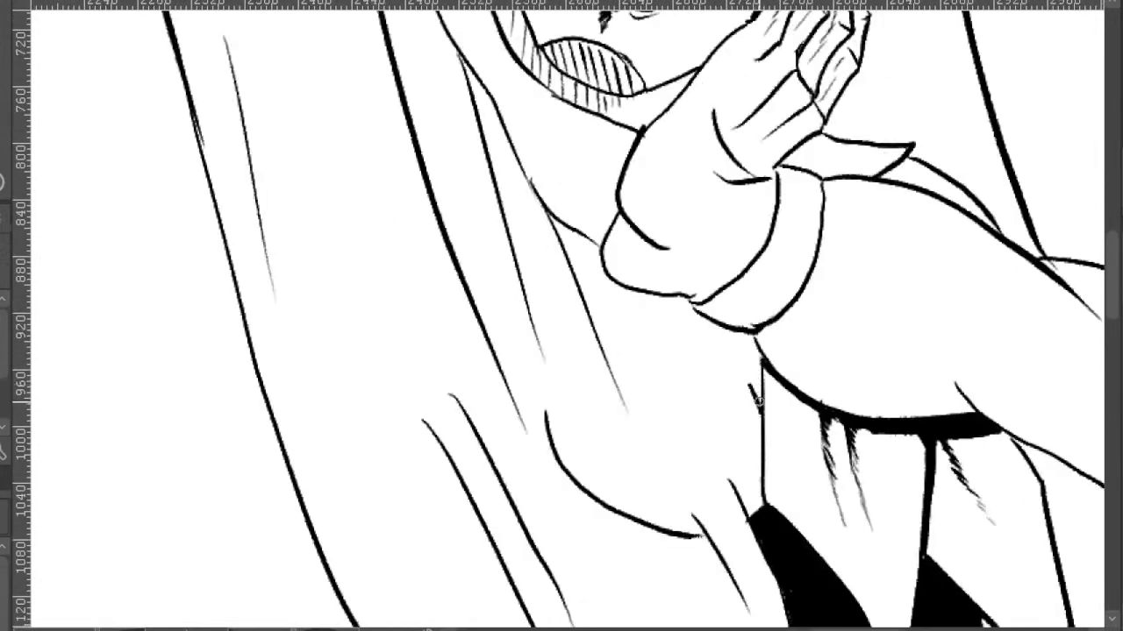
pyautogui.moveTo(759, 401)
pyautogui.mouseDown()
pyautogui.moveTo(737, 370)
pyautogui.moveTo(597, 297)
pyautogui.mouseUp()
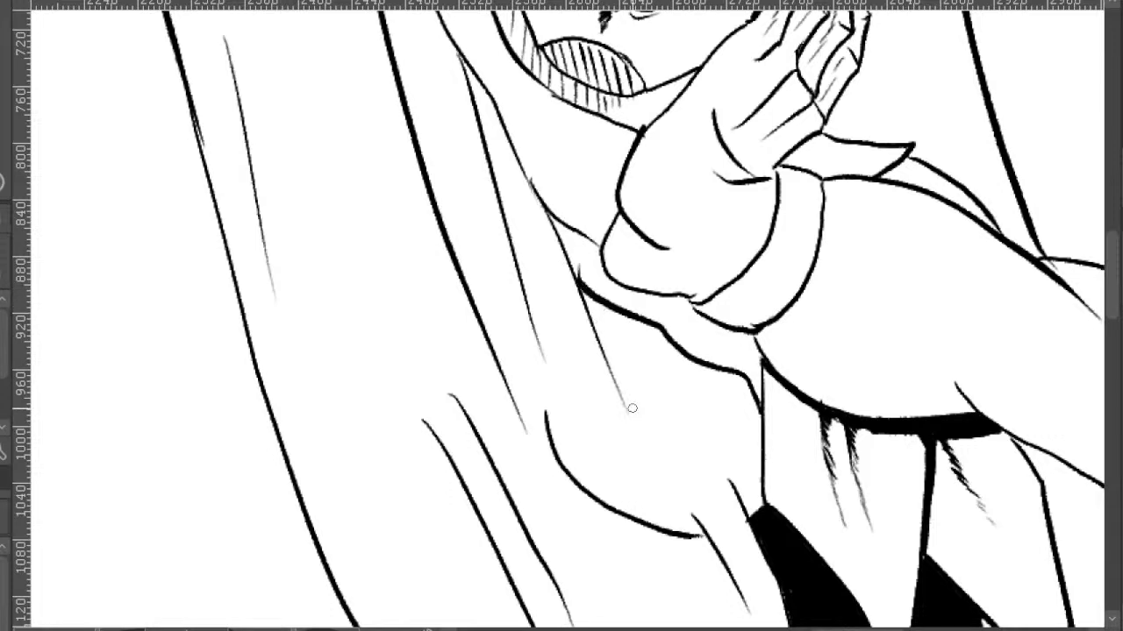
pyautogui.moveTo(632, 408); pyautogui.dragTo(623, 316)
pyautogui.click(612, 334)
pyautogui.click(619, 289)
pyautogui.click(633, 290)
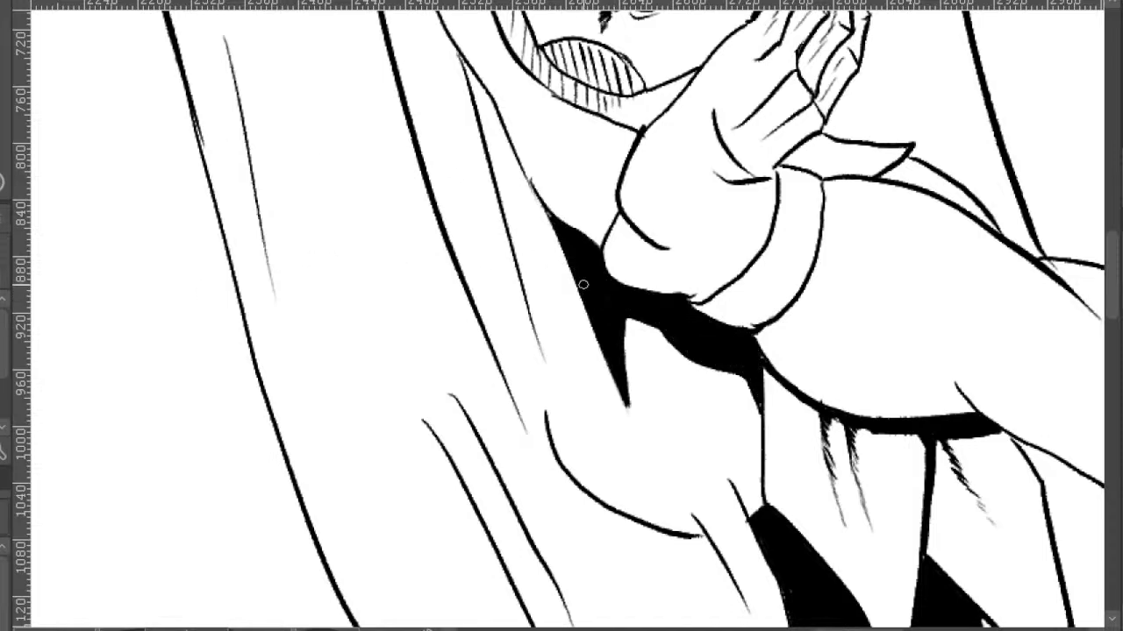
pyautogui.scroll(-5, 583, 284)
pyautogui.scroll(5, 703, 365)
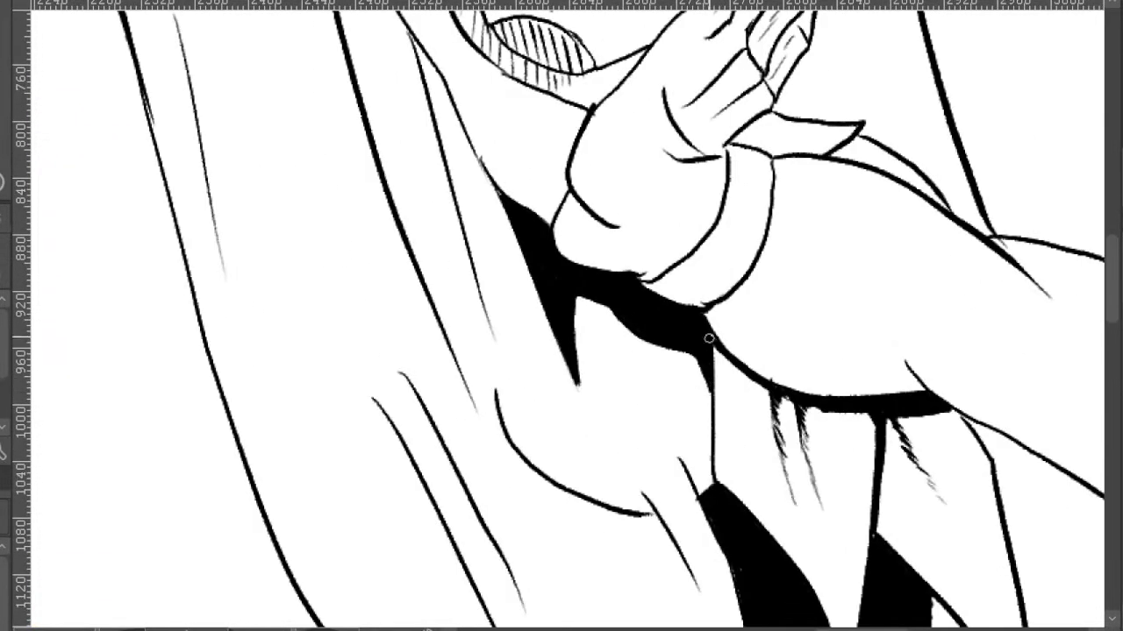
# - Join the two open fold lines below the skirt's waistband with a rounded end and fill the enclosed shape solid black
pyautogui.scroll(-5, 711, 392)
pyautogui.scroll(3, 720, 257)
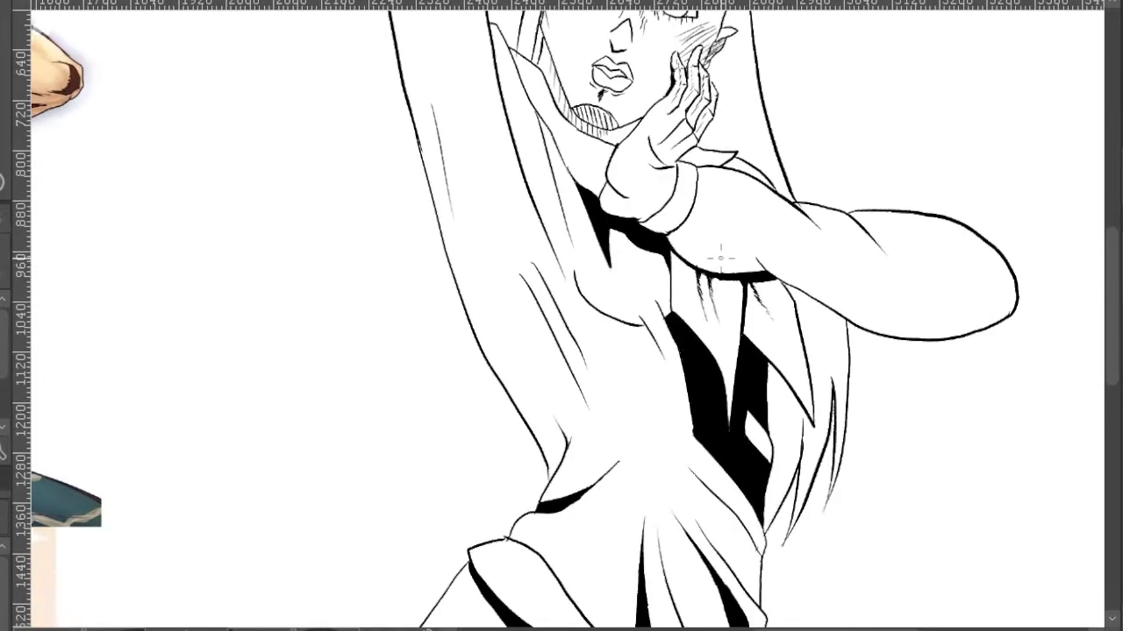
pyautogui.scroll(-6, 725, 266)
pyautogui.scroll(3, 769, 236)
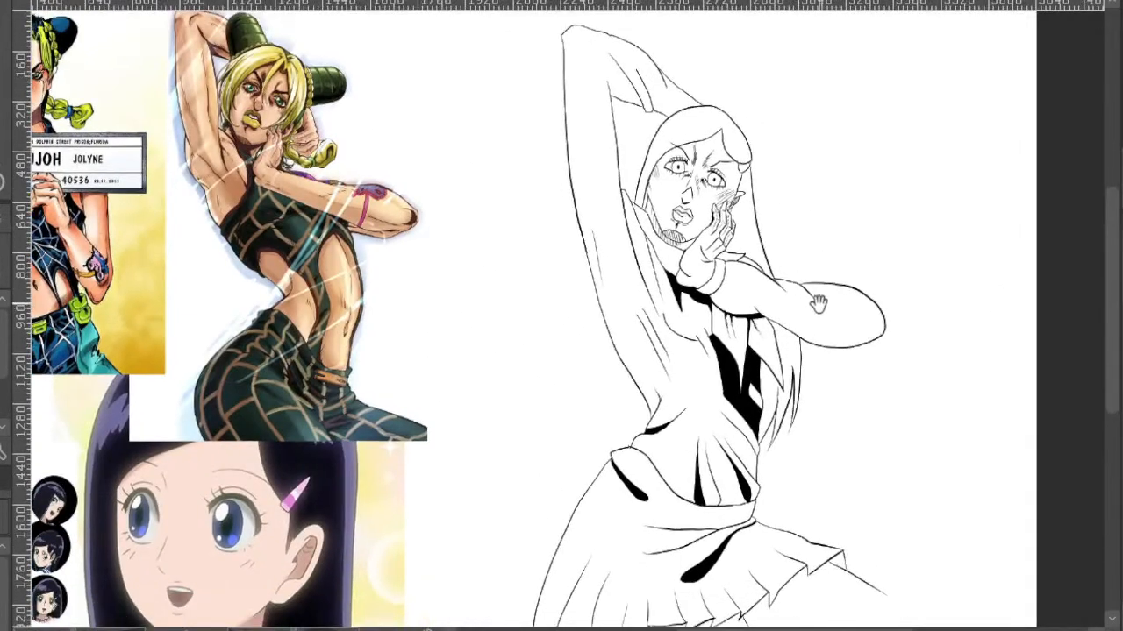
pyautogui.moveTo(769, 237); pyautogui.dragTo(856, 248)
pyautogui.scroll(6, 791, 399)
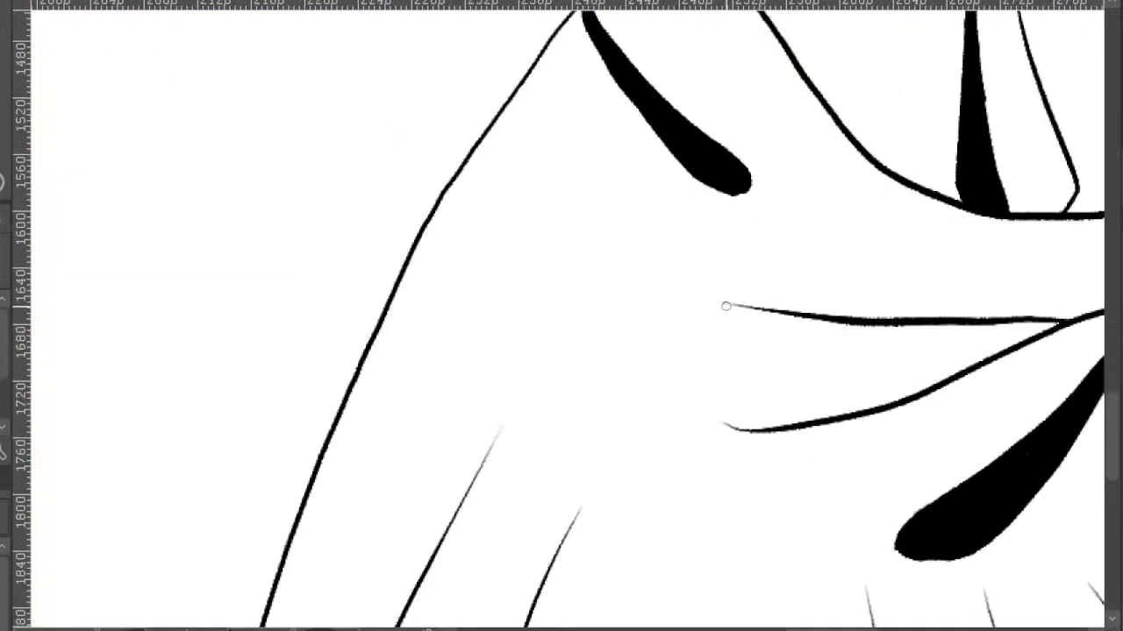
pyautogui.moveTo(725, 306)
pyautogui.mouseDown()
pyautogui.moveTo(624, 321)
pyautogui.moveTo(636, 406)
pyautogui.moveTo(705, 430)
pyautogui.mouseUp()
pyautogui.hotkey('ctrl', 'z')
pyautogui.moveTo(790, 316)
pyautogui.mouseDown()
pyautogui.moveTo(729, 303)
pyautogui.moveTo(670, 324)
pyautogui.moveTo(664, 396)
pyautogui.moveTo(735, 431)
pyautogui.mouseUp()
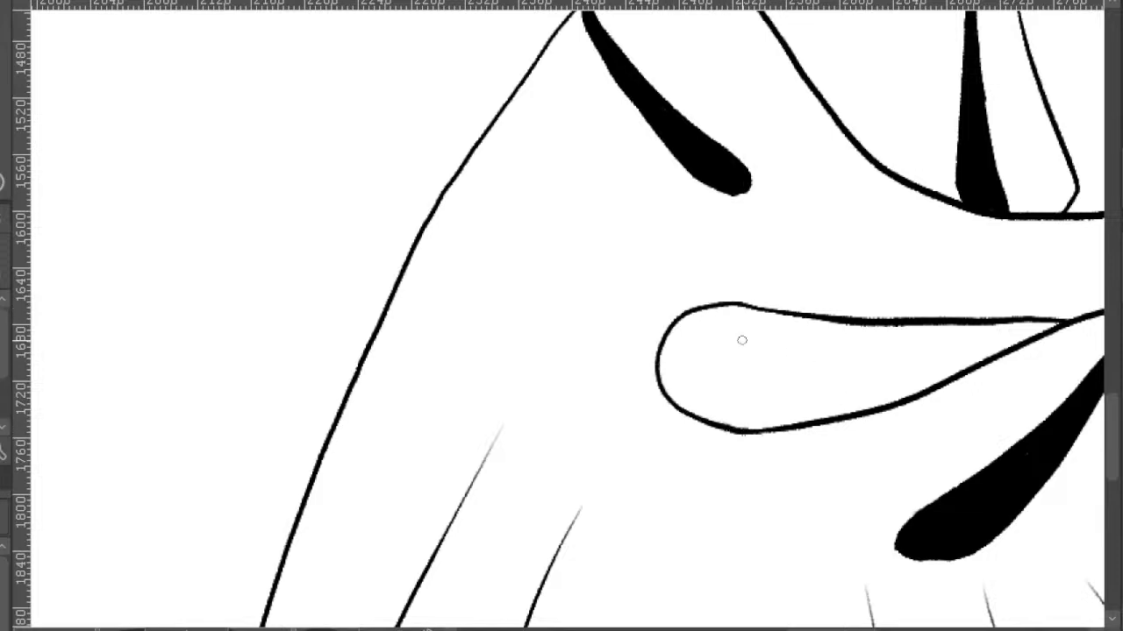
pyautogui.click(842, 384)
pyautogui.scroll(-4, 847, 383)
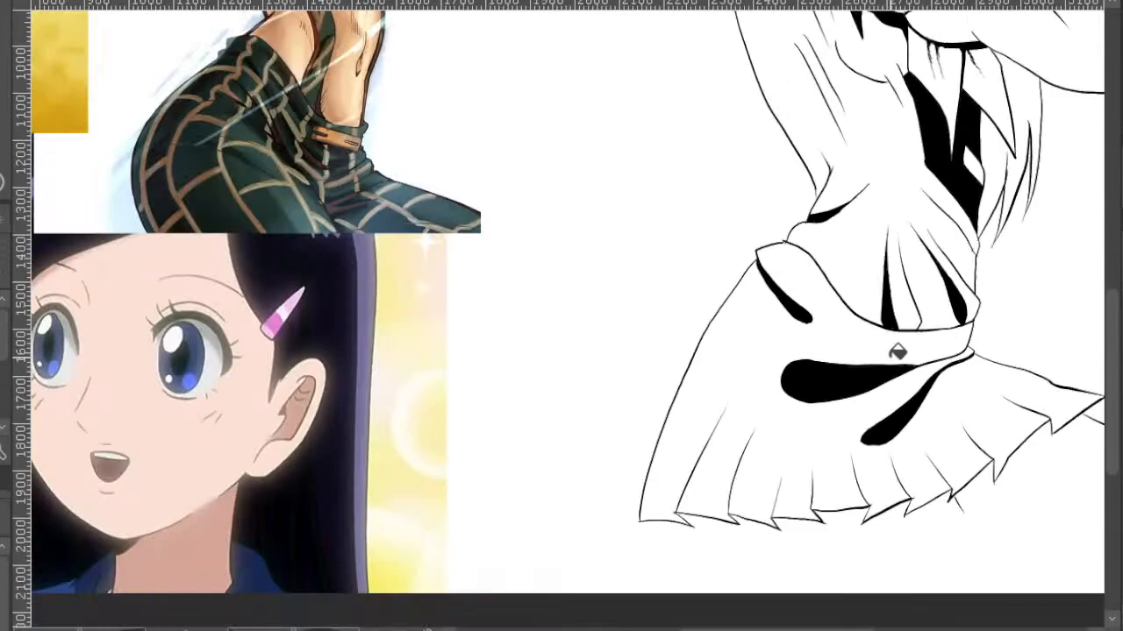
# - Thicken the upper edge of the large skirt fold shadow along its taper toward the waistband's end
pyautogui.moveTo(994, 334)
pyautogui.mouseDown()
pyautogui.moveTo(860, 303)
pyautogui.moveTo(982, 332)
pyautogui.mouseUp()
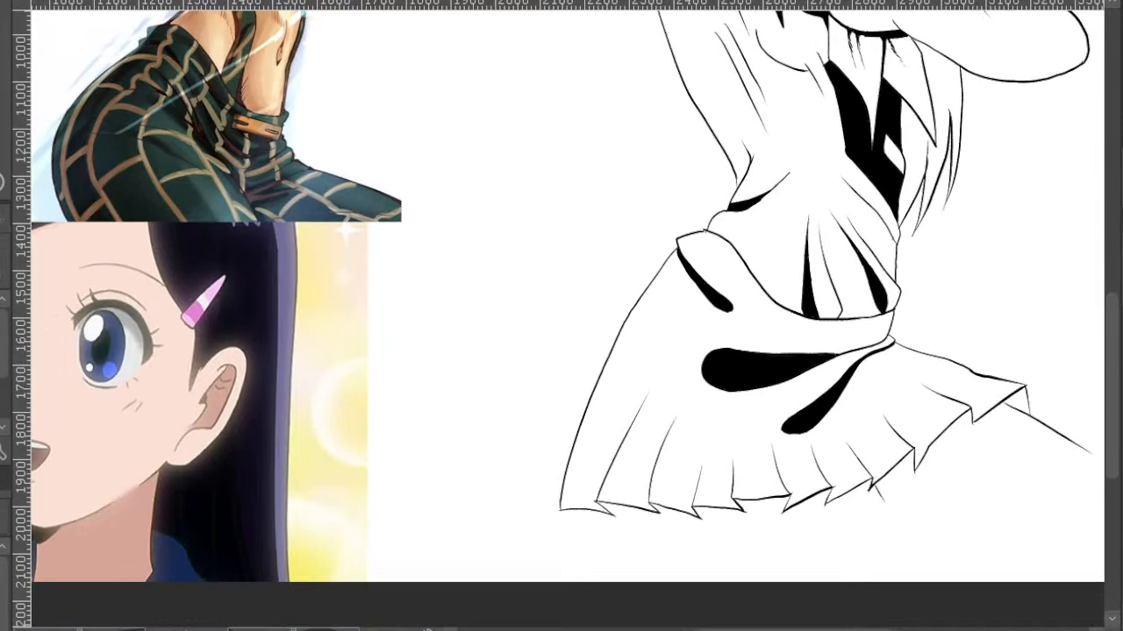
pyautogui.scroll(4, 877, 390)
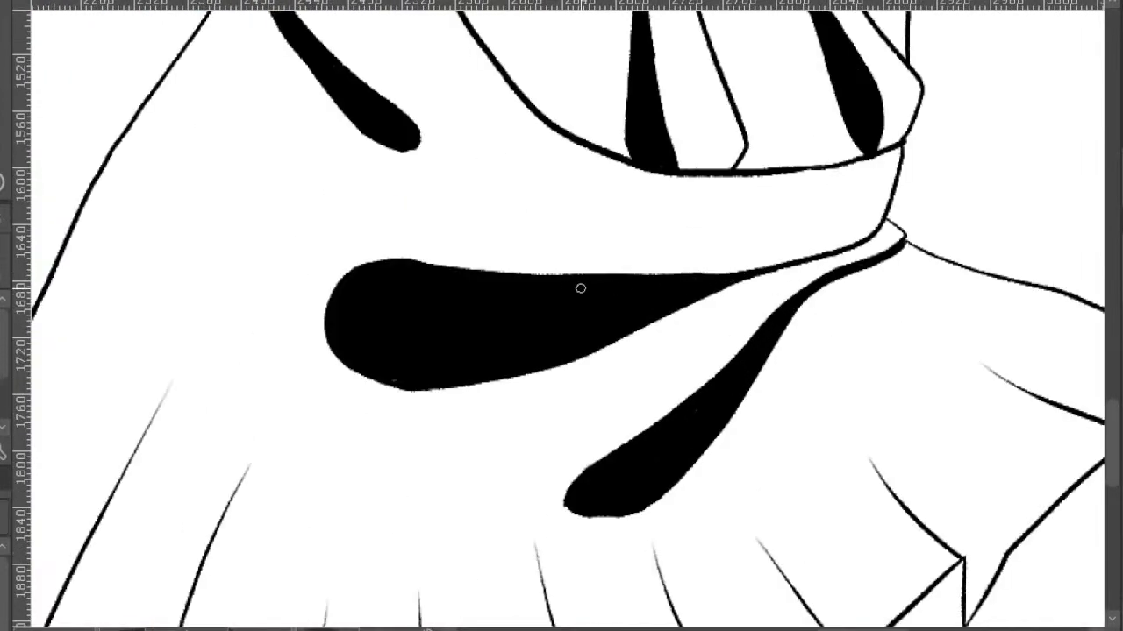
pyautogui.moveTo(631, 274)
pyautogui.mouseDown()
pyautogui.moveTo(846, 248)
pyautogui.moveTo(895, 226)
pyautogui.mouseUp()
pyautogui.scroll(-5, 895, 230)
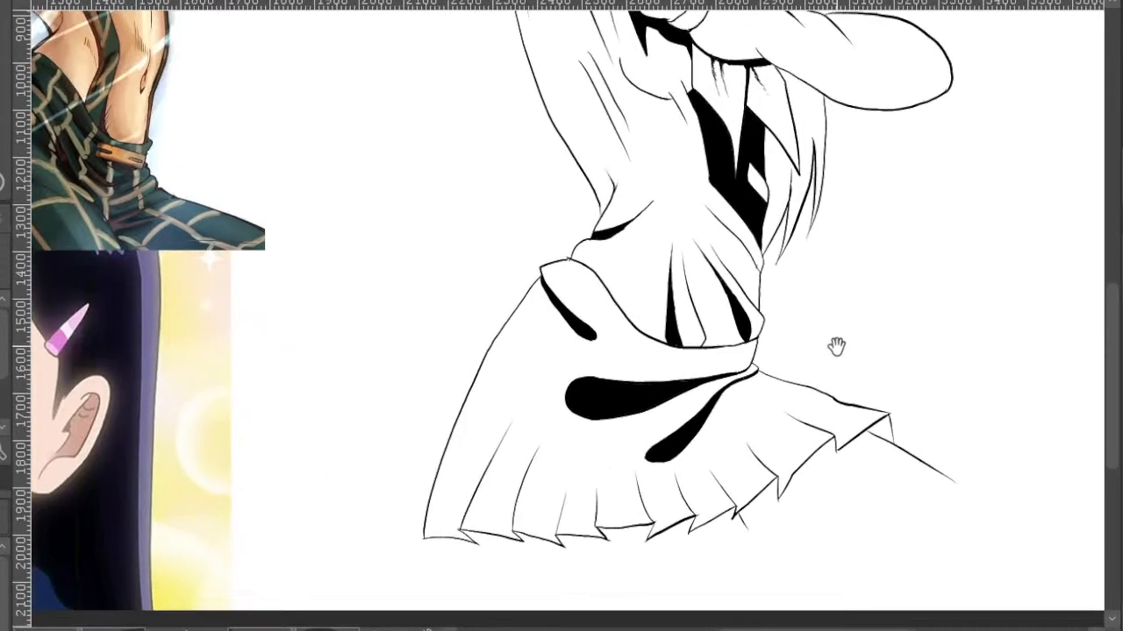
# - Extend the rounded end of the large skirt fold shadow into a solid black point and smooth its lower edge
pyautogui.moveTo(836, 364); pyautogui.dragTo(934, 328)
pyautogui.scroll(3, 752, 346)
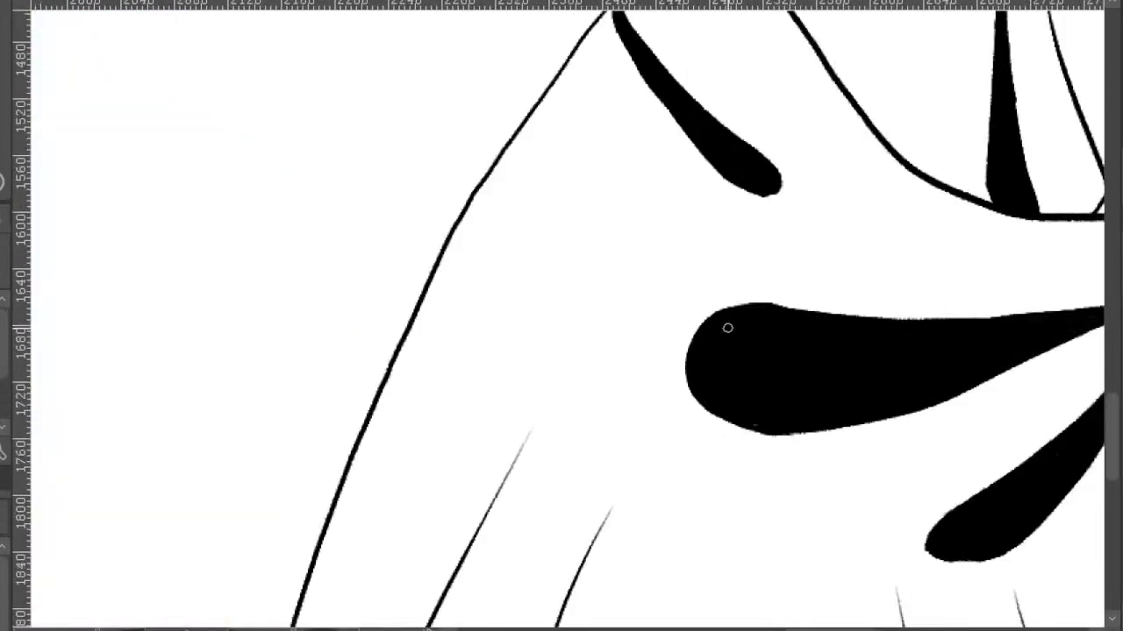
pyautogui.moveTo(746, 312)
pyautogui.mouseDown()
pyautogui.moveTo(710, 315)
pyautogui.moveTo(643, 362)
pyautogui.moveTo(711, 398)
pyautogui.moveTo(661, 368)
pyautogui.moveTo(677, 359)
pyautogui.moveTo(657, 375)
pyautogui.moveTo(733, 411)
pyautogui.moveTo(699, 408)
pyautogui.moveTo(641, 372)
pyautogui.moveTo(670, 365)
pyautogui.moveTo(658, 385)
pyautogui.moveTo(712, 389)
pyautogui.mouseUp()
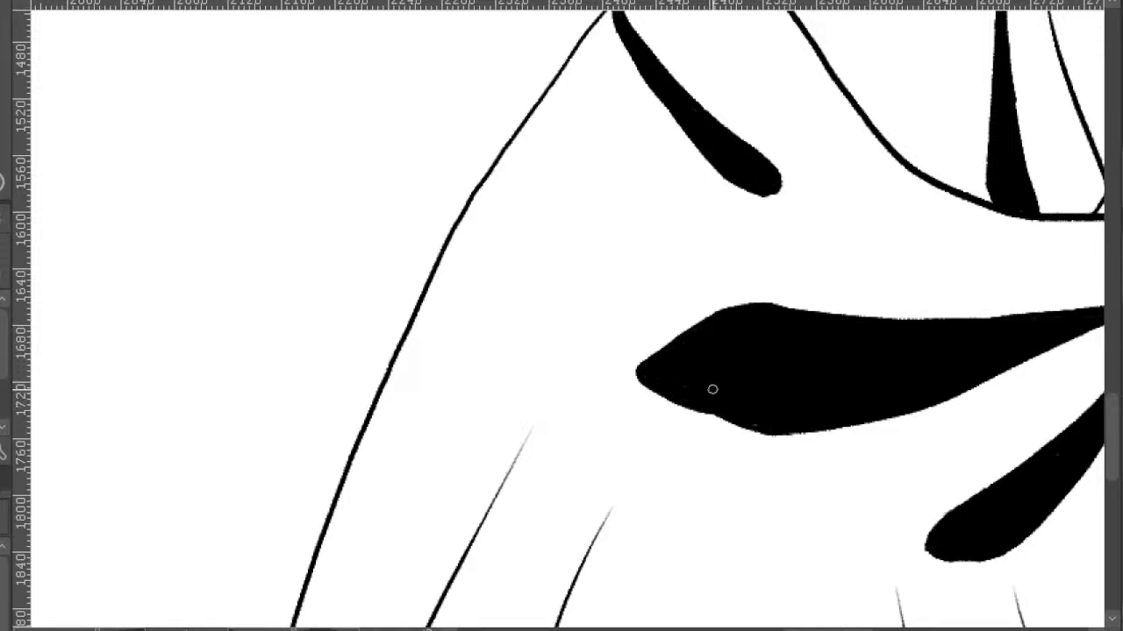
pyautogui.moveTo(769, 437)
pyautogui.mouseDown()
pyautogui.moveTo(709, 413)
pyautogui.moveTo(724, 418)
pyautogui.mouseUp()
pyautogui.scroll(-3, 985, 400)
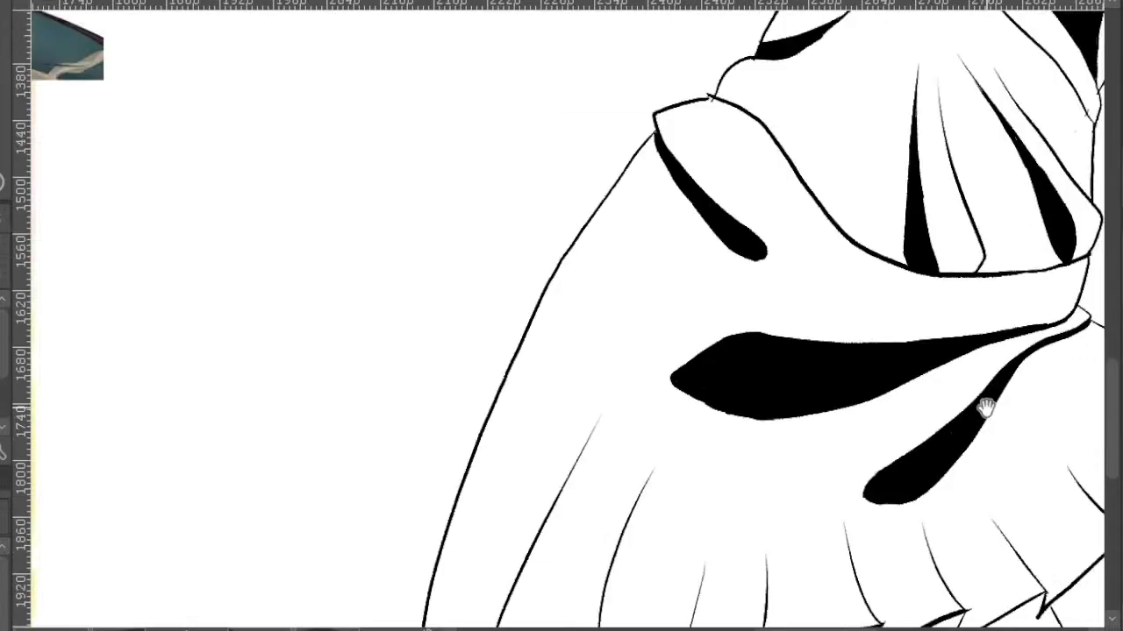
pyautogui.moveTo(985, 401)
pyautogui.mouseDown()
pyautogui.moveTo(735, 453)
pyautogui.moveTo(849, 452)
pyautogui.mouseUp()
pyautogui.scroll(3, 576, 459)
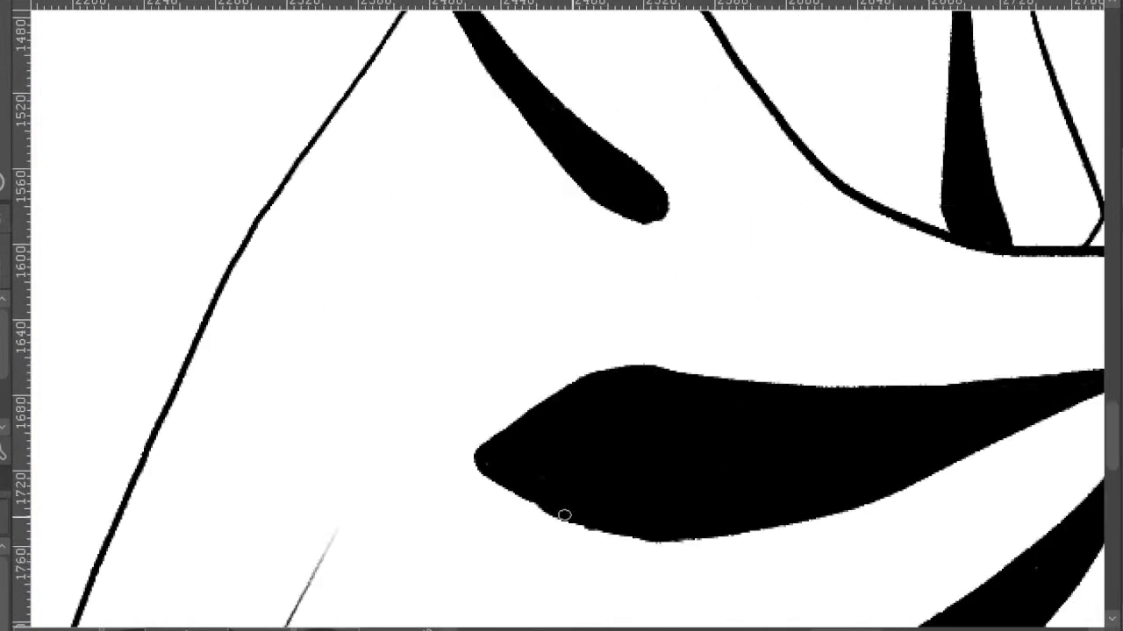
# - Draw a tapering crease shadow at the side of the shirt above the waist pinch and fill it solid black
pyautogui.scroll(-1, 652, 526)
pyautogui.scroll(-1, 673, 511)
pyautogui.moveTo(925, 399)
pyautogui.mouseDown()
pyautogui.moveTo(673, 511)
pyautogui.moveTo(789, 544)
pyautogui.mouseUp()
pyautogui.moveTo(729, 448); pyautogui.dragTo(817, 534)
pyautogui.moveTo(704, 346); pyautogui.dragTo(754, 462)
pyautogui.scroll(2, 526, 412)
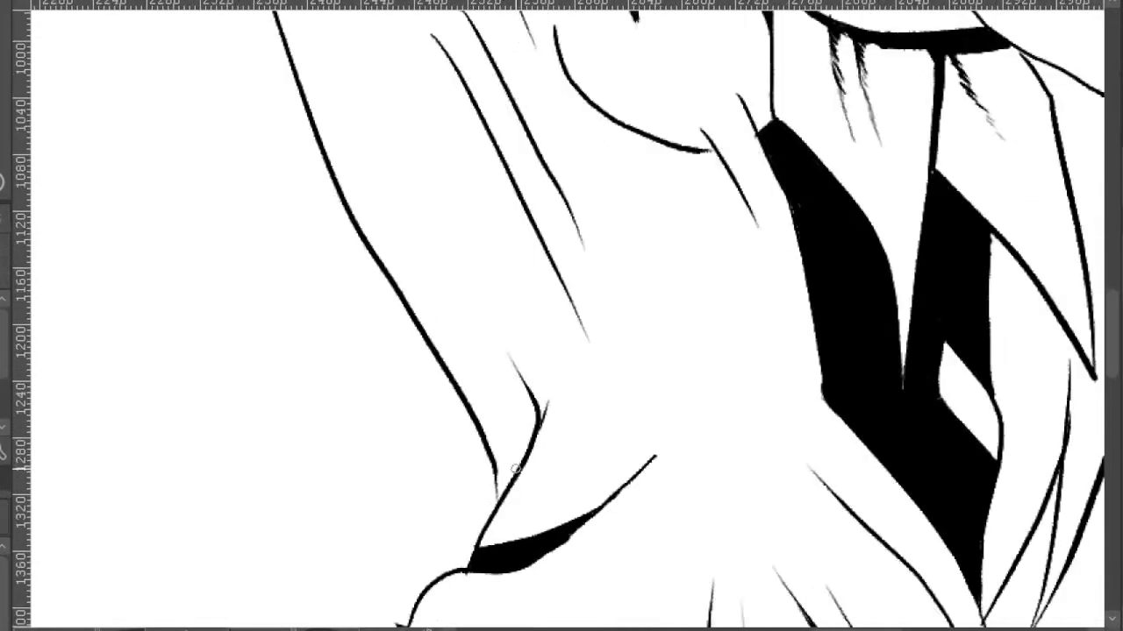
pyautogui.moveTo(492, 399); pyautogui.dragTo(460, 292)
pyautogui.moveTo(515, 375)
pyautogui.mouseDown()
pyautogui.moveTo(459, 287)
pyautogui.moveTo(482, 352)
pyautogui.moveTo(474, 318)
pyautogui.moveTo(508, 373)
pyautogui.moveTo(490, 363)
pyautogui.moveTo(506, 423)
pyautogui.mouseUp()
pyautogui.moveTo(519, 465)
pyautogui.mouseDown()
pyautogui.moveTo(532, 417)
pyautogui.moveTo(520, 386)
pyautogui.moveTo(533, 415)
pyautogui.moveTo(500, 352)
pyautogui.mouseUp()
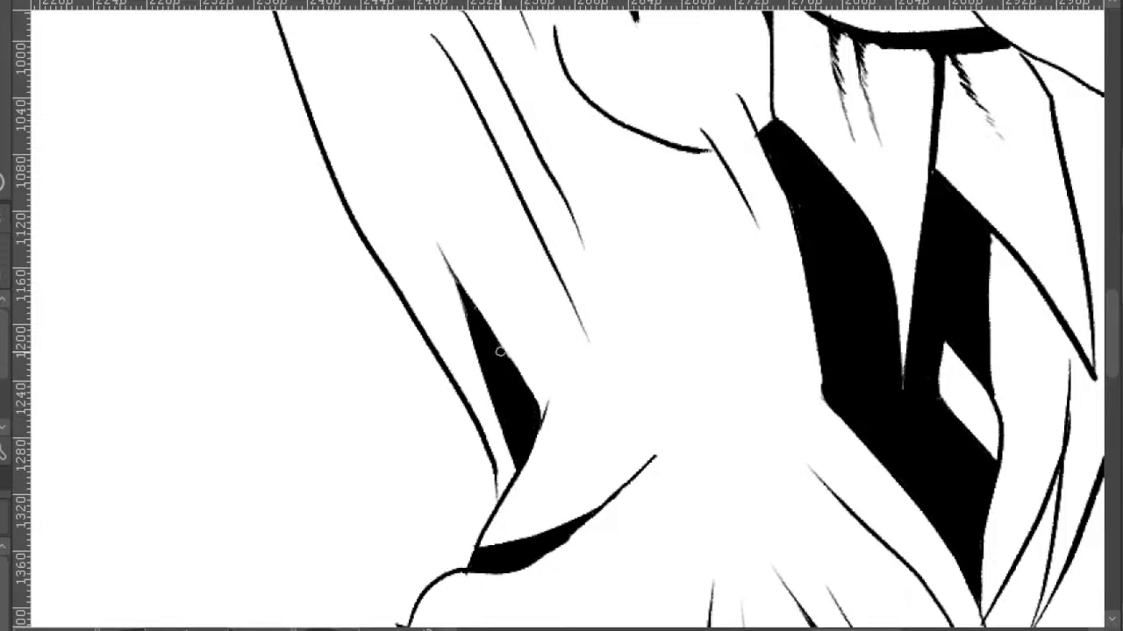
pyautogui.scroll(-2, 534, 419)
# - Paint a narrow black shadow tapering down along the shirt crease beneath the collar, beside the raised arm
pyautogui.moveTo(622, 283); pyautogui.dragTo(625, 347)
pyautogui.scroll(-2, 625, 348)
pyautogui.moveTo(572, 243); pyautogui.dragTo(528, 213)
pyautogui.scroll(1, 528, 213)
pyautogui.scroll(3, 531, 213)
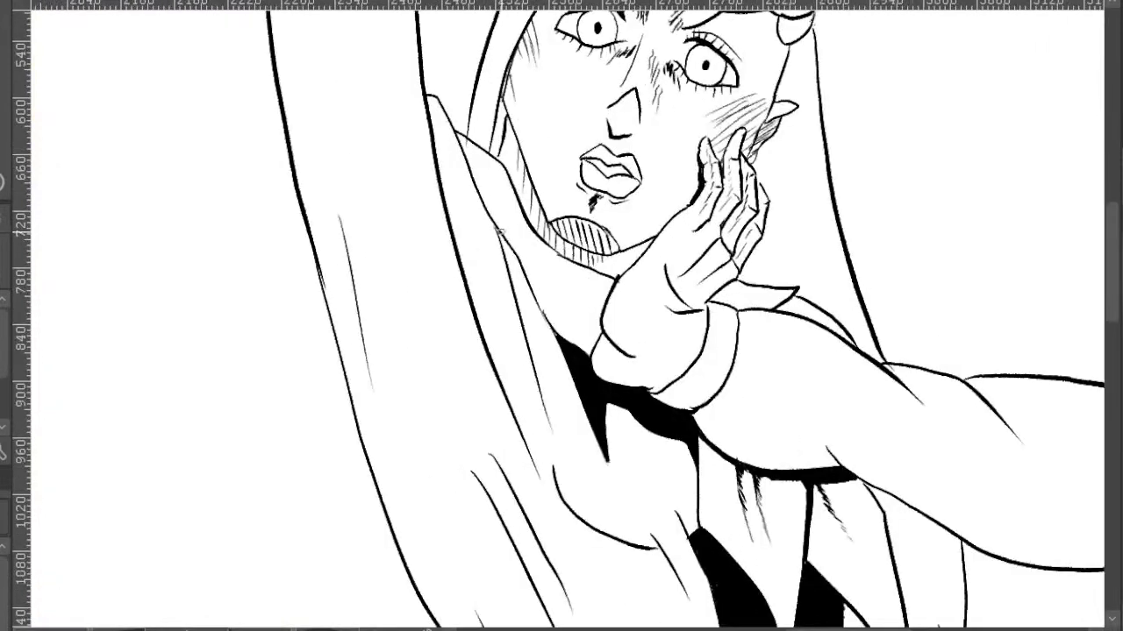
pyautogui.moveTo(521, 267); pyautogui.dragTo(525, 335)
pyautogui.moveTo(514, 254); pyautogui.dragTo(513, 273)
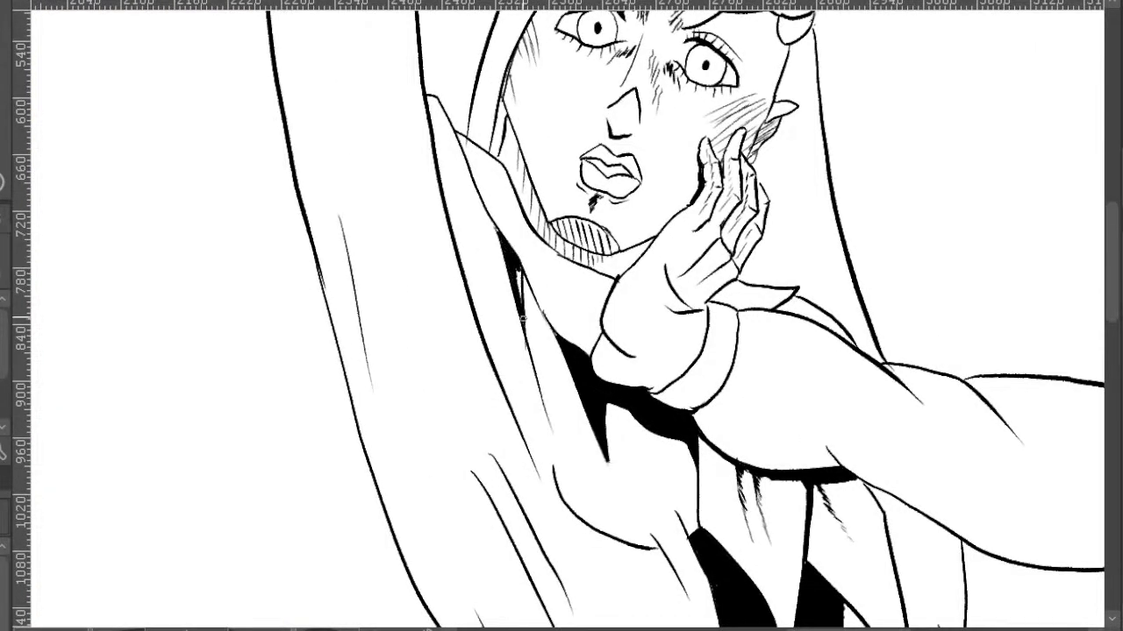
pyautogui.moveTo(524, 317); pyautogui.dragTo(537, 376)
pyautogui.moveTo(520, 265); pyautogui.dragTo(533, 351)
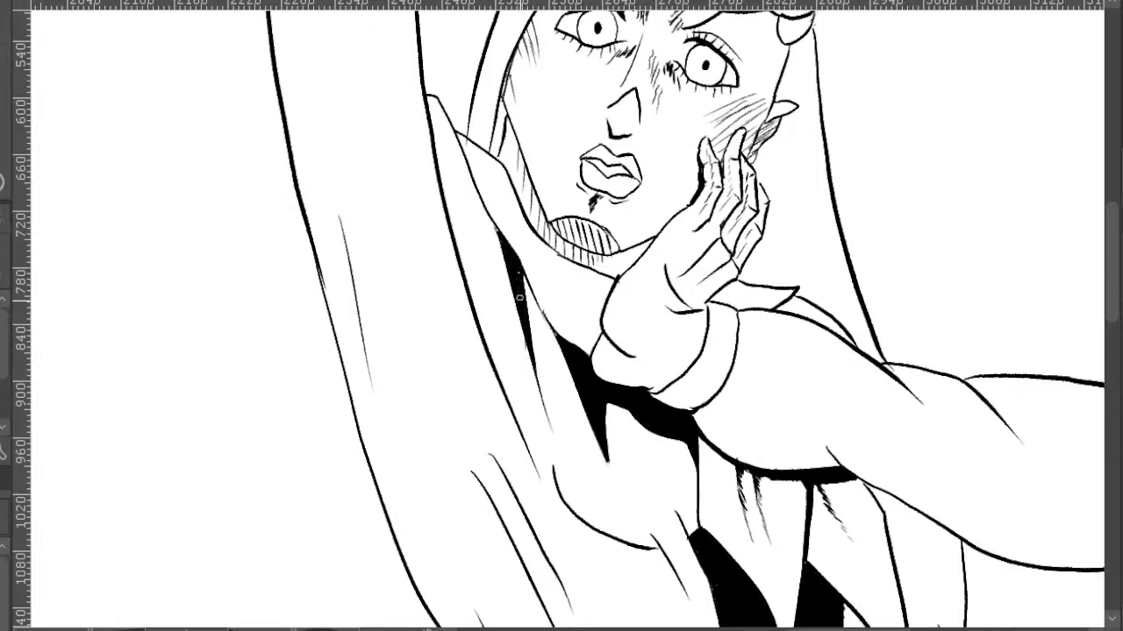
pyautogui.scroll(-2, 580, 267)
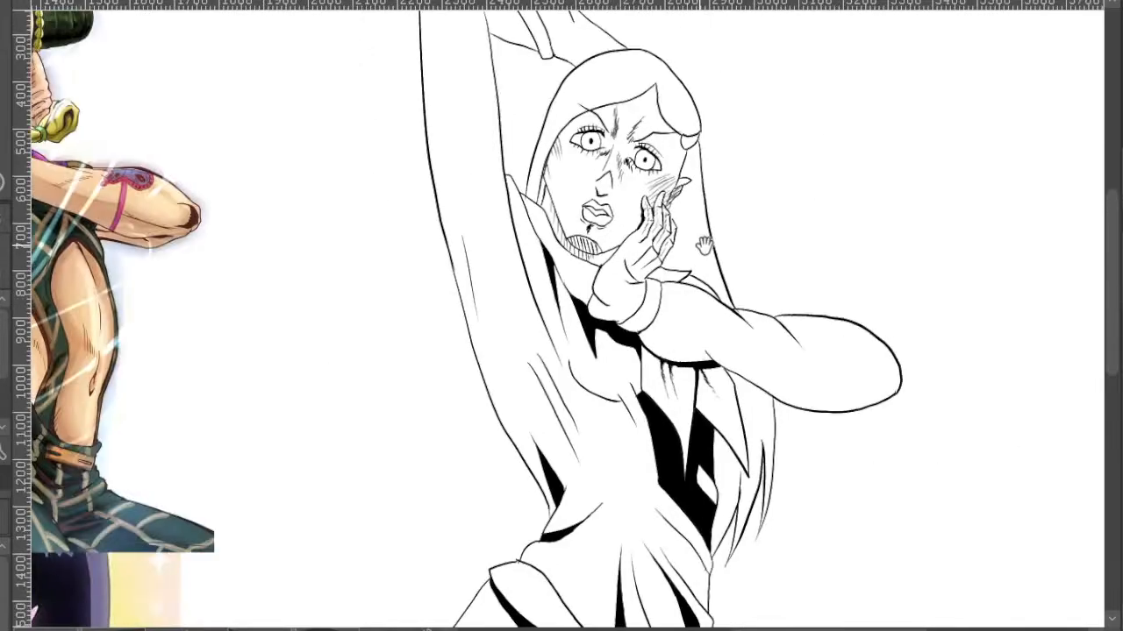
# - Add small black shadows to the collar piece behind the wrist, at its inner corner and beneath its pointed tip
pyautogui.moveTo(704, 245)
pyautogui.mouseDown()
pyautogui.moveTo(635, 226)
pyautogui.moveTo(687, 282)
pyautogui.moveTo(672, 233)
pyautogui.moveTo(742, 293)
pyautogui.mouseUp()
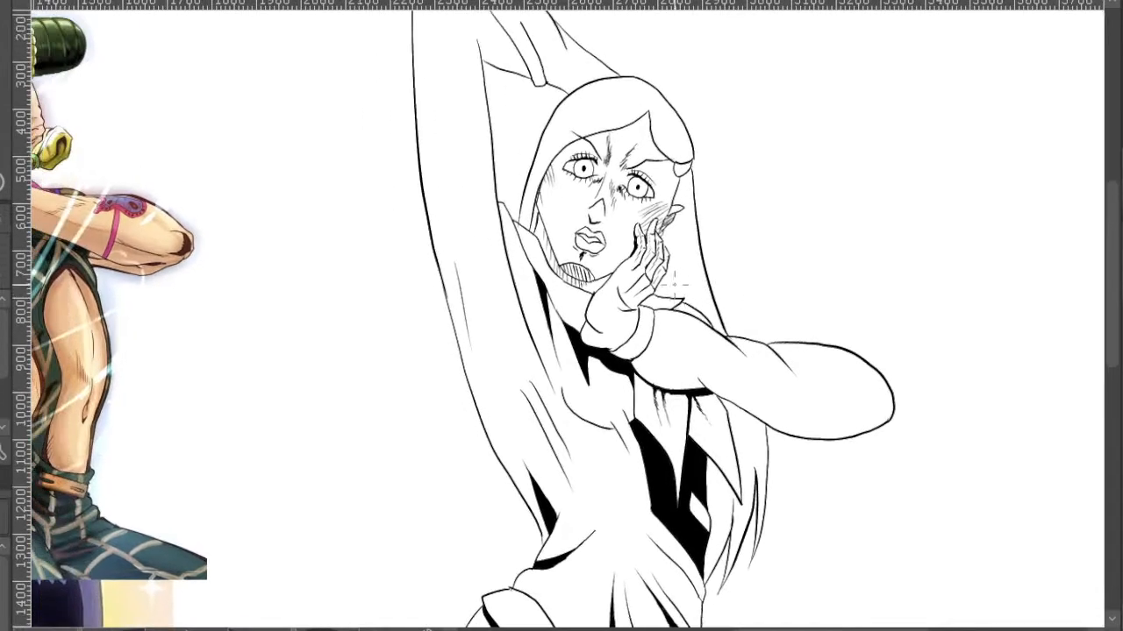
pyautogui.scroll(3, 658, 304)
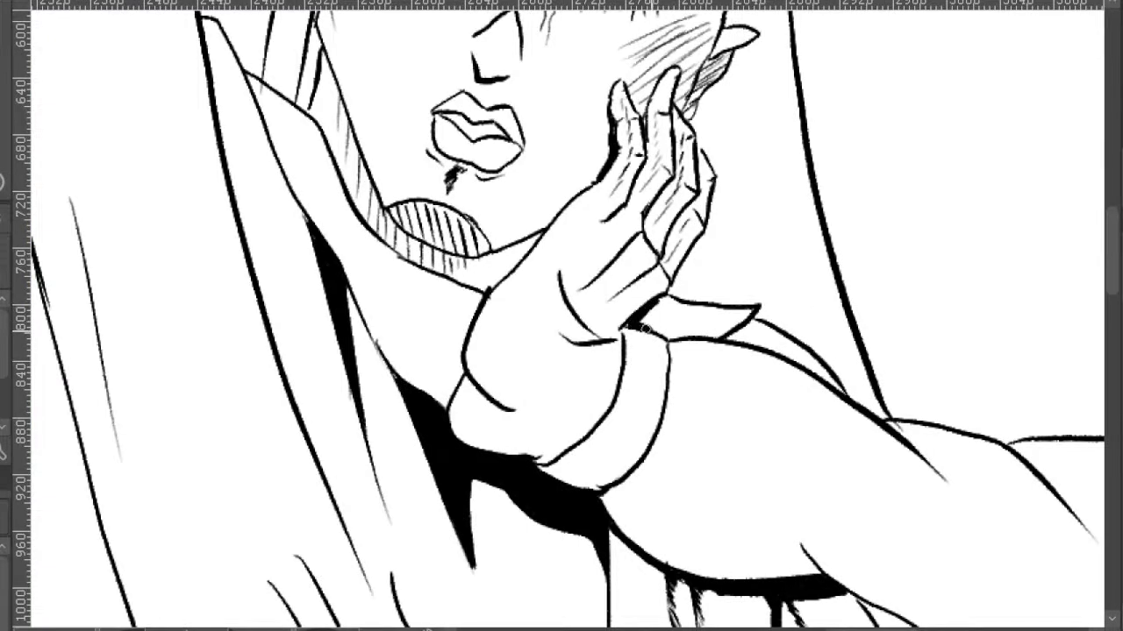
pyautogui.moveTo(628, 327); pyautogui.dragTo(661, 335)
pyautogui.moveTo(822, 331); pyautogui.dragTo(777, 307)
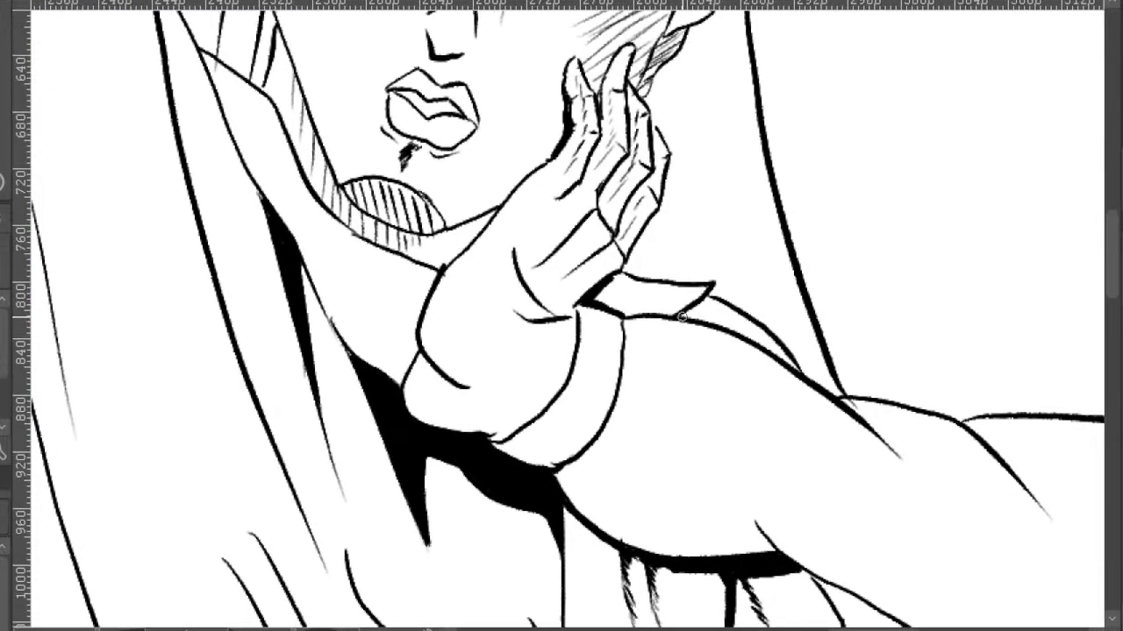
pyautogui.moveTo(682, 316); pyautogui.dragTo(705, 304)
pyautogui.scroll(-5, 748, 294)
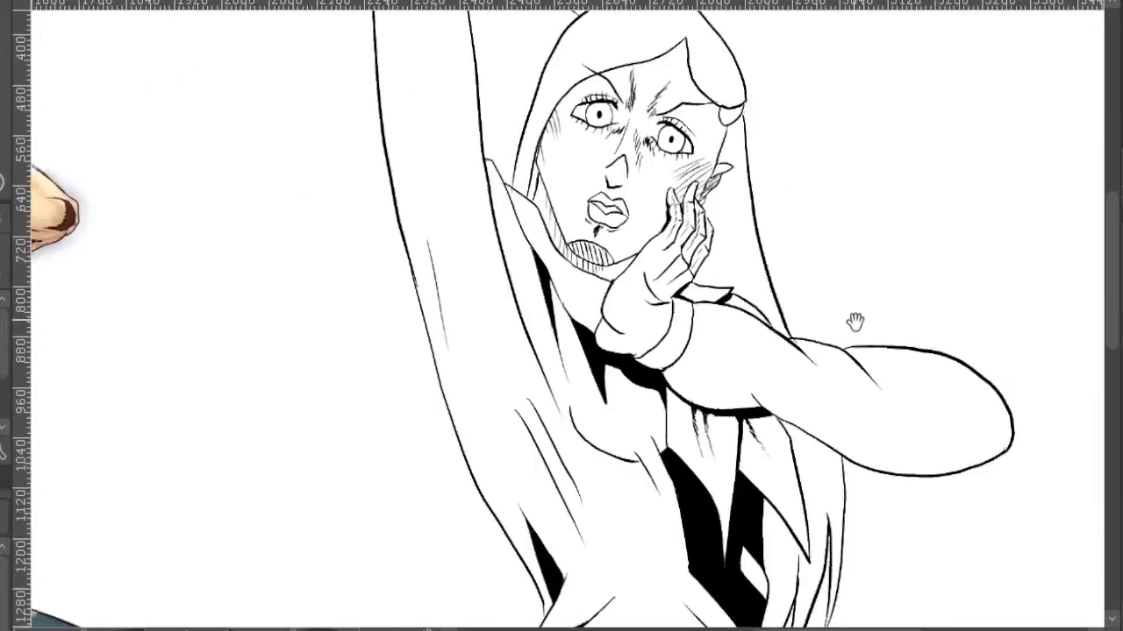
# - Widen the raised sleeve's fold into a tapering shadow reaching the top of the head, and fill it solid black
pyautogui.scroll(2, 854, 318)
pyautogui.scroll(2, 771, 255)
pyautogui.scroll(-2, 787, 288)
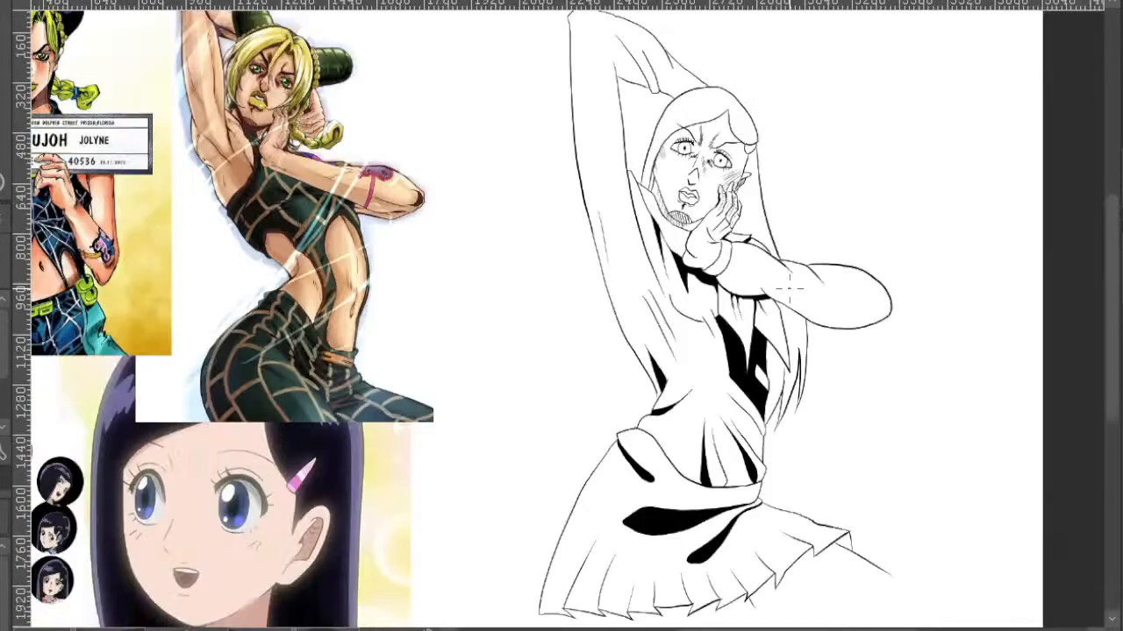
pyautogui.moveTo(760, 207)
pyautogui.mouseDown()
pyautogui.moveTo(767, 216)
pyautogui.moveTo(759, 211)
pyautogui.mouseUp()
pyautogui.moveTo(807, 315); pyautogui.dragTo(769, 213)
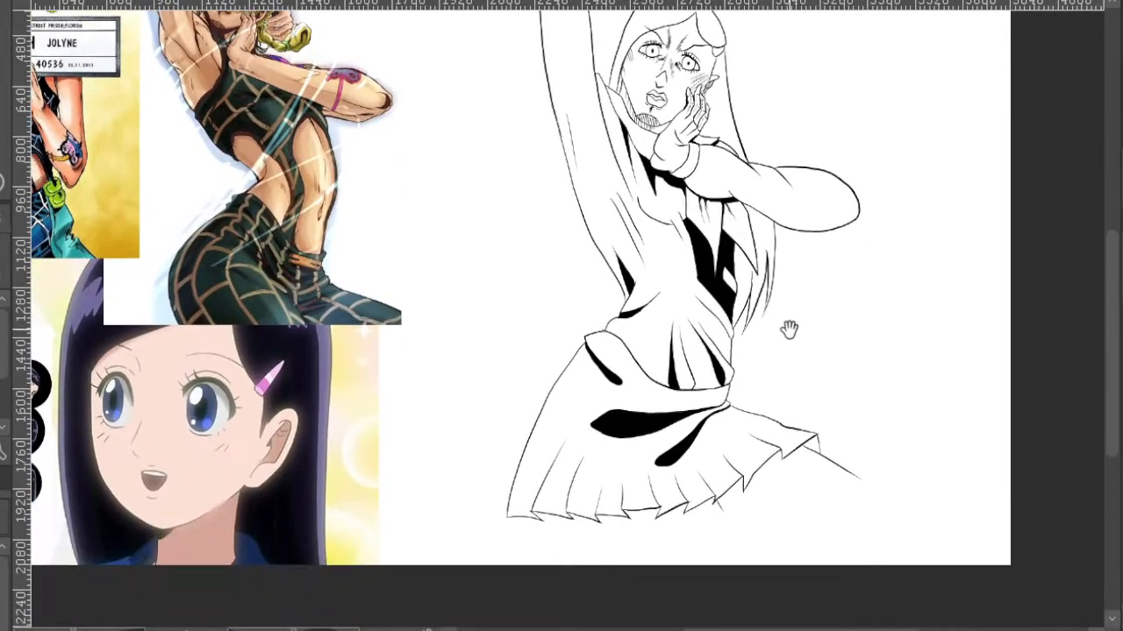
pyautogui.moveTo(783, 326); pyautogui.dragTo(765, 342)
pyautogui.moveTo(708, 190); pyautogui.dragTo(780, 472)
pyautogui.scroll(2, 696, 273)
pyautogui.moveTo(772, 348); pyautogui.dragTo(589, 351)
pyautogui.scroll(1, 674, 314)
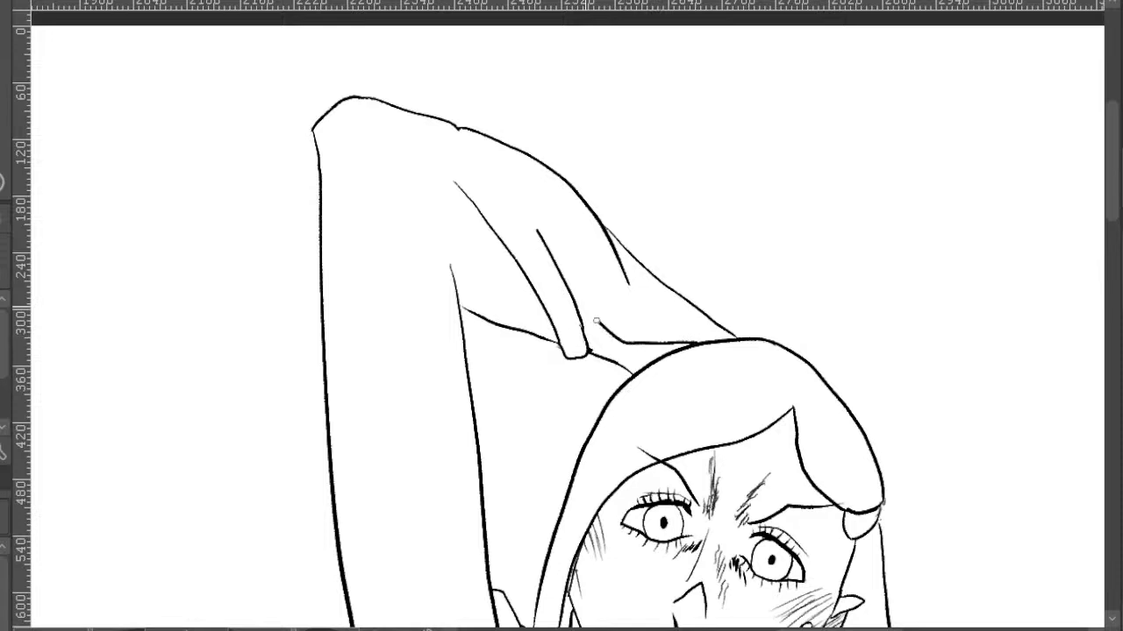
pyautogui.moveTo(533, 224); pyautogui.dragTo(575, 290)
pyautogui.moveTo(520, 200)
pyautogui.mouseDown()
pyautogui.moveTo(579, 301)
pyautogui.moveTo(575, 287)
pyautogui.moveTo(588, 312)
pyautogui.moveTo(522, 200)
pyautogui.moveTo(619, 336)
pyautogui.mouseUp()
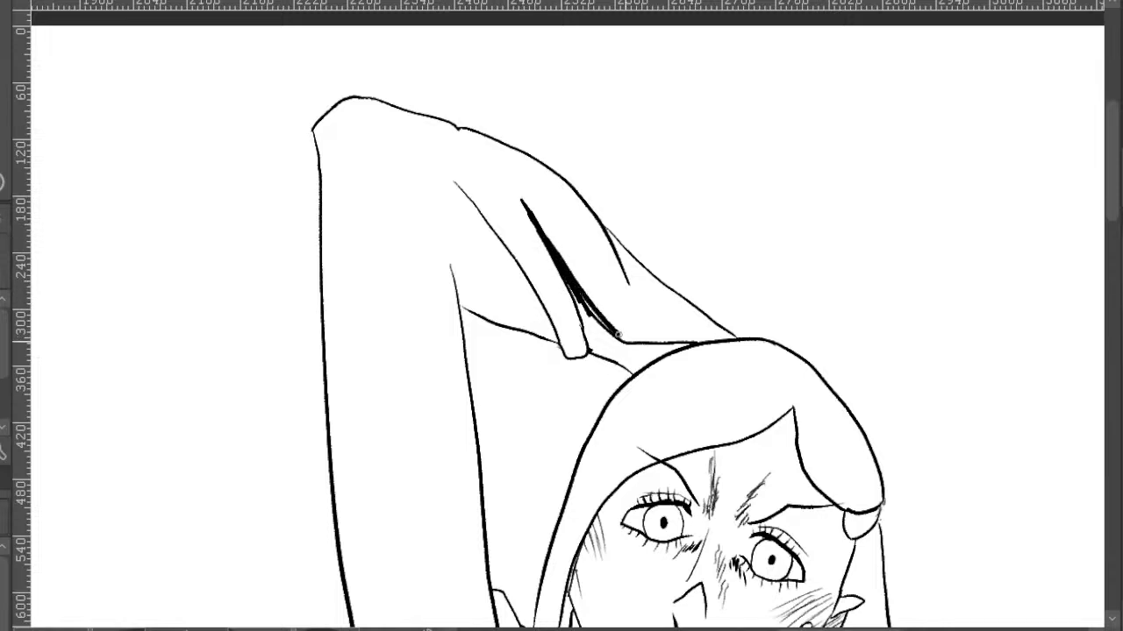
pyautogui.moveTo(573, 286)
pyautogui.mouseDown()
pyautogui.moveTo(624, 340)
pyautogui.moveTo(588, 341)
pyautogui.moveTo(619, 344)
pyautogui.moveTo(587, 327)
pyautogui.mouseUp()
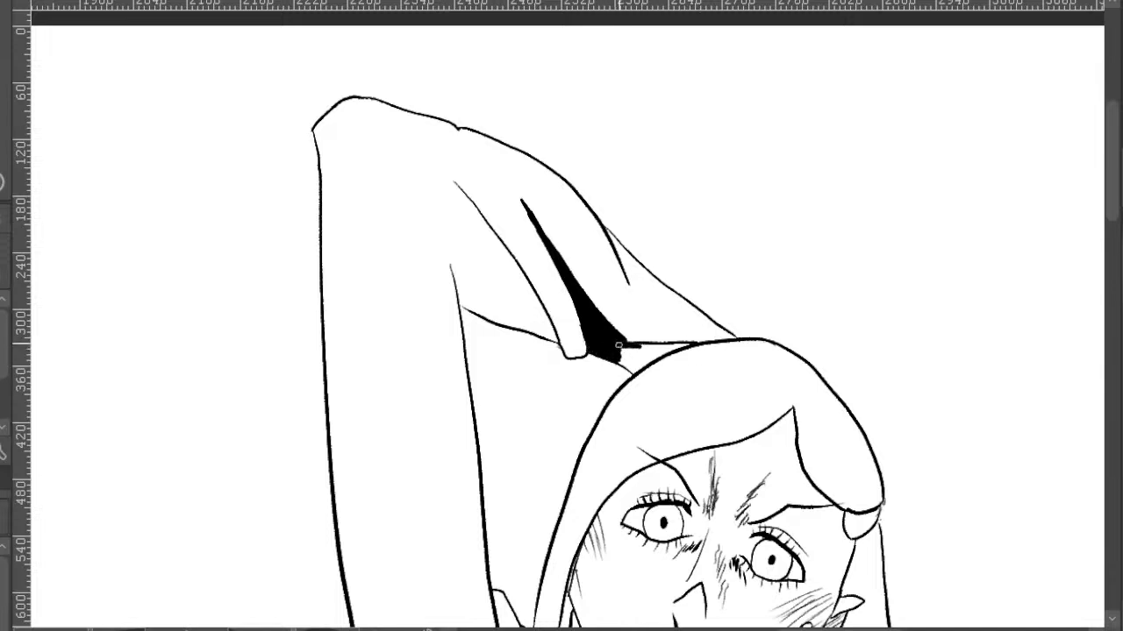
pyautogui.moveTo(689, 345); pyautogui.dragTo(651, 350)
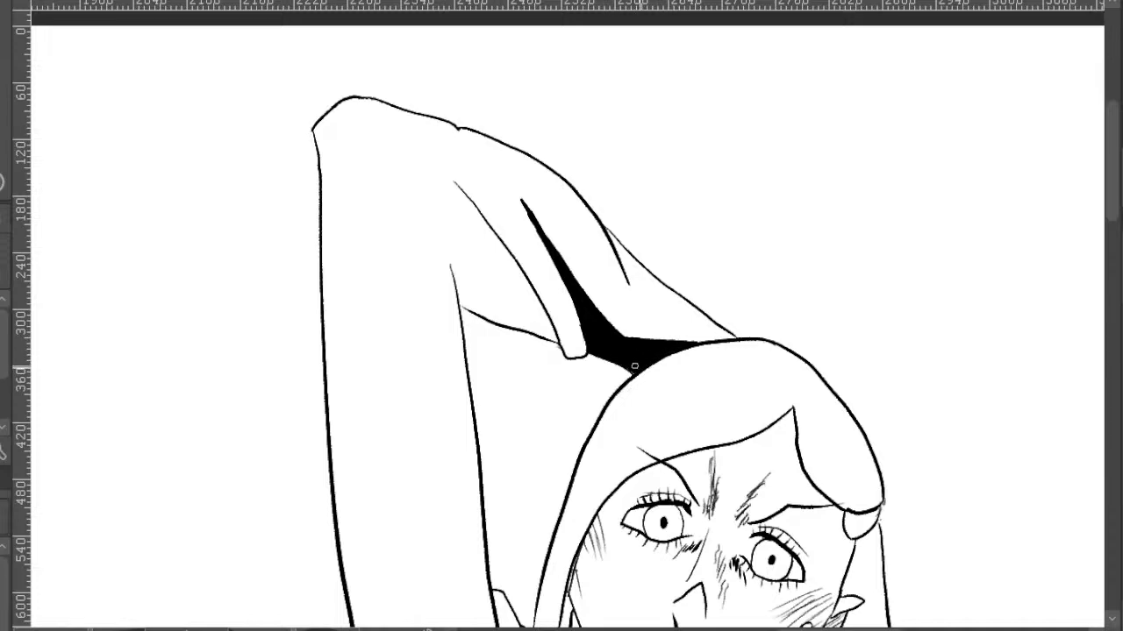
# - Outline a pointed shadow at the inner elbow of the raised arm and fill it solid black
pyautogui.scroll(-2, 702, 354)
pyautogui.moveTo(787, 413); pyautogui.dragTo(732, 378)
pyautogui.moveTo(661, 222); pyautogui.dragTo(619, 226)
pyautogui.scroll(1, 556, 249)
pyautogui.scroll(-2, 550, 248)
pyautogui.moveTo(525, 276)
pyautogui.mouseDown()
pyautogui.moveTo(565, 245)
pyautogui.moveTo(448, 111)
pyautogui.mouseUp()
pyautogui.scroll(4, 554, 245)
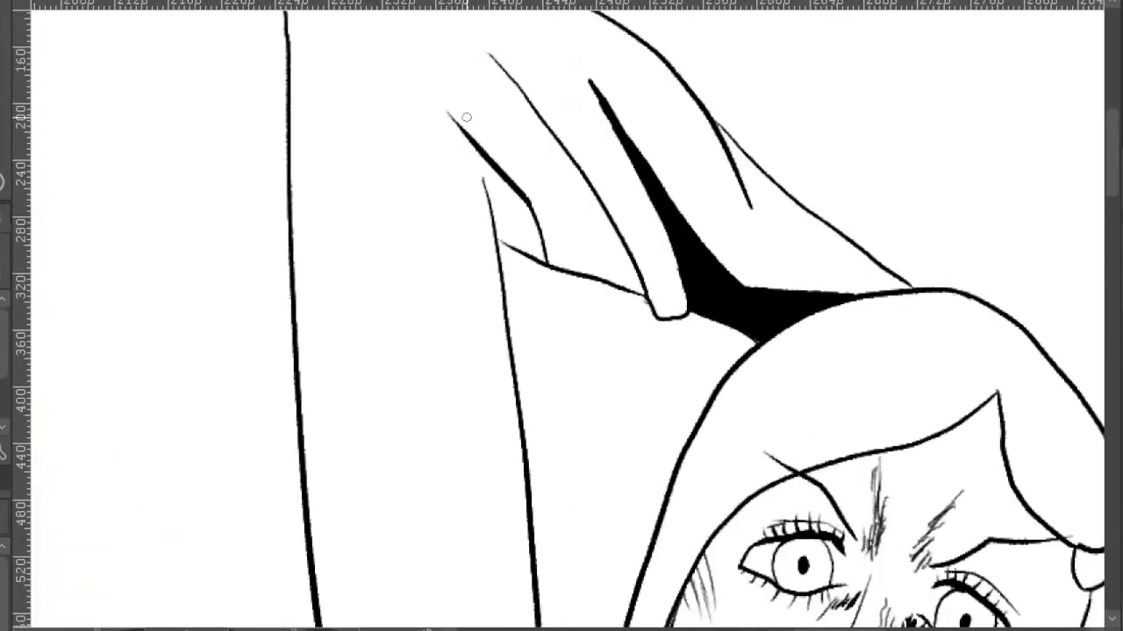
pyautogui.moveTo(487, 184); pyautogui.dragTo(448, 116)
pyautogui.moveTo(448, 116)
pyautogui.mouseDown()
pyautogui.moveTo(481, 165)
pyautogui.moveTo(501, 232)
pyautogui.moveTo(499, 212)
pyautogui.moveTo(531, 247)
pyautogui.moveTo(490, 167)
pyautogui.moveTo(493, 207)
pyautogui.moveTo(525, 219)
pyautogui.moveTo(536, 242)
pyautogui.moveTo(517, 197)
pyautogui.mouseUp()
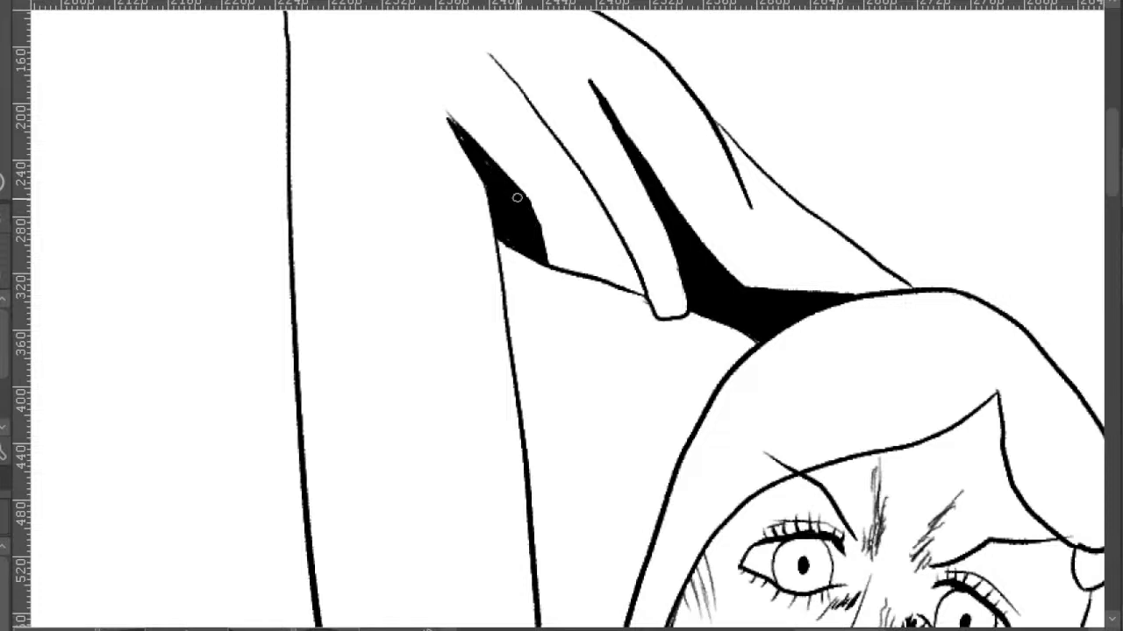
pyautogui.moveTo(460, 141); pyautogui.dragTo(502, 223)
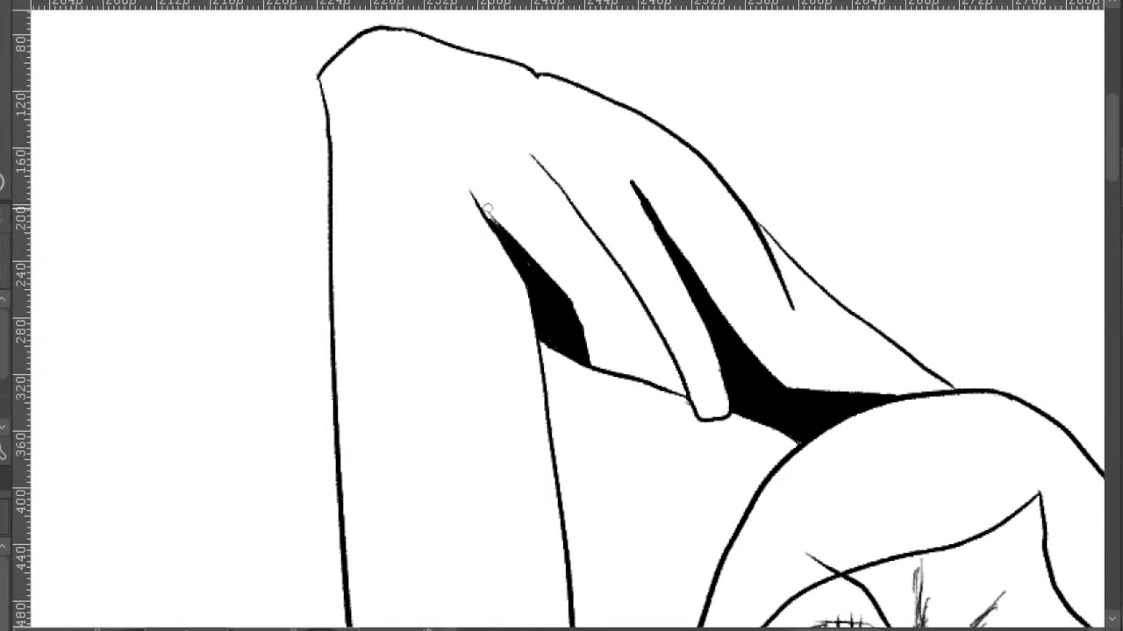
# - Extend the inner-elbow shadow's upper tip with a thin tapering line and erase the stray edge beside it
pyautogui.moveTo(461, 171); pyautogui.dragTo(502, 230)
pyautogui.press('e')
pyautogui.moveTo(489, 189)
pyautogui.mouseDown()
pyautogui.moveTo(494, 201)
pyautogui.moveTo(477, 183)
pyautogui.mouseUp()
# - Add a second tapering black spike rising from the inner-elbow shadow and check it against the whole figure
pyautogui.press('p')
pyautogui.moveTo(513, 187)
pyautogui.mouseDown()
pyautogui.moveTo(527, 254)
pyautogui.moveTo(522, 186)
pyautogui.mouseUp()
pyautogui.moveTo(528, 258); pyautogui.dragTo(518, 193)
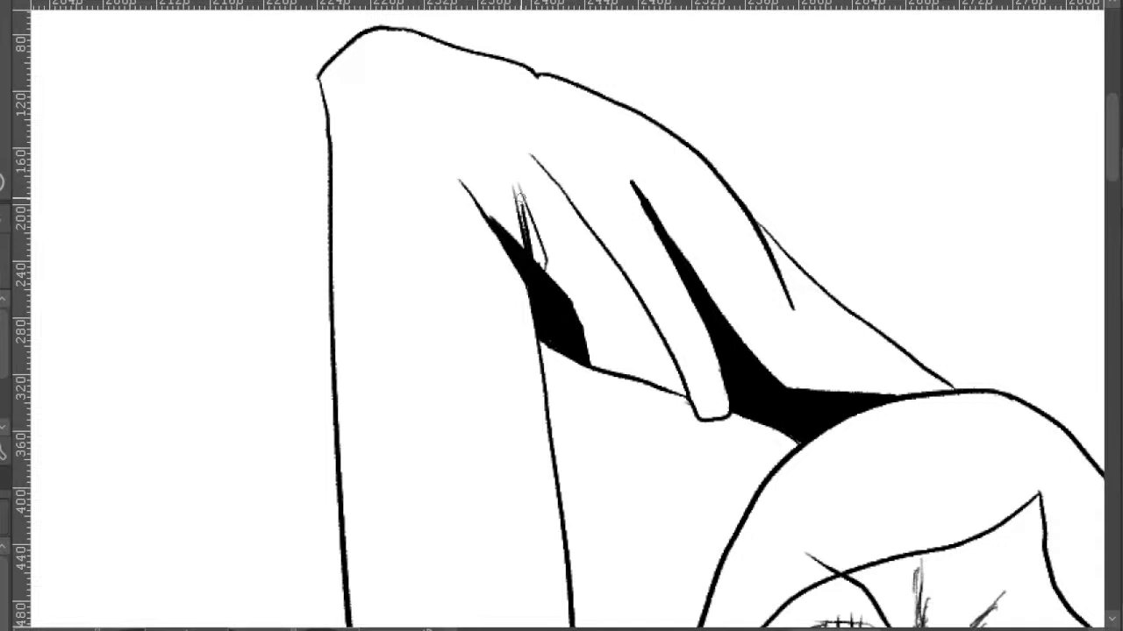
pyautogui.moveTo(525, 233)
pyautogui.mouseDown()
pyautogui.moveTo(508, 160)
pyautogui.moveTo(543, 266)
pyautogui.mouseUp()
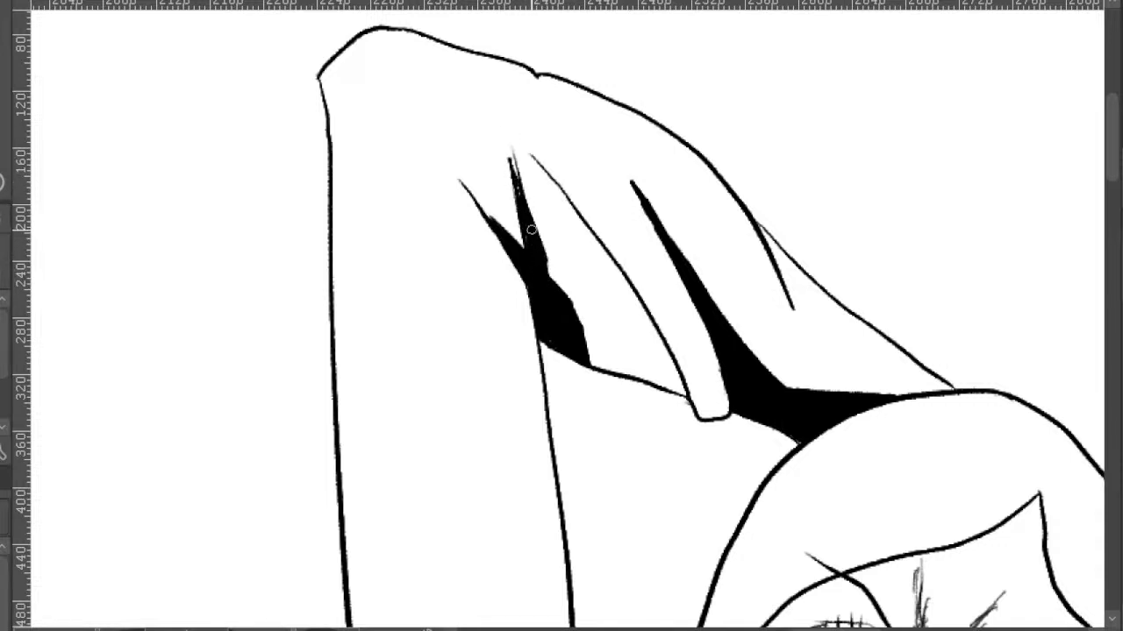
pyautogui.scroll(-5, 531, 230)
pyautogui.scroll(5, 567, 250)
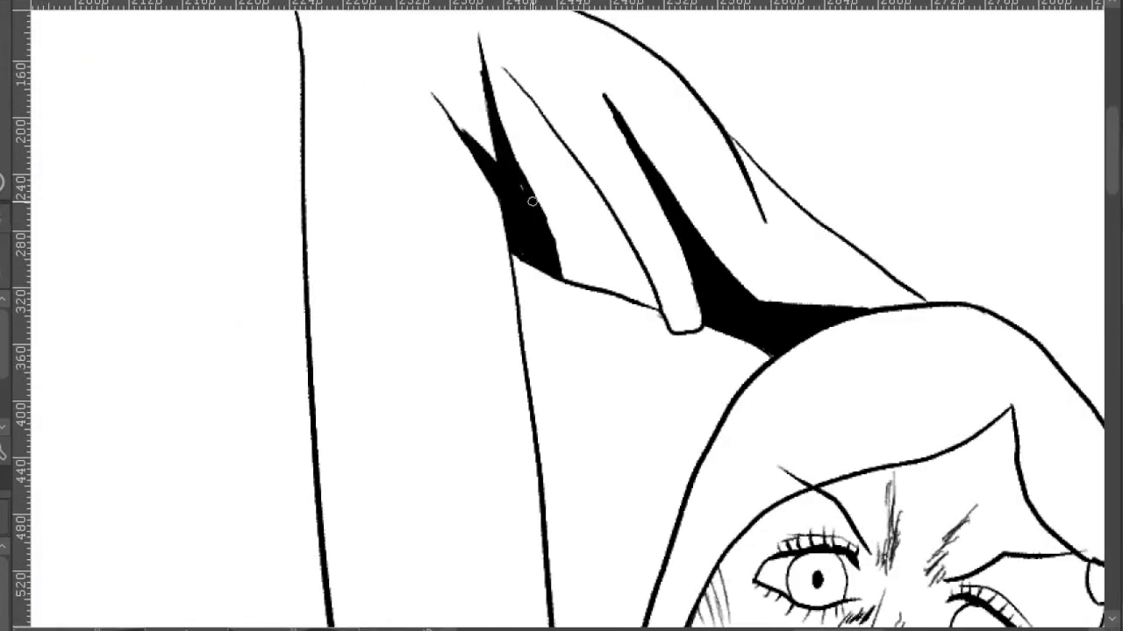
pyautogui.scroll(-5, 526, 167)
pyautogui.scroll(2, 527, 166)
pyautogui.scroll(-5, 606, 225)
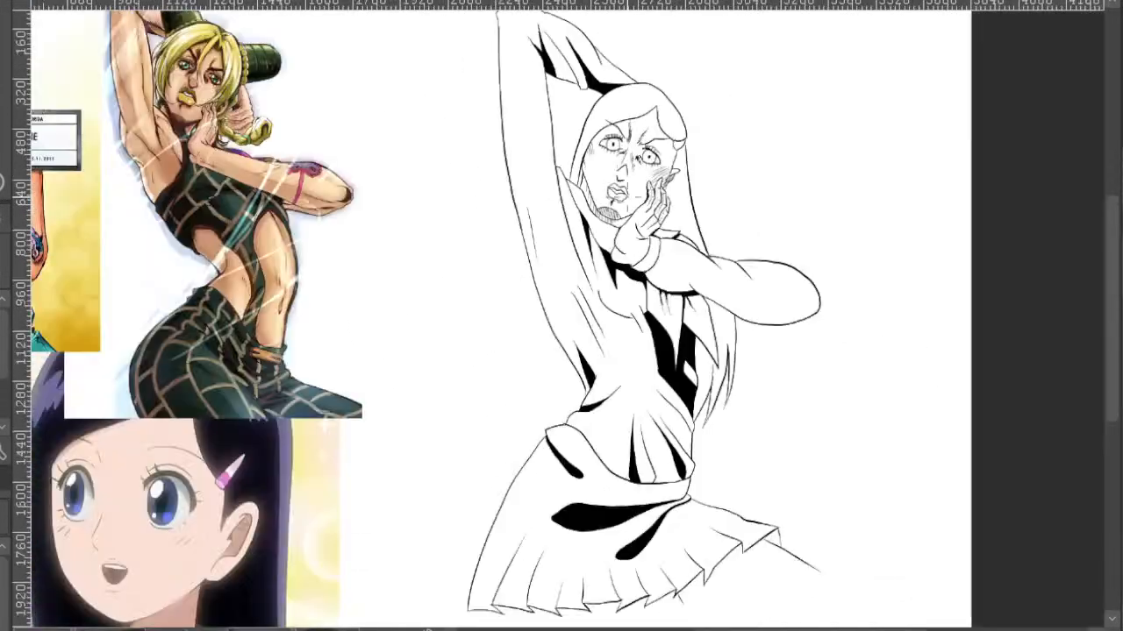
# - Outline a narrow shadow along the raised arm's inner edge where it meets the collar, and fill its upper part solid black
pyautogui.scroll(5, 605, 225)
pyautogui.scroll(3, 609, 225)
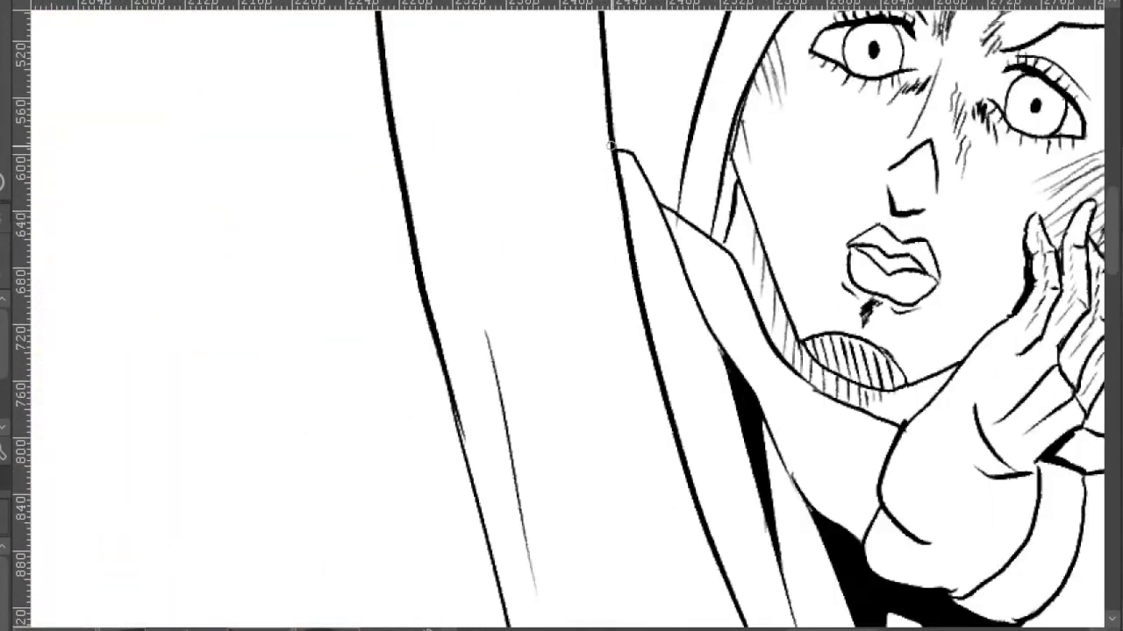
pyautogui.moveTo(611, 140)
pyautogui.mouseDown()
pyautogui.moveTo(604, 221)
pyautogui.moveTo(650, 374)
pyautogui.mouseUp()
pyautogui.moveTo(606, 192)
pyautogui.mouseDown()
pyautogui.moveTo(609, 152)
pyautogui.moveTo(613, 198)
pyautogui.mouseUp()
pyautogui.moveTo(608, 148)
pyautogui.mouseDown()
pyautogui.moveTo(614, 244)
pyautogui.moveTo(649, 359)
pyautogui.mouseUp()
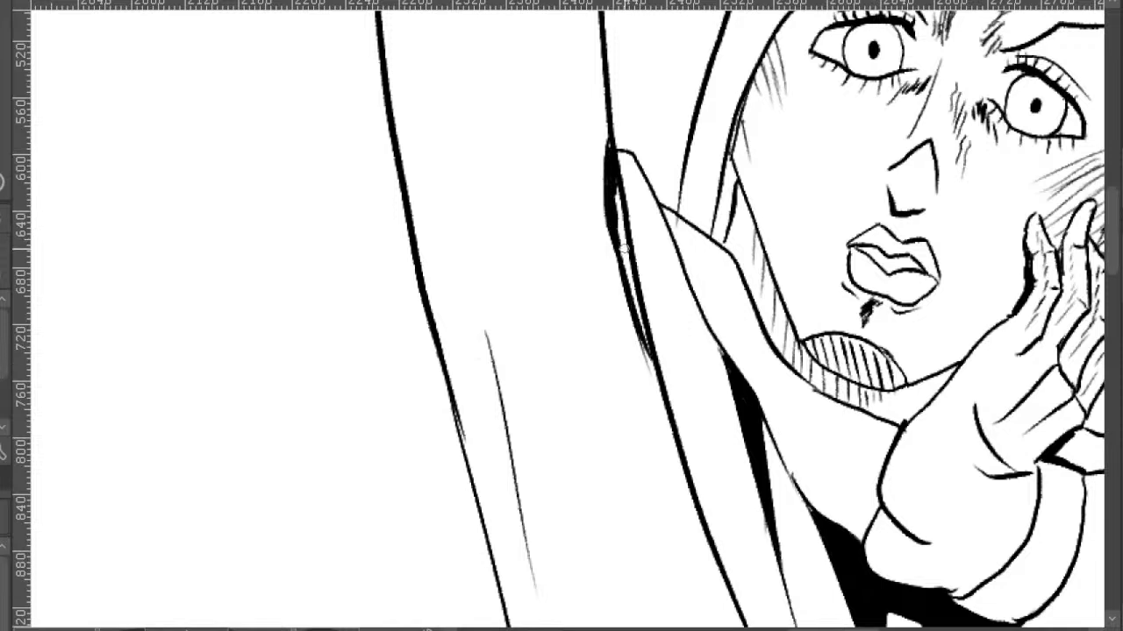
pyautogui.moveTo(614, 190)
pyautogui.mouseDown()
pyautogui.moveTo(633, 289)
pyautogui.moveTo(616, 158)
pyautogui.mouseUp()
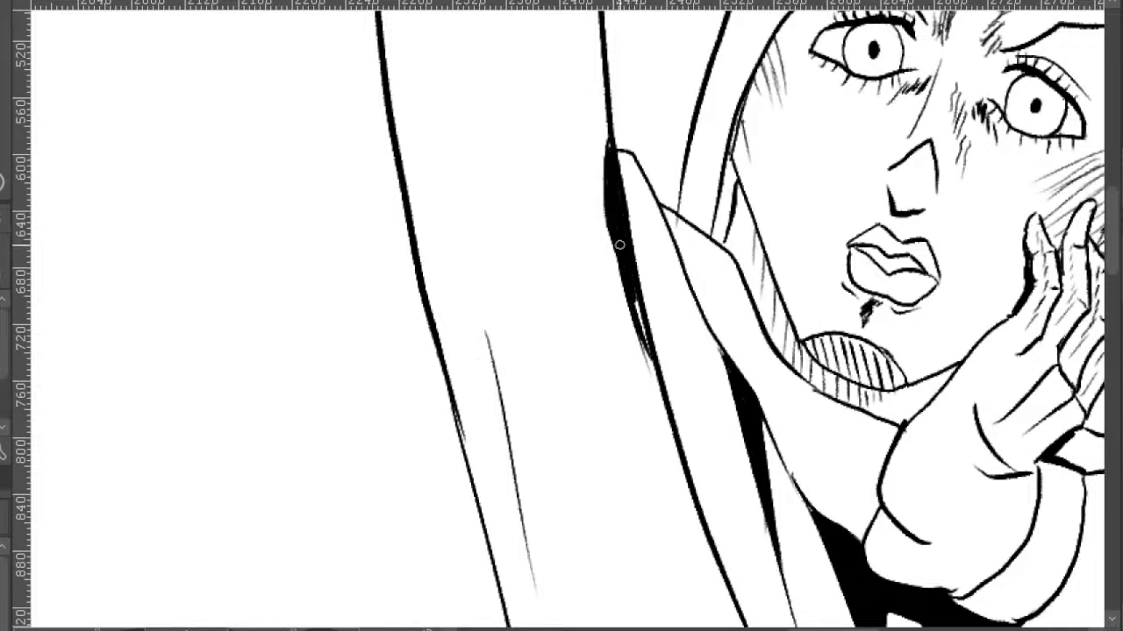
# - Extend the raised arm's inner-edge shadow down toward the chest as a tapering strip and fill the remaining gaps black
pyautogui.moveTo(614, 241); pyautogui.dragTo(663, 405)
pyautogui.moveTo(630, 305); pyautogui.dragTo(686, 478)
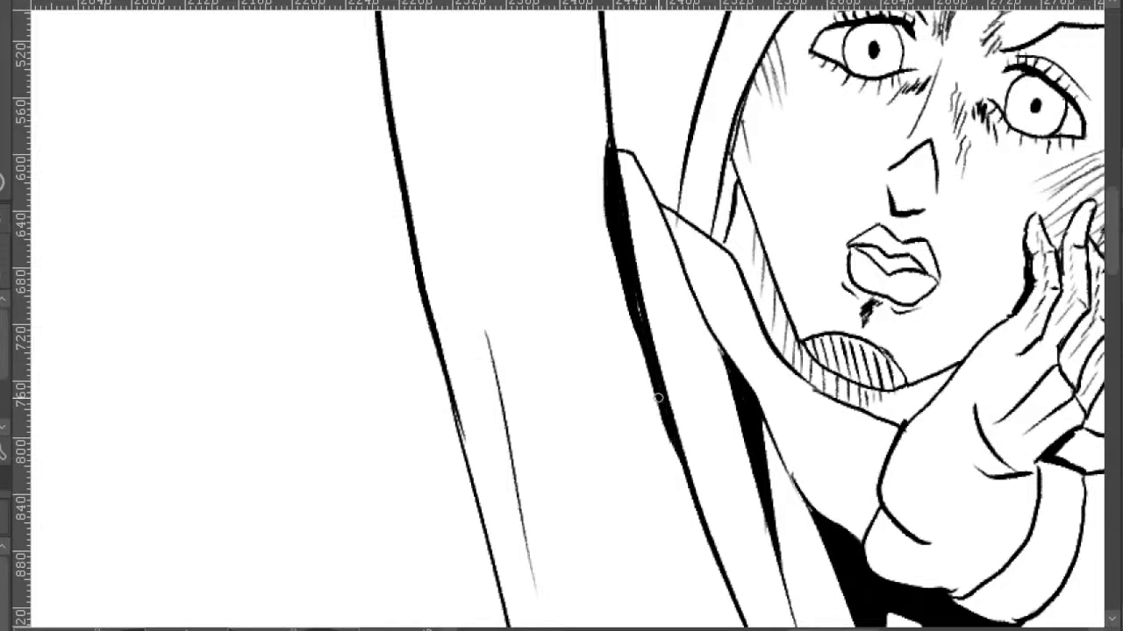
pyautogui.moveTo(639, 344); pyautogui.dragTo(659, 401)
pyautogui.moveTo(649, 351); pyautogui.dragTo(614, 200)
pyautogui.moveTo(629, 270); pyautogui.dragTo(676, 465)
# - Examine the new arm shadow against the whole figure and the reference images
pyautogui.scroll(-3, 651, 342)
pyautogui.scroll(6, 689, 389)
pyautogui.scroll(-5, 675, 451)
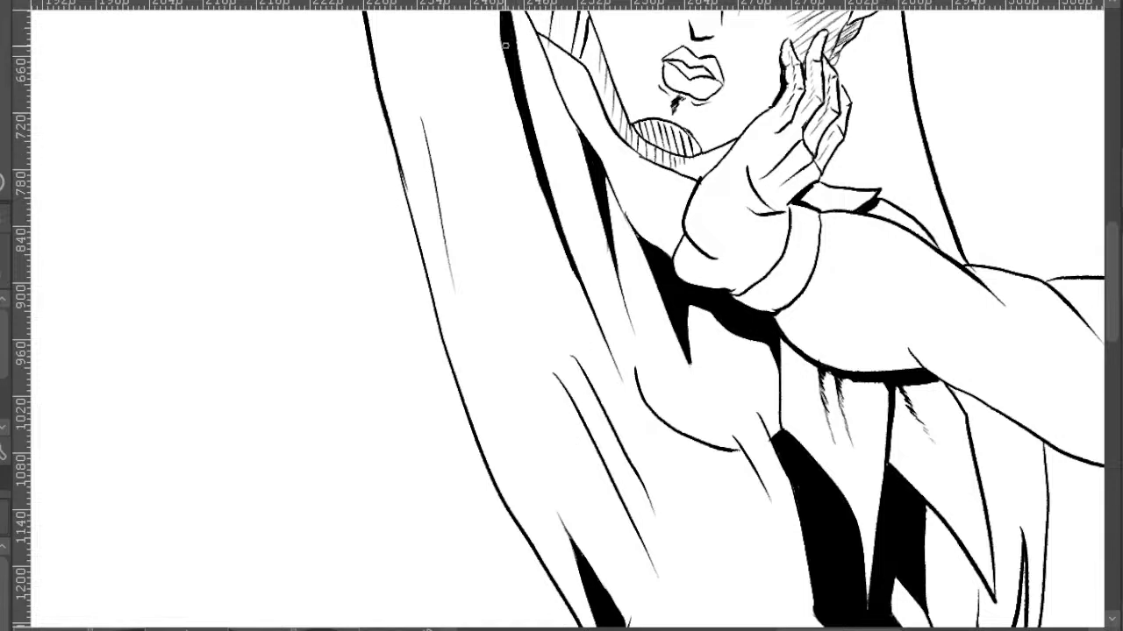
pyautogui.scroll(-2, 583, 282)
pyautogui.moveTo(742, 316); pyautogui.dragTo(661, 211)
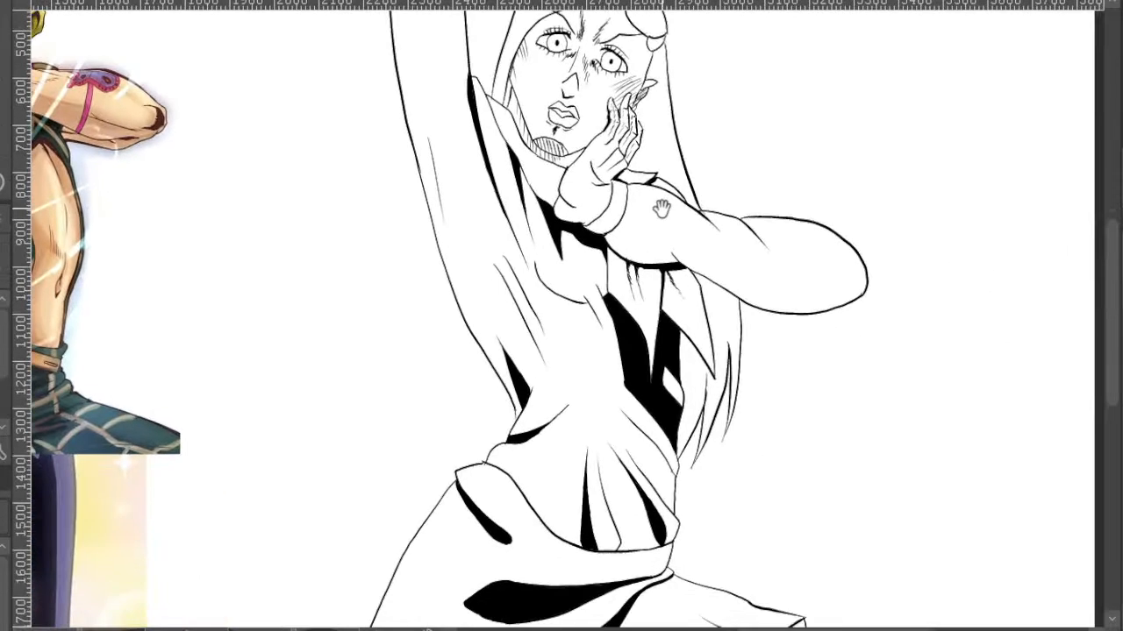
pyautogui.moveTo(759, 239); pyautogui.dragTo(651, 140)
pyautogui.scroll(-1, 650, 140)
pyautogui.moveTo(707, 213)
pyautogui.mouseDown()
pyautogui.moveTo(739, 234)
pyautogui.moveTo(700, 166)
pyautogui.moveTo(684, 230)
pyautogui.mouseUp()
pyautogui.scroll(-1, 684, 142)
pyautogui.moveTo(700, 200); pyautogui.dragTo(701, 304)
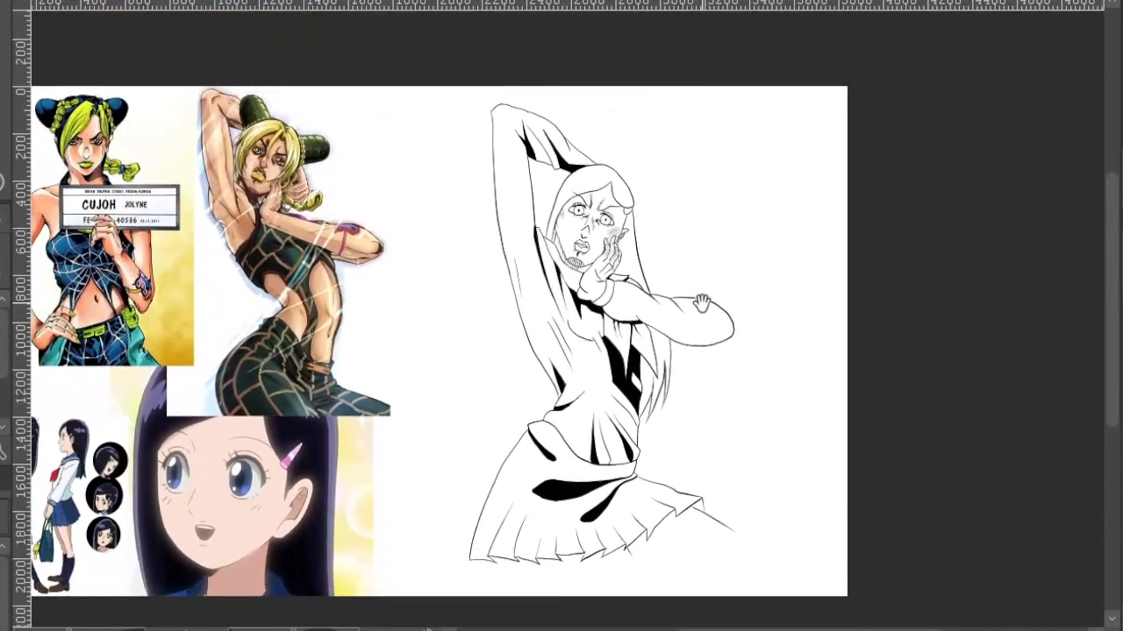
pyautogui.moveTo(638, 228); pyautogui.dragTo(855, 83)
pyautogui.scroll(4, 652, 204)
pyautogui.scroll(-3, 635, 211)
pyautogui.moveTo(835, 190); pyautogui.dragTo(819, 194)
pyautogui.moveTo(979, 50); pyautogui.dragTo(769, 229)
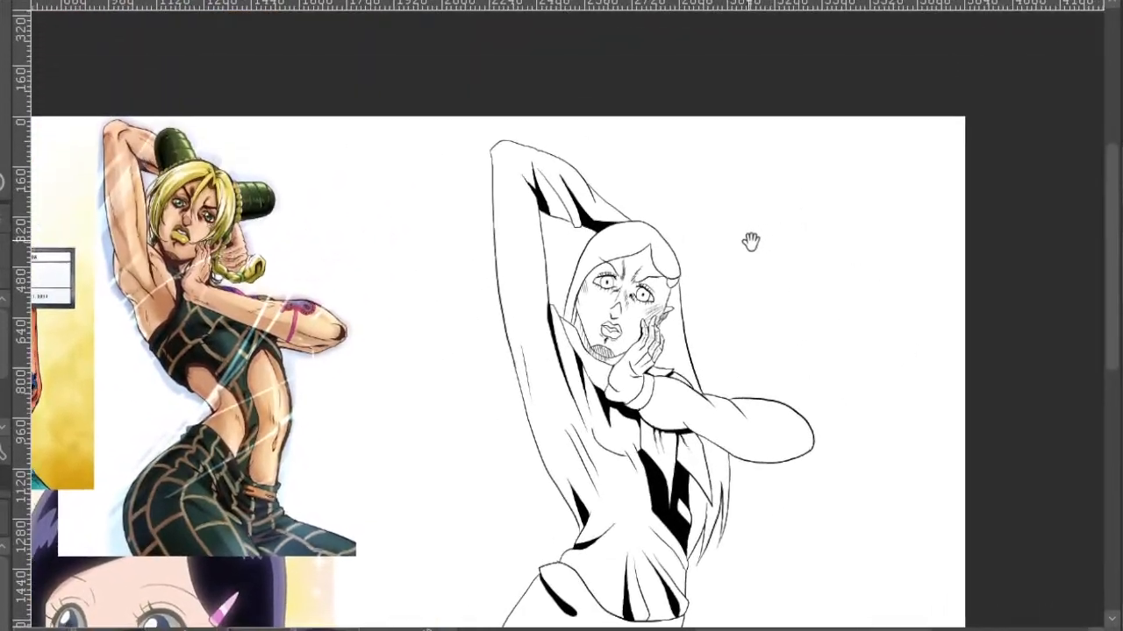
pyautogui.moveTo(692, 251); pyautogui.dragTo(878, 91)
pyautogui.moveTo(892, 181); pyautogui.dragTo(852, 217)
pyautogui.moveTo(1003, 186); pyautogui.dragTo(932, 289)
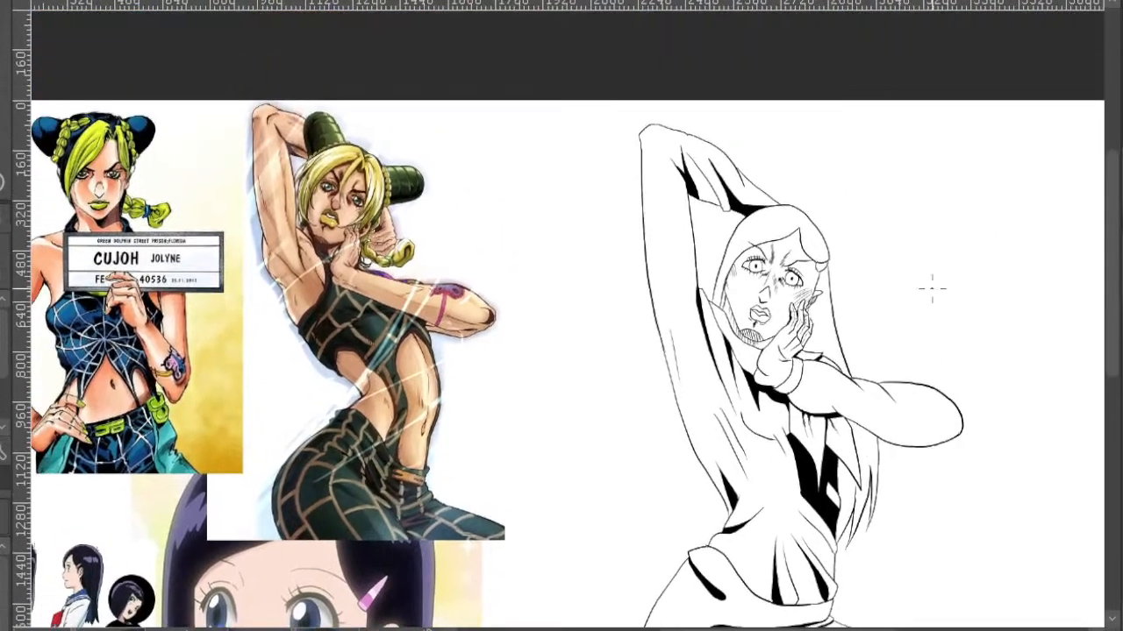
# - Erase the old fringe lines across the forehead and redraw the fringe as one continuous line ending in a pointed tip
pyautogui.scroll(5, 789, 212)
pyautogui.press('e')
pyautogui.moveTo(818, 282); pyautogui.dragTo(789, 274)
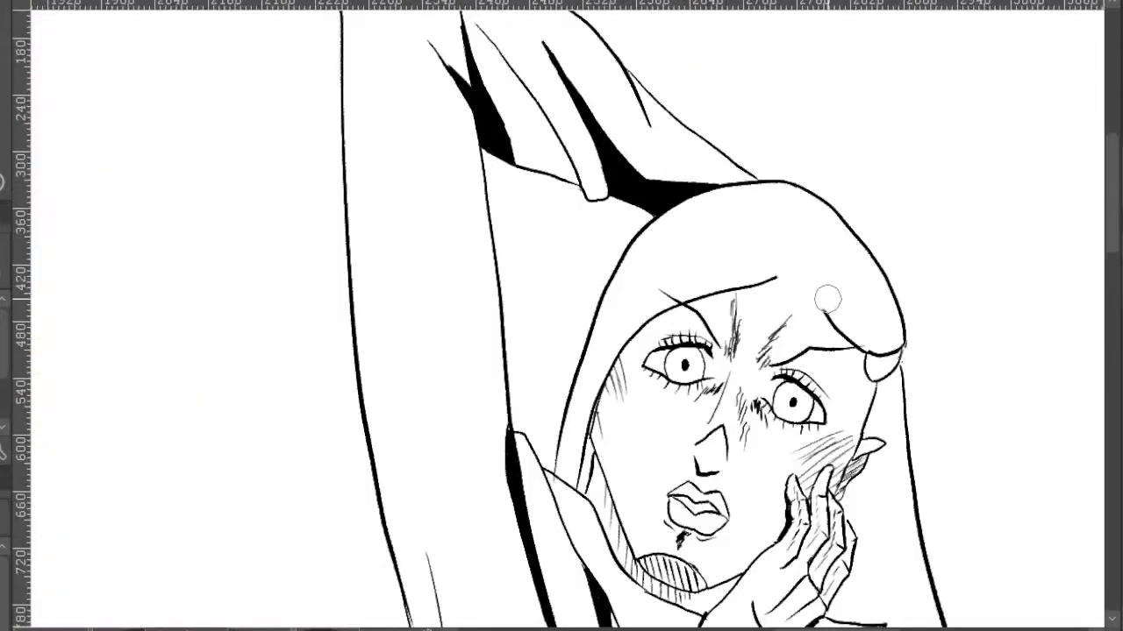
pyautogui.press('e')
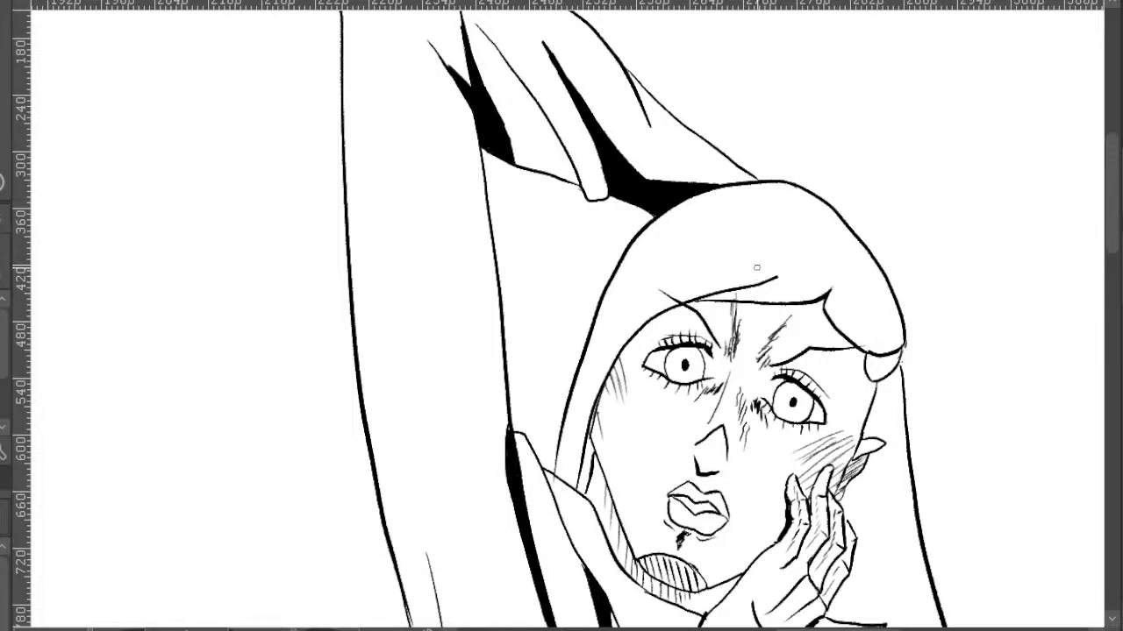
pyautogui.press('e')
pyautogui.moveTo(781, 269)
pyautogui.mouseDown()
pyautogui.moveTo(703, 286)
pyautogui.moveTo(778, 283)
pyautogui.mouseUp()
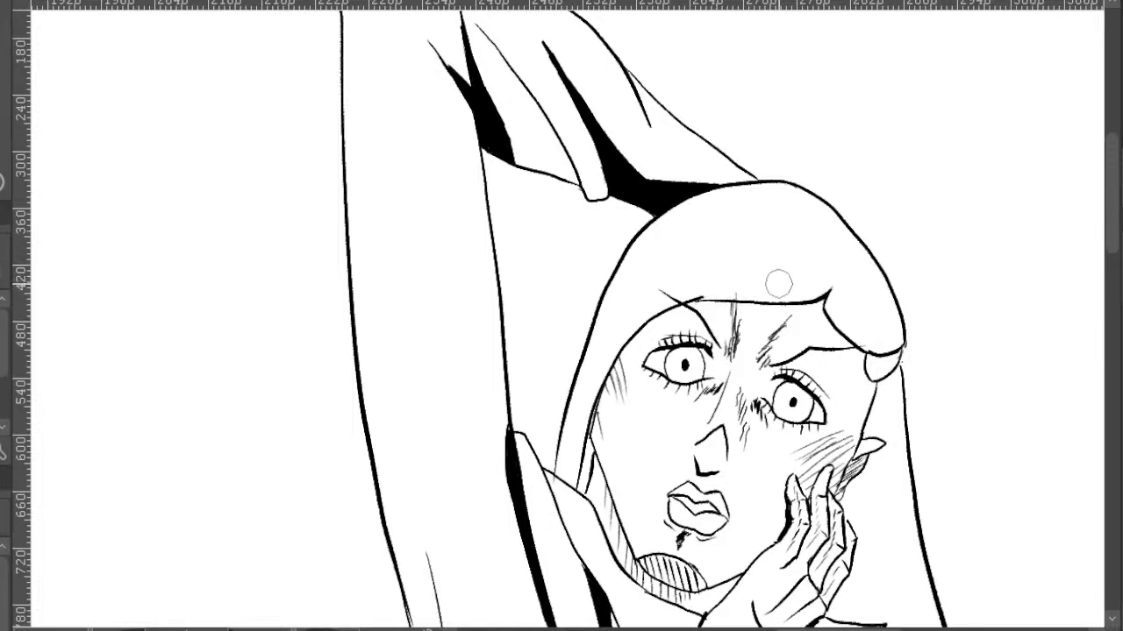
pyautogui.press('e')
pyautogui.scroll(2, 693, 298)
pyautogui.moveTo(691, 298); pyautogui.dragTo(759, 295)
pyautogui.moveTo(983, 325); pyautogui.dragTo(705, 337)
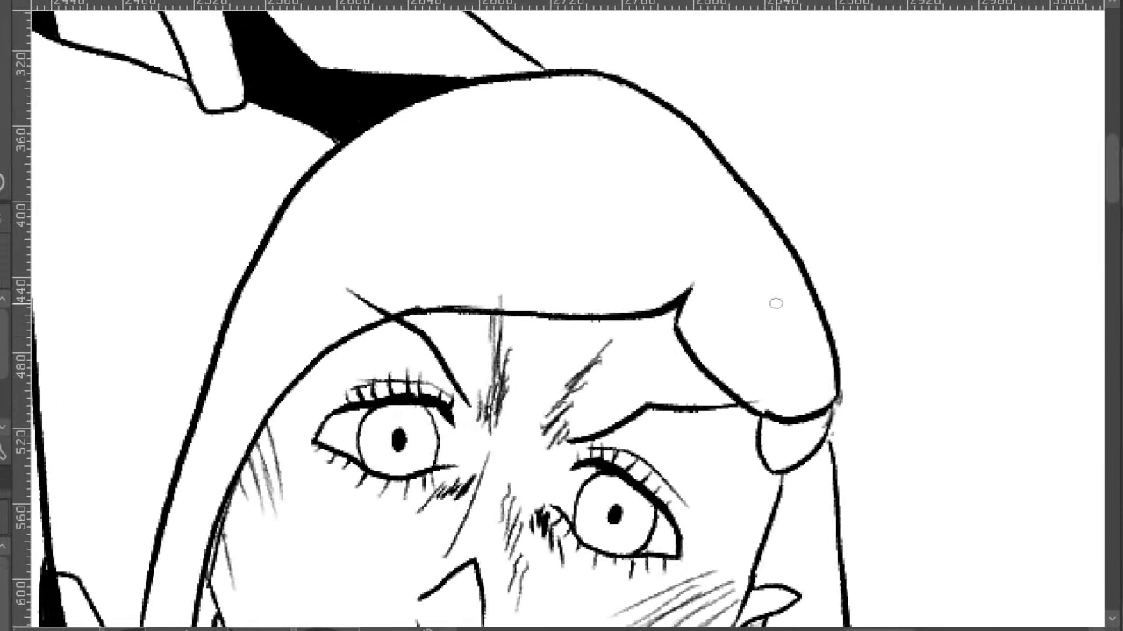
# - Erase the hair's outer contour from the crown to the side lock and redraw it with a rounder curve
pyautogui.scroll(-1, 775, 189)
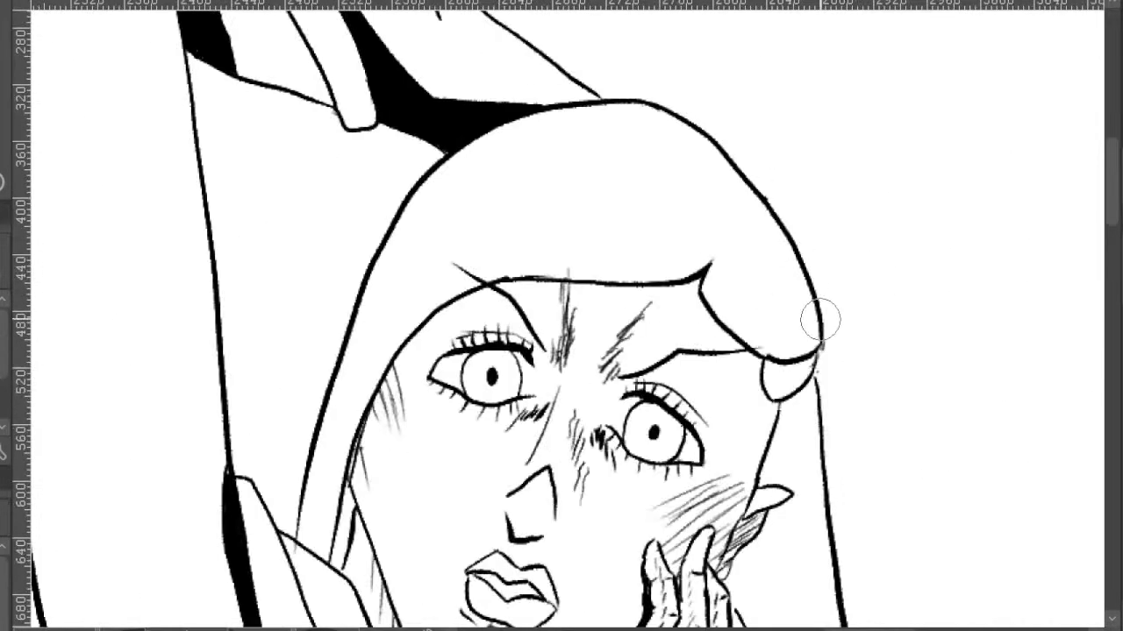
pyautogui.moveTo(820, 320)
pyautogui.mouseDown()
pyautogui.moveTo(776, 214)
pyautogui.moveTo(636, 103)
pyautogui.mouseUp()
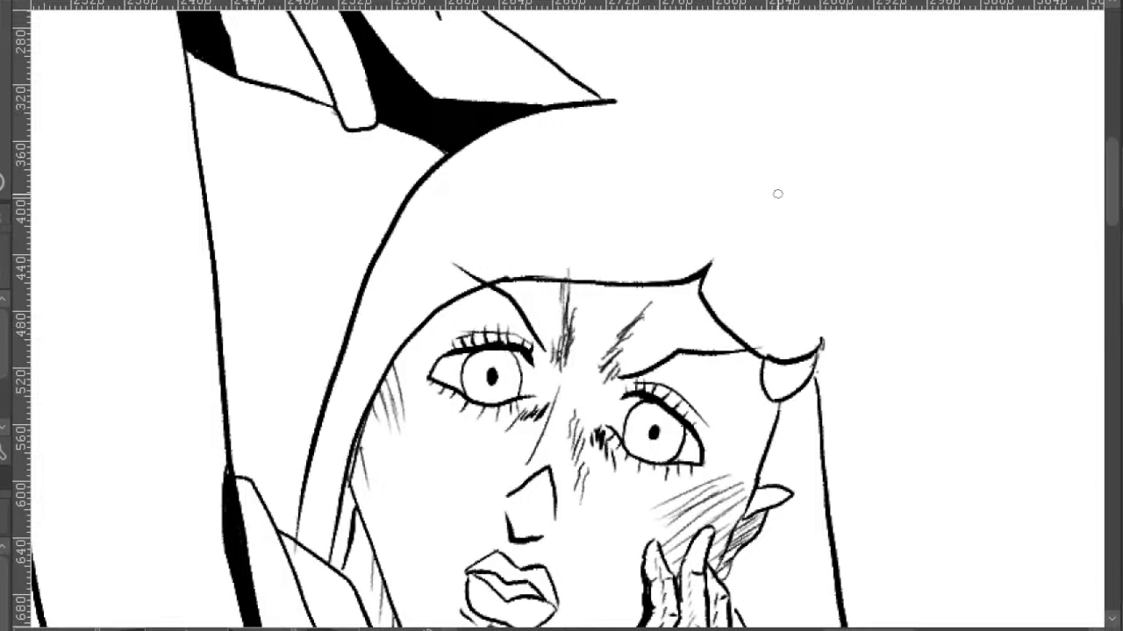
pyautogui.moveTo(765, 193)
pyautogui.mouseDown()
pyautogui.moveTo(804, 230)
pyautogui.moveTo(825, 295)
pyautogui.moveTo(823, 349)
pyautogui.mouseUp()
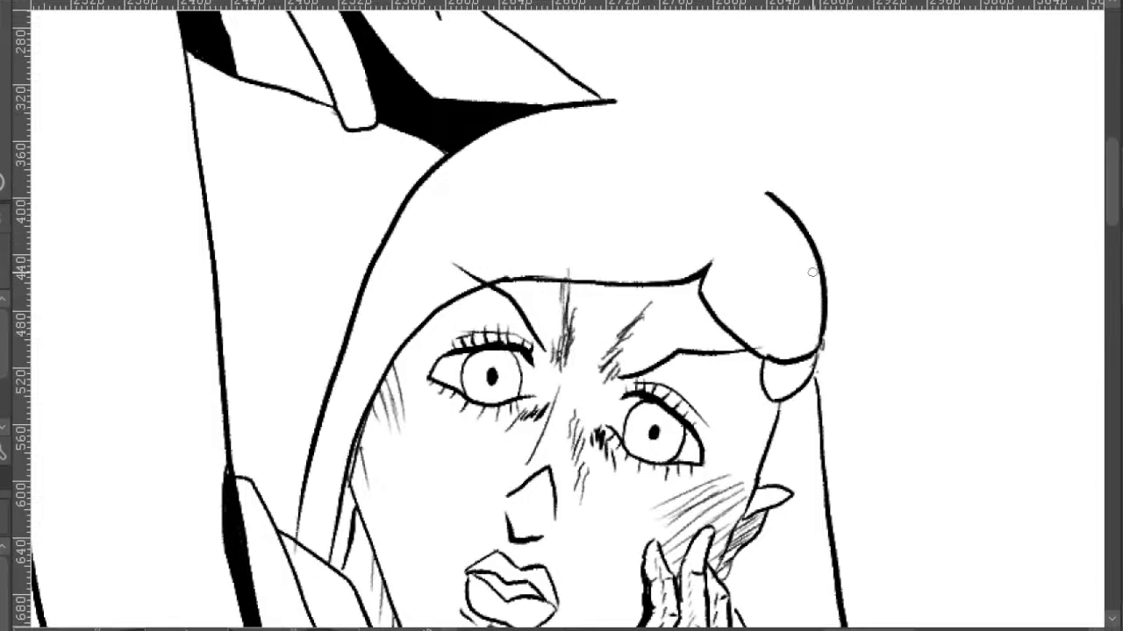
pyautogui.moveTo(762, 191)
pyautogui.mouseDown()
pyautogui.moveTo(692, 121)
pyautogui.moveTo(613, 99)
pyautogui.moveTo(663, 105)
pyautogui.moveTo(730, 144)
pyautogui.moveTo(759, 180)
pyautogui.mouseUp()
pyautogui.hotkey('ctrl', 'z')
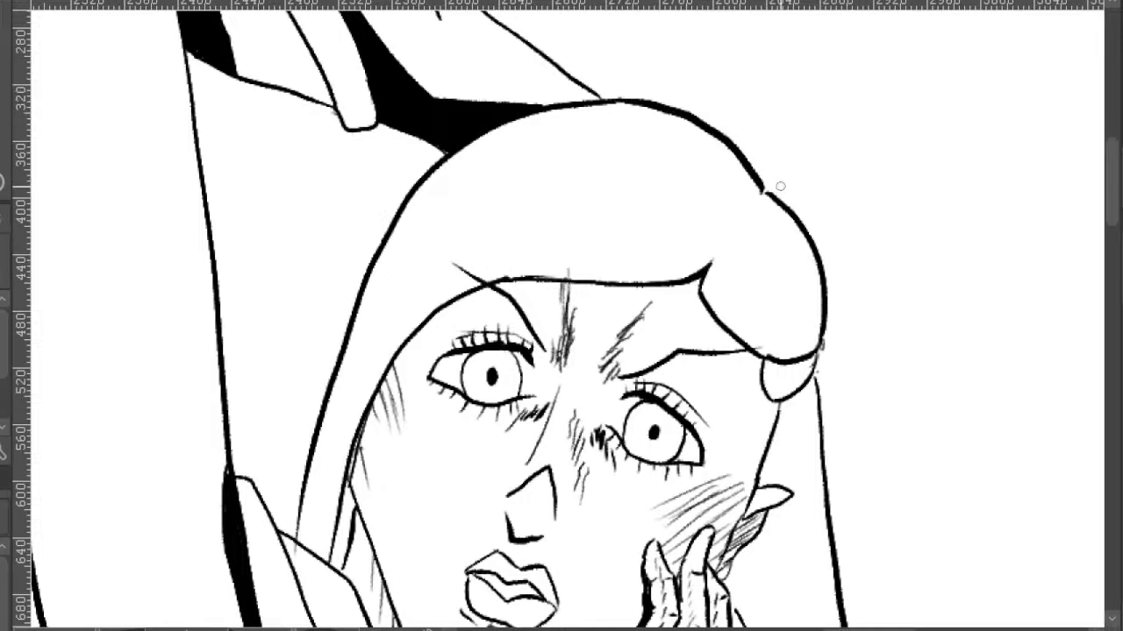
# - Examine the redrawn hair contour against the whole figure and the reference images
pyautogui.scroll(-3, 815, 177)
pyautogui.moveTo(869, 190); pyautogui.dragTo(775, 87)
pyautogui.scroll(-3, 775, 87)
pyautogui.moveTo(776, 155); pyautogui.dragTo(780, 207)
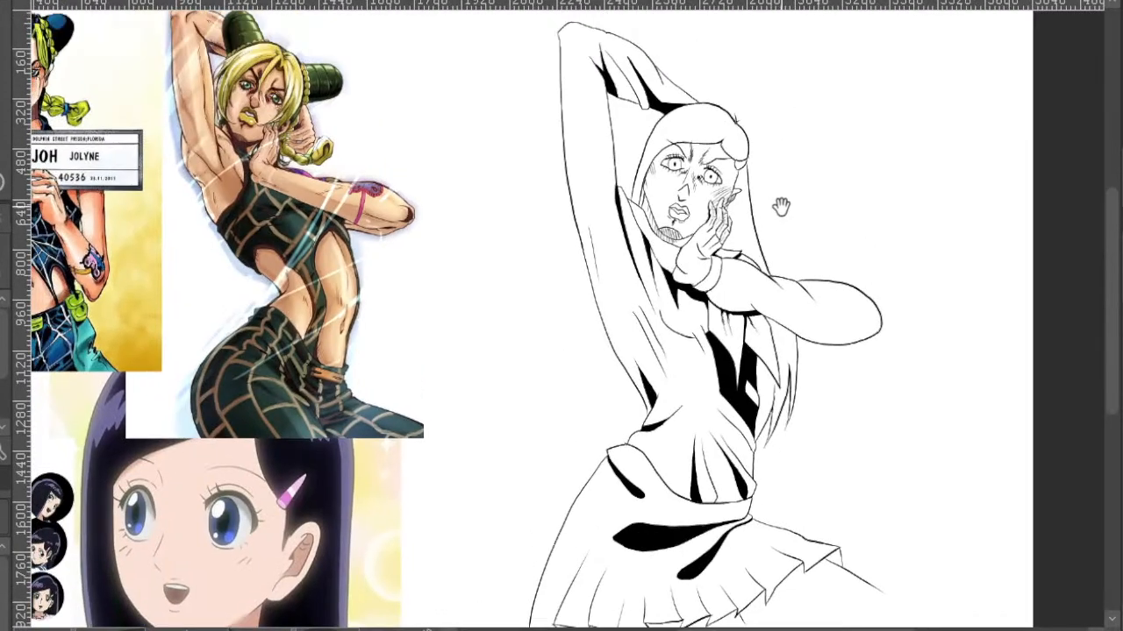
pyautogui.moveTo(778, 144); pyautogui.dragTo(814, 248)
pyautogui.scroll(6, 815, 248)
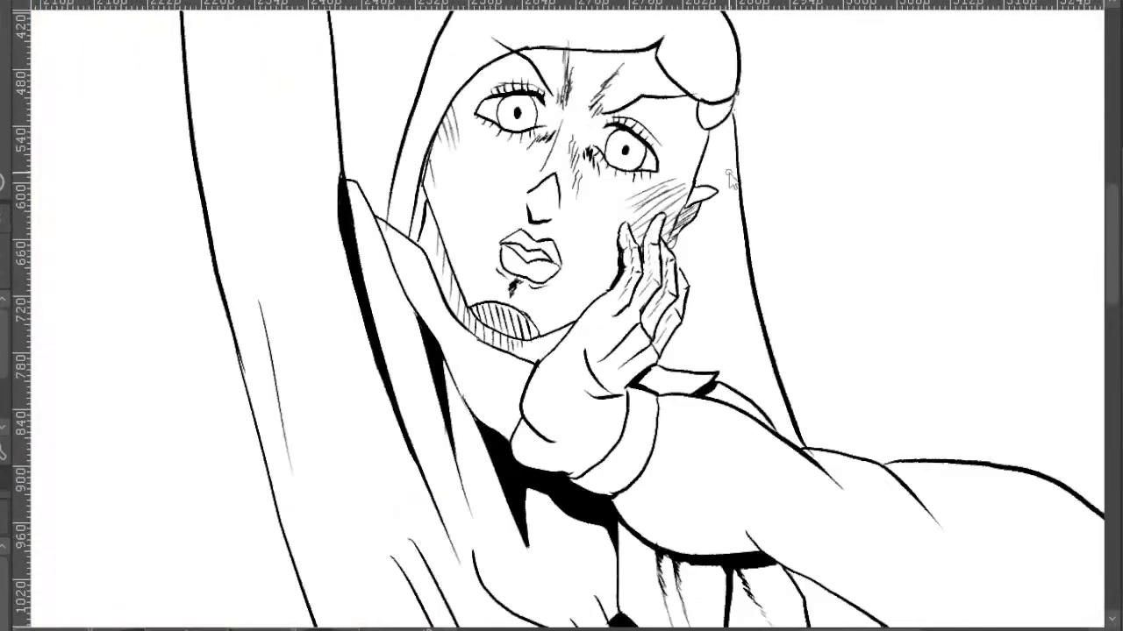
pyautogui.scroll(-3, 713, 285)
pyautogui.moveTo(712, 285); pyautogui.dragTo(739, 115)
pyautogui.scroll(-4, 739, 115)
pyautogui.moveTo(751, 302)
pyautogui.mouseDown()
pyautogui.moveTo(730, 270)
pyautogui.moveTo(688, 399)
pyautogui.moveTo(857, 465)
pyautogui.moveTo(842, 324)
pyautogui.moveTo(796, 281)
pyautogui.mouseUp()
pyautogui.moveTo(937, 275)
pyautogui.mouseDown()
pyautogui.moveTo(896, 296)
pyautogui.moveTo(904, 304)
pyautogui.moveTo(891, 267)
pyautogui.mouseUp()
pyautogui.moveTo(832, 182); pyautogui.dragTo(895, 245)
# - Thicken the jawline on both sides of the chin and fill the shadow beneath the chin solid black
pyautogui.scroll(5, 772, 263)
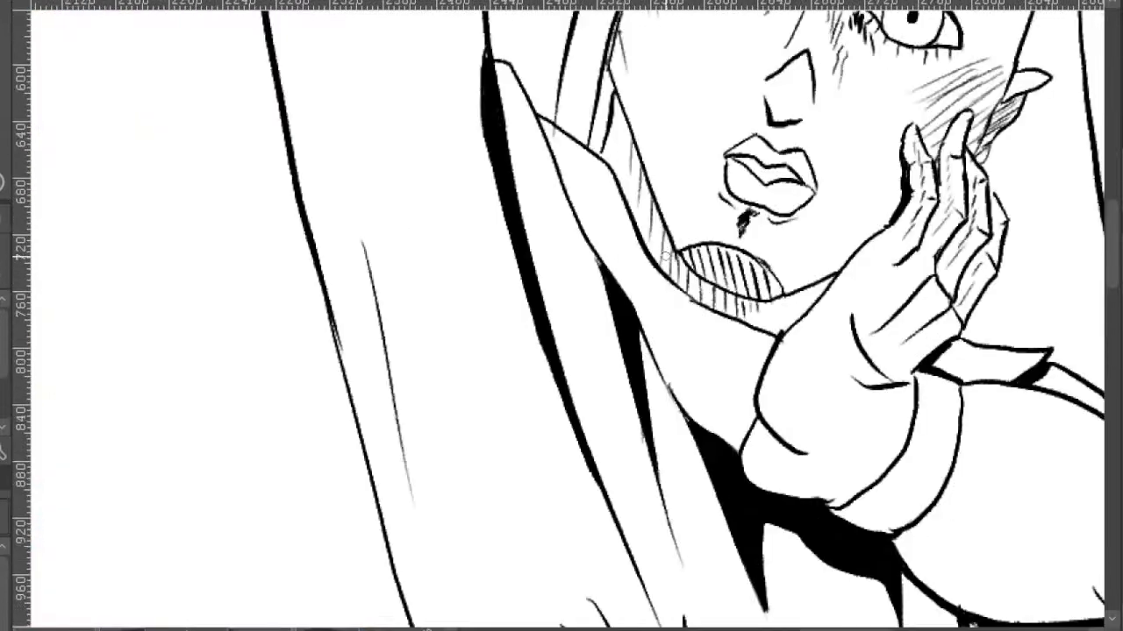
pyautogui.moveTo(666, 237); pyautogui.dragTo(666, 262)
pyautogui.moveTo(616, 113)
pyautogui.mouseDown()
pyautogui.moveTo(649, 211)
pyautogui.moveTo(616, 104)
pyautogui.mouseUp()
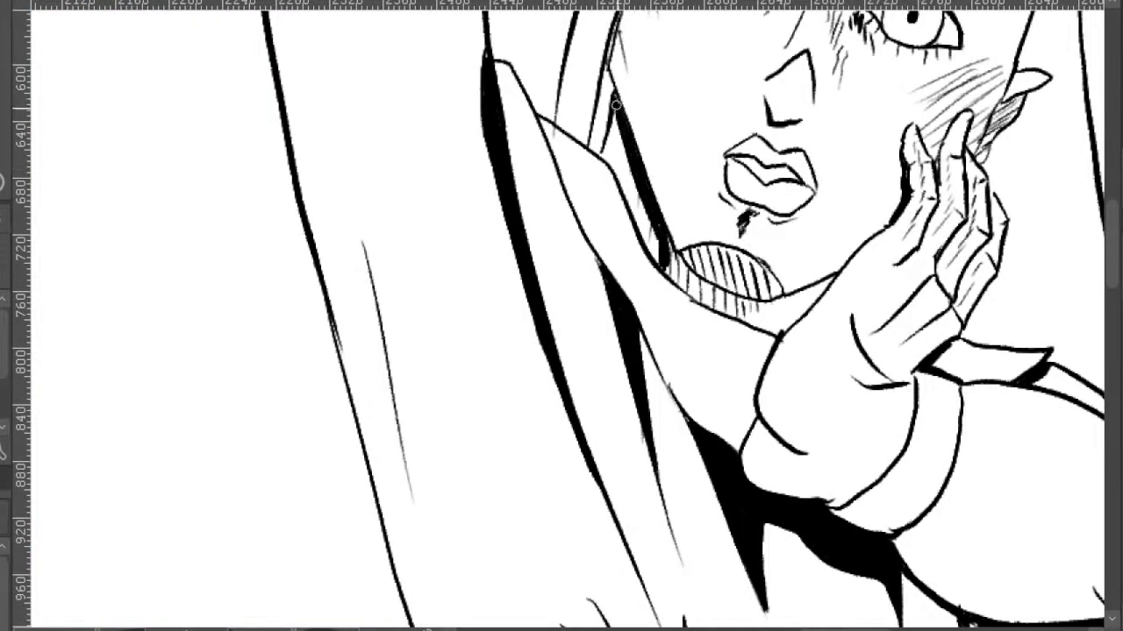
pyautogui.moveTo(760, 323)
pyautogui.mouseDown()
pyautogui.moveTo(764, 308)
pyautogui.moveTo(835, 276)
pyautogui.moveTo(760, 317)
pyautogui.moveTo(818, 274)
pyautogui.mouseUp()
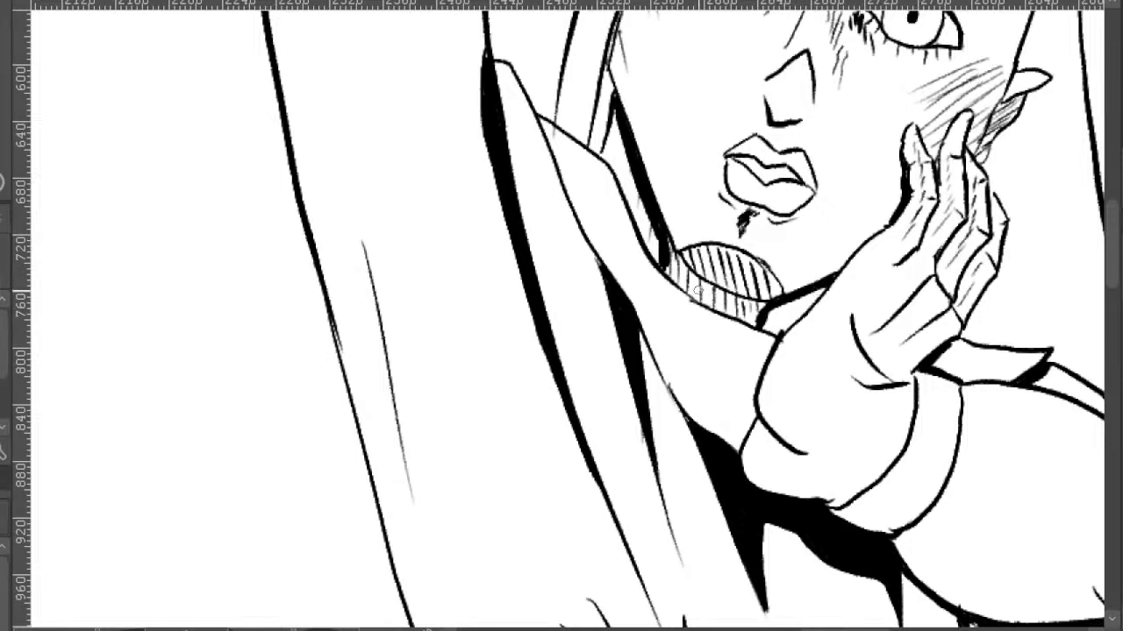
pyautogui.moveTo(674, 257)
pyautogui.mouseDown()
pyautogui.moveTo(733, 298)
pyautogui.moveTo(717, 295)
pyautogui.moveTo(758, 302)
pyautogui.moveTo(677, 271)
pyautogui.moveTo(694, 286)
pyautogui.moveTo(676, 276)
pyautogui.moveTo(682, 286)
pyautogui.moveTo(743, 304)
pyautogui.mouseUp()
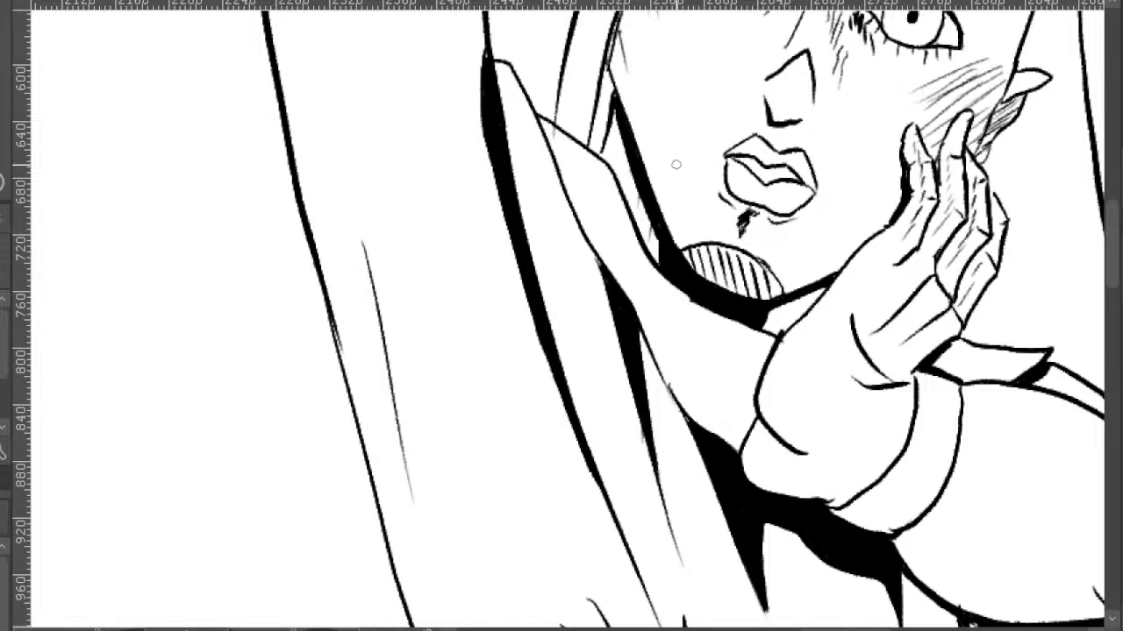
# - Hatch the remaining neck areas on both sides of the black jaw shadow and check them against the upper body
pyautogui.moveTo(616, 132)
pyautogui.mouseDown()
pyautogui.moveTo(624, 177)
pyautogui.moveTo(639, 173)
pyautogui.moveTo(630, 207)
pyautogui.mouseUp()
pyautogui.moveTo(645, 207)
pyautogui.mouseDown()
pyautogui.moveTo(641, 233)
pyautogui.moveTo(655, 230)
pyautogui.mouseUp()
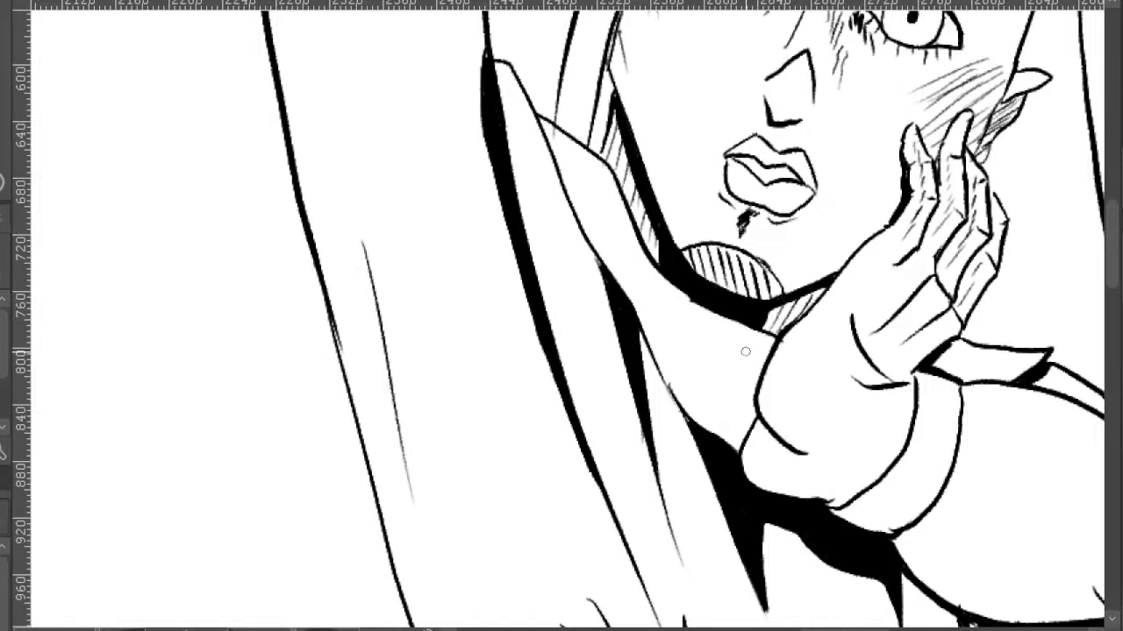
pyautogui.scroll(-2, 794, 303)
pyautogui.scroll(-1, 800, 293)
pyautogui.moveTo(1024, 144); pyautogui.dragTo(960, 111)
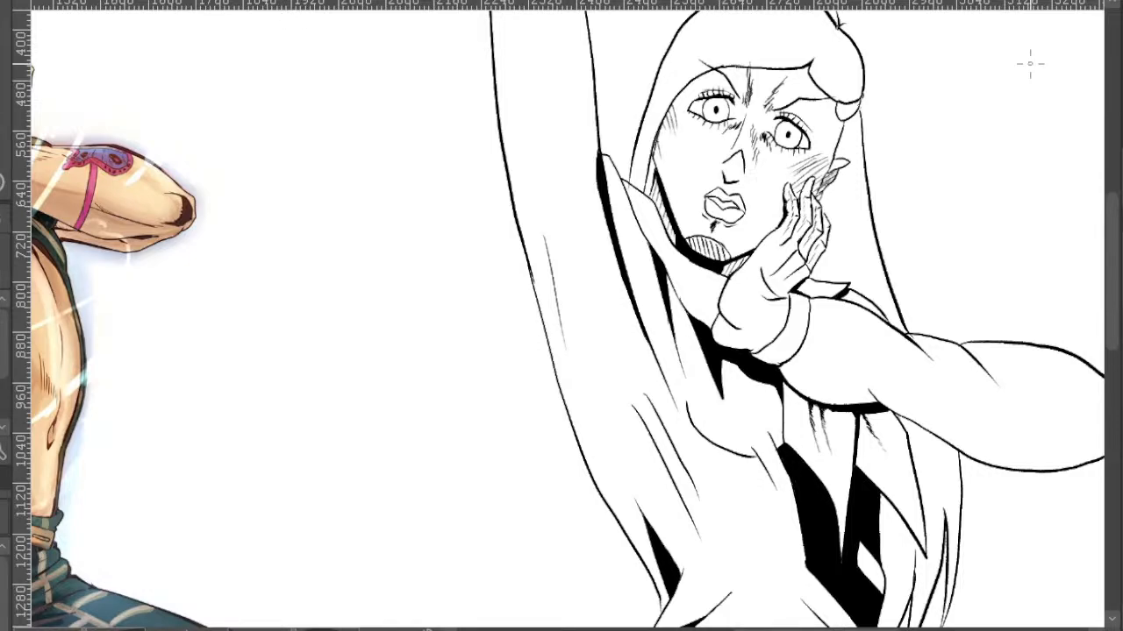
# - Cross-hatch the collar area behind the wrist, next to its small black shadow
pyautogui.scroll(4, 859, 290)
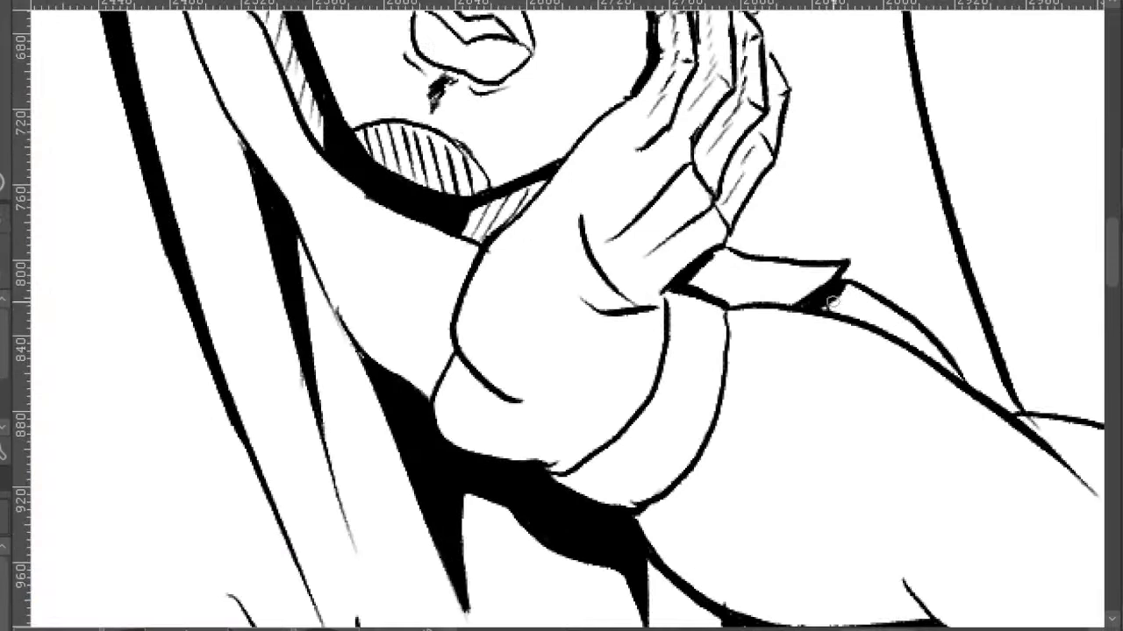
pyautogui.moveTo(844, 291); pyautogui.dragTo(850, 311)
pyautogui.moveTo(848, 287)
pyautogui.mouseDown()
pyautogui.moveTo(866, 321)
pyautogui.moveTo(851, 315)
pyautogui.moveTo(893, 347)
pyautogui.mouseUp()
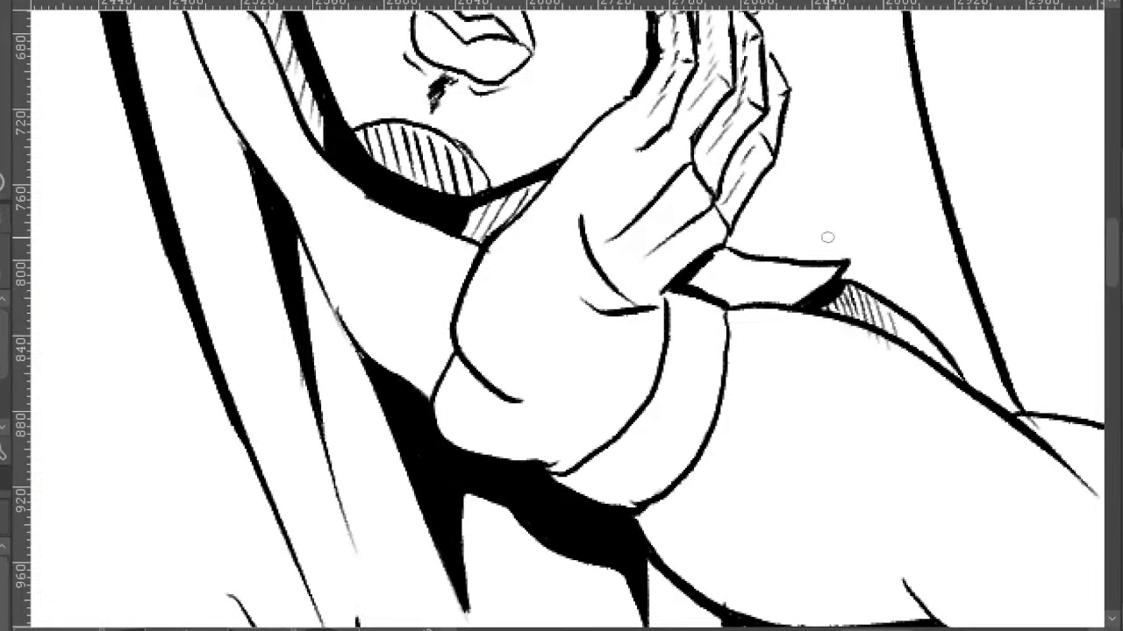
pyautogui.moveTo(828, 293); pyautogui.dragTo(891, 307)
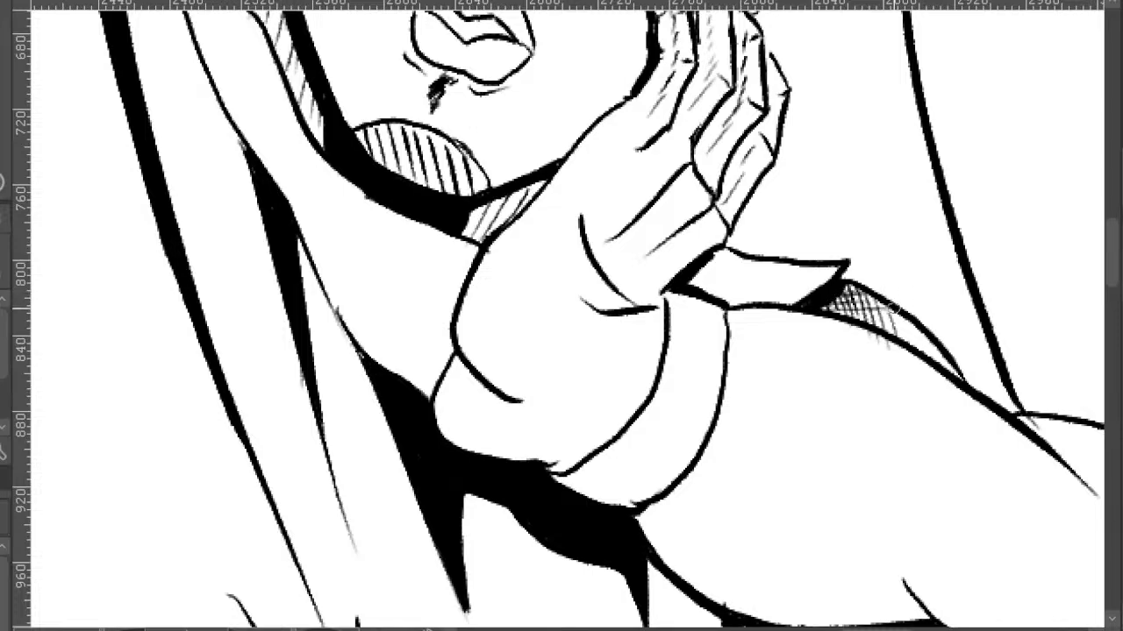
# - Thicken the waistband's upper curve into a black shadow running from the hip to the first vertical shirt fold
pyautogui.scroll(-1, 904, 323)
pyautogui.moveTo(936, 427)
pyautogui.mouseDown()
pyautogui.moveTo(804, 342)
pyautogui.moveTo(729, 183)
pyautogui.moveTo(810, 103)
pyautogui.mouseUp()
pyautogui.scroll(-3, 753, 168)
pyautogui.moveTo(752, 178); pyautogui.dragTo(693, 107)
pyautogui.moveTo(638, 407)
pyautogui.mouseDown()
pyautogui.moveTo(619, 325)
pyautogui.moveTo(531, 288)
pyautogui.moveTo(474, 225)
pyautogui.mouseUp()
pyautogui.scroll(2, 668, 333)
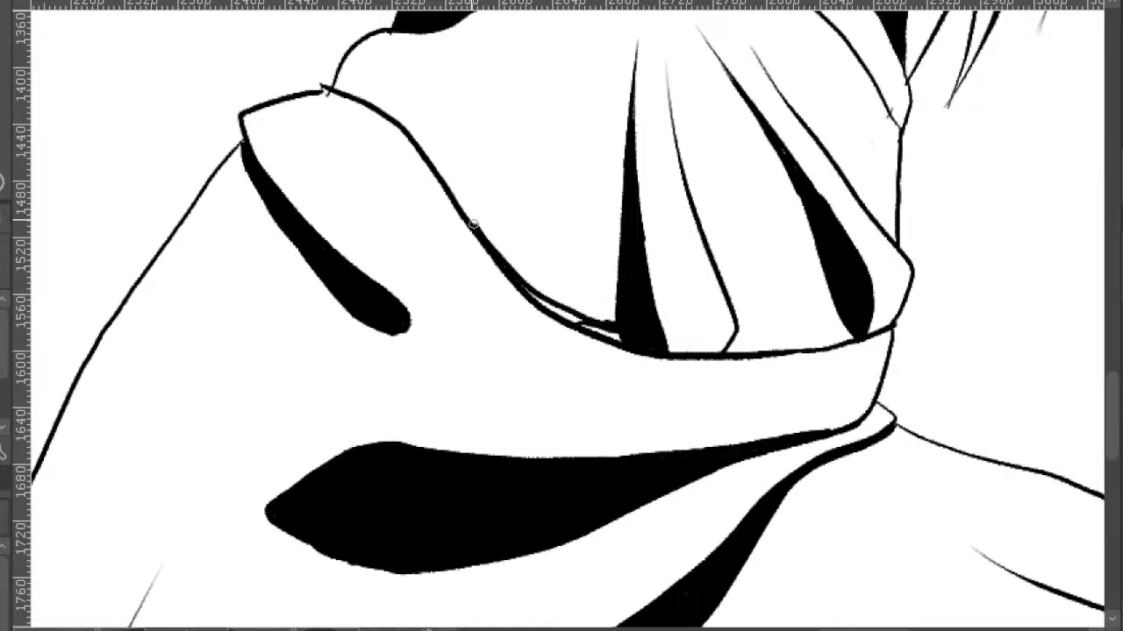
pyautogui.moveTo(531, 289); pyautogui.dragTo(613, 336)
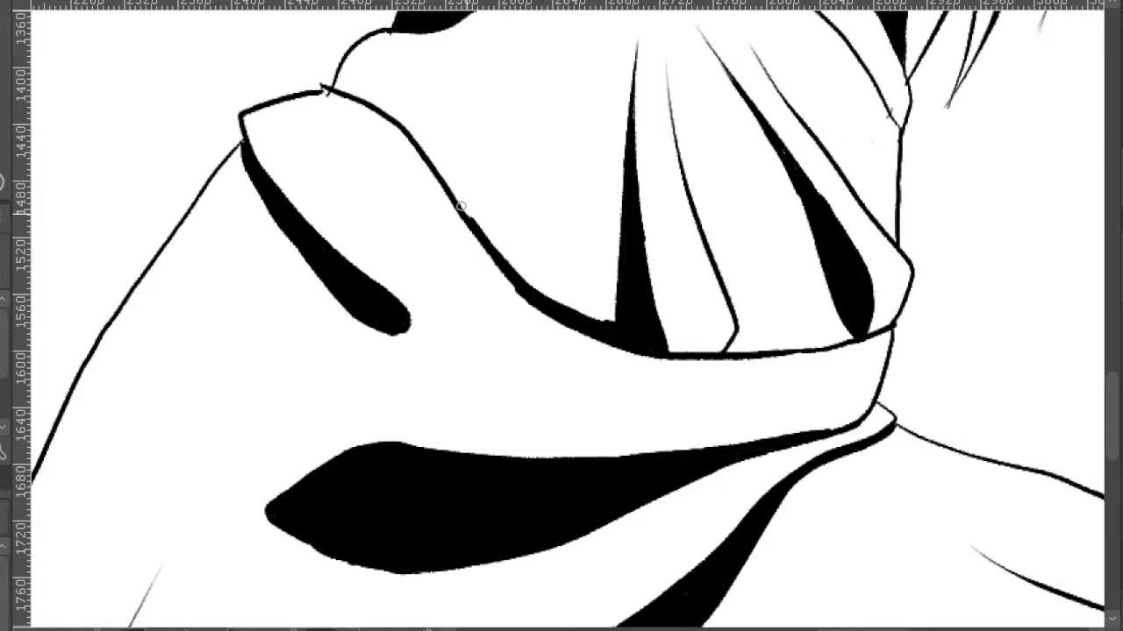
pyautogui.moveTo(454, 199); pyautogui.dragTo(493, 252)
# - Hatch along the outer side of the first black shirt fold with fine upward strokes, from the waistband to the fold's tip
pyautogui.moveTo(616, 334); pyautogui.dragTo(595, 279)
pyautogui.hotkey('ctrl', 'z')
pyautogui.moveTo(624, 346); pyautogui.dragTo(580, 257)
pyautogui.moveTo(613, 323); pyautogui.dragTo(583, 257)
pyautogui.moveTo(627, 324); pyautogui.dragTo(583, 224)
pyautogui.hotkey('ctrl', 'z')
pyautogui.hotkey('ctrl', 'z')
pyautogui.moveTo(622, 342); pyautogui.dragTo(583, 232)
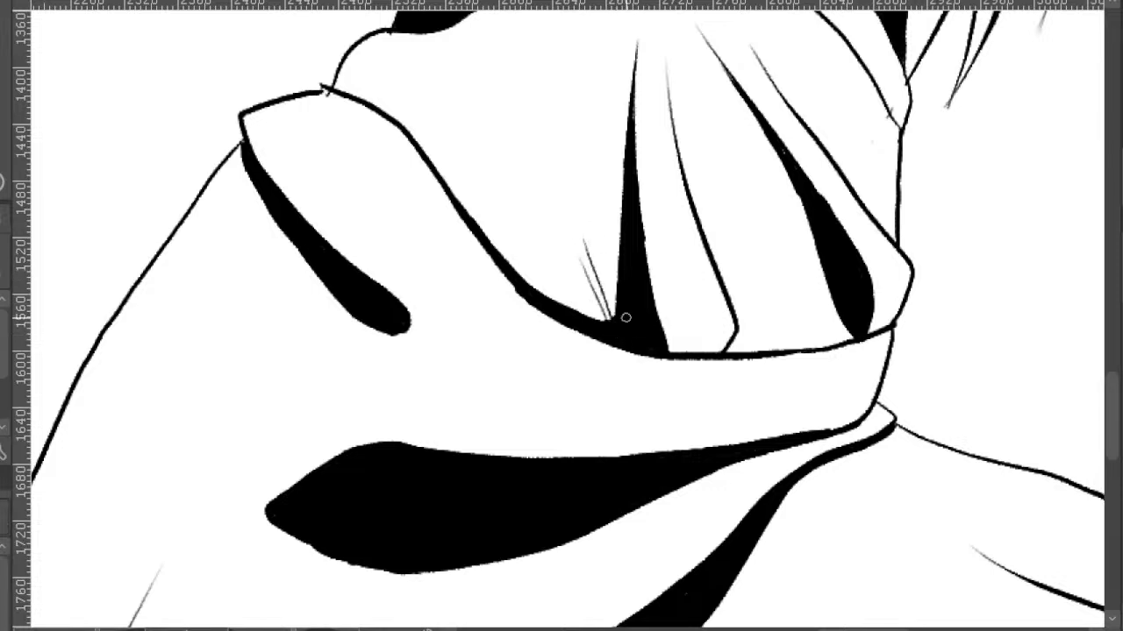
pyautogui.moveTo(626, 317); pyautogui.dragTo(587, 215)
pyautogui.moveTo(625, 297); pyautogui.dragTo(587, 189)
pyautogui.moveTo(623, 280); pyautogui.dragTo(587, 160)
pyautogui.moveTo(621, 249); pyautogui.dragTo(594, 146)
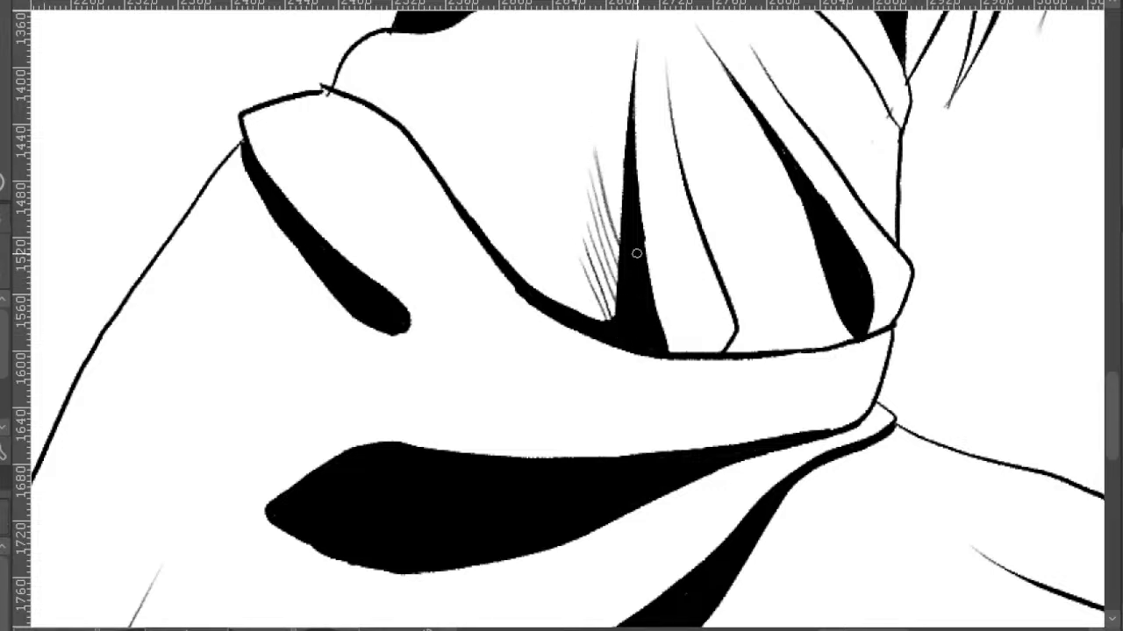
pyautogui.moveTo(621, 220); pyautogui.dragTo(596, 135)
pyautogui.moveTo(628, 203); pyautogui.dragTo(603, 120)
pyautogui.moveTo(624, 163); pyautogui.dragTo(619, 73)
pyautogui.moveTo(629, 184); pyautogui.dragTo(611, 133)
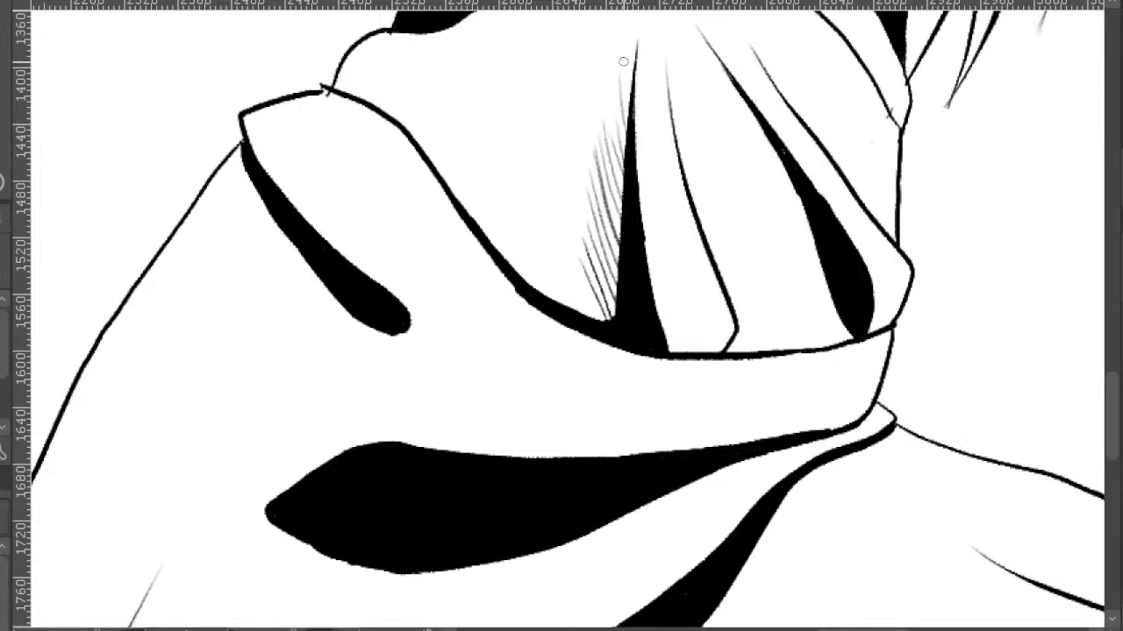
# - Continue the fine hatching along the thickened waistband curve, from the black shirt fold toward the hip
pyautogui.moveTo(603, 323)
pyautogui.mouseDown()
pyautogui.moveTo(561, 224)
pyautogui.moveTo(553, 256)
pyautogui.mouseUp()
pyautogui.moveTo(558, 302); pyautogui.dragTo(535, 258)
pyautogui.moveTo(540, 291); pyautogui.dragTo(484, 213)
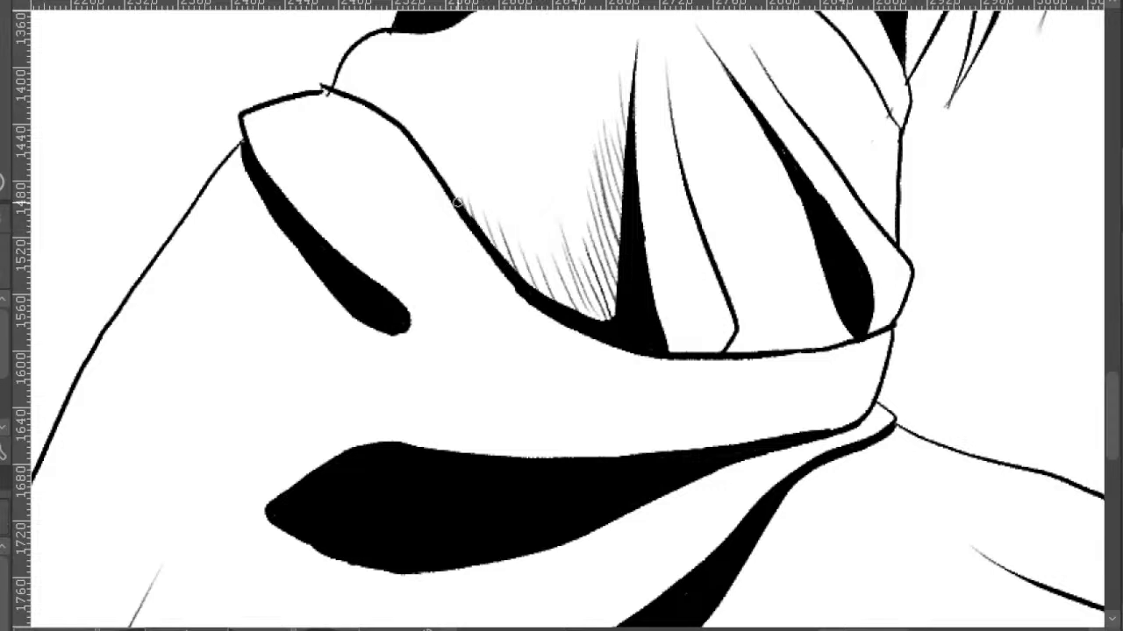
pyautogui.moveTo(703, 337); pyautogui.dragTo(650, 249)
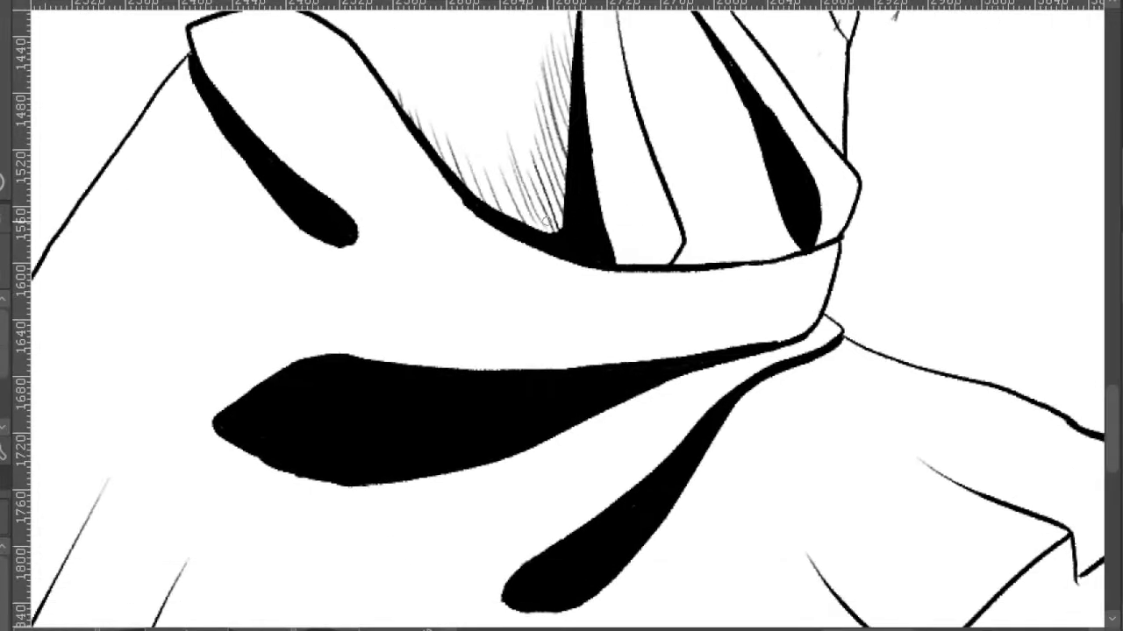
# - Fill the gaps in the fine upward hatching where the waistband curve meets the first black shirt fold
pyautogui.moveTo(541, 233)
pyautogui.mouseDown()
pyautogui.moveTo(493, 174)
pyautogui.moveTo(497, 154)
pyautogui.mouseUp()
pyautogui.moveTo(496, 208); pyautogui.dragTo(478, 168)
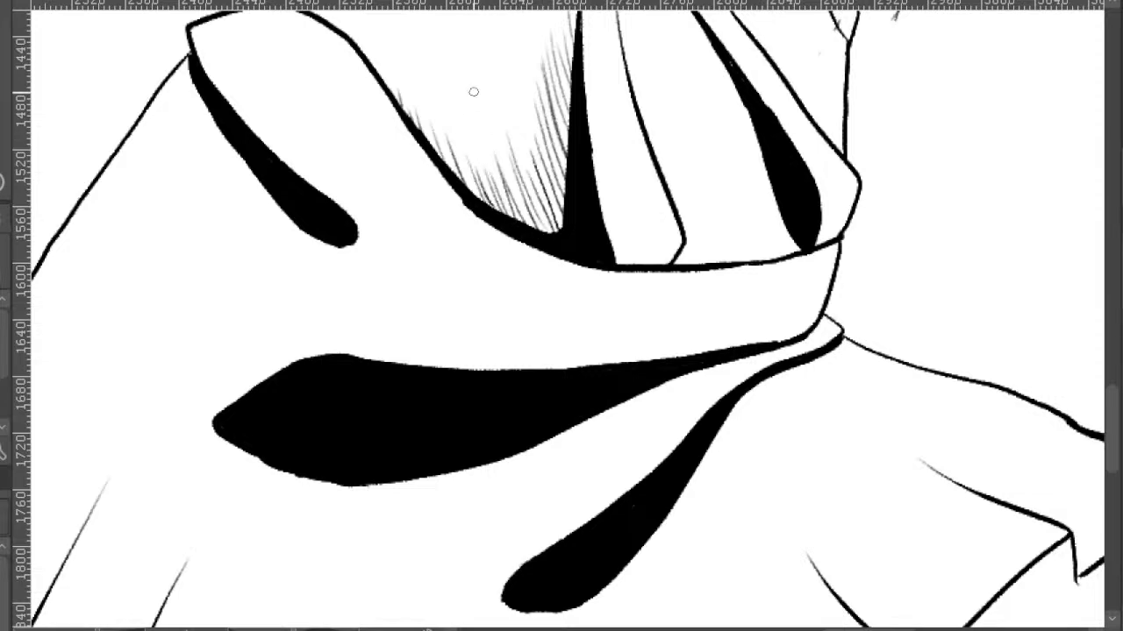
pyautogui.moveTo(634, 232)
pyautogui.mouseDown()
pyautogui.moveTo(578, 181)
pyautogui.moveTo(620, 250)
pyautogui.mouseUp()
pyautogui.moveTo(519, 232); pyautogui.dragTo(499, 177)
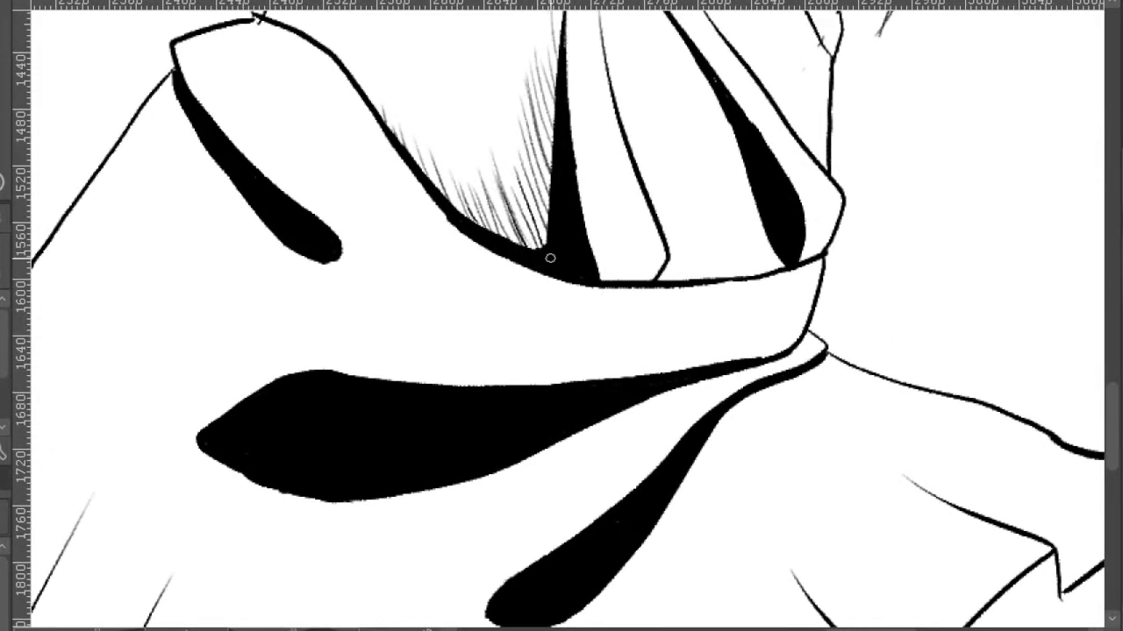
# - Cross-hatch over the strokes along the waistband's upper curve, from the first black fold's base toward the hip
pyautogui.moveTo(574, 258); pyautogui.dragTo(623, 291)
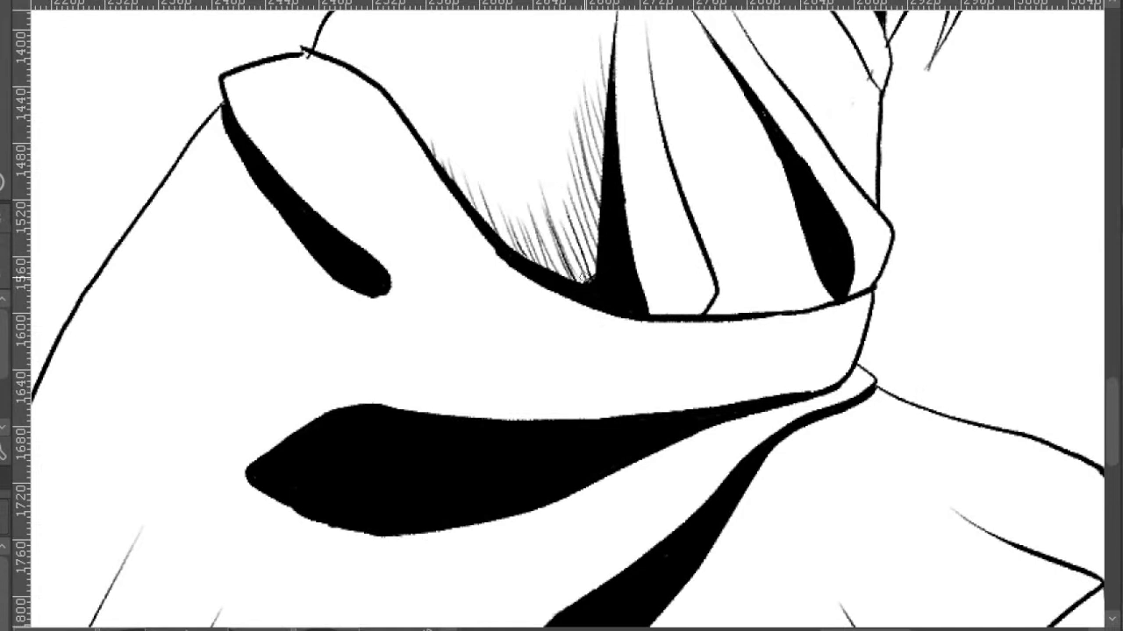
pyautogui.moveTo(562, 274)
pyautogui.mouseDown()
pyautogui.moveTo(598, 254)
pyautogui.moveTo(597, 267)
pyautogui.moveTo(598, 235)
pyautogui.mouseUp()
pyautogui.moveTo(529, 263)
pyautogui.mouseDown()
pyautogui.moveTo(603, 217)
pyautogui.moveTo(550, 215)
pyautogui.mouseUp()
pyautogui.moveTo(501, 245)
pyautogui.mouseDown()
pyautogui.moveTo(533, 225)
pyautogui.moveTo(503, 206)
pyautogui.mouseUp()
pyautogui.moveTo(473, 214)
pyautogui.mouseDown()
pyautogui.moveTo(491, 199)
pyautogui.moveTo(470, 166)
pyautogui.mouseUp()
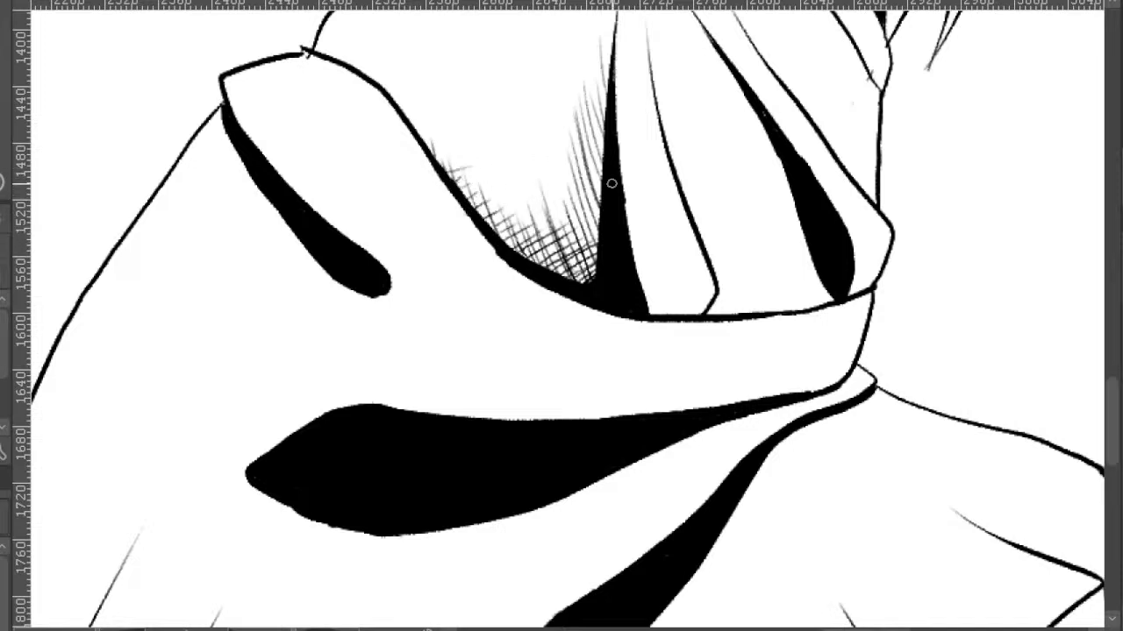
# - Carry the cross-hatching up the side of the first black shirt fold to near its tip
pyautogui.moveTo(570, 249)
pyautogui.mouseDown()
pyautogui.moveTo(605, 228)
pyautogui.moveTo(607, 86)
pyautogui.mouseUp()
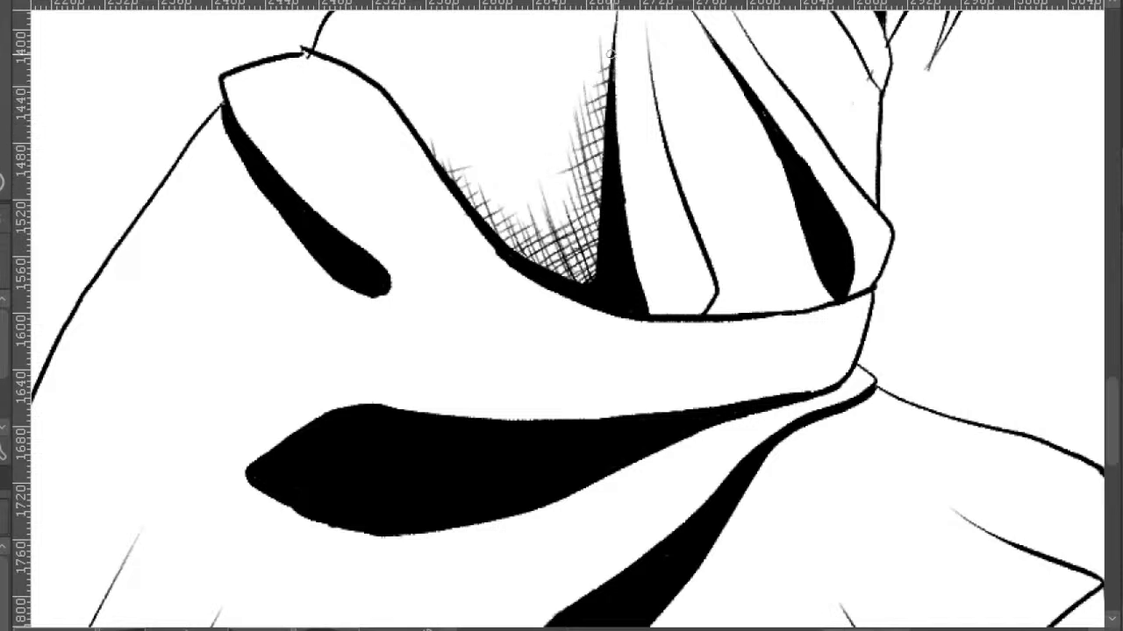
pyautogui.moveTo(607, 124)
pyautogui.mouseDown()
pyautogui.moveTo(553, 171)
pyautogui.moveTo(530, 229)
pyautogui.mouseUp()
pyautogui.moveTo(619, 188); pyautogui.dragTo(514, 249)
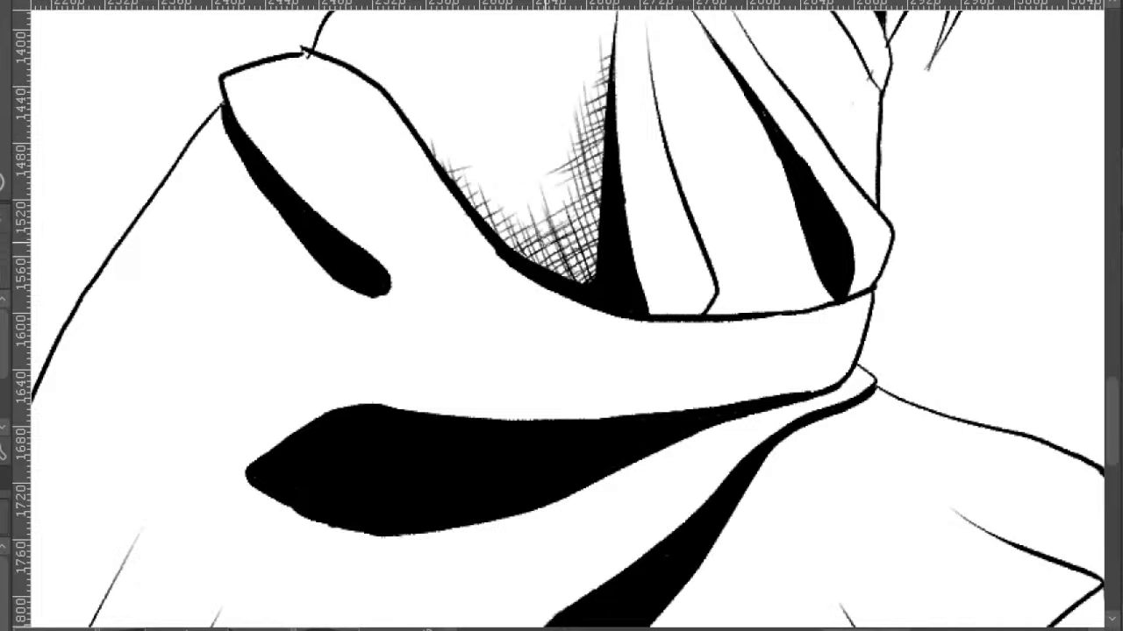
# - Layer longer, shallow diagonal strokes across the cross-hatched corner between the first black fold and the waistband curve
pyautogui.moveTo(607, 216); pyautogui.dragTo(537, 261)
pyautogui.moveTo(600, 242); pyautogui.dragTo(549, 268)
pyautogui.moveTo(615, 180); pyautogui.dragTo(488, 238)
pyautogui.moveTo(568, 198)
pyautogui.mouseDown()
pyautogui.moveTo(500, 242)
pyautogui.moveTo(495, 229)
pyautogui.mouseUp()
pyautogui.moveTo(579, 174); pyautogui.dragTo(505, 214)
# - Add steep strokes over the cross-hatched corner beside the first black fold, undoing the unwanted ones
pyautogui.moveTo(588, 287)
pyautogui.mouseDown()
pyautogui.moveTo(554, 156)
pyautogui.moveTo(565, 163)
pyautogui.mouseUp()
pyautogui.hotkey('ctrl', 'z')
pyautogui.hotkey('ctrl', 'z')
pyautogui.moveTo(588, 292); pyautogui.dragTo(534, 164)
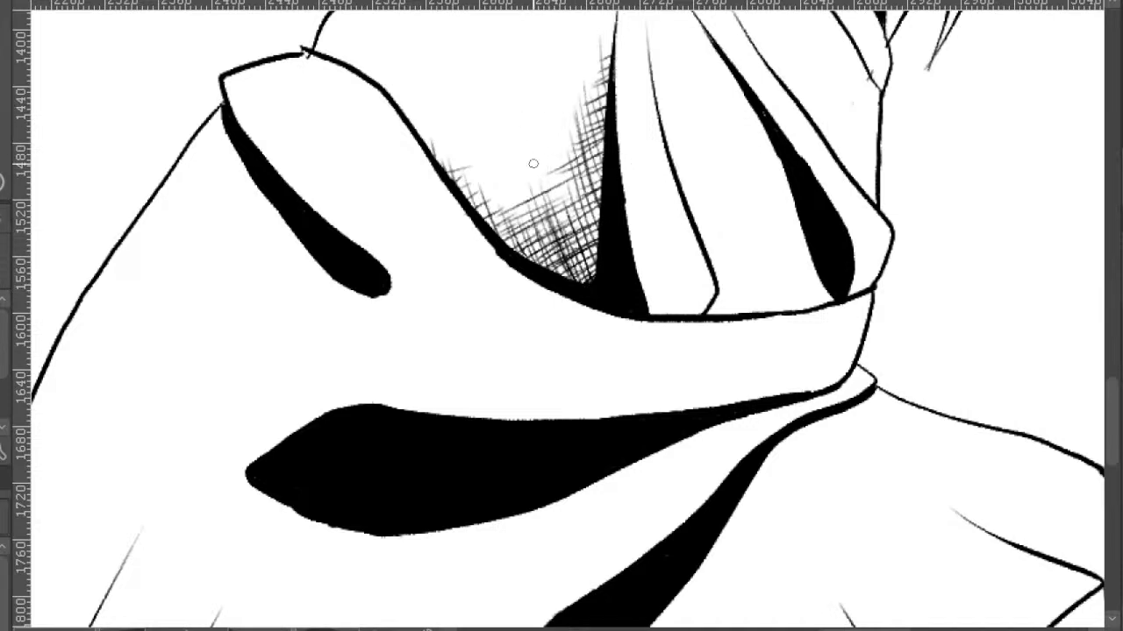
pyautogui.moveTo(547, 264); pyautogui.dragTo(521, 213)
pyautogui.moveTo(592, 268)
pyautogui.mouseDown()
pyautogui.moveTo(553, 187)
pyautogui.moveTo(568, 213)
pyautogui.moveTo(549, 132)
pyautogui.mouseUp()
pyautogui.hotkey('ctrl', 'z')
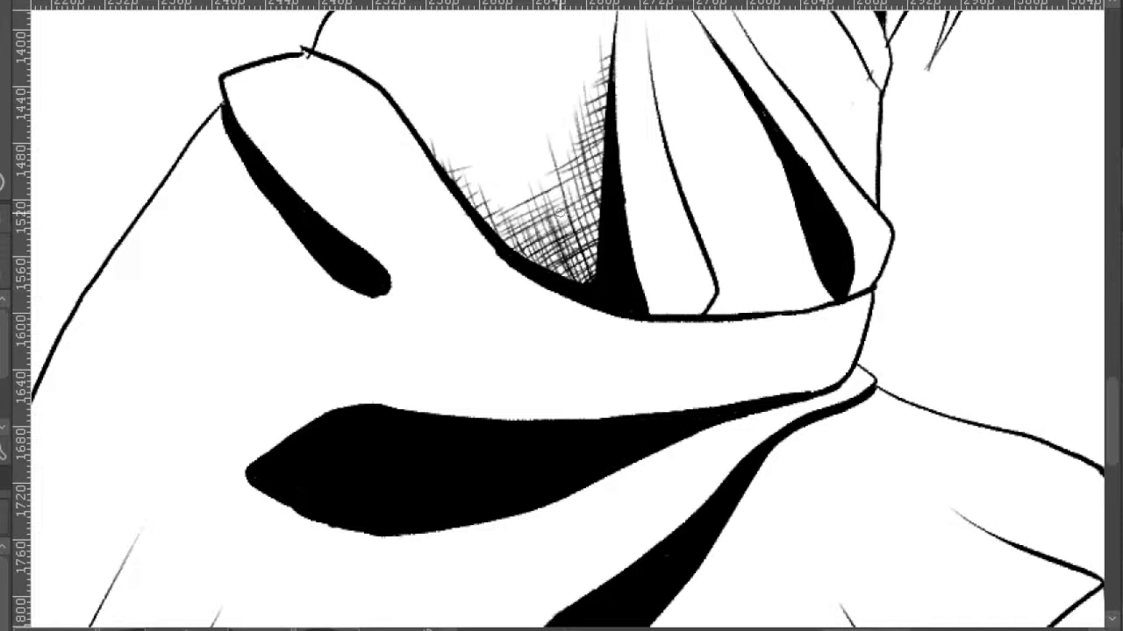
pyautogui.moveTo(543, 261); pyautogui.dragTo(508, 180)
# - Deepen the corner's cross-hatching with more strokes close to the black waistband curve and fold base
pyautogui.scroll(-2, 510, 140)
pyautogui.moveTo(604, 157)
pyautogui.mouseDown()
pyautogui.moveTo(623, 243)
pyautogui.moveTo(564, 160)
pyautogui.moveTo(660, 292)
pyautogui.moveTo(627, 285)
pyautogui.mouseUp()
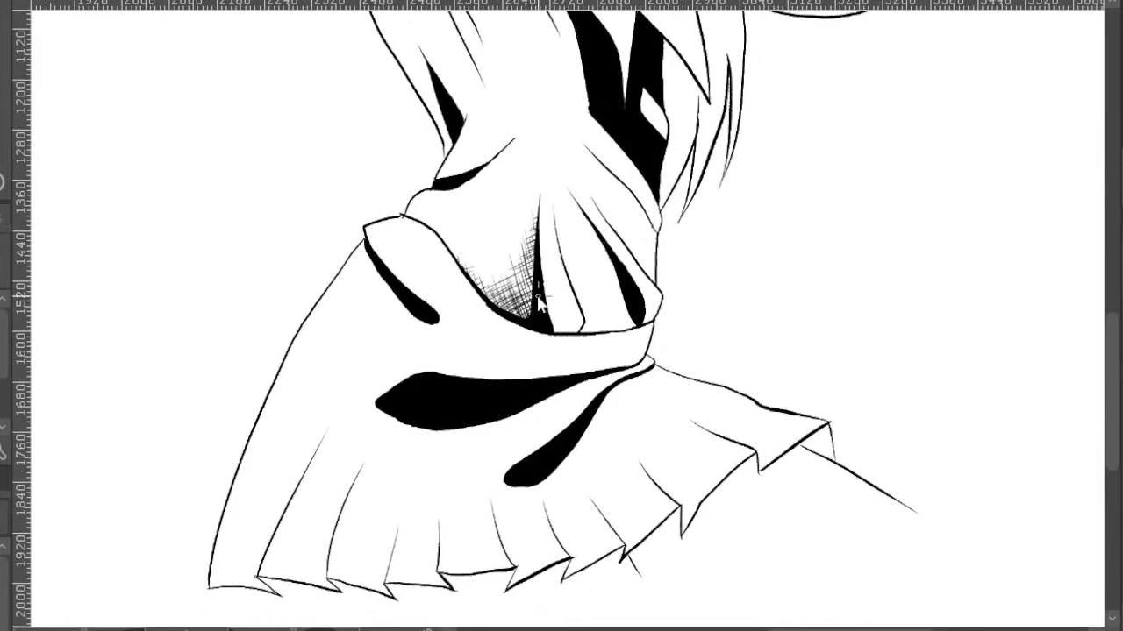
pyautogui.scroll(2, 537, 303)
pyautogui.moveTo(535, 356)
pyautogui.mouseDown()
pyautogui.moveTo(517, 279)
pyautogui.moveTo(496, 273)
pyautogui.mouseUp()
pyautogui.moveTo(527, 321); pyautogui.dragTo(510, 232)
pyautogui.moveTo(498, 339); pyautogui.dragTo(478, 295)
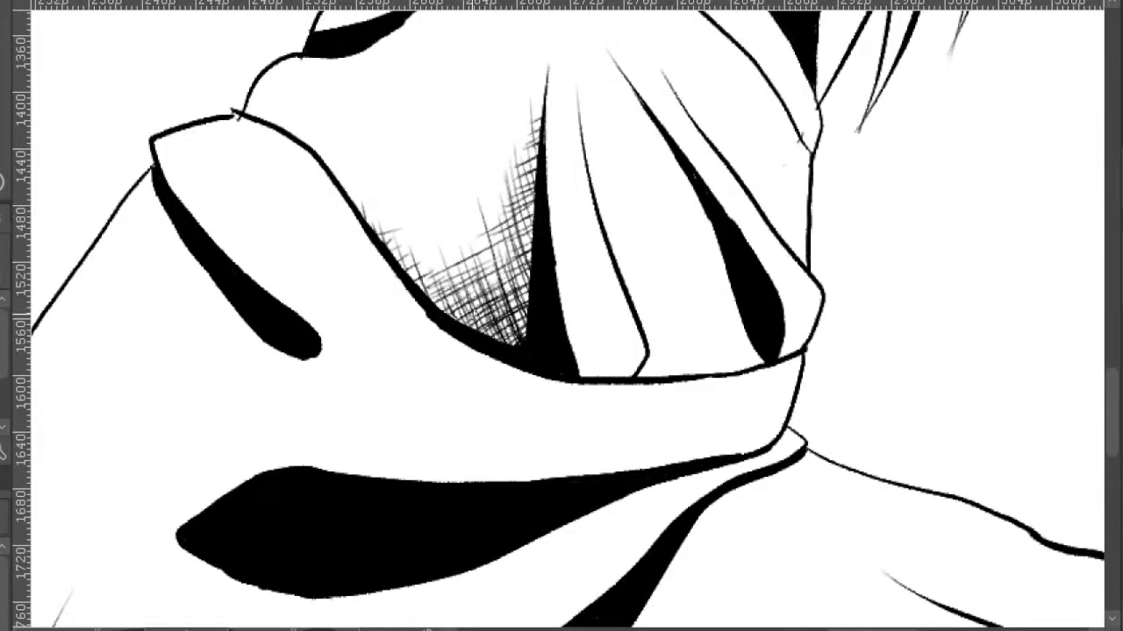
pyautogui.moveTo(487, 348)
pyautogui.mouseDown()
pyautogui.moveTo(529, 322)
pyautogui.moveTo(523, 314)
pyautogui.mouseUp()
# - Extend the second black fold's base into a solid tapering shadow along the waistband toward the thin middle fold
pyautogui.scroll(-2, 546, 283)
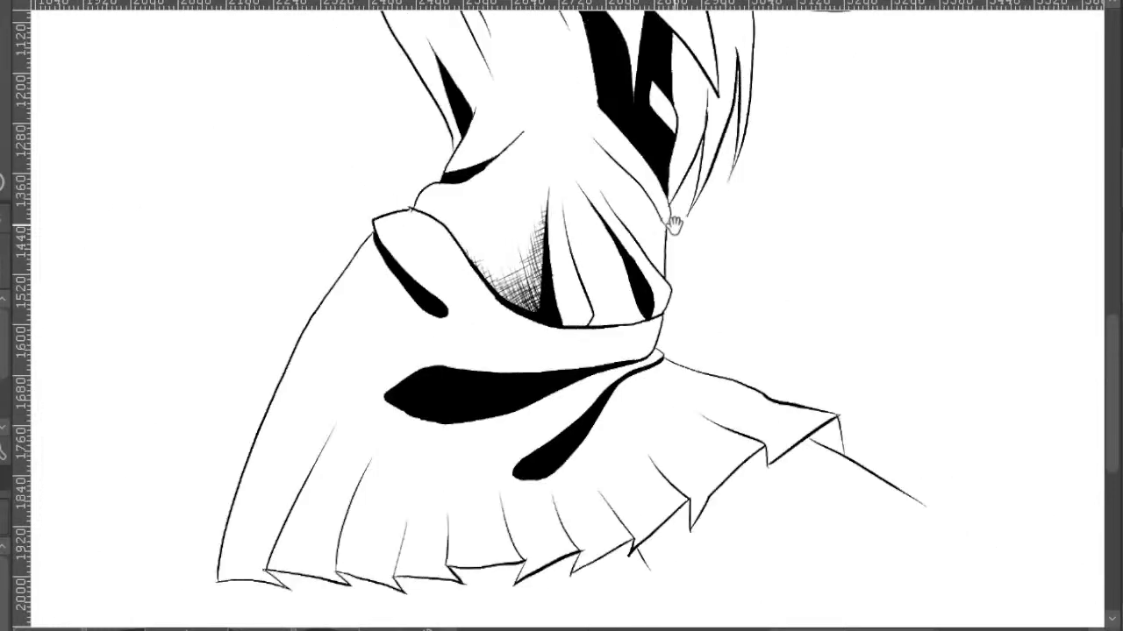
pyautogui.moveTo(674, 225)
pyautogui.mouseDown()
pyautogui.moveTo(727, 290)
pyautogui.moveTo(619, 214)
pyautogui.moveTo(608, 306)
pyautogui.moveTo(641, 293)
pyautogui.moveTo(606, 263)
pyautogui.mouseUp()
pyautogui.scroll(3, 606, 263)
pyautogui.moveTo(460, 365)
pyautogui.mouseDown()
pyautogui.moveTo(522, 347)
pyautogui.moveTo(378, 377)
pyautogui.moveTo(507, 341)
pyautogui.moveTo(375, 377)
pyautogui.moveTo(524, 317)
pyautogui.moveTo(491, 336)
pyautogui.mouseUp()
pyautogui.press('space')
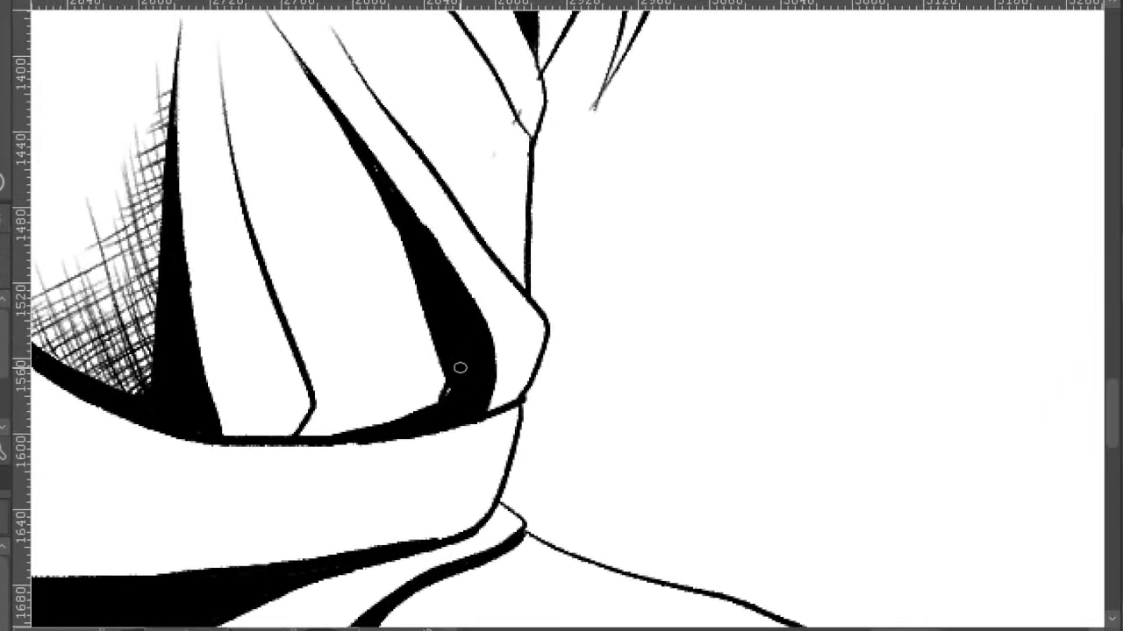
pyautogui.moveTo(453, 349)
pyautogui.mouseDown()
pyautogui.moveTo(449, 390)
pyautogui.moveTo(499, 473)
pyautogui.mouseUp()
pyautogui.moveTo(594, 316); pyautogui.dragTo(633, 324)
pyautogui.moveTo(528, 424); pyautogui.dragTo(568, 428)
pyautogui.moveTo(484, 277); pyautogui.dragTo(523, 344)
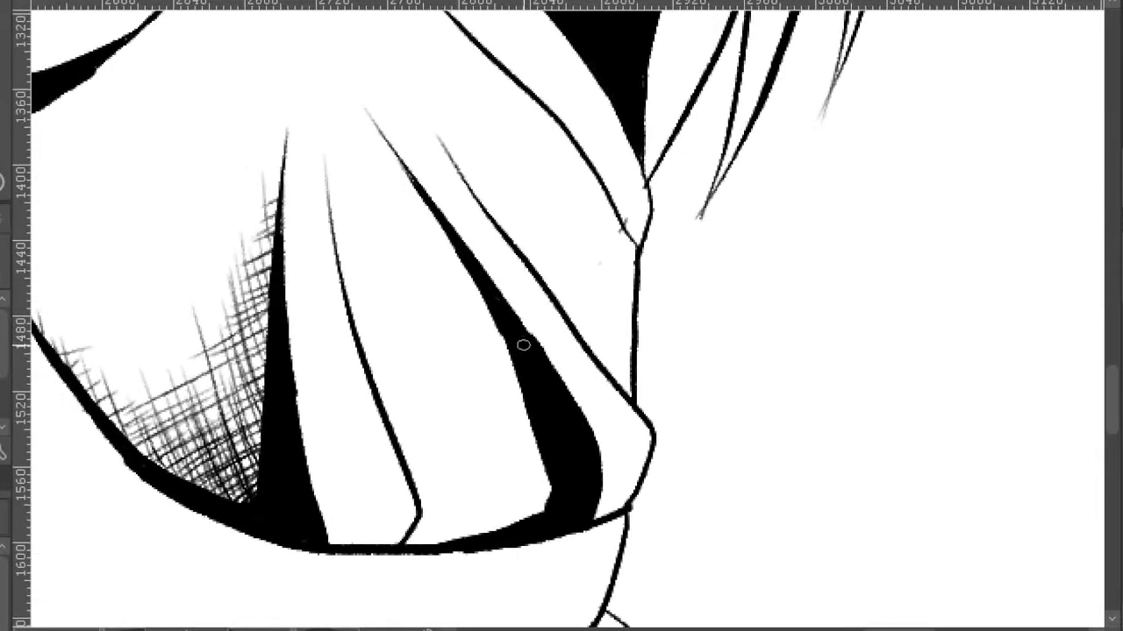
# - Start curved hatching from the lower inner edge of the second black fold, redoing the strokes that miss
pyautogui.moveTo(546, 395); pyautogui.dragTo(514, 338)
pyautogui.moveTo(471, 427)
pyautogui.mouseDown()
pyautogui.moveTo(499, 451)
pyautogui.moveTo(417, 363)
pyautogui.mouseUp()
pyautogui.moveTo(521, 456); pyautogui.dragTo(419, 315)
pyautogui.moveTo(513, 428)
pyautogui.mouseDown()
pyautogui.moveTo(400, 286)
pyautogui.moveTo(531, 449)
pyautogui.moveTo(394, 259)
pyautogui.mouseUp()
pyautogui.hotkey('ctrl', 'z')
pyautogui.moveTo(512, 400); pyautogui.dragTo(402, 257)
pyautogui.hotkey('ctrl', 'z')
pyautogui.moveTo(524, 412); pyautogui.dragTo(407, 268)
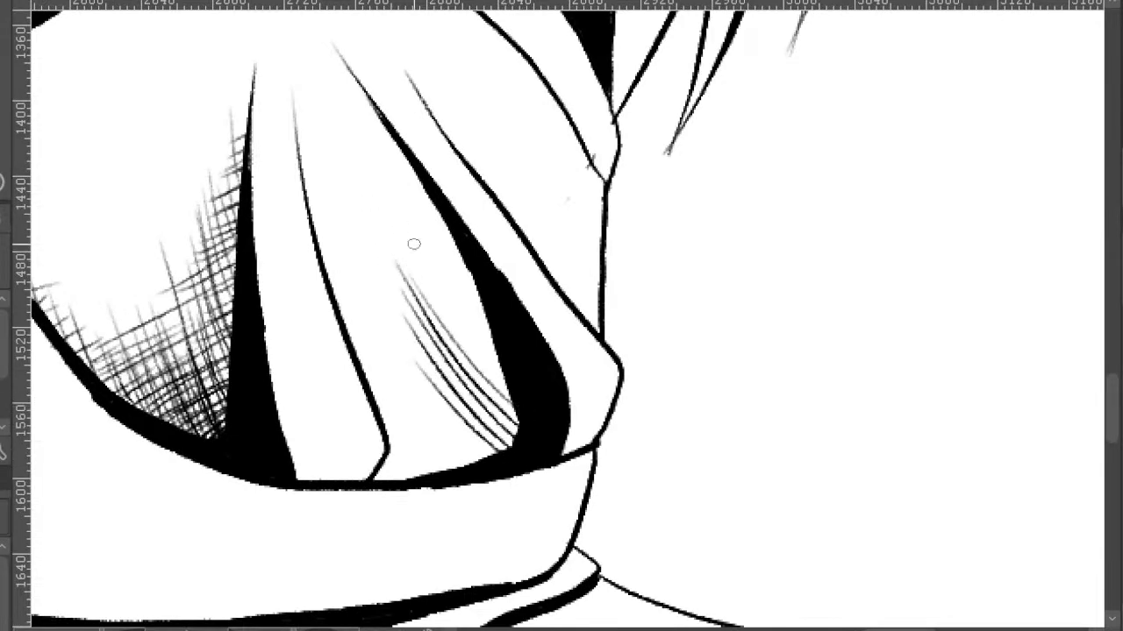
# - Continue the curved hatching up the inner edge of the second black fold to its tip
pyautogui.moveTo(516, 386); pyautogui.dragTo(404, 246)
pyautogui.moveTo(498, 361); pyautogui.dragTo(409, 248)
pyautogui.moveTo(491, 338); pyautogui.dragTo(419, 251)
pyautogui.moveTo(484, 314)
pyautogui.mouseDown()
pyautogui.moveTo(440, 269)
pyautogui.moveTo(393, 181)
pyautogui.mouseUp()
pyautogui.moveTo(476, 270); pyautogui.dragTo(377, 170)
pyautogui.moveTo(458, 245); pyautogui.dragTo(352, 133)
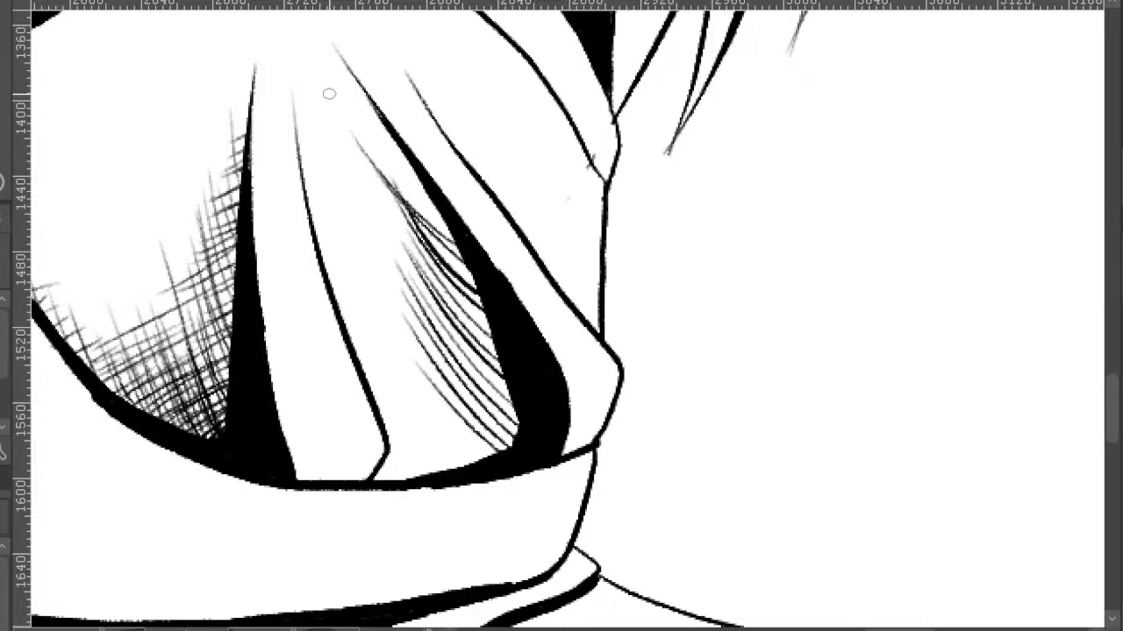
pyautogui.moveTo(436, 217); pyautogui.dragTo(353, 127)
pyautogui.moveTo(420, 186)
pyautogui.mouseDown()
pyautogui.moveTo(330, 73)
pyautogui.moveTo(387, 140)
pyautogui.moveTo(350, 64)
pyautogui.mouseUp()
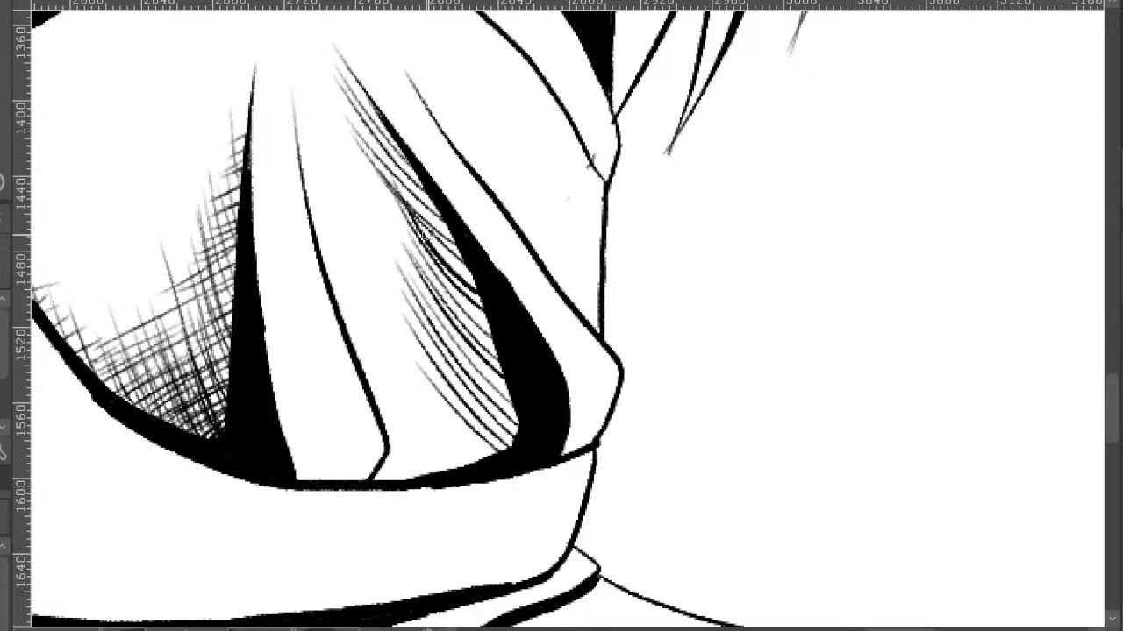
# - Hatch along the waistband shadow from the second black fold's base to the thin middle fold
pyautogui.moveTo(500, 461)
pyautogui.mouseDown()
pyautogui.moveTo(408, 366)
pyautogui.moveTo(419, 413)
pyautogui.mouseUp()
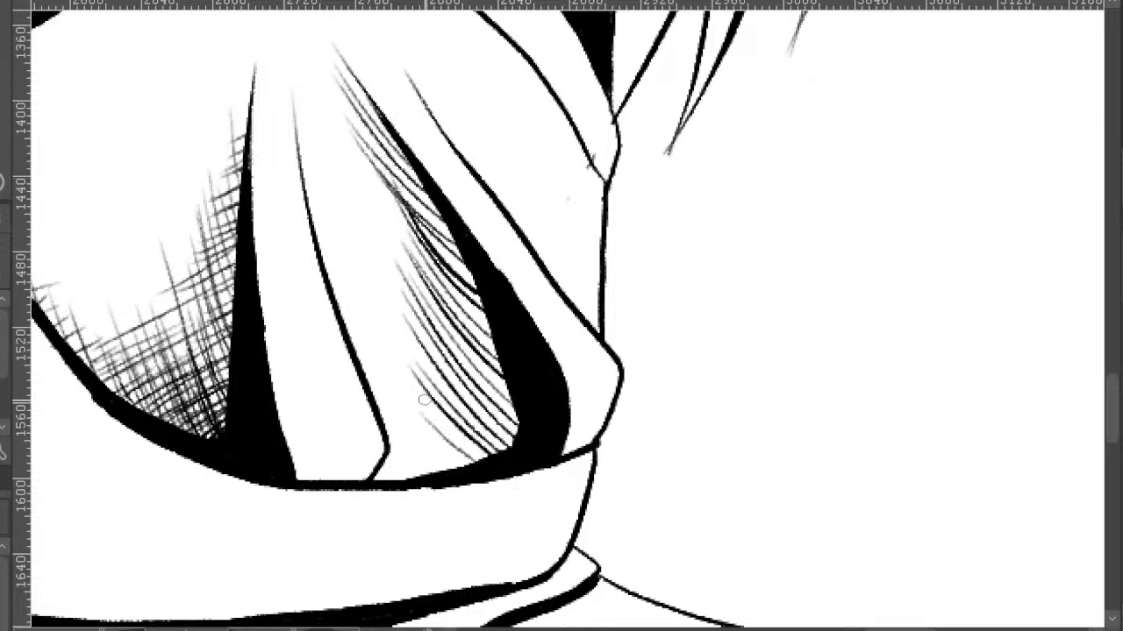
pyautogui.moveTo(464, 468)
pyautogui.mouseDown()
pyautogui.moveTo(416, 431)
pyautogui.moveTo(397, 433)
pyautogui.mouseUp()
pyautogui.moveTo(423, 479)
pyautogui.mouseDown()
pyautogui.moveTo(391, 446)
pyautogui.moveTo(367, 450)
pyautogui.mouseUp()
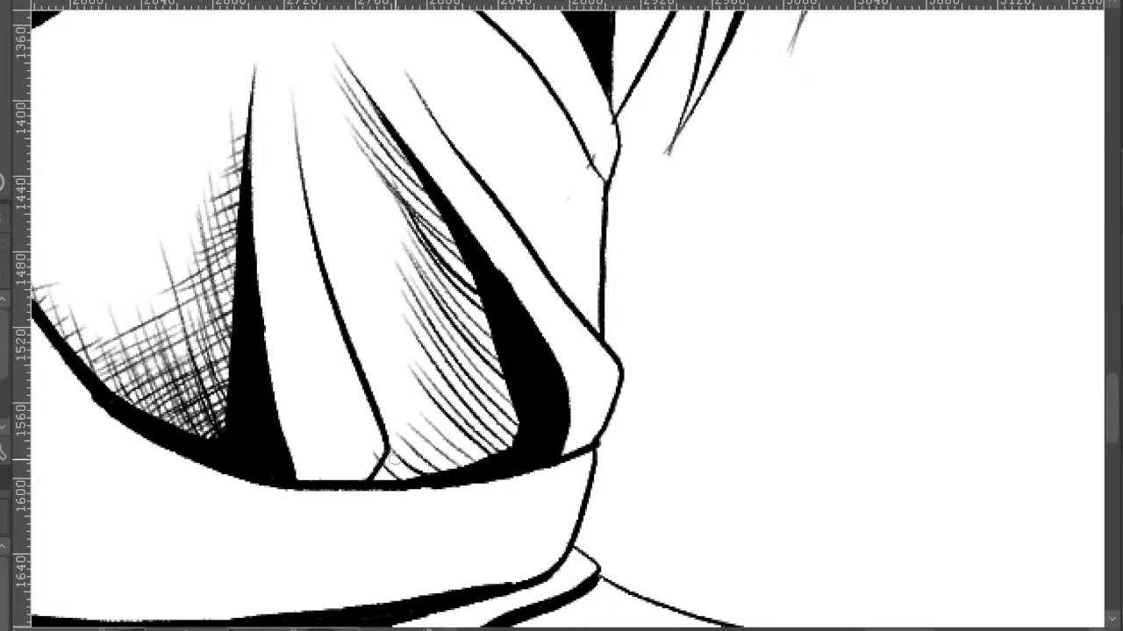
pyautogui.moveTo(475, 460); pyautogui.dragTo(428, 412)
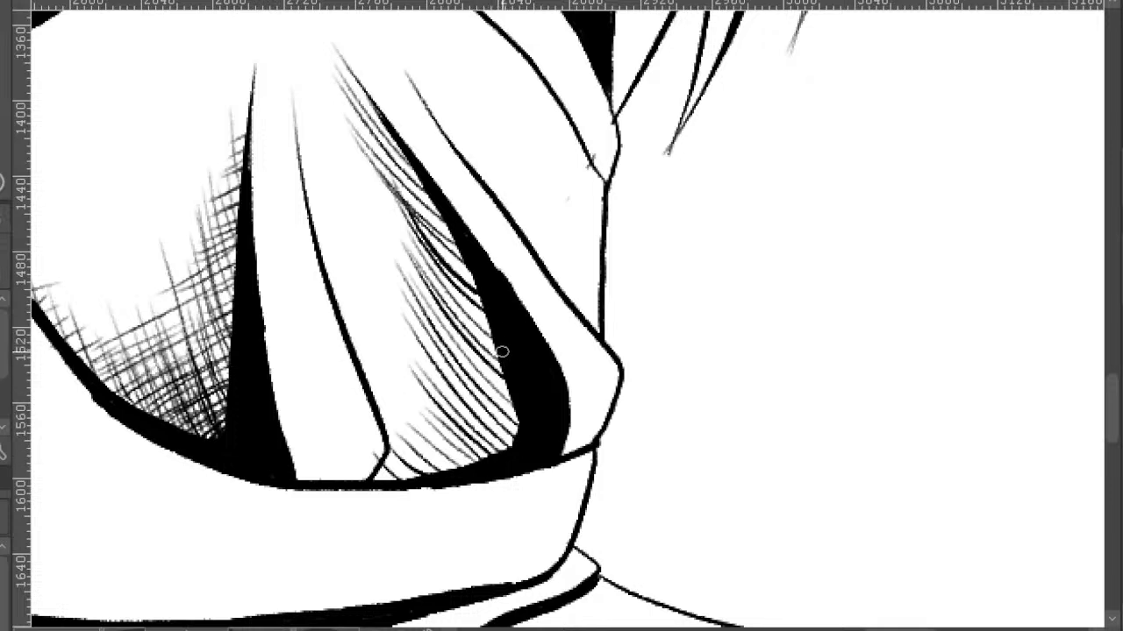
# - Cross-hatch the lower corner between the second black fold and the waistband shadow with opposing diagonal strokes
pyautogui.moveTo(526, 415)
pyautogui.mouseDown()
pyautogui.moveTo(507, 458)
pyautogui.moveTo(490, 454)
pyautogui.mouseUp()
pyautogui.moveTo(514, 376); pyautogui.dragTo(473, 462)
pyautogui.moveTo(489, 403); pyautogui.dragTo(456, 475)
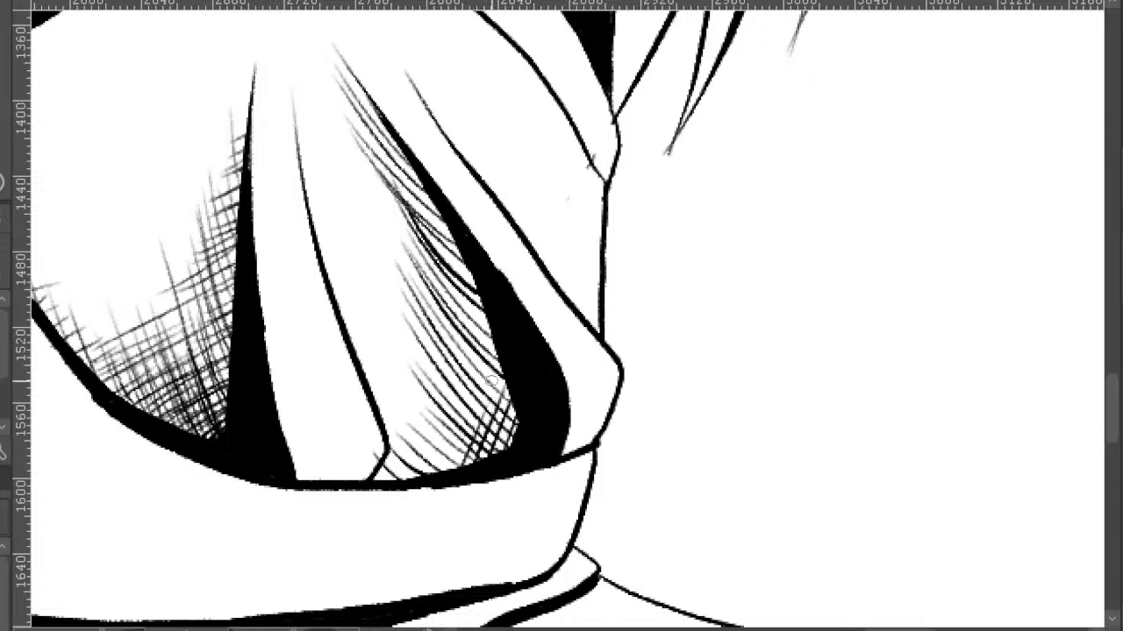
pyautogui.moveTo(471, 435); pyautogui.dragTo(449, 472)
pyautogui.moveTo(466, 416)
pyautogui.mouseDown()
pyautogui.moveTo(438, 472)
pyautogui.moveTo(397, 481)
pyautogui.mouseUp()
pyautogui.moveTo(421, 425); pyautogui.dragTo(381, 493)
pyautogui.moveTo(514, 363)
pyautogui.mouseDown()
pyautogui.moveTo(470, 438)
pyautogui.moveTo(461, 427)
pyautogui.mouseUp()
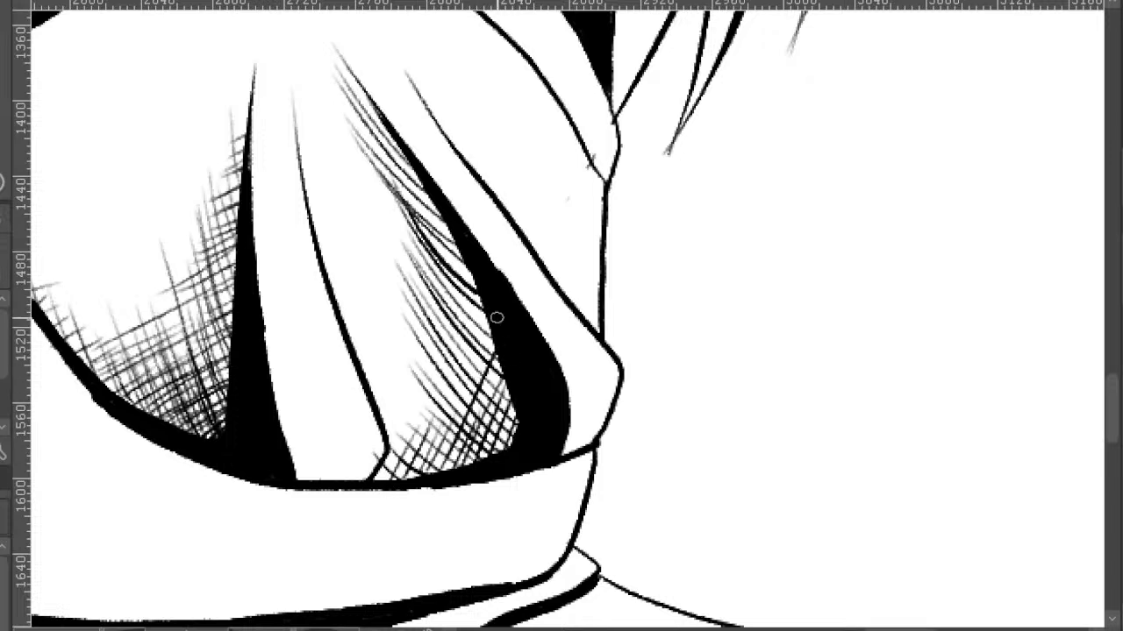
# - Extend the opposing cross-hatch strokes up along the middle of the second black fold
pyautogui.moveTo(491, 328)
pyautogui.mouseDown()
pyautogui.moveTo(433, 443)
pyautogui.moveTo(430, 422)
pyautogui.mouseUp()
pyautogui.moveTo(487, 284)
pyautogui.mouseDown()
pyautogui.moveTo(431, 388)
pyautogui.moveTo(433, 358)
pyautogui.mouseUp()
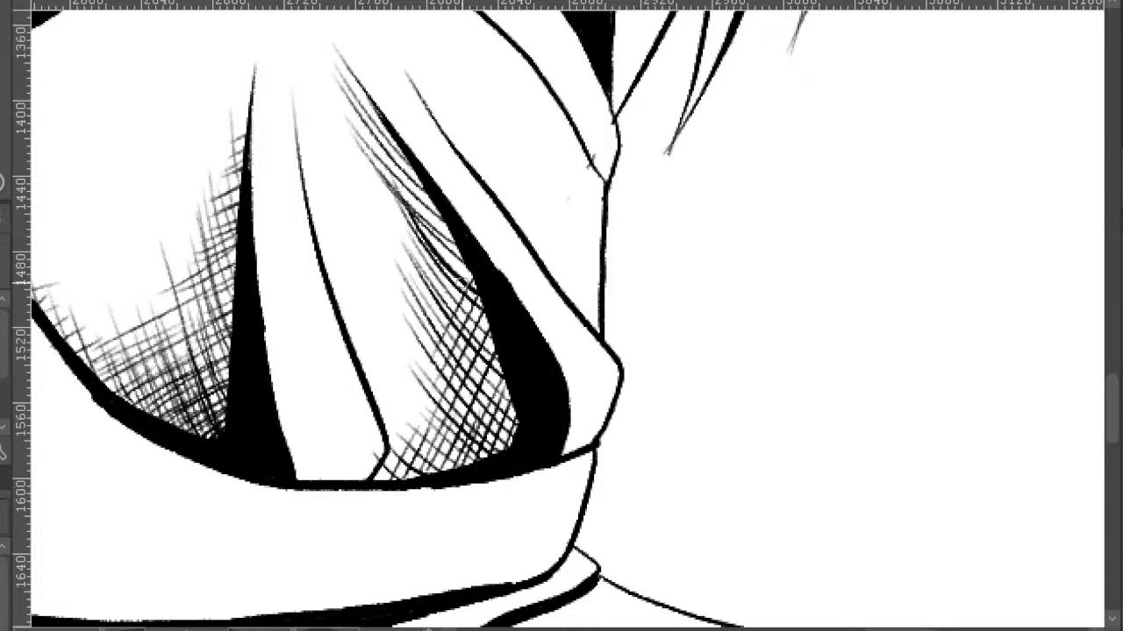
pyautogui.moveTo(479, 252)
pyautogui.mouseDown()
pyautogui.moveTo(436, 321)
pyautogui.moveTo(428, 313)
pyautogui.mouseUp()
pyautogui.moveTo(460, 244); pyautogui.dragTo(422, 328)
pyautogui.moveTo(466, 225)
pyautogui.mouseDown()
pyautogui.moveTo(428, 286)
pyautogui.moveTo(405, 298)
pyautogui.mouseUp()
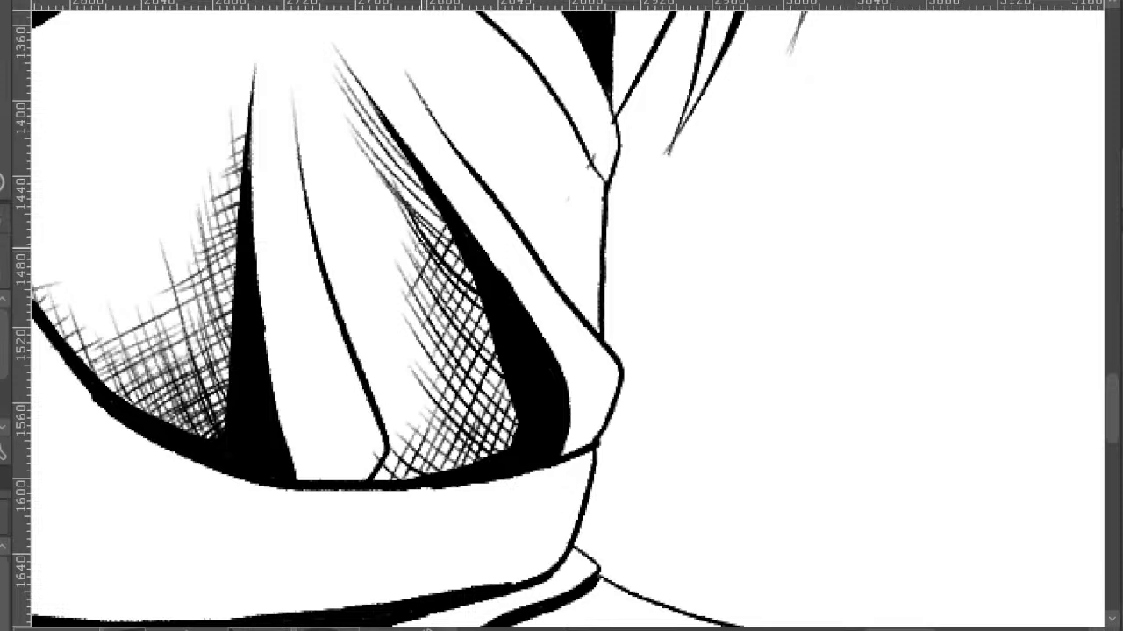
# - Finish the cross-hatching on the narrow upper part of the second black fold with short strokes up to its tip
pyautogui.moveTo(443, 205)
pyautogui.mouseDown()
pyautogui.moveTo(389, 282)
pyautogui.moveTo(393, 241)
pyautogui.mouseUp()
pyautogui.moveTo(423, 175)
pyautogui.mouseDown()
pyautogui.moveTo(381, 235)
pyautogui.moveTo(381, 206)
pyautogui.mouseUp()
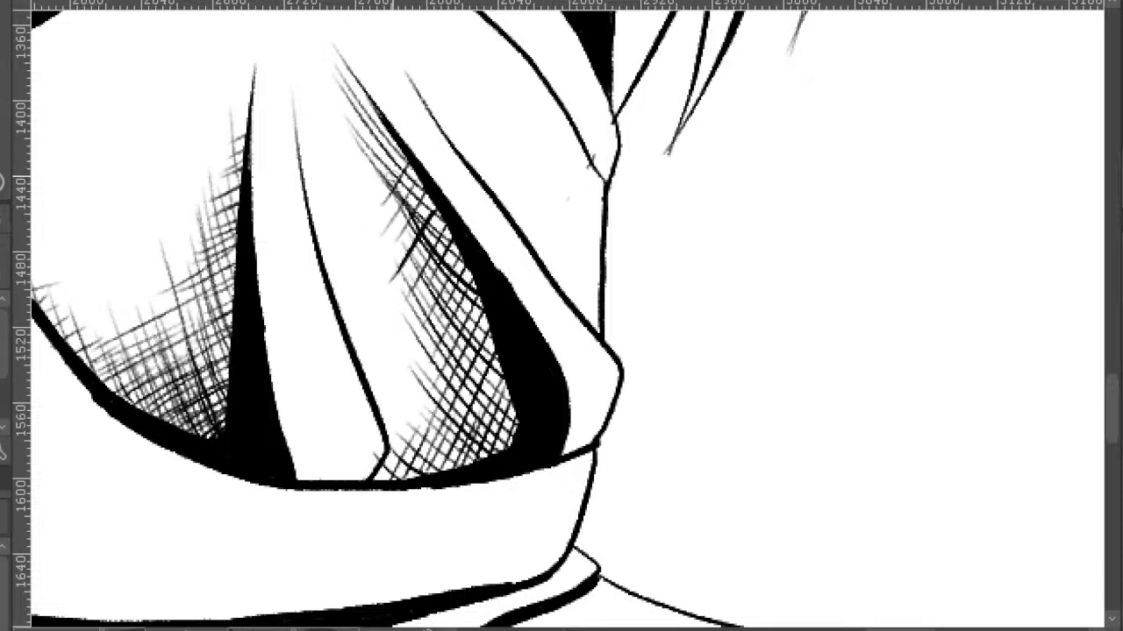
pyautogui.moveTo(405, 146); pyautogui.dragTo(367, 191)
pyautogui.moveTo(393, 125)
pyautogui.mouseDown()
pyautogui.moveTo(365, 164)
pyautogui.moveTo(354, 151)
pyautogui.mouseUp()
pyautogui.moveTo(376, 91)
pyautogui.mouseDown()
pyautogui.moveTo(355, 124)
pyautogui.moveTo(344, 109)
pyautogui.mouseUp()
# - Darken the cross-hatching beside the upper and middle parts of the second black fold with extra diagonal strokes
pyautogui.moveTo(401, 144)
pyautogui.mouseDown()
pyautogui.moveTo(382, 181)
pyautogui.moveTo(396, 251)
pyautogui.mouseUp()
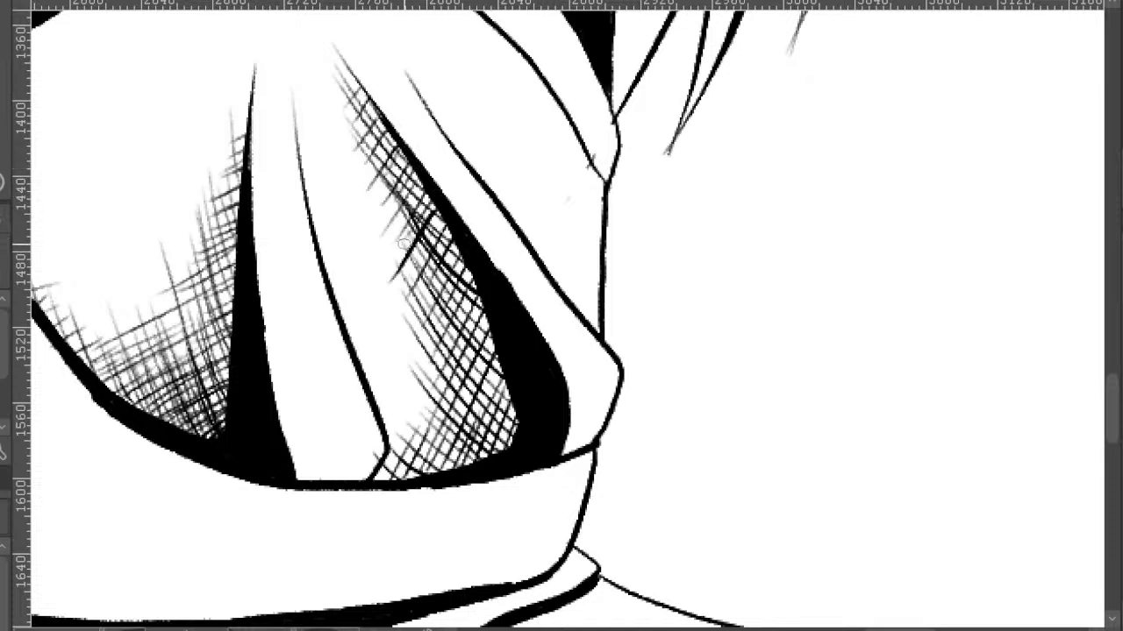
pyautogui.moveTo(449, 206)
pyautogui.mouseDown()
pyautogui.moveTo(410, 260)
pyautogui.moveTo(416, 295)
pyautogui.mouseUp()
pyautogui.moveTo(463, 247); pyautogui.dragTo(431, 288)
pyautogui.moveTo(456, 256); pyautogui.dragTo(386, 374)
pyautogui.moveTo(480, 291); pyautogui.dragTo(430, 375)
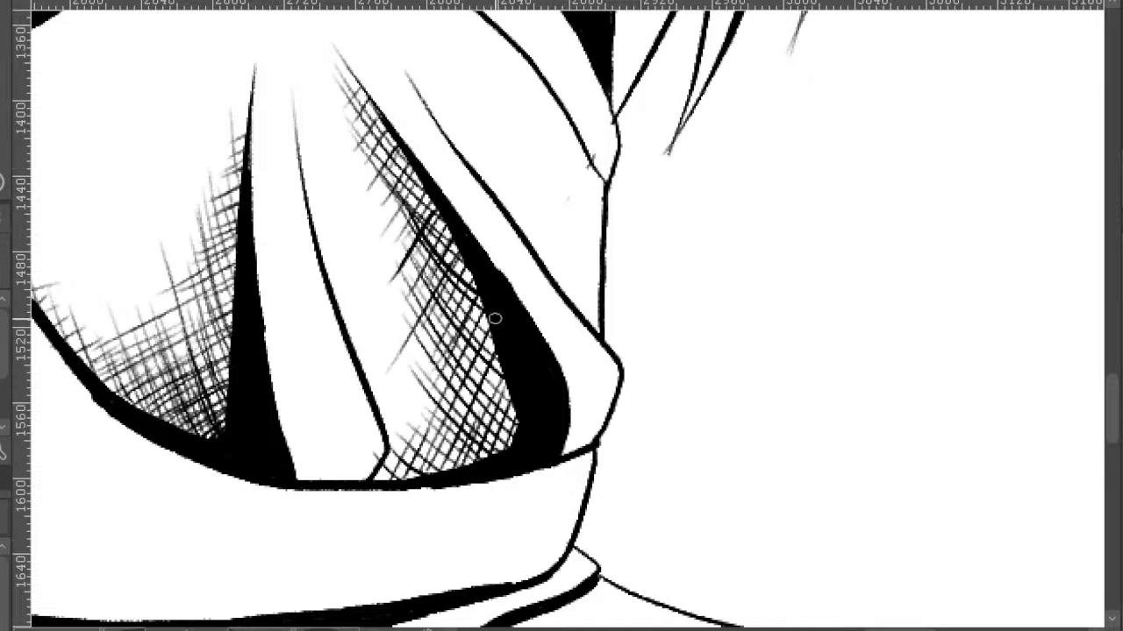
# - Darken the lower cross-hatching beside the second black fold with denser strokes in both directions
pyautogui.moveTo(502, 314); pyautogui.dragTo(429, 426)
pyautogui.moveTo(494, 342); pyautogui.dragTo(430, 461)
pyautogui.moveTo(503, 379); pyautogui.dragTo(450, 468)
pyautogui.moveTo(505, 370); pyautogui.dragTo(456, 451)
pyautogui.moveTo(509, 389)
pyautogui.mouseDown()
pyautogui.moveTo(463, 467)
pyautogui.moveTo(491, 454)
pyautogui.moveTo(441, 353)
pyautogui.mouseUp()
pyautogui.moveTo(513, 406)
pyautogui.mouseDown()
pyautogui.moveTo(441, 332)
pyautogui.moveTo(442, 316)
pyautogui.mouseUp()
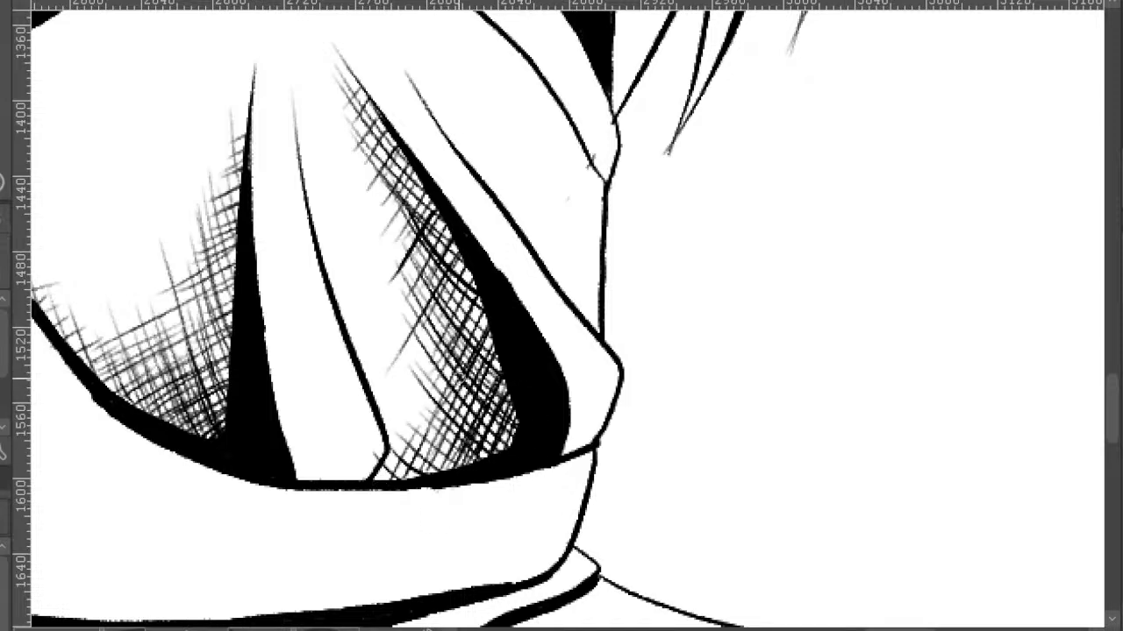
pyautogui.moveTo(495, 448); pyautogui.dragTo(450, 415)
# - Examine the shading on the whole figure and compare it with the reference images
pyautogui.hotkey('ctrl', '-')
pyautogui.hotkey('ctrl', '-')
pyautogui.moveTo(577, 300); pyautogui.dragTo(480, 374)
pyautogui.hotkey('ctrl', '-')
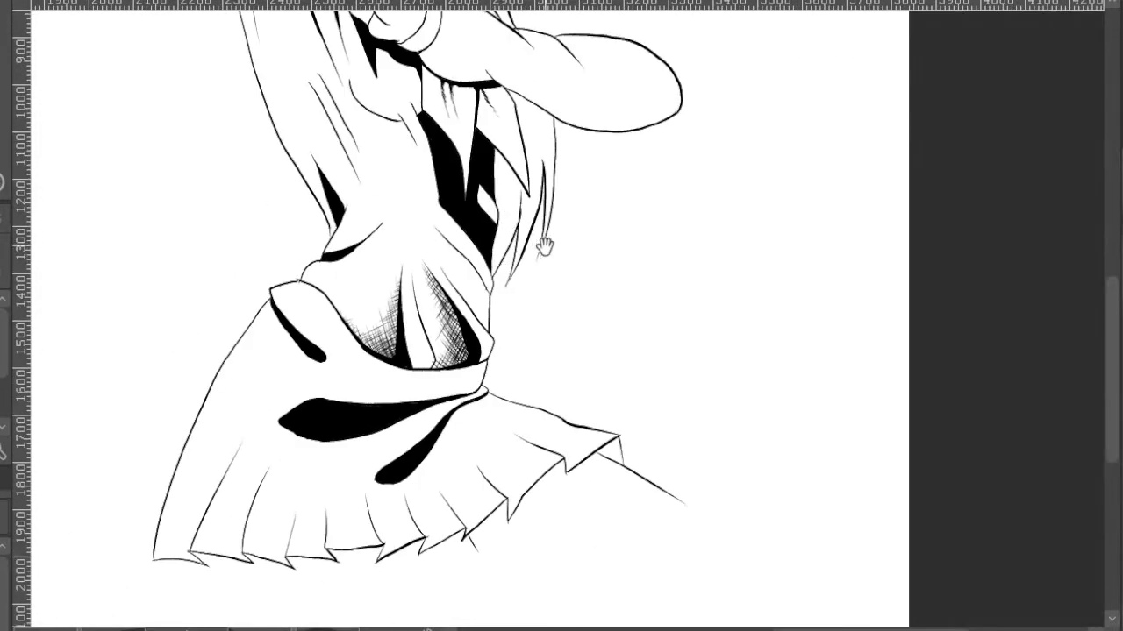
pyautogui.moveTo(448, 138); pyautogui.dragTo(514, 388)
pyautogui.moveTo(524, 298); pyautogui.dragTo(463, 248)
pyautogui.hotkey('ctrl', '-')
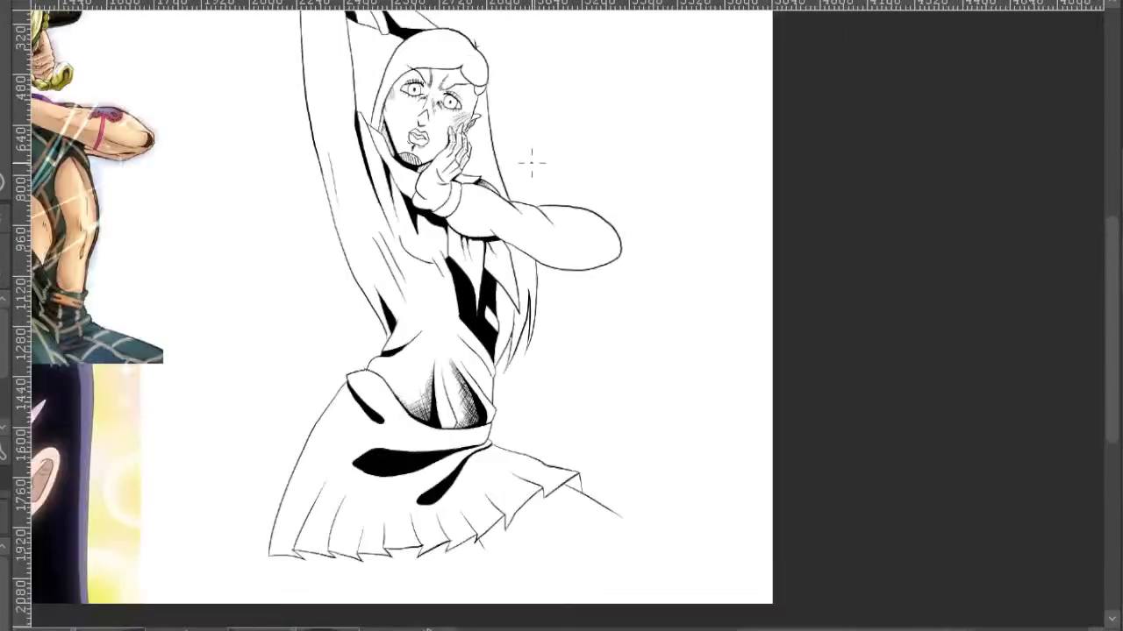
pyautogui.moveTo(533, 166); pyautogui.dragTo(635, 132)
pyautogui.moveTo(627, 177); pyautogui.dragTo(727, 245)
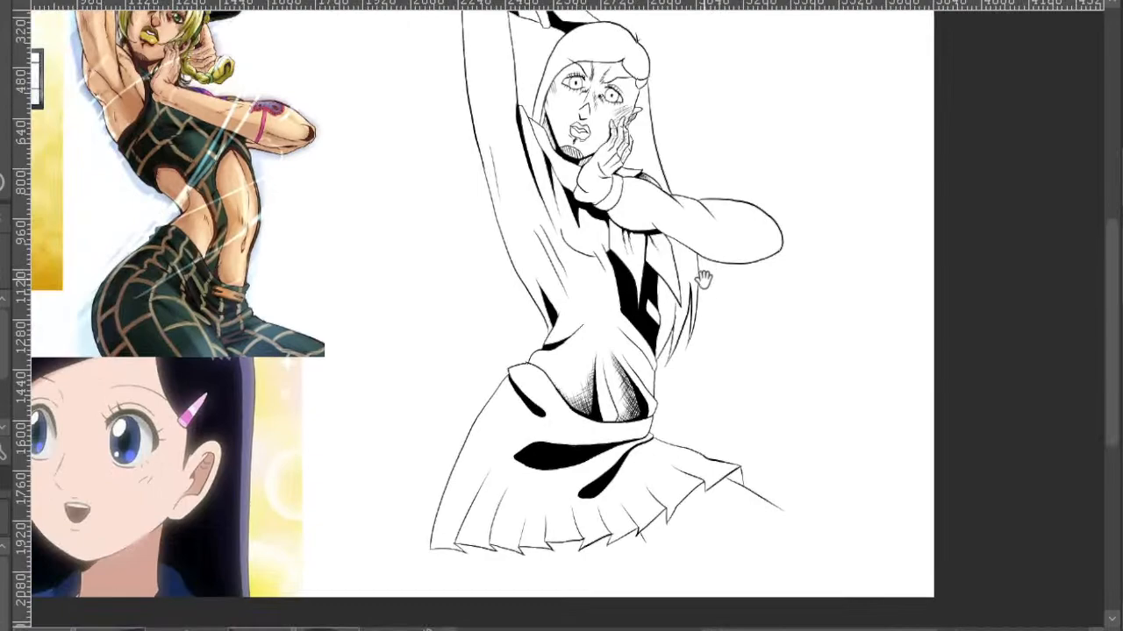
pyautogui.moveTo(705, 312); pyautogui.dragTo(619, 283)
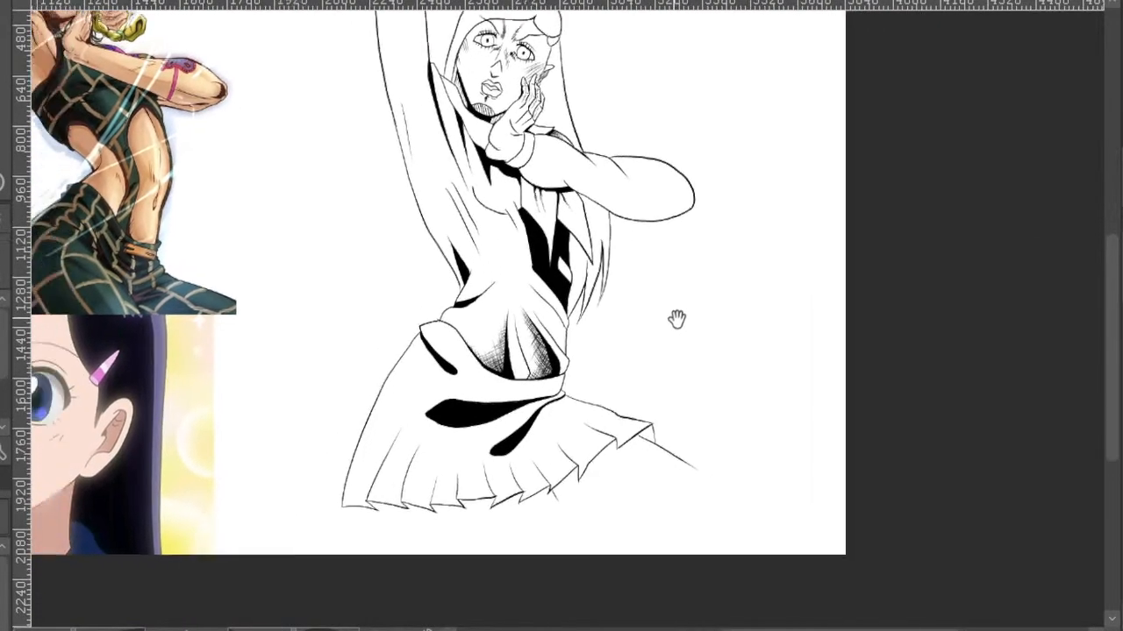
pyautogui.moveTo(676, 319); pyautogui.dragTo(588, 228)
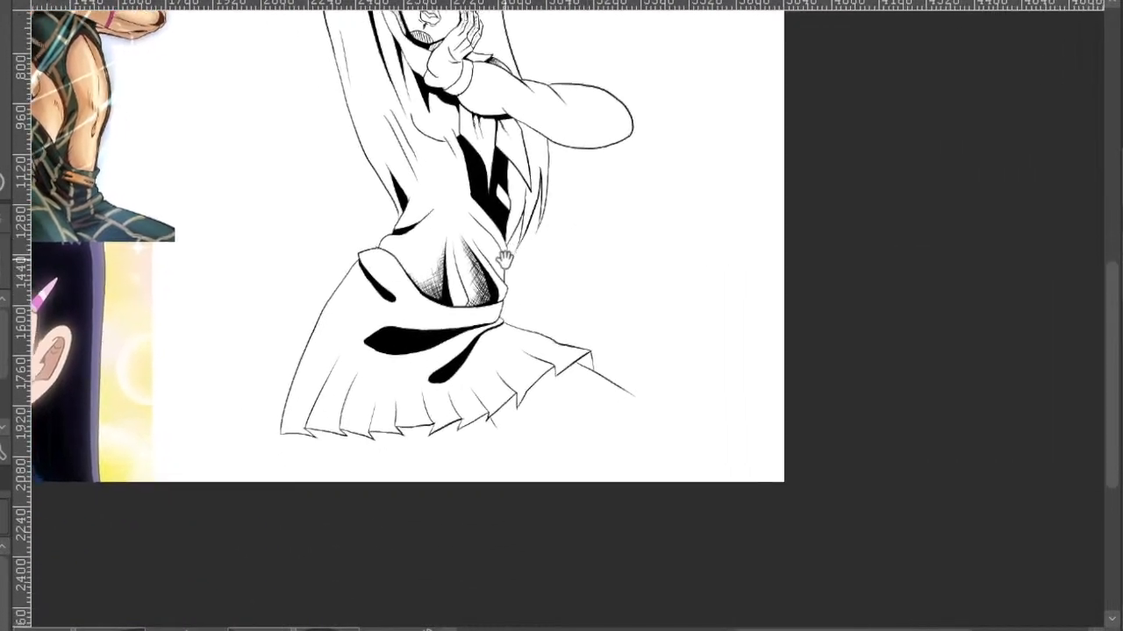
# - Hatch the outer side of the skirt's first pleat line with short curved strokes, from the hem partway up
pyautogui.scroll(2, 550, 377)
pyautogui.moveTo(545, 441); pyautogui.dragTo(688, 477)
pyautogui.moveTo(557, 457); pyautogui.dragTo(721, 383)
pyautogui.moveTo(418, 497); pyautogui.dragTo(445, 553)
pyautogui.scroll(2, 446, 555)
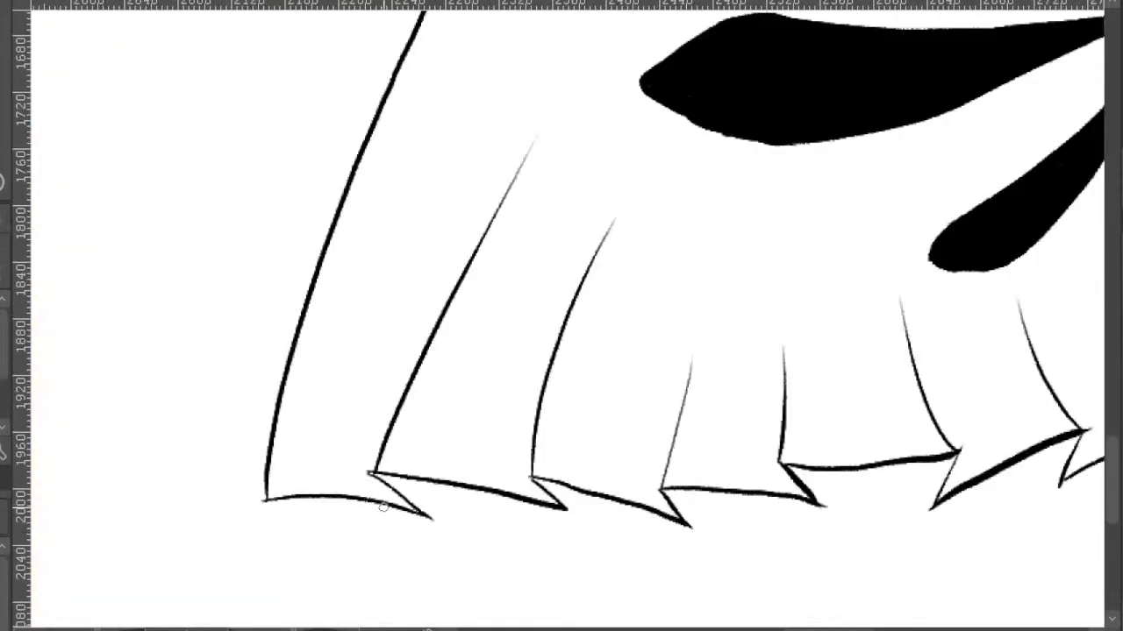
pyautogui.moveTo(380, 510)
pyautogui.mouseDown()
pyautogui.moveTo(339, 452)
pyautogui.moveTo(351, 428)
pyautogui.moveTo(379, 430)
pyautogui.mouseUp()
pyautogui.moveTo(377, 392)
pyautogui.mouseDown()
pyautogui.moveTo(402, 414)
pyautogui.moveTo(421, 386)
pyautogui.mouseUp()
pyautogui.moveTo(406, 353)
pyautogui.mouseDown()
pyautogui.moveTo(418, 362)
pyautogui.moveTo(436, 352)
pyautogui.mouseUp()
pyautogui.moveTo(424, 293)
pyautogui.mouseDown()
pyautogui.moveTo(447, 303)
pyautogui.moveTo(419, 366)
pyautogui.mouseUp()
pyautogui.moveTo(384, 361)
pyautogui.mouseDown()
pyautogui.moveTo(409, 378)
pyautogui.moveTo(393, 444)
pyautogui.mouseUp()
pyautogui.moveTo(340, 420); pyautogui.dragTo(381, 465)
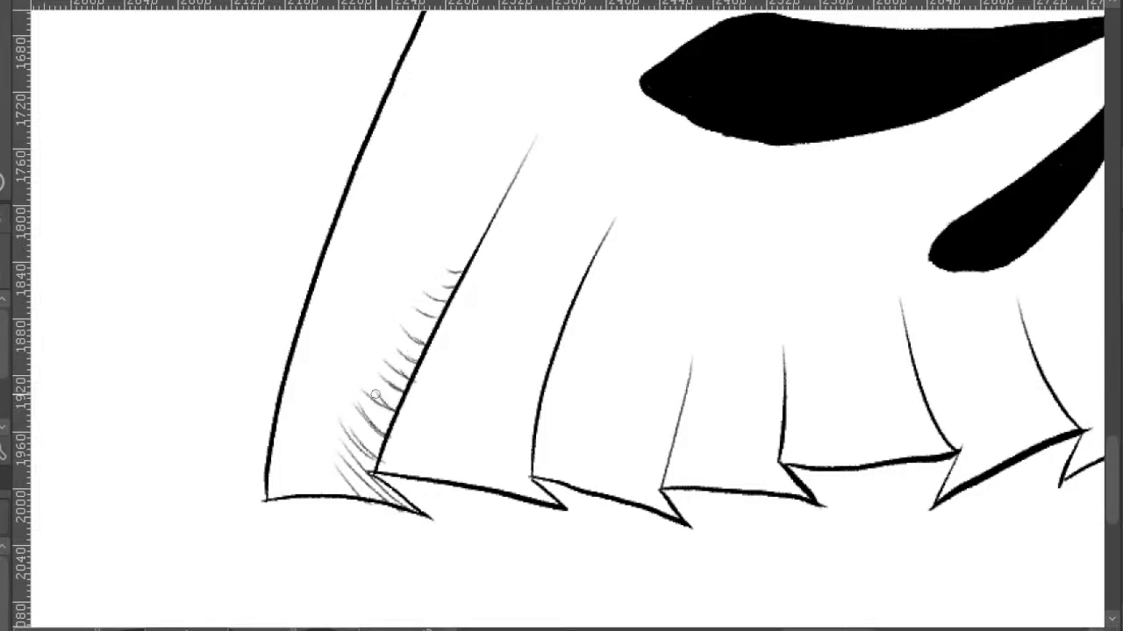
# - Undo the latest hatch strokes beside the first pleat line and redraw them as longer curved strokes down to the hem
pyautogui.hotkey('ctrl', 'z')
pyautogui.hotkey('ctrl', 'z')
pyautogui.hotkey('ctrl', 'z')
pyautogui.hotkey('ctrl', 'z')
pyautogui.moveTo(396, 418); pyautogui.dragTo(364, 388)
pyautogui.moveTo(400, 421)
pyautogui.mouseDown()
pyautogui.moveTo(360, 375)
pyautogui.moveTo(348, 388)
pyautogui.mouseUp()
pyautogui.moveTo(381, 458); pyautogui.dragTo(337, 406)
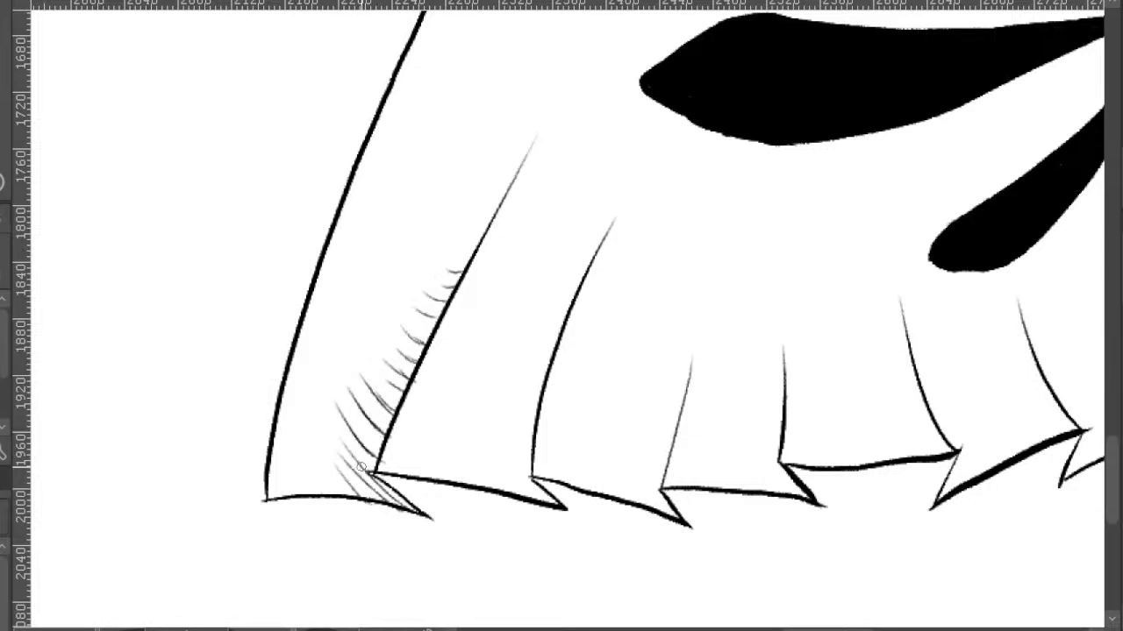
pyautogui.moveTo(365, 470)
pyautogui.mouseDown()
pyautogui.moveTo(321, 412)
pyautogui.moveTo(321, 435)
pyautogui.mouseUp()
pyautogui.moveTo(356, 494)
pyautogui.mouseDown()
pyautogui.moveTo(317, 456)
pyautogui.moveTo(314, 473)
pyautogui.mouseUp()
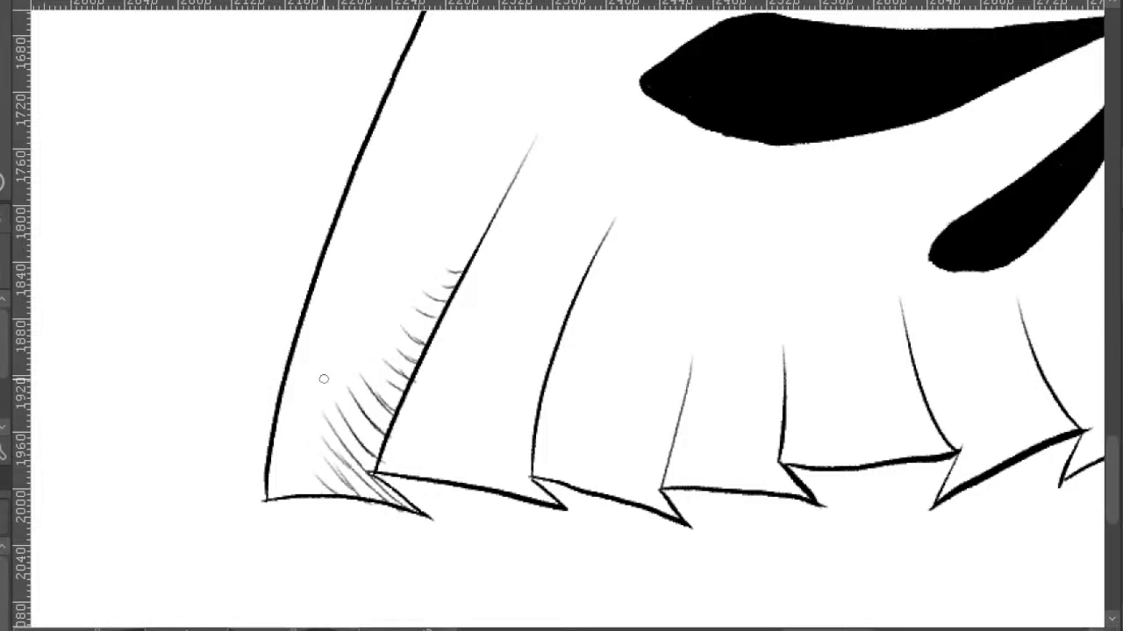
# - Hatch the left side of the second pleat line with short curved strokes, from the hem to near the line's top
pyautogui.moveTo(520, 278); pyautogui.dragTo(451, 313)
pyautogui.moveTo(538, 315); pyautogui.dragTo(413, 257)
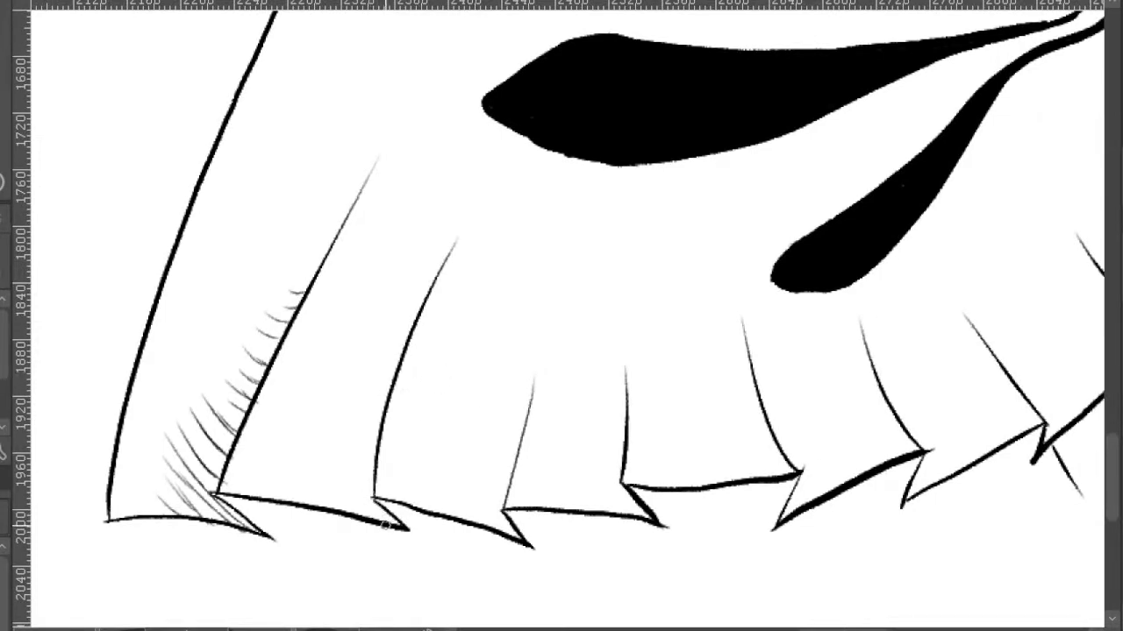
pyautogui.moveTo(374, 521)
pyautogui.mouseDown()
pyautogui.moveTo(316, 454)
pyautogui.moveTo(343, 482)
pyautogui.moveTo(335, 452)
pyautogui.moveTo(388, 348)
pyautogui.mouseUp()
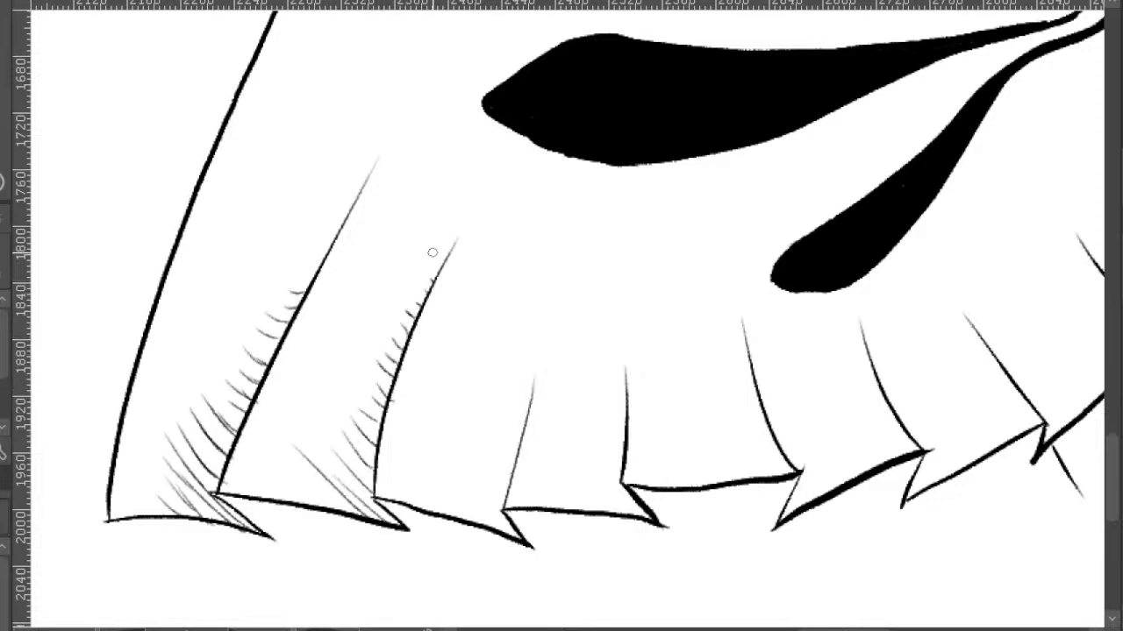
pyautogui.press('e')
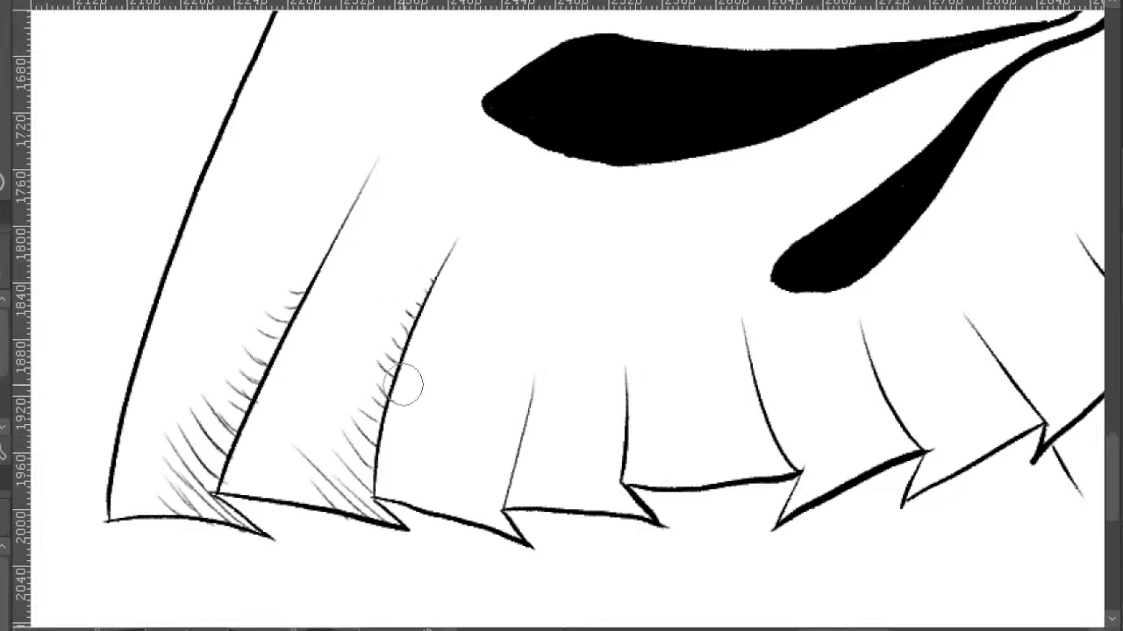
pyautogui.press('p')
pyautogui.moveTo(405, 391)
pyautogui.mouseDown()
pyautogui.moveTo(398, 411)
pyautogui.moveTo(477, 453)
pyautogui.moveTo(402, 436)
pyautogui.moveTo(494, 474)
pyautogui.moveTo(465, 465)
pyautogui.moveTo(604, 401)
pyautogui.moveTo(636, 398)
pyautogui.moveTo(632, 421)
pyautogui.moveTo(559, 354)
pyautogui.moveTo(515, 265)
pyautogui.mouseUp()
pyautogui.hotkey('ctrl', 'z')
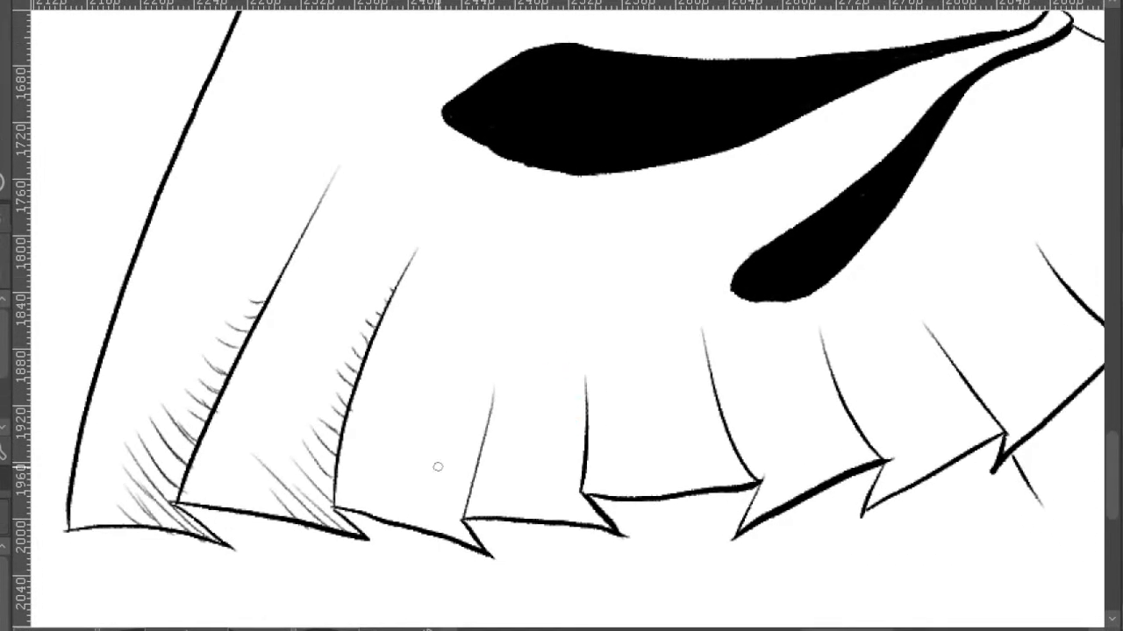
# - Hatch the left side of the third pleat line with short diagonal strokes, from the hem fold to just above its top
pyautogui.moveTo(464, 540)
pyautogui.mouseDown()
pyautogui.moveTo(414, 469)
pyautogui.moveTo(446, 457)
pyautogui.mouseUp()
pyautogui.moveTo(461, 500); pyautogui.dragTo(428, 433)
pyautogui.moveTo(482, 470)
pyautogui.mouseDown()
pyautogui.moveTo(457, 432)
pyautogui.moveTo(477, 377)
pyautogui.moveTo(493, 370)
pyautogui.mouseUp()
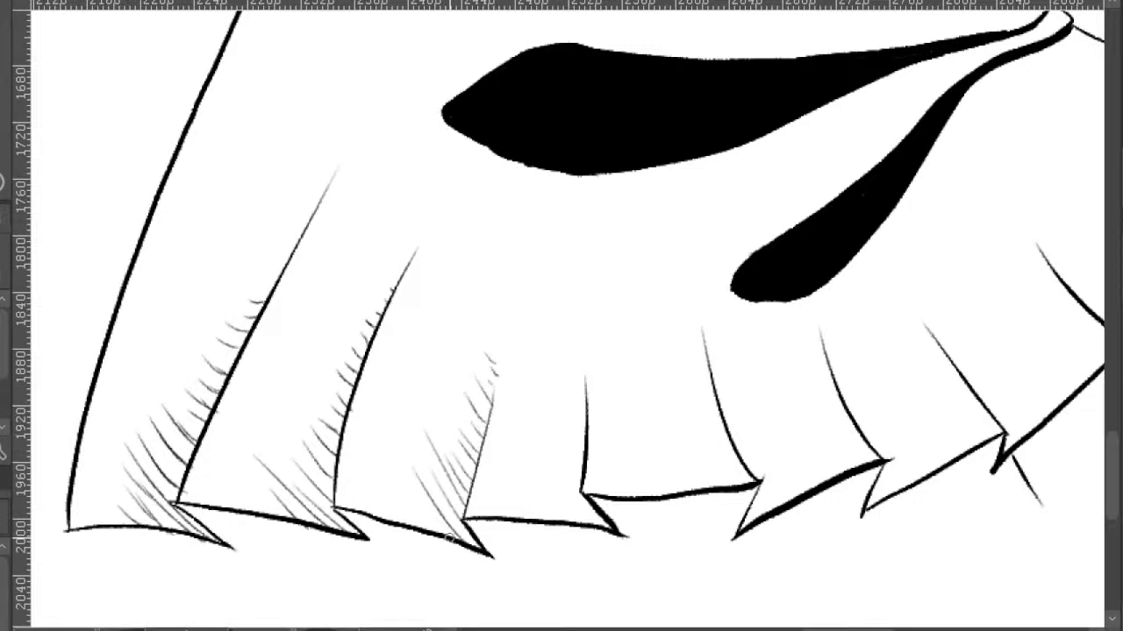
# - Hatch the left side of the fourth pleat line from the hem fold upward, continuing with small ticks above the line
pyautogui.moveTo(514, 459); pyautogui.dragTo(451, 431)
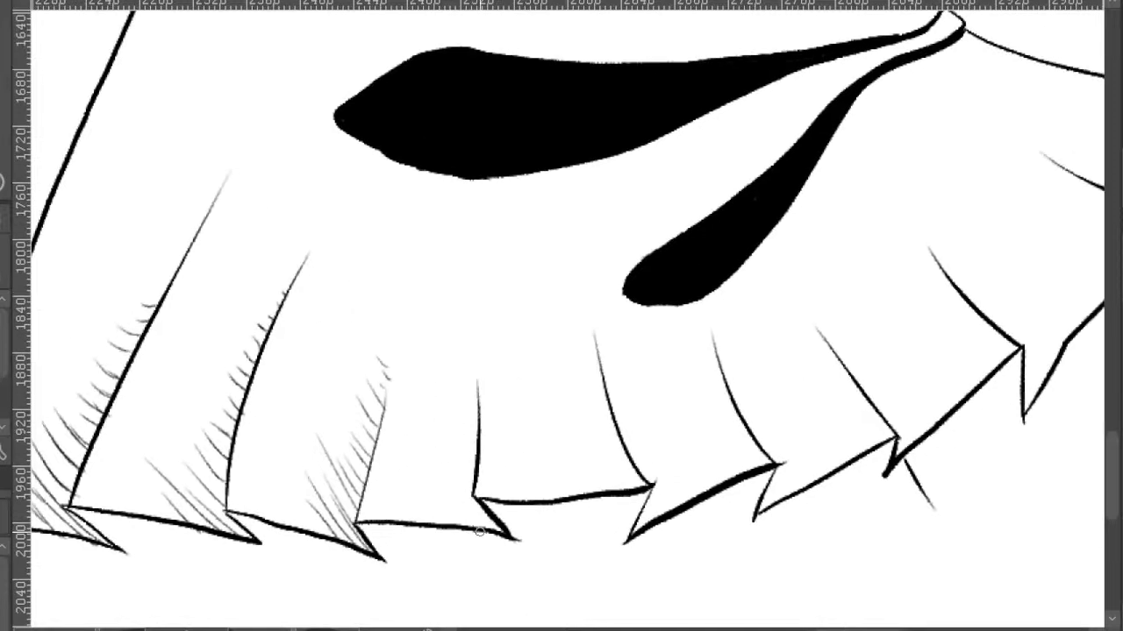
pyautogui.moveTo(480, 531); pyautogui.dragTo(431, 487)
pyautogui.moveTo(494, 528); pyautogui.dragTo(429, 465)
pyautogui.moveTo(498, 529); pyautogui.dragTo(438, 459)
pyautogui.hotkey('ctrl', 'z')
pyautogui.moveTo(481, 494)
pyautogui.mouseDown()
pyautogui.moveTo(444, 450)
pyautogui.moveTo(457, 383)
pyautogui.mouseUp()
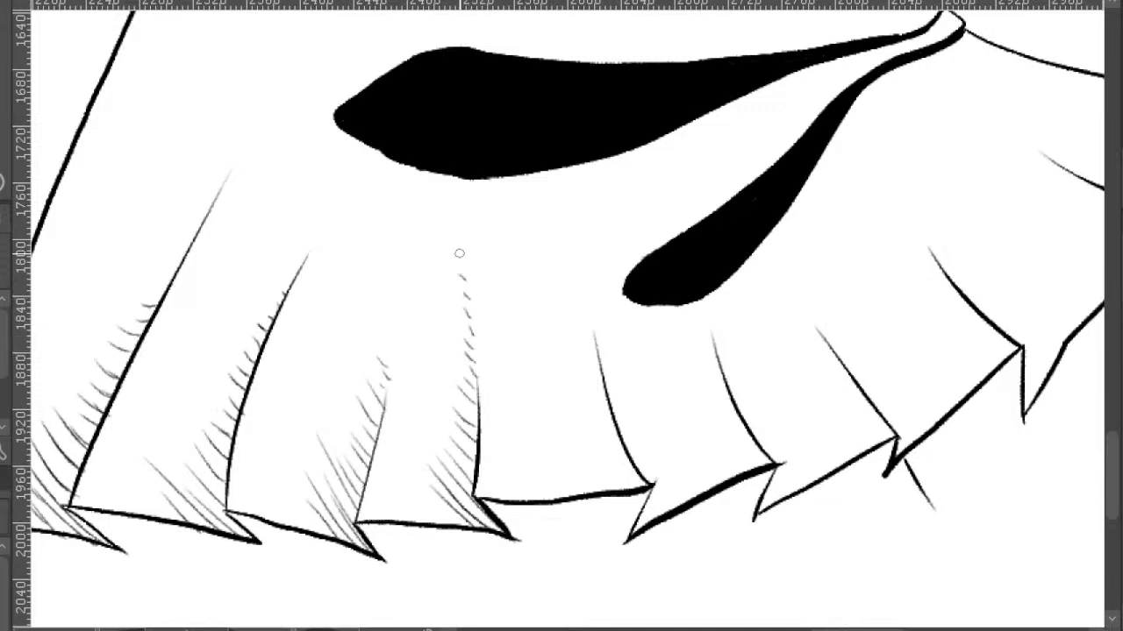
# - Hatch the right side of the fifth pleat line with diagonal strokes from the hem fold to slightly above its top
pyautogui.moveTo(559, 261); pyautogui.dragTo(474, 165)
pyautogui.moveTo(586, 281); pyautogui.dragTo(592, 207)
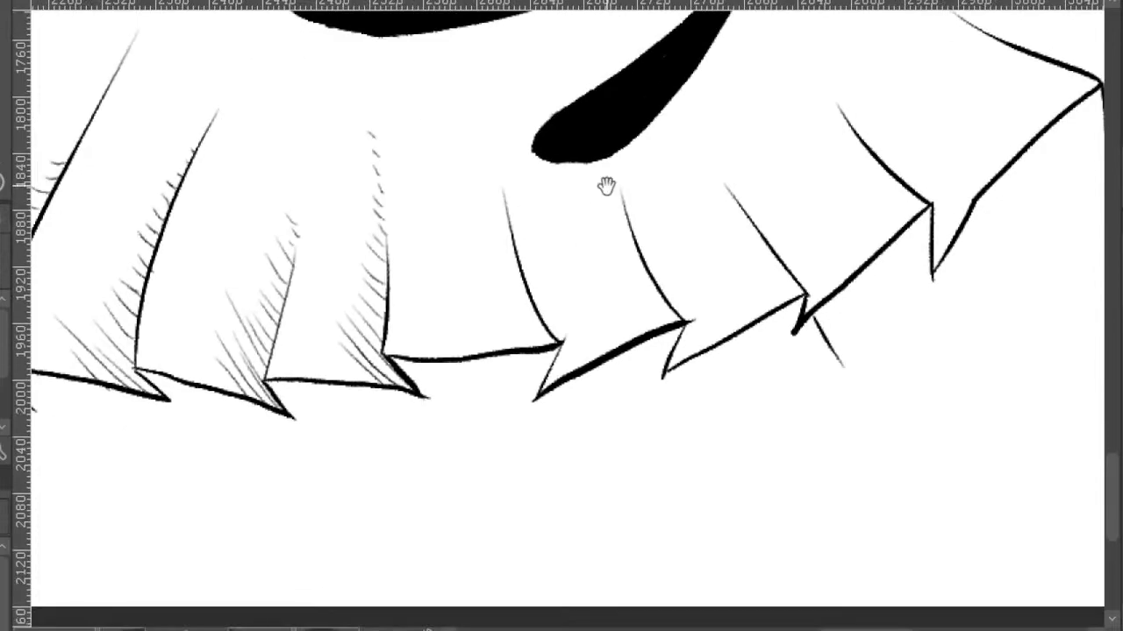
pyautogui.moveTo(627, 328)
pyautogui.mouseDown()
pyautogui.moveTo(650, 308)
pyautogui.moveTo(631, 318)
pyautogui.mouseUp()
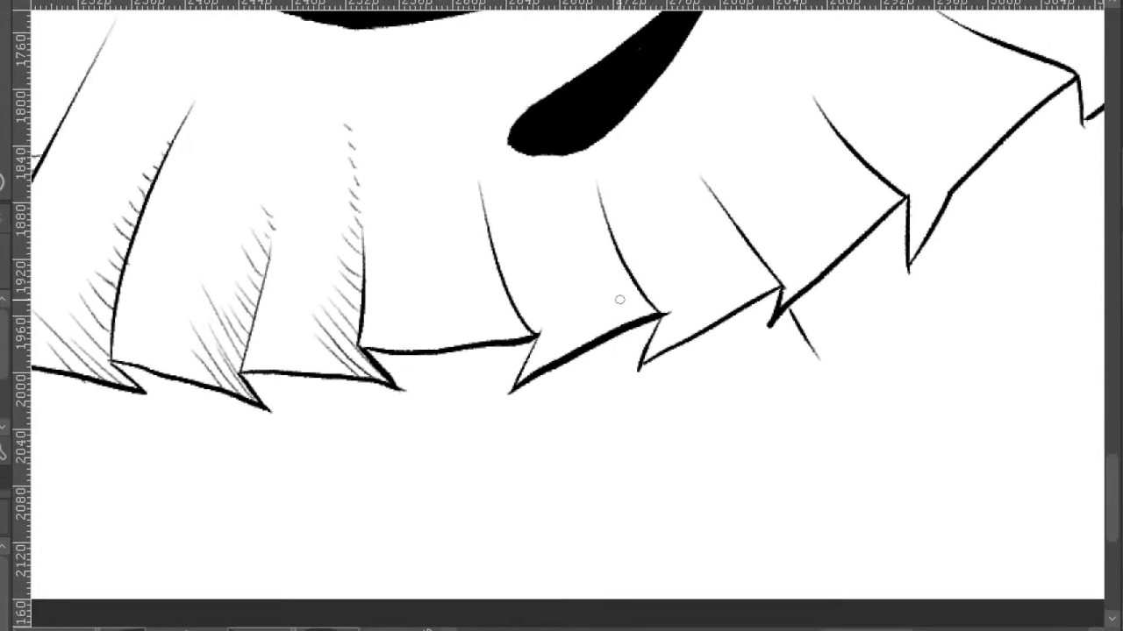
pyautogui.moveTo(688, 279); pyautogui.dragTo(672, 283)
pyautogui.moveTo(593, 339); pyautogui.dragTo(599, 392)
pyautogui.moveTo(522, 432)
pyautogui.mouseDown()
pyautogui.moveTo(562, 384)
pyautogui.moveTo(545, 355)
pyautogui.mouseUp()
pyautogui.moveTo(514, 391)
pyautogui.mouseDown()
pyautogui.moveTo(537, 355)
pyautogui.moveTo(528, 317)
pyautogui.moveTo(509, 300)
pyautogui.moveTo(512, 256)
pyautogui.mouseUp()
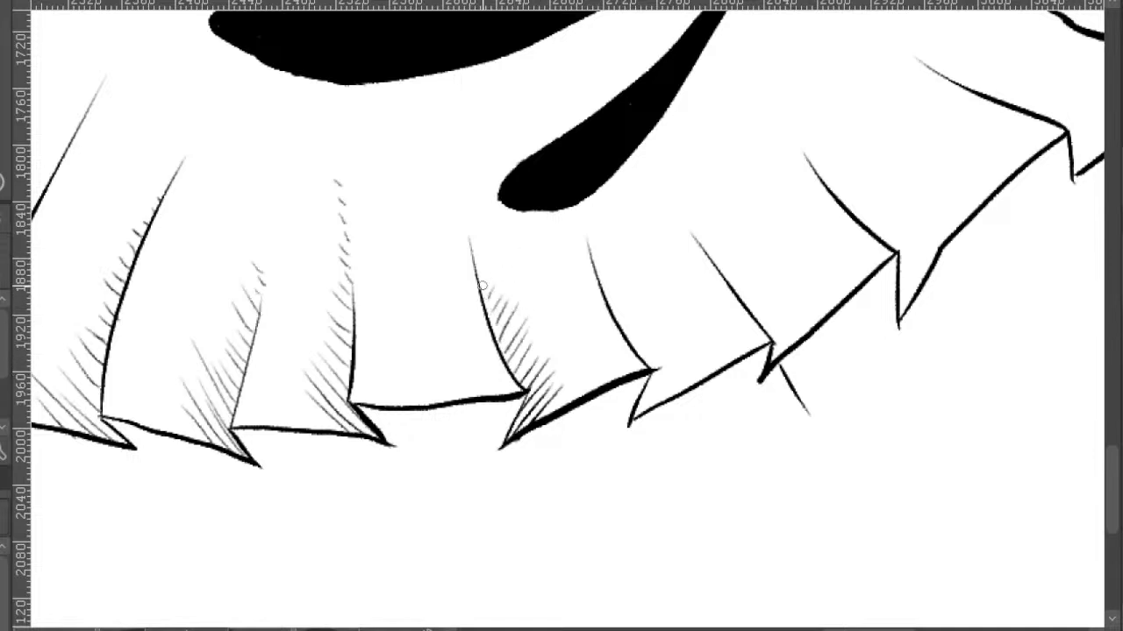
pyautogui.moveTo(478, 290)
pyautogui.mouseDown()
pyautogui.moveTo(506, 235)
pyautogui.moveTo(480, 209)
pyautogui.mouseUp()
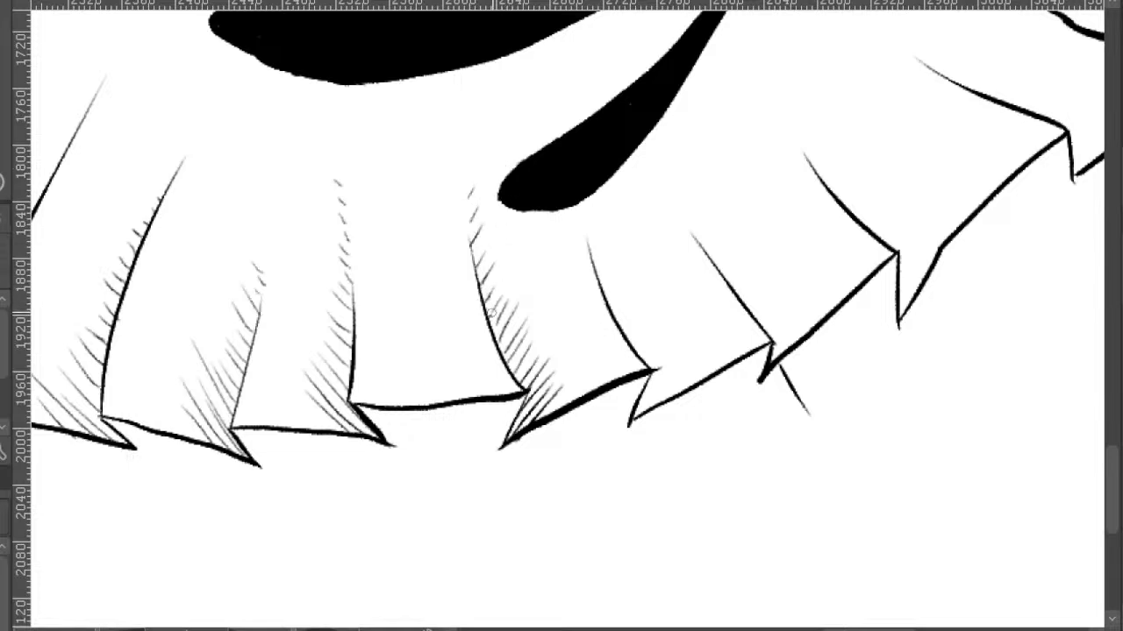
# - Cross-hatch the lower shading of the first five pleats with strokes running along the pleat lines
pyautogui.scroll(-1, 559, 303)
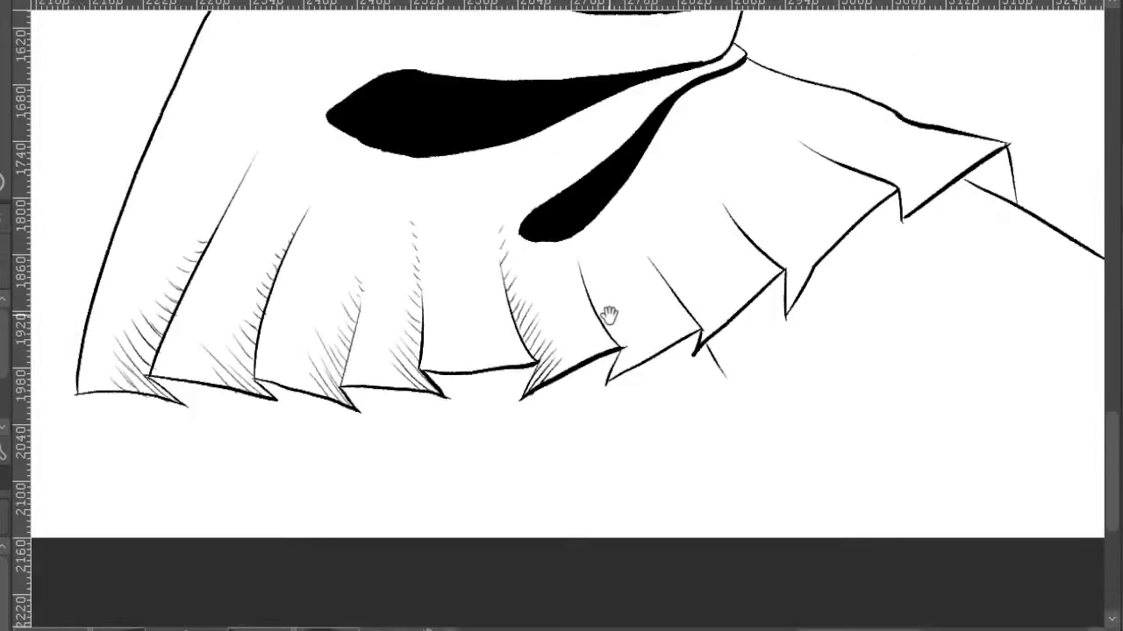
pyautogui.moveTo(609, 315); pyautogui.dragTo(659, 312)
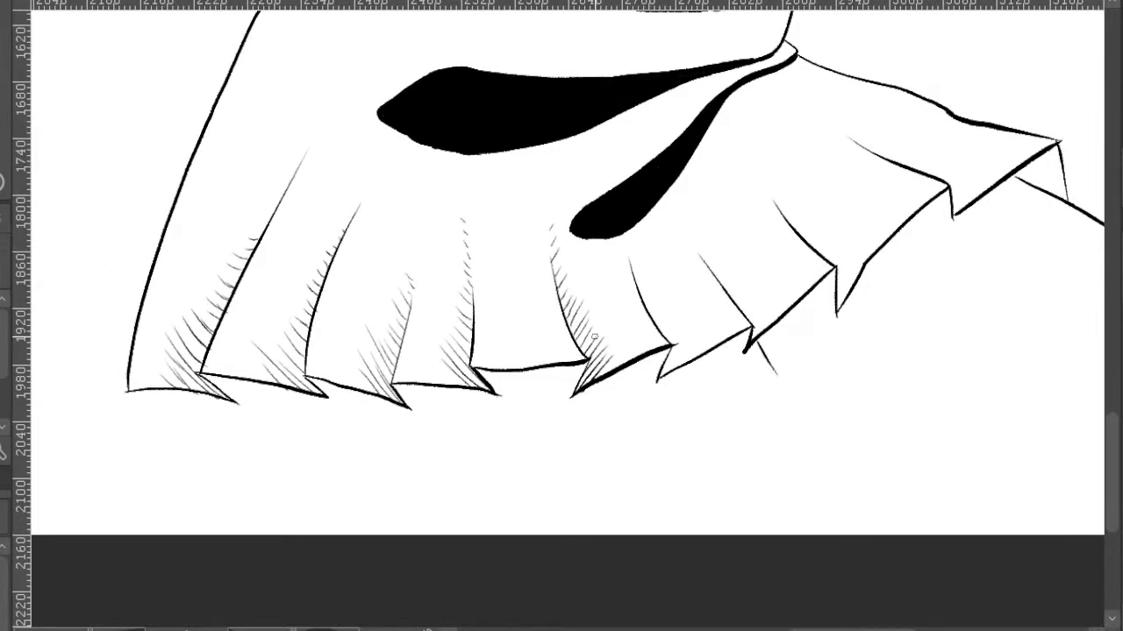
pyautogui.scroll(1, 474, 377)
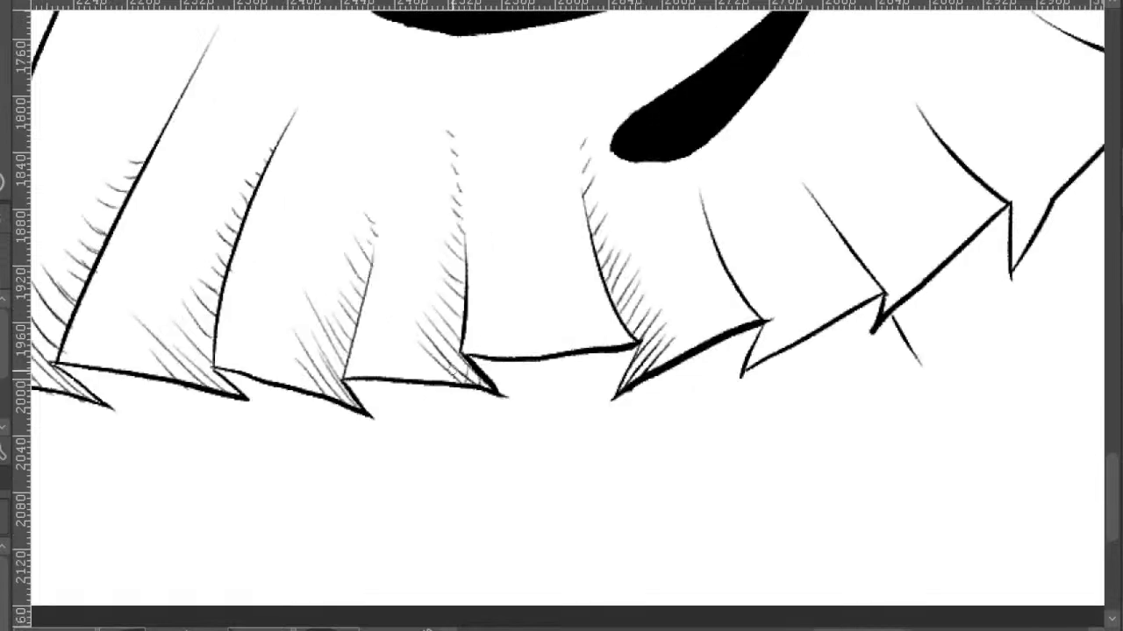
pyautogui.moveTo(444, 383); pyautogui.dragTo(457, 286)
pyautogui.moveTo(444, 383); pyautogui.dragTo(429, 359)
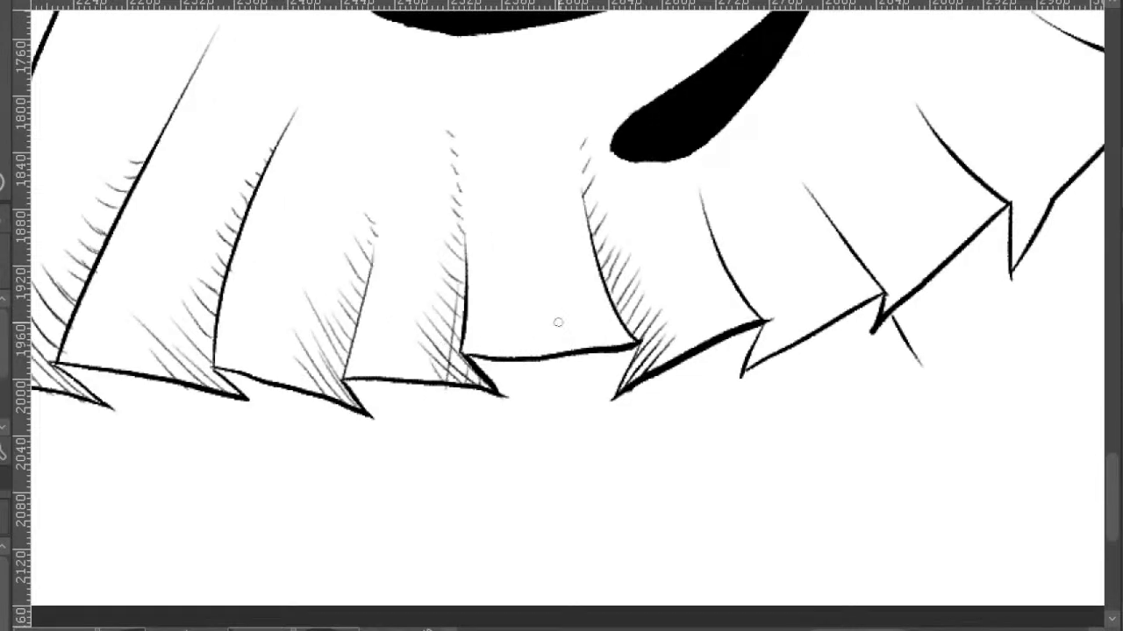
pyautogui.moveTo(605, 274); pyautogui.dragTo(654, 367)
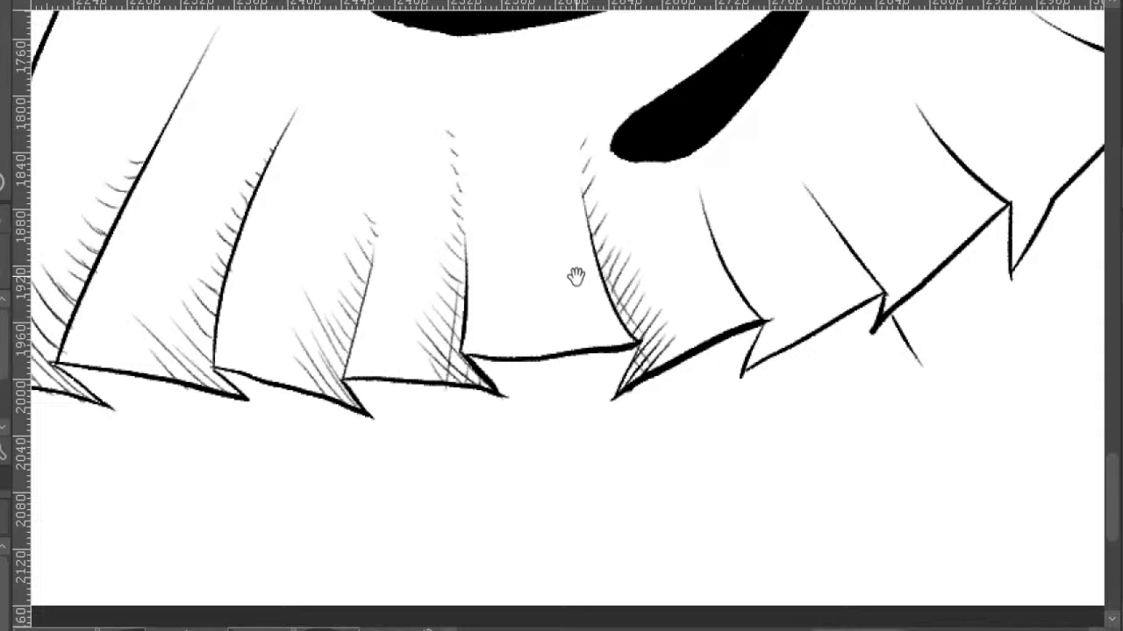
pyautogui.moveTo(576, 279); pyautogui.dragTo(697, 379)
pyautogui.moveTo(456, 480)
pyautogui.mouseDown()
pyautogui.moveTo(488, 374)
pyautogui.moveTo(471, 404)
pyautogui.mouseUp()
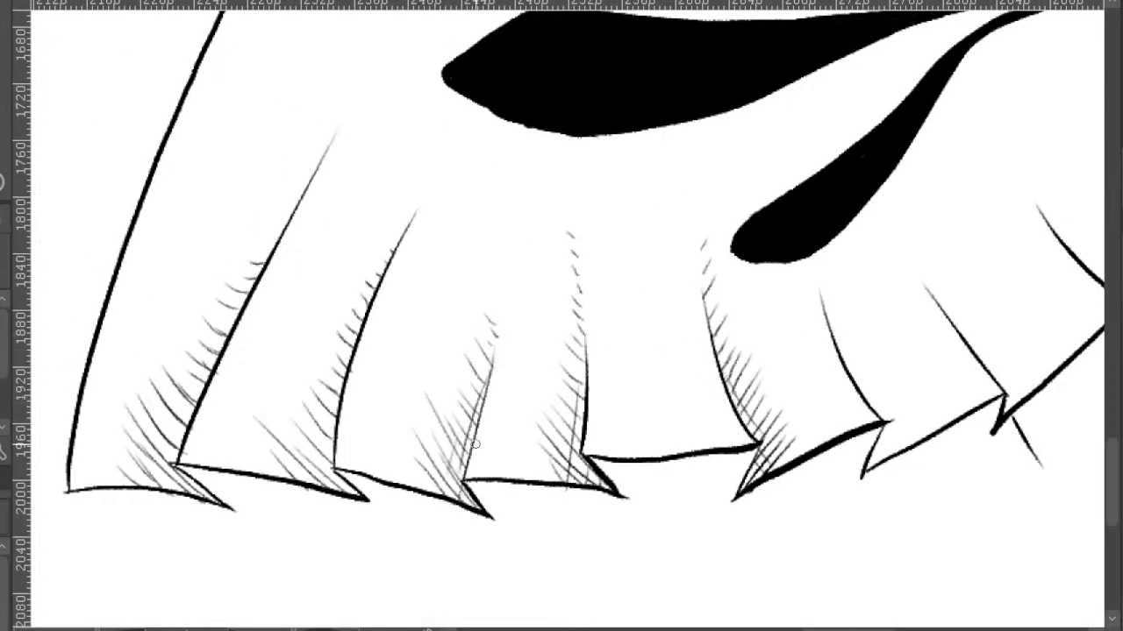
pyautogui.moveTo(473, 445); pyautogui.dragTo(554, 468)
pyautogui.moveTo(395, 501)
pyautogui.mouseDown()
pyautogui.moveTo(426, 368)
pyautogui.moveTo(558, 423)
pyautogui.mouseUp()
pyautogui.moveTo(381, 516); pyautogui.dragTo(425, 396)
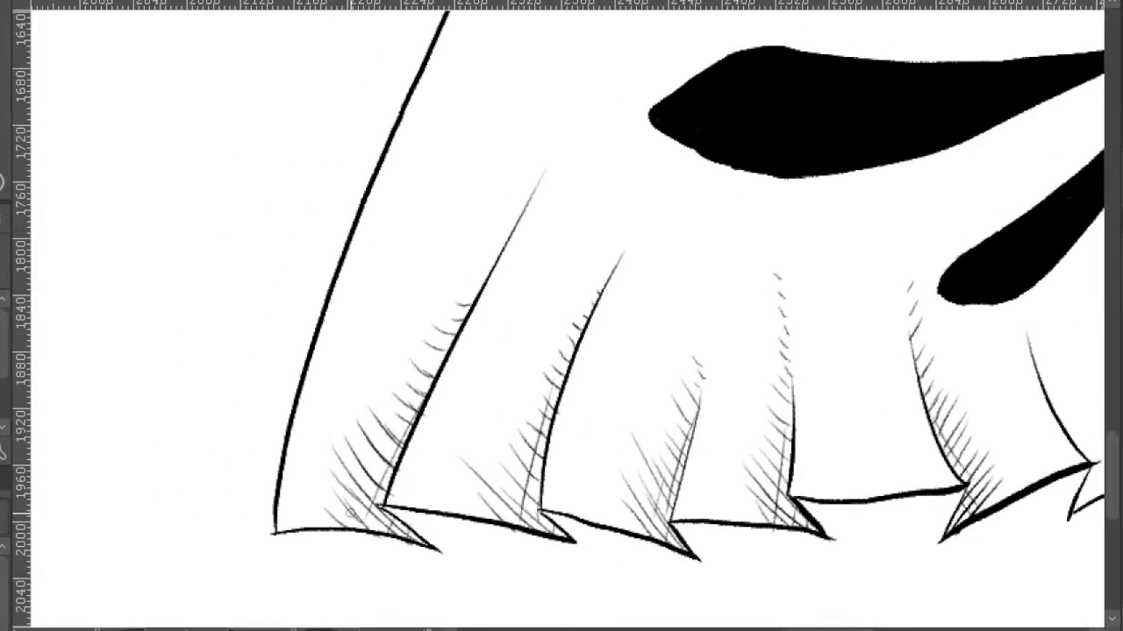
# - Hatch the right side of the sixth pleat line with diagonal strokes from the hem fold to the line's top
pyautogui.scroll(-2, 470, 307)
pyautogui.moveTo(770, 215)
pyautogui.mouseDown()
pyautogui.moveTo(689, 246)
pyautogui.moveTo(694, 275)
pyautogui.moveTo(631, 251)
pyautogui.moveTo(708, 345)
pyautogui.mouseUp()
pyautogui.scroll(2, 589, 347)
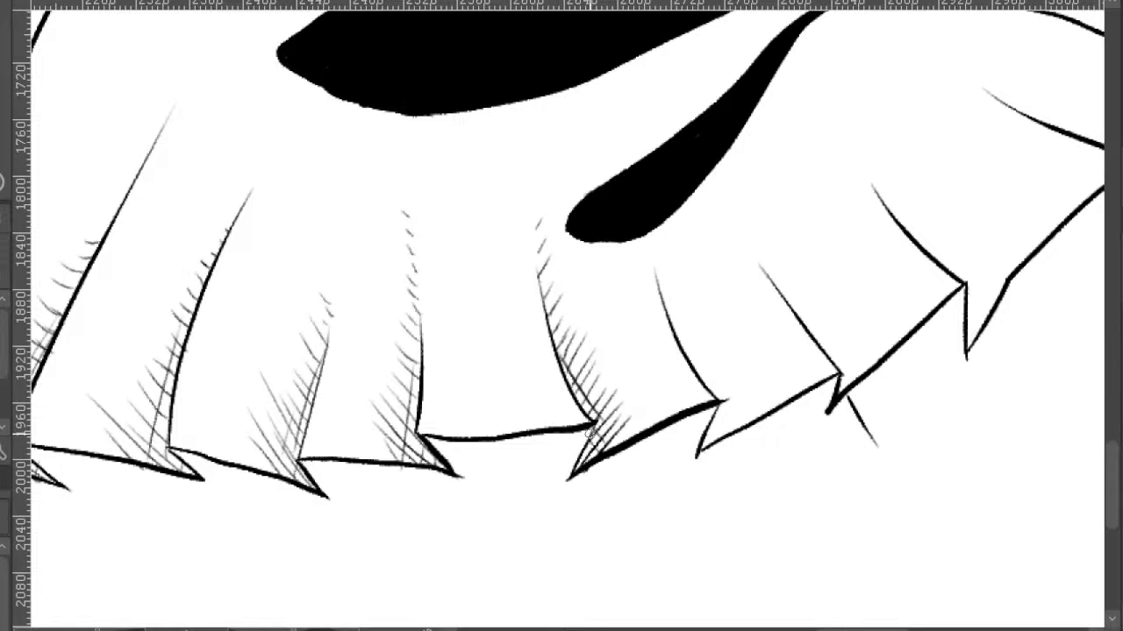
pyautogui.moveTo(722, 324)
pyautogui.mouseDown()
pyautogui.moveTo(639, 354)
pyautogui.moveTo(576, 342)
pyautogui.mouseUp()
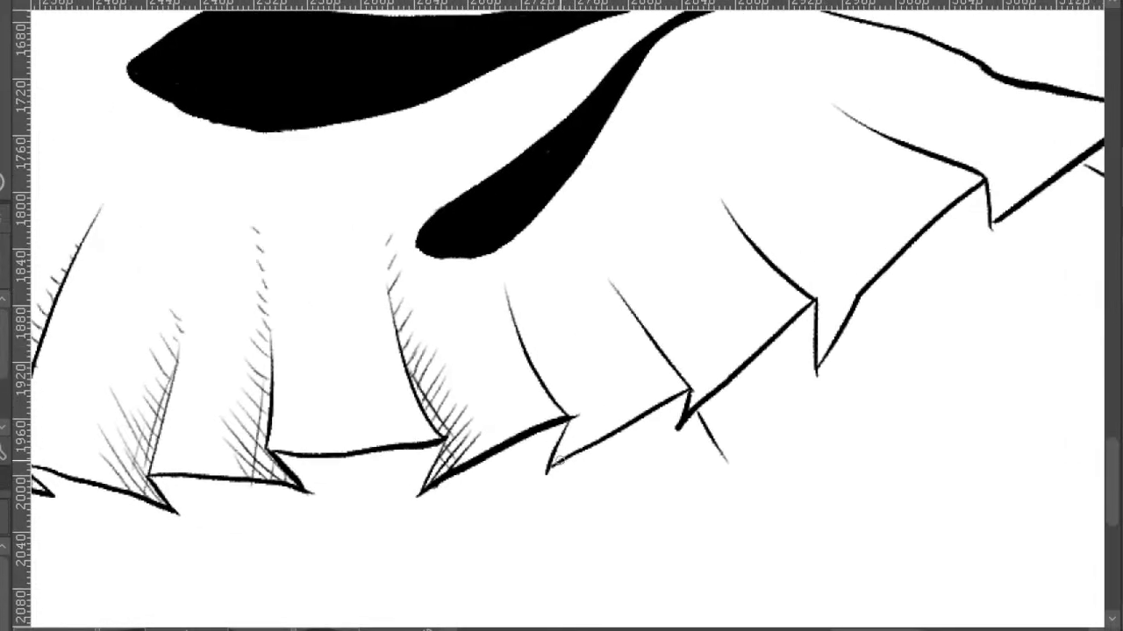
pyautogui.moveTo(558, 461); pyautogui.dragTo(618, 387)
pyautogui.moveTo(605, 436); pyautogui.dragTo(630, 410)
pyautogui.moveTo(567, 435)
pyautogui.mouseDown()
pyautogui.moveTo(602, 393)
pyautogui.moveTo(598, 377)
pyautogui.mouseUp()
pyautogui.moveTo(558, 412)
pyautogui.mouseDown()
pyautogui.moveTo(582, 379)
pyautogui.moveTo(568, 388)
pyautogui.moveTo(523, 254)
pyautogui.mouseUp()
# - Hatch the lower edge of the skirt's narrow black fold with long diagonal strokes, from the sixth pleat to the waistband tip
pyautogui.moveTo(502, 265)
pyautogui.mouseDown()
pyautogui.moveTo(516, 242)
pyautogui.moveTo(490, 308)
pyautogui.moveTo(542, 227)
pyautogui.mouseUp()
pyautogui.moveTo(507, 313); pyautogui.dragTo(551, 228)
pyautogui.moveTo(540, 268); pyautogui.dragTo(576, 174)
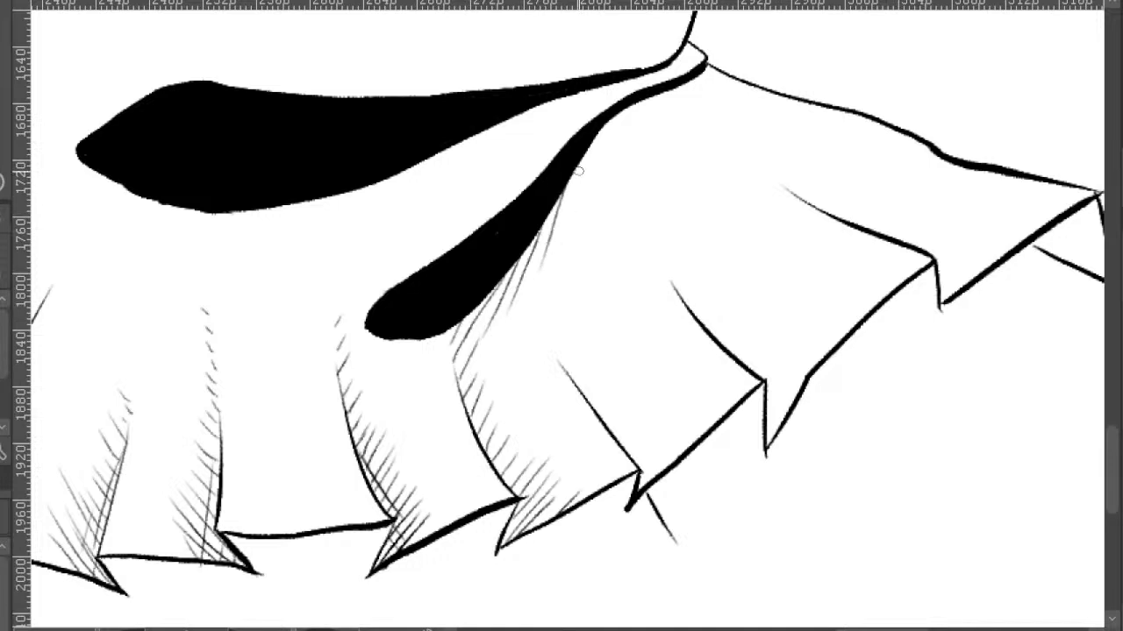
pyautogui.moveTo(566, 253); pyautogui.dragTo(593, 148)
pyautogui.moveTo(584, 208); pyautogui.dragTo(633, 103)
pyautogui.moveTo(607, 175)
pyautogui.mouseDown()
pyautogui.moveTo(626, 124)
pyautogui.moveTo(653, 105)
pyautogui.mouseUp()
pyautogui.moveTo(655, 128)
pyautogui.mouseDown()
pyautogui.moveTo(671, 91)
pyautogui.moveTo(712, 62)
pyautogui.mouseUp()
pyautogui.moveTo(692, 100); pyautogui.dragTo(709, 67)
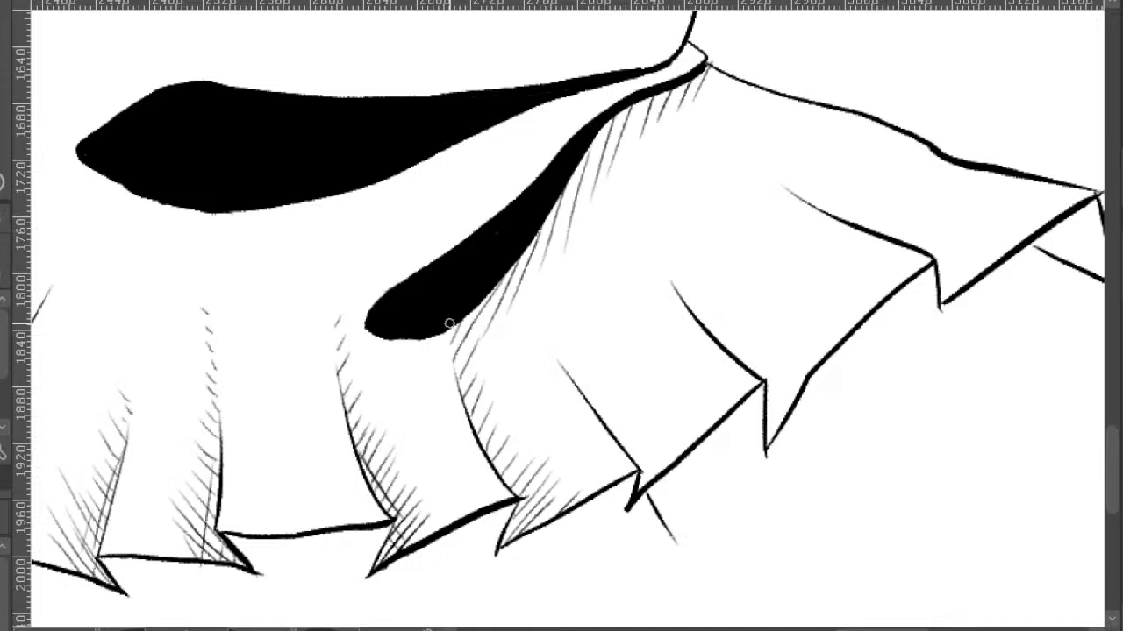
# - Hatch below the rounded end of the narrow black fold, joining the shading at the top of the fifth pleat
pyautogui.moveTo(433, 354)
pyautogui.mouseDown()
pyautogui.moveTo(451, 321)
pyautogui.moveTo(429, 337)
pyautogui.mouseUp()
pyautogui.moveTo(398, 356)
pyautogui.mouseDown()
pyautogui.moveTo(411, 340)
pyautogui.moveTo(391, 321)
pyautogui.mouseUp()
pyautogui.moveTo(359, 360); pyautogui.dragTo(379, 310)
pyautogui.moveTo(337, 375); pyautogui.dragTo(366, 330)
pyautogui.moveTo(342, 396)
pyautogui.mouseDown()
pyautogui.moveTo(369, 349)
pyautogui.moveTo(389, 340)
pyautogui.mouseUp()
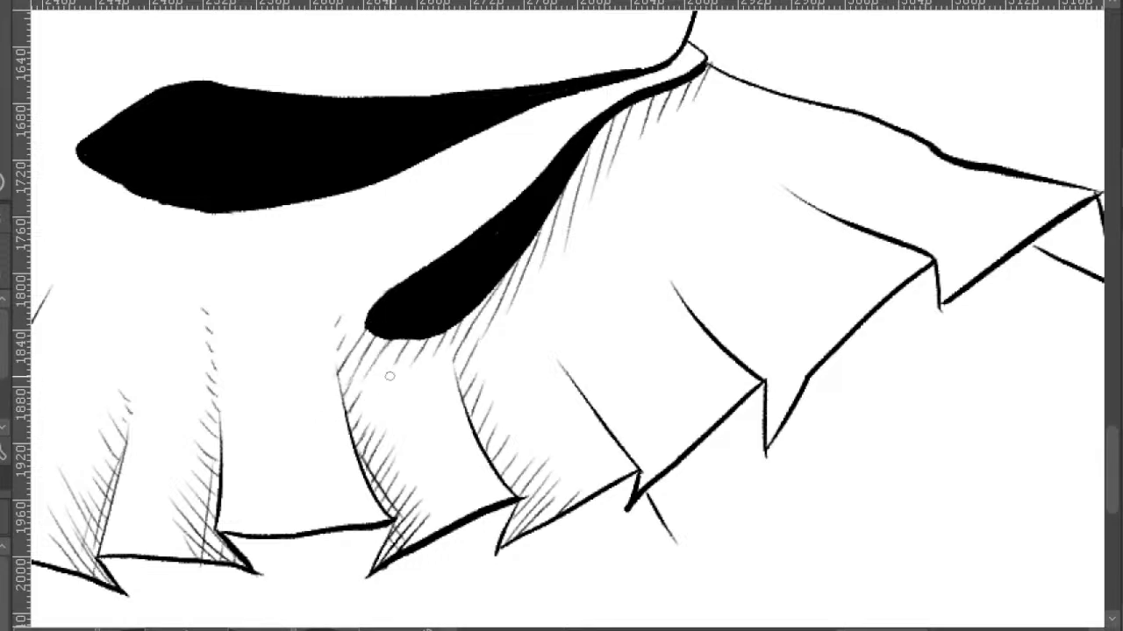
# - Cross-hatch the sixth pleat's shading and hatch along the seventh pleat line with steep strokes down to the hem
pyautogui.scroll(-1, 476, 281)
pyautogui.scroll(2, 607, 266)
pyautogui.moveTo(597, 392); pyautogui.dragTo(616, 295)
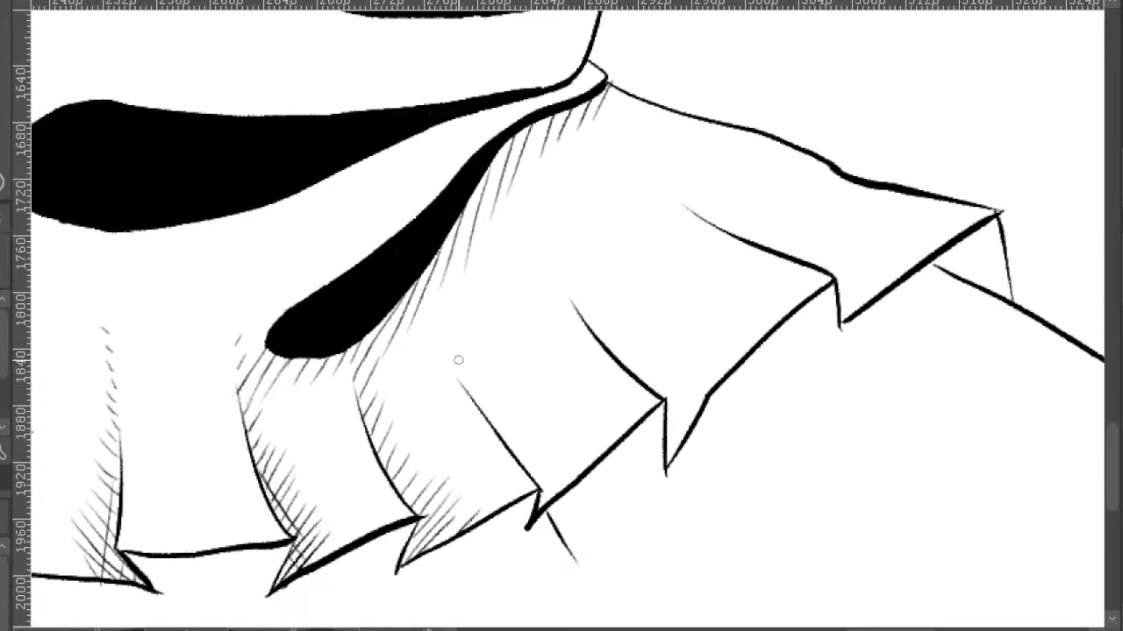
pyautogui.moveTo(445, 270); pyautogui.dragTo(424, 344)
pyautogui.moveTo(445, 304)
pyautogui.mouseDown()
pyautogui.moveTo(442, 353)
pyautogui.moveTo(450, 328)
pyautogui.moveTo(455, 372)
pyautogui.moveTo(460, 351)
pyautogui.moveTo(483, 405)
pyautogui.mouseUp()
pyautogui.moveTo(500, 400)
pyautogui.mouseDown()
pyautogui.moveTo(495, 448)
pyautogui.moveTo(523, 437)
pyautogui.moveTo(522, 481)
pyautogui.moveTo(549, 450)
pyautogui.moveTo(551, 497)
pyautogui.mouseUp()
pyautogui.moveTo(576, 446)
pyautogui.mouseDown()
pyautogui.moveTo(570, 484)
pyautogui.moveTo(553, 498)
pyautogui.mouseUp()
pyautogui.moveTo(549, 392)
pyautogui.mouseDown()
pyautogui.moveTo(535, 474)
pyautogui.moveTo(512, 454)
pyautogui.mouseUp()
pyautogui.moveTo(609, 263); pyautogui.dragTo(560, 284)
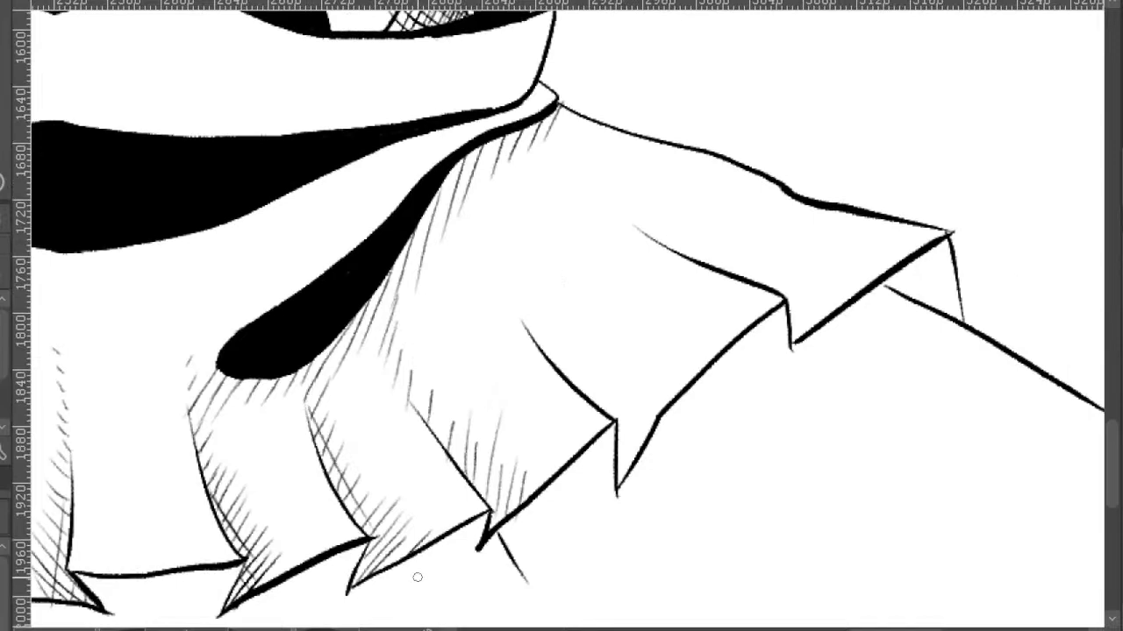
# - Cross the seventh pleat's hatching with diagonal strokes along its line, redoing the first stroke
pyautogui.moveTo(374, 321); pyautogui.dragTo(472, 479)
pyautogui.hotkey('ctrl', 'z')
pyautogui.moveTo(399, 362); pyautogui.dragTo(479, 481)
pyautogui.moveTo(399, 358); pyautogui.dragTo(465, 445)
pyautogui.moveTo(375, 453)
pyautogui.mouseDown()
pyautogui.moveTo(391, 490)
pyautogui.moveTo(395, 453)
pyautogui.moveTo(417, 484)
pyautogui.mouseUp()
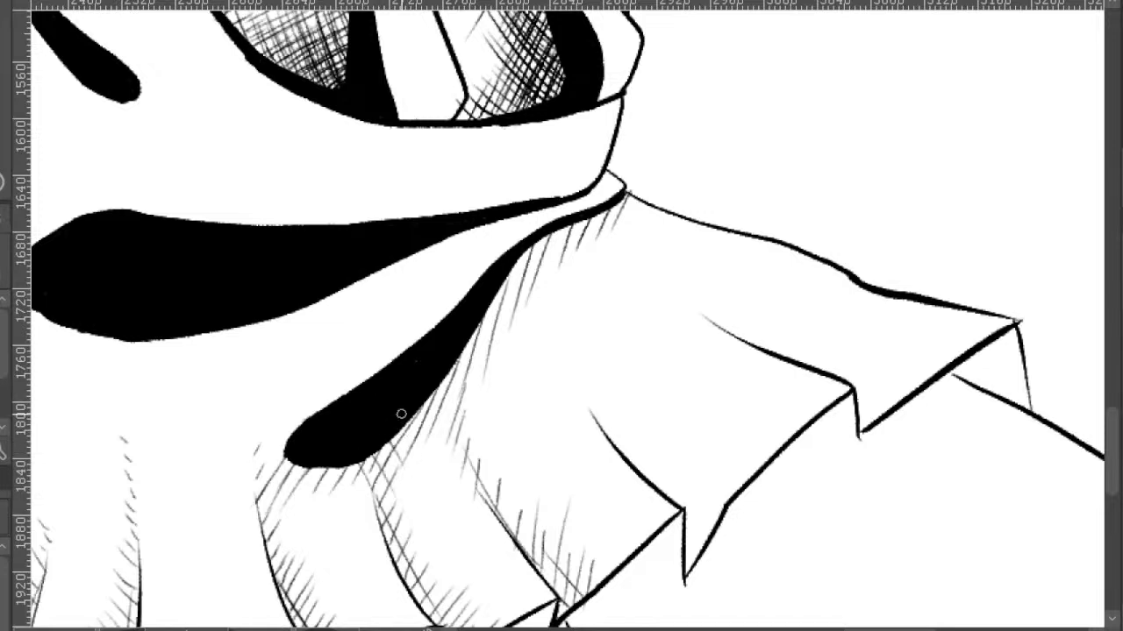
# - Cross-hatch the shading along the narrow black fold's lower edge up to the waistband and below its rounded end
pyautogui.moveTo(403, 412); pyautogui.dragTo(426, 458)
pyautogui.moveTo(439, 393); pyautogui.dragTo(474, 437)
pyautogui.moveTo(483, 377); pyautogui.dragTo(449, 419)
pyautogui.moveTo(490, 329); pyautogui.dragTo(463, 381)
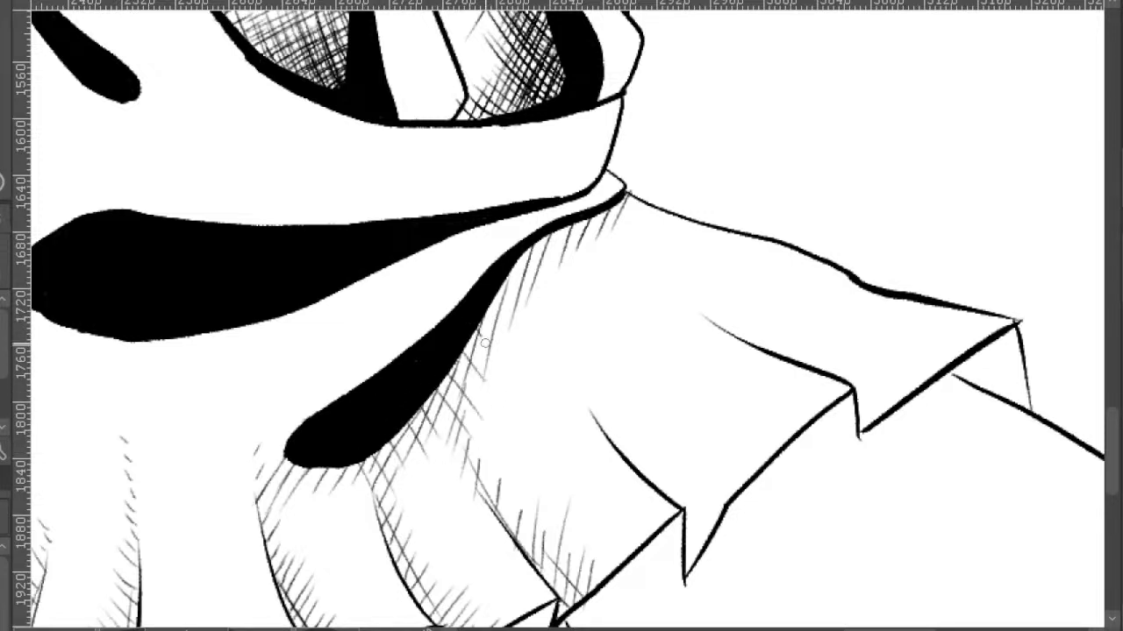
pyautogui.moveTo(500, 307); pyautogui.dragTo(479, 361)
pyautogui.moveTo(507, 279); pyautogui.dragTo(491, 309)
pyautogui.moveTo(530, 263); pyautogui.dragTo(507, 299)
pyautogui.moveTo(549, 238)
pyautogui.mouseDown()
pyautogui.moveTo(527, 269)
pyautogui.moveTo(544, 261)
pyautogui.mouseUp()
pyautogui.moveTo(601, 220); pyautogui.dragTo(577, 244)
pyautogui.moveTo(625, 200); pyautogui.dragTo(612, 215)
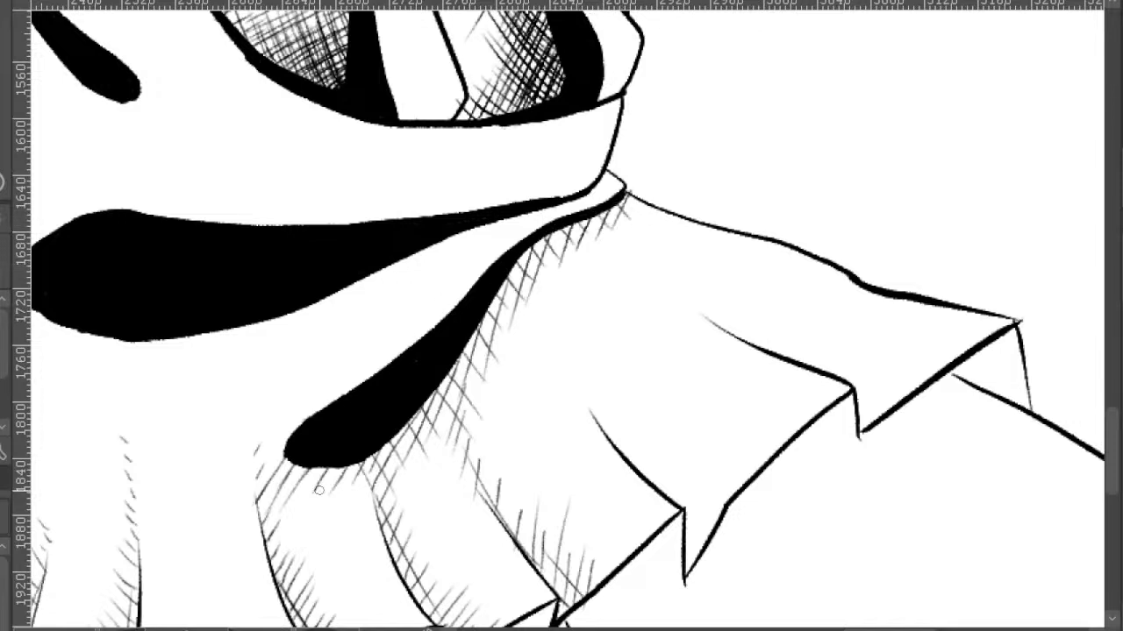
pyautogui.moveTo(362, 468)
pyautogui.mouseDown()
pyautogui.moveTo(330, 500)
pyautogui.moveTo(279, 483)
pyautogui.moveTo(262, 502)
pyautogui.moveTo(259, 583)
pyautogui.moveTo(165, 508)
pyautogui.mouseUp()
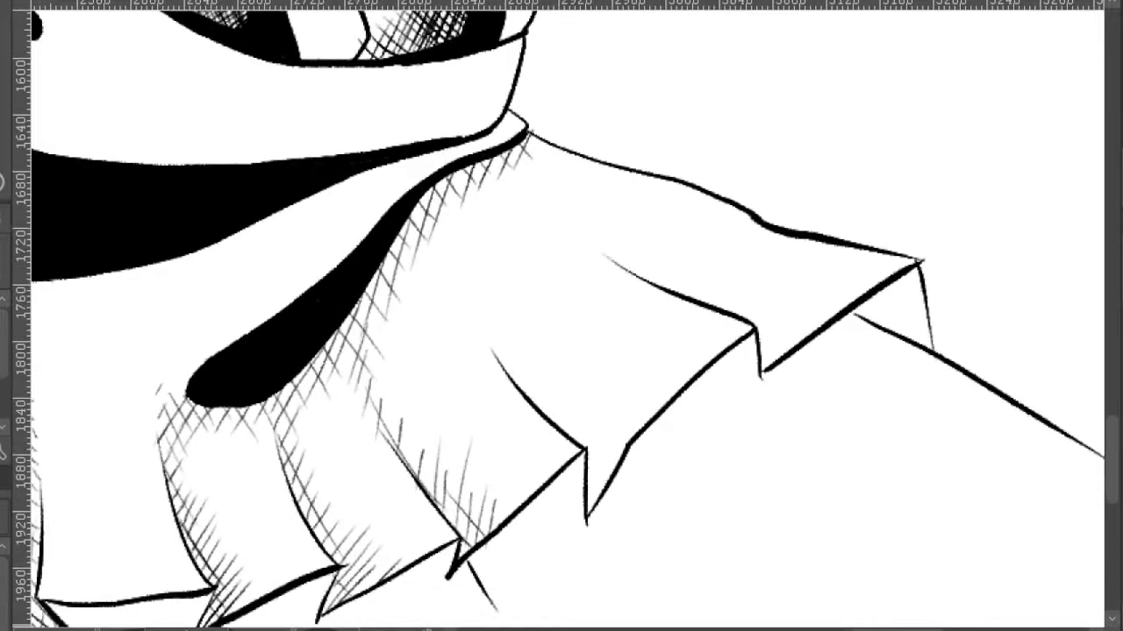
# - Add a few extra hatch strokes beside the upper part of the skirt's narrow black fold
pyautogui.scroll(-4, 709, 446)
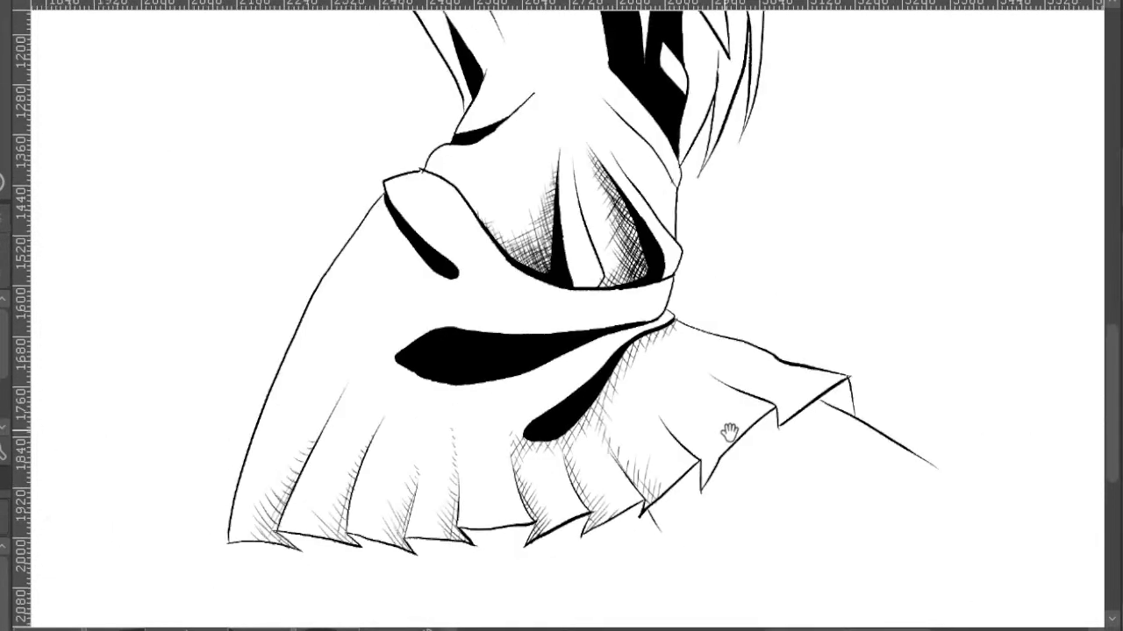
pyautogui.moveTo(609, 333); pyautogui.dragTo(645, 341)
pyautogui.scroll(3, 645, 341)
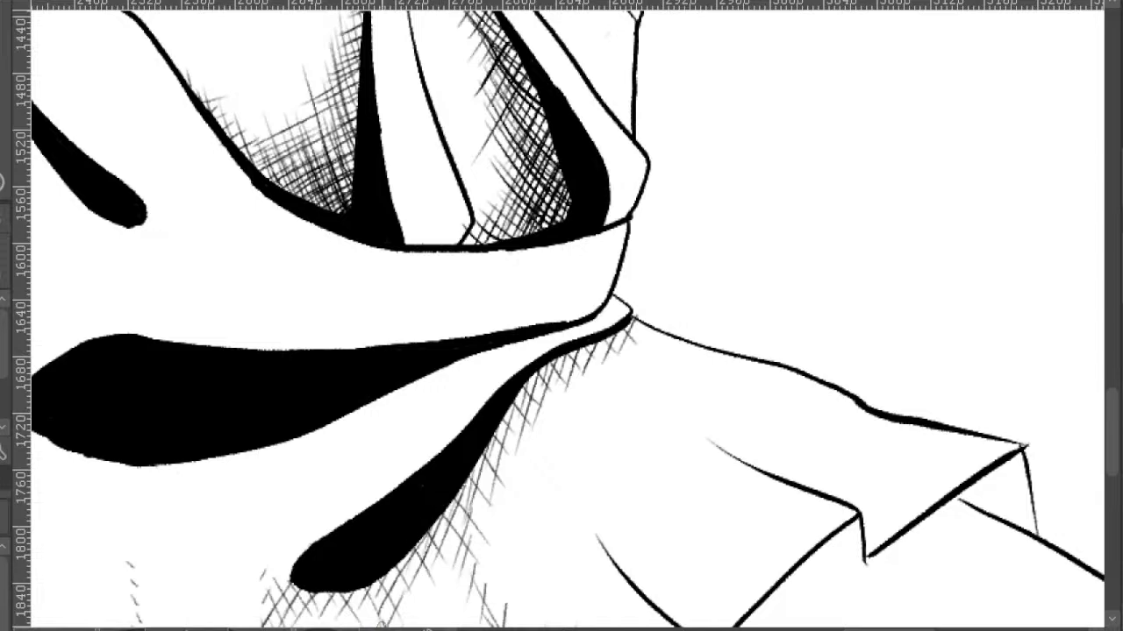
pyautogui.moveTo(547, 419); pyautogui.dragTo(516, 471)
pyautogui.moveTo(557, 395)
pyautogui.mouseDown()
pyautogui.moveTo(550, 427)
pyautogui.moveTo(567, 412)
pyautogui.mouseUp()
pyautogui.moveTo(596, 378); pyautogui.dragTo(592, 391)
pyautogui.moveTo(673, 418); pyautogui.dragTo(603, 252)
# - Hatch the eighth pleat with steep strokes from its hem corner up along the lower part of its line
pyautogui.scroll(-2, 627, 171)
pyautogui.moveTo(671, 288)
pyautogui.mouseDown()
pyautogui.moveTo(717, 369)
pyautogui.moveTo(657, 257)
pyautogui.mouseUp()
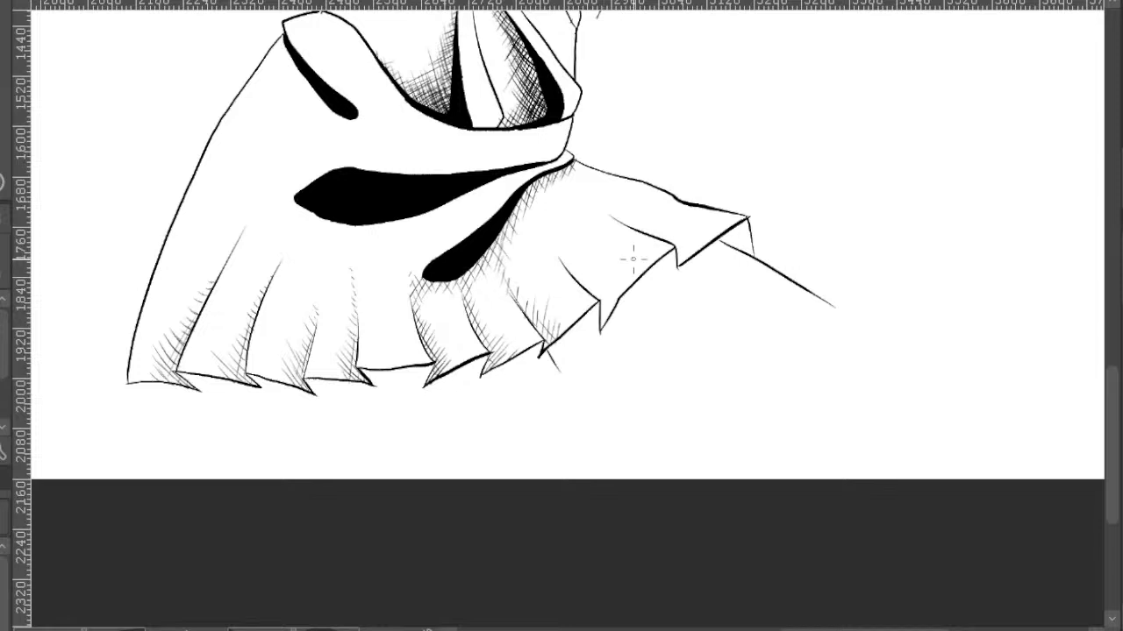
pyautogui.scroll(3, 633, 258)
pyautogui.moveTo(580, 373)
pyautogui.mouseDown()
pyautogui.moveTo(582, 328)
pyautogui.moveTo(609, 261)
pyautogui.mouseUp()
pyautogui.moveTo(587, 331); pyautogui.dragTo(626, 218)
pyautogui.moveTo(562, 359); pyautogui.dragTo(598, 223)
pyautogui.moveTo(558, 339); pyautogui.dragTo(576, 237)
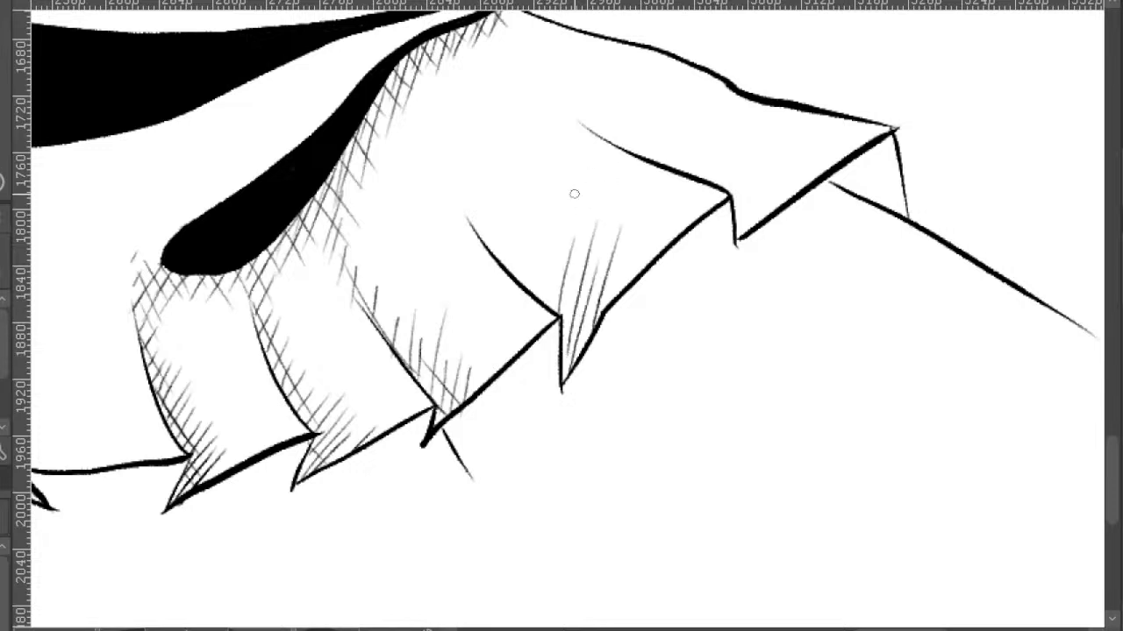
pyautogui.moveTo(540, 312); pyautogui.dragTo(551, 250)
pyautogui.moveTo(519, 286)
pyautogui.mouseDown()
pyautogui.moveTo(539, 205)
pyautogui.moveTo(519, 202)
pyautogui.moveTo(543, 214)
pyautogui.mouseUp()
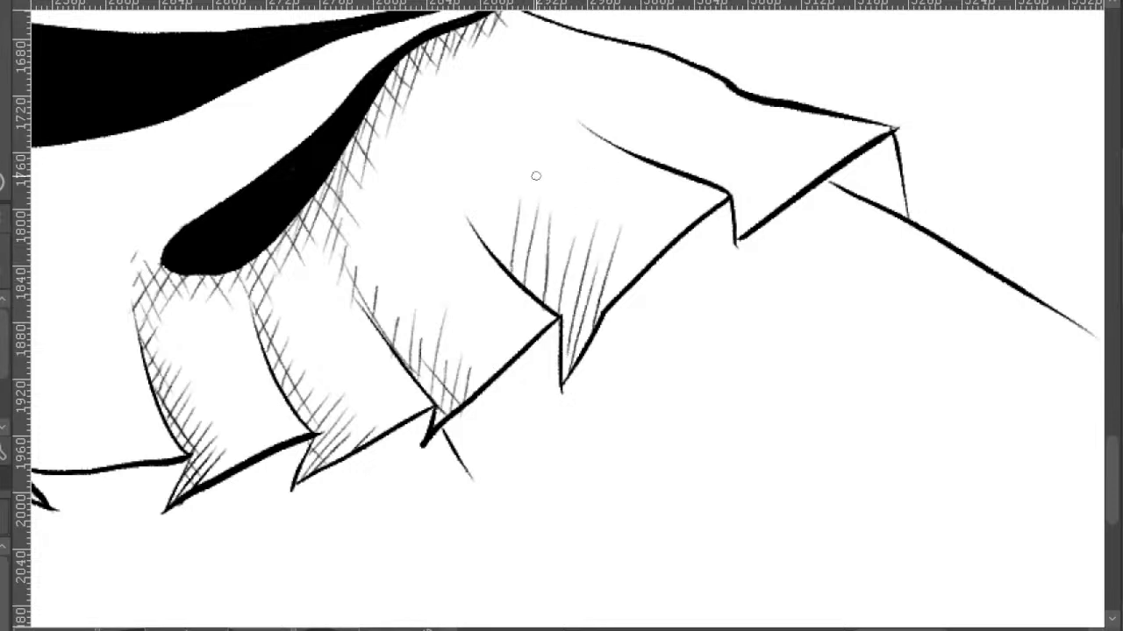
# - Continue the steep hatching past the upper end of the eighth pleat line toward the narrow black fold, redoing two strokes
pyautogui.moveTo(499, 261)
pyautogui.mouseDown()
pyautogui.moveTo(503, 199)
pyautogui.moveTo(458, 133)
pyautogui.mouseUp()
pyautogui.moveTo(445, 193); pyautogui.dragTo(453, 103)
pyautogui.hotkey('ctrl', 'z')
pyautogui.hotkey('ctrl', 'z')
pyautogui.moveTo(456, 205); pyautogui.dragTo(471, 128)
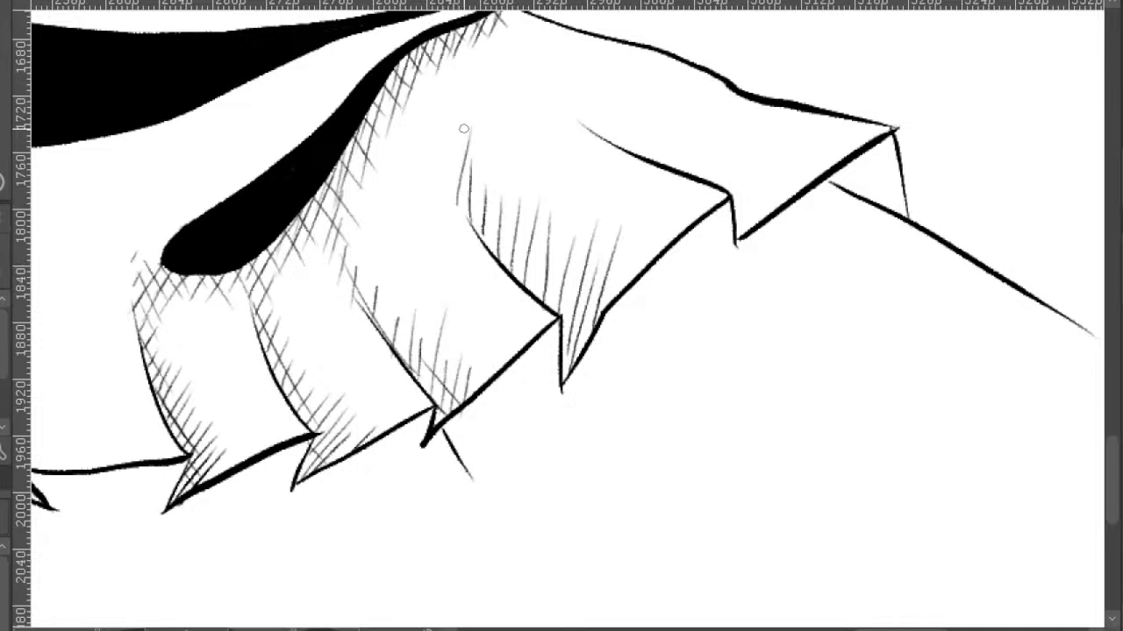
pyautogui.moveTo(444, 185); pyautogui.dragTo(453, 121)
pyautogui.moveTo(430, 164)
pyautogui.mouseDown()
pyautogui.moveTo(439, 114)
pyautogui.moveTo(414, 85)
pyautogui.mouseUp()
# - Hatch the ninth pleat with steep strokes from its hem corner along its line up to the waistband
pyautogui.moveTo(610, 239); pyautogui.dragTo(539, 212)
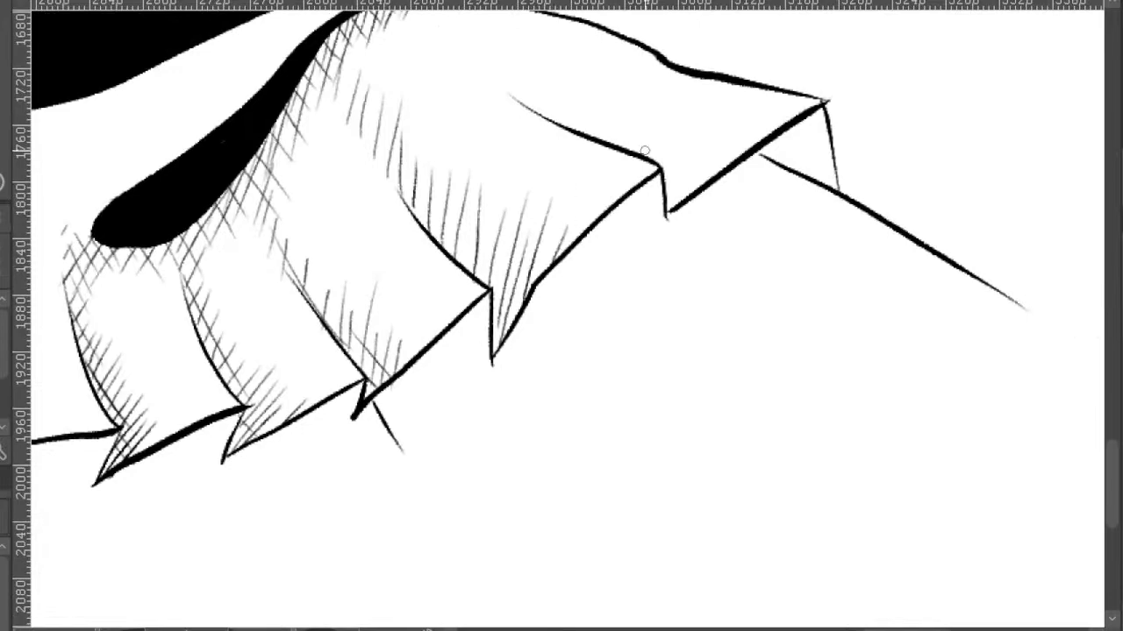
pyautogui.moveTo(702, 136)
pyautogui.mouseDown()
pyautogui.moveTo(622, 175)
pyautogui.moveTo(604, 353)
pyautogui.moveTo(654, 265)
pyautogui.mouseUp()
pyautogui.moveTo(625, 334)
pyautogui.mouseDown()
pyautogui.moveTo(640, 274)
pyautogui.moveTo(624, 288)
pyautogui.mouseUp()
pyautogui.moveTo(586, 351)
pyautogui.mouseDown()
pyautogui.moveTo(609, 279)
pyautogui.moveTo(597, 290)
pyautogui.moveTo(575, 272)
pyautogui.mouseUp()
pyautogui.moveTo(542, 307); pyautogui.dragTo(558, 260)
pyautogui.moveTo(524, 301)
pyautogui.mouseDown()
pyautogui.moveTo(539, 244)
pyautogui.moveTo(526, 232)
pyautogui.mouseUp()
pyautogui.moveTo(493, 288)
pyautogui.mouseDown()
pyautogui.moveTo(498, 230)
pyautogui.moveTo(475, 238)
pyautogui.moveTo(465, 214)
pyautogui.moveTo(481, 259)
pyautogui.moveTo(453, 216)
pyautogui.mouseUp()
pyautogui.moveTo(434, 258)
pyautogui.mouseDown()
pyautogui.moveTo(442, 187)
pyautogui.moveTo(437, 246)
pyautogui.moveTo(426, 174)
pyautogui.moveTo(410, 227)
pyautogui.moveTo(413, 167)
pyautogui.moveTo(393, 227)
pyautogui.moveTo(400, 186)
pyautogui.mouseUp()
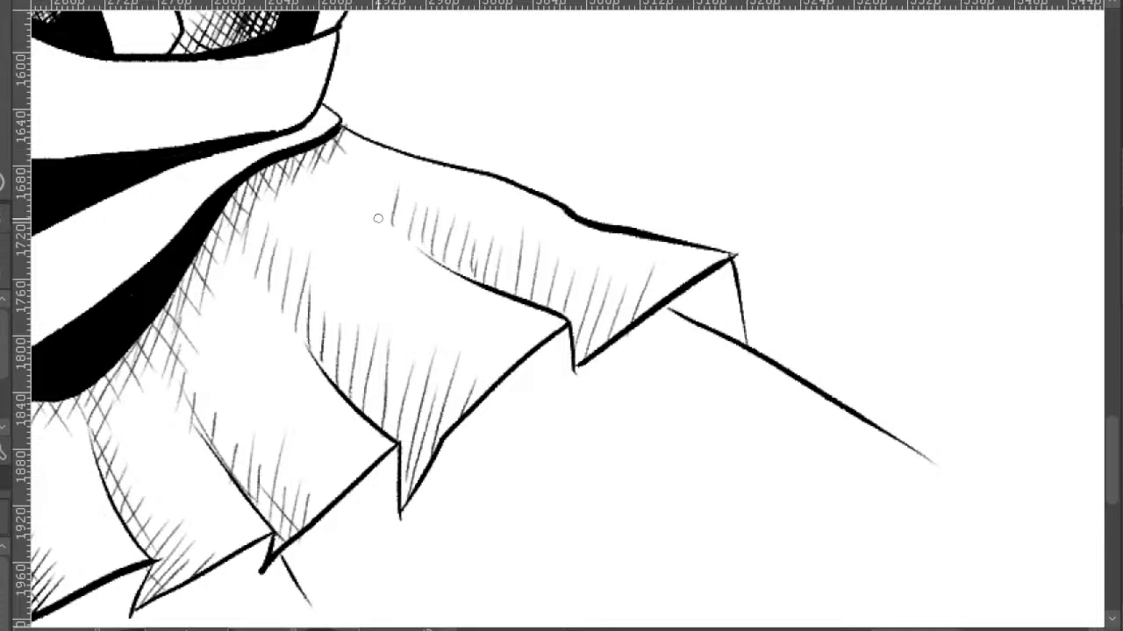
pyautogui.moveTo(375, 222); pyautogui.dragTo(384, 167)
pyautogui.moveTo(360, 206); pyautogui.dragTo(367, 128)
pyautogui.moveTo(338, 186); pyautogui.dragTo(349, 134)
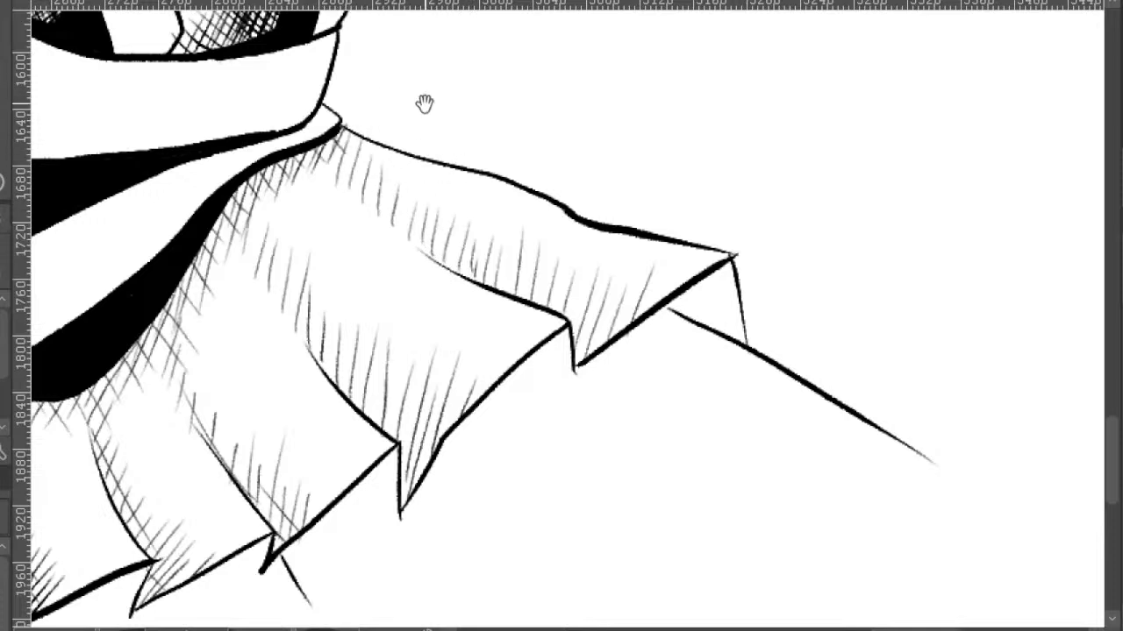
# - Hatch the small triangular underside at the skirt's far hem corner, undoing the last stroke
pyautogui.moveTo(426, 100); pyautogui.dragTo(409, 63)
pyautogui.moveTo(612, 262); pyautogui.dragTo(647, 225)
pyautogui.moveTo(654, 282)
pyautogui.mouseDown()
pyautogui.moveTo(663, 216)
pyautogui.moveTo(665, 289)
pyautogui.mouseUp()
pyautogui.hotkey('ctrl', 'z')
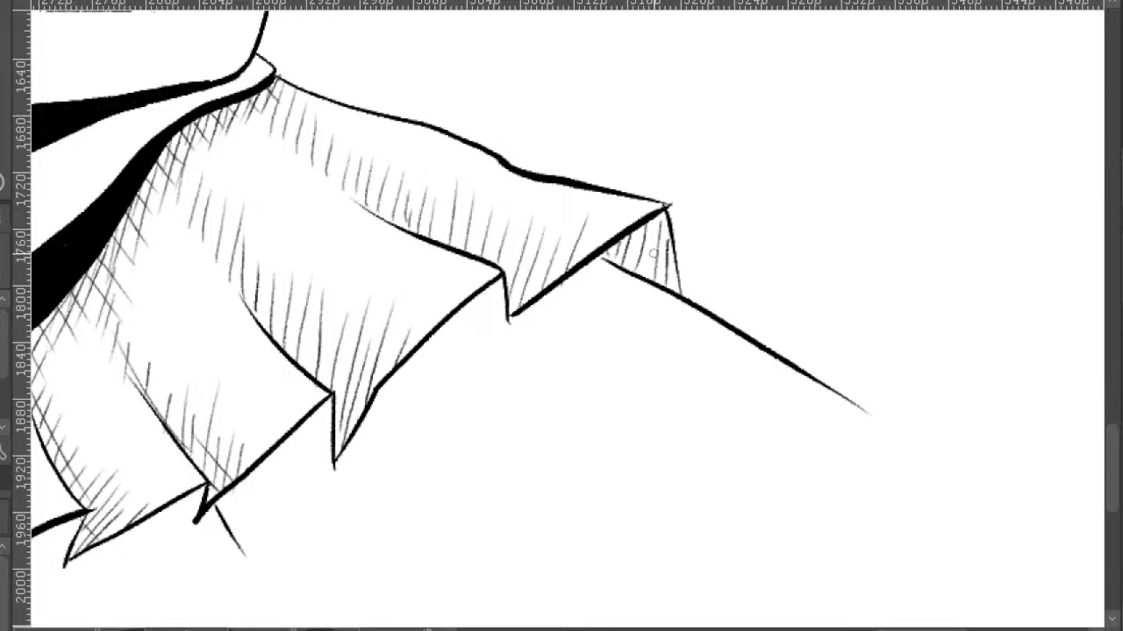
# - Cross the hatching of the eighth and ninth pleats with diagonal strokes running from the waist fold down toward the hem
pyautogui.moveTo(655, 221)
pyautogui.mouseDown()
pyautogui.moveTo(645, 274)
pyautogui.moveTo(631, 266)
pyautogui.moveTo(709, 317)
pyautogui.moveTo(767, 375)
pyautogui.mouseUp()
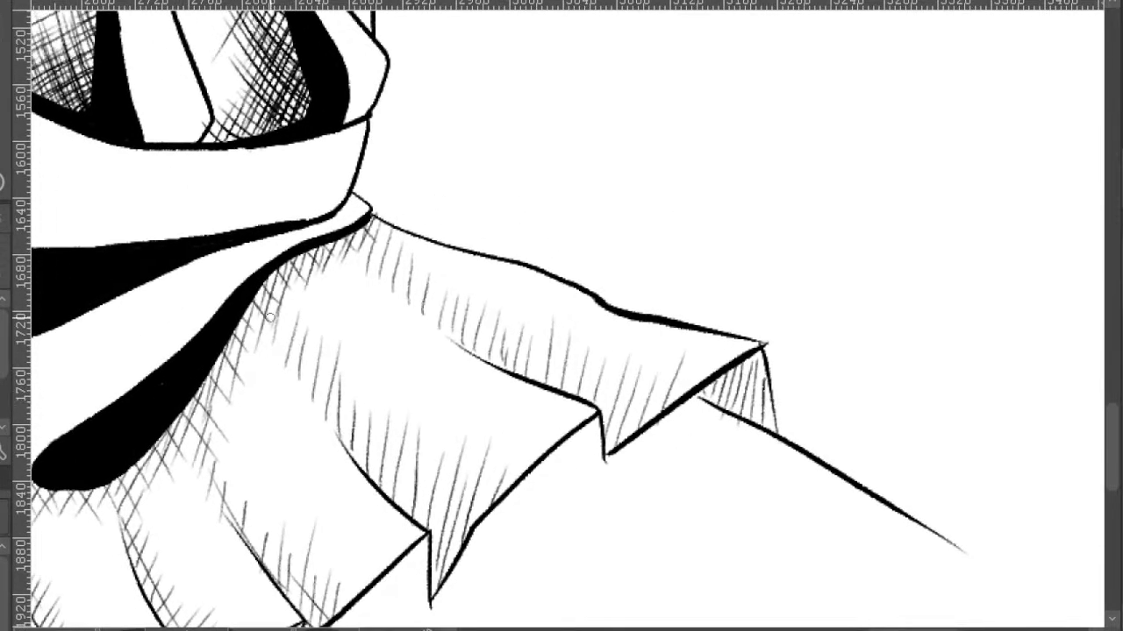
pyautogui.moveTo(271, 327); pyautogui.dragTo(372, 457)
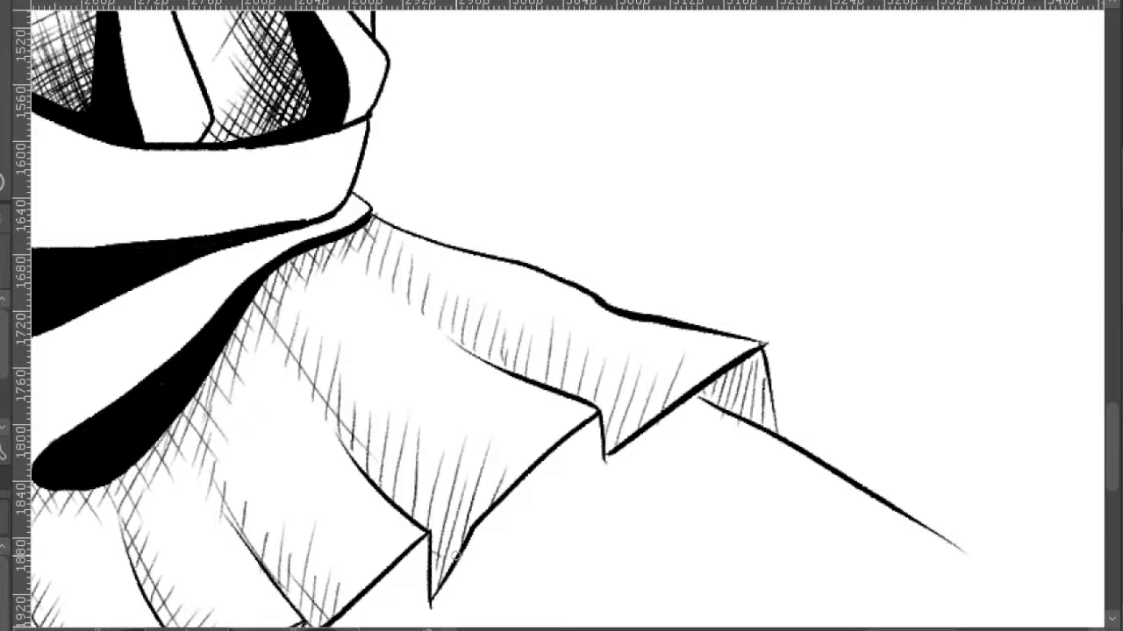
pyautogui.moveTo(465, 551); pyautogui.dragTo(391, 481)
pyautogui.moveTo(472, 531); pyautogui.dragTo(409, 488)
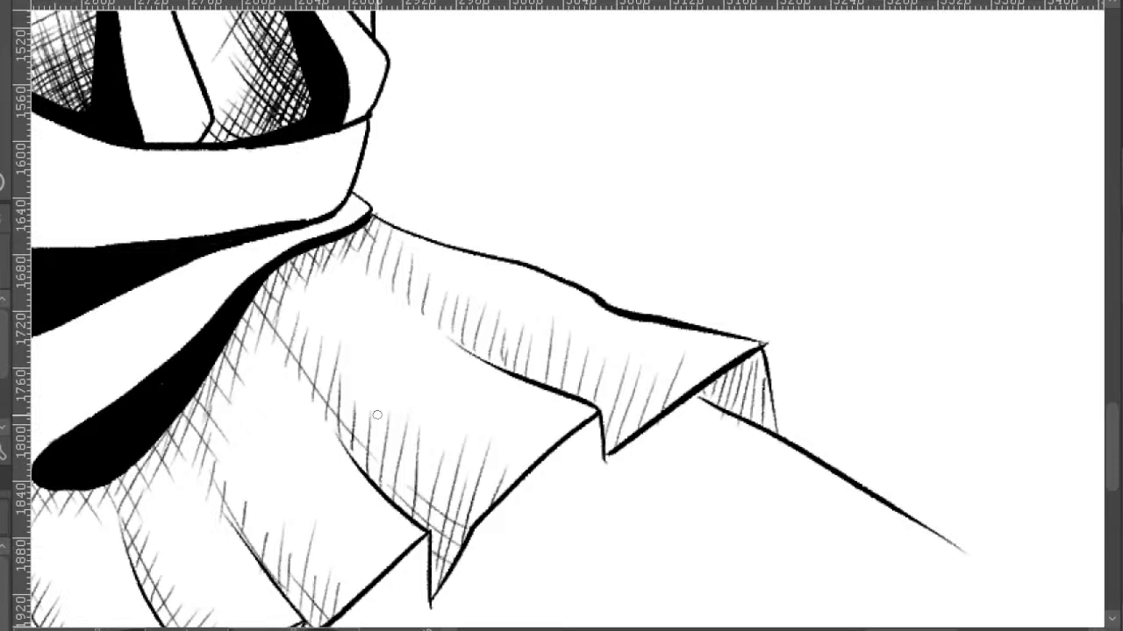
pyautogui.moveTo(533, 326); pyautogui.dragTo(442, 355)
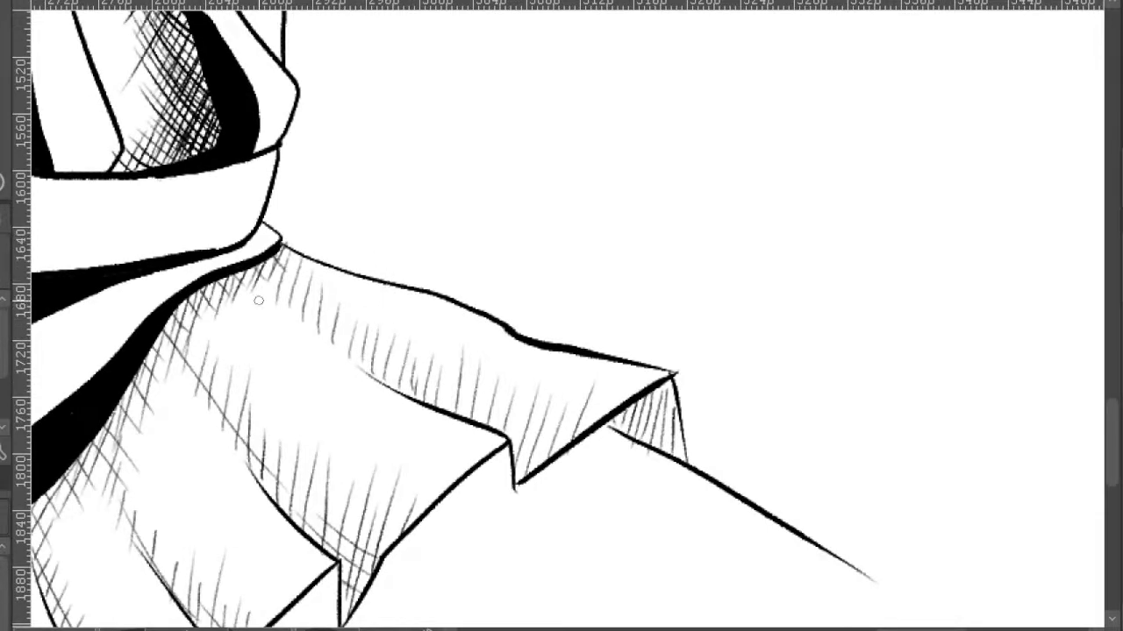
pyautogui.moveTo(377, 369); pyautogui.dragTo(482, 419)
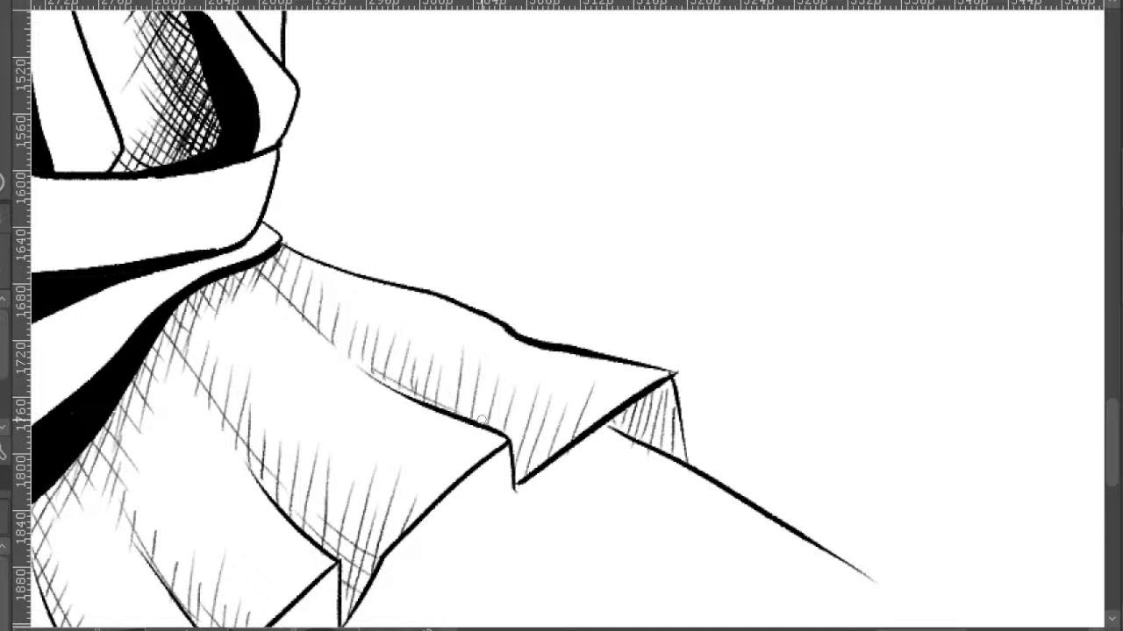
pyautogui.moveTo(514, 454); pyautogui.dragTo(536, 467)
# - Add short hatch strokes along the first pleat line and extend them up past its tip with fading ticks
pyautogui.scroll(-4, 456, 372)
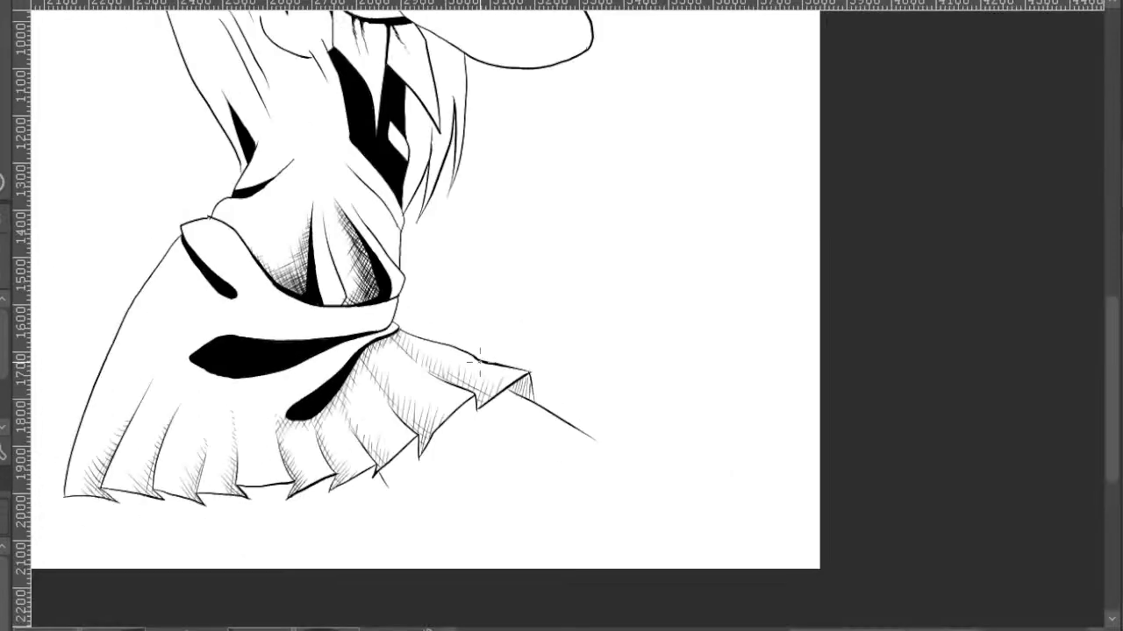
pyautogui.moveTo(523, 323)
pyautogui.mouseDown()
pyautogui.moveTo(699, 294)
pyautogui.moveTo(764, 295)
pyautogui.moveTo(780, 321)
pyautogui.moveTo(746, 301)
pyautogui.moveTo(823, 323)
pyautogui.mouseUp()
pyautogui.scroll(-3, 824, 323)
pyautogui.scroll(1, 824, 344)
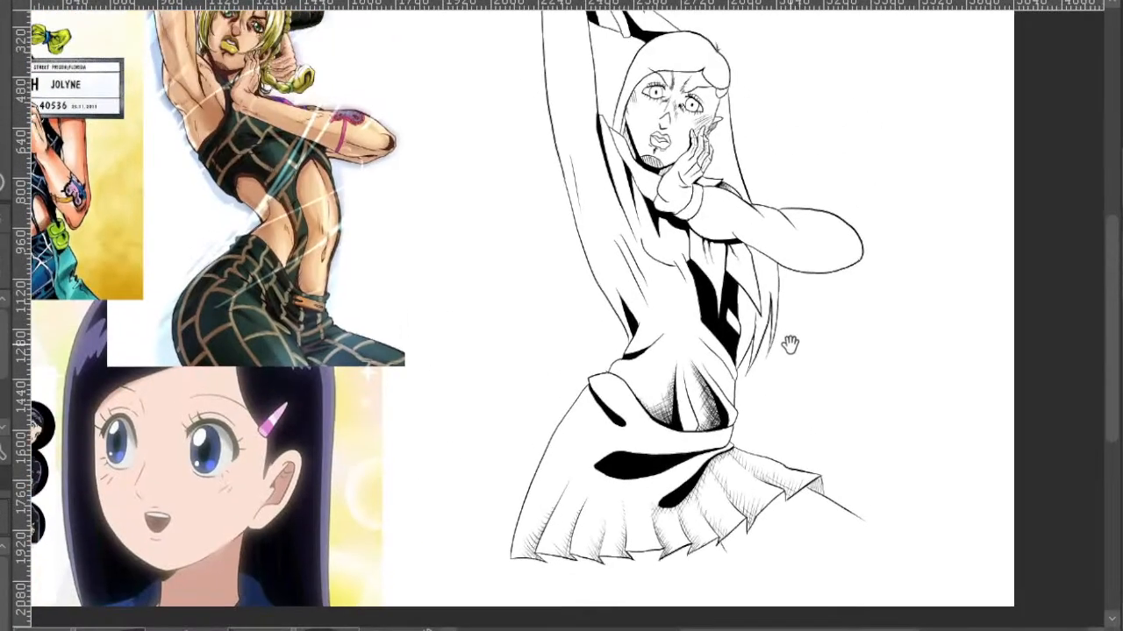
pyautogui.moveTo(827, 371); pyautogui.dragTo(842, 345)
pyautogui.scroll(4, 594, 501)
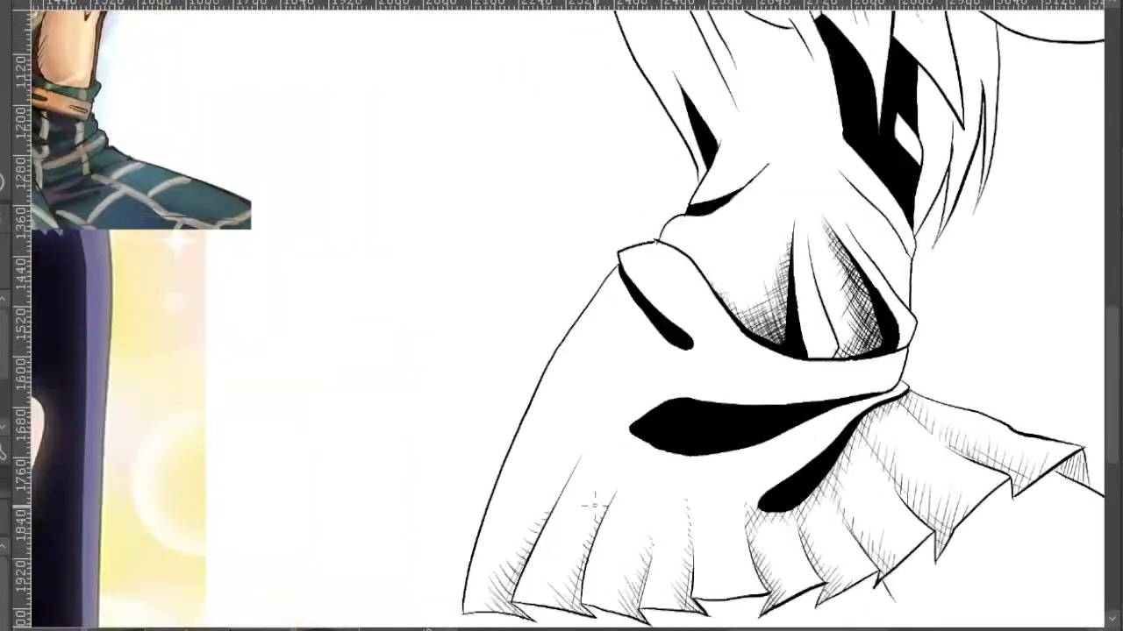
pyautogui.scroll(-1, 483, 533)
pyautogui.scroll(2, 494, 543)
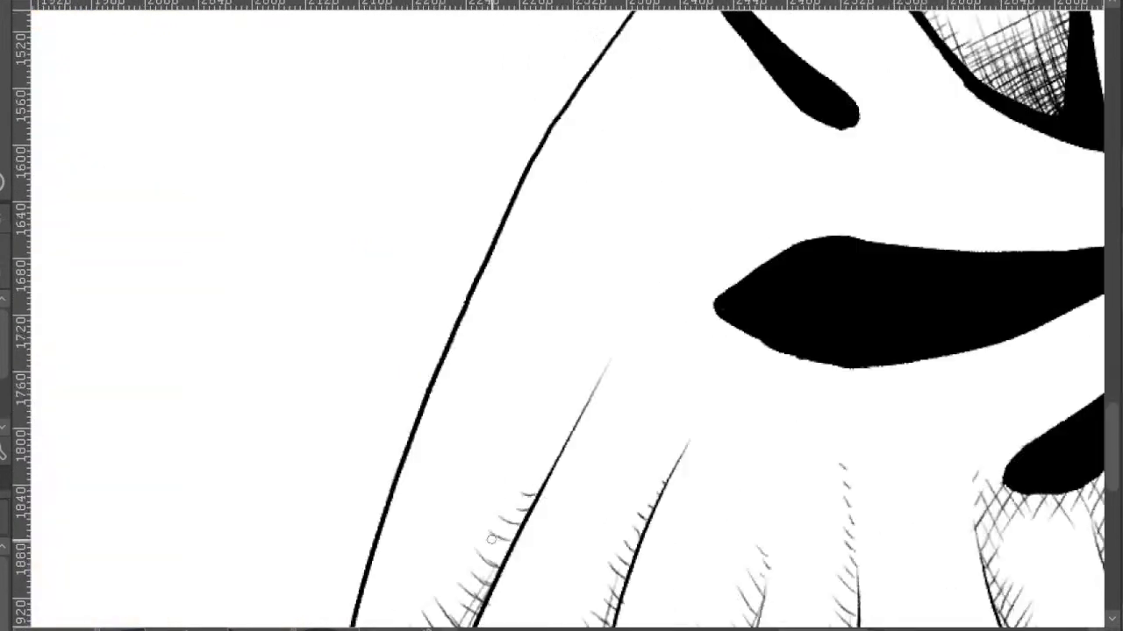
pyautogui.moveTo(479, 522)
pyautogui.mouseDown()
pyautogui.moveTo(508, 540)
pyautogui.moveTo(548, 490)
pyautogui.mouseUp()
pyautogui.moveTo(465, 540)
pyautogui.mouseDown()
pyautogui.moveTo(497, 567)
pyautogui.moveTo(472, 615)
pyautogui.mouseUp()
pyautogui.moveTo(547, 466)
pyautogui.mouseDown()
pyautogui.moveTo(550, 429)
pyautogui.moveTo(544, 451)
pyautogui.moveTo(582, 381)
pyautogui.mouseUp()
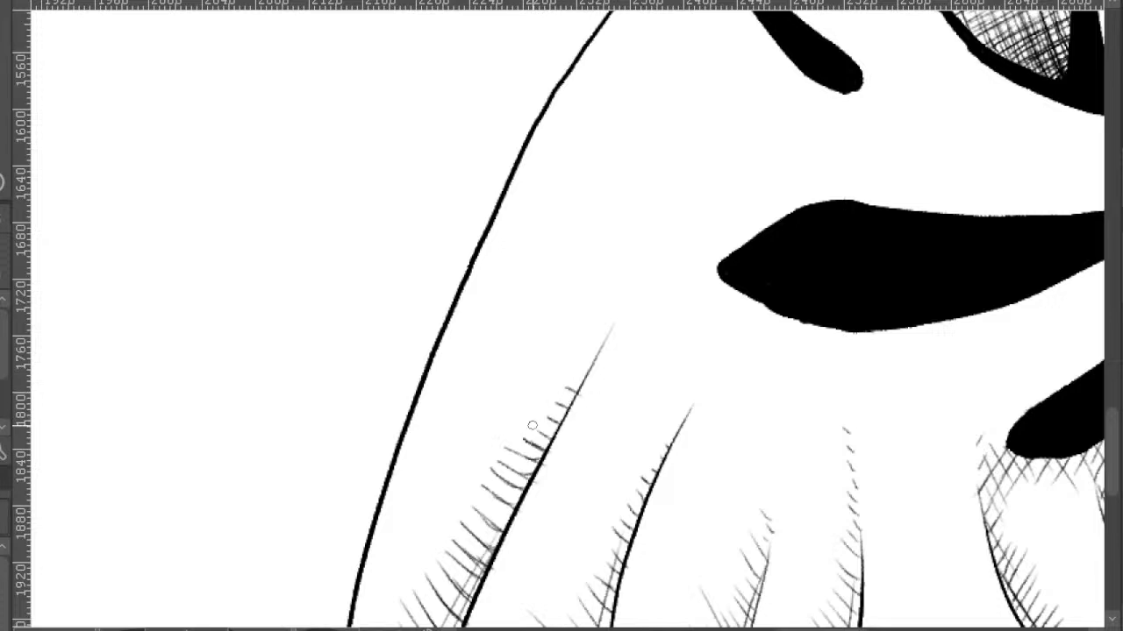
pyautogui.moveTo(523, 430)
pyautogui.mouseDown()
pyautogui.moveTo(553, 440)
pyautogui.moveTo(554, 421)
pyautogui.mouseUp()
pyautogui.moveTo(575, 379); pyautogui.dragTo(588, 389)
pyautogui.moveTo(584, 351)
pyautogui.mouseDown()
pyautogui.moveTo(601, 361)
pyautogui.moveTo(602, 343)
pyautogui.moveTo(583, 377)
pyautogui.mouseUp()
pyautogui.moveTo(602, 332); pyautogui.dragTo(606, 339)
# - Hatch diagonal strokes outward from the lower edge of the short black fold near the skirt's upper corner
pyautogui.scroll(-2, 634, 278)
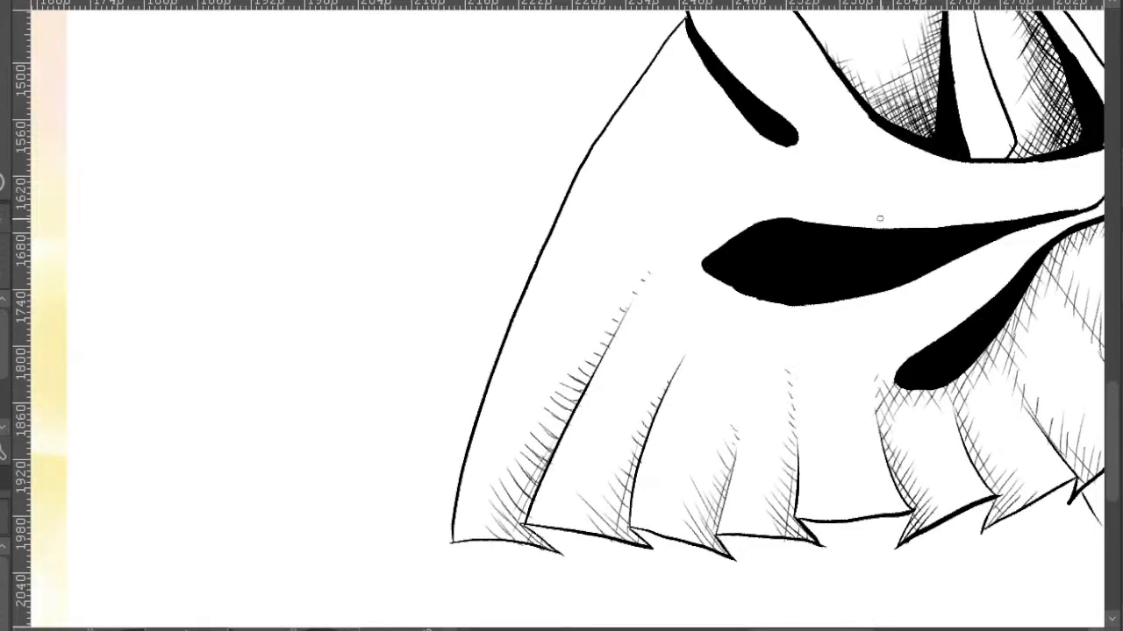
pyautogui.moveTo(881, 224); pyautogui.dragTo(793, 302)
pyautogui.scroll(-4, 793, 303)
pyautogui.scroll(4, 742, 240)
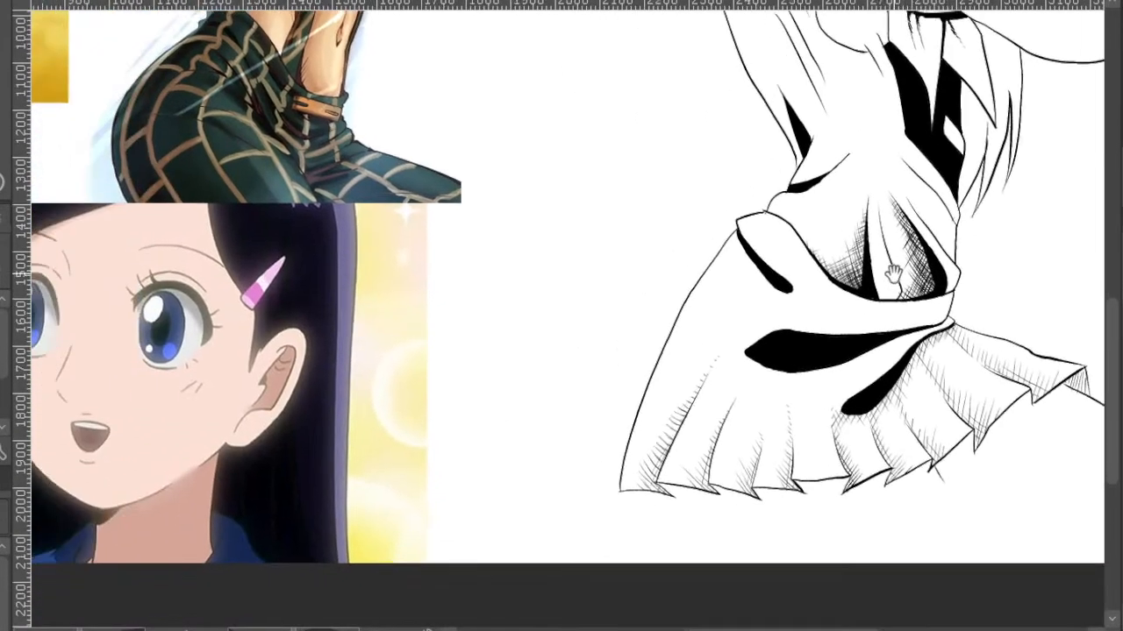
pyautogui.moveTo(737, 225); pyautogui.dragTo(690, 283)
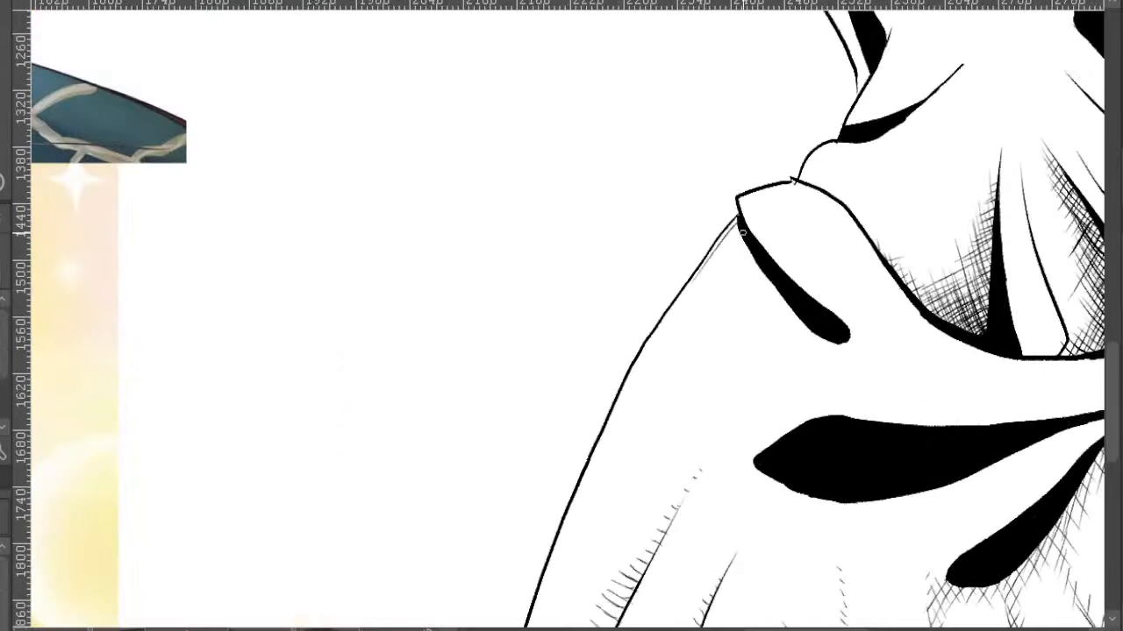
pyautogui.moveTo(742, 232)
pyautogui.mouseDown()
pyautogui.moveTo(698, 291)
pyautogui.moveTo(702, 303)
pyautogui.mouseUp()
pyautogui.moveTo(758, 256)
pyautogui.mouseDown()
pyautogui.moveTo(685, 348)
pyautogui.moveTo(721, 321)
pyautogui.mouseUp()
pyautogui.moveTo(776, 281); pyautogui.dragTo(727, 352)
pyautogui.moveTo(786, 300)
pyautogui.mouseDown()
pyautogui.moveTo(747, 349)
pyautogui.moveTo(746, 377)
pyautogui.mouseUp()
pyautogui.moveTo(804, 321)
pyautogui.mouseDown()
pyautogui.moveTo(772, 365)
pyautogui.moveTo(794, 354)
pyautogui.moveTo(772, 386)
pyautogui.mouseUp()
pyautogui.moveTo(830, 341); pyautogui.dragTo(794, 382)
pyautogui.moveTo(842, 344)
pyautogui.mouseDown()
pyautogui.moveTo(791, 409)
pyautogui.moveTo(828, 380)
pyautogui.mouseUp()
pyautogui.moveTo(913, 342); pyautogui.dragTo(852, 373)
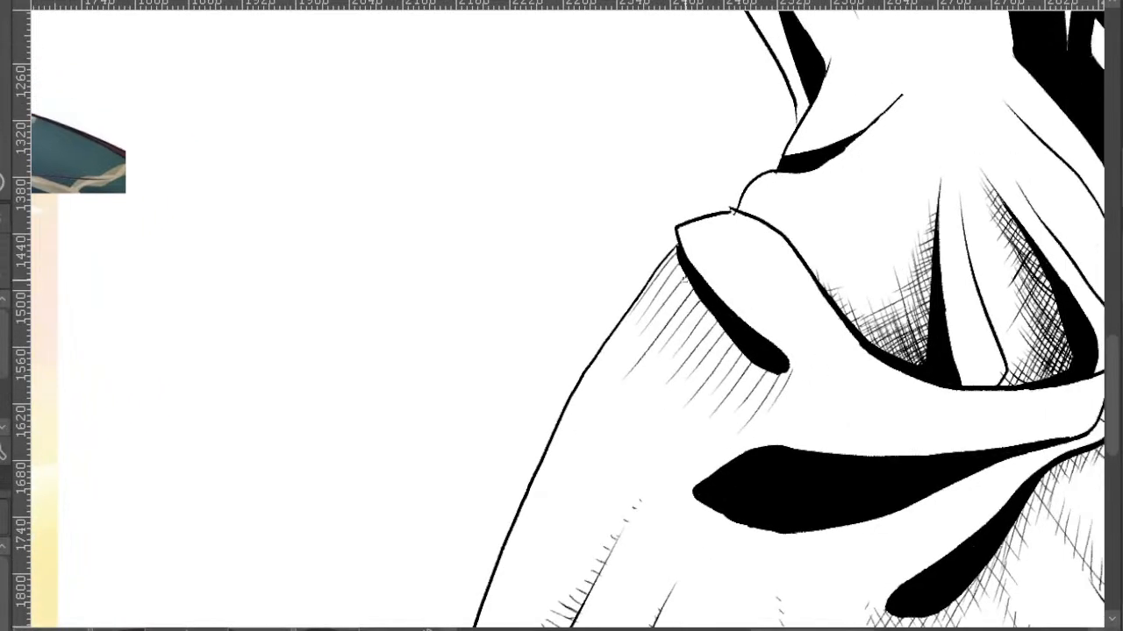
pyautogui.moveTo(672, 261); pyautogui.dragTo(720, 340)
pyautogui.hotkey('ctrl', 'z')
pyautogui.moveTo(668, 254); pyautogui.dragTo(748, 371)
pyautogui.hotkey('ctrl', 'z')
# - Fill the gaps in the short black fold's hatching with extra diagonal strokes along its whole lower edge, redoing the misplaced ones
pyautogui.scroll(2, 692, 318)
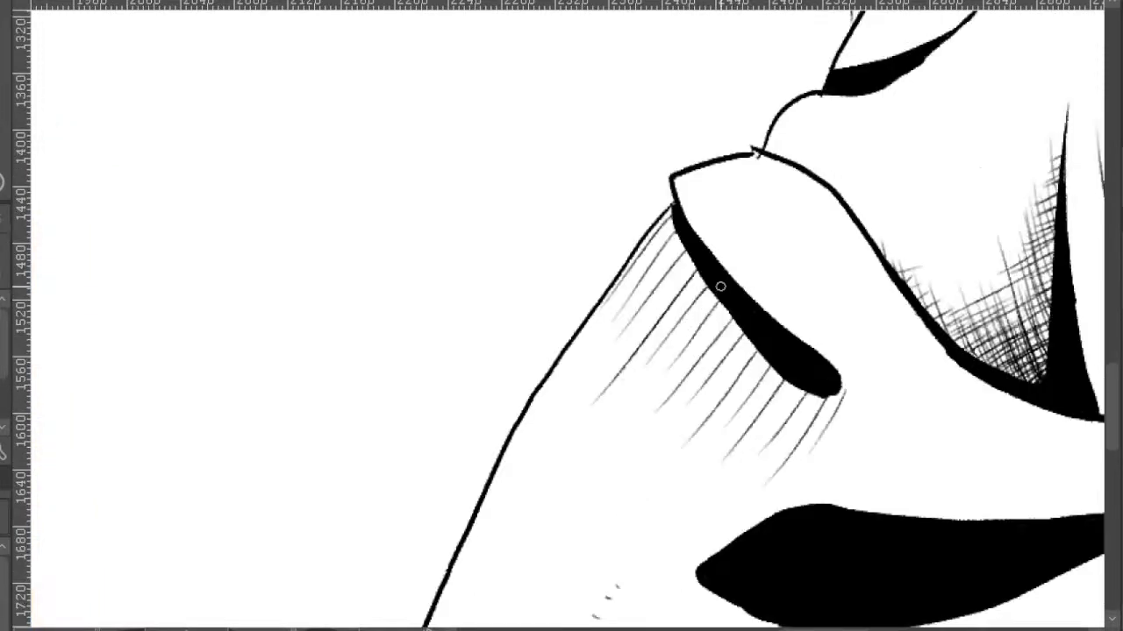
pyautogui.moveTo(719, 283)
pyautogui.mouseDown()
pyautogui.moveTo(646, 384)
pyautogui.moveTo(663, 333)
pyautogui.mouseUp()
pyautogui.moveTo(690, 259); pyautogui.dragTo(637, 321)
pyautogui.moveTo(689, 235); pyautogui.dragTo(619, 315)
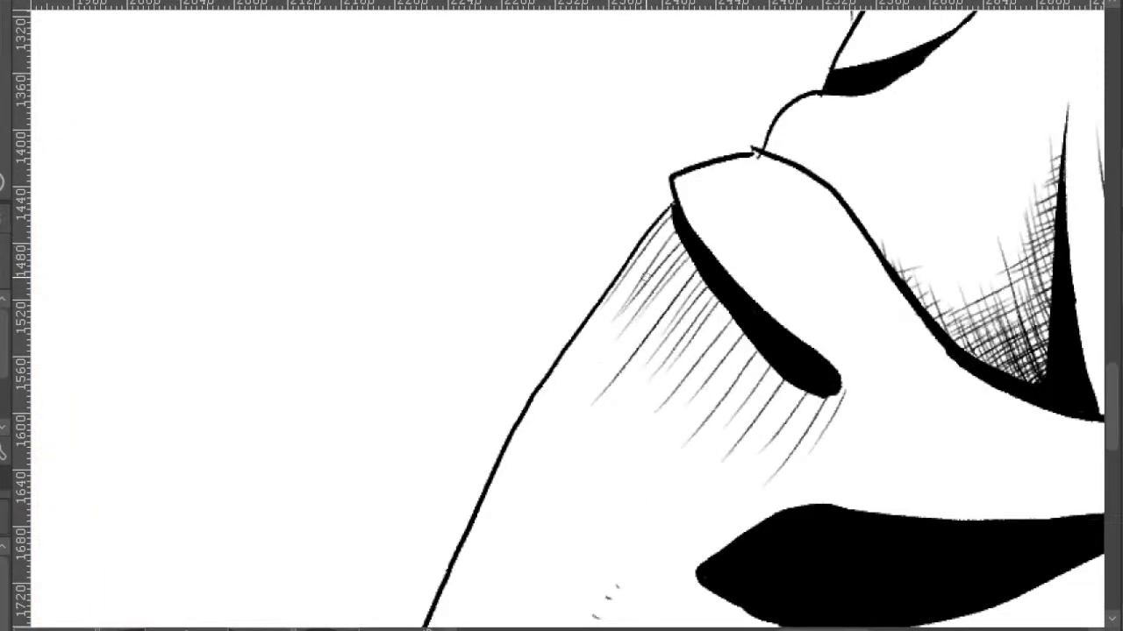
pyautogui.moveTo(678, 214); pyautogui.dragTo(633, 275)
pyautogui.hotkey('ctrl', 'z')
pyautogui.hotkey('ctrl', 'z')
pyautogui.moveTo(685, 228)
pyautogui.mouseDown()
pyautogui.moveTo(642, 299)
pyautogui.moveTo(626, 300)
pyautogui.moveTo(648, 261)
pyautogui.moveTo(635, 279)
pyautogui.moveTo(644, 327)
pyautogui.mouseUp()
pyautogui.hotkey('ctrl', 'z')
pyautogui.moveTo(730, 300); pyautogui.dragTo(684, 361)
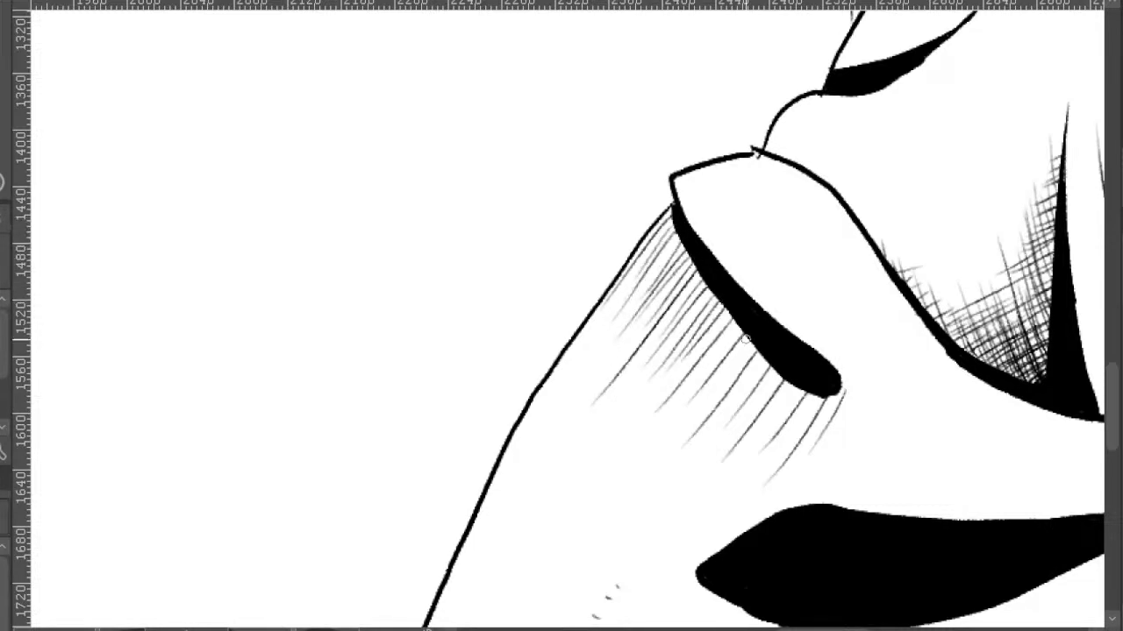
pyautogui.moveTo(744, 326)
pyautogui.mouseDown()
pyautogui.moveTo(707, 373)
pyautogui.moveTo(719, 382)
pyautogui.mouseUp()
pyautogui.moveTo(771, 349); pyautogui.dragTo(733, 399)
pyautogui.moveTo(784, 368)
pyautogui.mouseDown()
pyautogui.moveTo(746, 410)
pyautogui.moveTo(749, 437)
pyautogui.mouseUp()
pyautogui.moveTo(818, 390)
pyautogui.mouseDown()
pyautogui.moveTo(761, 481)
pyautogui.moveTo(818, 433)
pyautogui.mouseUp()
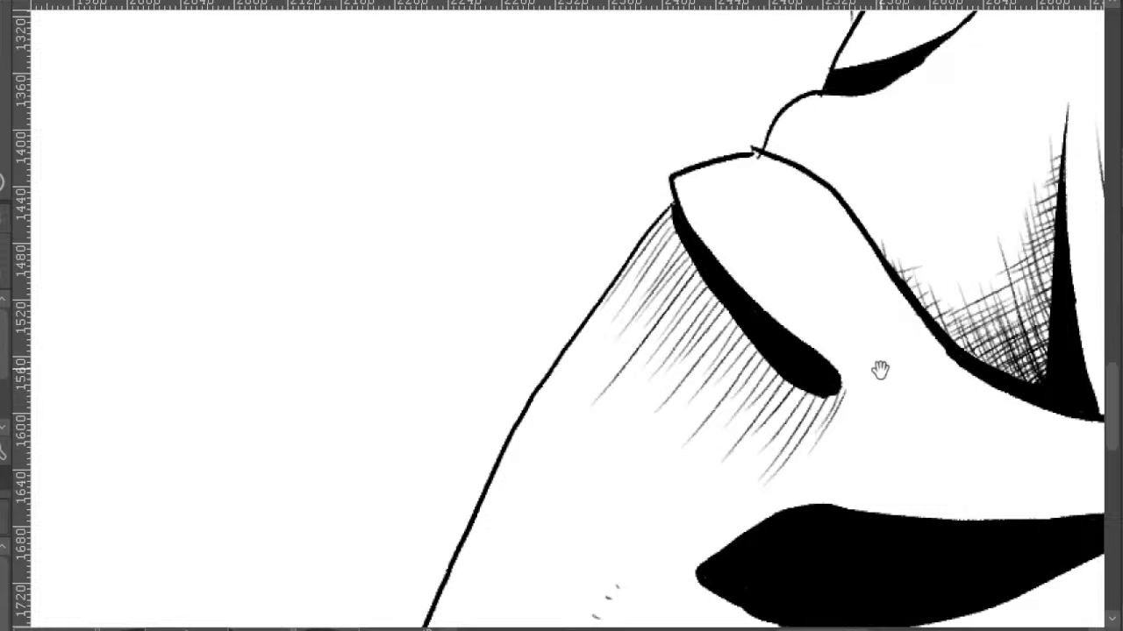
# - Cross the short black fold's hatching with long curved strokes following its lower edge down to the rounded end
pyautogui.moveTo(877, 371); pyautogui.dragTo(820, 422)
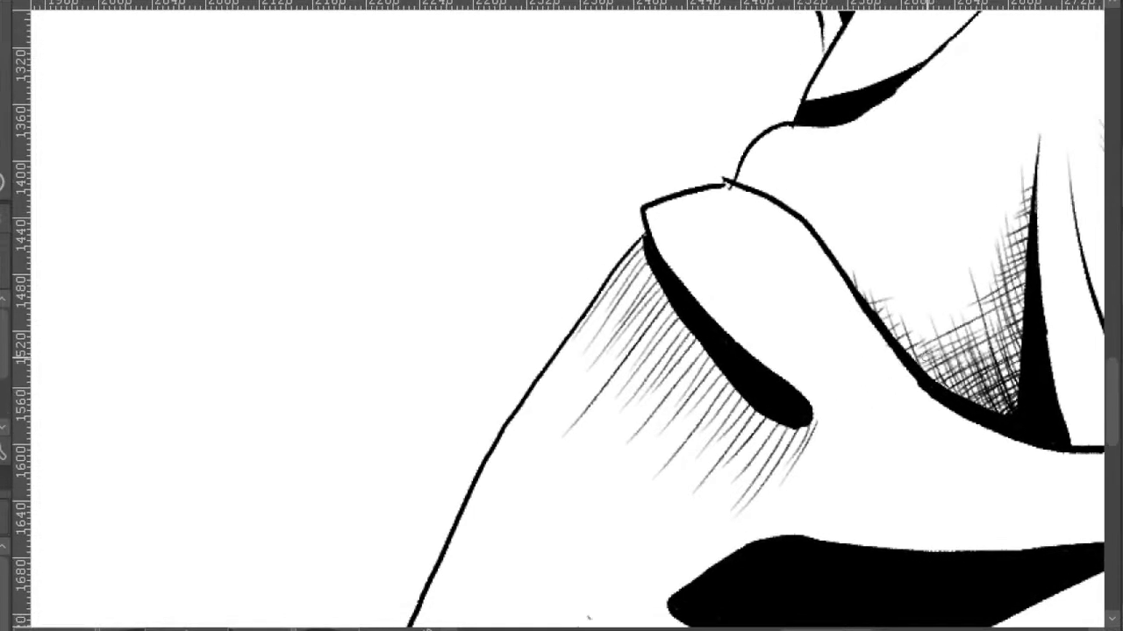
pyautogui.moveTo(710, 313); pyautogui.dragTo(663, 284)
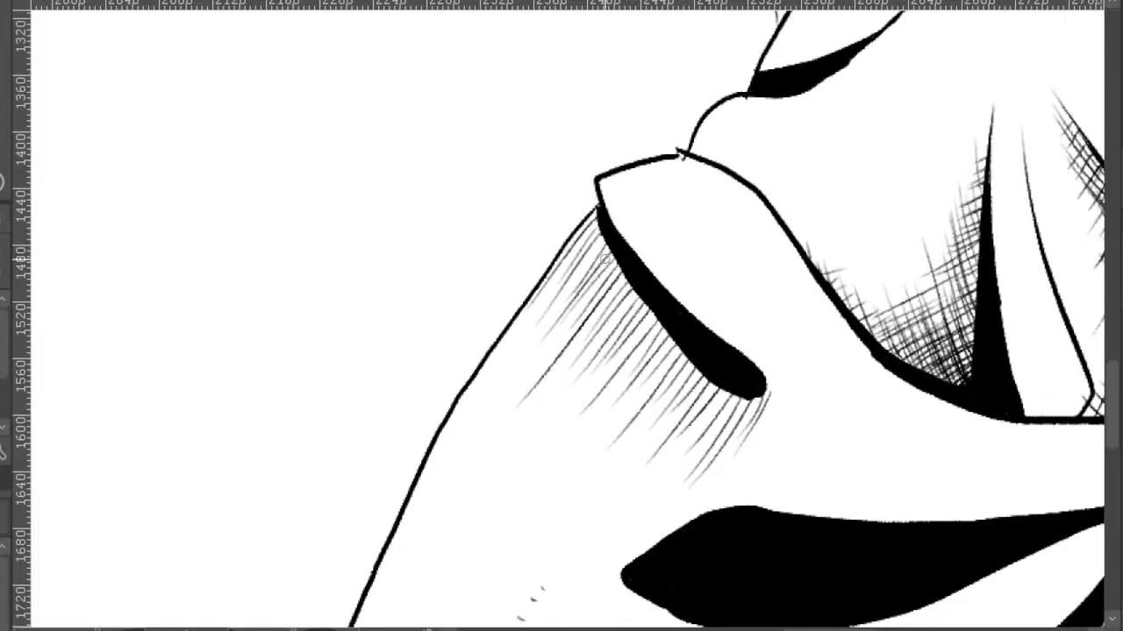
pyautogui.moveTo(596, 217)
pyautogui.mouseDown()
pyautogui.moveTo(628, 295)
pyautogui.moveTo(688, 368)
pyautogui.mouseUp()
pyautogui.moveTo(589, 246); pyautogui.dragTo(690, 405)
pyautogui.hotkey('ctrl', 'z')
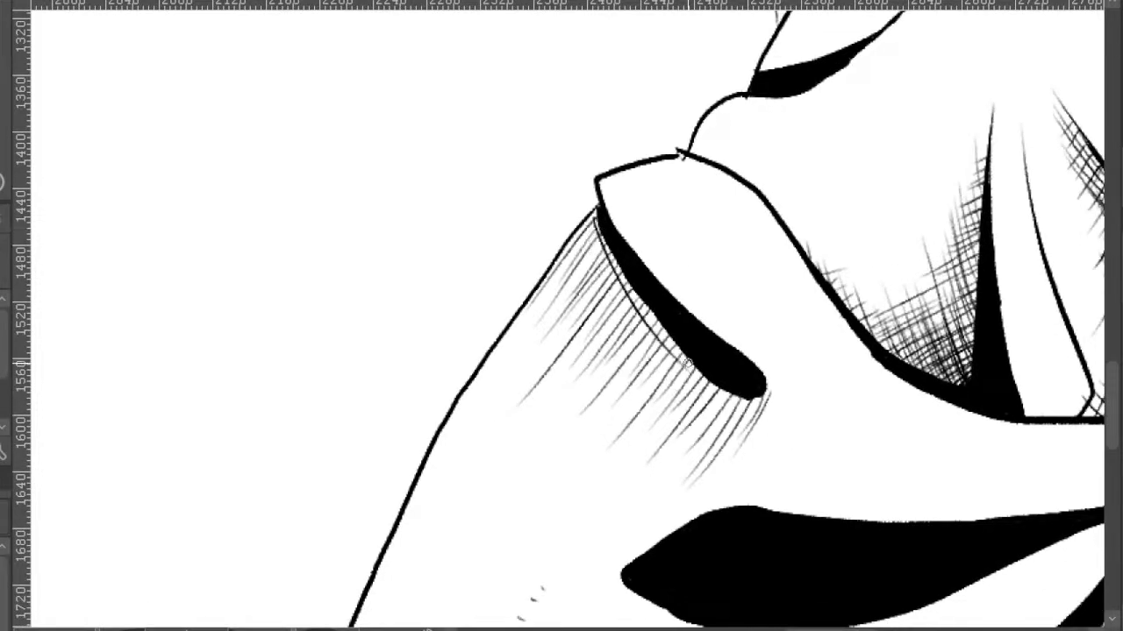
pyautogui.moveTo(590, 221)
pyautogui.mouseDown()
pyautogui.moveTo(617, 297)
pyautogui.moveTo(717, 372)
pyautogui.mouseUp()
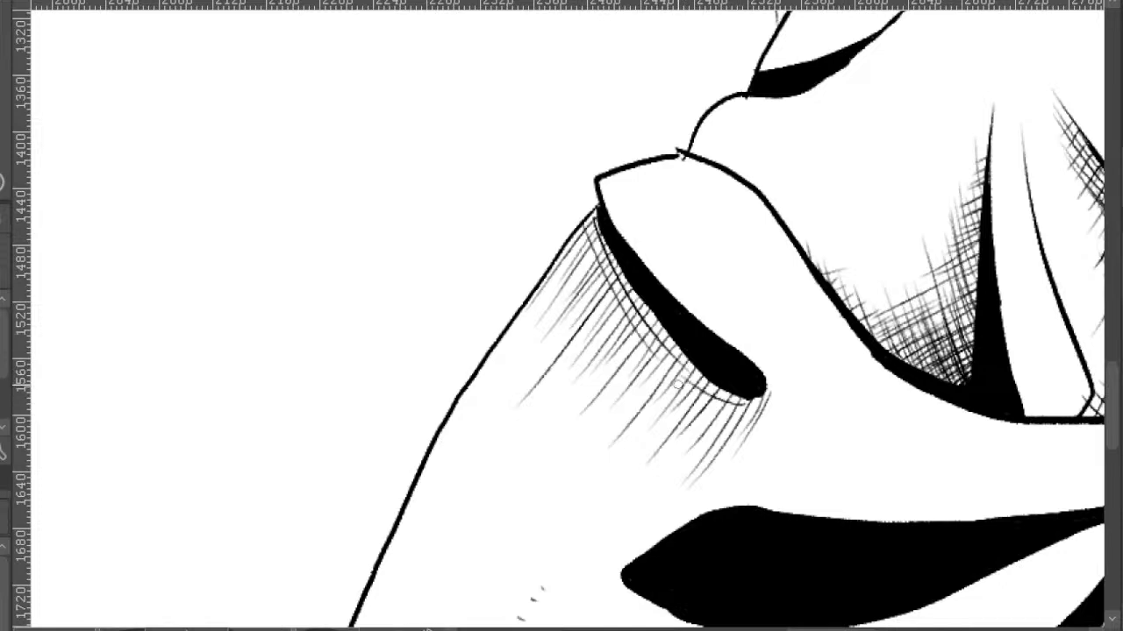
pyautogui.moveTo(574, 256)
pyautogui.mouseDown()
pyautogui.moveTo(695, 370)
pyautogui.moveTo(624, 277)
pyautogui.moveTo(740, 388)
pyautogui.mouseUp()
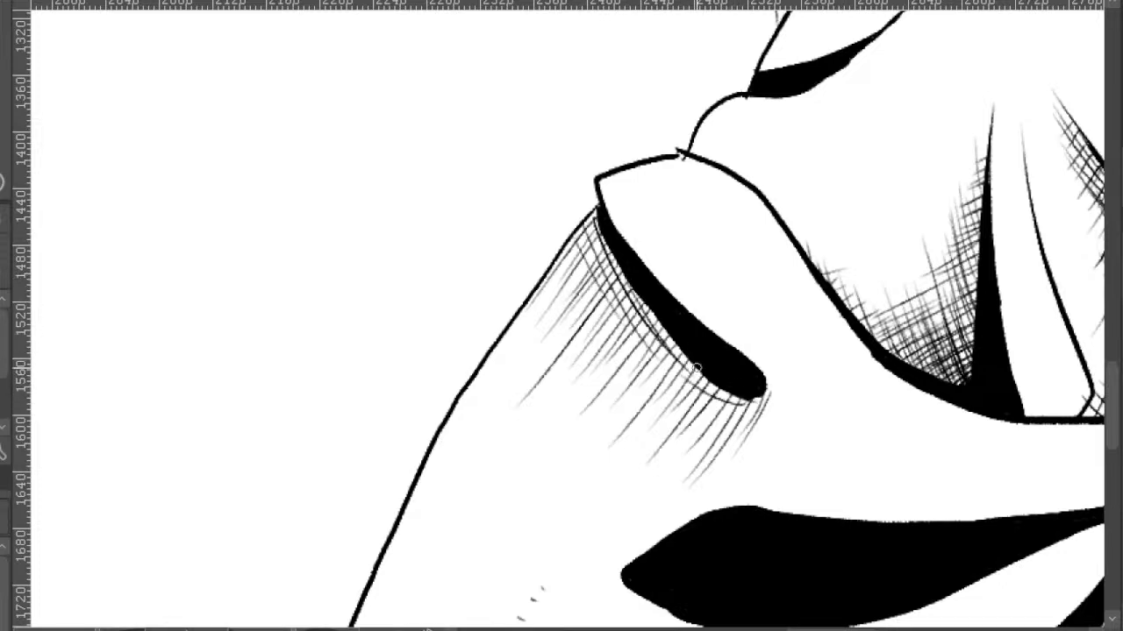
# - Examine the short black fold's cross-hatching up close and against the whole figure
pyautogui.scroll(-1, 656, 334)
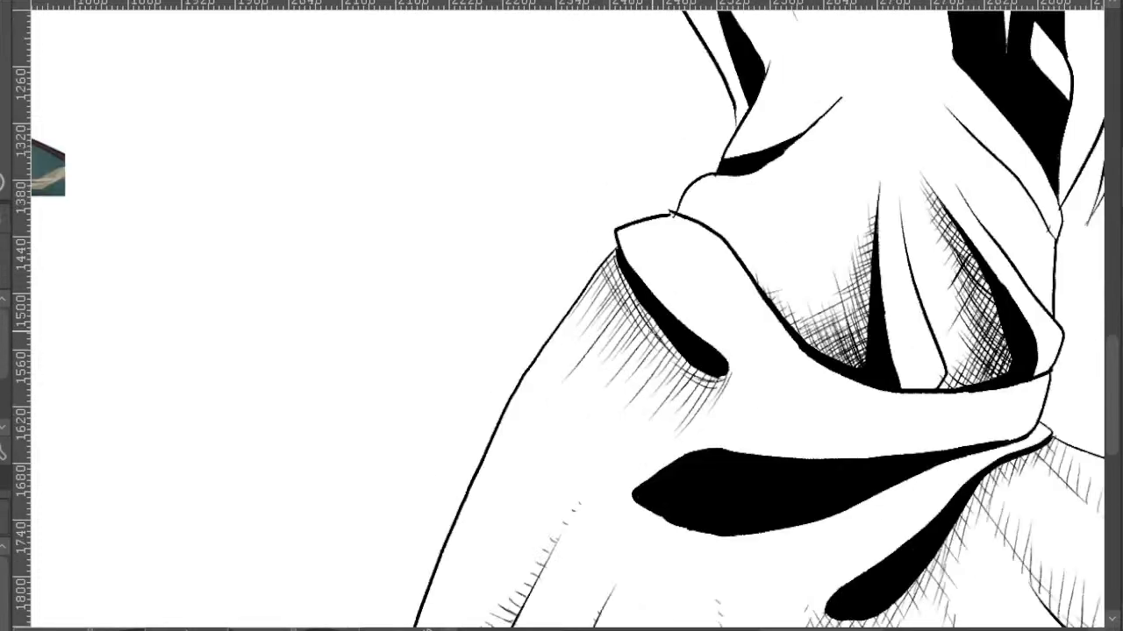
pyautogui.scroll(-2, 711, 332)
pyautogui.scroll(4, 553, 293)
pyautogui.scroll(-4, 551, 294)
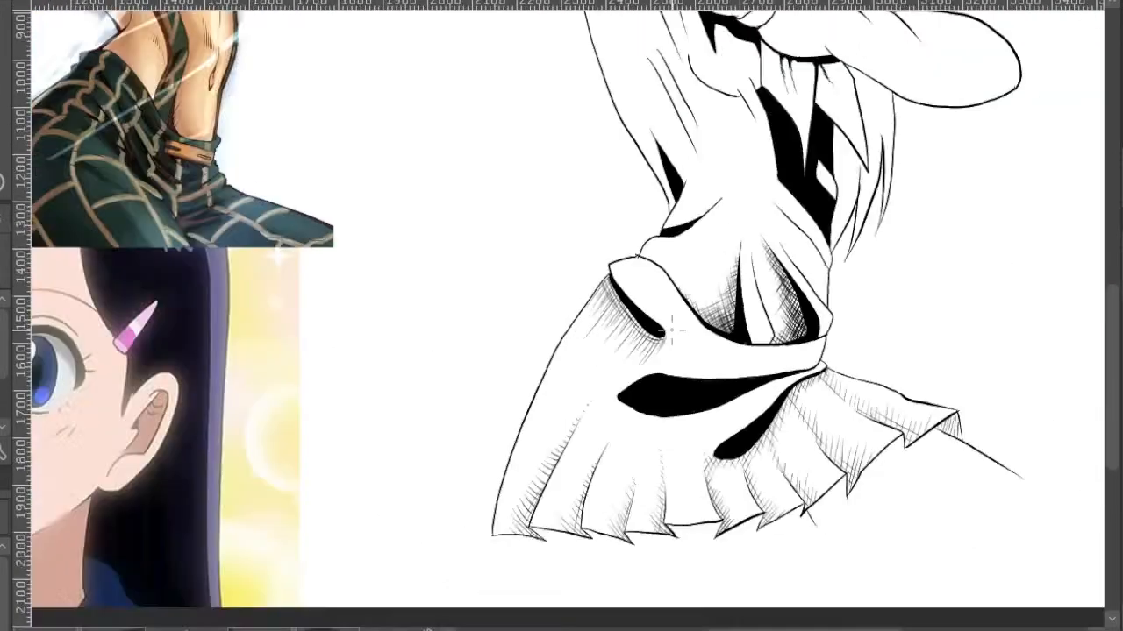
pyautogui.scroll(4, 500, 254)
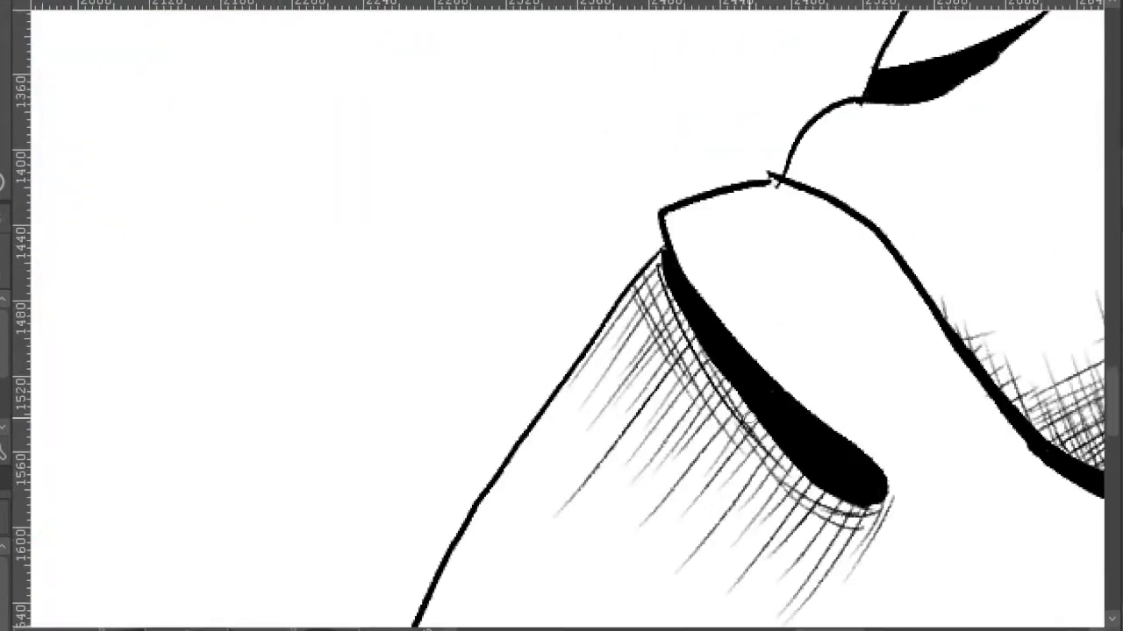
pyautogui.scroll(-3, 877, 480)
pyautogui.scroll(-3, 953, 450)
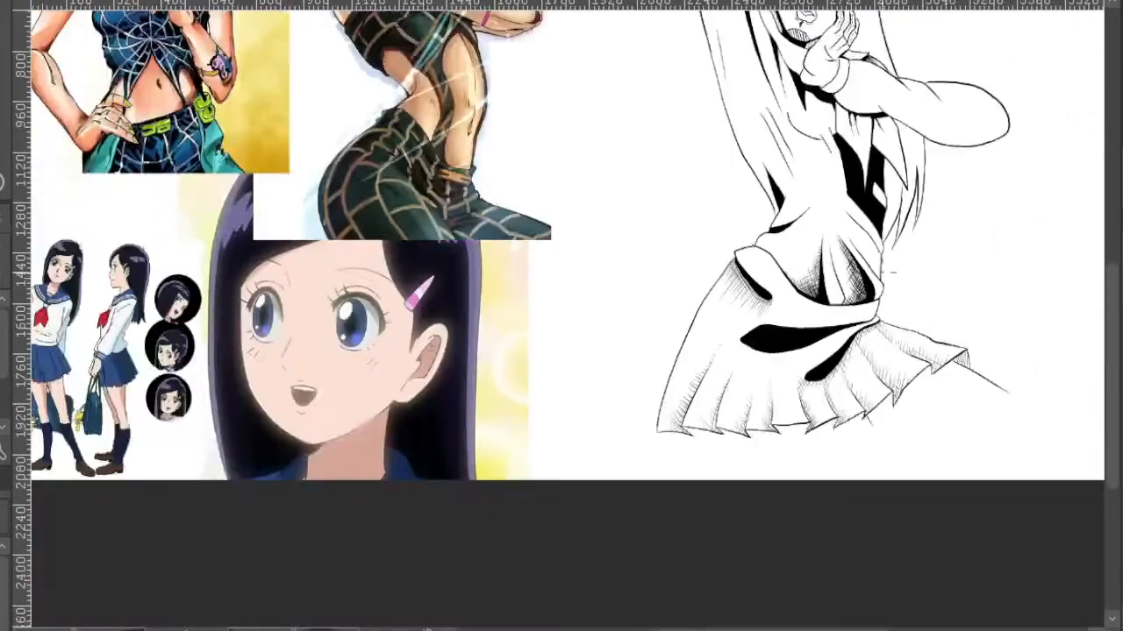
# - Hatch above the small black fold at the shirt's waist, crossing the short upright strokes with long curved ones that follow the fold's edge
pyautogui.scroll(3, 912, 403)
pyautogui.scroll(2, 868, 363)
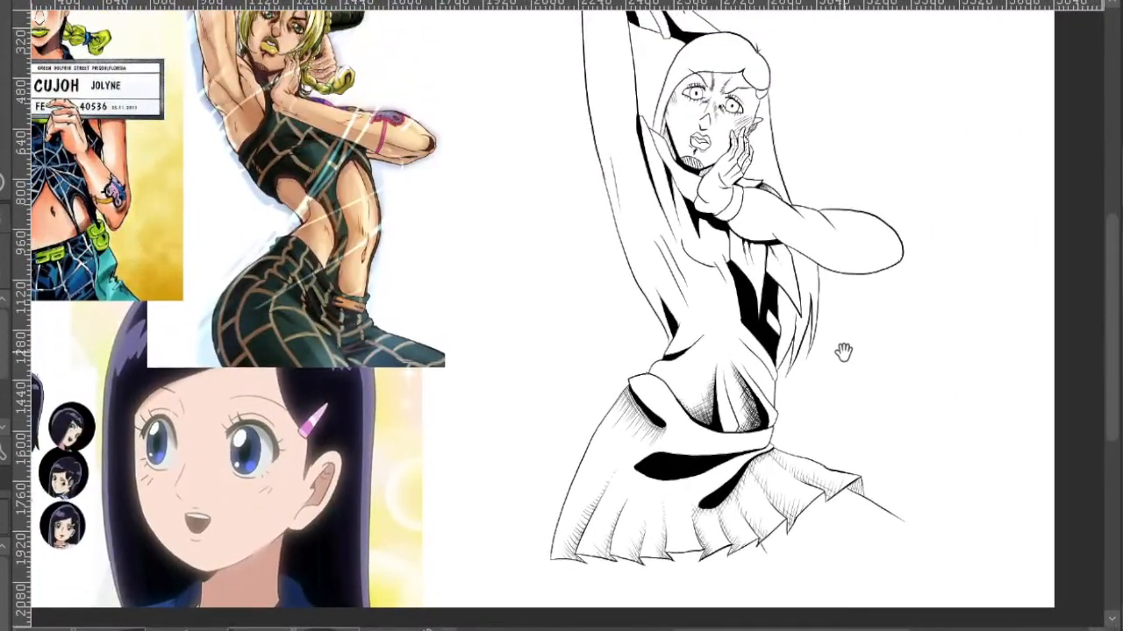
pyautogui.scroll(5, 701, 377)
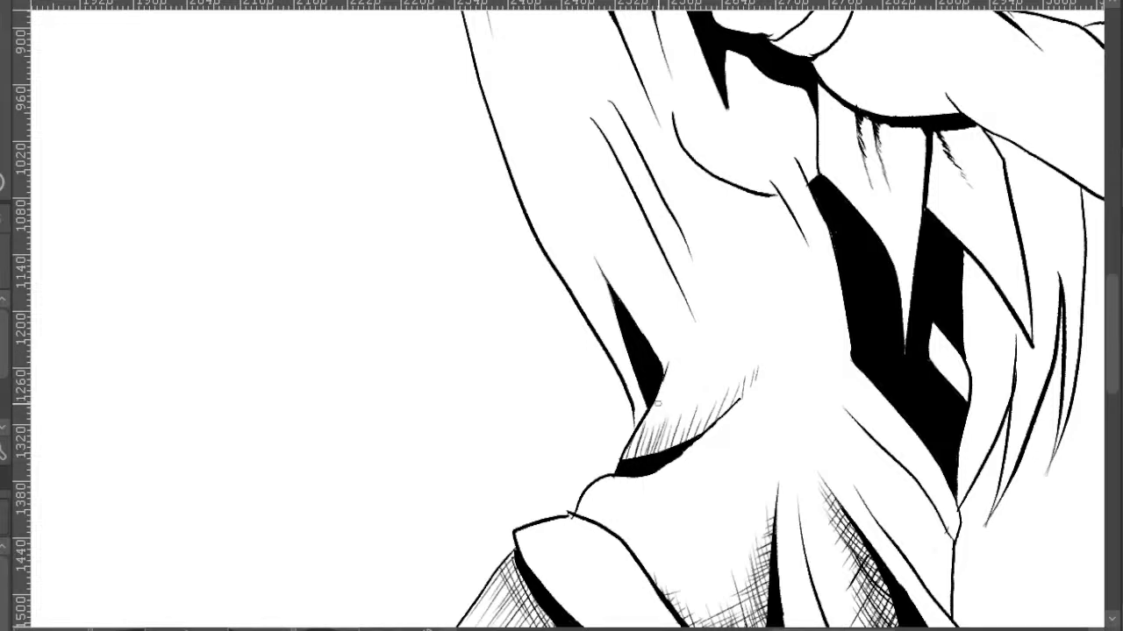
pyautogui.moveTo(712, 419); pyautogui.dragTo(770, 415)
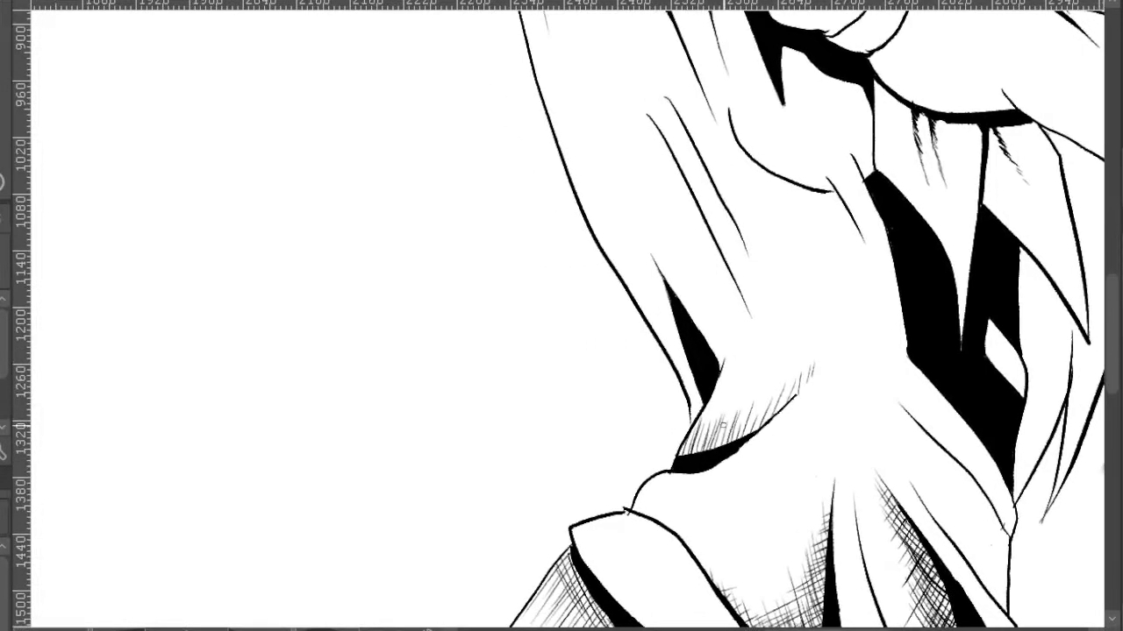
pyautogui.scroll(1, 761, 415)
pyautogui.moveTo(635, 466); pyautogui.dragTo(792, 415)
pyautogui.hotkey('ctrl', 'z')
pyautogui.moveTo(664, 456); pyautogui.dragTo(810, 401)
pyautogui.moveTo(651, 470)
pyautogui.mouseDown()
pyautogui.moveTo(716, 454)
pyautogui.moveTo(755, 404)
pyautogui.moveTo(957, 391)
pyautogui.moveTo(871, 345)
pyautogui.mouseUp()
# - Cross-hatch the small white gap inside the shirt's large black shadow with parallel diagonal strokes and near-vertical strokes across them
pyautogui.hotkey('ctrl', '-')
pyautogui.hotkey('ctrl', '-')
pyautogui.scroll(-3, 878, 299)
pyautogui.moveTo(905, 238); pyautogui.dragTo(885, 281)
pyautogui.moveTo(944, 178); pyautogui.dragTo(919, 199)
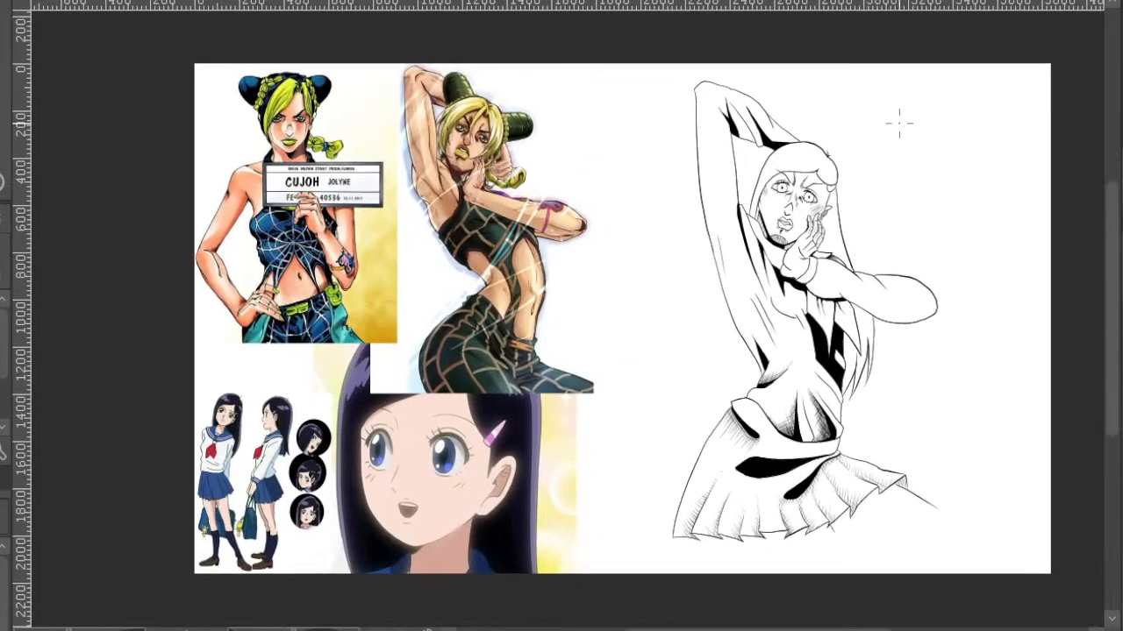
pyautogui.scroll(5, 890, 231)
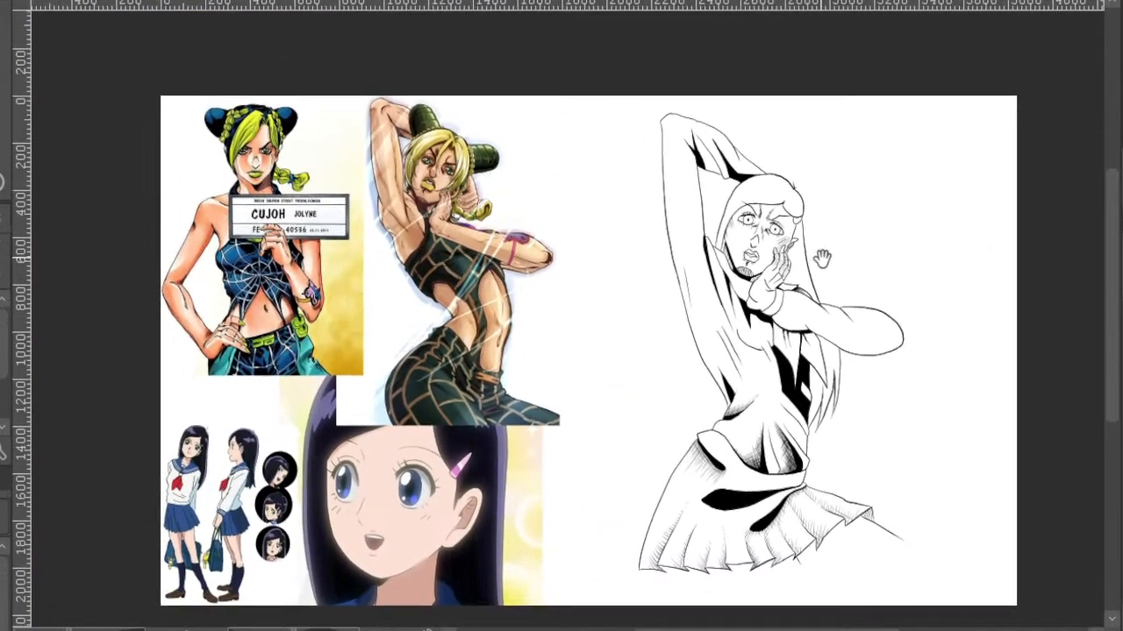
pyautogui.scroll(4, 730, 390)
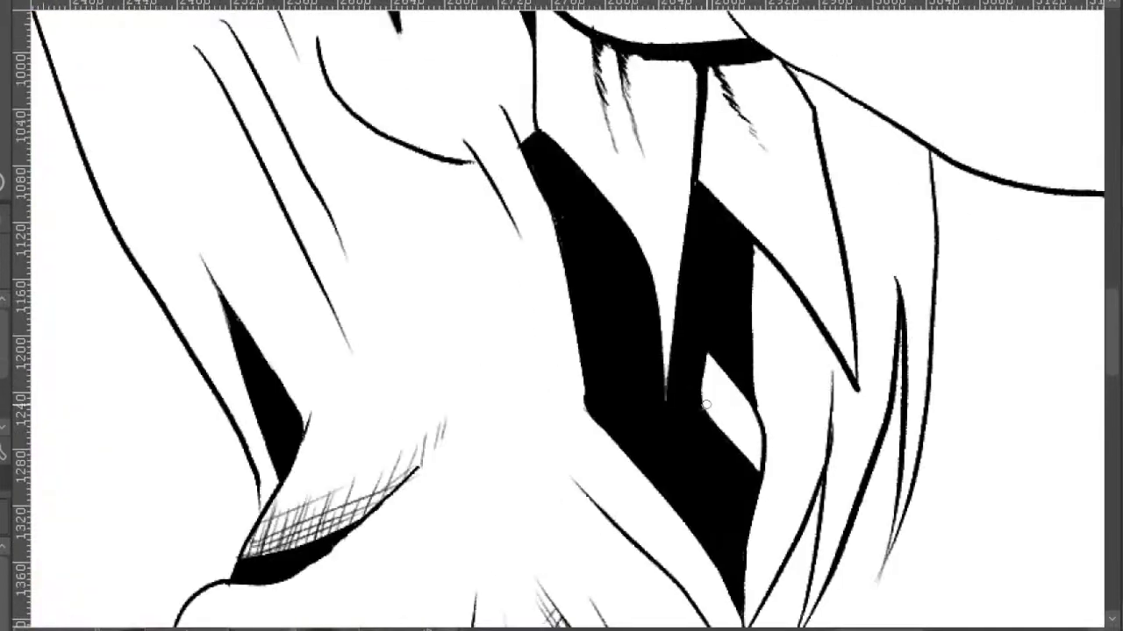
pyautogui.moveTo(704, 405); pyautogui.dragTo(744, 444)
pyautogui.moveTo(704, 368)
pyautogui.mouseDown()
pyautogui.moveTo(745, 425)
pyautogui.moveTo(747, 416)
pyautogui.moveTo(744, 434)
pyautogui.mouseUp()
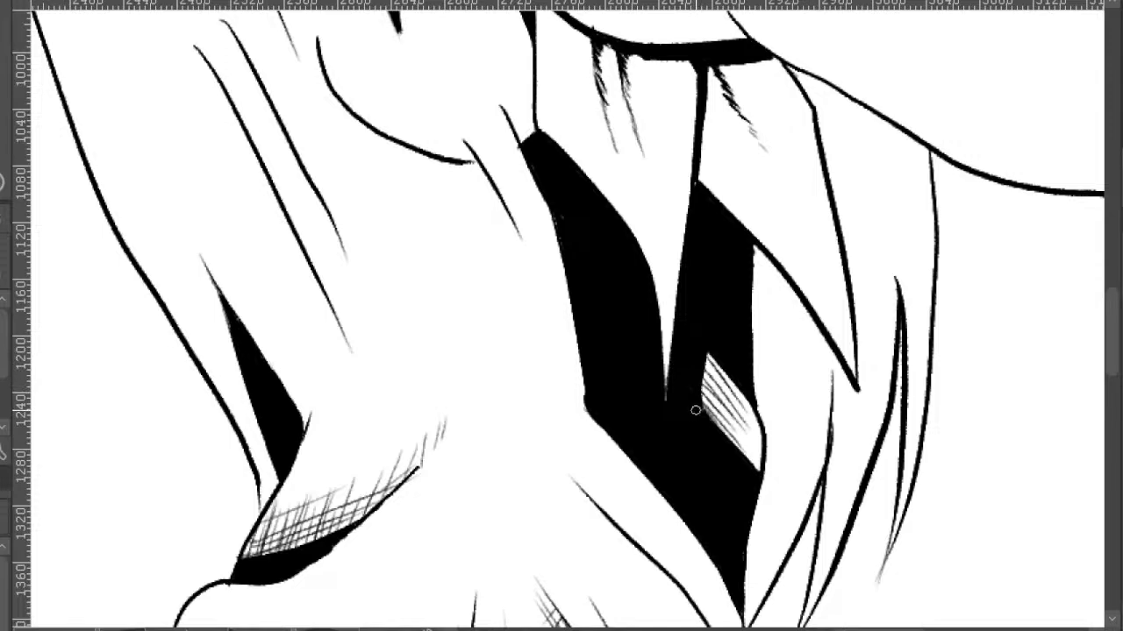
pyautogui.scroll(2, 694, 404)
pyautogui.moveTo(714, 317); pyautogui.dragTo(719, 434)
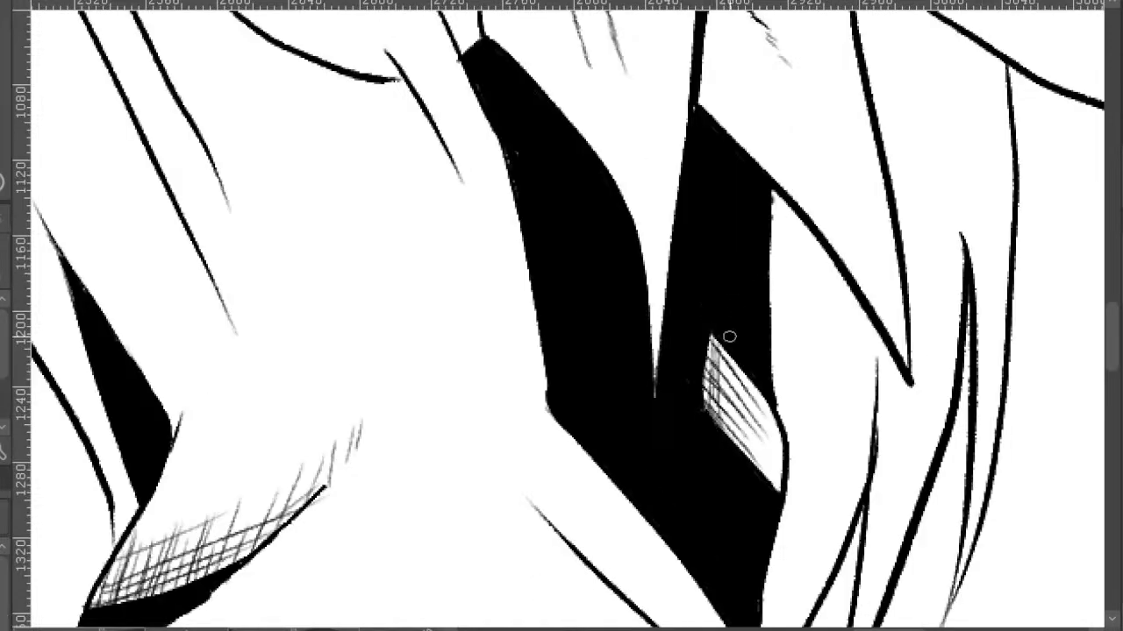
# - Finish hatching the small white patch inside the black shadow on the torso below the forearm
pyautogui.moveTo(729, 338); pyautogui.dragTo(730, 440)
pyautogui.scroll(-3, 772, 342)
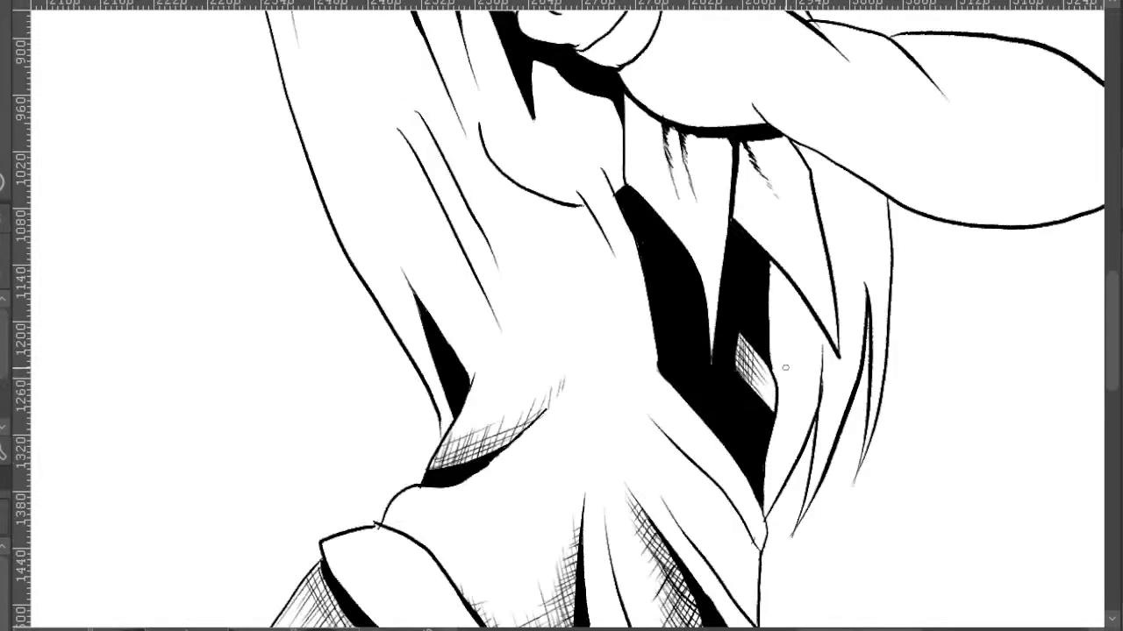
pyautogui.scroll(1, 786, 349)
pyautogui.scroll(-3, 786, 349)
pyautogui.scroll(5, 752, 387)
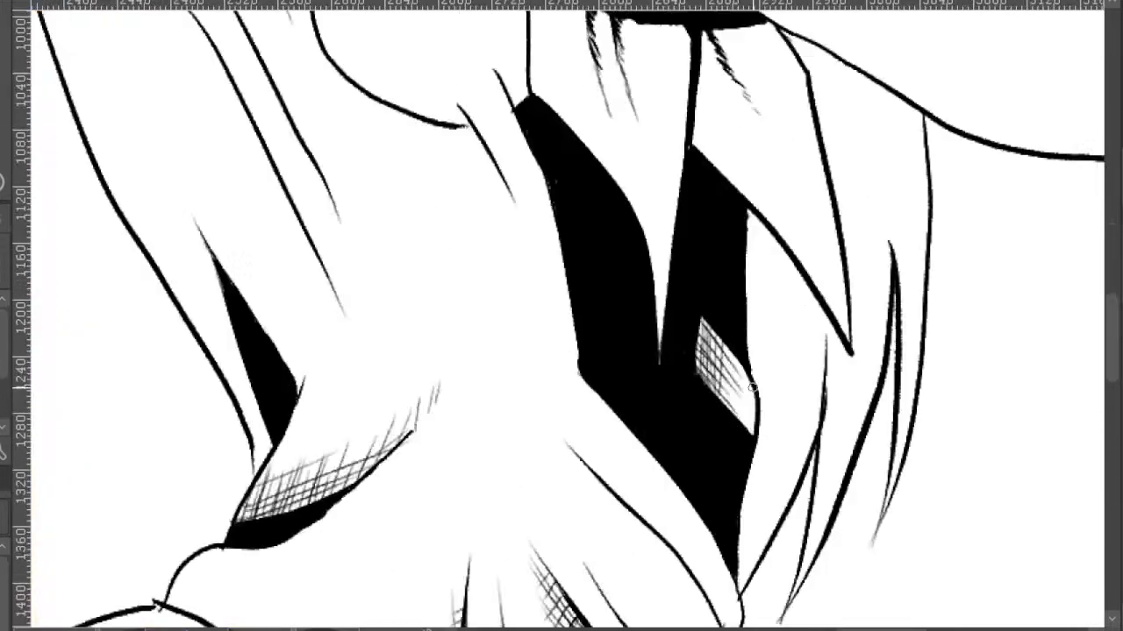
pyautogui.scroll(2, 752, 387)
pyautogui.moveTo(703, 331)
pyautogui.mouseDown()
pyautogui.moveTo(752, 400)
pyautogui.moveTo(756, 437)
pyautogui.mouseUp()
pyautogui.scroll(-3, 693, 421)
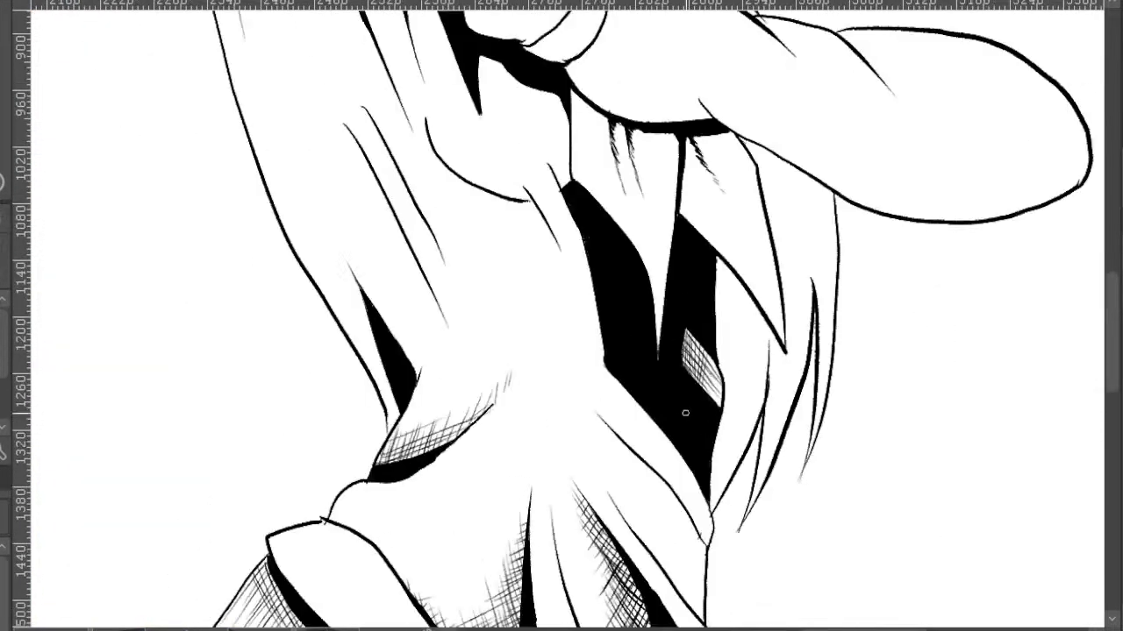
pyautogui.scroll(-3, 713, 276)
# - Crosshatch the shirt area directly beneath the bent forearm, on the hand side of the thick vertical line
pyautogui.scroll(5, 724, 357)
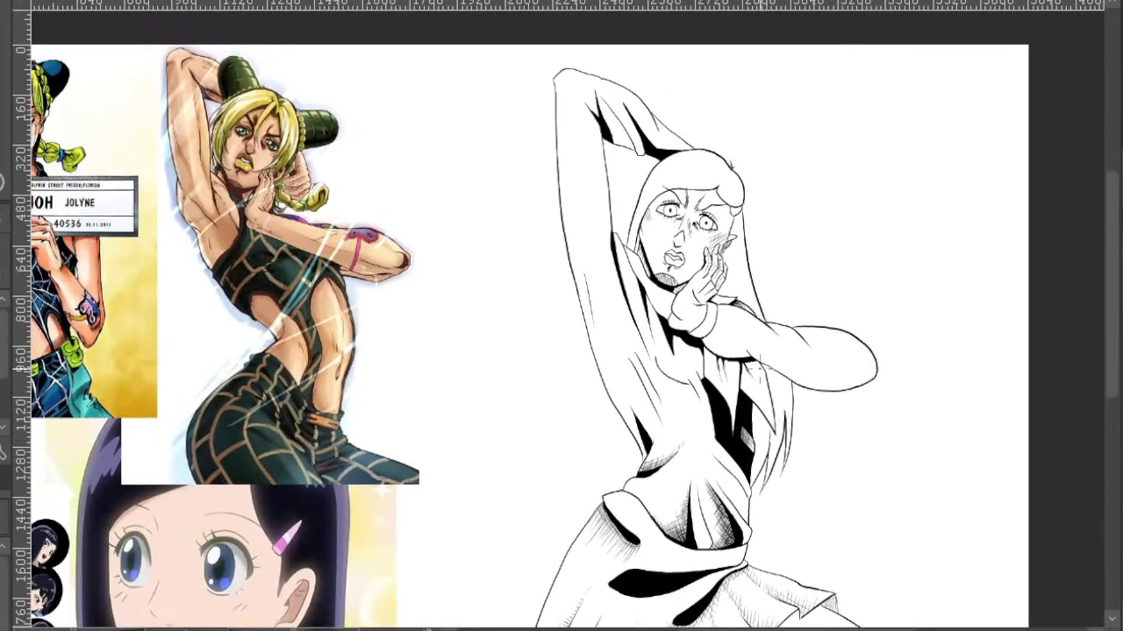
pyautogui.scroll(2, 725, 358)
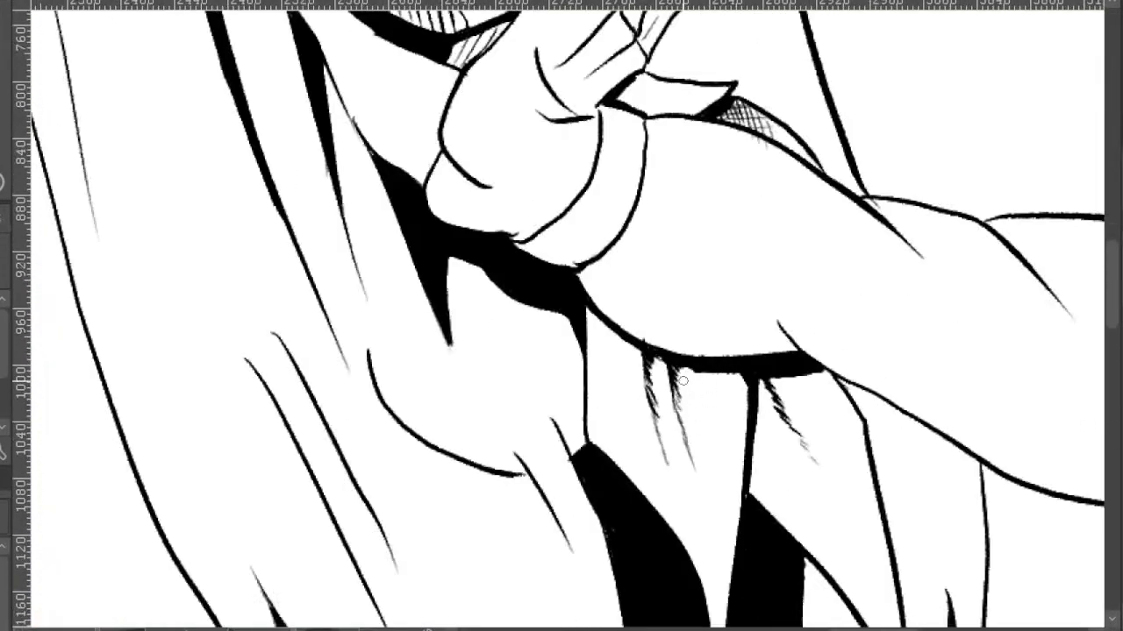
pyautogui.moveTo(682, 370)
pyautogui.mouseDown()
pyautogui.moveTo(694, 443)
pyautogui.moveTo(686, 423)
pyautogui.moveTo(705, 435)
pyautogui.moveTo(711, 426)
pyautogui.mouseUp()
pyautogui.moveTo(716, 373)
pyautogui.mouseDown()
pyautogui.moveTo(715, 401)
pyautogui.moveTo(722, 382)
pyautogui.moveTo(716, 440)
pyautogui.mouseUp()
pyautogui.moveTo(723, 374)
pyautogui.mouseDown()
pyautogui.moveTo(729, 441)
pyautogui.moveTo(730, 374)
pyautogui.moveTo(739, 381)
pyautogui.moveTo(720, 444)
pyautogui.moveTo(694, 374)
pyautogui.moveTo(705, 484)
pyautogui.mouseUp()
pyautogui.moveTo(689, 379); pyautogui.dragTo(697, 476)
pyautogui.moveTo(733, 428); pyautogui.dragTo(742, 453)
pyautogui.scroll(2, 680, 118)
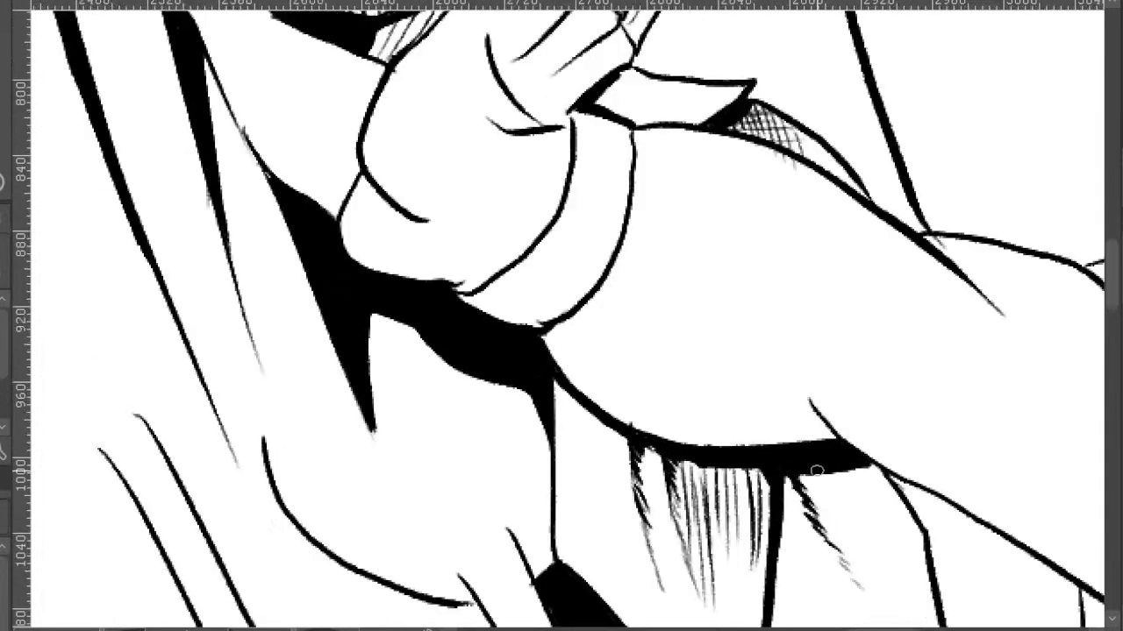
pyautogui.moveTo(672, 471)
pyautogui.mouseDown()
pyautogui.moveTo(763, 466)
pyautogui.moveTo(767, 478)
pyautogui.mouseUp()
pyautogui.moveTo(674, 496)
pyautogui.mouseDown()
pyautogui.moveTo(768, 489)
pyautogui.moveTo(737, 505)
pyautogui.moveTo(751, 517)
pyautogui.mouseUp()
pyautogui.moveTo(684, 534)
pyautogui.mouseDown()
pyautogui.moveTo(766, 528)
pyautogui.moveTo(781, 516)
pyautogui.moveTo(670, 551)
pyautogui.moveTo(737, 549)
pyautogui.mouseUp()
# - Crosshatch the elbow side of the thick vertical line beneath the forearm with crossing diagonal strokes
pyautogui.moveTo(842, 523); pyautogui.dragTo(762, 438)
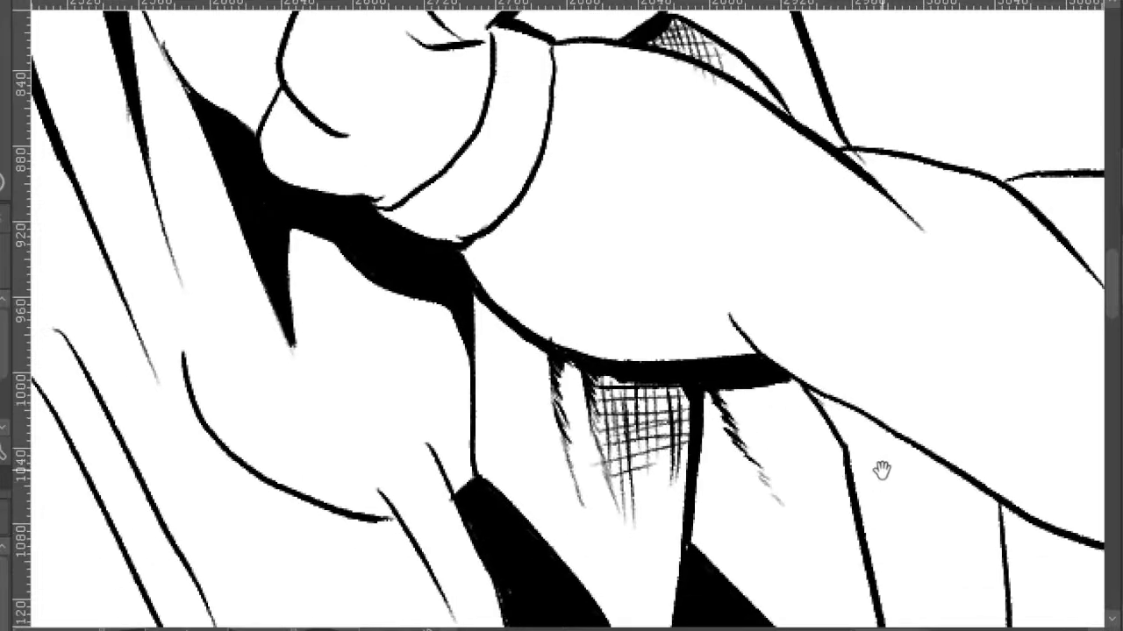
pyautogui.moveTo(881, 470); pyautogui.dragTo(817, 400)
pyautogui.moveTo(636, 319); pyautogui.dragTo(720, 496)
pyautogui.moveTo(644, 344); pyautogui.dragTo(721, 525)
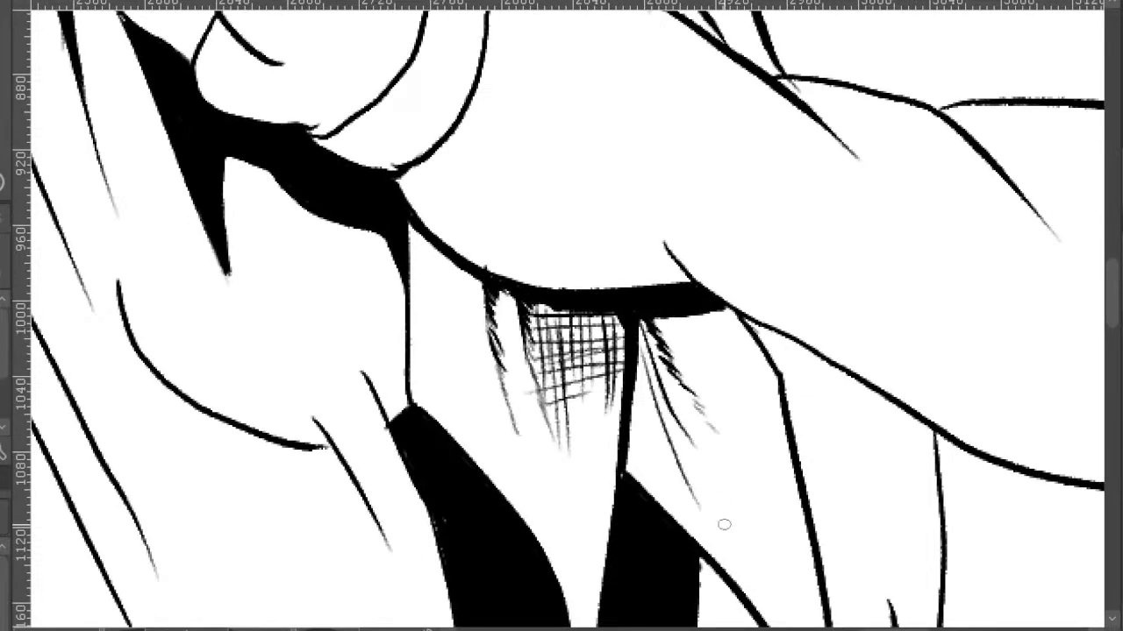
pyautogui.moveTo(637, 367); pyautogui.dragTo(710, 546)
pyautogui.moveTo(629, 402); pyautogui.dragTo(688, 523)
pyautogui.moveTo(627, 438); pyautogui.dragTo(662, 505)
pyautogui.moveTo(638, 361); pyautogui.dragTo(658, 339)
pyautogui.moveTo(633, 394); pyautogui.dragTo(666, 350)
pyautogui.moveTo(627, 443)
pyautogui.mouseDown()
pyautogui.moveTo(667, 374)
pyautogui.moveTo(664, 406)
pyautogui.mouseUp()
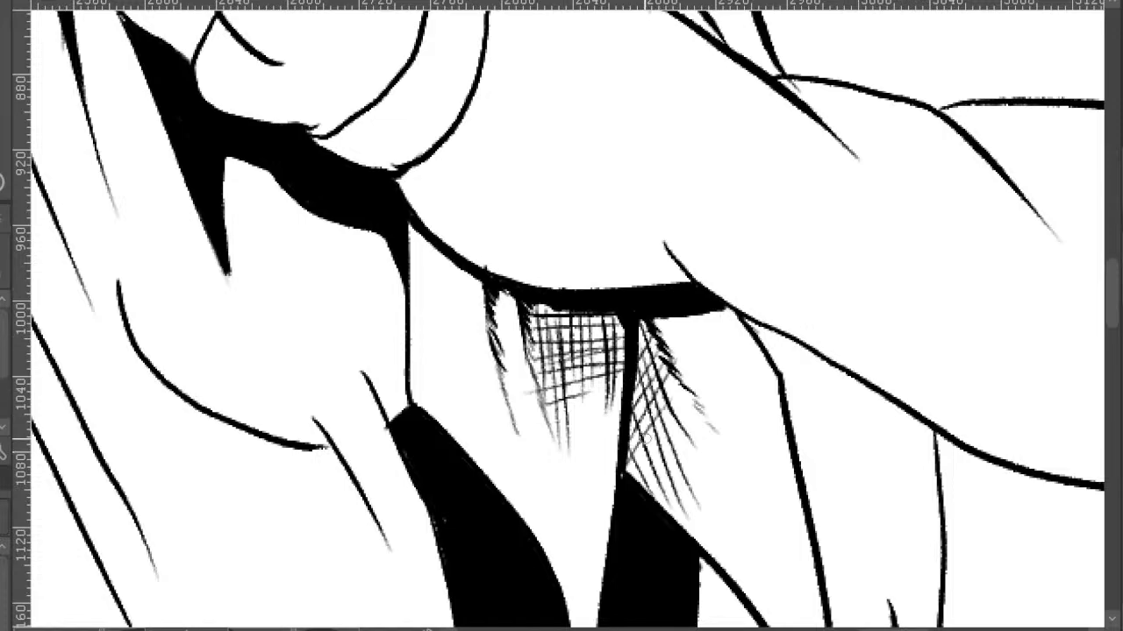
pyautogui.moveTo(636, 474)
pyautogui.mouseDown()
pyautogui.moveTo(686, 405)
pyautogui.moveTo(691, 425)
pyautogui.mouseUp()
# - Hatch diagonal strokes on the bent forearm just above its black underside shadow, undoing and redrawing the ones that miss
pyautogui.scroll(-2, 678, 299)
pyautogui.moveTo(795, 371); pyautogui.dragTo(744, 354)
pyautogui.scroll(-2, 760, 402)
pyautogui.moveTo(758, 402); pyautogui.dragTo(787, 463)
pyautogui.moveTo(838, 433); pyautogui.dragTo(756, 386)
pyautogui.scroll(1, 649, 294)
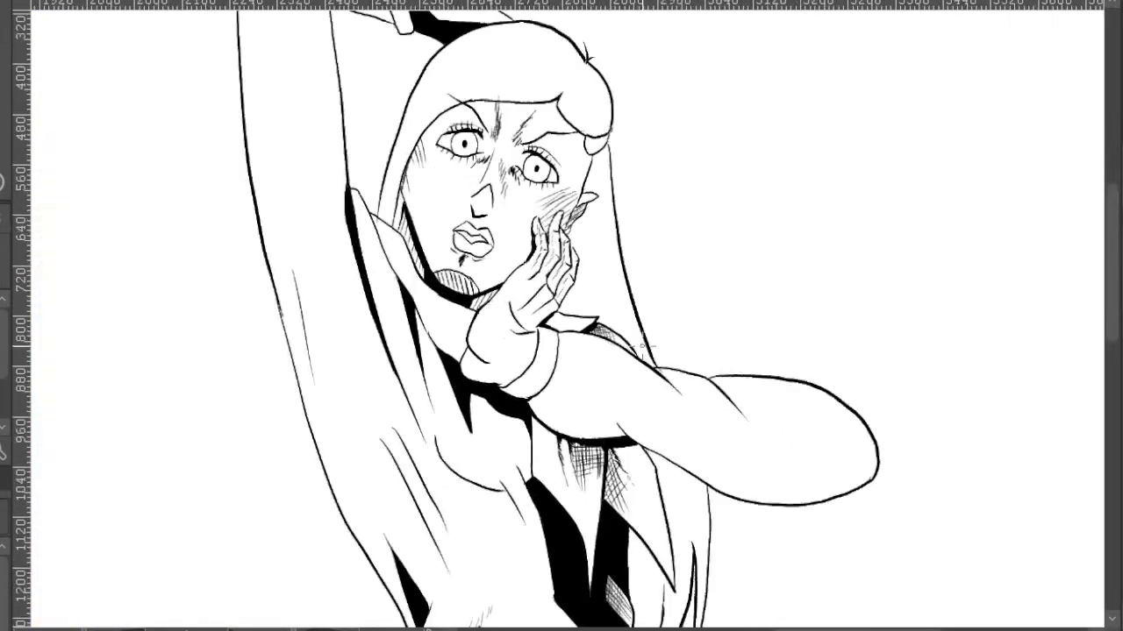
pyautogui.scroll(2, 621, 422)
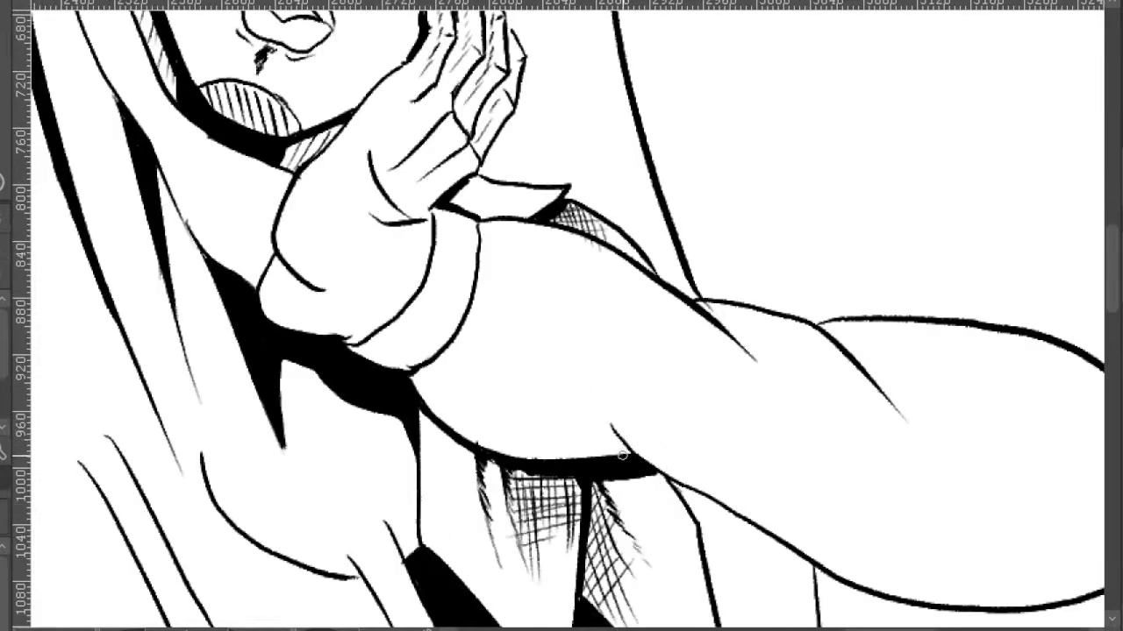
pyautogui.moveTo(617, 431); pyautogui.dragTo(569, 378)
pyautogui.moveTo(621, 451)
pyautogui.mouseDown()
pyautogui.moveTo(577, 405)
pyautogui.moveTo(566, 414)
pyautogui.mouseUp()
pyautogui.moveTo(626, 453); pyautogui.dragTo(600, 404)
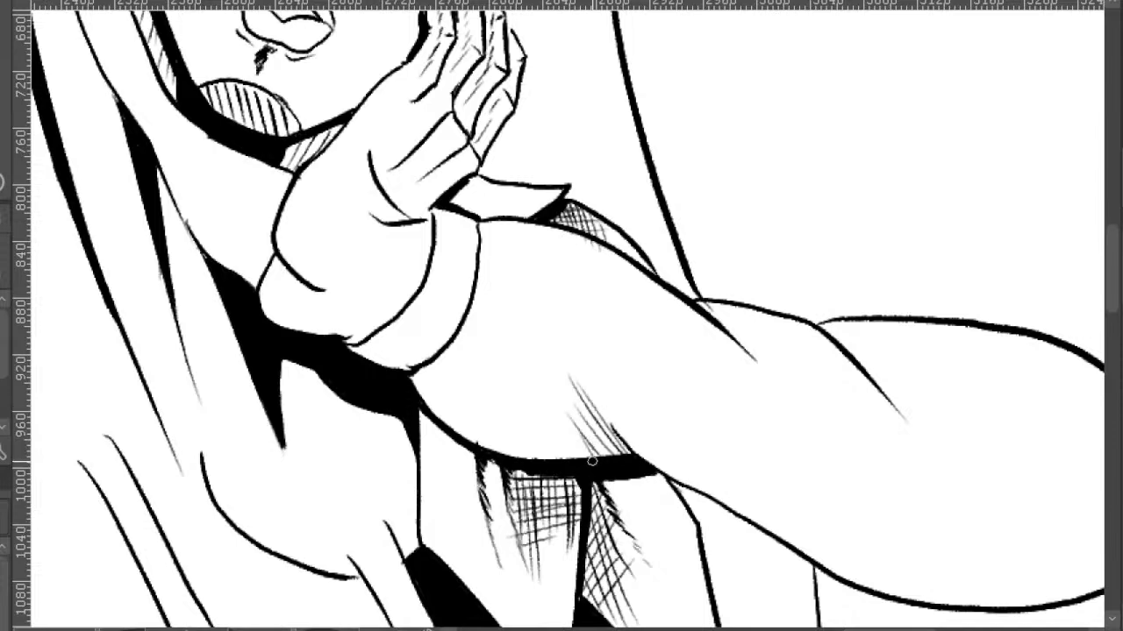
pyautogui.hotkey('ctrl', 'z')
pyautogui.hotkey('ctrl', 'z')
pyautogui.moveTo(627, 454); pyautogui.dragTo(579, 389)
pyautogui.moveTo(750, 441); pyautogui.dragTo(770, 407)
# - Cross the forearm's diagonal hatching with short, nearly horizontal strokes from the black shadow up to the hatching's tip
pyautogui.scroll(3, 676, 417)
pyautogui.moveTo(600, 414); pyautogui.dragTo(468, 439)
pyautogui.hotkey('ctrl', 'z')
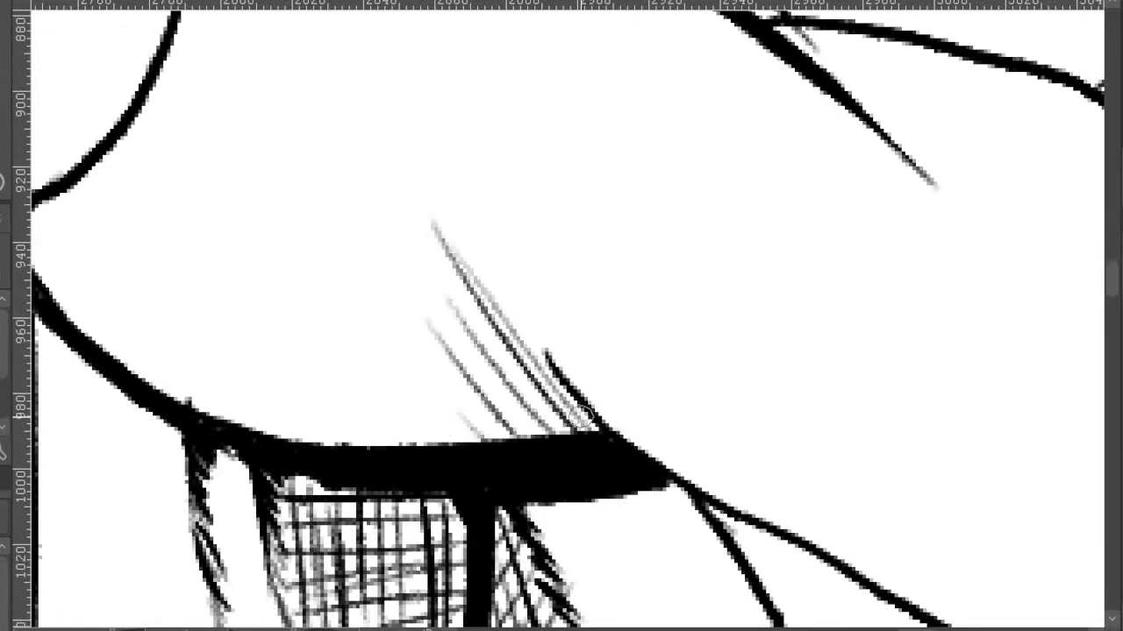
pyautogui.moveTo(593, 416); pyautogui.dragTo(455, 432)
pyautogui.moveTo(577, 396); pyautogui.dragTo(462, 410)
pyautogui.moveTo(570, 370); pyautogui.dragTo(451, 382)
pyautogui.moveTo(542, 349); pyautogui.dragTo(433, 358)
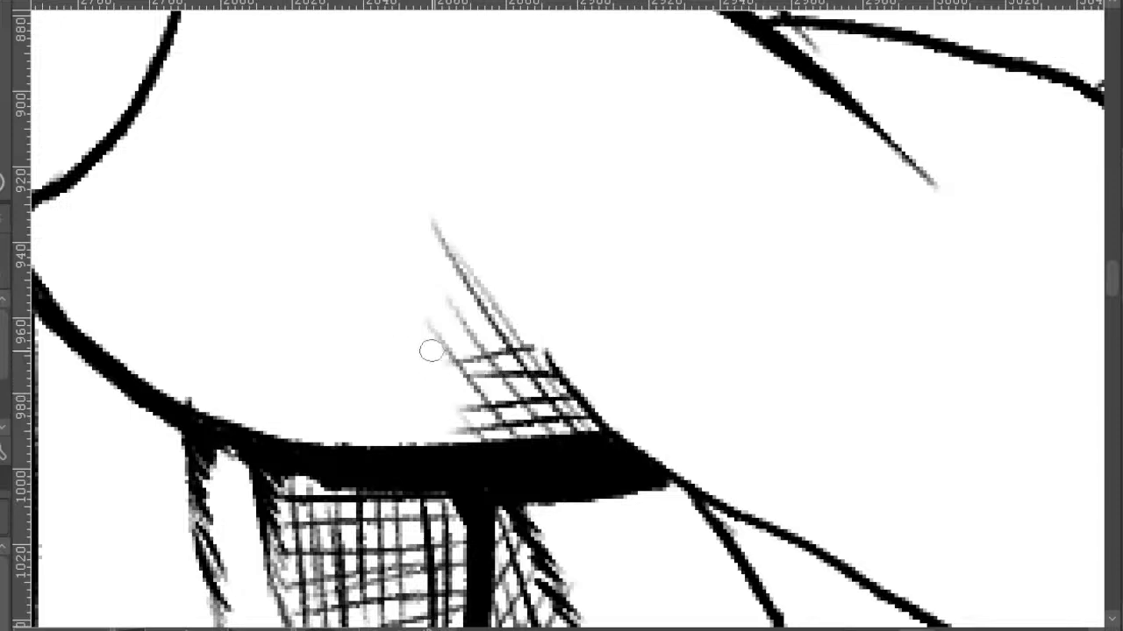
pyautogui.moveTo(528, 326); pyautogui.dragTo(456, 335)
pyautogui.moveTo(518, 305); pyautogui.dragTo(427, 318)
pyautogui.moveTo(495, 274); pyautogui.dragTo(433, 284)
pyautogui.scroll(-5, 476, 252)
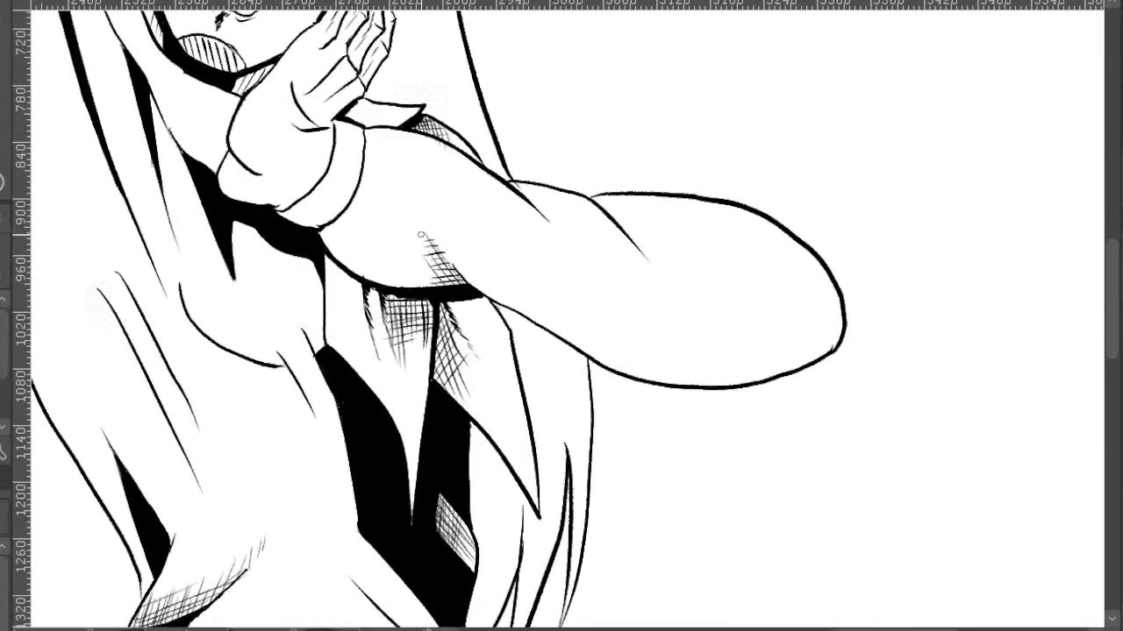
pyautogui.moveTo(749, 320)
pyautogui.mouseDown()
pyautogui.moveTo(711, 456)
pyautogui.moveTo(759, 435)
pyautogui.mouseUp()
pyautogui.scroll(3, 571, 377)
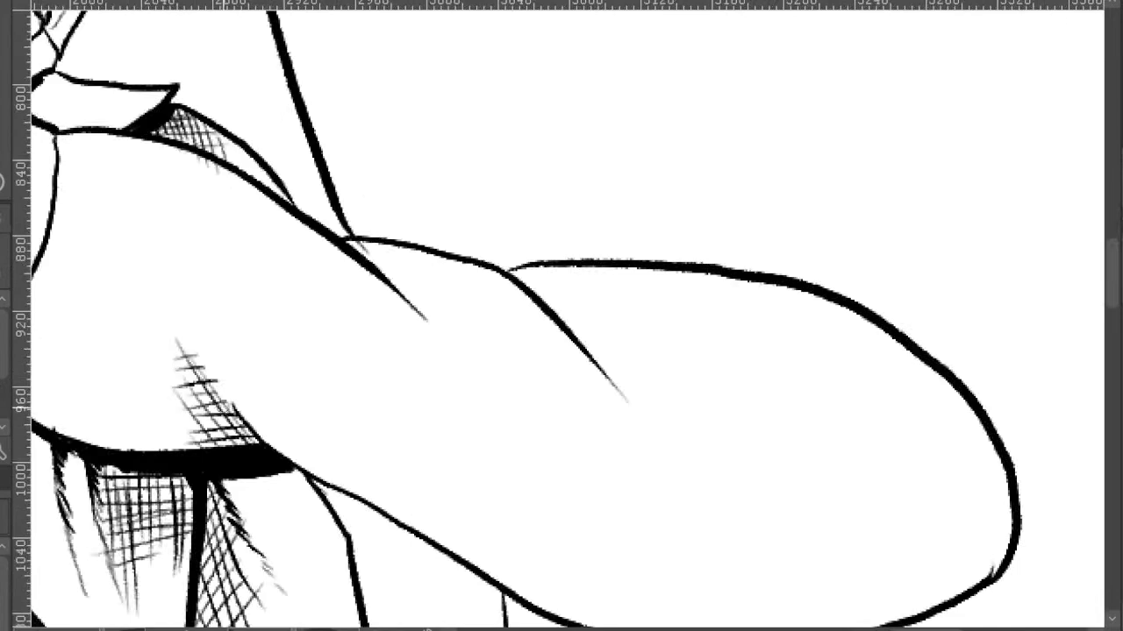
pyautogui.moveTo(243, 413); pyautogui.dragTo(207, 424)
# - Erase the stray line end where the long hair strand meets the forearm
pyautogui.moveTo(555, 437); pyautogui.dragTo(556, 463)
pyautogui.moveTo(739, 413); pyautogui.dragTo(616, 426)
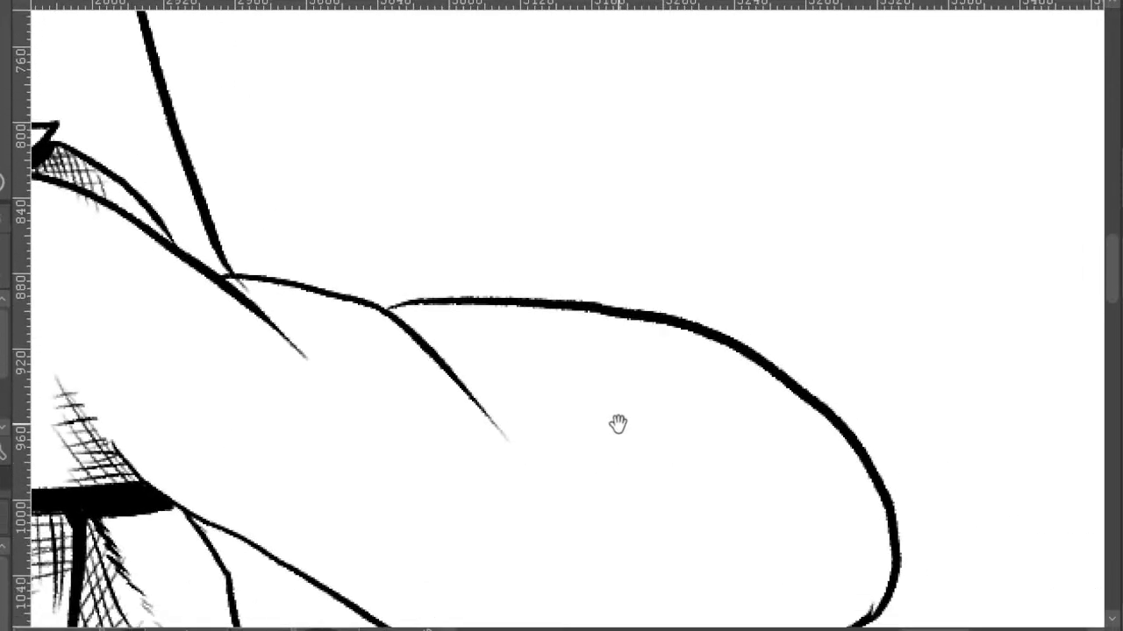
pyautogui.moveTo(436, 330); pyautogui.dragTo(669, 330)
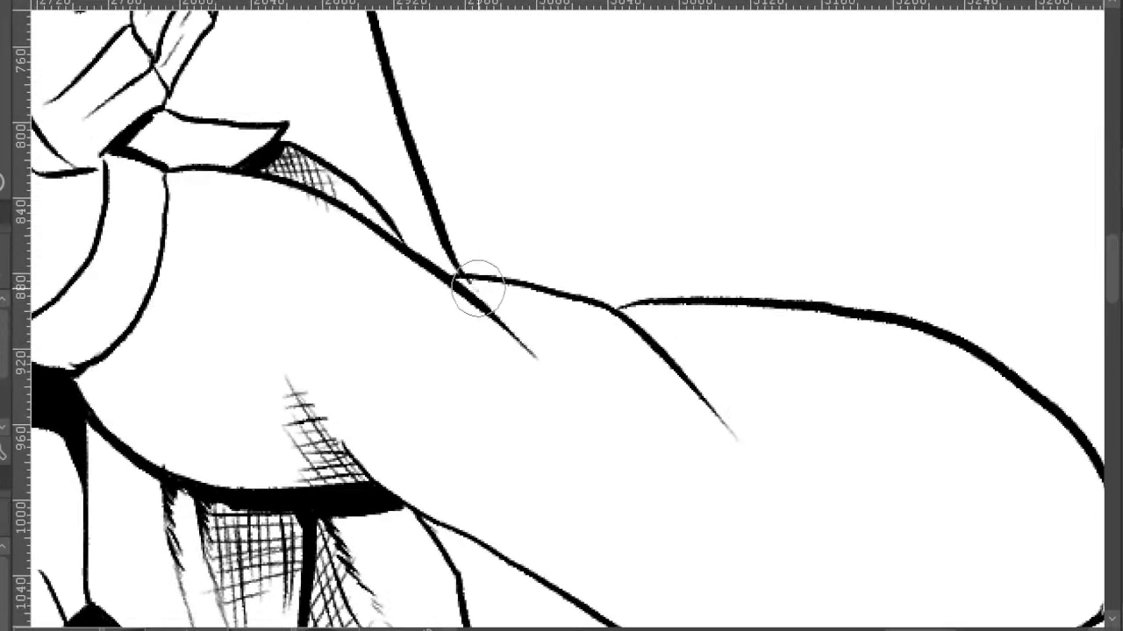
pyautogui.moveTo(574, 308); pyautogui.dragTo(651, 337)
# - Examine the inked face, hair and arms against the reference artwork for areas that still need shading
pyautogui.scroll(-2, 484, 292)
pyautogui.moveTo(551, 286); pyautogui.dragTo(712, 341)
pyautogui.scroll(-2, 709, 278)
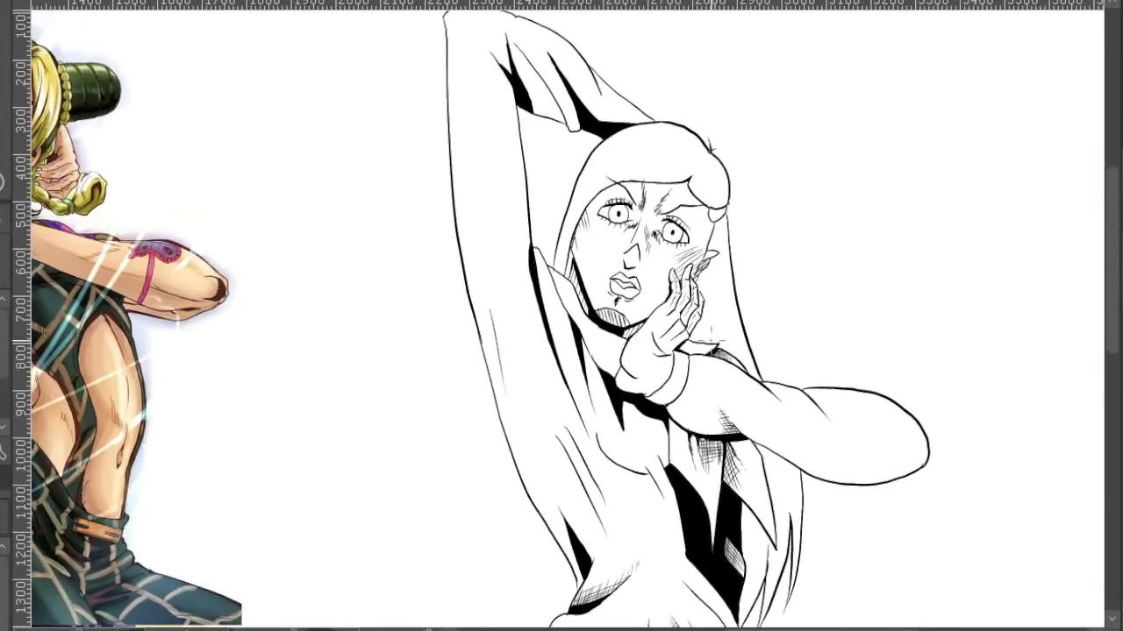
pyautogui.moveTo(748, 220); pyautogui.dragTo(837, 305)
pyautogui.moveTo(755, 262); pyautogui.dragTo(790, 177)
pyautogui.moveTo(851, 193); pyautogui.dragTo(684, 155)
pyautogui.moveTo(749, 187); pyautogui.dragTo(674, 293)
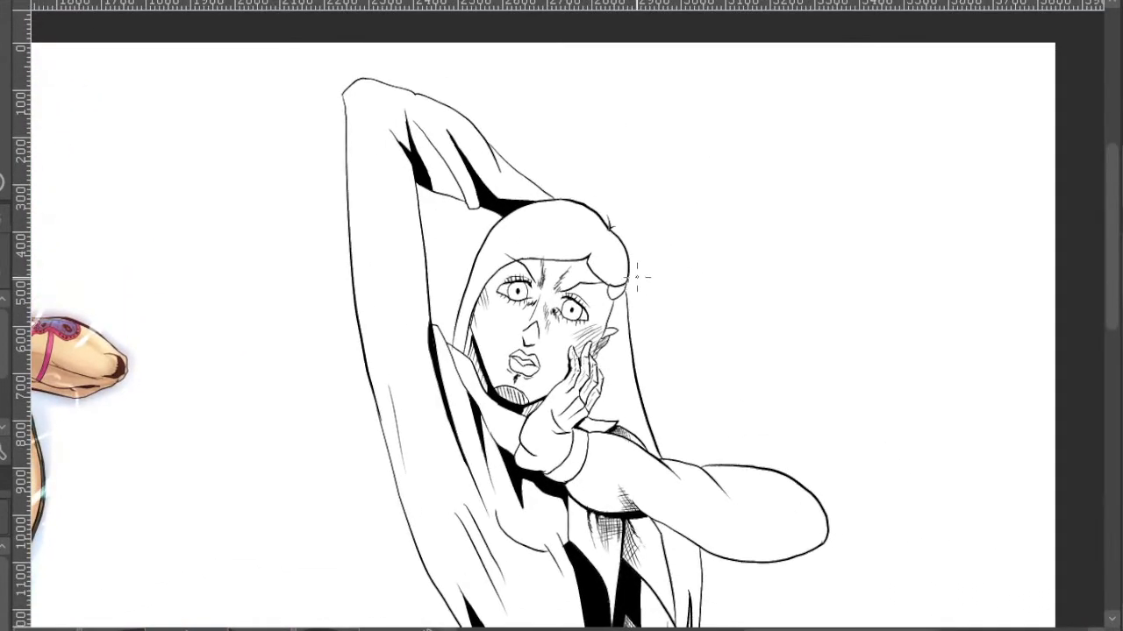
pyautogui.scroll(-1, 622, 291)
pyautogui.scroll(4, 684, 272)
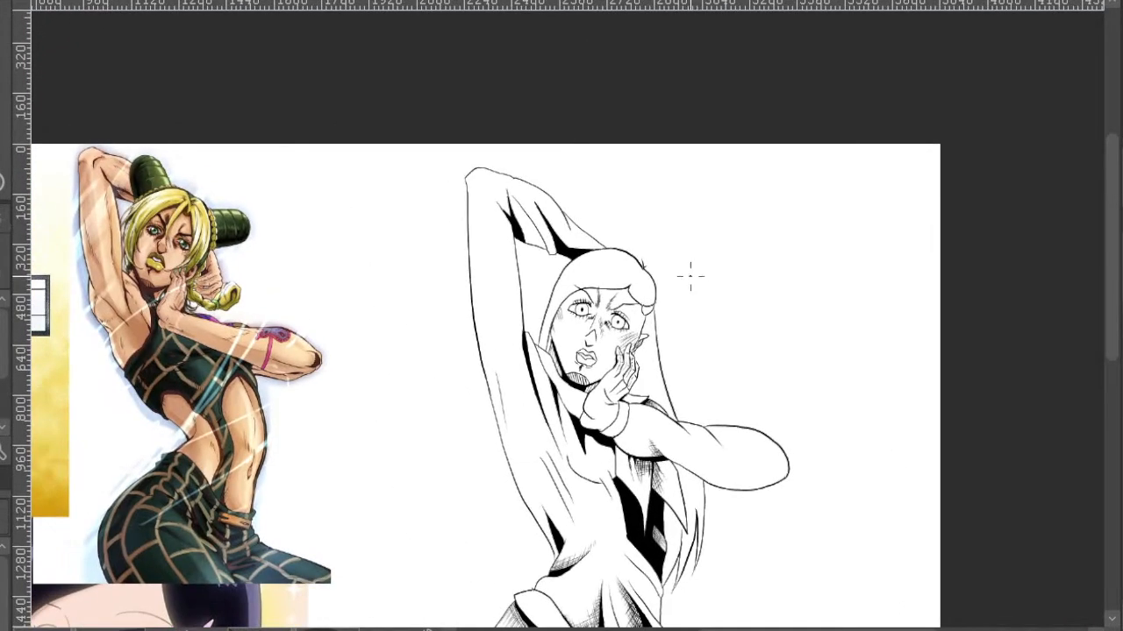
pyautogui.scroll(3, 629, 301)
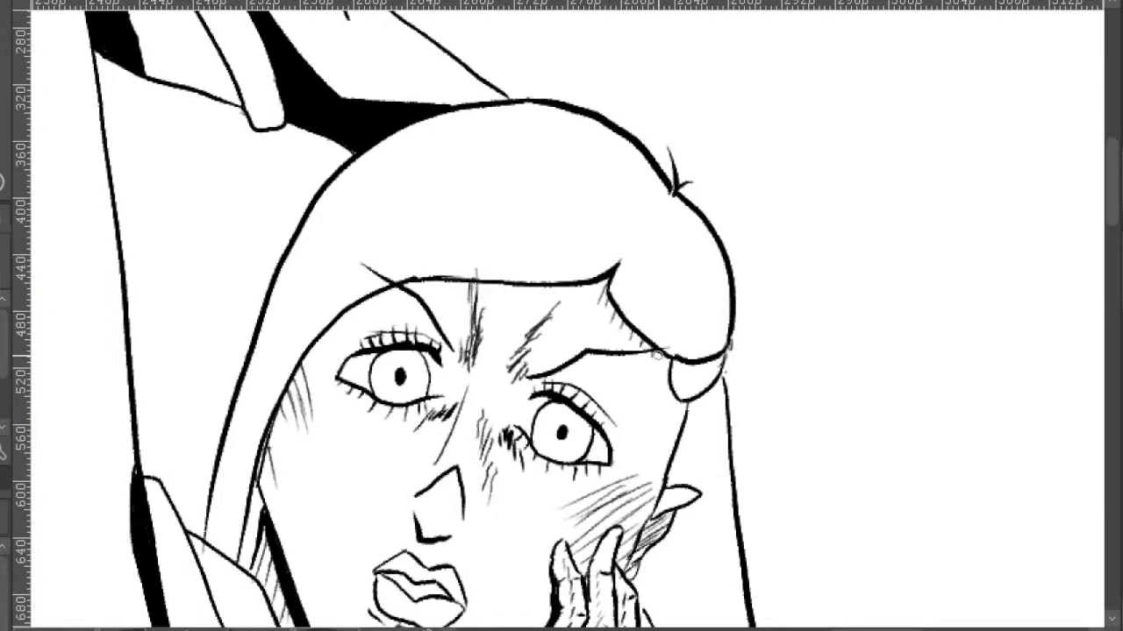
pyautogui.scroll(-3, 693, 350)
pyautogui.scroll(4, 667, 307)
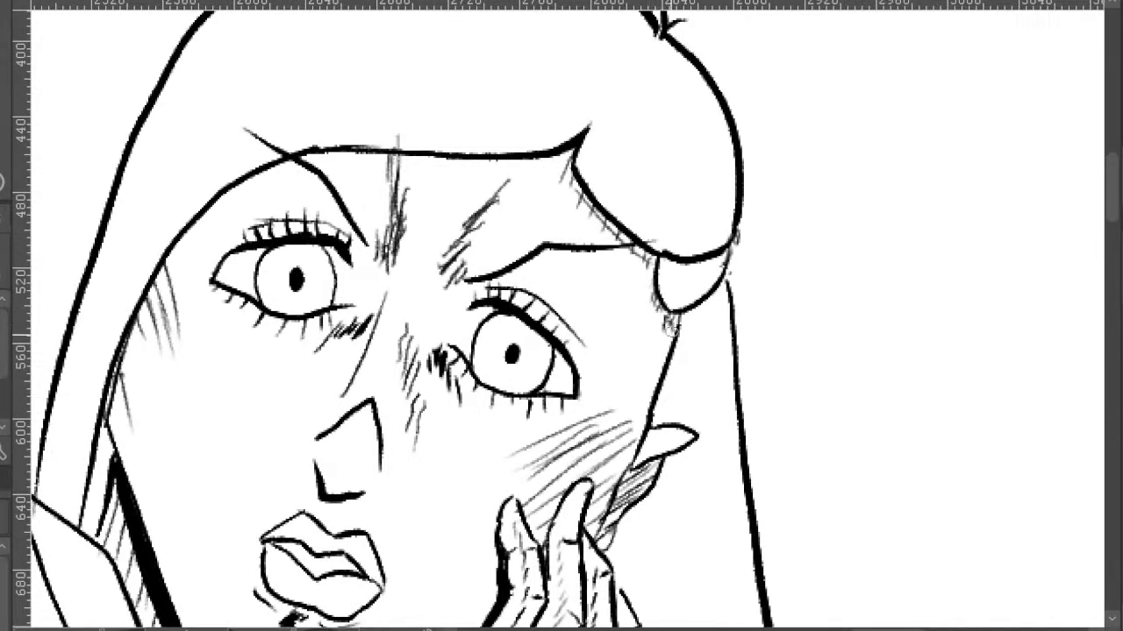
pyautogui.scroll(-6, 727, 313)
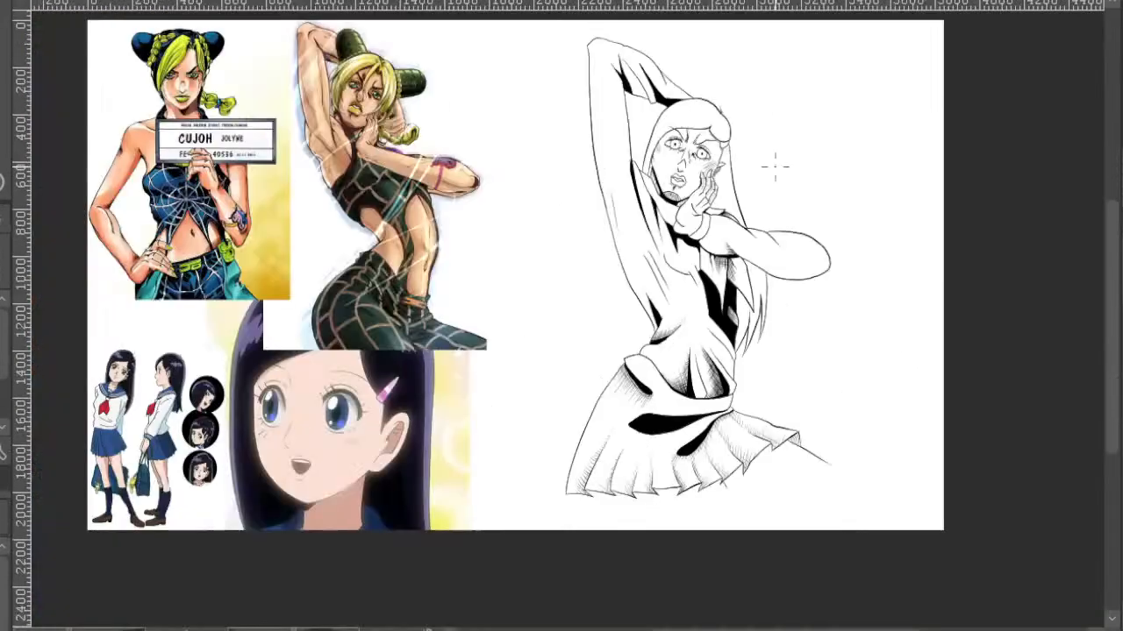
pyautogui.moveTo(808, 222); pyautogui.dragTo(783, 310)
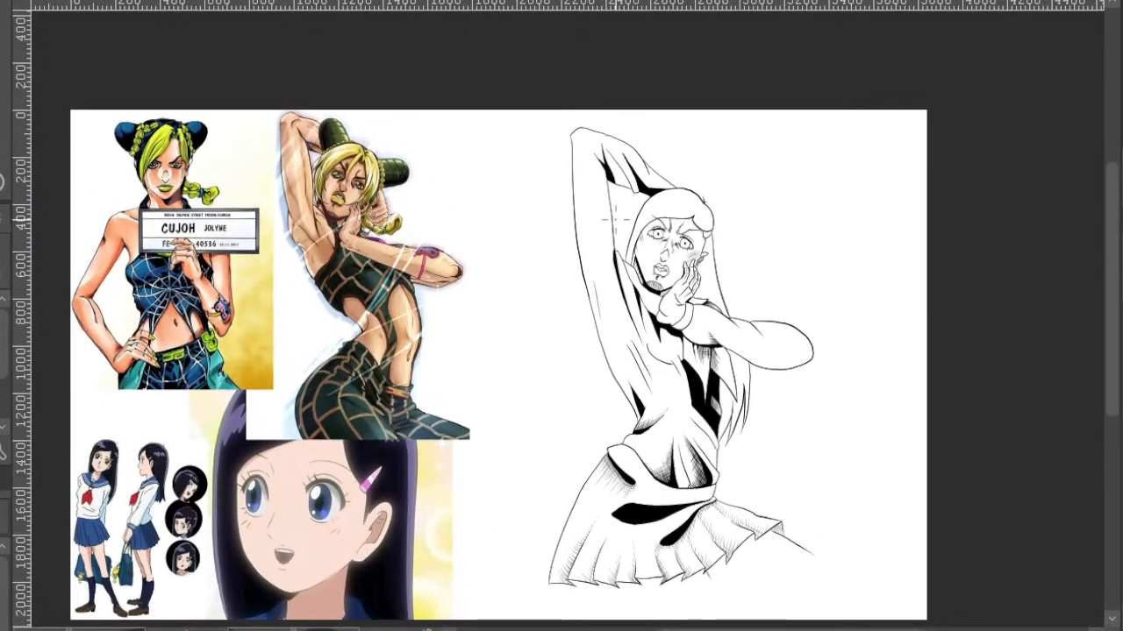
pyautogui.moveTo(636, 234); pyautogui.dragTo(653, 346)
pyautogui.scroll(4, 653, 346)
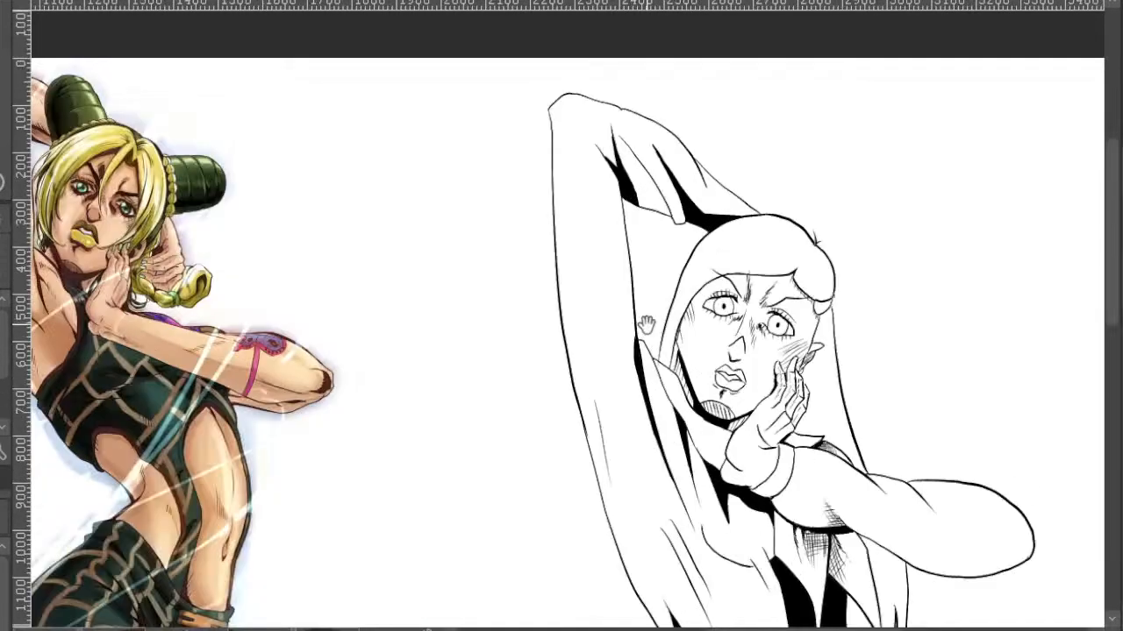
pyautogui.scroll(1, 629, 358)
pyautogui.moveTo(669, 428); pyautogui.dragTo(624, 261)
pyautogui.moveTo(800, 220); pyautogui.dragTo(742, 136)
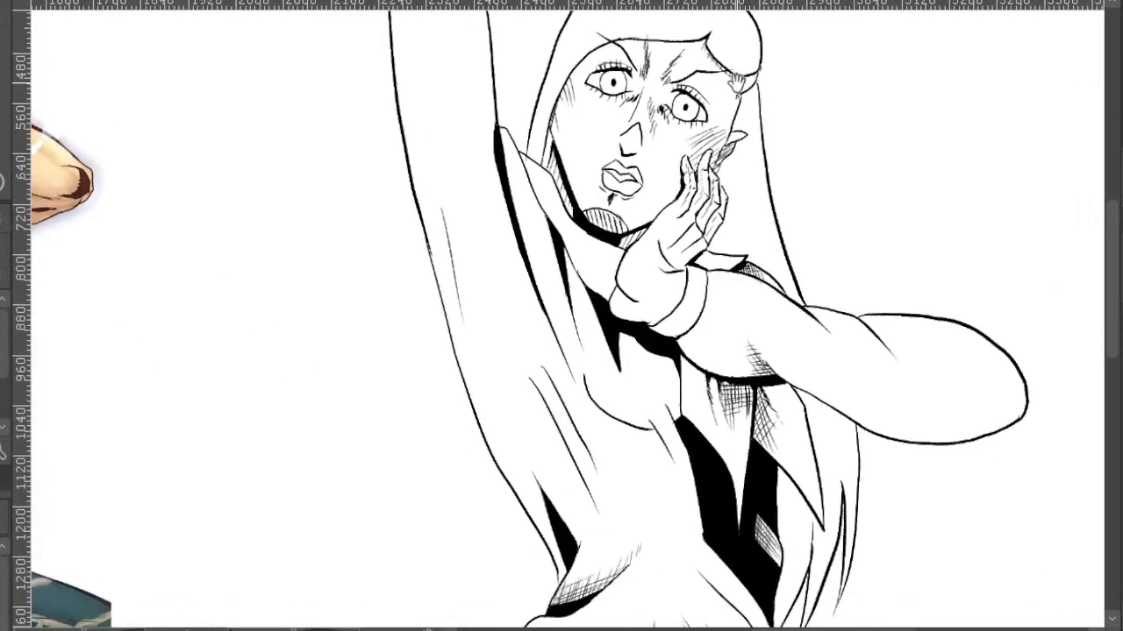
pyautogui.moveTo(827, 276); pyautogui.dragTo(714, 187)
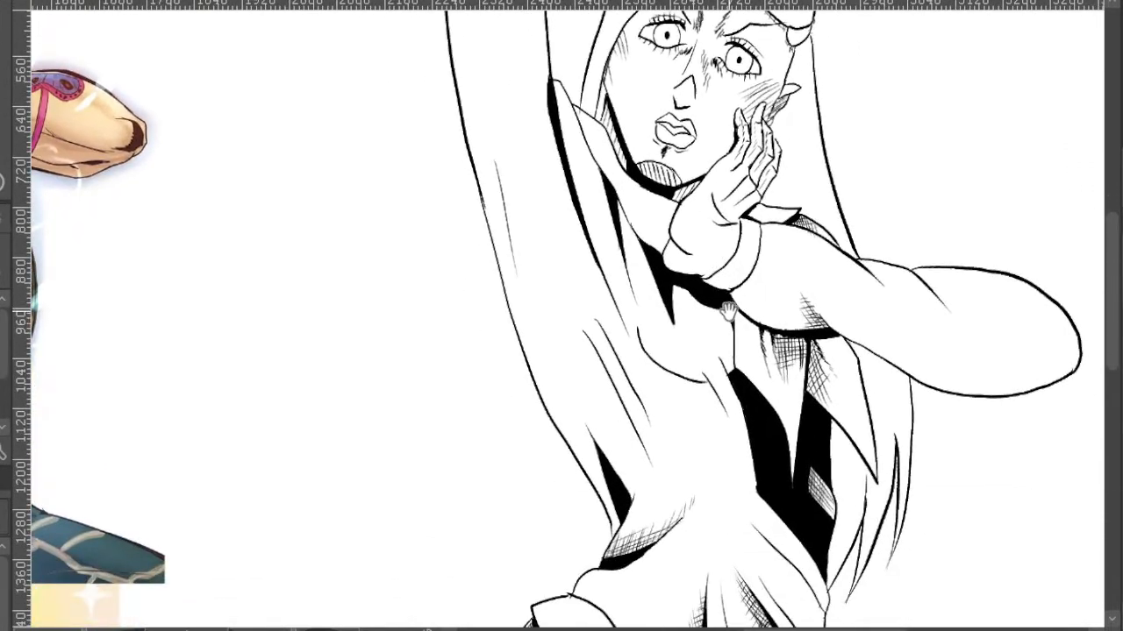
# - Hatch diagonal lines in the narrow chest fold between the two black wedges beside the wrist
pyautogui.moveTo(682, 234); pyautogui.dragTo(732, 305)
pyautogui.scroll(2, 684, 300)
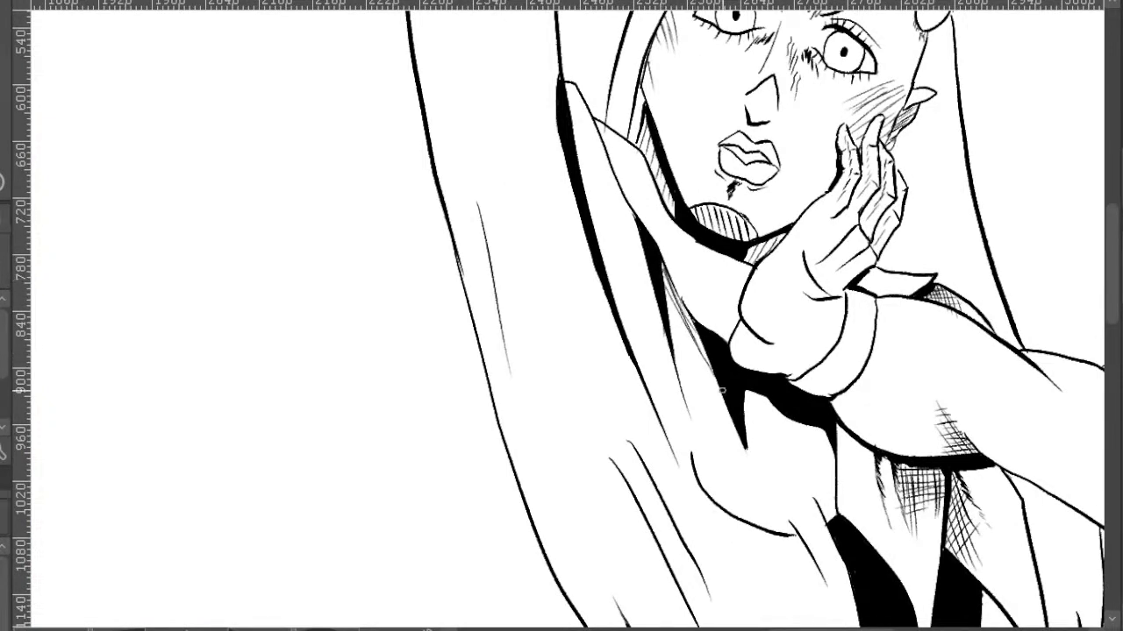
pyautogui.moveTo(662, 292); pyautogui.dragTo(719, 405)
pyautogui.moveTo(668, 325); pyautogui.dragTo(700, 399)
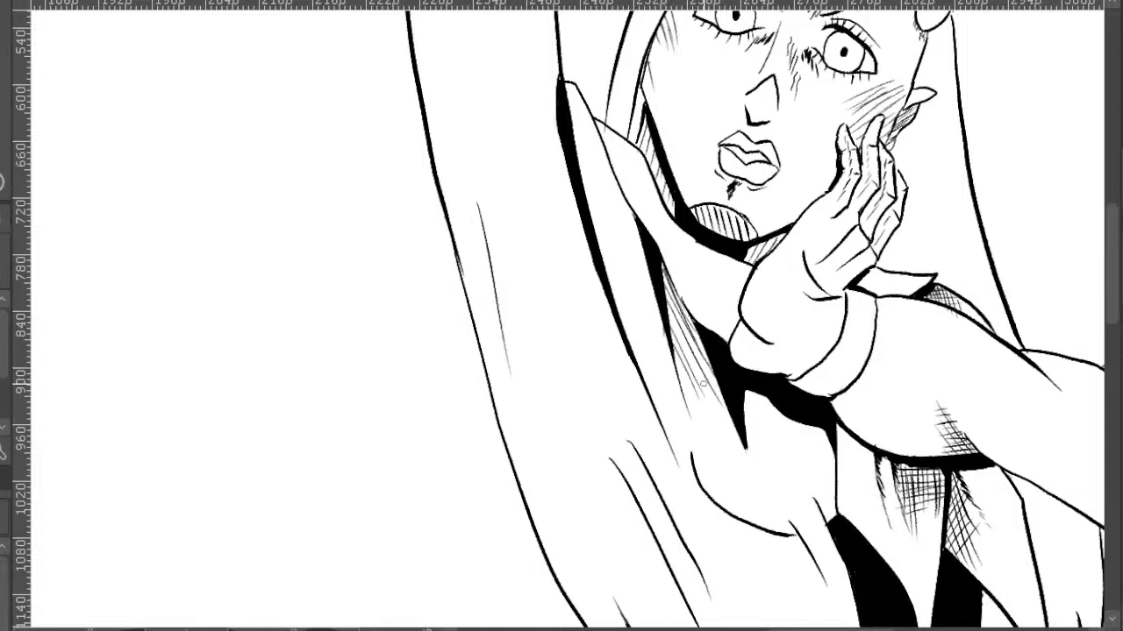
# - Hatch the long strip beside the raised arm with parallel diagonal lines, from the collar down to the chest fold
pyautogui.moveTo(576, 103); pyautogui.dragTo(635, 229)
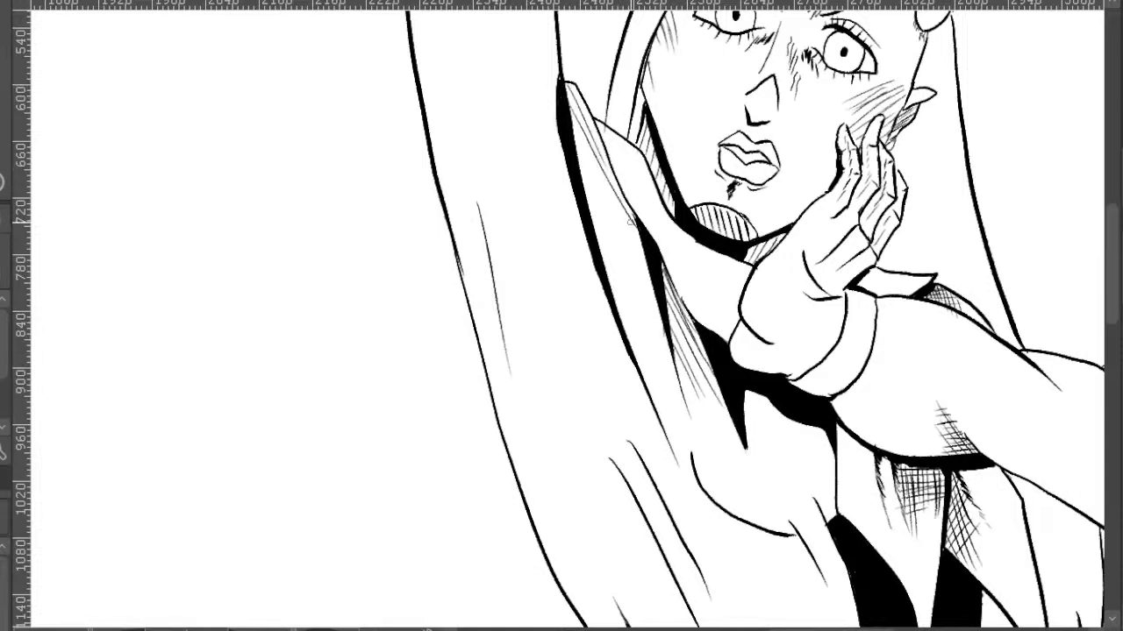
pyautogui.moveTo(577, 148); pyautogui.dragTo(639, 258)
pyautogui.moveTo(589, 200); pyautogui.dragTo(654, 298)
pyautogui.moveTo(572, 119); pyautogui.dragTo(647, 267)
pyautogui.moveTo(591, 212); pyautogui.dragTo(644, 307)
pyautogui.moveTo(600, 249); pyautogui.dragTo(655, 344)
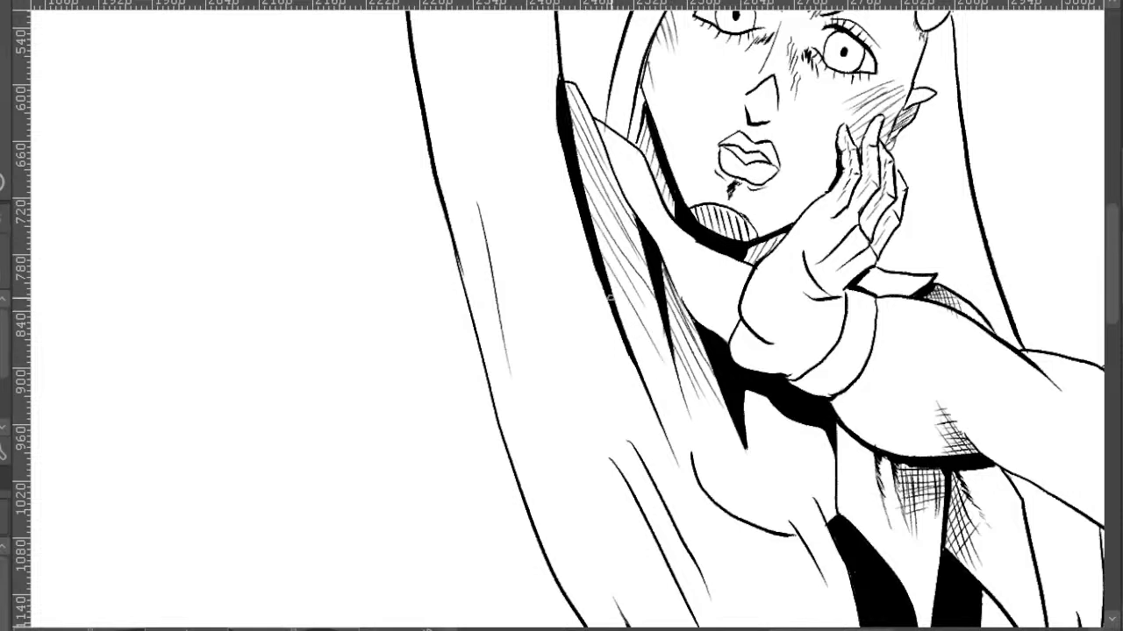
pyautogui.moveTo(609, 296)
pyautogui.mouseDown()
pyautogui.moveTo(665, 388)
pyautogui.moveTo(702, 421)
pyautogui.mouseUp()
# - Hatch the chest just beneath the black shadow under the wrist with parallel diagonal strokes
pyautogui.moveTo(771, 413)
pyautogui.mouseDown()
pyautogui.moveTo(715, 392)
pyautogui.moveTo(774, 458)
pyautogui.mouseUp()
pyautogui.moveTo(718, 381)
pyautogui.mouseDown()
pyautogui.moveTo(775, 433)
pyautogui.moveTo(775, 454)
pyautogui.moveTo(747, 449)
pyautogui.mouseUp()
pyautogui.moveTo(689, 395); pyautogui.dragTo(710, 426)
pyautogui.moveTo(688, 367); pyautogui.dragTo(714, 402)
pyautogui.moveTo(689, 384); pyautogui.dragTo(714, 416)
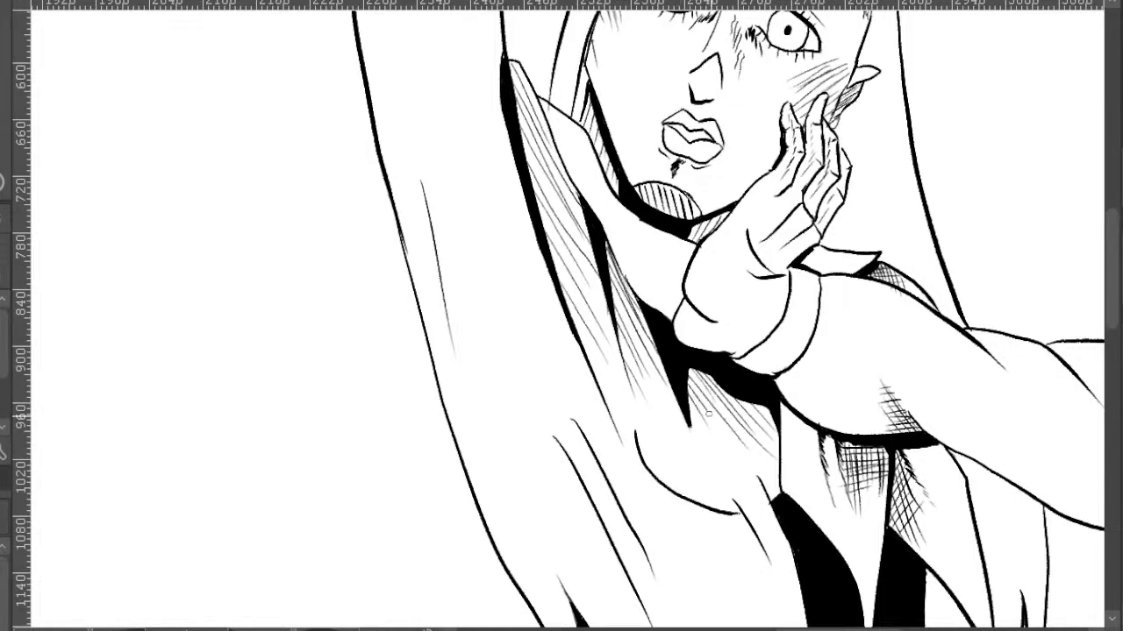
# - Add denser diagonal hatch lines to the upper part of the strip beside the raised arm
pyautogui.moveTo(669, 323); pyautogui.dragTo(723, 393)
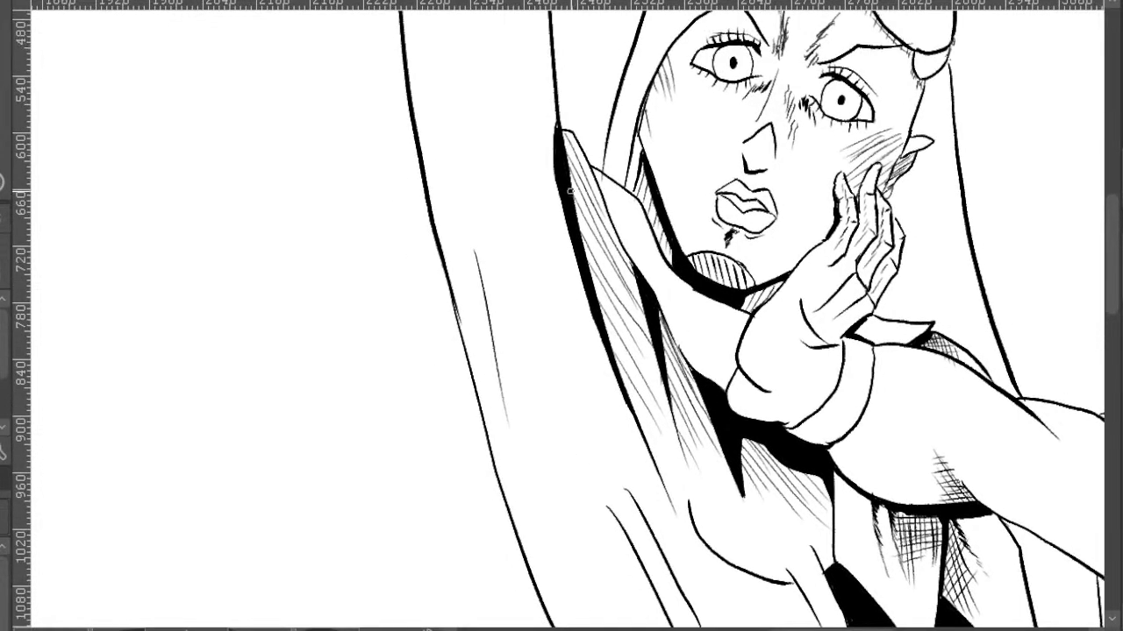
pyautogui.moveTo(572, 198); pyautogui.dragTo(634, 309)
pyautogui.moveTo(623, 271); pyautogui.dragTo(639, 296)
pyautogui.moveTo(664, 236); pyautogui.dragTo(718, 310)
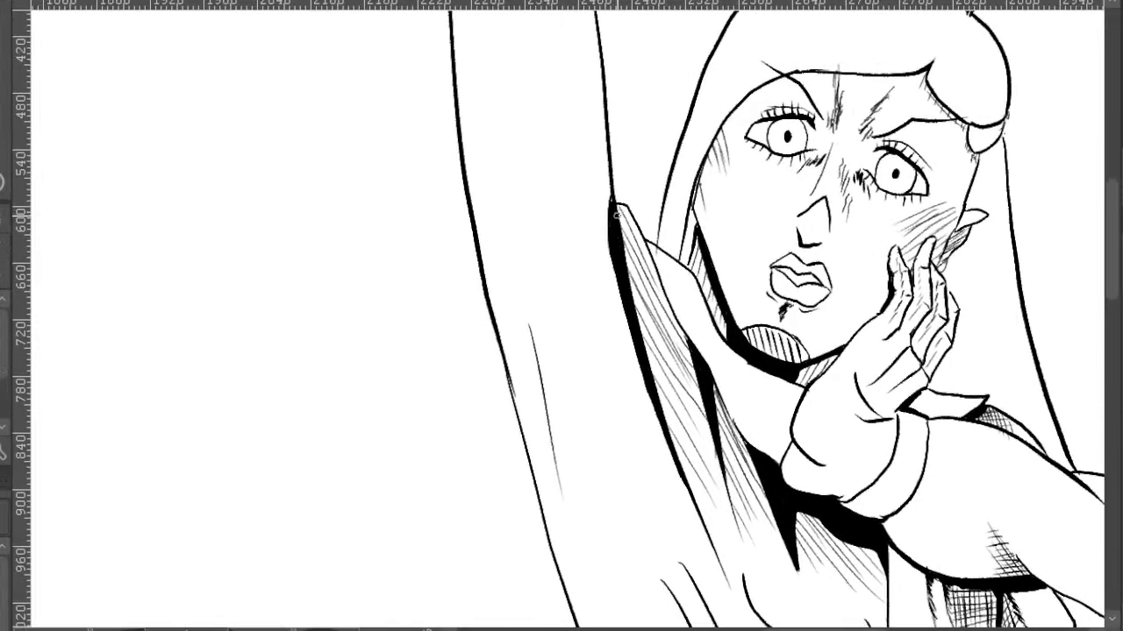
# - Crosshatch the upper half of the strip beside the raised arm with short lines running across the existing diagonal hatching
pyautogui.moveTo(614, 209); pyautogui.dragTo(628, 218)
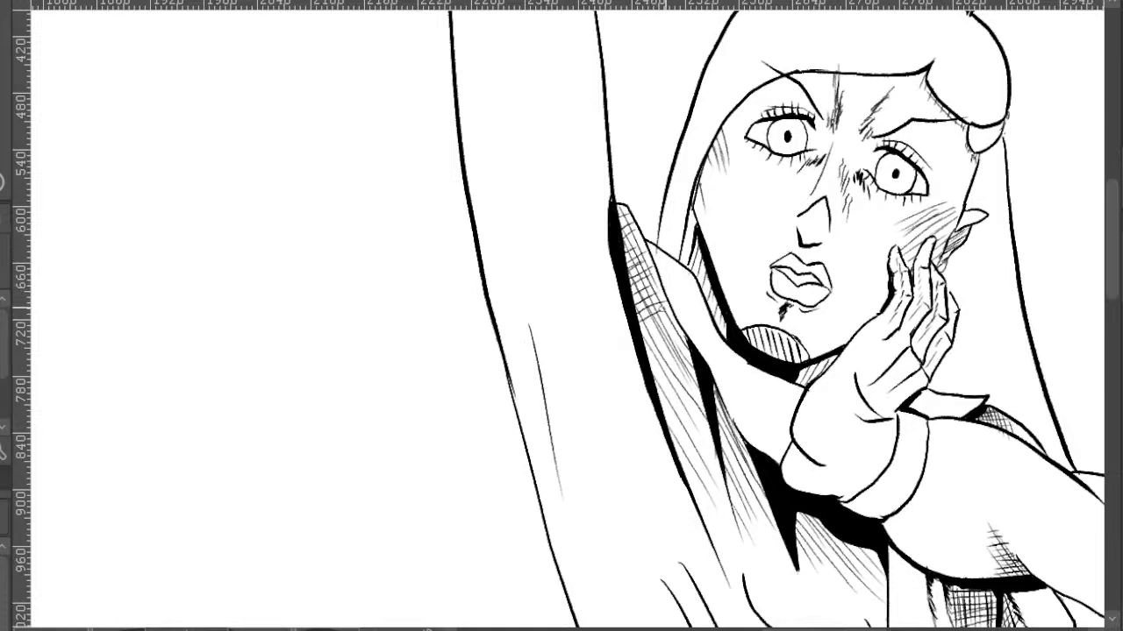
pyautogui.moveTo(644, 352)
pyautogui.mouseDown()
pyautogui.moveTo(681, 336)
pyautogui.moveTo(652, 364)
pyautogui.moveTo(684, 400)
pyautogui.mouseUp()
pyautogui.moveTo(646, 351); pyautogui.dragTo(671, 330)
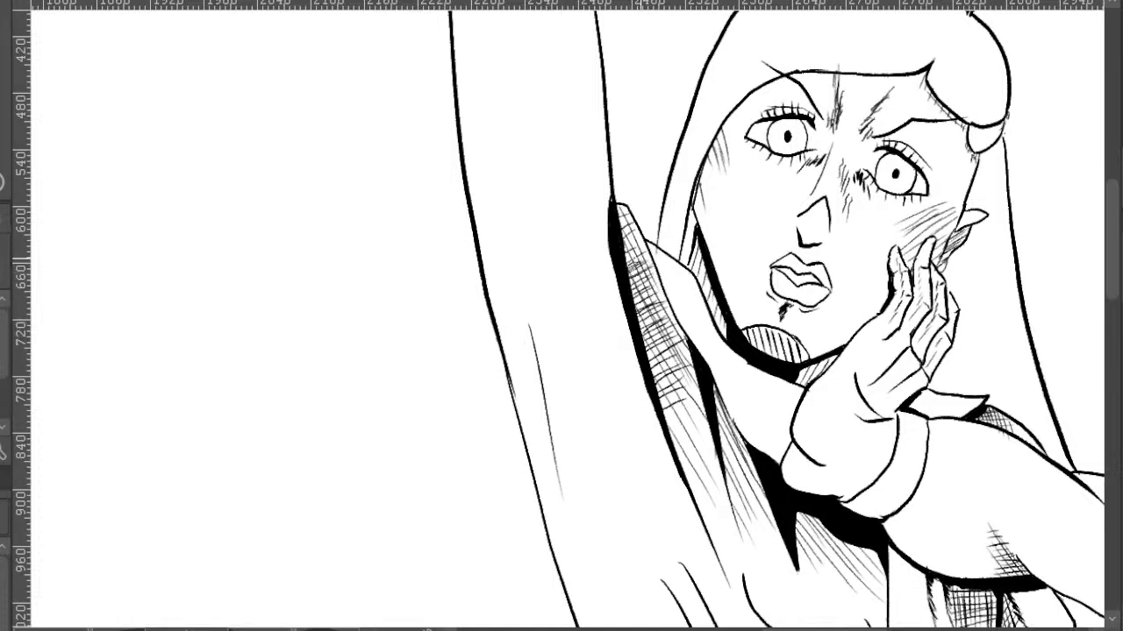
pyautogui.moveTo(626, 262); pyautogui.dragTo(650, 240)
# - Crosshatch the narrow chest fold between the two black wedges beside the wrist
pyautogui.moveTo(745, 309); pyautogui.dragTo(680, 185)
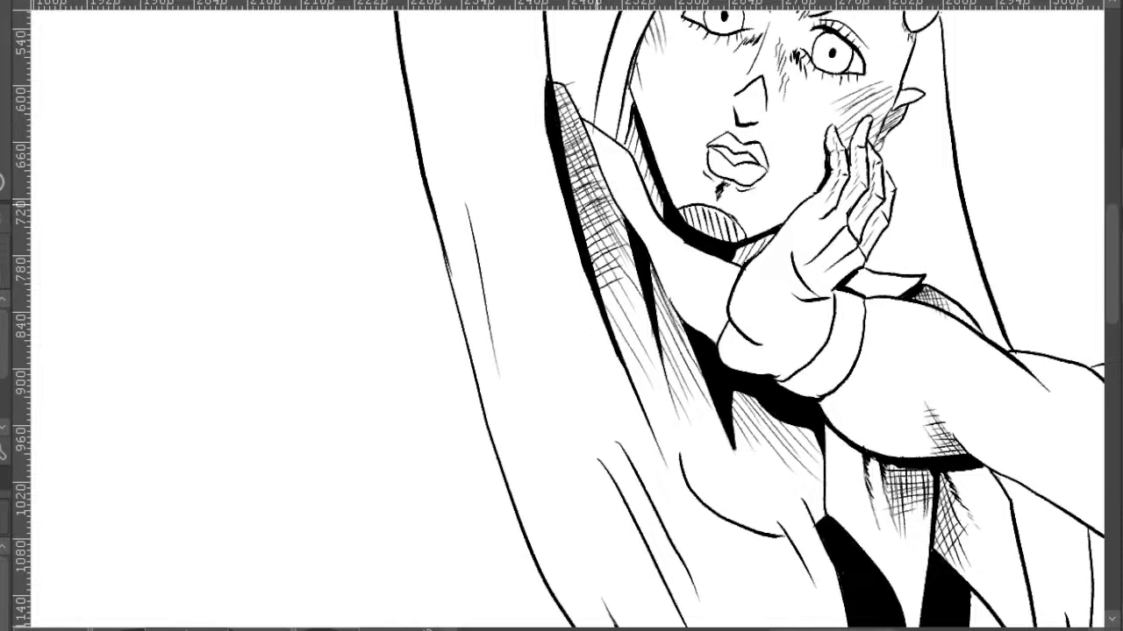
pyautogui.moveTo(683, 300); pyautogui.dragTo(591, 204)
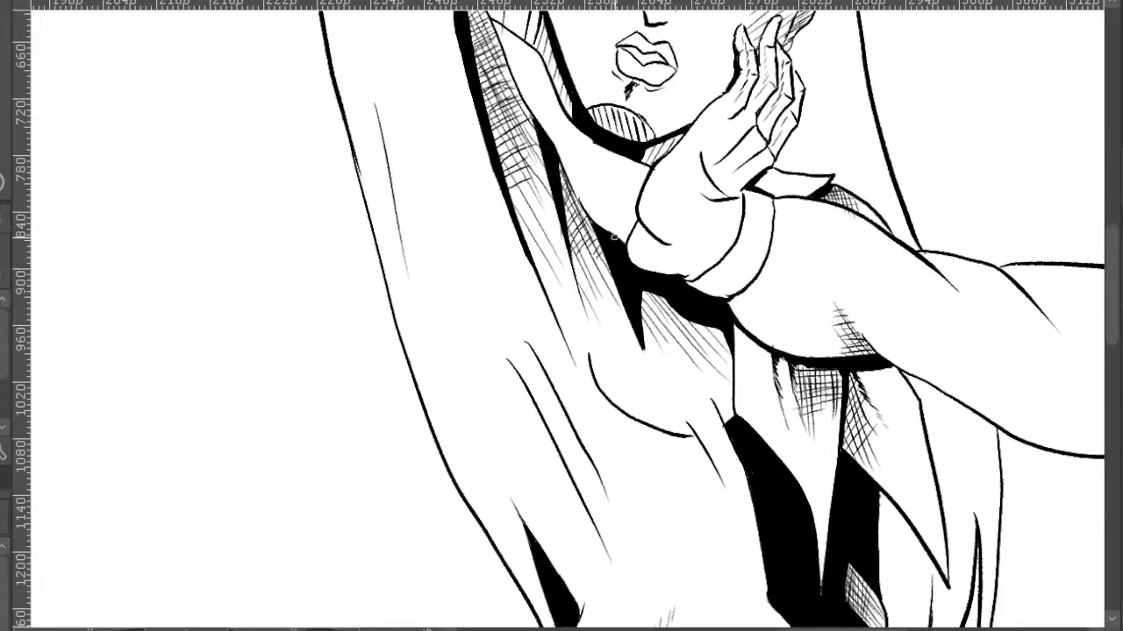
pyautogui.moveTo(736, 250)
pyautogui.mouseDown()
pyautogui.moveTo(709, 242)
pyautogui.moveTo(605, 157)
pyautogui.mouseUp()
pyautogui.scroll(-1, 668, 199)
# - Crosshatch the chest area just beneath the black shadow under the wrist with opposing diagonal strokes
pyautogui.moveTo(679, 163)
pyautogui.mouseDown()
pyautogui.moveTo(596, 205)
pyautogui.moveTo(573, 253)
pyautogui.mouseUp()
pyautogui.scroll(-3, 572, 255)
pyautogui.scroll(4, 528, 244)
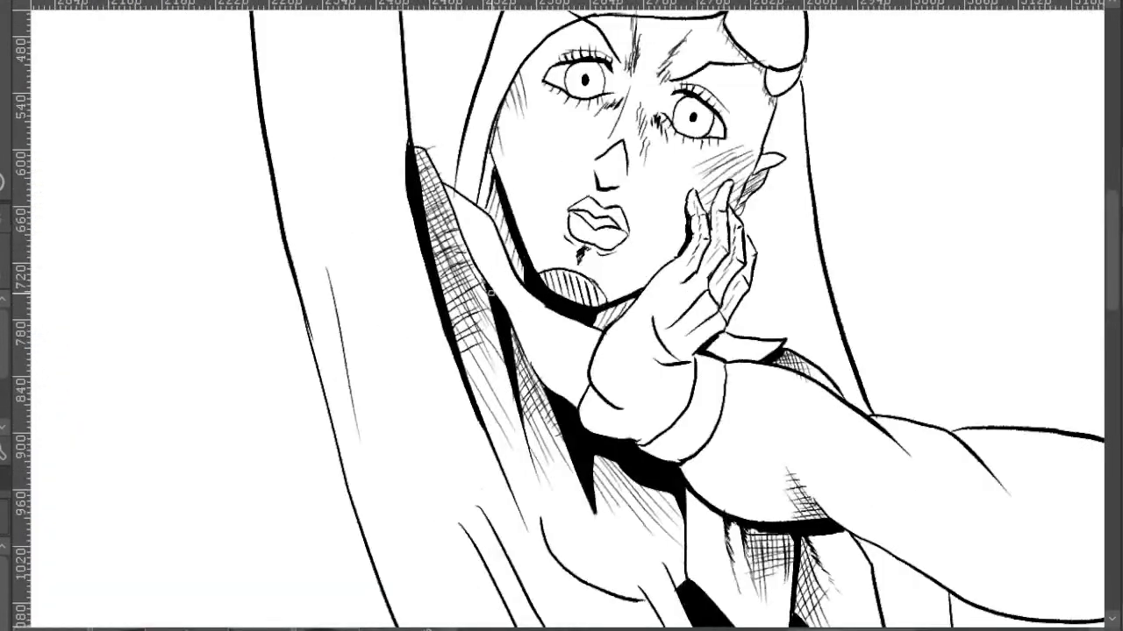
pyautogui.moveTo(617, 317); pyautogui.dragTo(578, 139)
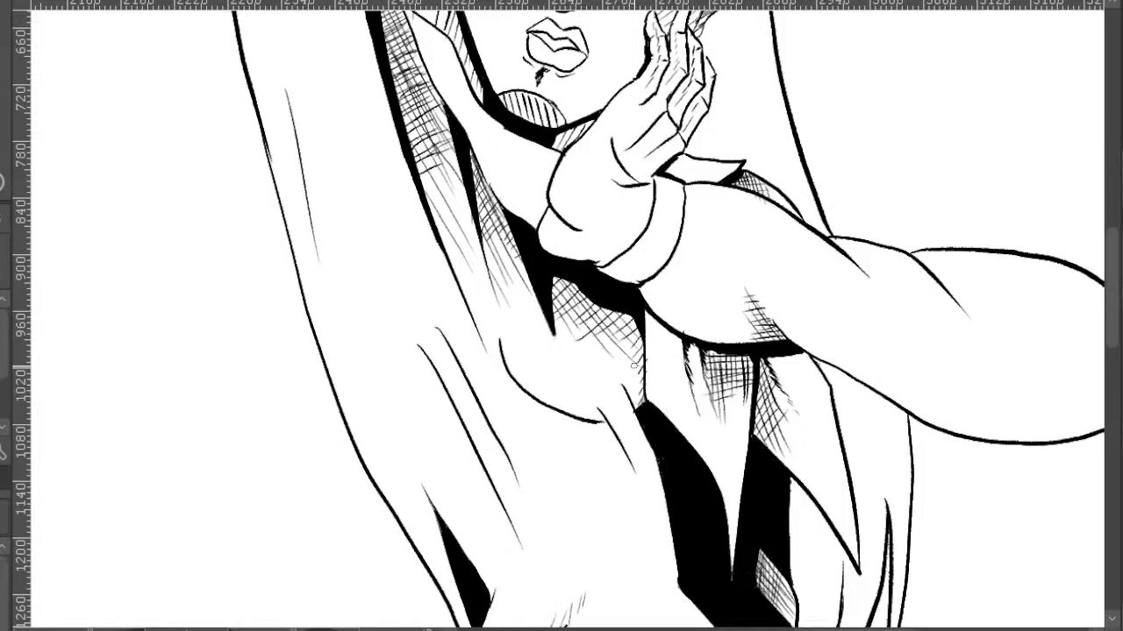
# - Hatch the raised sleeve along the outer edge of the black fold that runs down to the top of the hair
pyautogui.scroll(-5, 634, 365)
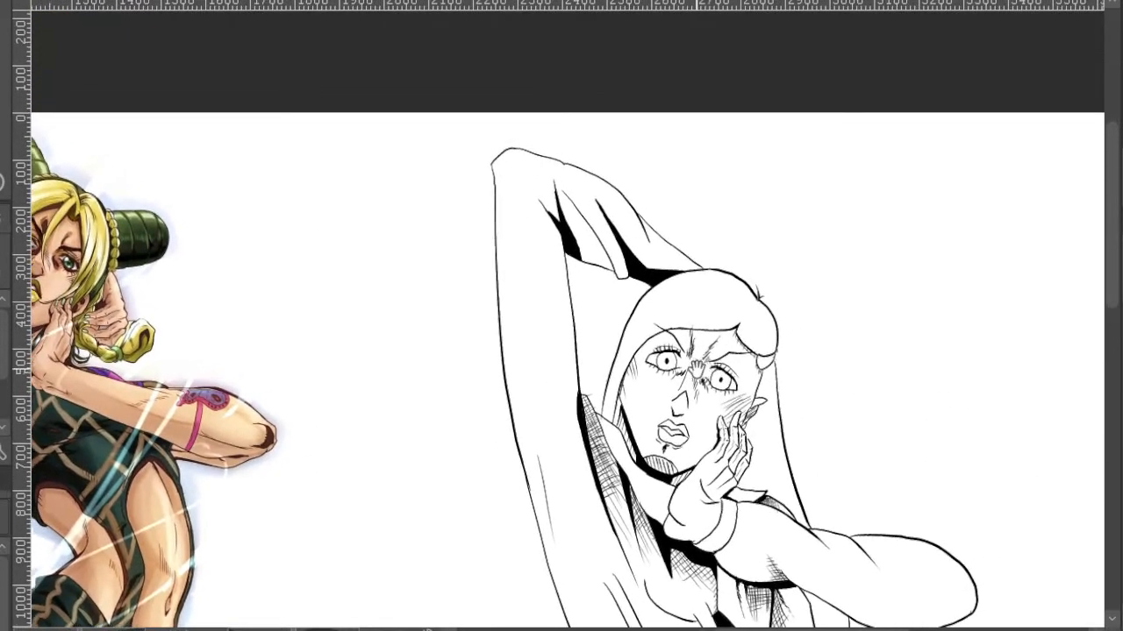
pyautogui.moveTo(797, 262); pyautogui.dragTo(750, 366)
pyautogui.scroll(4, 532, 345)
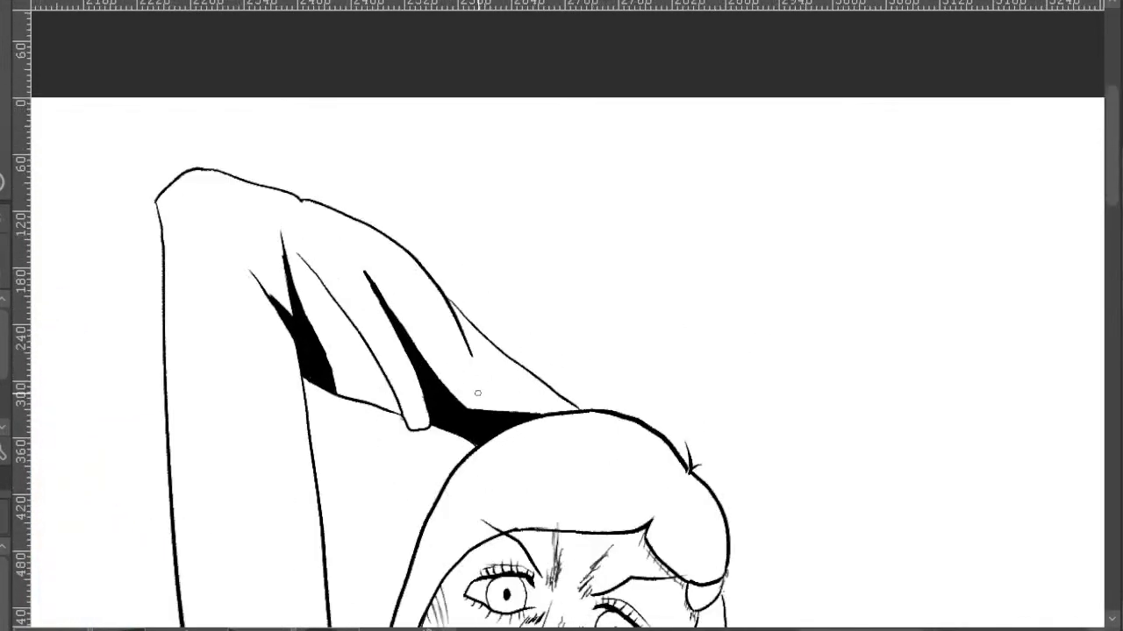
pyautogui.moveTo(477, 392)
pyautogui.mouseDown()
pyautogui.moveTo(423, 345)
pyautogui.moveTo(446, 399)
pyautogui.mouseUp()
pyautogui.moveTo(412, 346)
pyautogui.mouseDown()
pyautogui.moveTo(451, 382)
pyautogui.moveTo(413, 326)
pyautogui.moveTo(467, 393)
pyautogui.moveTo(425, 333)
pyautogui.moveTo(482, 400)
pyautogui.mouseUp()
pyautogui.moveTo(456, 362)
pyautogui.mouseDown()
pyautogui.moveTo(491, 397)
pyautogui.moveTo(481, 363)
pyautogui.moveTo(499, 397)
pyautogui.moveTo(500, 376)
pyautogui.moveTo(506, 395)
pyautogui.moveTo(514, 383)
pyautogui.moveTo(519, 394)
pyautogui.moveTo(517, 380)
pyautogui.moveTo(525, 396)
pyautogui.moveTo(507, 401)
pyautogui.mouseUp()
pyautogui.moveTo(437, 397)
pyautogui.mouseDown()
pyautogui.moveTo(478, 446)
pyautogui.moveTo(394, 293)
pyautogui.mouseUp()
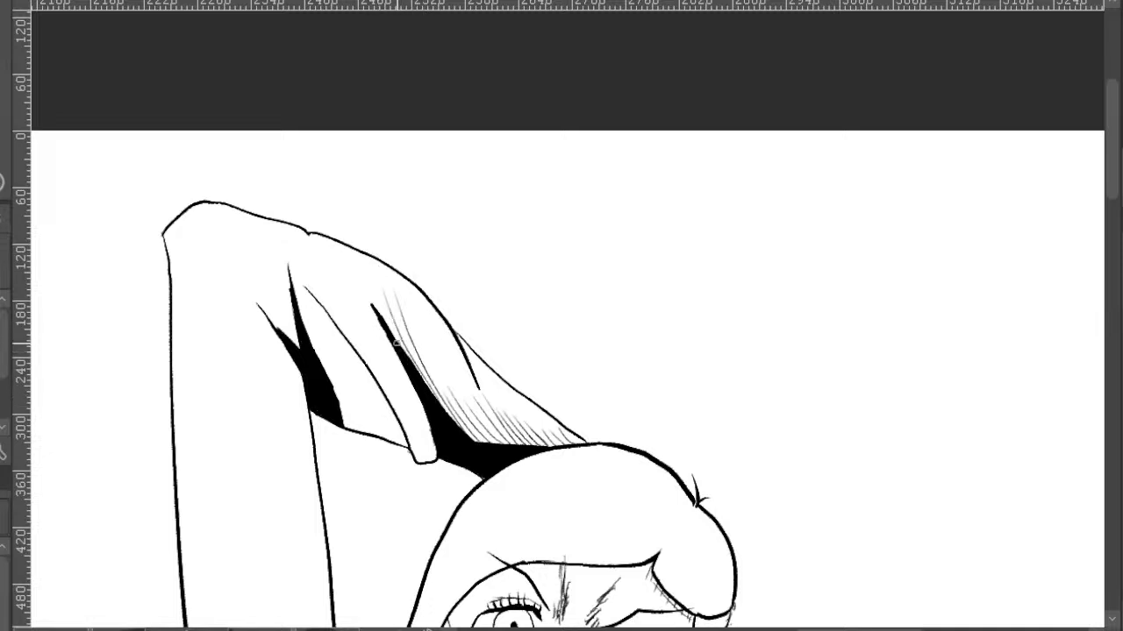
pyautogui.moveTo(379, 291); pyautogui.dragTo(439, 328)
# - Hatch diagonal lines between and above the two pointed tips of the black fold near the raised elbow
pyautogui.moveTo(413, 383); pyautogui.dragTo(368, 361)
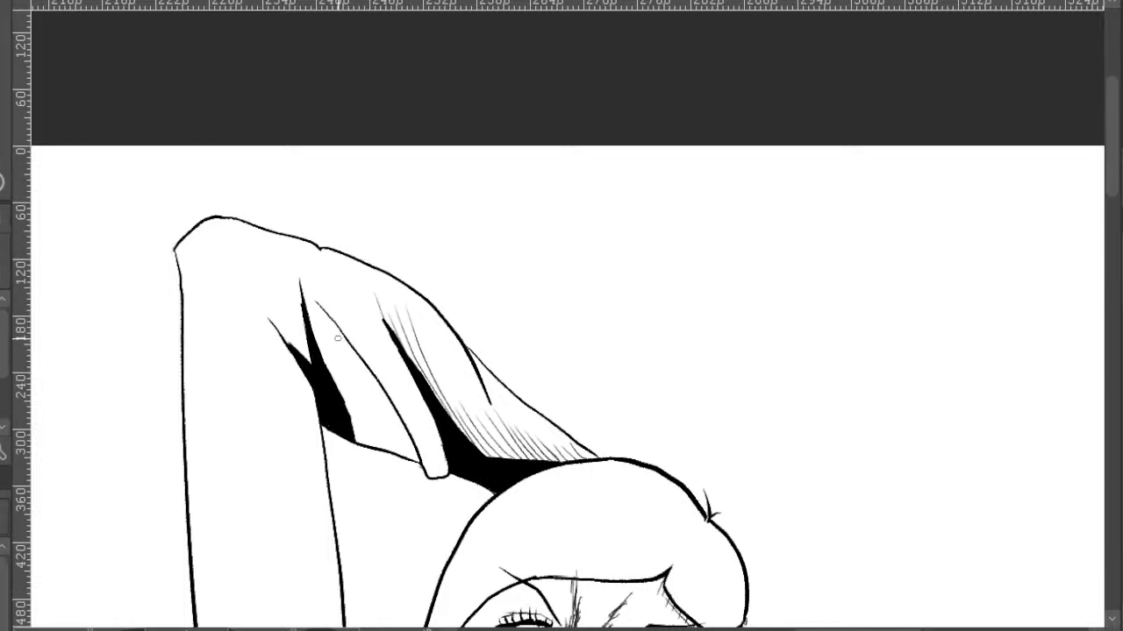
pyautogui.moveTo(312, 360); pyautogui.dragTo(266, 284)
pyautogui.moveTo(307, 337); pyautogui.dragTo(286, 275)
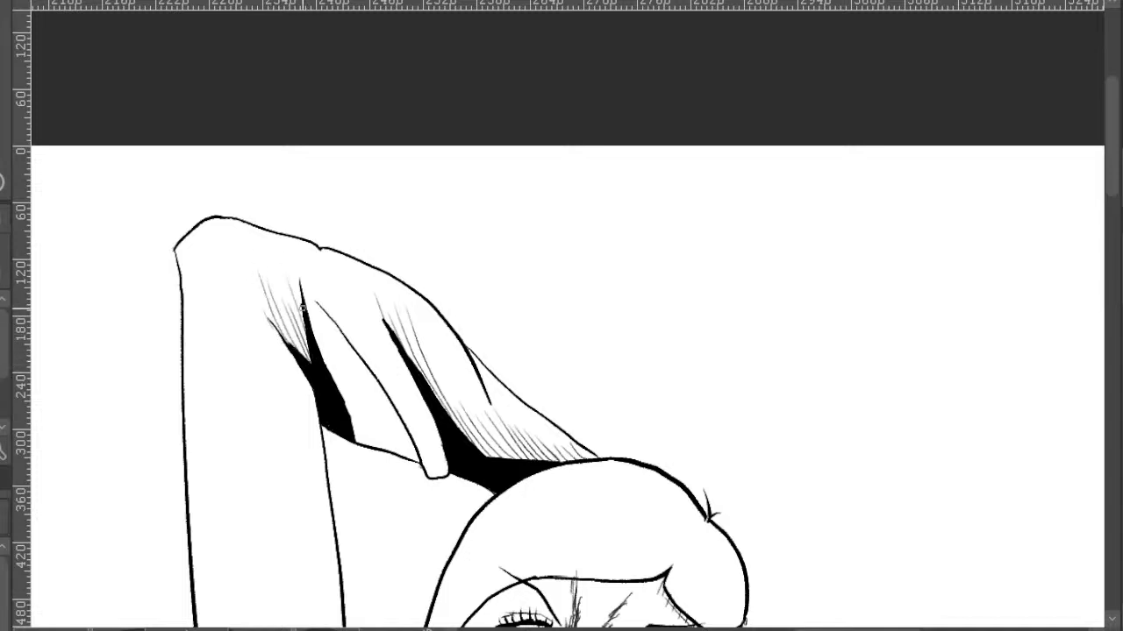
pyautogui.moveTo(304, 312); pyautogui.dragTo(283, 228)
# - Hatch short diagonal lines down the inner edge of the raised elbow's black fold, facing the head
pyautogui.moveTo(366, 447); pyautogui.dragTo(333, 380)
pyautogui.moveTo(363, 417); pyautogui.dragTo(311, 328)
pyautogui.moveTo(347, 368)
pyautogui.mouseDown()
pyautogui.moveTo(312, 321)
pyautogui.moveTo(346, 325)
pyautogui.moveTo(353, 339)
pyautogui.mouseUp()
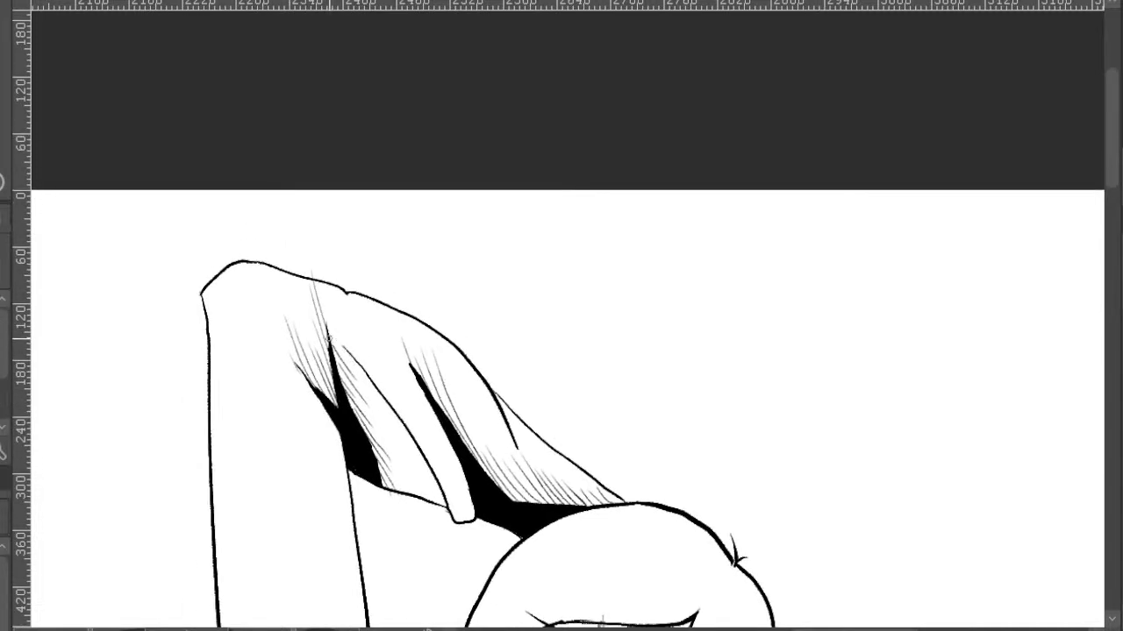
pyautogui.moveTo(388, 399); pyautogui.dragTo(354, 342)
# - Crosshatch the area between and above the elbow fold's pointed tips, and erase the hatch lines crossing the sleeve outline
pyautogui.scroll(2, 325, 351)
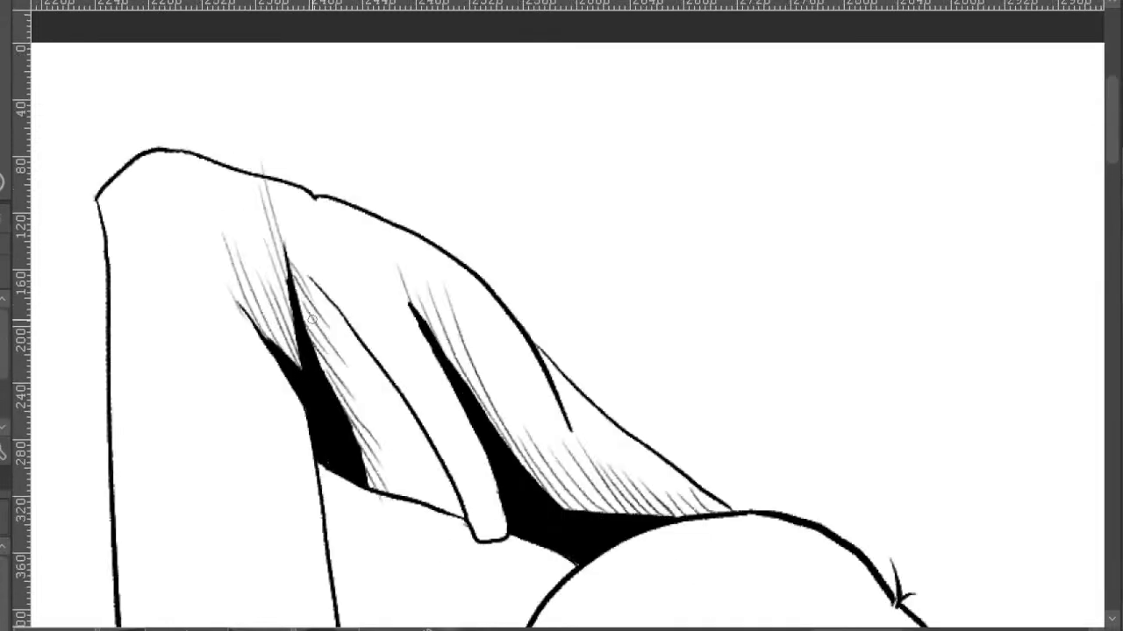
pyautogui.moveTo(293, 311)
pyautogui.mouseDown()
pyautogui.moveTo(300, 254)
pyautogui.moveTo(269, 350)
pyautogui.mouseUp()
pyautogui.moveTo(279, 289)
pyautogui.mouseDown()
pyautogui.moveTo(249, 332)
pyautogui.moveTo(245, 275)
pyautogui.moveTo(236, 304)
pyautogui.mouseUp()
pyautogui.moveTo(247, 258); pyautogui.dragTo(231, 288)
pyautogui.moveTo(245, 230); pyautogui.dragTo(225, 263)
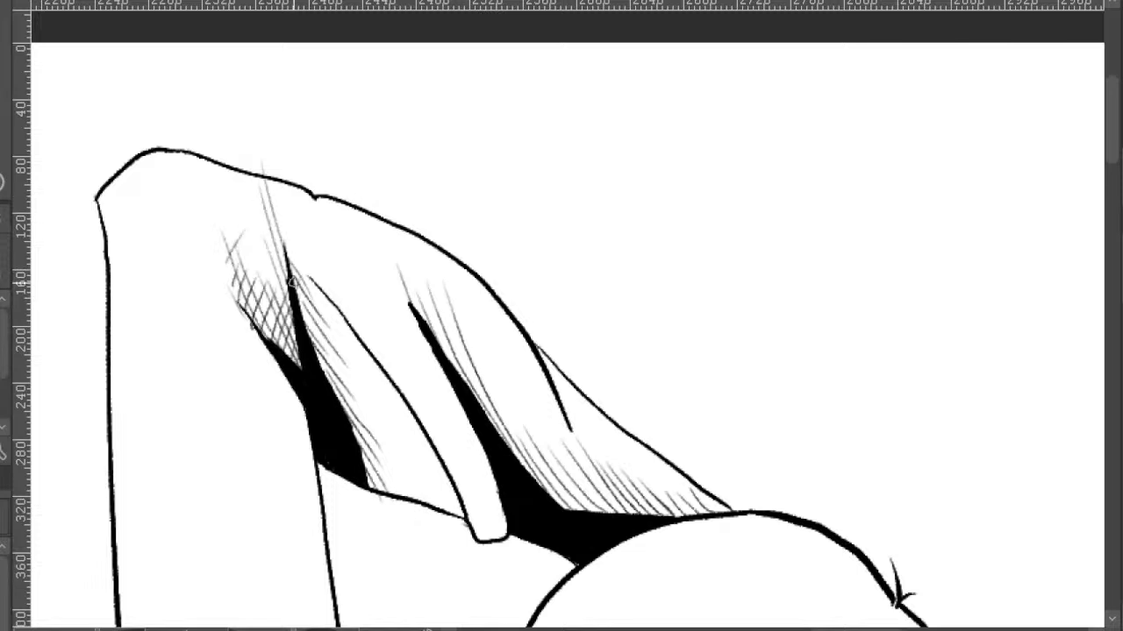
pyautogui.moveTo(291, 284); pyautogui.dragTo(270, 309)
pyautogui.moveTo(288, 265); pyautogui.dragTo(277, 287)
pyautogui.moveTo(291, 226); pyautogui.dragTo(272, 258)
pyautogui.moveTo(279, 200); pyautogui.dragTo(268, 225)
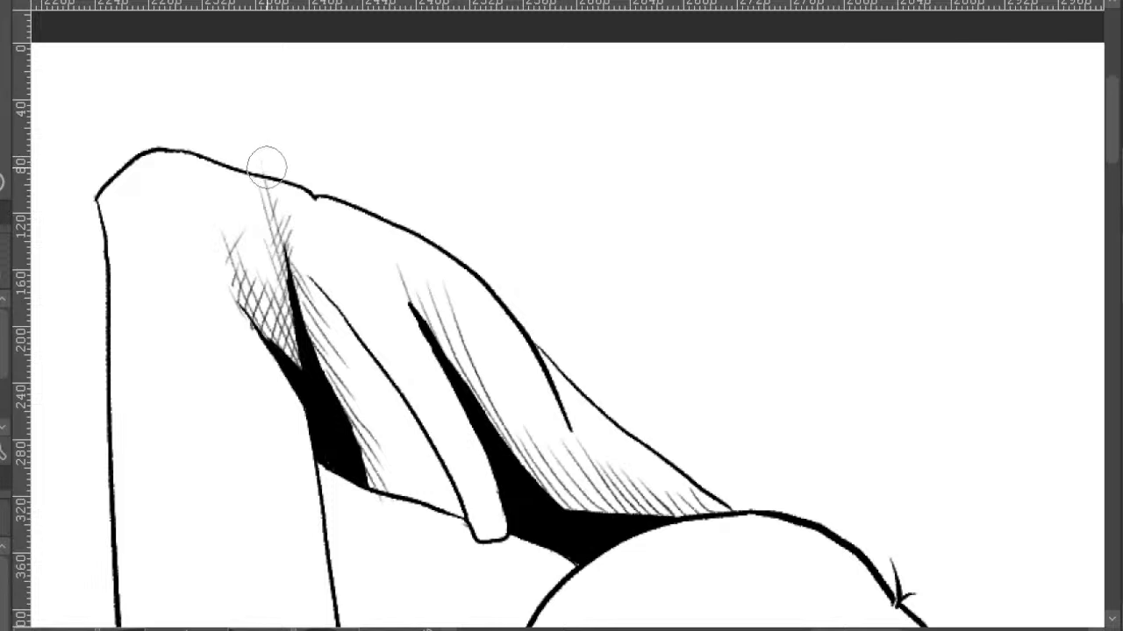
pyautogui.press('p')
# - Crosshatch the hatching on the head-facing edge of the raised elbow's black fold, from its tip down to the sleeve edge
pyautogui.moveTo(697, 333); pyautogui.dragTo(550, 307)
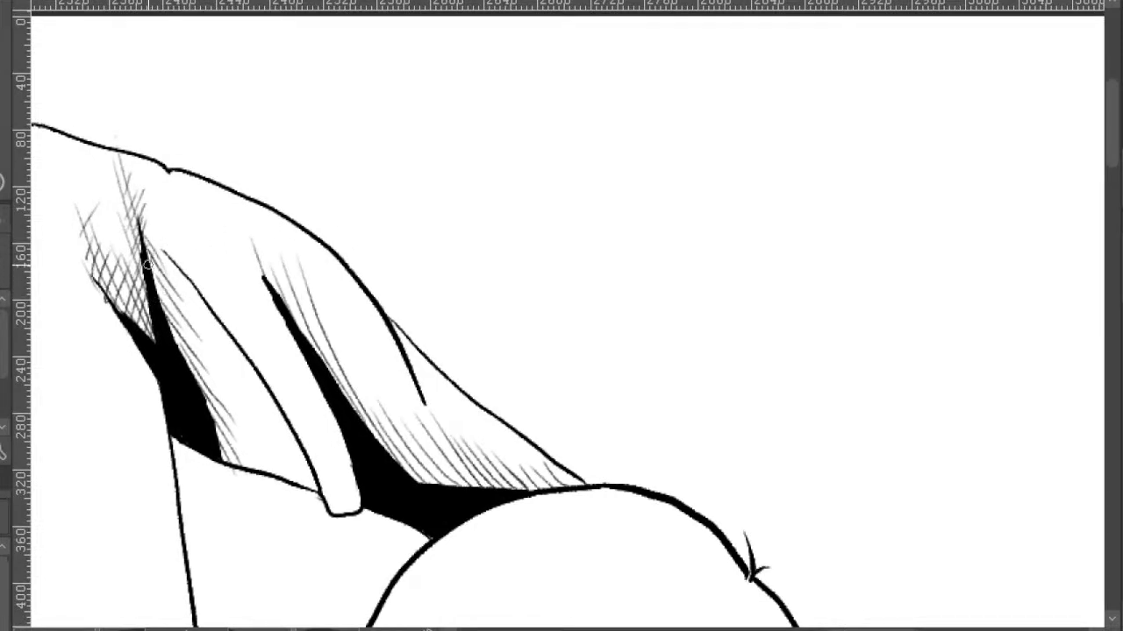
pyautogui.moveTo(156, 296)
pyautogui.mouseDown()
pyautogui.moveTo(173, 270)
pyautogui.moveTo(176, 288)
pyautogui.mouseUp()
pyautogui.moveTo(164, 321)
pyautogui.mouseDown()
pyautogui.moveTo(179, 293)
pyautogui.moveTo(196, 311)
pyautogui.mouseUp()
pyautogui.moveTo(181, 354); pyautogui.dragTo(194, 335)
pyautogui.moveTo(183, 368)
pyautogui.mouseDown()
pyautogui.moveTo(199, 349)
pyautogui.moveTo(211, 377)
pyautogui.mouseUp()
pyautogui.moveTo(205, 406)
pyautogui.mouseDown()
pyautogui.moveTo(217, 389)
pyautogui.moveTo(235, 412)
pyautogui.mouseUp()
pyautogui.moveTo(221, 447); pyautogui.dragTo(240, 434)
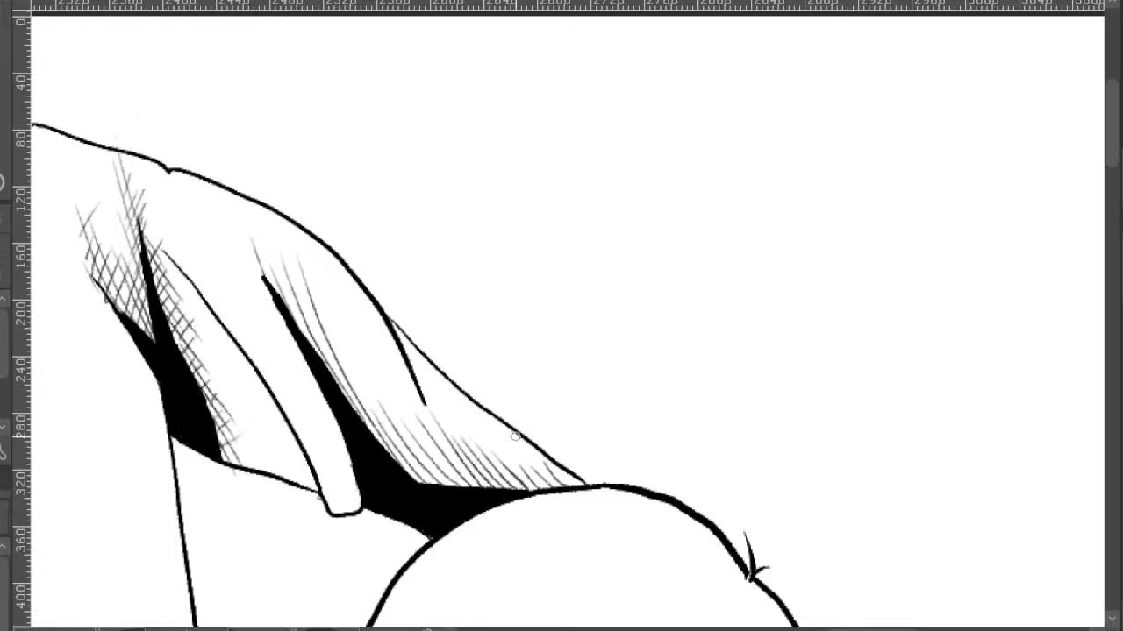
# - Crosshatch the hatching along the black fold above the hair, from the hairline up to the fold's tip
pyautogui.moveTo(565, 490)
pyautogui.mouseDown()
pyautogui.moveTo(580, 475)
pyautogui.moveTo(569, 478)
pyautogui.mouseUp()
pyautogui.moveTo(541, 489)
pyautogui.mouseDown()
pyautogui.moveTo(555, 476)
pyautogui.moveTo(505, 468)
pyautogui.mouseUp()
pyautogui.moveTo(463, 487)
pyautogui.mouseDown()
pyautogui.moveTo(477, 456)
pyautogui.moveTo(450, 489)
pyautogui.moveTo(429, 493)
pyautogui.moveTo(464, 462)
pyautogui.mouseUp()
pyautogui.moveTo(428, 483)
pyautogui.mouseDown()
pyautogui.moveTo(450, 461)
pyautogui.moveTo(431, 431)
pyautogui.mouseUp()
pyautogui.moveTo(384, 465)
pyautogui.mouseDown()
pyautogui.moveTo(408, 421)
pyautogui.moveTo(367, 439)
pyautogui.moveTo(376, 402)
pyautogui.mouseUp()
pyautogui.moveTo(348, 412)
pyautogui.mouseDown()
pyautogui.moveTo(366, 394)
pyautogui.moveTo(358, 367)
pyautogui.moveTo(340, 365)
pyautogui.moveTo(312, 303)
pyautogui.mouseUp()
pyautogui.moveTo(290, 316)
pyautogui.mouseDown()
pyautogui.moveTo(307, 295)
pyautogui.moveTo(280, 252)
pyautogui.mouseUp()
# - Examine the shading of the raised sleeve, face and torso for areas that still need hatching
pyautogui.scroll(-2, 386, 263)
pyautogui.moveTo(477, 343); pyautogui.dragTo(418, 303)
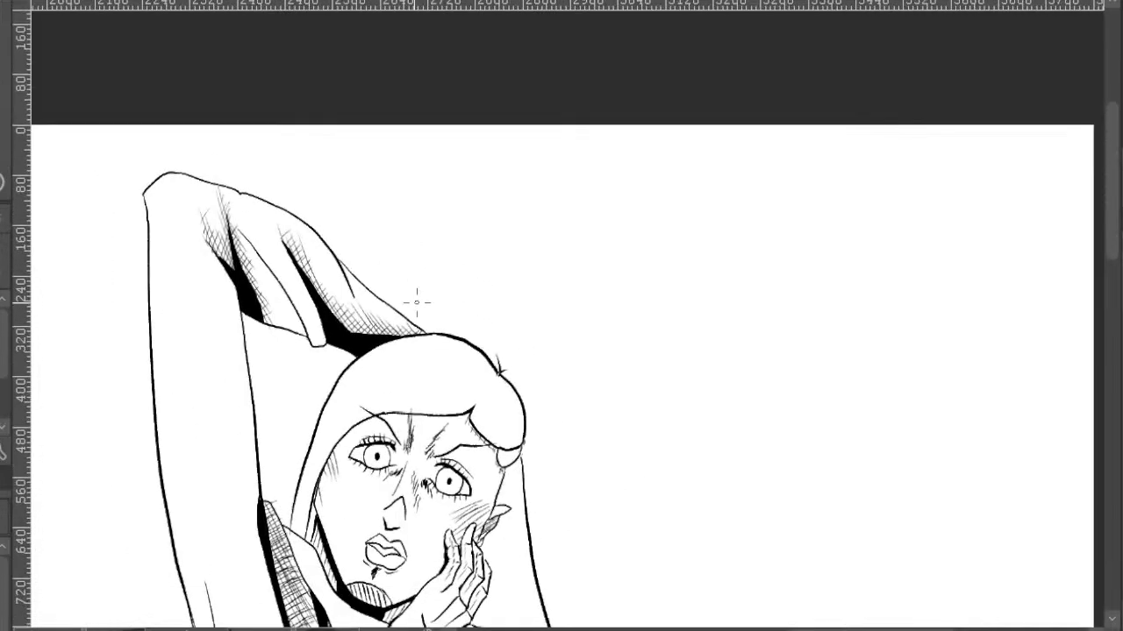
pyautogui.scroll(1, 383, 316)
pyautogui.scroll(2, 382, 317)
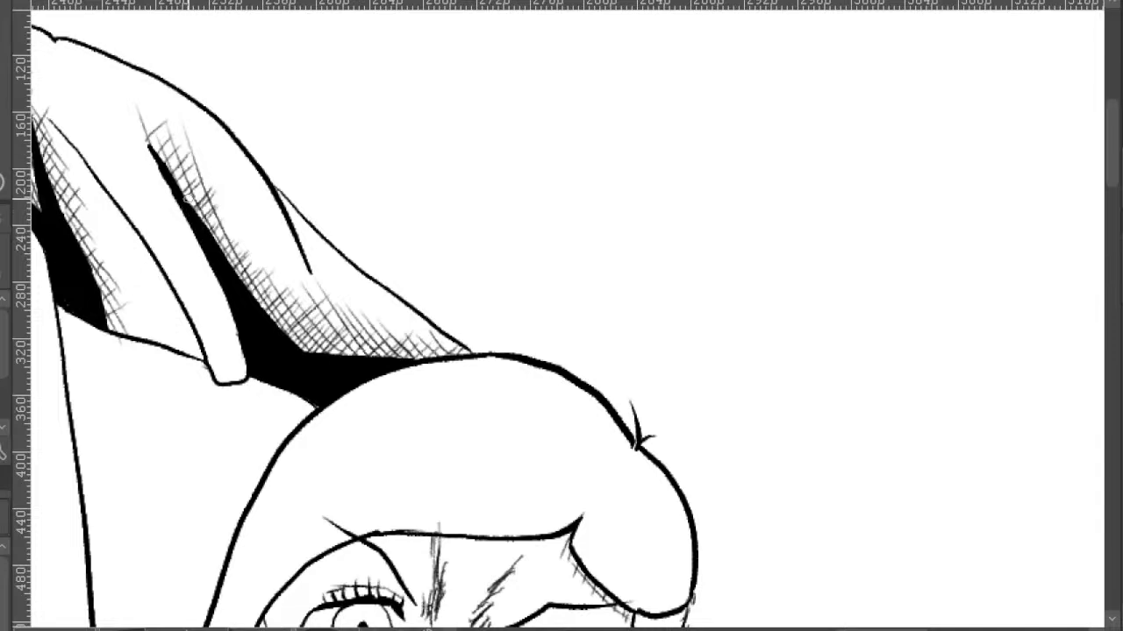
pyautogui.scroll(-6, 233, 93)
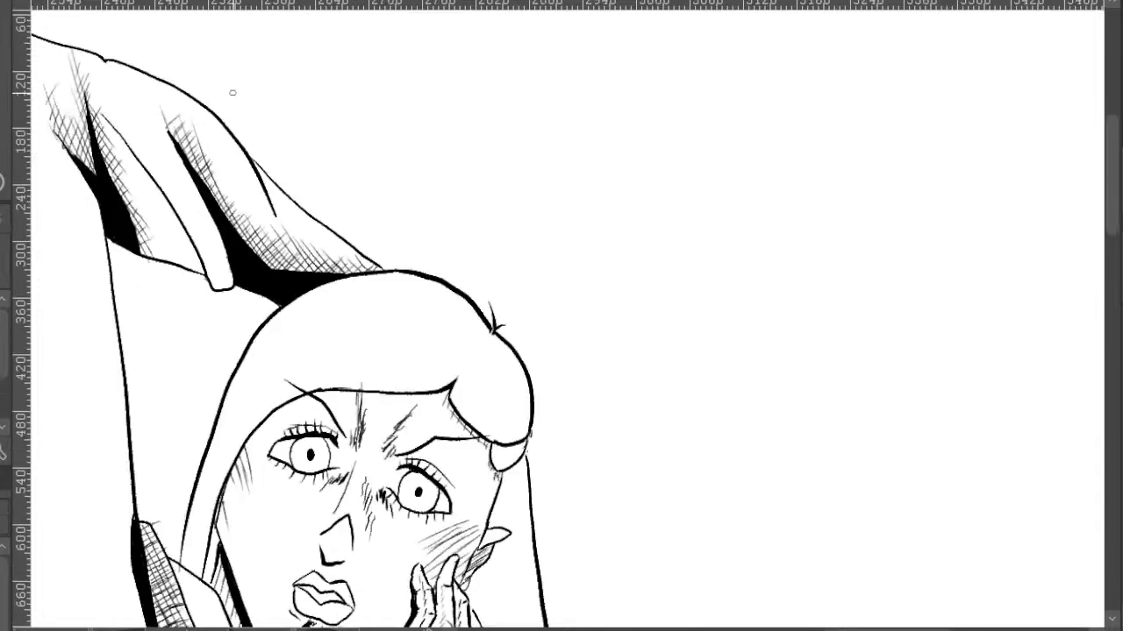
pyautogui.moveTo(444, 230); pyautogui.dragTo(456, 161)
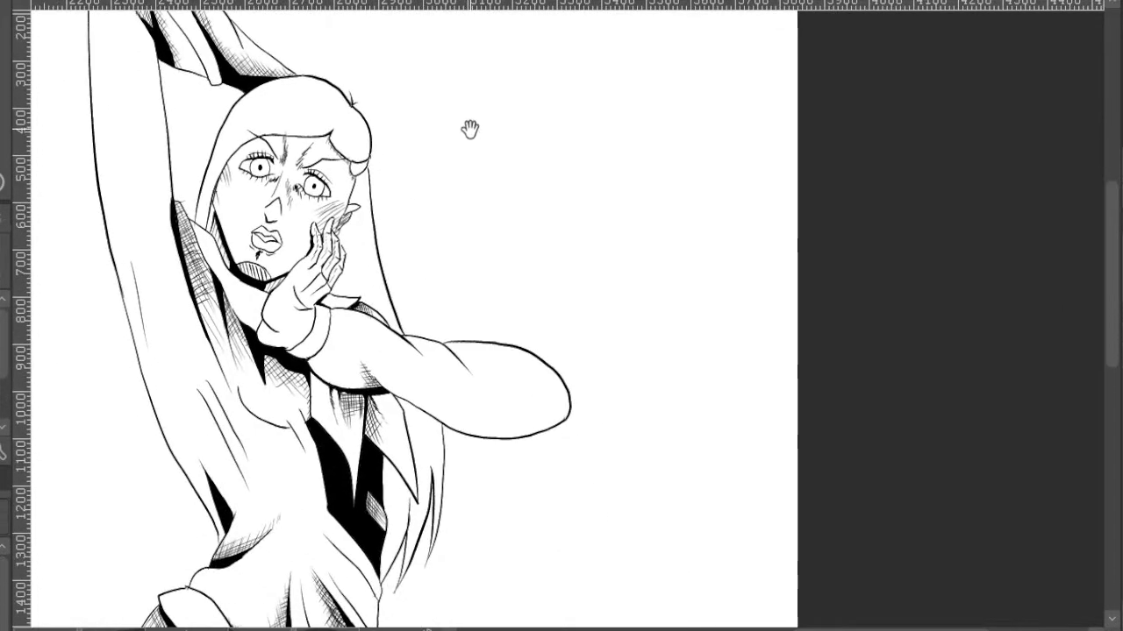
pyautogui.moveTo(464, 229); pyautogui.dragTo(472, 139)
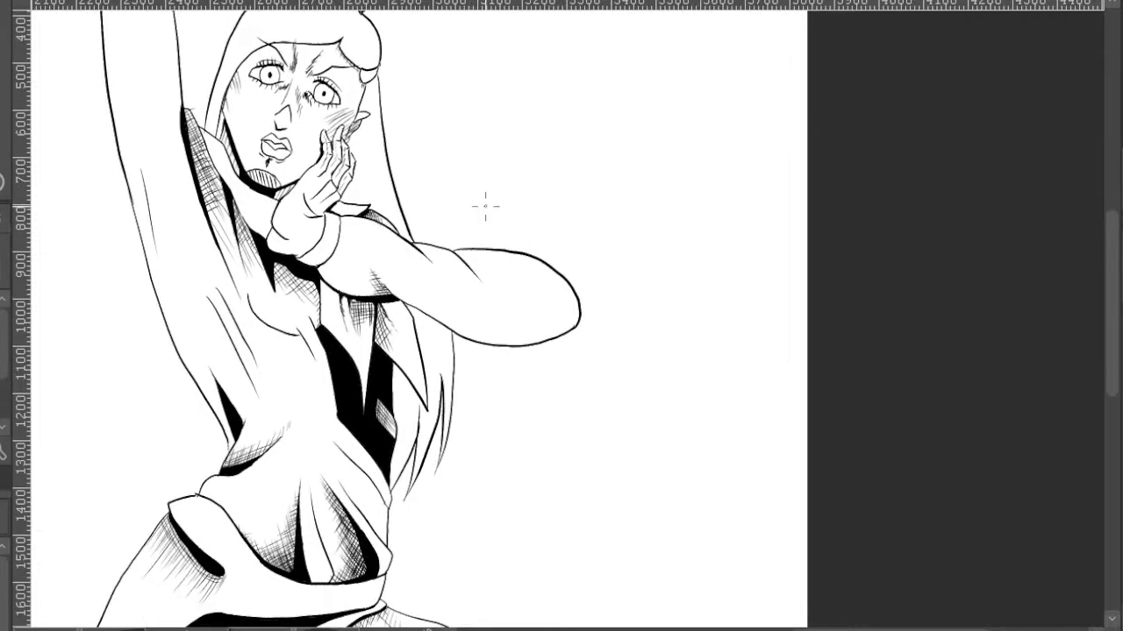
pyautogui.moveTo(452, 249); pyautogui.dragTo(474, 383)
pyautogui.moveTo(441, 333); pyautogui.dragTo(438, 344)
# - Hatch the neck area beneath the black chin shadow with long near-vertical lines, from the collar edge to the wrist
pyautogui.scroll(5, 282, 341)
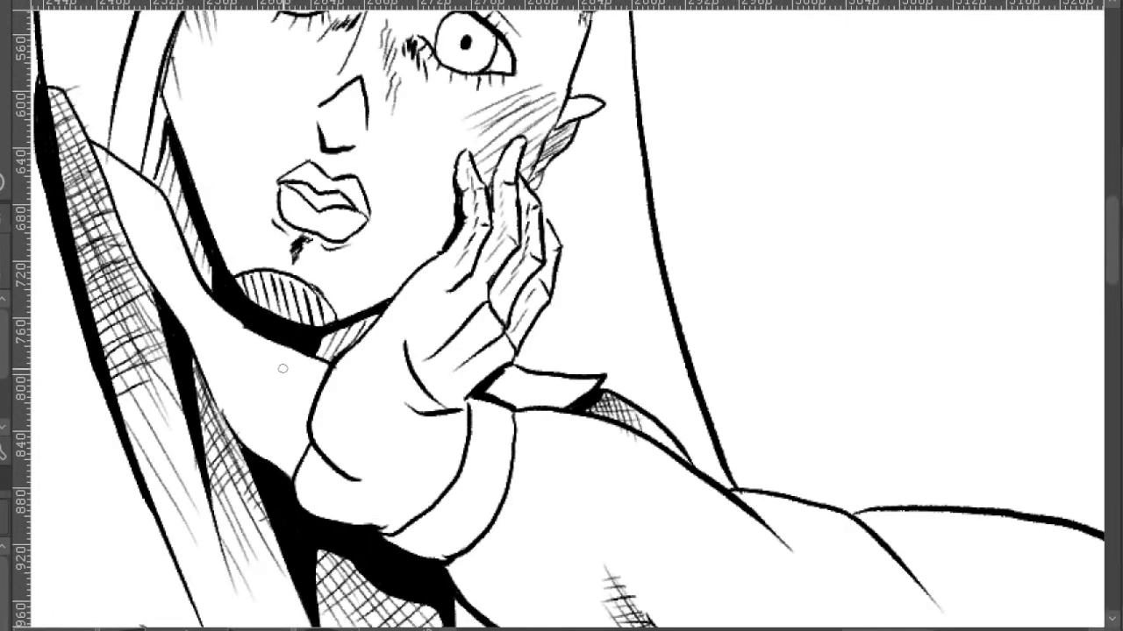
pyautogui.moveTo(211, 298); pyautogui.dragTo(246, 397)
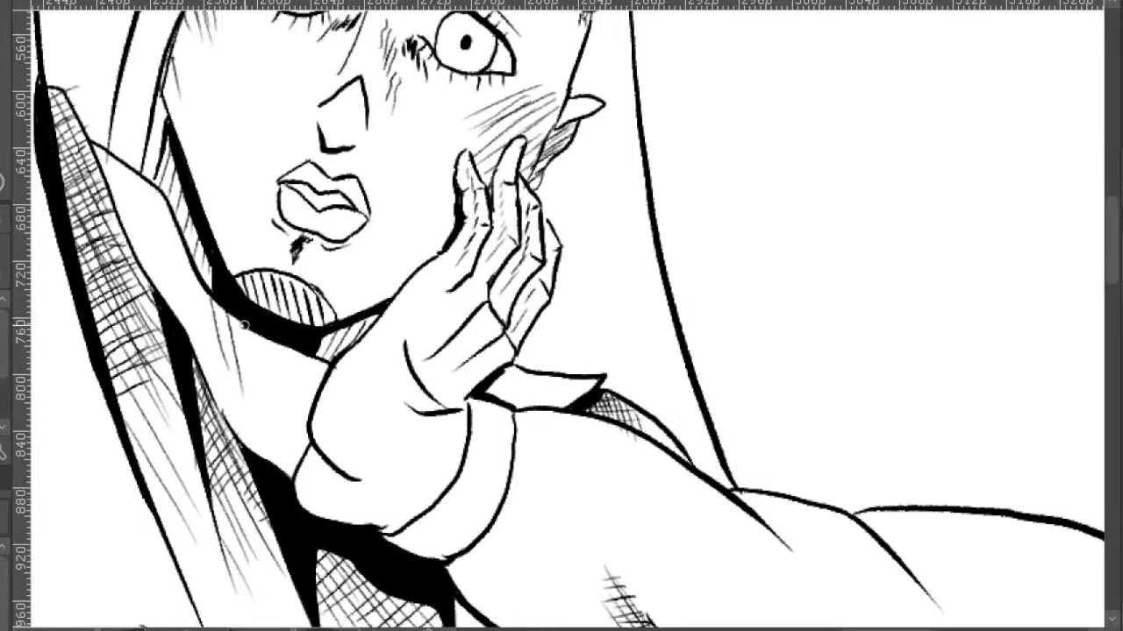
pyautogui.moveTo(245, 326); pyautogui.dragTo(279, 455)
pyautogui.moveTo(278, 358)
pyautogui.mouseDown()
pyautogui.moveTo(293, 449)
pyautogui.moveTo(314, 392)
pyautogui.mouseUp()
pyautogui.moveTo(392, 426); pyautogui.dragTo(333, 361)
pyautogui.moveTo(250, 297); pyautogui.dragTo(254, 338)
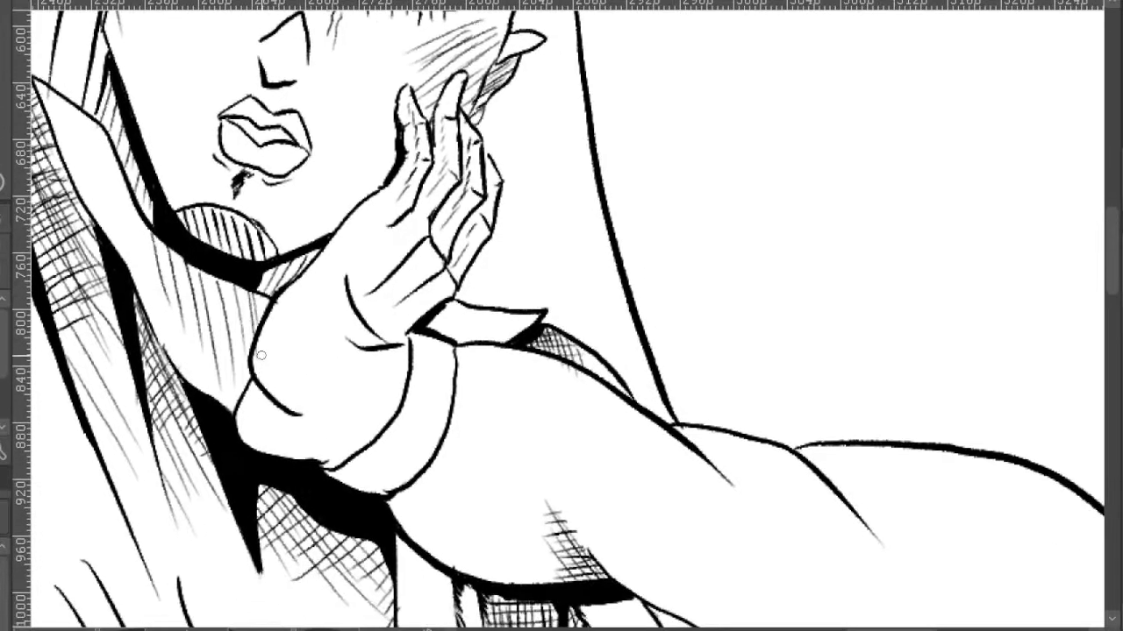
pyautogui.moveTo(224, 282)
pyautogui.mouseDown()
pyautogui.moveTo(241, 384)
pyautogui.moveTo(228, 384)
pyautogui.mouseUp()
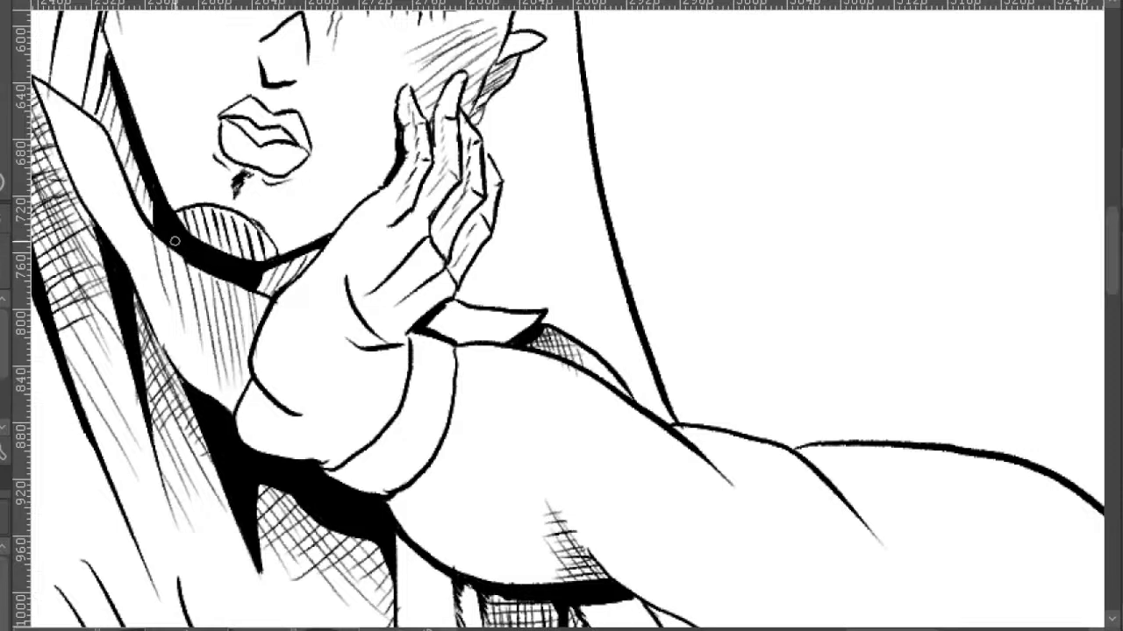
pyautogui.moveTo(175, 243); pyautogui.dragTo(186, 330)
pyautogui.moveTo(284, 330); pyautogui.dragTo(258, 333)
pyautogui.moveTo(236, 293); pyautogui.dragTo(241, 316)
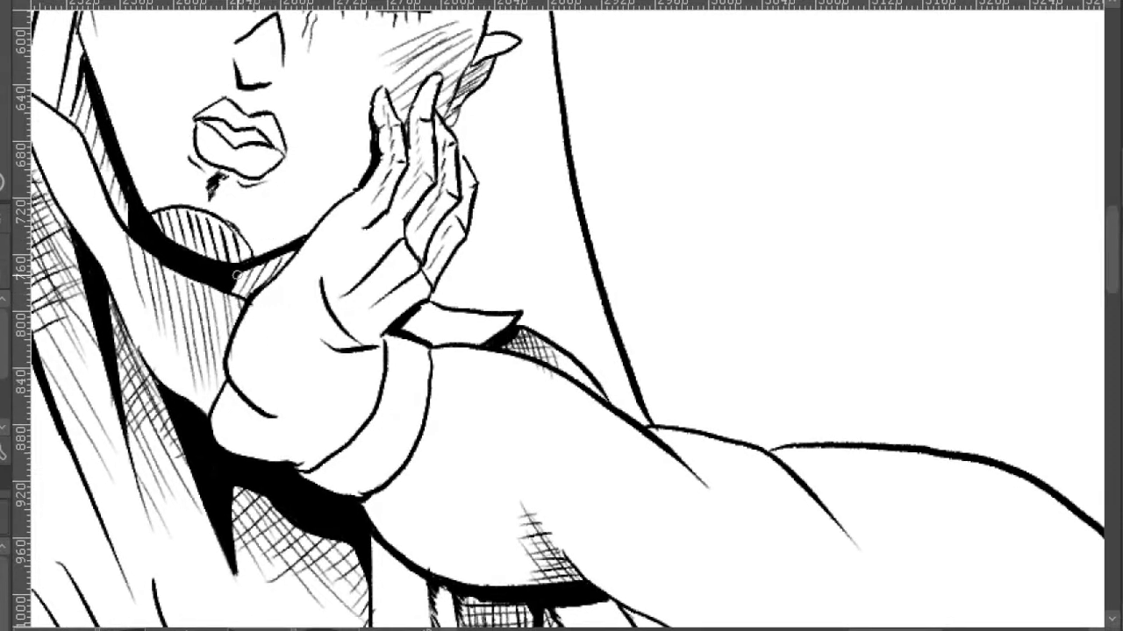
# - Crosshatch the neck area beneath the chin shadow with diagonal strokes across the near-vertical lines
pyautogui.moveTo(149, 246)
pyautogui.mouseDown()
pyautogui.moveTo(128, 264)
pyautogui.moveTo(137, 284)
pyautogui.mouseUp()
pyautogui.moveTo(182, 270)
pyautogui.mouseDown()
pyautogui.moveTo(146, 301)
pyautogui.moveTo(162, 310)
pyautogui.mouseUp()
pyautogui.moveTo(217, 287)
pyautogui.mouseDown()
pyautogui.moveTo(161, 328)
pyautogui.moveTo(174, 342)
pyautogui.mouseUp()
pyautogui.moveTo(239, 316)
pyautogui.mouseDown()
pyautogui.moveTo(180, 358)
pyautogui.moveTo(194, 364)
pyautogui.moveTo(193, 400)
pyautogui.mouseUp()
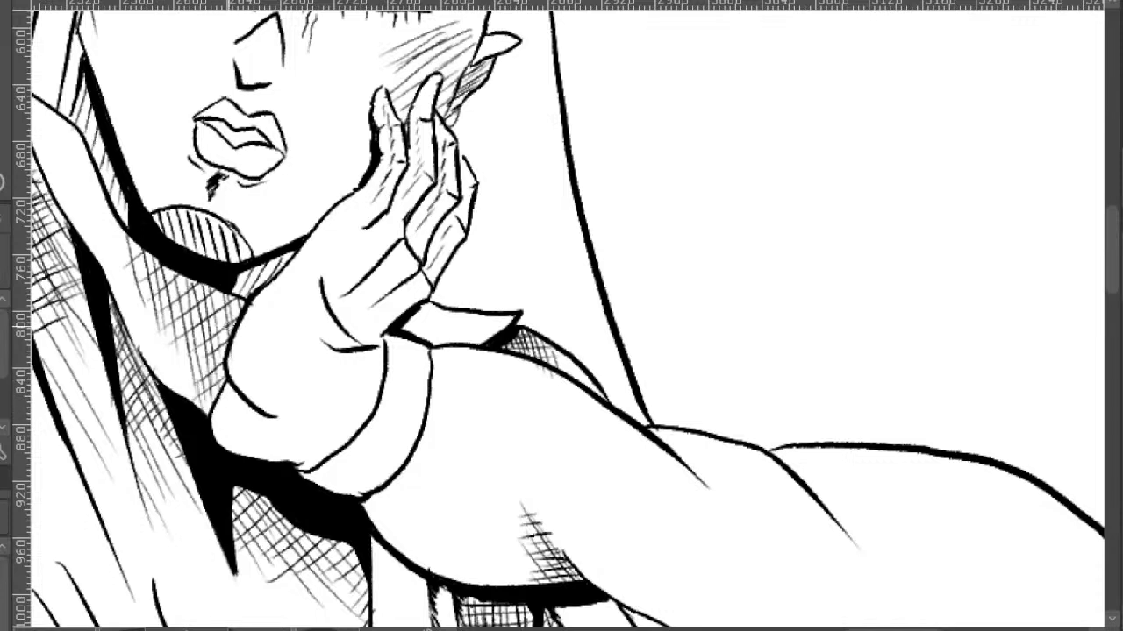
pyautogui.moveTo(235, 309)
pyautogui.mouseDown()
pyautogui.moveTo(171, 340)
pyautogui.moveTo(157, 328)
pyautogui.mouseUp()
pyautogui.moveTo(211, 289)
pyautogui.mouseDown()
pyautogui.moveTo(129, 326)
pyautogui.moveTo(151, 298)
pyautogui.mouseUp()
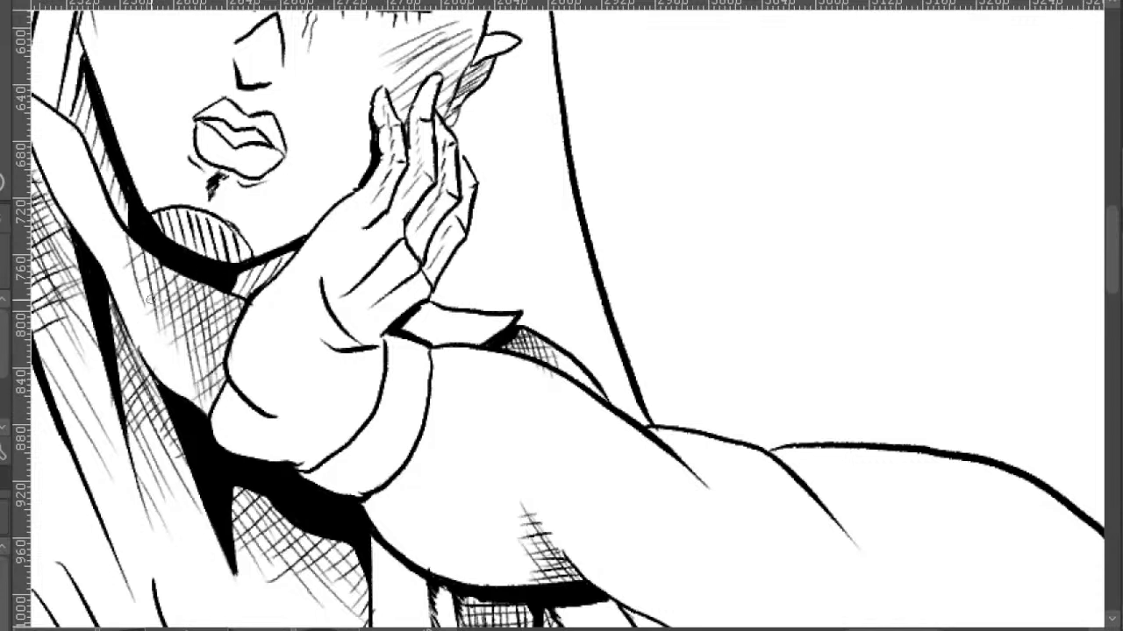
pyautogui.moveTo(179, 263)
pyautogui.mouseDown()
pyautogui.moveTo(141, 291)
pyautogui.moveTo(122, 282)
pyautogui.mouseUp()
# - Compare the shading of the whole figure with the reference artwork, then examine the bent arm and torso
pyautogui.scroll(-4, 525, 293)
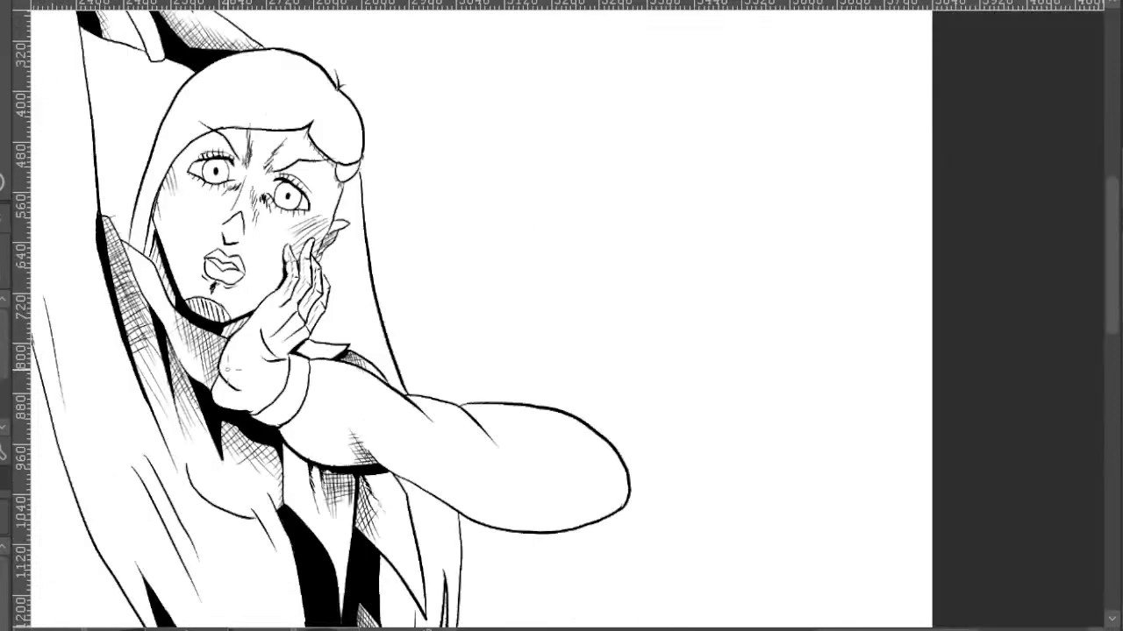
pyautogui.moveTo(524, 293)
pyautogui.mouseDown()
pyautogui.moveTo(522, 344)
pyautogui.moveTo(538, 300)
pyautogui.moveTo(540, 364)
pyautogui.mouseUp()
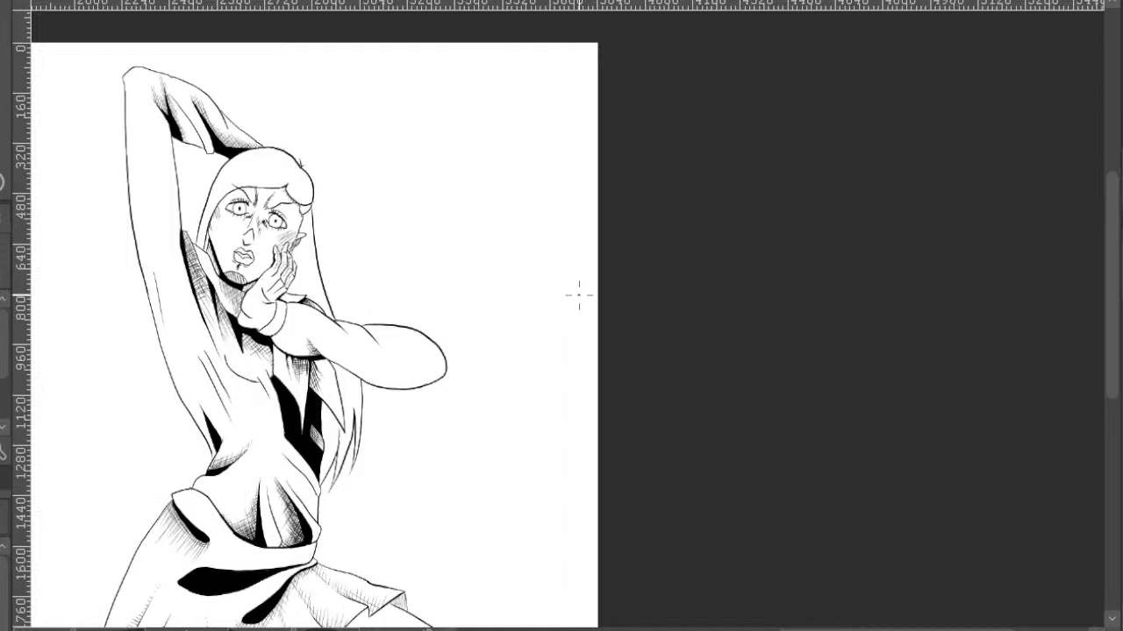
pyautogui.moveTo(579, 296)
pyautogui.mouseDown()
pyautogui.moveTo(724, 366)
pyautogui.moveTo(654, 378)
pyautogui.moveTo(720, 355)
pyautogui.moveTo(654, 241)
pyautogui.moveTo(664, 253)
pyautogui.mouseUp()
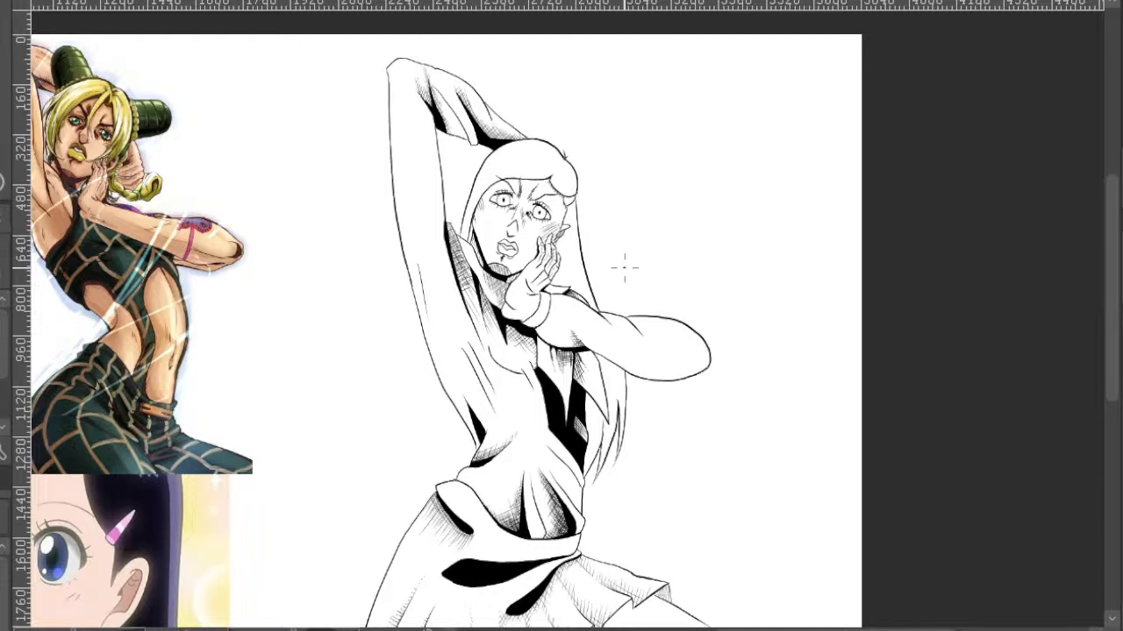
pyautogui.scroll(3, 631, 235)
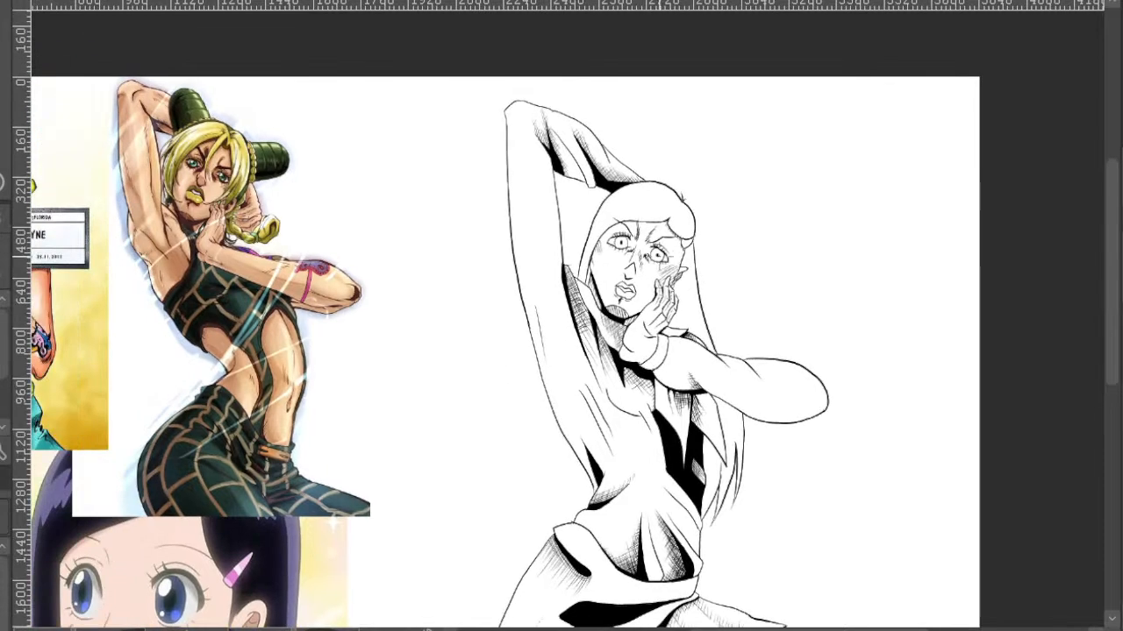
pyautogui.scroll(-5, 534, 338)
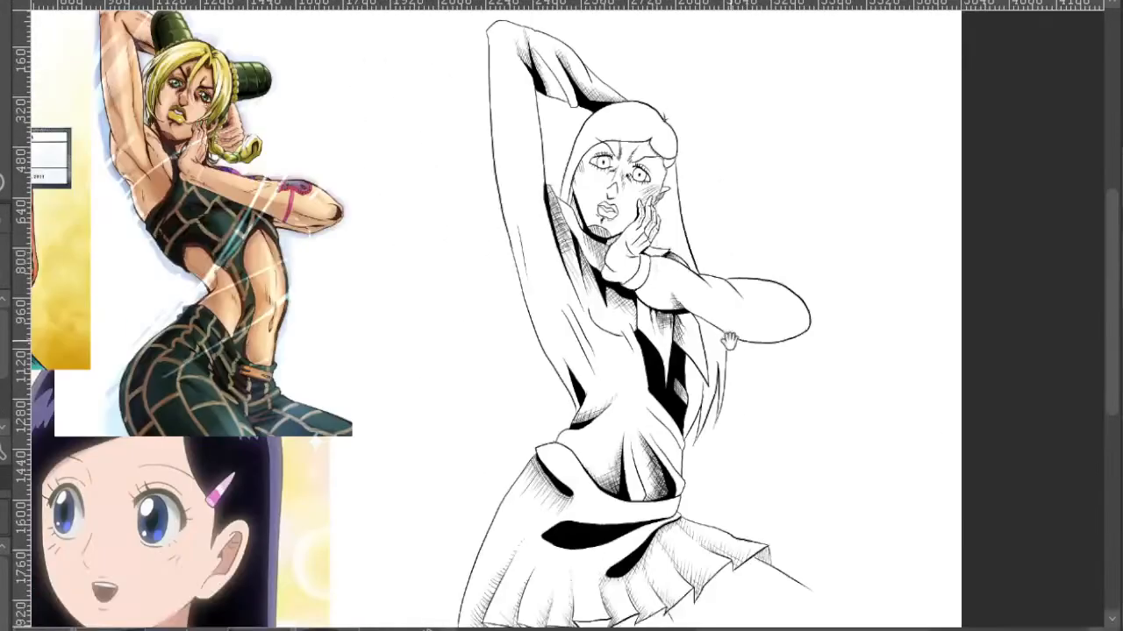
pyautogui.scroll(4, 687, 306)
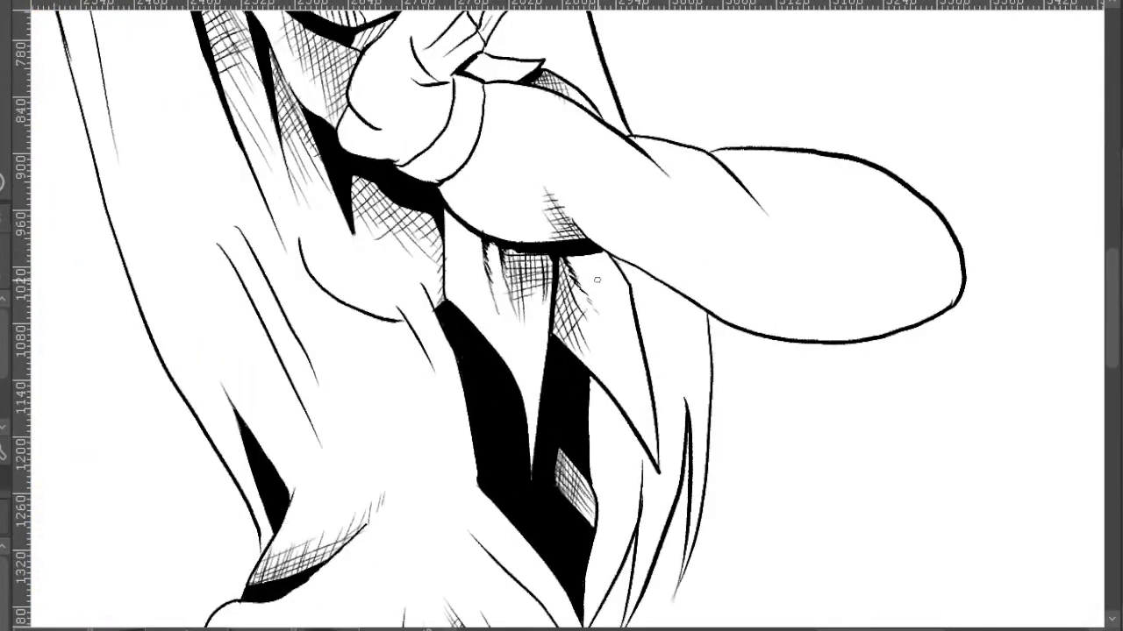
# - Hatch diagonal lines along the lower edge of the skirt's large black fold shadow, from its rounded end to the waistband's tip
pyautogui.scroll(-4, 598, 280)
pyautogui.moveTo(691, 356)
pyautogui.mouseDown()
pyautogui.moveTo(691, 167)
pyautogui.moveTo(749, 381)
pyautogui.moveTo(697, 298)
pyautogui.moveTo(678, 239)
pyautogui.moveTo(724, 236)
pyautogui.mouseUp()
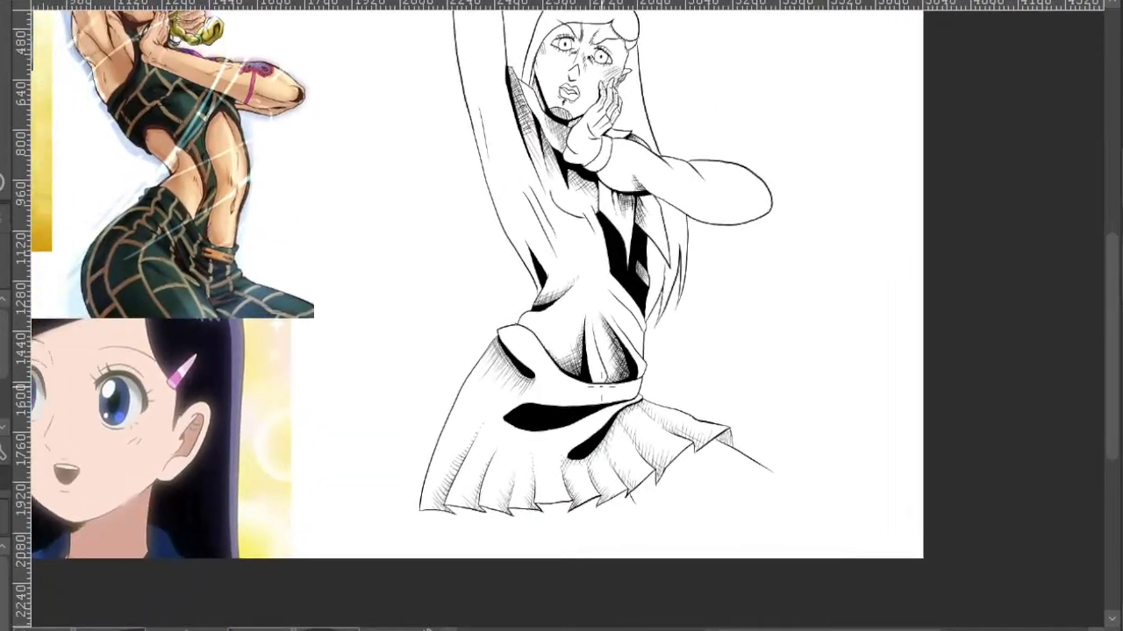
pyautogui.scroll(4, 526, 422)
pyautogui.moveTo(517, 426); pyautogui.dragTo(581, 334)
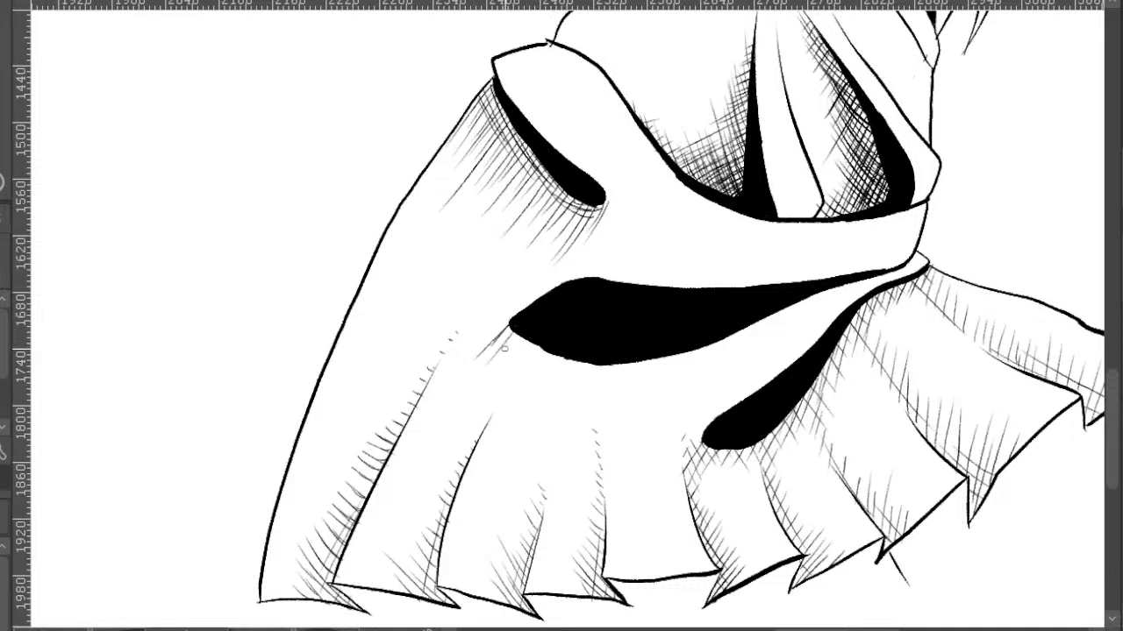
pyautogui.moveTo(488, 336)
pyautogui.mouseDown()
pyautogui.moveTo(519, 379)
pyautogui.moveTo(584, 402)
pyautogui.mouseUp()
pyautogui.moveTo(586, 365)
pyautogui.mouseDown()
pyautogui.moveTo(605, 393)
pyautogui.moveTo(595, 391)
pyautogui.moveTo(637, 402)
pyautogui.mouseUp()
pyautogui.moveTo(630, 359); pyautogui.dragTo(665, 394)
pyautogui.moveTo(681, 354); pyautogui.dragTo(650, 398)
pyautogui.moveTo(702, 346)
pyautogui.mouseDown()
pyautogui.moveTo(659, 402)
pyautogui.moveTo(677, 399)
pyautogui.mouseUp()
pyautogui.moveTo(737, 334); pyautogui.dragTo(689, 391)
pyautogui.moveTo(782, 307)
pyautogui.mouseDown()
pyautogui.moveTo(741, 368)
pyautogui.moveTo(766, 346)
pyautogui.mouseUp()
pyautogui.moveTo(812, 296)
pyautogui.mouseDown()
pyautogui.moveTo(777, 346)
pyautogui.moveTo(812, 317)
pyautogui.mouseUp()
pyautogui.moveTo(851, 278); pyautogui.dragTo(829, 319)
pyautogui.moveTo(866, 277)
pyautogui.mouseDown()
pyautogui.moveTo(845, 309)
pyautogui.moveTo(884, 284)
pyautogui.mouseUp()
pyautogui.moveTo(905, 267); pyautogui.dragTo(892, 287)
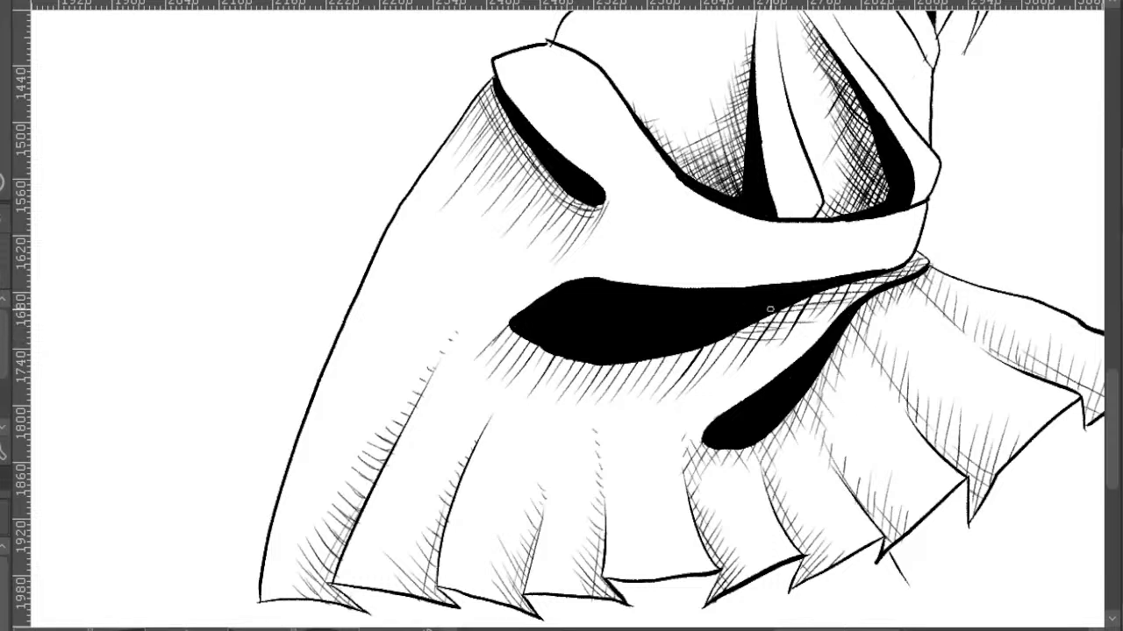
# - Crosshatch beneath the skirt's large black fold shadow with strokes running across the existing diagonal lines
pyautogui.moveTo(688, 348)
pyautogui.mouseDown()
pyautogui.moveTo(742, 365)
pyautogui.moveTo(721, 375)
pyautogui.mouseUp()
pyautogui.moveTo(658, 361)
pyautogui.mouseDown()
pyautogui.moveTo(706, 384)
pyautogui.moveTo(673, 391)
pyautogui.mouseUp()
pyautogui.moveTo(607, 364)
pyautogui.mouseDown()
pyautogui.moveTo(682, 404)
pyautogui.moveTo(659, 407)
pyautogui.mouseUp()
pyautogui.moveTo(559, 358); pyautogui.dragTo(623, 398)
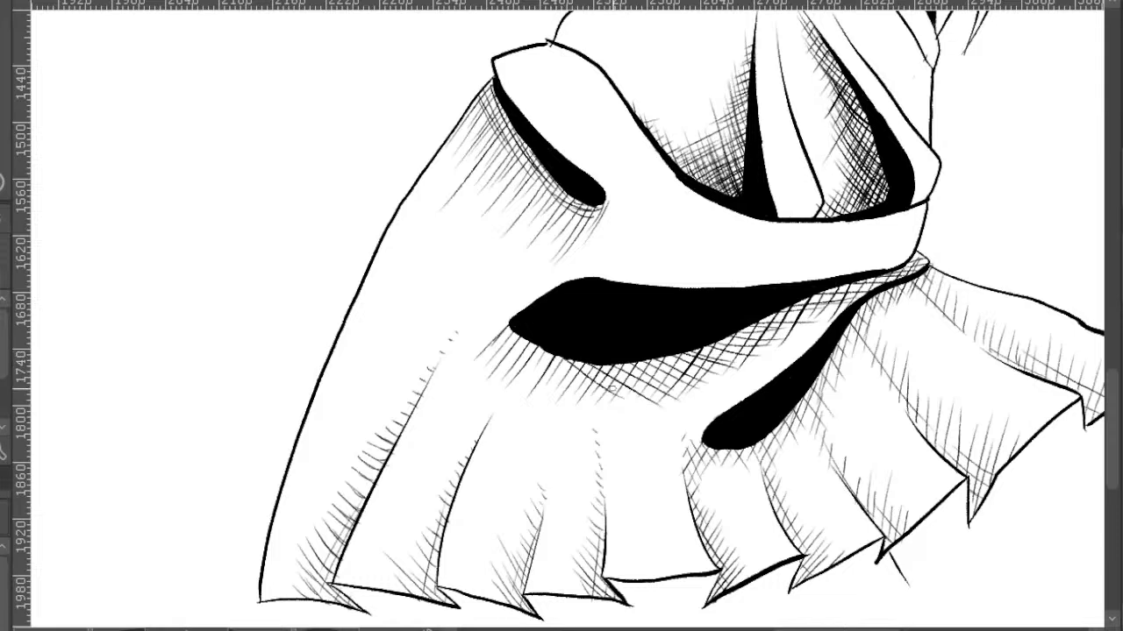
pyautogui.moveTo(524, 340); pyautogui.dragTo(602, 390)
pyautogui.moveTo(507, 332)
pyautogui.mouseDown()
pyautogui.moveTo(598, 396)
pyautogui.moveTo(595, 408)
pyautogui.moveTo(570, 398)
pyautogui.moveTo(543, 363)
pyautogui.moveTo(591, 392)
pyautogui.mouseUp()
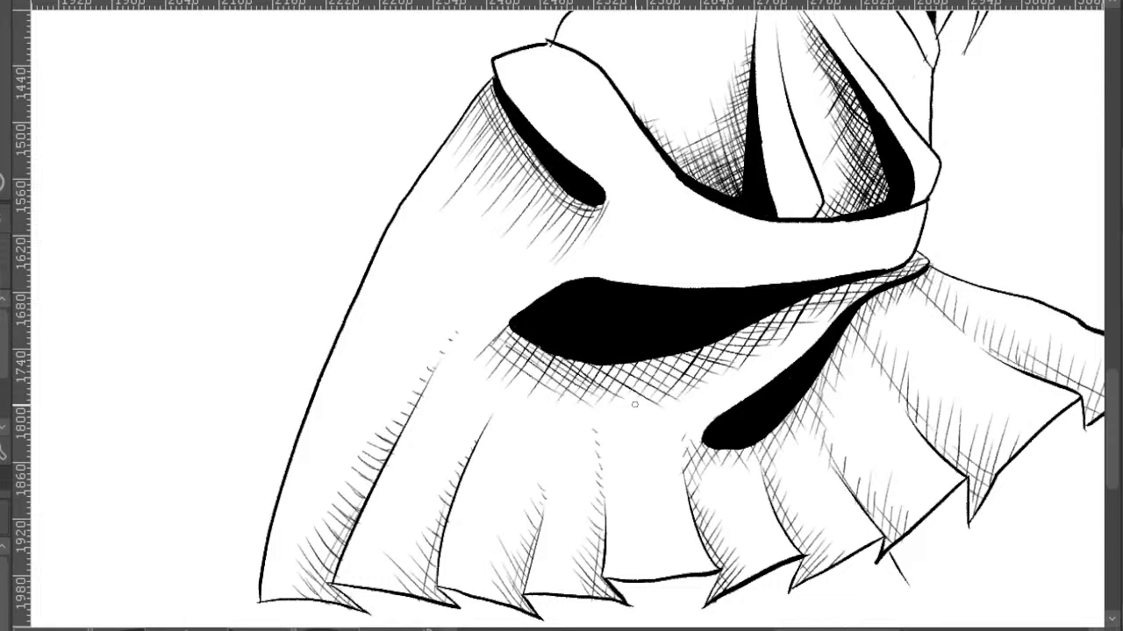
pyautogui.moveTo(696, 375); pyautogui.dragTo(602, 364)
pyautogui.moveTo(476, 347); pyautogui.dragTo(532, 382)
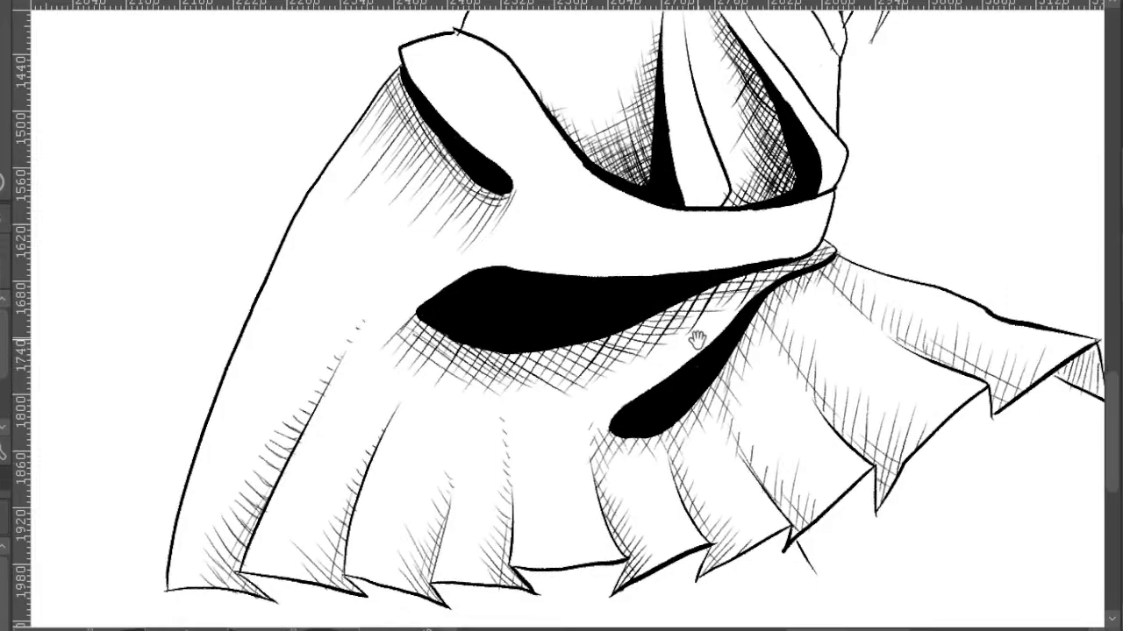
# - Darken the crosshatching beneath the skirt's large black fold shadow with another layer of denser strokes close to its edge
pyautogui.moveTo(698, 339); pyautogui.dragTo(578, 316)
pyautogui.moveTo(628, 290); pyautogui.dragTo(698, 283)
pyautogui.scroll(-2, 696, 274)
pyautogui.moveTo(765, 264); pyautogui.dragTo(701, 299)
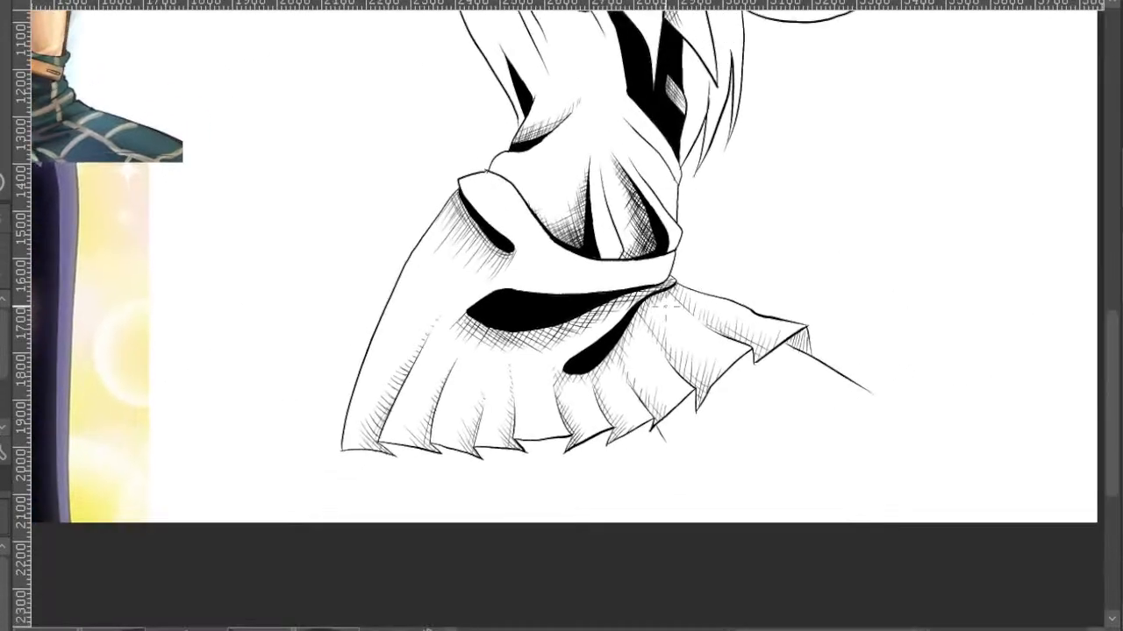
pyautogui.scroll(-2, 688, 285)
pyautogui.moveTo(760, 186); pyautogui.dragTo(873, 103)
pyautogui.scroll(3, 864, 110)
pyautogui.moveTo(452, 327)
pyautogui.mouseDown()
pyautogui.moveTo(468, 346)
pyautogui.moveTo(517, 357)
pyautogui.moveTo(618, 332)
pyautogui.moveTo(642, 314)
pyautogui.moveTo(628, 309)
pyautogui.mouseUp()
pyautogui.moveTo(619, 302)
pyautogui.mouseDown()
pyautogui.moveTo(645, 309)
pyautogui.moveTo(558, 356)
pyautogui.moveTo(554, 346)
pyautogui.mouseUp()
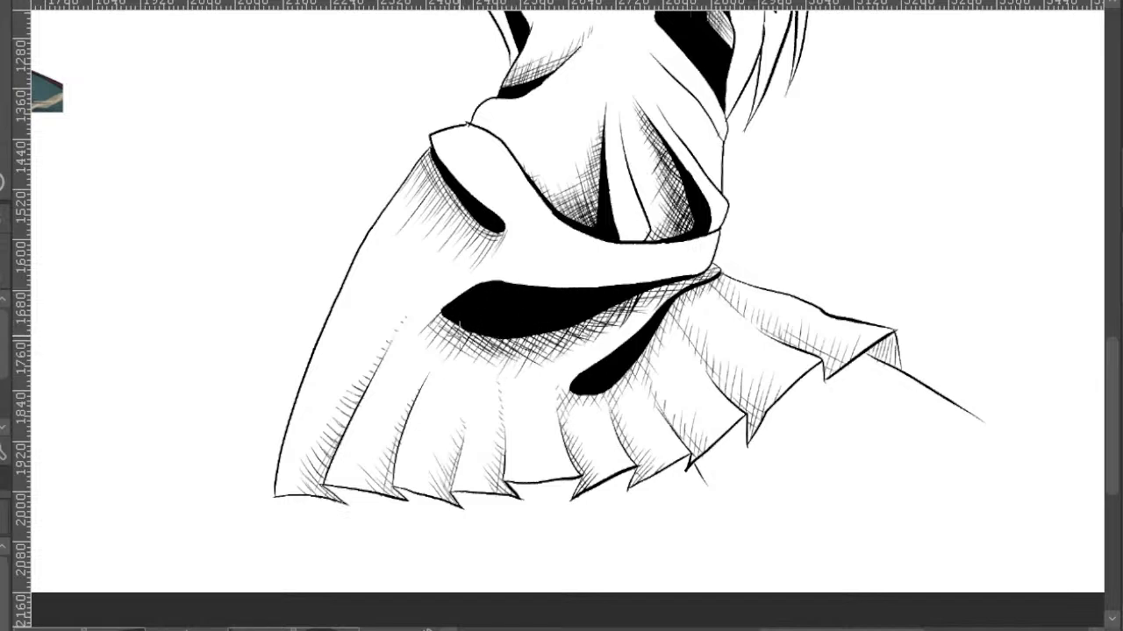
pyautogui.scroll(2, 465, 326)
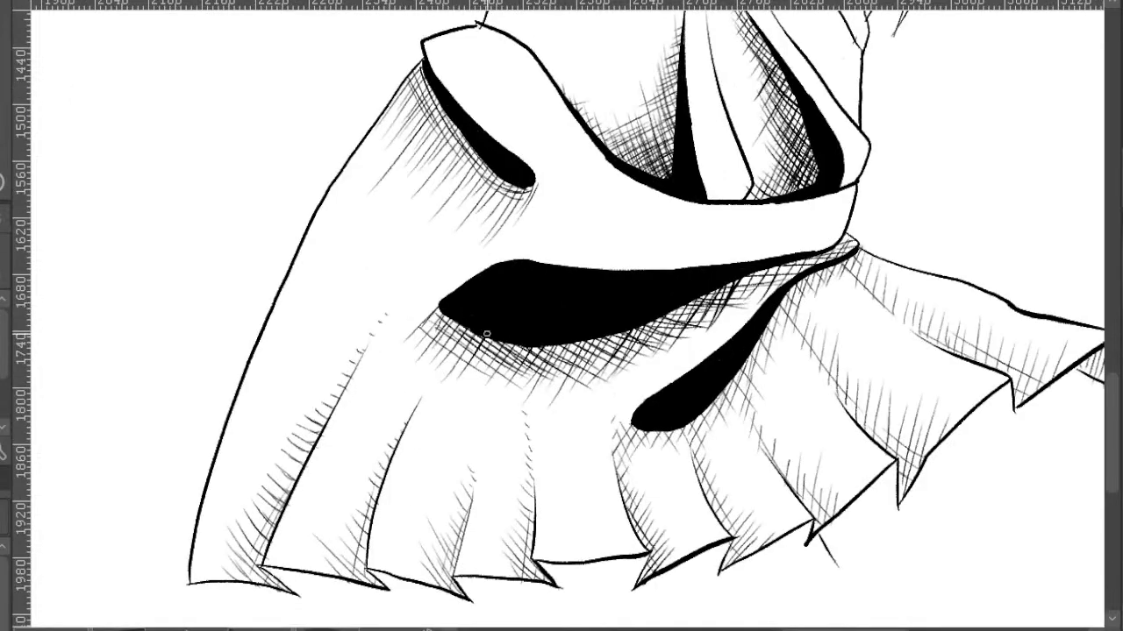
pyautogui.scroll(2, 703, 319)
pyautogui.scroll(-2, 570, 340)
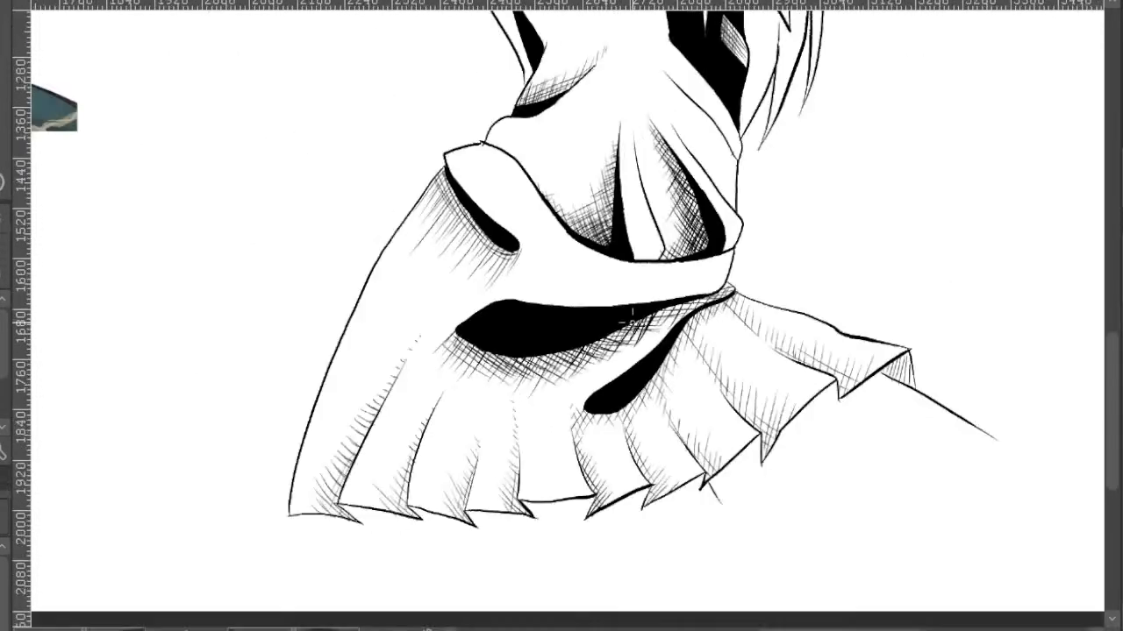
pyautogui.moveTo(697, 319); pyautogui.dragTo(650, 364)
pyautogui.scroll(2, 640, 361)
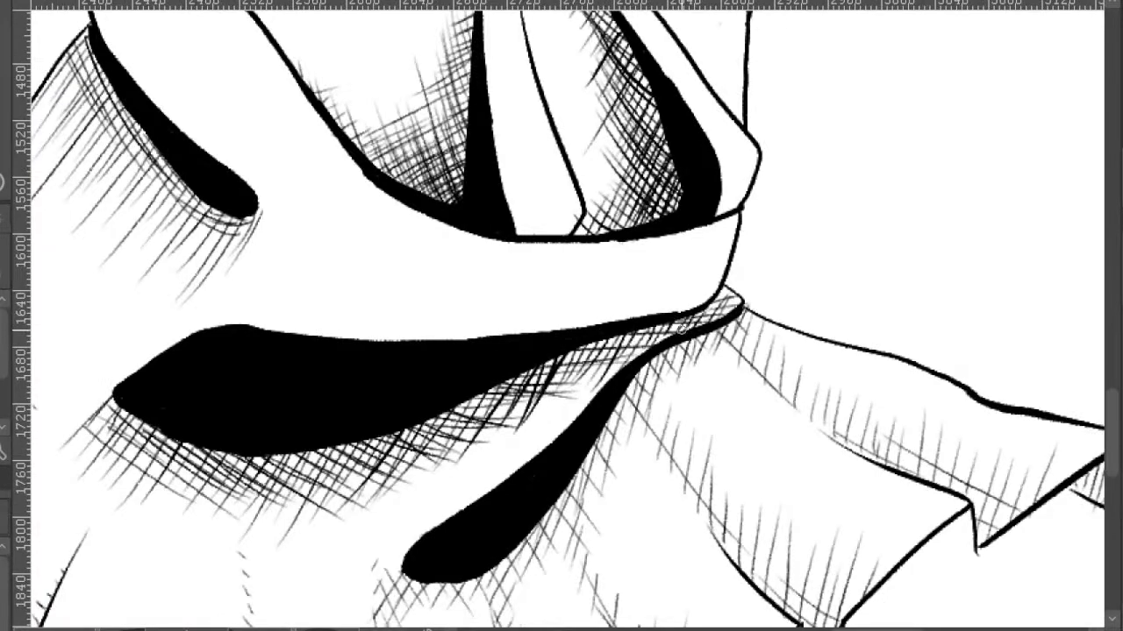
pyautogui.scroll(-3, 730, 309)
pyautogui.moveTo(733, 309); pyautogui.dragTo(644, 260)
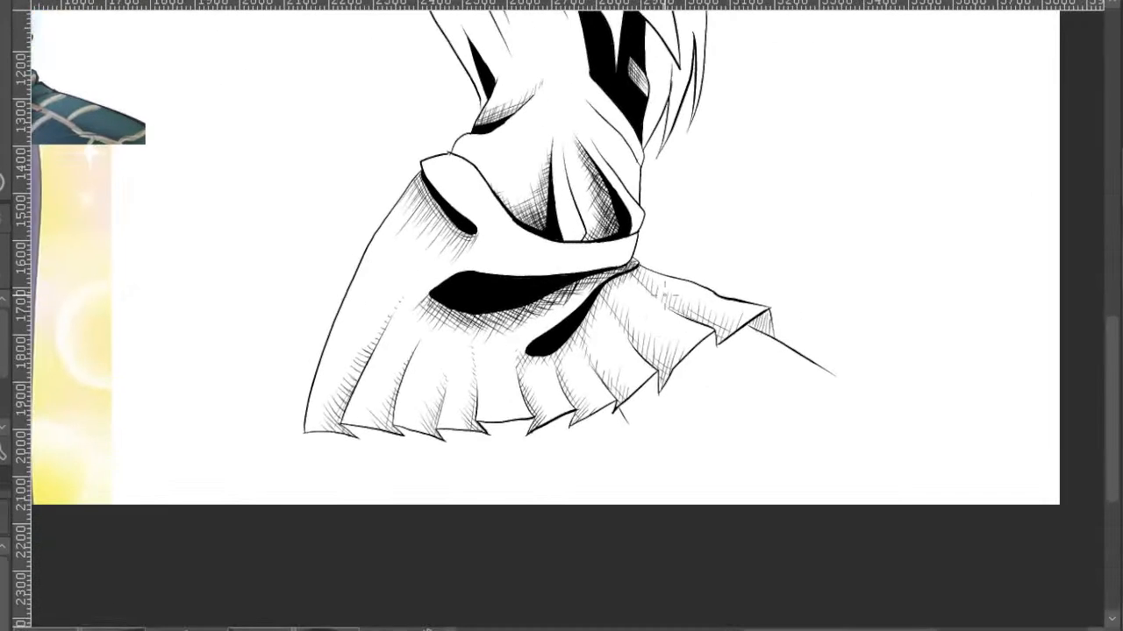
# - Crosshatch the shirt fabric just above the waistband's curved upper edge, from the side waist down to the existing fold shading
pyautogui.scroll(-2, 653, 294)
pyautogui.moveTo(770, 182); pyautogui.dragTo(644, 411)
pyautogui.scroll(3, 538, 411)
pyautogui.moveTo(533, 409); pyautogui.dragTo(632, 428)
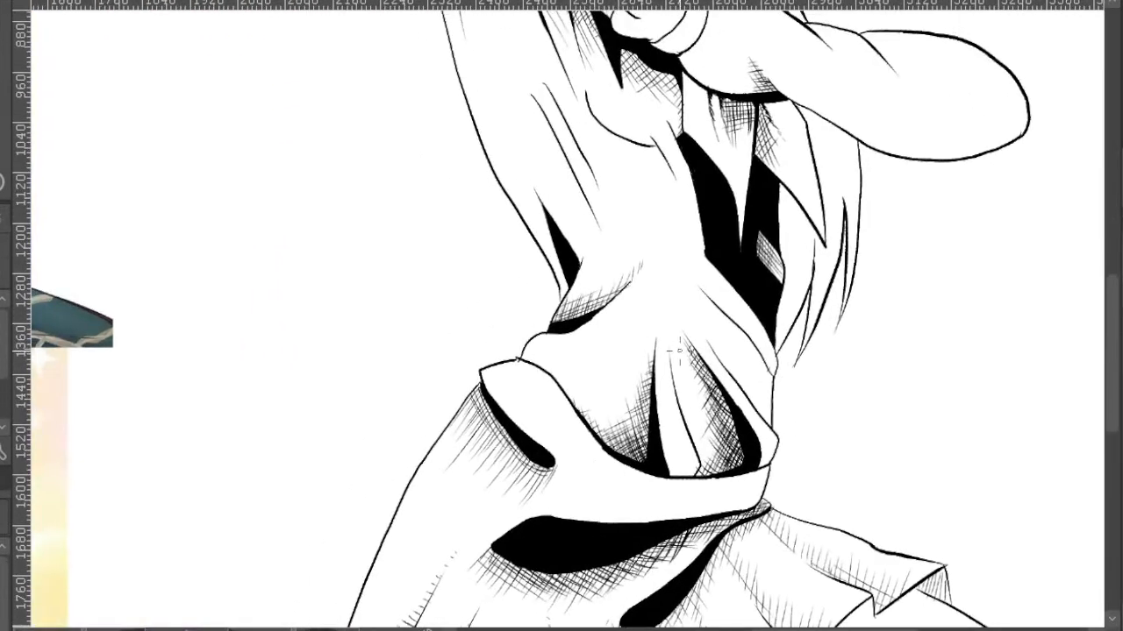
pyautogui.scroll(3, 618, 392)
pyautogui.scroll(-2, 500, 396)
pyautogui.scroll(1, 495, 403)
pyautogui.moveTo(498, 368)
pyautogui.mouseDown()
pyautogui.moveTo(489, 405)
pyautogui.moveTo(472, 344)
pyautogui.moveTo(476, 400)
pyautogui.mouseUp()
pyautogui.moveTo(436, 303)
pyautogui.mouseDown()
pyautogui.moveTo(449, 356)
pyautogui.moveTo(438, 344)
pyautogui.mouseUp()
pyautogui.moveTo(414, 297)
pyautogui.mouseDown()
pyautogui.moveTo(403, 271)
pyautogui.moveTo(412, 330)
pyautogui.moveTo(403, 306)
pyautogui.moveTo(382, 319)
pyautogui.moveTo(424, 287)
pyautogui.moveTo(419, 315)
pyautogui.moveTo(457, 336)
pyautogui.mouseUp()
pyautogui.moveTo(448, 353)
pyautogui.mouseDown()
pyautogui.moveTo(482, 340)
pyautogui.moveTo(467, 368)
pyautogui.moveTo(484, 371)
pyautogui.moveTo(478, 384)
pyautogui.moveTo(471, 336)
pyautogui.moveTo(470, 386)
pyautogui.moveTo(508, 397)
pyautogui.moveTo(528, 429)
pyautogui.mouseUp()
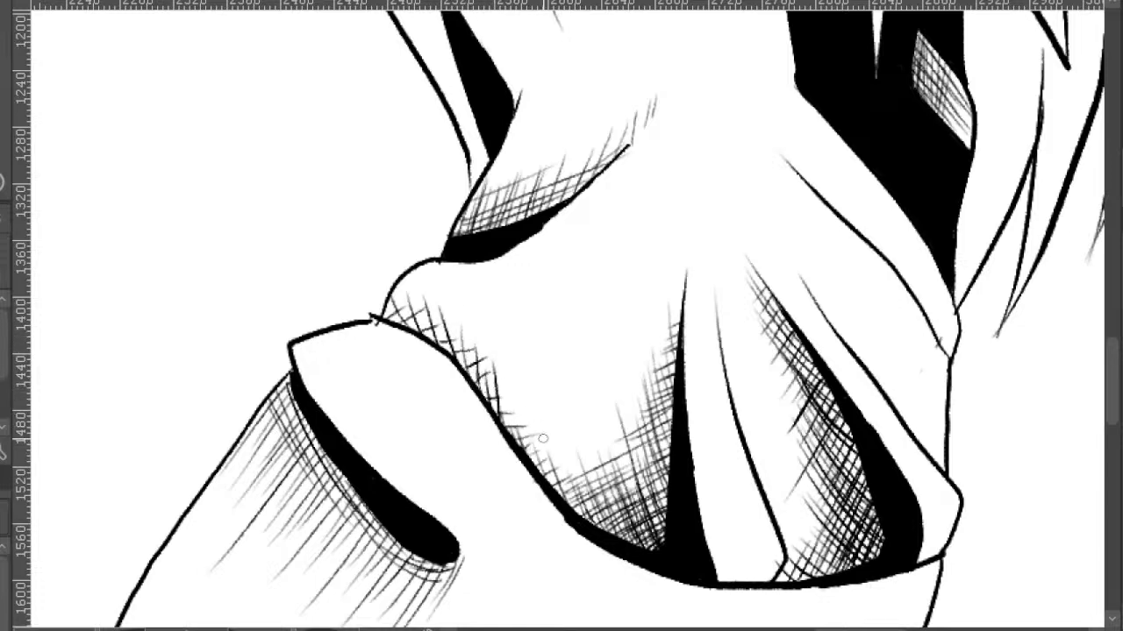
pyautogui.moveTo(744, 460); pyautogui.dragTo(584, 325)
pyautogui.moveTo(529, 396)
pyautogui.mouseDown()
pyautogui.moveTo(527, 426)
pyautogui.moveTo(568, 389)
pyautogui.moveTo(567, 411)
pyautogui.moveTo(592, 382)
pyautogui.moveTo(556, 428)
pyautogui.moveTo(493, 410)
pyautogui.mouseUp()
pyautogui.moveTo(730, 365)
pyautogui.mouseDown()
pyautogui.moveTo(700, 365)
pyautogui.moveTo(707, 396)
pyautogui.mouseUp()
# - Hatch the narrow strip between the black wedge shadow at the waist and the outer torso outline with short diagonal lines
pyautogui.scroll(-2, 738, 351)
pyautogui.moveTo(849, 388)
pyautogui.mouseDown()
pyautogui.moveTo(766, 325)
pyautogui.moveTo(752, 437)
pyautogui.mouseUp()
pyautogui.scroll(-2, 769, 332)
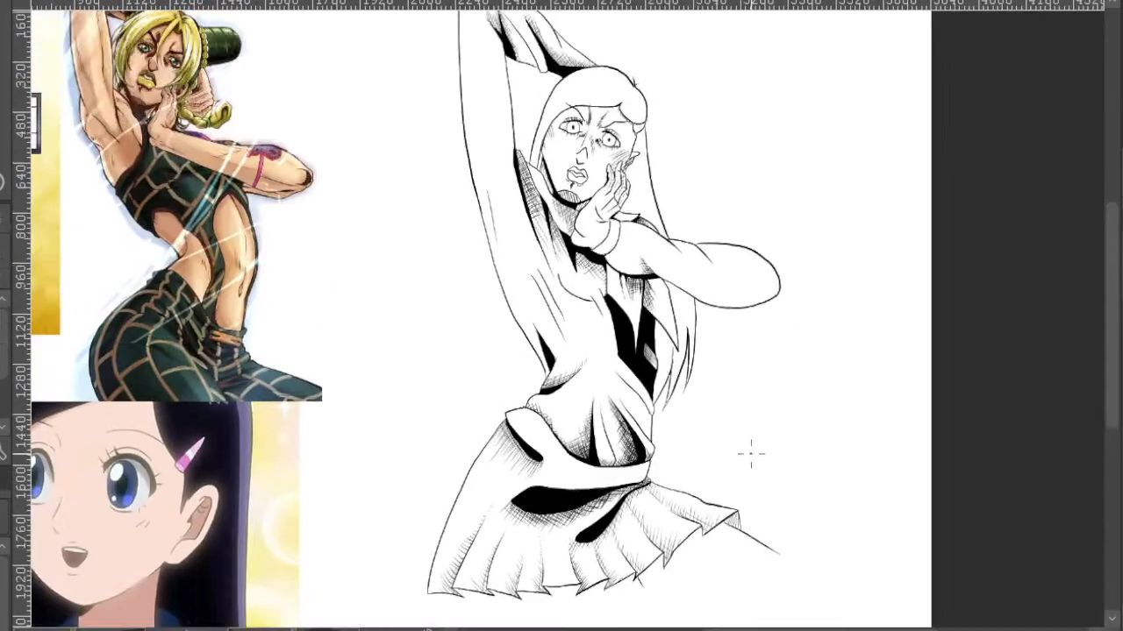
pyautogui.scroll(-1, 750, 454)
pyautogui.moveTo(793, 400); pyautogui.dragTo(784, 406)
pyautogui.scroll(2, 557, 364)
pyautogui.scroll(2, 557, 364)
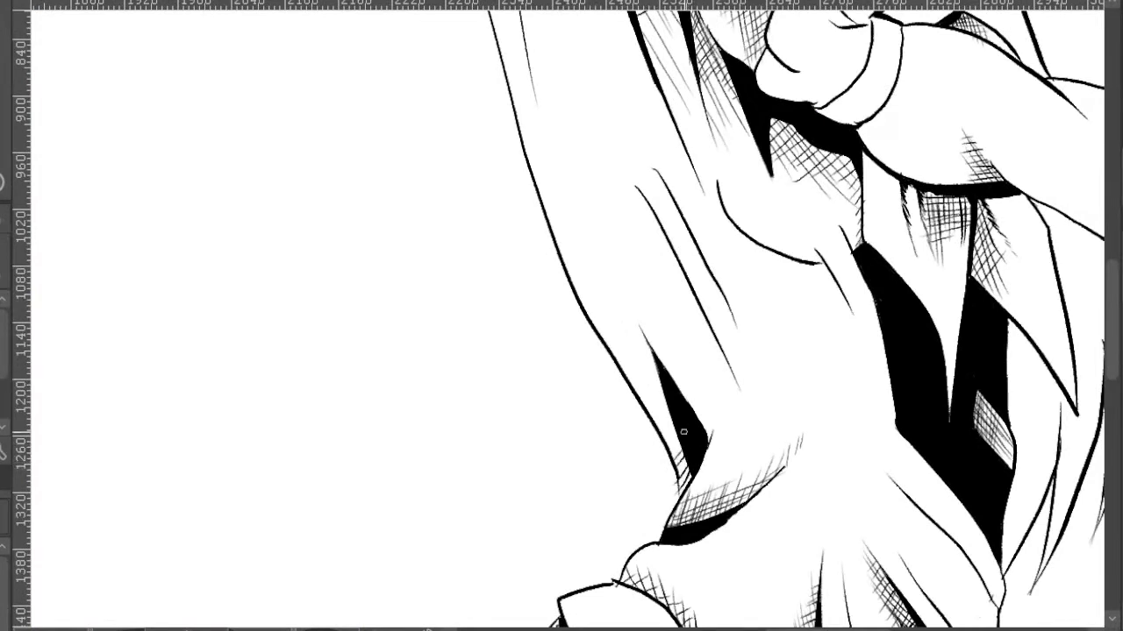
pyautogui.moveTo(683, 428)
pyautogui.mouseDown()
pyautogui.moveTo(656, 450)
pyautogui.moveTo(678, 416)
pyautogui.moveTo(658, 429)
pyautogui.moveTo(673, 410)
pyautogui.moveTo(657, 400)
pyautogui.moveTo(667, 376)
pyautogui.moveTo(645, 406)
pyautogui.mouseUp()
pyautogui.moveTo(663, 368); pyautogui.dragTo(633, 390)
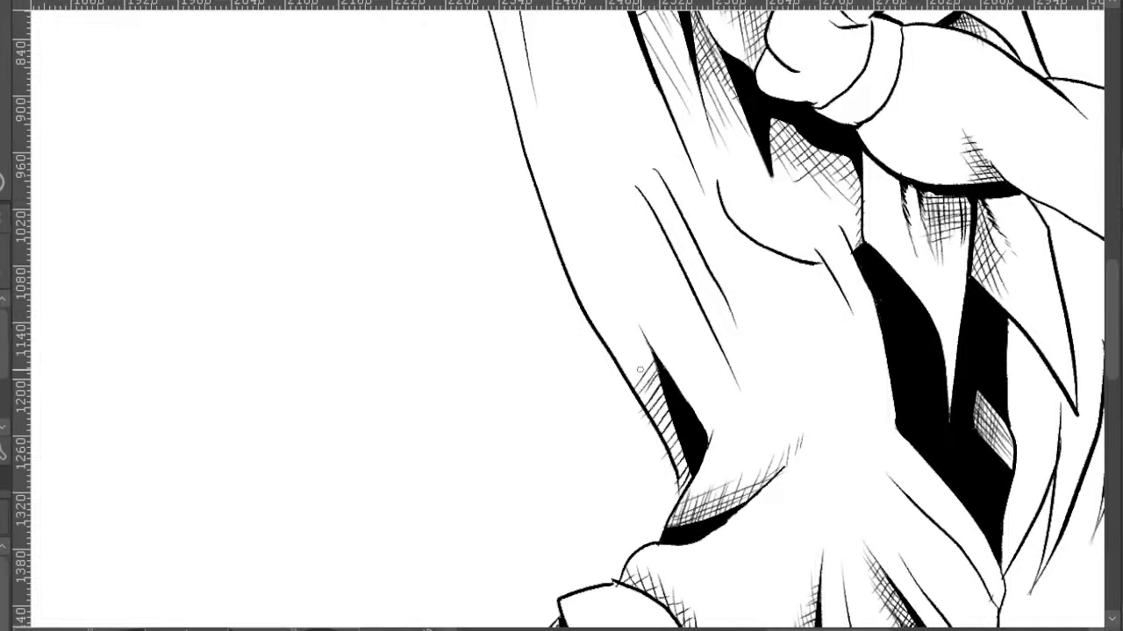
pyautogui.moveTo(656, 344)
pyautogui.mouseDown()
pyautogui.moveTo(639, 369)
pyautogui.moveTo(625, 335)
pyautogui.mouseUp()
# - Crosshatch the strip beside the waist's black wedge shadow with long strokes following the torso outline
pyautogui.moveTo(684, 491); pyautogui.dragTo(650, 370)
pyautogui.moveTo(686, 458); pyautogui.dragTo(637, 330)
pyautogui.moveTo(668, 411)
pyautogui.mouseDown()
pyautogui.moveTo(633, 309)
pyautogui.moveTo(633, 358)
pyautogui.mouseUp()
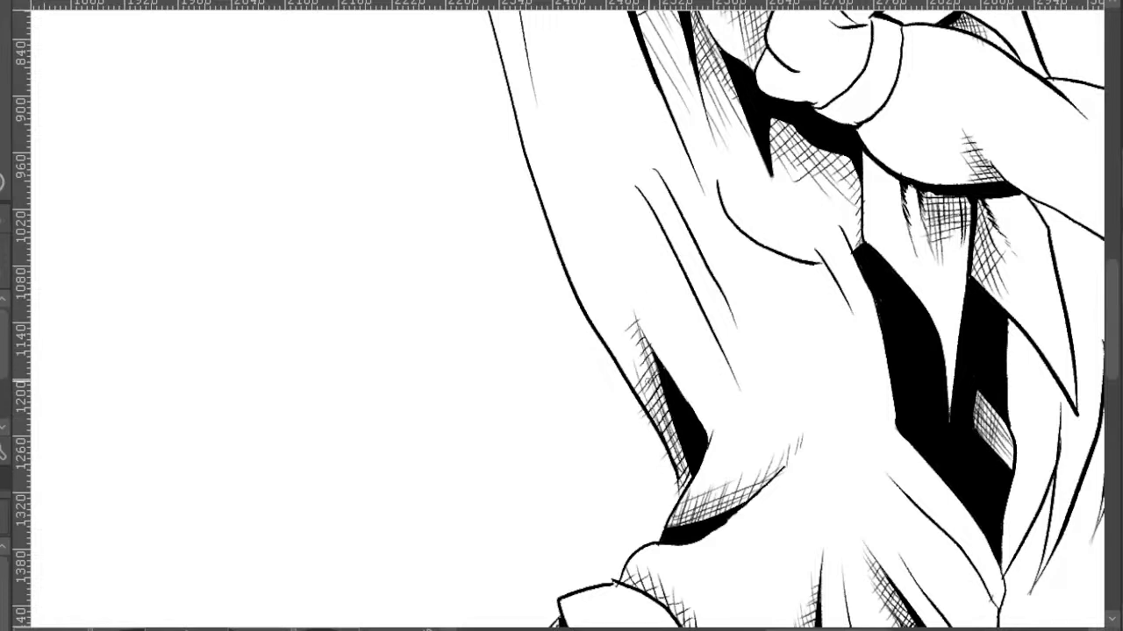
pyautogui.moveTo(670, 440); pyautogui.dragTo(644, 374)
pyautogui.moveTo(685, 474)
pyautogui.mouseDown()
pyautogui.moveTo(660, 391)
pyautogui.moveTo(664, 439)
pyautogui.mouseUp()
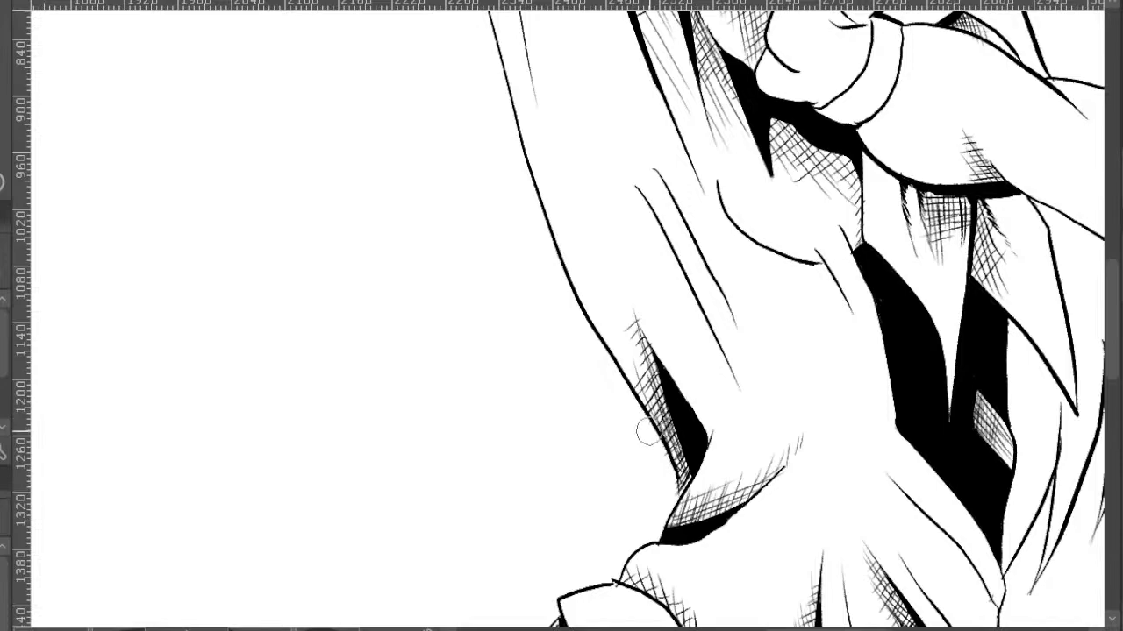
# - Compare the shaded figure as a whole with the reference artworks beside it
pyautogui.scroll(-4, 626, 333)
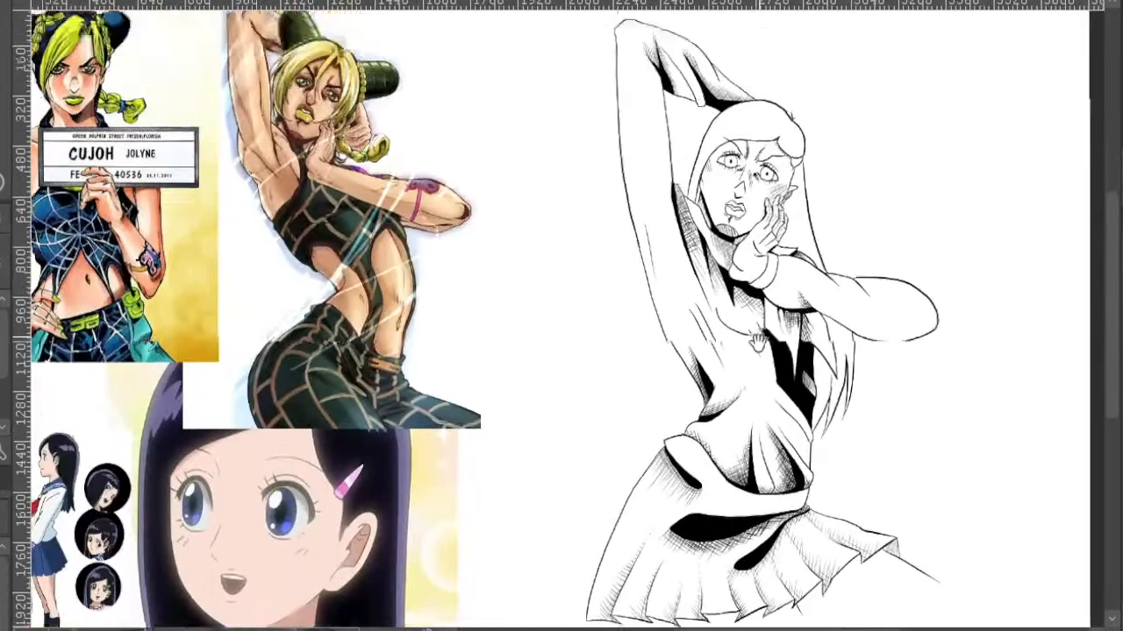
pyautogui.moveTo(758, 342); pyautogui.dragTo(743, 333)
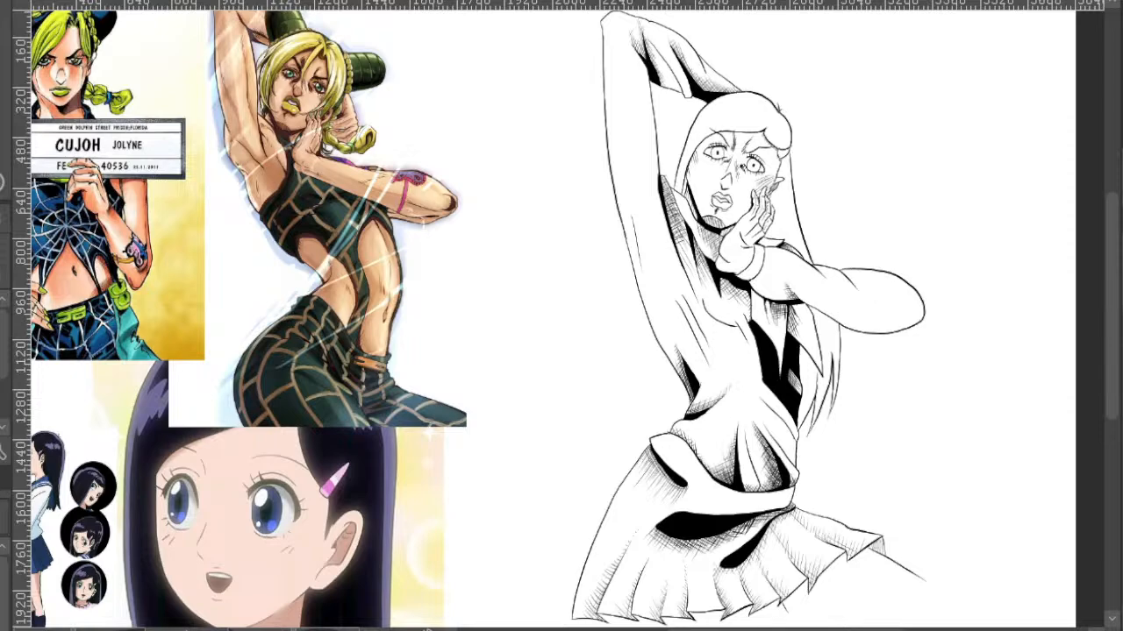
pyautogui.moveTo(796, 479); pyautogui.dragTo(793, 507)
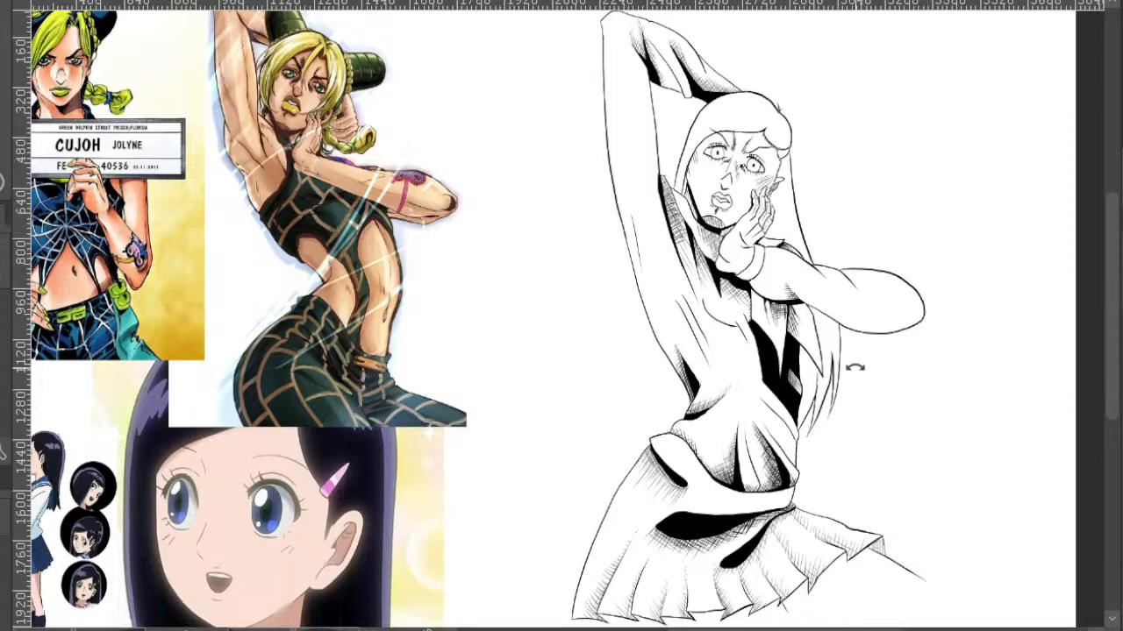
pyautogui.moveTo(317, 300); pyautogui.dragTo(493, 289)
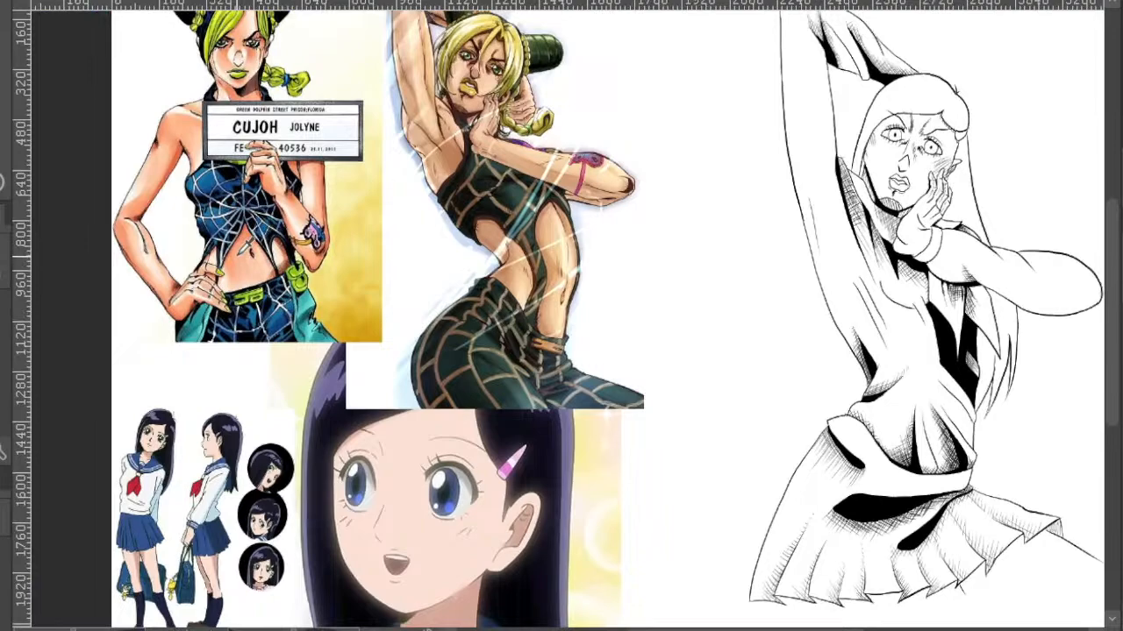
pyautogui.moveTo(422, 230); pyautogui.dragTo(342, 336)
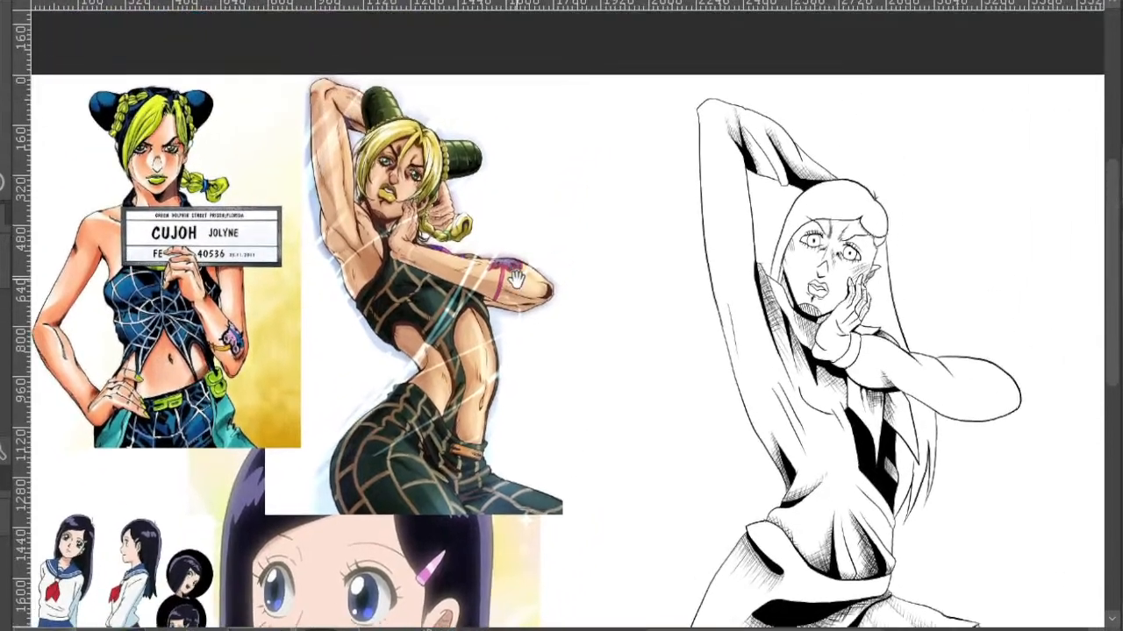
pyautogui.moveTo(715, 298); pyautogui.dragTo(550, 293)
pyautogui.scroll(-1, 529, 121)
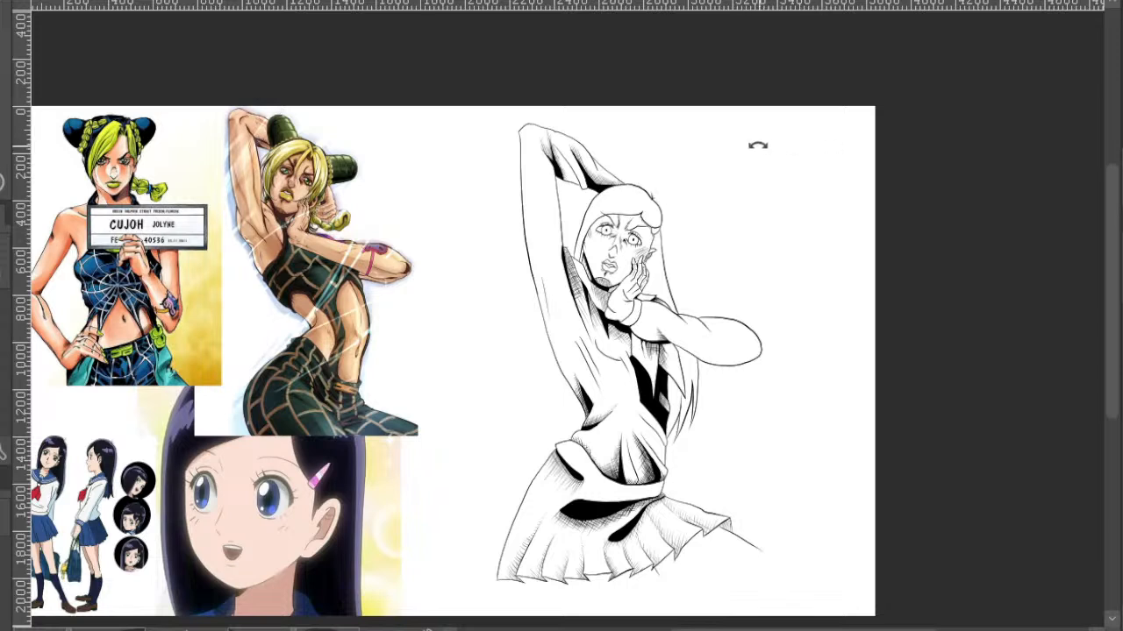
# - Paste the color reference artwork with the orange and pink background into the canvas and enlarge it
pyautogui.hotkey('ctrl', 'v')
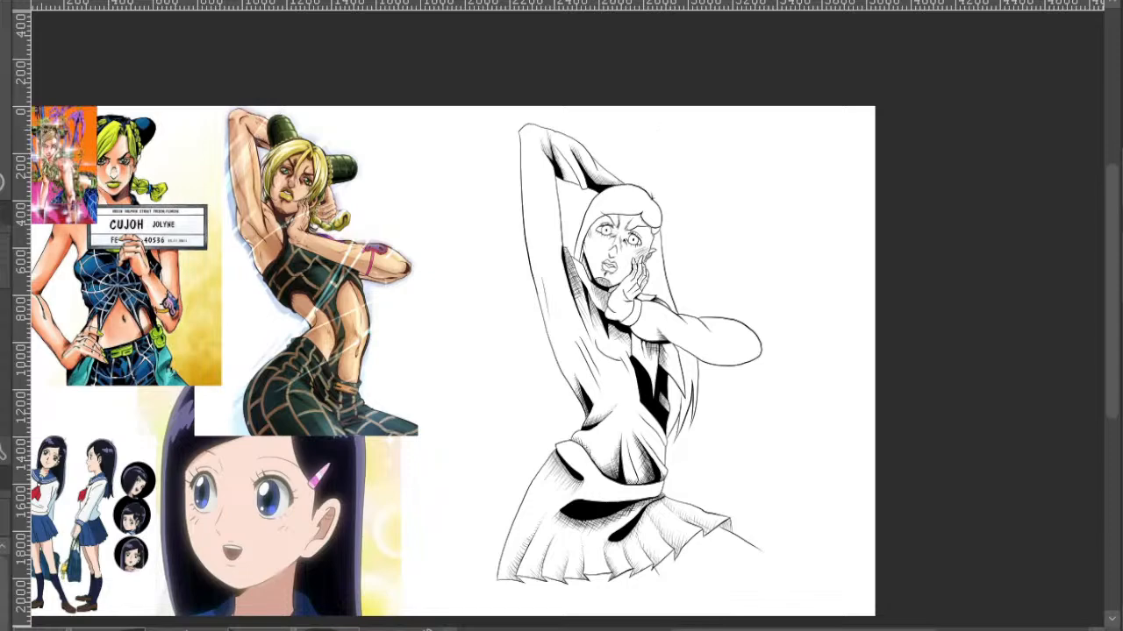
pyautogui.moveTo(133, 226)
pyautogui.mouseDown()
pyautogui.moveTo(100, 36)
pyautogui.moveTo(253, 233)
pyautogui.mouseUp()
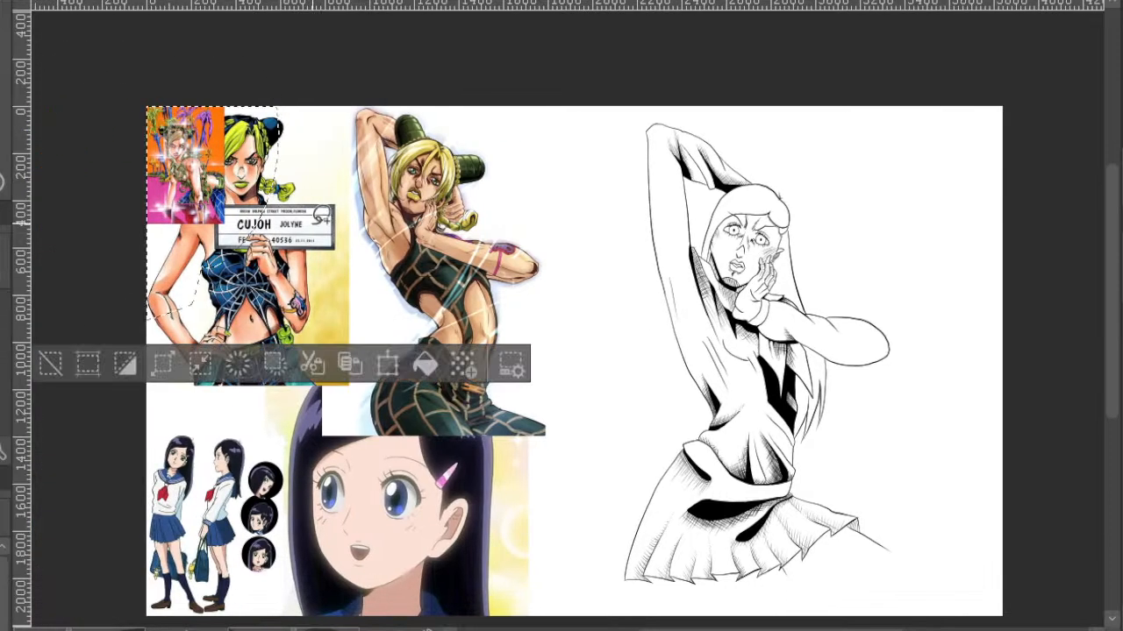
pyautogui.click(387, 364)
pyautogui.moveTo(280, 322); pyautogui.dragTo(609, 630)
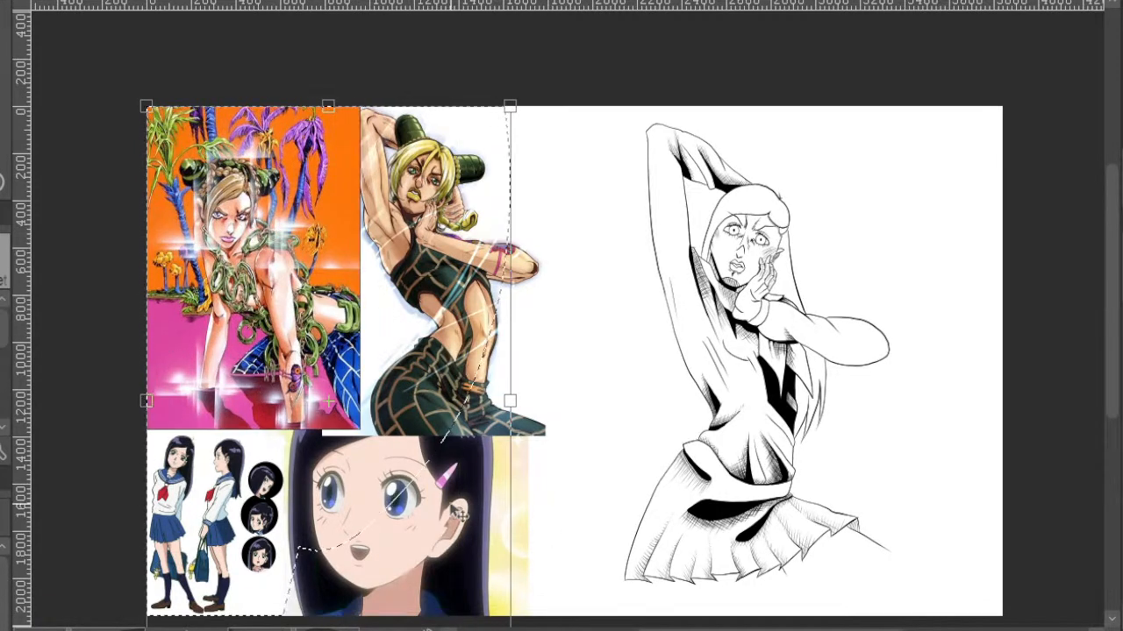
# - Move the enlarged artwork inward over the other reference images, apply the transformation and clear the selection
pyautogui.moveTo(456, 509); pyautogui.dragTo(552, 542)
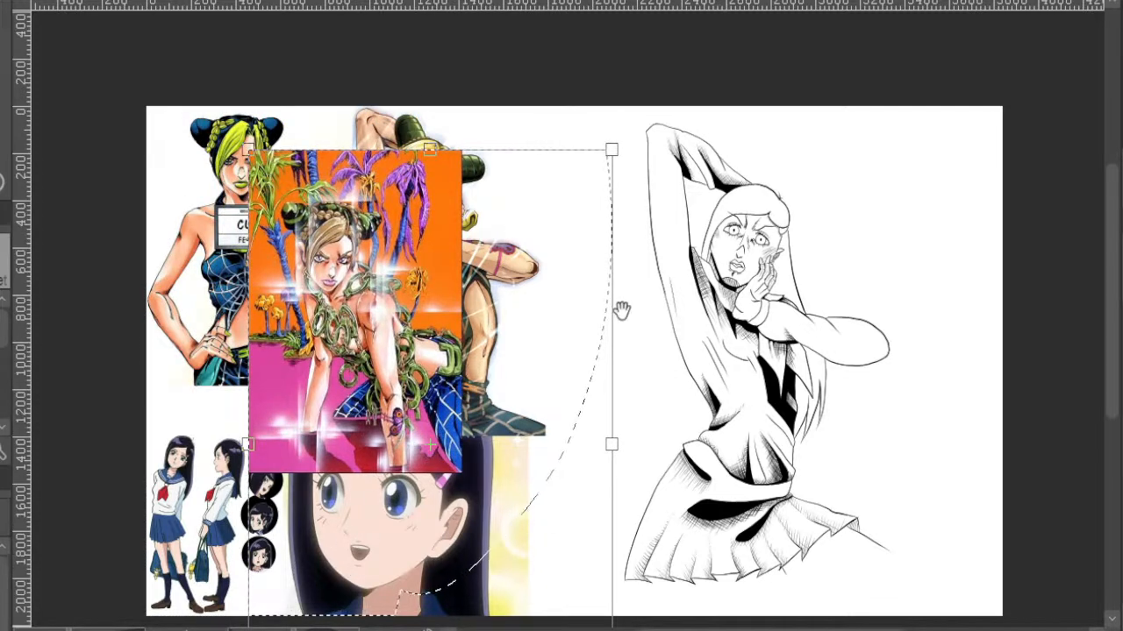
pyautogui.moveTo(621, 311); pyautogui.dragTo(565, 335)
pyautogui.press('Return')
pyautogui.click(143, 609)
# - Fill the figure's hand, fingers and face with a flat salmon-orange skin color, leaving the eyes and lips white
pyautogui.moveTo(571, 377); pyautogui.dragTo(441, 424)
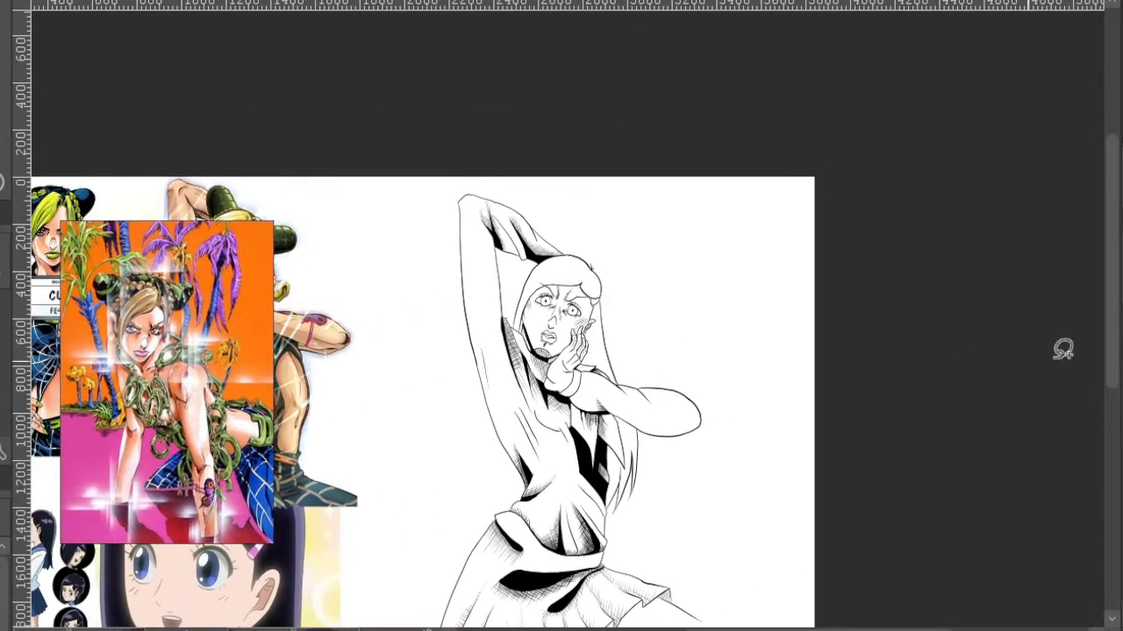
pyautogui.scroll(2, 903, 324)
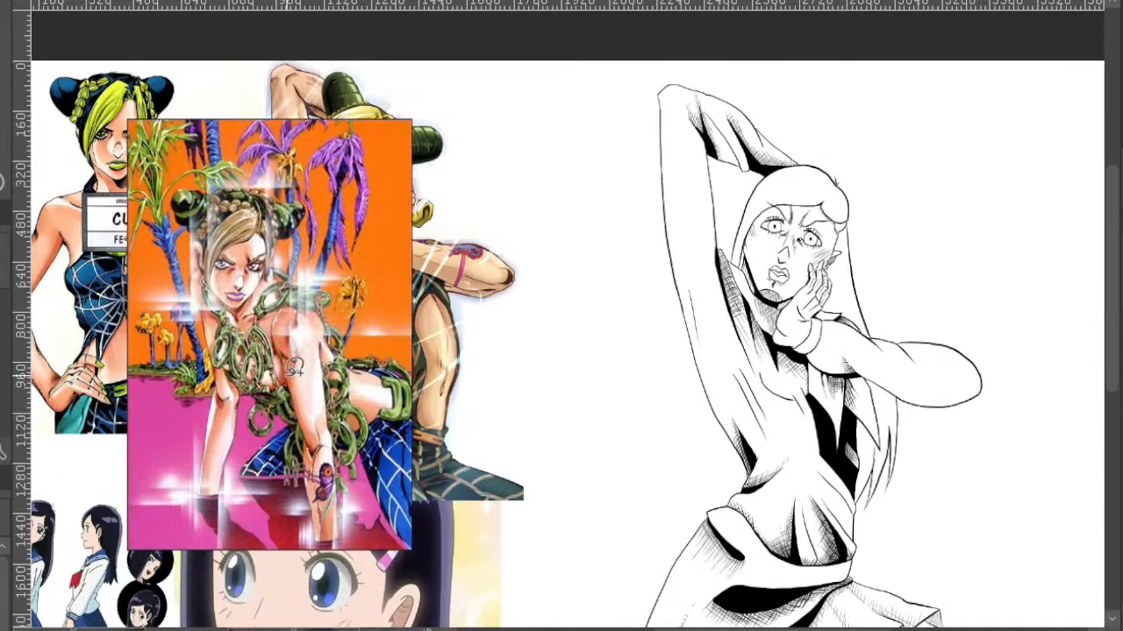
pyautogui.moveTo(700, 226); pyautogui.dragTo(615, 196)
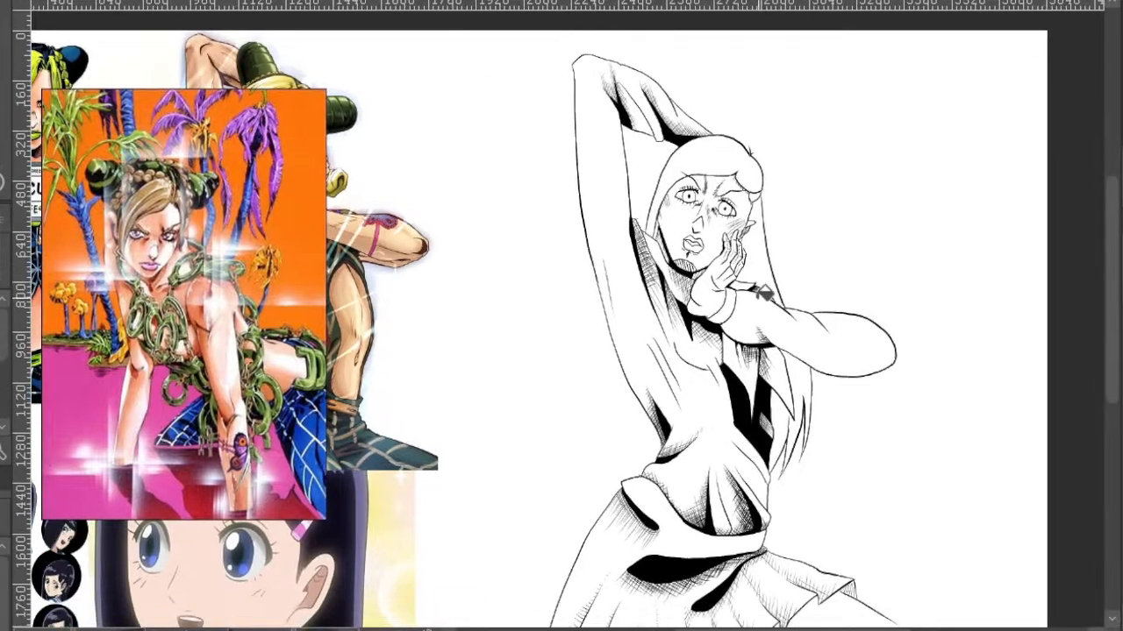
pyautogui.moveTo(724, 289)
pyautogui.mouseDown()
pyautogui.moveTo(712, 285)
pyautogui.moveTo(746, 259)
pyautogui.mouseUp()
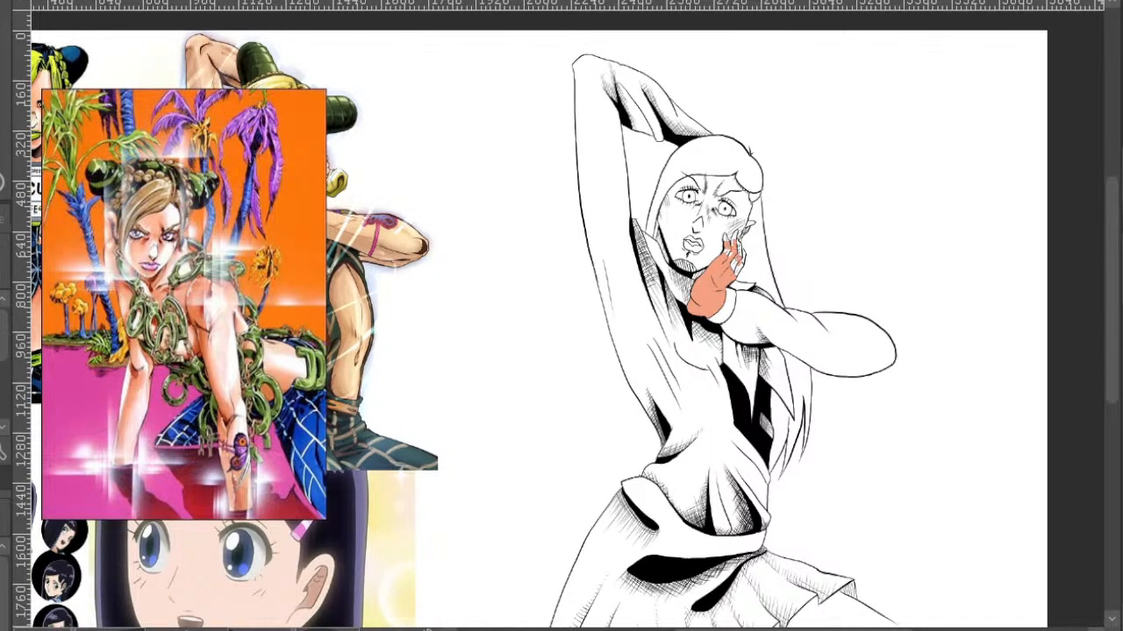
pyautogui.scroll(3, 728, 279)
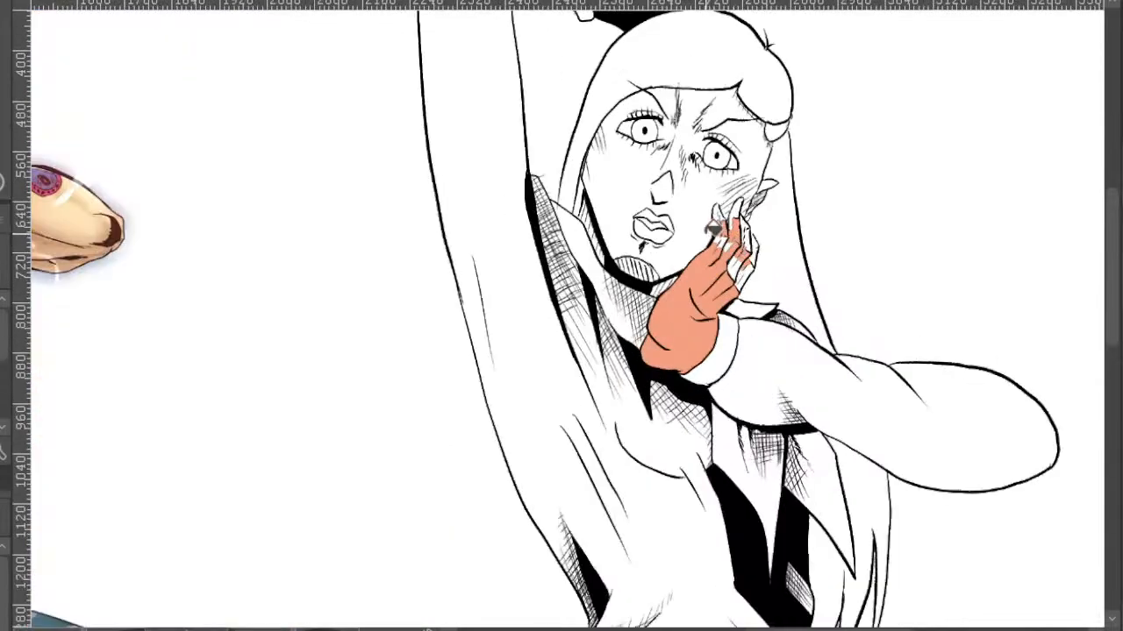
pyautogui.click(733, 215)
pyautogui.moveTo(737, 204)
pyautogui.mouseDown()
pyautogui.moveTo(751, 194)
pyautogui.moveTo(728, 232)
pyautogui.moveTo(745, 263)
pyautogui.moveTo(761, 242)
pyautogui.moveTo(747, 264)
pyautogui.moveTo(760, 188)
pyautogui.moveTo(769, 187)
pyautogui.moveTo(753, 212)
pyautogui.moveTo(735, 180)
pyautogui.moveTo(709, 200)
pyautogui.moveTo(675, 98)
pyautogui.mouseUp()
pyautogui.hotkey('ctrl', 'z')
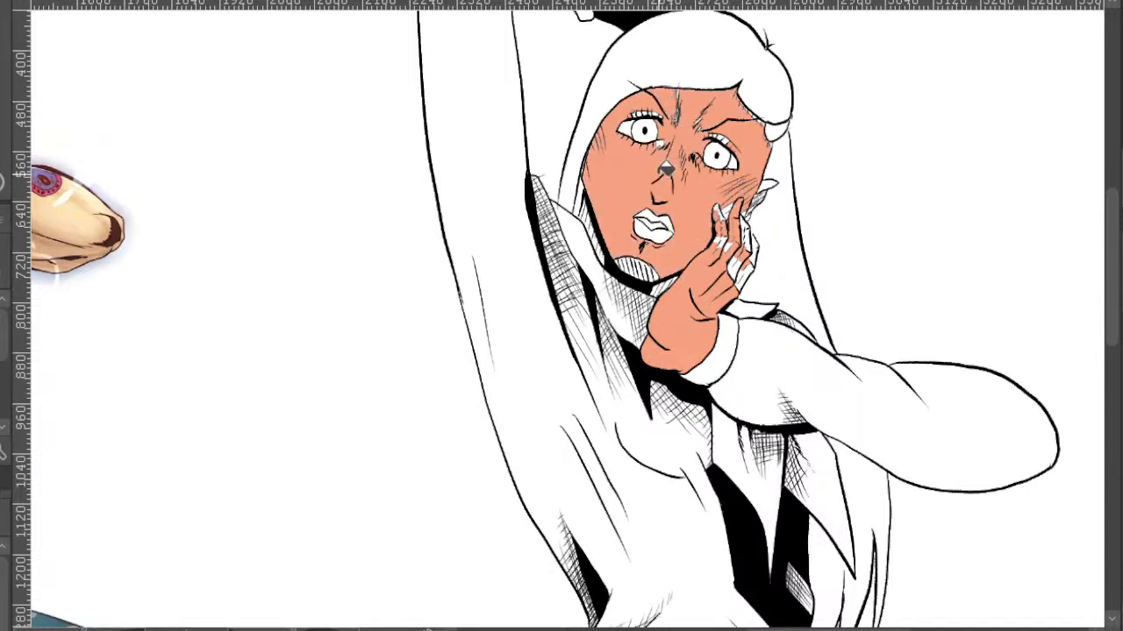
# - Extend the flat salmon-orange skin color over the nose tip, the hatched chin and the neck beneath the jaw
pyautogui.moveTo(634, 211)
pyautogui.mouseDown()
pyautogui.moveTo(647, 265)
pyautogui.moveTo(634, 263)
pyautogui.moveTo(654, 265)
pyautogui.moveTo(609, 249)
pyautogui.moveTo(590, 207)
pyautogui.moveTo(601, 240)
pyautogui.mouseUp()
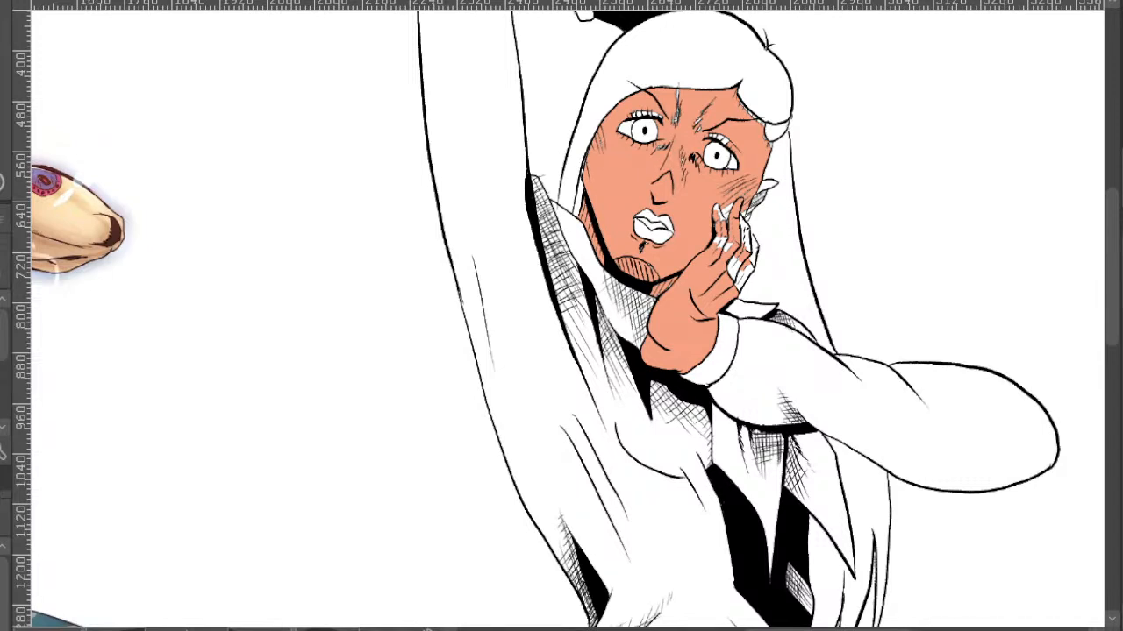
pyautogui.scroll(2, 679, 129)
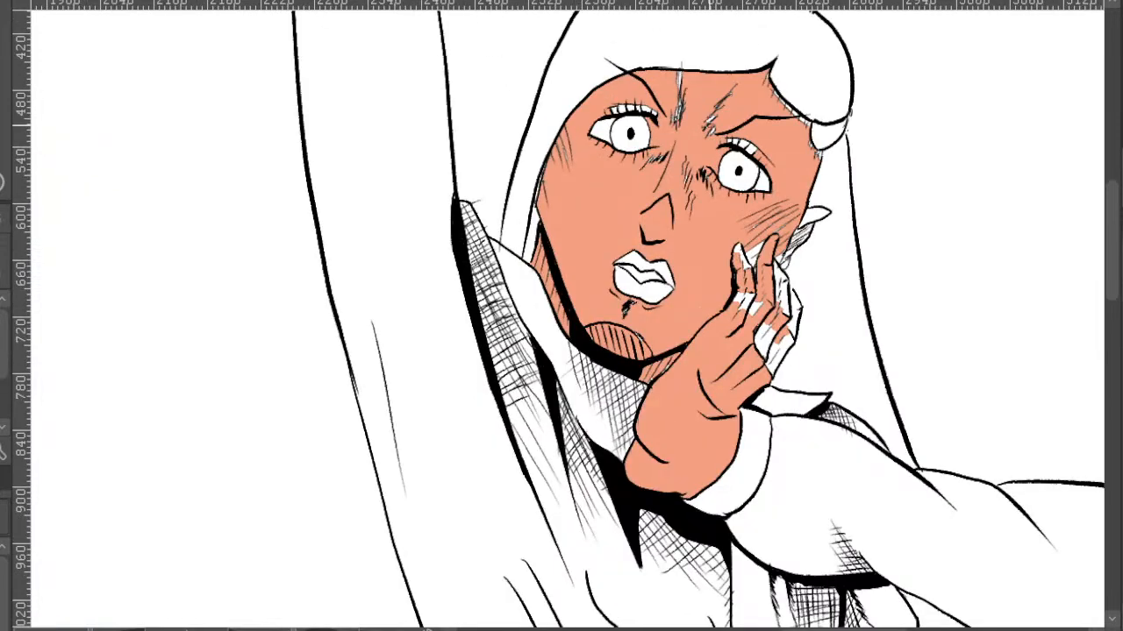
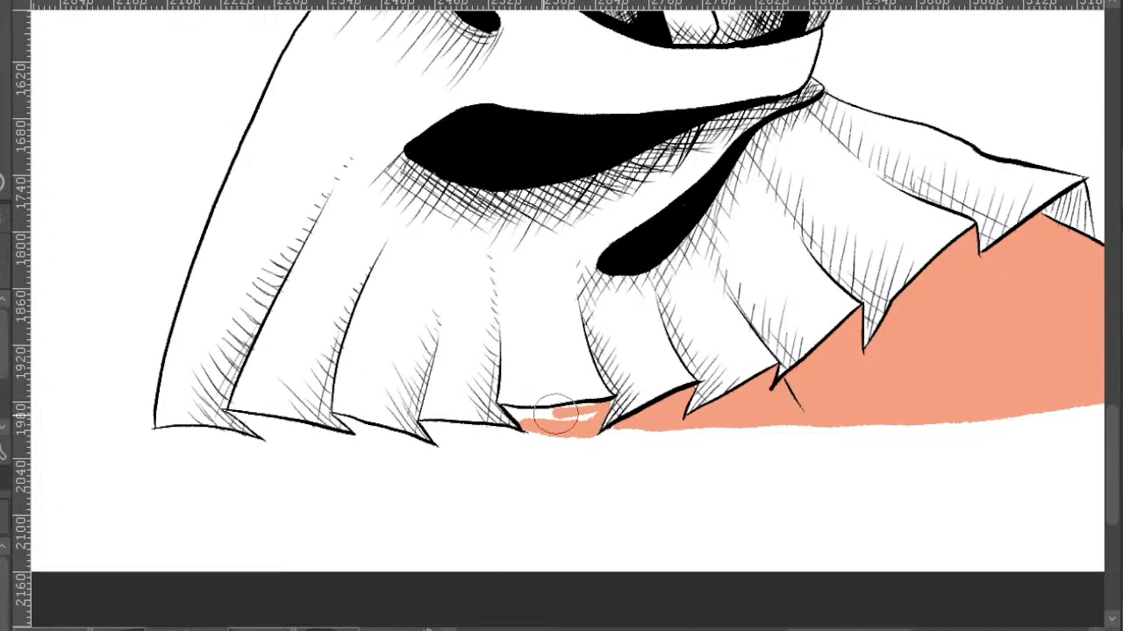
# - Paint the salmon-orange skin color along the leg beneath the skirt's pleated hem, out to the skirt's far edge
pyautogui.moveTo(589, 407); pyautogui.dragTo(590, 412)
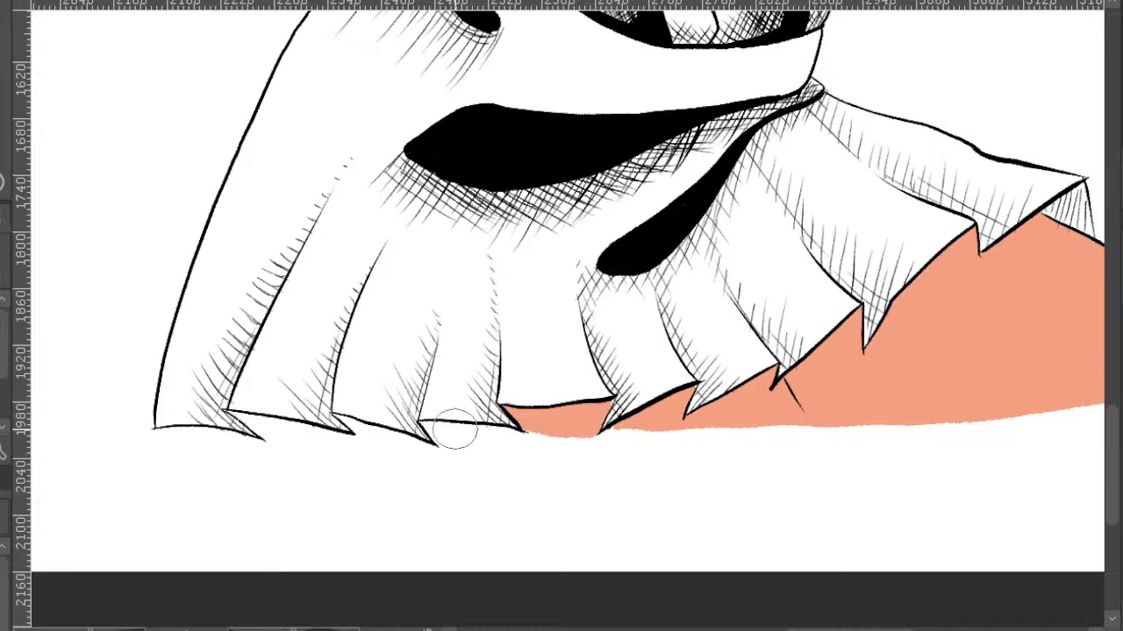
pyautogui.moveTo(430, 427)
pyautogui.mouseDown()
pyautogui.moveTo(514, 435)
pyautogui.moveTo(451, 426)
pyautogui.moveTo(463, 440)
pyautogui.moveTo(612, 449)
pyautogui.mouseUp()
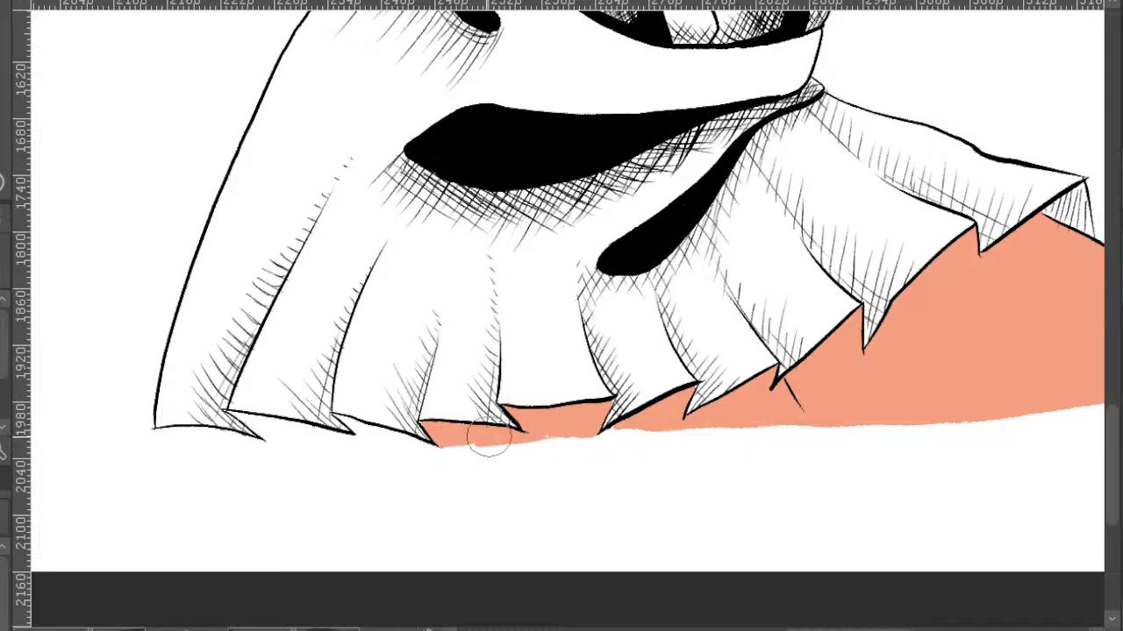
pyautogui.moveTo(436, 441)
pyautogui.mouseDown()
pyautogui.moveTo(402, 449)
pyautogui.moveTo(165, 434)
pyautogui.mouseUp()
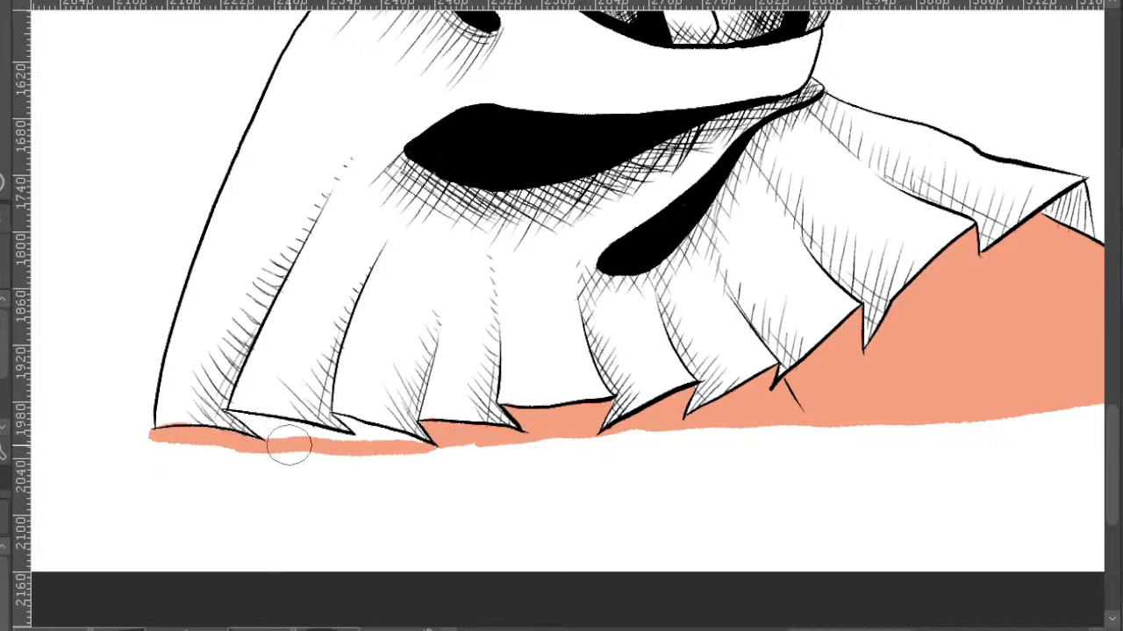
pyautogui.moveTo(272, 431); pyautogui.dragTo(272, 422)
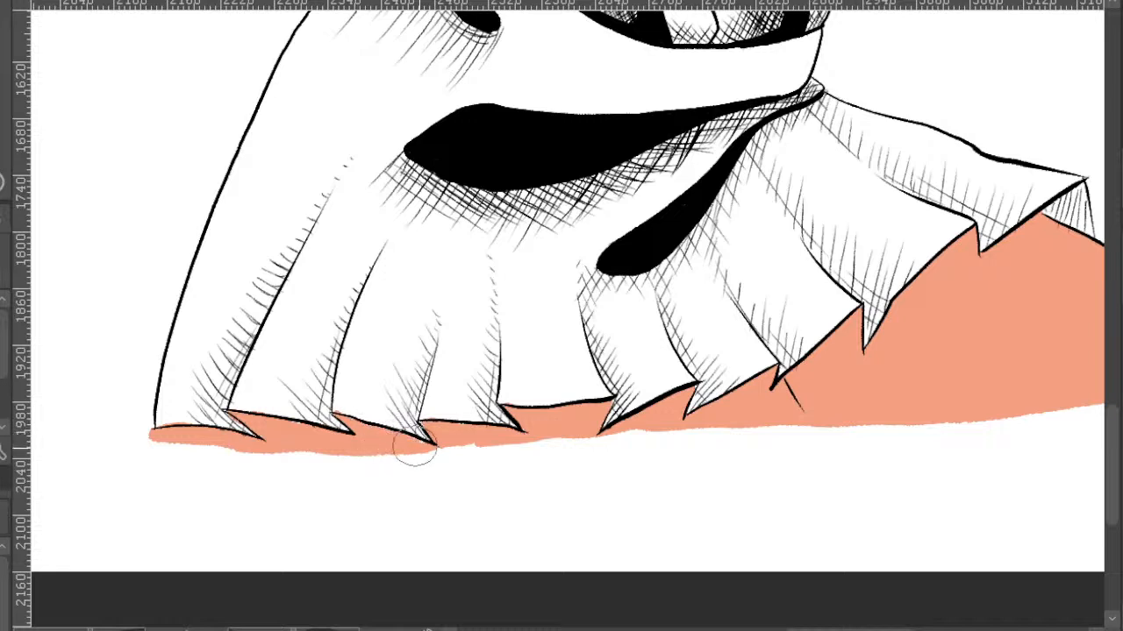
pyautogui.moveTo(432, 450)
pyautogui.mouseDown()
pyautogui.moveTo(916, 421)
pyautogui.moveTo(593, 438)
pyautogui.mouseUp()
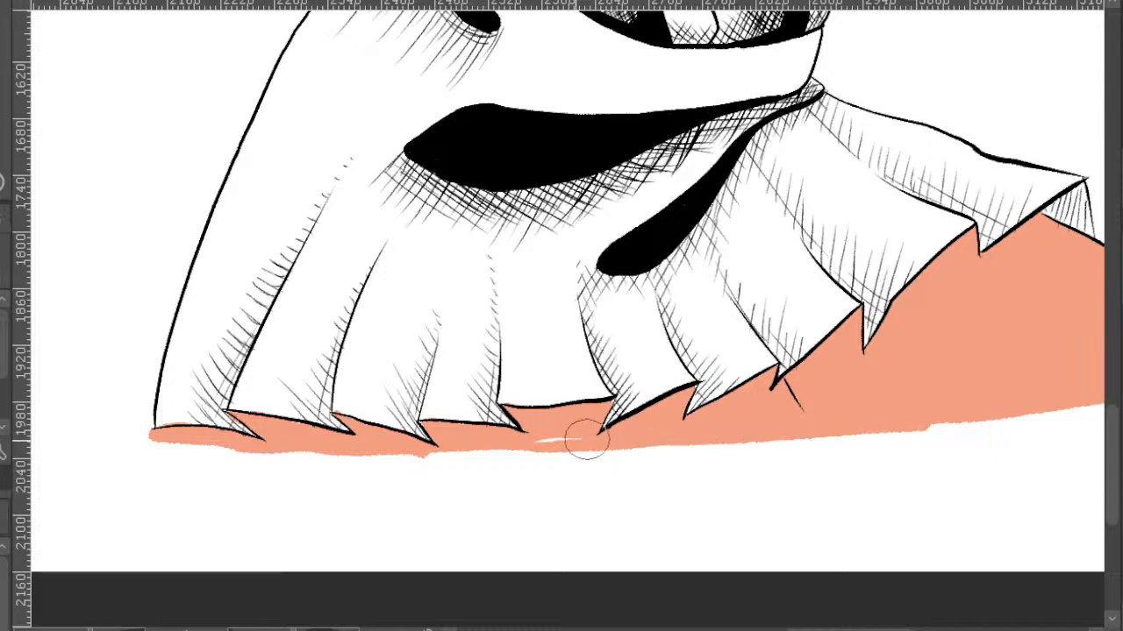
pyautogui.press('-')
pyautogui.moveTo(894, 454); pyautogui.dragTo(738, 460)
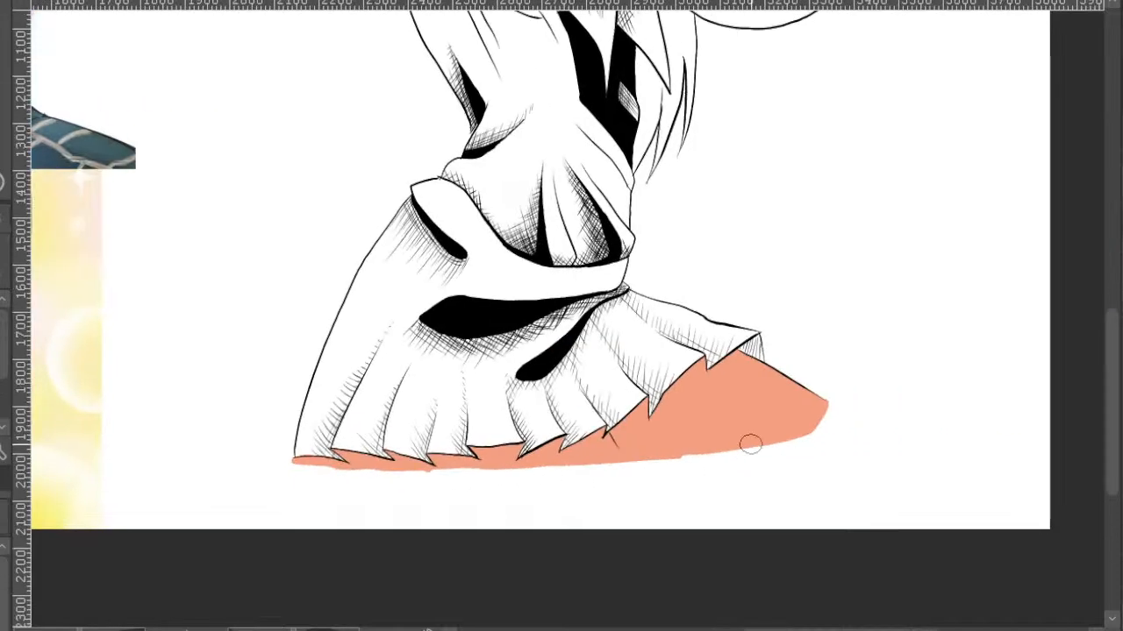
# - Fill the skirt and its waistband with a flat blue like the clothing in the reference artwork
pyautogui.scroll(-4, 711, 447)
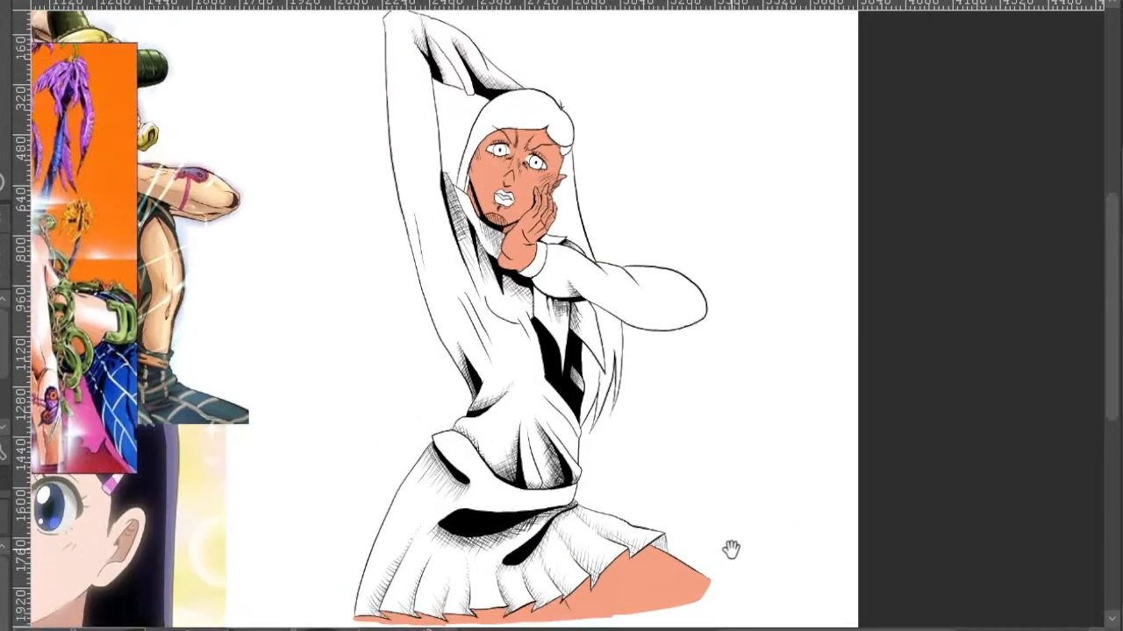
pyautogui.moveTo(731, 550); pyautogui.dragTo(805, 439)
pyautogui.moveTo(304, 315)
pyautogui.mouseDown()
pyautogui.moveTo(538, 343)
pyautogui.moveTo(509, 272)
pyautogui.mouseUp()
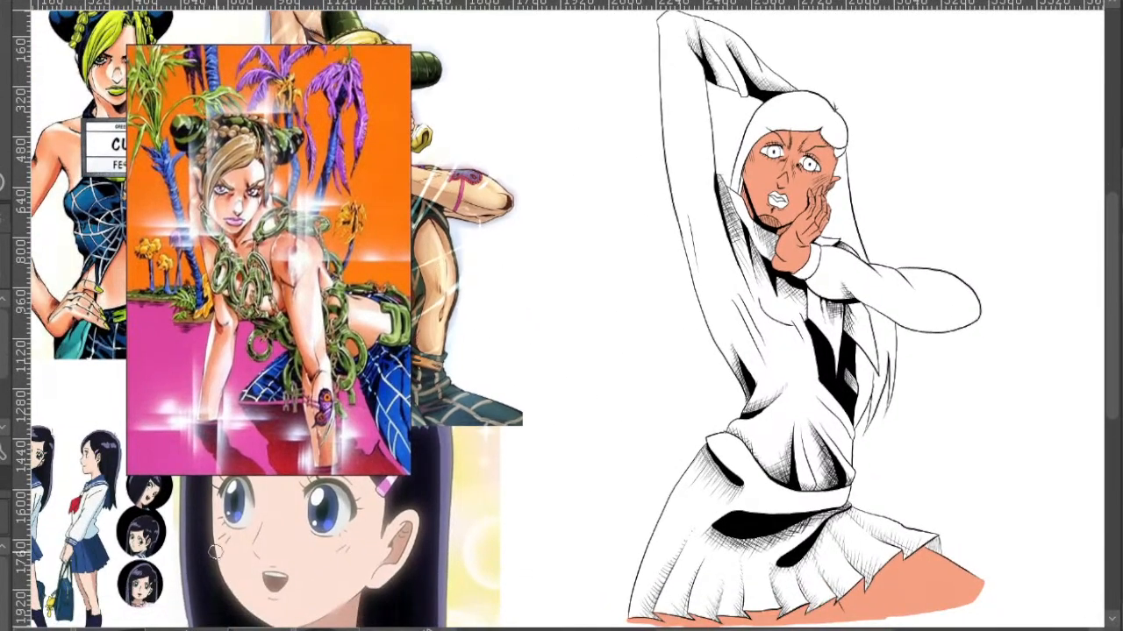
pyautogui.moveTo(471, 447)
pyautogui.mouseDown()
pyautogui.moveTo(446, 329)
pyautogui.moveTo(584, 345)
pyautogui.moveTo(381, 272)
pyautogui.mouseUp()
pyautogui.moveTo(820, 358); pyautogui.dragTo(776, 343)
pyautogui.moveTo(569, 340)
pyautogui.mouseDown()
pyautogui.moveTo(649, 403)
pyautogui.moveTo(653, 389)
pyautogui.mouseUp()
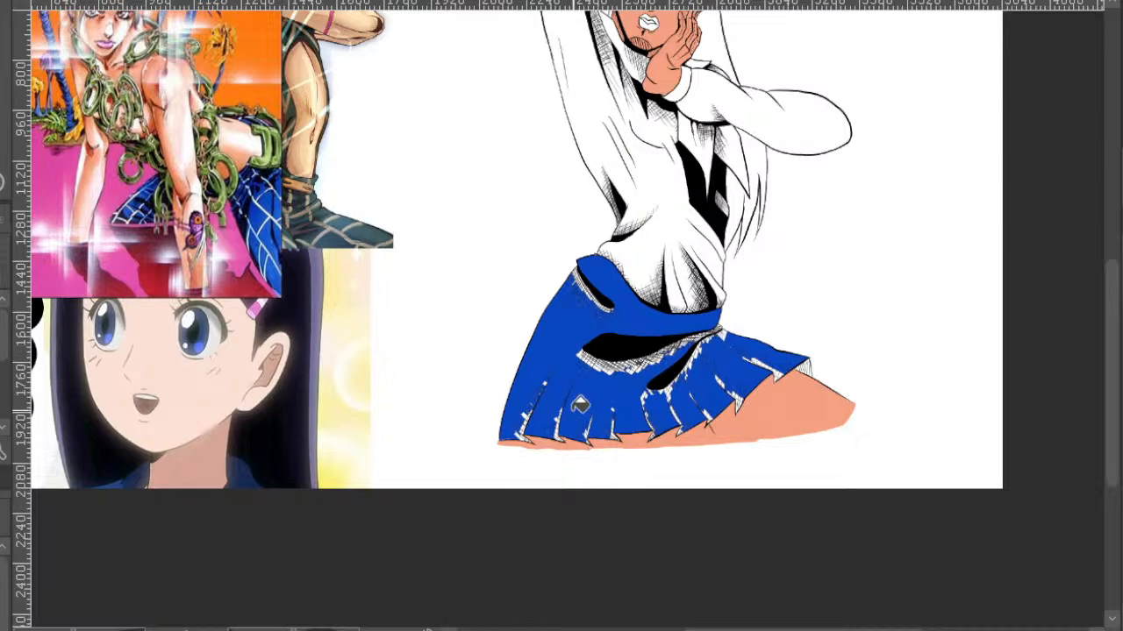
# - Paint blue over the unfilled hatching around the skirt's black fold shadows and below the waistband
pyautogui.scroll(3, 614, 345)
pyautogui.moveTo(595, 219)
pyautogui.mouseDown()
pyautogui.moveTo(566, 218)
pyautogui.moveTo(518, 254)
pyautogui.mouseUp()
pyautogui.moveTo(485, 406)
pyautogui.mouseDown()
pyautogui.moveTo(503, 384)
pyautogui.moveTo(555, 358)
pyautogui.moveTo(559, 389)
pyautogui.moveTo(538, 423)
pyautogui.moveTo(723, 355)
pyautogui.mouseUp()
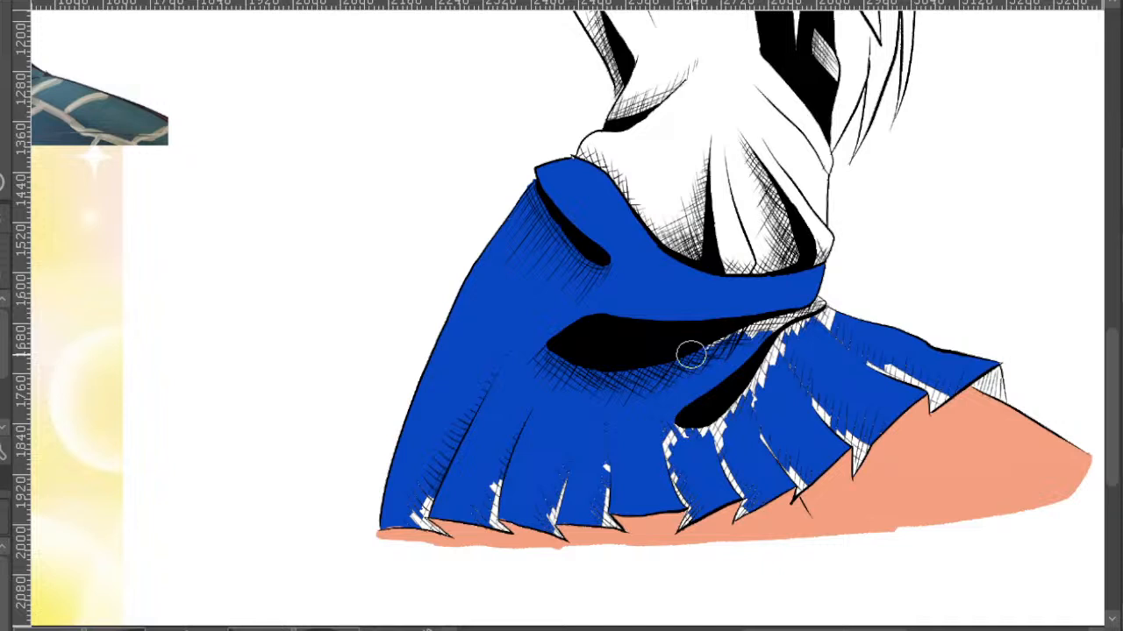
pyautogui.moveTo(702, 396)
pyautogui.mouseDown()
pyautogui.moveTo(760, 391)
pyautogui.moveTo(769, 312)
pyautogui.moveTo(735, 320)
pyautogui.moveTo(720, 395)
pyautogui.mouseUp()
pyautogui.scroll(1, 705, 430)
pyautogui.moveTo(883, 343); pyautogui.dragTo(667, 532)
pyautogui.moveTo(618, 487)
pyautogui.mouseDown()
pyautogui.moveTo(660, 460)
pyautogui.moveTo(652, 423)
pyautogui.moveTo(672, 464)
pyautogui.moveTo(673, 439)
pyautogui.moveTo(680, 444)
pyautogui.moveTo(600, 361)
pyautogui.moveTo(520, 450)
pyautogui.moveTo(537, 505)
pyautogui.moveTo(656, 409)
pyautogui.moveTo(640, 391)
pyautogui.moveTo(677, 420)
pyautogui.moveTo(725, 423)
pyautogui.moveTo(736, 456)
pyautogui.mouseUp()
pyautogui.scroll(2, 680, 446)
pyautogui.scroll(-1, 676, 394)
pyautogui.scroll(-1, 688, 408)
pyautogui.scroll(-1, 584, 401)
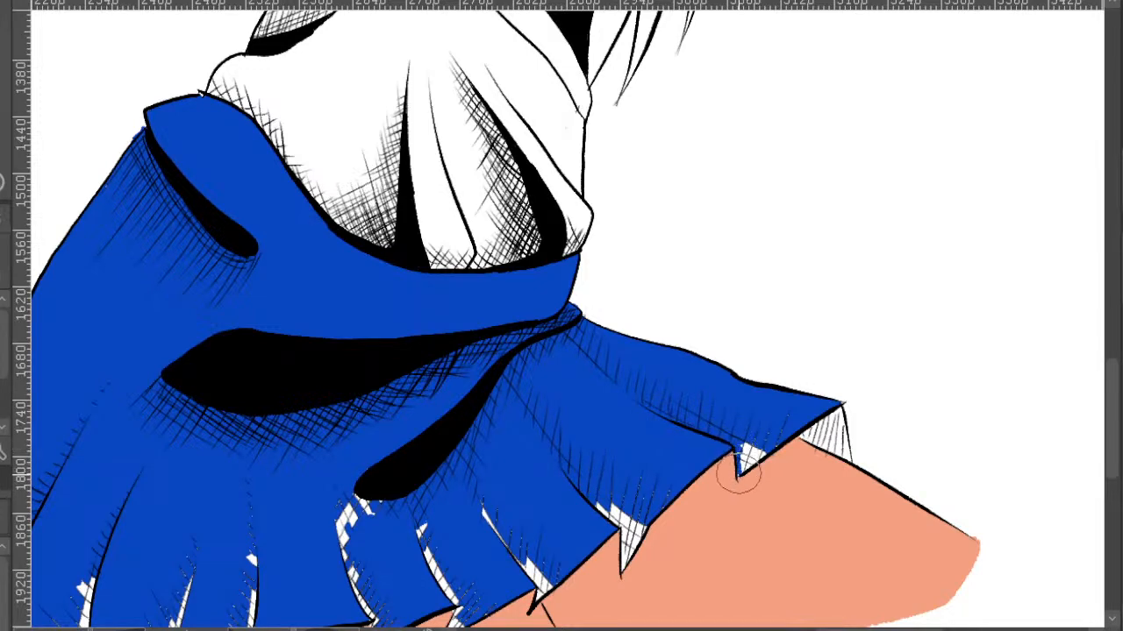
# - Paint blue into the white pleat tips and the hatched underside of the skirt over the exposed thigh
pyautogui.moveTo(746, 469); pyautogui.dragTo(756, 439)
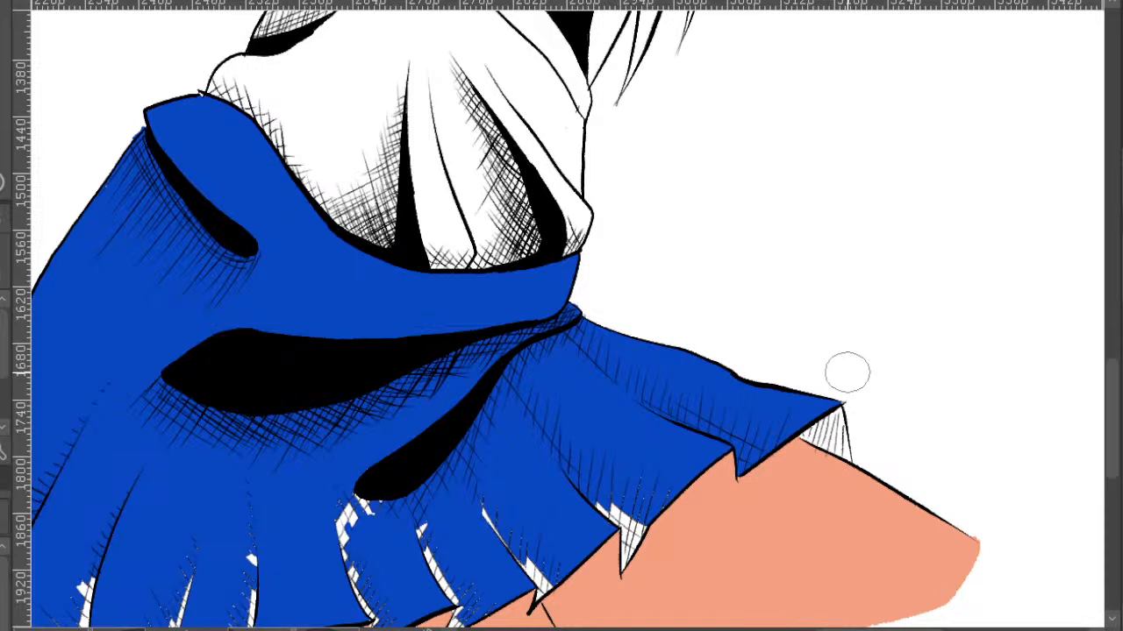
pyautogui.scroll(1, 814, 434)
pyautogui.moveTo(814, 428)
pyautogui.mouseDown()
pyautogui.moveTo(790, 432)
pyautogui.moveTo(848, 459)
pyautogui.moveTo(833, 429)
pyautogui.moveTo(847, 395)
pyautogui.moveTo(862, 467)
pyautogui.moveTo(805, 429)
pyautogui.mouseUp()
pyautogui.moveTo(700, 440); pyautogui.dragTo(848, 270)
pyautogui.moveTo(632, 356)
pyautogui.mouseDown()
pyautogui.moveTo(681, 289)
pyautogui.moveTo(586, 383)
pyautogui.moveTo(504, 386)
pyautogui.moveTo(477, 346)
pyautogui.moveTo(262, 414)
pyautogui.moveTo(268, 345)
pyautogui.moveTo(323, 338)
pyautogui.moveTo(85, 414)
pyautogui.moveTo(92, 470)
pyautogui.moveTo(116, 514)
pyautogui.moveTo(325, 480)
pyautogui.moveTo(286, 504)
pyautogui.moveTo(381, 458)
pyautogui.moveTo(377, 449)
pyautogui.moveTo(499, 453)
pyautogui.moveTo(746, 328)
pyautogui.moveTo(734, 362)
pyautogui.mouseUp()
pyautogui.scroll(3, 698, 400)
pyautogui.moveTo(669, 404)
pyautogui.mouseDown()
pyautogui.moveTo(636, 418)
pyautogui.moveTo(636, 580)
pyautogui.moveTo(712, 423)
pyautogui.moveTo(667, 445)
pyautogui.moveTo(663, 428)
pyautogui.moveTo(761, 330)
pyautogui.mouseUp()
pyautogui.scroll(-3, 761, 329)
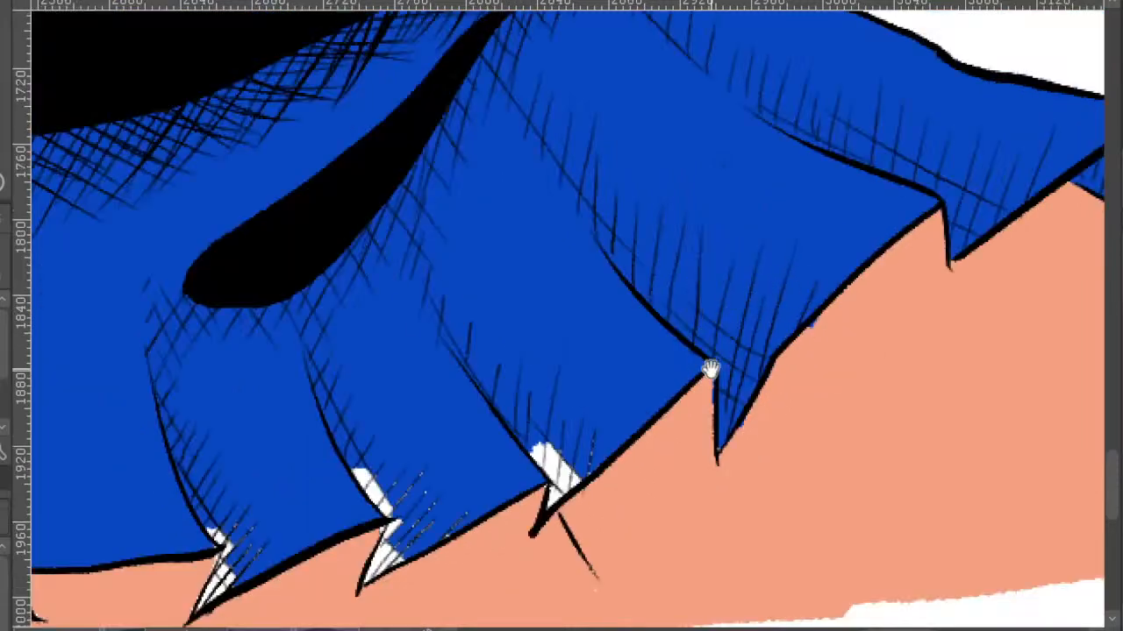
# - Cover the white gaps in the hatching of the skirt's middle pleats with the same blue
pyautogui.scroll(1, 725, 358)
pyautogui.moveTo(600, 372)
pyautogui.mouseDown()
pyautogui.moveTo(621, 395)
pyautogui.moveTo(601, 451)
pyautogui.moveTo(618, 443)
pyautogui.moveTo(613, 431)
pyautogui.mouseUp()
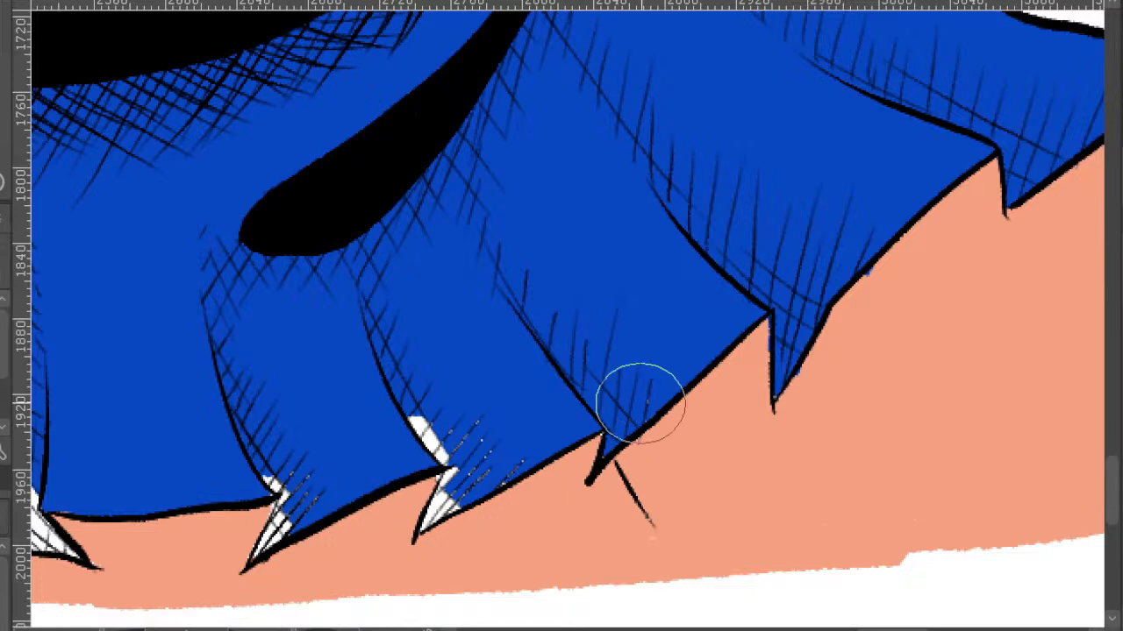
pyautogui.moveTo(473, 455)
pyautogui.mouseDown()
pyautogui.moveTo(427, 515)
pyautogui.moveTo(451, 485)
pyautogui.moveTo(488, 486)
pyautogui.moveTo(477, 423)
pyautogui.moveTo(454, 408)
pyautogui.moveTo(598, 326)
pyautogui.mouseUp()
pyautogui.moveTo(419, 444)
pyautogui.mouseDown()
pyautogui.moveTo(441, 436)
pyautogui.moveTo(451, 453)
pyautogui.moveTo(427, 503)
pyautogui.moveTo(482, 456)
pyautogui.moveTo(485, 419)
pyautogui.moveTo(610, 349)
pyautogui.mouseUp()
pyautogui.moveTo(168, 322)
pyautogui.mouseDown()
pyautogui.moveTo(139, 402)
pyautogui.moveTo(150, 456)
pyautogui.moveTo(172, 476)
pyautogui.moveTo(144, 459)
pyautogui.moveTo(184, 482)
pyautogui.moveTo(172, 457)
pyautogui.moveTo(195, 484)
pyautogui.moveTo(169, 430)
pyautogui.moveTo(189, 406)
pyautogui.moveTo(187, 419)
pyautogui.moveTo(255, 398)
pyautogui.moveTo(291, 412)
pyautogui.moveTo(278, 397)
pyautogui.moveTo(312, 391)
pyautogui.moveTo(323, 423)
pyautogui.moveTo(339, 397)
pyautogui.moveTo(336, 445)
pyautogui.mouseUp()
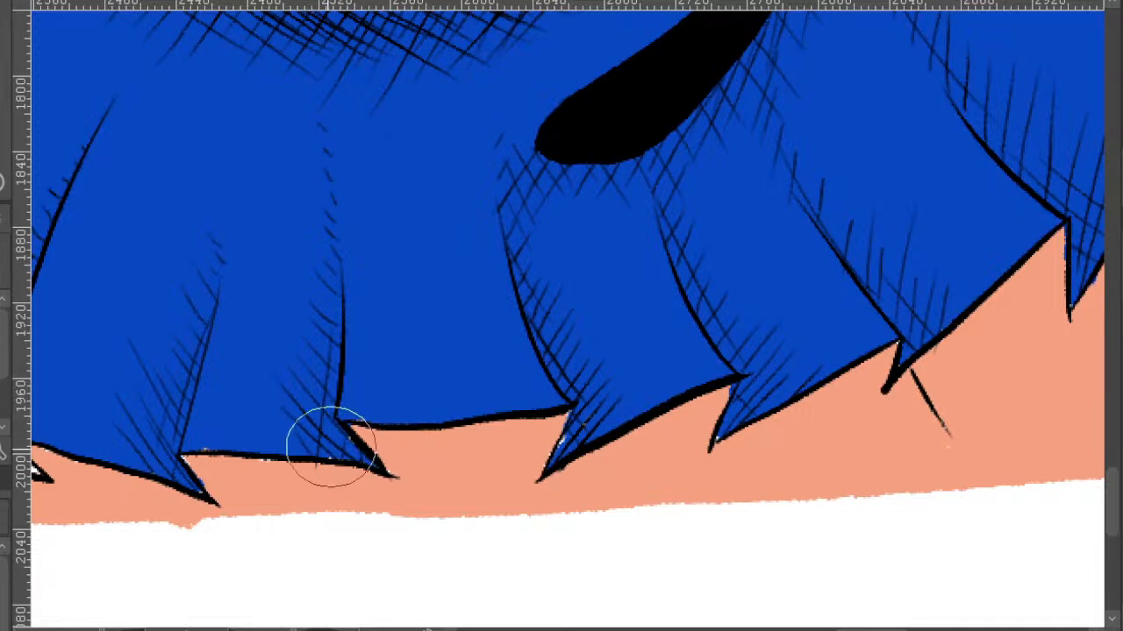
# - Paint blue into the remaining white gaps in the pleats at the skirt's rear end
pyautogui.scroll(-2, 296, 440)
pyautogui.moveTo(225, 371); pyautogui.dragTo(388, 363)
pyautogui.scroll(3, 276, 383)
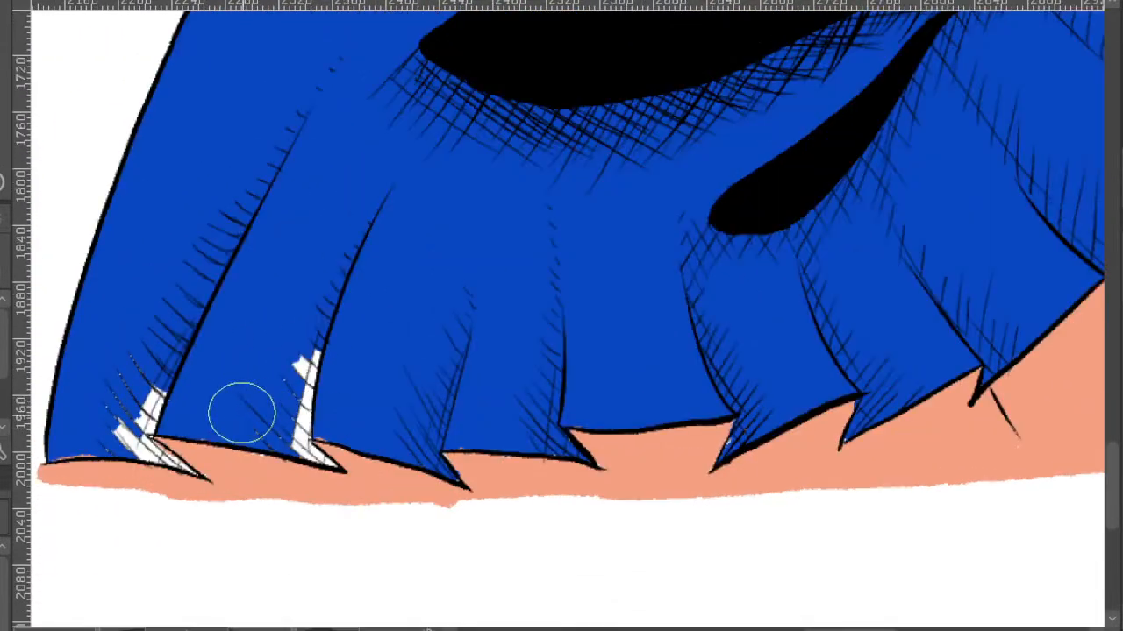
pyautogui.moveTo(301, 430)
pyautogui.mouseDown()
pyautogui.moveTo(271, 471)
pyautogui.moveTo(377, 509)
pyautogui.moveTo(339, 476)
pyautogui.moveTo(346, 489)
pyautogui.moveTo(351, 197)
pyautogui.moveTo(270, 260)
pyautogui.mouseUp()
pyautogui.moveTo(184, 245)
pyautogui.mouseDown()
pyautogui.moveTo(434, 318)
pyautogui.moveTo(572, 303)
pyautogui.mouseUp()
pyautogui.moveTo(257, 309)
pyautogui.mouseDown()
pyautogui.moveTo(191, 417)
pyautogui.moveTo(194, 511)
pyautogui.moveTo(135, 539)
pyautogui.moveTo(100, 535)
pyautogui.moveTo(230, 521)
pyautogui.moveTo(284, 534)
pyautogui.moveTo(313, 561)
pyautogui.moveTo(285, 555)
pyautogui.moveTo(250, 511)
pyautogui.moveTo(388, 591)
pyautogui.moveTo(300, 515)
pyautogui.mouseUp()
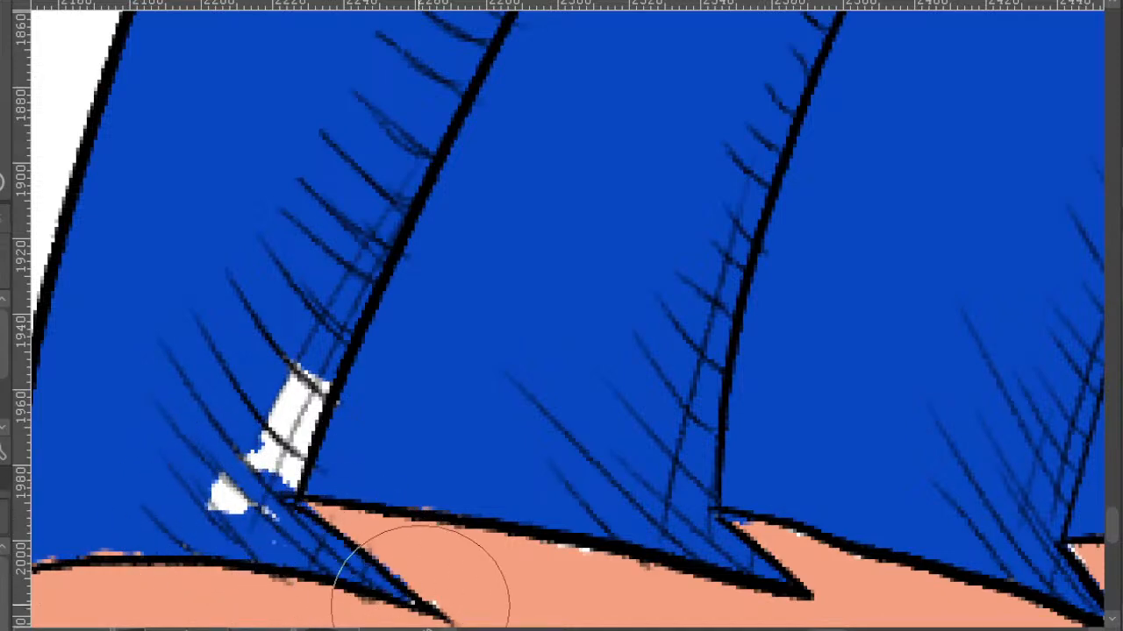
pyautogui.moveTo(238, 539)
pyautogui.mouseDown()
pyautogui.moveTo(246, 496)
pyautogui.moveTo(219, 513)
pyautogui.moveTo(244, 482)
pyautogui.moveTo(295, 486)
pyautogui.mouseUp()
pyautogui.scroll(-2, 294, 436)
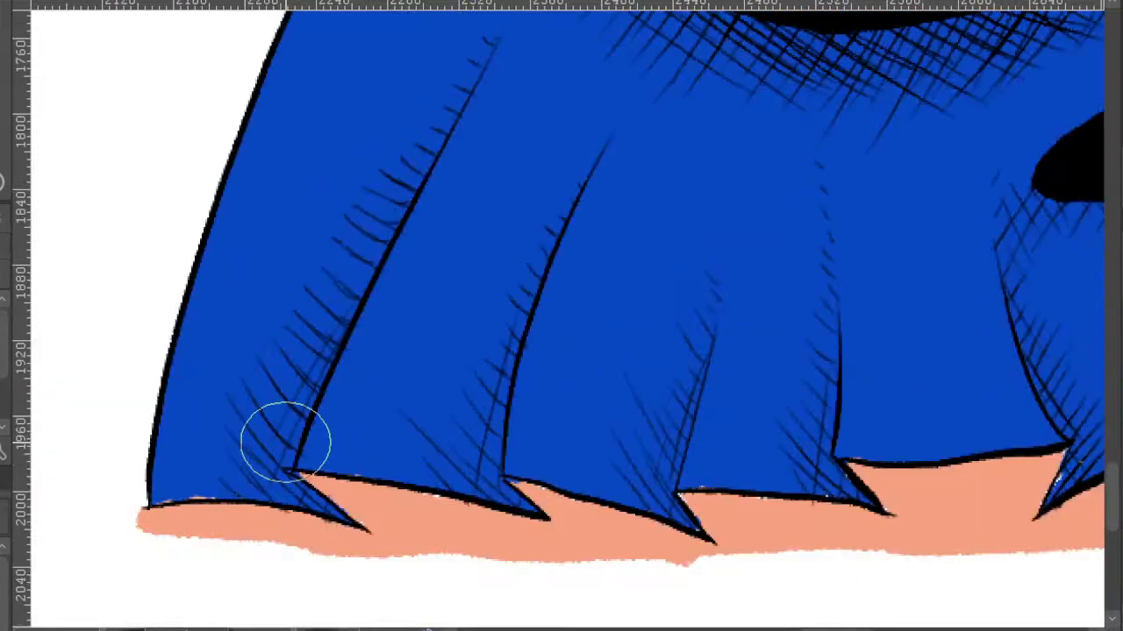
pyautogui.moveTo(290, 433); pyautogui.dragTo(351, 415)
pyautogui.moveTo(255, 474)
pyautogui.mouseDown()
pyautogui.moveTo(245, 476)
pyautogui.moveTo(254, 472)
pyautogui.mouseUp()
# - Color the shirt collar blue on both sides of the raised hand, including the hatched area beneath the chin
pyautogui.scroll(-1, 320, 438)
pyautogui.moveTo(641, 201); pyautogui.dragTo(499, 342)
pyautogui.scroll(-2, 499, 342)
pyautogui.moveTo(839, 195); pyautogui.dragTo(793, 237)
pyautogui.scroll(-2, 793, 237)
pyautogui.moveTo(775, 149); pyautogui.dragTo(655, 454)
pyautogui.scroll(4, 654, 454)
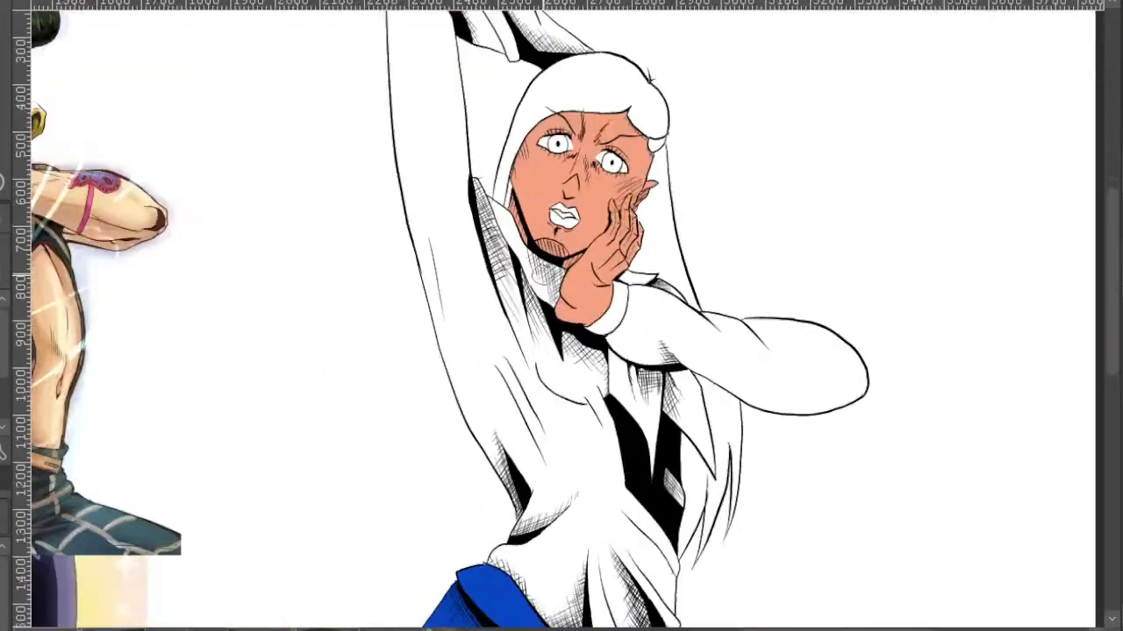
pyautogui.moveTo(552, 300)
pyautogui.mouseDown()
pyautogui.moveTo(429, 132)
pyautogui.moveTo(445, 182)
pyautogui.moveTo(419, 120)
pyautogui.moveTo(463, 146)
pyautogui.moveTo(459, 176)
pyautogui.moveTo(451, 156)
pyautogui.moveTo(521, 268)
pyautogui.moveTo(536, 266)
pyautogui.moveTo(536, 344)
pyautogui.moveTo(570, 392)
pyautogui.moveTo(582, 390)
pyautogui.mouseUp()
pyautogui.scroll(2, 521, 190)
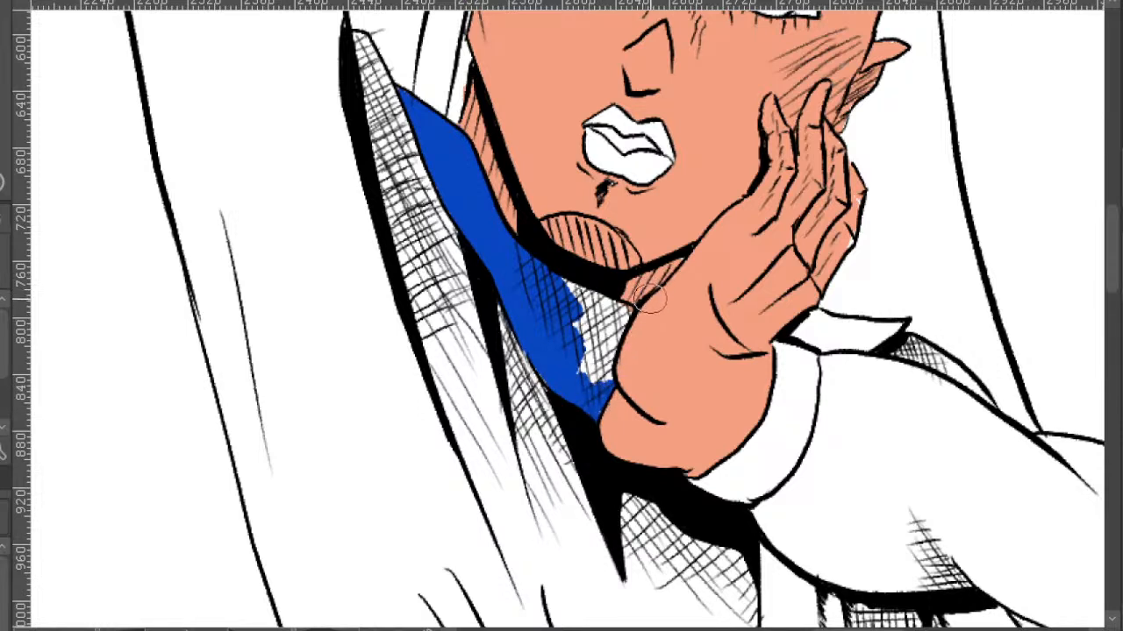
pyautogui.moveTo(571, 349)
pyautogui.mouseDown()
pyautogui.moveTo(579, 338)
pyautogui.moveTo(592, 385)
pyautogui.mouseUp()
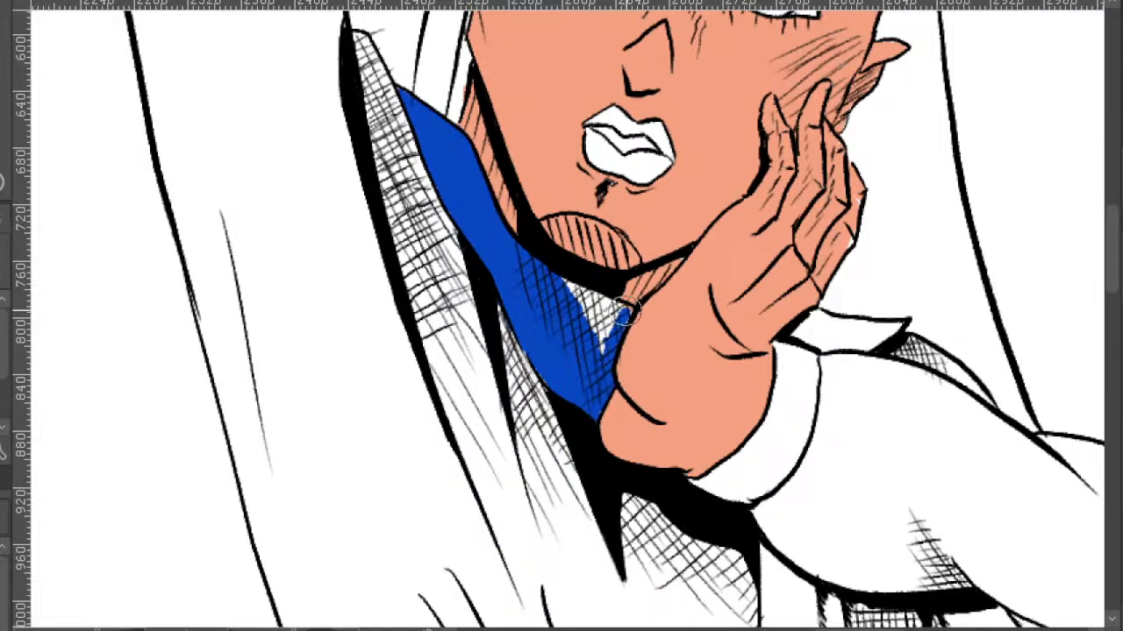
pyautogui.moveTo(621, 308)
pyautogui.mouseDown()
pyautogui.moveTo(597, 351)
pyautogui.moveTo(579, 251)
pyautogui.moveTo(640, 208)
pyautogui.moveTo(605, 217)
pyautogui.moveTo(626, 233)
pyautogui.moveTo(691, 230)
pyautogui.moveTo(659, 213)
pyautogui.moveTo(719, 218)
pyautogui.moveTo(735, 201)
pyautogui.moveTo(663, 277)
pyautogui.mouseUp()
pyautogui.scroll(-2, 620, 345)
pyautogui.scroll(3, 681, 259)
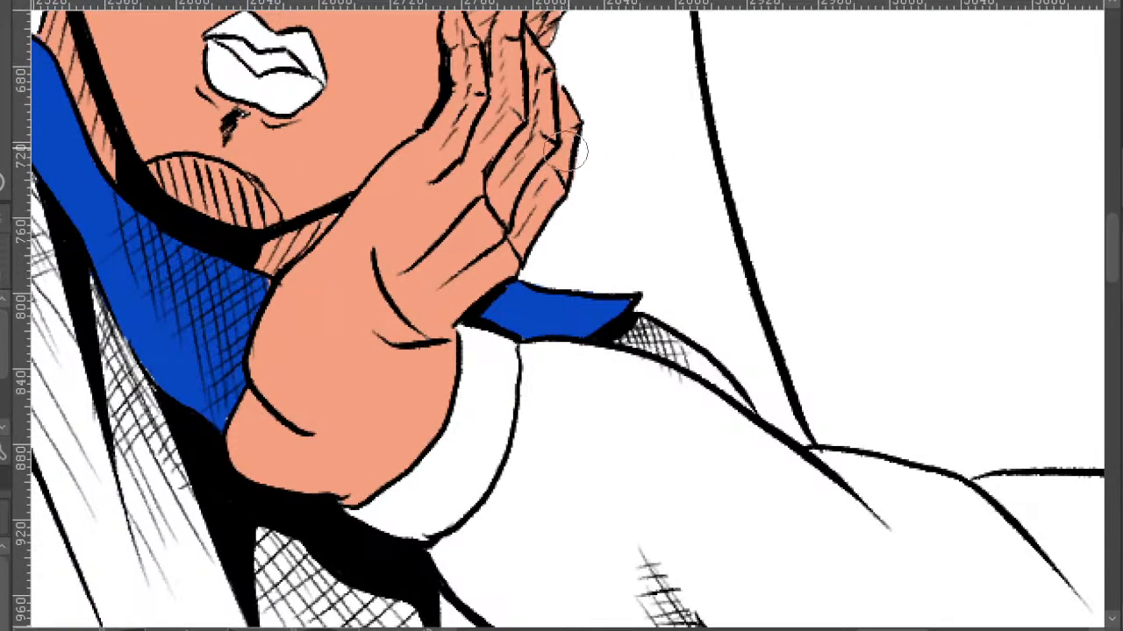
# - Touch up the salmon-orange skin color on the ear, the fingers and the cheek beside them
pyautogui.scroll(-2, 570, 189)
pyautogui.scroll(5, 581, 183)
pyautogui.moveTo(551, 243); pyautogui.dragTo(470, 344)
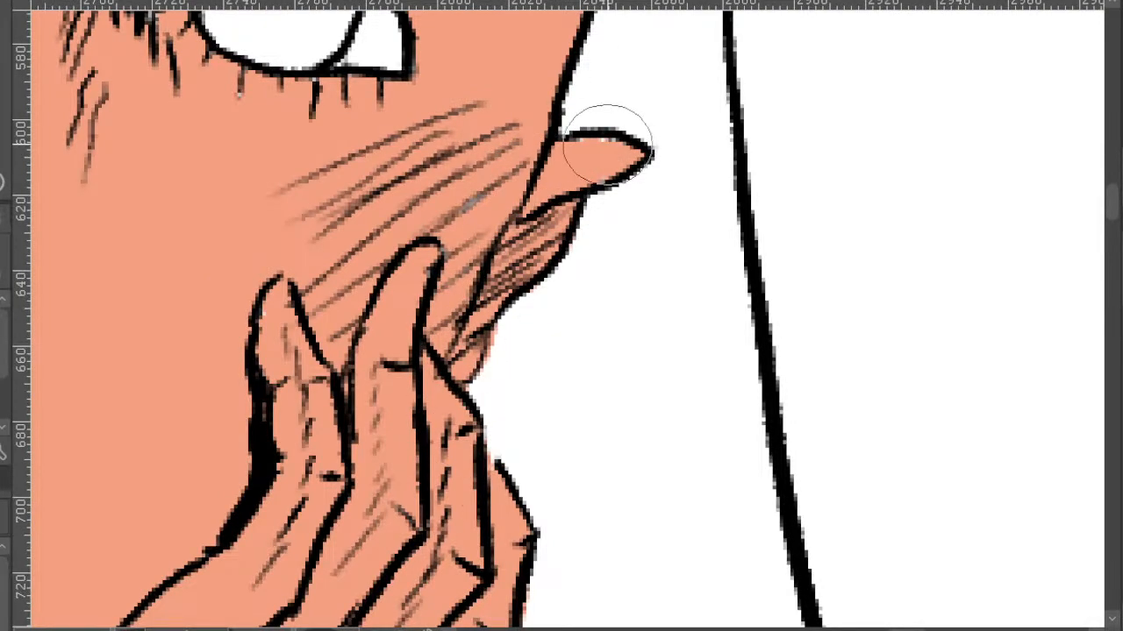
pyautogui.scroll(-3, 605, 144)
pyautogui.scroll(3, 597, 53)
pyautogui.moveTo(576, 114); pyautogui.dragTo(433, 418)
pyautogui.scroll(-2, 365, 400)
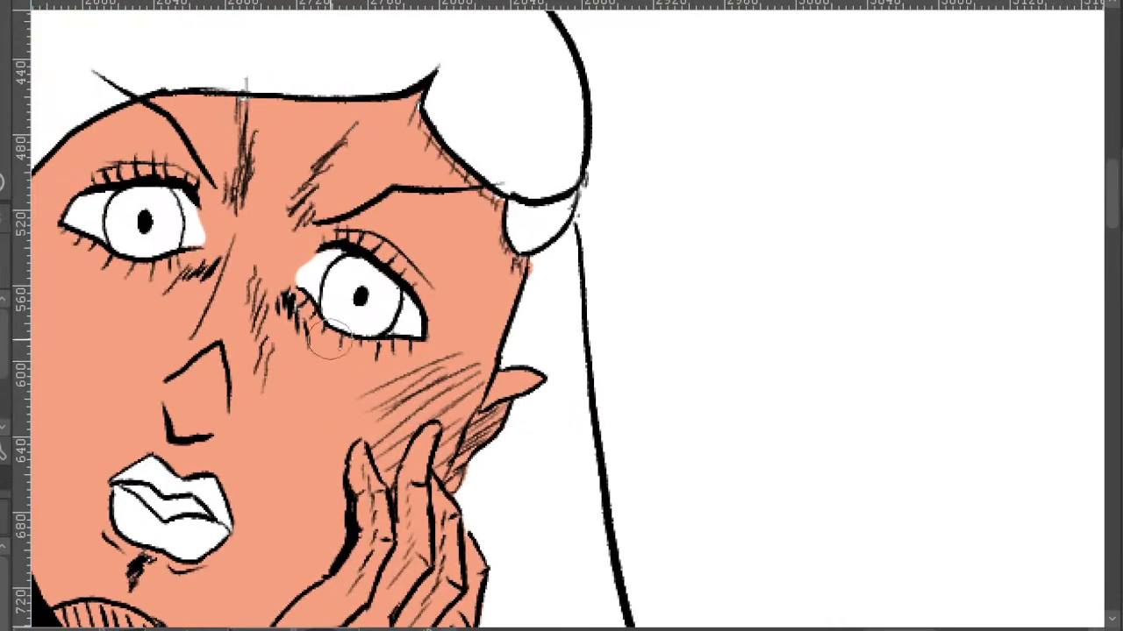
pyautogui.scroll(2, 327, 331)
pyautogui.moveTo(289, 403); pyautogui.dragTo(486, 557)
pyautogui.moveTo(327, 558)
pyautogui.mouseDown()
pyautogui.moveTo(350, 336)
pyautogui.moveTo(371, 460)
pyautogui.mouseUp()
pyautogui.scroll(-2, 369, 460)
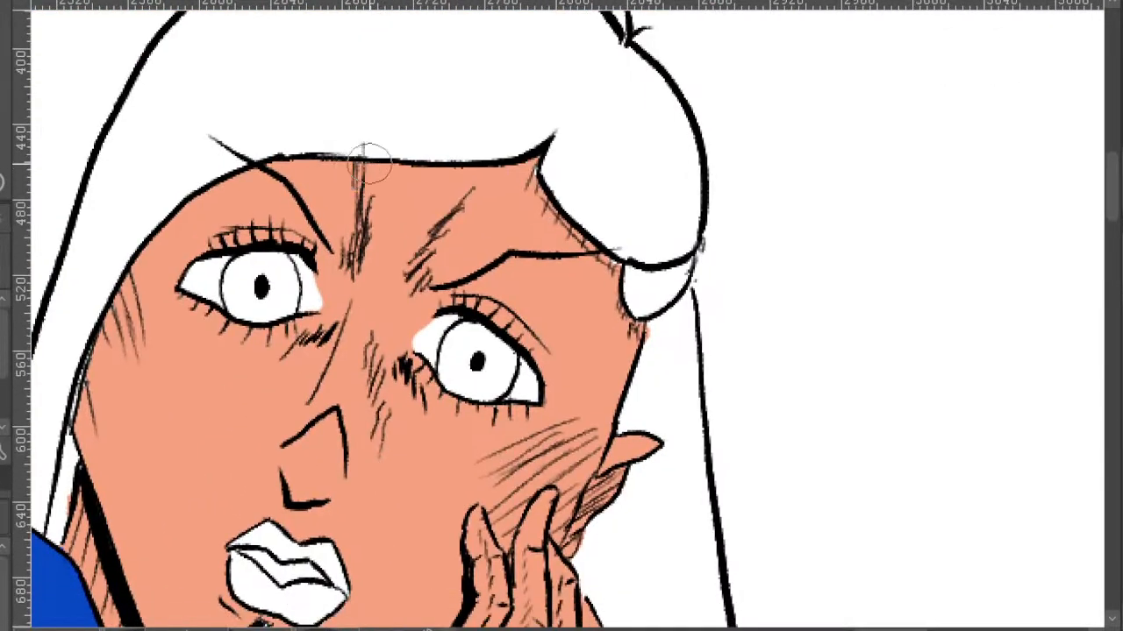
# - Examine the colored face and the whole figure, comparing its flat colors with the reference artworks
pyautogui.scroll(-2, 434, 201)
pyautogui.scroll(2, 189, 325)
pyautogui.scroll(-3, 176, 362)
pyautogui.moveTo(545, 493); pyautogui.dragTo(440, 322)
pyautogui.scroll(-1, 441, 322)
pyautogui.moveTo(430, 361); pyautogui.dragTo(475, 354)
pyautogui.scroll(-2, 500, 238)
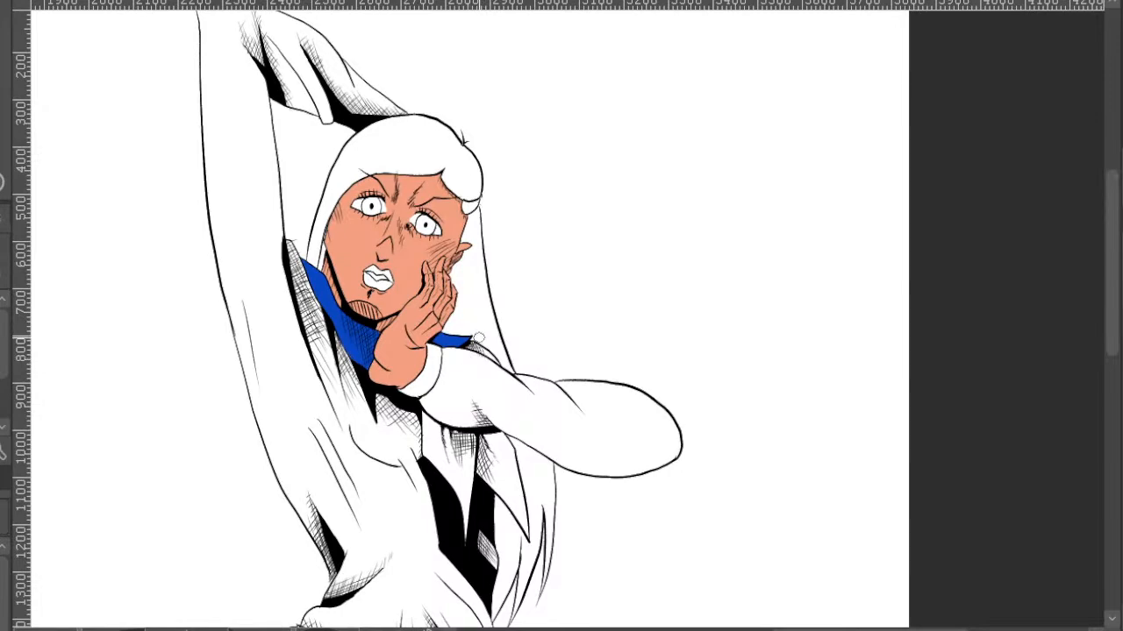
pyautogui.scroll(-2, 474, 307)
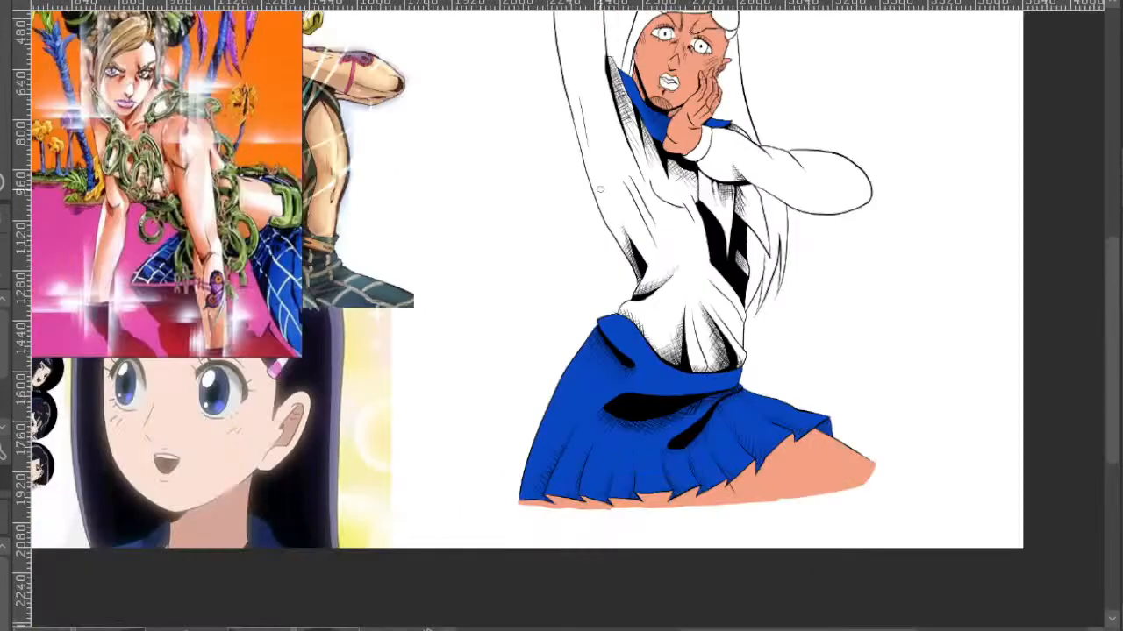
pyautogui.moveTo(477, 299); pyautogui.dragTo(557, 283)
pyautogui.moveTo(423, 265); pyautogui.dragTo(444, 333)
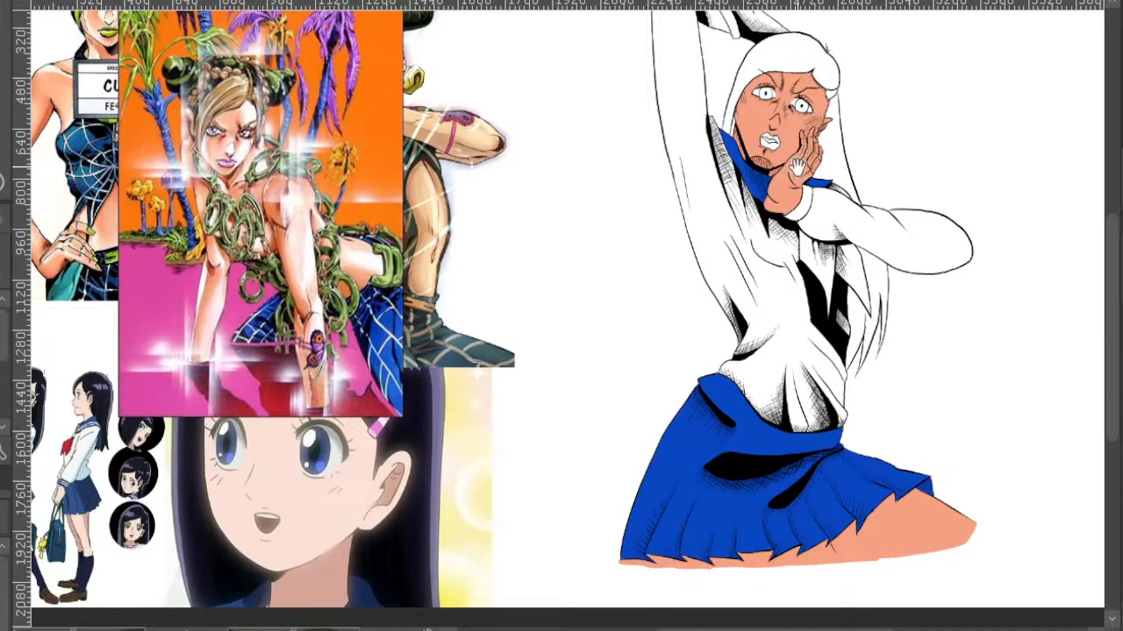
# - Fill the small hair clip below the bangs with magenta-pink, using the reference artworks as a color guide
pyautogui.scroll(3, 772, 160)
pyautogui.scroll(-2, 793, 255)
pyautogui.moveTo(793, 255); pyautogui.dragTo(950, 165)
pyautogui.moveTo(412, 372); pyautogui.dragTo(634, 164)
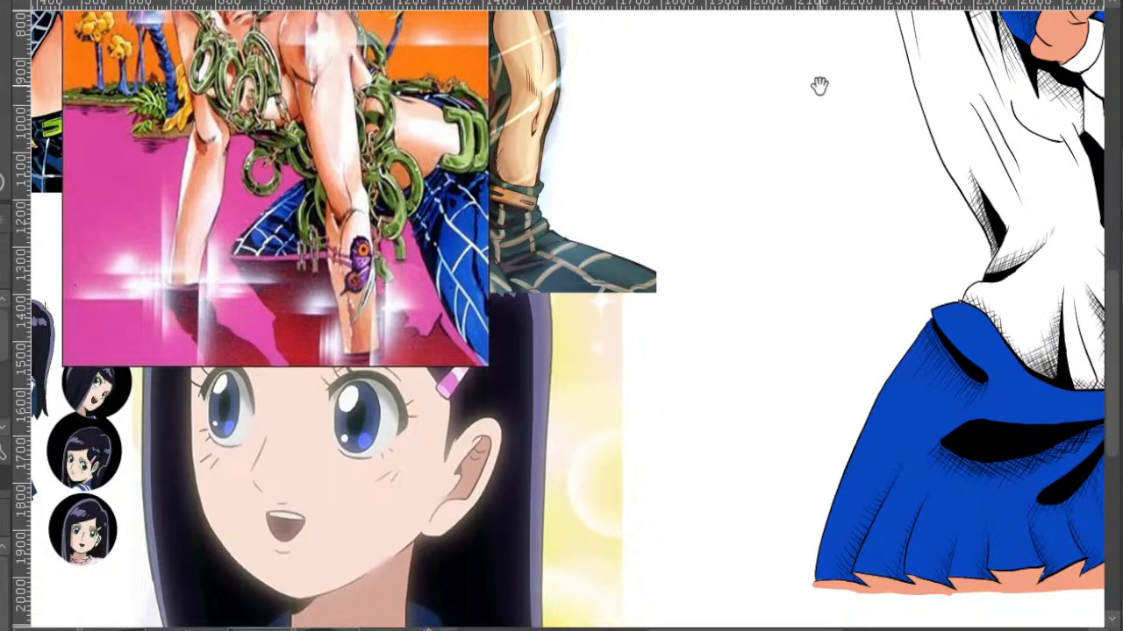
pyautogui.moveTo(781, 87); pyautogui.dragTo(534, 363)
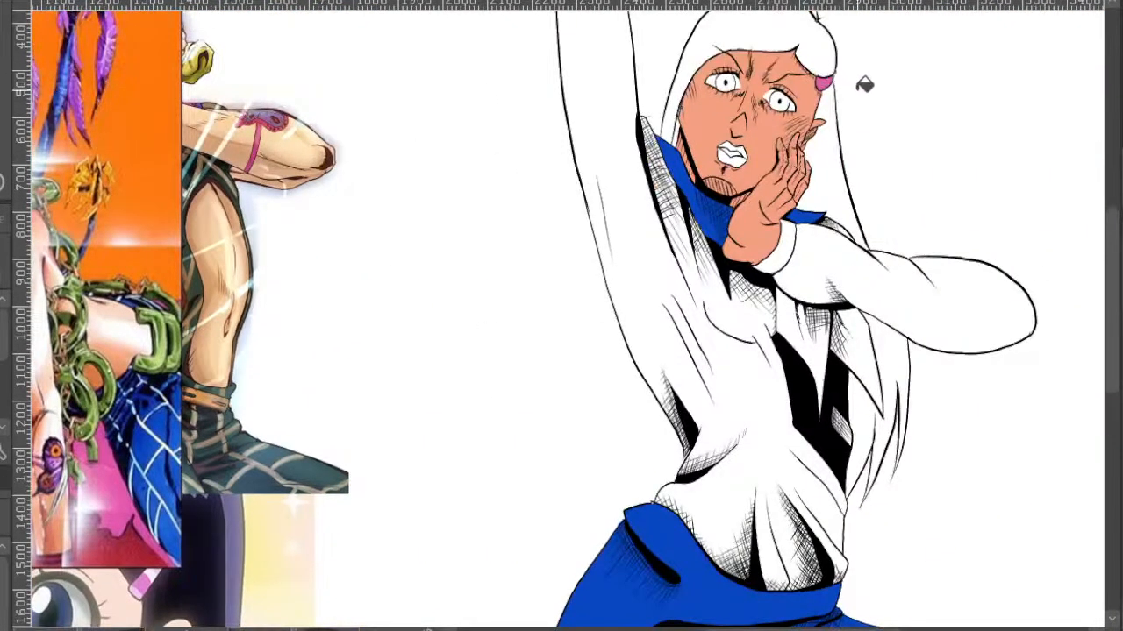
pyautogui.scroll(-3, 797, 219)
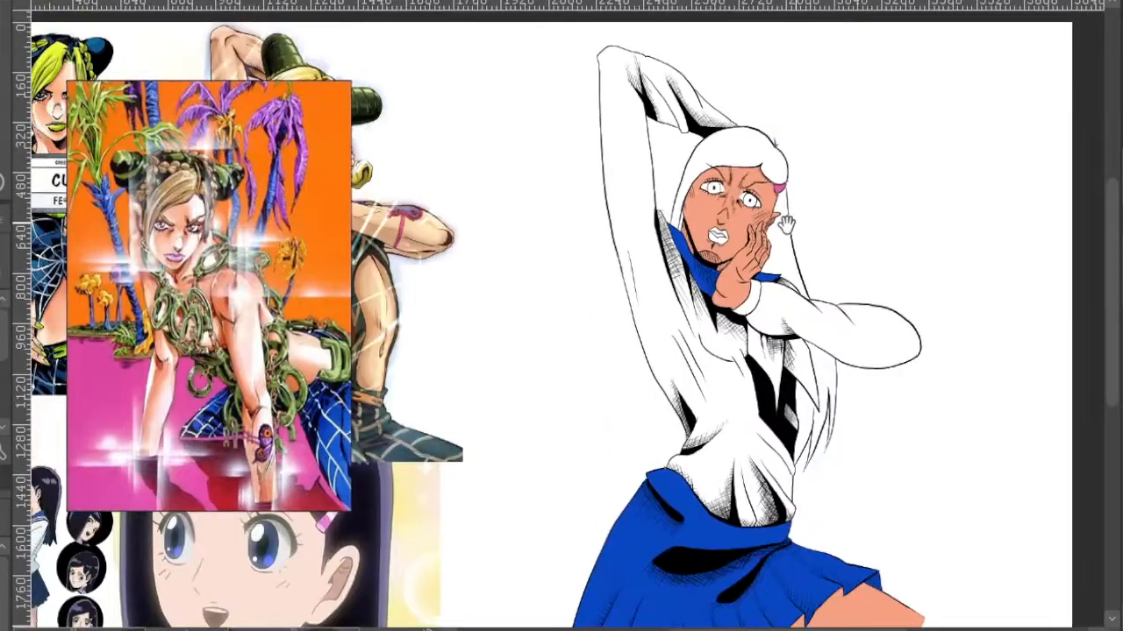
pyautogui.moveTo(785, 224); pyautogui.dragTo(842, 143)
pyautogui.moveTo(751, 159); pyautogui.dragTo(822, 129)
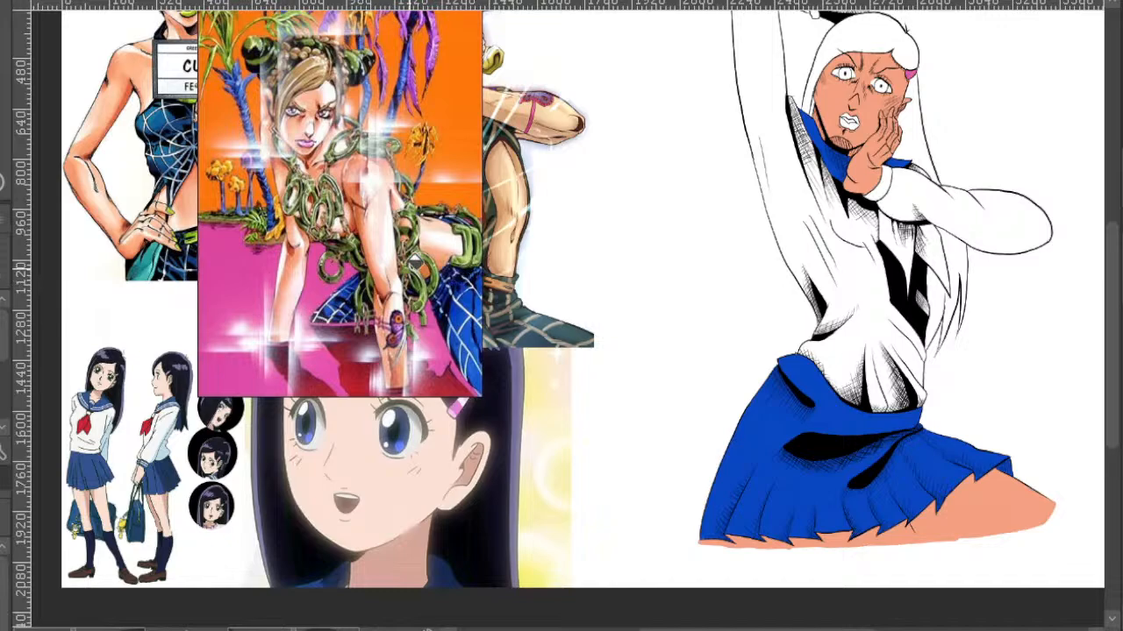
# - Fill the irises of both eyes with dark blue, leaving the black pupils and the whites uncolored
pyautogui.scroll(5, 618, 292)
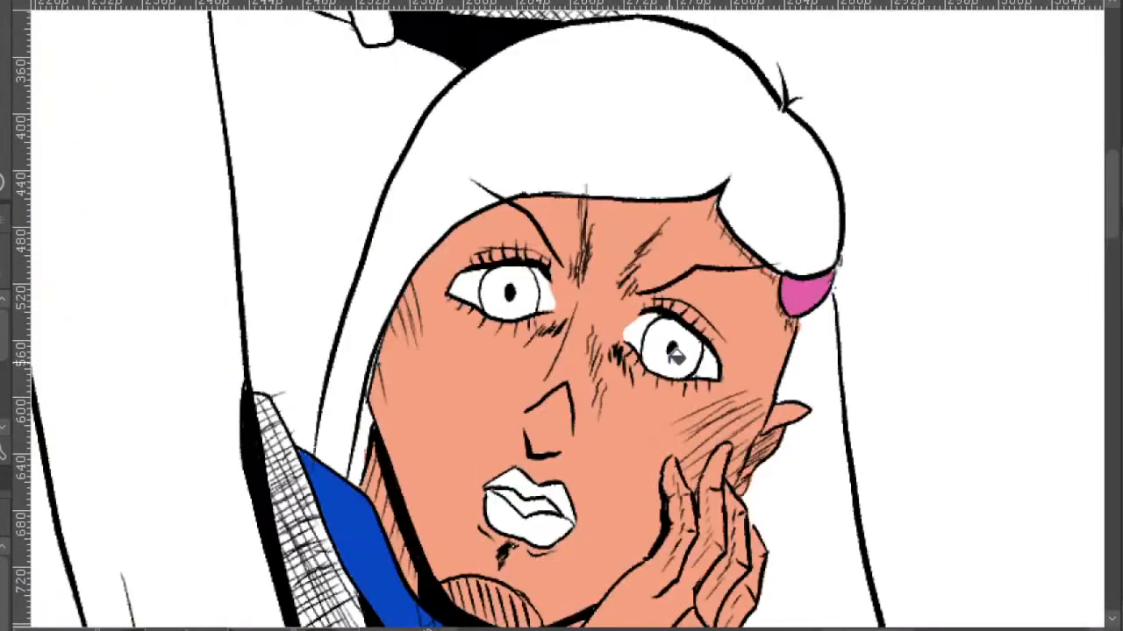
pyautogui.scroll(-5, 617, 292)
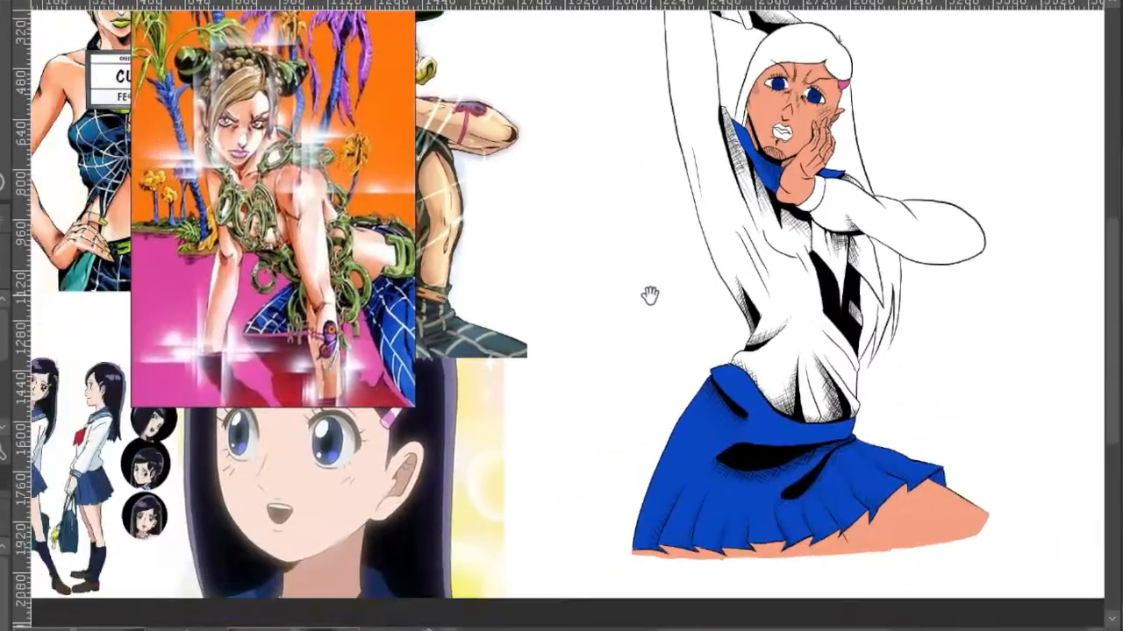
pyautogui.moveTo(649, 296); pyautogui.dragTo(635, 267)
# - Fill the upper and lower lips with orange, taking the background of the reference artwork as the color source
pyautogui.moveTo(705, 238); pyautogui.dragTo(548, 348)
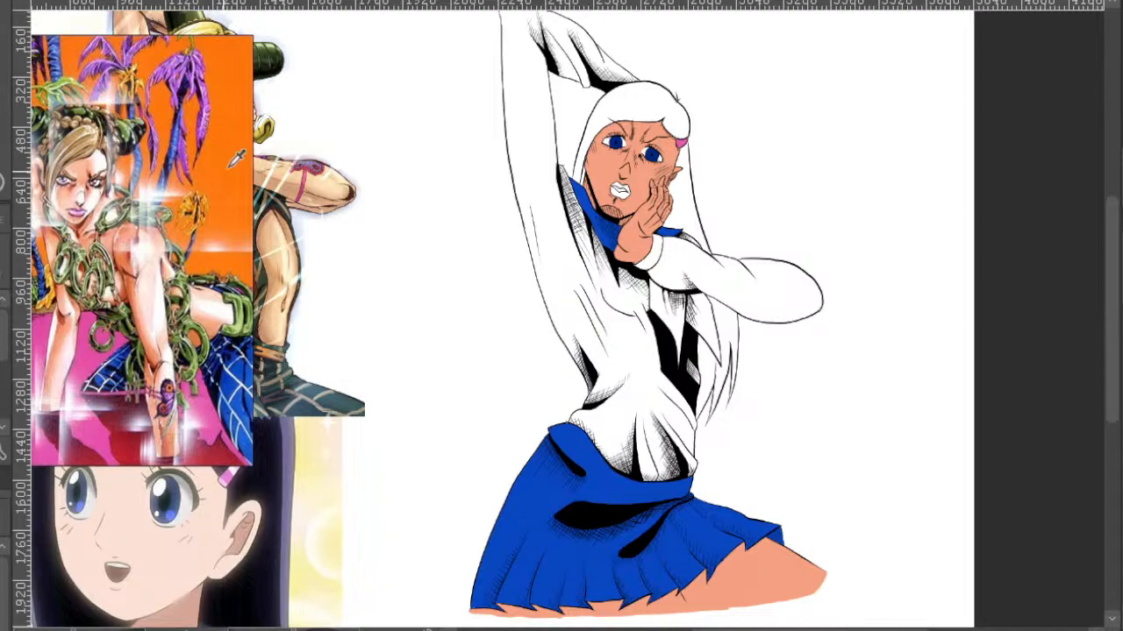
pyautogui.scroll(5, 667, 165)
pyautogui.moveTo(535, 202)
pyautogui.mouseDown()
pyautogui.moveTo(606, 219)
pyautogui.moveTo(583, 176)
pyautogui.mouseUp()
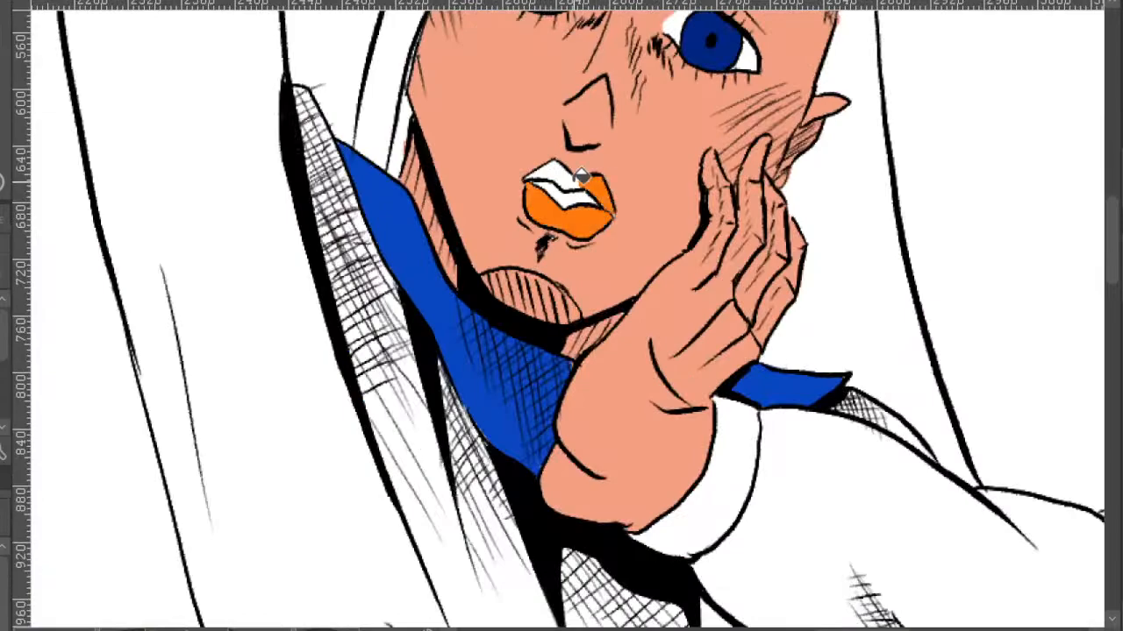
# - Compare the whole figure's eye and lip colors with the reference artworks
pyautogui.scroll(-5, 605, 202)
pyautogui.scroll(-1, 541, 228)
pyautogui.moveTo(450, 251); pyautogui.dragTo(704, 186)
pyautogui.moveTo(599, 216); pyautogui.dragTo(613, 228)
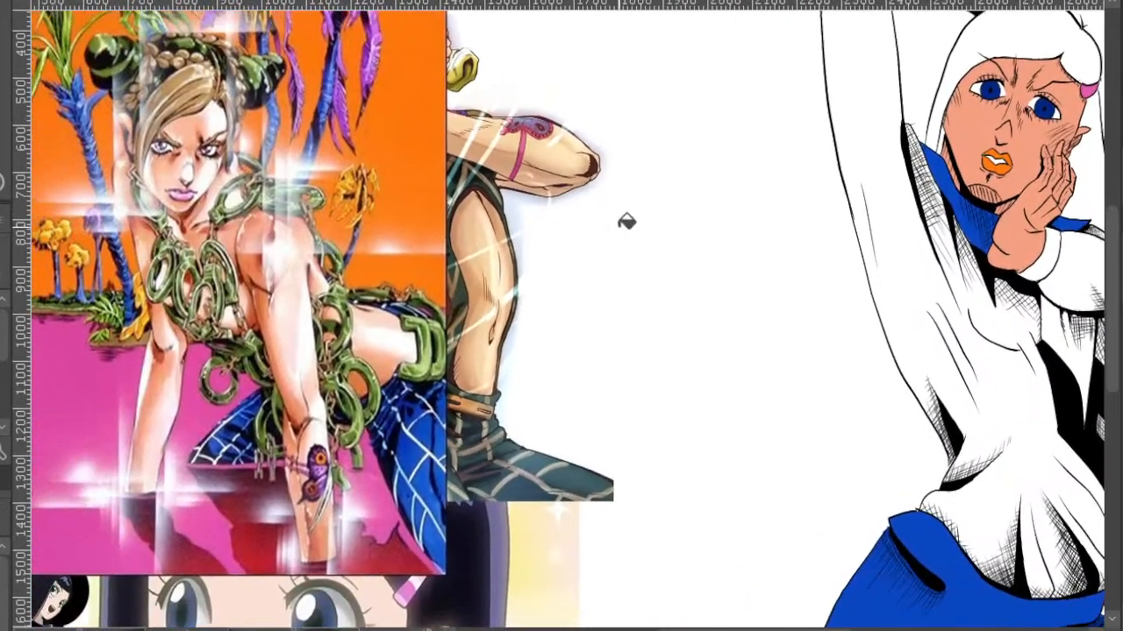
pyautogui.scroll(-2, 619, 223)
pyautogui.scroll(1, 746, 193)
pyautogui.scroll(1, 864, 215)
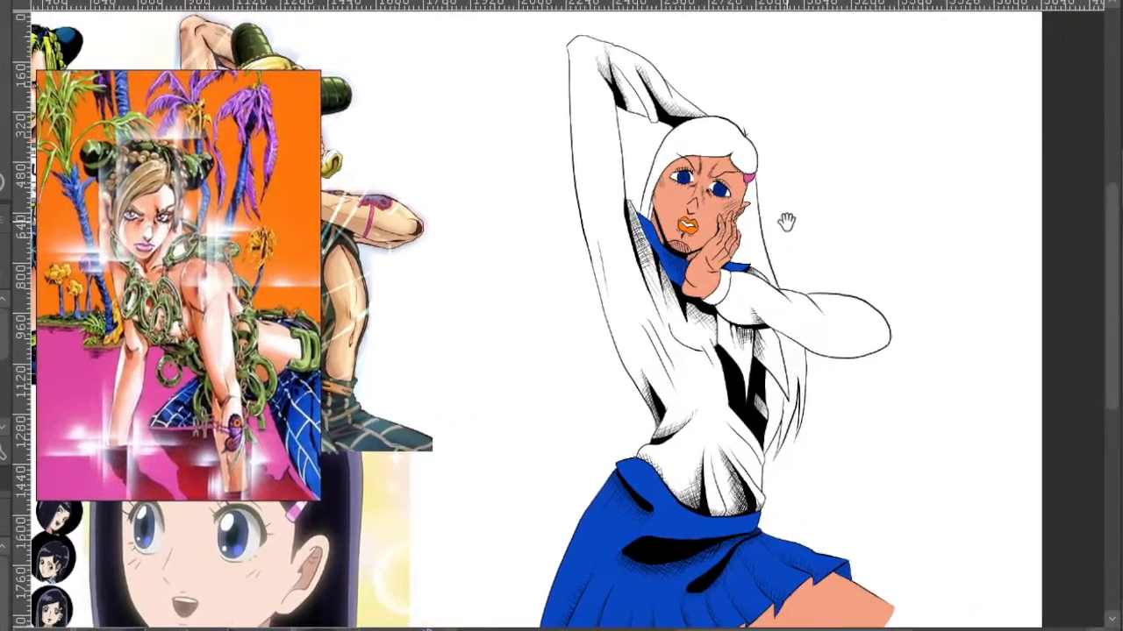
pyautogui.scroll(1, 790, 223)
pyautogui.scroll(-1, 815, 163)
# - Fill the hair on top of the head and beside the face with teal-blue, based on the reference character's hair buns
pyautogui.moveTo(615, 296); pyautogui.dragTo(643, 388)
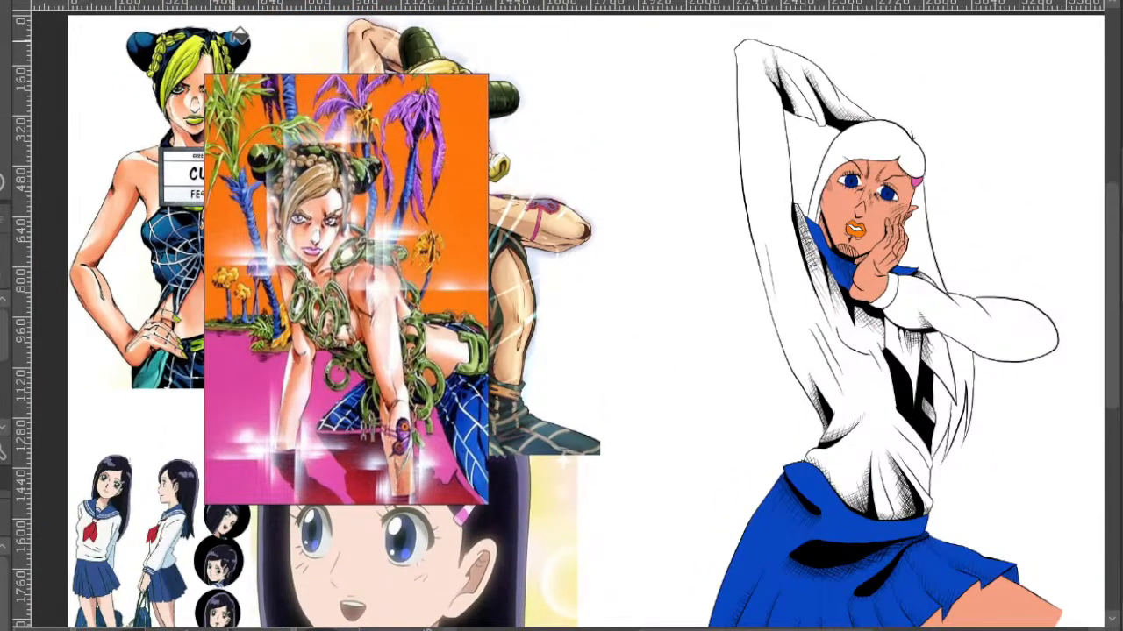
pyautogui.moveTo(889, 164); pyautogui.dragTo(712, 232)
pyautogui.click(747, 297)
pyautogui.click(734, 219)
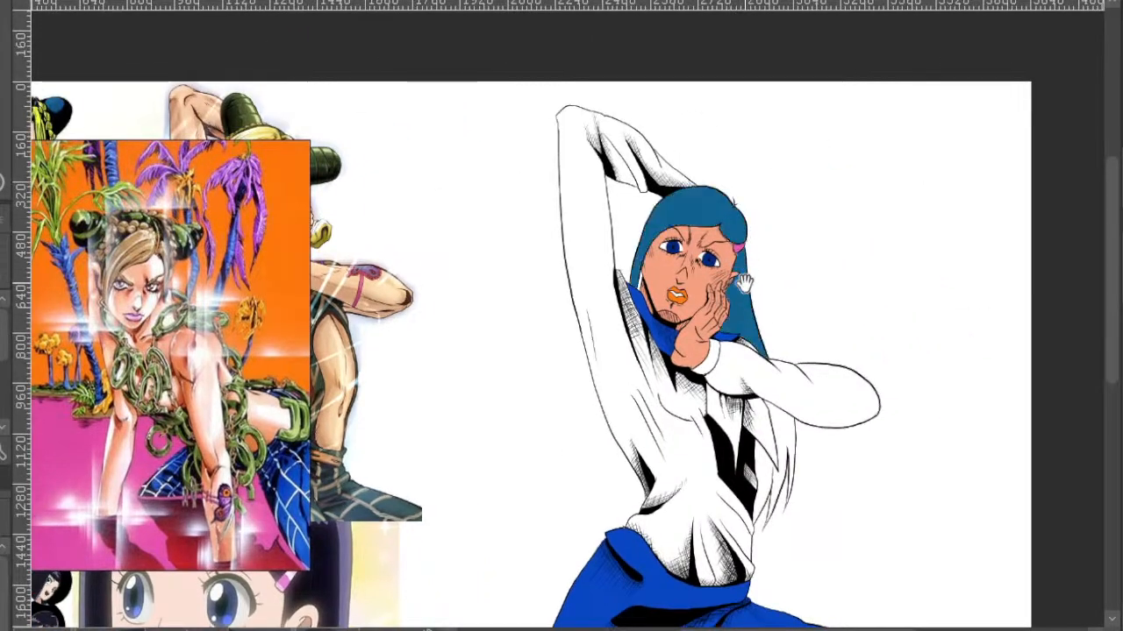
pyautogui.moveTo(745, 269); pyautogui.dragTo(735, 187)
pyautogui.scroll(1, 629, 198)
# - Fill the long hair strands hanging below the raised sleeve with the same teal-blue
pyautogui.moveTo(688, 244); pyautogui.dragTo(644, 43)
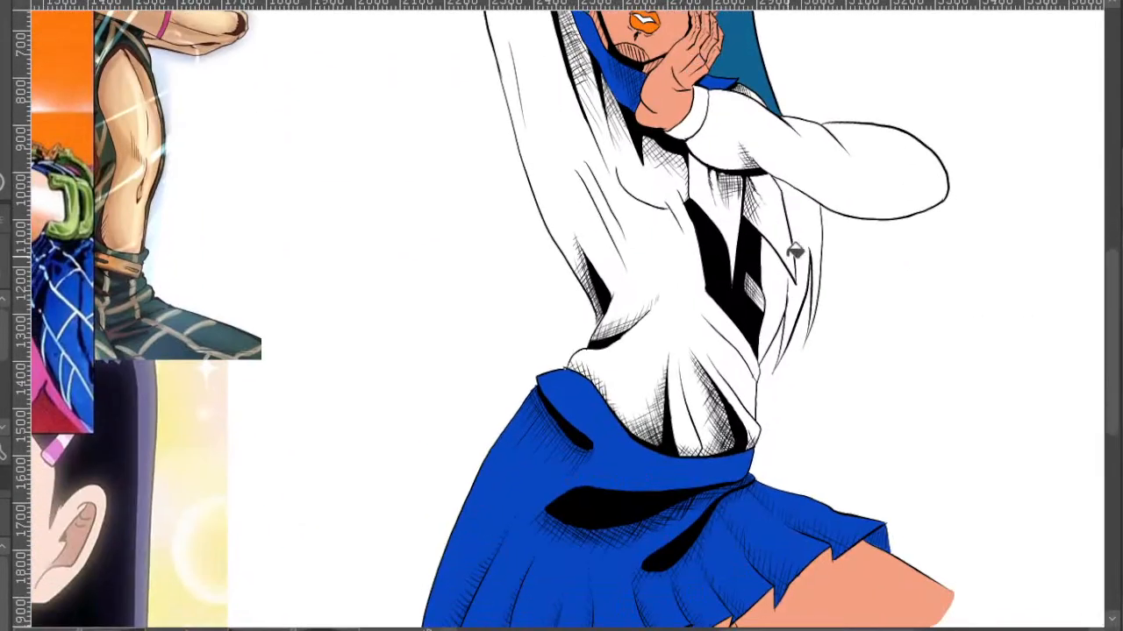
pyautogui.click(811, 232)
pyautogui.click(783, 281)
pyautogui.scroll(-1, 806, 257)
pyautogui.moveTo(807, 224); pyautogui.dragTo(791, 285)
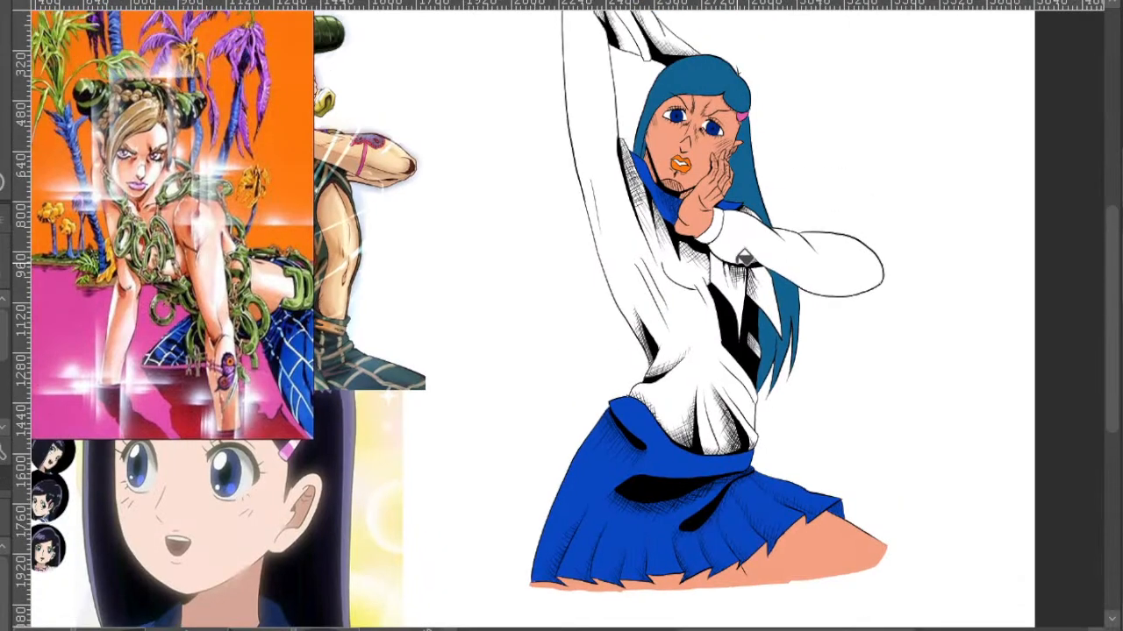
# - Examine the figure with its filled hair beside the reference artworks
pyautogui.moveTo(421, 214); pyautogui.dragTo(529, 287)
pyautogui.moveTo(891, 232); pyautogui.dragTo(817, 172)
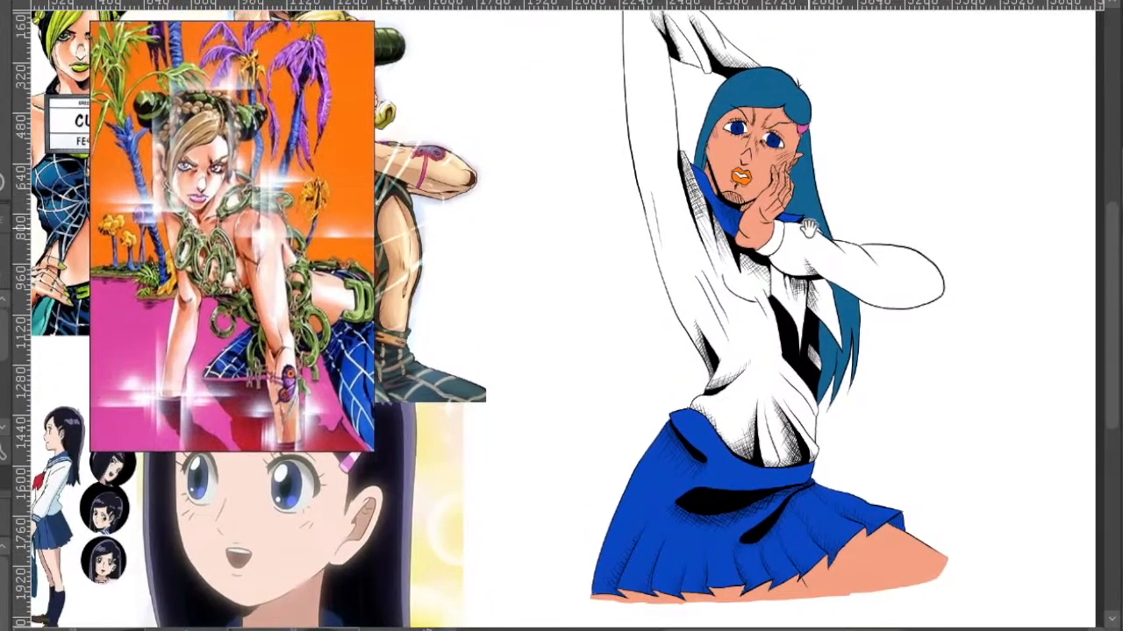
pyautogui.moveTo(805, 219); pyautogui.dragTo(772, 170)
pyautogui.moveTo(735, 220); pyautogui.dragTo(735, 264)
pyautogui.moveTo(755, 338); pyautogui.dragTo(801, 303)
pyautogui.moveTo(1001, 306); pyautogui.dragTo(894, 373)
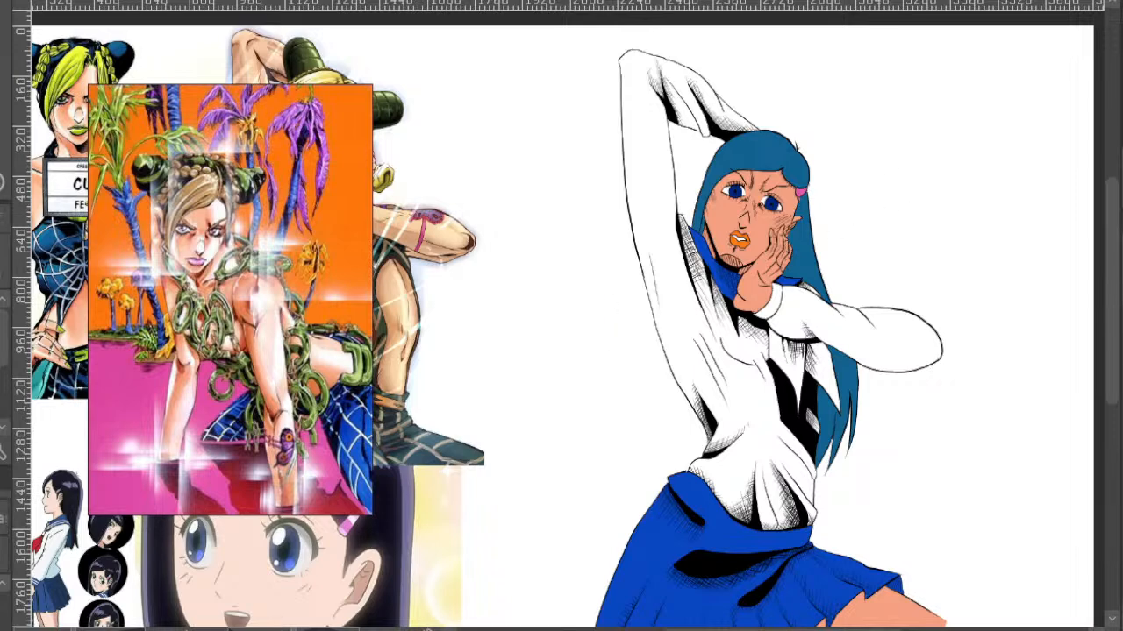
pyautogui.moveTo(993, 235)
pyautogui.mouseDown()
pyautogui.moveTo(873, 248)
pyautogui.moveTo(921, 259)
pyautogui.moveTo(979, 245)
pyautogui.mouseUp()
pyautogui.scroll(4, 775, 263)
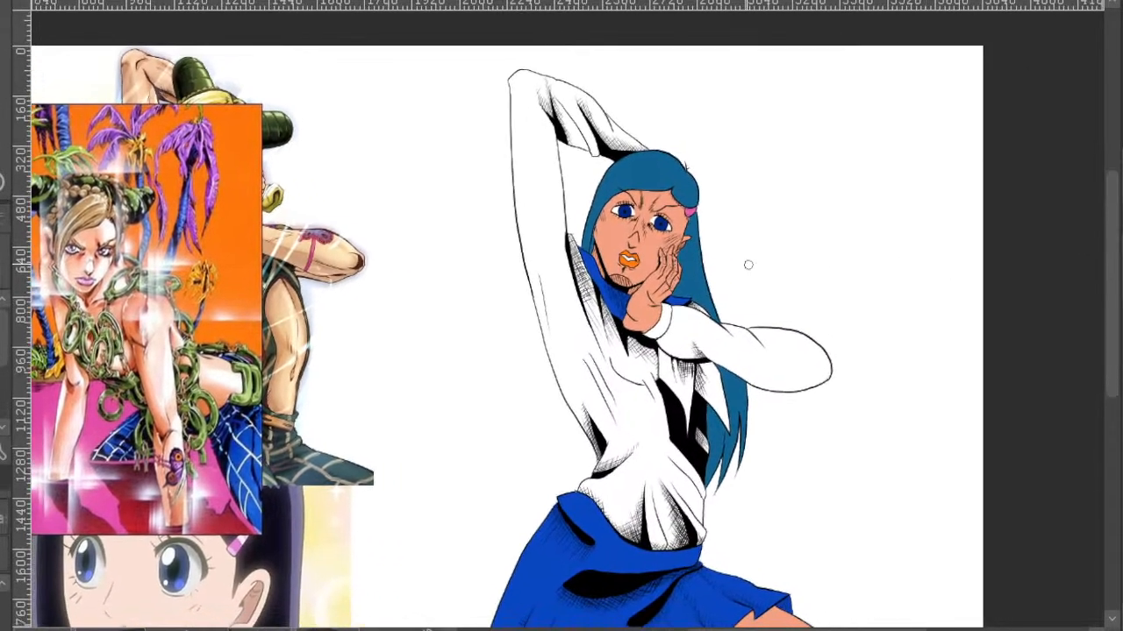
pyautogui.scroll(2, 669, 252)
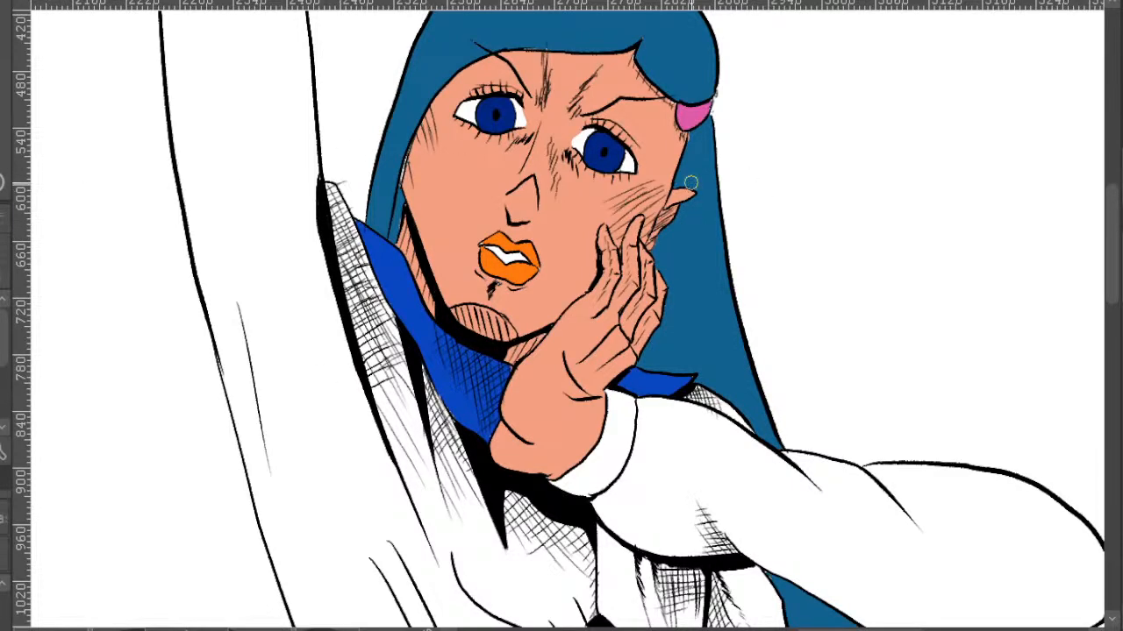
pyautogui.scroll(2, 692, 182)
pyautogui.moveTo(687, 134)
pyautogui.mouseDown()
pyautogui.moveTo(668, 175)
pyautogui.moveTo(709, 120)
pyautogui.moveTo(687, 156)
pyautogui.moveTo(692, 180)
pyautogui.moveTo(703, 129)
pyautogui.mouseUp()
pyautogui.hotkey('ctrl', 'z')
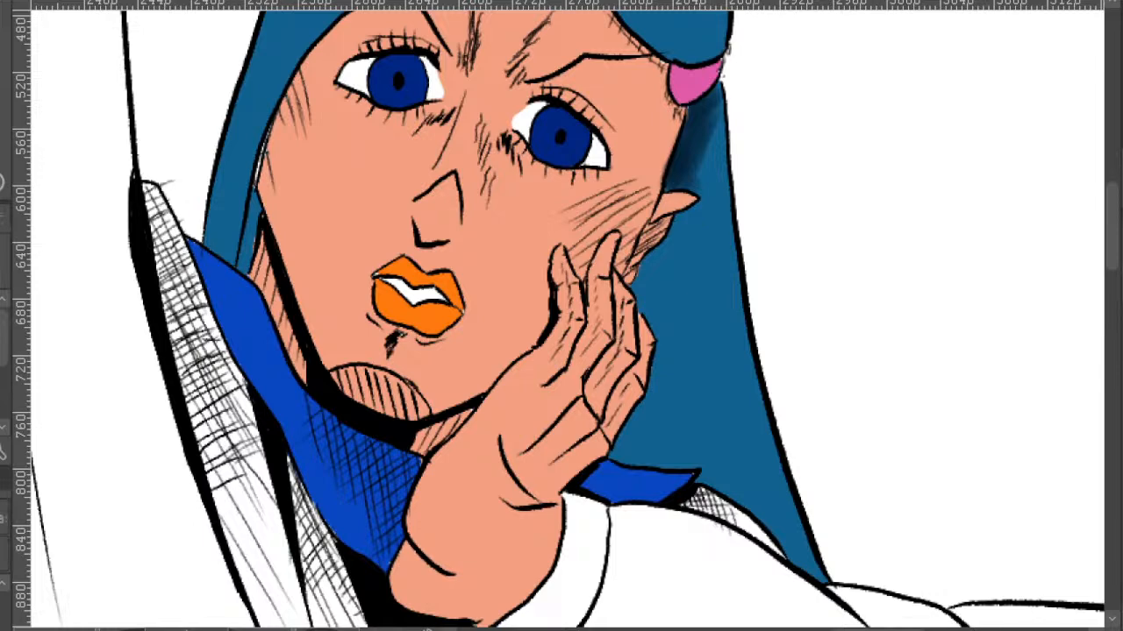
pyautogui.hotkey('ctrl', 'z')
pyautogui.hotkey('ctrl', 'z')
pyautogui.hotkey('ctrl', 'z')
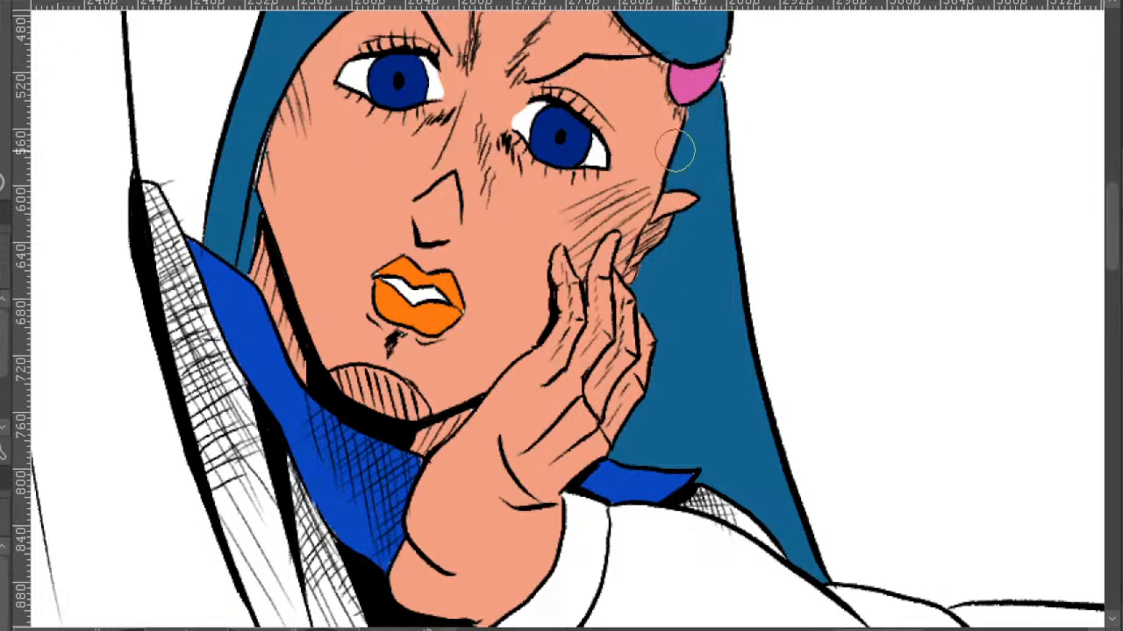
# - Brush soft darker-blue shading on the hair along the cheek, ear, fingers and collar
pyautogui.moveTo(694, 120)
pyautogui.mouseDown()
pyautogui.moveTo(718, 88)
pyautogui.moveTo(676, 171)
pyautogui.moveTo(704, 200)
pyautogui.moveTo(658, 230)
pyautogui.moveTo(647, 278)
pyautogui.moveTo(654, 301)
pyautogui.mouseUp()
pyautogui.moveTo(706, 193)
pyautogui.mouseDown()
pyautogui.moveTo(647, 300)
pyautogui.moveTo(659, 355)
pyautogui.moveTo(648, 403)
pyautogui.moveTo(623, 453)
pyautogui.mouseUp()
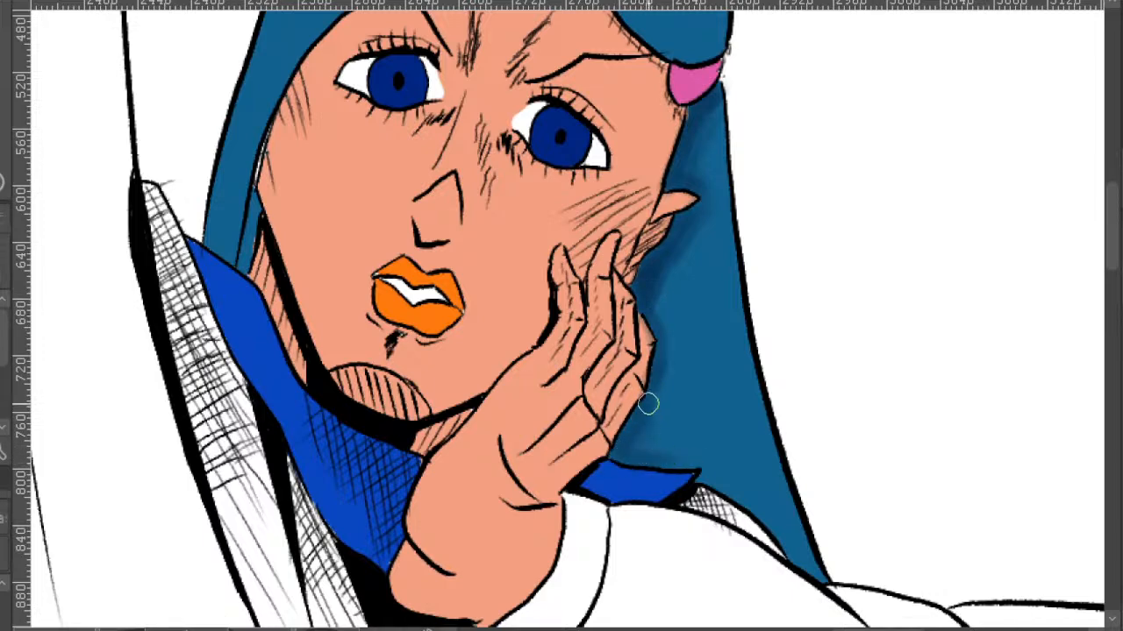
pyautogui.moveTo(663, 352)
pyautogui.mouseDown()
pyautogui.moveTo(661, 320)
pyautogui.moveTo(637, 454)
pyautogui.moveTo(667, 462)
pyautogui.moveTo(618, 441)
pyautogui.moveTo(640, 417)
pyautogui.moveTo(634, 451)
pyautogui.moveTo(741, 496)
pyautogui.moveTo(820, 580)
pyautogui.moveTo(705, 470)
pyautogui.mouseUp()
pyautogui.scroll(-2, 700, 404)
pyautogui.moveTo(764, 293); pyautogui.dragTo(807, 70)
# - Deepen the dark-blue shading on the hair behind the hand and just above the collar and sleeve
pyautogui.scroll(-1, 834, 85)
pyautogui.moveTo(824, 118); pyautogui.dragTo(819, 295)
pyautogui.scroll(2, 752, 318)
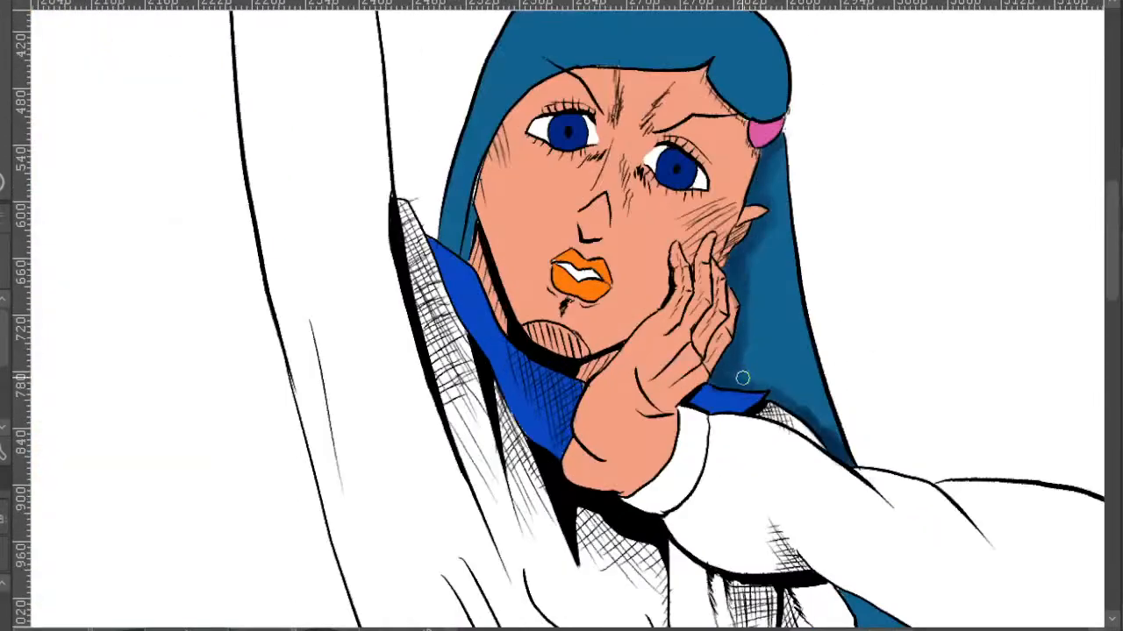
pyautogui.moveTo(743, 347)
pyautogui.mouseDown()
pyautogui.moveTo(751, 317)
pyautogui.moveTo(758, 347)
pyautogui.mouseUp()
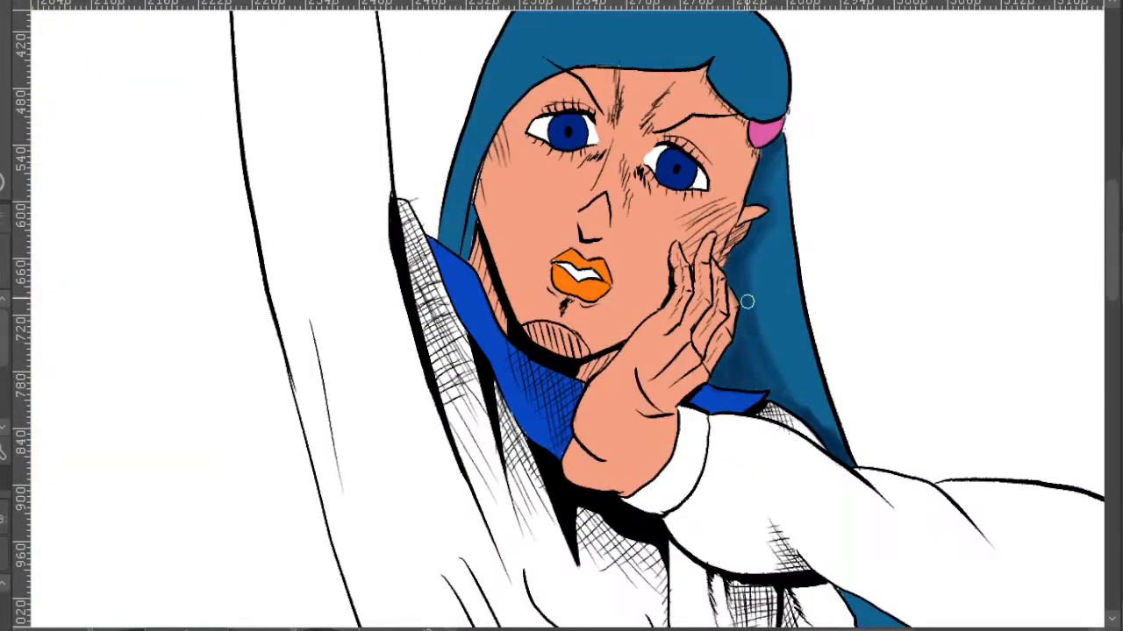
pyautogui.moveTo(751, 260)
pyautogui.mouseDown()
pyautogui.moveTo(775, 349)
pyautogui.moveTo(773, 258)
pyautogui.moveTo(785, 377)
pyautogui.moveTo(757, 376)
pyautogui.mouseUp()
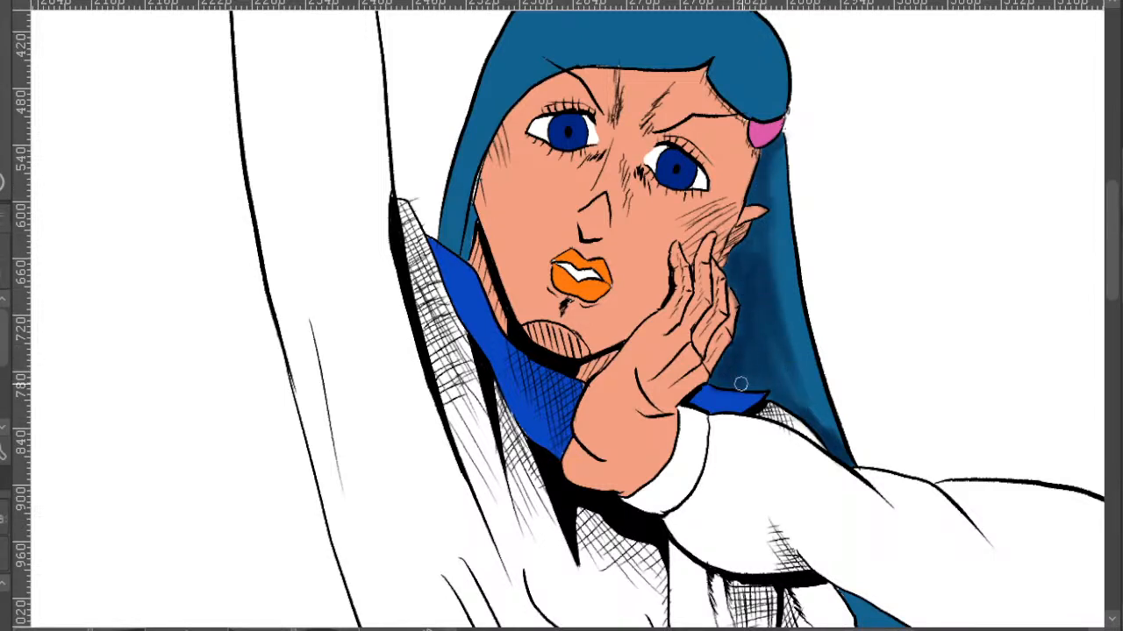
pyautogui.scroll(-2, 804, 225)
pyautogui.moveTo(821, 396); pyautogui.dragTo(812, 272)
# - Shade the hair below the sleeve dark blue along the shirt edge, cleaning up stray strokes with the eraser
pyautogui.scroll(3, 760, 361)
pyautogui.moveTo(718, 259)
pyautogui.mouseDown()
pyautogui.moveTo(733, 285)
pyautogui.moveTo(771, 460)
pyautogui.mouseUp()
pyautogui.moveTo(730, 284); pyautogui.dragTo(760, 409)
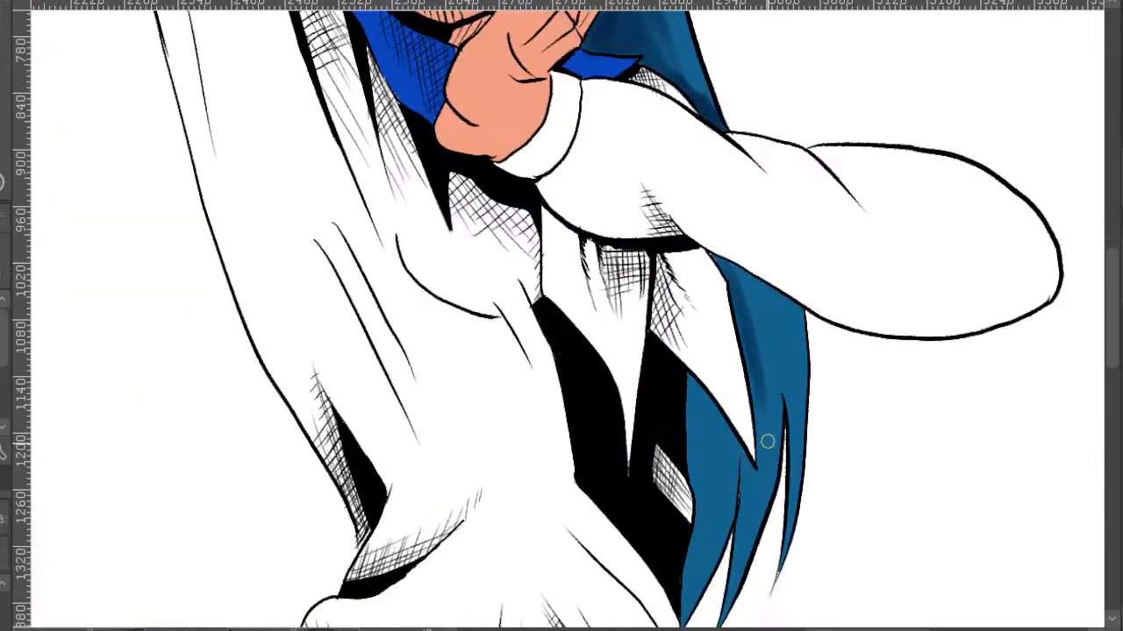
pyautogui.moveTo(730, 266)
pyautogui.mouseDown()
pyautogui.moveTo(774, 324)
pyautogui.moveTo(734, 271)
pyautogui.moveTo(801, 330)
pyautogui.moveTo(796, 314)
pyautogui.moveTo(794, 361)
pyautogui.moveTo(777, 305)
pyautogui.moveTo(781, 359)
pyautogui.moveTo(739, 283)
pyautogui.moveTo(762, 465)
pyautogui.mouseUp()
pyautogui.press('e')
pyautogui.moveTo(745, 415); pyautogui.dragTo(752, 456)
pyautogui.press('b')
# - Brush dark-blue shading on the upper part of the inner hair lock between the black shadow and the shirt point
pyautogui.moveTo(690, 384)
pyautogui.mouseDown()
pyautogui.moveTo(693, 481)
pyautogui.moveTo(707, 476)
pyautogui.moveTo(714, 446)
pyautogui.moveTo(747, 504)
pyautogui.mouseUp()
pyautogui.moveTo(732, 445); pyautogui.dragTo(746, 507)
pyautogui.moveTo(707, 414)
pyautogui.mouseDown()
pyautogui.moveTo(704, 526)
pyautogui.moveTo(704, 513)
pyautogui.mouseUp()
pyautogui.moveTo(691, 437); pyautogui.dragTo(698, 495)
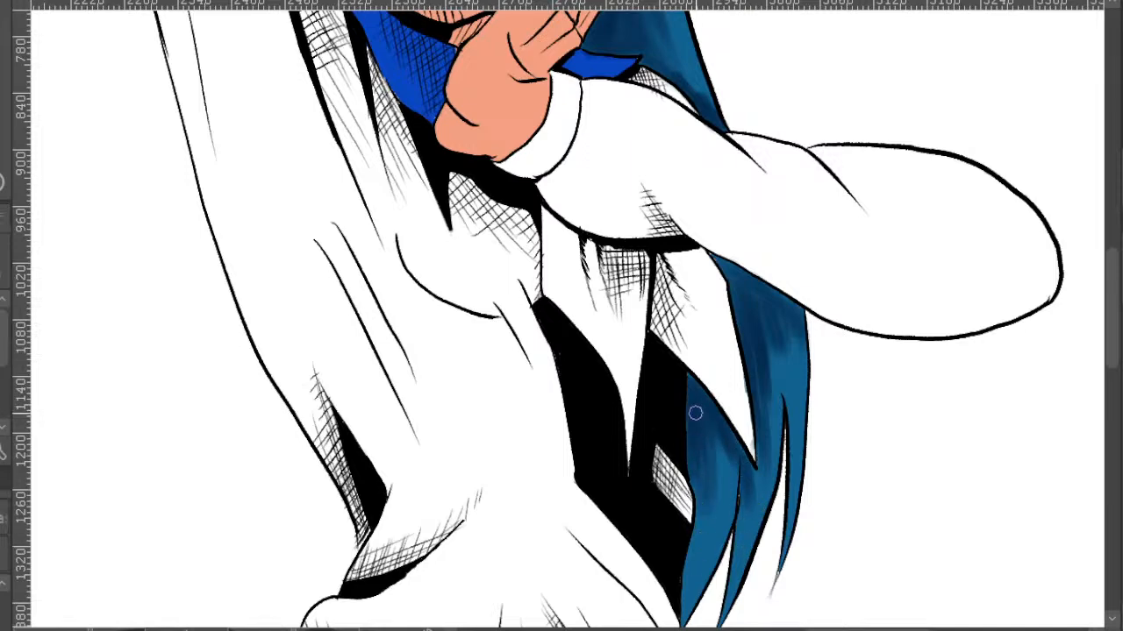
# - Extend the dark-blue shading down the inner hair lock to its pointed tip
pyautogui.scroll(-3, 693, 424)
pyautogui.moveTo(686, 395); pyautogui.dragTo(669, 491)
pyautogui.moveTo(688, 367); pyautogui.dragTo(683, 416)
pyautogui.moveTo(683, 303); pyautogui.dragTo(662, 479)
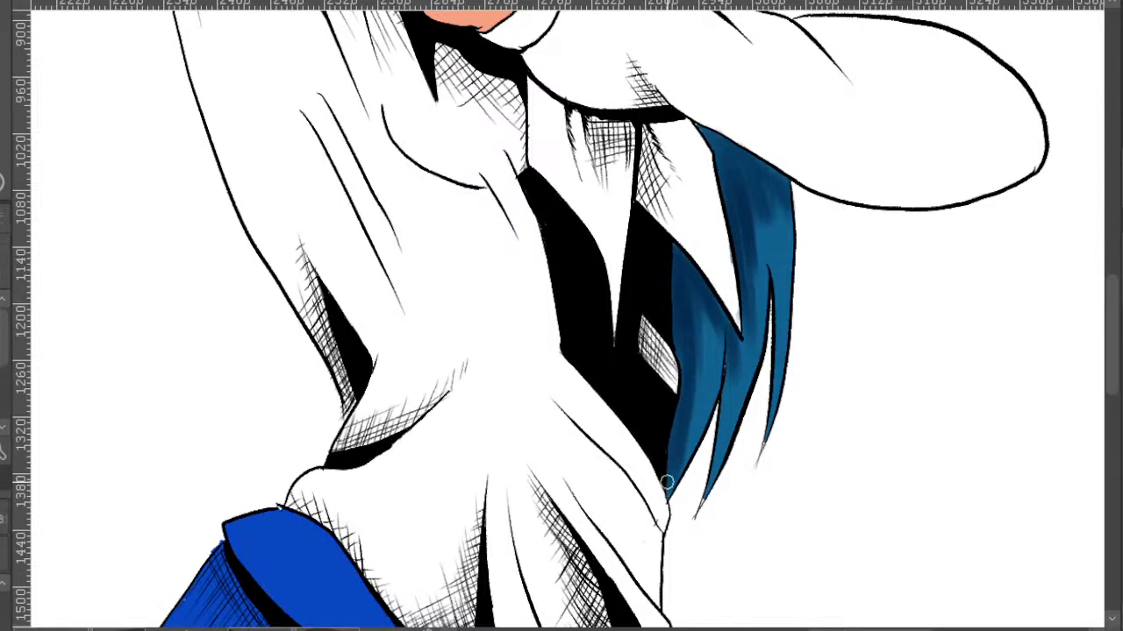
pyautogui.moveTo(695, 340); pyautogui.dragTo(690, 457)
pyautogui.moveTo(705, 321); pyautogui.dragTo(682, 466)
pyautogui.moveTo(704, 297); pyautogui.dragTo(704, 394)
pyautogui.moveTo(693, 353); pyautogui.dragTo(681, 450)
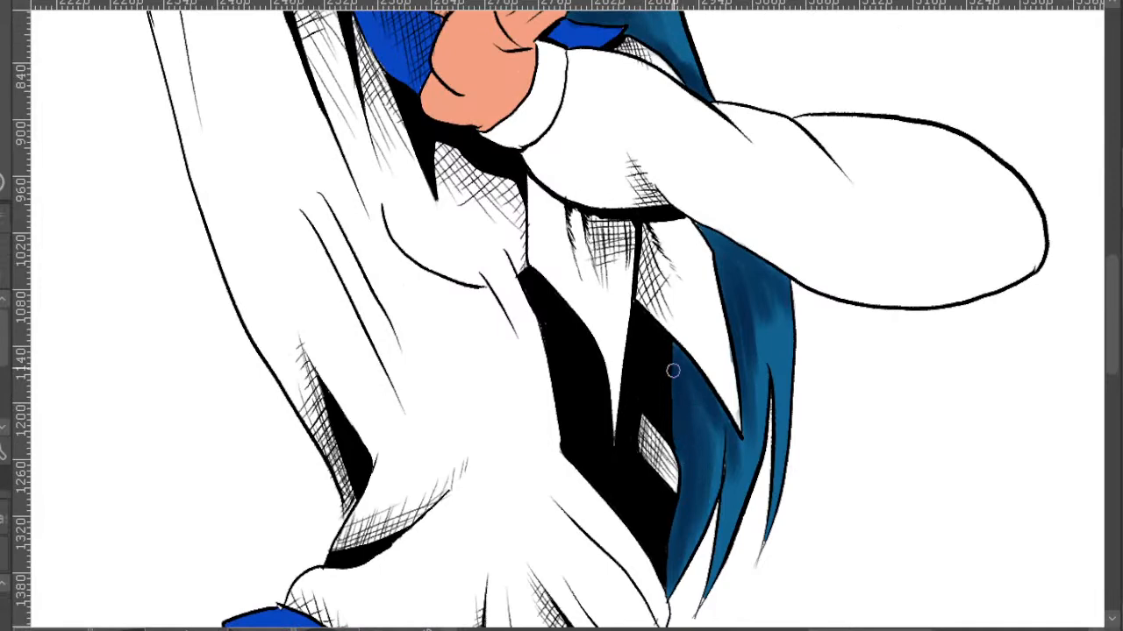
# - Darken the outer hair strands around the split below the sleeve with dark-blue strokes
pyautogui.moveTo(767, 355); pyautogui.dragTo(759, 422)
pyautogui.moveTo(747, 355); pyautogui.dragTo(759, 464)
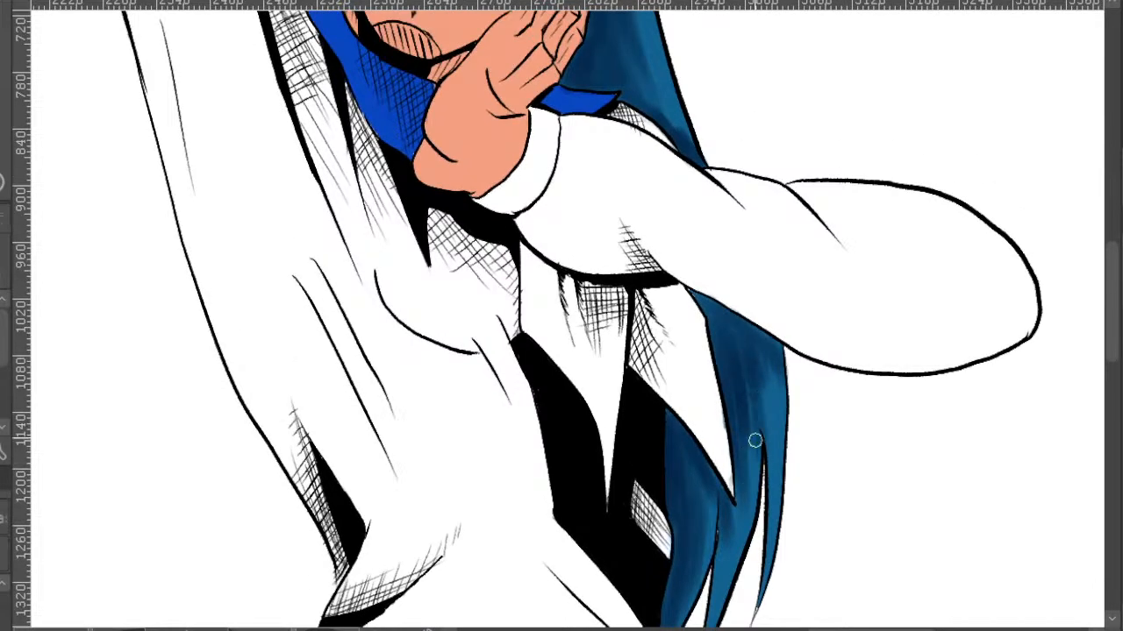
pyautogui.moveTo(712, 340); pyautogui.dragTo(705, 300)
# - Examine the shaded long hair in relation to the whole figure
pyautogui.scroll(-2, 739, 252)
pyautogui.moveTo(738, 253); pyautogui.dragTo(796, 382)
pyautogui.scroll(2, 797, 382)
pyautogui.press('e')
pyautogui.scroll(-2, 782, 416)
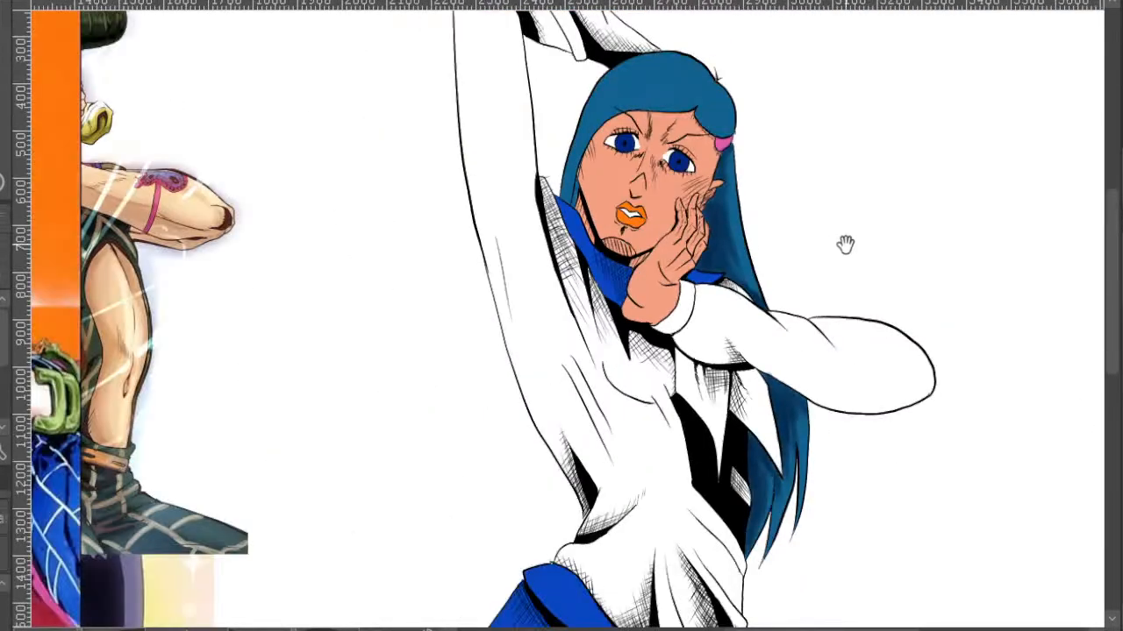
pyautogui.scroll(2, 834, 243)
pyautogui.moveTo(759, 472); pyautogui.dragTo(687, 384)
pyautogui.scroll(-2, 687, 383)
pyautogui.moveTo(700, 344); pyautogui.dragTo(784, 446)
pyautogui.moveTo(791, 369); pyautogui.dragTo(751, 441)
# - Brush darker blue on the crown of the hair beside the small tuft at the parting
pyautogui.scroll(6, 707, 411)
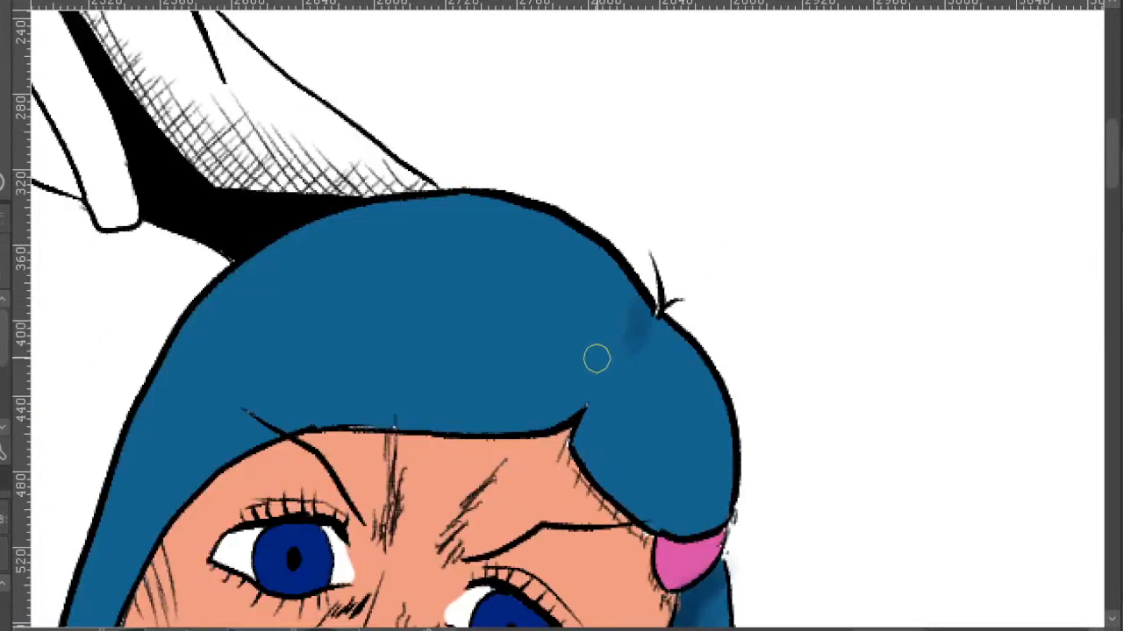
pyautogui.moveTo(597, 357)
pyautogui.mouseDown()
pyautogui.moveTo(644, 348)
pyautogui.moveTo(640, 303)
pyautogui.moveTo(640, 328)
pyautogui.moveTo(659, 324)
pyautogui.mouseUp()
pyautogui.moveTo(628, 428)
pyautogui.mouseDown()
pyautogui.moveTo(704, 373)
pyautogui.moveTo(781, 358)
pyautogui.mouseUp()
pyautogui.moveTo(558, 386); pyautogui.dragTo(747, 206)
pyautogui.moveTo(493, 358)
pyautogui.mouseDown()
pyautogui.moveTo(485, 394)
pyautogui.moveTo(494, 345)
pyautogui.moveTo(480, 432)
pyautogui.moveTo(449, 404)
pyautogui.moveTo(478, 391)
pyautogui.moveTo(488, 293)
pyautogui.moveTo(454, 408)
pyautogui.moveTo(466, 286)
pyautogui.moveTo(475, 248)
pyautogui.moveTo(469, 393)
pyautogui.moveTo(521, 242)
pyautogui.mouseUp()
pyautogui.moveTo(432, 392); pyautogui.dragTo(484, 436)
# - Shade the lower end of the hair strand beside the face and raised arm with darker blue
pyautogui.scroll(-2, 537, 342)
pyautogui.moveTo(808, 309); pyautogui.dragTo(695, 221)
pyautogui.scroll(-3, 695, 221)
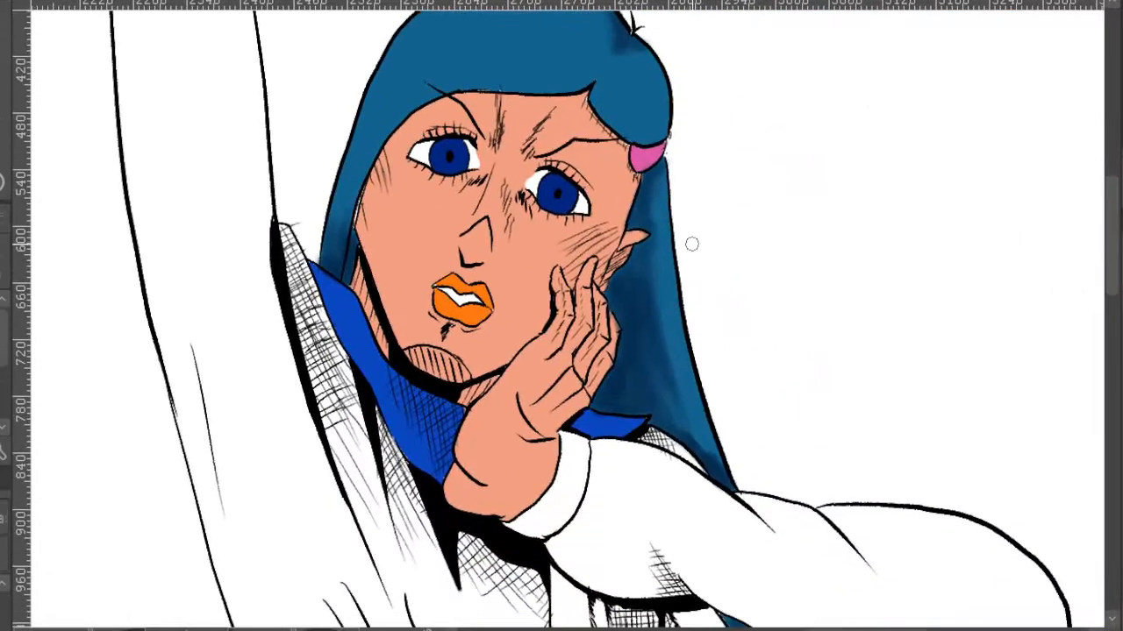
pyautogui.moveTo(662, 282); pyautogui.dragTo(693, 330)
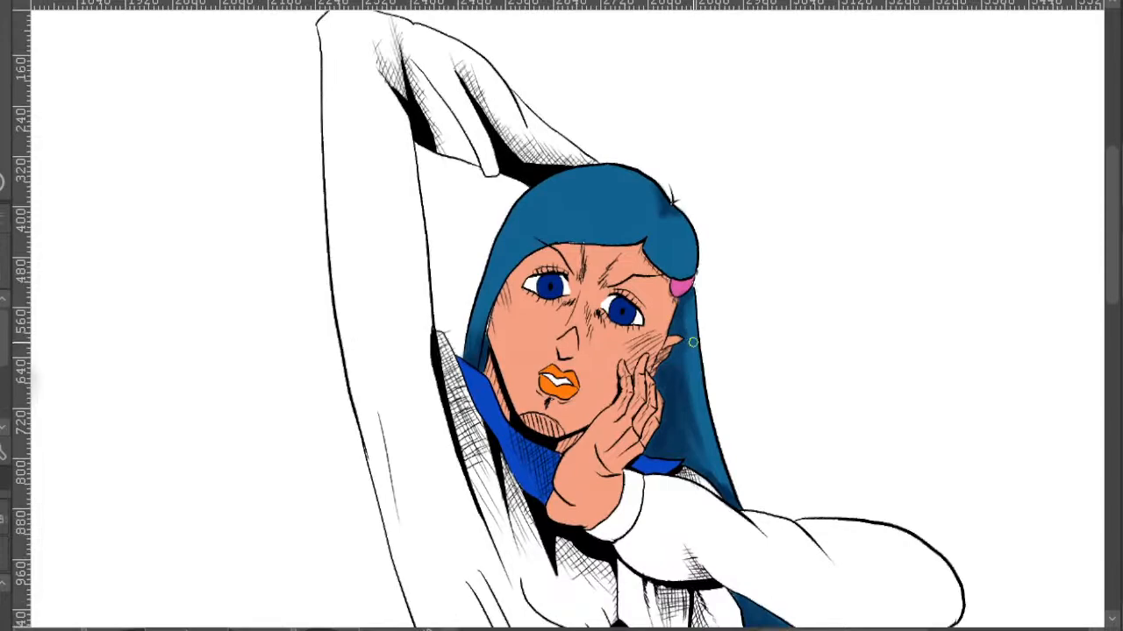
pyautogui.moveTo(473, 356); pyautogui.dragTo(737, 377)
pyautogui.scroll(-1, 747, 426)
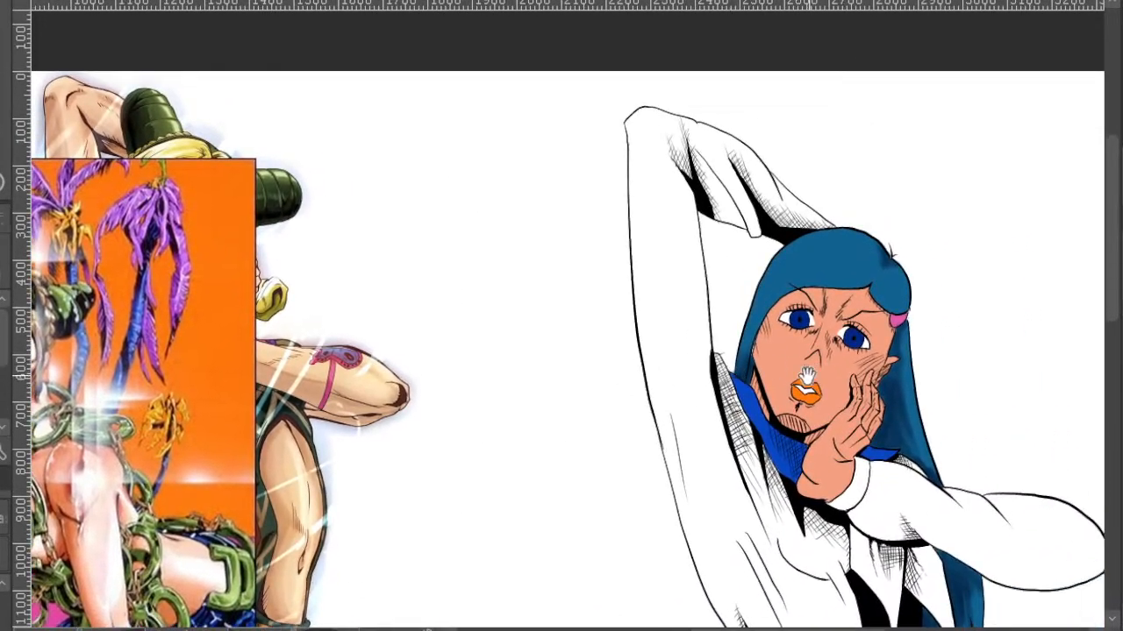
# - Paint dark-blue shading from the parting down to the notch in the bangs
pyautogui.moveTo(817, 373); pyautogui.dragTo(756, 371)
pyautogui.scroll(2, 748, 290)
pyautogui.moveTo(821, 315); pyautogui.dragTo(747, 380)
pyautogui.scroll(1, 815, 343)
pyautogui.moveTo(760, 256)
pyautogui.mouseDown()
pyautogui.moveTo(810, 290)
pyautogui.moveTo(742, 351)
pyautogui.moveTo(780, 326)
pyautogui.moveTo(769, 278)
pyautogui.moveTo(718, 274)
pyautogui.mouseUp()
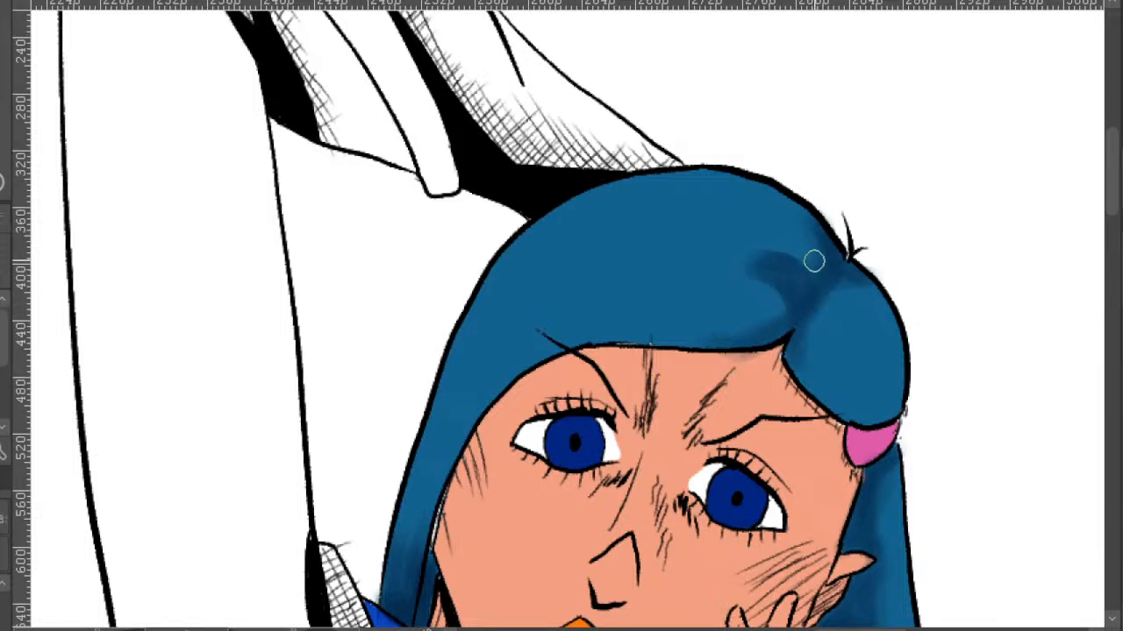
pyautogui.moveTo(812, 348)
pyautogui.mouseDown()
pyautogui.moveTo(752, 307)
pyautogui.moveTo(729, 371)
pyautogui.moveTo(818, 397)
pyautogui.moveTo(768, 336)
pyautogui.moveTo(706, 297)
pyautogui.moveTo(742, 279)
pyautogui.moveTo(701, 277)
pyautogui.moveTo(798, 328)
pyautogui.moveTo(816, 368)
pyautogui.moveTo(821, 331)
pyautogui.moveTo(791, 345)
pyautogui.moveTo(777, 282)
pyautogui.moveTo(725, 268)
pyautogui.moveTo(815, 258)
pyautogui.mouseUp()
# - Add short dark-blue strokes fanning out from the parting into the bangs on both sides
pyautogui.scroll(-2, 752, 306)
pyautogui.scroll(1, 769, 337)
pyautogui.scroll(2, 729, 302)
pyautogui.scroll(-3, 815, 258)
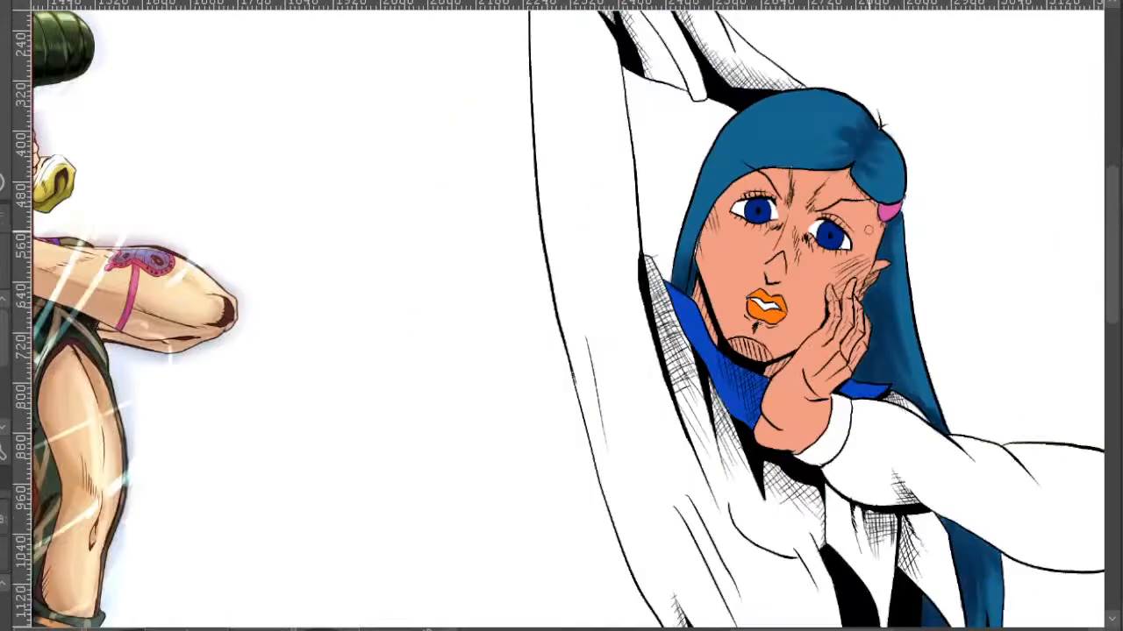
pyautogui.scroll(4, 864, 281)
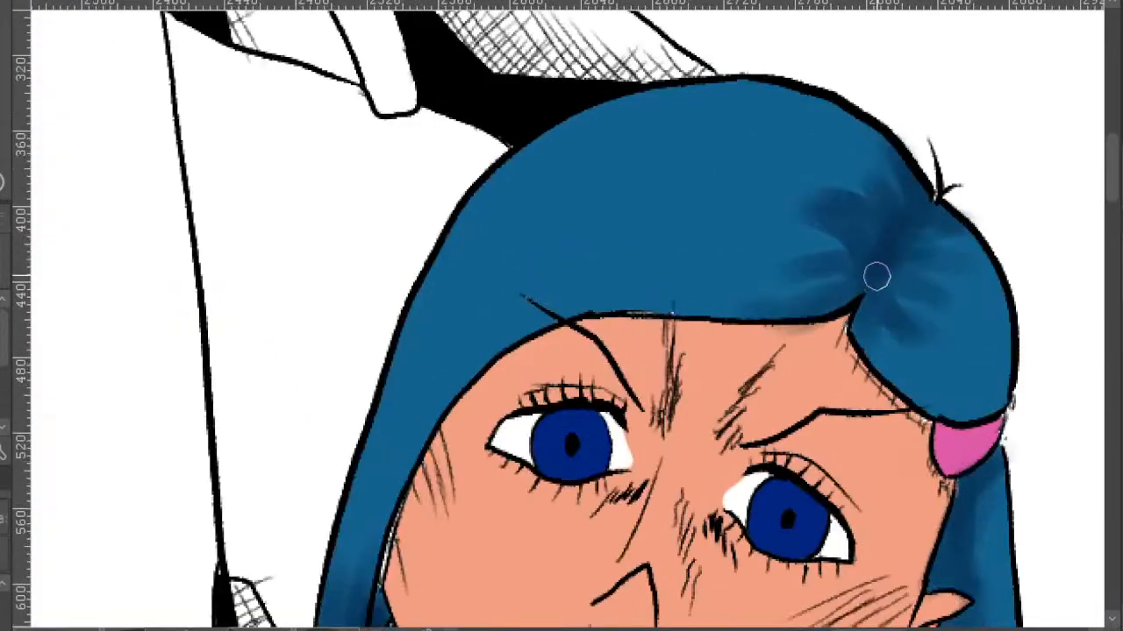
pyautogui.moveTo(876, 278)
pyautogui.mouseDown()
pyautogui.moveTo(897, 254)
pyautogui.moveTo(828, 158)
pyautogui.moveTo(879, 286)
pyautogui.moveTo(802, 183)
pyautogui.moveTo(867, 304)
pyautogui.moveTo(817, 235)
pyautogui.moveTo(868, 311)
pyautogui.moveTo(810, 262)
pyautogui.moveTo(854, 330)
pyautogui.moveTo(828, 283)
pyautogui.moveTo(791, 300)
pyautogui.moveTo(887, 294)
pyautogui.moveTo(873, 359)
pyautogui.moveTo(872, 279)
pyautogui.moveTo(915, 323)
pyautogui.moveTo(923, 253)
pyautogui.moveTo(880, 262)
pyautogui.moveTo(967, 315)
pyautogui.moveTo(896, 228)
pyautogui.moveTo(869, 150)
pyautogui.moveTo(916, 218)
pyautogui.moveTo(724, 210)
pyautogui.moveTo(894, 224)
pyautogui.moveTo(841, 105)
pyautogui.moveTo(832, 301)
pyautogui.mouseUp()
# - Deepen and widen the dark-blue shadow around the parting and along the adjacent crown outline
pyautogui.moveTo(987, 321)
pyautogui.mouseDown()
pyautogui.moveTo(904, 208)
pyautogui.moveTo(989, 309)
pyautogui.moveTo(888, 237)
pyautogui.moveTo(990, 289)
pyautogui.moveTo(985, 186)
pyautogui.moveTo(1004, 254)
pyautogui.moveTo(983, 207)
pyautogui.moveTo(1012, 253)
pyautogui.moveTo(961, 198)
pyautogui.moveTo(1024, 286)
pyautogui.moveTo(985, 216)
pyautogui.moveTo(1010, 247)
pyautogui.mouseUp()
pyautogui.hotkey('ctrl', '-')
pyautogui.moveTo(931, 361); pyautogui.dragTo(945, 169)
pyautogui.scroll(-3, 946, 170)
pyautogui.moveTo(972, 275)
pyautogui.mouseDown()
pyautogui.moveTo(887, 275)
pyautogui.moveTo(903, 213)
pyautogui.moveTo(1057, 377)
pyautogui.mouseUp()
pyautogui.scroll(2, 995, 375)
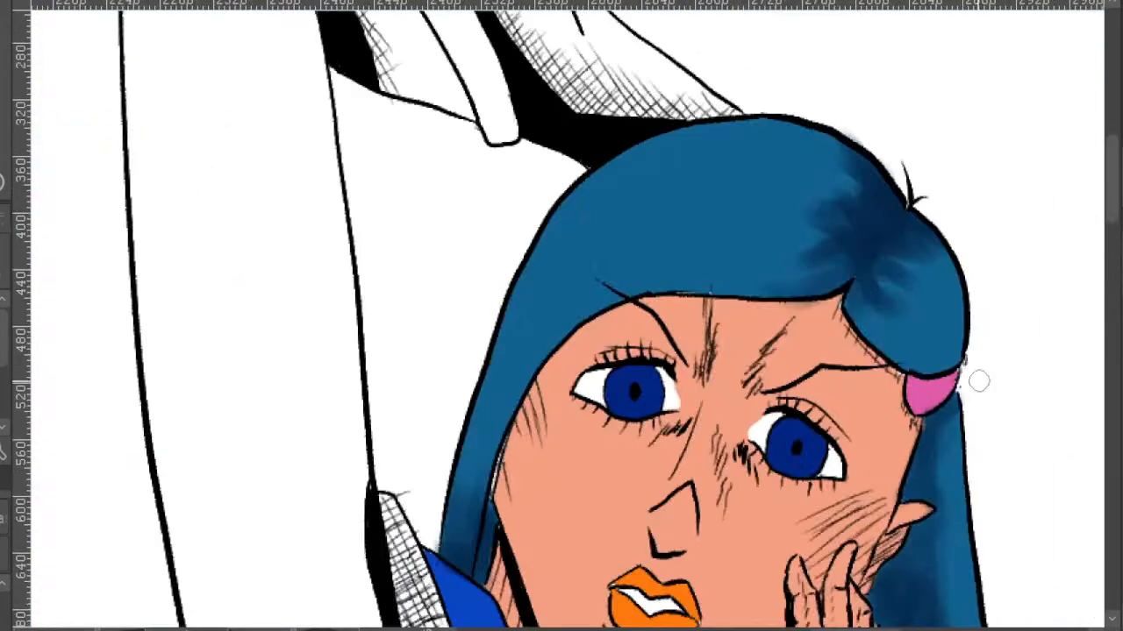
# - Sample a skin-shadow tone from the crouching figure's arm in the orange-background reference artwork
pyautogui.scroll(-3, 956, 361)
pyautogui.moveTo(886, 438); pyautogui.dragTo(960, 255)
pyautogui.scroll(-1, 917, 284)
pyautogui.moveTo(754, 319)
pyautogui.mouseDown()
pyautogui.moveTo(897, 341)
pyautogui.moveTo(945, 334)
pyautogui.mouseUp()
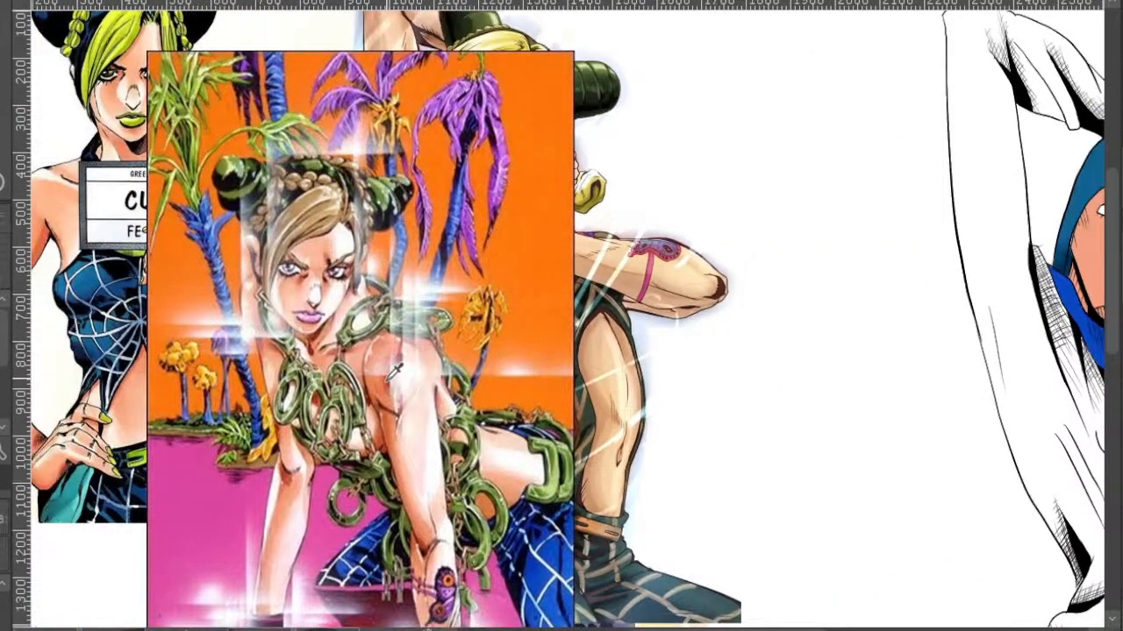
pyautogui.moveTo(742, 347); pyautogui.dragTo(463, 303)
pyautogui.scroll(4, 580, 295)
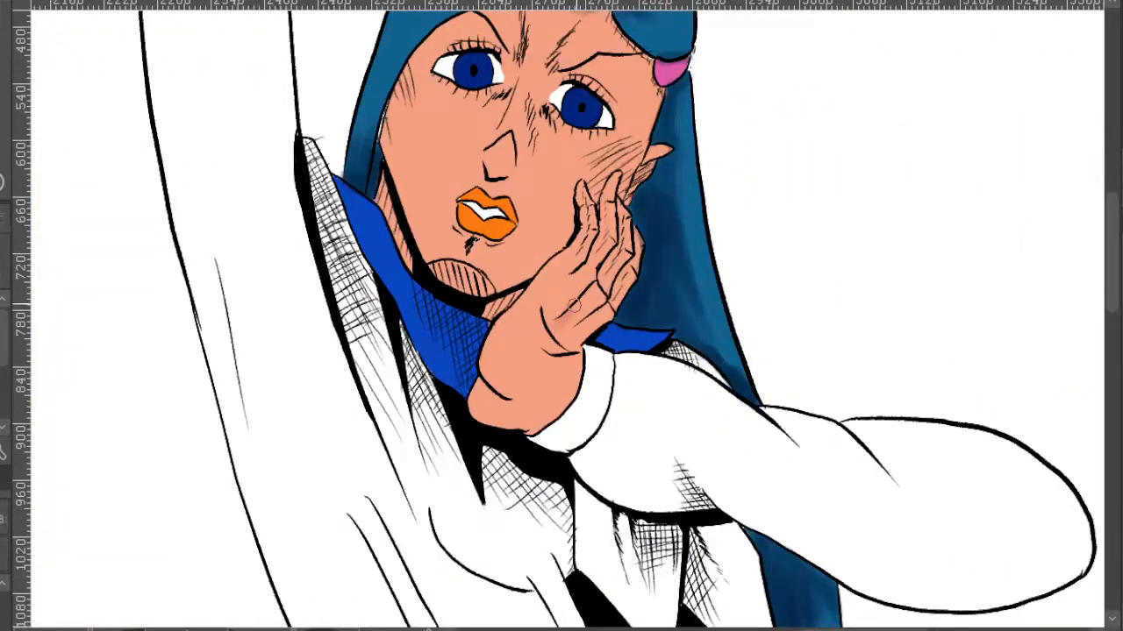
pyautogui.moveTo(573, 306); pyautogui.dragTo(603, 280)
pyautogui.hotkey('ctrl', 'z')
pyautogui.hotkey('ctrl', 'z')
# - Shade the fingers and the long creases on the back of the raised hand with soft reddish-brown strokes
pyautogui.scroll(3, 595, 279)
pyautogui.moveTo(598, 277); pyautogui.dragTo(498, 371)
pyautogui.moveTo(596, 285)
pyautogui.mouseDown()
pyautogui.moveTo(616, 317)
pyautogui.moveTo(662, 239)
pyautogui.moveTo(665, 204)
pyautogui.mouseUp()
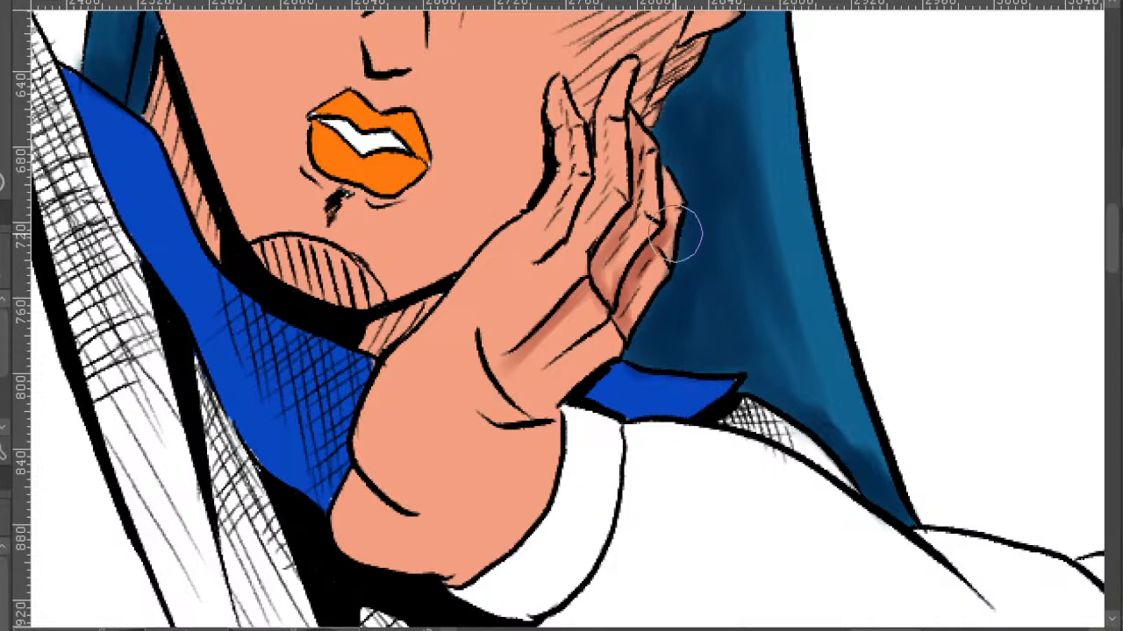
pyautogui.scroll(3, 586, 320)
pyautogui.moveTo(586, 320)
pyautogui.mouseDown()
pyautogui.moveTo(626, 186)
pyautogui.moveTo(592, 329)
pyautogui.moveTo(572, 349)
pyautogui.mouseUp()
pyautogui.moveTo(553, 281)
pyautogui.mouseDown()
pyautogui.moveTo(561, 202)
pyautogui.moveTo(544, 311)
pyautogui.moveTo(563, 212)
pyautogui.moveTo(599, 318)
pyautogui.mouseUp()
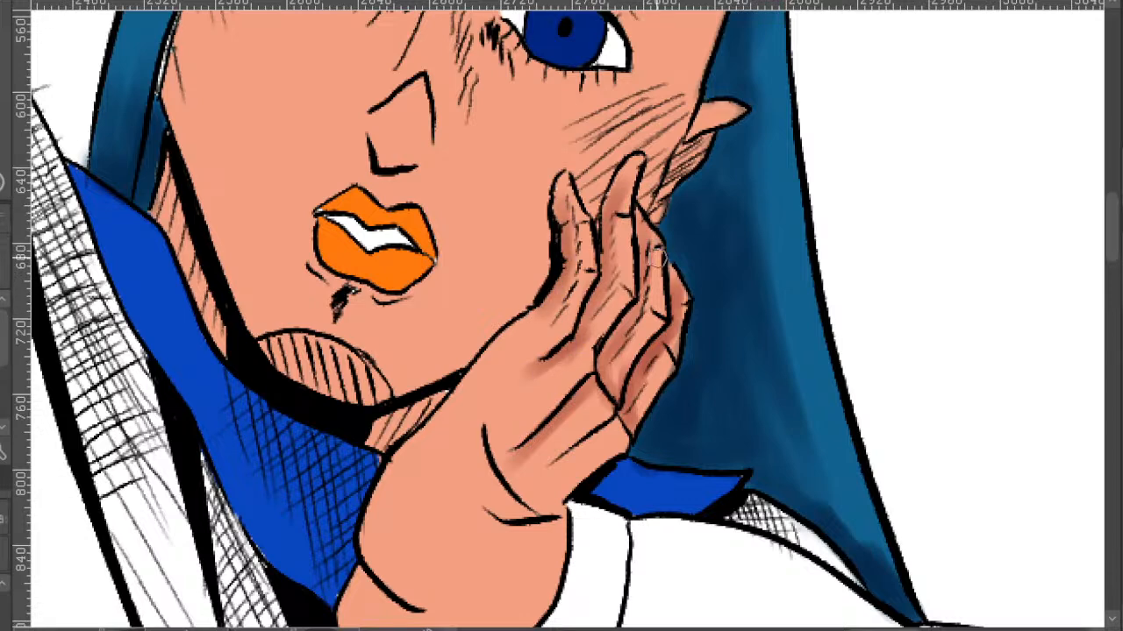
# - Shade the wrist creases and the edge of the hand beside the sleeve cuff with reddish-brown
pyautogui.scroll(-4, 660, 384)
pyautogui.moveTo(614, 281)
pyautogui.mouseDown()
pyautogui.moveTo(546, 339)
pyautogui.moveTo(572, 329)
pyautogui.moveTo(514, 326)
pyautogui.moveTo(547, 364)
pyautogui.moveTo(495, 282)
pyautogui.moveTo(490, 293)
pyautogui.moveTo(557, 371)
pyautogui.moveTo(510, 302)
pyautogui.moveTo(504, 227)
pyautogui.mouseUp()
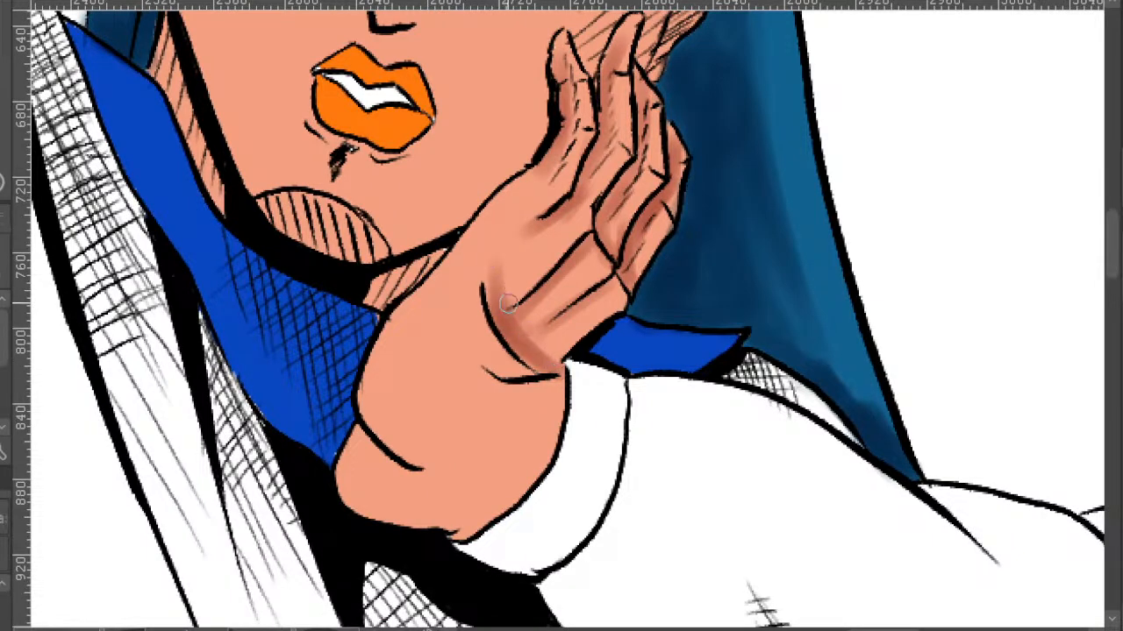
pyautogui.moveTo(530, 315)
pyautogui.mouseDown()
pyautogui.moveTo(529, 371)
pyautogui.moveTo(497, 333)
pyautogui.mouseUp()
pyautogui.moveTo(355, 428); pyautogui.dragTo(423, 476)
pyautogui.moveTo(568, 439); pyautogui.dragTo(517, 344)
pyautogui.moveTo(506, 294)
pyautogui.mouseDown()
pyautogui.moveTo(495, 358)
pyautogui.moveTo(463, 401)
pyautogui.moveTo(408, 443)
pyautogui.mouseUp()
pyautogui.moveTo(490, 285)
pyautogui.mouseDown()
pyautogui.moveTo(487, 335)
pyautogui.moveTo(404, 428)
pyautogui.mouseUp()
pyautogui.moveTo(492, 313)
pyautogui.mouseDown()
pyautogui.moveTo(484, 348)
pyautogui.moveTo(430, 417)
pyautogui.mouseUp()
# - Shade the lower ear and the hatched cheek above the fingertips with reddish-brown
pyautogui.scroll(-2, 392, 447)
pyautogui.moveTo(570, 290)
pyautogui.mouseDown()
pyautogui.moveTo(581, 371)
pyautogui.moveTo(546, 498)
pyautogui.mouseUp()
pyautogui.moveTo(598, 416); pyautogui.dragTo(537, 381)
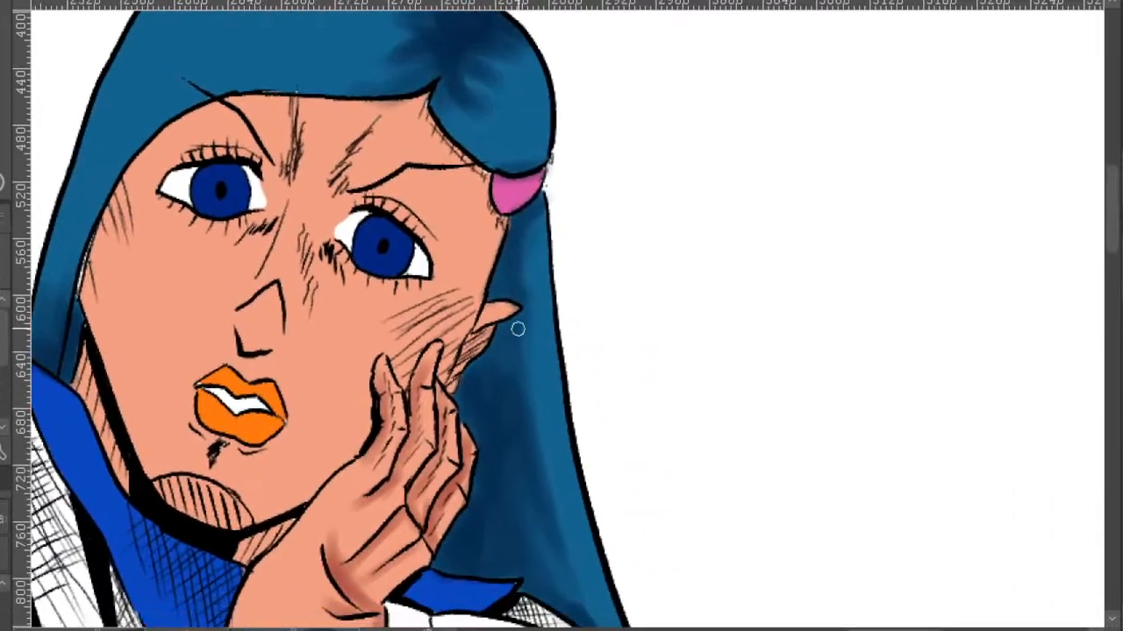
pyautogui.moveTo(454, 364)
pyautogui.mouseDown()
pyautogui.moveTo(477, 331)
pyautogui.moveTo(453, 377)
pyautogui.moveTo(442, 371)
pyautogui.moveTo(476, 322)
pyautogui.moveTo(440, 338)
pyautogui.mouseUp()
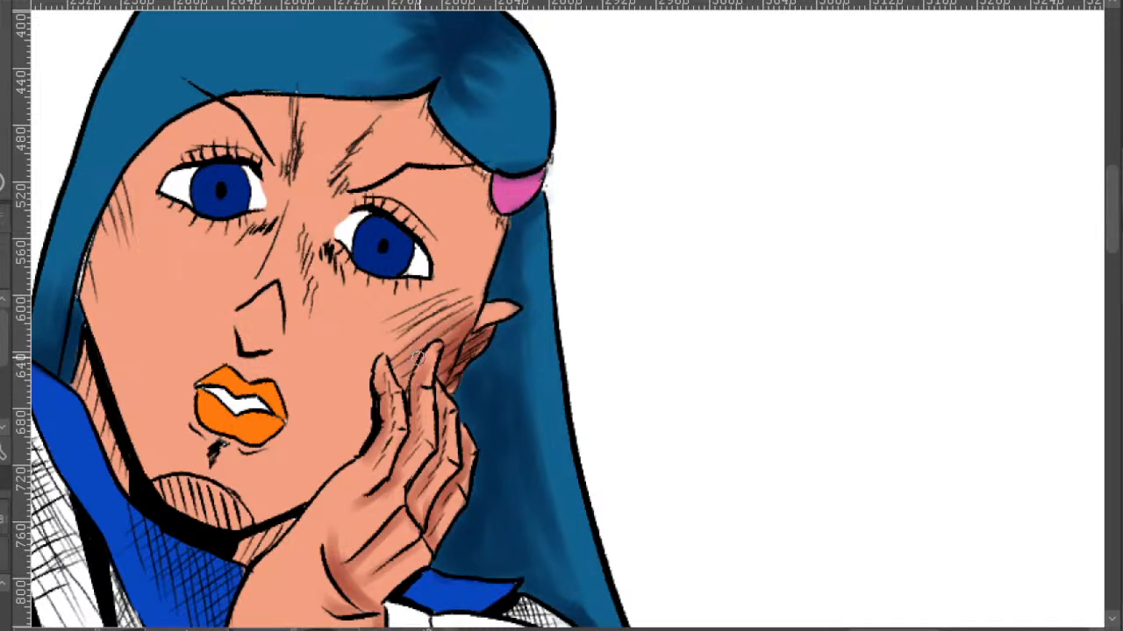
pyautogui.moveTo(465, 304); pyautogui.dragTo(386, 333)
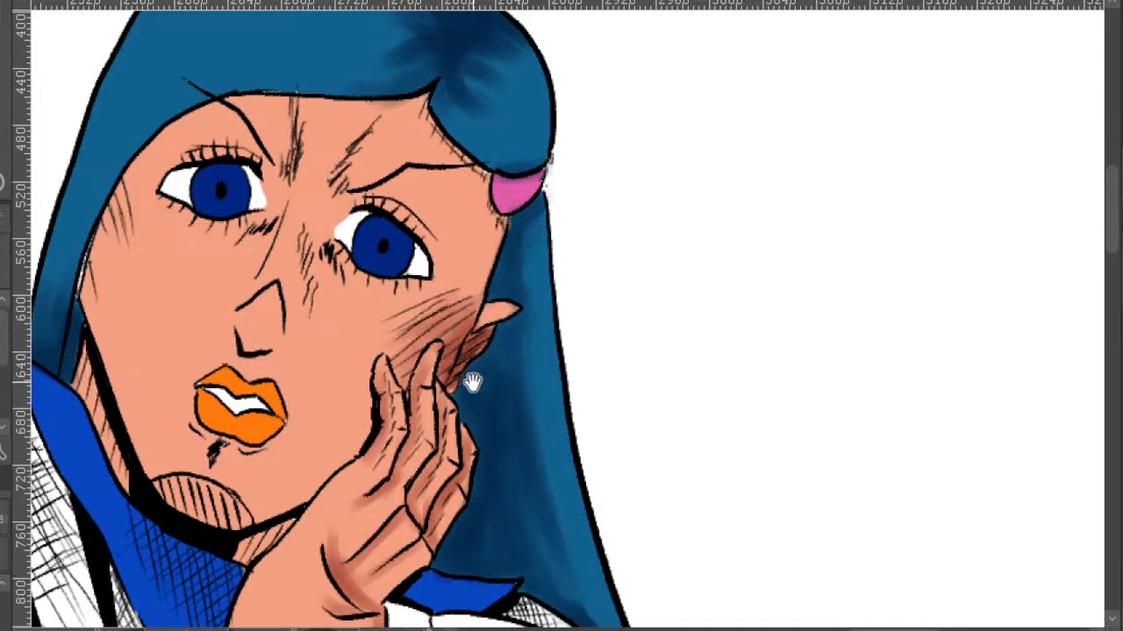
# - Fill the hatched neck and chin areas around the thick jaw shadow with dark reddish-brown
pyautogui.moveTo(472, 375); pyautogui.dragTo(537, 313)
pyautogui.moveTo(515, 350); pyautogui.dragTo(566, 414)
pyautogui.moveTo(237, 190); pyautogui.dragTo(240, 225)
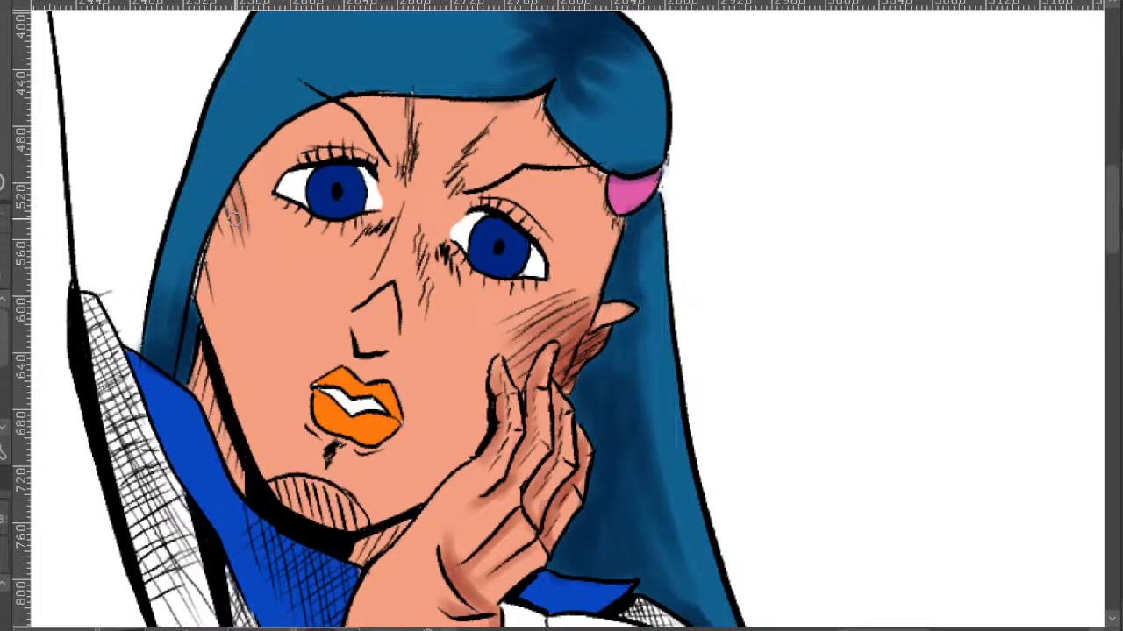
pyautogui.moveTo(294, 400); pyautogui.dragTo(225, 292)
pyautogui.moveTo(208, 386)
pyautogui.mouseDown()
pyautogui.moveTo(266, 412)
pyautogui.moveTo(218, 375)
pyautogui.moveTo(203, 378)
pyautogui.moveTo(266, 392)
pyautogui.moveTo(254, 398)
pyautogui.moveTo(289, 416)
pyautogui.moveTo(275, 398)
pyautogui.moveTo(234, 398)
pyautogui.mouseUp()
pyautogui.moveTo(170, 362)
pyautogui.mouseDown()
pyautogui.moveTo(128, 243)
pyautogui.moveTo(164, 353)
pyautogui.moveTo(121, 265)
pyautogui.mouseUp()
pyautogui.moveTo(237, 375)
pyautogui.mouseDown()
pyautogui.moveTo(309, 412)
pyautogui.moveTo(282, 439)
pyautogui.moveTo(295, 444)
pyautogui.moveTo(323, 430)
pyautogui.mouseUp()
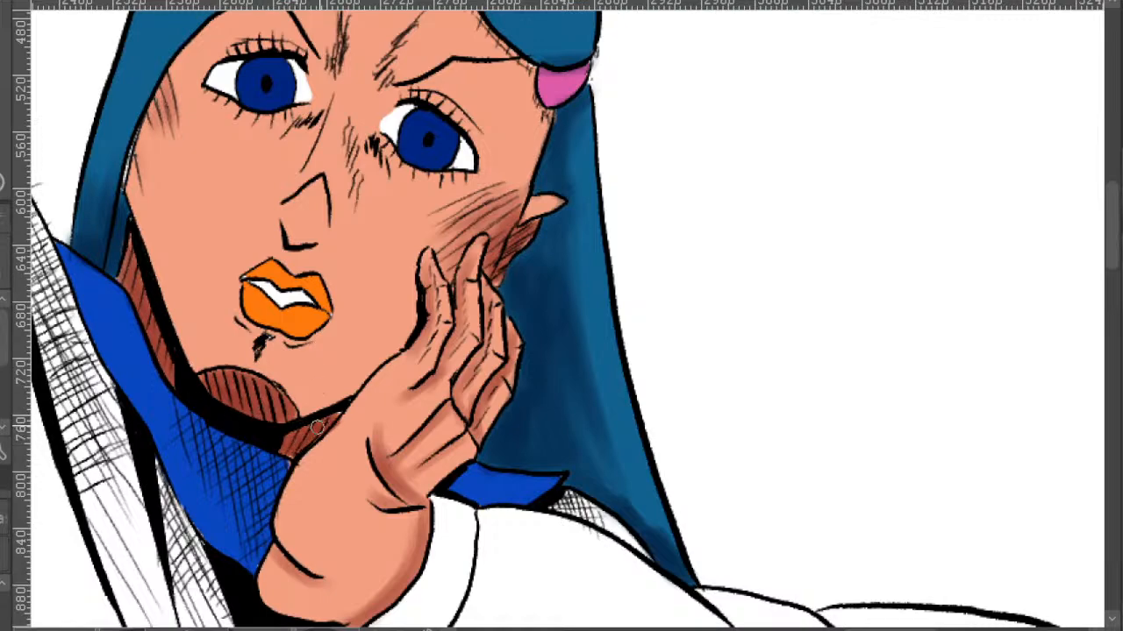
# - Add reddish-brown shading to the face at the temple beside the hair clip and around the hatched brow
pyautogui.scroll(-2, 352, 382)
pyautogui.moveTo(513, 296)
pyautogui.mouseDown()
pyautogui.moveTo(520, 389)
pyautogui.moveTo(523, 278)
pyautogui.moveTo(552, 329)
pyautogui.mouseUp()
pyautogui.moveTo(428, 279)
pyautogui.mouseDown()
pyautogui.moveTo(421, 360)
pyautogui.moveTo(441, 347)
pyautogui.moveTo(428, 361)
pyautogui.mouseUp()
pyautogui.scroll(2, 421, 360)
pyautogui.moveTo(363, 375)
pyautogui.mouseDown()
pyautogui.moveTo(389, 520)
pyautogui.moveTo(340, 428)
pyautogui.moveTo(292, 447)
pyautogui.moveTo(410, 474)
pyautogui.mouseUp()
pyautogui.moveTo(500, 341)
pyautogui.mouseDown()
pyautogui.moveTo(566, 421)
pyautogui.moveTo(557, 495)
pyautogui.moveTo(538, 533)
pyautogui.mouseUp()
pyautogui.scroll(-2, 569, 519)
pyautogui.moveTo(598, 500); pyautogui.dragTo(588, 361)
pyautogui.scroll(1, 562, 365)
pyautogui.moveTo(543, 415)
pyautogui.mouseDown()
pyautogui.moveTo(540, 382)
pyautogui.moveTo(544, 403)
pyautogui.mouseUp()
pyautogui.scroll(-1, 546, 378)
# - Start a reddish-brown shadow on the thigh along the skirt hem, beside the short leg crease line
pyautogui.moveTo(523, 549); pyautogui.dragTo(576, 223)
pyautogui.scroll(-3, 649, 373)
pyautogui.moveTo(689, 426); pyautogui.dragTo(631, 138)
pyautogui.moveTo(644, 306); pyautogui.dragTo(607, 181)
pyautogui.scroll(3, 499, 329)
pyautogui.moveTo(418, 294)
pyautogui.mouseDown()
pyautogui.moveTo(458, 365)
pyautogui.moveTo(461, 341)
pyautogui.mouseUp()
pyautogui.scroll(-2, 458, 365)
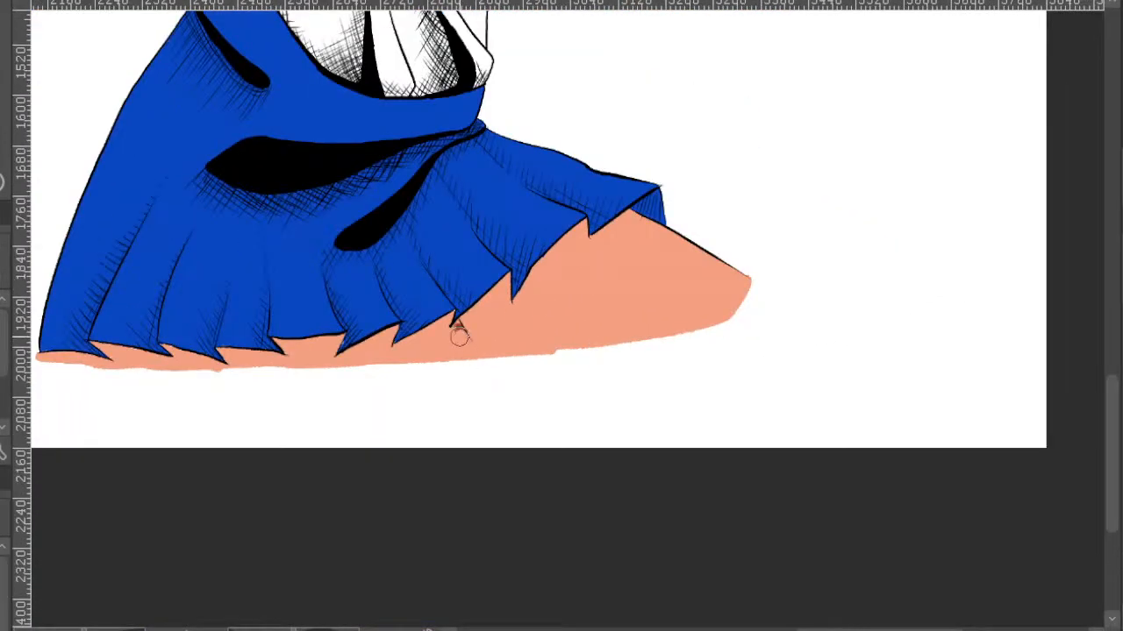
pyautogui.scroll(1, 458, 328)
pyautogui.moveTo(481, 300); pyautogui.dragTo(508, 269)
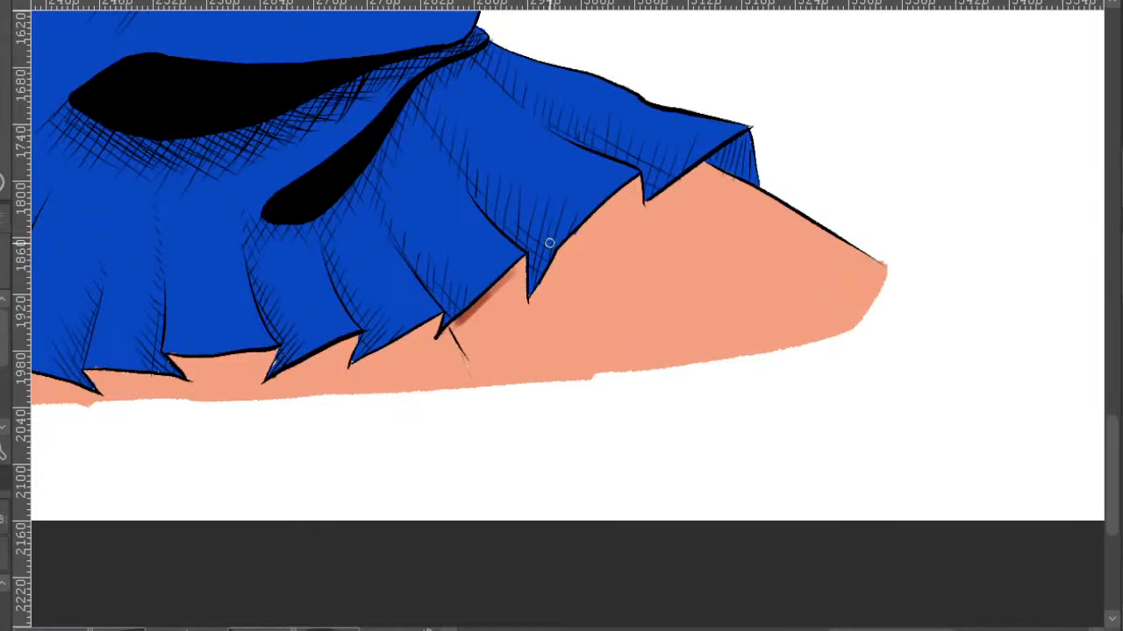
pyautogui.scroll(1, 544, 268)
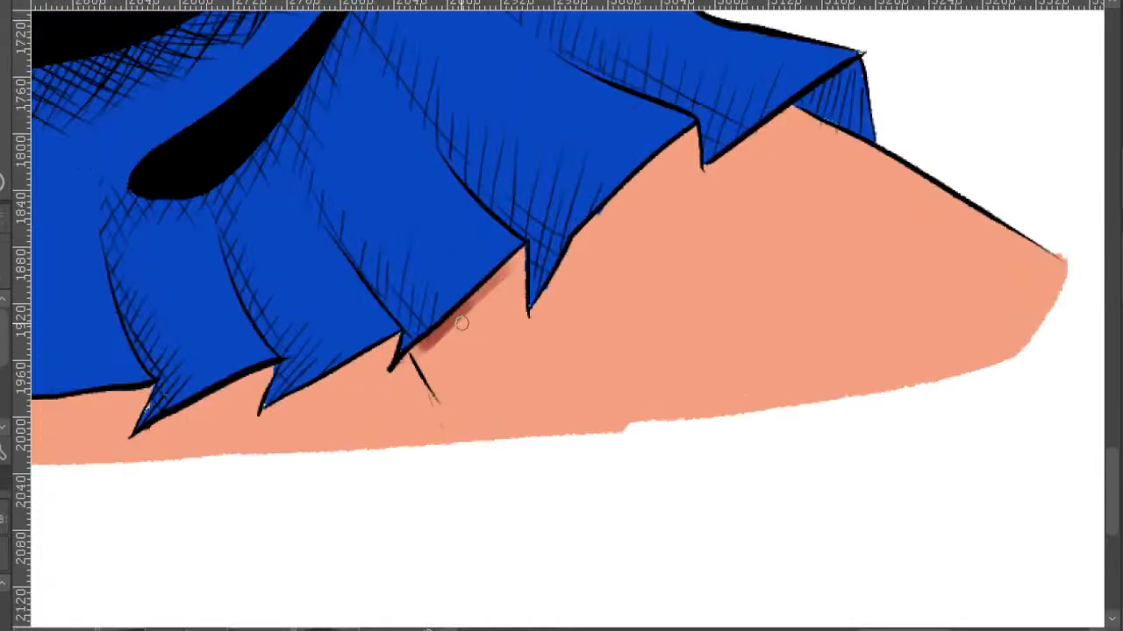
# - Extend the reddish-brown hem shadow beneath the front pleats and down the leg crease
pyautogui.moveTo(498, 268)
pyautogui.mouseDown()
pyautogui.moveTo(519, 249)
pyautogui.moveTo(521, 337)
pyautogui.mouseUp()
pyautogui.moveTo(515, 260)
pyautogui.mouseDown()
pyautogui.moveTo(517, 333)
pyautogui.moveTo(396, 372)
pyautogui.moveTo(523, 269)
pyautogui.moveTo(516, 321)
pyautogui.mouseUp()
pyautogui.moveTo(604, 272); pyautogui.dragTo(520, 398)
pyautogui.moveTo(445, 451); pyautogui.dragTo(513, 335)
pyautogui.moveTo(458, 426); pyautogui.dragTo(525, 328)
pyautogui.moveTo(474, 387)
pyautogui.mouseDown()
pyautogui.moveTo(596, 268)
pyautogui.moveTo(441, 469)
pyautogui.moveTo(526, 346)
pyautogui.moveTo(456, 421)
pyautogui.moveTo(608, 267)
pyautogui.moveTo(614, 304)
pyautogui.moveTo(548, 349)
pyautogui.moveTo(631, 290)
pyautogui.moveTo(551, 346)
pyautogui.mouseUp()
pyautogui.moveTo(616, 311); pyautogui.dragTo(651, 288)
# - Finish the shadow under the last front pleats and darken the crease between the legs
pyautogui.scroll(-1, 676, 265)
pyautogui.moveTo(597, 397); pyautogui.dragTo(594, 290)
pyautogui.scroll(1, 419, 371)
pyautogui.moveTo(404, 330); pyautogui.dragTo(450, 403)
pyautogui.moveTo(405, 333)
pyautogui.mouseDown()
pyautogui.moveTo(461, 393)
pyautogui.moveTo(431, 293)
pyautogui.moveTo(459, 400)
pyautogui.moveTo(462, 351)
pyautogui.moveTo(479, 346)
pyautogui.moveTo(479, 331)
pyautogui.moveTo(464, 350)
pyautogui.mouseUp()
pyautogui.scroll(-1, 464, 351)
pyautogui.scroll(-1, 464, 351)
pyautogui.scroll(1, 521, 306)
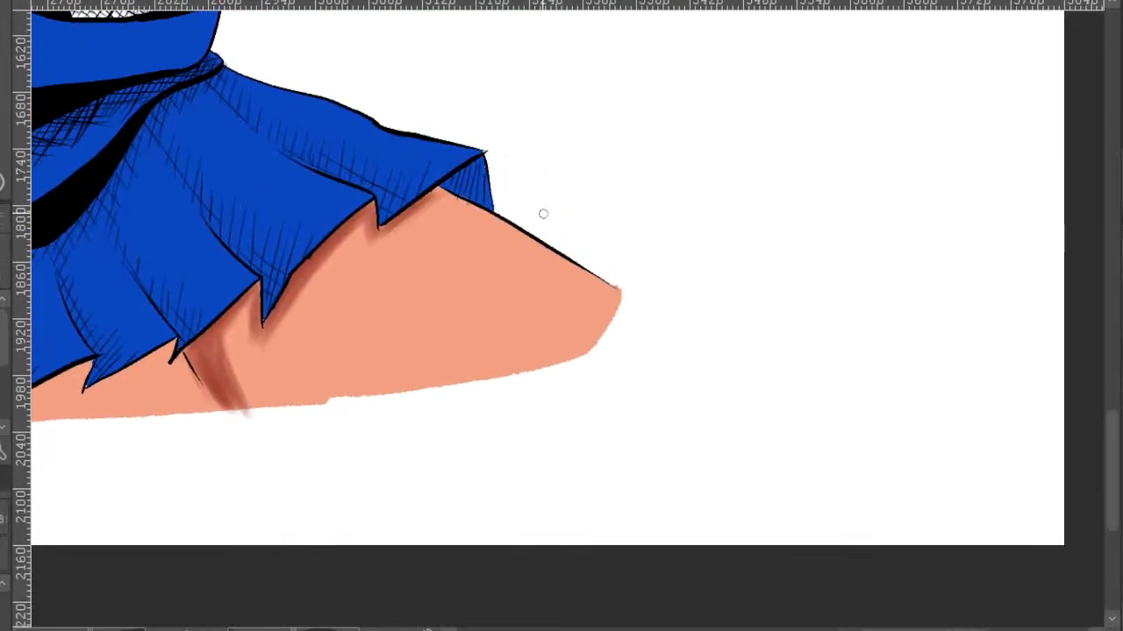
# - Shade the upper edge of the thigh from the skirt hem to the knee with layered reddish-brown strokes
pyautogui.moveTo(449, 198); pyautogui.dragTo(621, 290)
pyautogui.moveTo(461, 217); pyautogui.dragTo(621, 293)
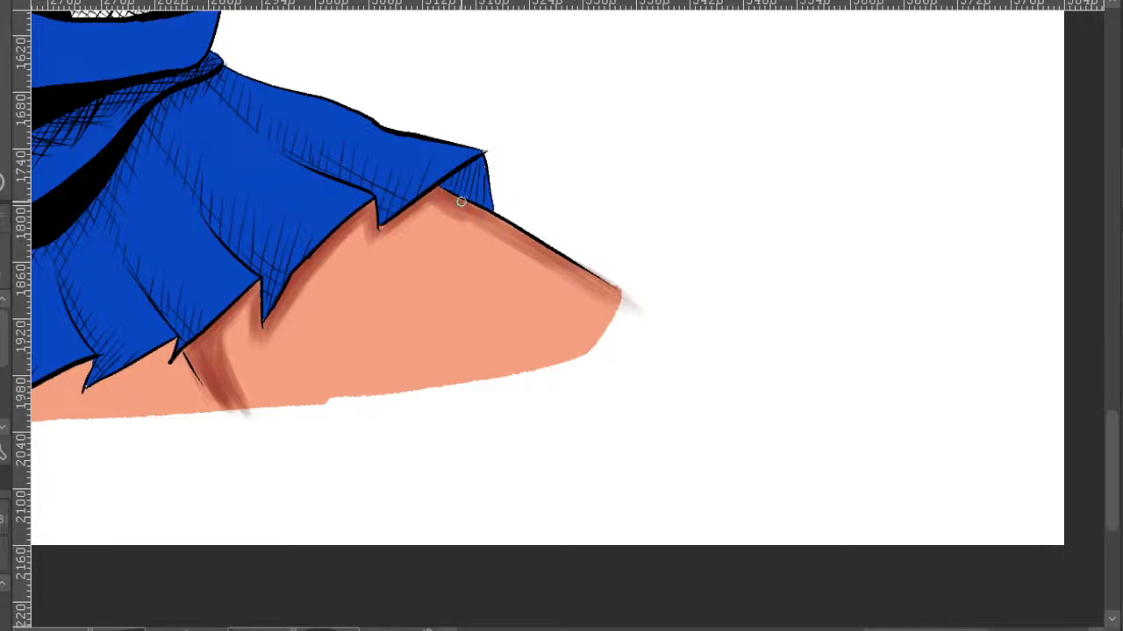
pyautogui.moveTo(499, 228); pyautogui.dragTo(618, 297)
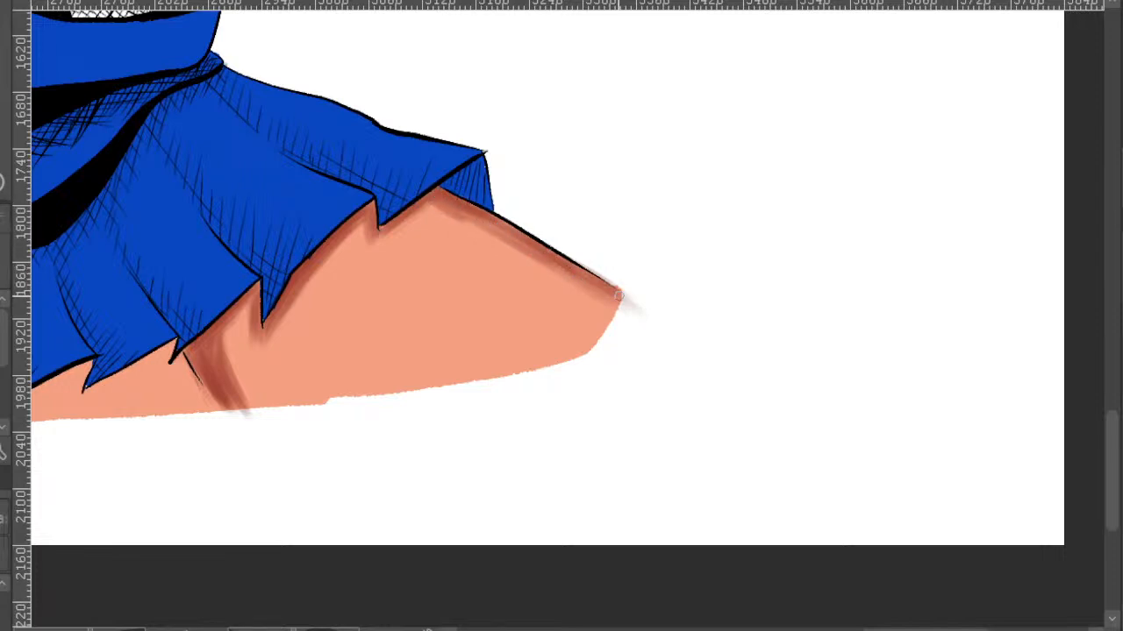
pyautogui.scroll(2, 592, 261)
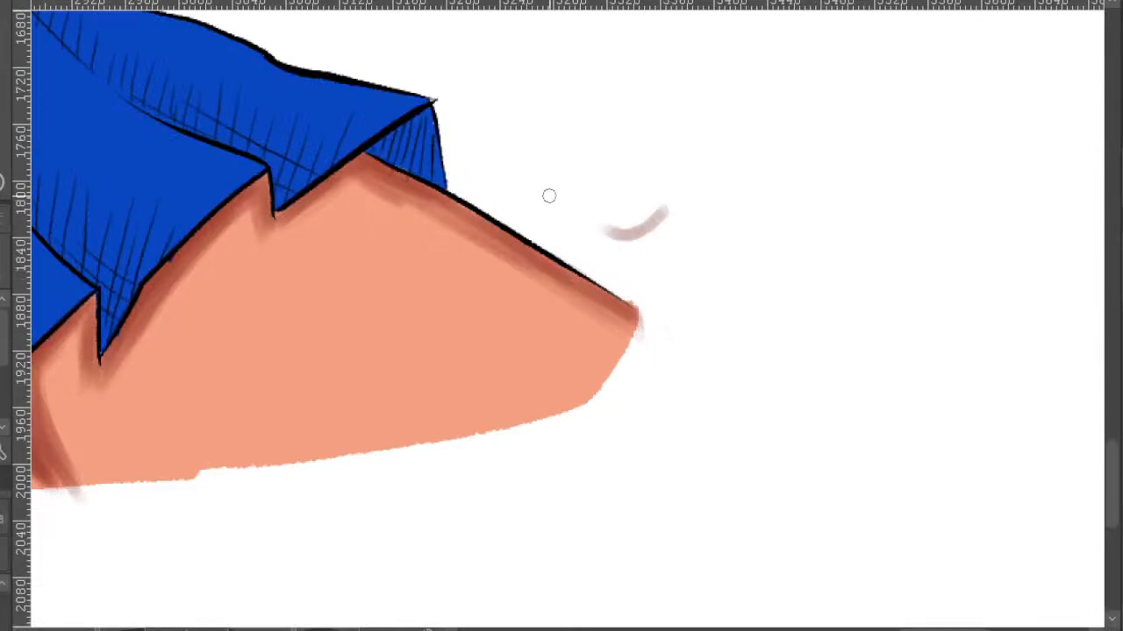
# - Examine the thigh shading against the skirt and lower body
pyautogui.scroll(-2, 544, 197)
pyautogui.moveTo(573, 219)
pyautogui.mouseDown()
pyautogui.moveTo(725, 216)
pyautogui.moveTo(813, 2)
pyautogui.mouseUp()
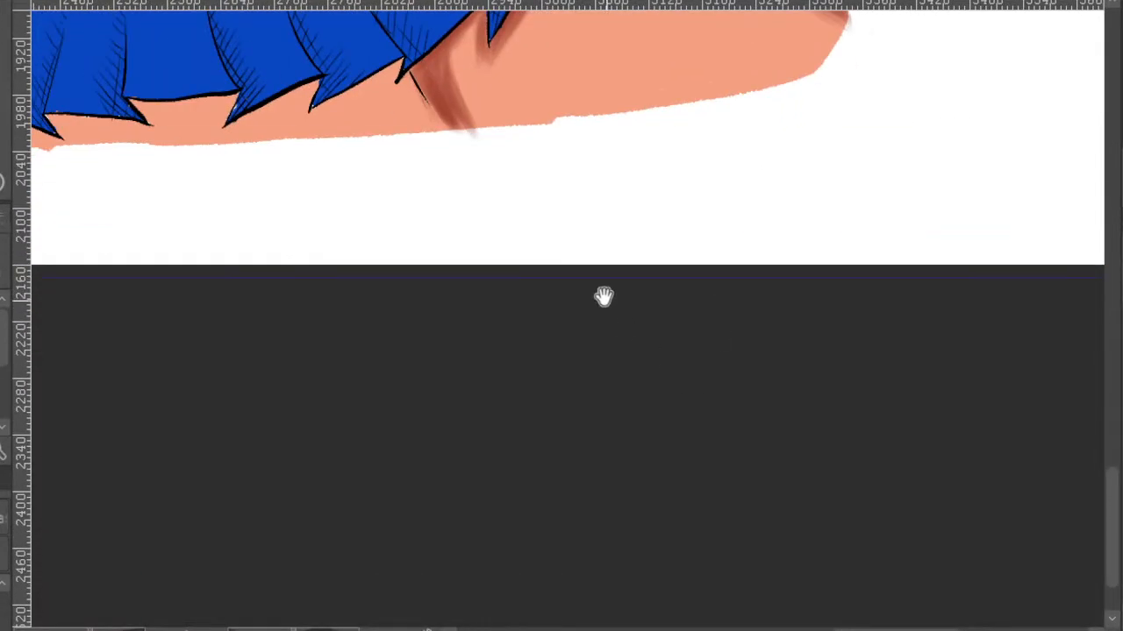
pyautogui.moveTo(562, 154); pyautogui.dragTo(617, 371)
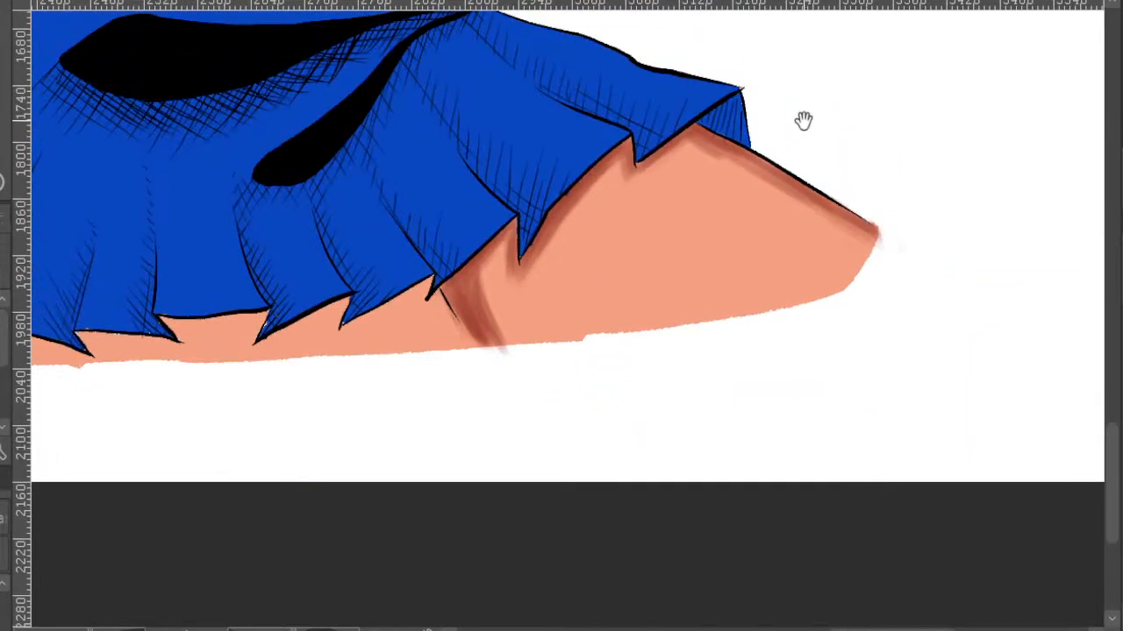
pyautogui.moveTo(762, 108); pyautogui.dragTo(738, 77)
pyautogui.scroll(-2, 1004, 121)
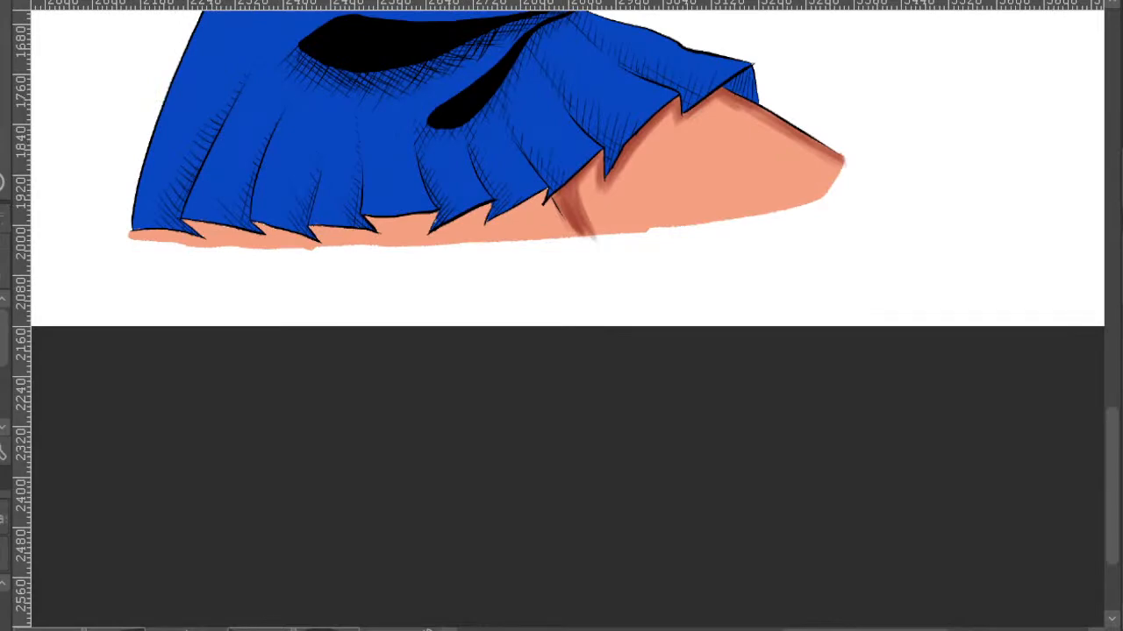
pyautogui.moveTo(990, 325); pyautogui.dragTo(1000, 529)
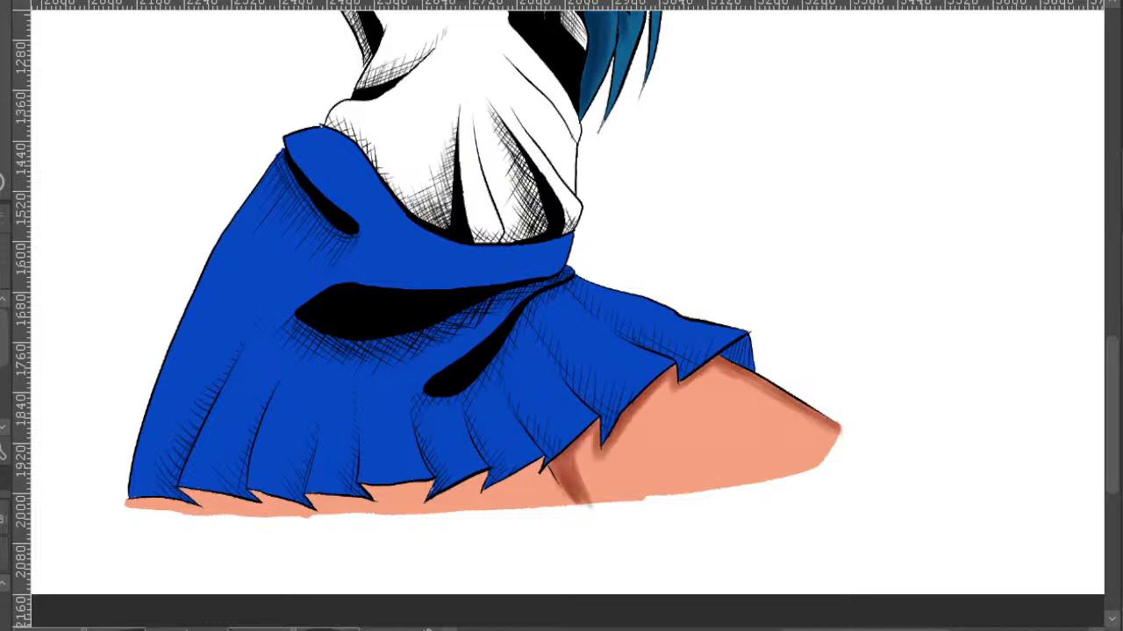
pyautogui.moveTo(783, 467); pyautogui.dragTo(855, 420)
pyautogui.scroll(1, 590, 441)
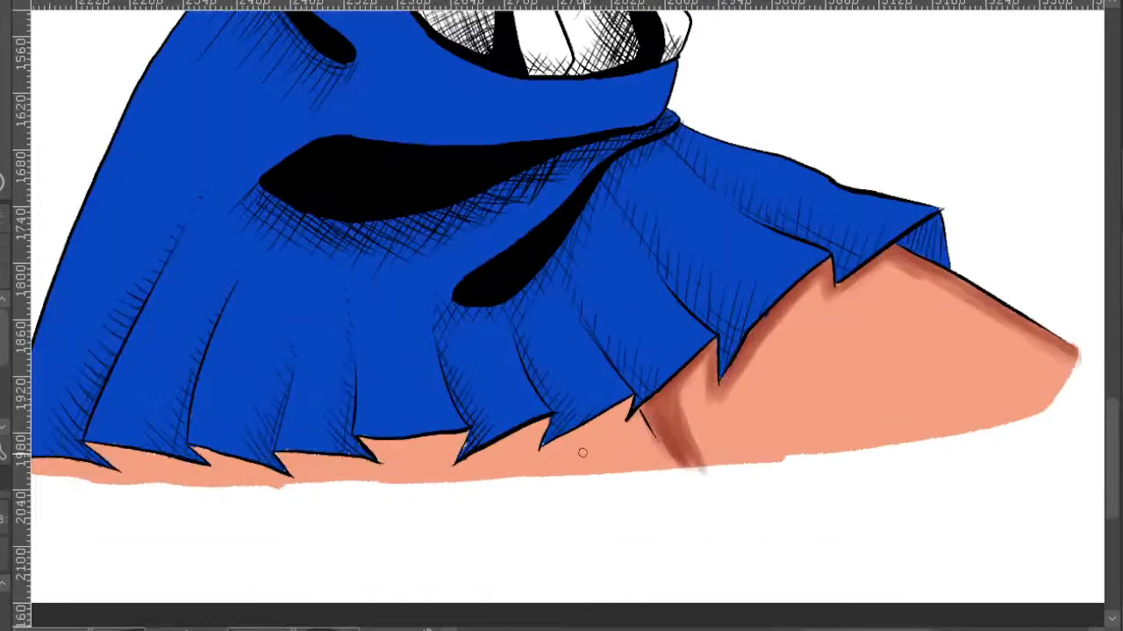
# - Erase the skin color beside the leg crease to leave a white gap between the two legs
pyautogui.moveTo(581, 492)
pyautogui.mouseDown()
pyautogui.moveTo(584, 453)
pyautogui.moveTo(622, 446)
pyautogui.moveTo(669, 486)
pyautogui.moveTo(641, 441)
pyautogui.moveTo(593, 472)
pyautogui.moveTo(587, 431)
pyautogui.moveTo(625, 403)
pyautogui.moveTo(619, 418)
pyautogui.mouseUp()
pyautogui.moveTo(630, 397)
pyautogui.mouseDown()
pyautogui.moveTo(619, 404)
pyautogui.moveTo(631, 399)
pyautogui.mouseUp()
pyautogui.press('b')
pyautogui.moveTo(797, 403); pyautogui.dragTo(697, 339)
pyautogui.scroll(-2, 804, 296)
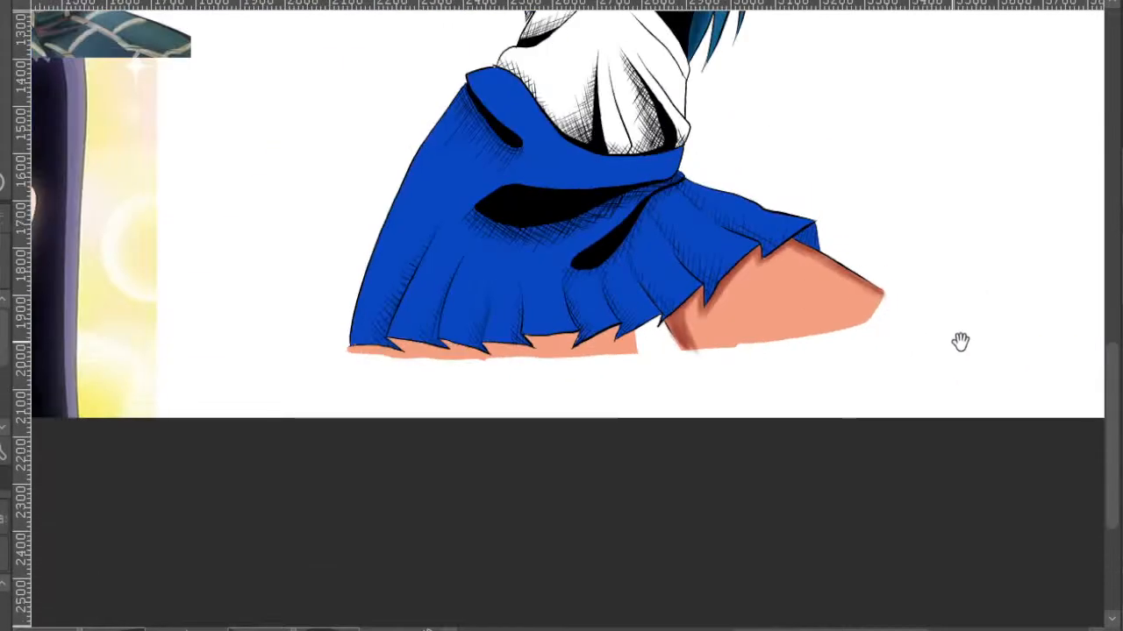
# - Compare the coloring and shading of the whole figure with the reference artworks
pyautogui.moveTo(961, 343); pyautogui.dragTo(868, 362)
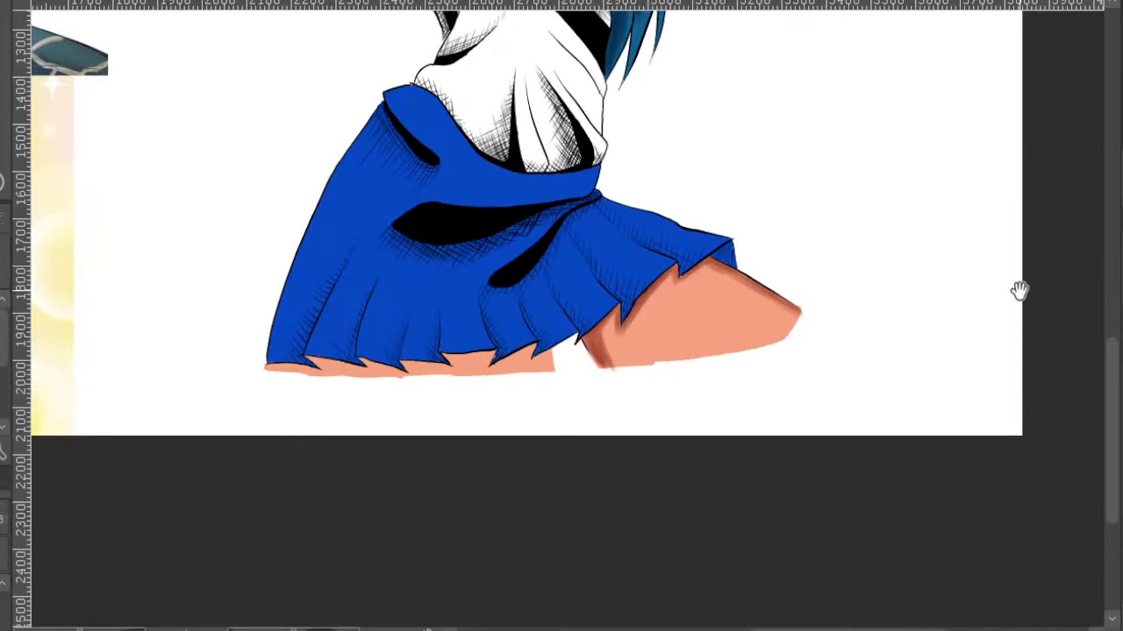
pyautogui.moveTo(967, 213); pyautogui.dragTo(968, 358)
pyautogui.moveTo(928, 245); pyautogui.dragTo(921, 548)
pyautogui.moveTo(796, 369); pyautogui.dragTo(818, 452)
pyautogui.moveTo(688, 262); pyautogui.dragTo(691, 314)
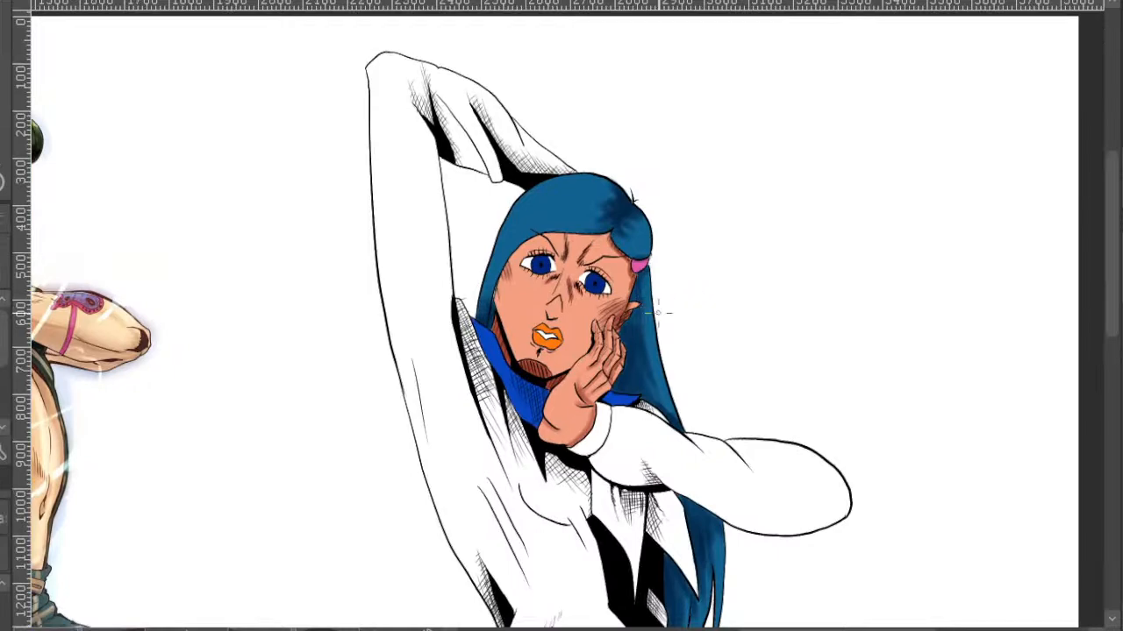
pyautogui.scroll(-1, 682, 371)
pyautogui.moveTo(681, 371); pyautogui.dragTo(746, 133)
pyautogui.moveTo(724, 283); pyautogui.dragTo(692, 188)
pyautogui.moveTo(706, 263); pyautogui.dragTo(747, 115)
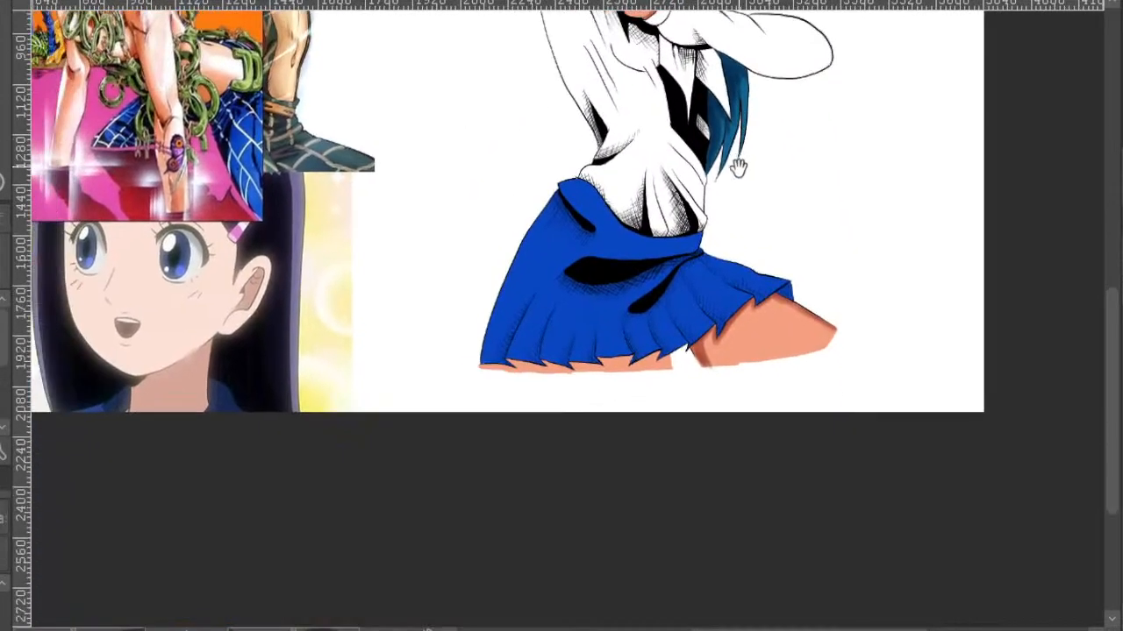
pyautogui.scroll(-2, 739, 161)
pyautogui.scroll(2, 385, 576)
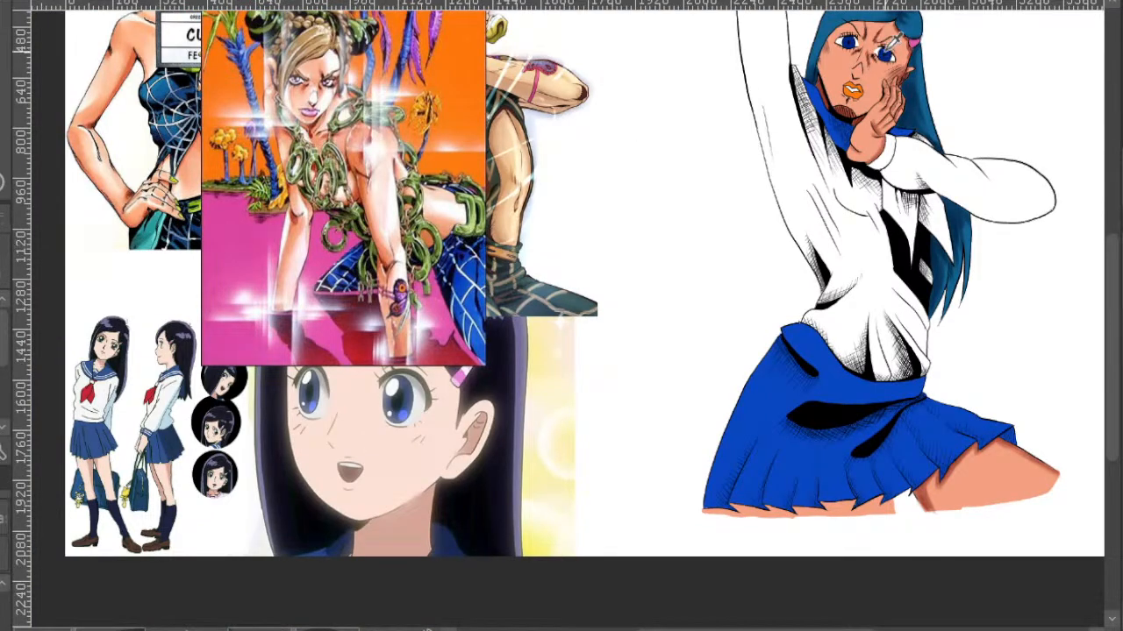
pyautogui.scroll(3, 888, 97)
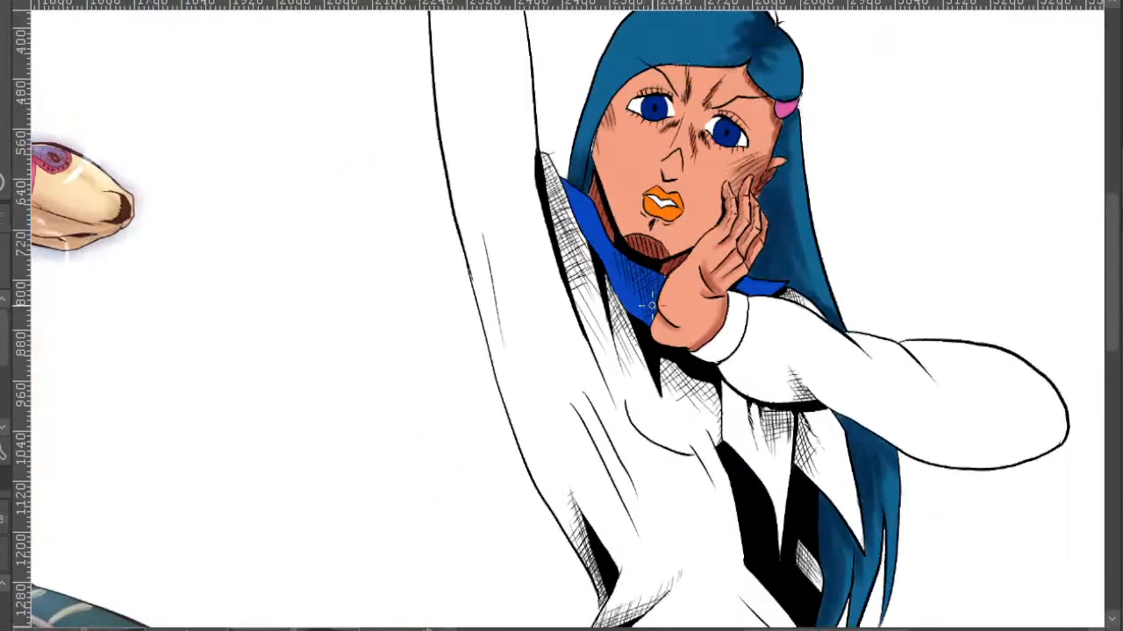
# - Shade the hatched blue collar below the chin and jaw with dark blue
pyautogui.scroll(3, 651, 305)
pyautogui.moveTo(646, 263)
pyautogui.mouseDown()
pyautogui.moveTo(652, 245)
pyautogui.moveTo(664, 263)
pyautogui.moveTo(649, 344)
pyautogui.moveTo(645, 252)
pyautogui.moveTo(580, 187)
pyautogui.mouseUp()
pyautogui.moveTo(654, 281)
pyautogui.mouseDown()
pyautogui.moveTo(630, 218)
pyautogui.moveTo(594, 193)
pyautogui.mouseUp()
pyautogui.moveTo(646, 290); pyautogui.dragTo(575, 170)
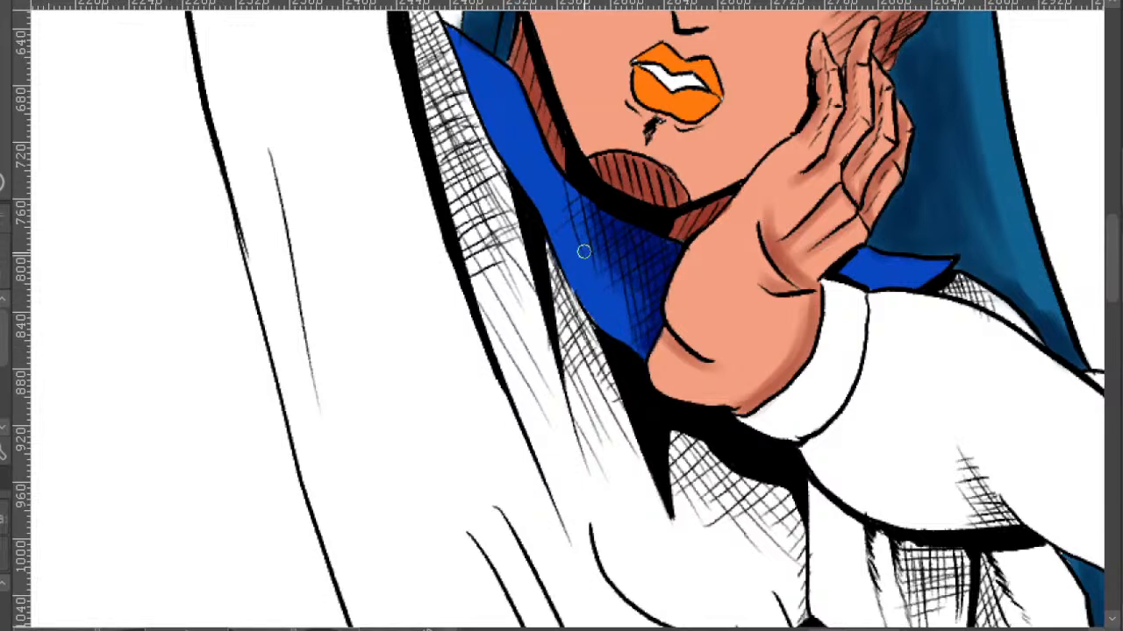
pyautogui.moveTo(607, 244)
pyautogui.mouseDown()
pyautogui.moveTo(554, 178)
pyautogui.moveTo(528, 117)
pyautogui.moveTo(555, 187)
pyautogui.moveTo(603, 241)
pyautogui.mouseUp()
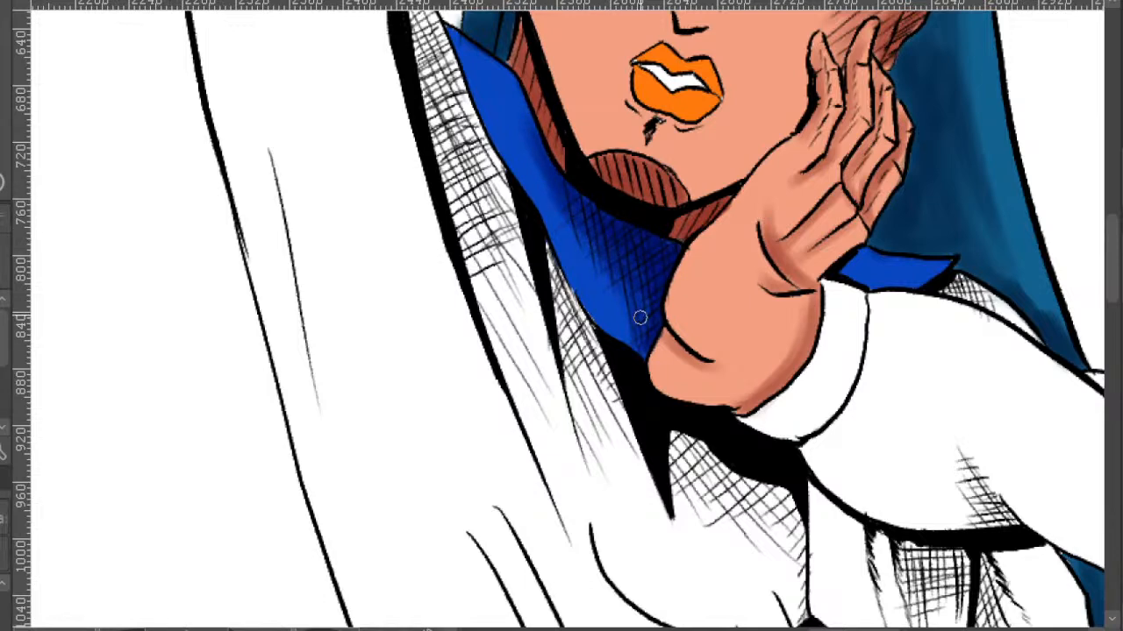
# - Shade the collar tip behind the raised wrist with dark blue
pyautogui.scroll(2, 676, 193)
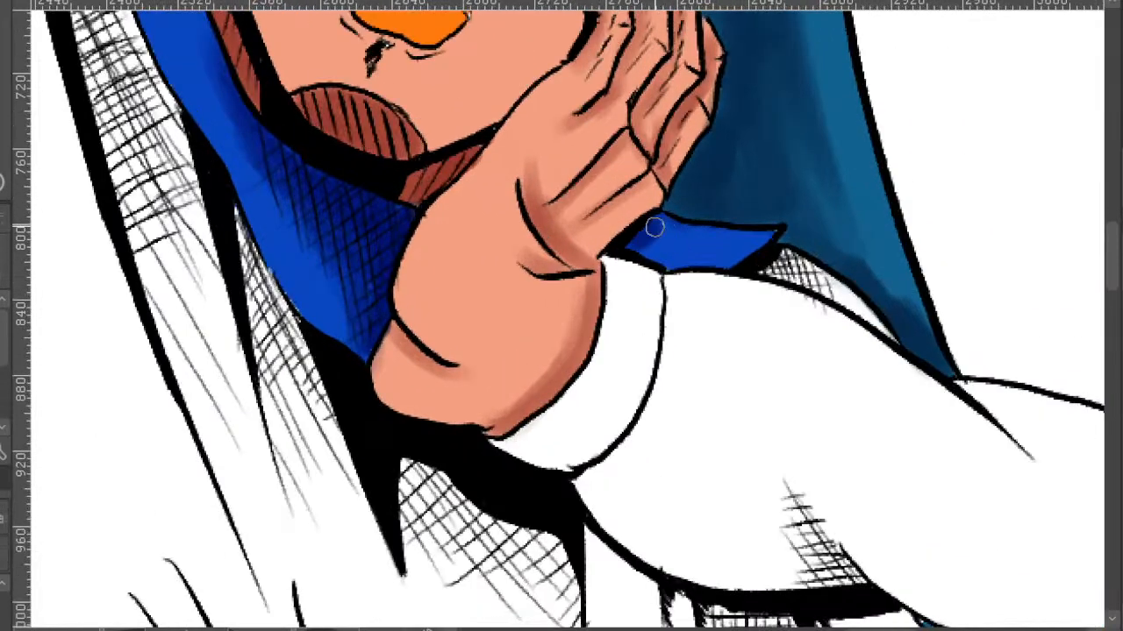
pyautogui.moveTo(639, 252)
pyautogui.mouseDown()
pyautogui.moveTo(718, 260)
pyautogui.moveTo(718, 240)
pyautogui.moveTo(663, 225)
pyautogui.moveTo(717, 264)
pyautogui.moveTo(665, 289)
pyautogui.mouseUp()
pyautogui.press('e')
pyautogui.press('b')
# - Paint dark-blue shadow over the hatching at the narrow waist end of the skirt's large black fold
pyautogui.scroll(-2, 680, 296)
pyautogui.moveTo(727, 448)
pyautogui.mouseDown()
pyautogui.moveTo(828, 351)
pyautogui.moveTo(898, 446)
pyautogui.mouseUp()
pyautogui.scroll(-2, 768, 368)
pyautogui.moveTo(810, 381)
pyautogui.mouseDown()
pyautogui.moveTo(697, 213)
pyautogui.moveTo(649, 61)
pyautogui.mouseUp()
pyautogui.moveTo(590, 488)
pyautogui.mouseDown()
pyautogui.moveTo(656, 309)
pyautogui.moveTo(763, 290)
pyautogui.mouseUp()
pyautogui.scroll(2, 770, 350)
pyautogui.moveTo(784, 347); pyautogui.dragTo(836, 325)
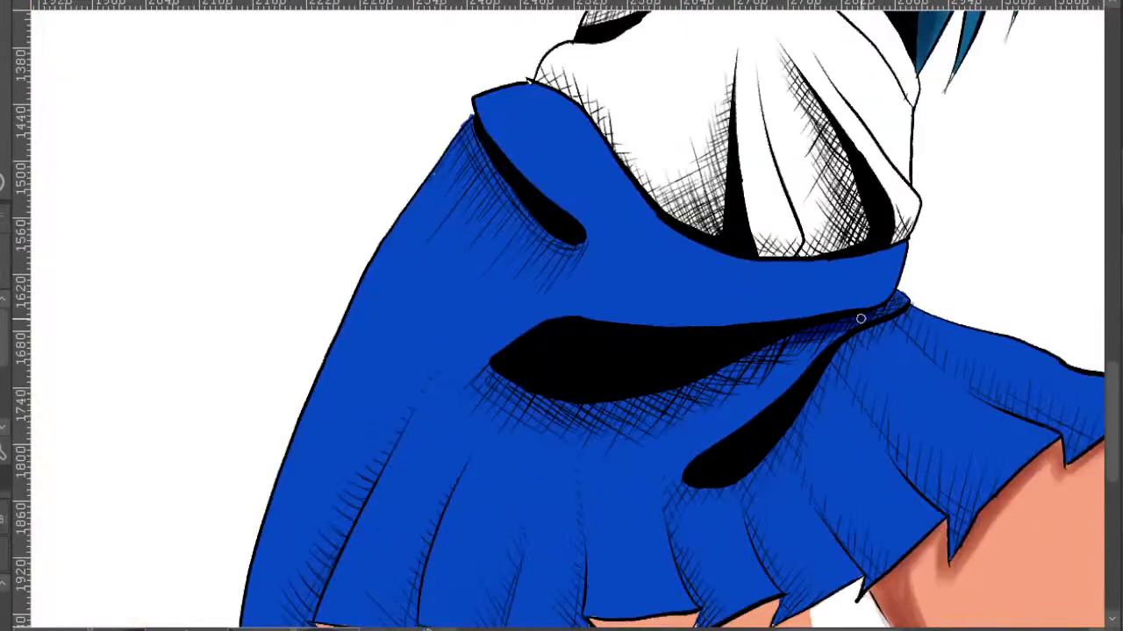
pyautogui.moveTo(891, 301); pyautogui.dragTo(758, 359)
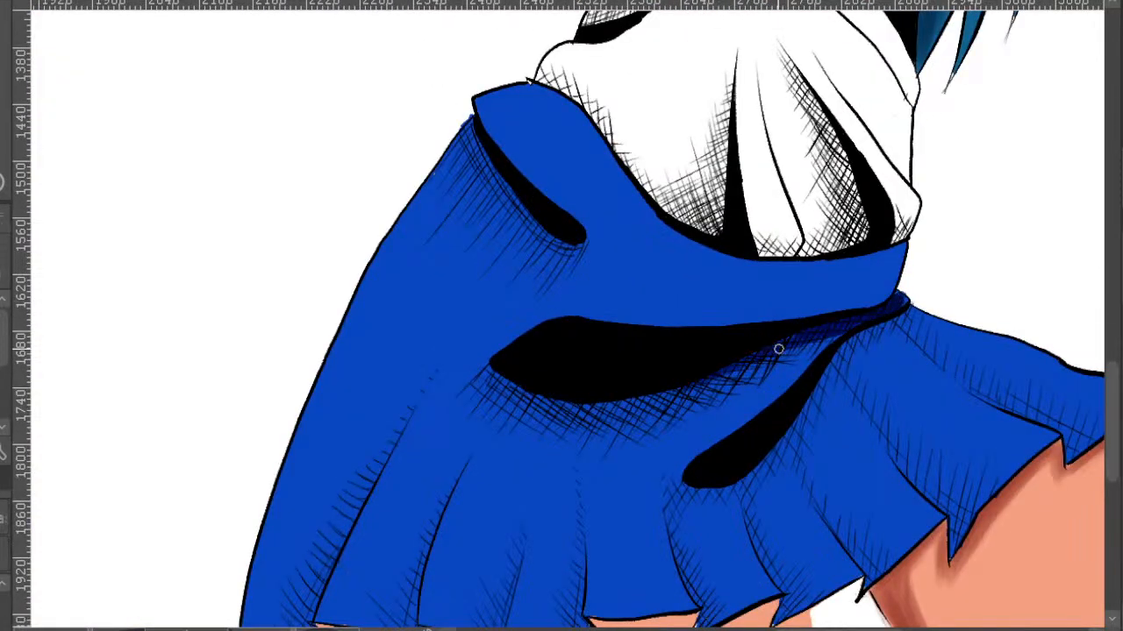
# - Extend the dark-blue shadow along the hatched lower edge of the skirt's large black fold
pyautogui.moveTo(488, 375)
pyautogui.mouseDown()
pyautogui.moveTo(535, 396)
pyautogui.moveTo(772, 354)
pyautogui.mouseUp()
pyautogui.moveTo(567, 408)
pyautogui.mouseDown()
pyautogui.moveTo(652, 404)
pyautogui.moveTo(547, 409)
pyautogui.moveTo(554, 420)
pyautogui.moveTo(692, 398)
pyautogui.moveTo(567, 410)
pyautogui.moveTo(688, 393)
pyautogui.moveTo(769, 357)
pyautogui.moveTo(688, 403)
pyautogui.moveTo(556, 425)
pyautogui.mouseUp()
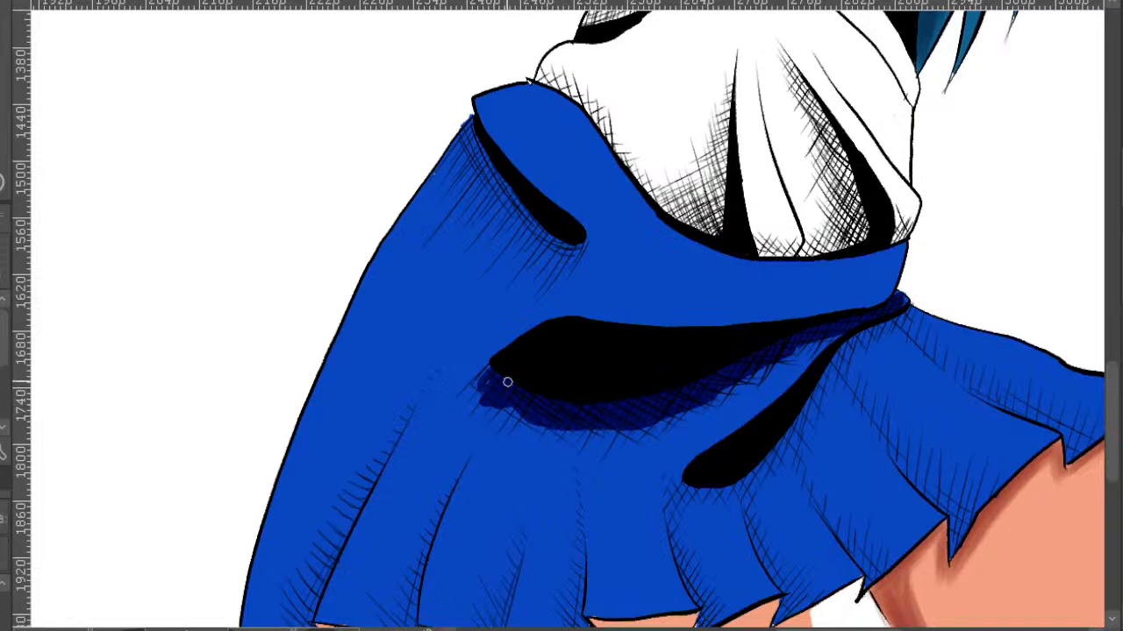
pyautogui.moveTo(842, 341)
pyautogui.mouseDown()
pyautogui.moveTo(803, 347)
pyautogui.moveTo(714, 398)
pyautogui.mouseUp()
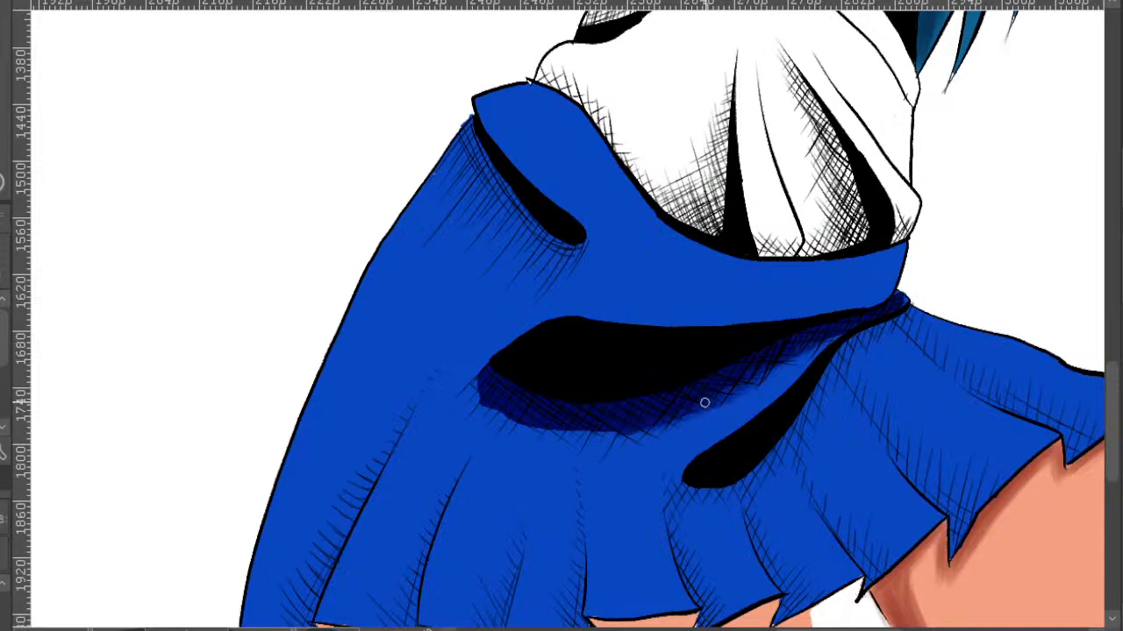
# - Widen and soften the dark-blue shadow beneath the skirt's large black fold, building it up around the fold's rounded end
pyautogui.moveTo(818, 347)
pyautogui.mouseDown()
pyautogui.moveTo(653, 434)
pyautogui.moveTo(573, 428)
pyautogui.mouseUp()
pyautogui.moveTo(496, 383)
pyautogui.mouseDown()
pyautogui.moveTo(499, 359)
pyautogui.moveTo(582, 419)
pyautogui.moveTo(635, 435)
pyautogui.mouseUp()
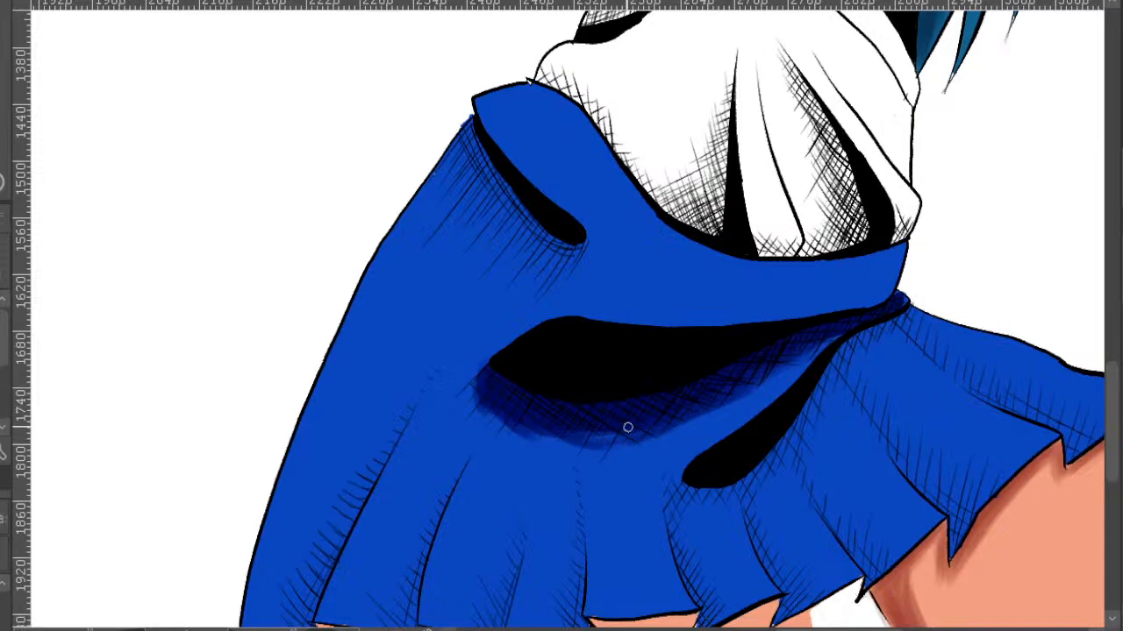
pyautogui.moveTo(516, 434)
pyautogui.mouseDown()
pyautogui.moveTo(629, 388)
pyautogui.moveTo(537, 421)
pyautogui.mouseUp()
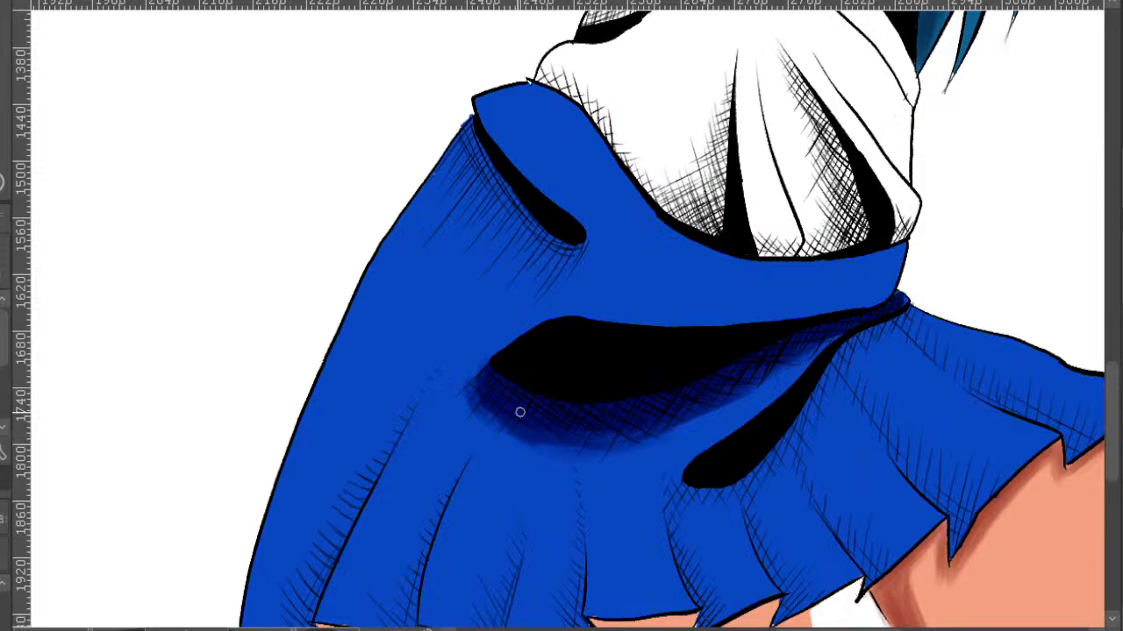
# - Paint dark-blue shadow along the lower edge of the skirt's smaller black fold, from the waist to its rounded end
pyautogui.hscroll(3, 960, 381)
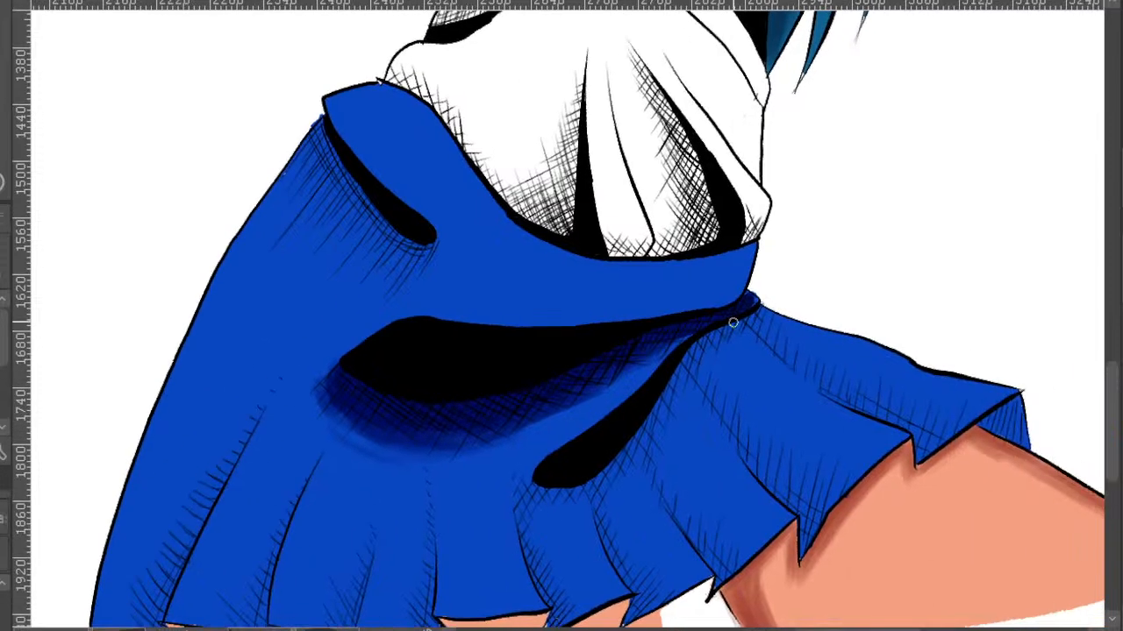
pyautogui.moveTo(758, 311)
pyautogui.mouseDown()
pyautogui.moveTo(690, 362)
pyautogui.moveTo(694, 349)
pyautogui.moveTo(610, 468)
pyautogui.moveTo(542, 488)
pyautogui.moveTo(598, 484)
pyautogui.moveTo(676, 377)
pyautogui.mouseUp()
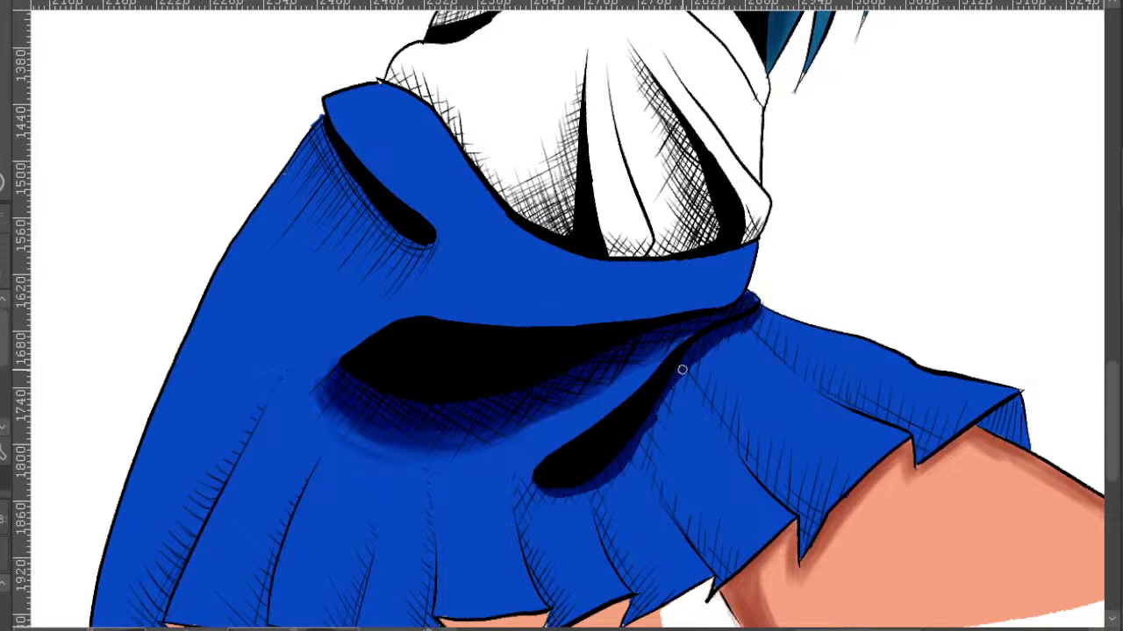
pyautogui.moveTo(560, 491)
pyautogui.mouseDown()
pyautogui.moveTo(647, 447)
pyautogui.moveTo(658, 402)
pyautogui.mouseUp()
pyautogui.moveTo(624, 476); pyautogui.dragTo(665, 401)
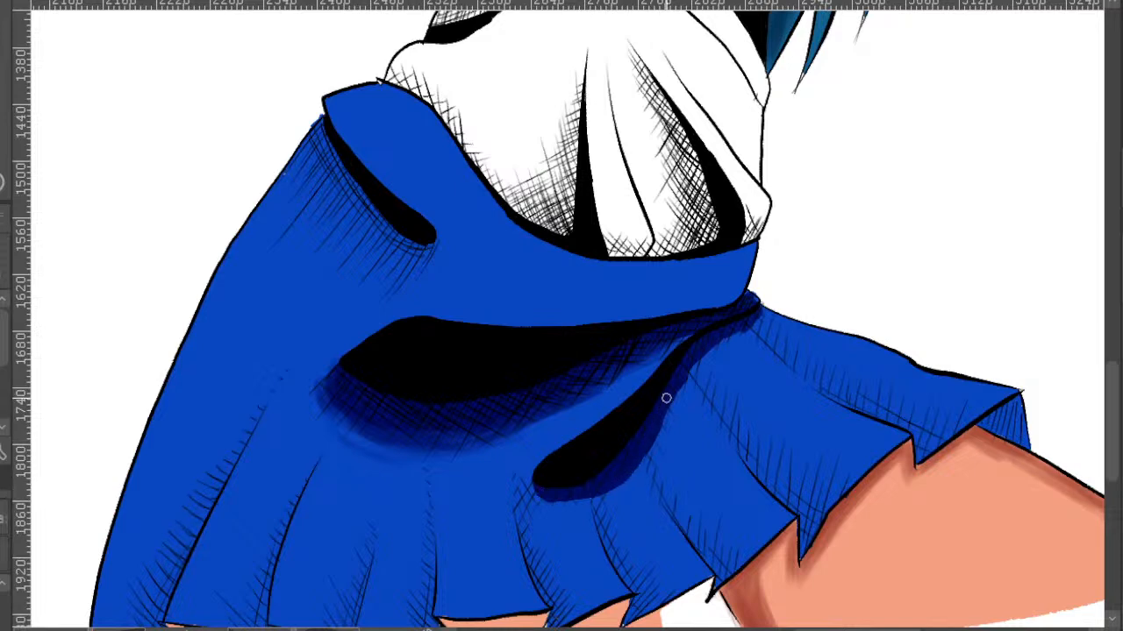
pyautogui.moveTo(764, 311)
pyautogui.mouseDown()
pyautogui.moveTo(694, 368)
pyautogui.moveTo(706, 355)
pyautogui.mouseUp()
pyautogui.moveTo(541, 496)
pyautogui.mouseDown()
pyautogui.moveTo(616, 492)
pyautogui.moveTo(653, 465)
pyautogui.moveTo(664, 424)
pyautogui.moveTo(629, 477)
pyautogui.mouseUp()
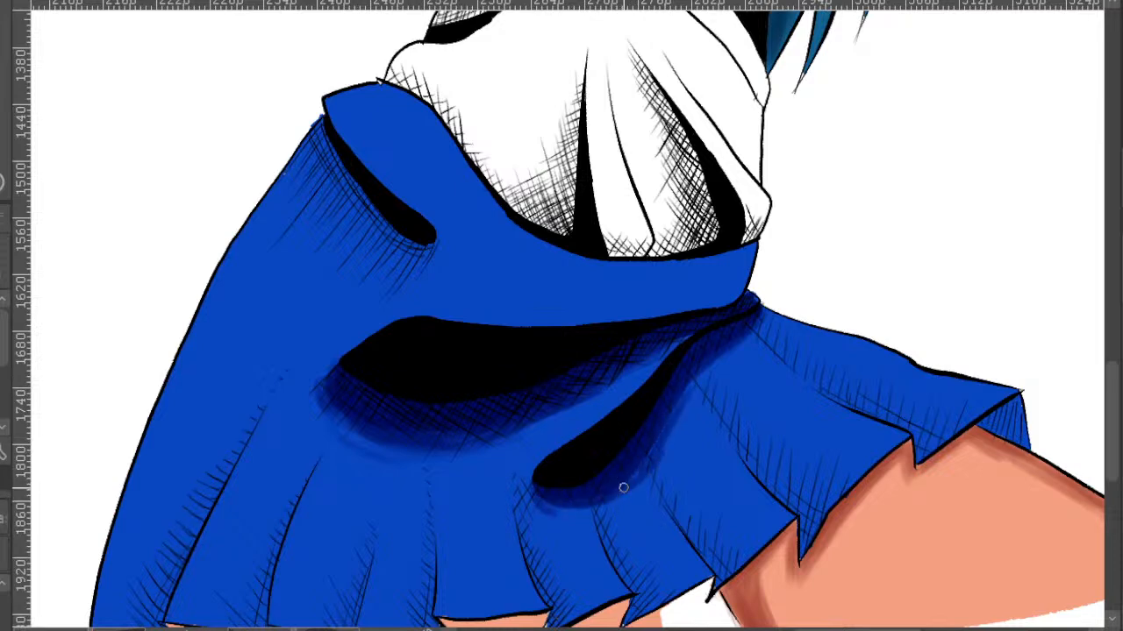
# - Shade the hatched pleat above the raised thigh with dark blue, from the waist to its jagged hem tip
pyautogui.moveTo(799, 397)
pyautogui.mouseDown()
pyautogui.moveTo(682, 380)
pyautogui.moveTo(586, 414)
pyautogui.mouseUp()
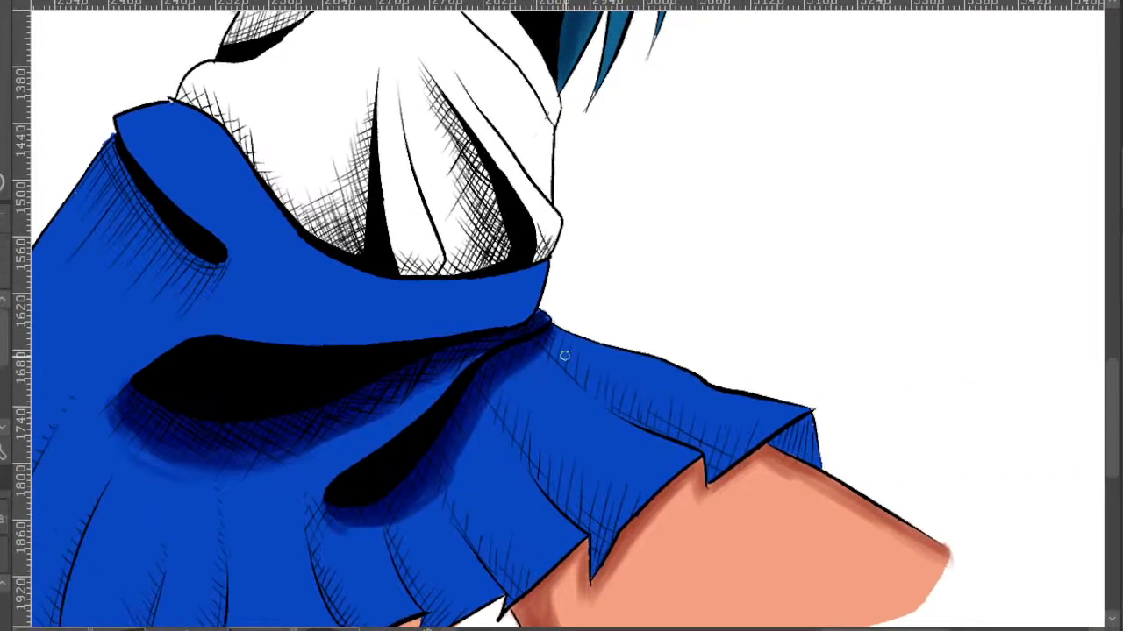
pyautogui.moveTo(567, 370); pyautogui.dragTo(673, 435)
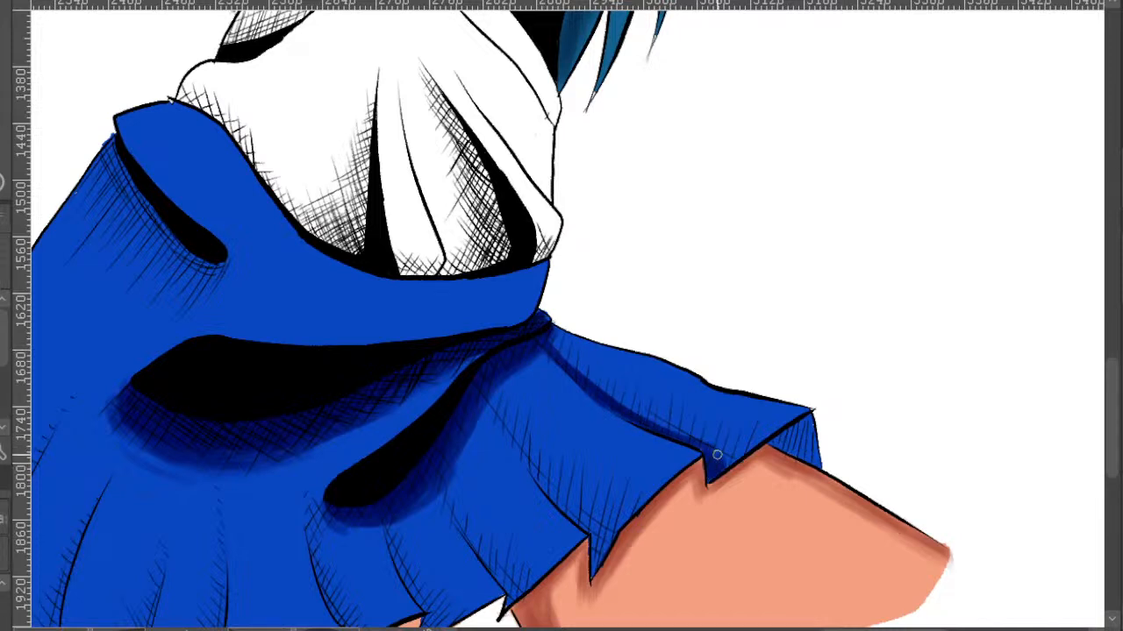
pyautogui.moveTo(553, 343)
pyautogui.mouseDown()
pyautogui.moveTo(626, 399)
pyautogui.moveTo(584, 372)
pyautogui.moveTo(606, 396)
pyautogui.moveTo(708, 442)
pyautogui.mouseUp()
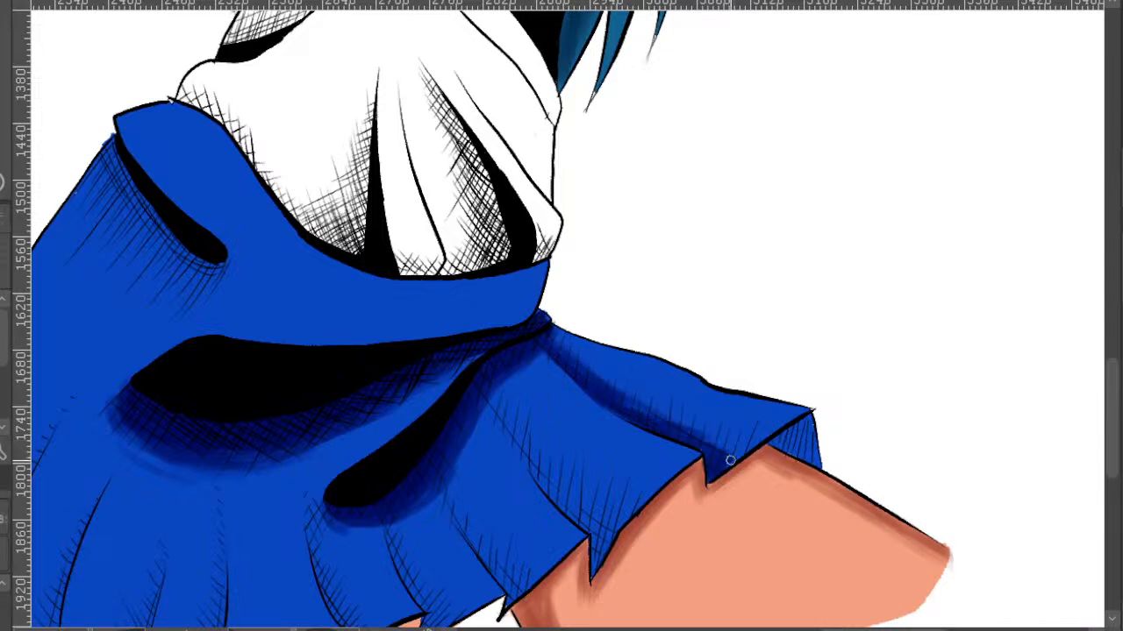
pyautogui.moveTo(602, 381); pyautogui.dragTo(625, 370)
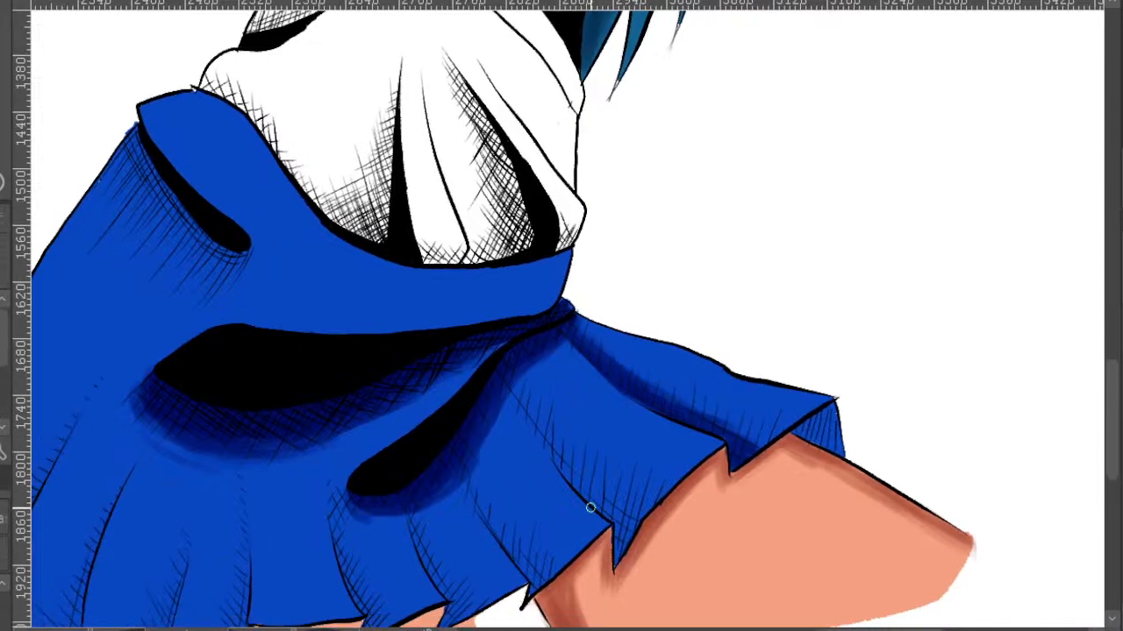
# - Shade the hatched pleat lines radiating from the smaller black fold down to the hem with dark blue
pyautogui.moveTo(621, 546)
pyautogui.mouseDown()
pyautogui.moveTo(605, 498)
pyautogui.moveTo(527, 437)
pyautogui.mouseUp()
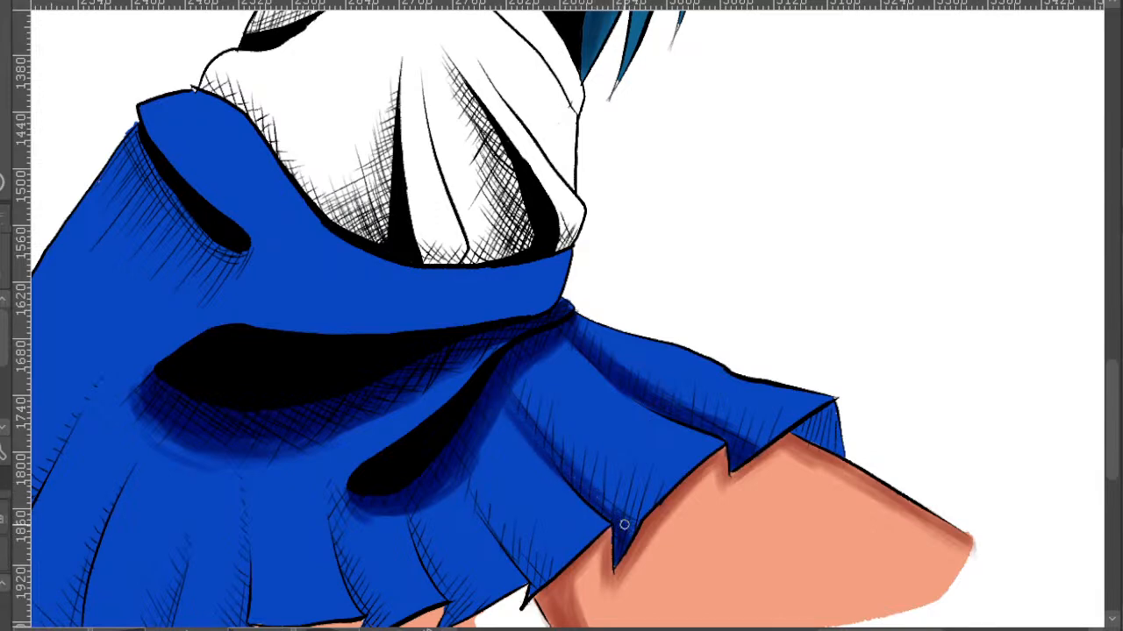
pyautogui.moveTo(466, 483); pyautogui.dragTo(496, 535)
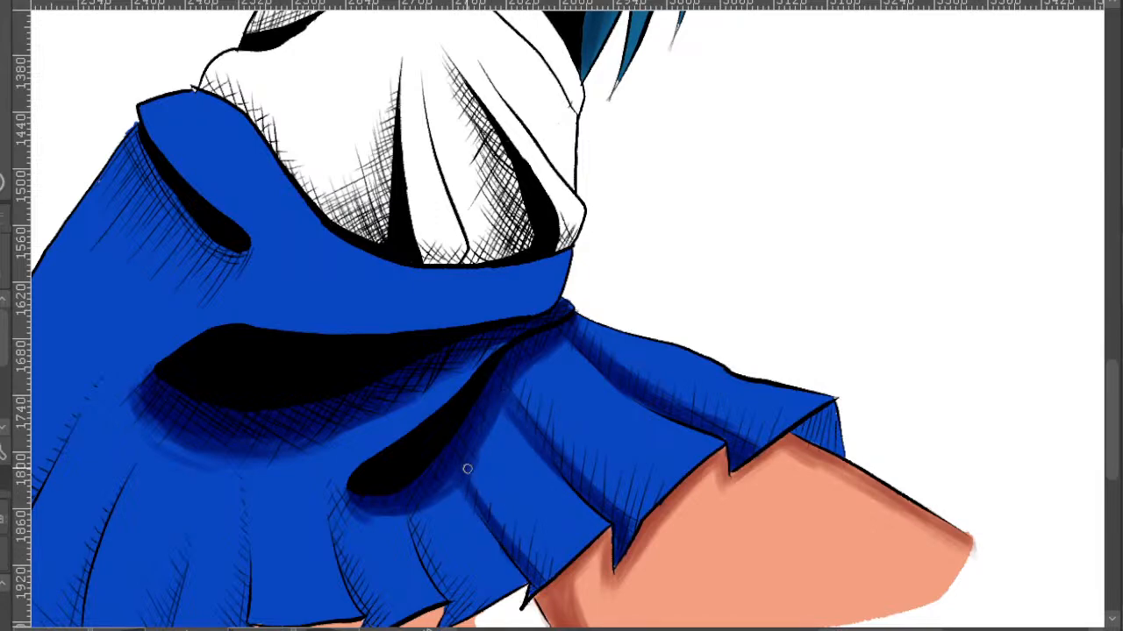
pyautogui.moveTo(483, 471); pyautogui.dragTo(528, 394)
pyautogui.moveTo(455, 437)
pyautogui.mouseDown()
pyautogui.moveTo(498, 519)
pyautogui.moveTo(487, 552)
pyautogui.moveTo(506, 533)
pyautogui.moveTo(449, 447)
pyautogui.mouseUp()
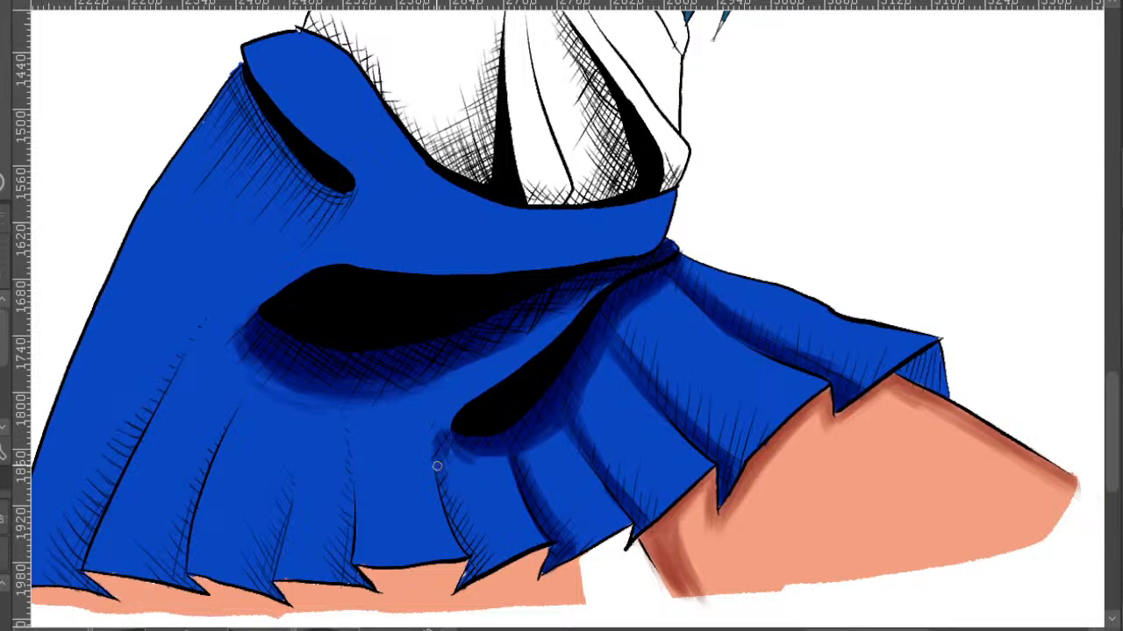
pyautogui.moveTo(456, 498)
pyautogui.mouseDown()
pyautogui.moveTo(477, 559)
pyautogui.moveTo(469, 577)
pyautogui.moveTo(474, 551)
pyautogui.moveTo(446, 433)
pyautogui.mouseUp()
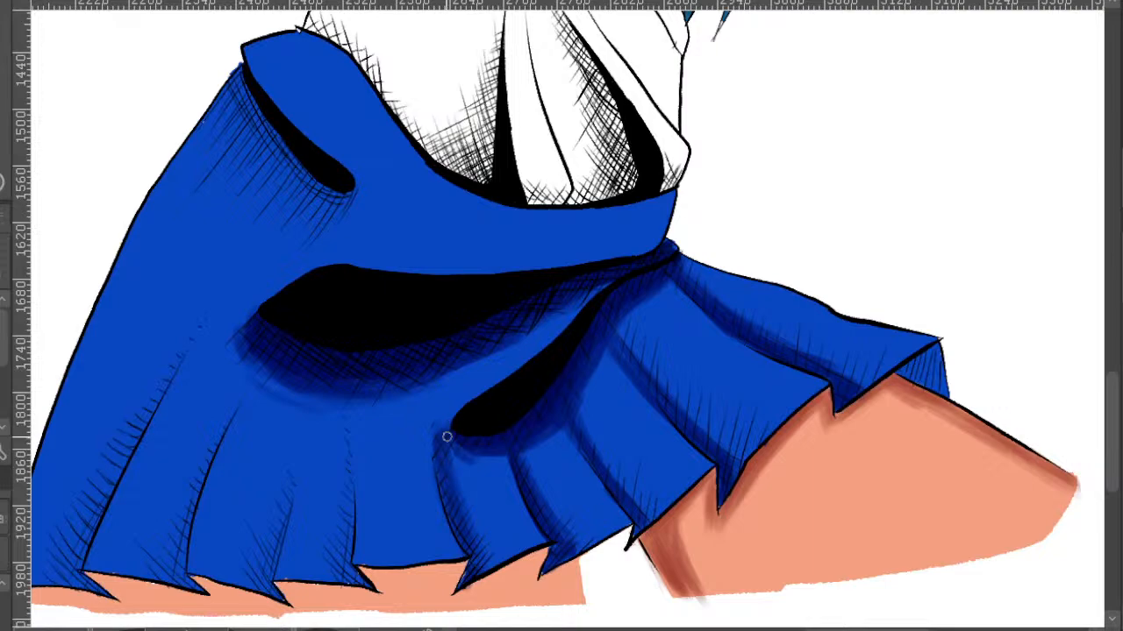
# - Fill the hatched underside of the skirt's outer corner above the raised thigh with dark blue
pyautogui.moveTo(674, 333); pyautogui.dragTo(774, 232)
pyautogui.moveTo(764, 289); pyautogui.dragTo(764, 325)
pyautogui.moveTo(965, 208)
pyautogui.mouseDown()
pyautogui.moveTo(775, 238)
pyautogui.moveTo(586, 236)
pyautogui.mouseUp()
pyautogui.scroll(3, 591, 260)
pyautogui.moveTo(542, 300)
pyautogui.mouseDown()
pyautogui.moveTo(566, 280)
pyautogui.moveTo(524, 305)
pyautogui.moveTo(568, 308)
pyautogui.moveTo(607, 327)
pyautogui.moveTo(617, 345)
pyautogui.moveTo(597, 256)
pyautogui.moveTo(567, 328)
pyautogui.moveTo(770, 289)
pyautogui.mouseUp()
pyautogui.scroll(-3, 565, 333)
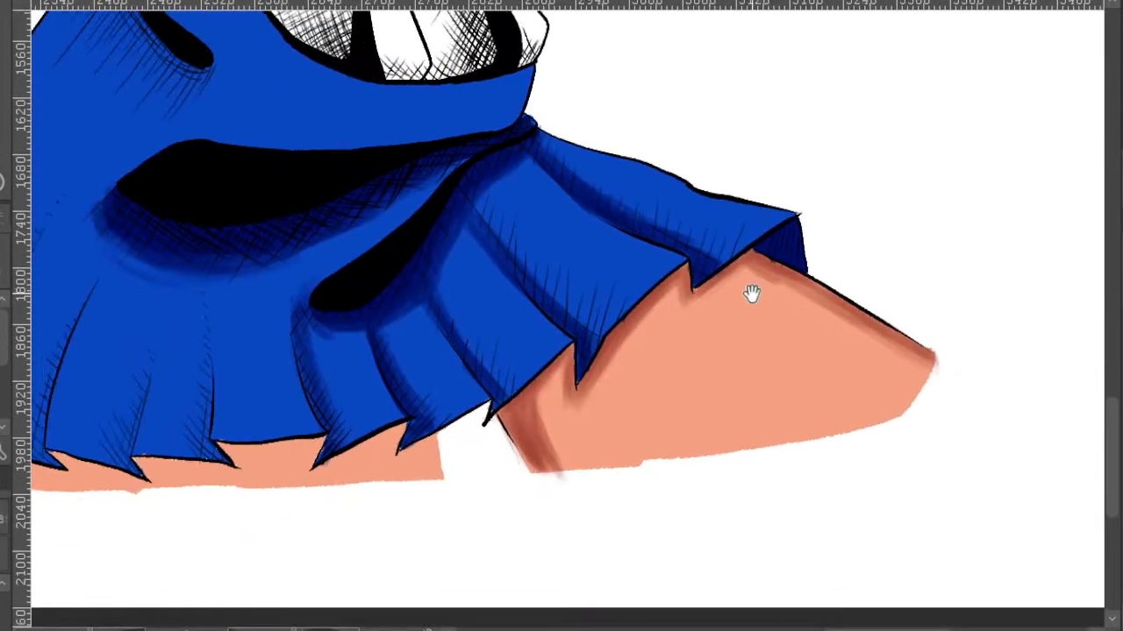
# - Shade the vertical pleat under the middle of the large black fold with dark blue, widening the shadow at the hem
pyautogui.moveTo(454, 404); pyautogui.dragTo(870, 348)
pyautogui.moveTo(743, 295); pyautogui.dragTo(665, 337)
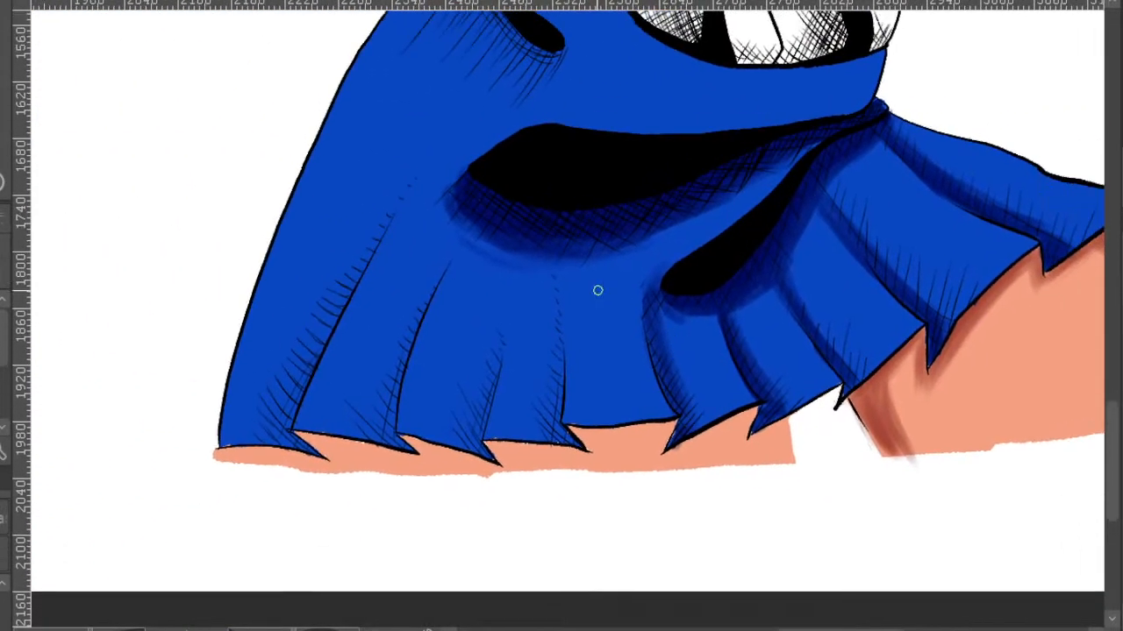
pyautogui.scroll(2, 575, 300)
pyautogui.moveTo(546, 453)
pyautogui.mouseDown()
pyautogui.moveTo(549, 468)
pyautogui.moveTo(543, 250)
pyautogui.mouseUp()
pyautogui.moveTo(548, 434)
pyautogui.mouseDown()
pyautogui.moveTo(549, 493)
pyautogui.moveTo(526, 496)
pyautogui.moveTo(541, 261)
pyautogui.moveTo(544, 384)
pyautogui.moveTo(546, 272)
pyautogui.mouseUp()
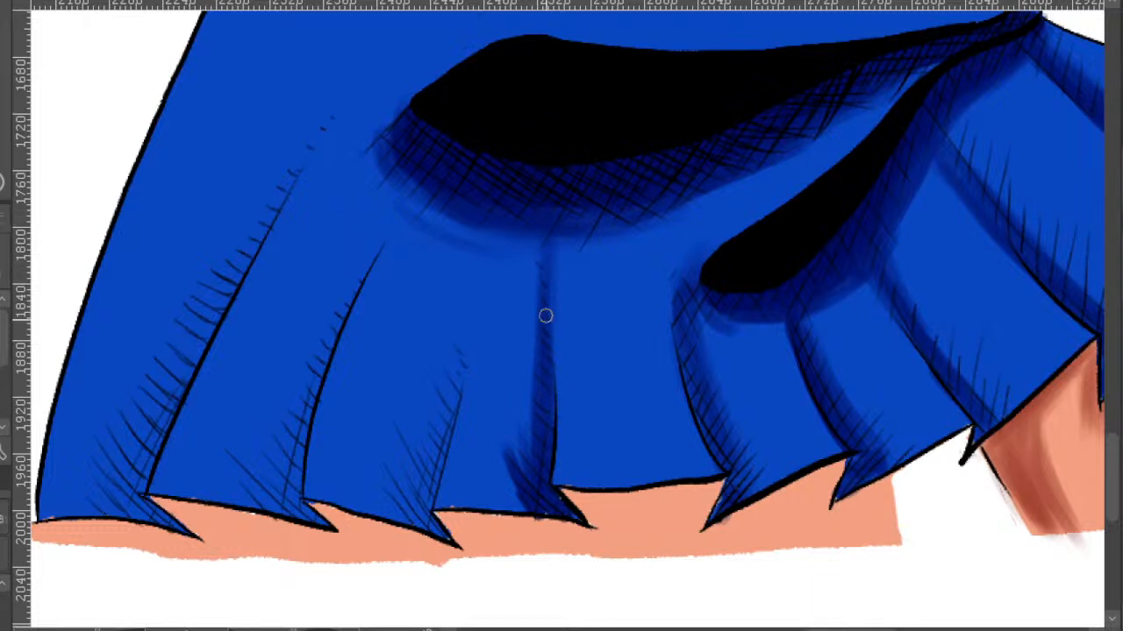
pyautogui.moveTo(531, 501)
pyautogui.mouseDown()
pyautogui.moveTo(527, 512)
pyautogui.moveTo(514, 496)
pyautogui.moveTo(490, 501)
pyautogui.mouseUp()
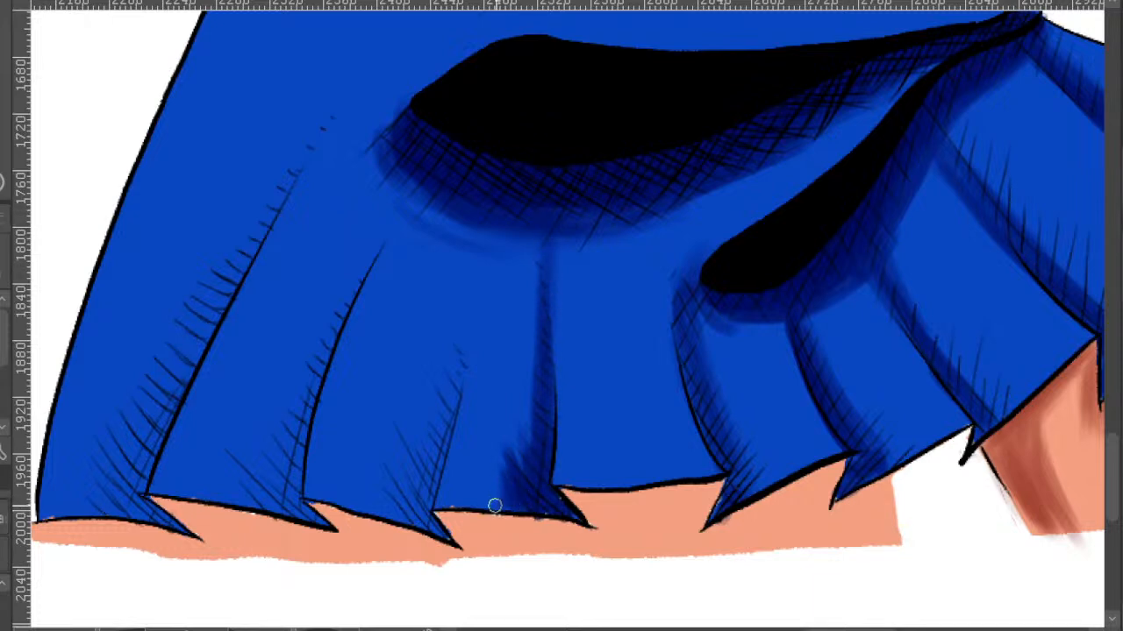
# - Shade the short hatched pleat beside the vertical one with dark blue, from the hem up toward the large fold
pyautogui.moveTo(568, 398); pyautogui.dragTo(718, 337)
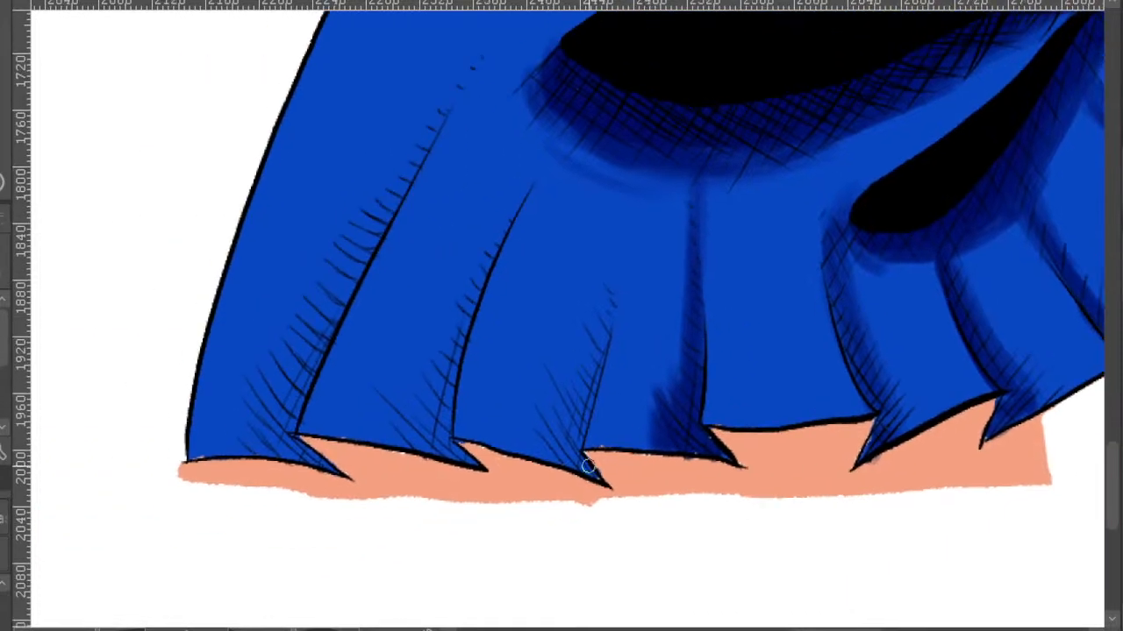
pyautogui.moveTo(576, 454)
pyautogui.mouseDown()
pyautogui.moveTo(619, 214)
pyautogui.moveTo(613, 274)
pyautogui.mouseUp()
pyautogui.moveTo(564, 459)
pyautogui.mouseDown()
pyautogui.moveTo(554, 441)
pyautogui.moveTo(587, 371)
pyautogui.moveTo(579, 365)
pyautogui.moveTo(561, 435)
pyautogui.mouseUp()
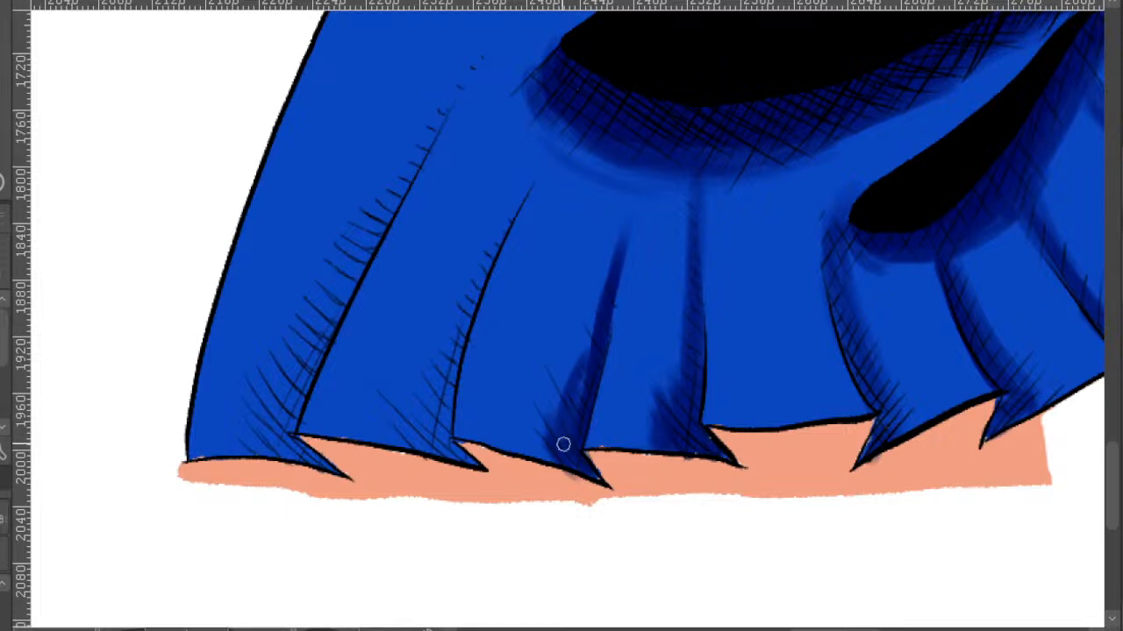
pyautogui.moveTo(593, 301)
pyautogui.mouseDown()
pyautogui.moveTo(552, 396)
pyautogui.moveTo(587, 386)
pyautogui.moveTo(641, 178)
pyautogui.moveTo(597, 359)
pyautogui.mouseUp()
pyautogui.moveTo(596, 420); pyautogui.dragTo(575, 348)
pyautogui.moveTo(526, 385)
pyautogui.mouseDown()
pyautogui.moveTo(507, 353)
pyautogui.moveTo(534, 368)
pyautogui.moveTo(557, 353)
pyautogui.mouseUp()
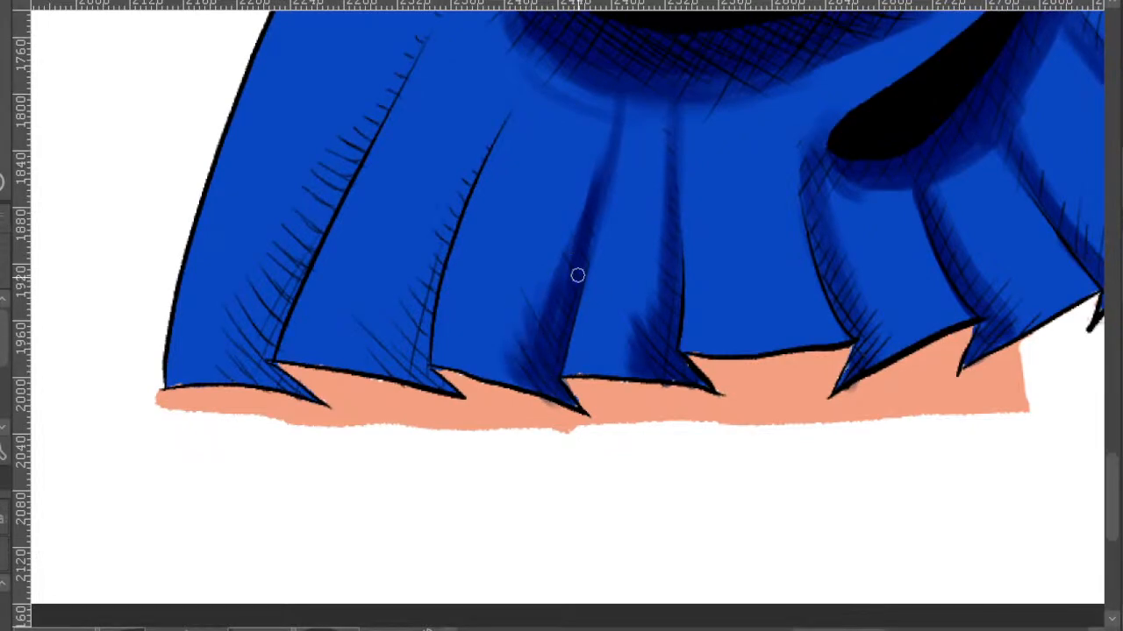
# - Shade the curved pleat below the large fold's rounded end with dark blue, fanning the shadow out over the hem hatching
pyautogui.moveTo(585, 228); pyautogui.dragTo(702, 275)
pyautogui.scroll(1, 546, 410)
pyautogui.moveTo(546, 430)
pyautogui.mouseDown()
pyautogui.moveTo(534, 381)
pyautogui.moveTo(544, 404)
pyautogui.moveTo(561, 278)
pyautogui.mouseUp()
pyautogui.moveTo(638, 194); pyautogui.dragTo(580, 317)
pyautogui.moveTo(501, 424); pyautogui.dragTo(580, 247)
pyautogui.moveTo(484, 449); pyautogui.dragTo(551, 269)
pyautogui.moveTo(476, 522)
pyautogui.mouseDown()
pyautogui.moveTo(481, 541)
pyautogui.moveTo(451, 517)
pyautogui.moveTo(446, 486)
pyautogui.moveTo(481, 555)
pyautogui.moveTo(494, 333)
pyautogui.moveTo(448, 535)
pyautogui.moveTo(398, 514)
pyautogui.moveTo(476, 526)
pyautogui.moveTo(431, 506)
pyautogui.moveTo(484, 375)
pyautogui.mouseUp()
pyautogui.press('space')
pyautogui.moveTo(466, 541); pyautogui.dragTo(533, 298)
# - Extend and deepen the curved pleat's dark-blue shadow up to the rounded end of the large black fold
pyautogui.moveTo(608, 215); pyautogui.dragTo(576, 400)
pyautogui.moveTo(730, 226); pyautogui.dragTo(566, 378)
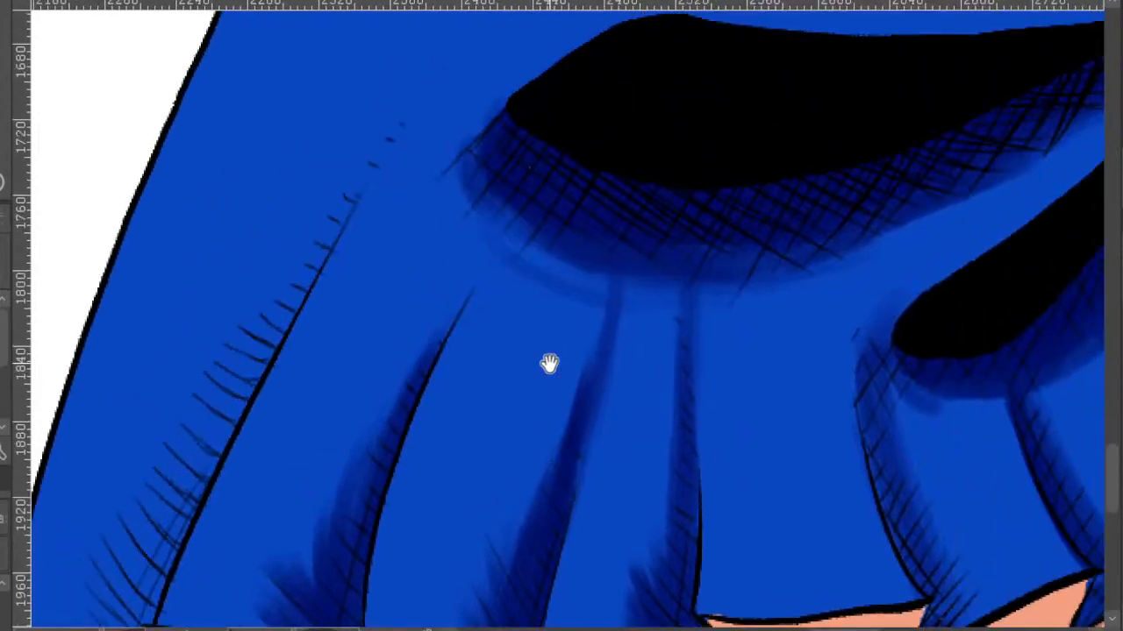
pyautogui.scroll(-1, 549, 170)
pyautogui.scroll(-1, 602, 308)
pyautogui.scroll(-1, 619, 295)
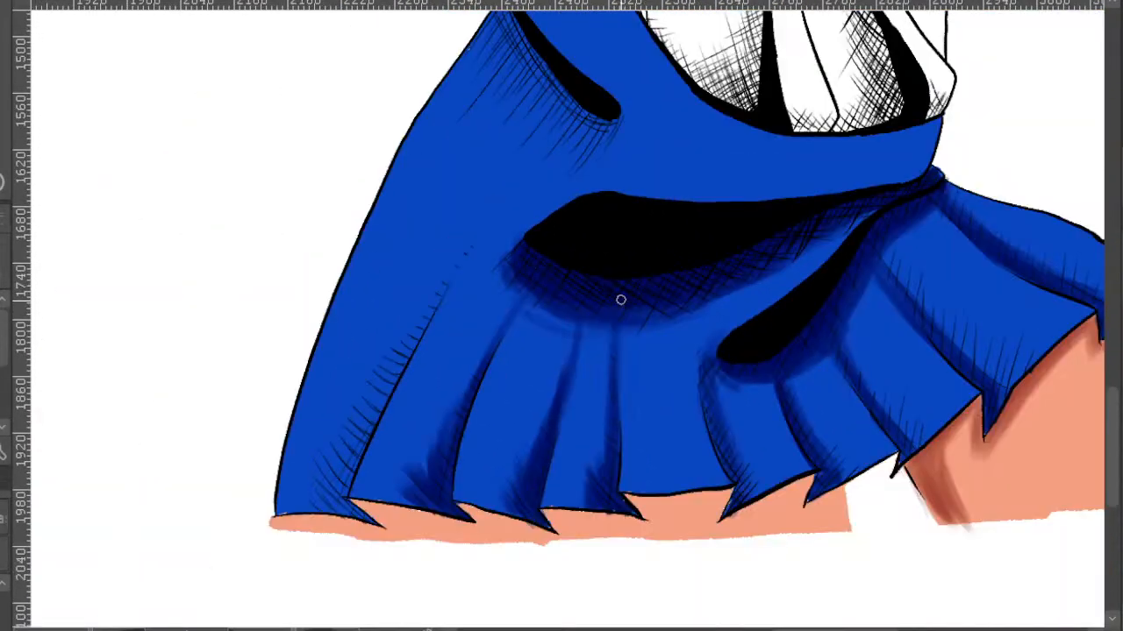
pyautogui.scroll(-1, 620, 296)
pyautogui.scroll(5, 597, 266)
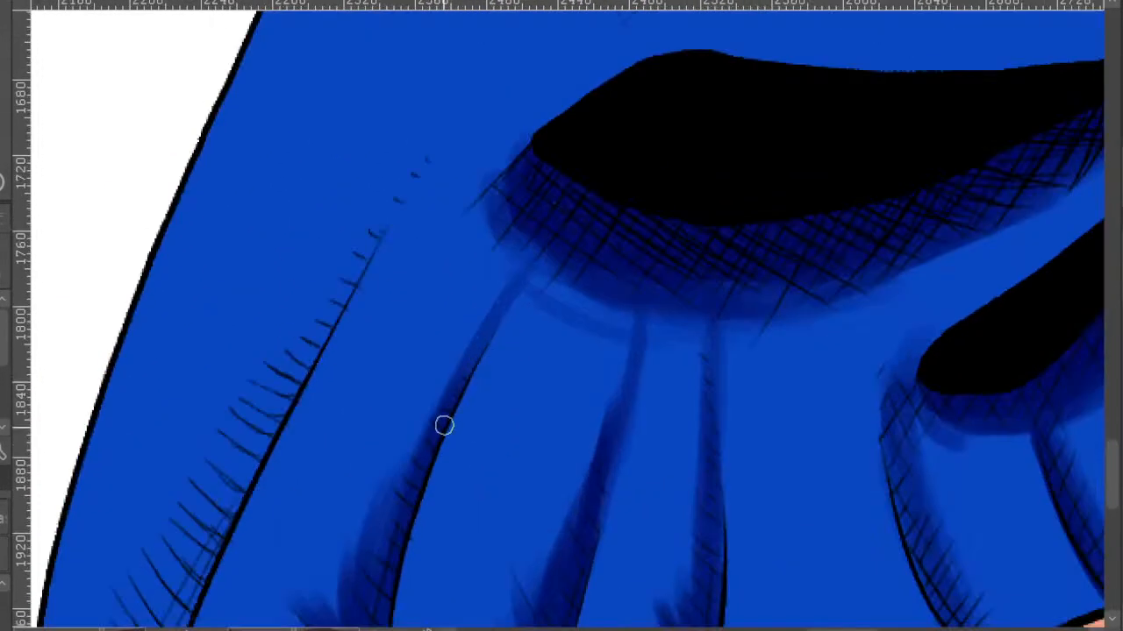
pyautogui.moveTo(444, 425)
pyautogui.mouseDown()
pyautogui.moveTo(439, 381)
pyautogui.moveTo(391, 518)
pyautogui.moveTo(447, 386)
pyautogui.moveTo(496, 305)
pyautogui.mouseUp()
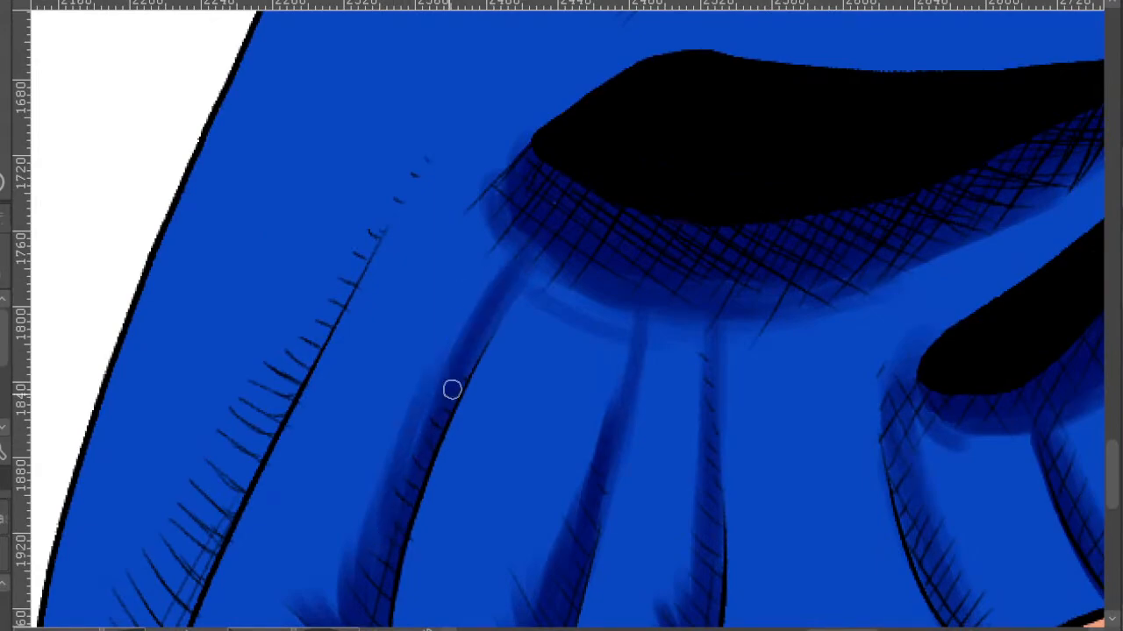
pyautogui.scroll(-1, 560, 260)
# - Shade the hatched hem end of the long pleat nearest the skirt's back edge with dark blue
pyautogui.moveTo(680, 293); pyautogui.dragTo(637, 163)
pyautogui.scroll(1, 636, 164)
pyautogui.scroll(-3, 637, 163)
pyautogui.moveTo(772, 203); pyautogui.dragTo(644, 544)
pyautogui.scroll(-1, 813, 207)
pyautogui.moveTo(814, 206); pyautogui.dragTo(684, 172)
pyautogui.scroll(-1, 679, 408)
pyautogui.moveTo(646, 253)
pyautogui.mouseDown()
pyautogui.moveTo(726, 277)
pyautogui.moveTo(659, 340)
pyautogui.mouseUp()
pyautogui.scroll(2, 493, 451)
pyautogui.scroll(2, 490, 471)
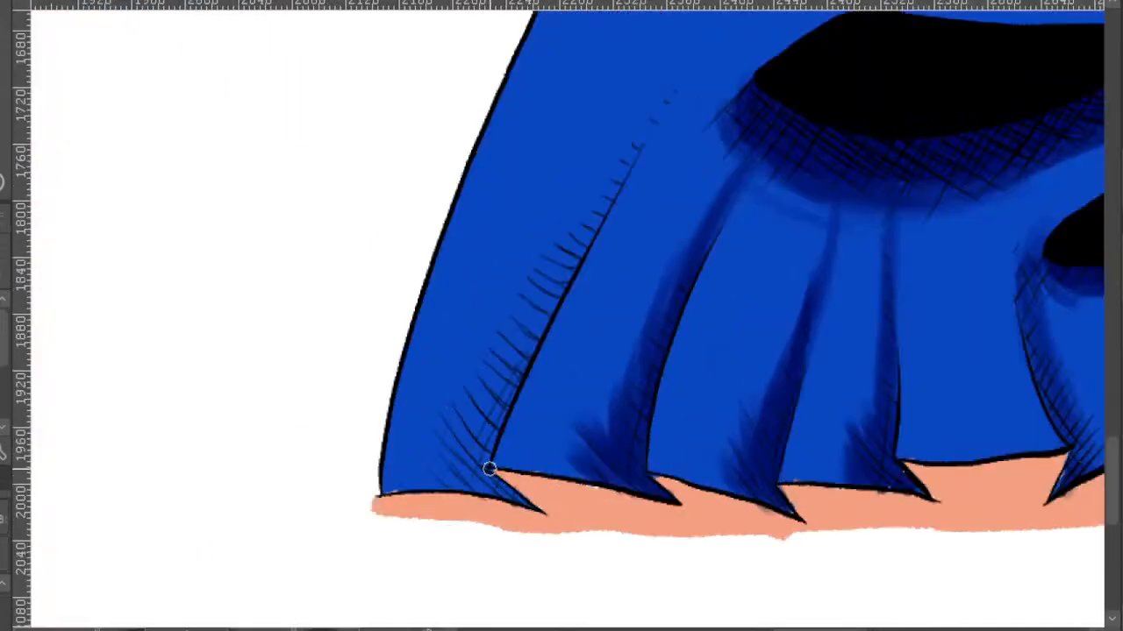
pyautogui.moveTo(471, 464)
pyautogui.mouseDown()
pyautogui.moveTo(486, 477)
pyautogui.moveTo(464, 438)
pyautogui.moveTo(476, 471)
pyautogui.moveTo(429, 433)
pyautogui.moveTo(427, 451)
pyautogui.moveTo(411, 445)
pyautogui.mouseUp()
pyautogui.moveTo(486, 470)
pyautogui.mouseDown()
pyautogui.moveTo(529, 313)
pyautogui.moveTo(477, 471)
pyautogui.moveTo(484, 388)
pyautogui.mouseUp()
pyautogui.moveTo(553, 301); pyautogui.dragTo(500, 415)
pyautogui.moveTo(469, 467); pyautogui.dragTo(539, 313)
# - Carry the dark-blue shadow up the full length of the long back pleat, tapering it past the end of its line
pyautogui.moveTo(433, 561)
pyautogui.mouseDown()
pyautogui.moveTo(626, 173)
pyautogui.moveTo(661, 167)
pyautogui.mouseUp()
pyautogui.moveTo(437, 582); pyautogui.dragTo(666, 154)
pyautogui.moveTo(459, 489)
pyautogui.mouseDown()
pyautogui.moveTo(696, 113)
pyautogui.moveTo(644, 155)
pyautogui.mouseUp()
pyautogui.moveTo(422, 573); pyautogui.dragTo(604, 241)
pyautogui.moveTo(507, 411); pyautogui.dragTo(498, 412)
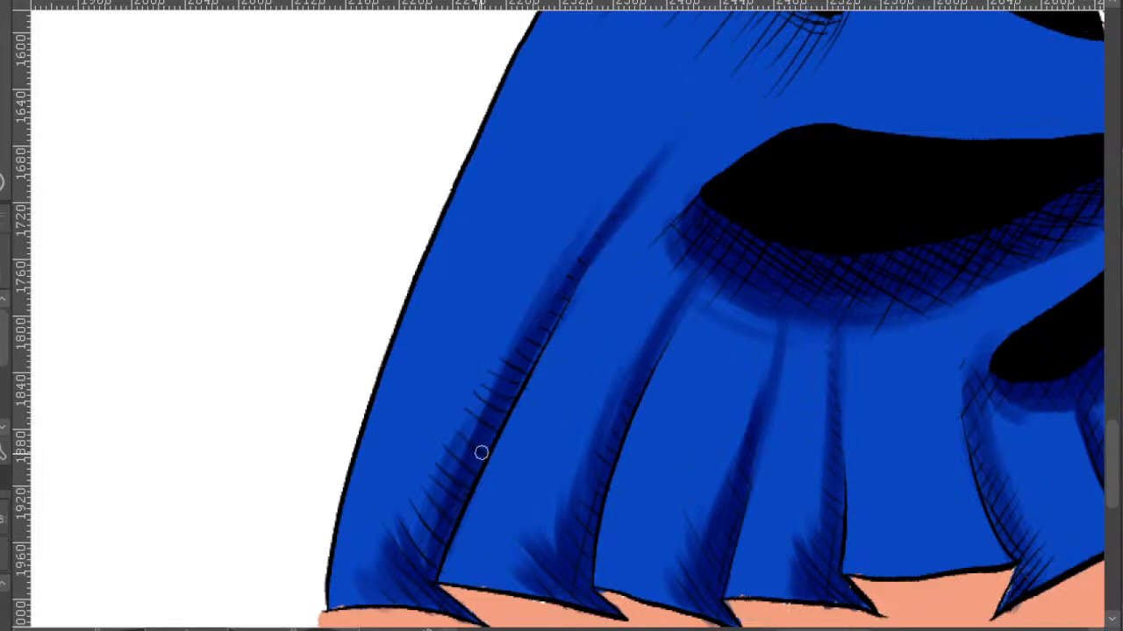
# - Deepen the dark-blue shading along the lower half of the long back pleat and at its hem tip
pyautogui.moveTo(452, 471)
pyautogui.mouseDown()
pyautogui.moveTo(496, 354)
pyautogui.moveTo(482, 368)
pyautogui.mouseUp()
pyautogui.moveTo(423, 579); pyautogui.dragTo(445, 432)
pyautogui.moveTo(415, 545)
pyautogui.mouseDown()
pyautogui.moveTo(411, 427)
pyautogui.moveTo(410, 493)
pyautogui.mouseUp()
pyautogui.moveTo(426, 566); pyautogui.dragTo(424, 487)
pyautogui.moveTo(584, 309); pyautogui.dragTo(497, 419)
# - Paint tapering dark-blue shadow strokes down the skirt's back edge just below the waistband
pyautogui.scroll(-2, 497, 419)
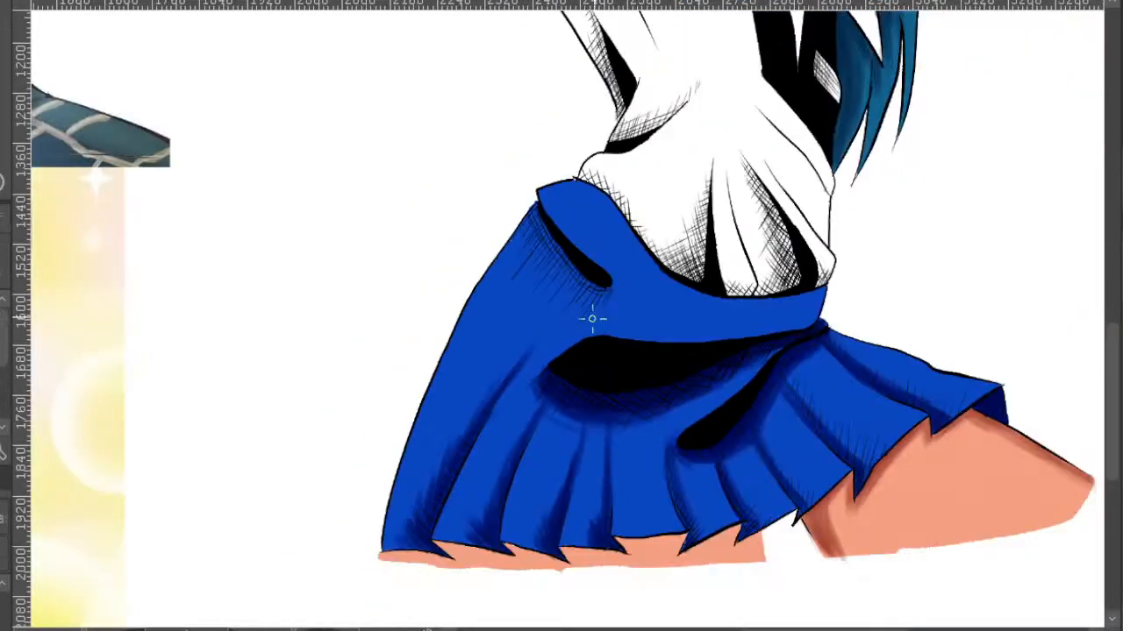
pyautogui.moveTo(748, 272); pyautogui.dragTo(687, 239)
pyautogui.moveTo(726, 200); pyautogui.dragTo(726, 303)
pyautogui.scroll(2, 493, 310)
pyautogui.moveTo(447, 253)
pyautogui.mouseDown()
pyautogui.moveTo(362, 384)
pyautogui.moveTo(401, 361)
pyautogui.mouseUp()
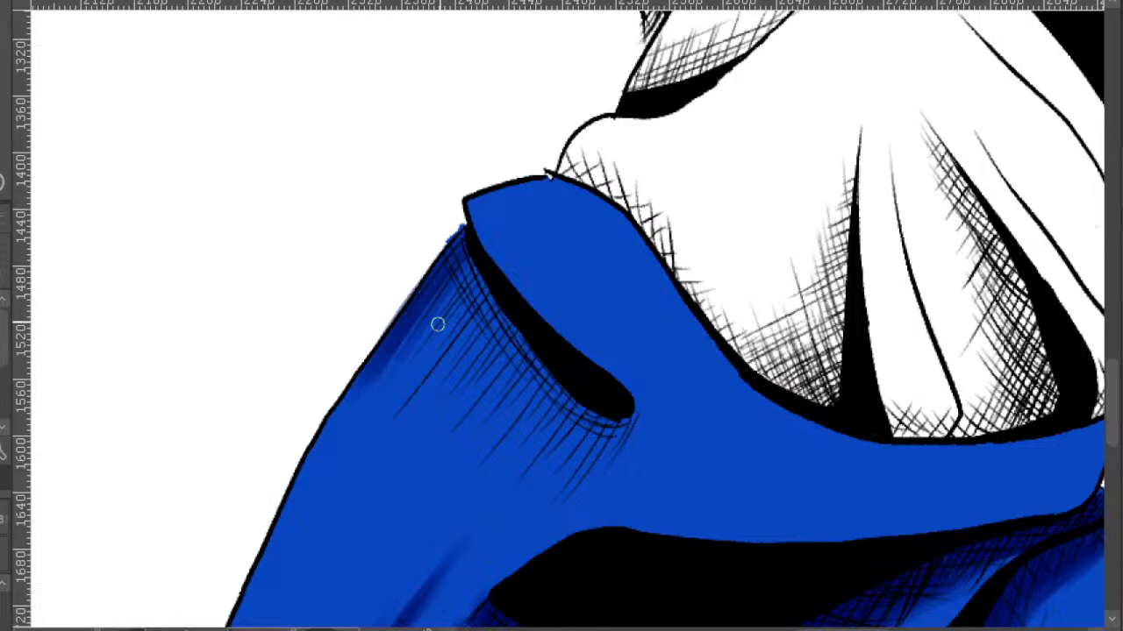
pyautogui.moveTo(482, 267); pyautogui.dragTo(336, 471)
pyautogui.moveTo(468, 312)
pyautogui.mouseDown()
pyautogui.moveTo(406, 391)
pyautogui.moveTo(402, 414)
pyautogui.moveTo(459, 358)
pyautogui.moveTo(415, 421)
pyautogui.mouseUp()
pyautogui.moveTo(451, 284); pyautogui.dragTo(366, 394)
pyautogui.moveTo(553, 383)
pyautogui.mouseDown()
pyautogui.moveTo(464, 429)
pyautogui.moveTo(490, 370)
pyautogui.mouseUp()
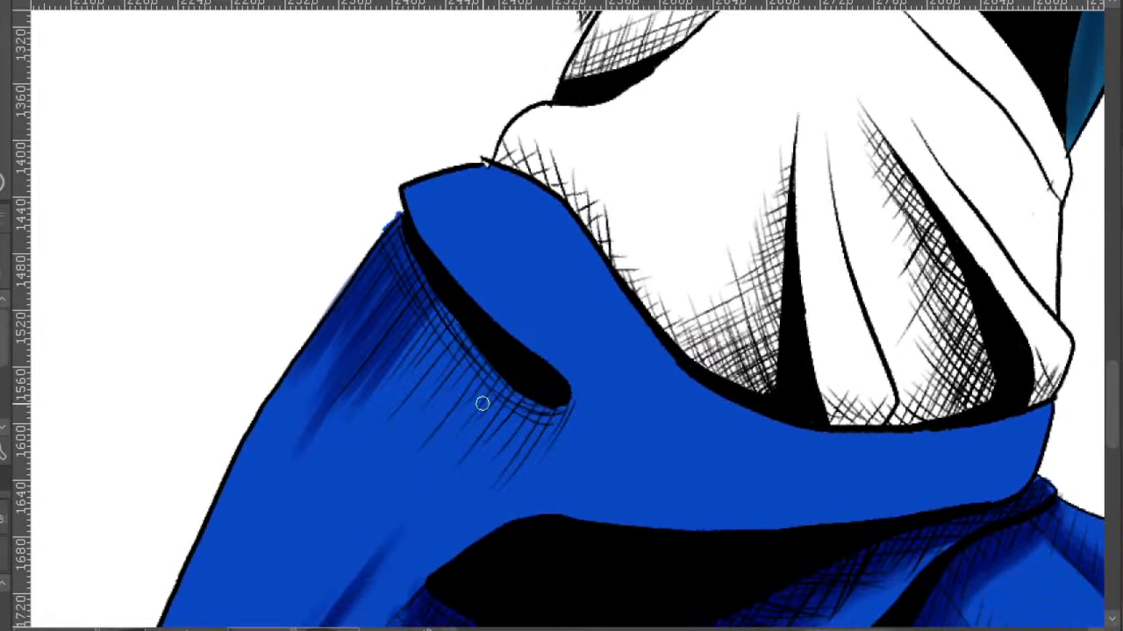
# - Shade the hatching along the upper part of the black waistband fold with tapering dark-blue strokes
pyautogui.moveTo(453, 308)
pyautogui.mouseDown()
pyautogui.moveTo(376, 400)
pyautogui.moveTo(396, 405)
pyautogui.mouseUp()
pyautogui.moveTo(465, 331); pyautogui.dragTo(434, 374)
pyautogui.moveTo(478, 358); pyautogui.dragTo(411, 446)
pyautogui.moveTo(488, 372)
pyautogui.mouseDown()
pyautogui.moveTo(410, 468)
pyautogui.moveTo(428, 459)
pyautogui.mouseUp()
pyautogui.moveTo(480, 369); pyautogui.dragTo(395, 458)
pyautogui.moveTo(480, 341); pyautogui.dragTo(443, 393)
pyautogui.moveTo(445, 338); pyautogui.dragTo(416, 377)
pyautogui.moveTo(374, 305); pyautogui.dragTo(356, 328)
# - Shade the hatching around the rounded end of the black waistband fold with dark-blue strokes
pyautogui.moveTo(493, 386); pyautogui.dragTo(438, 479)
pyautogui.moveTo(522, 402)
pyautogui.mouseDown()
pyautogui.moveTo(458, 492)
pyautogui.moveTo(544, 397)
pyautogui.moveTo(506, 461)
pyautogui.mouseUp()
pyautogui.moveTo(544, 420); pyautogui.dragTo(507, 468)
pyautogui.moveTo(568, 400); pyautogui.dragTo(519, 466)
pyautogui.moveTo(531, 425); pyautogui.dragTo(484, 474)
pyautogui.moveTo(545, 389); pyautogui.dragTo(506, 433)
pyautogui.moveTo(509, 392); pyautogui.dragTo(478, 434)
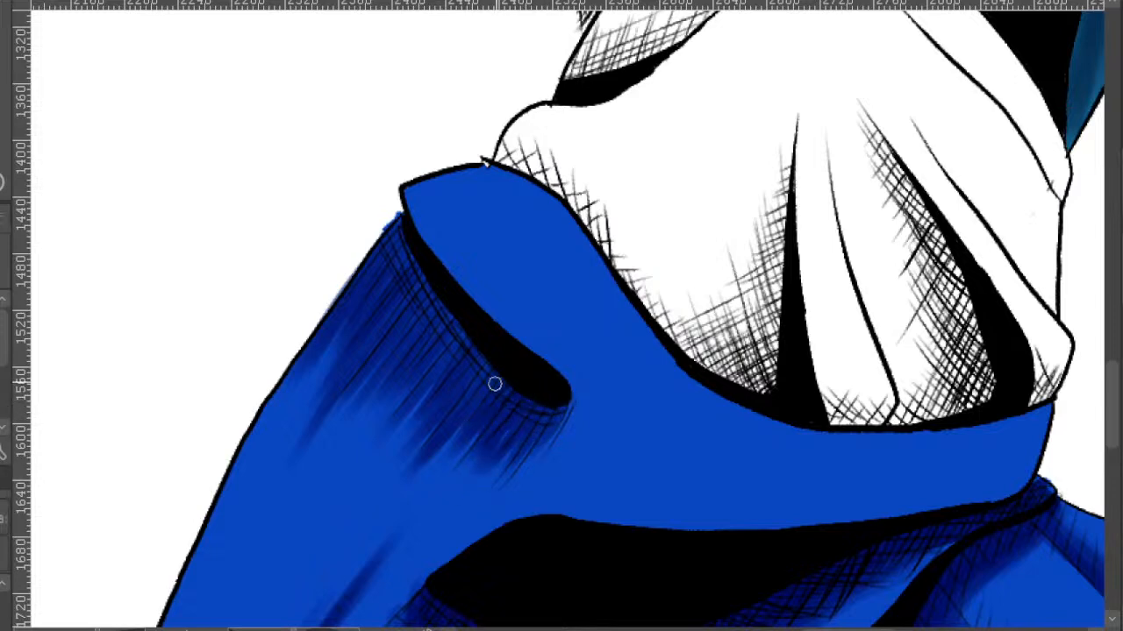
# - Examine the shaded skirt and the whole figure beside the reference artworks
pyautogui.scroll(-3, 486, 352)
pyautogui.moveTo(609, 366); pyautogui.dragTo(521, 374)
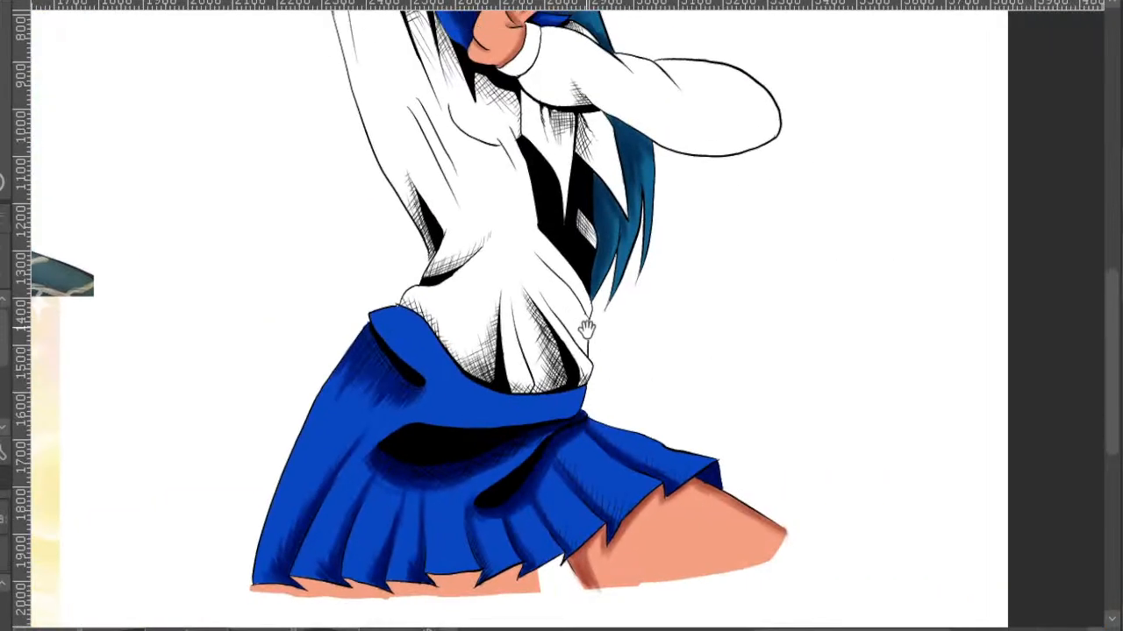
pyautogui.moveTo(620, 356); pyautogui.dragTo(564, 326)
pyautogui.moveTo(561, 431)
pyautogui.mouseDown()
pyautogui.moveTo(574, 468)
pyautogui.moveTo(535, 384)
pyautogui.mouseUp()
pyautogui.moveTo(523, 306)
pyautogui.mouseDown()
pyautogui.moveTo(518, 325)
pyautogui.moveTo(551, 383)
pyautogui.moveTo(550, 431)
pyautogui.moveTo(682, 361)
pyautogui.moveTo(581, 413)
pyautogui.moveTo(638, 260)
pyautogui.mouseUp()
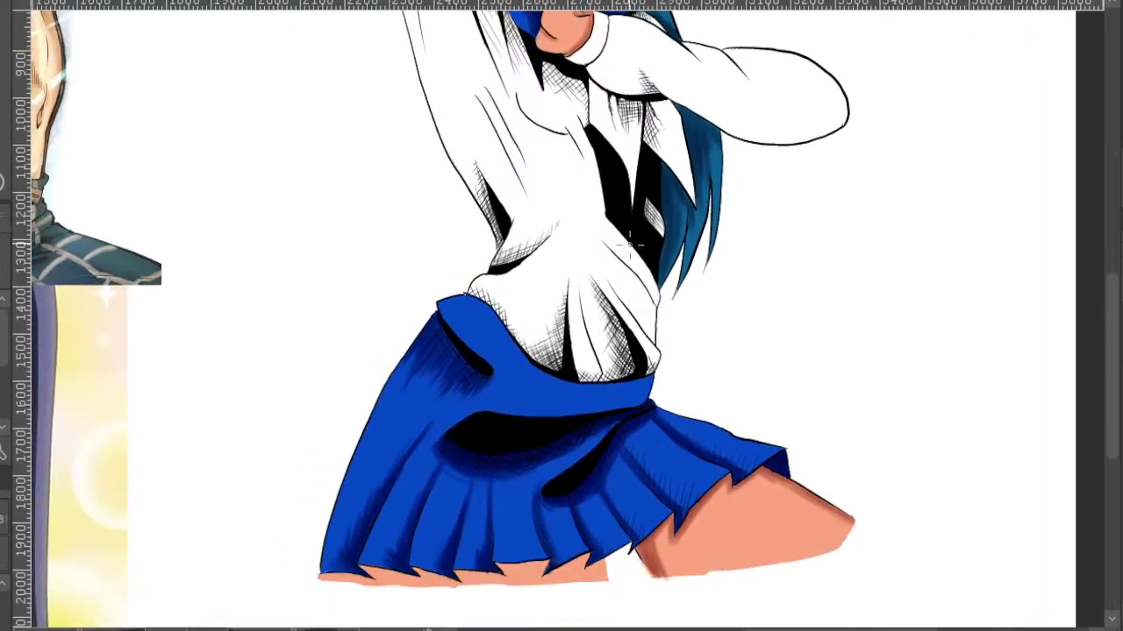
pyautogui.scroll(-5, 567, 192)
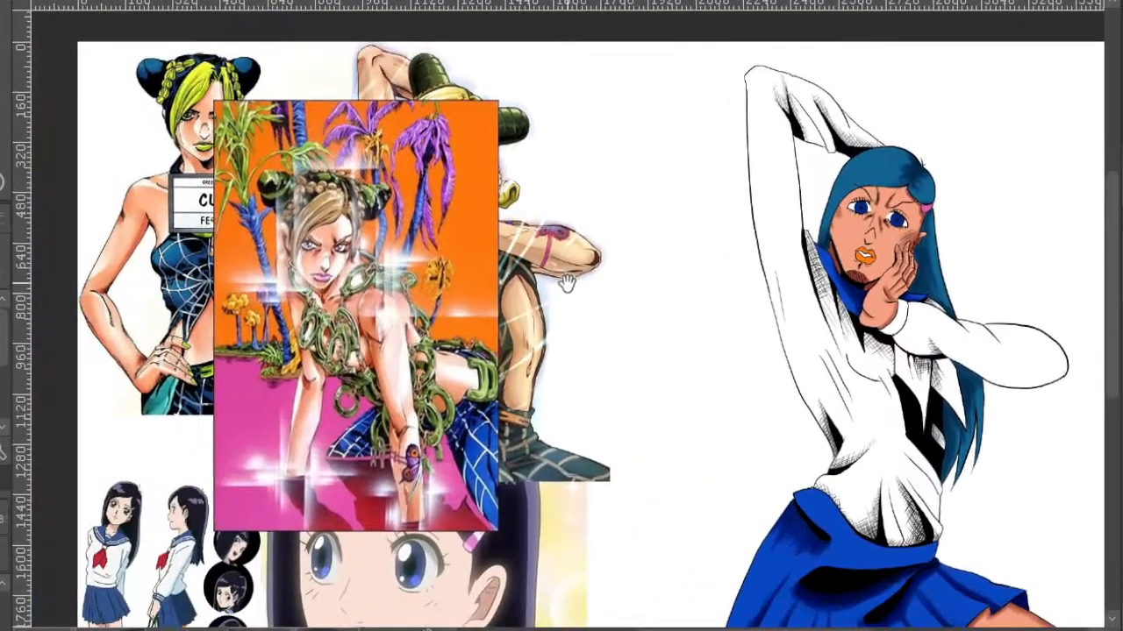
pyautogui.moveTo(566, 282)
pyautogui.mouseDown()
pyautogui.moveTo(523, 295)
pyautogui.moveTo(514, 229)
pyautogui.moveTo(517, 241)
pyautogui.moveTo(558, 232)
pyautogui.moveTo(497, 165)
pyautogui.mouseUp()
pyautogui.moveTo(744, 166)
pyautogui.mouseDown()
pyautogui.moveTo(674, 217)
pyautogui.moveTo(726, 310)
pyautogui.mouseUp()
pyautogui.moveTo(693, 275); pyautogui.dragTo(710, 271)
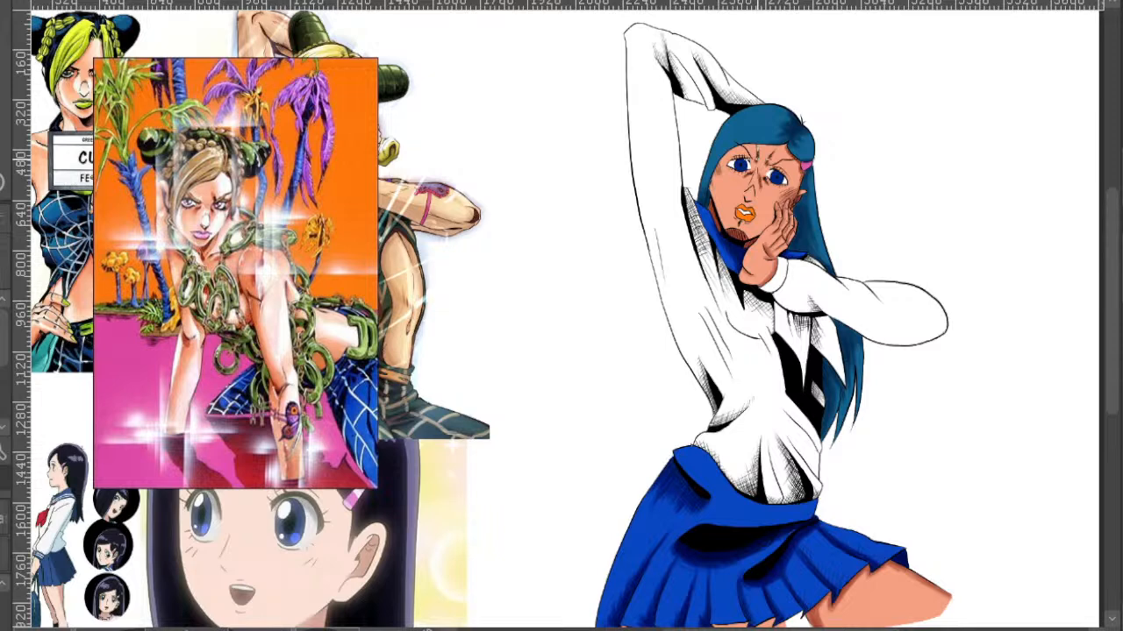
# - Pick a pale beige and shade the dense cross-hatching beside the front black fold at the shirt's hem
pyautogui.press('i')
pyautogui.scroll(4, 544, 183)
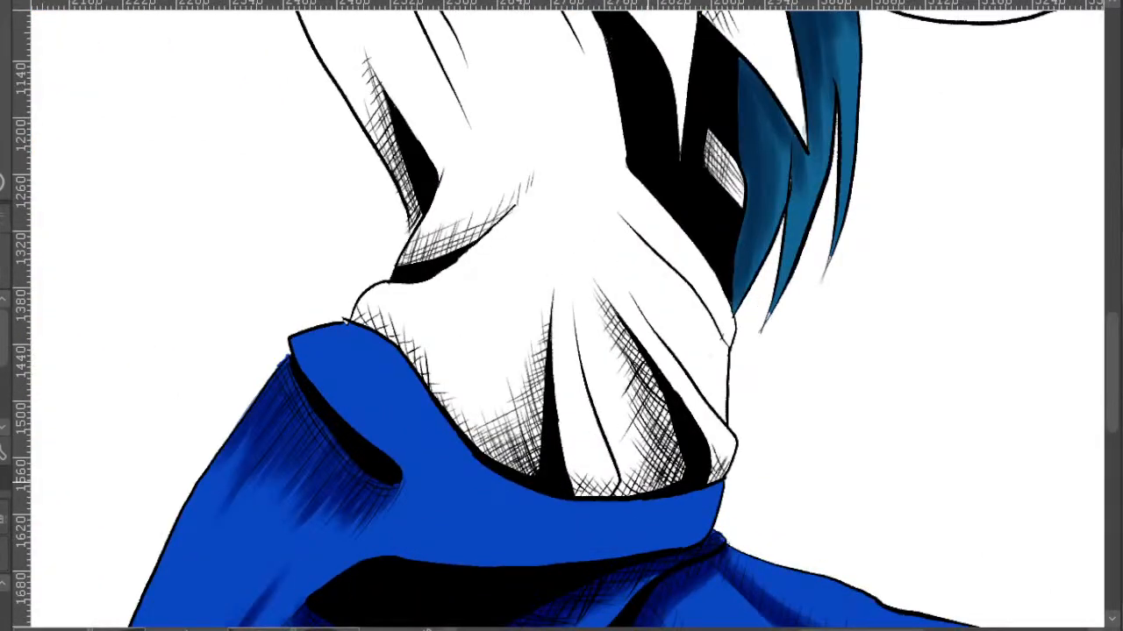
pyautogui.moveTo(636, 485)
pyautogui.mouseDown()
pyautogui.moveTo(658, 481)
pyautogui.moveTo(656, 386)
pyautogui.mouseUp()
pyautogui.moveTo(679, 456); pyautogui.dragTo(624, 331)
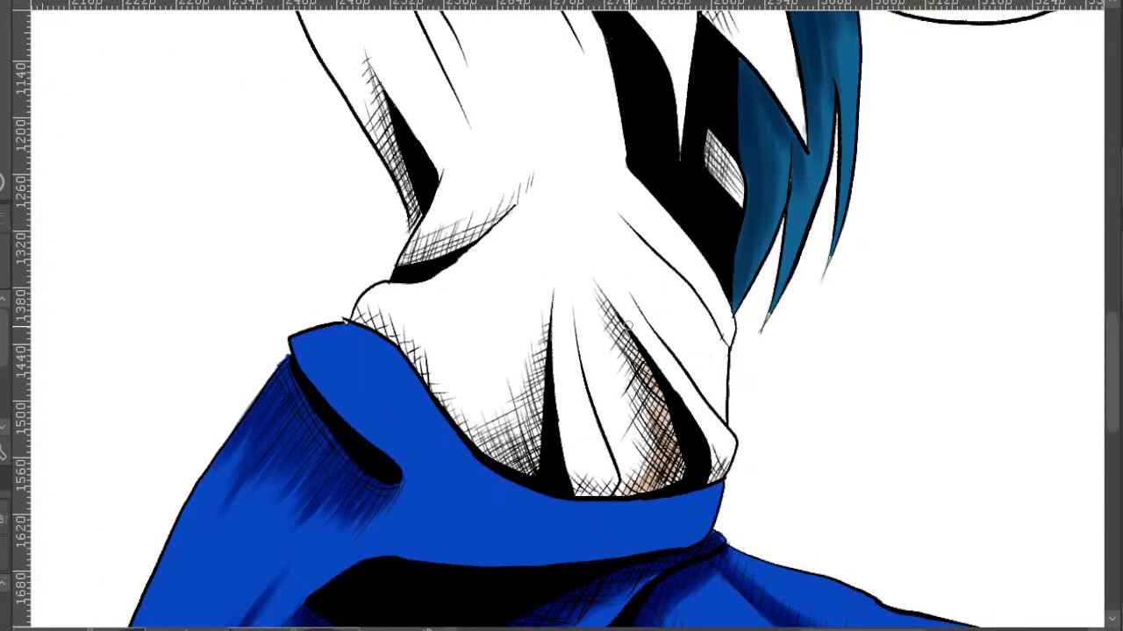
pyautogui.moveTo(636, 371); pyautogui.dragTo(591, 278)
pyautogui.moveTo(648, 407); pyautogui.dragTo(607, 336)
pyautogui.moveTo(649, 427); pyautogui.dragTo(619, 348)
pyautogui.moveTo(650, 456); pyautogui.dragTo(616, 368)
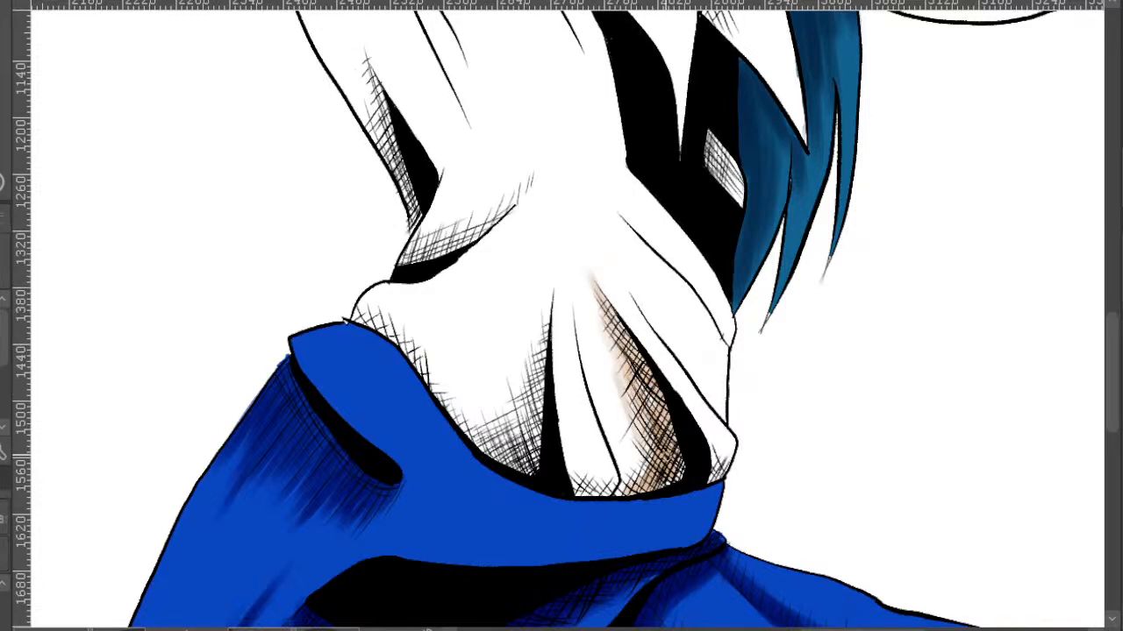
# - Extend the beige shading over the panel behind the front hem fold and onto the hatched base of the neighbouring white strip
pyautogui.moveTo(631, 434); pyautogui.dragTo(623, 454)
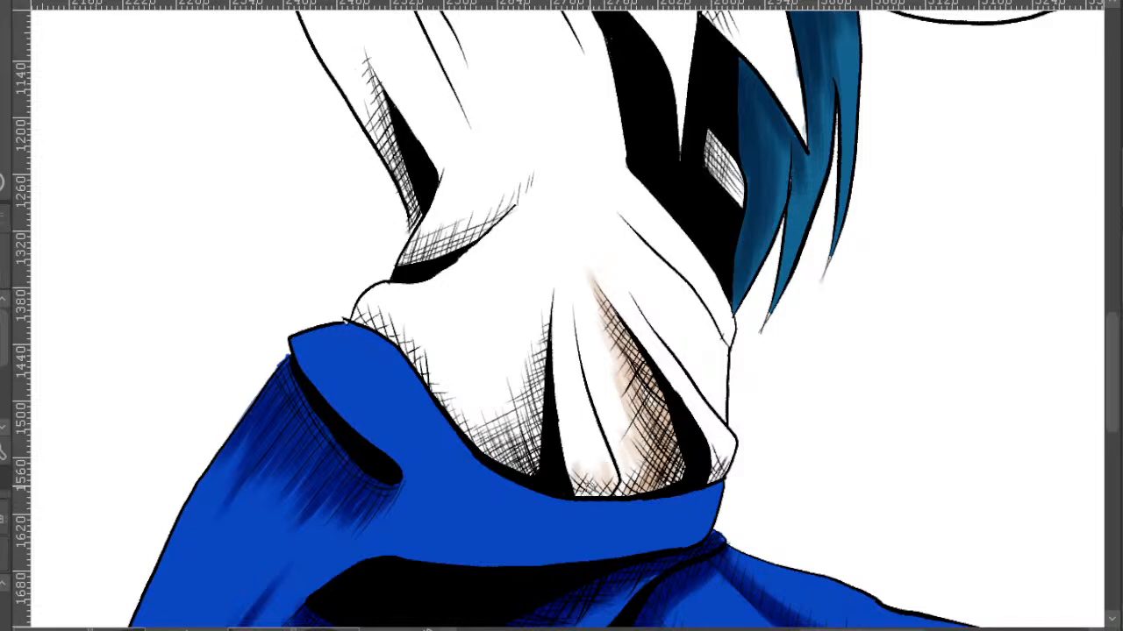
pyautogui.moveTo(574, 449); pyautogui.dragTo(566, 480)
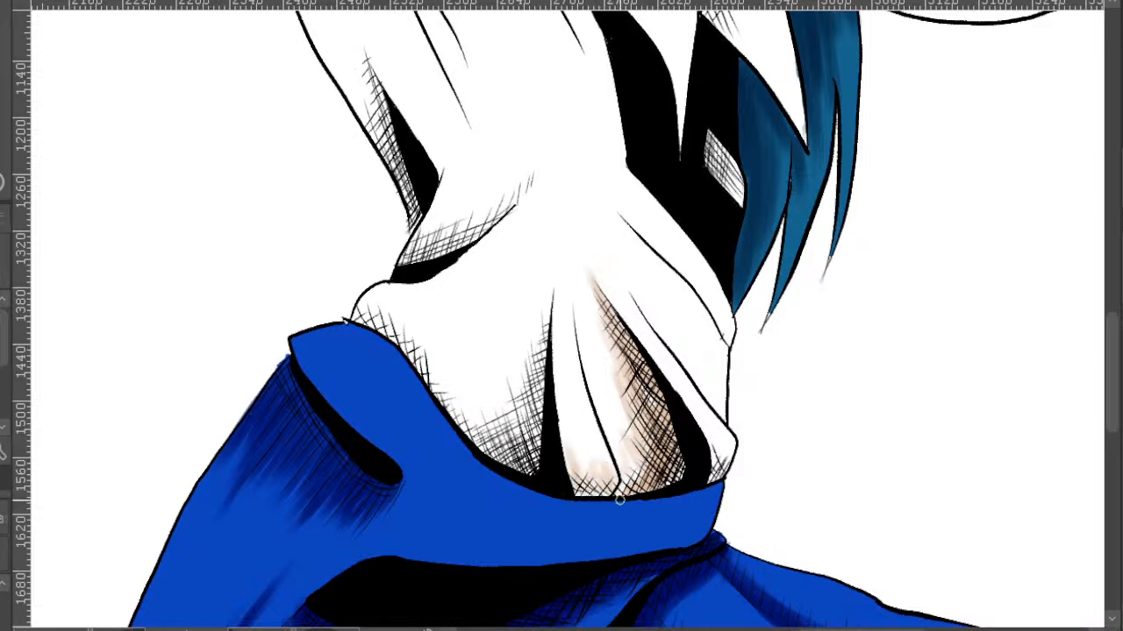
pyautogui.moveTo(632, 467); pyautogui.dragTo(579, 312)
pyautogui.moveTo(609, 417)
pyautogui.mouseDown()
pyautogui.moveTo(579, 332)
pyautogui.moveTo(597, 316)
pyautogui.moveTo(593, 342)
pyautogui.mouseUp()
pyautogui.moveTo(638, 429); pyautogui.dragTo(602, 328)
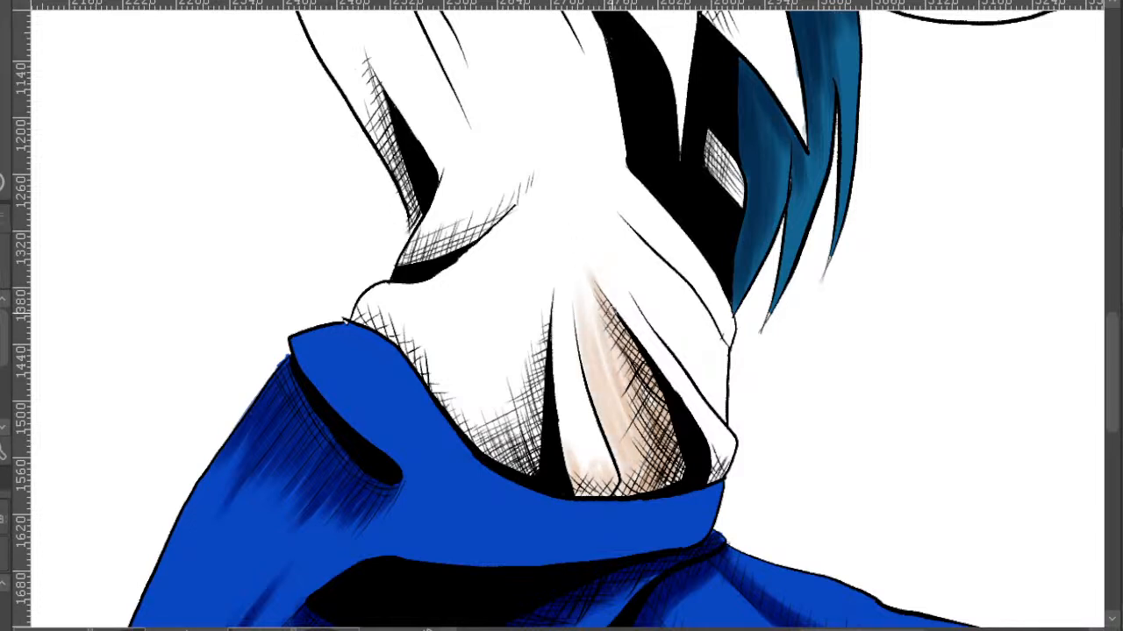
pyautogui.moveTo(621, 377); pyautogui.dragTo(588, 286)
pyautogui.moveTo(617, 400); pyautogui.dragTo(577, 280)
pyautogui.moveTo(605, 363); pyautogui.dragTo(597, 322)
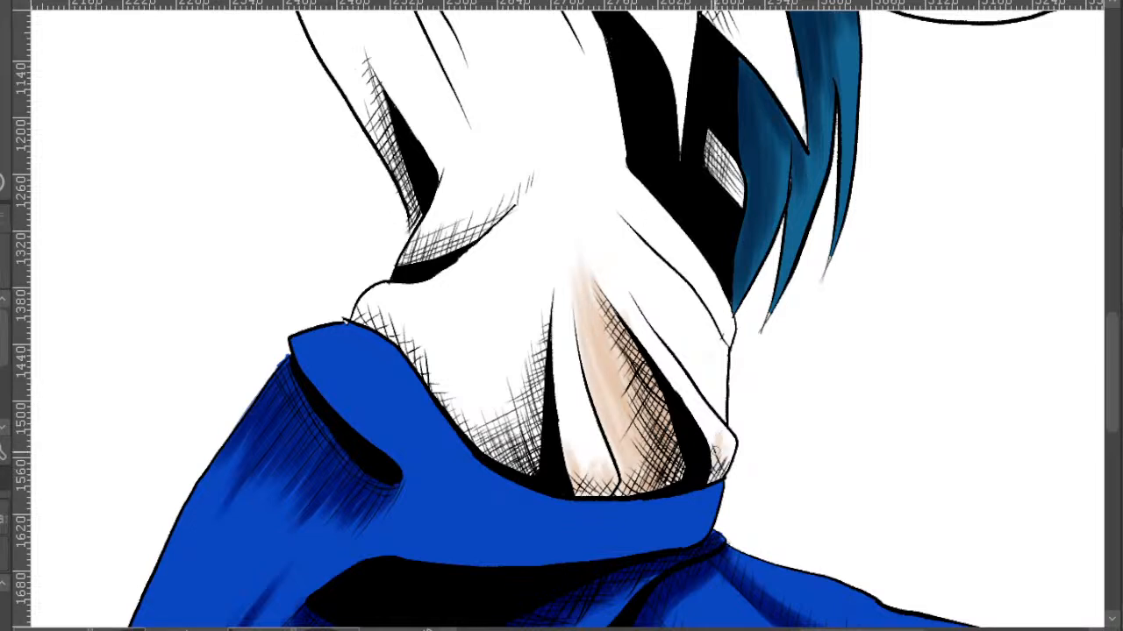
# - Shade the folds along the shirt's lower front edge and the small hatched patch beside the hair in beige
pyautogui.moveTo(711, 472)
pyautogui.mouseDown()
pyautogui.moveTo(700, 388)
pyautogui.moveTo(713, 412)
pyautogui.moveTo(627, 301)
pyautogui.mouseUp()
pyautogui.moveTo(723, 416)
pyautogui.mouseDown()
pyautogui.moveTo(692, 321)
pyautogui.moveTo(724, 403)
pyautogui.moveTo(706, 307)
pyautogui.moveTo(683, 288)
pyautogui.moveTo(679, 344)
pyautogui.moveTo(645, 310)
pyautogui.mouseUp()
pyautogui.moveTo(674, 263); pyautogui.dragTo(666, 418)
pyautogui.moveTo(732, 405); pyautogui.dragTo(634, 225)
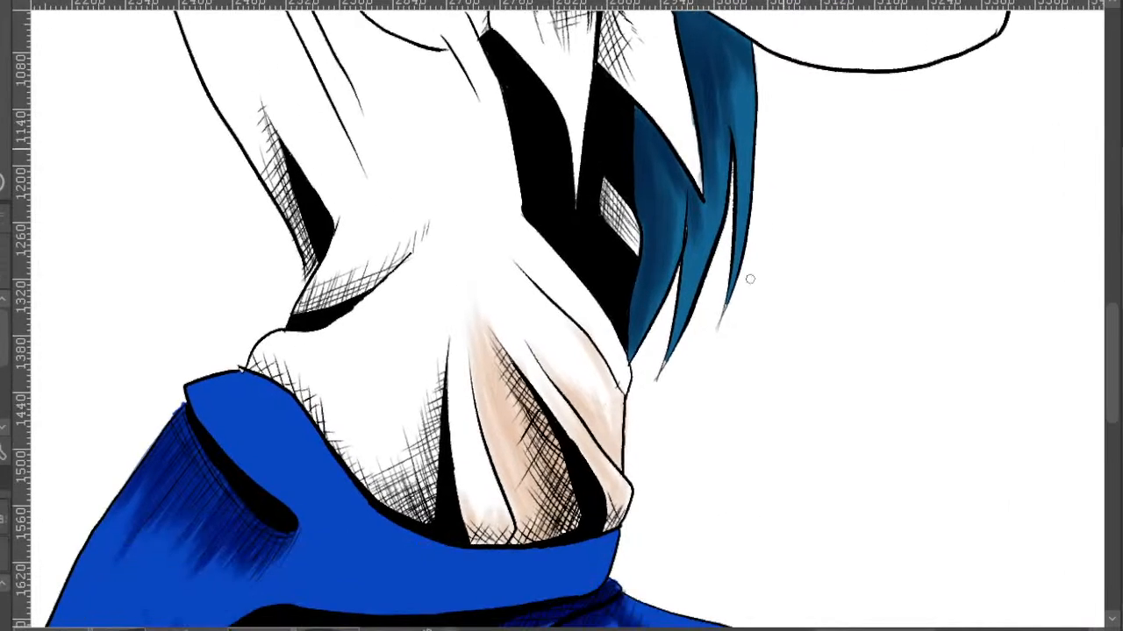
pyautogui.moveTo(937, 256); pyautogui.dragTo(847, 265)
pyautogui.moveTo(543, 222)
pyautogui.mouseDown()
pyautogui.moveTo(564, 271)
pyautogui.moveTo(556, 318)
pyautogui.moveTo(553, 248)
pyautogui.mouseUp()
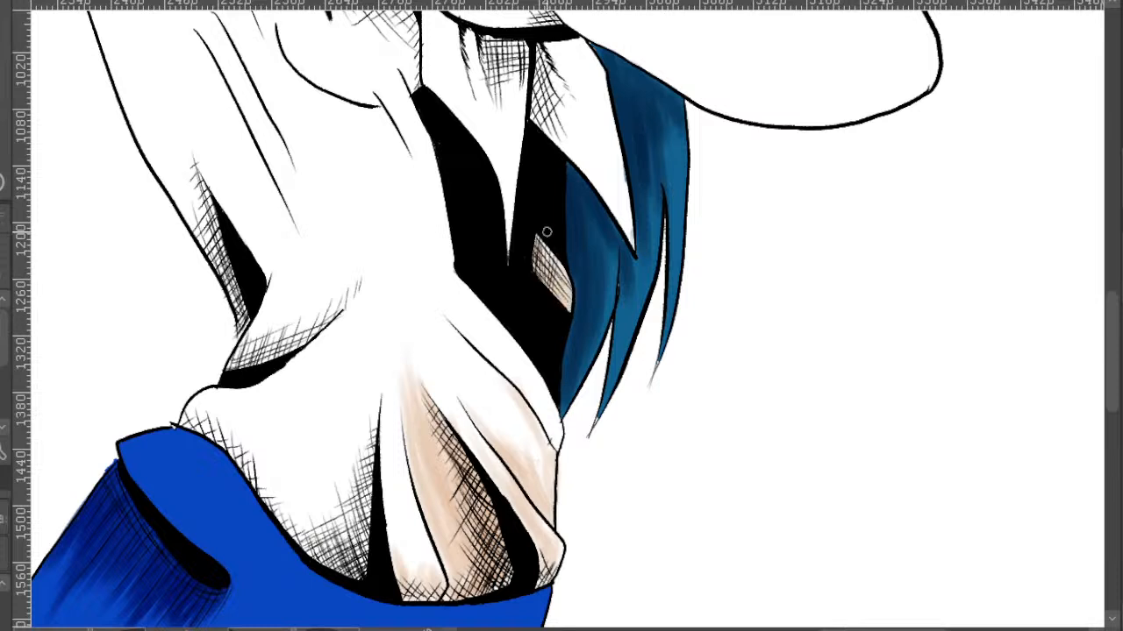
# - Carry tapering beige strokes up the shirt's front folds to where the crease begins beside the black area
pyautogui.moveTo(573, 286); pyautogui.dragTo(571, 389)
pyautogui.moveTo(528, 520)
pyautogui.mouseDown()
pyautogui.moveTo(478, 449)
pyautogui.moveTo(526, 516)
pyautogui.mouseUp()
pyautogui.moveTo(551, 570)
pyautogui.mouseDown()
pyautogui.moveTo(458, 466)
pyautogui.moveTo(545, 588)
pyautogui.moveTo(504, 503)
pyautogui.mouseUp()
pyautogui.moveTo(529, 561); pyautogui.dragTo(440, 469)
pyautogui.moveTo(502, 543)
pyautogui.mouseDown()
pyautogui.moveTo(425, 433)
pyautogui.moveTo(537, 579)
pyautogui.moveTo(512, 528)
pyautogui.moveTo(551, 577)
pyautogui.moveTo(513, 505)
pyautogui.moveTo(547, 563)
pyautogui.moveTo(523, 498)
pyautogui.moveTo(555, 545)
pyautogui.moveTo(536, 502)
pyautogui.moveTo(554, 518)
pyautogui.moveTo(558, 533)
pyautogui.moveTo(506, 454)
pyautogui.moveTo(488, 457)
pyautogui.moveTo(479, 441)
pyautogui.moveTo(534, 500)
pyautogui.moveTo(478, 443)
pyautogui.moveTo(497, 485)
pyautogui.mouseUp()
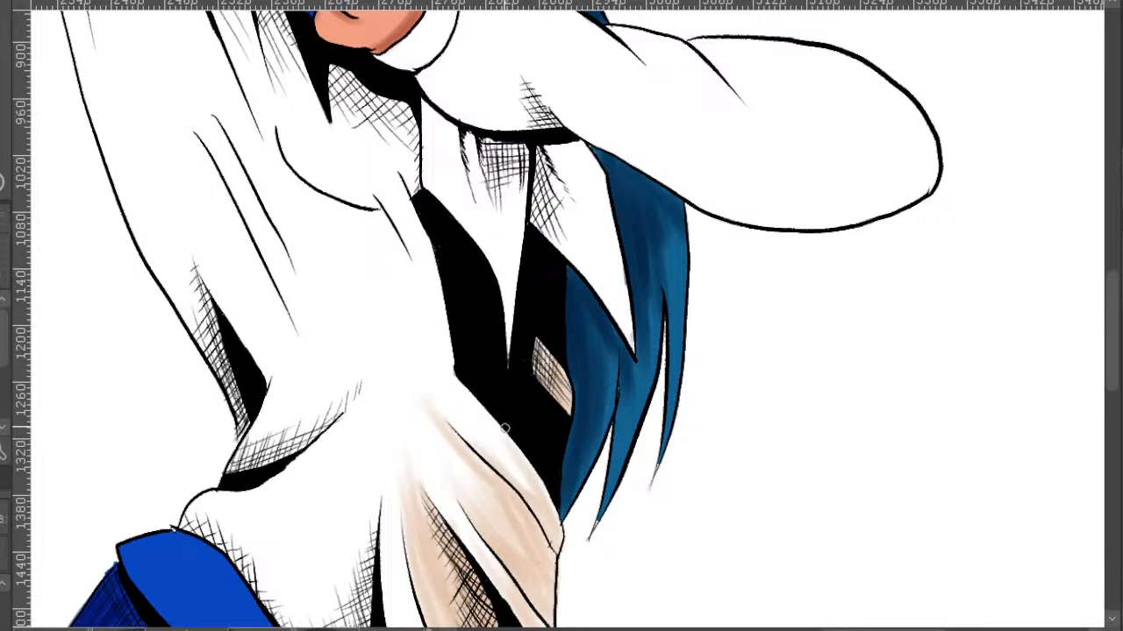
pyautogui.moveTo(517, 497); pyautogui.dragTo(490, 398)
# - Shade the hatched fold at the back of the waist with tapering beige strokes
pyautogui.moveTo(364, 288)
pyautogui.mouseDown()
pyautogui.moveTo(401, 316)
pyautogui.moveTo(617, 324)
pyautogui.mouseUp()
pyautogui.moveTo(574, 360); pyautogui.dragTo(668, 352)
pyautogui.moveTo(585, 395)
pyautogui.mouseDown()
pyautogui.moveTo(648, 328)
pyautogui.moveTo(670, 332)
pyautogui.moveTo(675, 319)
pyautogui.mouseUp()
pyautogui.moveTo(579, 392); pyautogui.dragTo(671, 305)
pyautogui.moveTo(563, 408)
pyautogui.mouseDown()
pyautogui.moveTo(634, 332)
pyautogui.moveTo(720, 270)
pyautogui.mouseUp()
pyautogui.moveTo(589, 395)
pyautogui.mouseDown()
pyautogui.moveTo(668, 312)
pyautogui.moveTo(622, 321)
pyautogui.moveTo(566, 395)
pyautogui.mouseUp()
pyautogui.moveTo(614, 333)
pyautogui.mouseDown()
pyautogui.moveTo(563, 399)
pyautogui.moveTo(599, 331)
pyautogui.moveTo(558, 386)
pyautogui.moveTo(638, 316)
pyautogui.mouseUp()
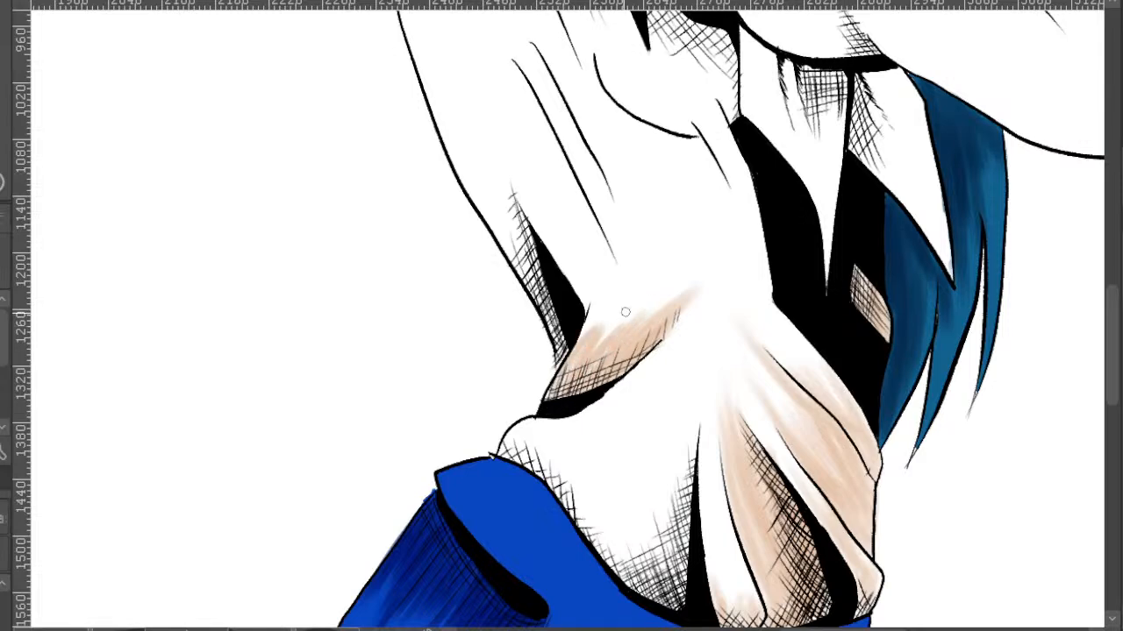
# - Shade the cross-hatching behind the rear black hem fold, down to the waistband, in beige
pyautogui.scroll(-3, 649, 280)
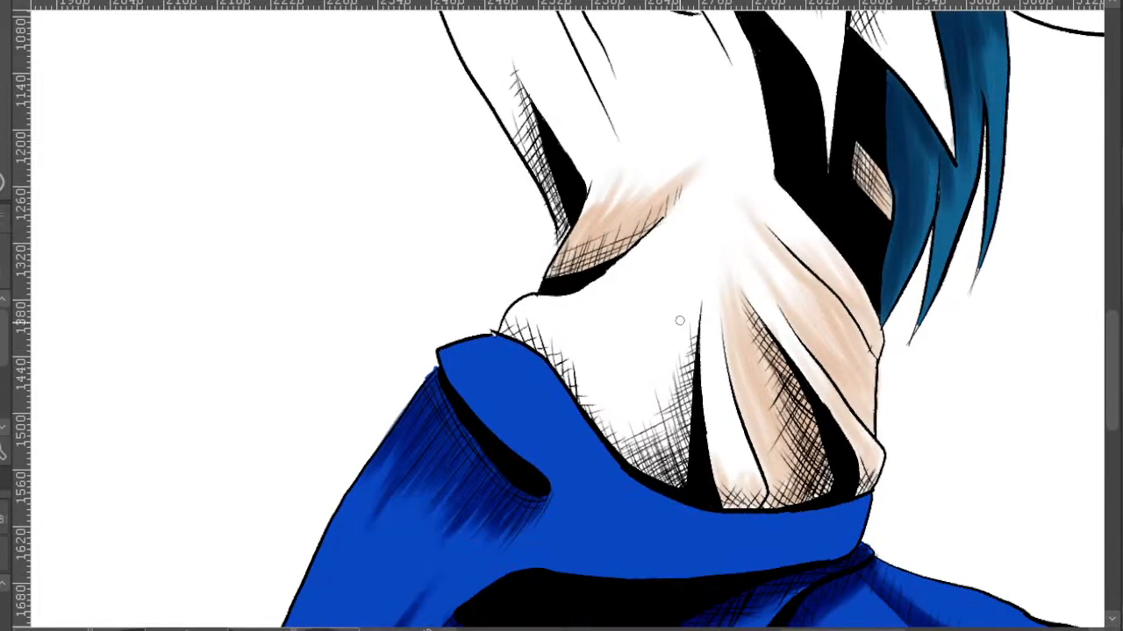
pyautogui.moveTo(678, 489); pyautogui.dragTo(696, 317)
pyautogui.moveTo(687, 467)
pyautogui.mouseDown()
pyautogui.moveTo(704, 307)
pyautogui.moveTo(692, 314)
pyautogui.mouseUp()
pyautogui.moveTo(690, 492)
pyautogui.mouseDown()
pyautogui.moveTo(676, 363)
pyautogui.moveTo(665, 406)
pyautogui.moveTo(667, 390)
pyautogui.mouseUp()
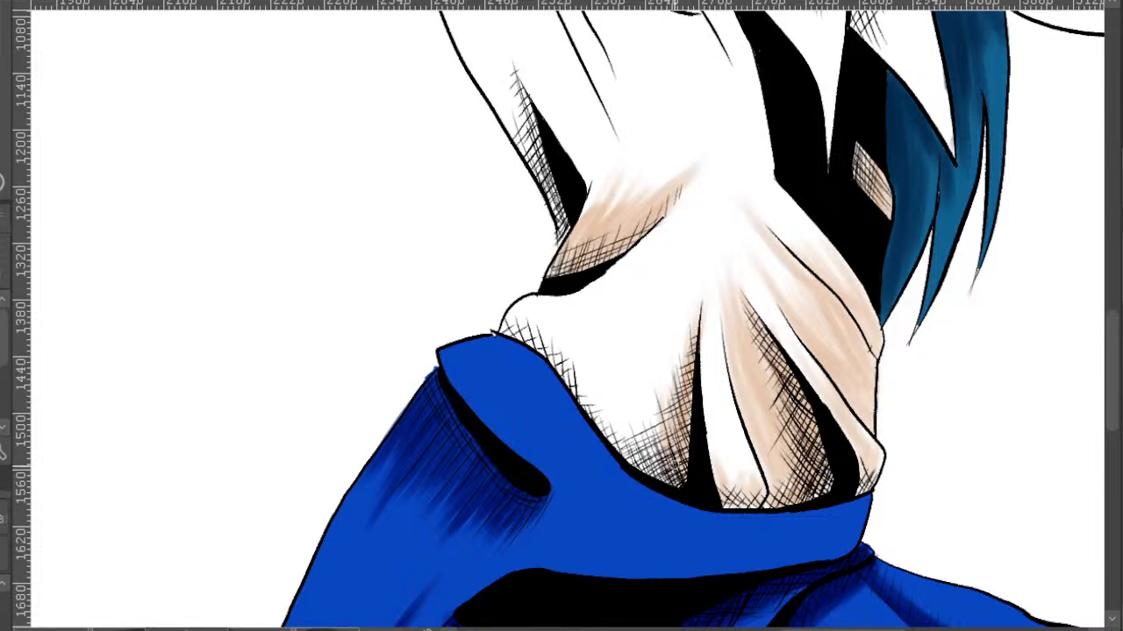
pyautogui.moveTo(661, 481); pyautogui.dragTo(656, 423)
pyautogui.moveTo(653, 477)
pyautogui.mouseDown()
pyautogui.moveTo(645, 425)
pyautogui.moveTo(631, 433)
pyautogui.mouseUp()
pyautogui.moveTo(634, 468); pyautogui.dragTo(623, 433)
pyautogui.moveTo(660, 474); pyautogui.dragTo(669, 434)
# - Add soft beige strokes where the shirt's front folds converge above the waist
pyautogui.moveTo(818, 389); pyautogui.dragTo(771, 262)
pyautogui.moveTo(832, 238); pyautogui.dragTo(804, 308)
pyautogui.moveTo(704, 161)
pyautogui.mouseDown()
pyautogui.moveTo(709, 239)
pyautogui.moveTo(742, 299)
pyautogui.mouseUp()
pyautogui.moveTo(691, 227)
pyautogui.mouseDown()
pyautogui.moveTo(746, 302)
pyautogui.moveTo(732, 294)
pyautogui.mouseUp()
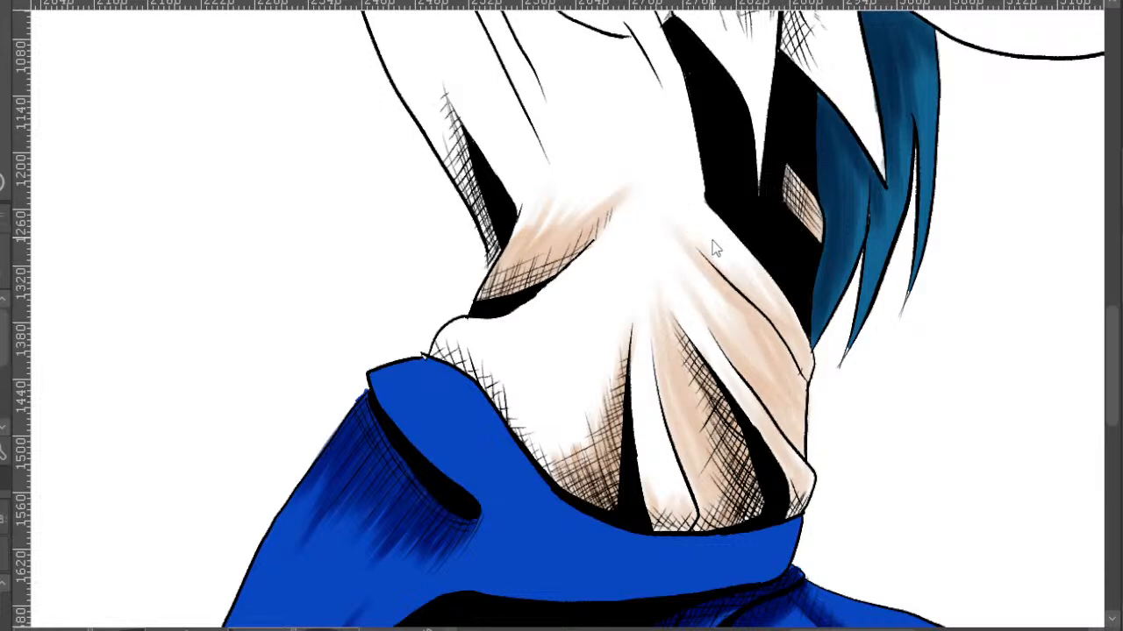
pyautogui.moveTo(787, 360); pyautogui.dragTo(733, 259)
# - Shade the hatching along the waistband edge at the shirt's lower back with short beige strokes
pyautogui.moveTo(691, 382); pyautogui.dragTo(801, 403)
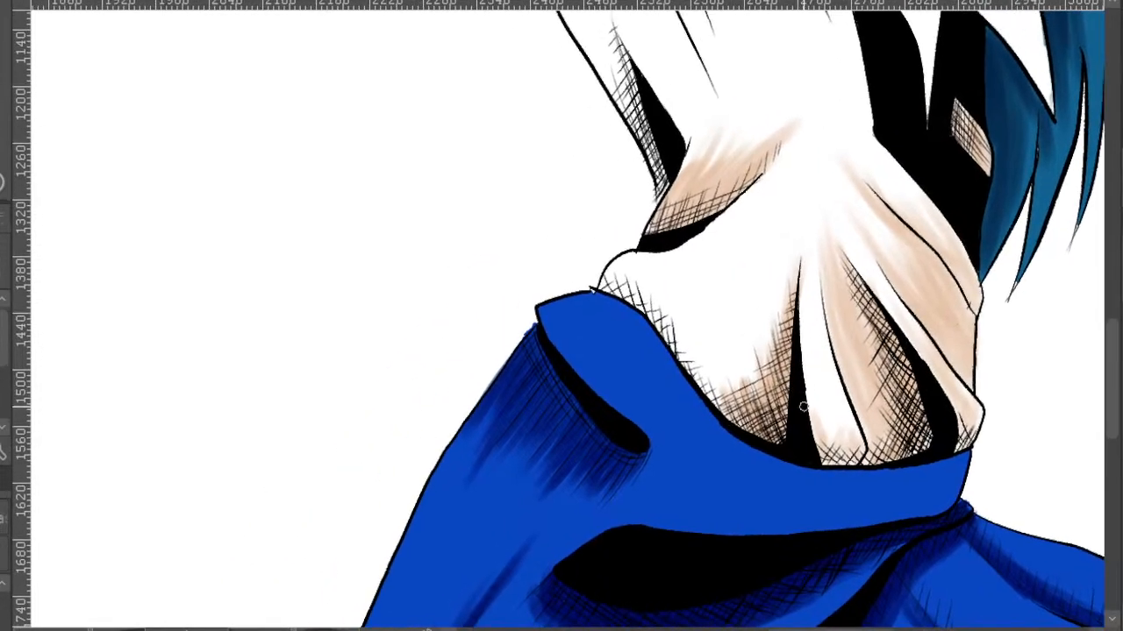
pyautogui.moveTo(736, 316)
pyautogui.mouseDown()
pyautogui.moveTo(672, 243)
pyautogui.moveTo(696, 328)
pyautogui.mouseUp()
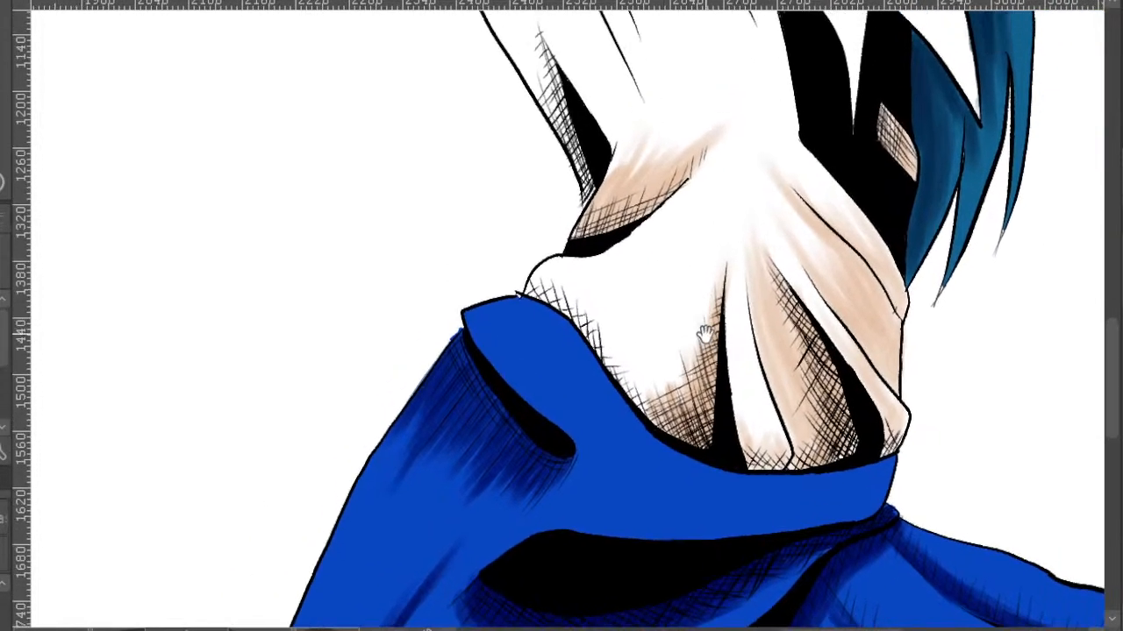
pyautogui.moveTo(771, 366)
pyautogui.mouseDown()
pyautogui.moveTo(682, 228)
pyautogui.moveTo(709, 271)
pyautogui.moveTo(694, 258)
pyautogui.moveTo(705, 304)
pyautogui.moveTo(646, 356)
pyautogui.moveTo(630, 341)
pyautogui.moveTo(658, 363)
pyautogui.moveTo(724, 325)
pyautogui.mouseUp()
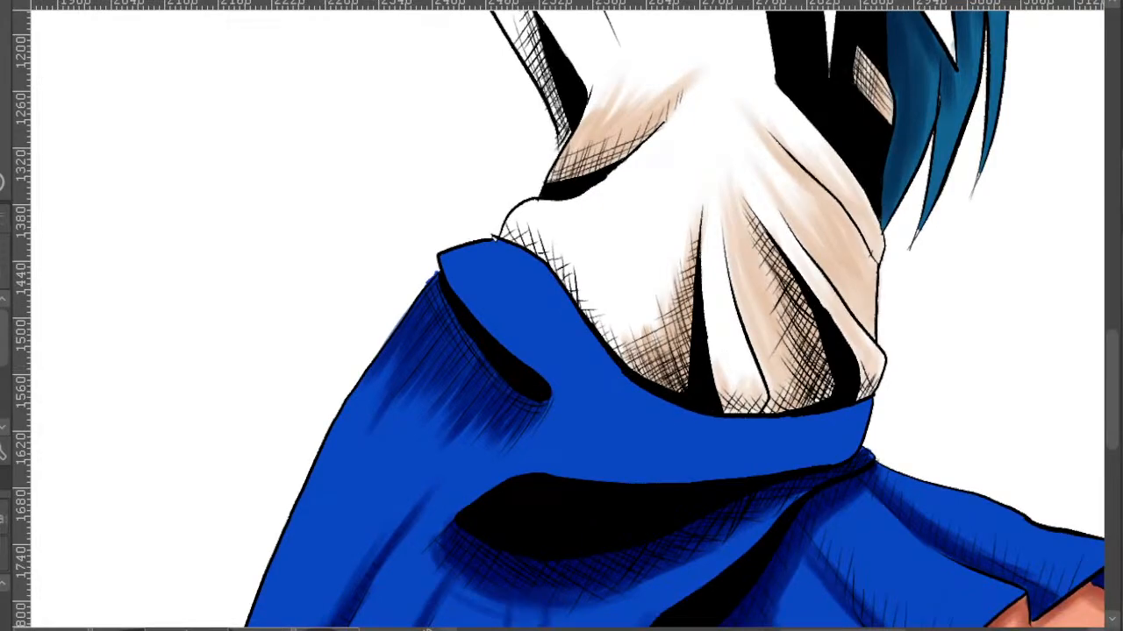
pyautogui.moveTo(684, 418); pyautogui.dragTo(678, 482)
pyautogui.scroll(3, 616, 491)
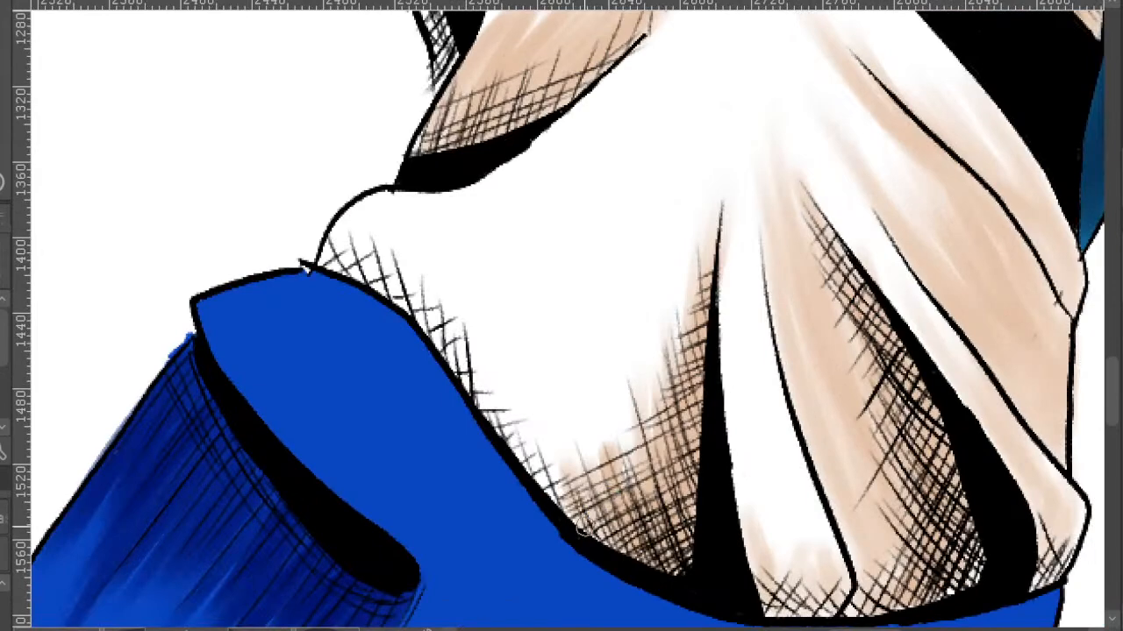
pyautogui.moveTo(546, 490); pyautogui.dragTo(545, 391)
pyautogui.moveTo(524, 471); pyautogui.dragTo(517, 387)
pyautogui.moveTo(505, 433)
pyautogui.mouseDown()
pyautogui.moveTo(501, 376)
pyautogui.moveTo(463, 323)
pyautogui.mouseUp()
pyautogui.moveTo(470, 405); pyautogui.dragTo(446, 312)
pyautogui.moveTo(460, 368); pyautogui.dragTo(417, 245)
pyautogui.moveTo(433, 340); pyautogui.dragTo(408, 256)
pyautogui.moveTo(424, 310)
pyautogui.mouseDown()
pyautogui.moveTo(393, 219)
pyautogui.moveTo(377, 248)
pyautogui.mouseUp()
pyautogui.moveTo(403, 313); pyautogui.dragTo(368, 242)
pyautogui.moveTo(384, 289); pyautogui.dragTo(343, 213)
pyautogui.moveTo(349, 284)
pyautogui.mouseDown()
pyautogui.moveTo(328, 226)
pyautogui.moveTo(321, 249)
pyautogui.mouseUp()
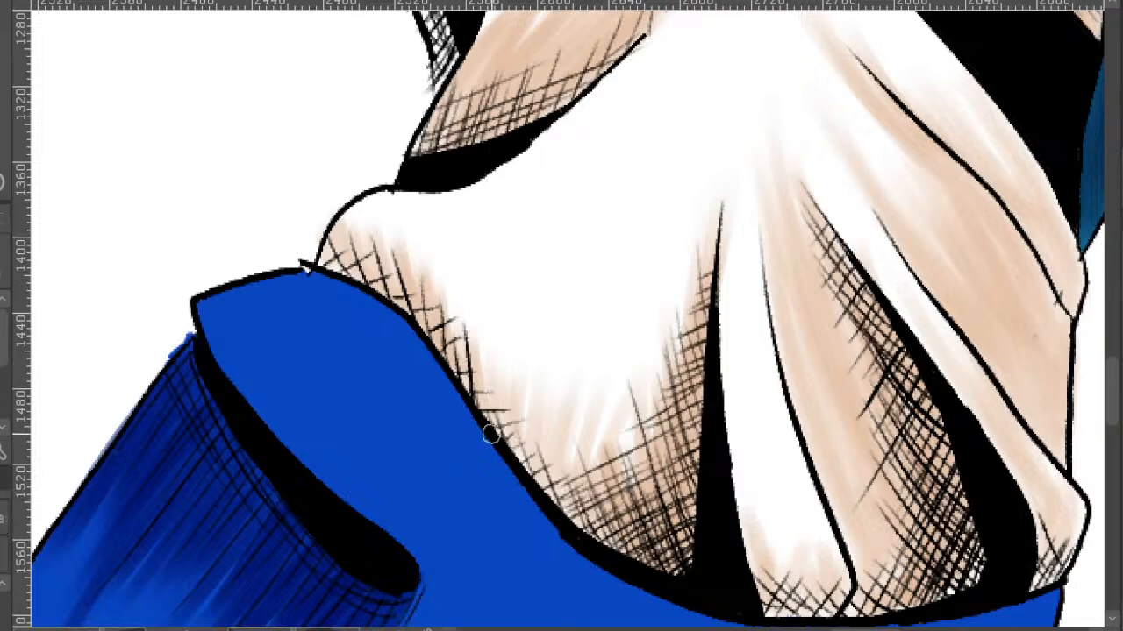
# - Blend the lower hem shading upward with long tapering beige strokes between the waistband and the rear black fold
pyautogui.moveTo(596, 501); pyautogui.dragTo(570, 431)
pyautogui.moveTo(620, 538); pyautogui.dragTo(584, 408)
pyautogui.moveTo(618, 517); pyautogui.dragTo(600, 400)
pyautogui.moveTo(617, 508)
pyautogui.mouseDown()
pyautogui.moveTo(617, 366)
pyautogui.moveTo(635, 367)
pyautogui.mouseUp()
pyautogui.moveTo(658, 500); pyautogui.dragTo(679, 303)
# - Shade the shirt beneath the chest curve and down along the black front area in beige
pyautogui.scroll(-4, 687, 375)
pyautogui.moveTo(786, 298); pyautogui.dragTo(713, 466)
pyautogui.moveTo(702, 380); pyautogui.dragTo(549, 348)
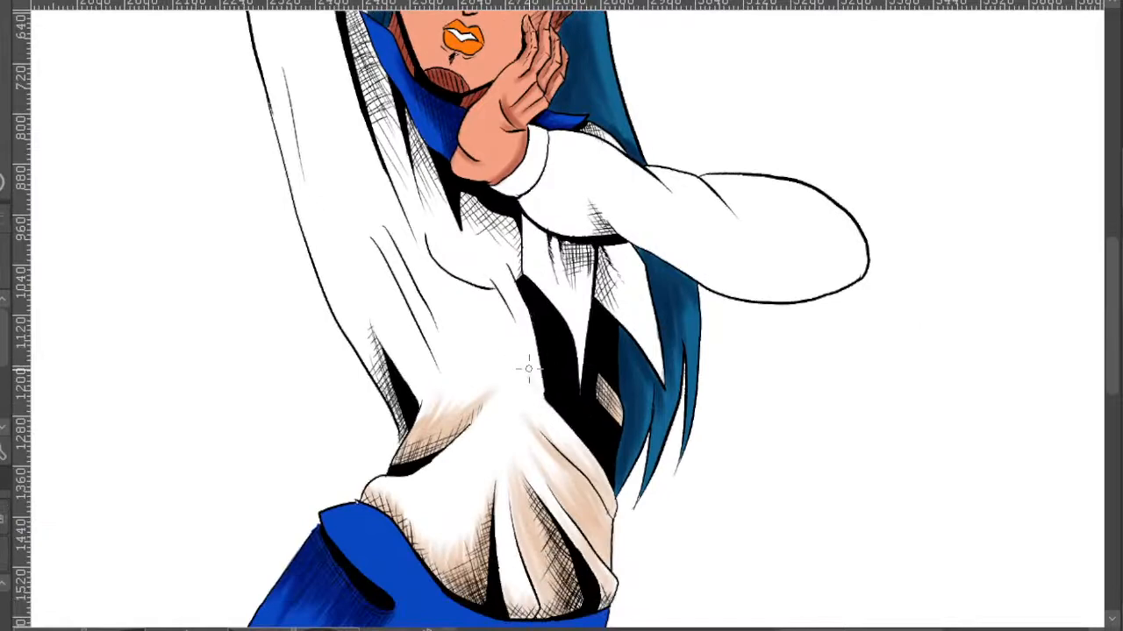
pyautogui.moveTo(554, 392)
pyautogui.mouseDown()
pyautogui.moveTo(516, 326)
pyautogui.moveTo(539, 357)
pyautogui.mouseUp()
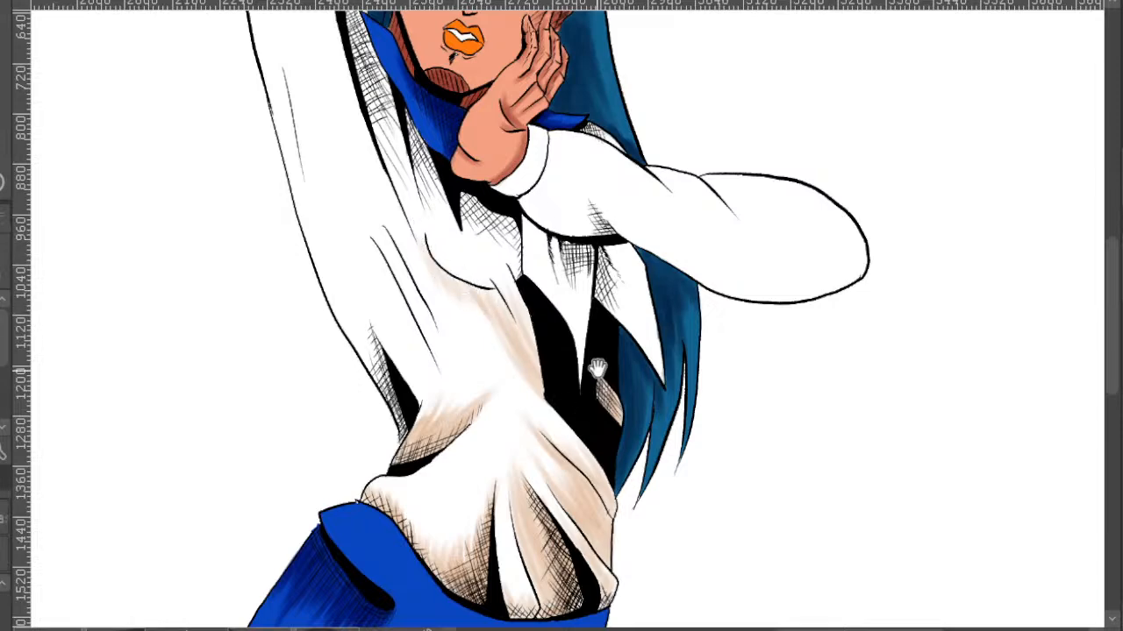
# - Shade the hatched patch beneath the wrist and the hatching below the blue collar in beige
pyautogui.scroll(-3, 597, 379)
pyautogui.scroll(5, 546, 419)
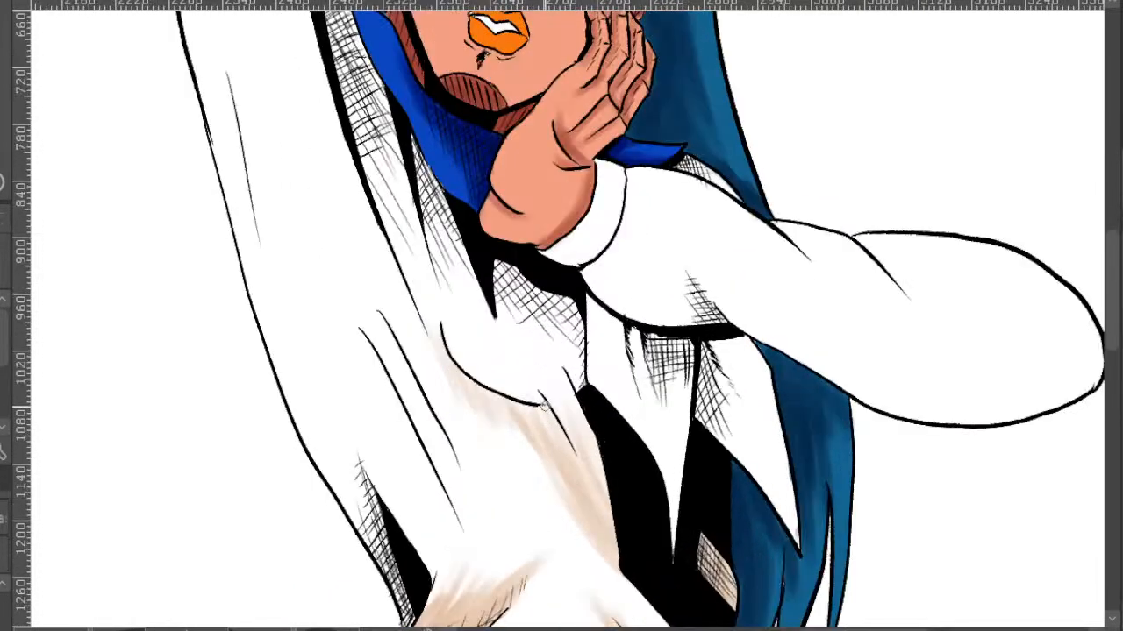
pyautogui.moveTo(602, 501); pyautogui.dragTo(691, 493)
pyautogui.moveTo(599, 339)
pyautogui.mouseDown()
pyautogui.moveTo(619, 386)
pyautogui.moveTo(614, 351)
pyautogui.moveTo(647, 399)
pyautogui.moveTo(618, 359)
pyautogui.moveTo(658, 396)
pyautogui.mouseUp()
pyautogui.moveTo(629, 353)
pyautogui.mouseDown()
pyautogui.moveTo(684, 430)
pyautogui.moveTo(659, 373)
pyautogui.moveTo(674, 425)
pyautogui.mouseUp()
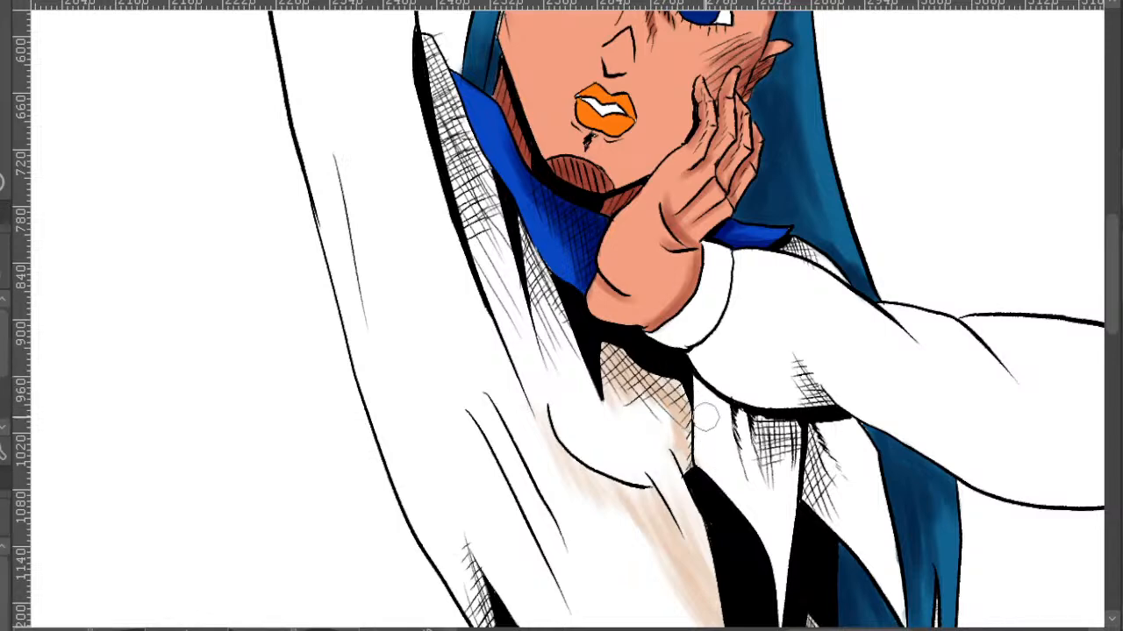
pyautogui.moveTo(697, 373); pyautogui.dragTo(754, 465)
pyautogui.moveTo(573, 321); pyautogui.dragTo(630, 436)
pyautogui.moveTo(584, 352)
pyautogui.mouseDown()
pyautogui.moveTo(625, 427)
pyautogui.moveTo(593, 394)
pyautogui.moveTo(613, 461)
pyautogui.mouseUp()
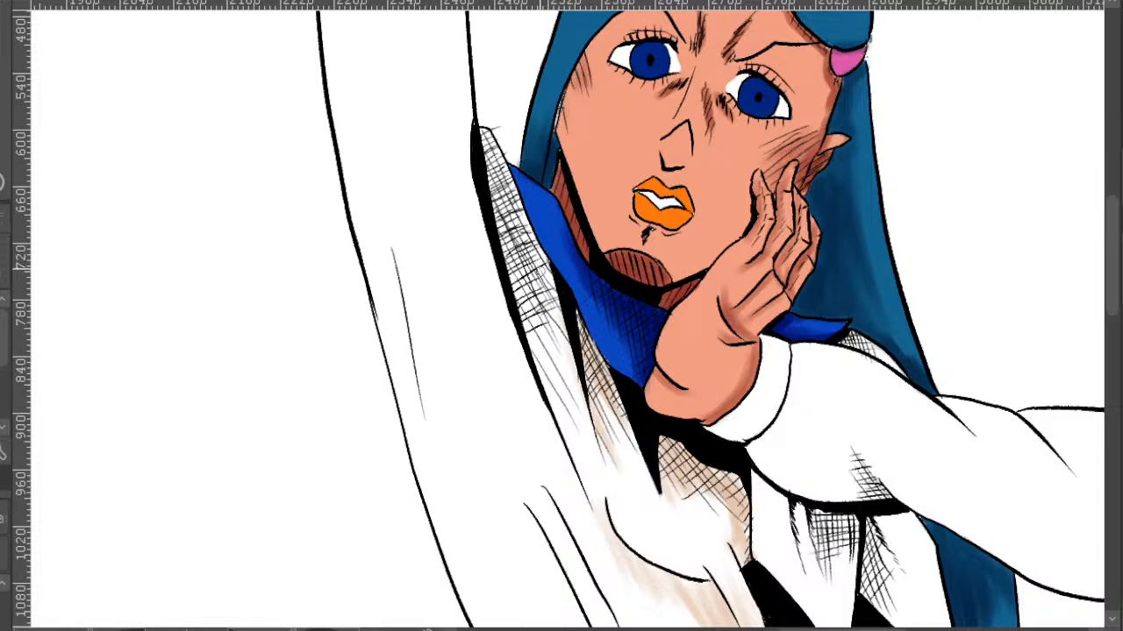
# - Shade the long hatched strip between the blue collar and the raised sleeve in beige
pyautogui.moveTo(555, 298); pyautogui.dragTo(500, 167)
pyautogui.moveTo(526, 263); pyautogui.dragTo(487, 140)
pyautogui.moveTo(509, 223)
pyautogui.mouseDown()
pyautogui.moveTo(482, 131)
pyautogui.moveTo(526, 277)
pyautogui.mouseUp()
pyautogui.moveTo(531, 320); pyautogui.dragTo(499, 204)
pyautogui.moveTo(530, 346); pyautogui.dragTo(500, 228)
pyautogui.moveTo(491, 180); pyautogui.dragTo(514, 293)
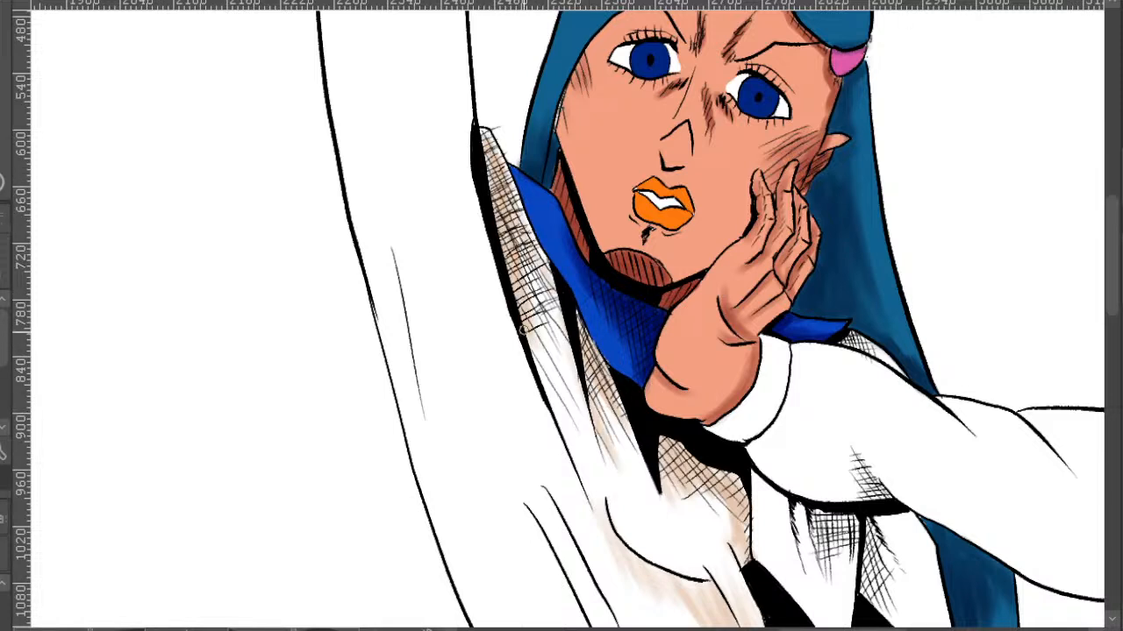
pyautogui.moveTo(527, 255)
pyautogui.mouseDown()
pyautogui.moveTo(553, 315)
pyautogui.moveTo(557, 417)
pyautogui.mouseUp()
# - Add beige shading along the crease lines on the shirt's side and on the raised sleeve
pyautogui.scroll(-1, 566, 386)
pyautogui.moveTo(658, 399); pyautogui.dragTo(590, 176)
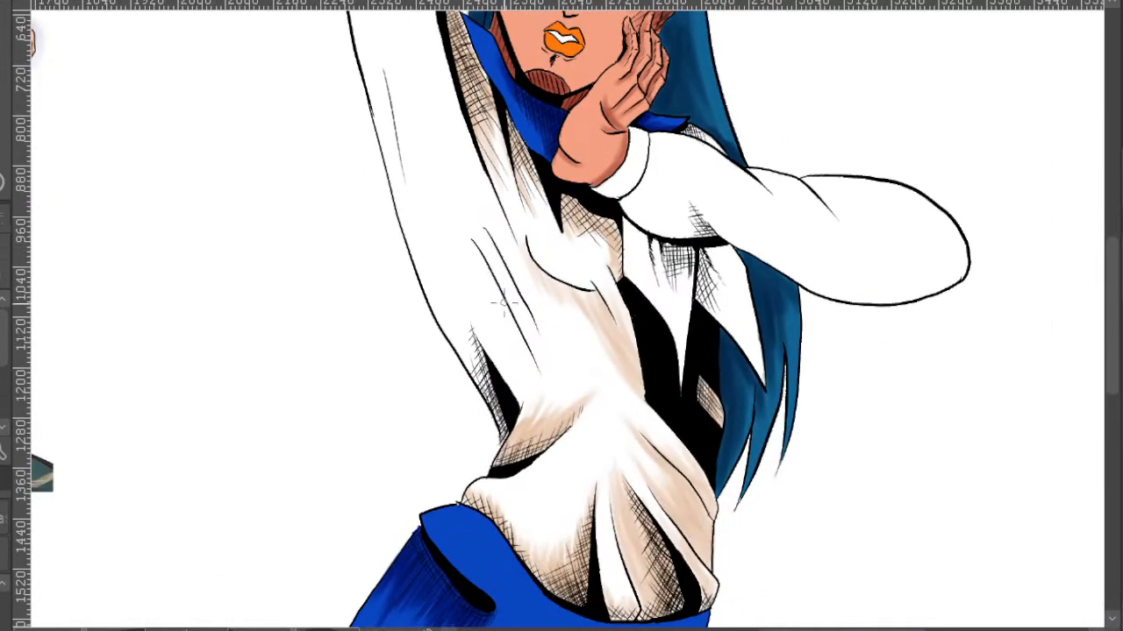
pyautogui.moveTo(482, 252)
pyautogui.mouseDown()
pyautogui.moveTo(524, 351)
pyautogui.moveTo(530, 321)
pyautogui.mouseUp()
pyautogui.moveTo(428, 31)
pyautogui.mouseDown()
pyautogui.moveTo(530, 298)
pyautogui.moveTo(521, 481)
pyautogui.mouseUp()
pyautogui.moveTo(500, 403); pyautogui.dragTo(464, 567)
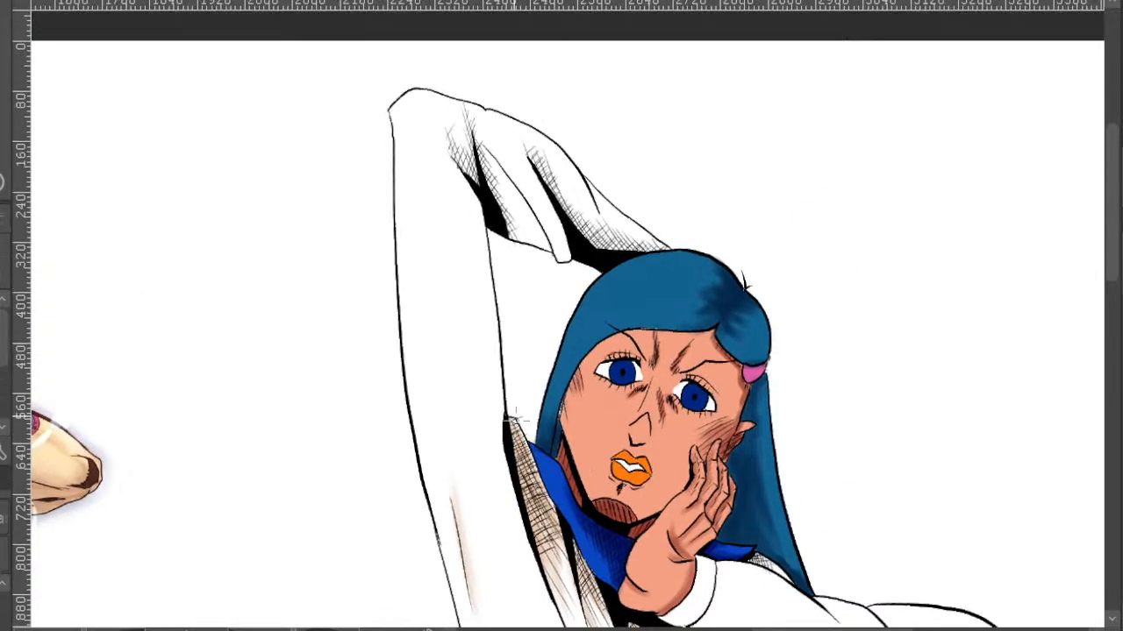
# - Shade the inner edge of the raised sleeve with long beige strokes from the elbow fold to the collar
pyautogui.moveTo(482, 202); pyautogui.dragTo(511, 419)
pyautogui.moveTo(477, 239); pyautogui.dragTo(526, 549)
pyautogui.moveTo(481, 219); pyautogui.dragTo(523, 542)
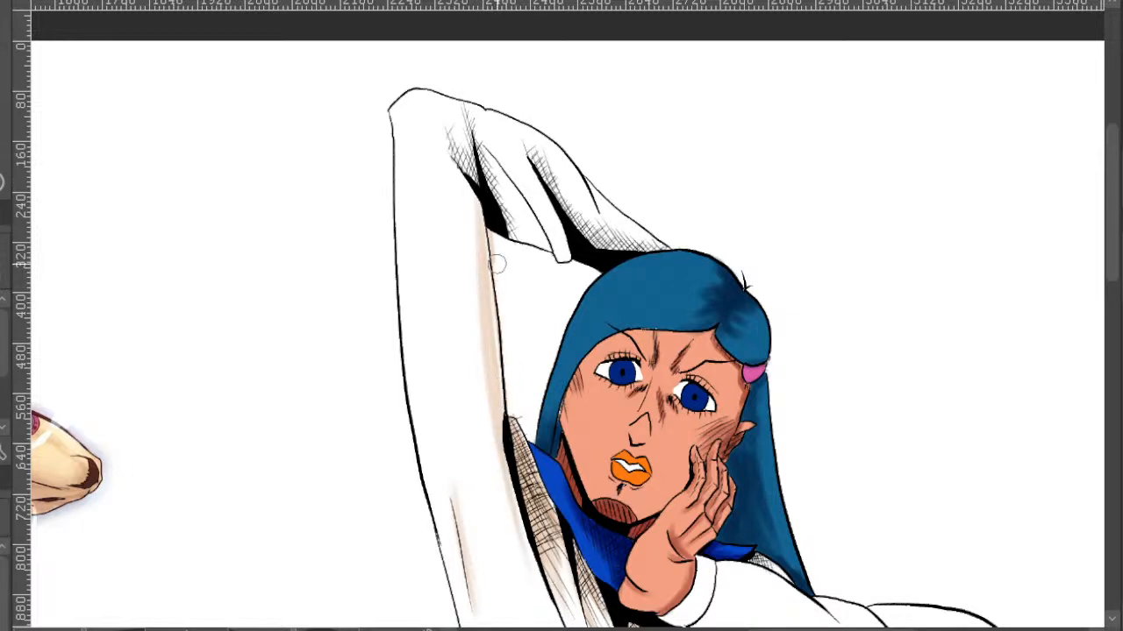
pyautogui.moveTo(492, 258); pyautogui.dragTo(507, 391)
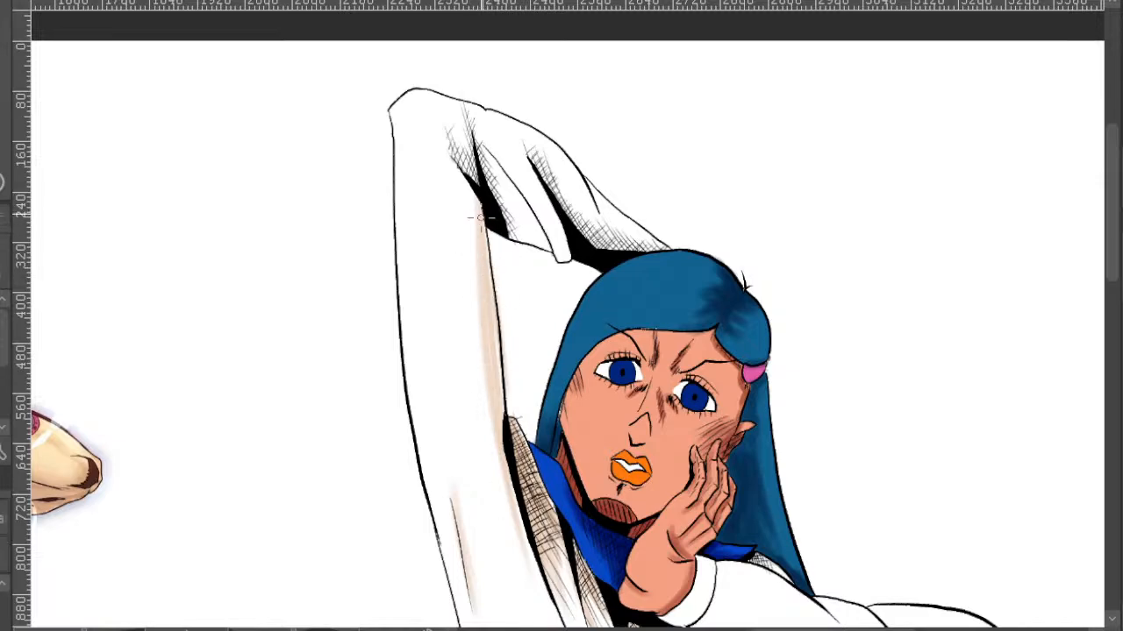
# - Strengthen the beige shading between the crease lines on the shirt's side
pyautogui.scroll(-5, 475, 294)
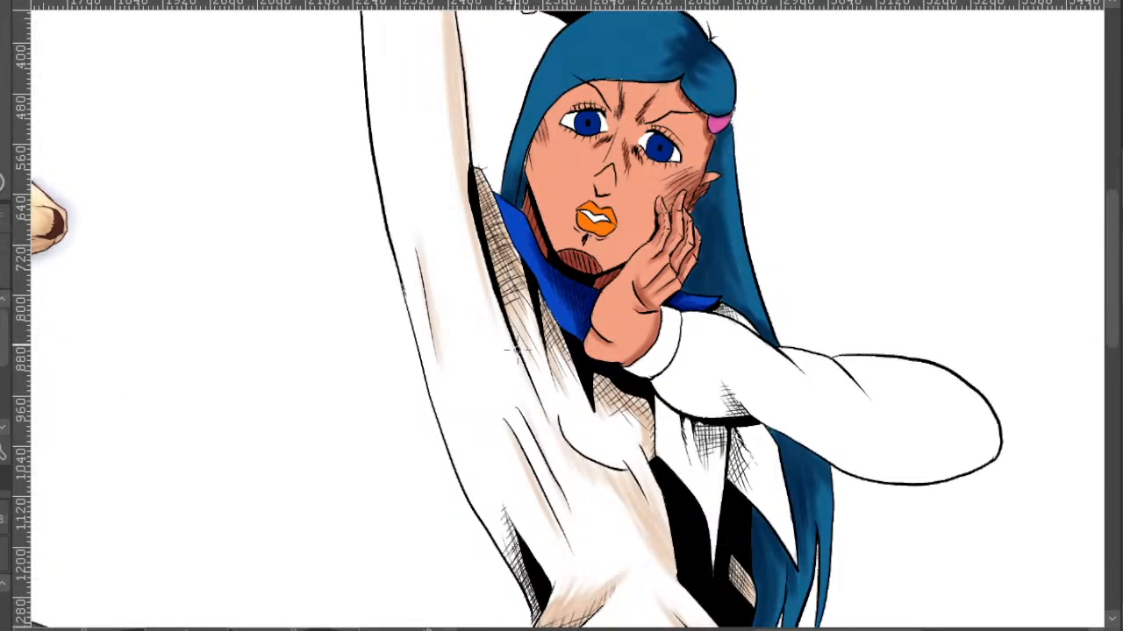
pyautogui.scroll(-3, 527, 266)
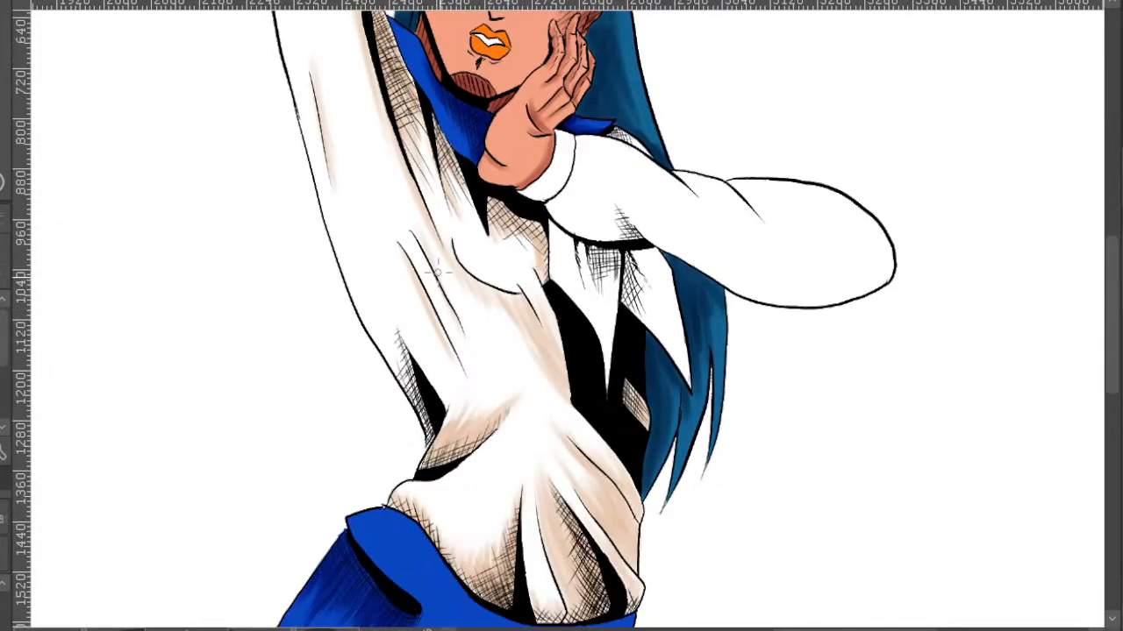
pyautogui.moveTo(432, 252); pyautogui.dragTo(469, 338)
pyautogui.scroll(-2, 467, 309)
pyautogui.moveTo(547, 193)
pyautogui.mouseDown()
pyautogui.moveTo(578, 393)
pyautogui.moveTo(498, 250)
pyautogui.mouseUp()
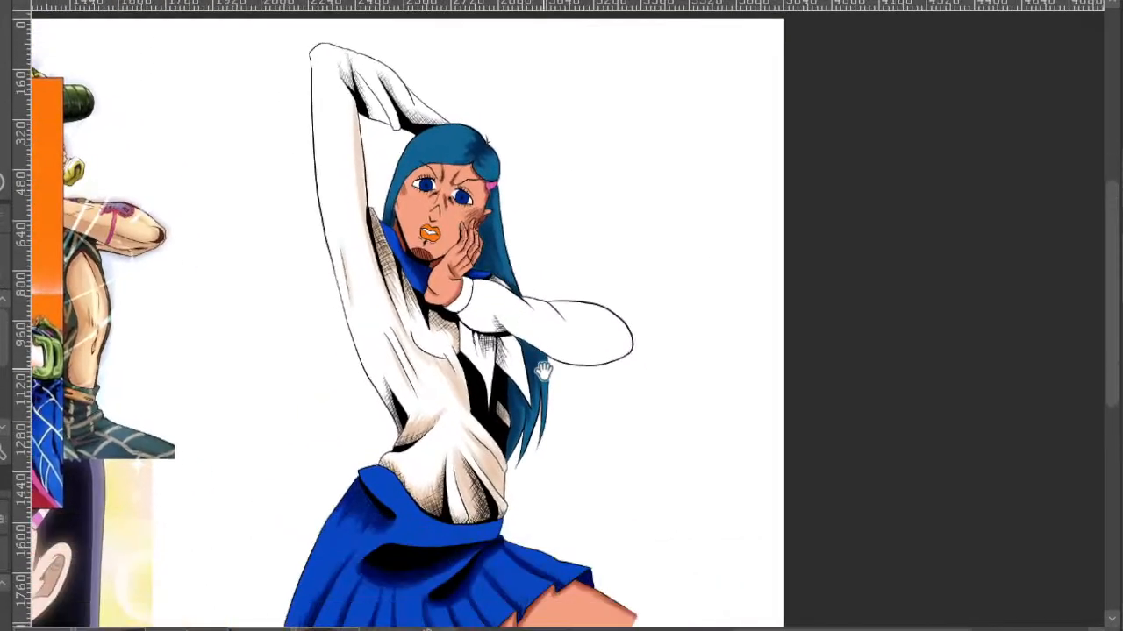
# - Shade the hatching beside the black fold on the shirt's back edge above the waist in beige
pyautogui.moveTo(537, 354); pyautogui.dragTo(500, 274)
pyautogui.moveTo(492, 329); pyautogui.dragTo(506, 377)
pyautogui.scroll(3, 386, 430)
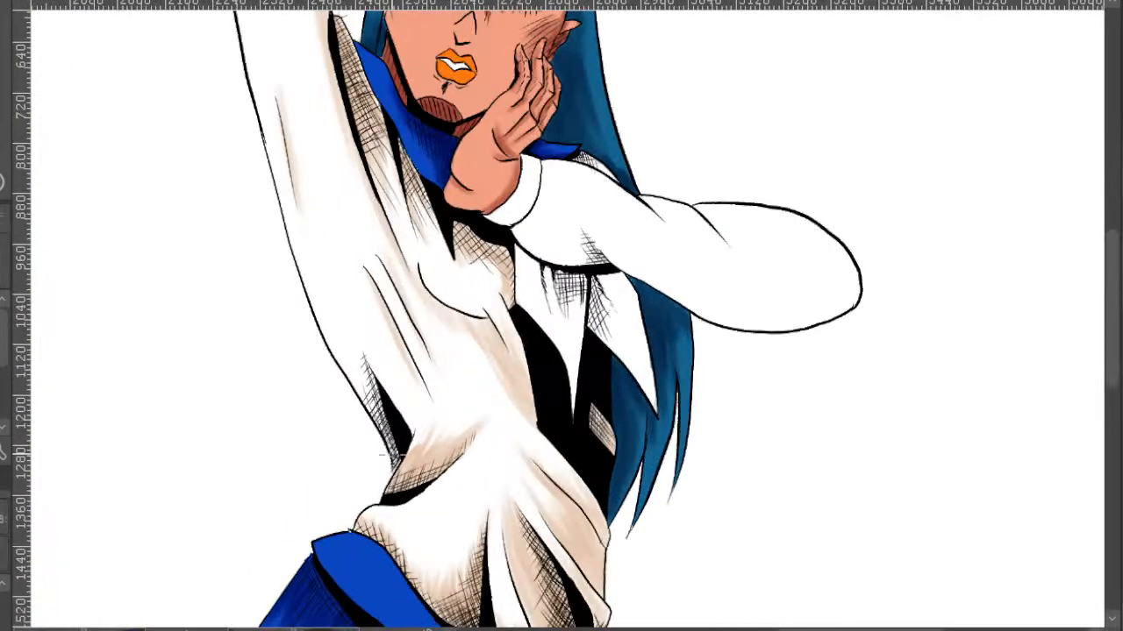
pyautogui.moveTo(392, 468); pyautogui.dragTo(344, 361)
pyautogui.moveTo(393, 426)
pyautogui.mouseDown()
pyautogui.moveTo(349, 344)
pyautogui.moveTo(353, 359)
pyautogui.mouseUp()
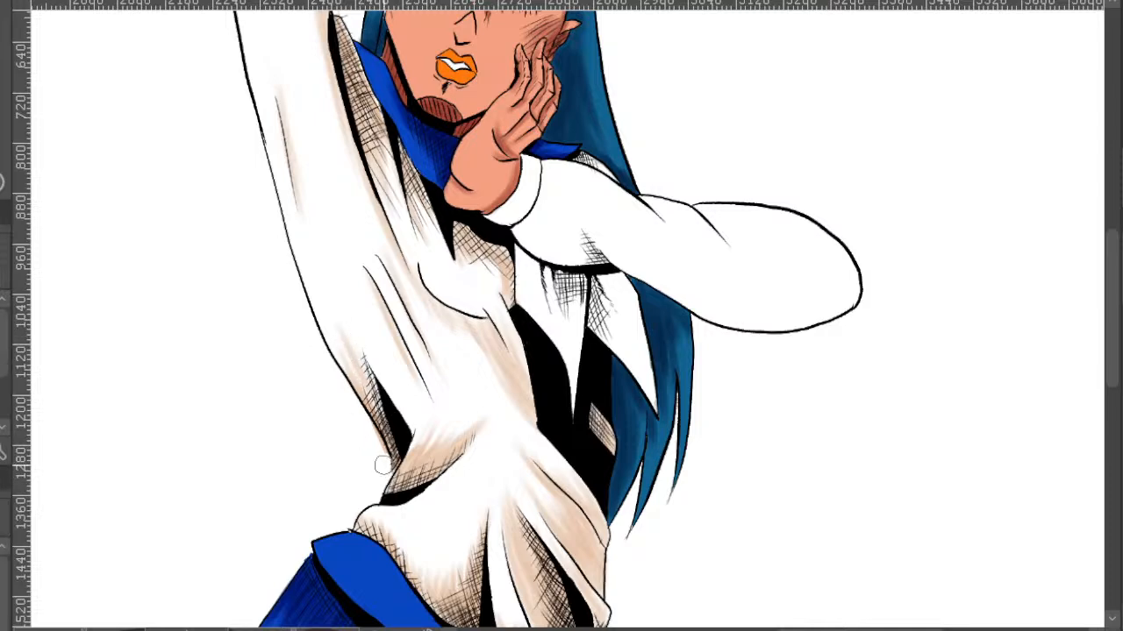
pyautogui.scroll(-3, 382, 452)
pyautogui.moveTo(584, 243); pyautogui.dragTo(482, 301)
pyautogui.scroll(5, 521, 295)
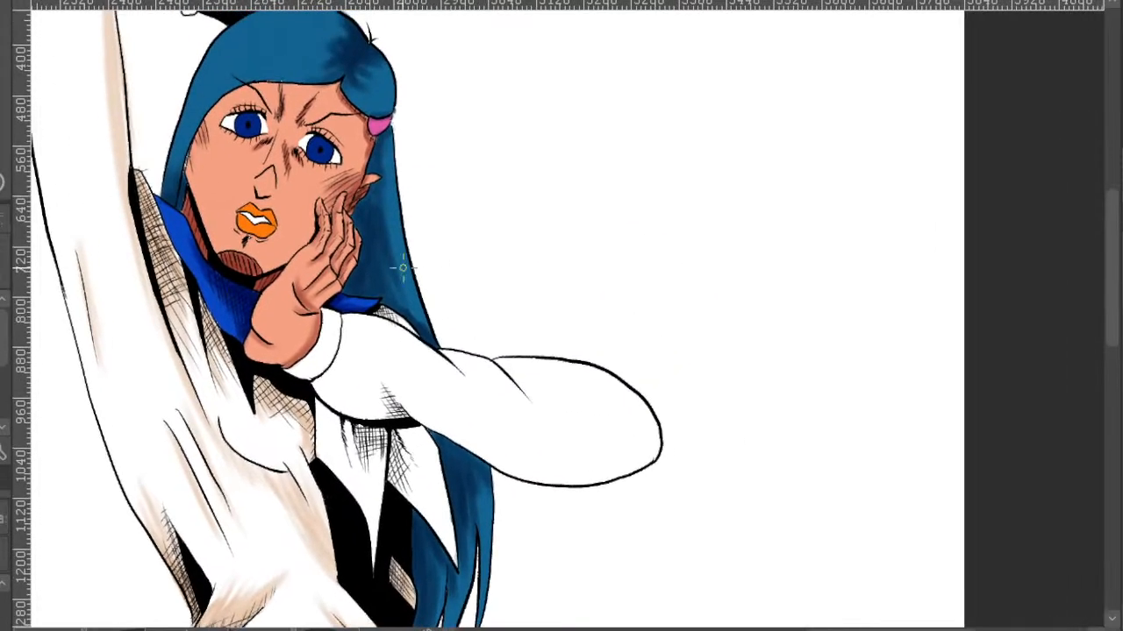
# - Shade the shoulder hatching behind the collar, the hatching under the bent sleeve and that sleeve's upper crease lines in beige
pyautogui.moveTo(360, 321); pyautogui.dragTo(449, 376)
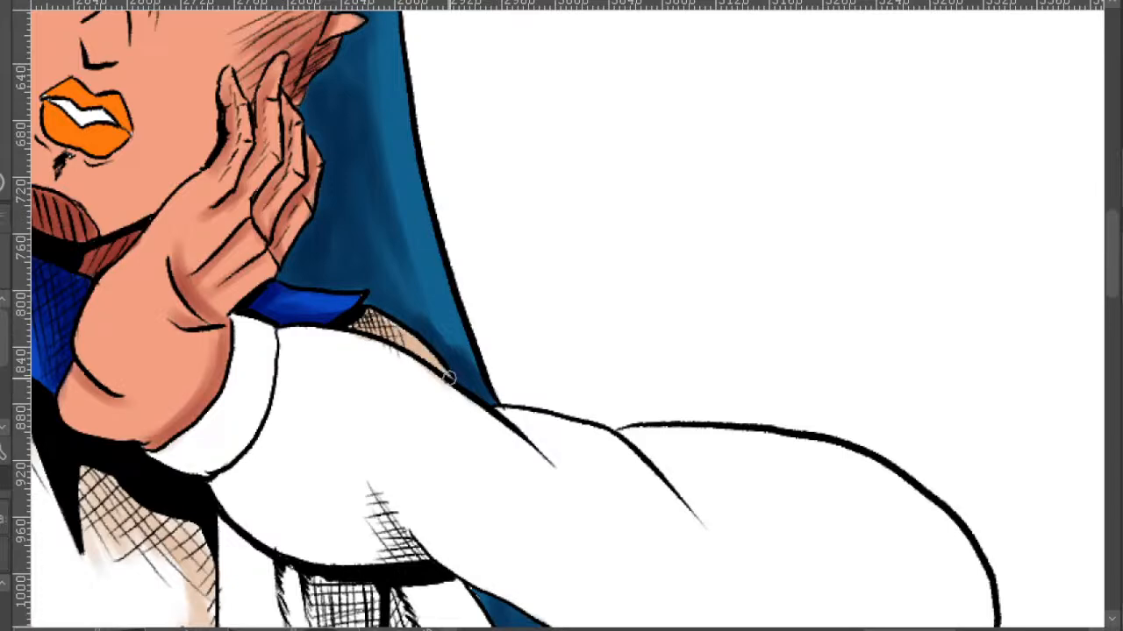
pyautogui.moveTo(419, 542)
pyautogui.mouseDown()
pyautogui.moveTo(350, 477)
pyautogui.moveTo(369, 535)
pyautogui.moveTo(339, 546)
pyautogui.moveTo(418, 571)
pyautogui.mouseUp()
pyautogui.moveTo(542, 419)
pyautogui.mouseDown()
pyautogui.moveTo(328, 394)
pyautogui.moveTo(360, 455)
pyautogui.mouseUp()
pyautogui.moveTo(399, 402); pyautogui.dragTo(491, 492)
pyautogui.scroll(-2, 541, 515)
pyautogui.moveTo(556, 454); pyautogui.dragTo(408, 341)
pyautogui.moveTo(335, 356)
pyautogui.mouseDown()
pyautogui.moveTo(376, 404)
pyautogui.moveTo(350, 382)
pyautogui.moveTo(494, 375)
pyautogui.mouseUp()
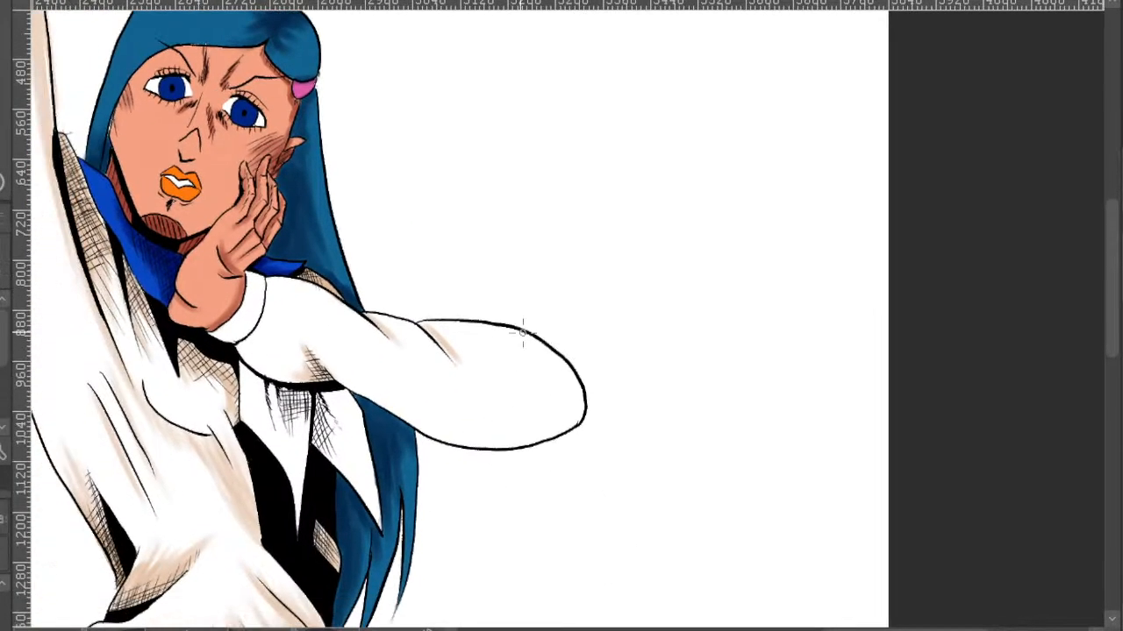
# - Shade the elbow of the bent sleeve with beige strokes fanning inward from its outer edge
pyautogui.moveTo(662, 373); pyautogui.dragTo(605, 373)
pyautogui.moveTo(473, 358)
pyautogui.mouseDown()
pyautogui.moveTo(523, 395)
pyautogui.moveTo(521, 386)
pyautogui.mouseUp()
pyautogui.moveTo(456, 341); pyautogui.dragTo(523, 381)
pyautogui.moveTo(458, 365); pyautogui.dragTo(520, 390)
pyautogui.moveTo(451, 385)
pyautogui.mouseDown()
pyautogui.moveTo(518, 391)
pyautogui.moveTo(481, 408)
pyautogui.moveTo(520, 424)
pyautogui.moveTo(440, 449)
pyautogui.mouseUp()
pyautogui.moveTo(512, 419); pyautogui.dragTo(451, 442)
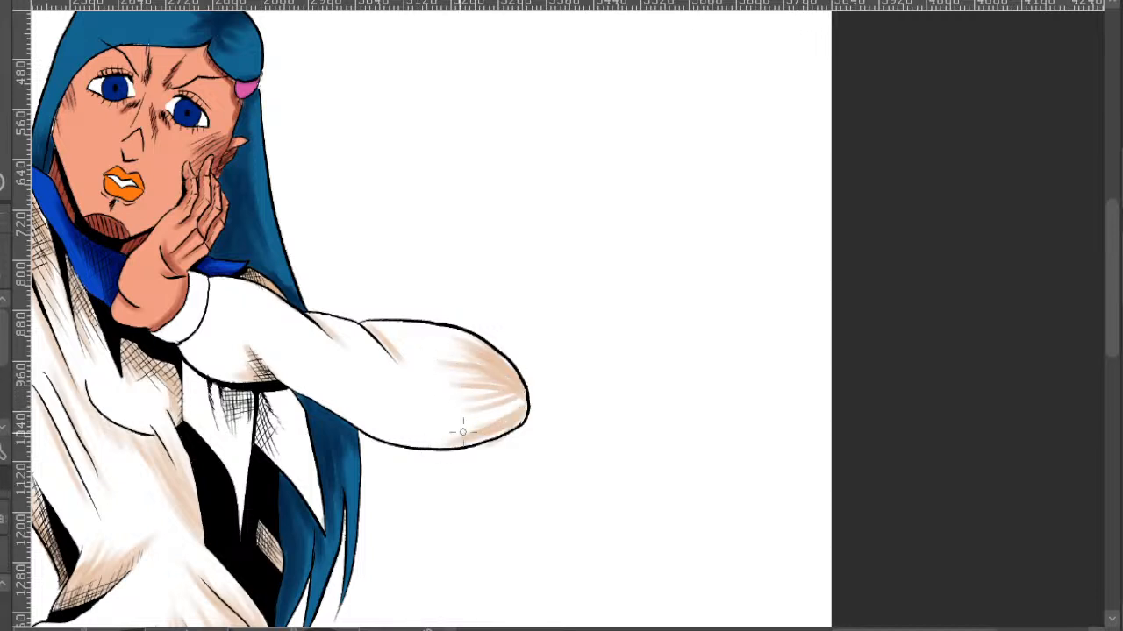
pyautogui.moveTo(503, 412)
pyautogui.mouseDown()
pyautogui.moveTo(449, 427)
pyautogui.moveTo(422, 420)
pyautogui.mouseUp()
pyautogui.moveTo(503, 393); pyautogui.dragTo(443, 401)
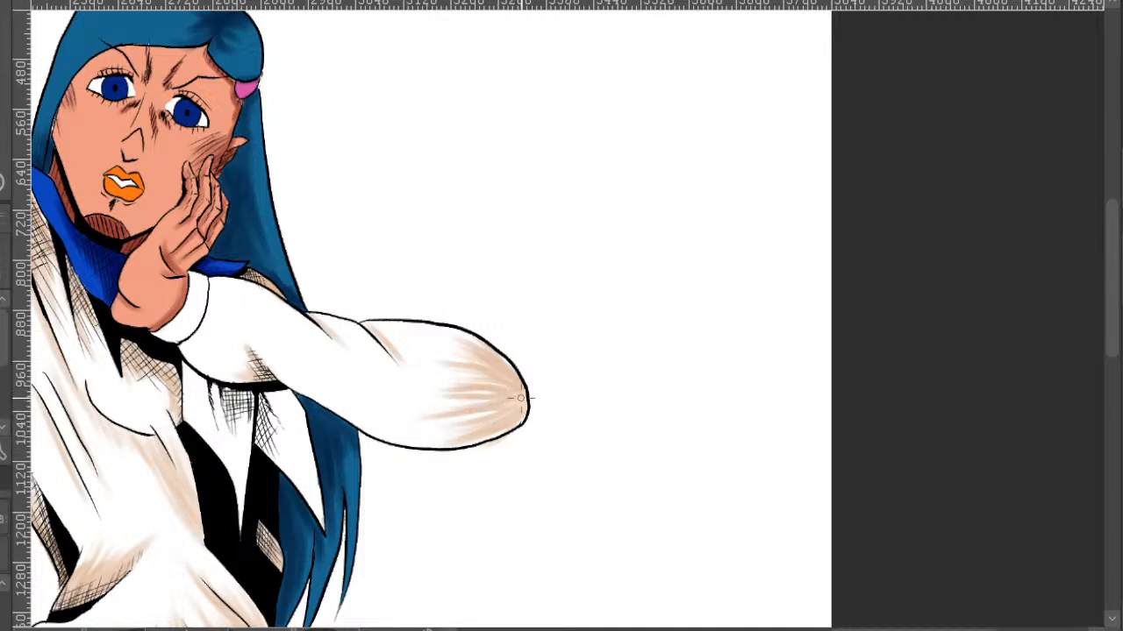
# - Deepen the beige shading around the bent elbow and extend it along the sleeve's upper edge to the crease line
pyautogui.moveTo(512, 428); pyautogui.dragTo(472, 440)
pyautogui.moveTo(494, 391)
pyautogui.mouseDown()
pyautogui.moveTo(423, 393)
pyautogui.moveTo(504, 405)
pyautogui.moveTo(426, 429)
pyautogui.moveTo(436, 446)
pyautogui.moveTo(409, 446)
pyautogui.mouseUp()
pyautogui.moveTo(492, 424)
pyautogui.mouseDown()
pyautogui.moveTo(429, 435)
pyautogui.moveTo(429, 424)
pyautogui.mouseUp()
pyautogui.moveTo(501, 394)
pyautogui.mouseDown()
pyautogui.moveTo(421, 385)
pyautogui.moveTo(438, 376)
pyautogui.mouseUp()
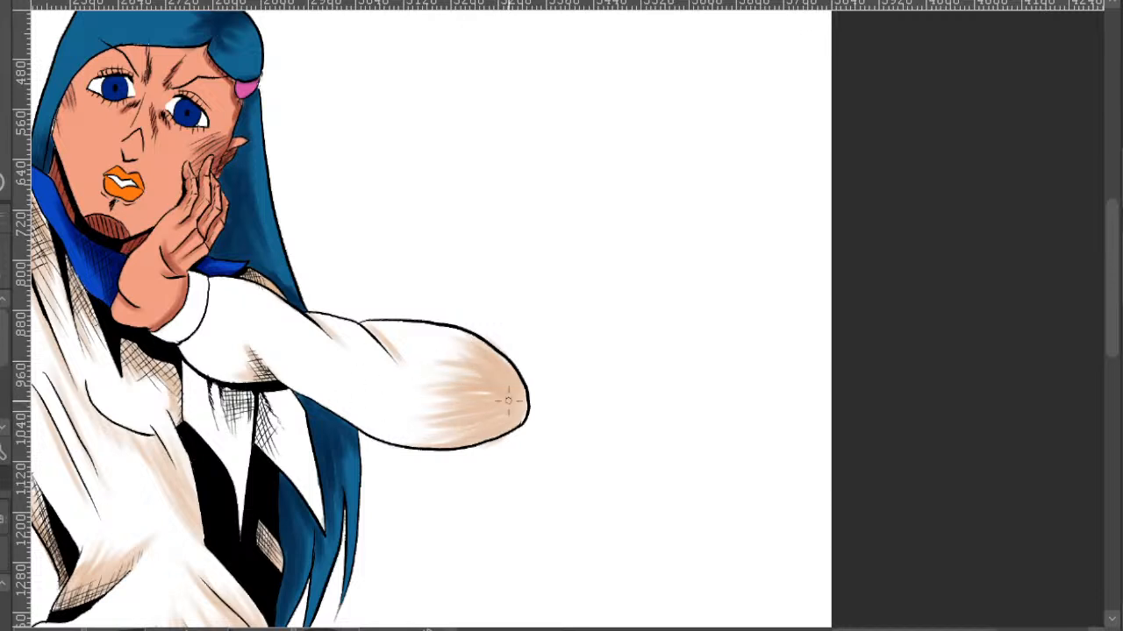
pyautogui.moveTo(516, 398); pyautogui.dragTo(423, 397)
pyautogui.moveTo(484, 425); pyautogui.dragTo(437, 439)
pyautogui.scroll(-3, 526, 316)
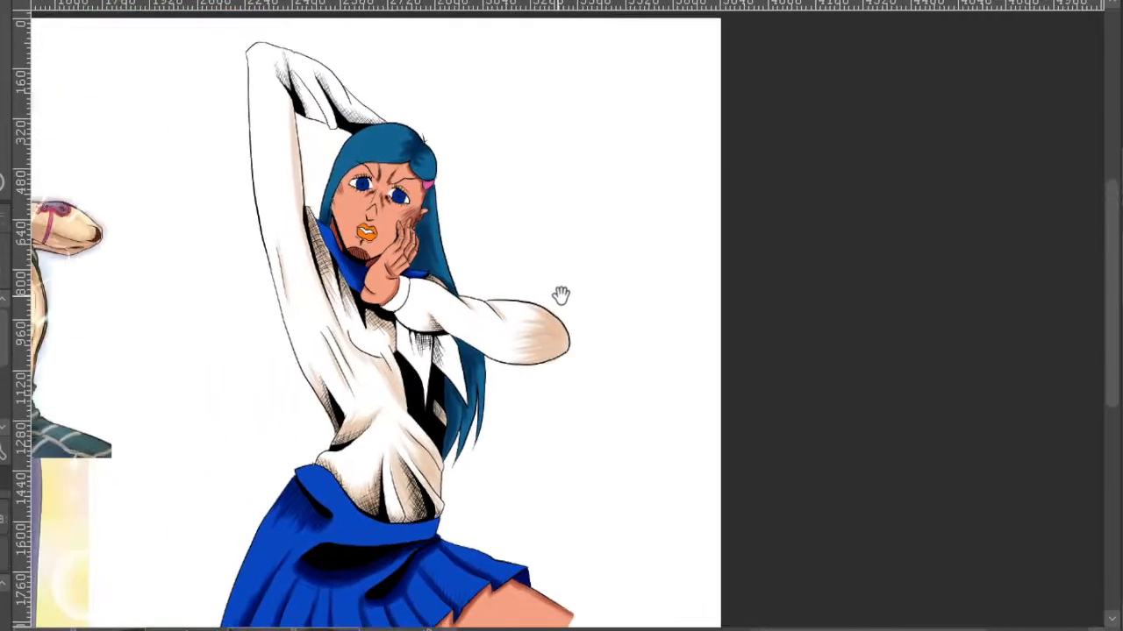
pyautogui.scroll(3, 524, 310)
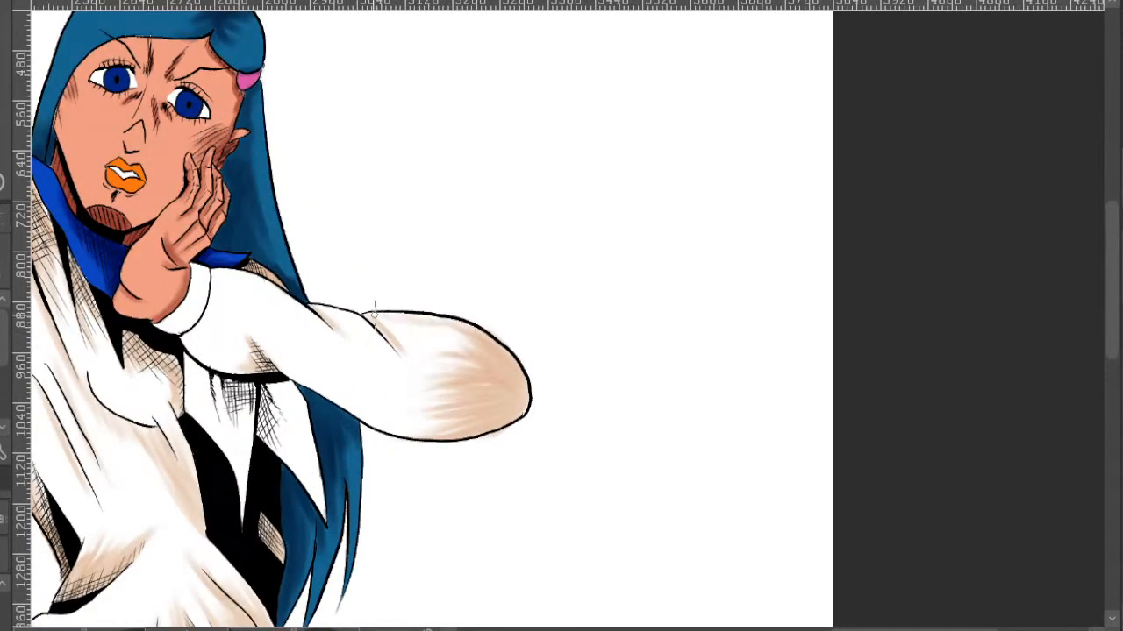
pyautogui.moveTo(448, 335)
pyautogui.mouseDown()
pyautogui.moveTo(348, 315)
pyautogui.moveTo(476, 368)
pyautogui.moveTo(483, 358)
pyautogui.moveTo(380, 314)
pyautogui.moveTo(435, 316)
pyautogui.moveTo(468, 336)
pyautogui.moveTo(435, 317)
pyautogui.moveTo(373, 309)
pyautogui.moveTo(401, 334)
pyautogui.mouseUp()
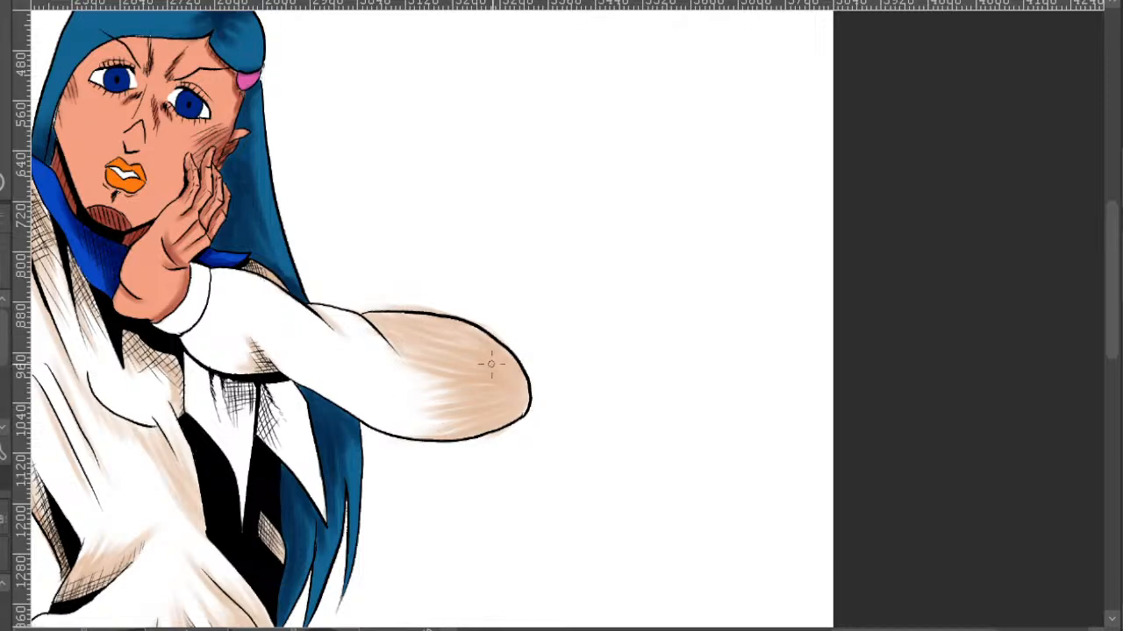
# - Erase the beige paint that spills outside the outline of the bent elbow
pyautogui.scroll(3, 353, 232)
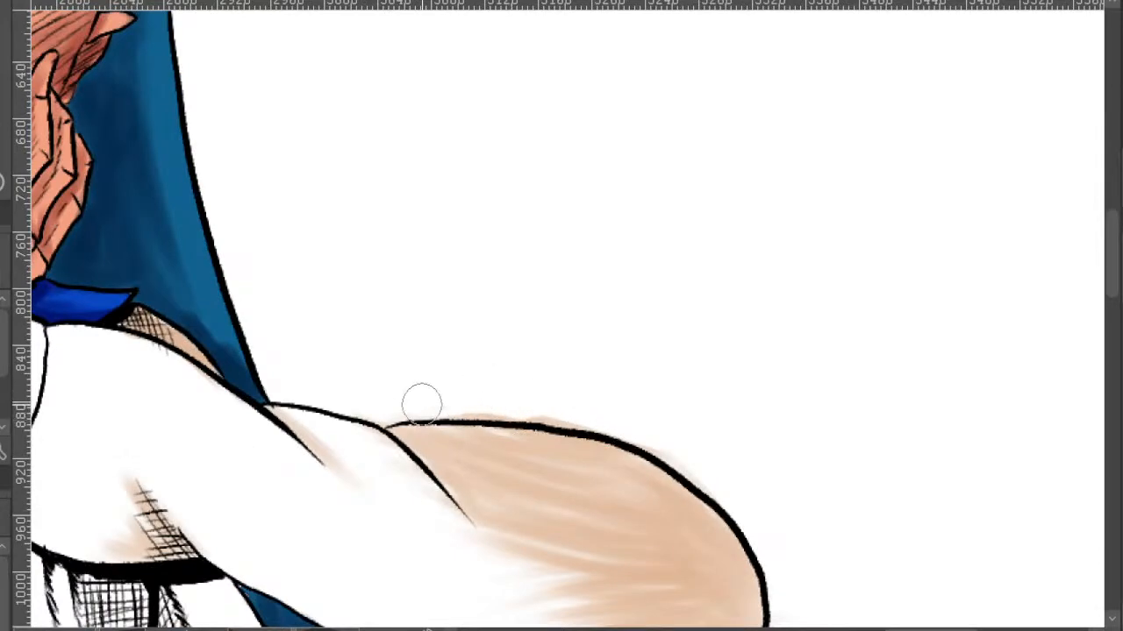
pyautogui.moveTo(479, 398)
pyautogui.mouseDown()
pyautogui.moveTo(604, 417)
pyautogui.moveTo(722, 477)
pyautogui.mouseUp()
pyautogui.scroll(-3, 772, 499)
pyautogui.moveTo(769, 409); pyautogui.dragTo(733, 242)
pyautogui.scroll(3, 592, 296)
pyautogui.moveTo(606, 303)
pyautogui.mouseDown()
pyautogui.moveTo(724, 361)
pyautogui.moveTo(687, 318)
pyautogui.moveTo(786, 372)
pyautogui.moveTo(676, 321)
pyautogui.mouseUp()
pyautogui.scroll(-5, 735, 325)
pyautogui.moveTo(807, 360); pyautogui.dragTo(794, 428)
pyautogui.moveTo(621, 400); pyautogui.dragTo(687, 356)
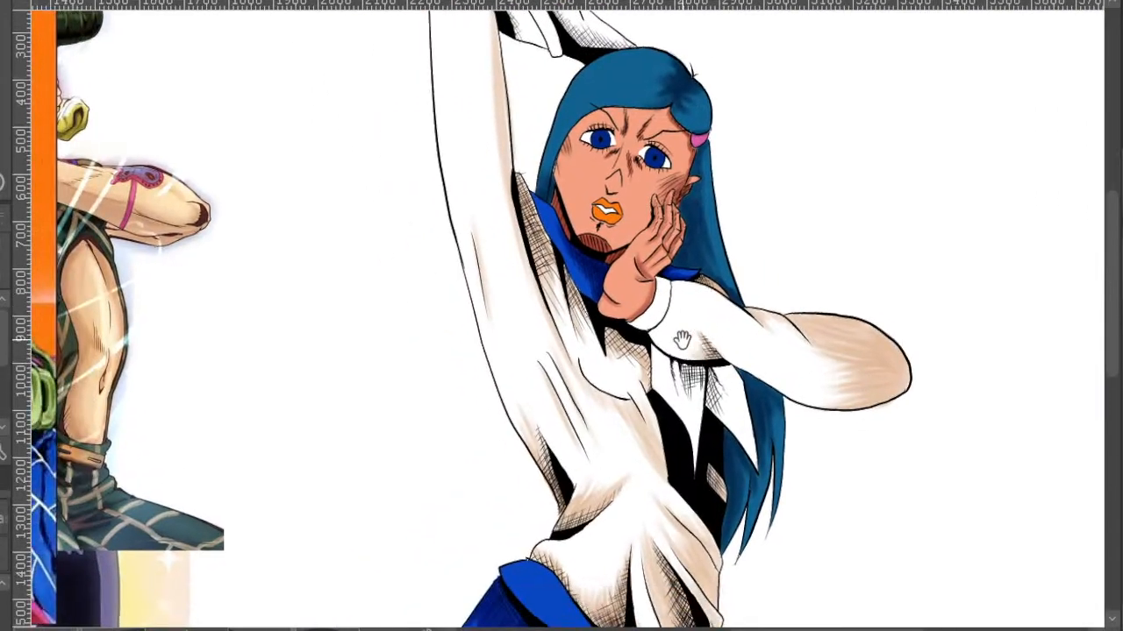
# - Fill the cuff of the bent sleeve with the collar's flat blue
pyautogui.scroll(2, 654, 323)
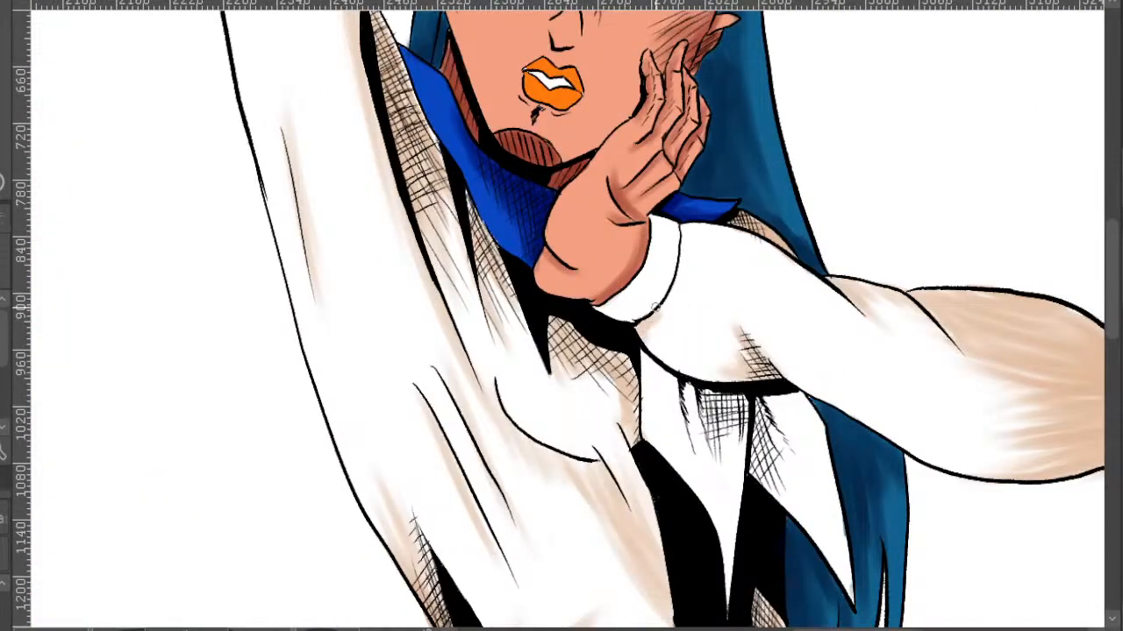
pyautogui.scroll(-3, 680, 315)
pyautogui.moveTo(699, 294); pyautogui.dragTo(739, 273)
pyautogui.moveTo(651, 224); pyautogui.dragTo(679, 273)
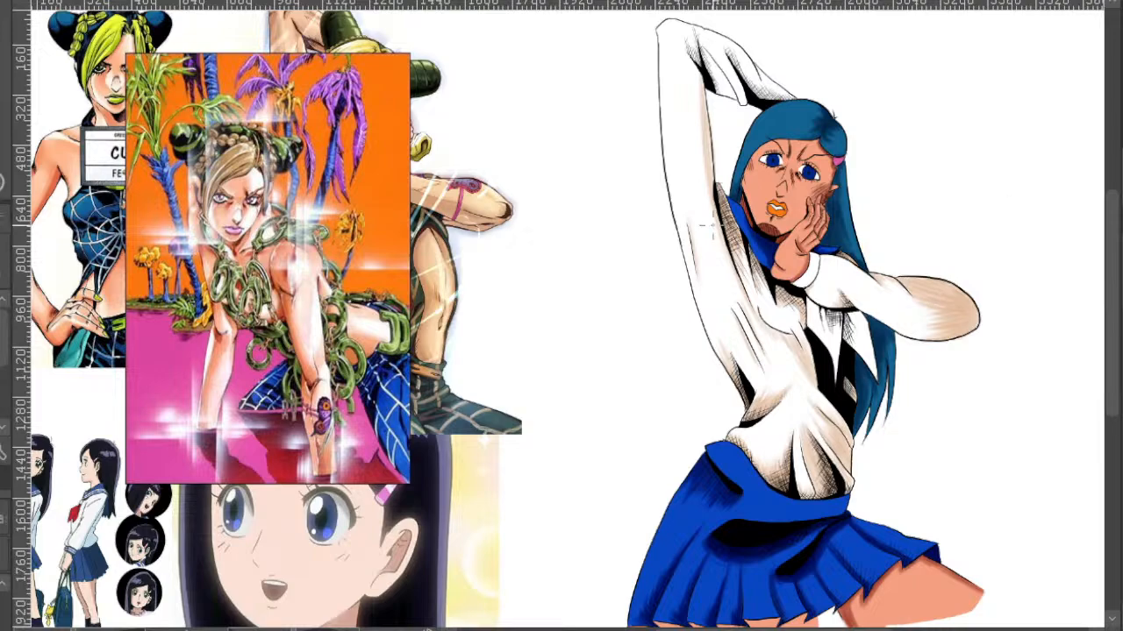
pyautogui.scroll(3, 763, 281)
pyautogui.scroll(-1, 769, 283)
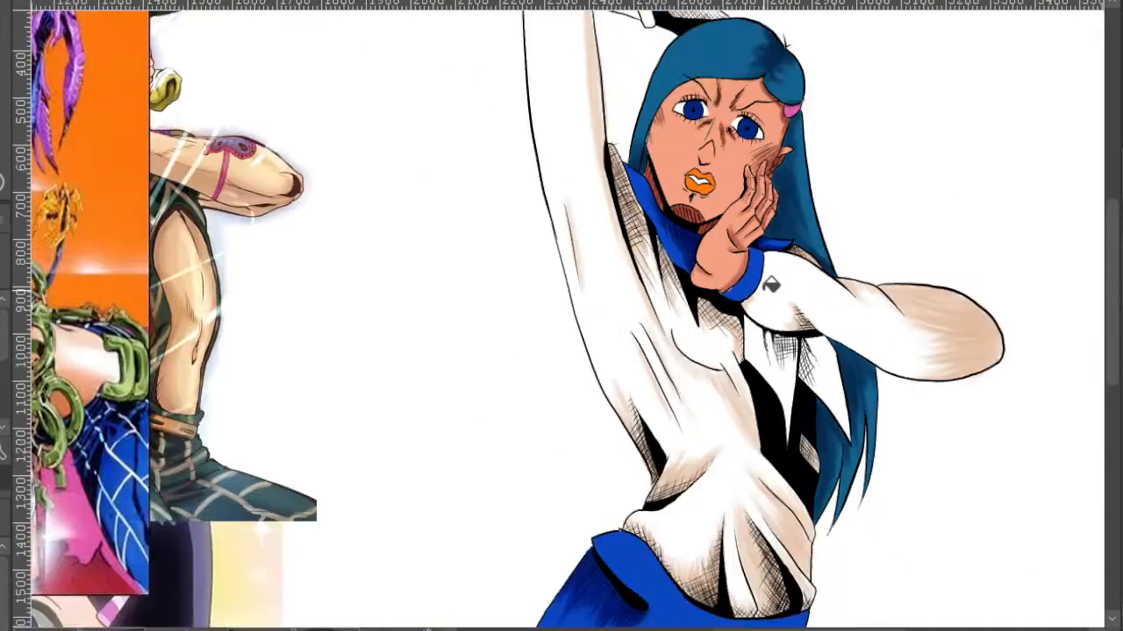
pyautogui.scroll(-2, 770, 283)
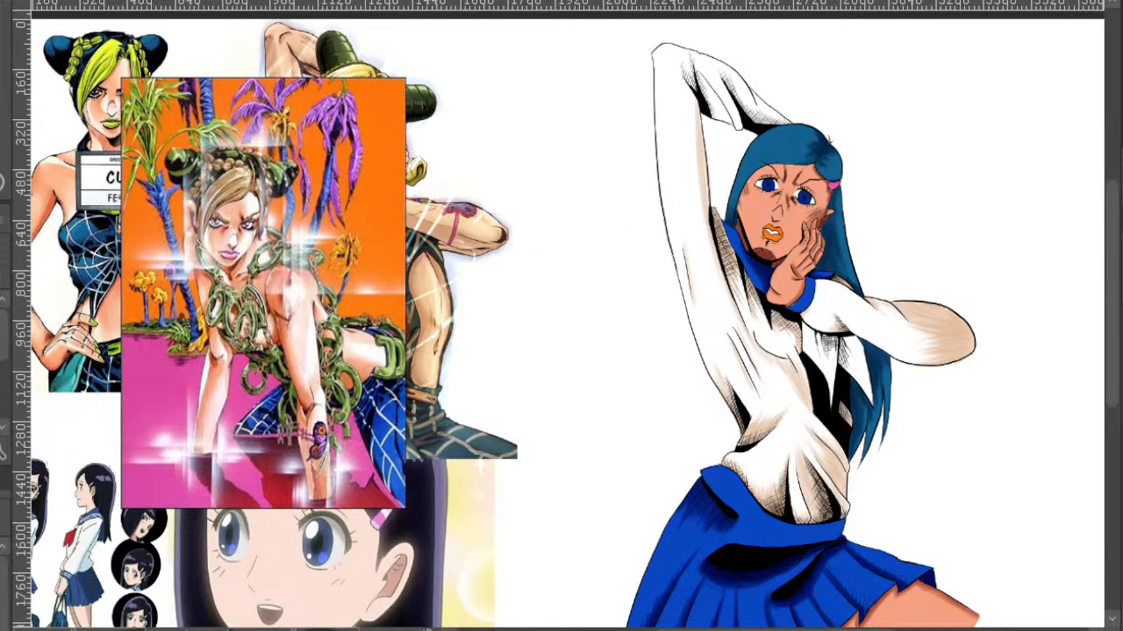
# - Undo the first dark stroke on the blue cuff and shade both ends of the cuff in darker blue
pyautogui.scroll(5, 669, 295)
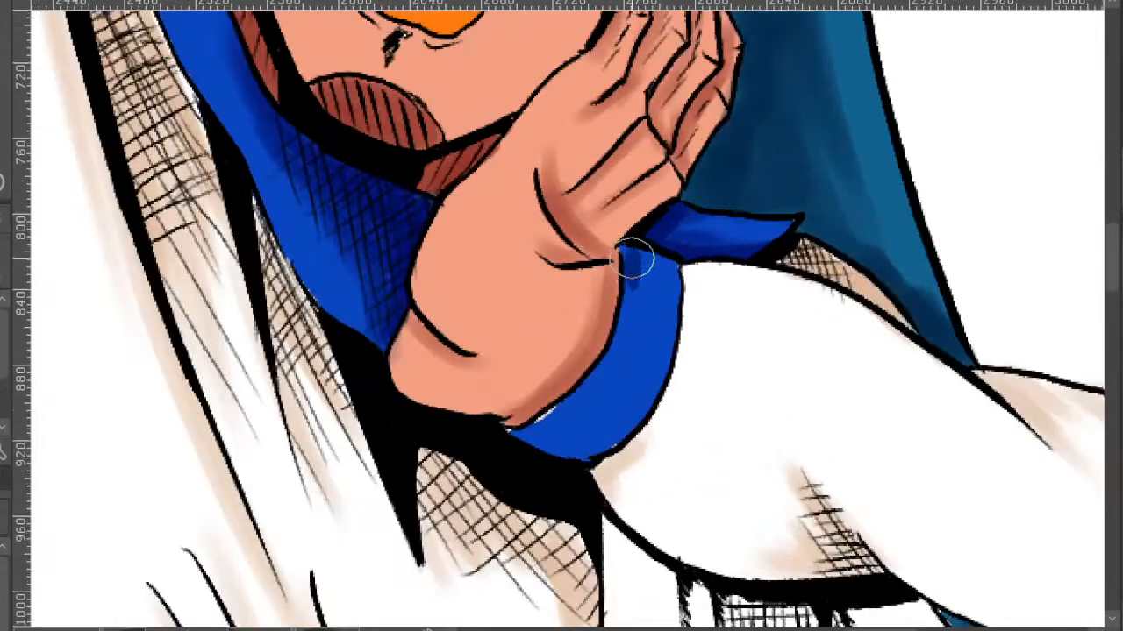
pyautogui.hotkey('ctrl', 'z')
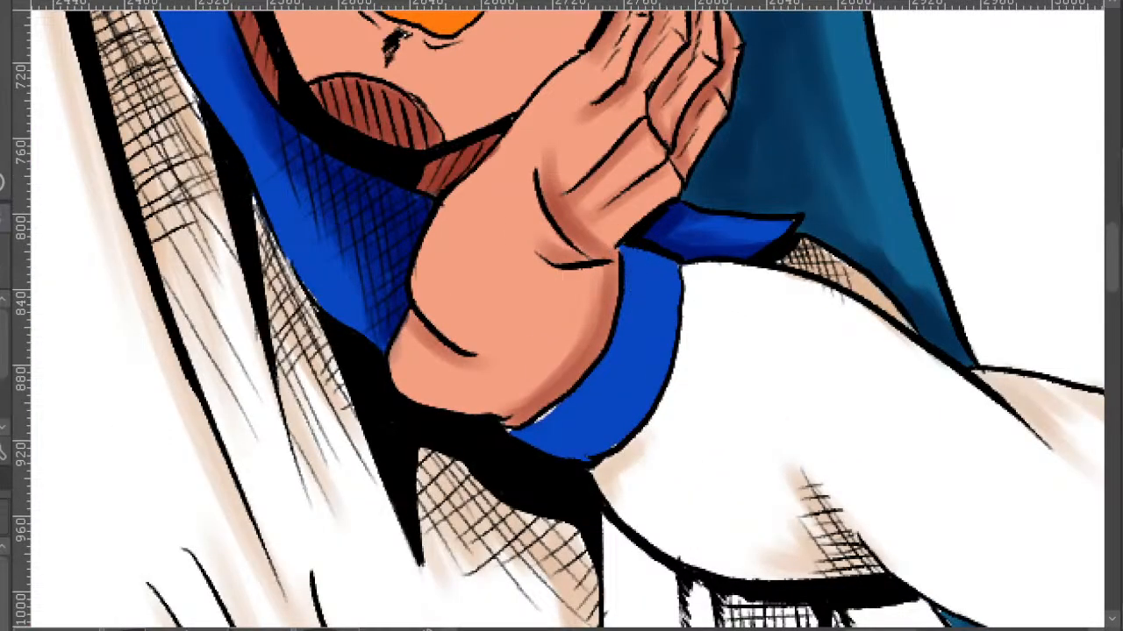
pyautogui.moveTo(627, 266)
pyautogui.mouseDown()
pyautogui.moveTo(632, 308)
pyautogui.moveTo(636, 251)
pyautogui.moveTo(647, 287)
pyautogui.moveTo(645, 252)
pyautogui.moveTo(635, 288)
pyautogui.moveTo(631, 261)
pyautogui.moveTo(658, 265)
pyautogui.moveTo(655, 297)
pyautogui.moveTo(659, 261)
pyautogui.moveTo(668, 274)
pyautogui.moveTo(644, 324)
pyautogui.mouseUp()
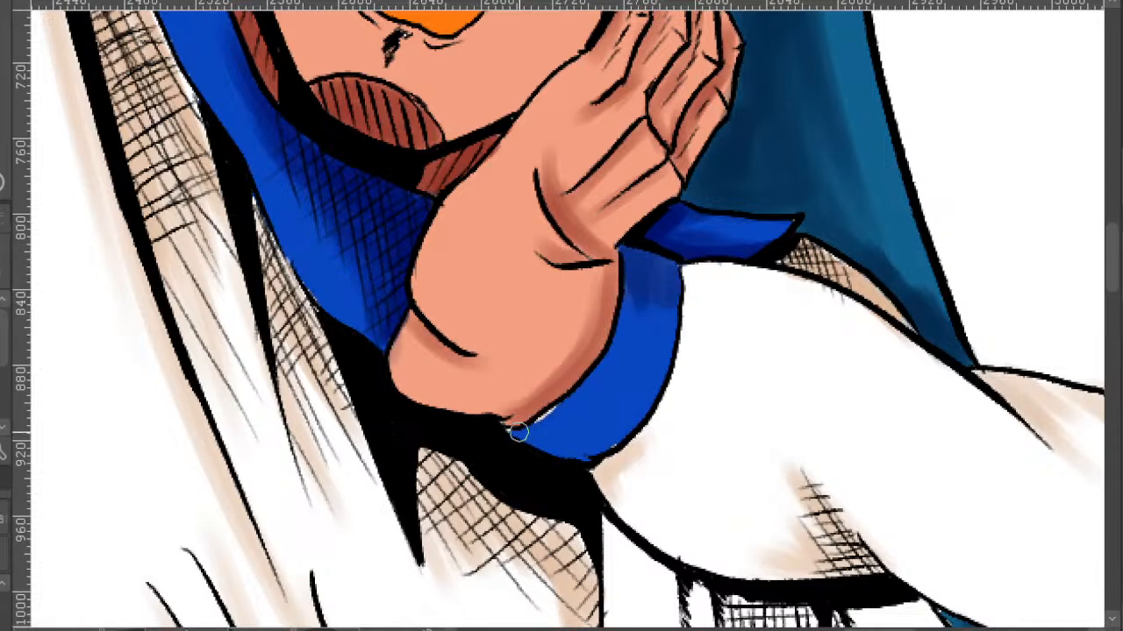
pyautogui.moveTo(558, 416)
pyautogui.mouseDown()
pyautogui.moveTo(517, 432)
pyautogui.moveTo(538, 446)
pyautogui.moveTo(556, 429)
pyautogui.moveTo(556, 456)
pyautogui.mouseUp()
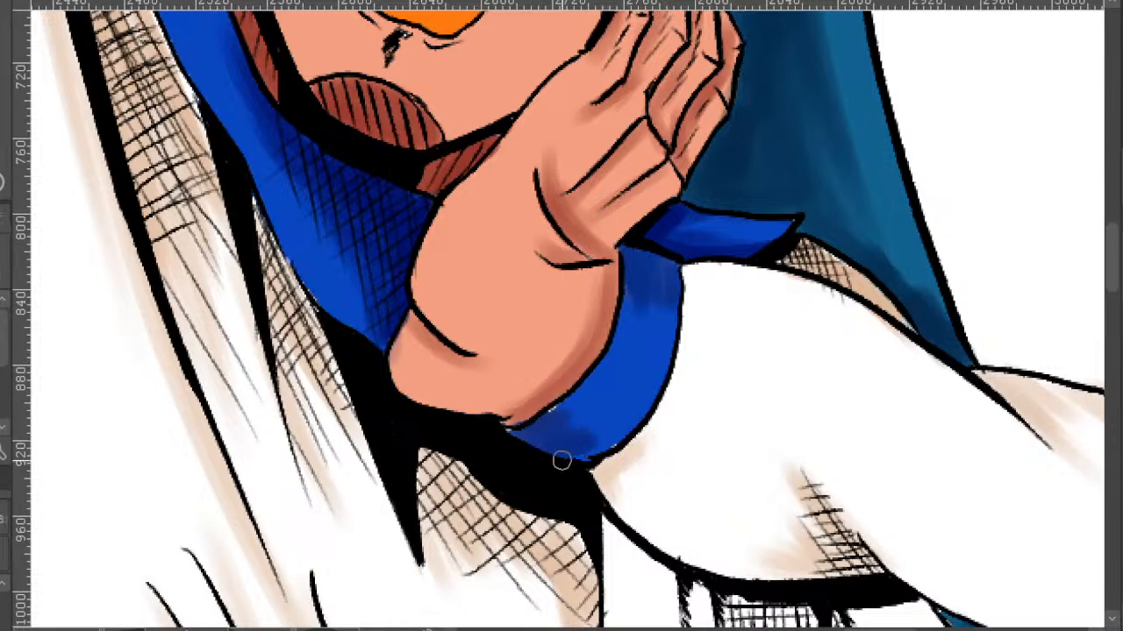
# - Shade the hatched fold of the raised sleeve just above the hair in beige
pyautogui.scroll(-3, 566, 458)
pyautogui.scroll(-6, 653, 395)
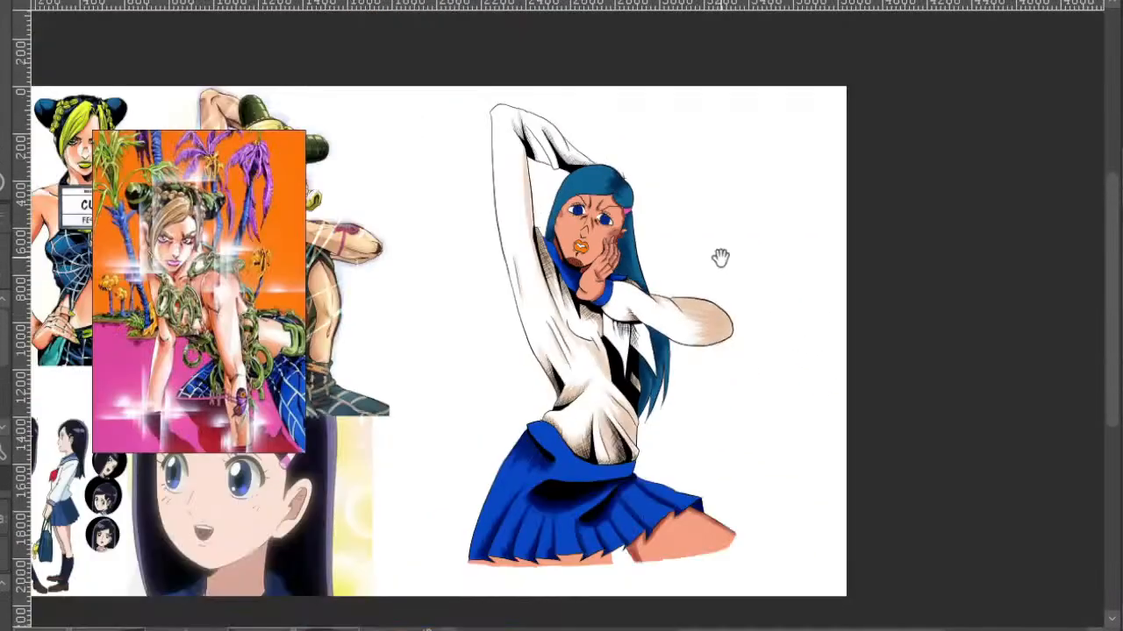
pyautogui.moveTo(719, 257); pyautogui.dragTo(706, 351)
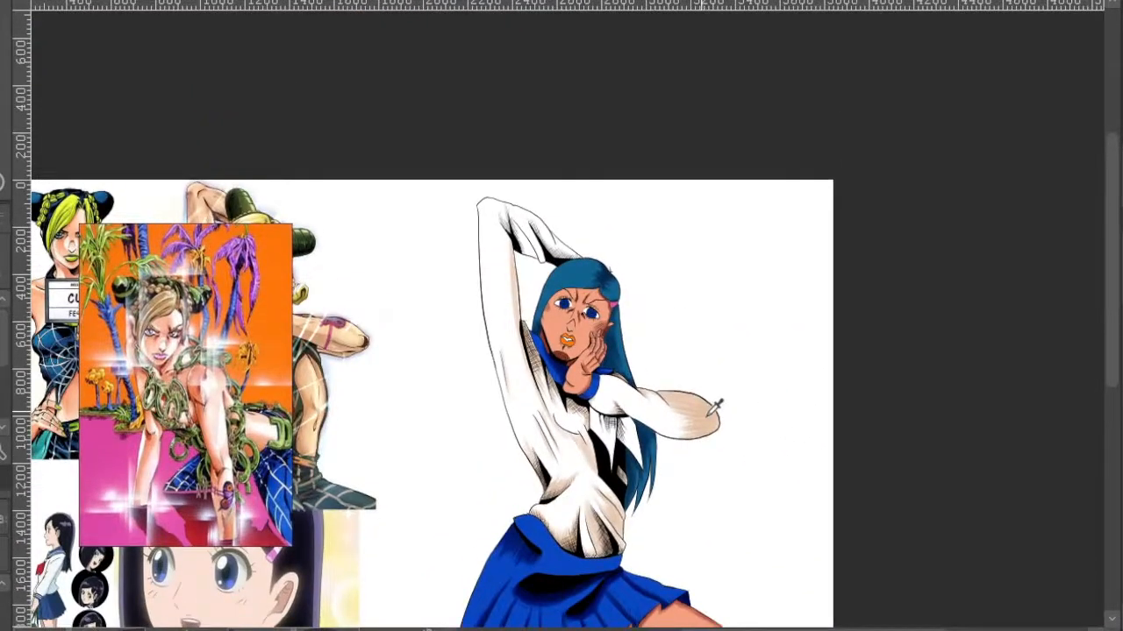
pyautogui.moveTo(703, 412); pyautogui.dragTo(649, 240)
pyautogui.scroll(4, 604, 408)
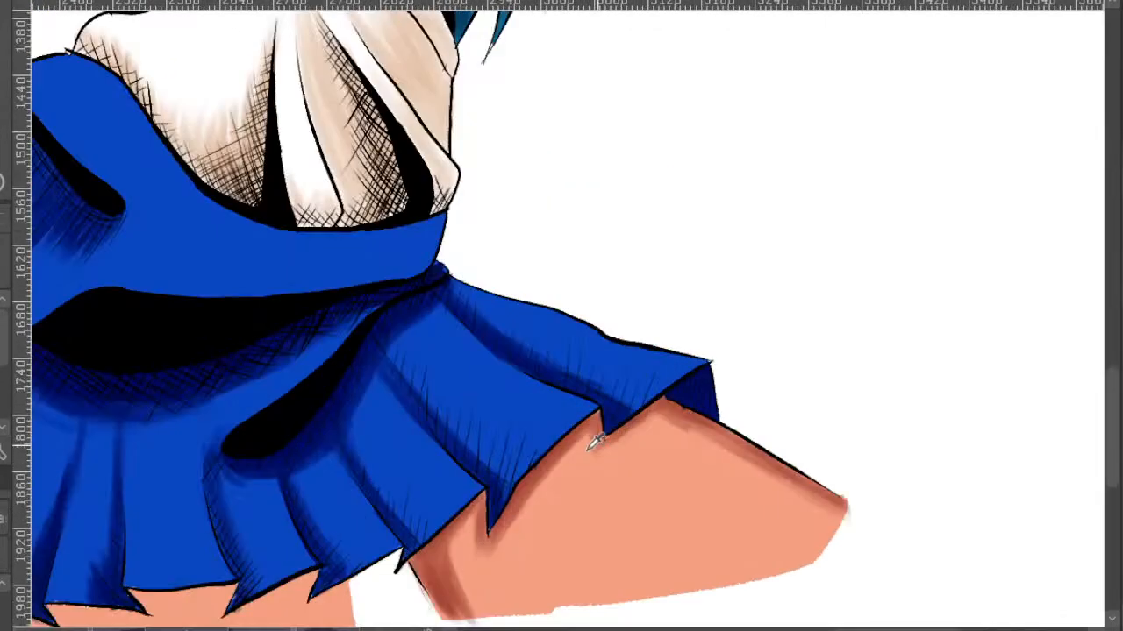
pyautogui.moveTo(615, 184); pyautogui.dragTo(691, 437)
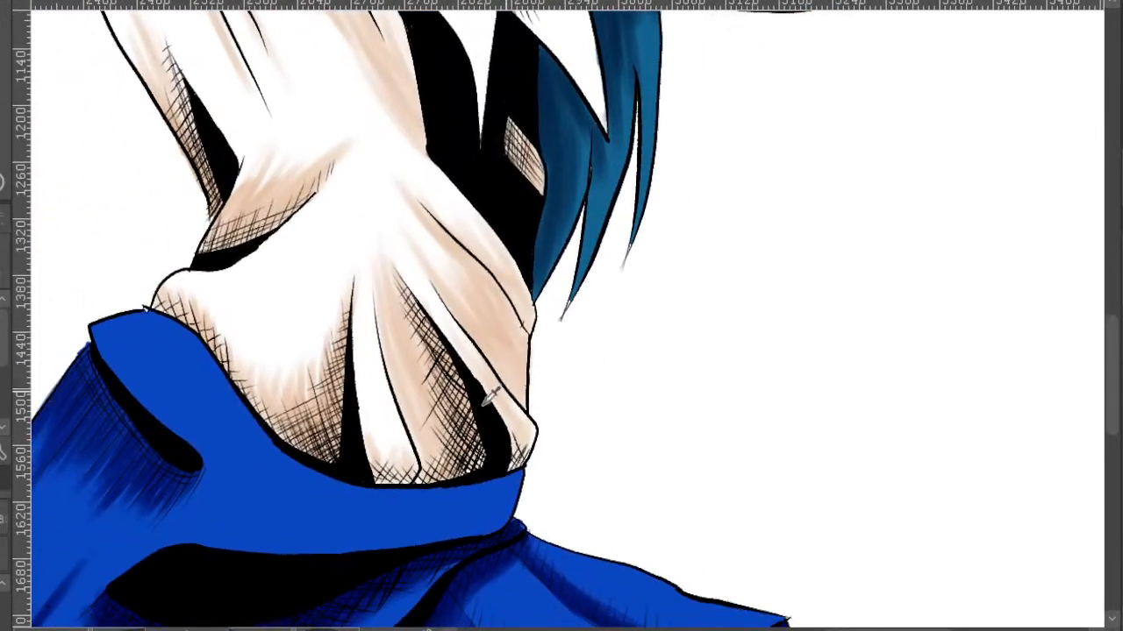
pyautogui.scroll(3, 600, 344)
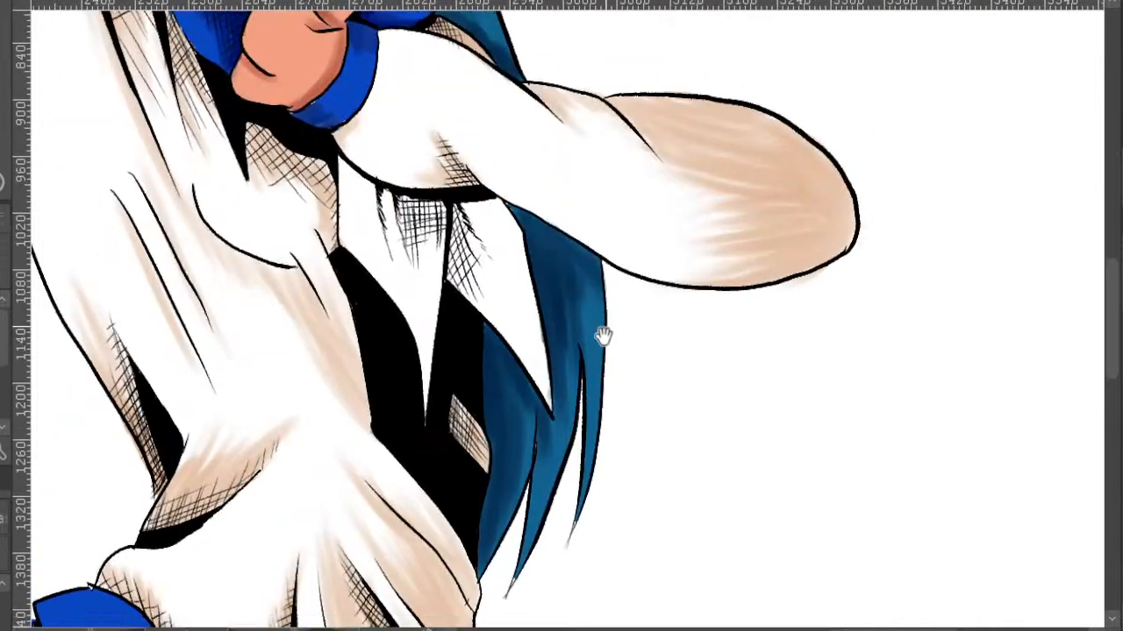
pyautogui.scroll(7, 599, 344)
pyautogui.moveTo(243, 273)
pyautogui.mouseDown()
pyautogui.moveTo(199, 183)
pyautogui.moveTo(210, 214)
pyautogui.moveTo(337, 319)
pyautogui.moveTo(307, 290)
pyautogui.moveTo(377, 323)
pyautogui.moveTo(366, 305)
pyautogui.moveTo(385, 324)
pyautogui.moveTo(284, 240)
pyautogui.mouseUp()
pyautogui.moveTo(347, 297)
pyautogui.mouseDown()
pyautogui.moveTo(263, 255)
pyautogui.moveTo(211, 193)
pyautogui.mouseUp()
pyautogui.moveTo(167, 257); pyautogui.dragTo(237, 296)
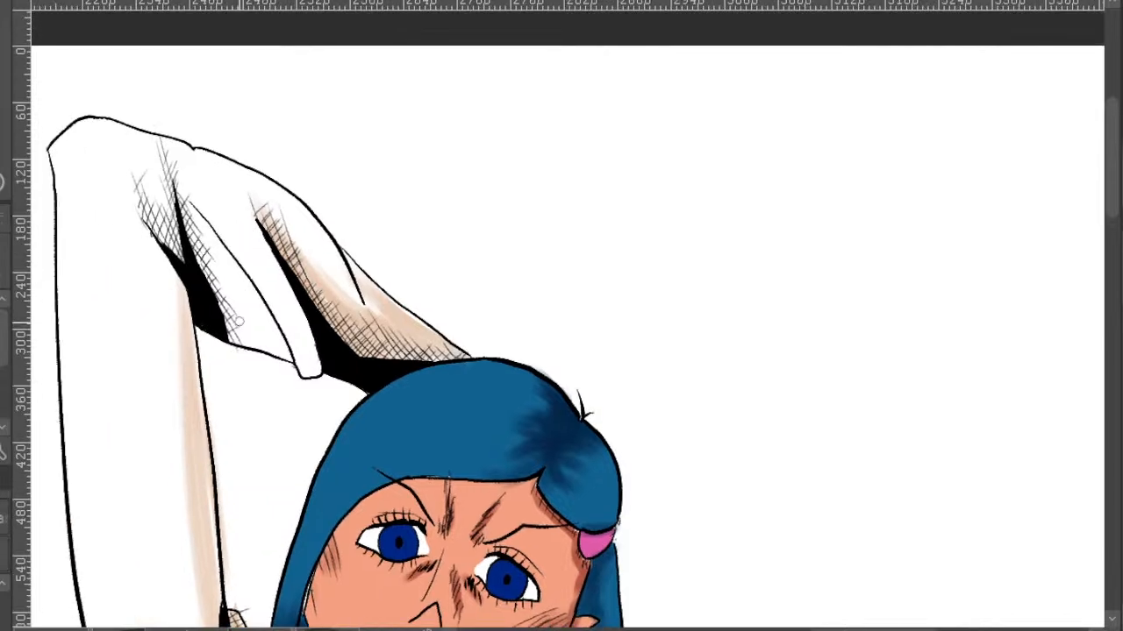
# - Shade the hatching beside the raised elbow's black fold and the narrow fabric band next to it in beige
pyautogui.moveTo(223, 334)
pyautogui.mouseDown()
pyautogui.moveTo(263, 344)
pyautogui.moveTo(242, 317)
pyautogui.moveTo(258, 309)
pyautogui.moveTo(219, 274)
pyautogui.moveTo(212, 290)
pyautogui.moveTo(189, 229)
pyautogui.moveTo(260, 324)
pyautogui.moveTo(173, 169)
pyautogui.moveTo(189, 249)
pyautogui.moveTo(167, 216)
pyautogui.moveTo(169, 259)
pyautogui.mouseUp()
pyautogui.moveTo(290, 361)
pyautogui.mouseDown()
pyautogui.moveTo(270, 319)
pyautogui.moveTo(218, 283)
pyautogui.mouseUp()
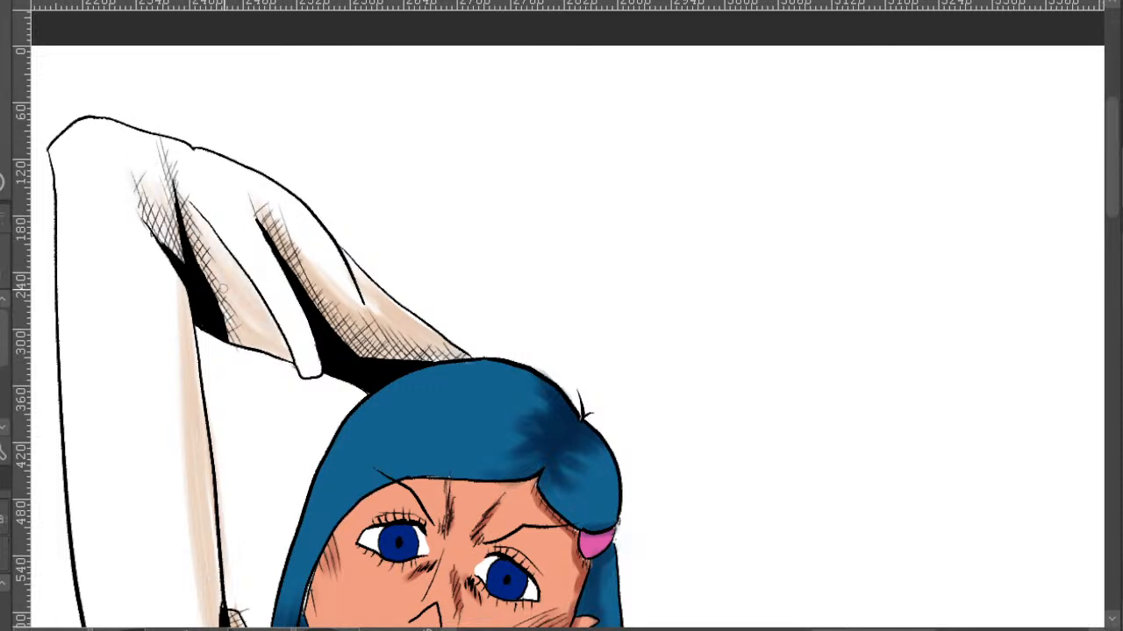
pyautogui.moveTo(300, 367)
pyautogui.mouseDown()
pyautogui.moveTo(307, 376)
pyautogui.moveTo(277, 257)
pyautogui.moveTo(316, 381)
pyautogui.moveTo(260, 290)
pyautogui.mouseUp()
pyautogui.moveTo(301, 357)
pyautogui.mouseDown()
pyautogui.moveTo(261, 279)
pyautogui.moveTo(311, 320)
pyautogui.mouseUp()
pyautogui.moveTo(292, 210); pyautogui.dragTo(328, 272)
pyautogui.moveTo(265, 193); pyautogui.dragTo(319, 268)
# - Touch up the beige shading around the short crease line on the raised sleeve's outer edge above the hair
pyautogui.hotkey('ctrl', '-')
pyautogui.moveTo(695, 377)
pyautogui.mouseDown()
pyautogui.moveTo(579, 203)
pyautogui.moveTo(593, 123)
pyautogui.mouseUp()
pyautogui.hotkey('ctrl', '+')
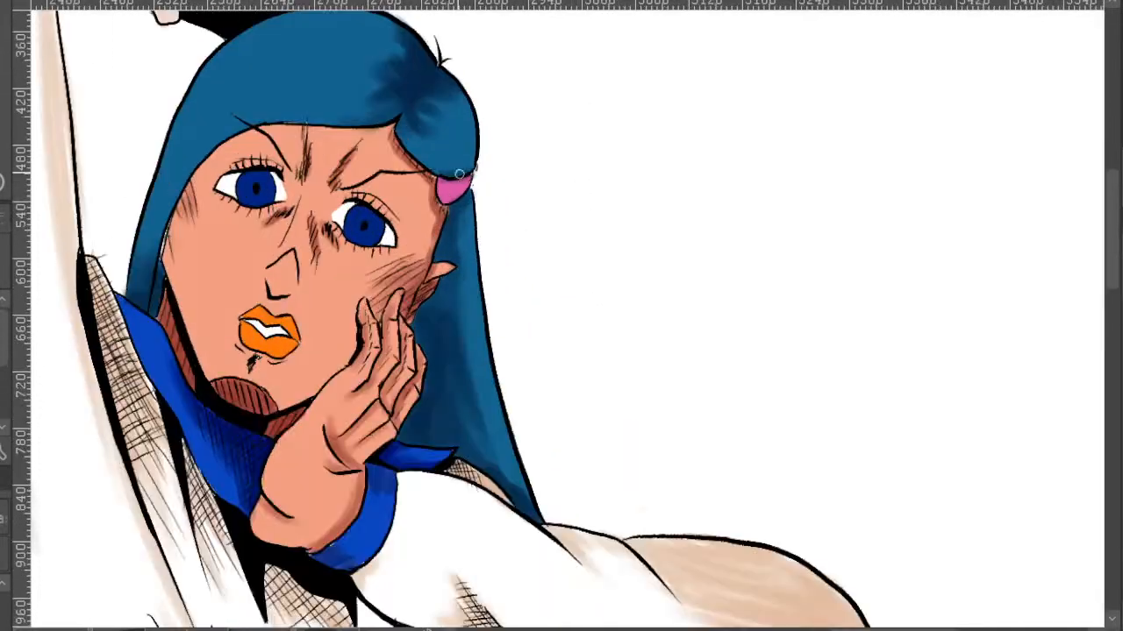
pyautogui.moveTo(416, 139); pyautogui.dragTo(497, 389)
pyautogui.scroll(1, 327, 224)
pyautogui.moveTo(292, 179); pyautogui.dragTo(319, 207)
pyautogui.moveTo(403, 236); pyautogui.dragTo(263, 111)
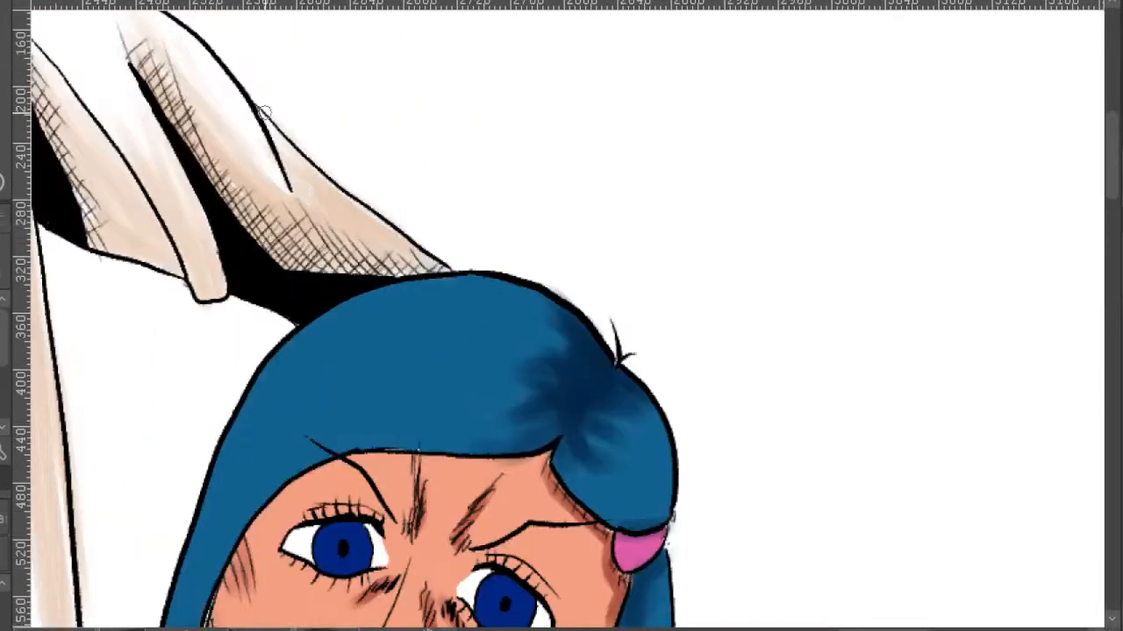
# - Draw a straight vertical black line down the full canvas height between the reference pictures and the figure
pyautogui.scroll(-2, 298, 98)
pyautogui.moveTo(430, 113); pyautogui.dragTo(520, 69)
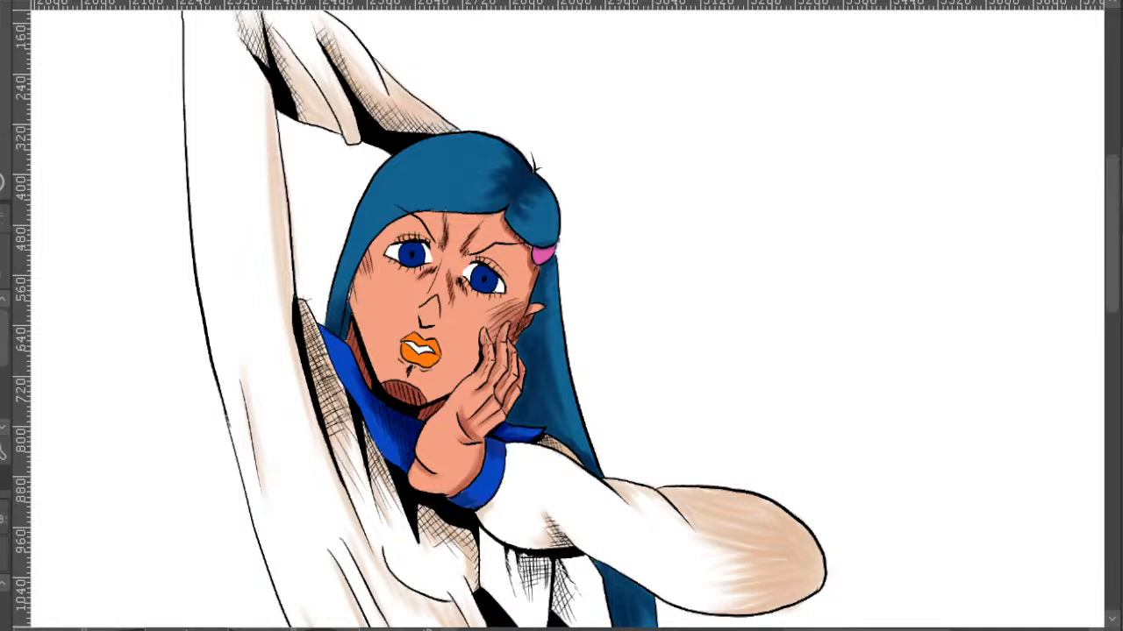
pyautogui.moveTo(859, 240); pyautogui.dragTo(869, 263)
pyautogui.scroll(-5, 923, 316)
pyautogui.moveTo(942, 181); pyautogui.dragTo(857, 254)
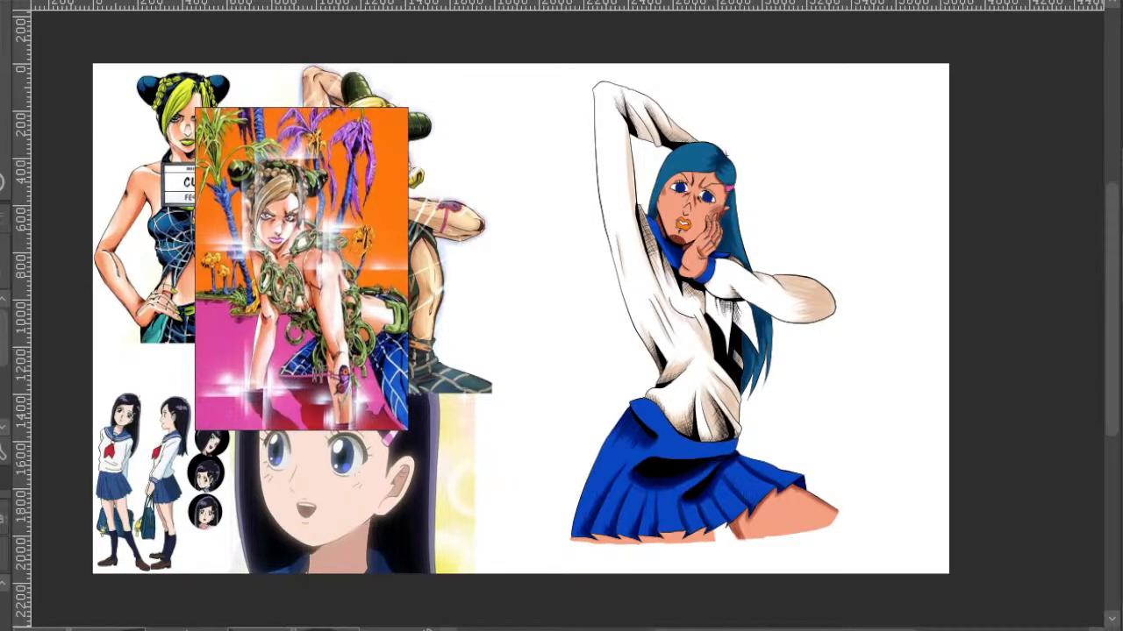
pyautogui.moveTo(989, 358); pyautogui.dragTo(934, 369)
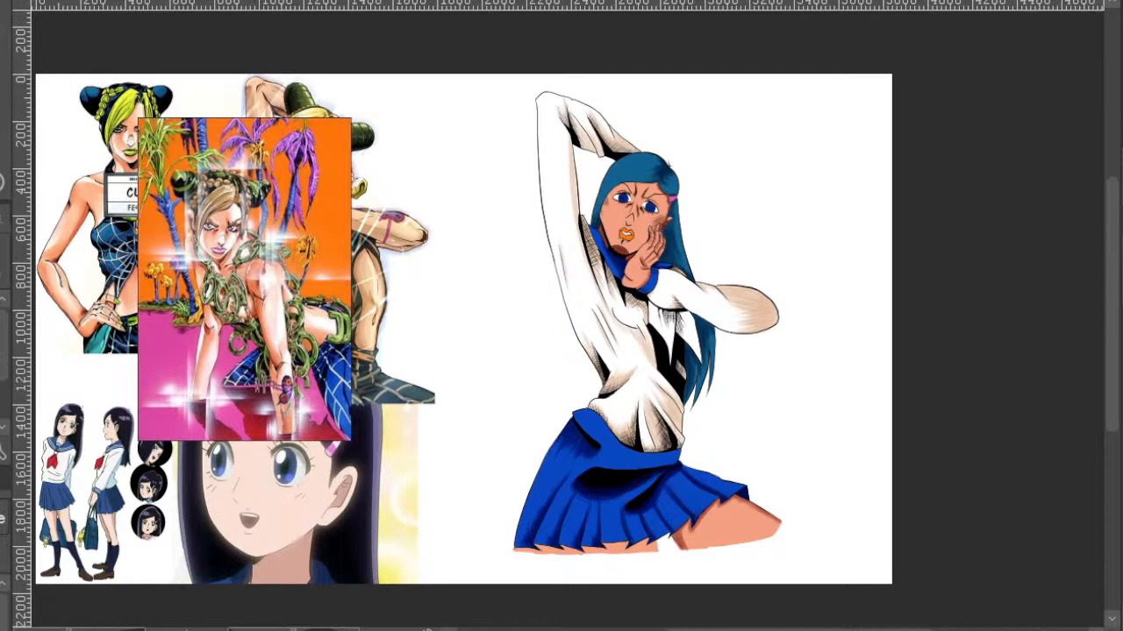
pyautogui.moveTo(462, 70); pyautogui.dragTo(462, 586)
pyautogui.scroll(-3, 462, 597)
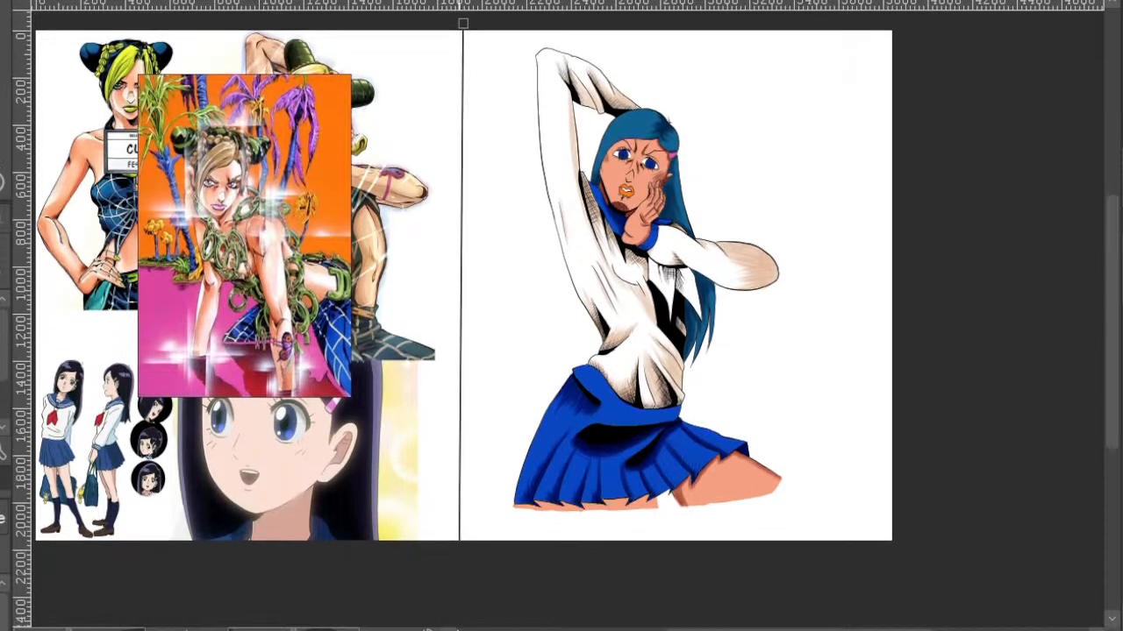
pyautogui.moveTo(667, 361); pyautogui.dragTo(544, 500)
pyautogui.moveTo(704, 375); pyautogui.dragTo(785, 379)
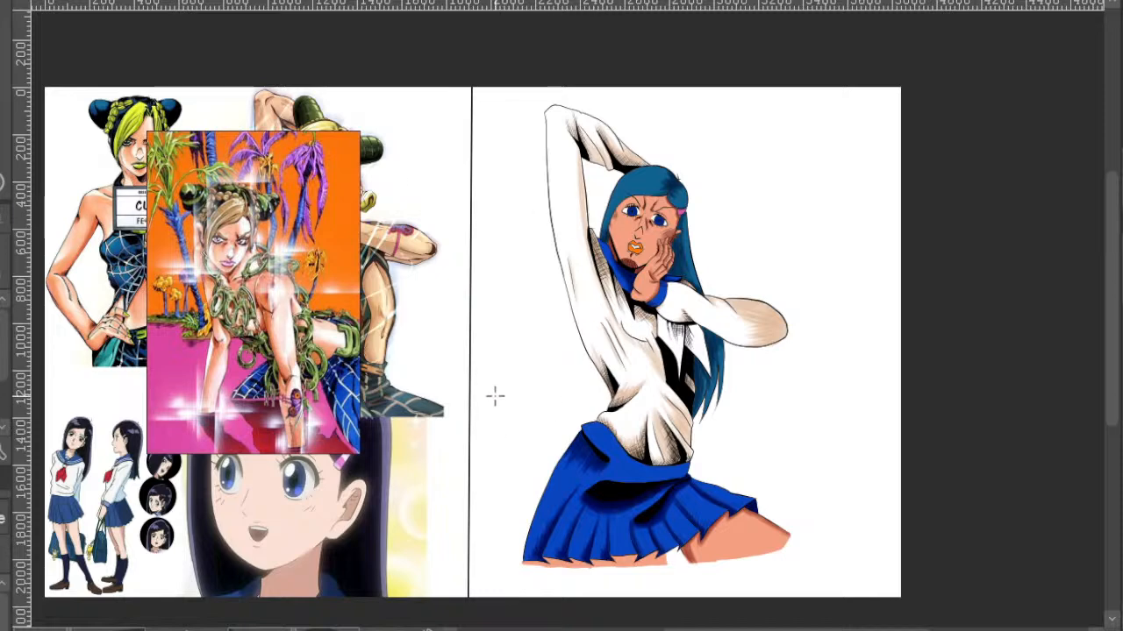
pyautogui.moveTo(470, 395); pyautogui.dragTo(613, 394)
pyautogui.scroll(1, 710, 401)
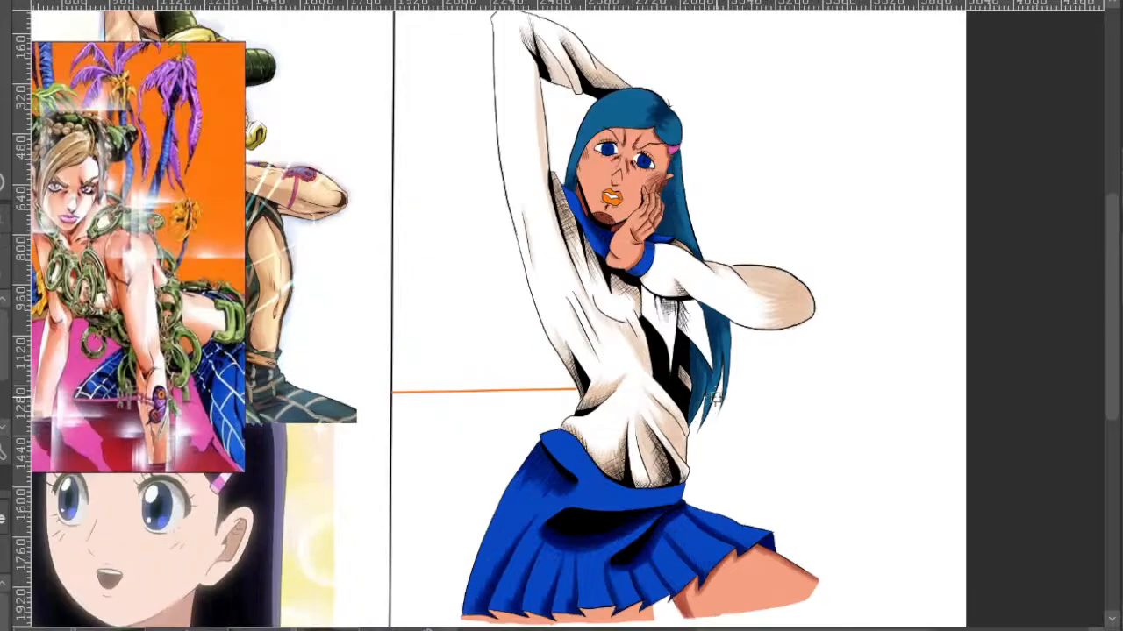
pyautogui.hotkey('ctrl', 'z')
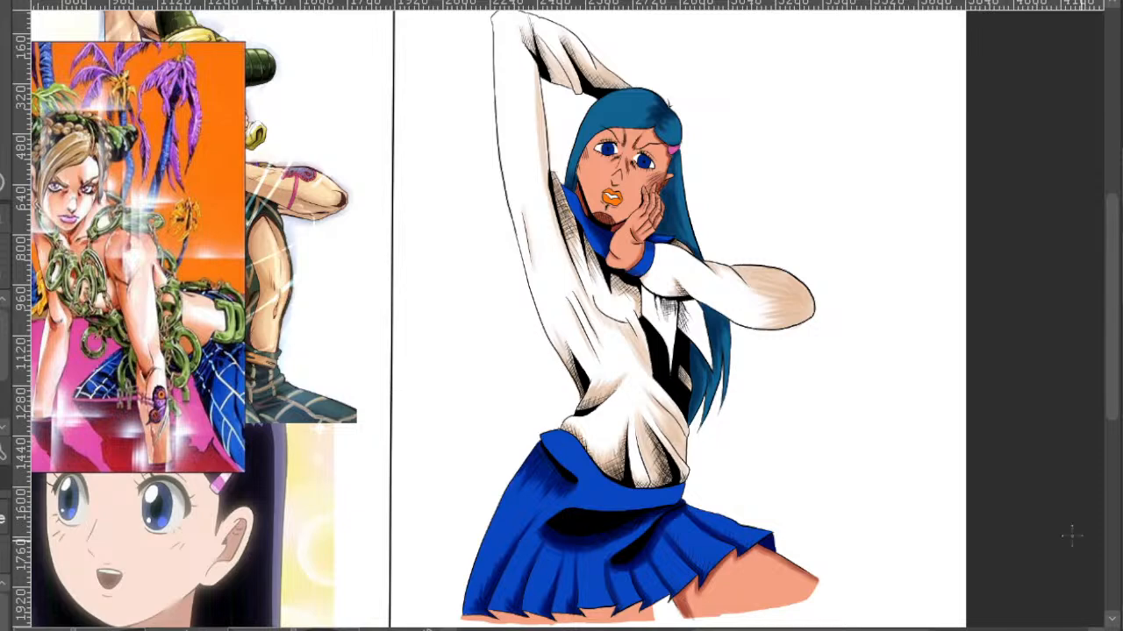
# - Draw a straight orange horizon line from the black divider to the canvas edge and erase the part crossing the figure's torso
pyautogui.moveTo(392, 401); pyautogui.dragTo(976, 395)
pyautogui.scroll(2, 667, 403)
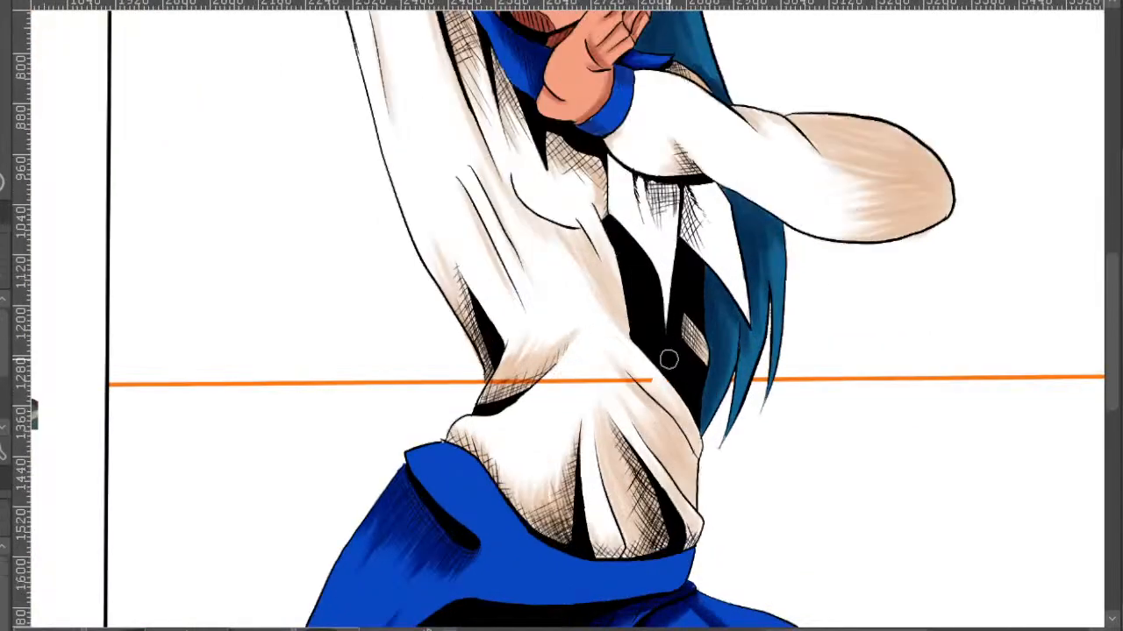
pyautogui.moveTo(599, 368)
pyautogui.mouseDown()
pyautogui.moveTo(528, 422)
pyautogui.moveTo(549, 350)
pyautogui.moveTo(496, 377)
pyautogui.mouseUp()
pyautogui.scroll(-4, 721, 399)
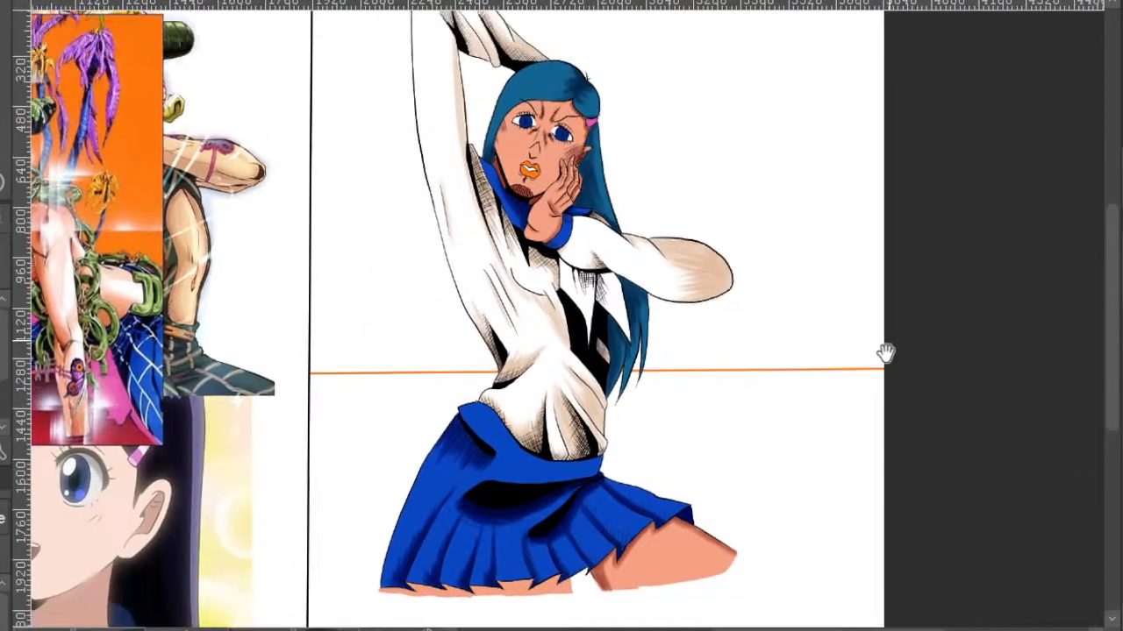
pyautogui.moveTo(885, 354); pyautogui.dragTo(921, 409)
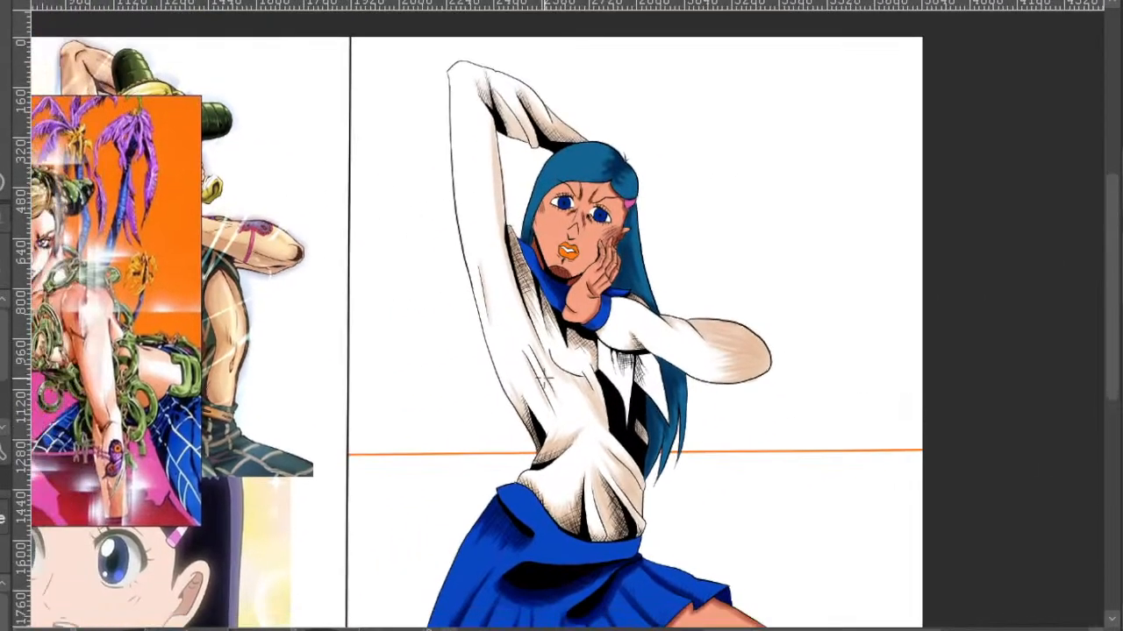
# - Fill the background above the horizon with orange, including the enclosed gap between the raised arm and the head
pyautogui.click(436, 343)
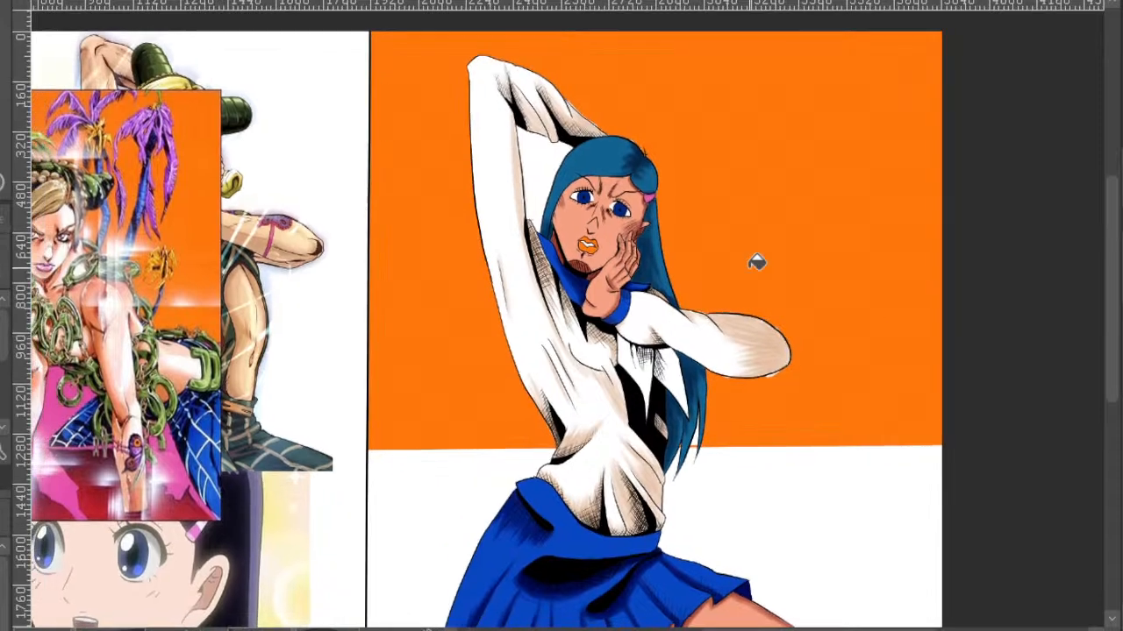
pyautogui.click(551, 167)
pyautogui.moveTo(766, 224); pyautogui.dragTo(776, 207)
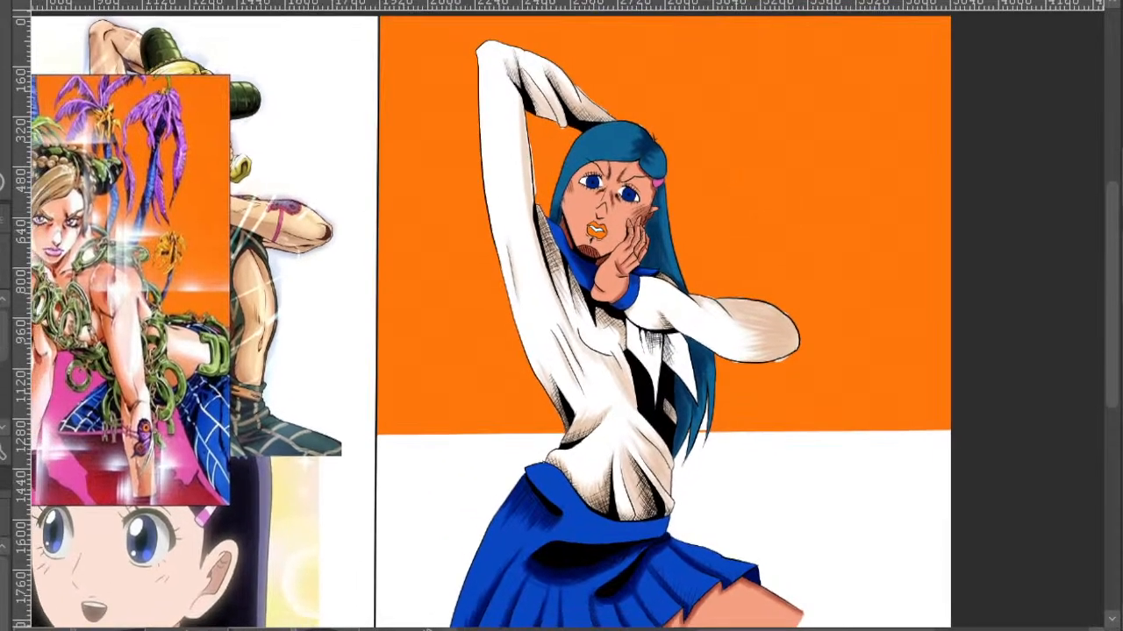
# - Touch up the orange background along the raised sleeve's inner edge and the hair outline
pyautogui.scroll(2, 592, 133)
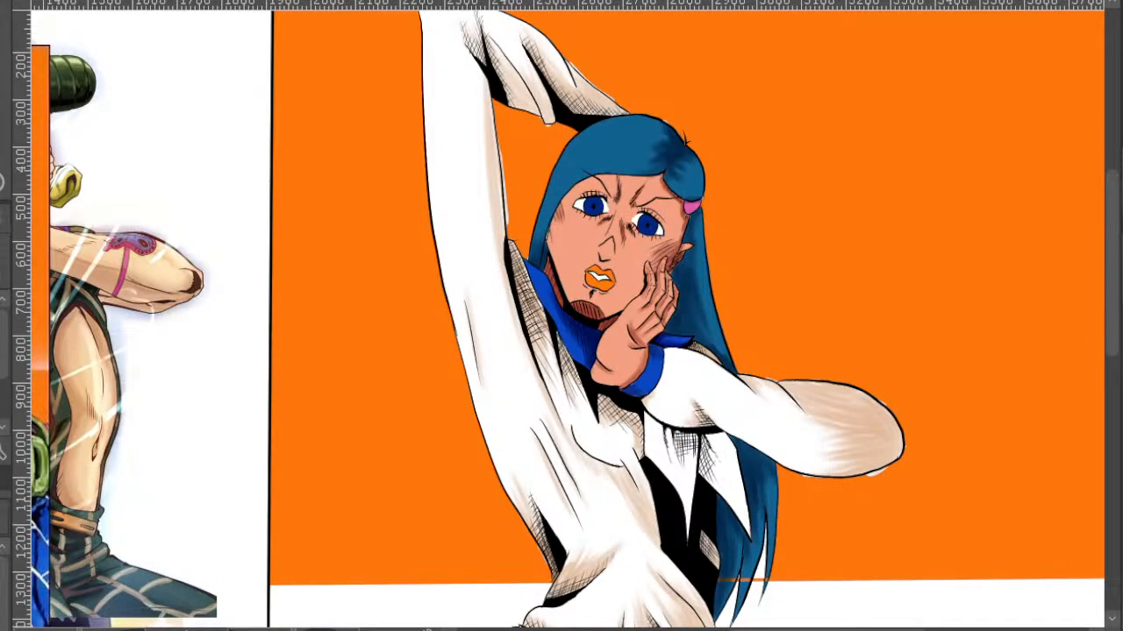
pyautogui.scroll(3, 526, 252)
pyautogui.moveTo(523, 259); pyautogui.dragTo(508, 157)
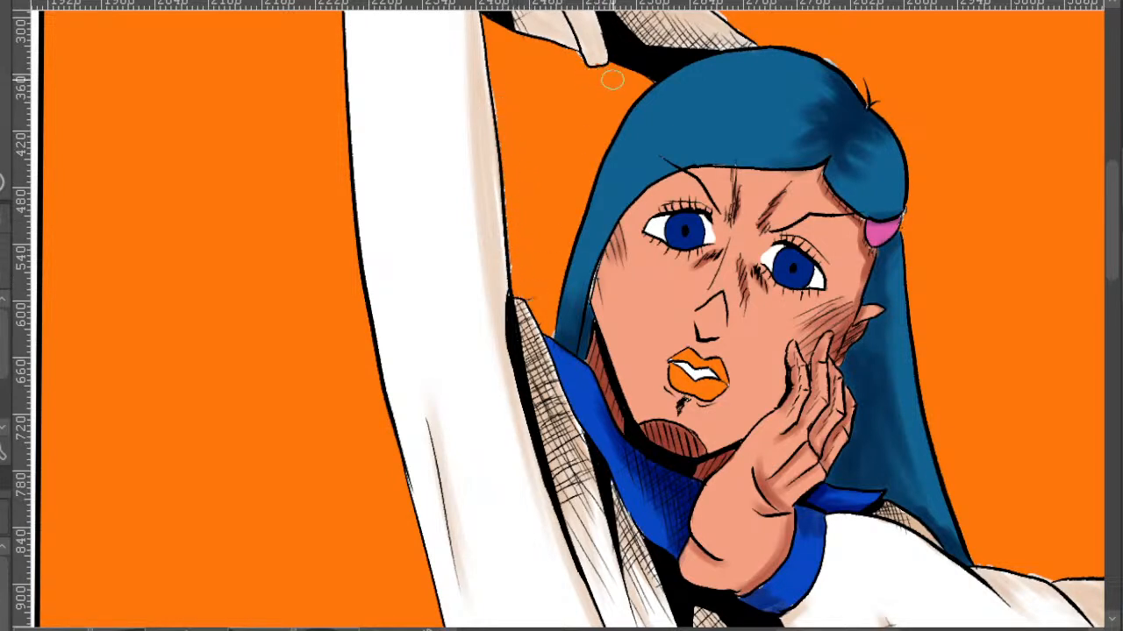
pyautogui.scroll(-2, 1002, 355)
pyautogui.moveTo(1031, 314); pyautogui.dragTo(820, 198)
# - Cover the pale fringe along the outer edge of the raised sleeve above the hair with orange
pyautogui.scroll(3, 705, 88)
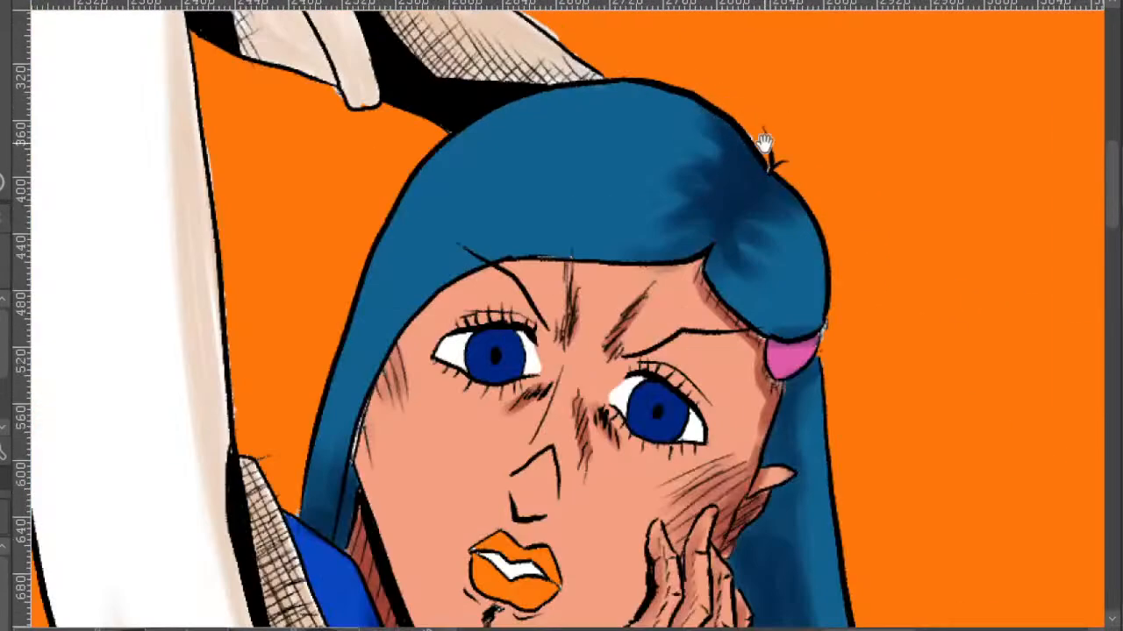
pyautogui.moveTo(745, 131); pyautogui.dragTo(816, 292)
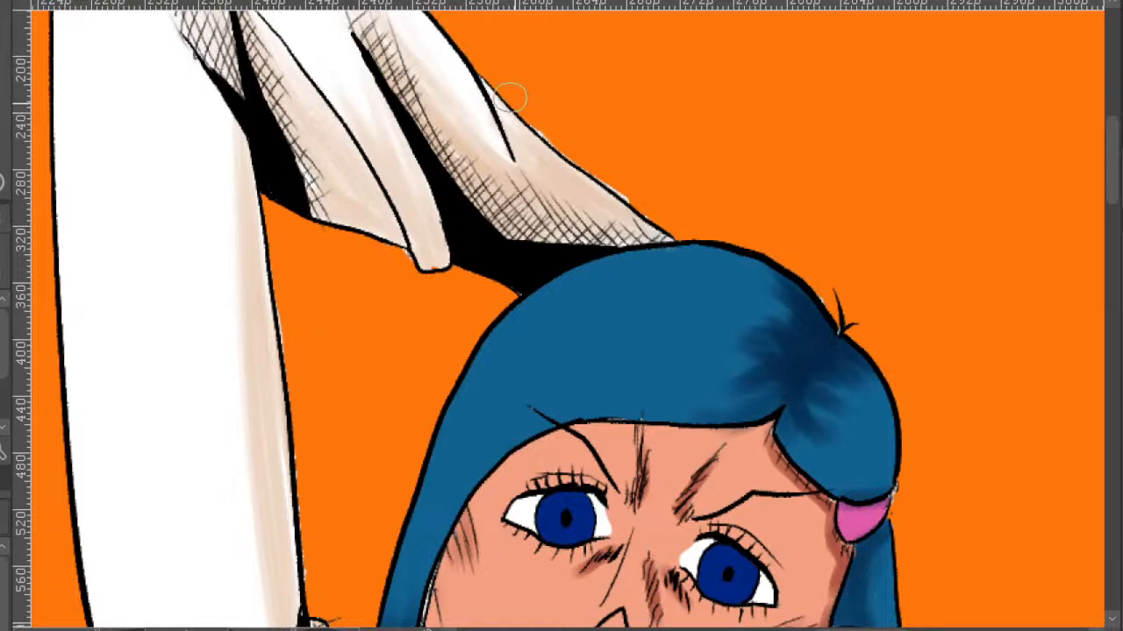
pyautogui.scroll(-3, 719, 236)
pyautogui.moveTo(902, 218); pyautogui.dragTo(682, 63)
pyautogui.moveTo(791, 257); pyautogui.dragTo(809, 174)
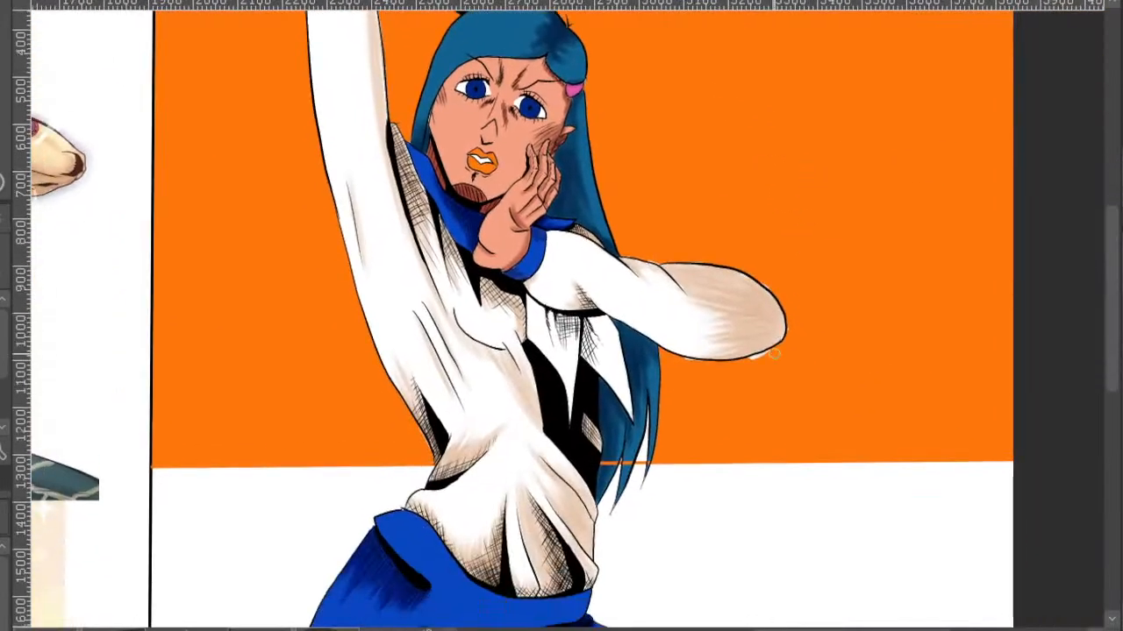
# - Cover the pale fringe beneath the bent arm's elbow with orange
pyautogui.scroll(2, 765, 370)
pyautogui.moveTo(756, 350); pyautogui.dragTo(708, 363)
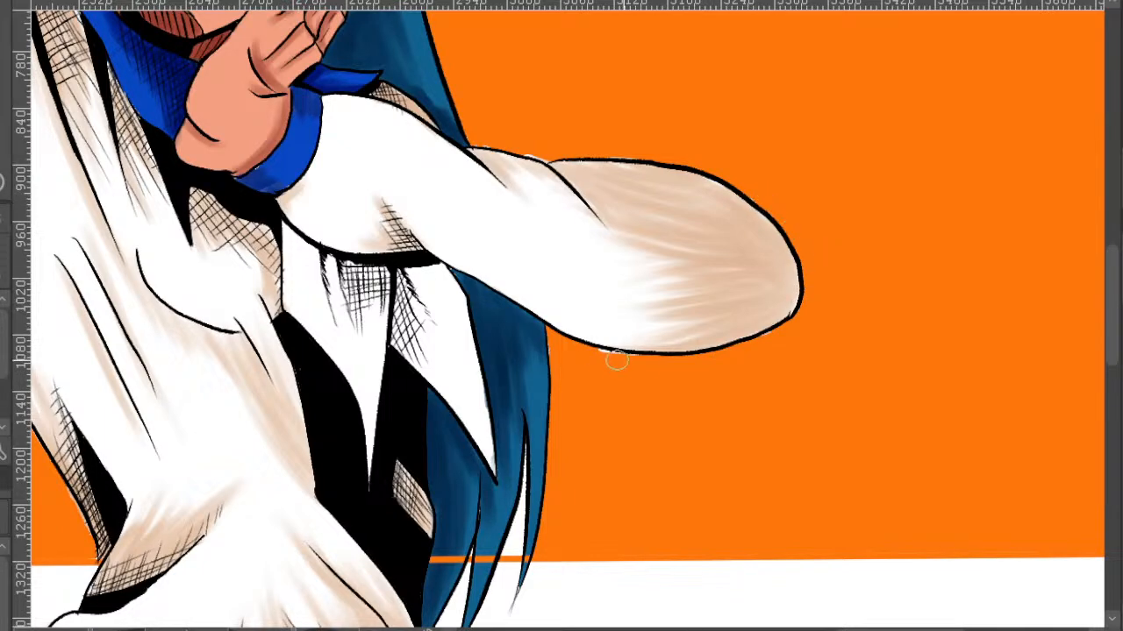
pyautogui.scroll(-2, 614, 359)
# - Fill the gaps between the lower hair strands with orange down to the horizon and recolor the orange line crossing the hair blue
pyautogui.scroll(3, 656, 432)
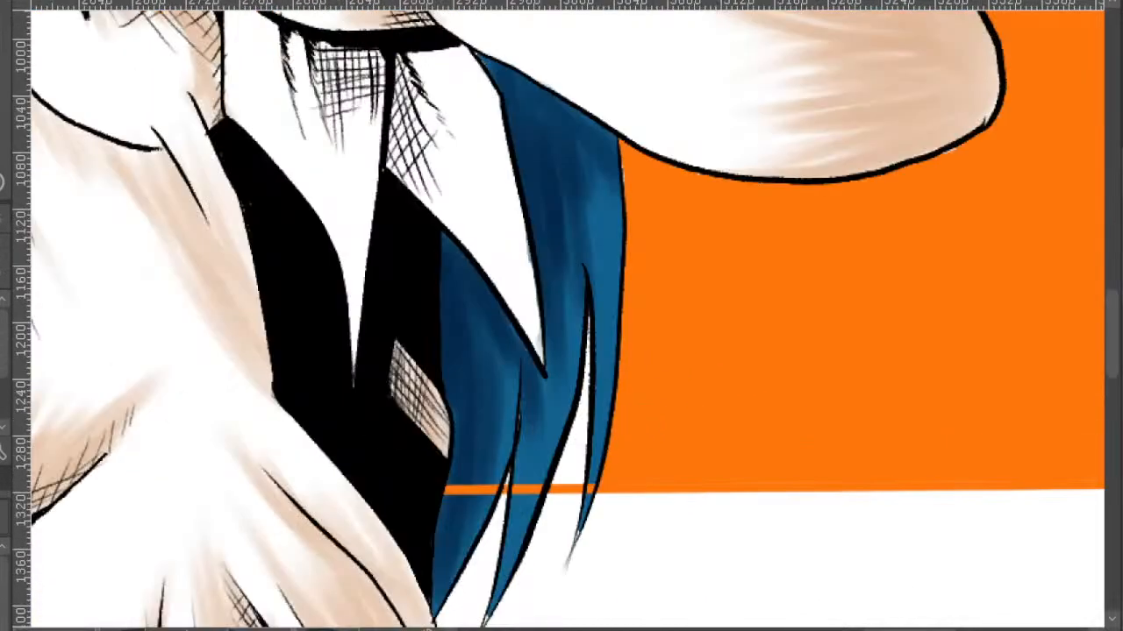
pyautogui.moveTo(576, 445); pyautogui.dragTo(572, 351)
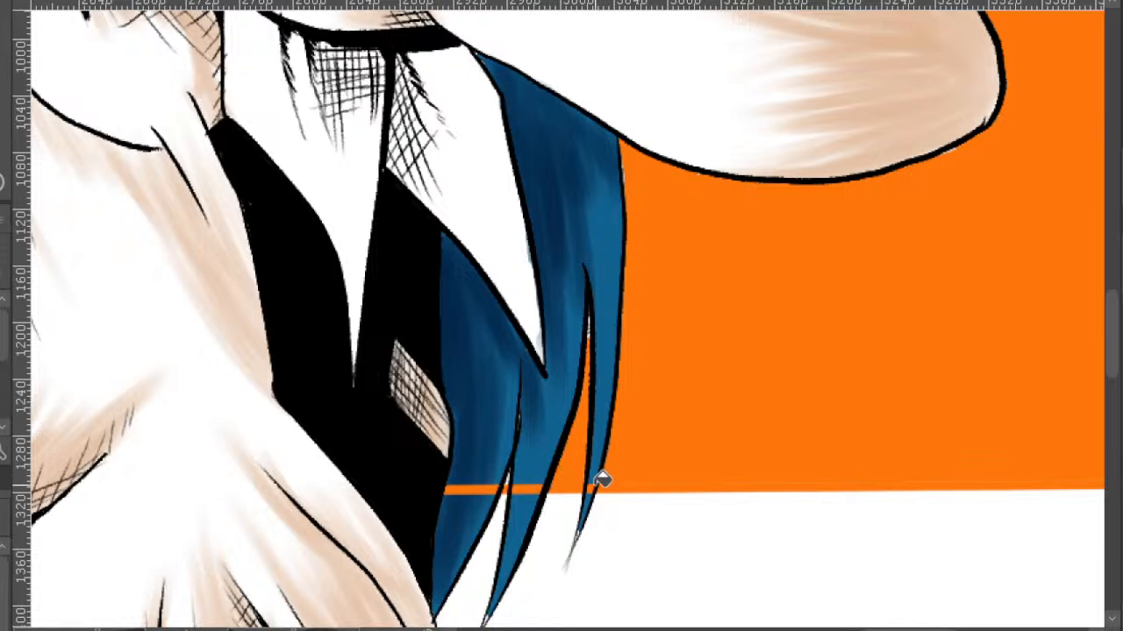
pyautogui.moveTo(590, 496); pyautogui.dragTo(598, 446)
pyautogui.moveTo(533, 467)
pyautogui.mouseDown()
pyautogui.moveTo(524, 475)
pyautogui.moveTo(536, 481)
pyautogui.moveTo(471, 481)
pyautogui.moveTo(453, 446)
pyautogui.mouseUp()
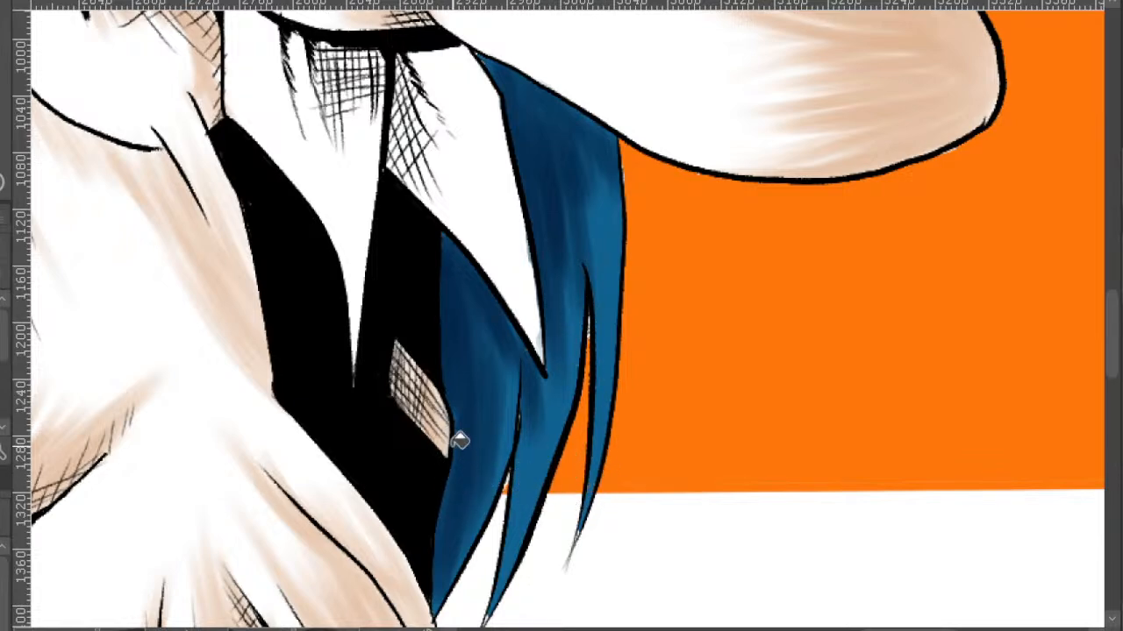
pyautogui.moveTo(516, 473); pyautogui.dragTo(506, 449)
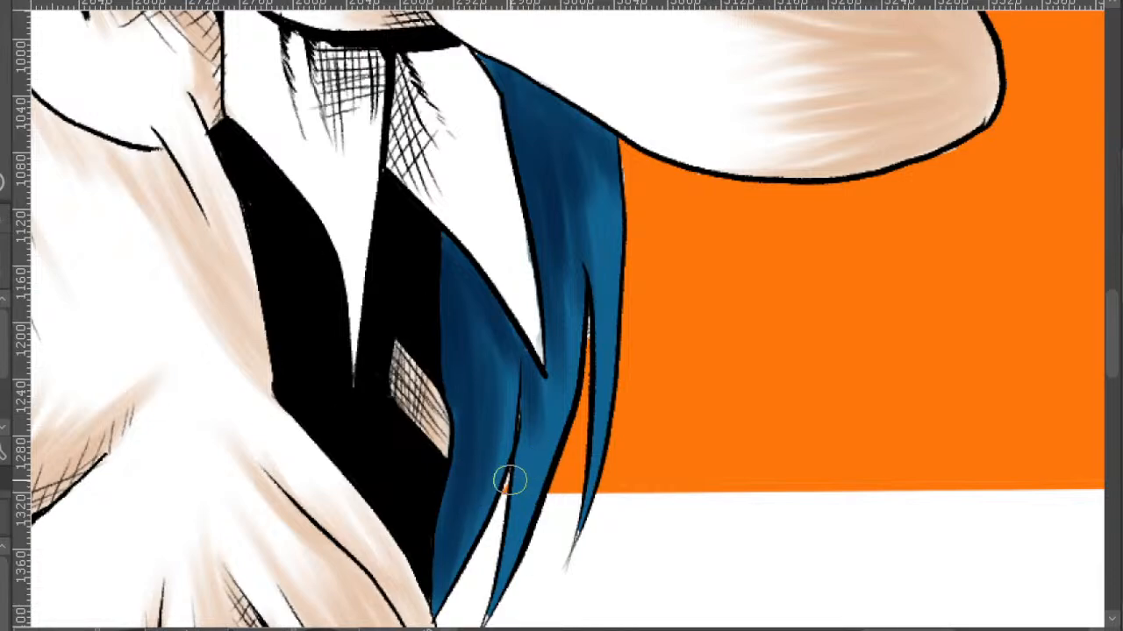
# - Fill the background below the horizon with the pink of the reference artwork's floor
pyautogui.scroll(-10, 587, 327)
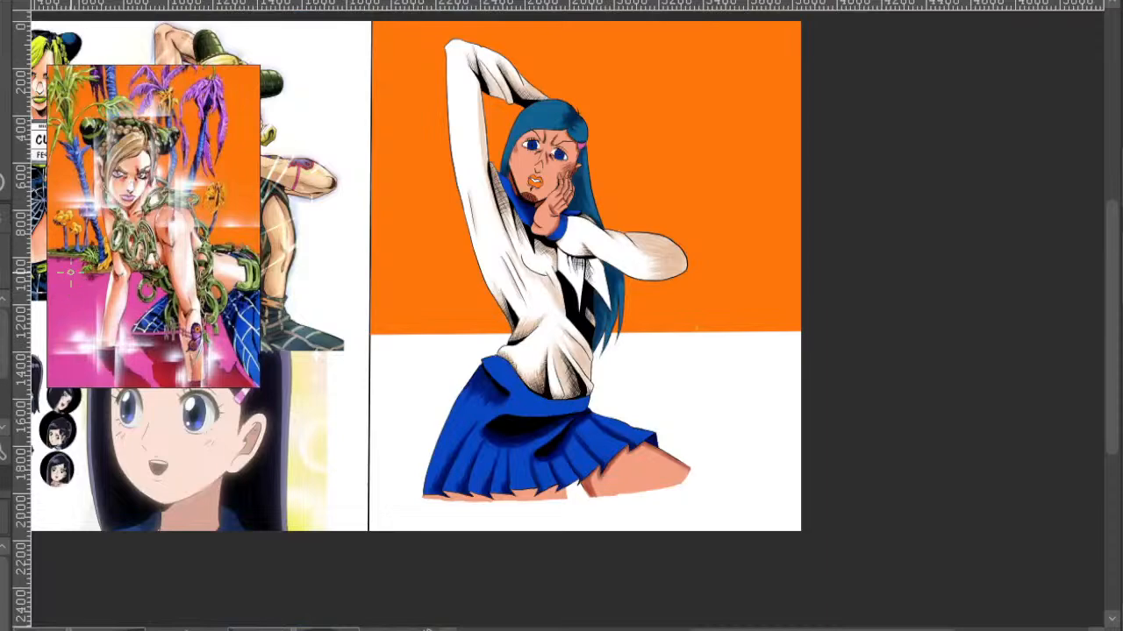
pyautogui.click(707, 412)
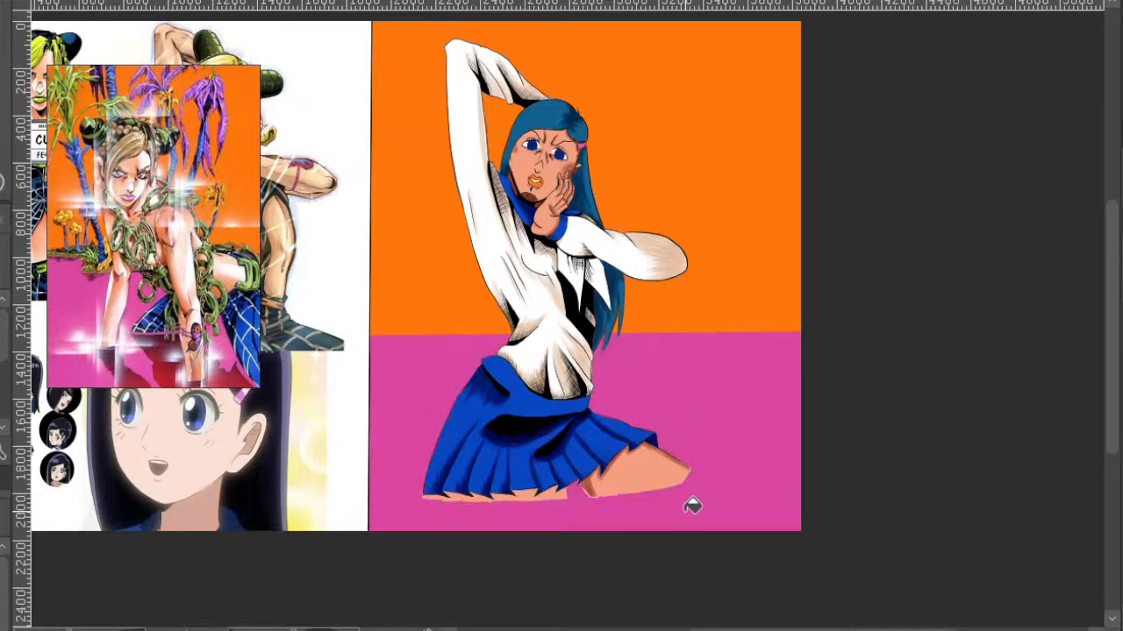
pyautogui.moveTo(770, 447); pyautogui.dragTo(754, 467)
pyautogui.scroll(-2, 787, 393)
pyautogui.moveTo(814, 336); pyautogui.dragTo(813, 353)
pyautogui.scroll(3, 752, 386)
pyautogui.moveTo(624, 446); pyautogui.dragTo(845, 486)
pyautogui.moveTo(969, 437); pyautogui.dragTo(896, 445)
pyautogui.scroll(-1, 871, 427)
pyautogui.moveTo(890, 407); pyautogui.dragTo(805, 426)
pyautogui.moveTo(854, 457); pyautogui.dragTo(800, 401)
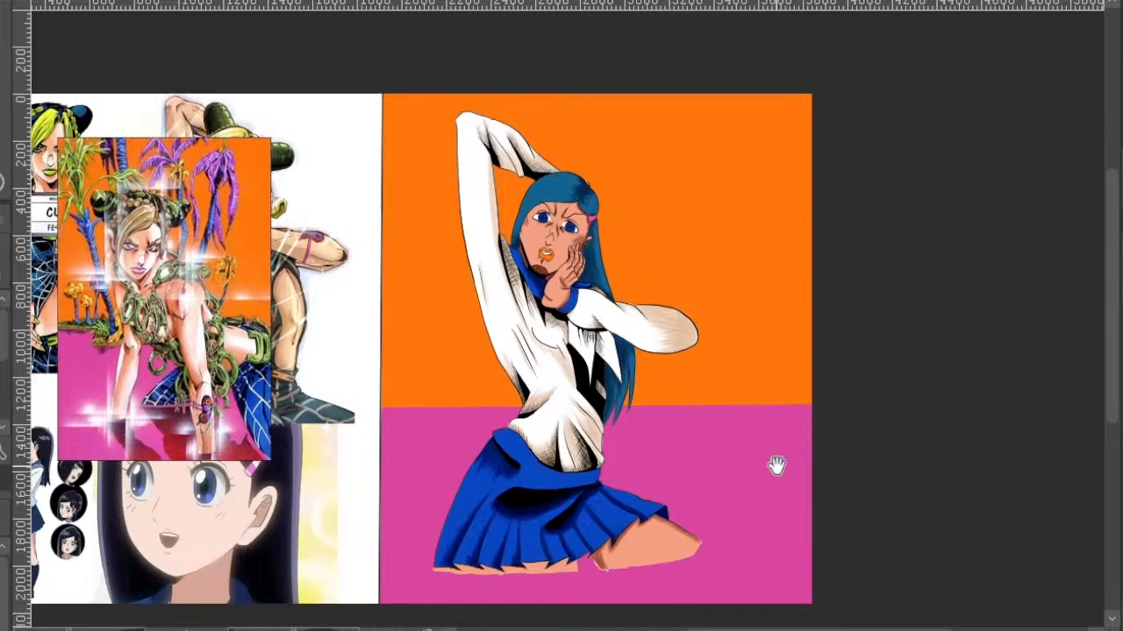
pyautogui.scroll(-3, 780, 463)
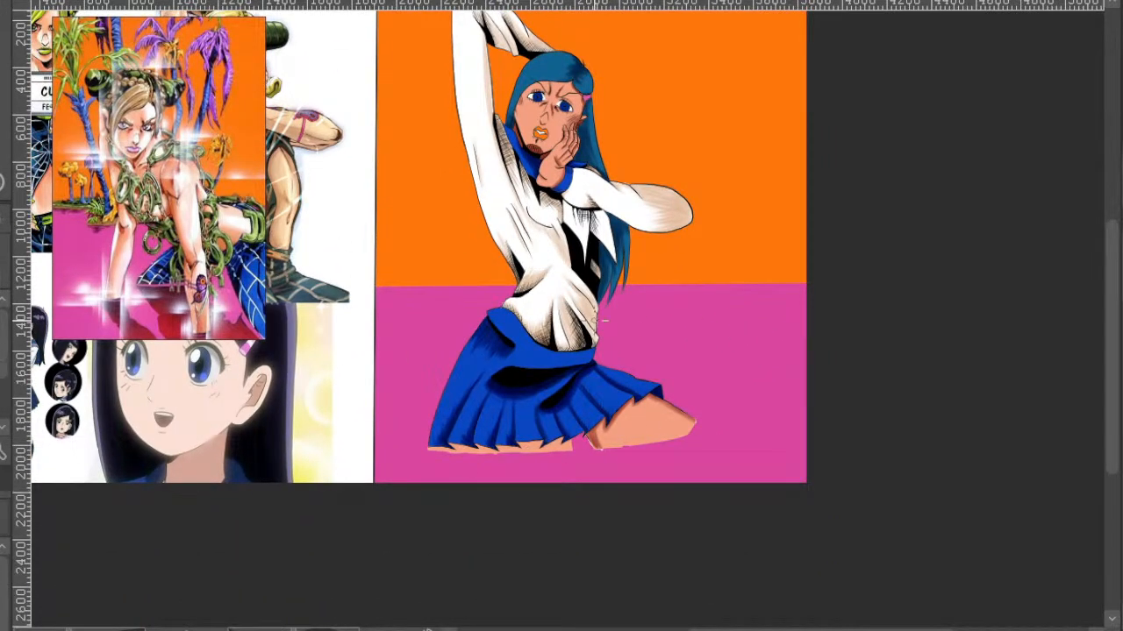
# - Draw a light pink ripple outline around the knee and along the underside of the bare thigh
pyautogui.scroll(2, 720, 439)
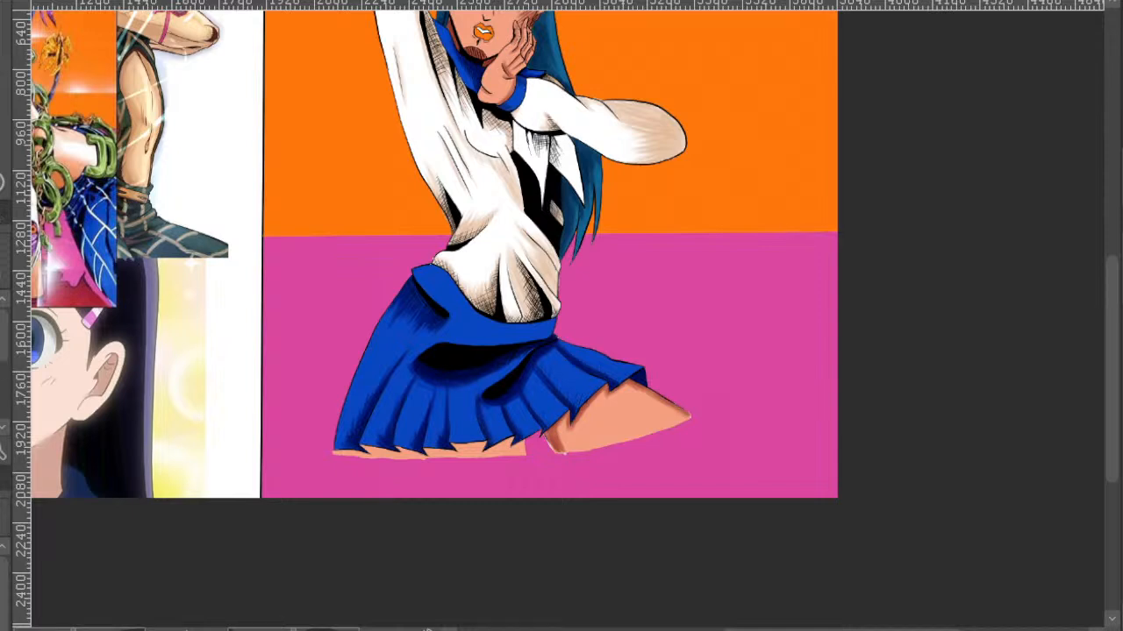
pyautogui.moveTo(620, 467); pyautogui.dragTo(690, 437)
pyautogui.moveTo(589, 470); pyautogui.dragTo(684, 437)
pyautogui.moveTo(676, 397)
pyautogui.mouseDown()
pyautogui.moveTo(699, 410)
pyautogui.moveTo(670, 443)
pyautogui.moveTo(537, 475)
pyautogui.moveTo(590, 469)
pyautogui.mouseUp()
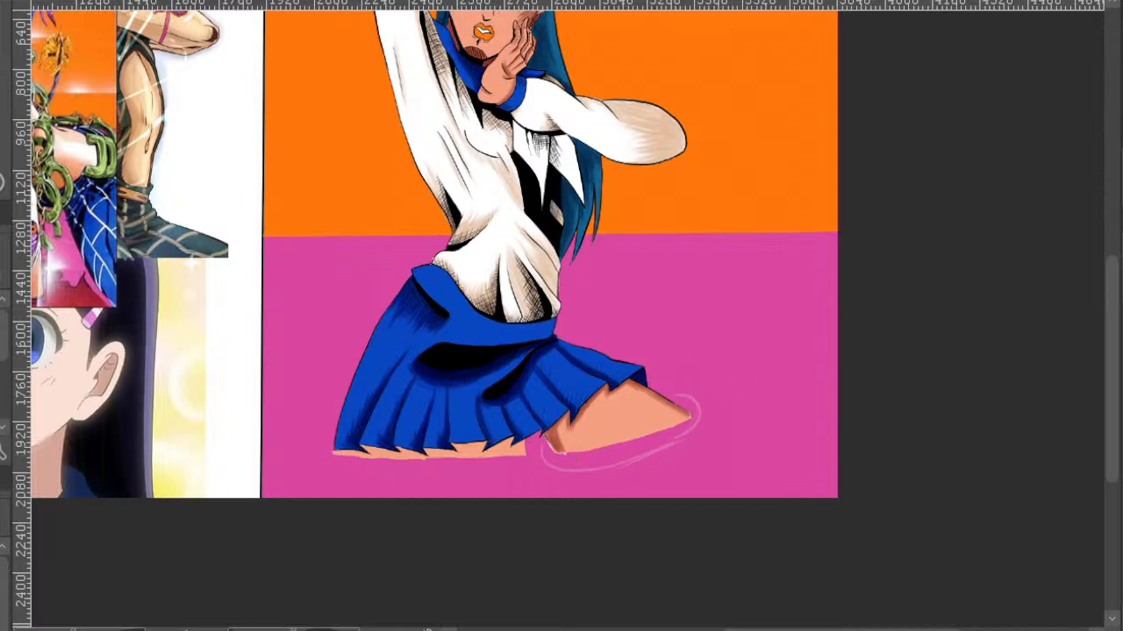
pyautogui.moveTo(682, 402)
pyautogui.mouseDown()
pyautogui.moveTo(677, 433)
pyautogui.moveTo(698, 413)
pyautogui.moveTo(604, 463)
pyautogui.moveTo(546, 458)
pyautogui.moveTo(612, 459)
pyautogui.mouseUp()
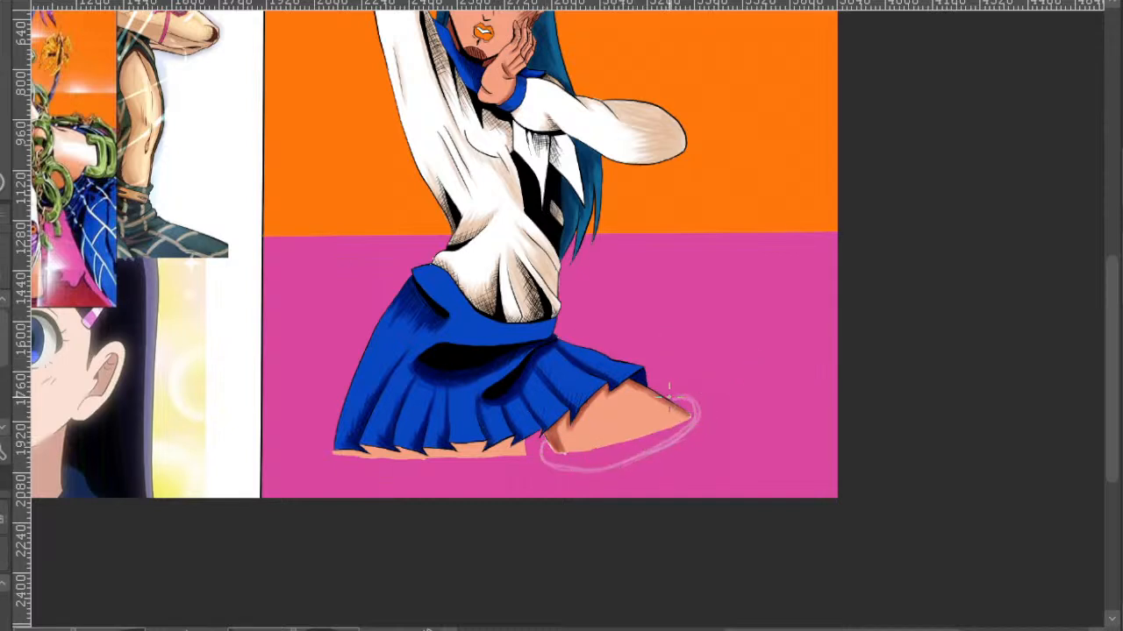
# - Add wider light pink ripple arcs on the pink floor around the thigh and the skirt's lower edge
pyautogui.moveTo(689, 379)
pyautogui.mouseDown()
pyautogui.moveTo(716, 401)
pyautogui.moveTo(717, 445)
pyautogui.mouseUp()
pyautogui.moveTo(325, 438)
pyautogui.mouseDown()
pyautogui.moveTo(364, 469)
pyautogui.moveTo(472, 469)
pyautogui.mouseUp()
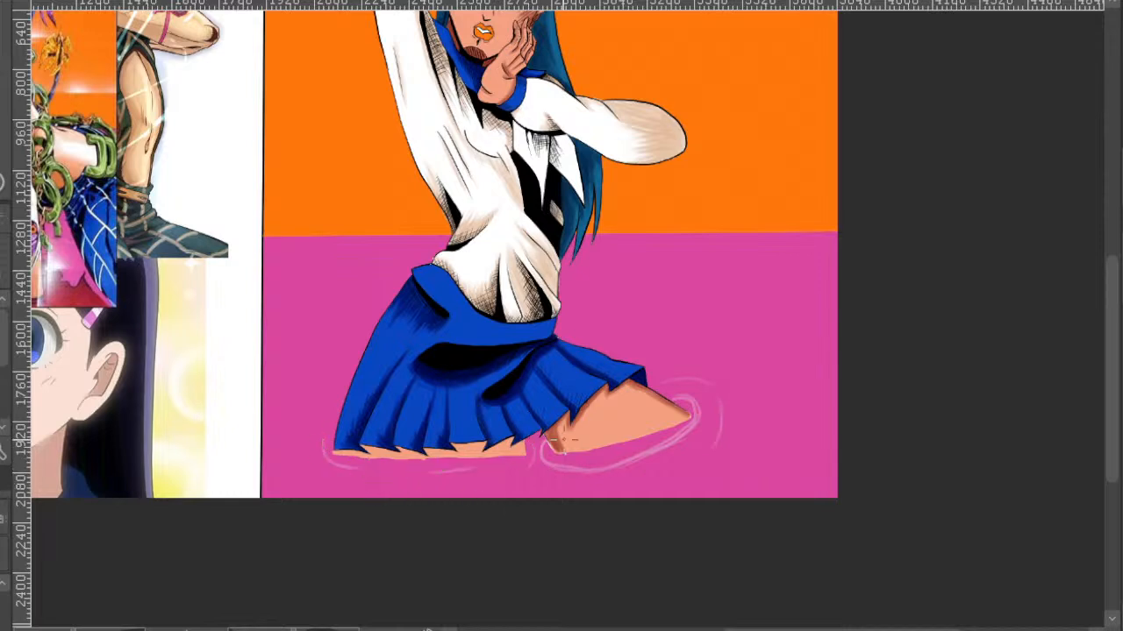
pyautogui.moveTo(296, 432); pyautogui.dragTo(322, 483)
pyautogui.moveTo(514, 496); pyautogui.dragTo(574, 485)
pyautogui.moveTo(297, 418); pyautogui.dragTo(353, 374)
pyautogui.moveTo(388, 483); pyautogui.dragTo(482, 487)
pyautogui.moveTo(637, 369); pyautogui.dragTo(690, 362)
pyautogui.scroll(-3, 693, 438)
pyautogui.moveTo(757, 428); pyautogui.dragTo(744, 478)
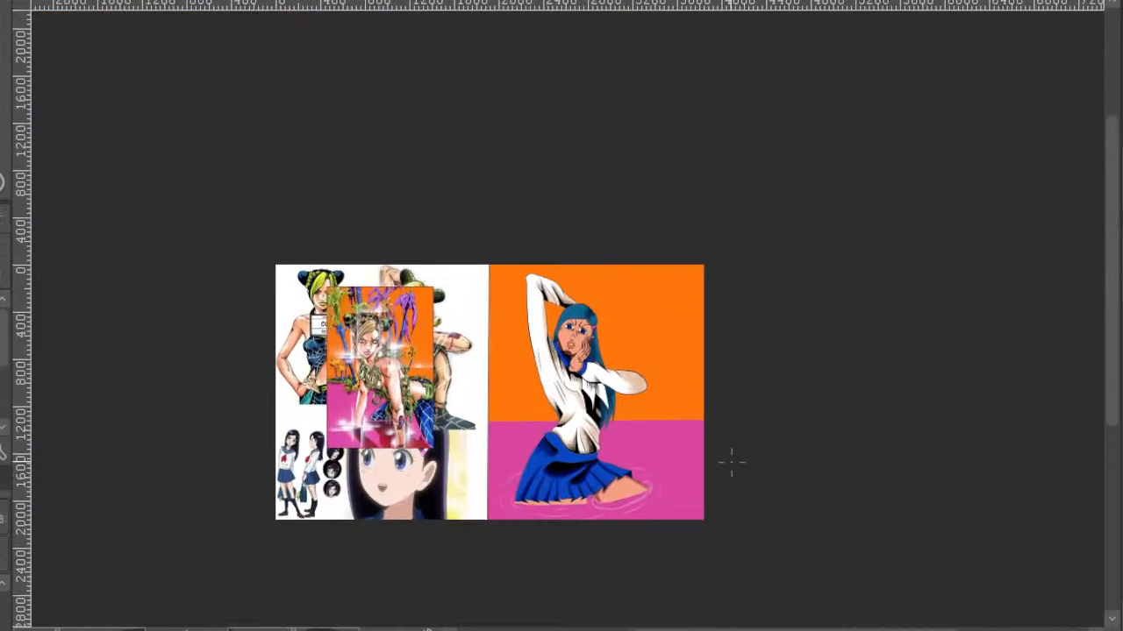
# - Line the lower edges of the bare thigh and the legs under the skirt with light pink water strokes
pyautogui.scroll(2, 663, 463)
pyautogui.scroll(3, 628, 471)
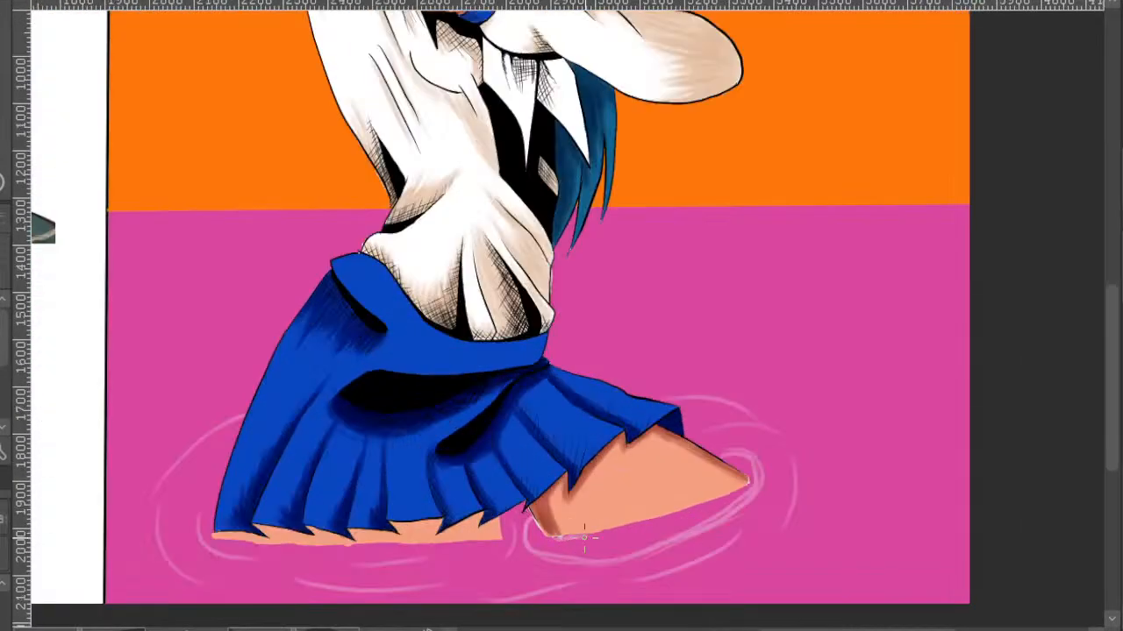
pyautogui.moveTo(600, 523); pyautogui.dragTo(673, 518)
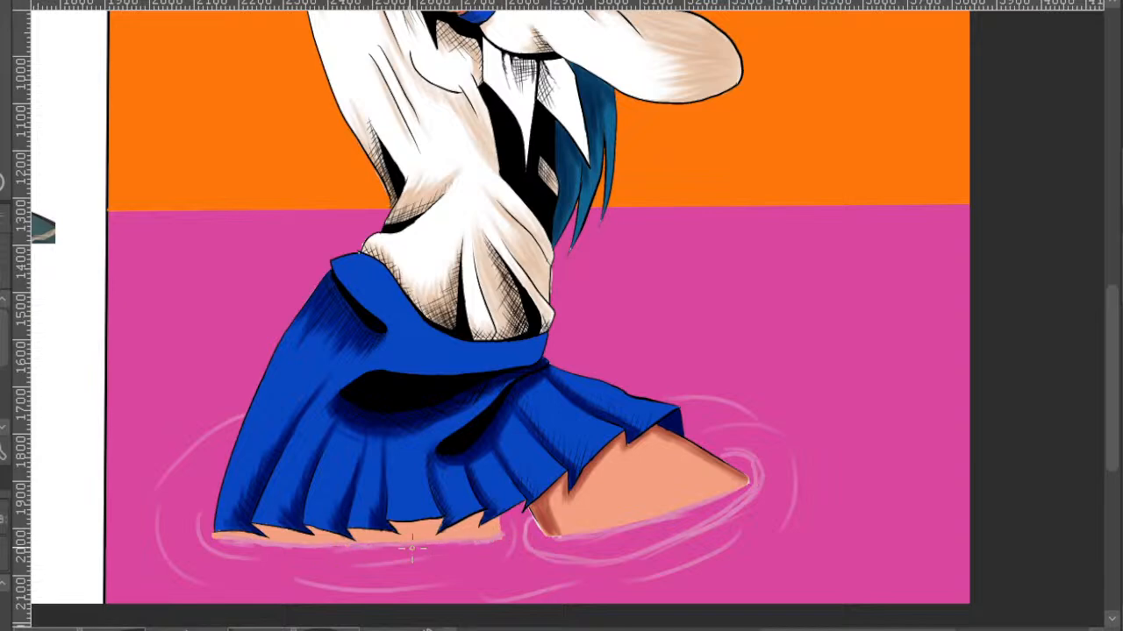
pyautogui.scroll(-3, 444, 562)
pyautogui.moveTo(727, 523)
pyautogui.mouseDown()
pyautogui.moveTo(636, 408)
pyautogui.moveTo(626, 438)
pyautogui.moveTo(647, 459)
pyautogui.moveTo(752, 408)
pyautogui.mouseUp()
pyautogui.scroll(-1, 742, 429)
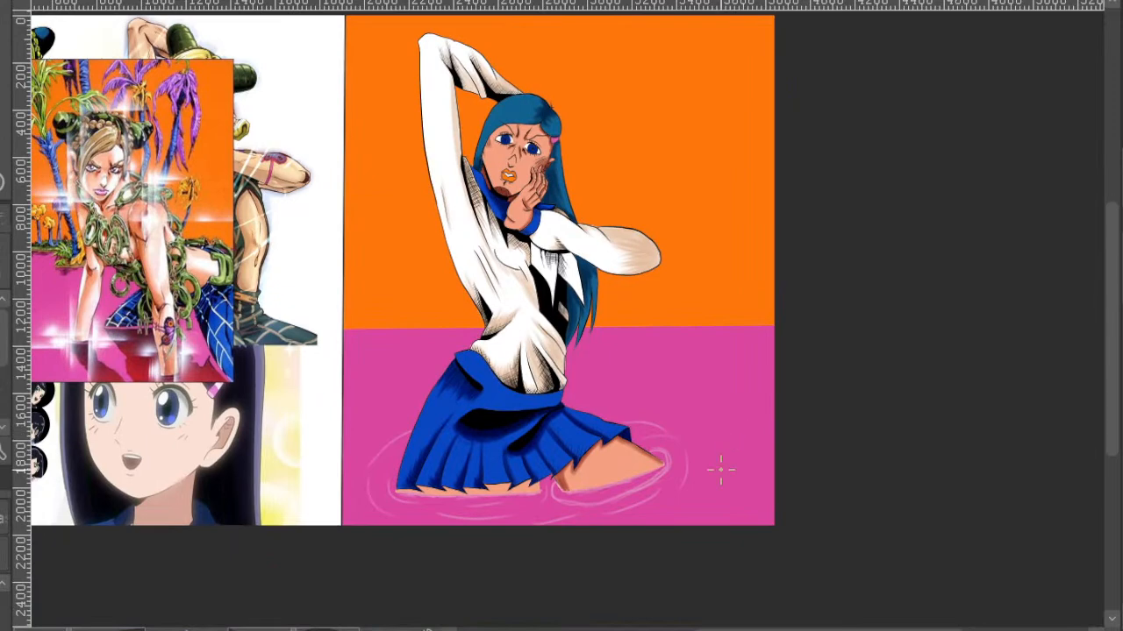
pyautogui.moveTo(801, 514); pyautogui.dragTo(784, 479)
pyautogui.moveTo(715, 367); pyautogui.dragTo(803, 386)
pyautogui.moveTo(837, 353); pyautogui.dragTo(859, 317)
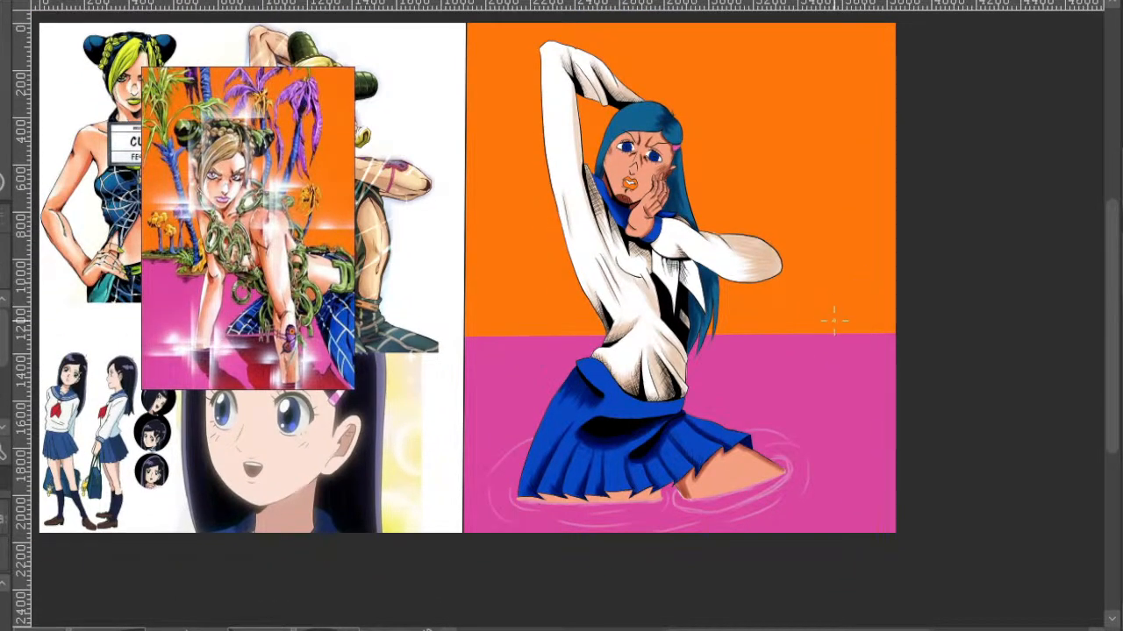
pyautogui.moveTo(808, 348); pyautogui.dragTo(809, 345)
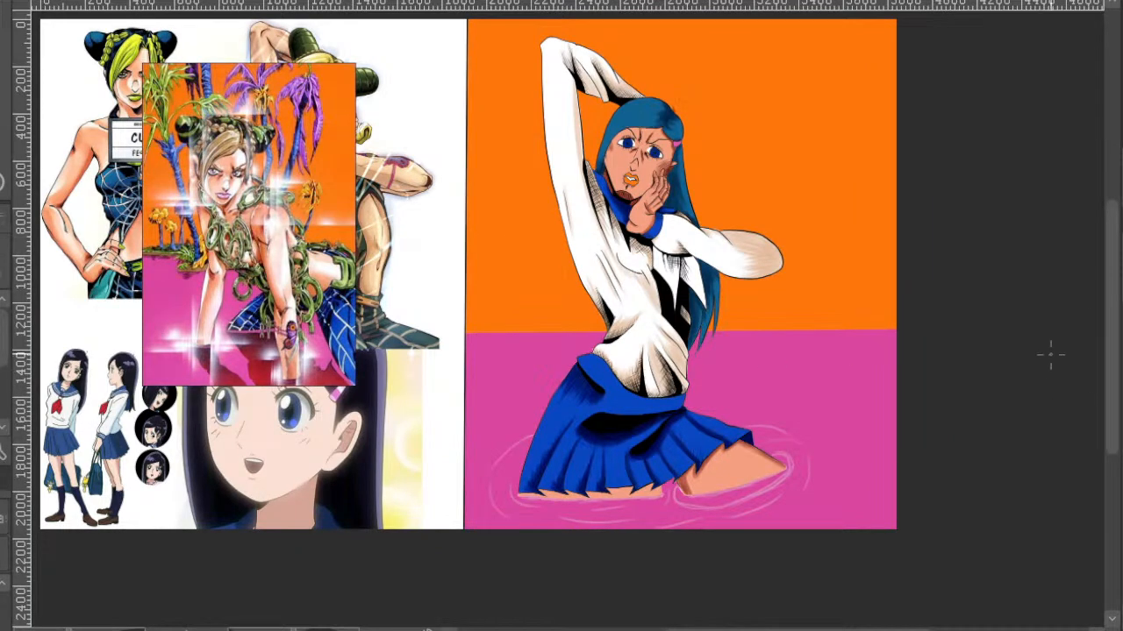
pyautogui.moveTo(799, 421); pyautogui.dragTo(778, 547)
# - Recolor the hair's crown, side sections and lower strands with a dark, muted teal fill
pyautogui.scroll(2, 615, 298)
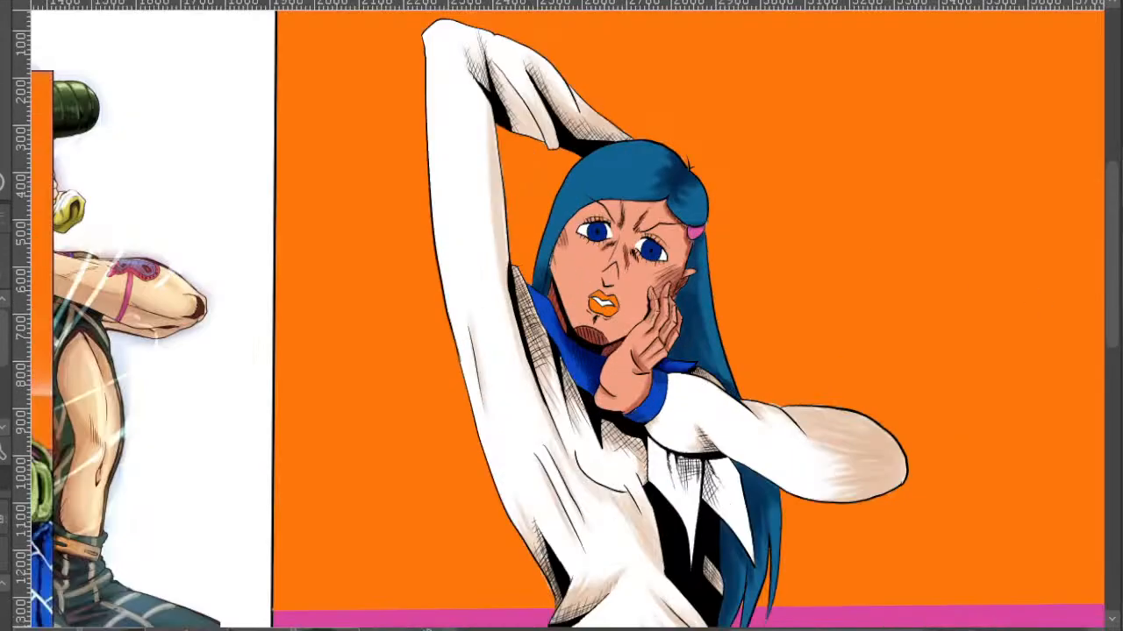
pyautogui.hotkey('ctrl', 'z')
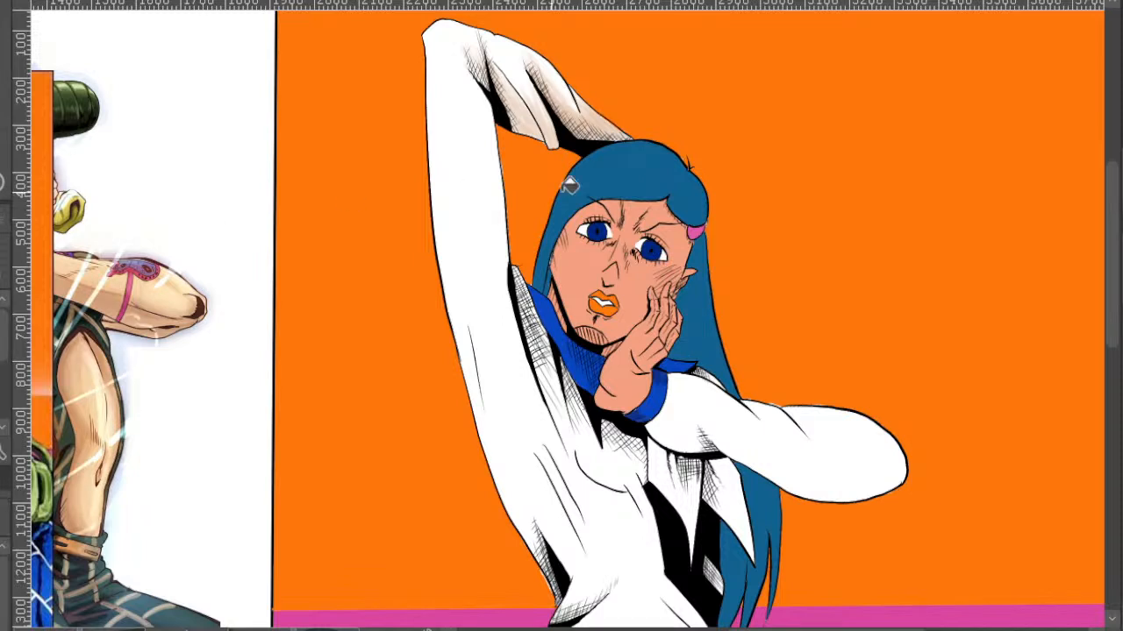
pyautogui.click(649, 180)
pyautogui.click(707, 311)
pyautogui.click(546, 286)
pyautogui.click(763, 515)
pyautogui.moveTo(744, 566); pyautogui.dragTo(720, 441)
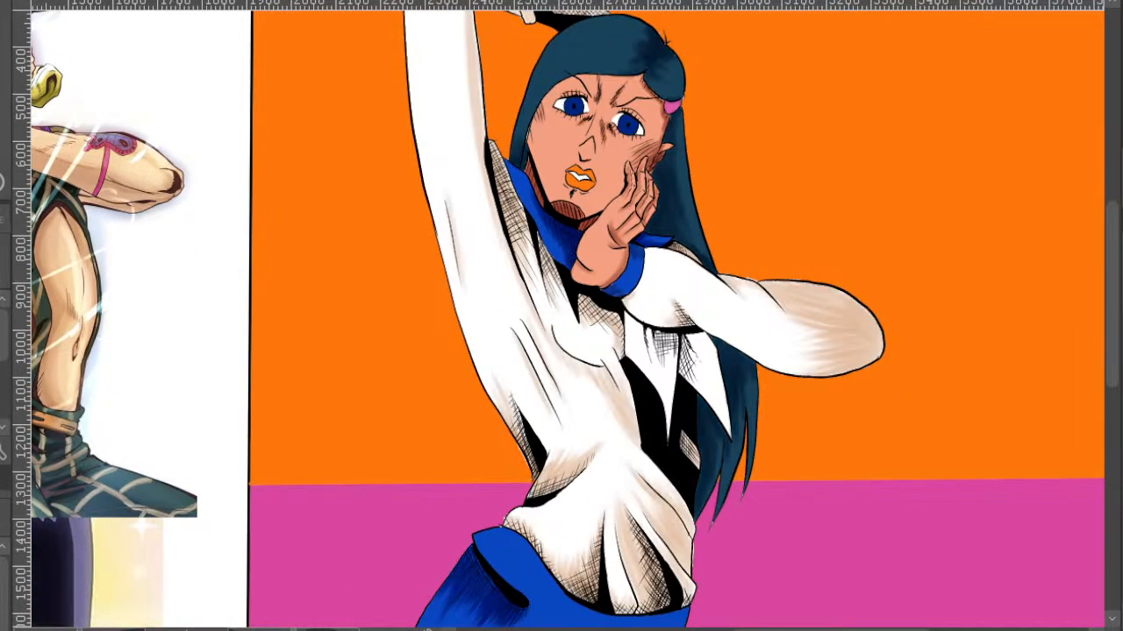
# - Try a near-black navy fill on the hair's crown, side section and lower strands
pyautogui.hotkey('ctrl', '-')
pyautogui.moveTo(923, 265); pyautogui.dragTo(965, 322)
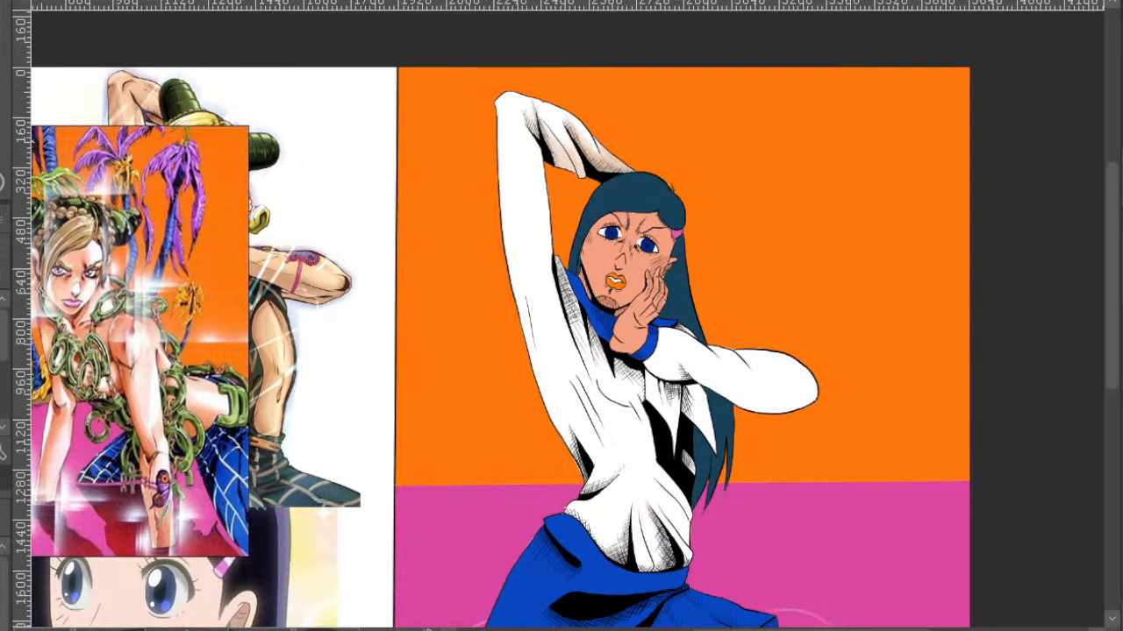
pyautogui.click(661, 197)
pyautogui.click(699, 256)
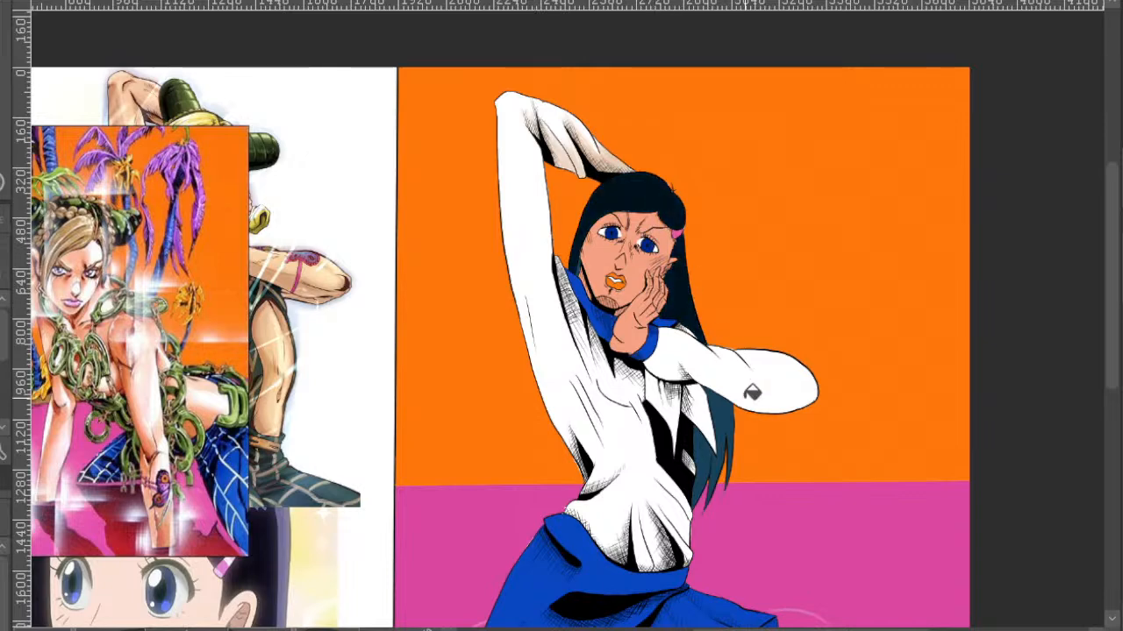
pyautogui.click(731, 426)
pyautogui.click(714, 455)
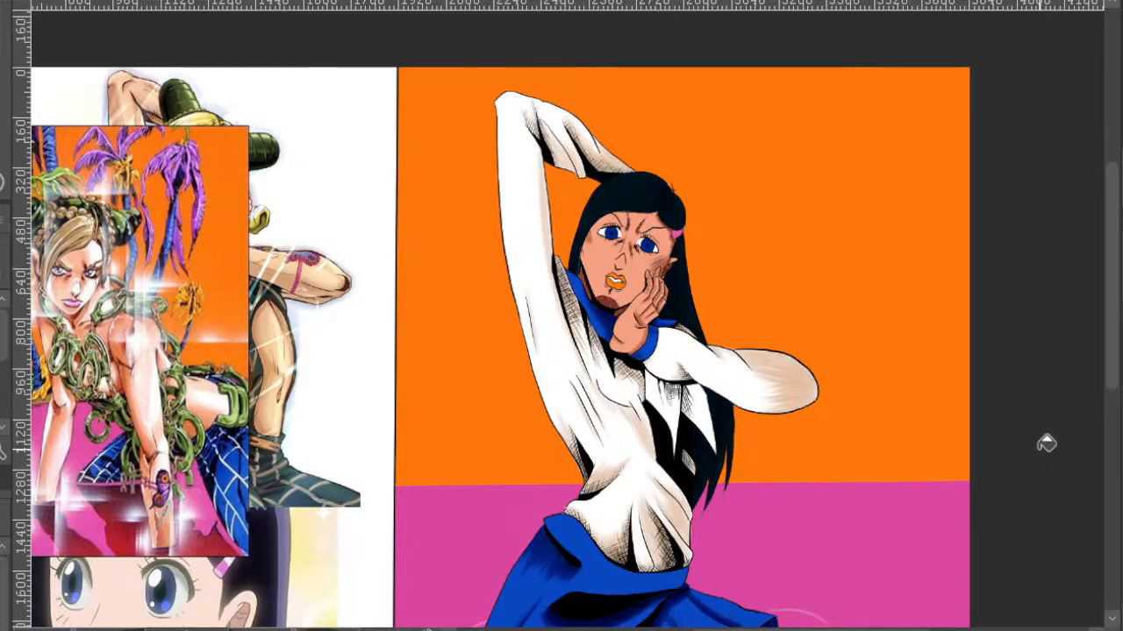
pyautogui.moveTo(1018, 459); pyautogui.dragTo(1013, 445)
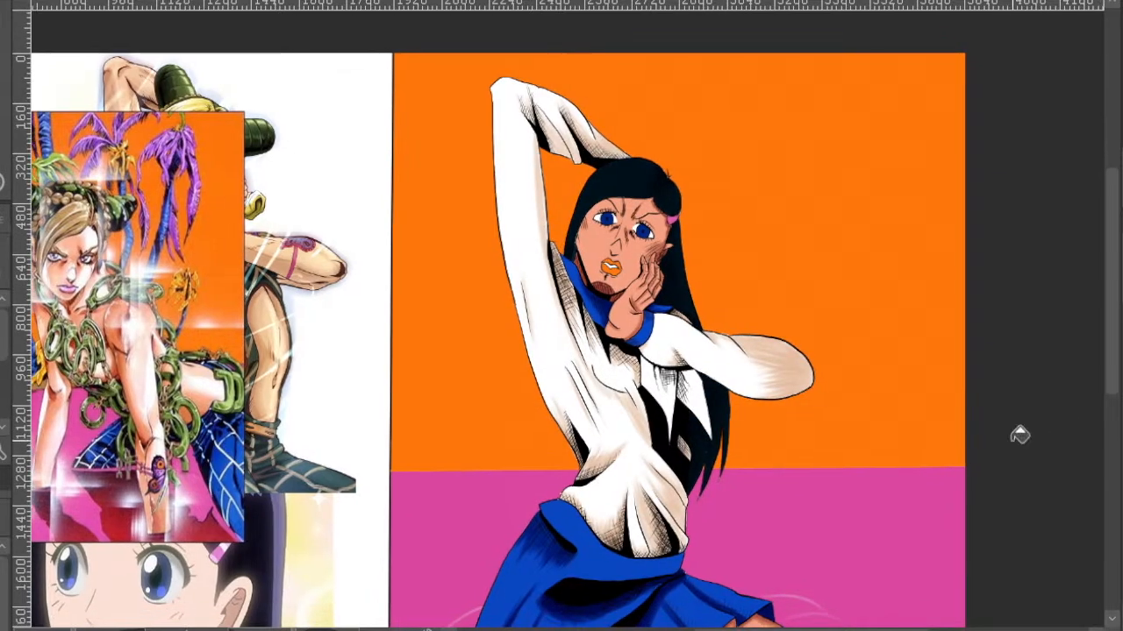
# - Undo the near-black navy fills on the hair
pyautogui.hotkey('ctrl', 'z')
pyautogui.hotkey('ctrl', 'z')
pyautogui.hotkey('ctrl', 'z')
pyautogui.hotkey('ctrl', 'z')
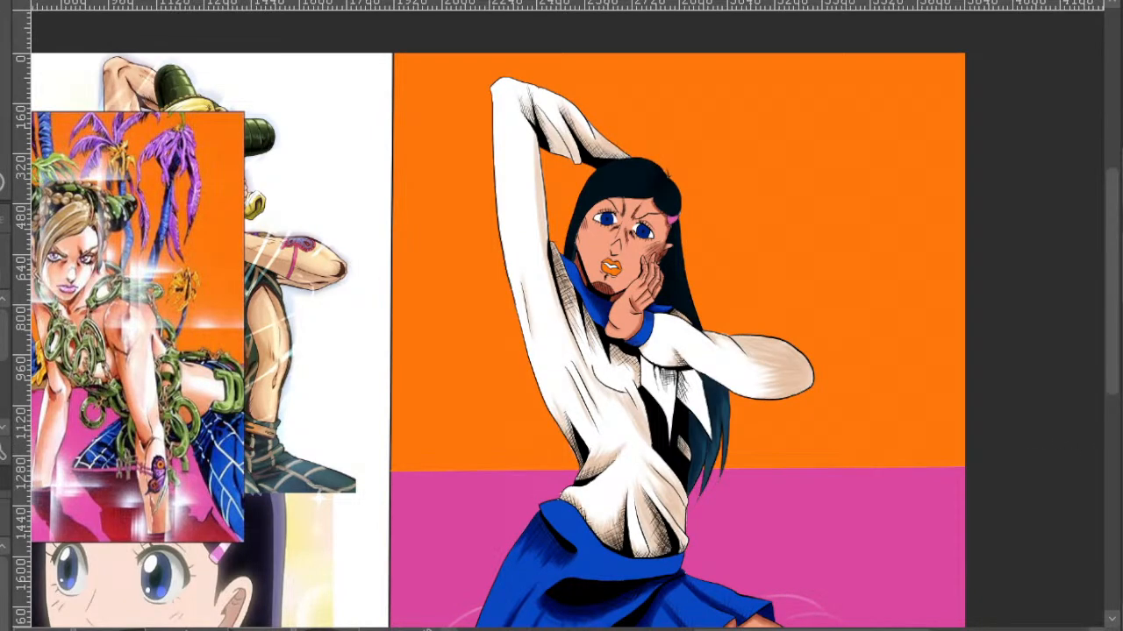
pyautogui.moveTo(937, 502); pyautogui.dragTo(920, 397)
pyautogui.scroll(-1, 827, 254)
pyautogui.moveTo(809, 179); pyautogui.dragTo(804, 265)
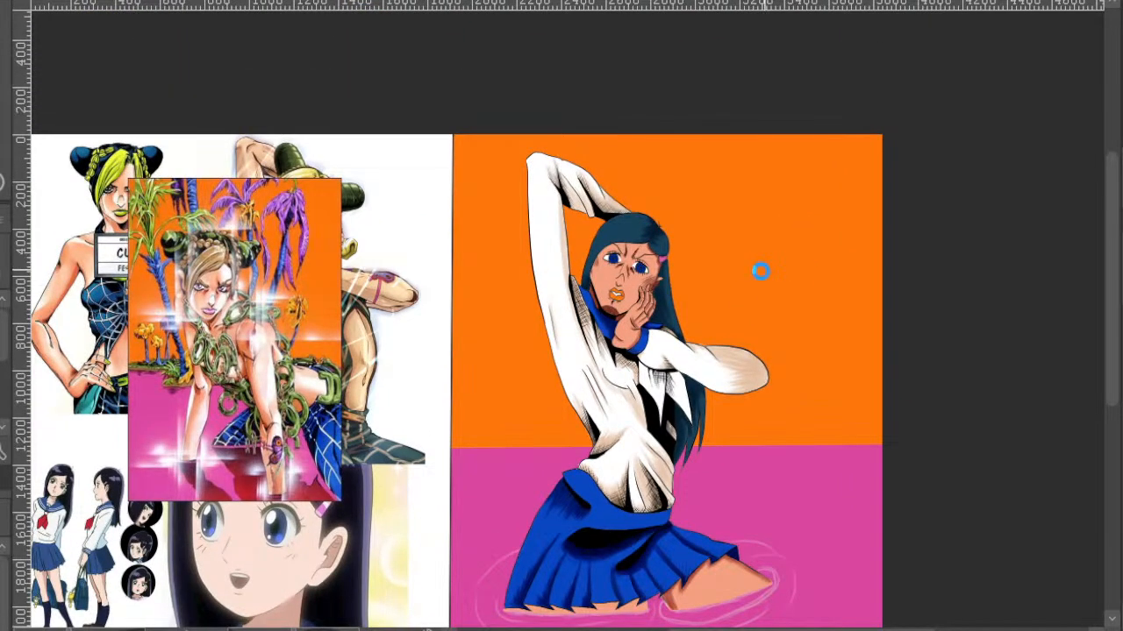
pyautogui.moveTo(762, 273); pyautogui.dragTo(751, 258)
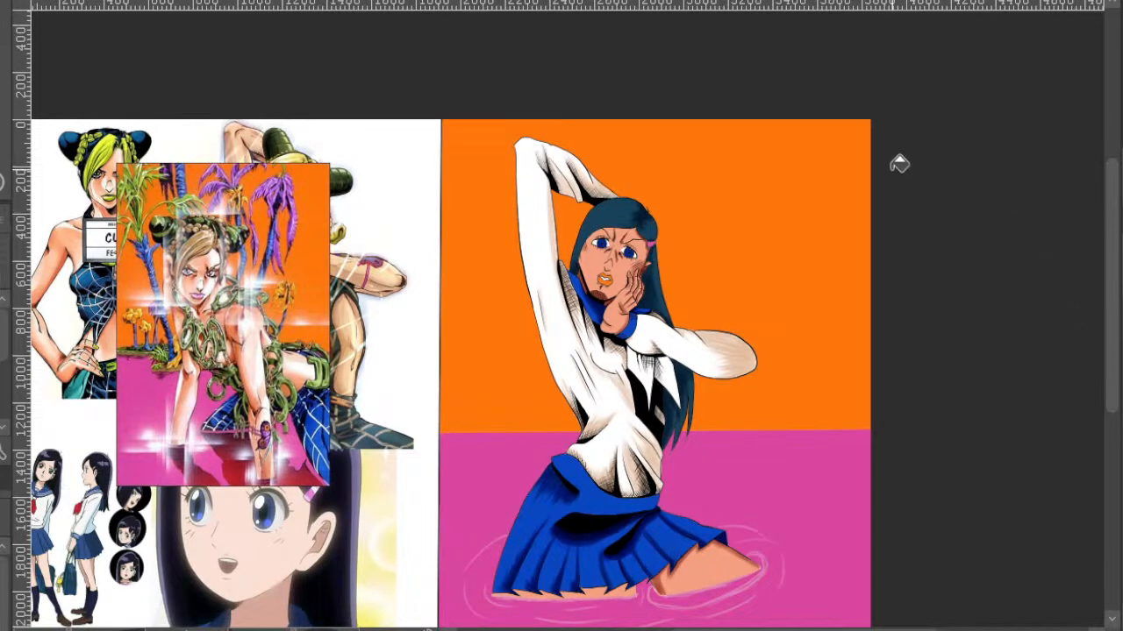
pyautogui.moveTo(799, 345); pyautogui.dragTo(803, 303)
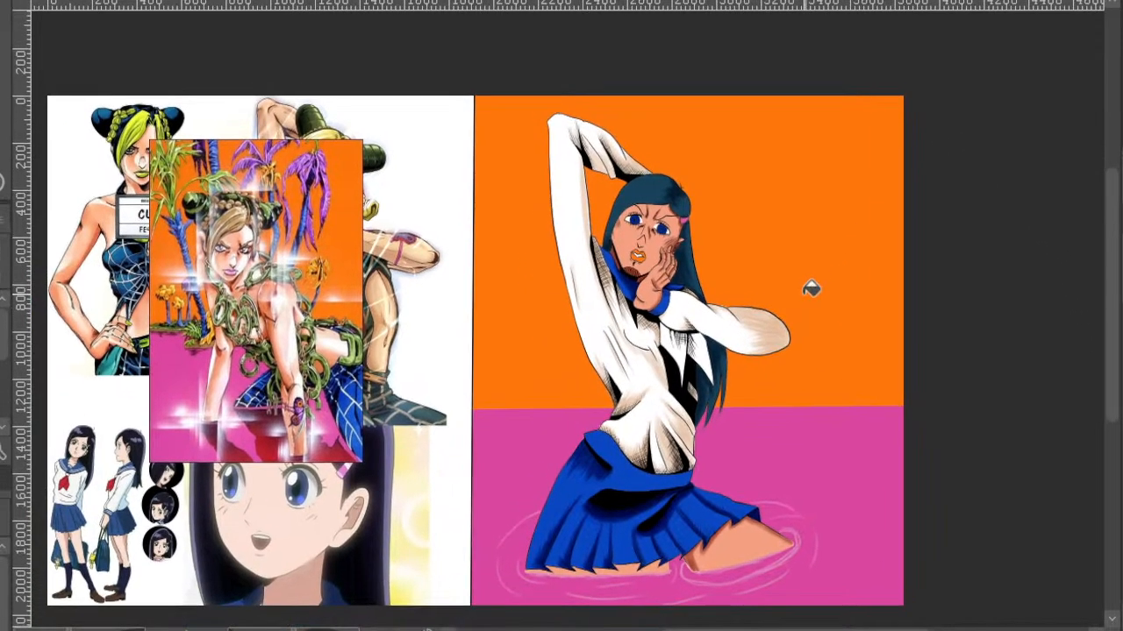